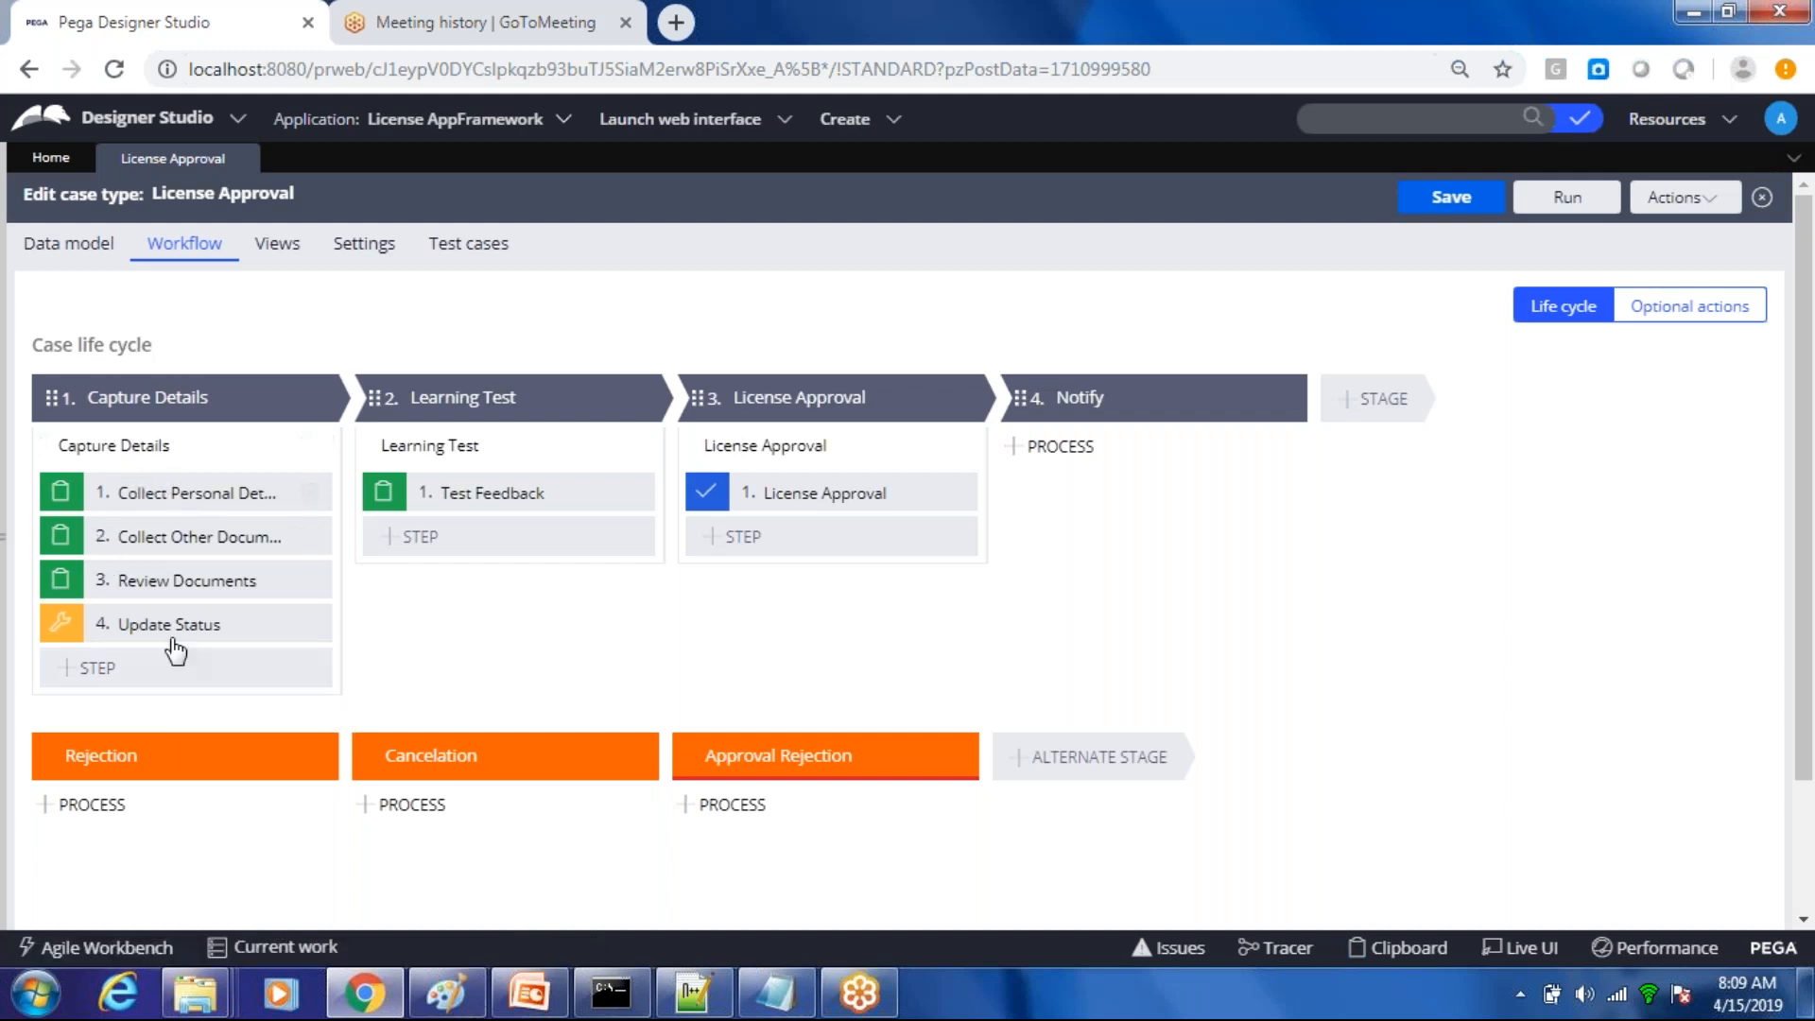
Step: Expand the Process category of the LicenseApproval class in the application's class tree to list its Flow rules
{"action": "left_click", "coordinate": [8, 526]}
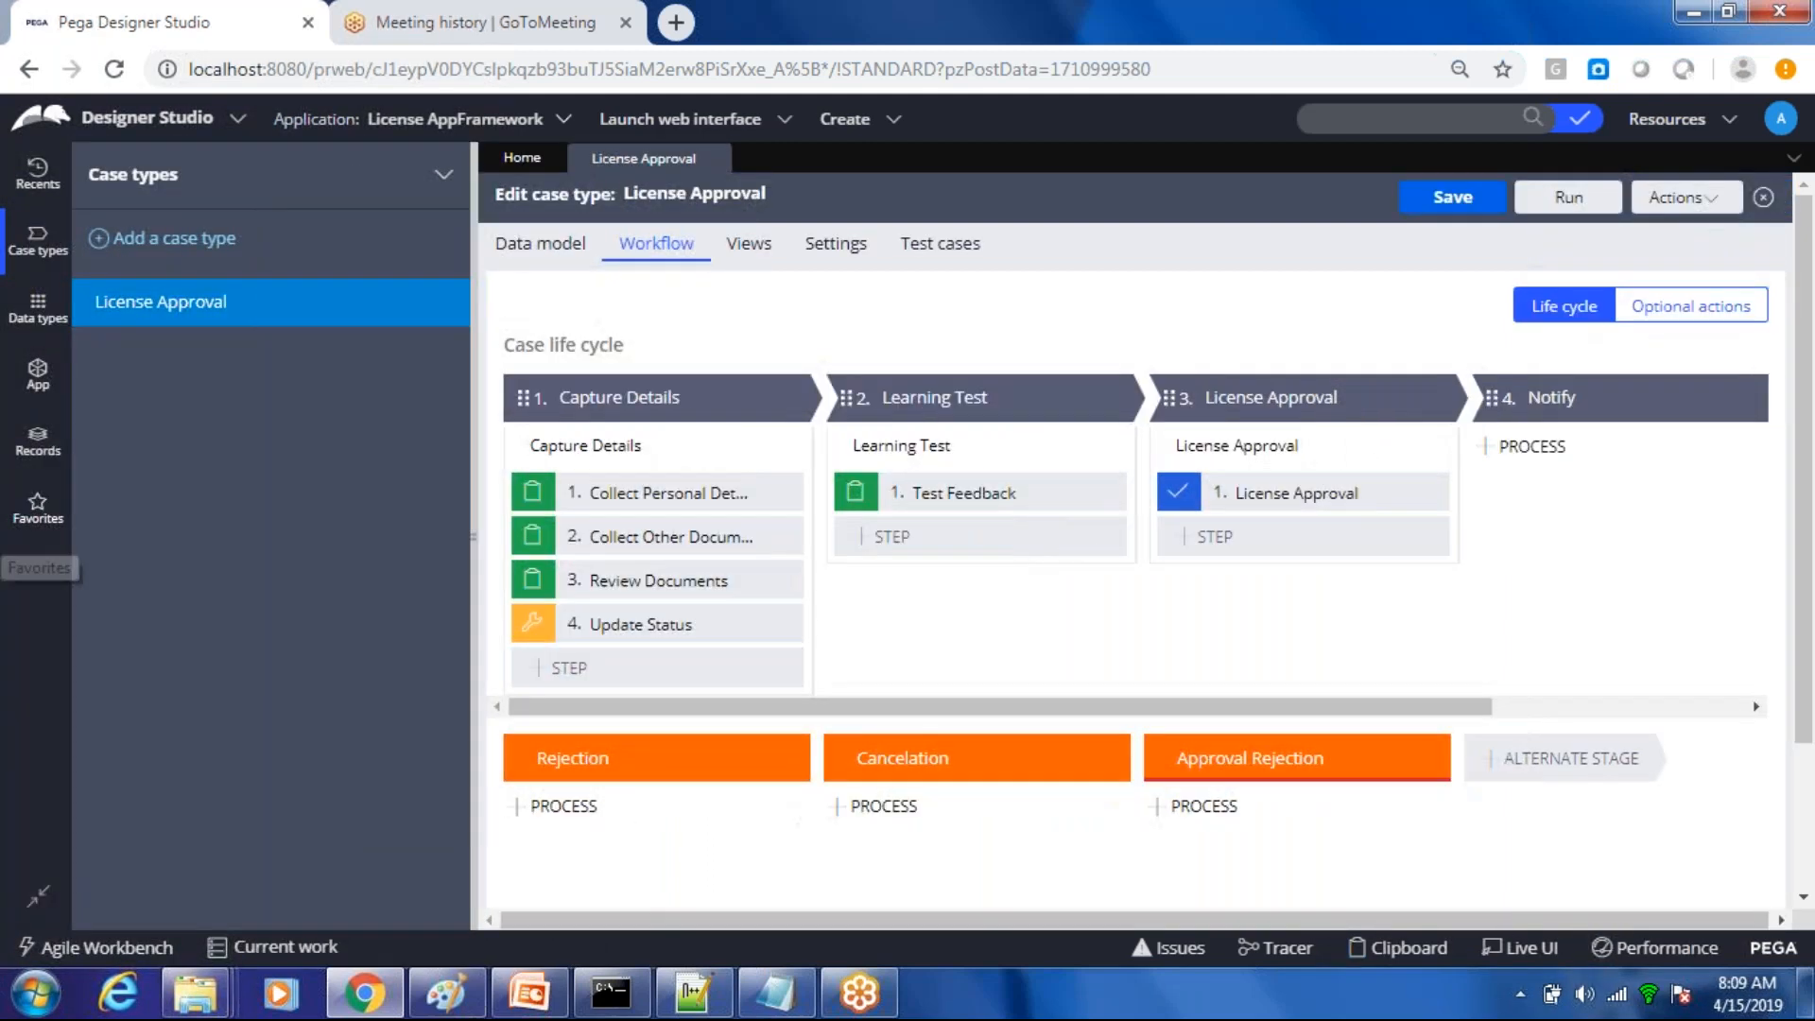
{"action": "left_click", "coordinate": [24, 395]}
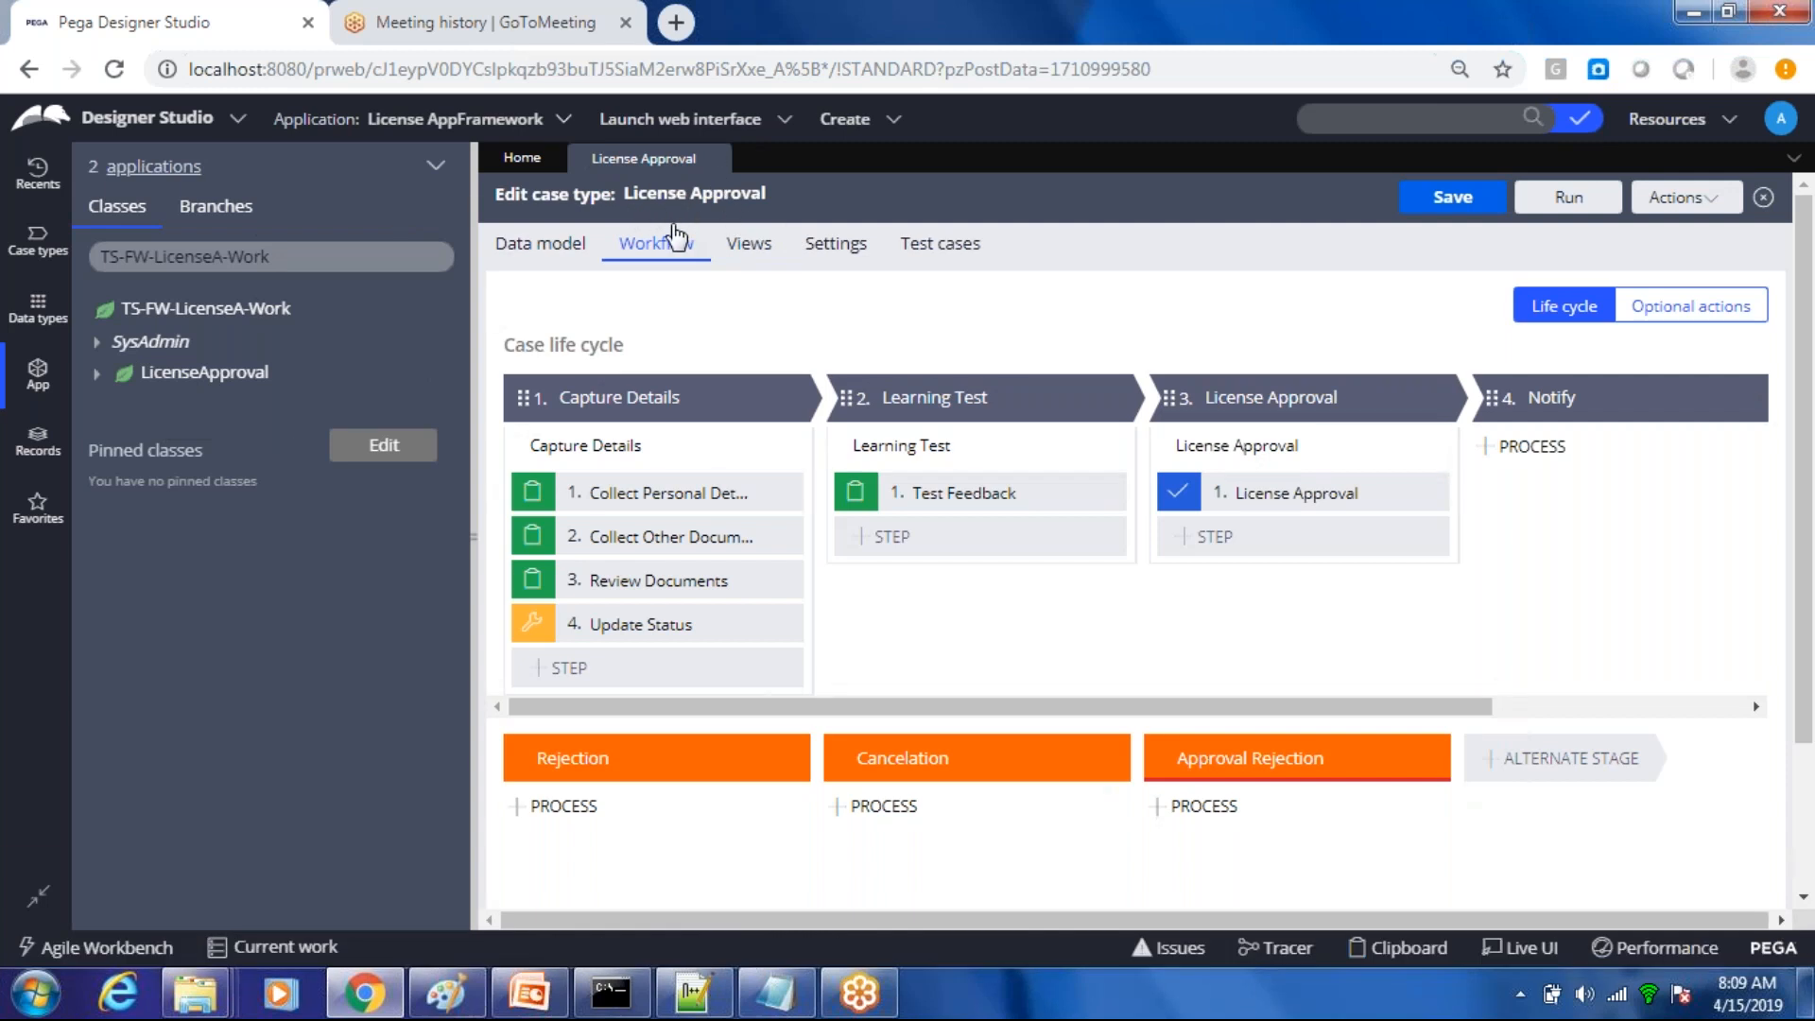
{"action": "left_click", "coordinate": [97, 375]}
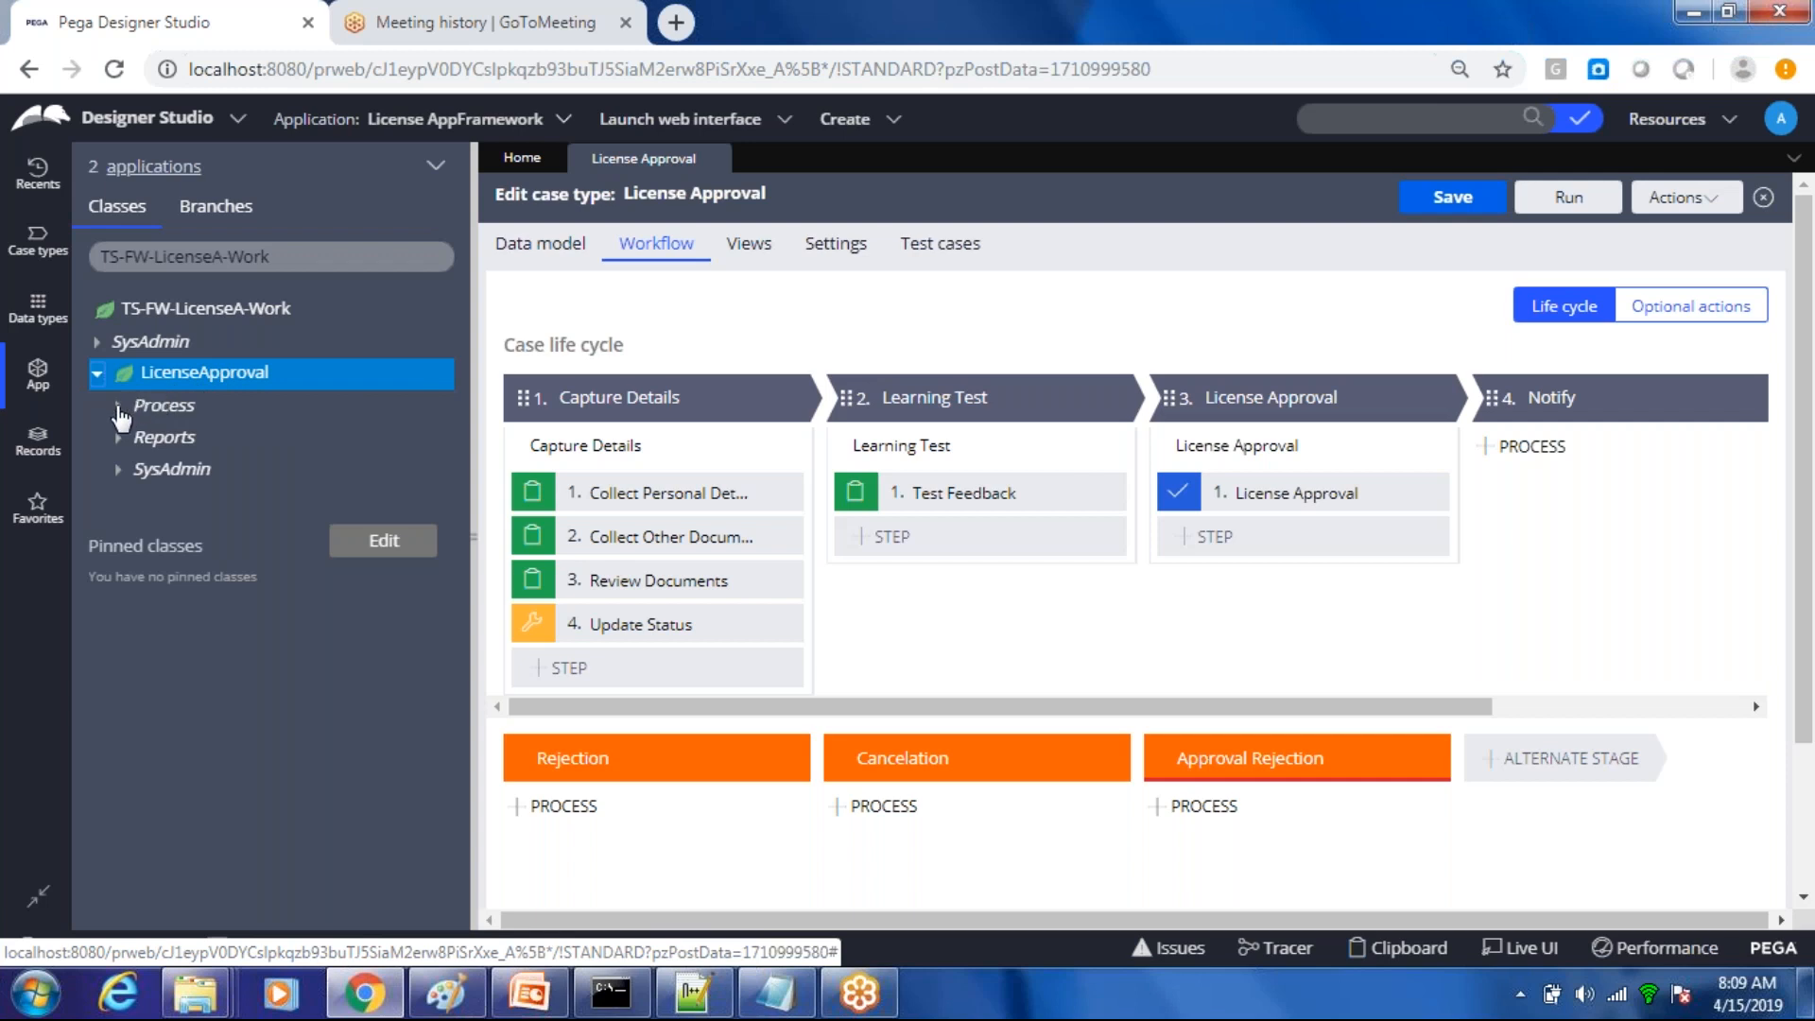
{"action": "left_click", "coordinate": [118, 406]}
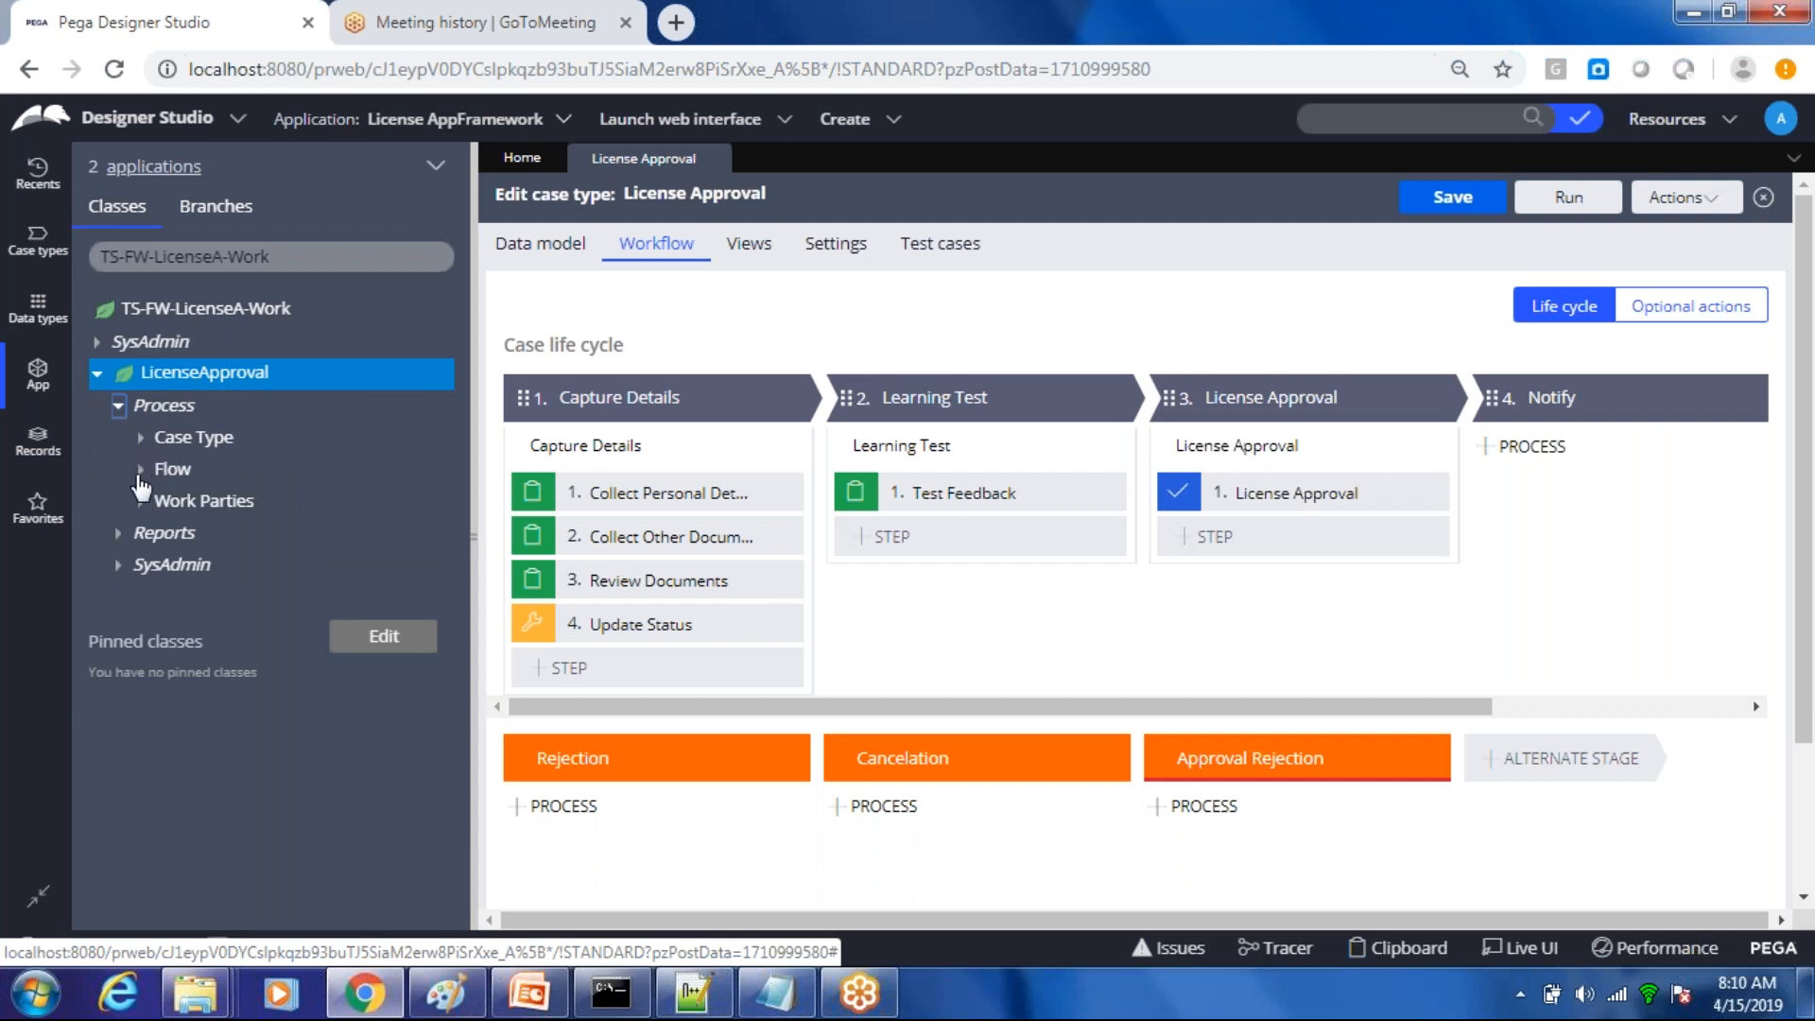
{"action": "left_click", "coordinate": [139, 473]}
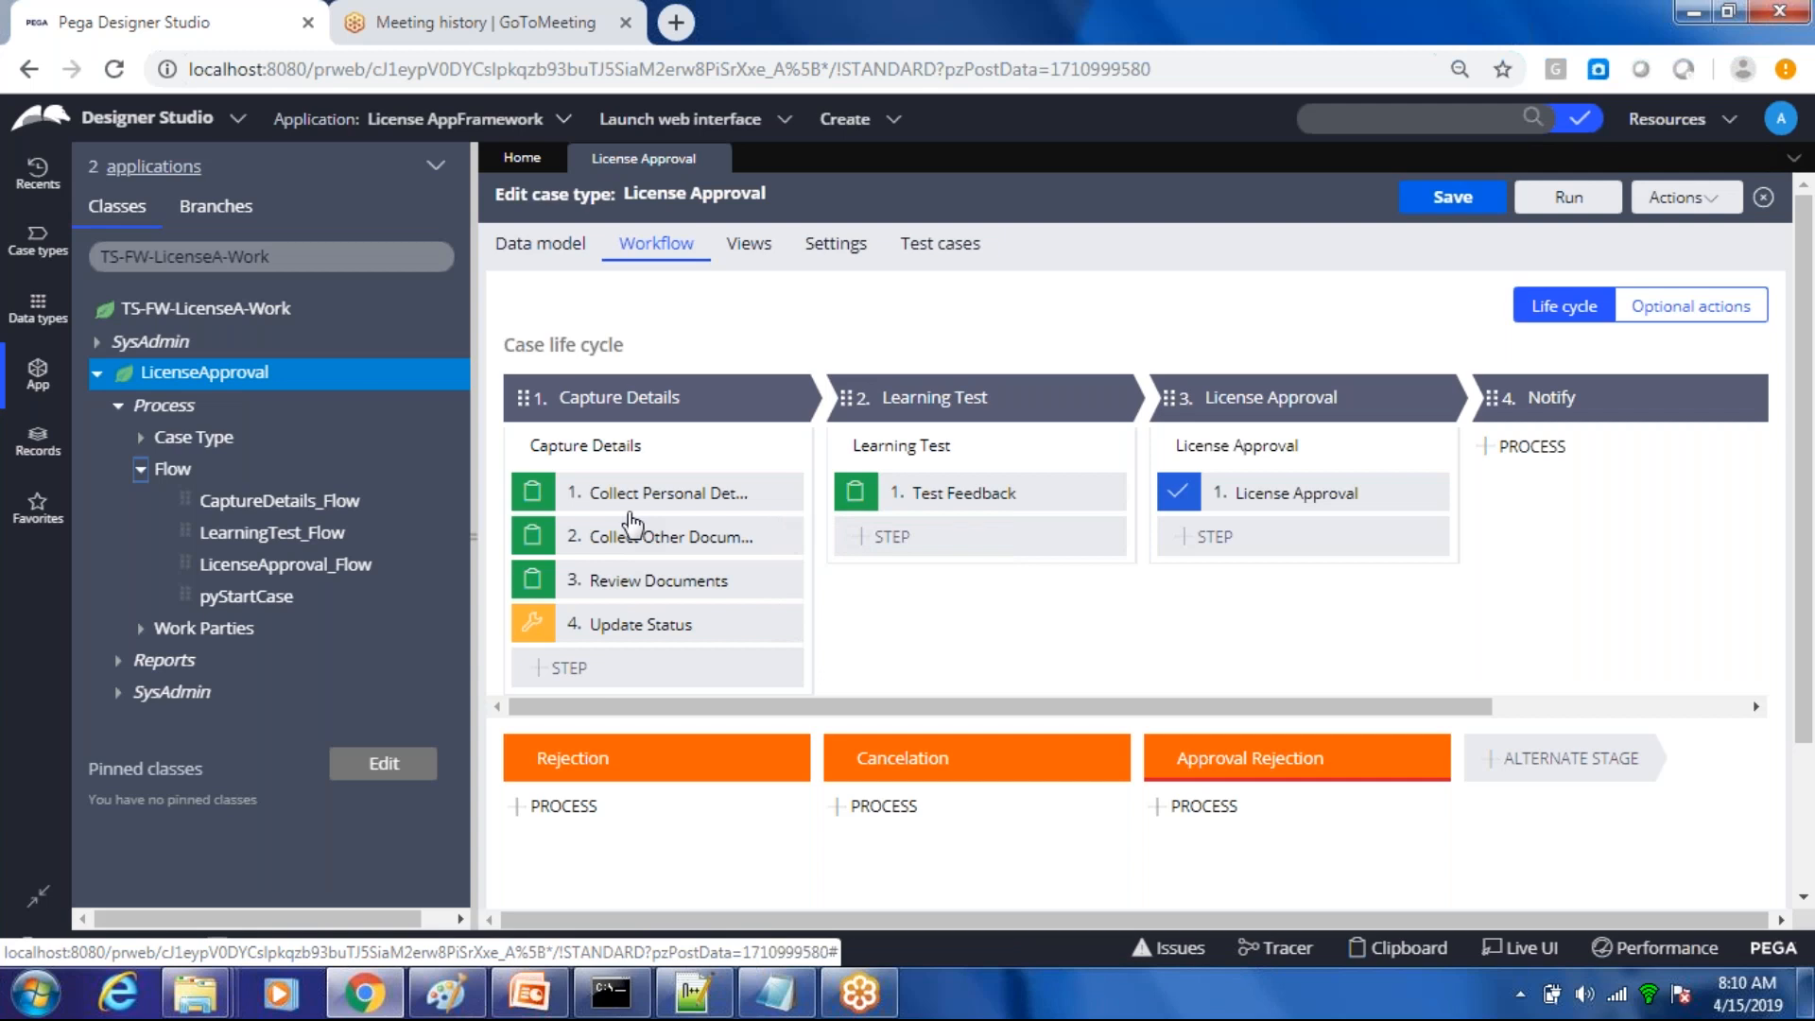
Step: Start a new process in the Cancelation alternate stage and bring up the full range of step types for its first step
{"action": "left_click", "coordinate": [586, 806]}
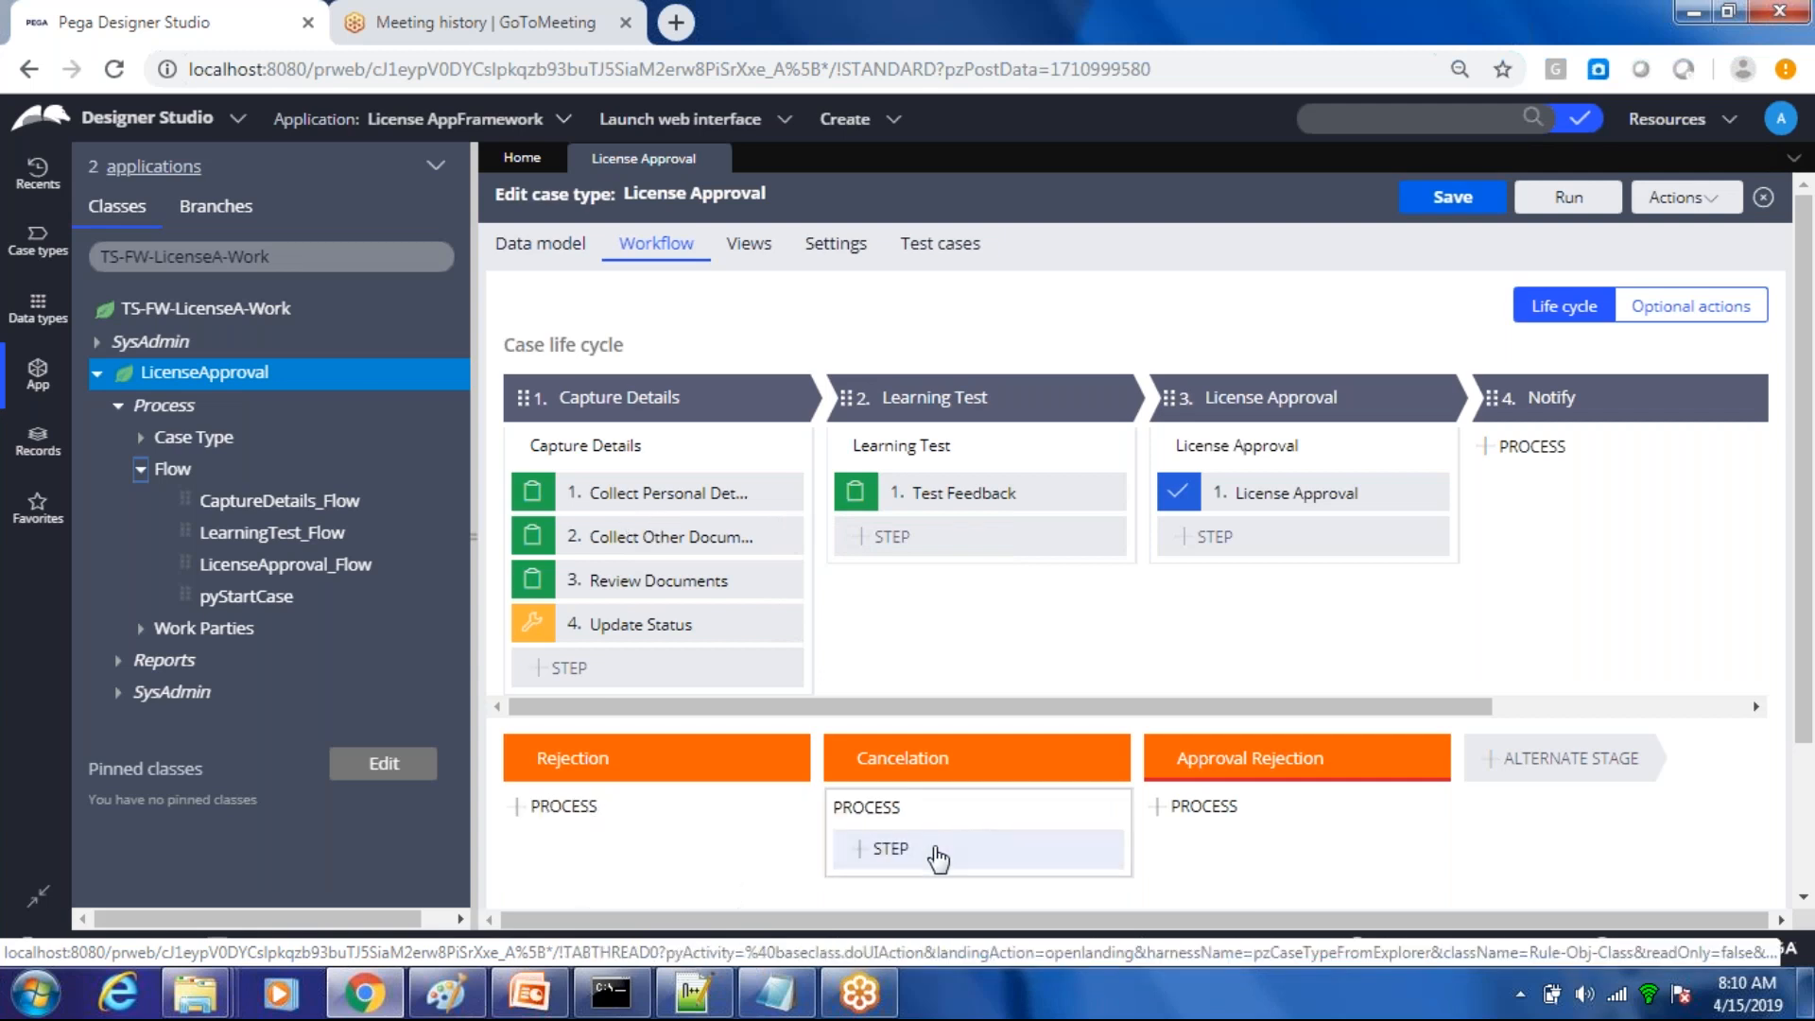
{"action": "left_click", "coordinate": [936, 854]}
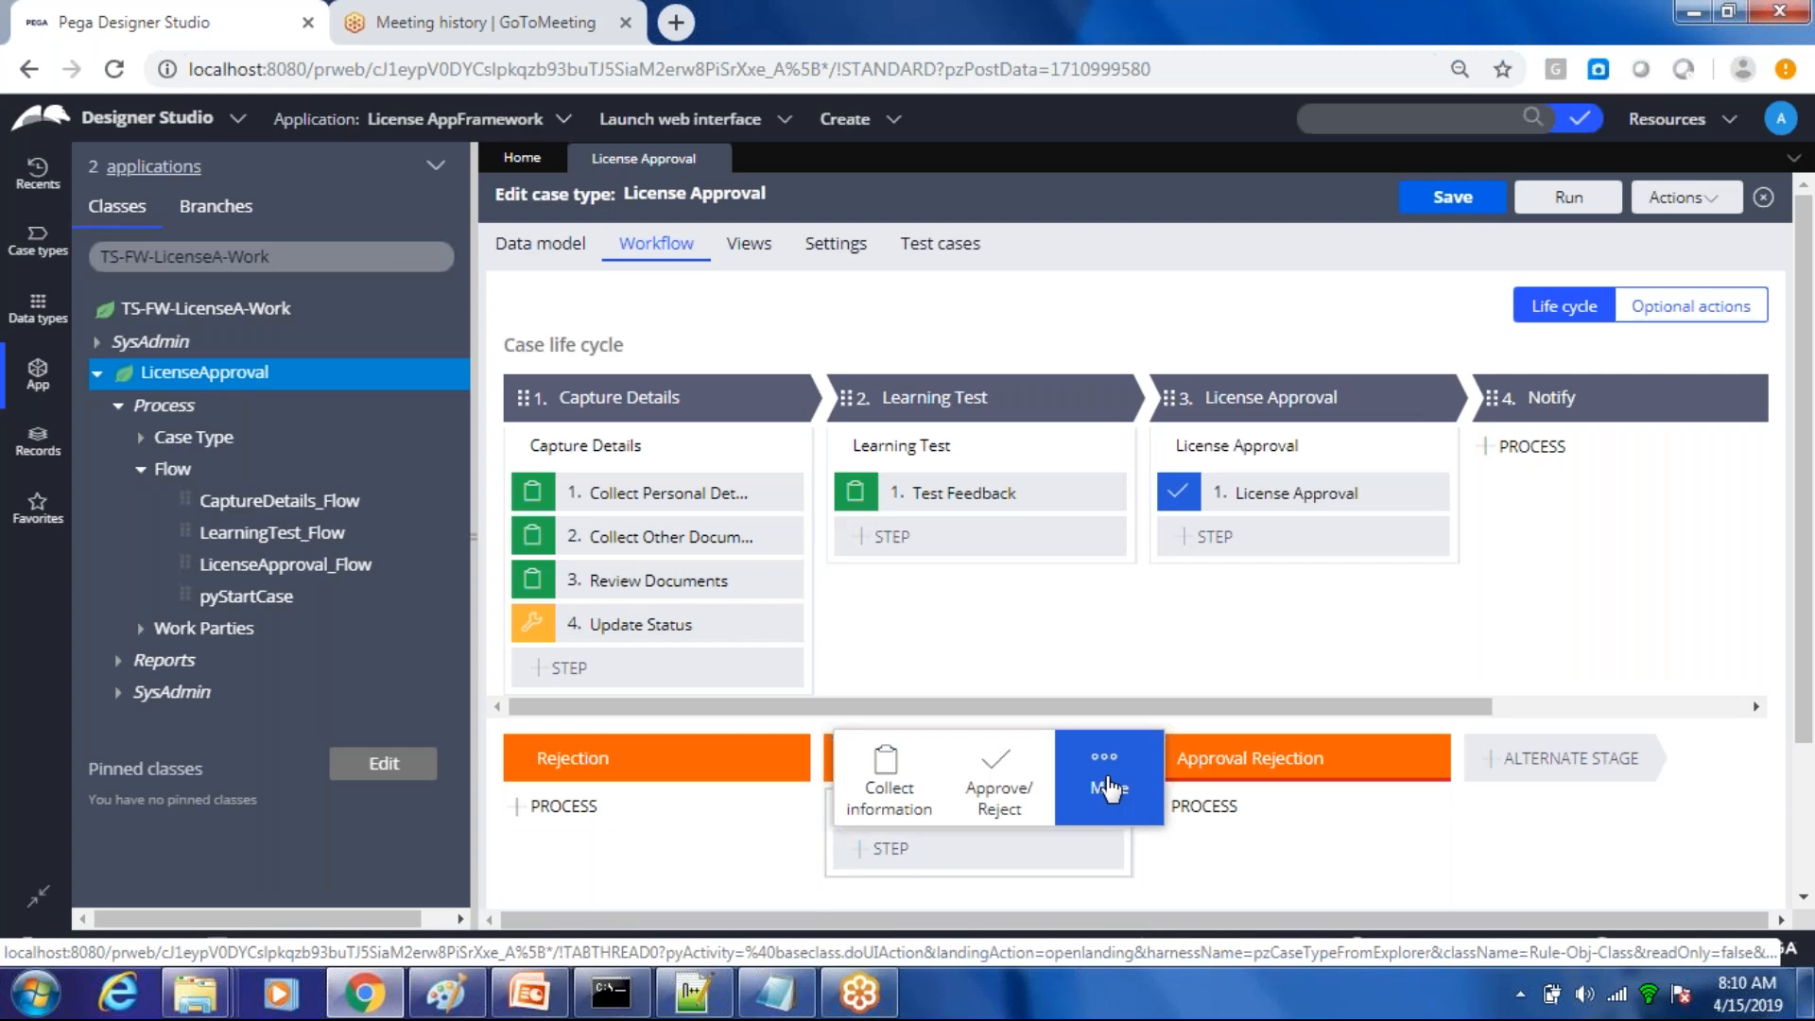
{"action": "left_click", "coordinate": [1108, 788]}
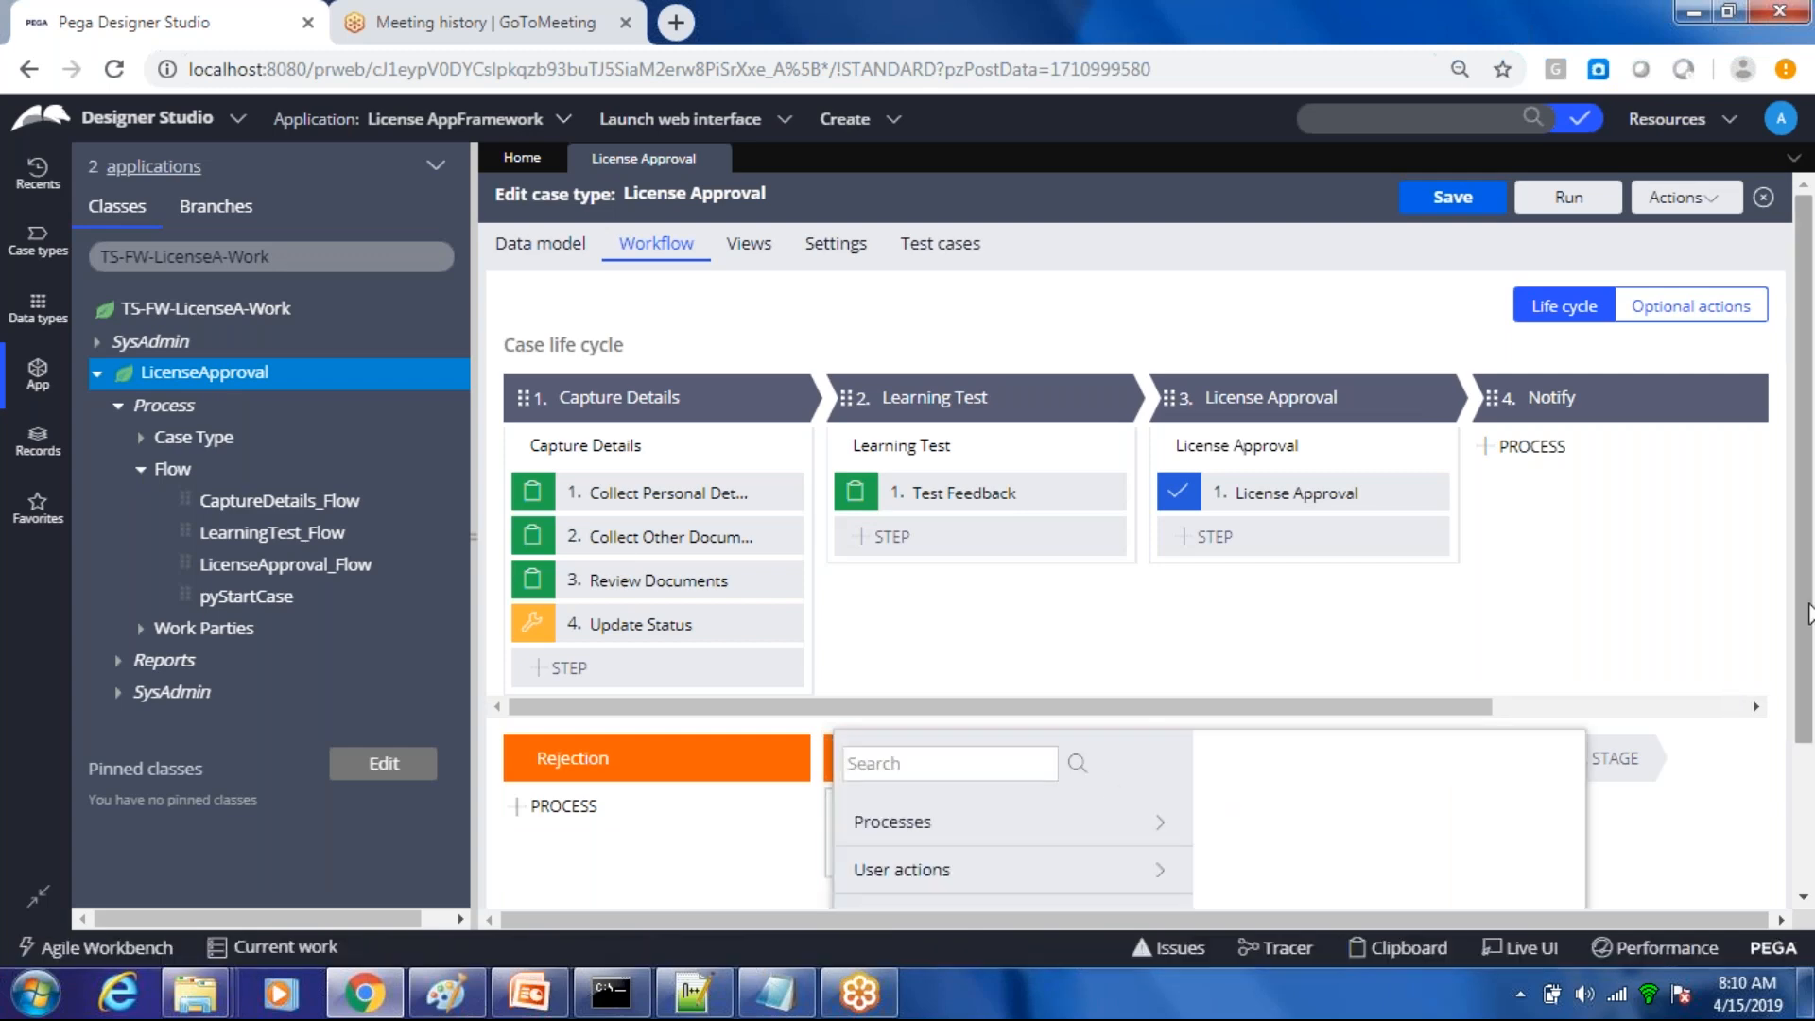
{"action": "left_click_drag", "start_coordinate": [1807, 613], "coordinate": [1811, 743]}
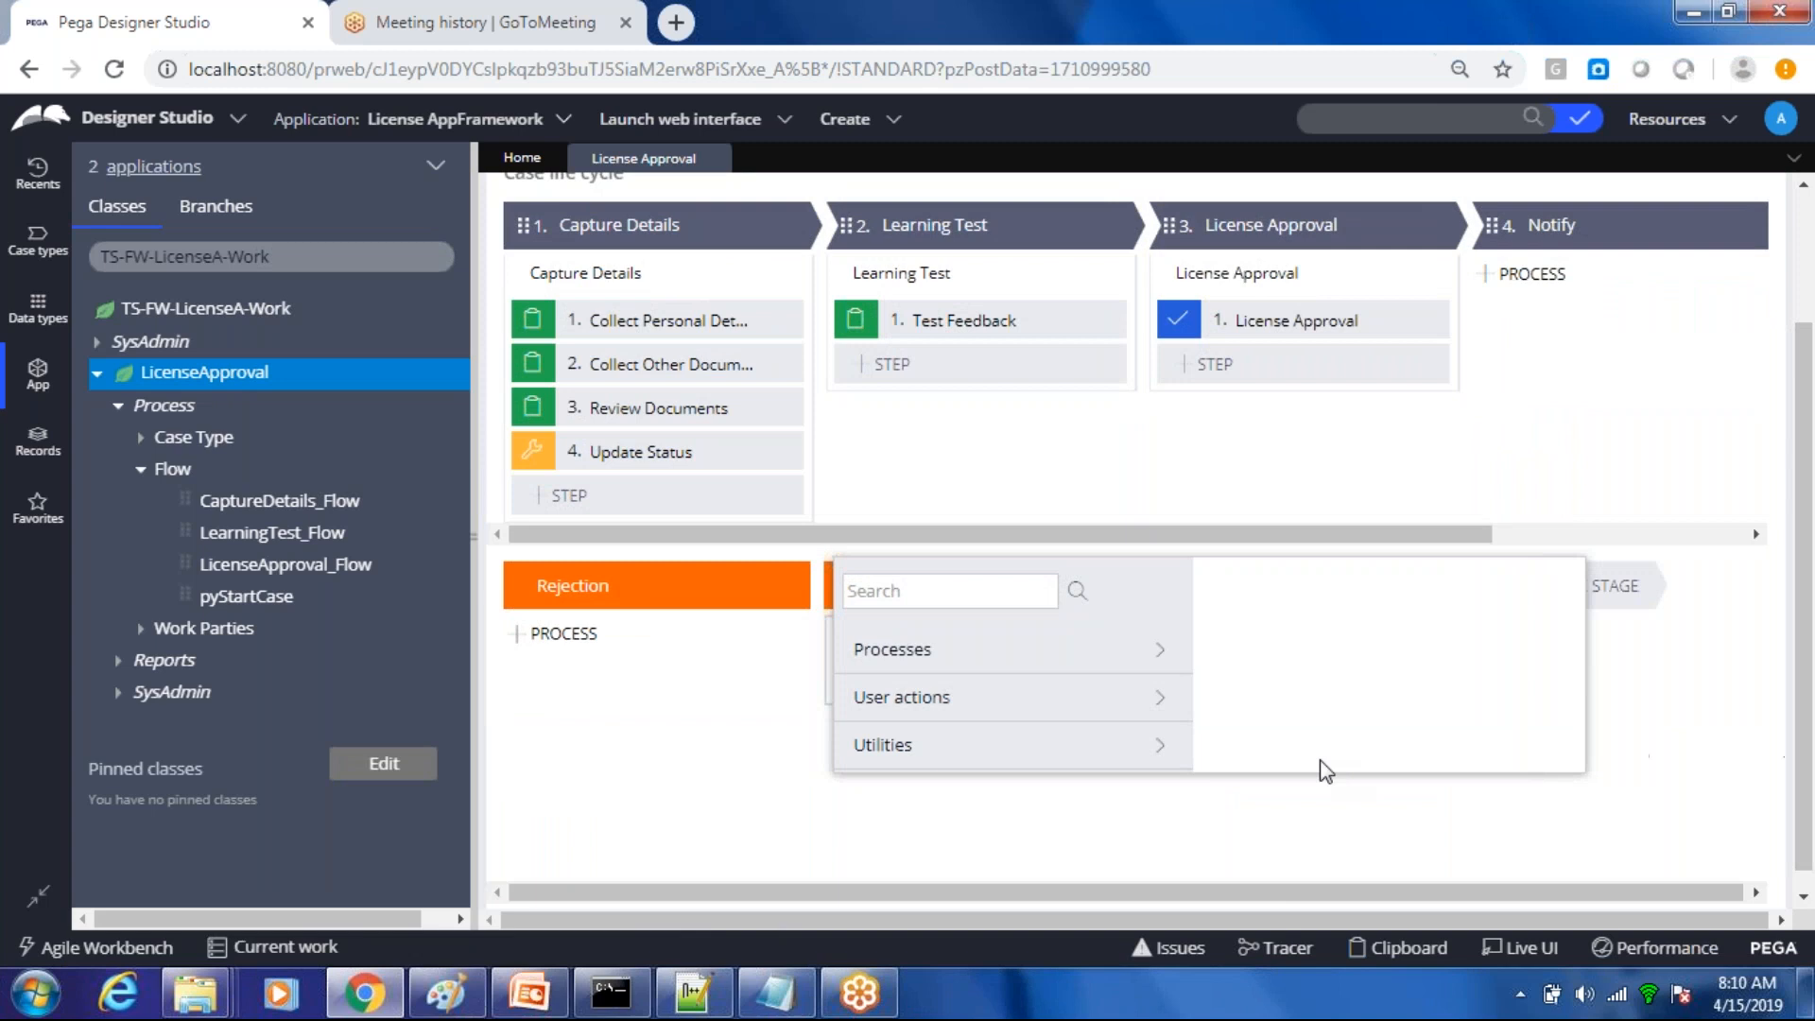
Step: Examine the step types offered under User actions and Processes
{"action": "left_click", "coordinate": [1160, 700]}
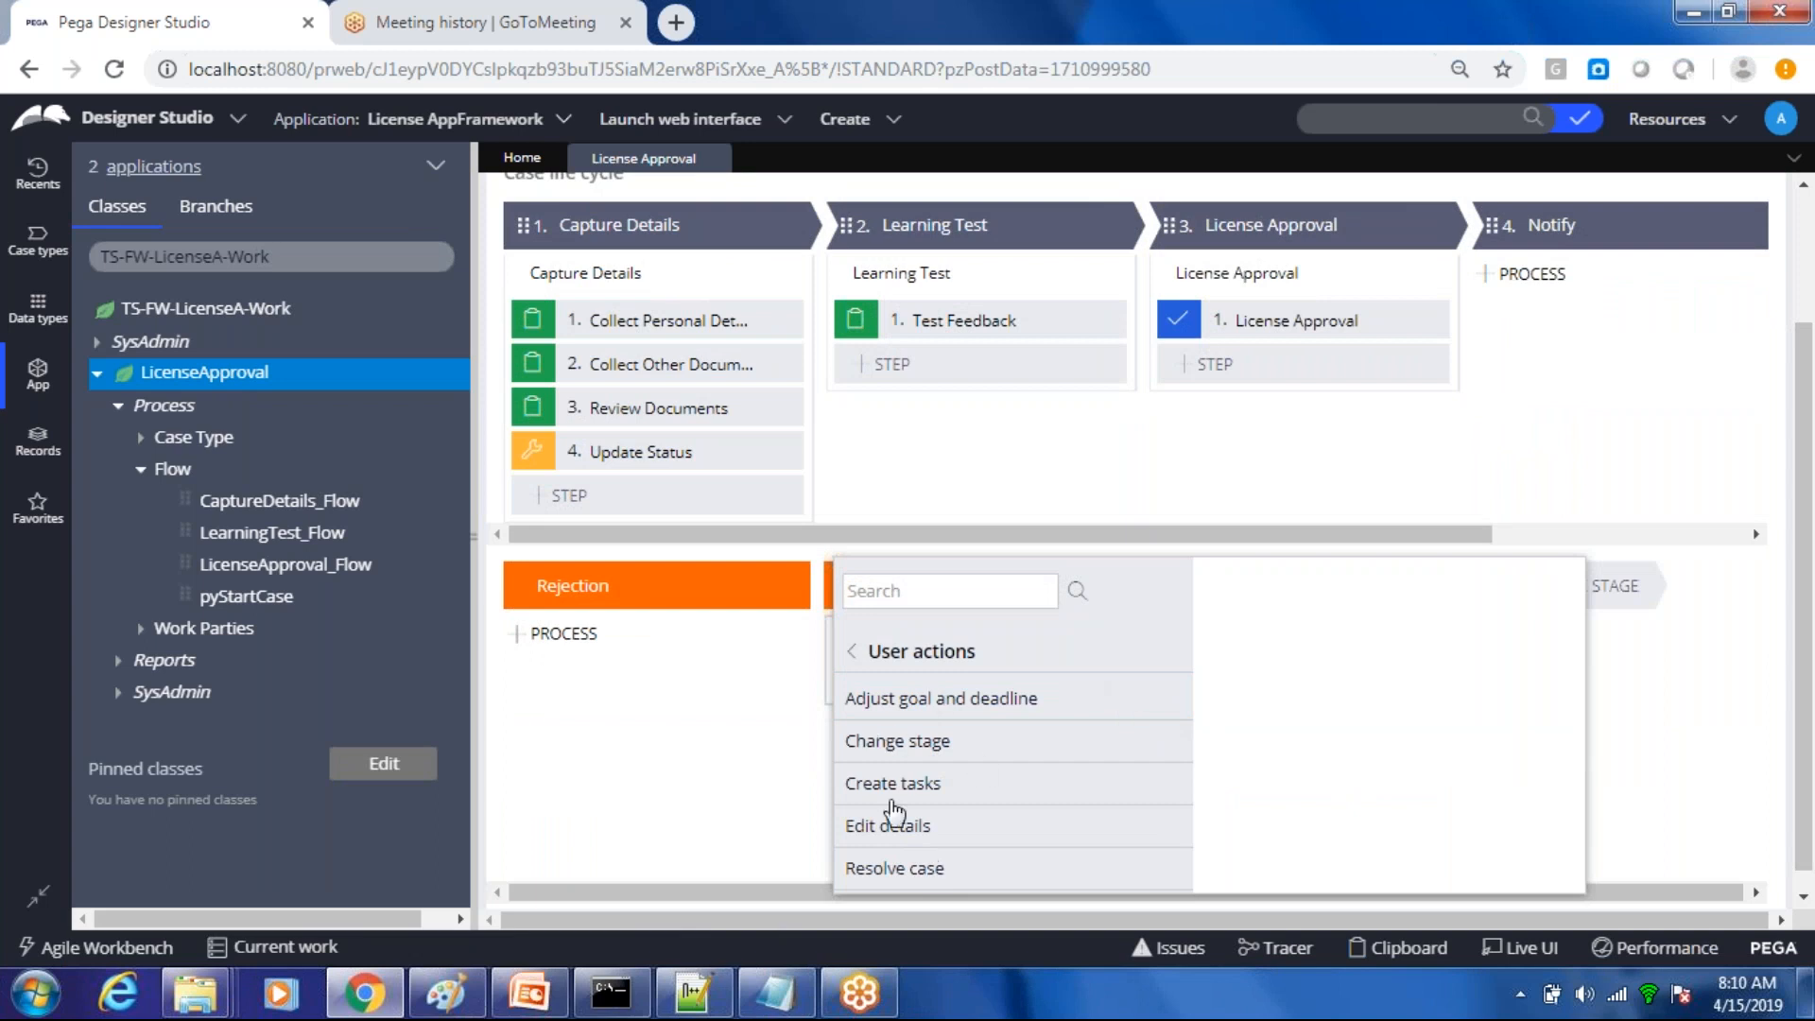
{"action": "scroll", "coordinate": [1808, 588], "scroll_direction": "down", "scroll_amount": 1}
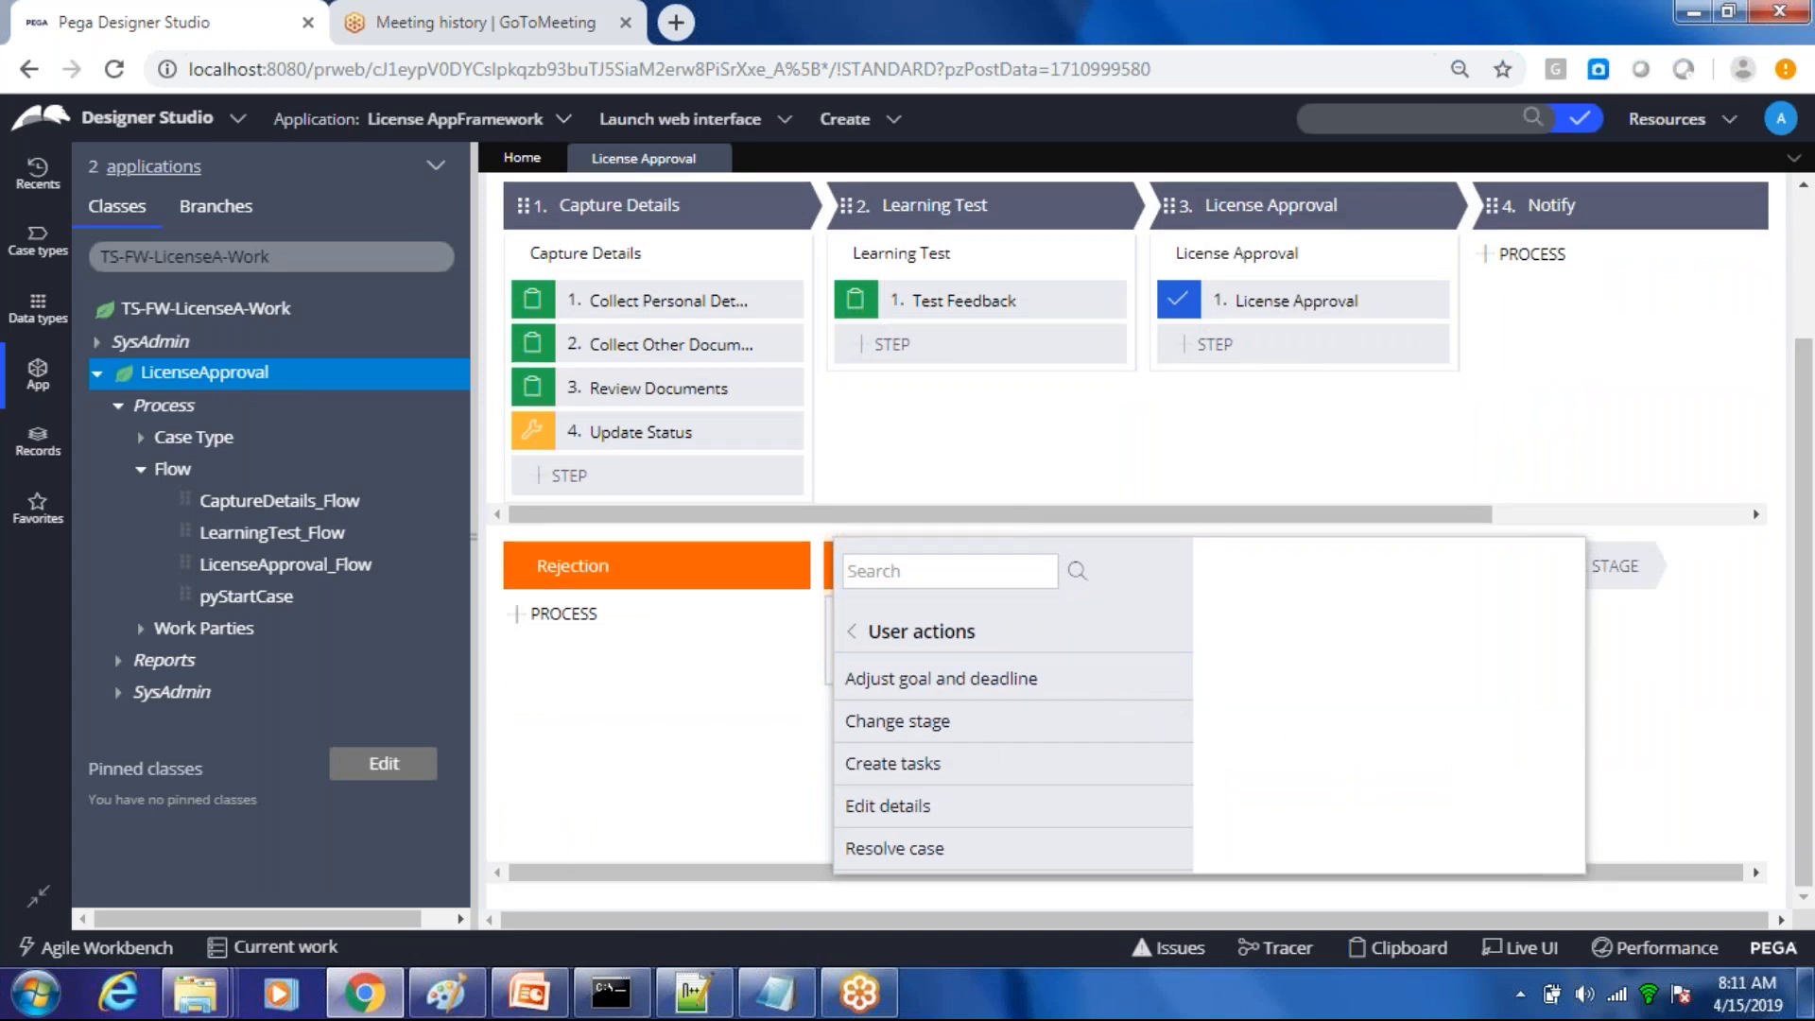
{"action": "left_click", "coordinate": [853, 632]}
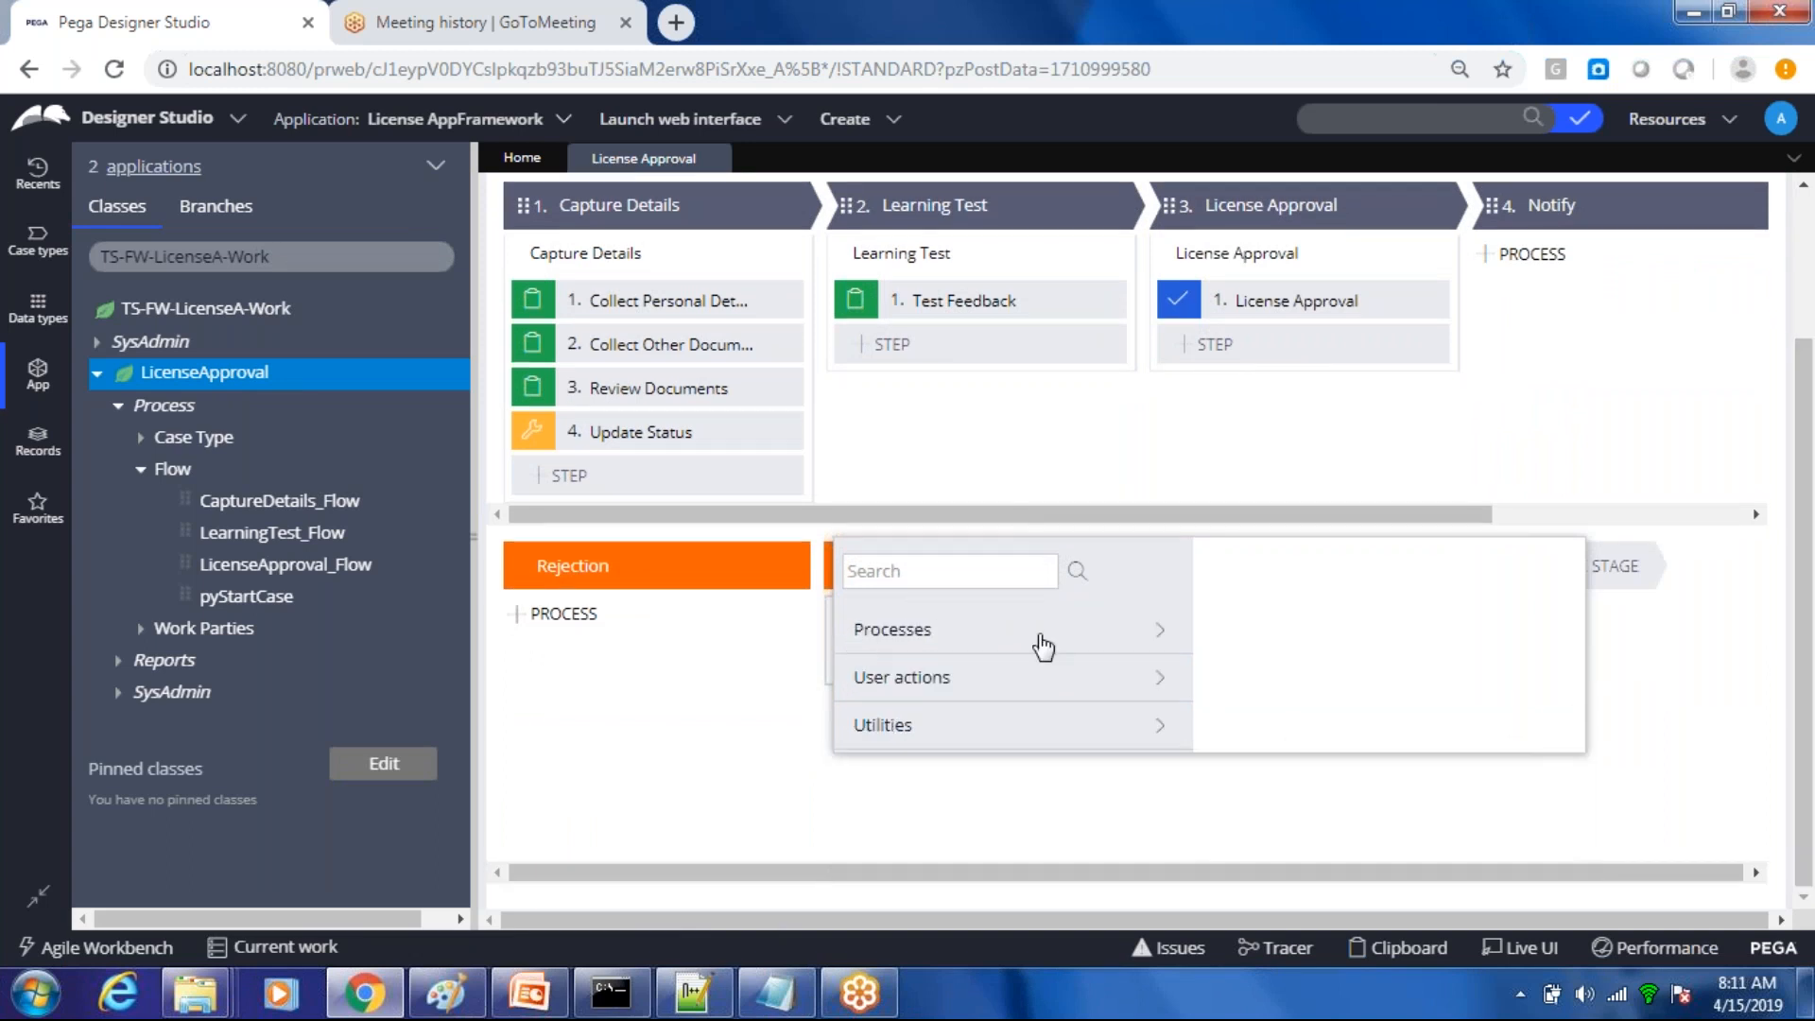
{"action": "left_click", "coordinate": [1159, 630]}
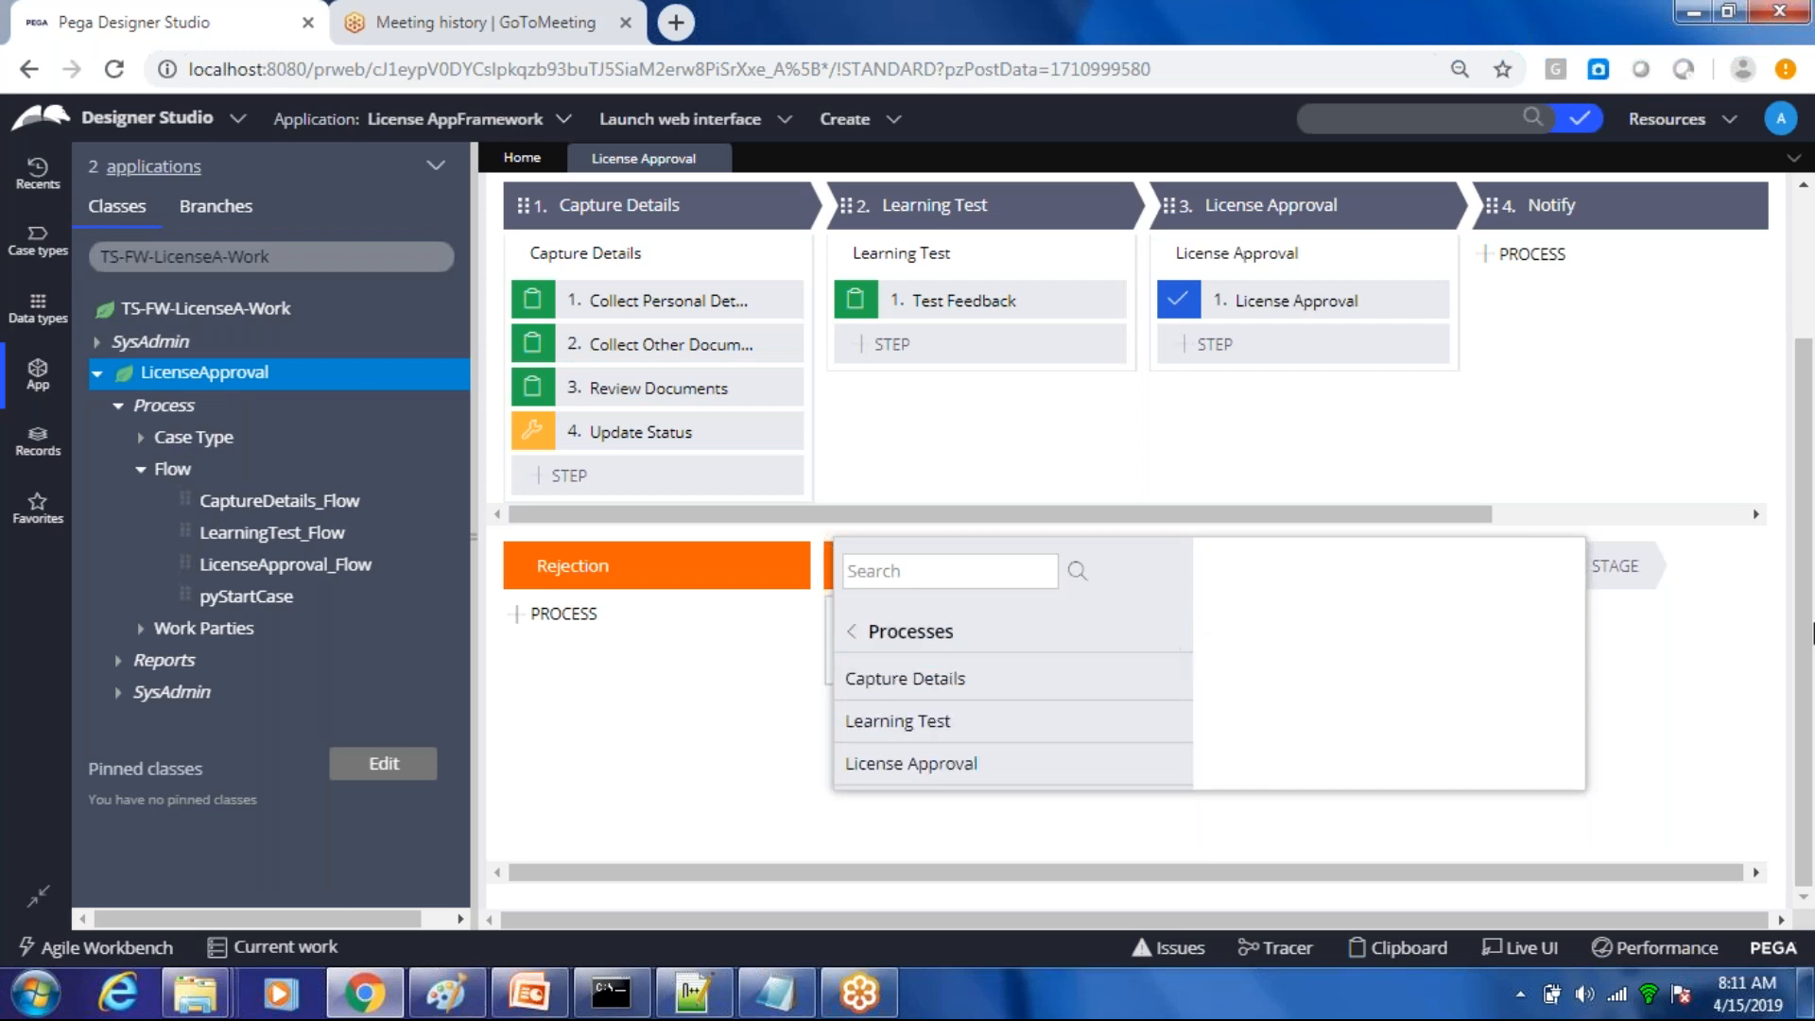
{"action": "left_click", "coordinate": [850, 630]}
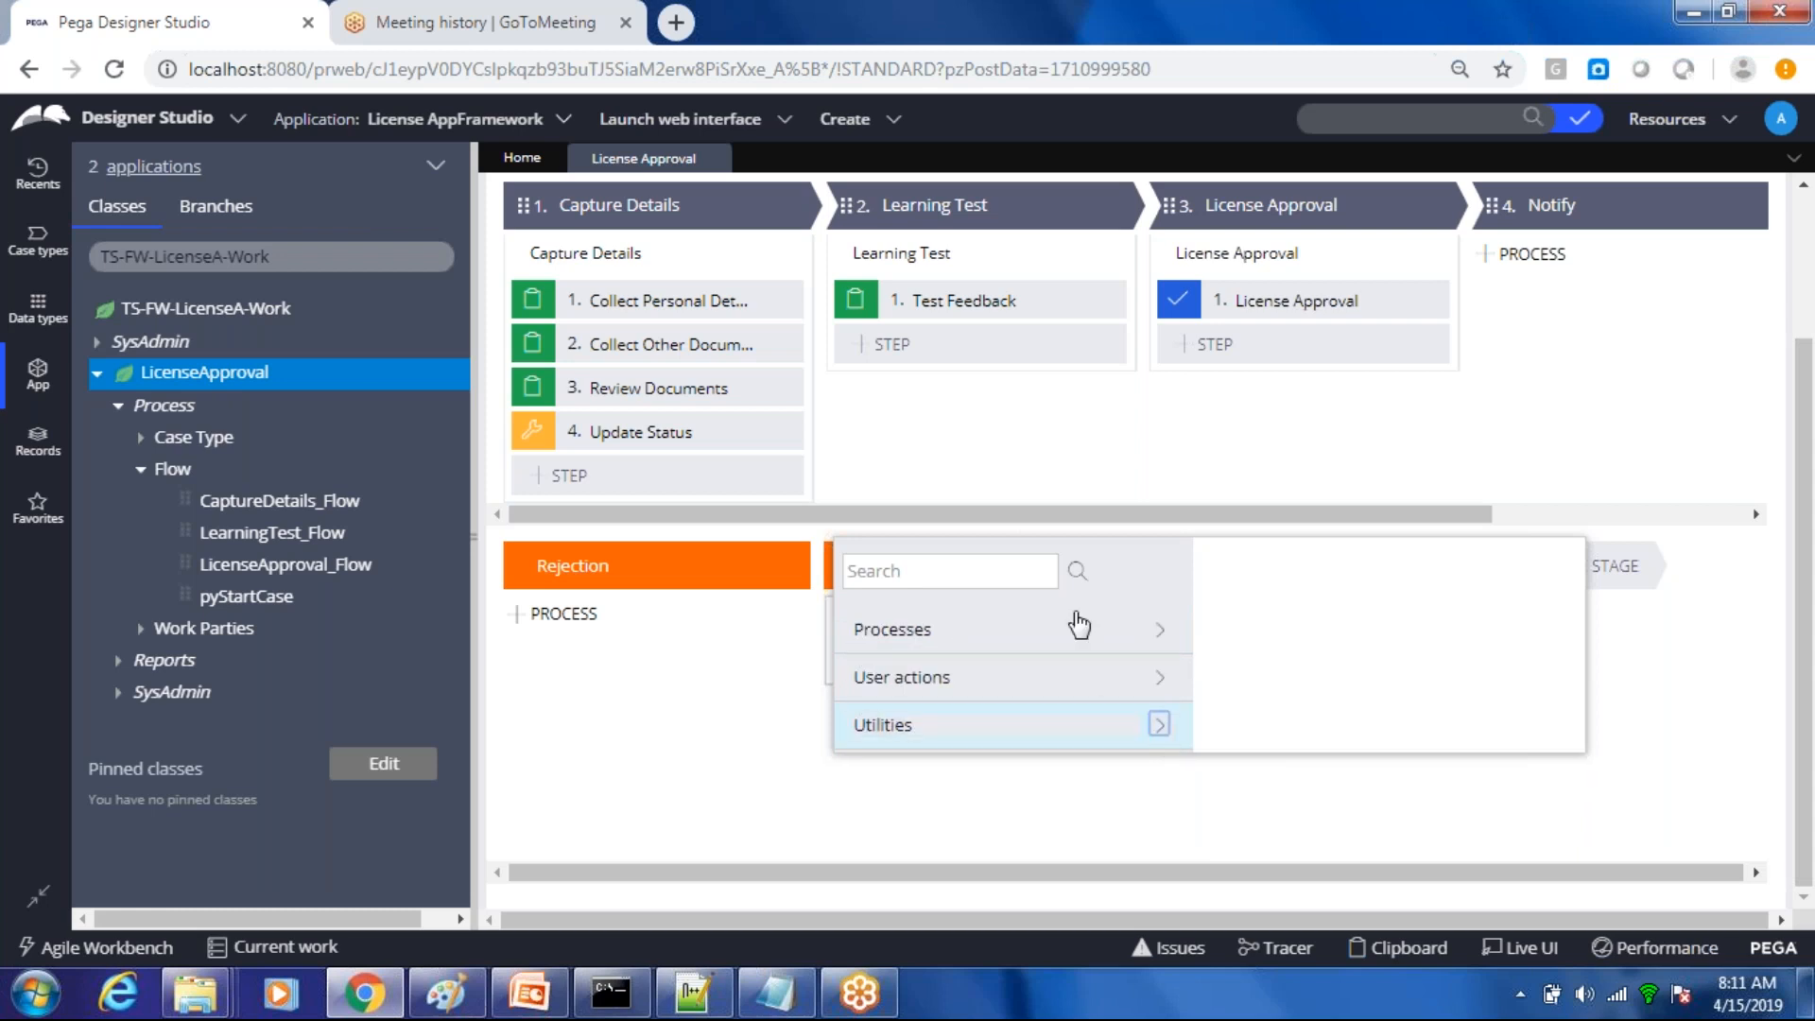
Step: Add the Send email utility as the first step of the Cancelation process
{"action": "left_click", "coordinate": [1069, 735]}
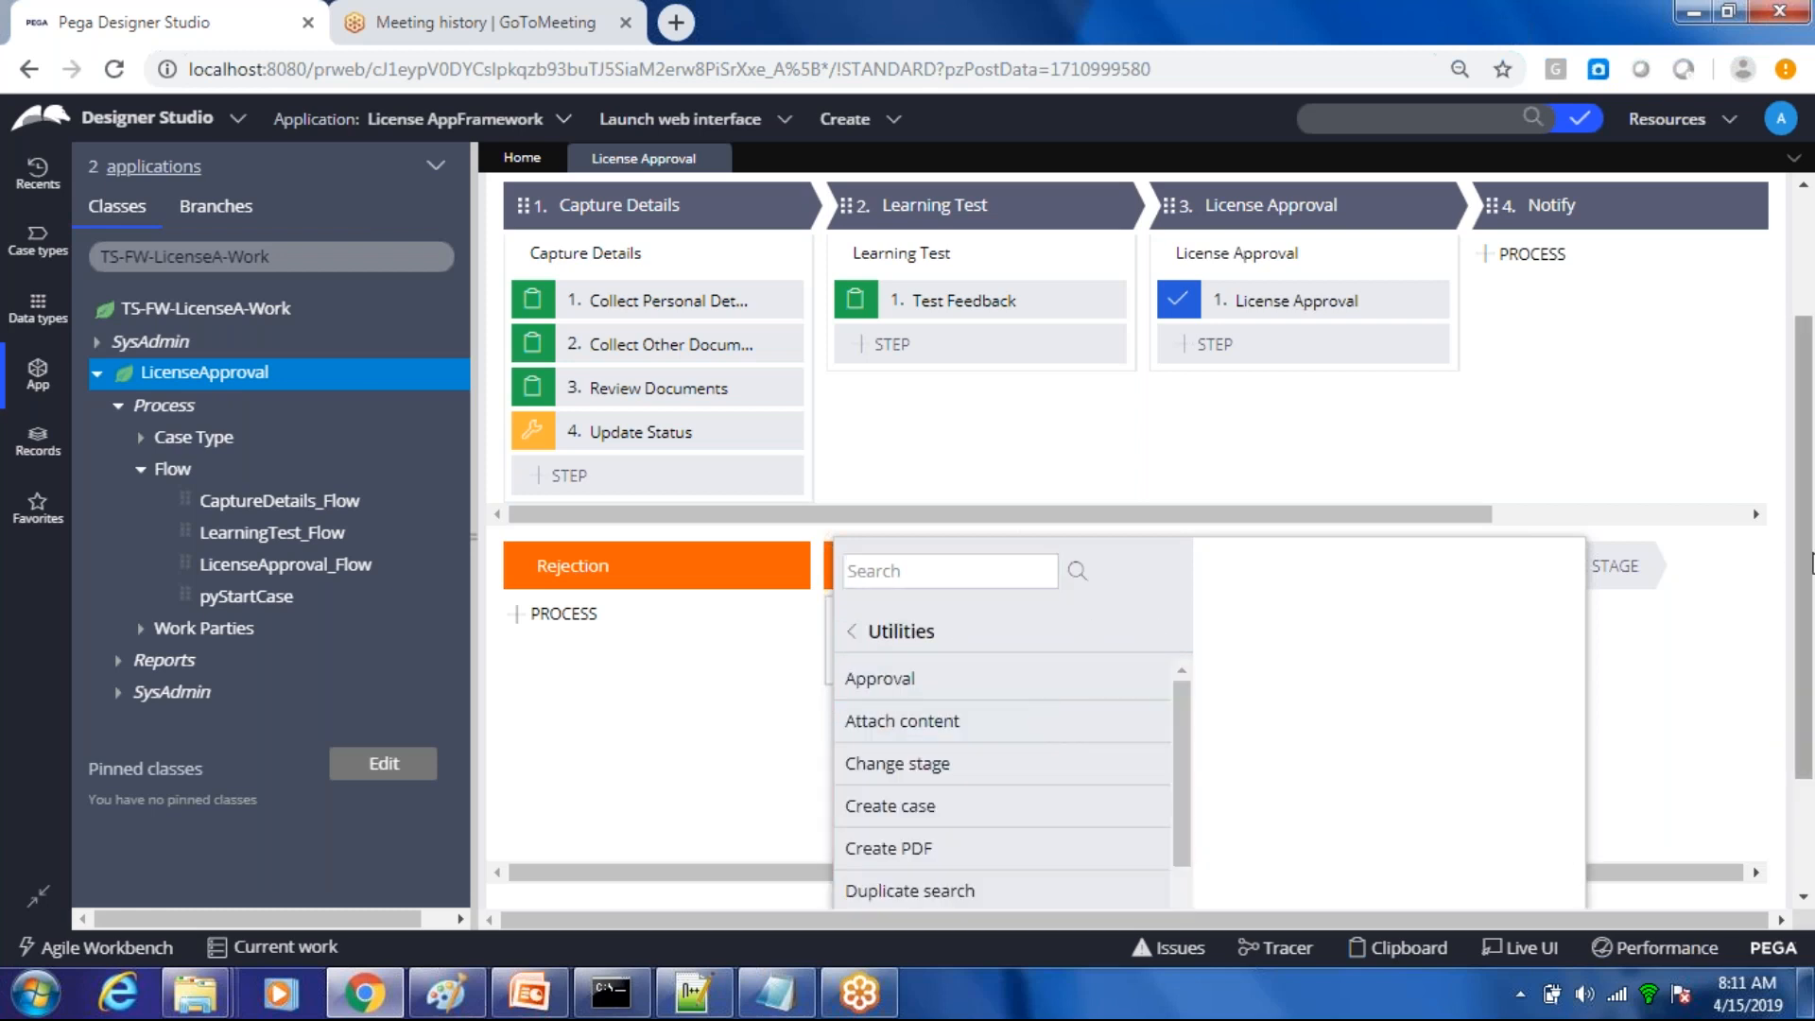
{"action": "left_click_drag", "start_coordinate": [1801, 535], "coordinate": [1806, 721]}
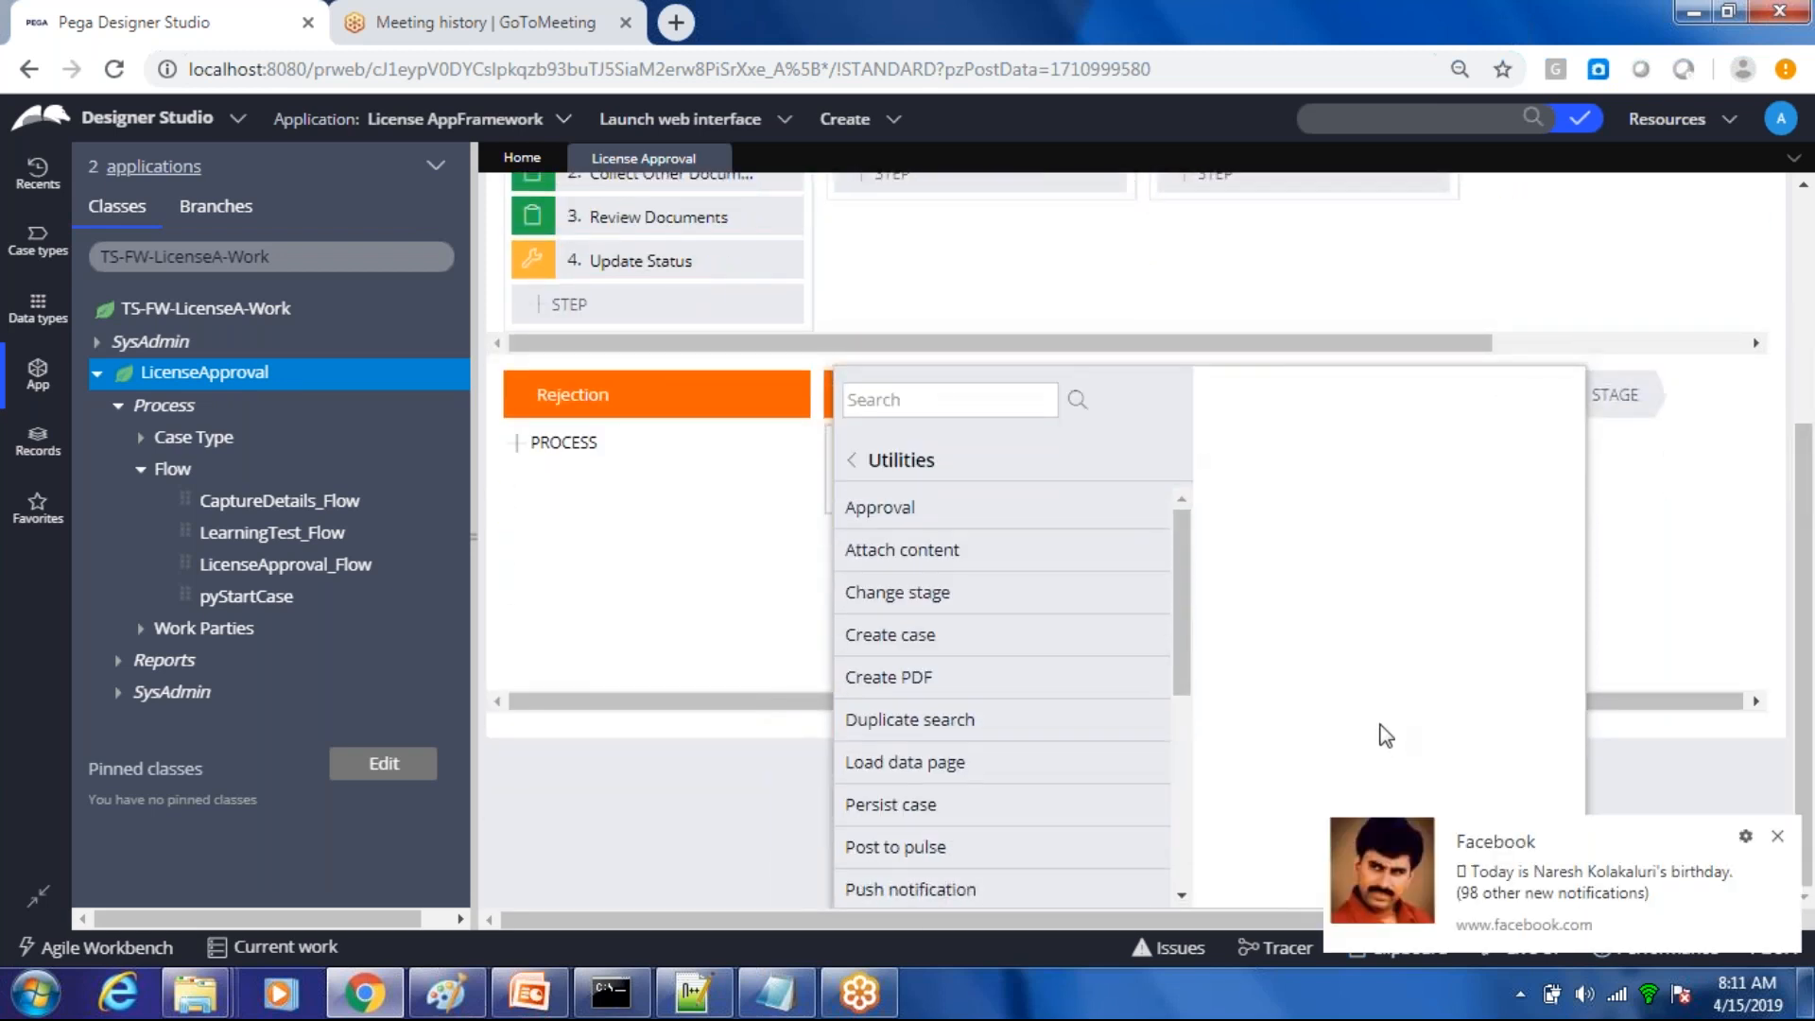
{"action": "left_click_drag", "start_coordinate": [1182, 598], "coordinate": [1165, 773]}
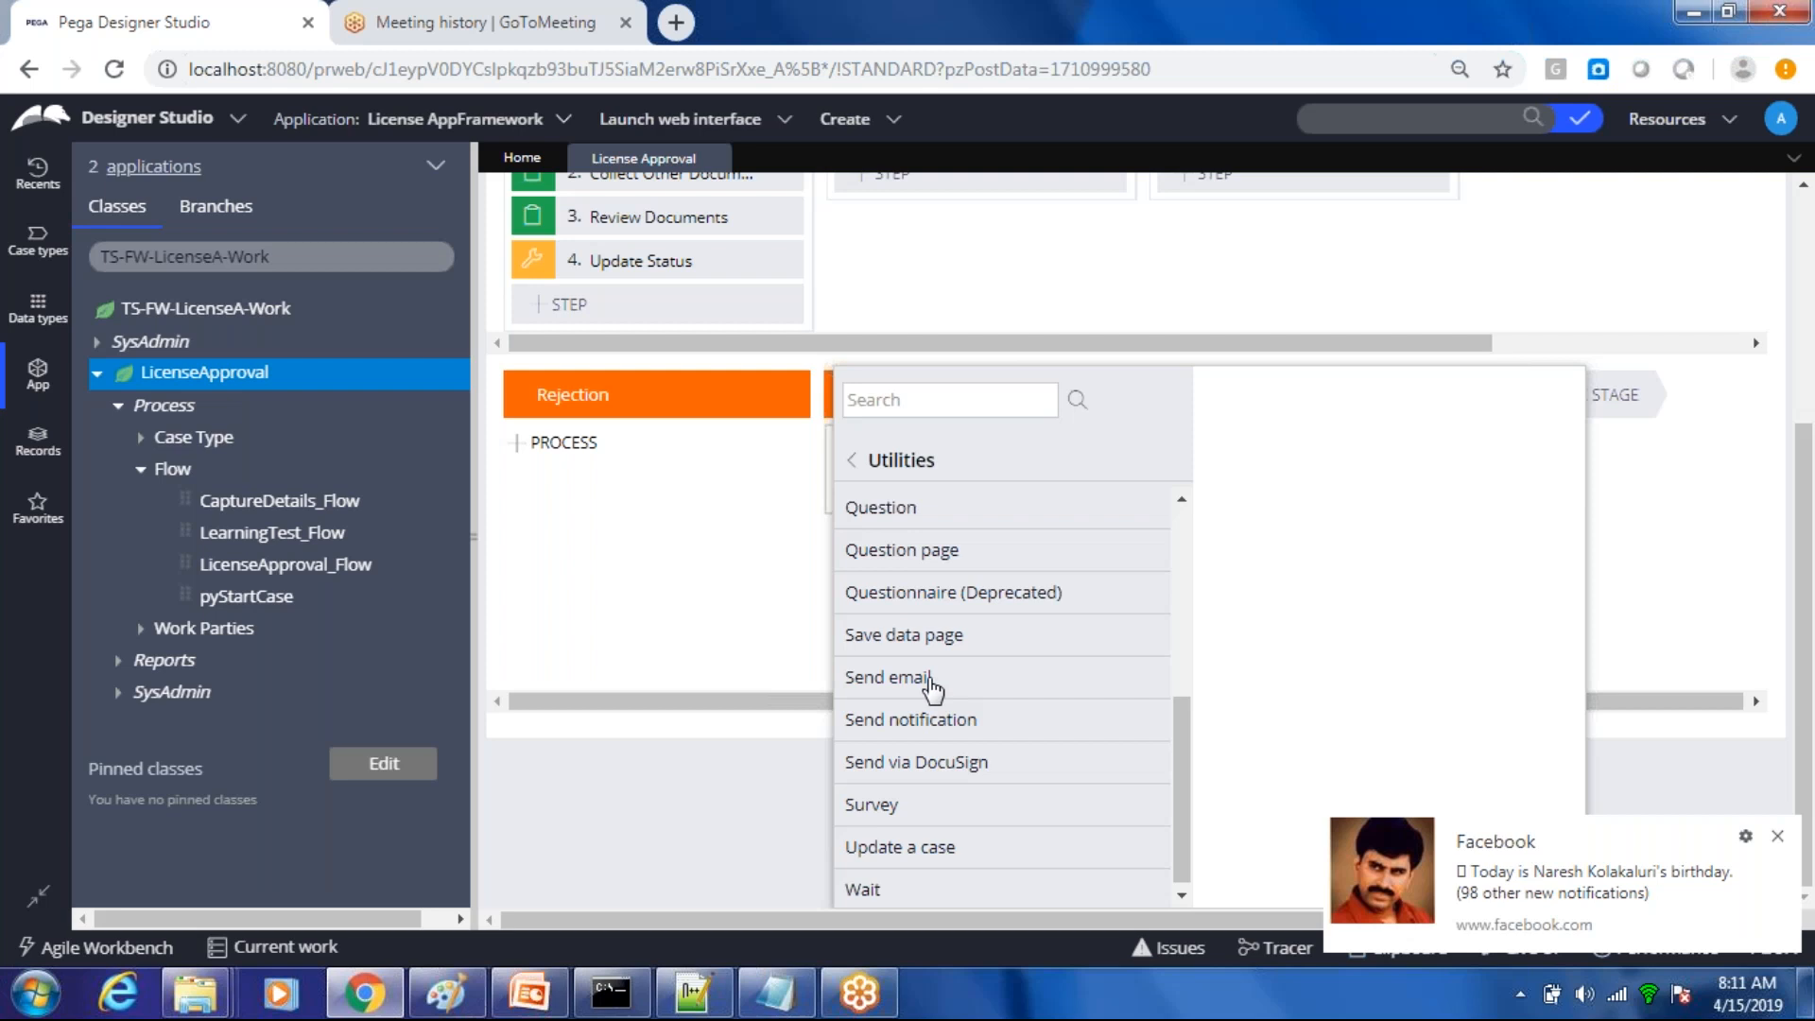
{"action": "mouse_move", "coordinate": [933, 690]}
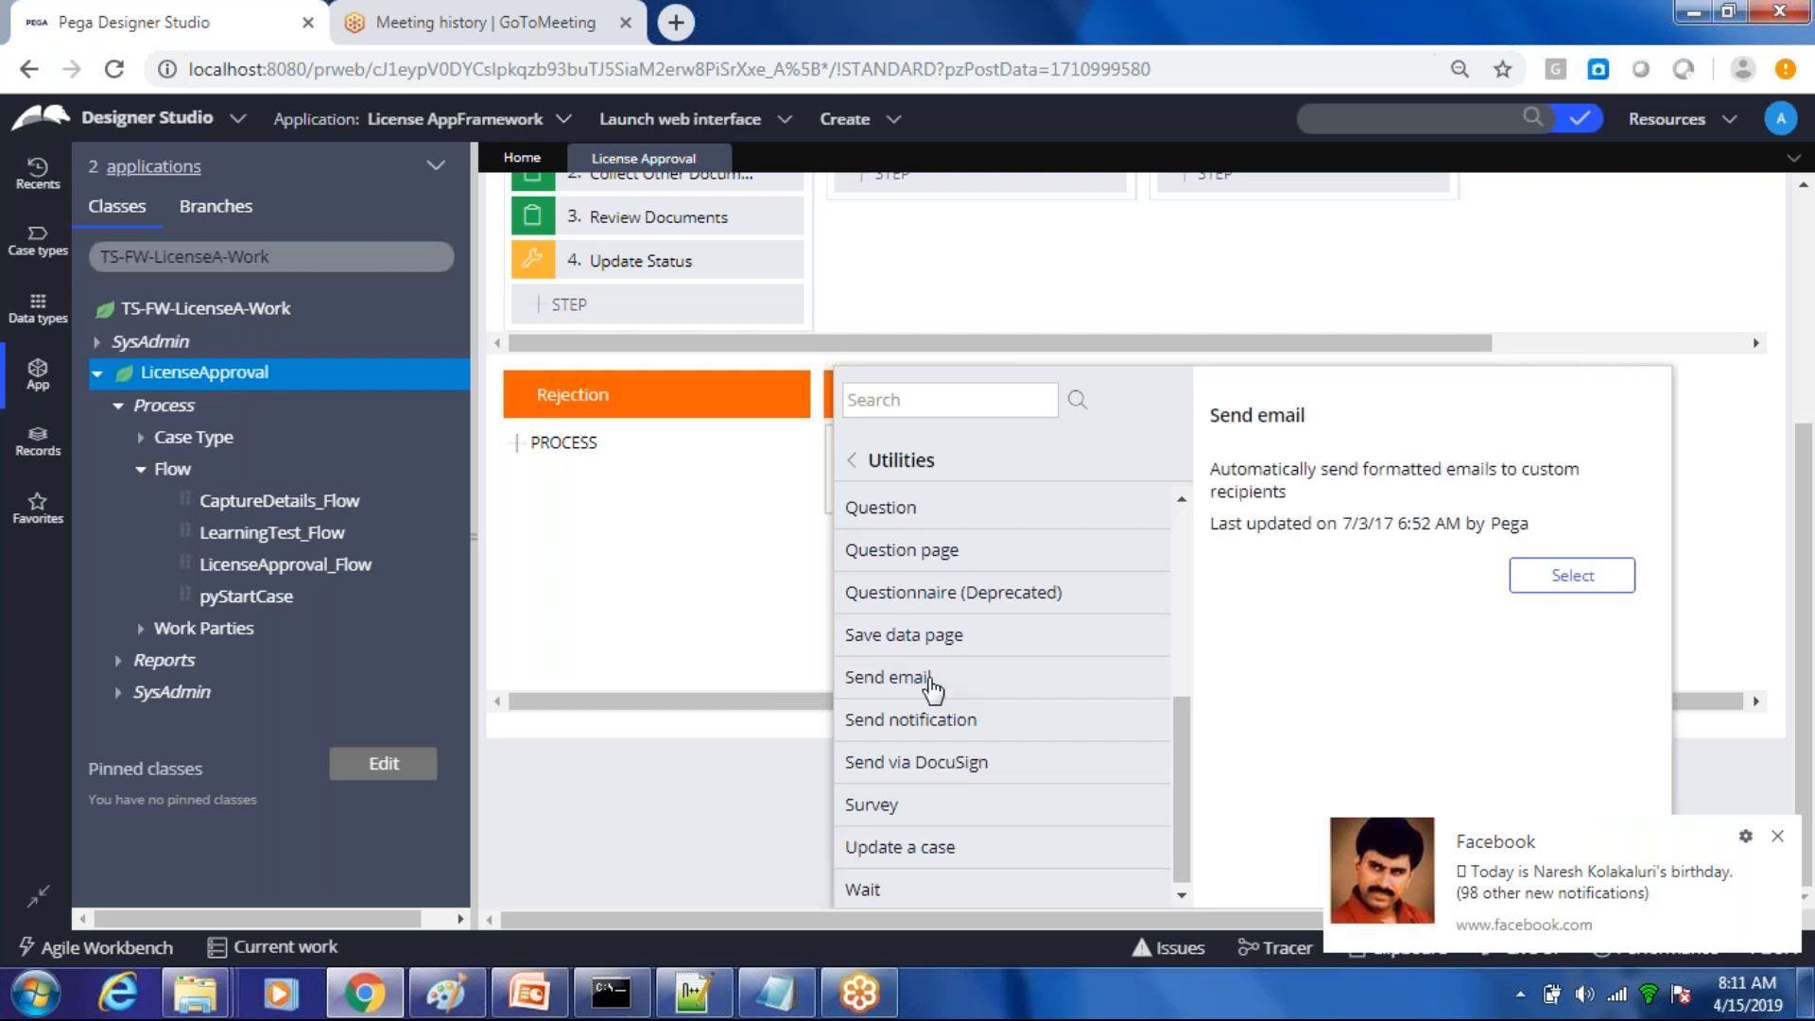
{"action": "left_click", "coordinate": [1543, 577]}
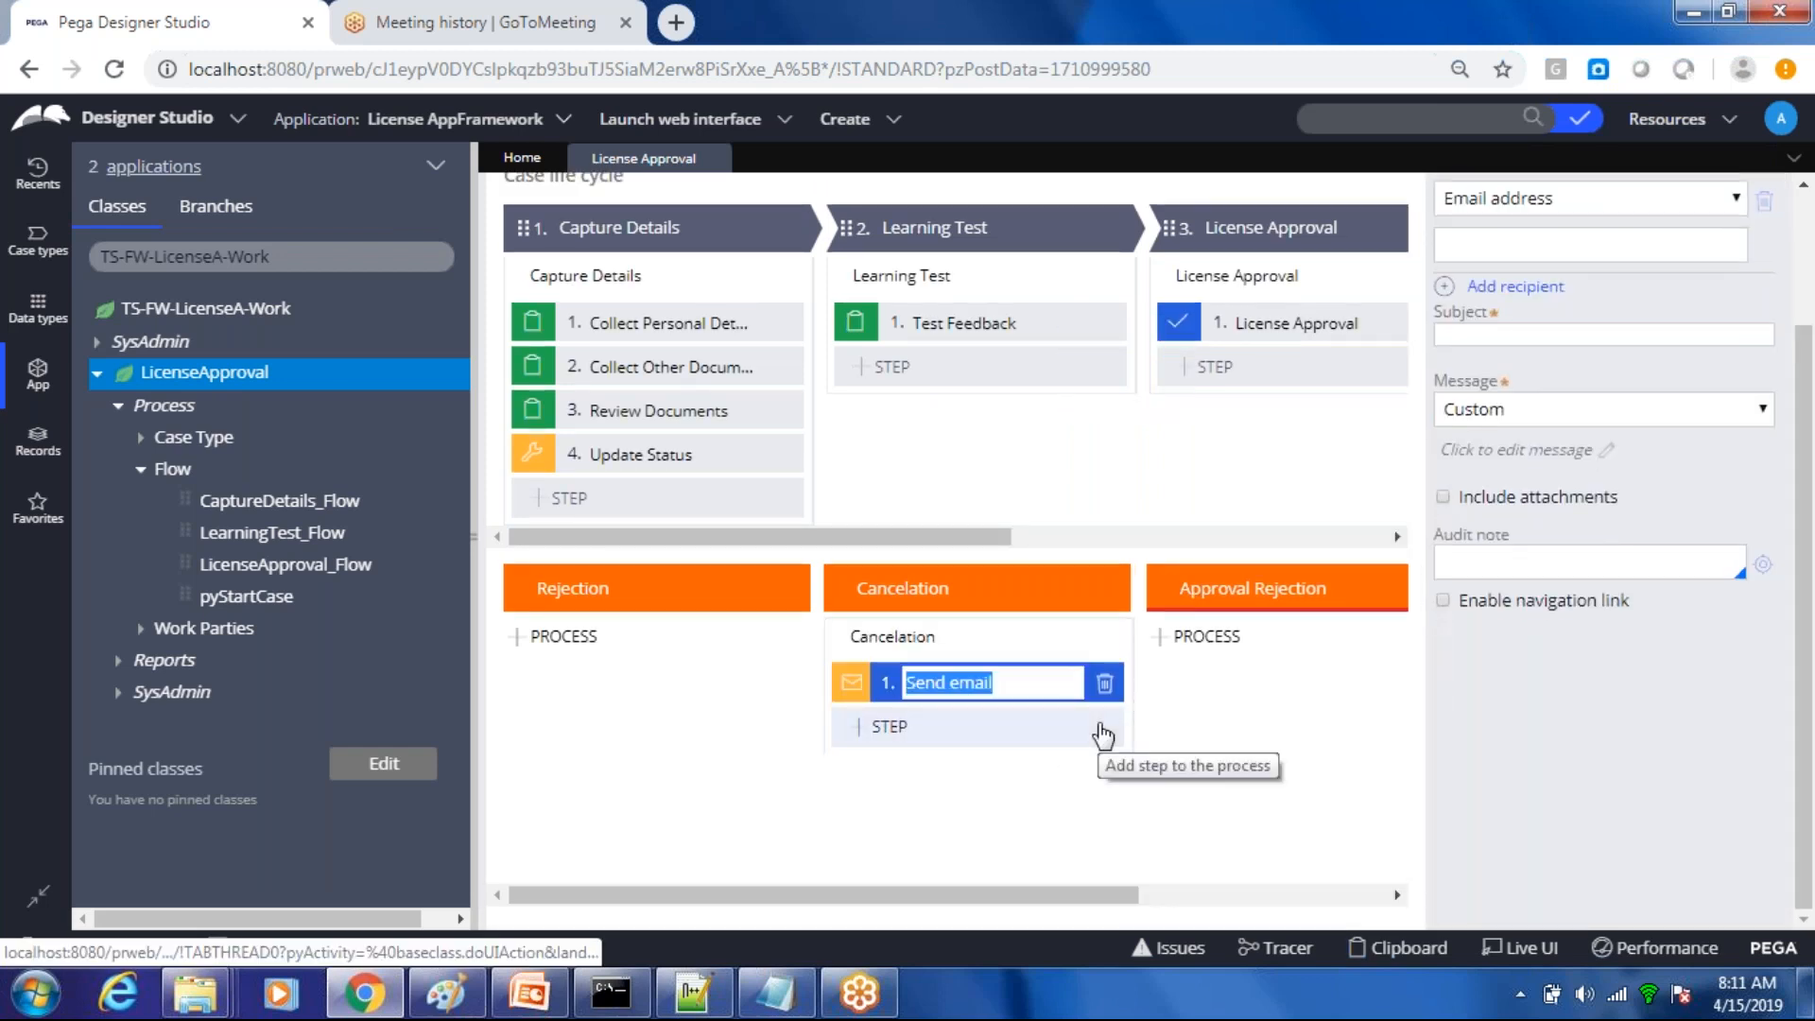
Step: Save the License Approval case type
{"action": "left_click", "coordinate": [1692, 74]}
{"action": "left_click", "coordinate": [1810, 386]}
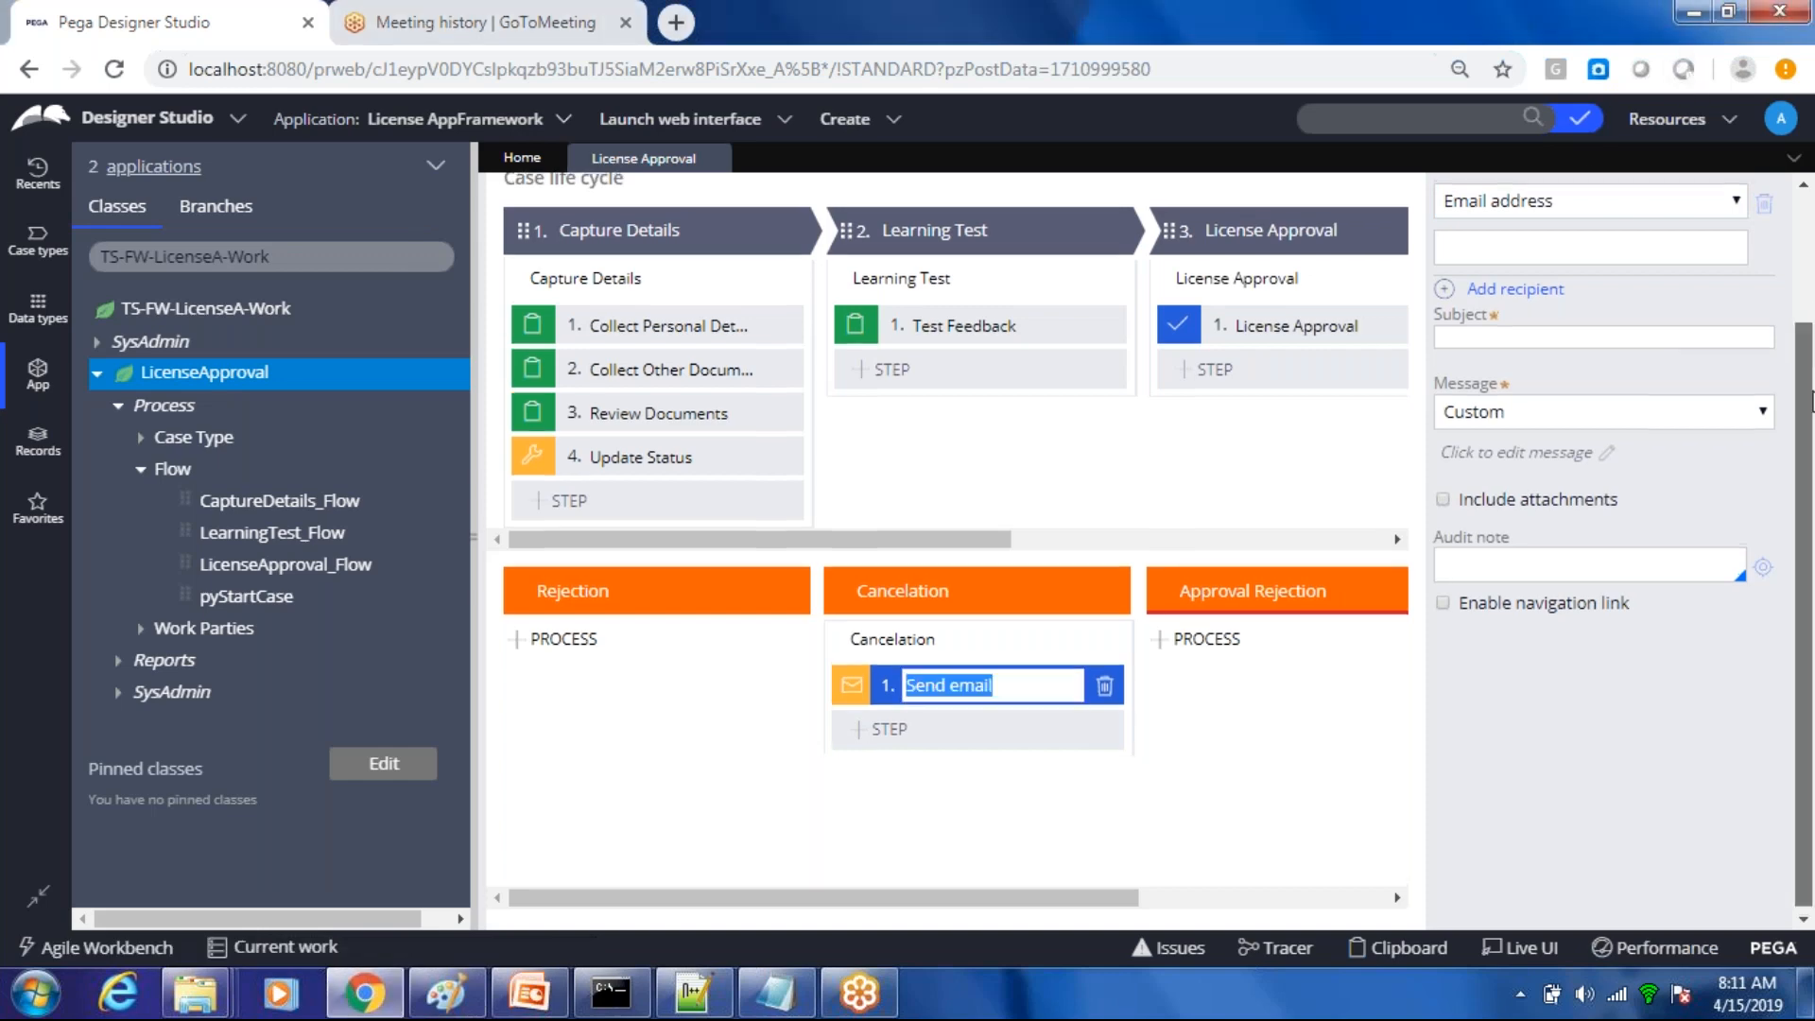
{"action": "scroll", "coordinate": [1810, 386], "scroll_direction": "up", "scroll_amount": 2}
{"action": "left_click", "coordinate": [1460, 198]}
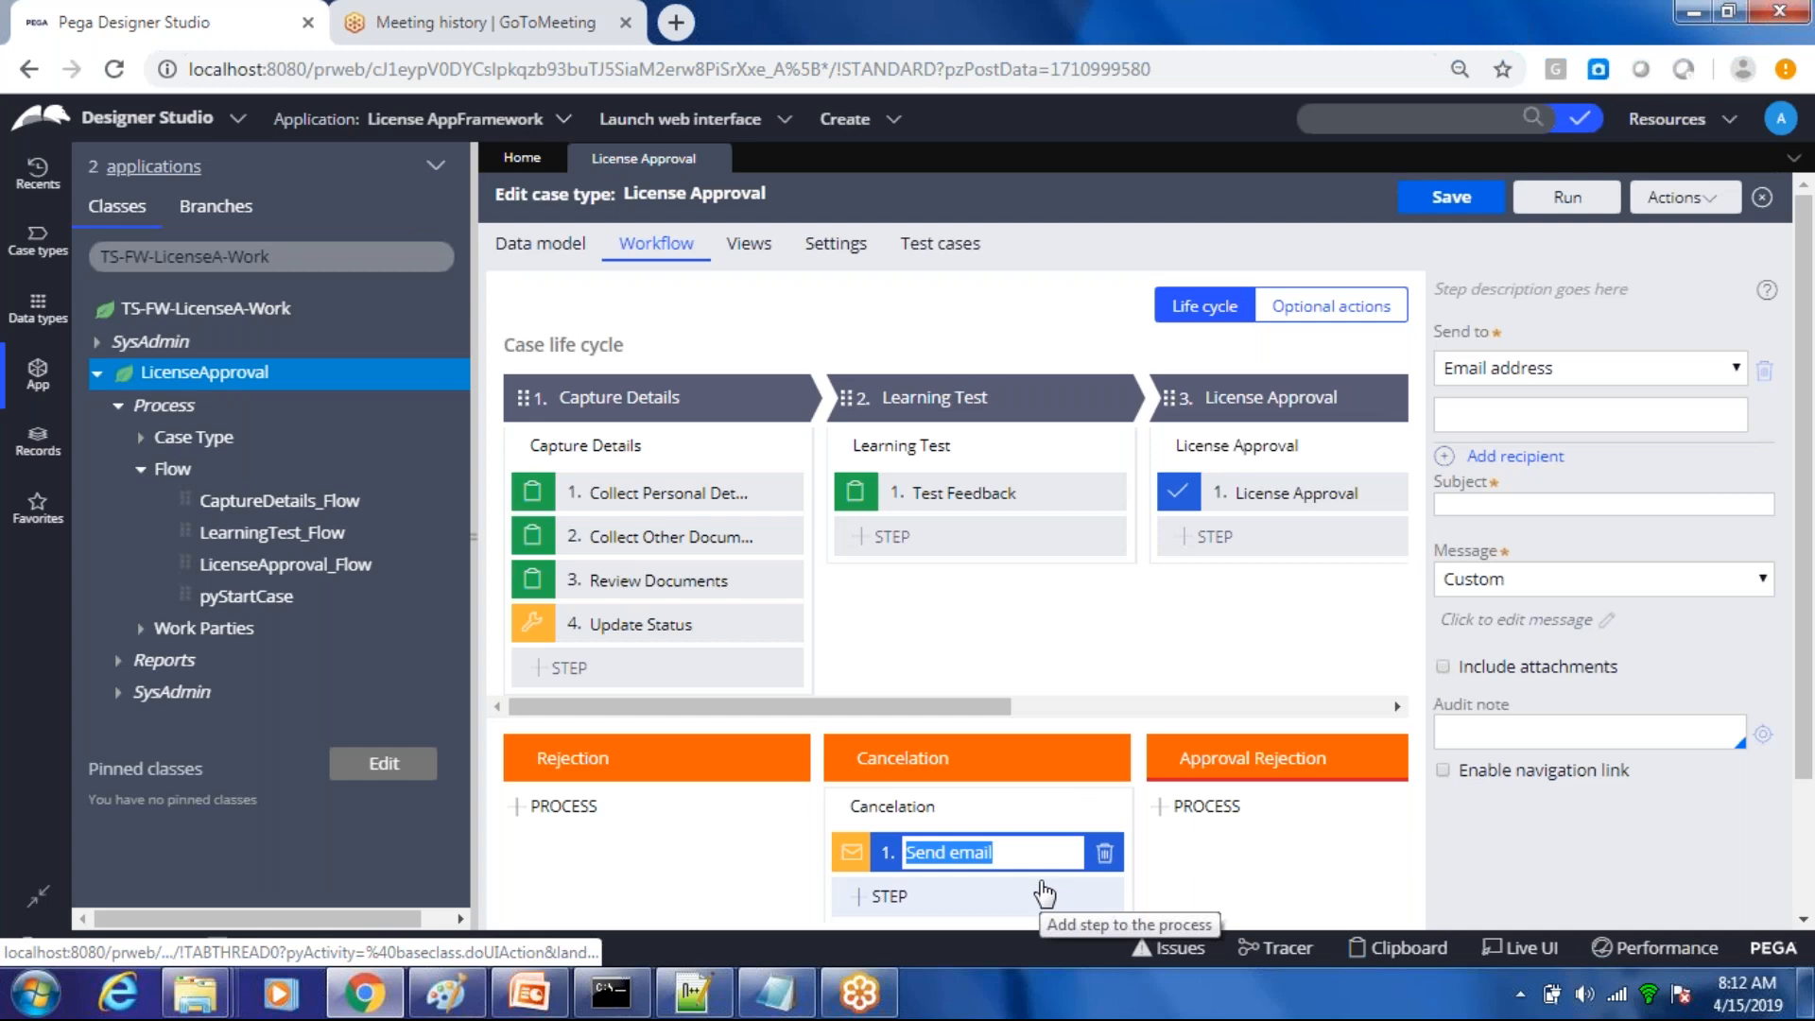
Step: Refresh the entire class tree and expand LicenseApproval's Process category to list its Flow rules again
{"action": "left_click_drag", "start_coordinate": [1808, 454], "coordinate": [1809, 572]}
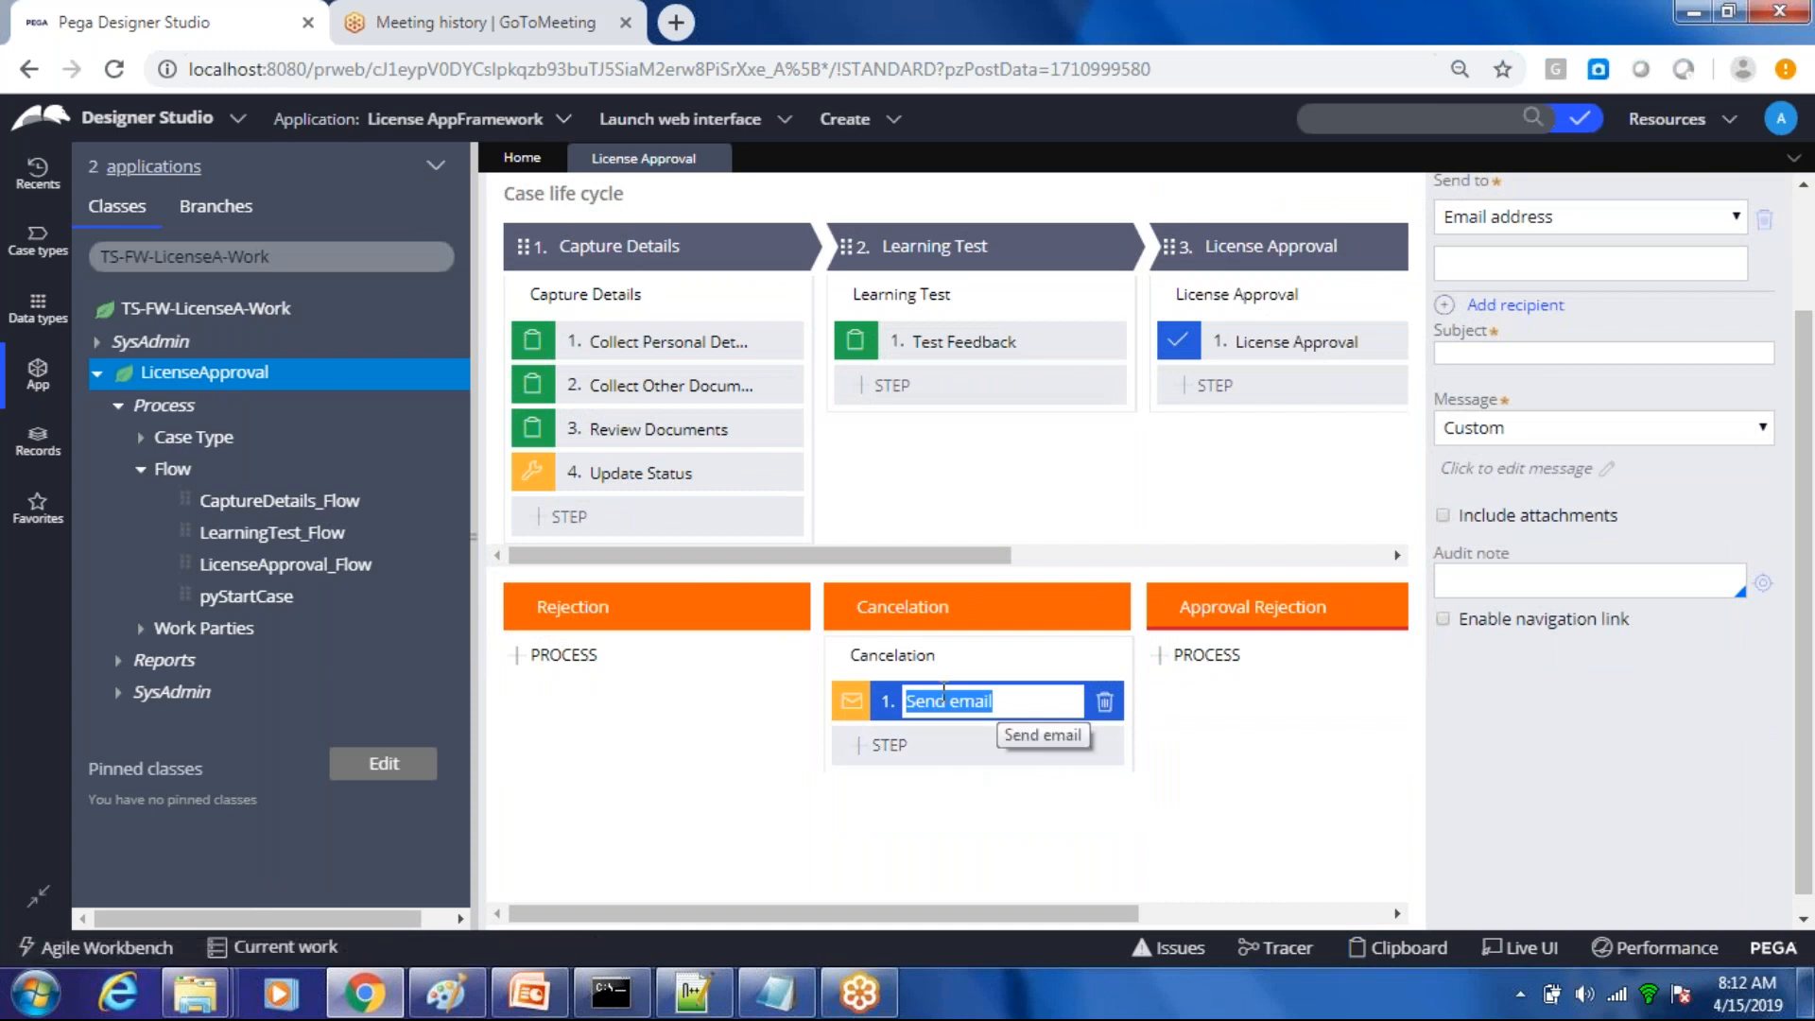
{"action": "left_click", "coordinate": [177, 385]}
{"action": "right_click", "coordinate": [177, 386]}
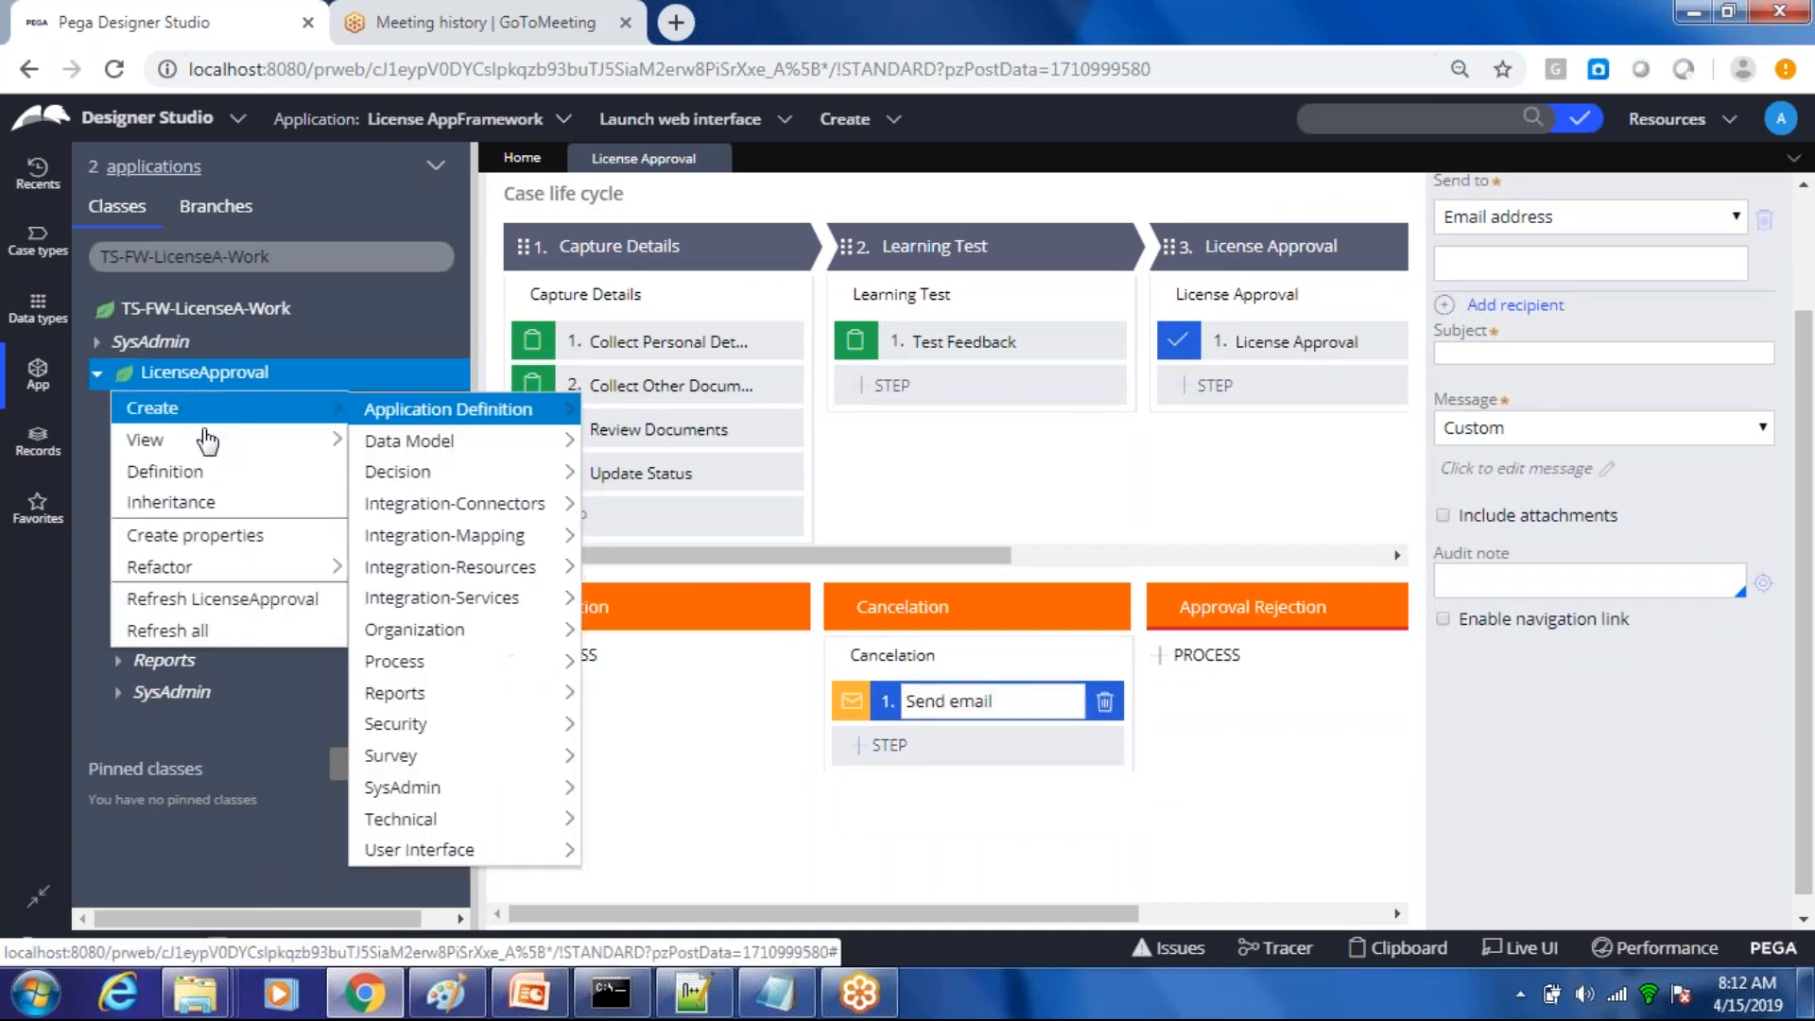
{"action": "left_click", "coordinate": [166, 630]}
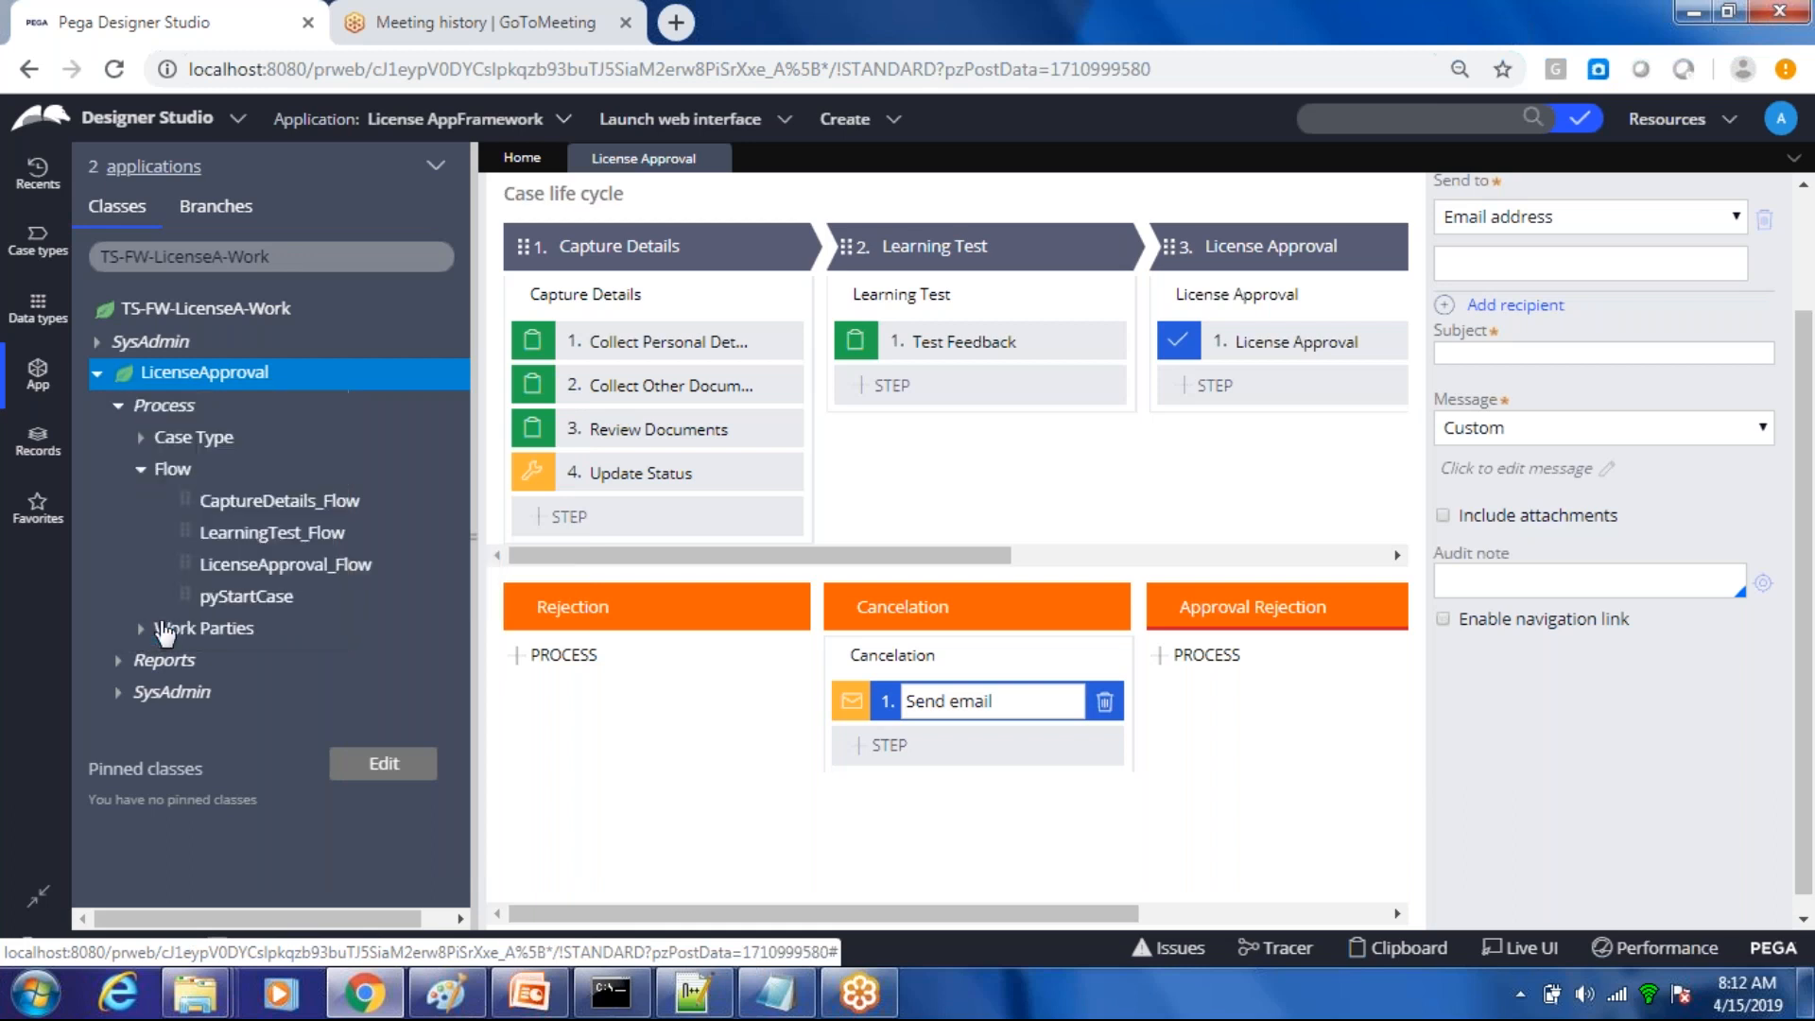
{"action": "left_click", "coordinate": [98, 374]}
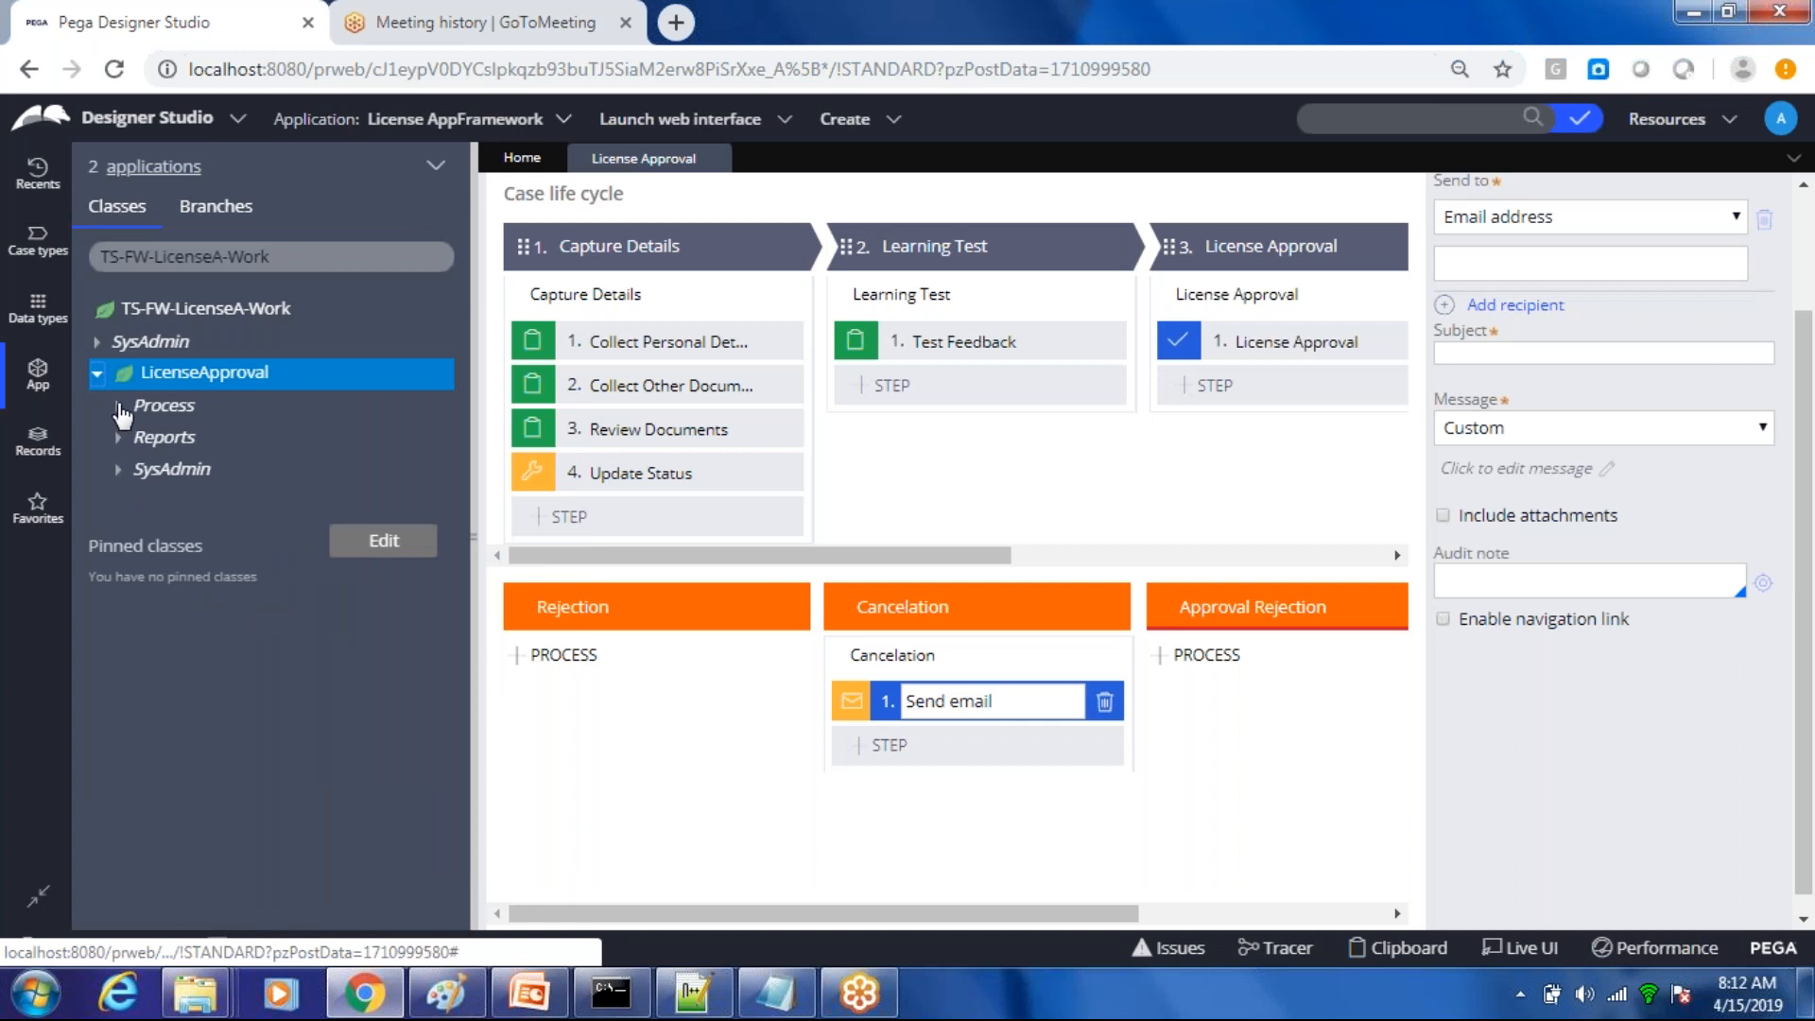
{"action": "left_click", "coordinate": [119, 407]}
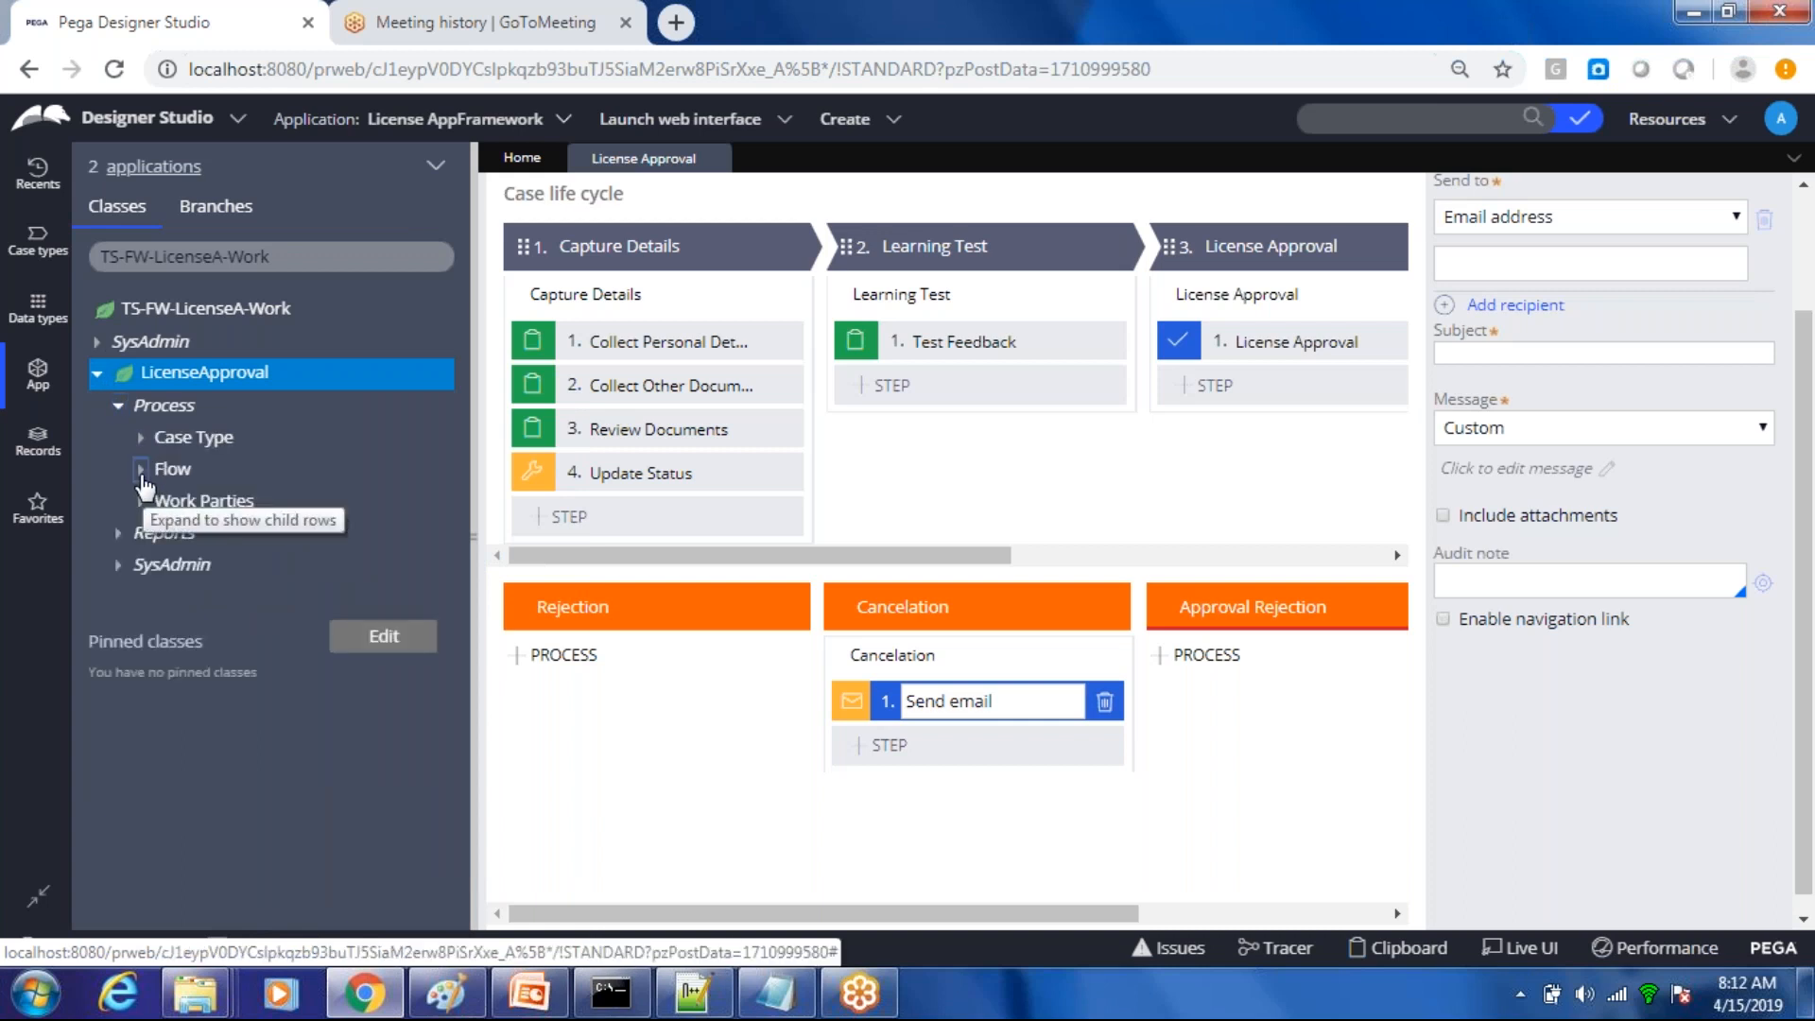
{"action": "left_click", "coordinate": [142, 472]}
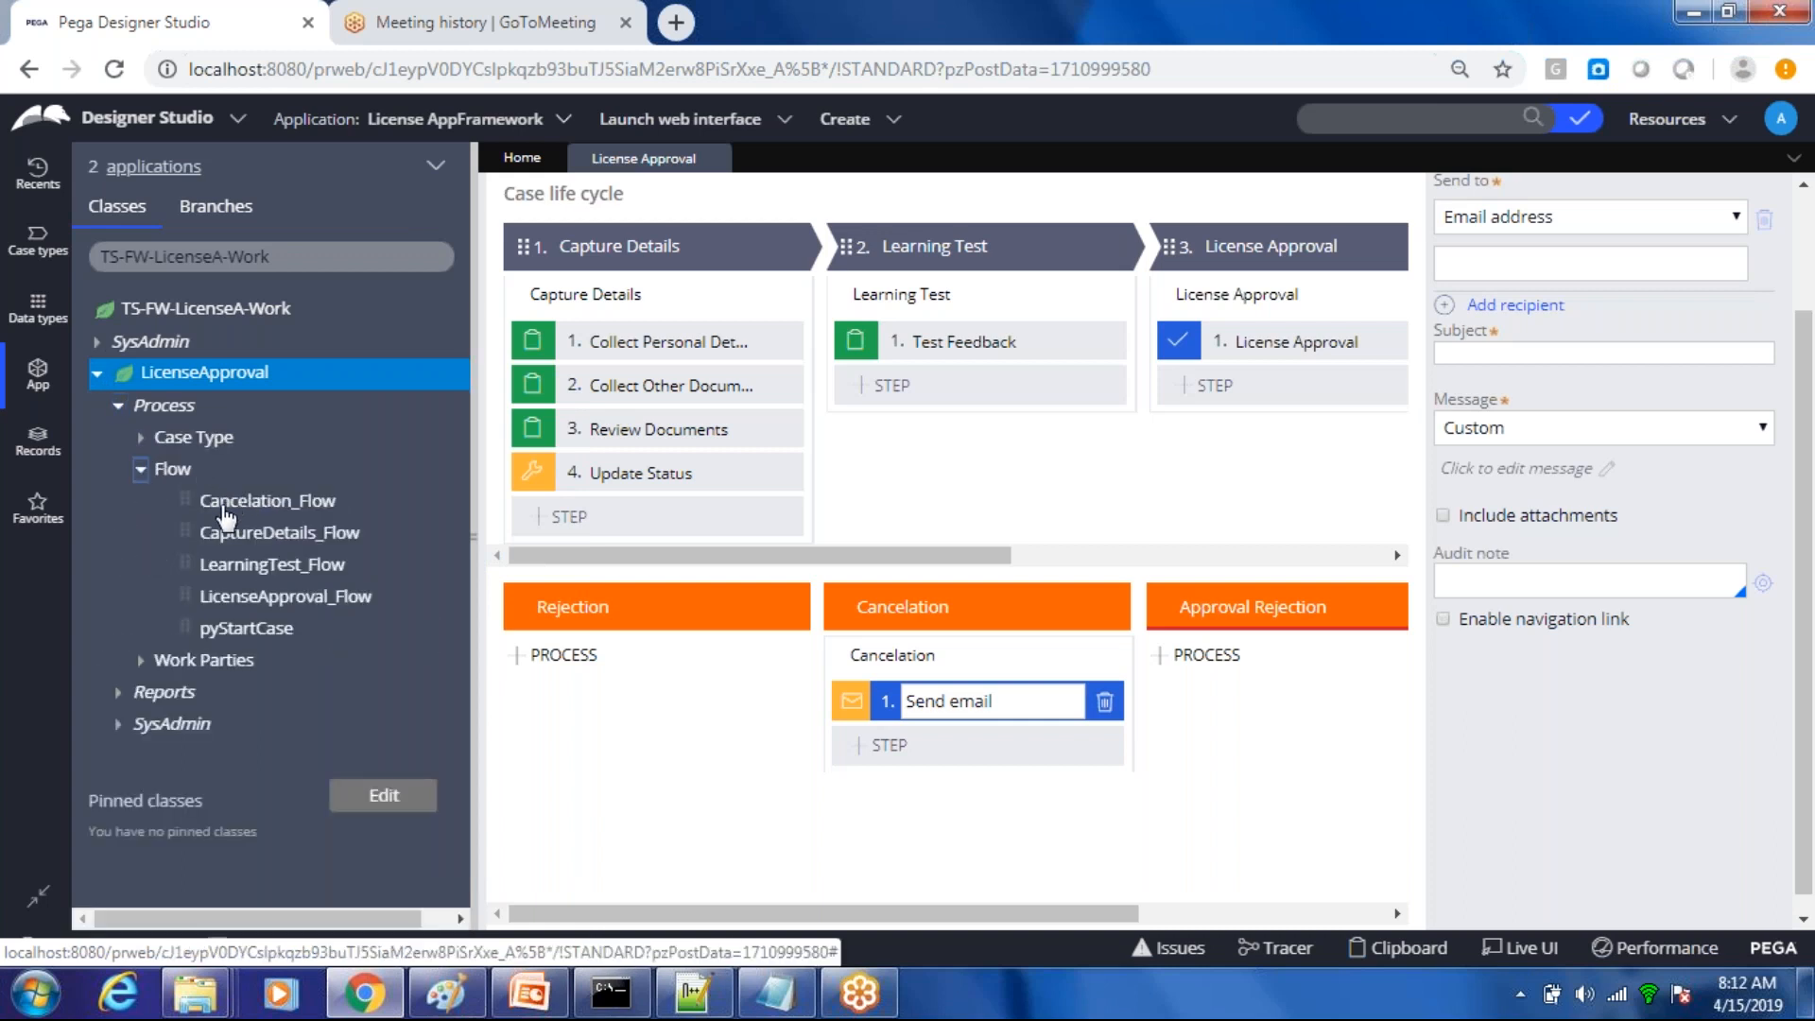
Step: Open Cancelation_Flow and compare its Send email shape with the Cancelation stage in the License Approval case life cycle
{"action": "left_click", "coordinate": [319, 510]}
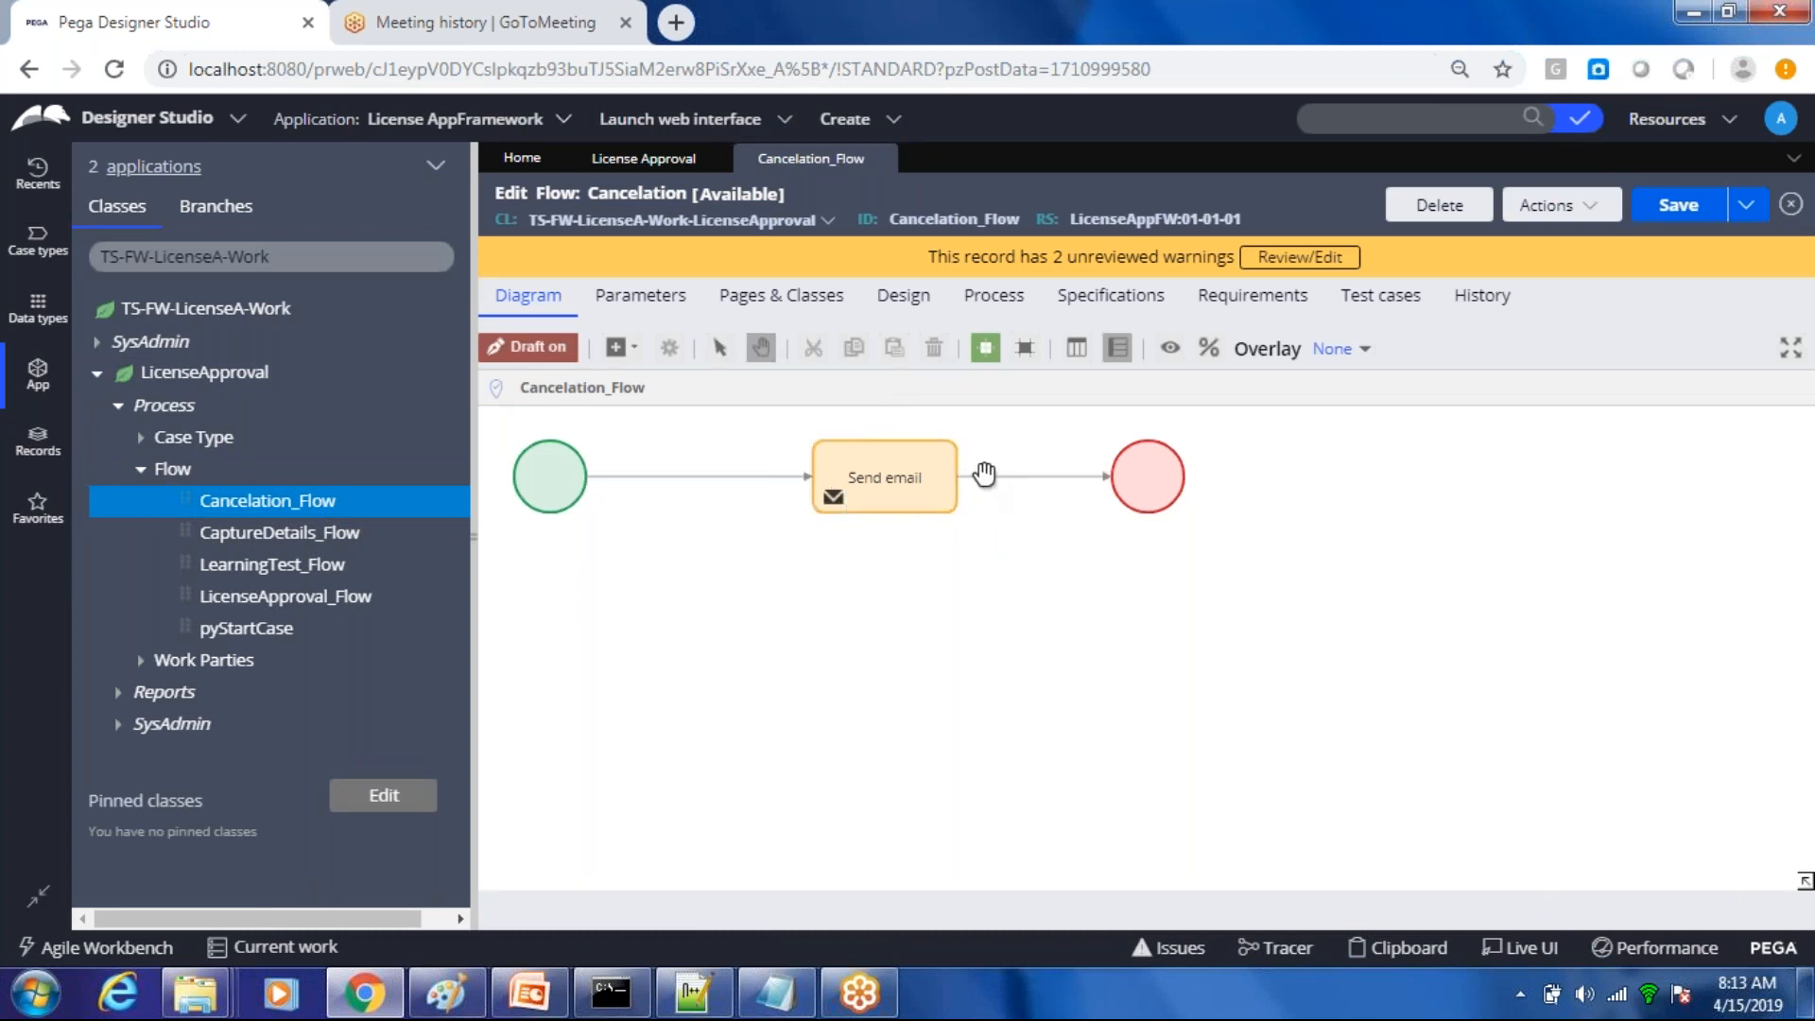
{"action": "left_click", "coordinate": [950, 471]}
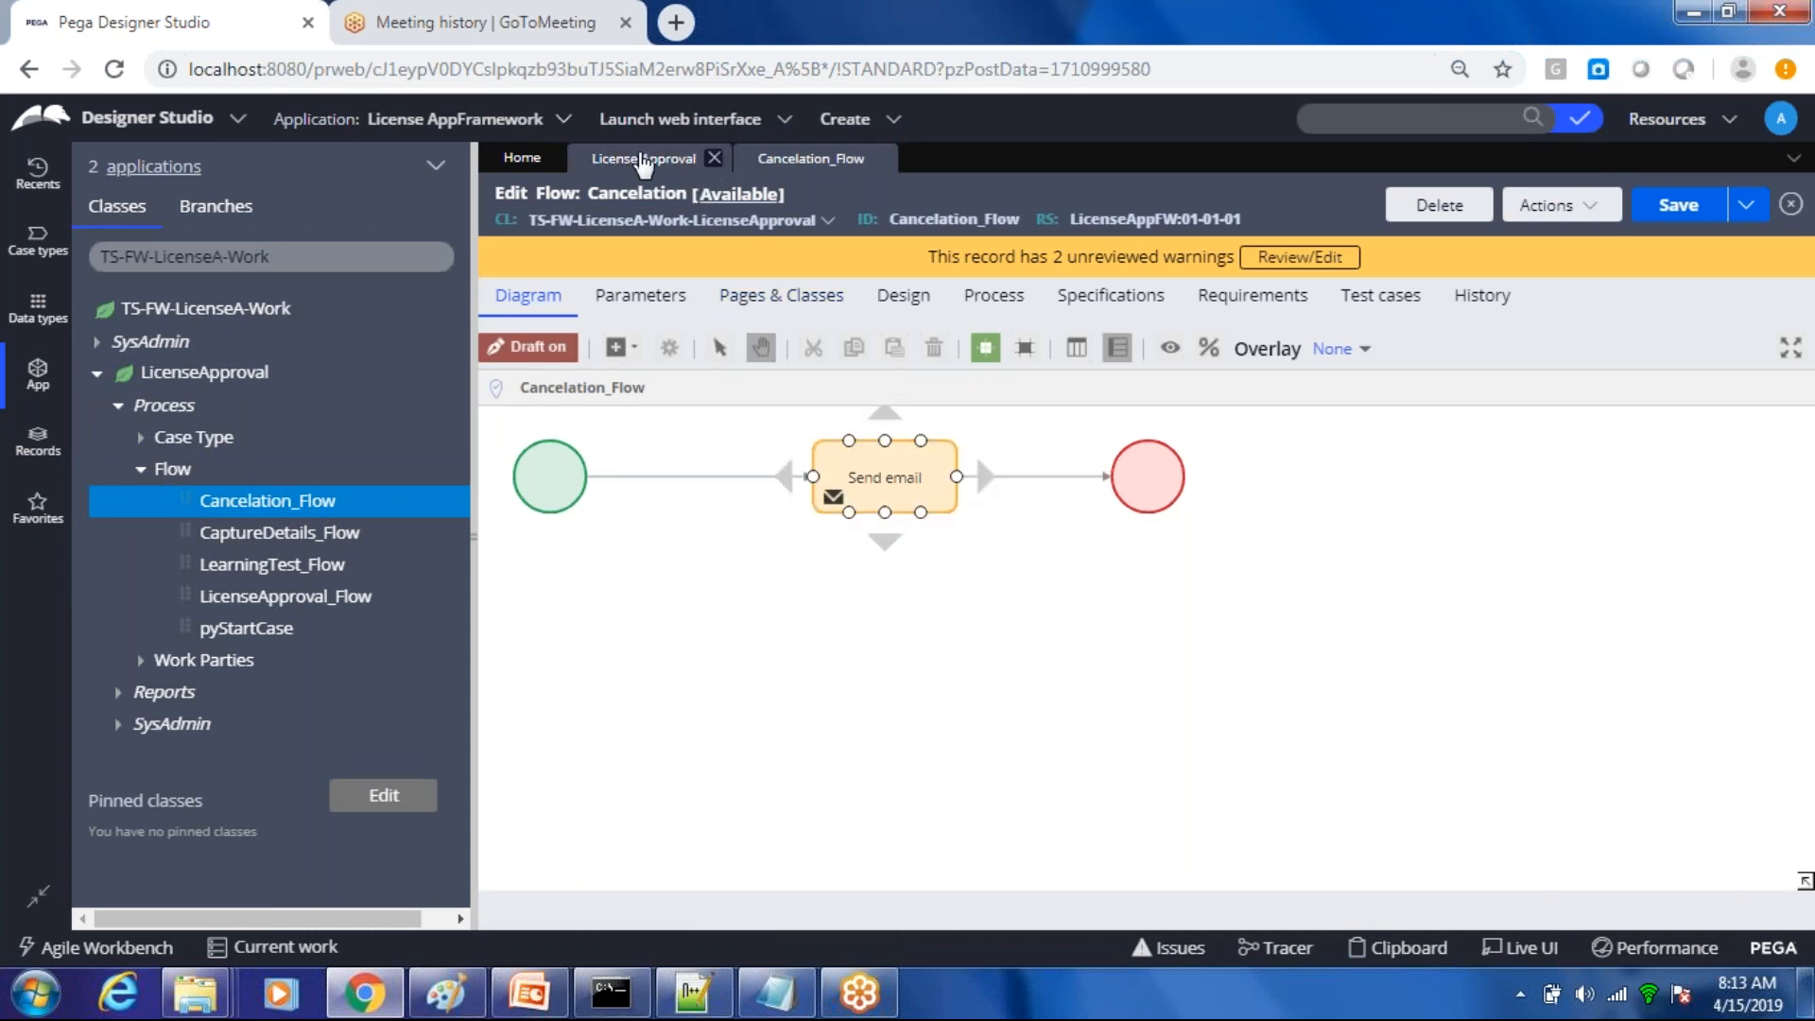
{"action": "left_click", "coordinate": [643, 158]}
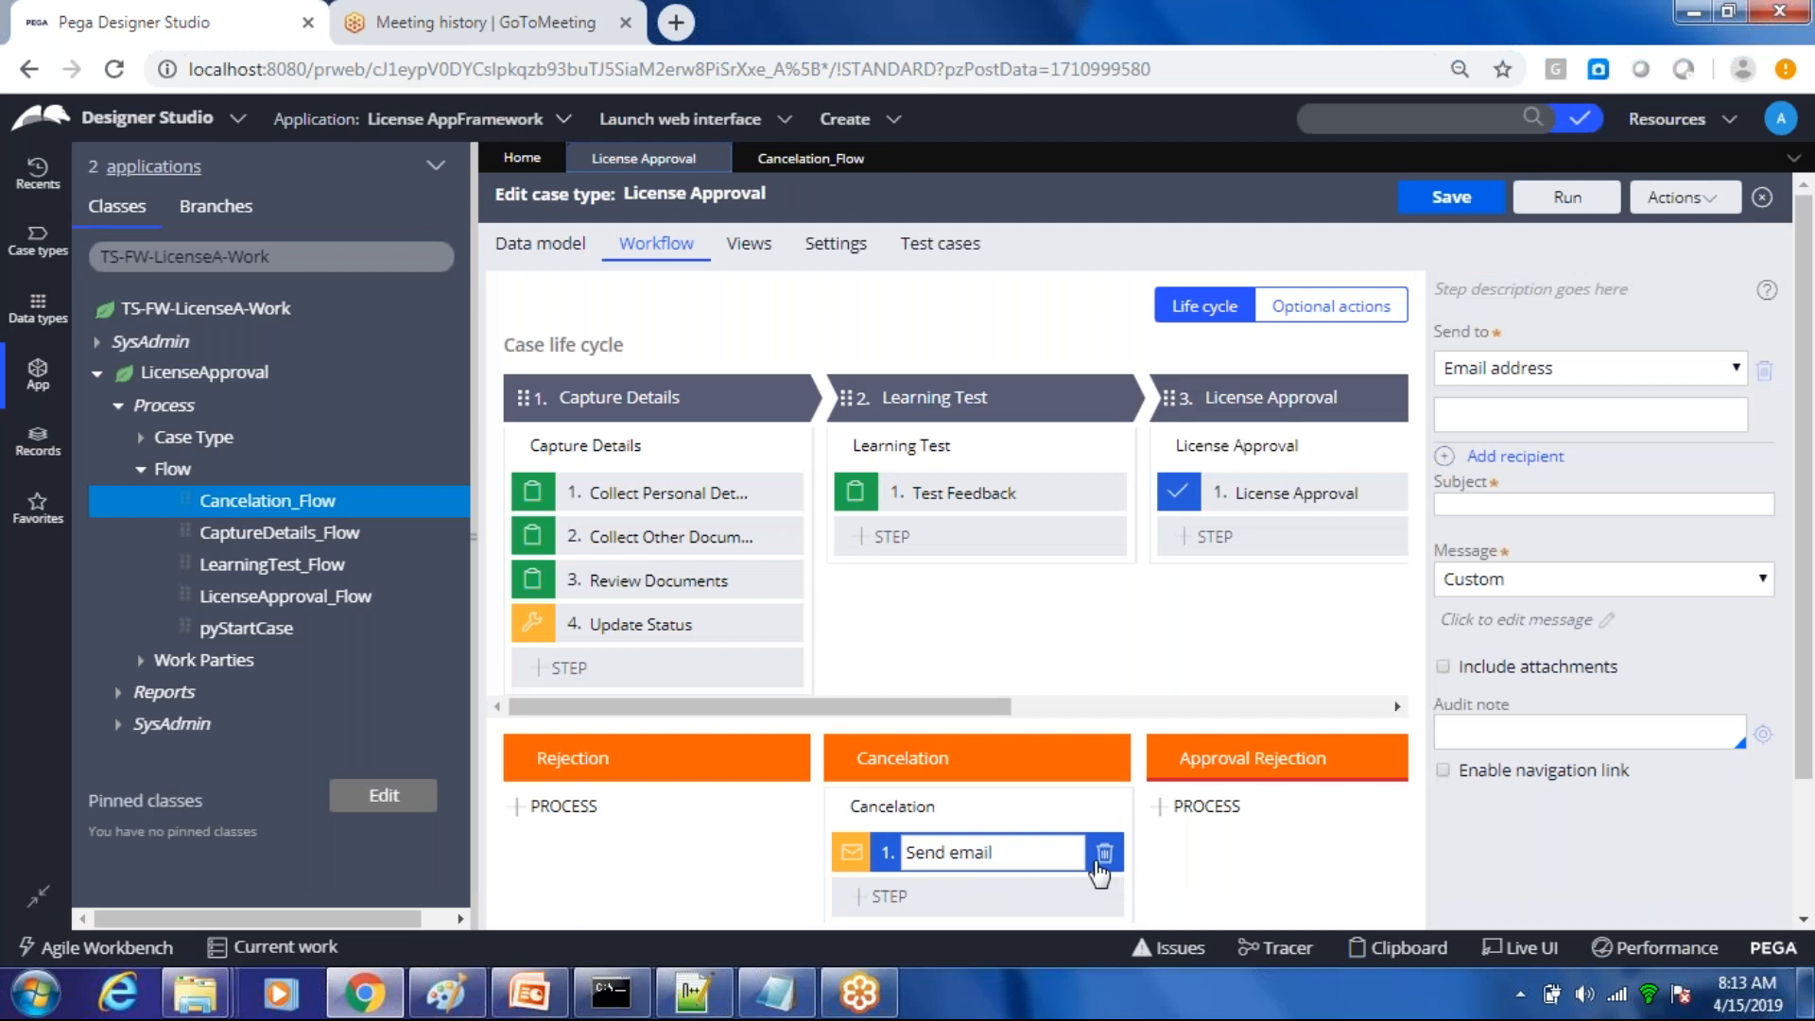
{"action": "left_click", "coordinate": [799, 160]}
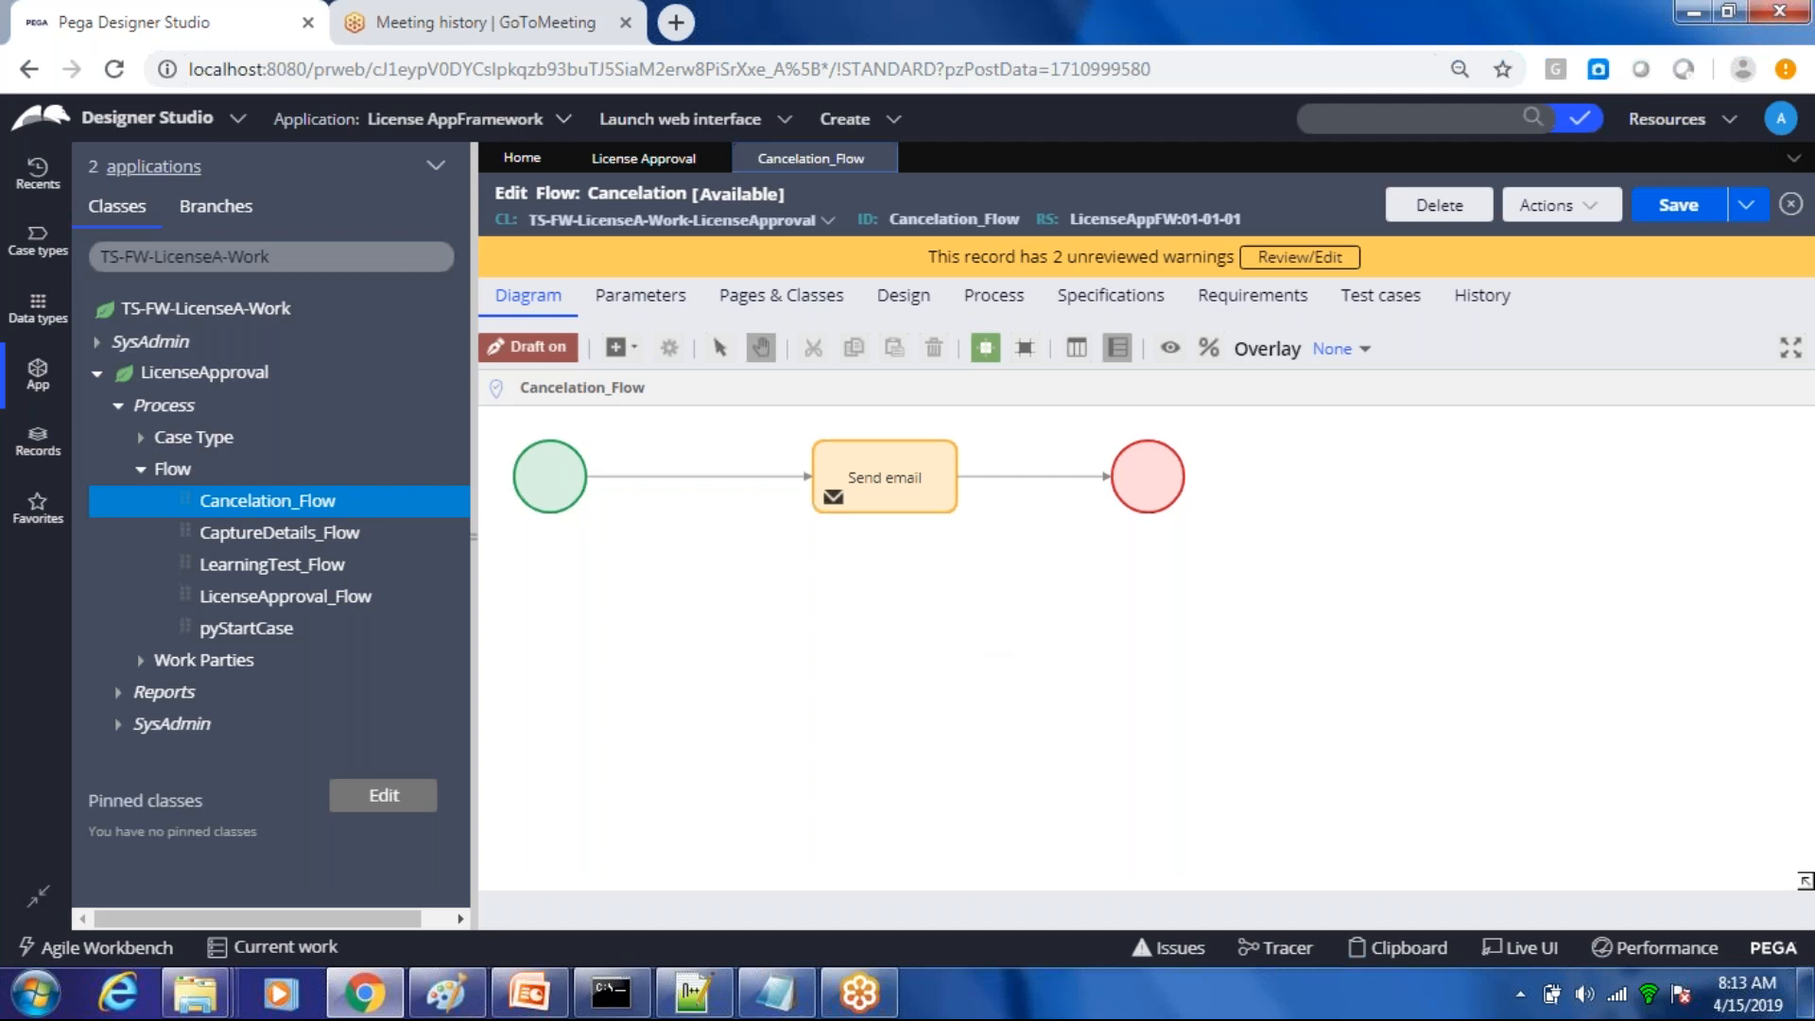
Step: Examine which shapes can be added to the Cancelation_Flow diagram, without adding any
{"action": "right_click", "coordinate": [986, 631]}
{"action": "mouse_move", "coordinate": [1021, 662]}
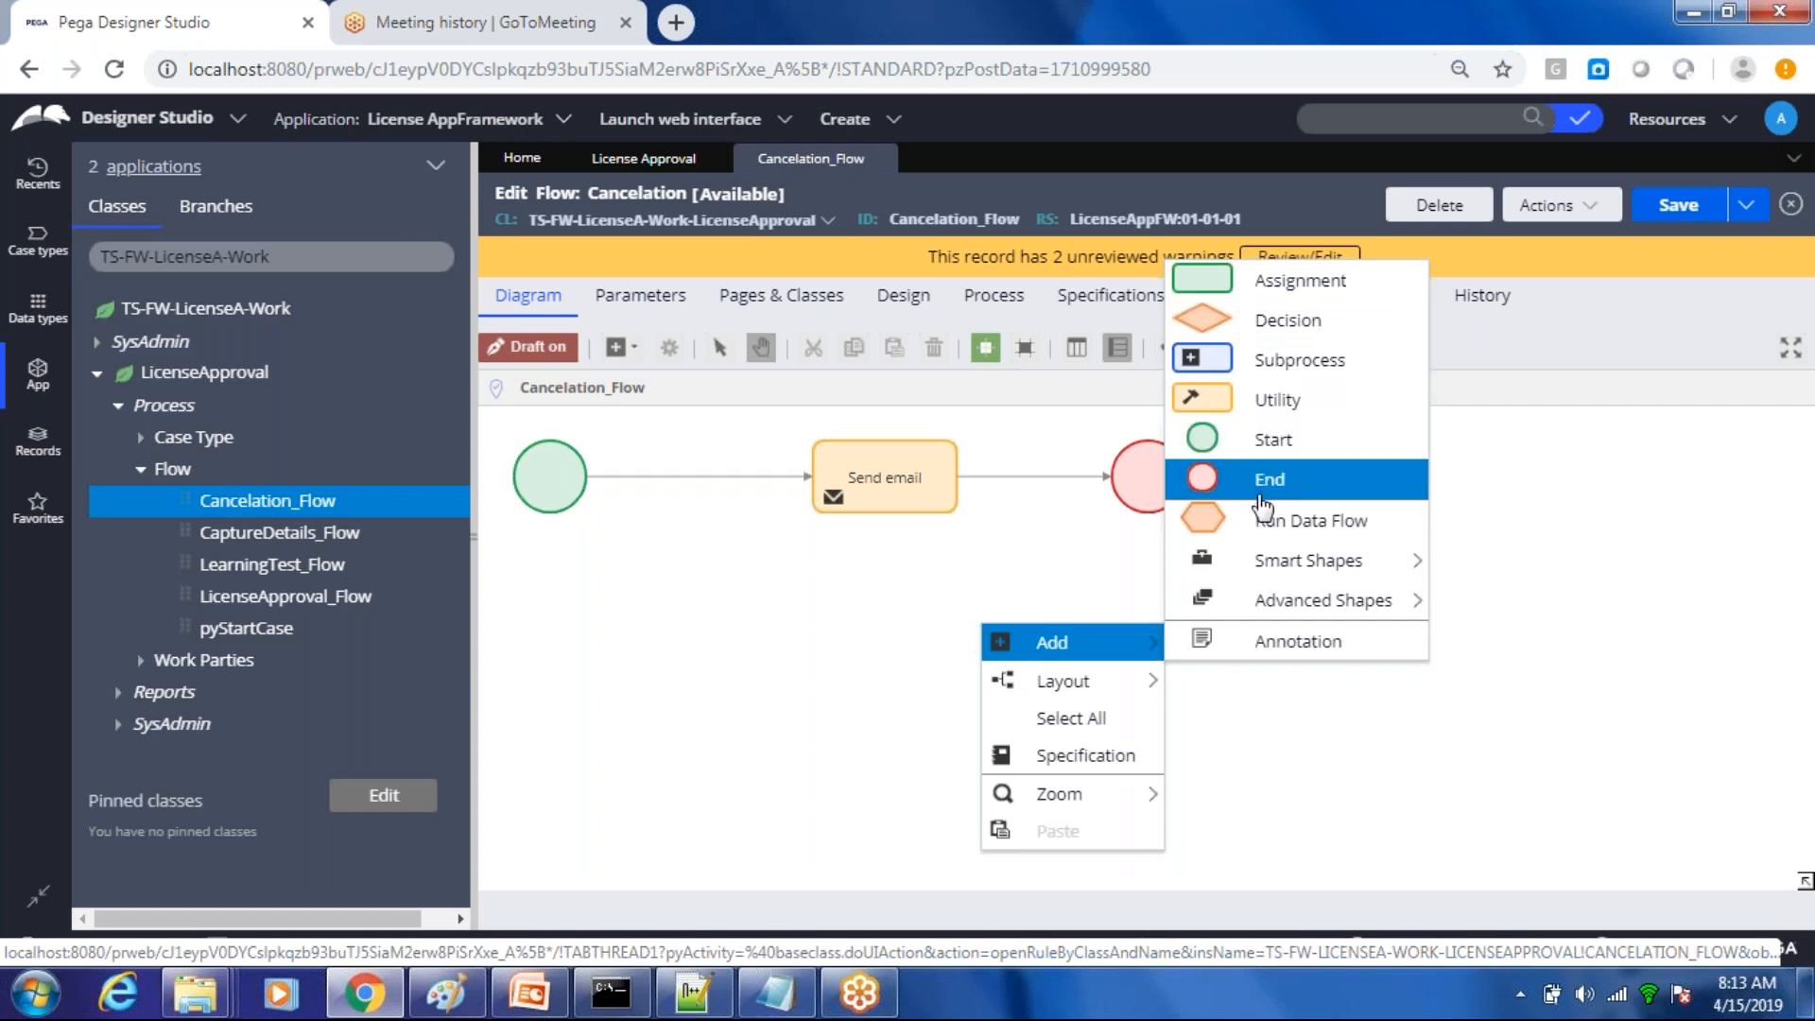
{"action": "mouse_move", "coordinate": [1262, 560]}
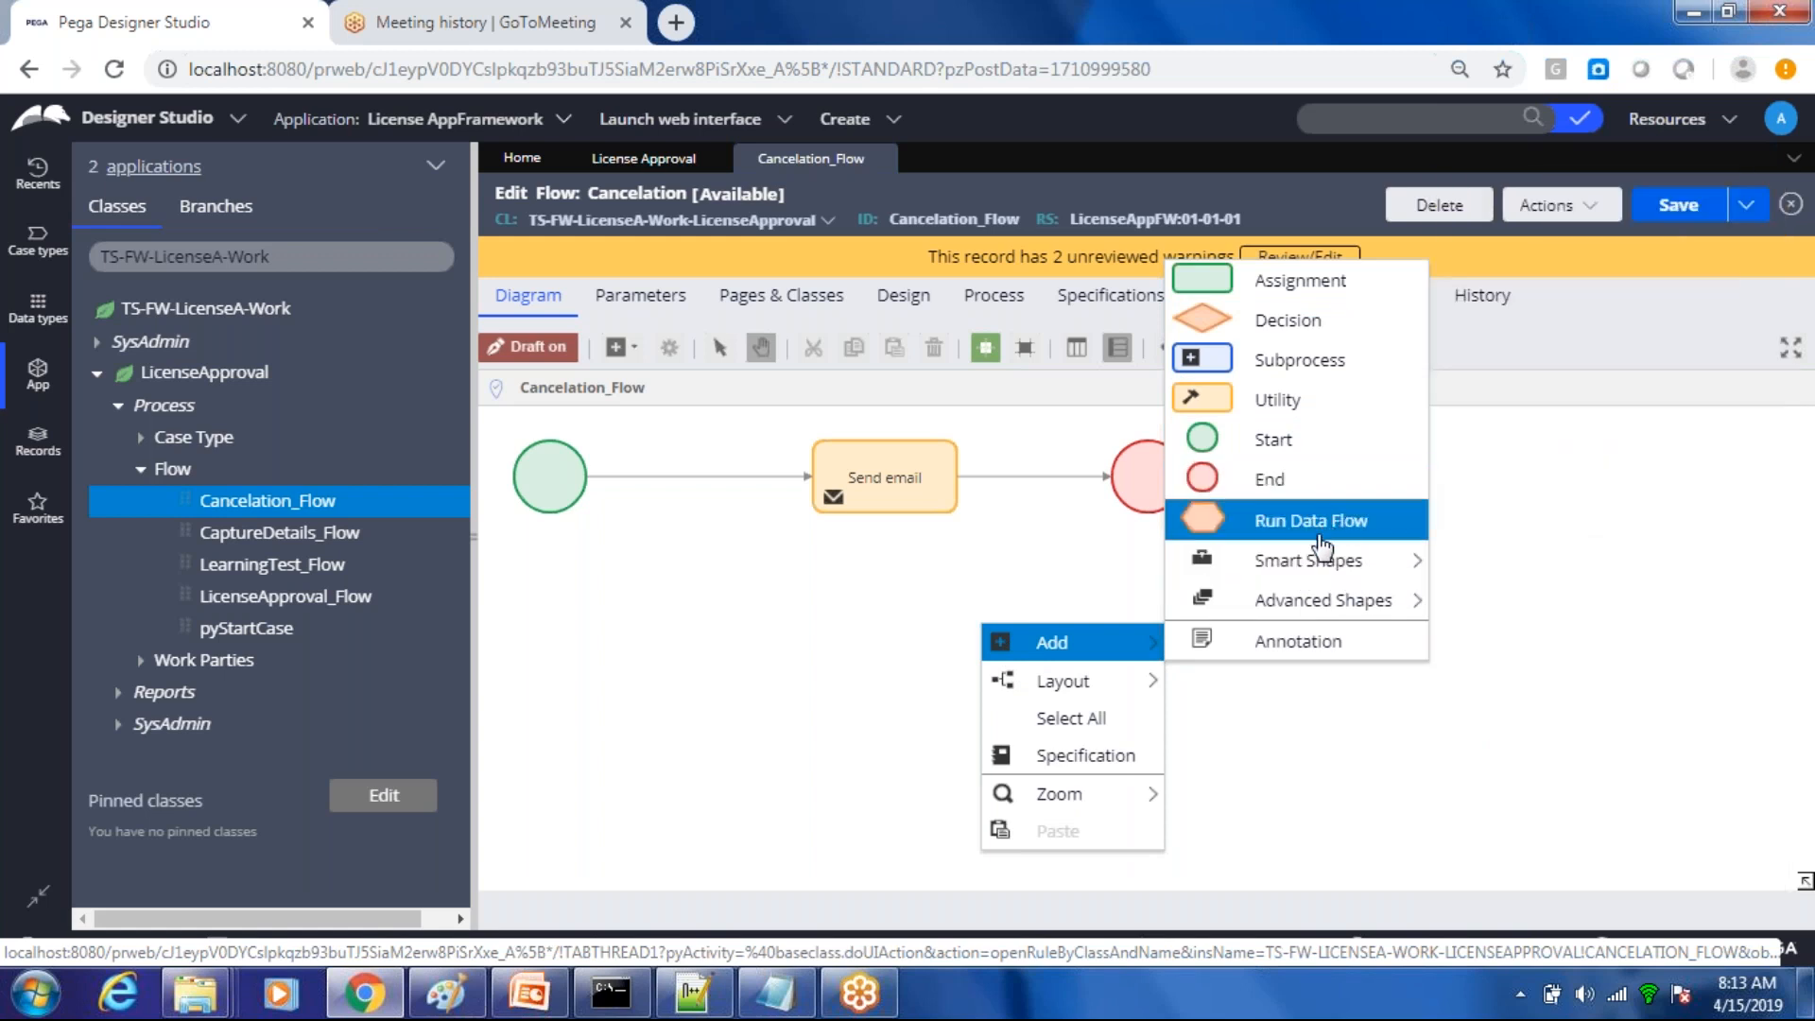
{"action": "mouse_move", "coordinate": [1322, 570]}
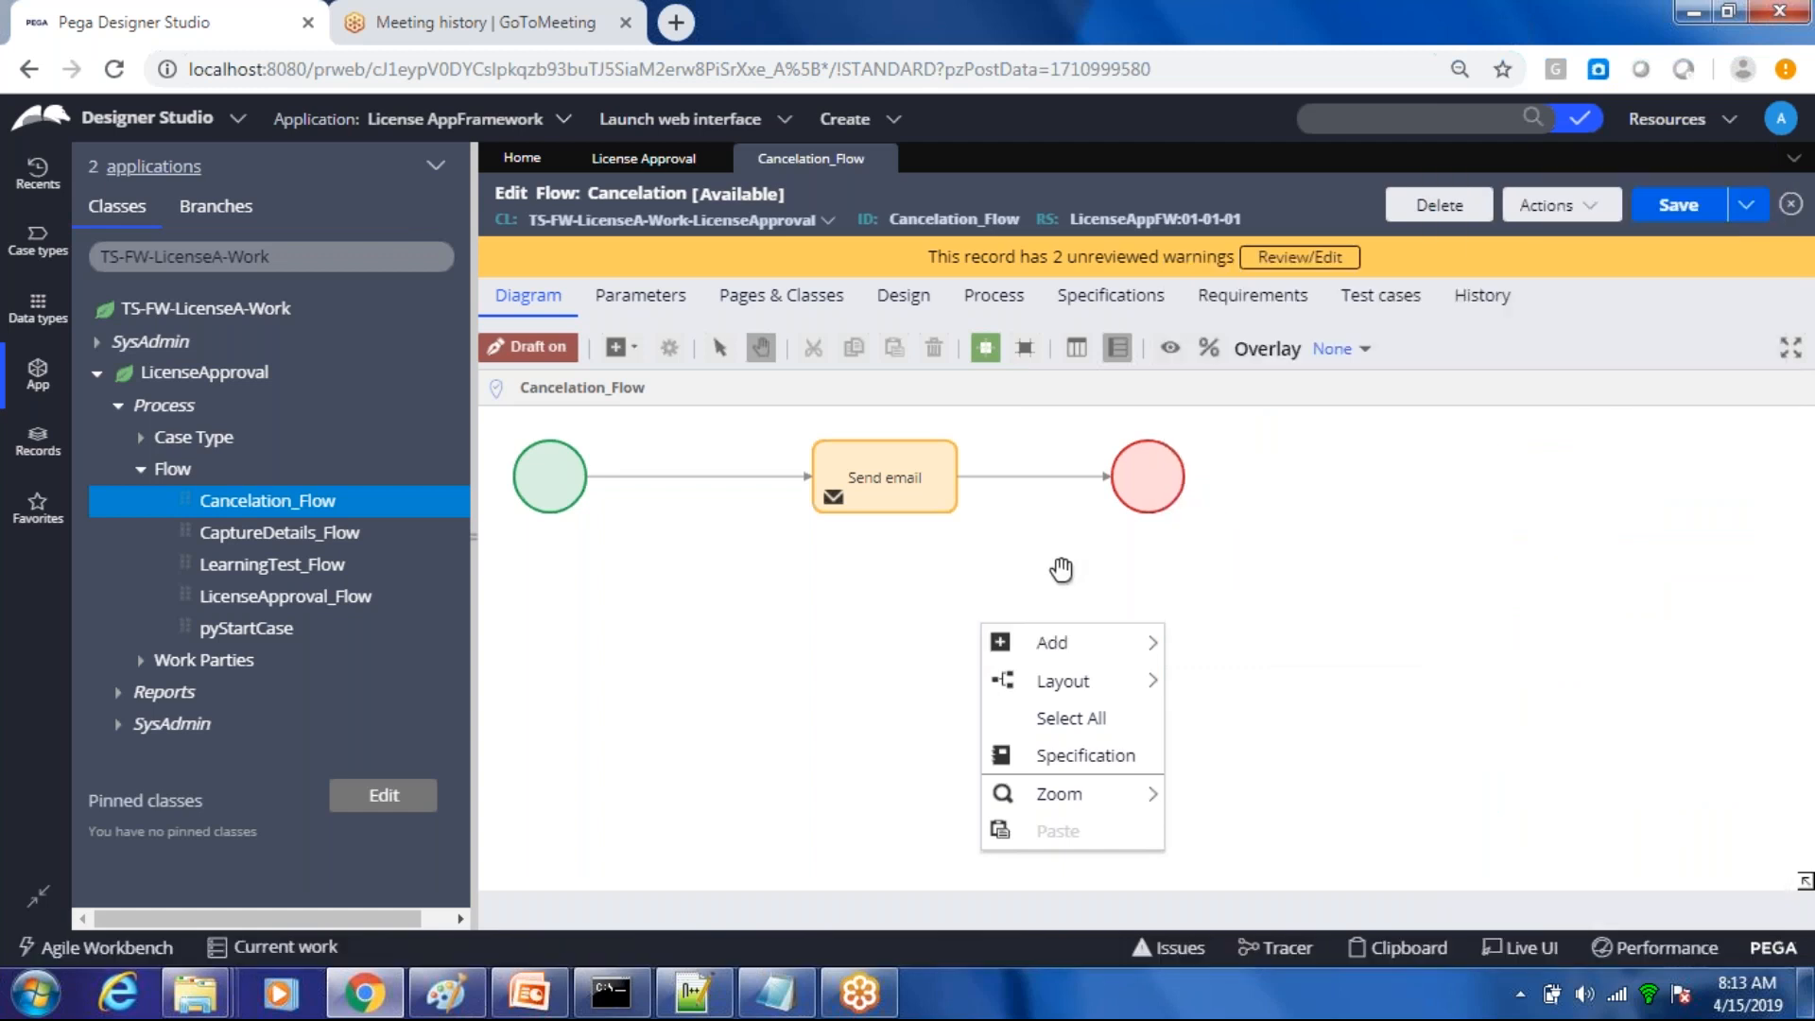
{"action": "left_click", "coordinate": [1061, 568]}
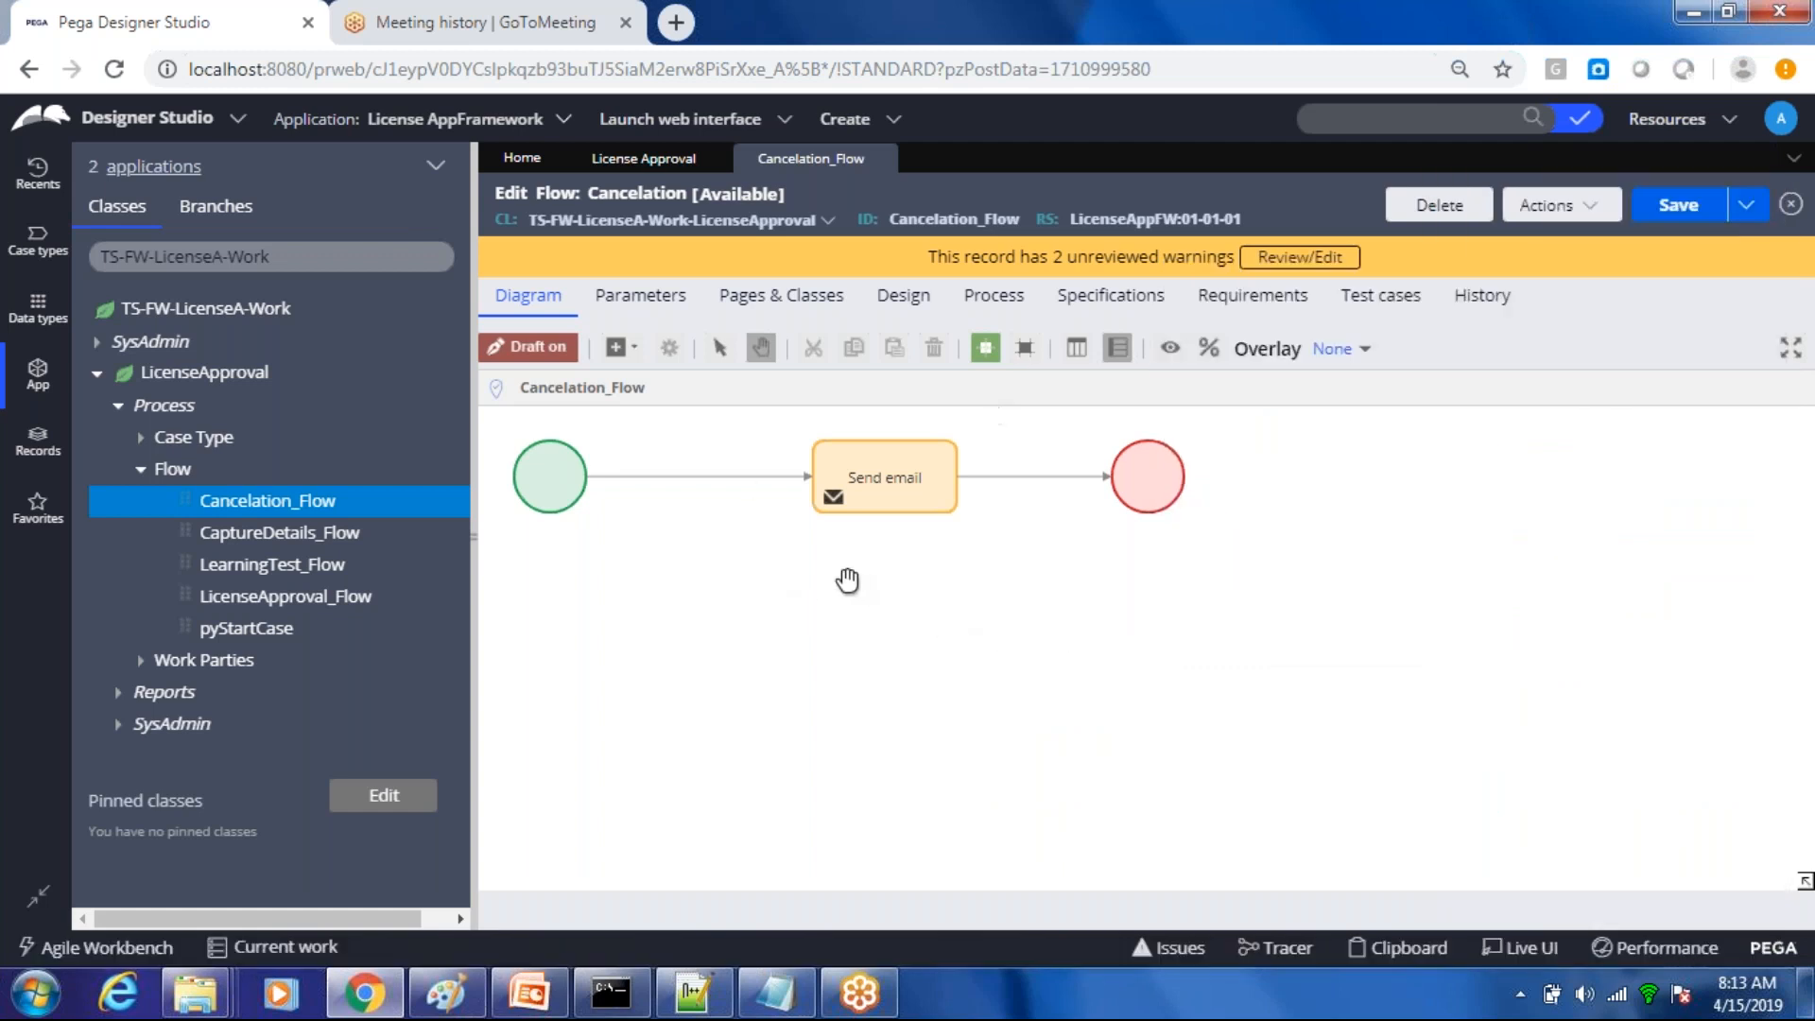
Step: Open CaptureDetails_Flow and compare it with the Capture Details stage in the License Approval case life cycle
{"action": "left_click", "coordinate": [832, 495]}
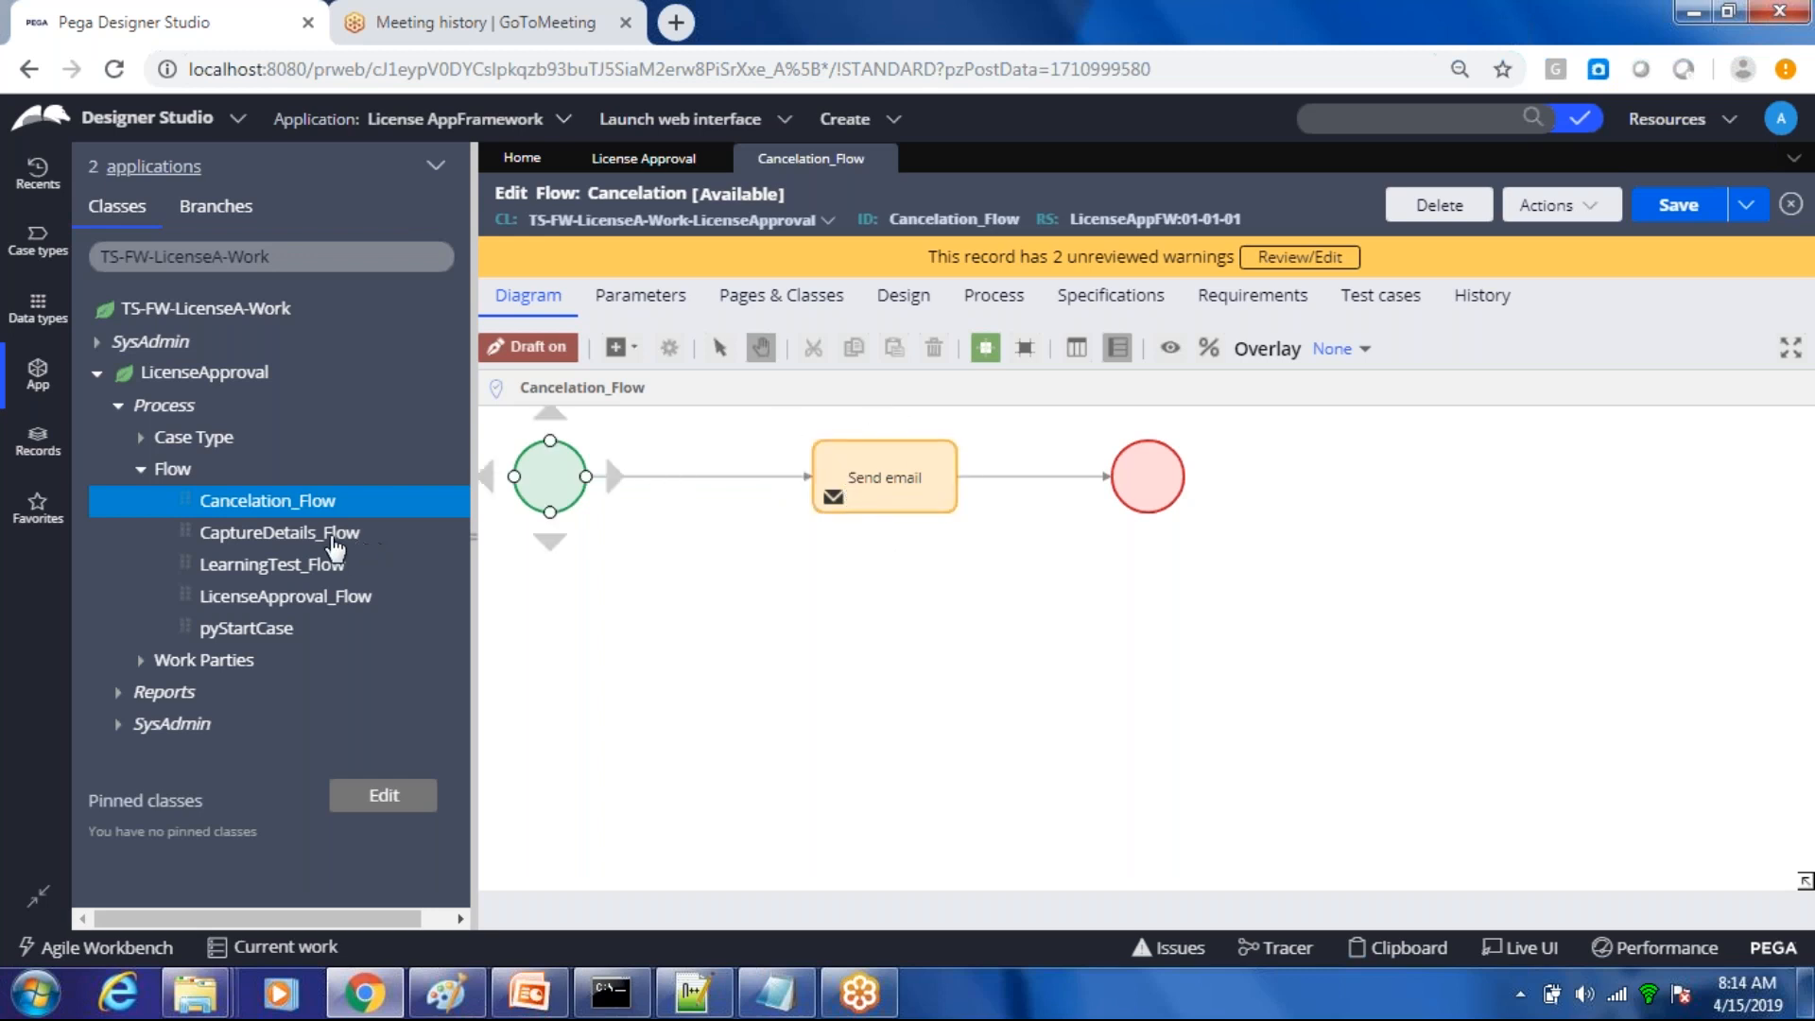
{"action": "left_click", "coordinate": [327, 535]}
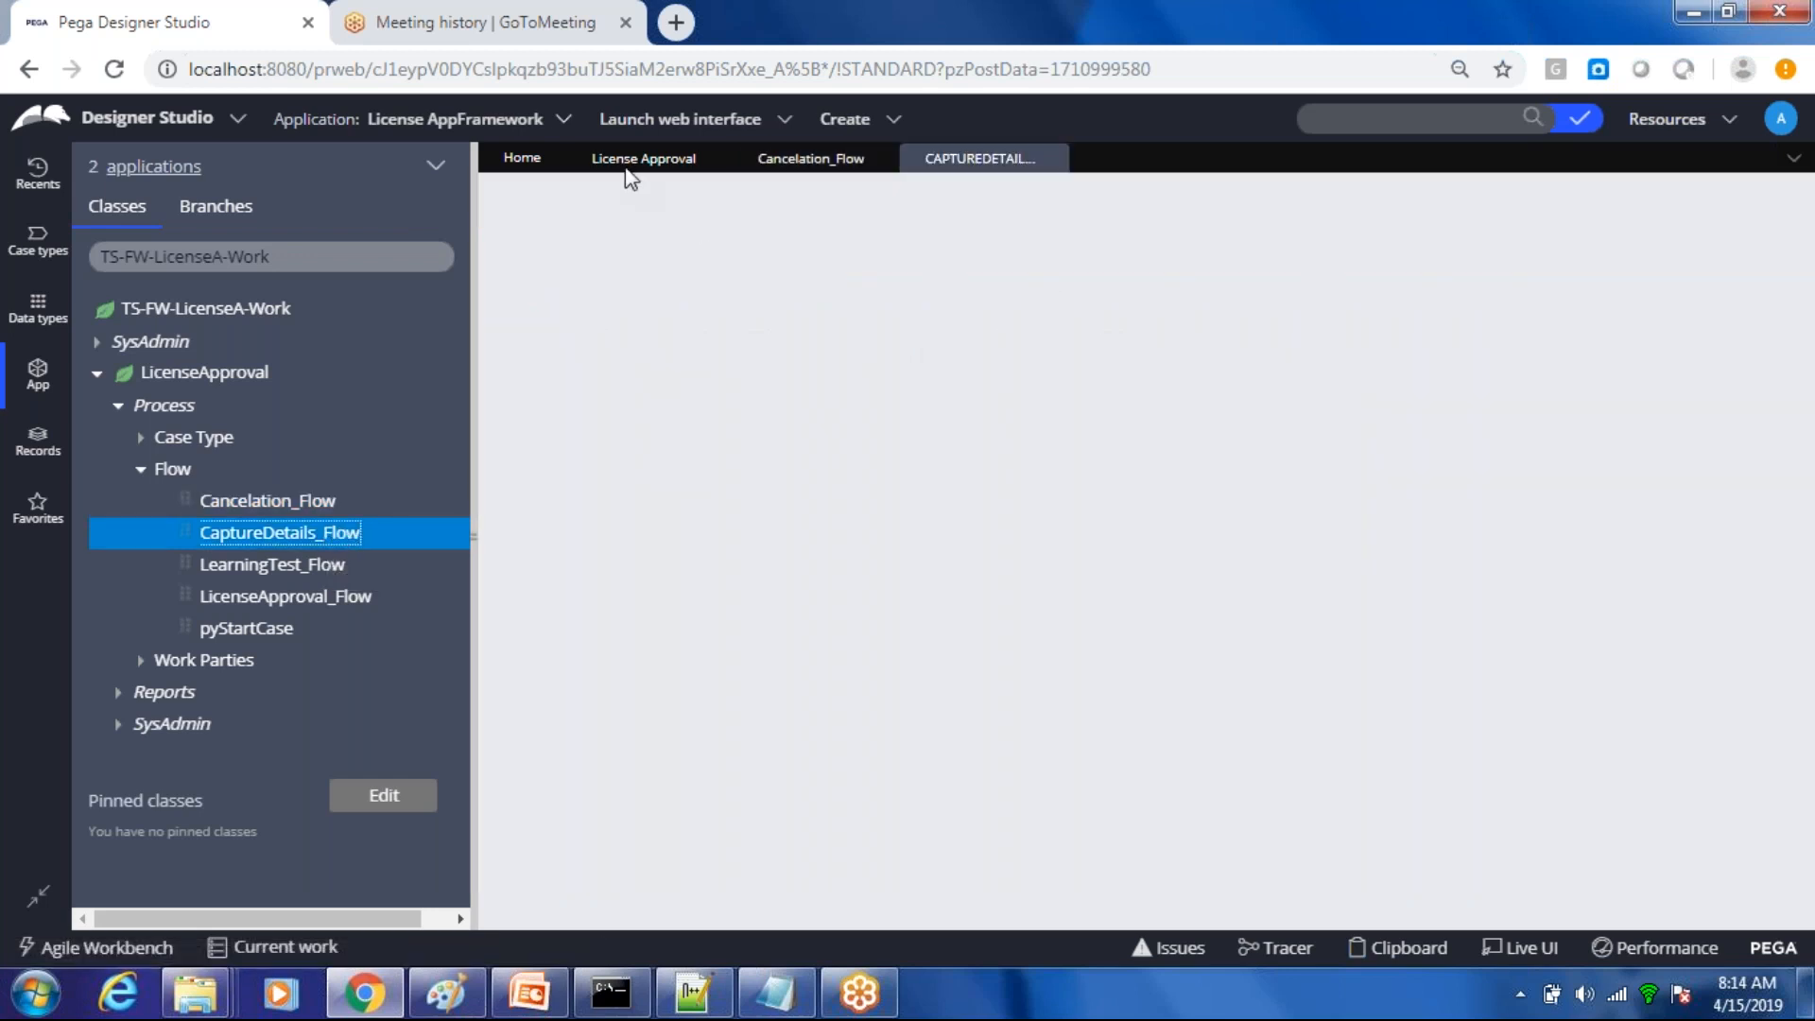
{"action": "left_click", "coordinate": [642, 158]}
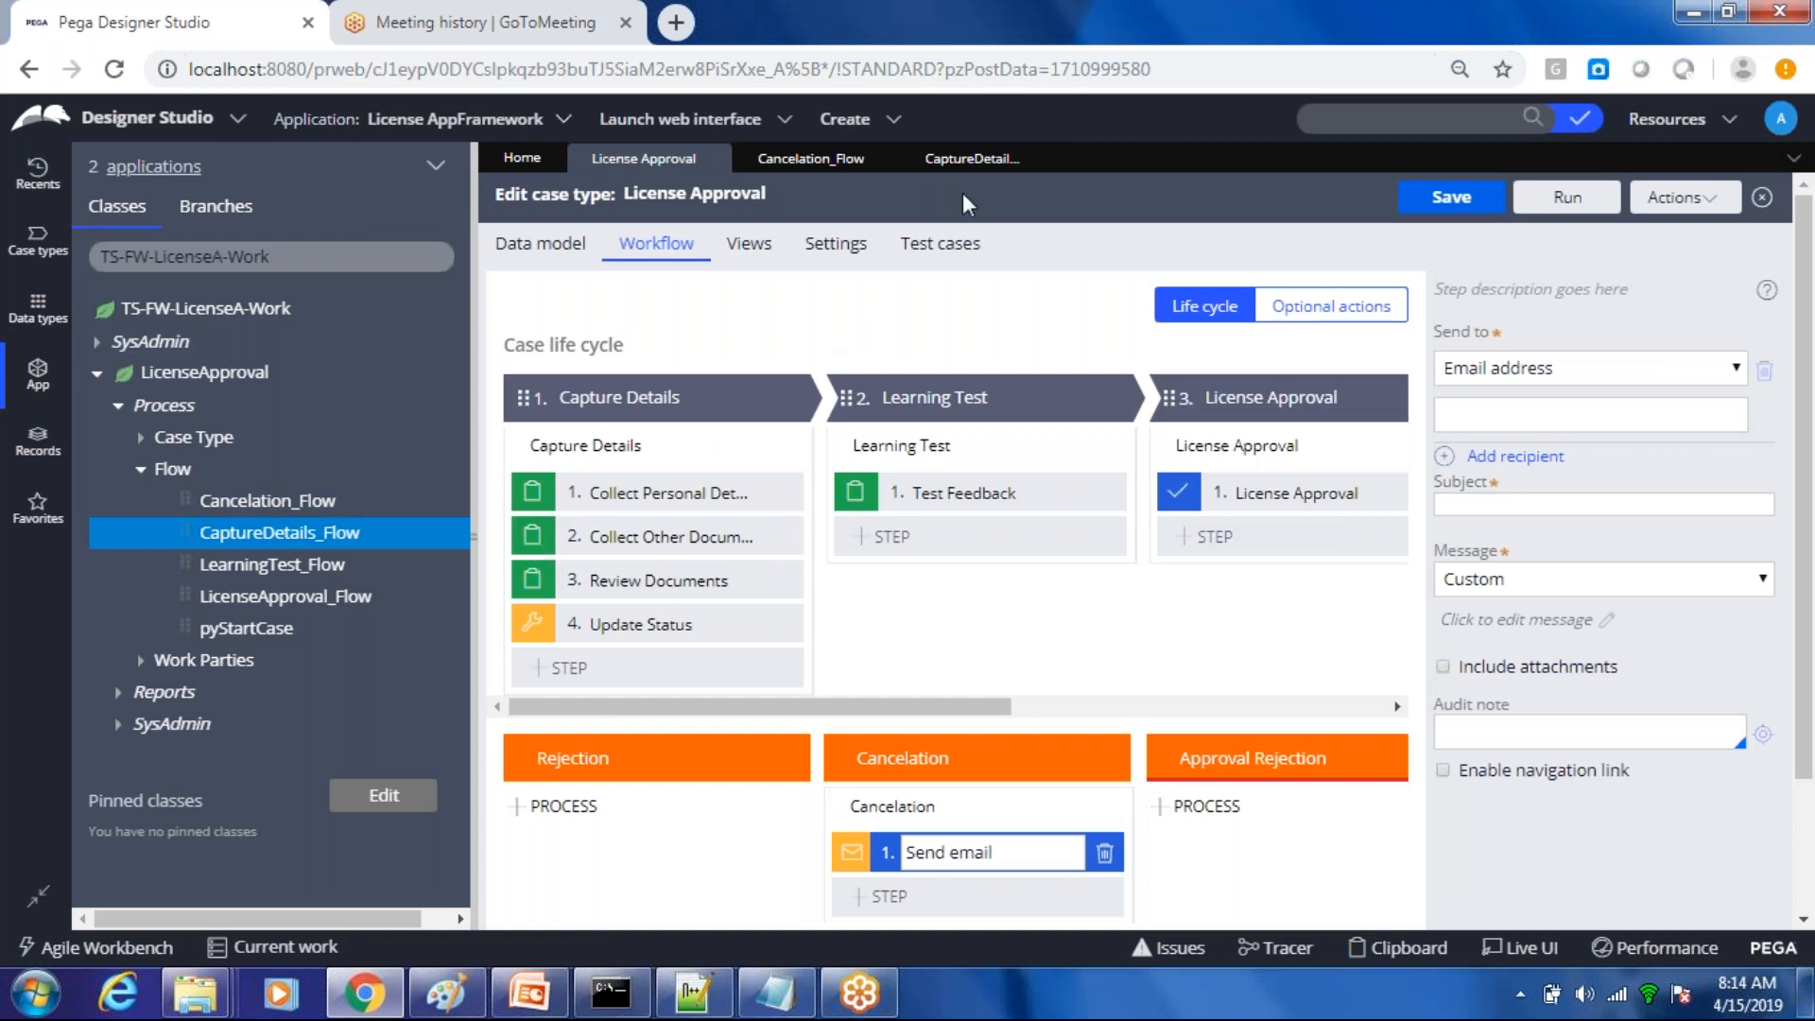
{"action": "left_click", "coordinate": [977, 167]}
Step: Examine the Collect Personal Details and Collect Other Documents assignment shapes in the CaptureDetails_Flow diagram
{"action": "left_click", "coordinate": [884, 477]}
{"action": "left_click", "coordinate": [1179, 482]}
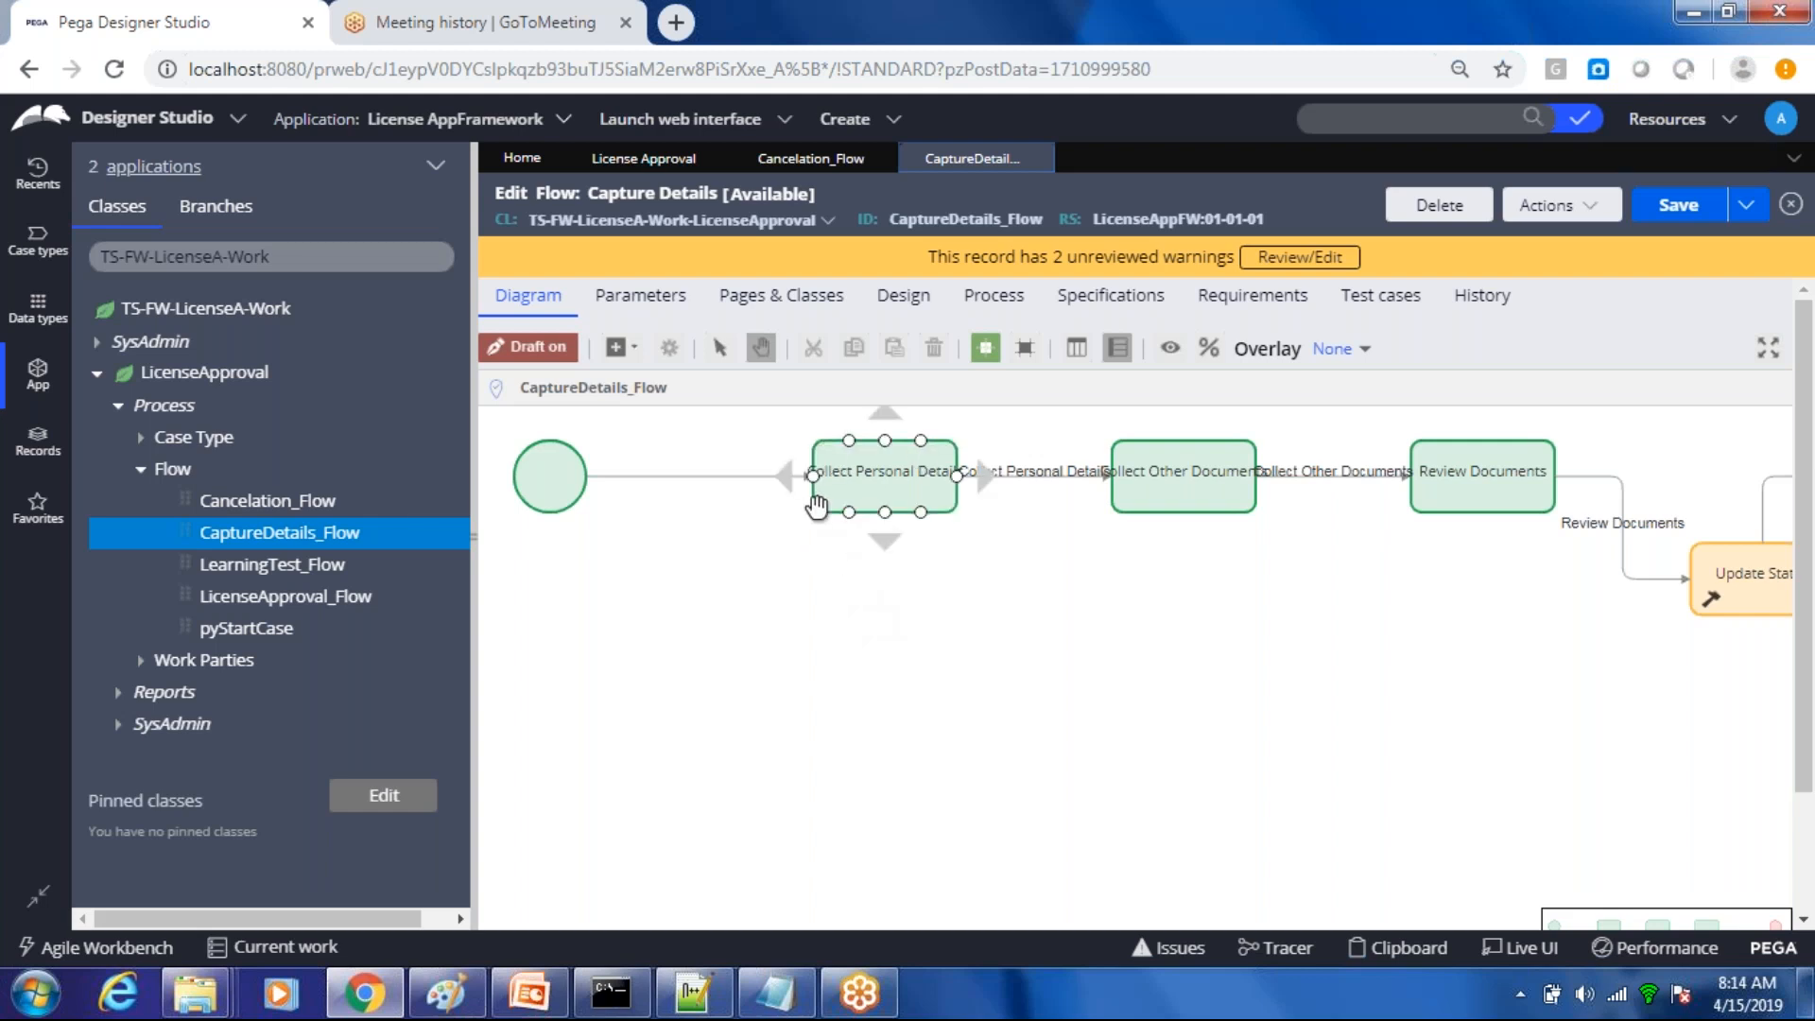
{"action": "left_click", "coordinate": [888, 472]}
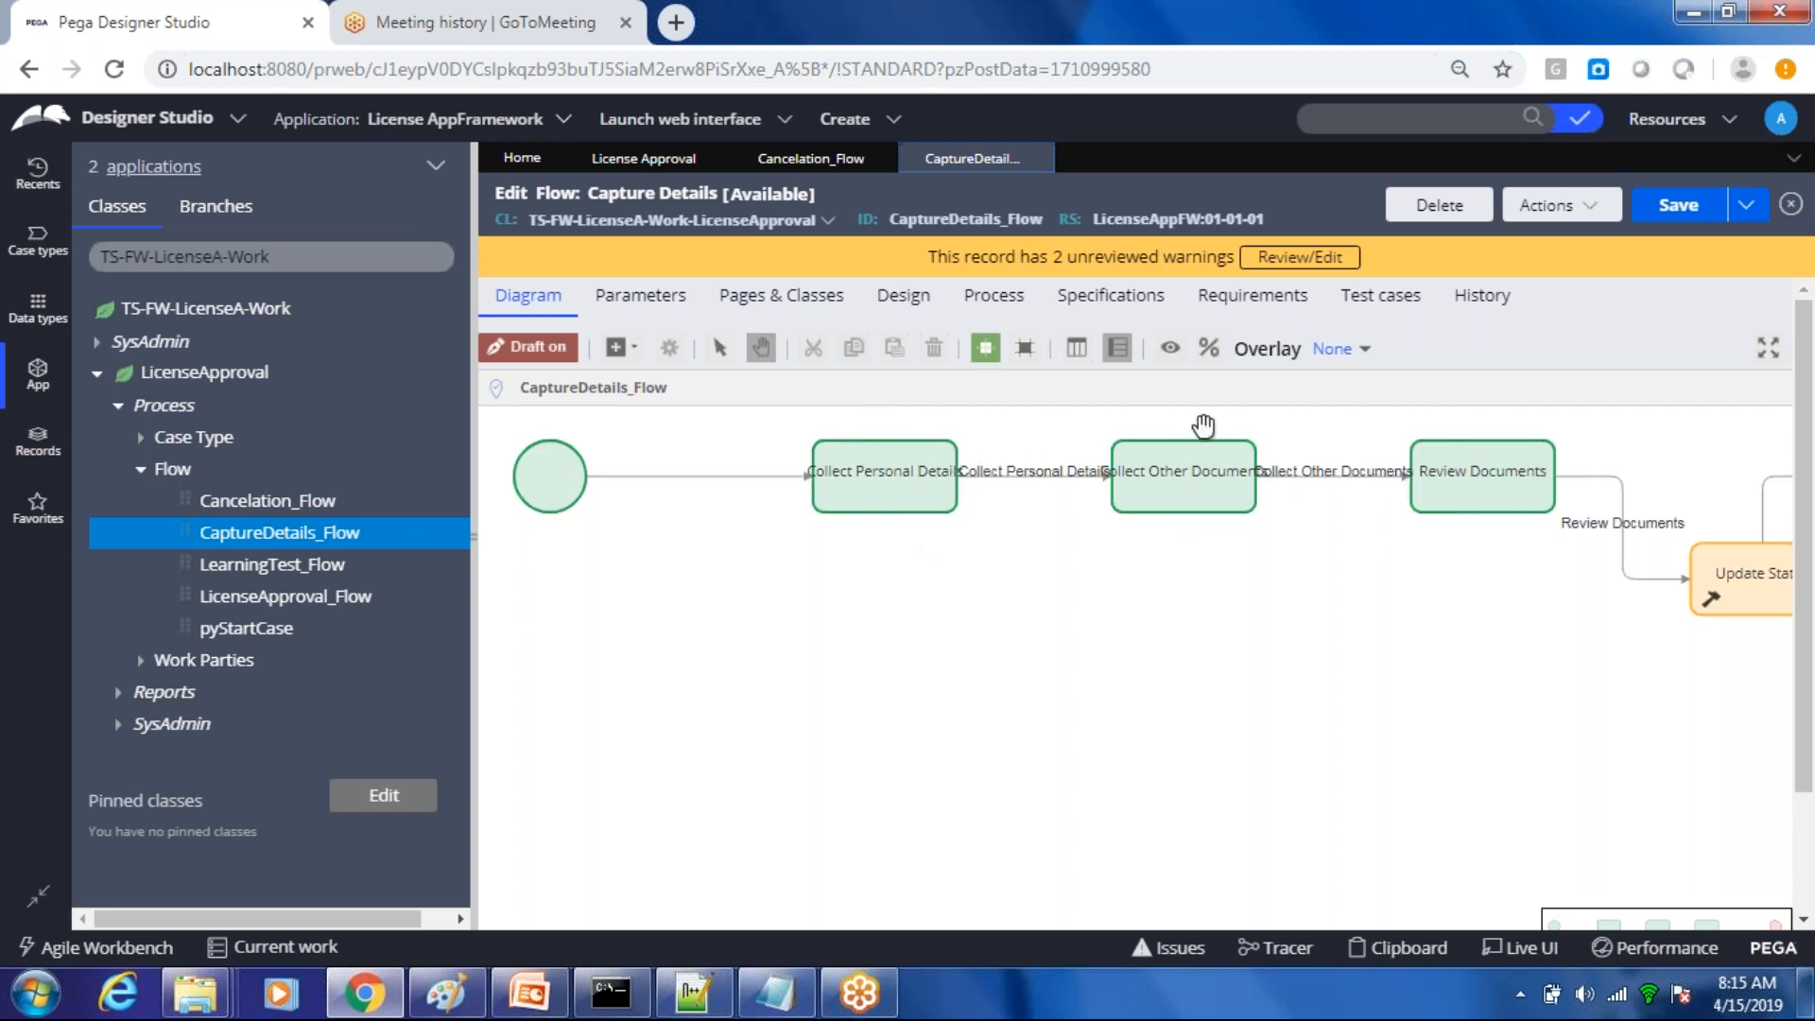
{"action": "left_click", "coordinate": [1232, 499]}
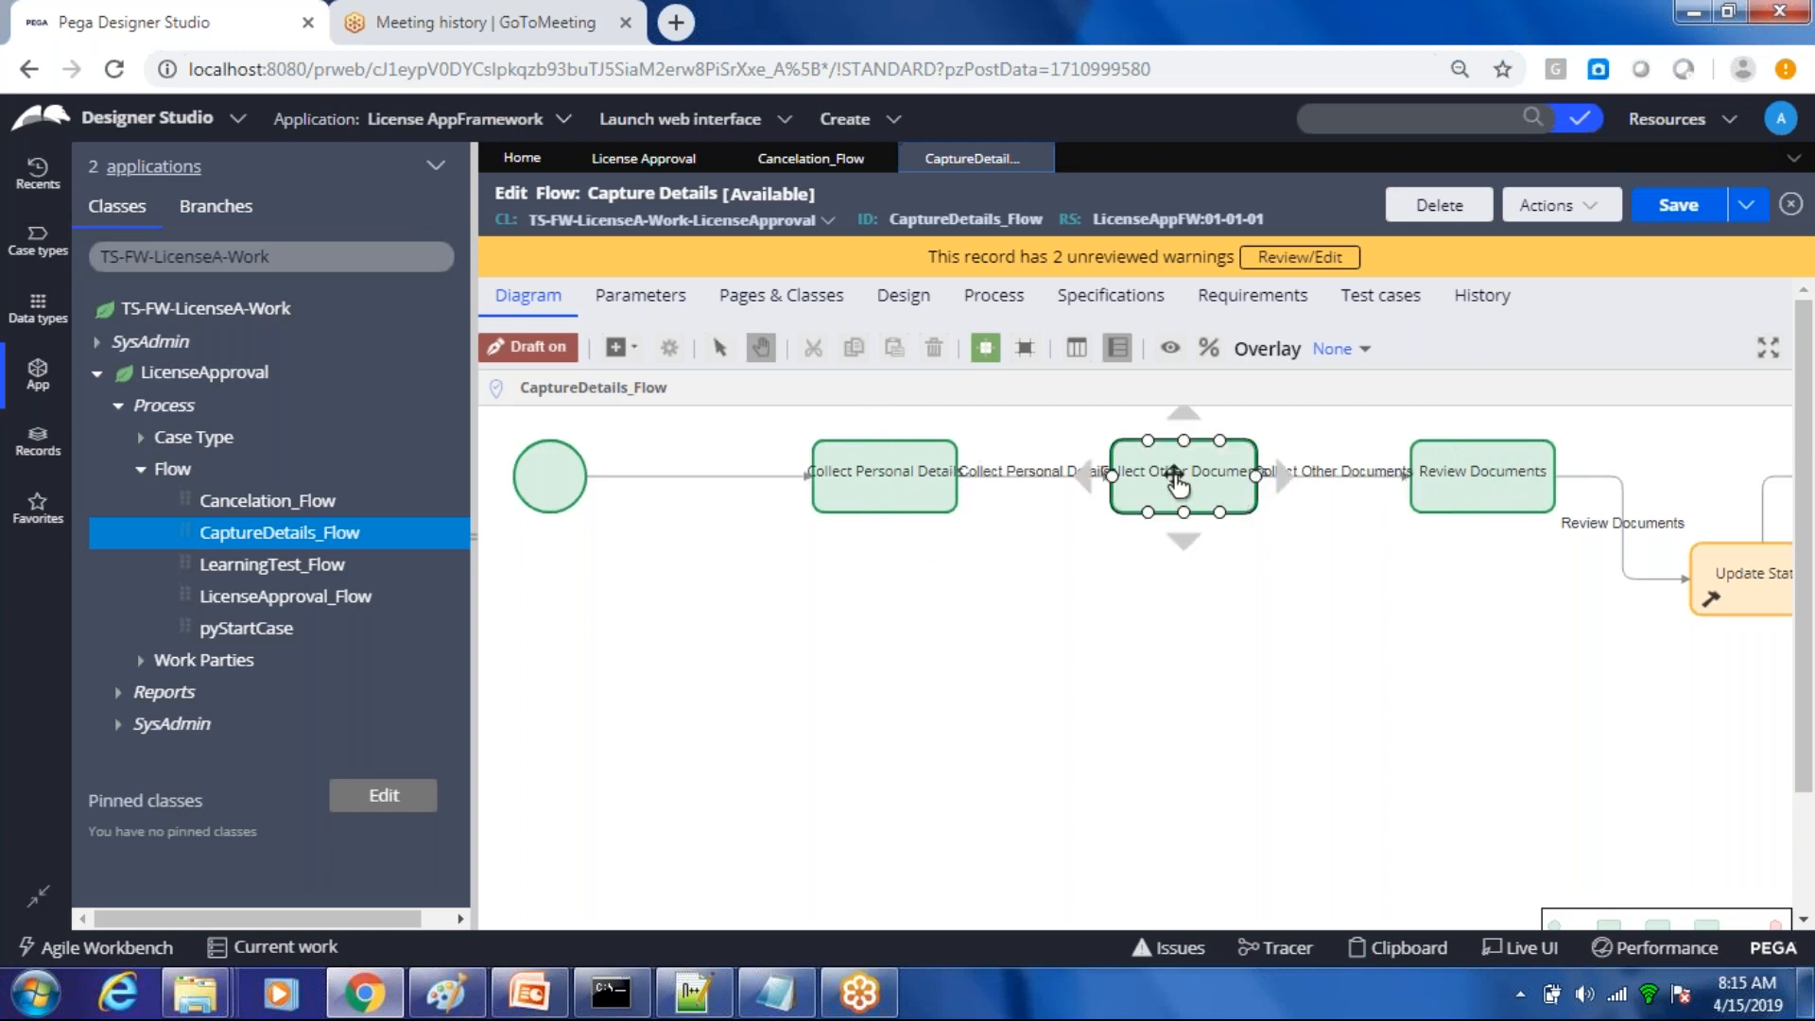
{"action": "double_click", "coordinate": [1175, 478]}
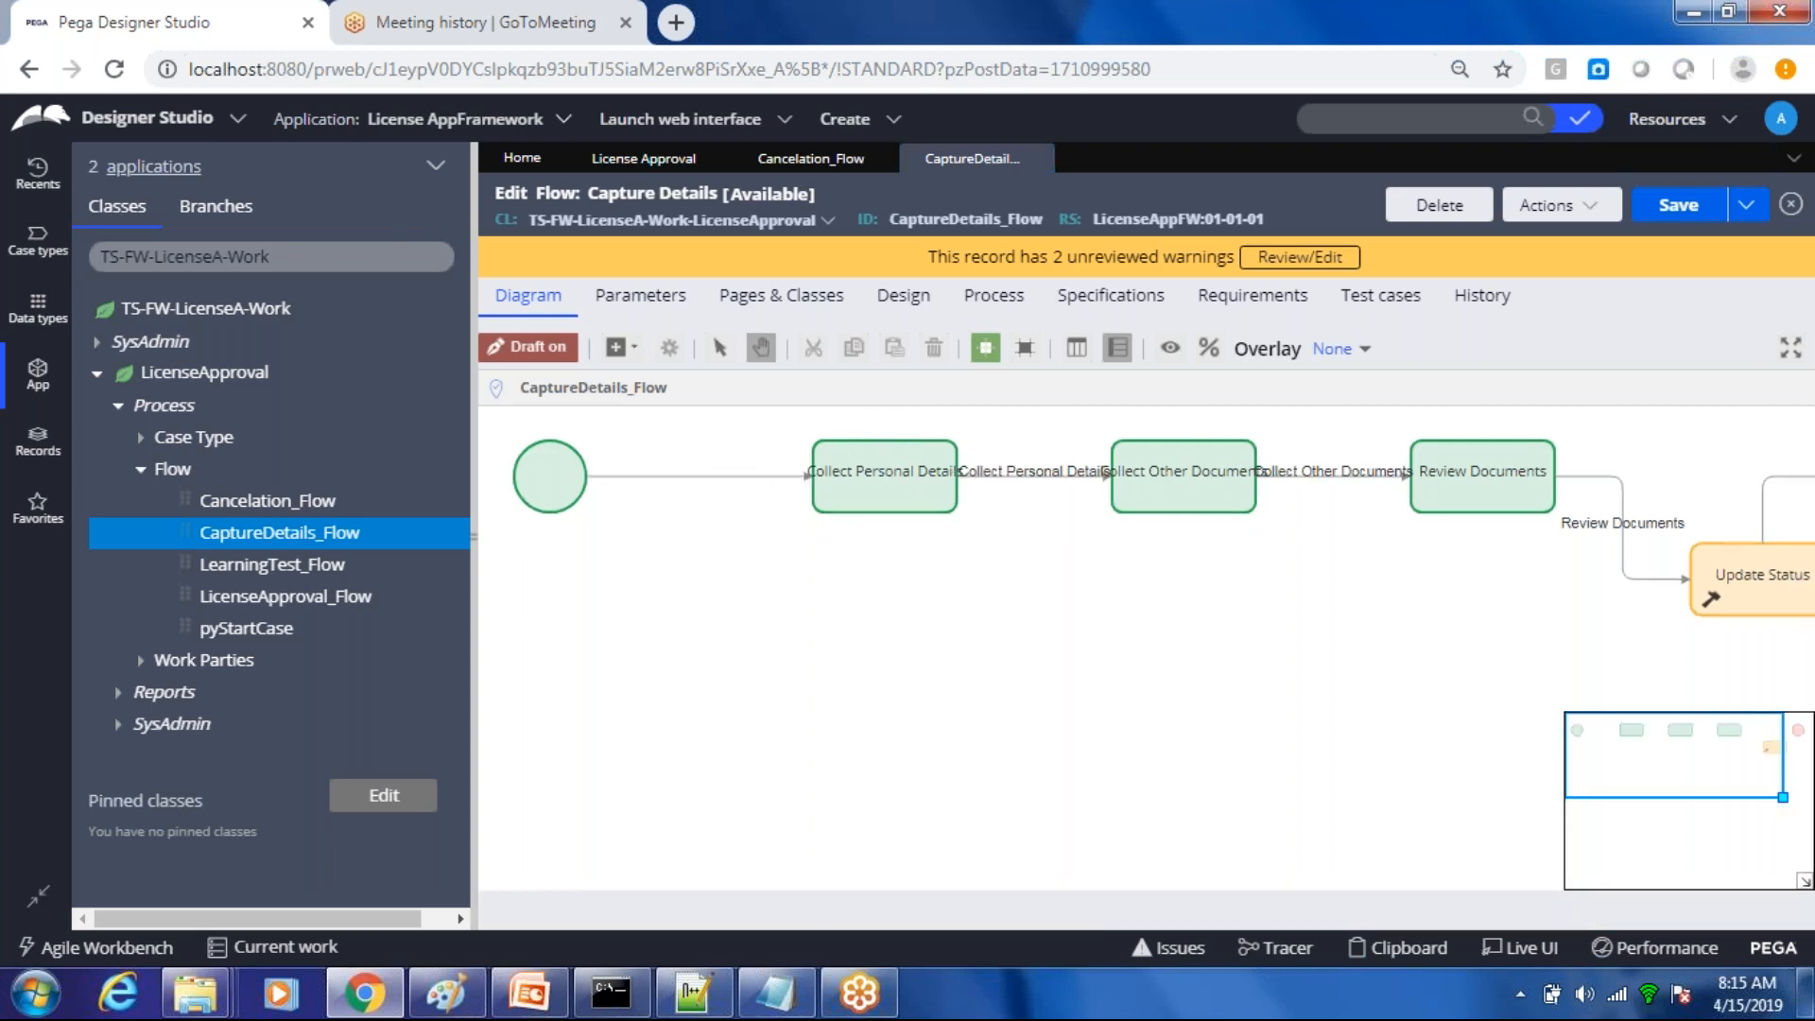
Step: Delete the connector between the start shape and Collect Personal Details and redraw it between the same two shapes
{"action": "left_click", "coordinate": [713, 479]}
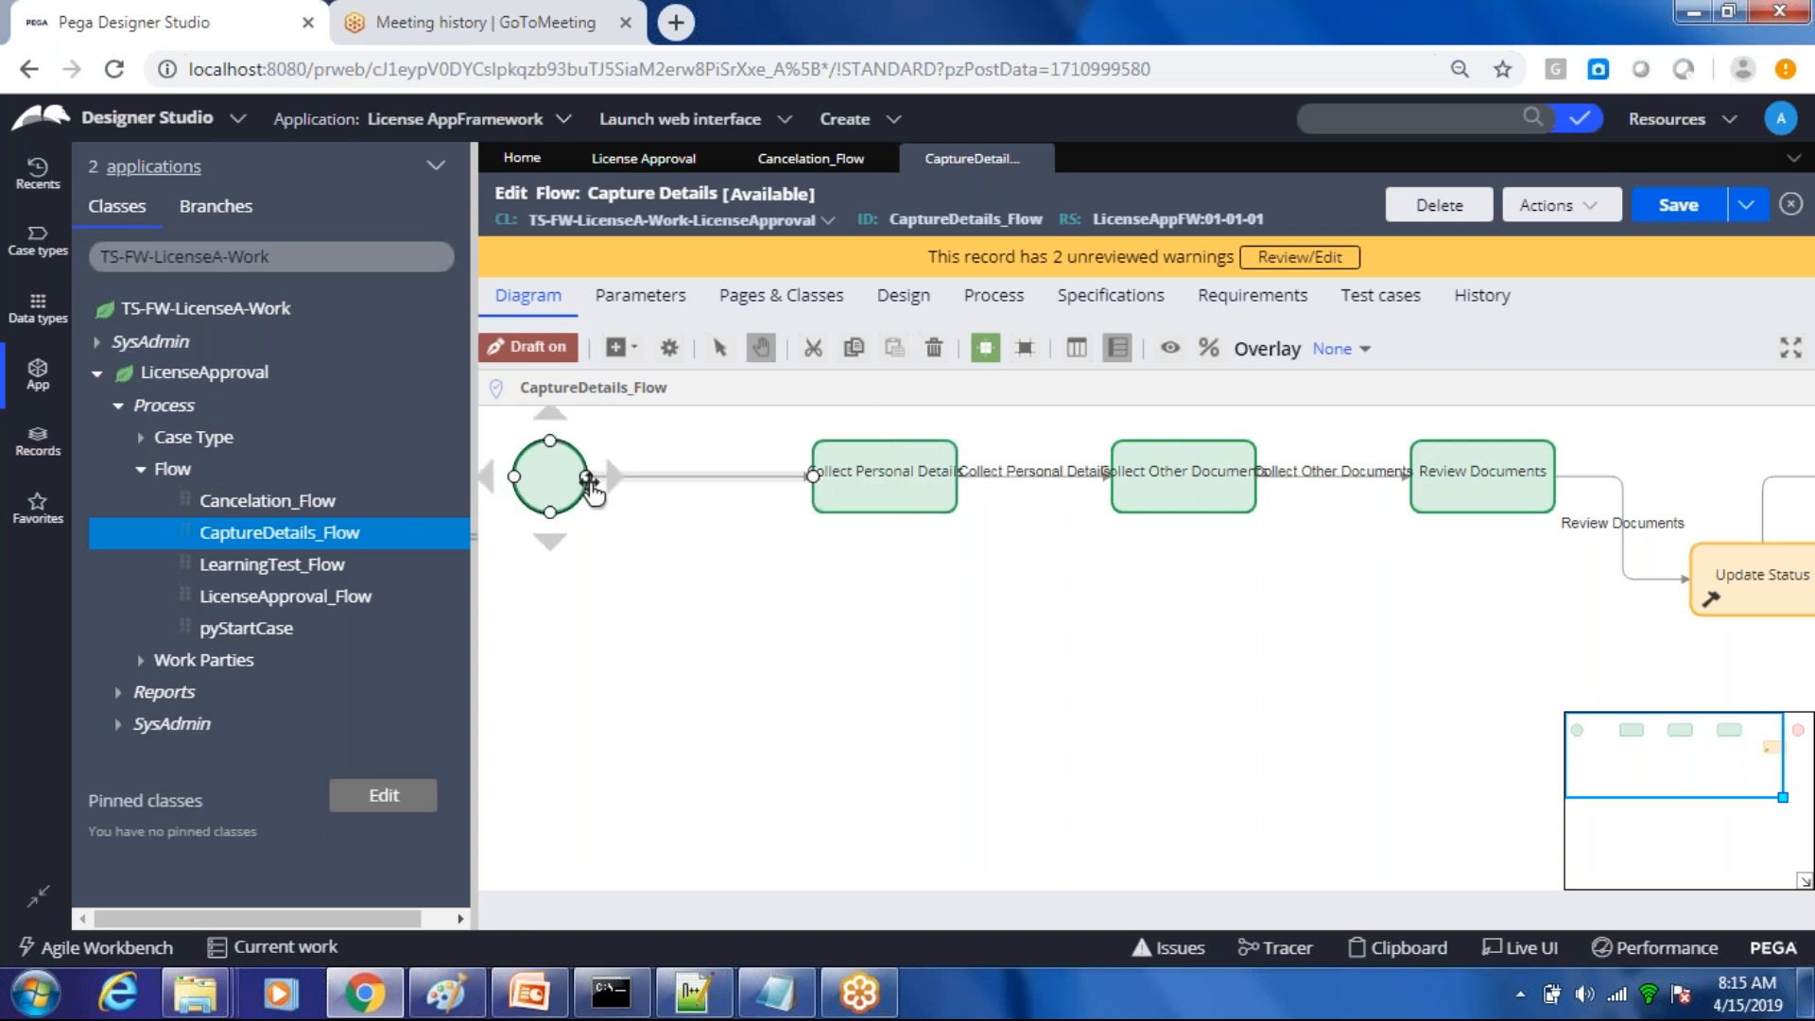
{"action": "left_click", "coordinate": [659, 485]}
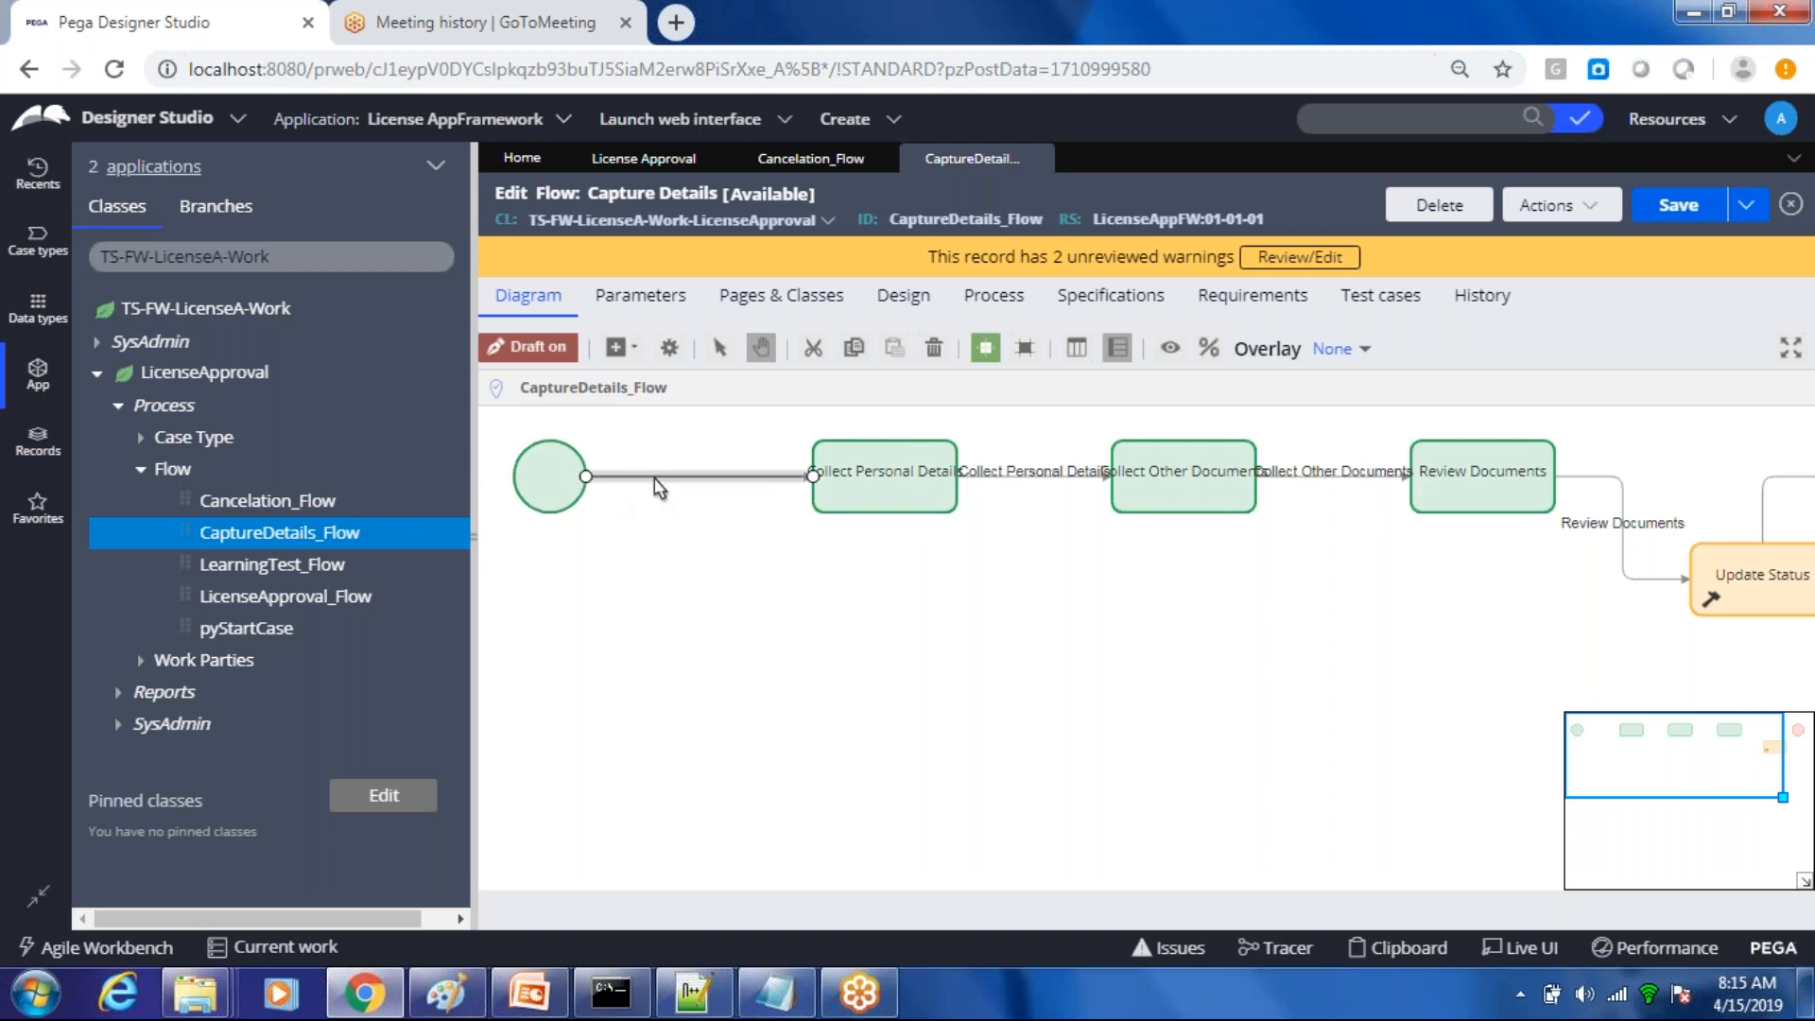
{"action": "key", "text": "Delete"}
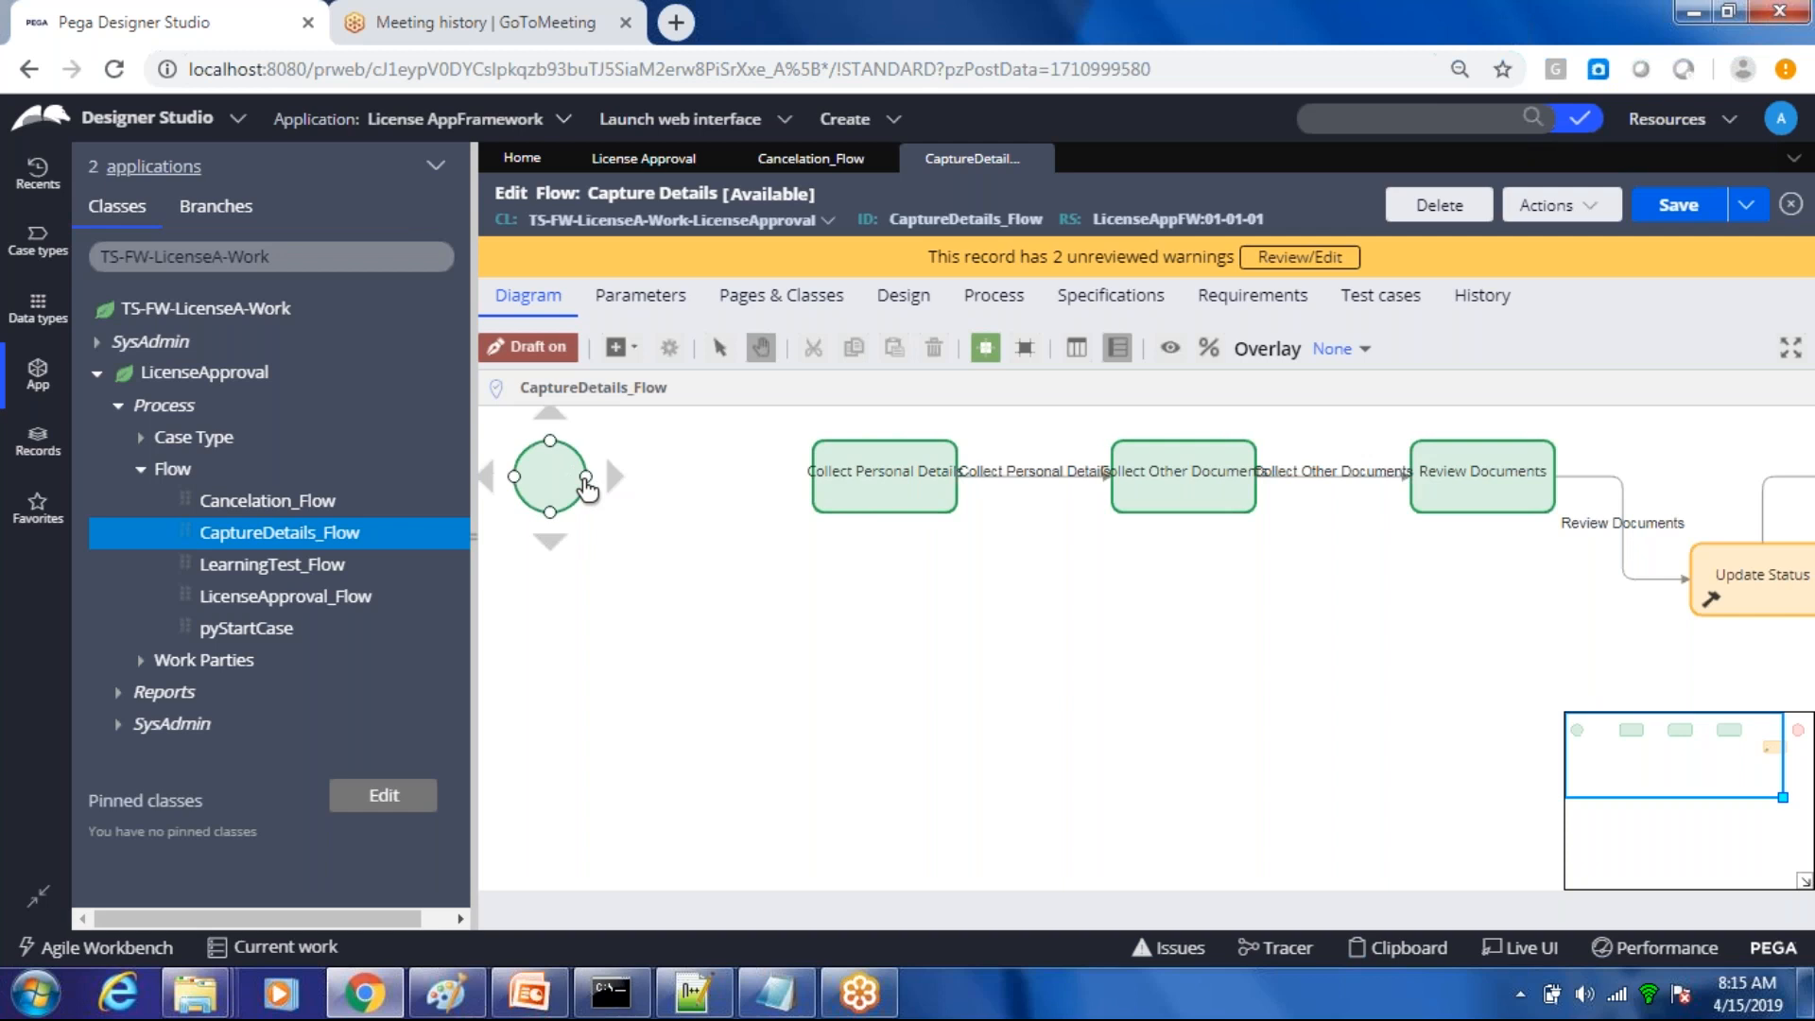
{"action": "left_click_drag", "start_coordinate": [586, 477], "coordinate": [823, 491]}
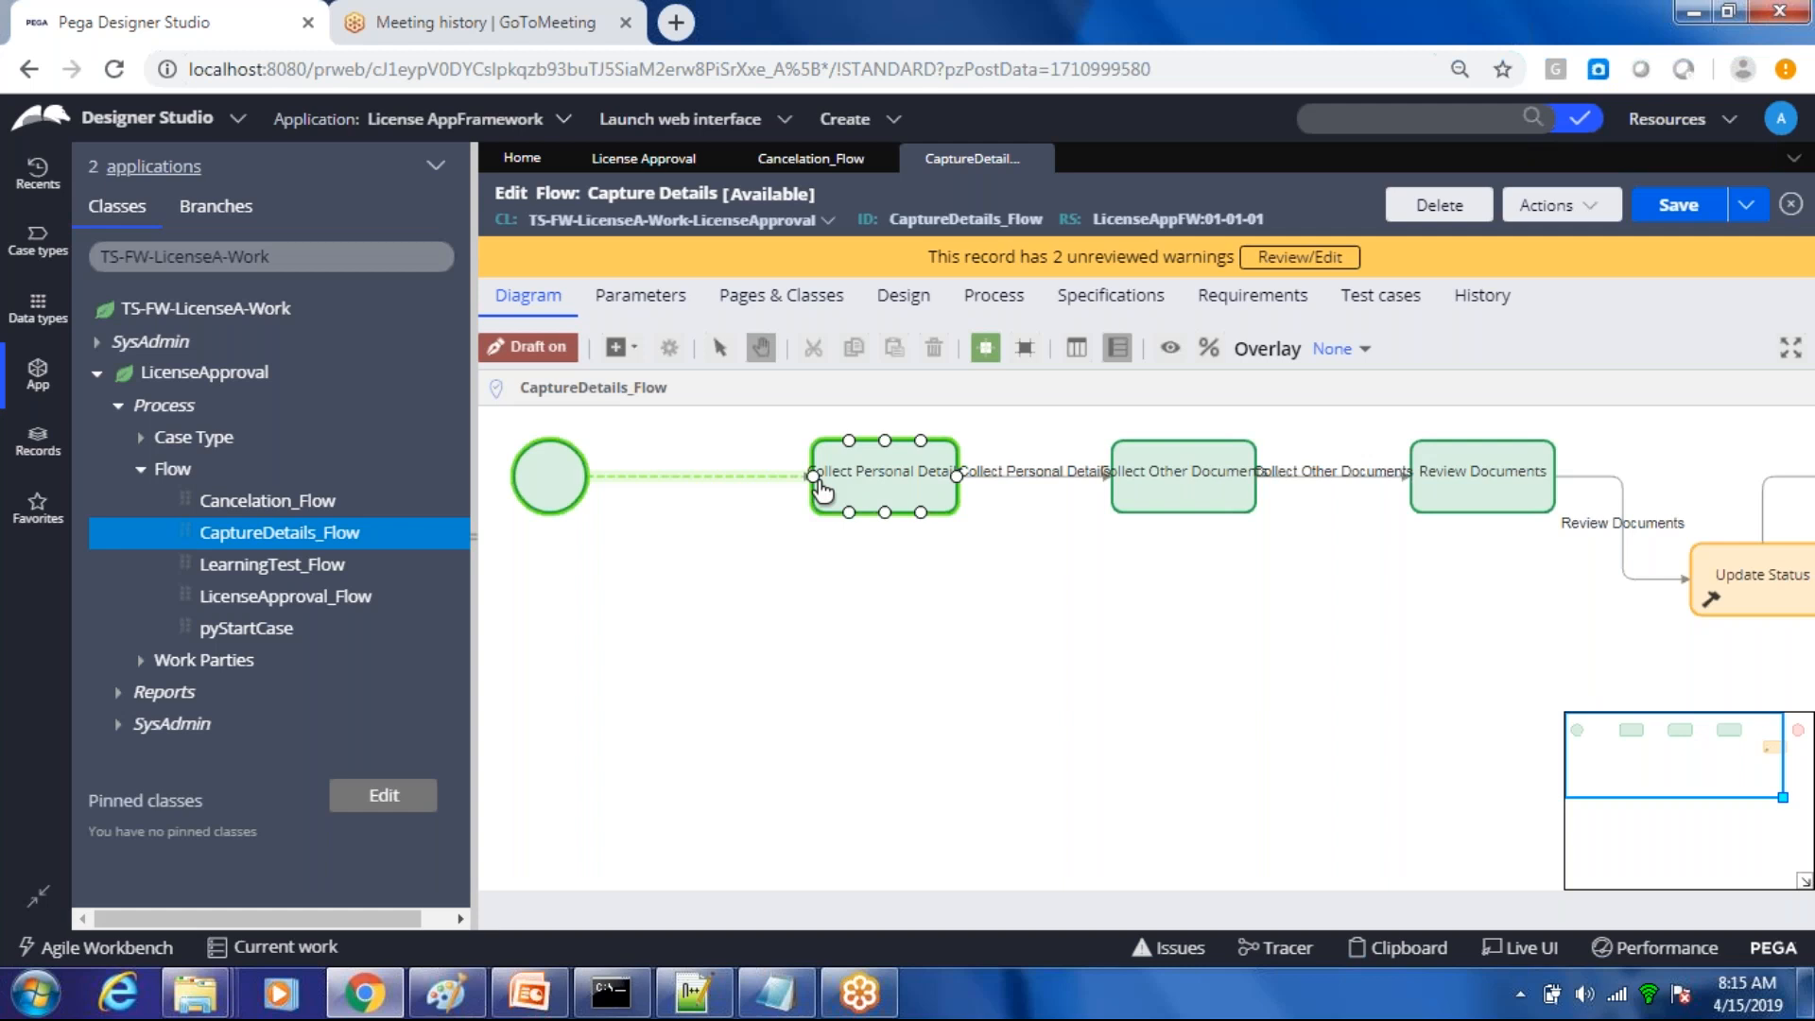
{"action": "left_click_drag", "start_coordinate": [823, 491], "coordinate": [819, 485]}
{"action": "right_click", "coordinate": [819, 484]}
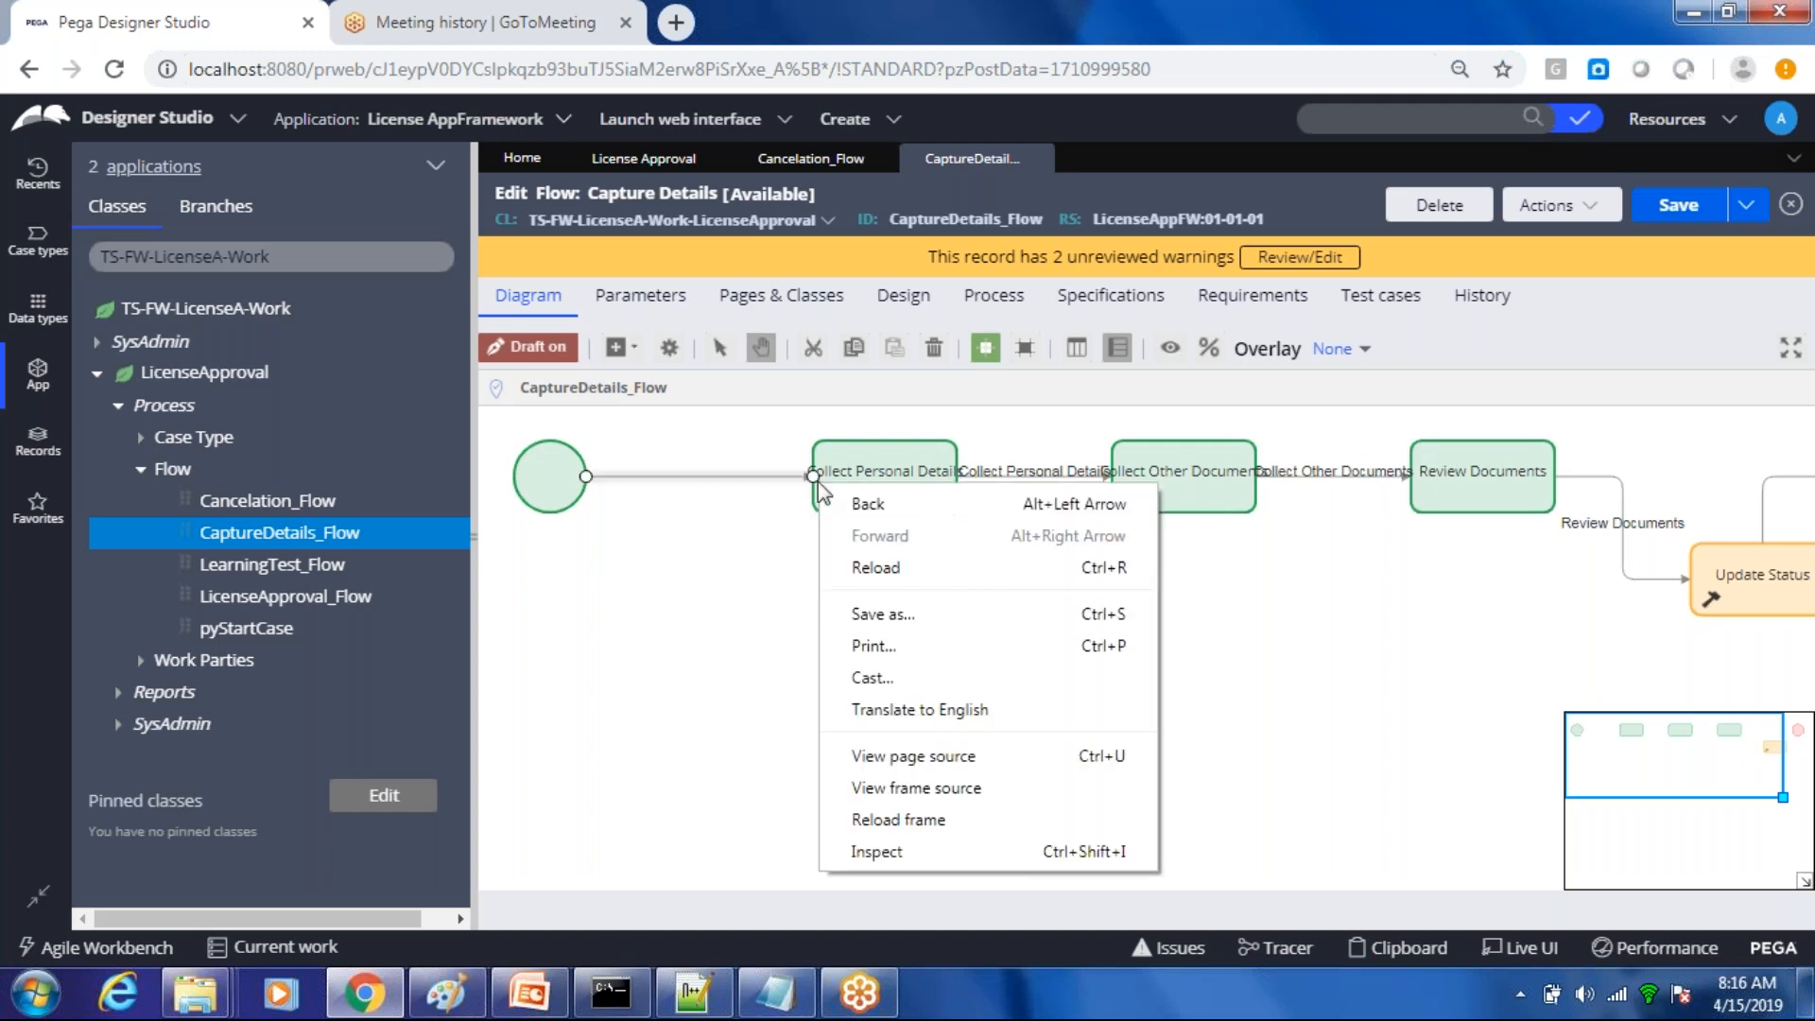
{"action": "left_click", "coordinate": [753, 535]}
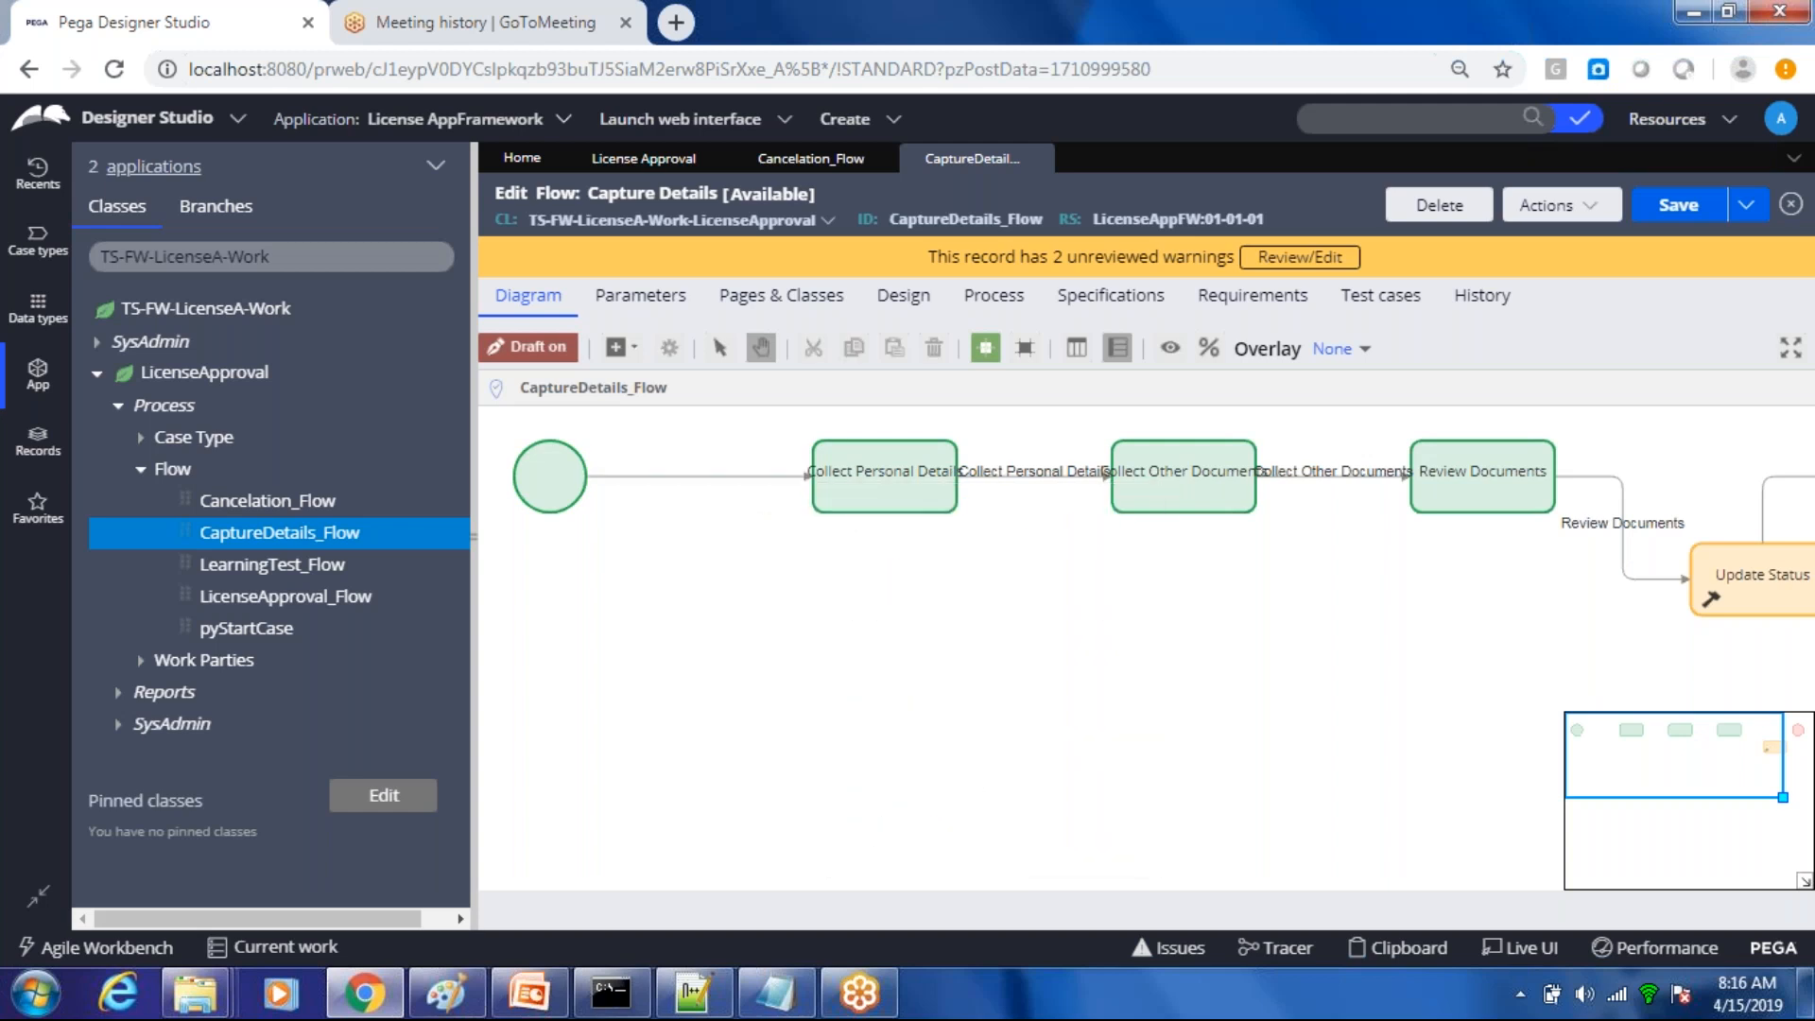
Step: Examine which shapes can be added to the CaptureDetails_Flow diagram, without adding any
{"action": "left_click", "coordinate": [887, 475]}
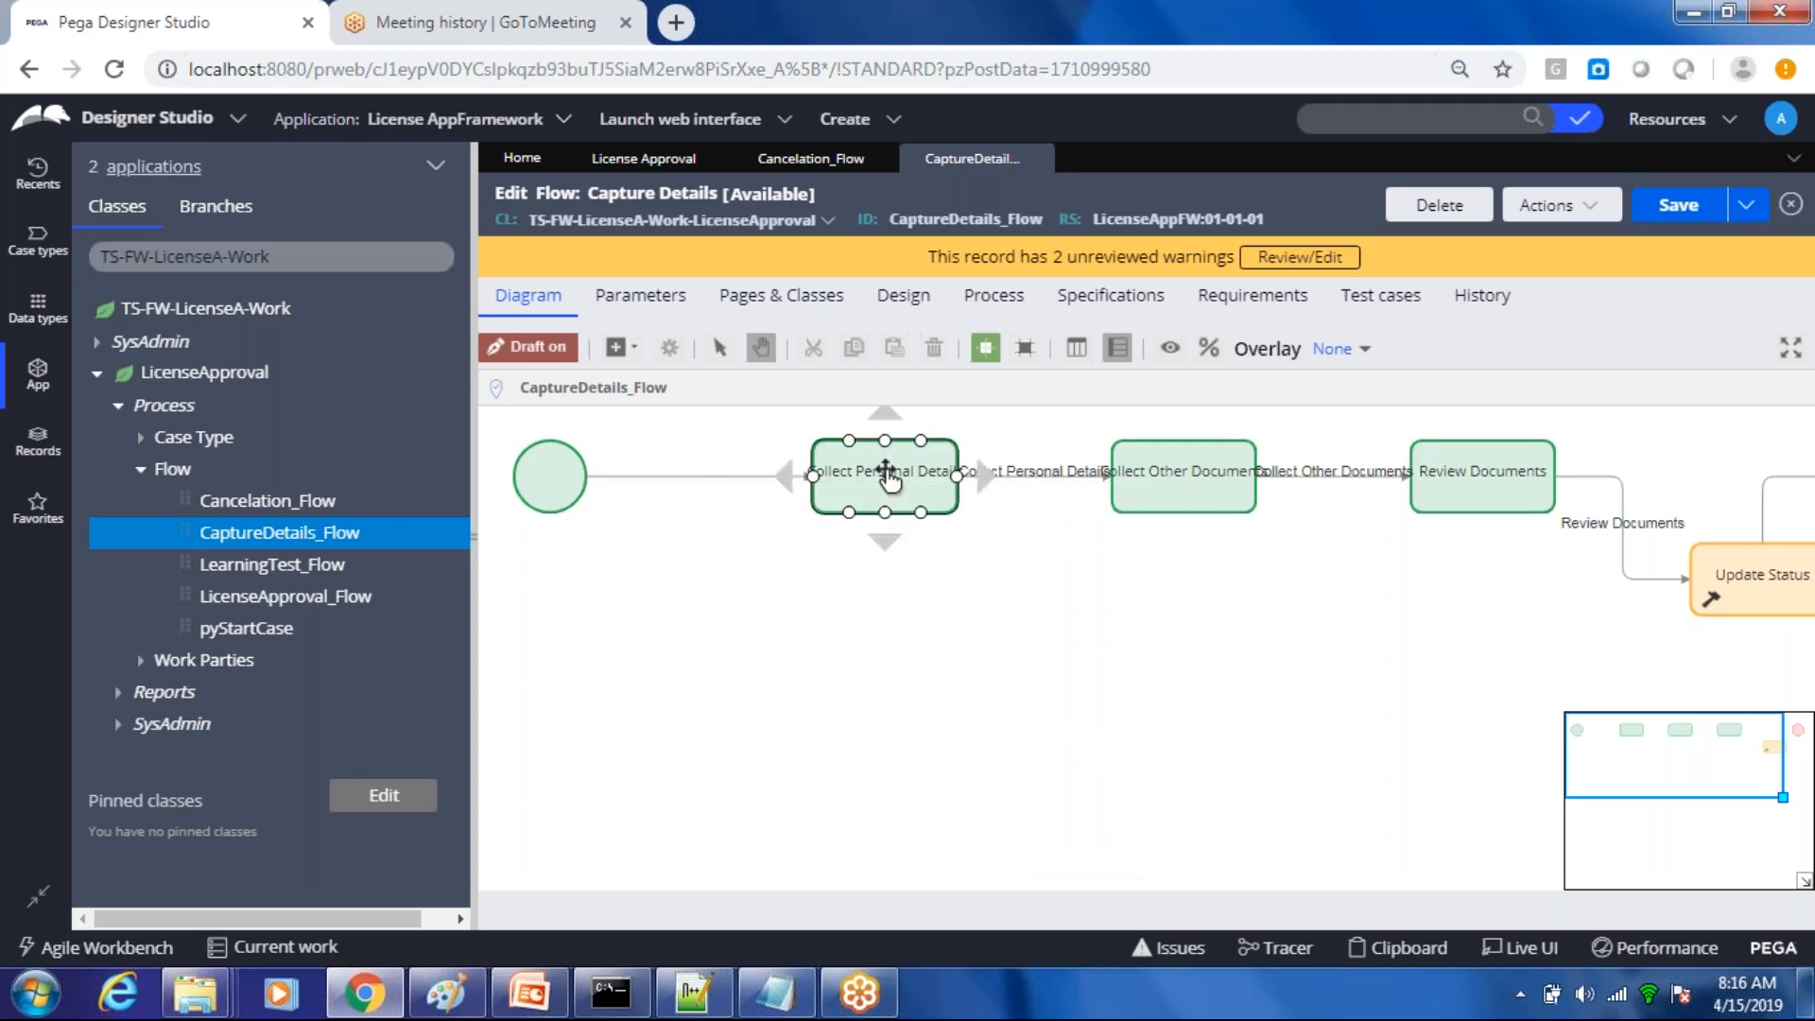
{"action": "left_click", "coordinate": [975, 663]}
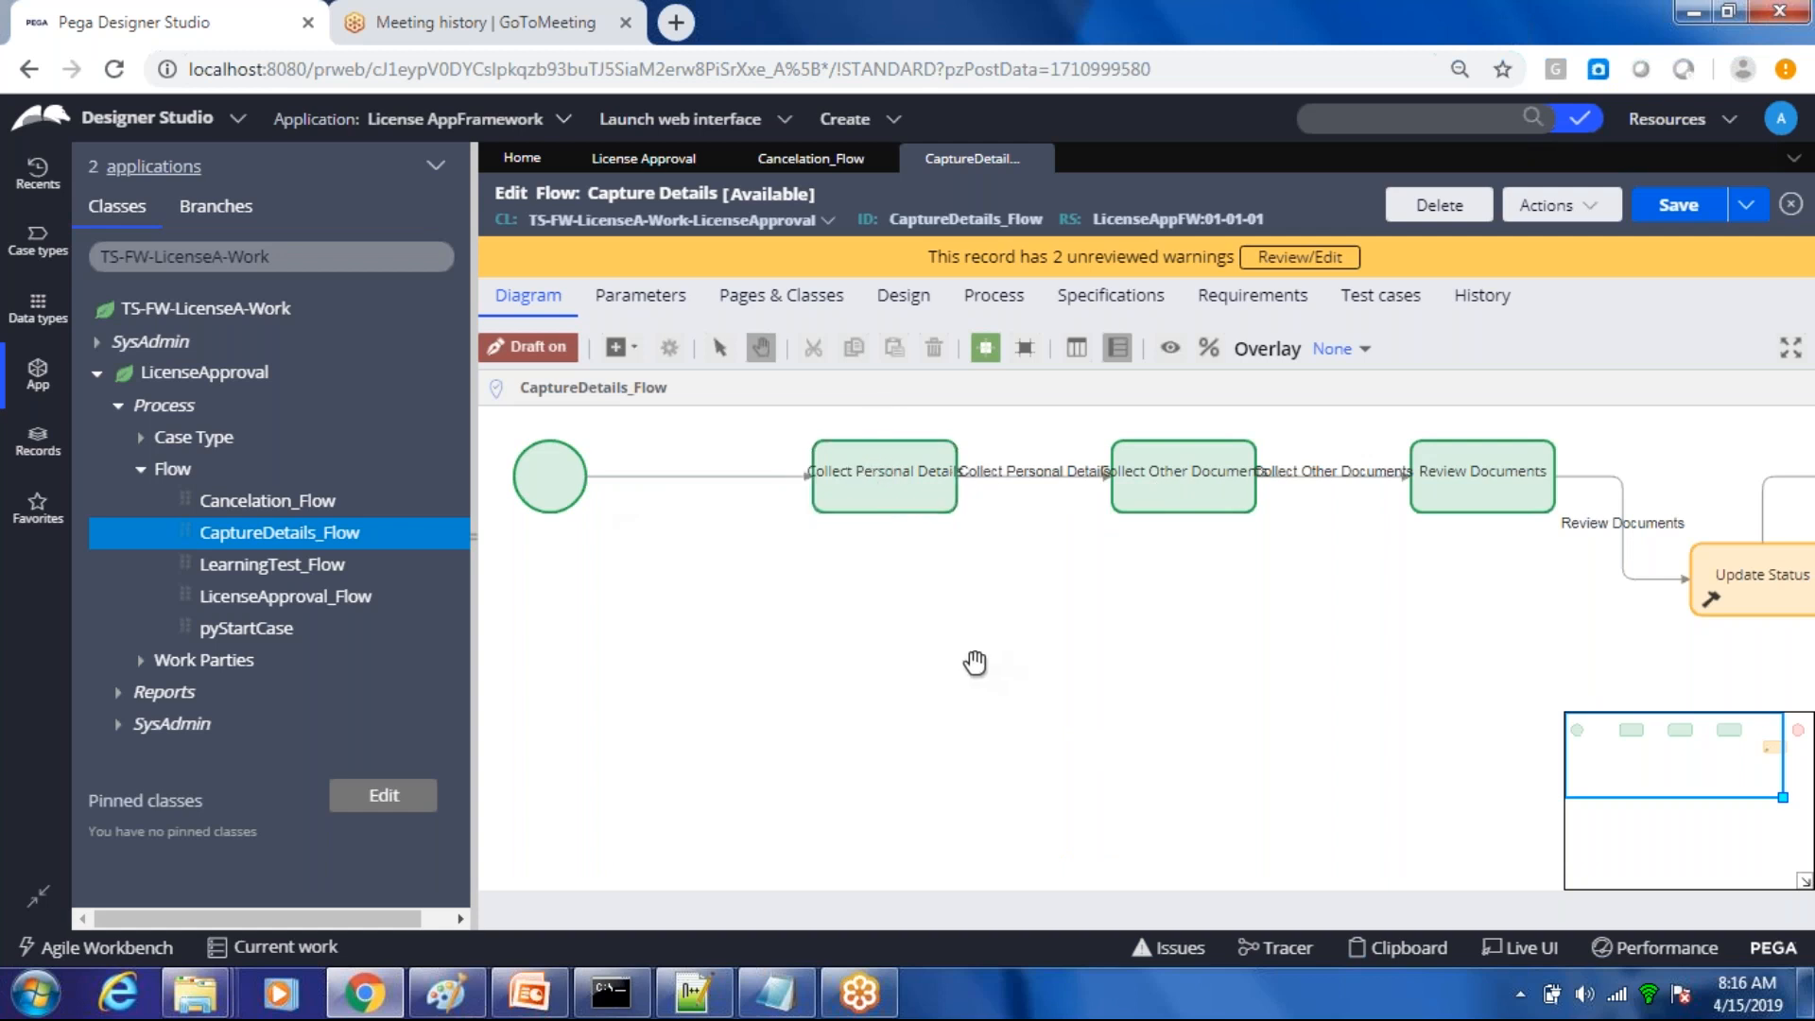
{"action": "right_click", "coordinate": [953, 644]}
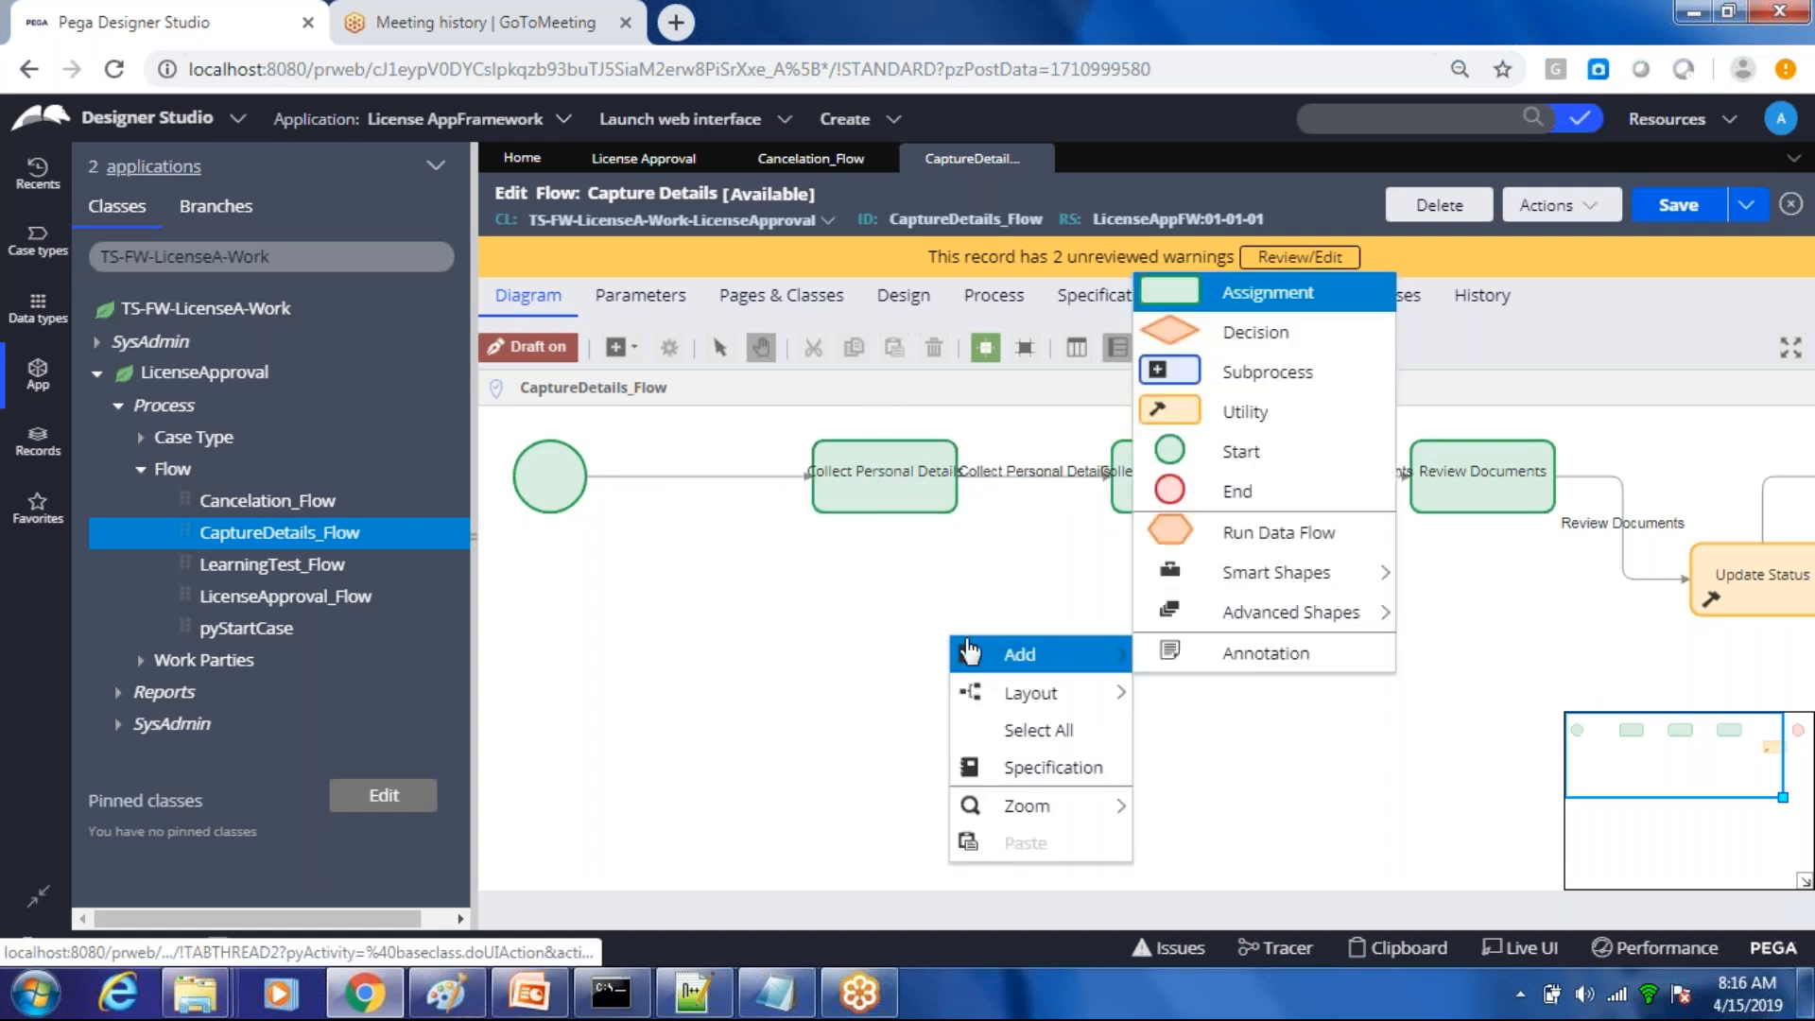
{"action": "left_click", "coordinate": [1177, 491]}
{"action": "mouse_move", "coordinate": [1020, 654]}
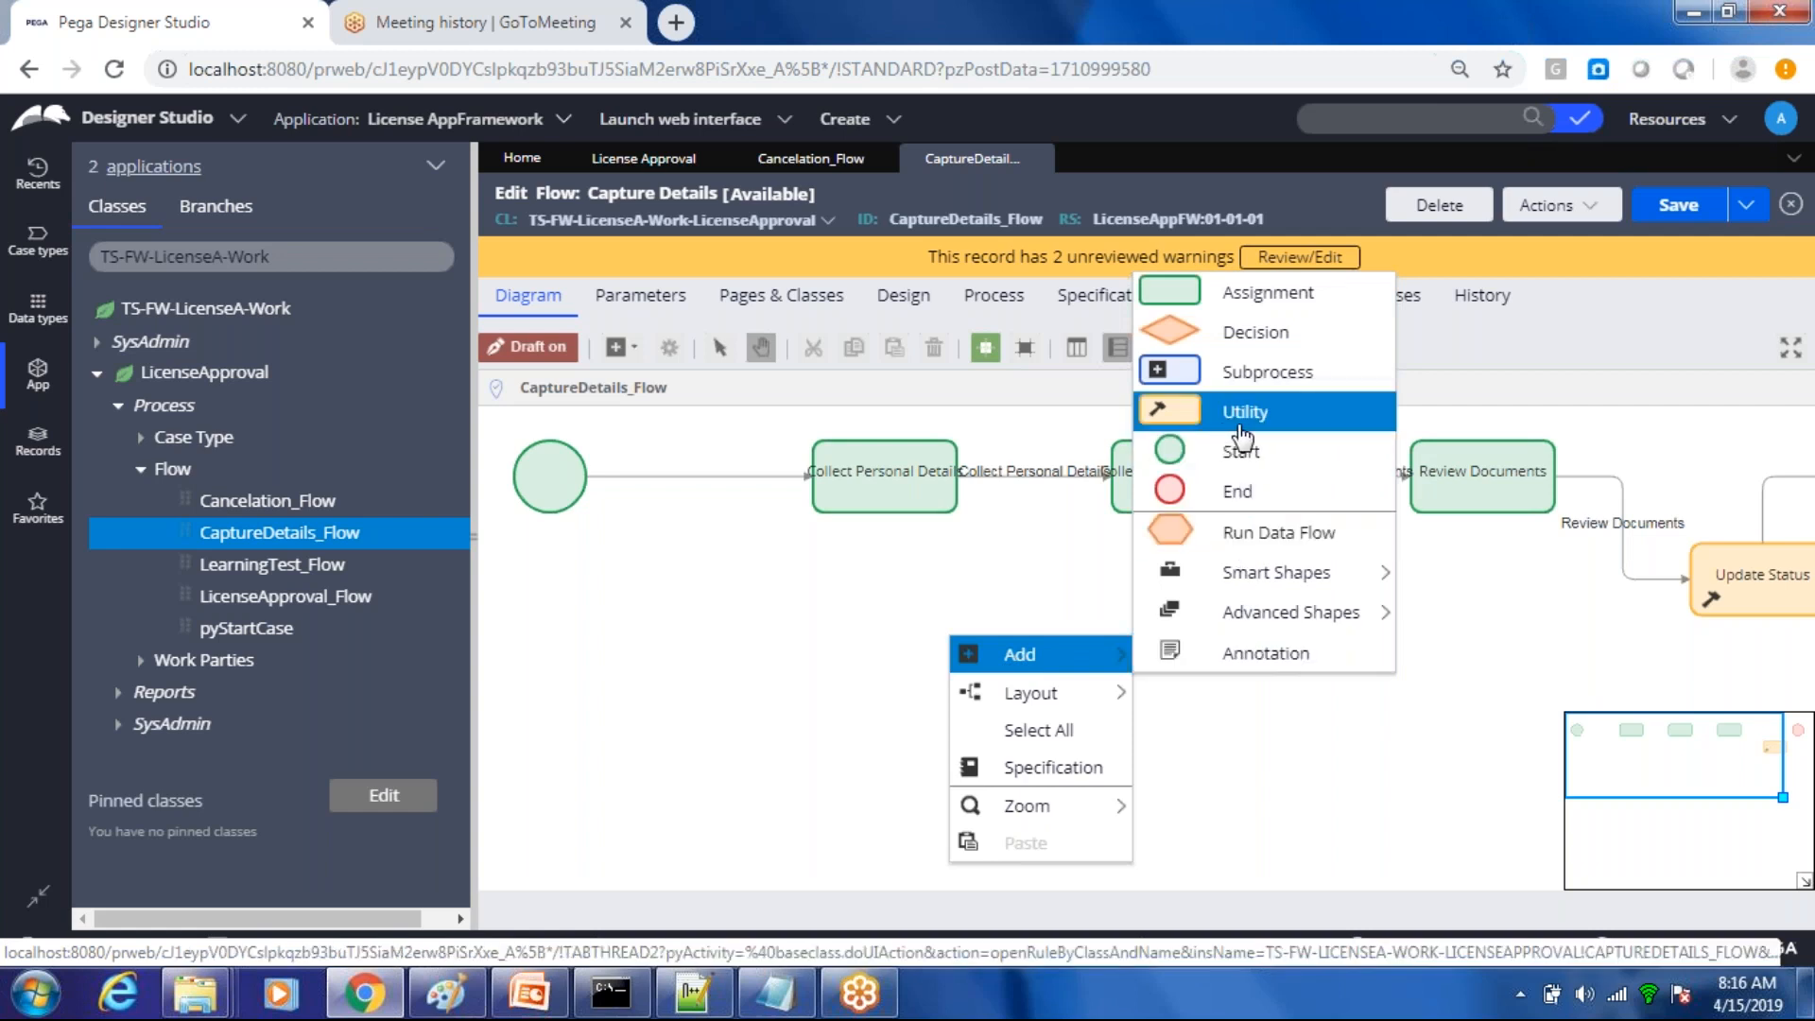
{"action": "mouse_move", "coordinate": [1040, 693]}
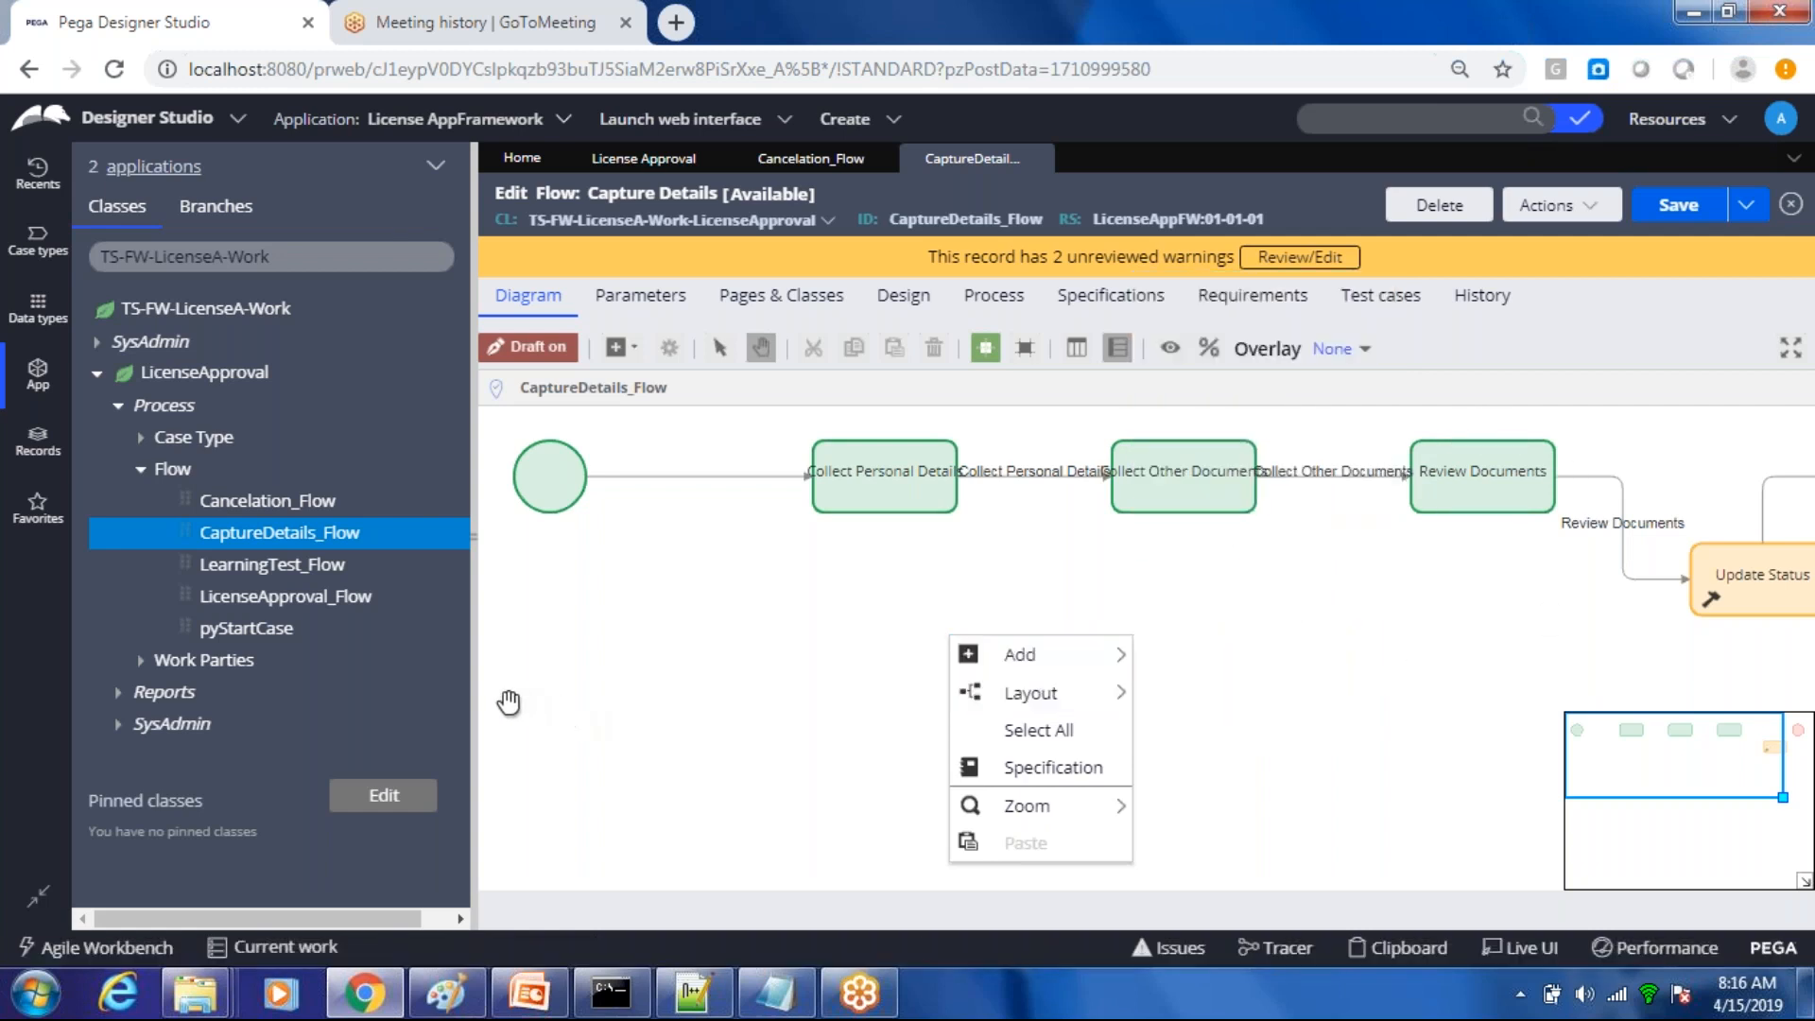
Step: Inspect the rule and parameters in the Update Status utility's properties and close them without changes
{"action": "left_click", "coordinate": [475, 690]}
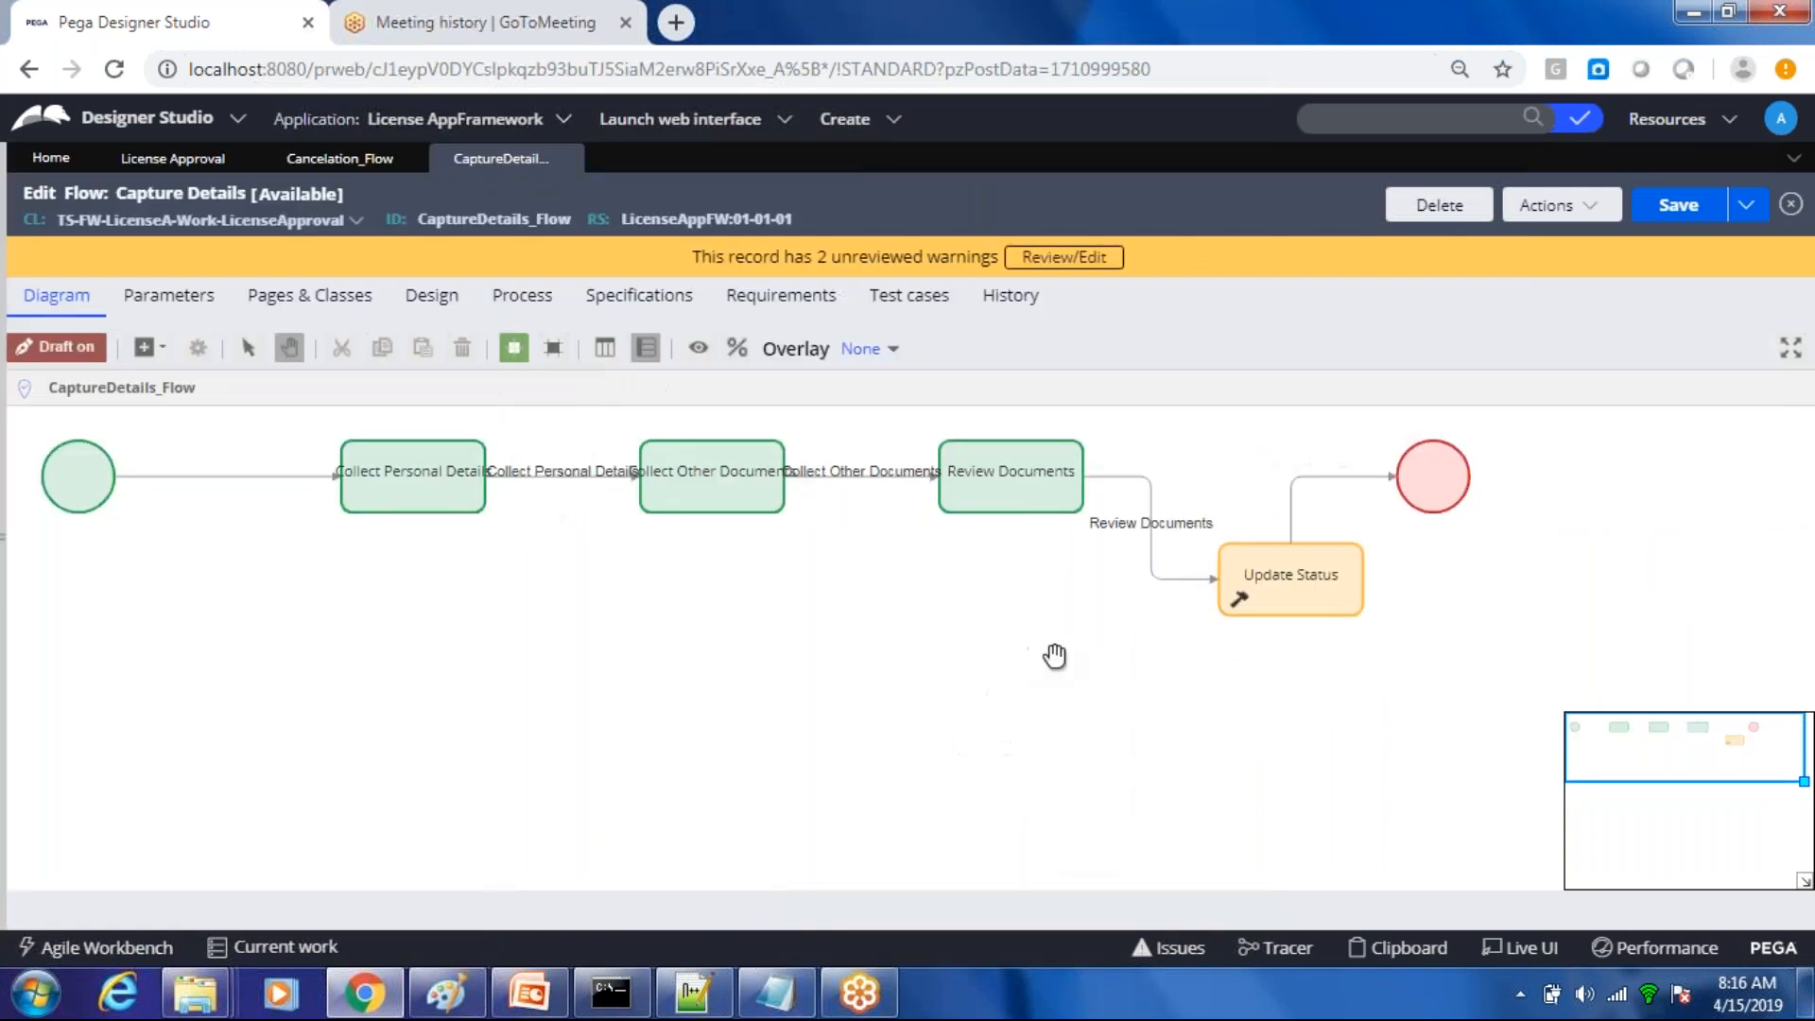
{"action": "left_click", "coordinate": [1310, 567]}
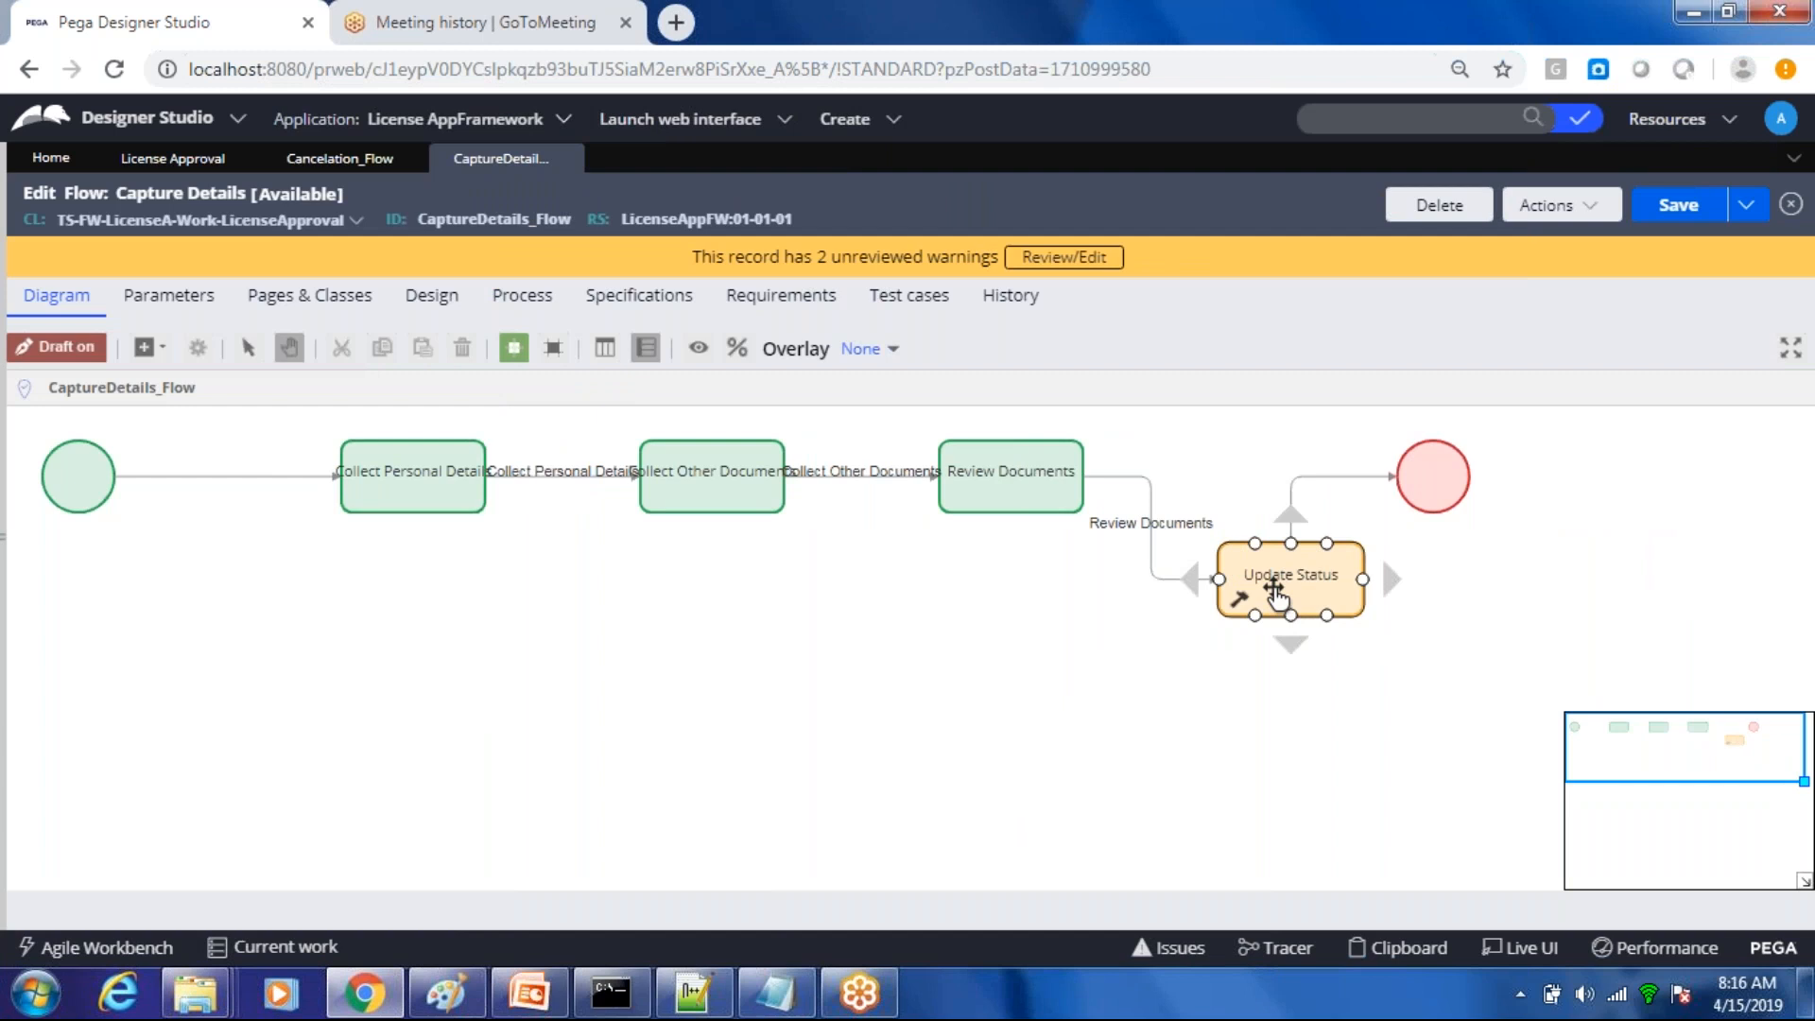
{"action": "double_click", "coordinate": [1275, 591]}
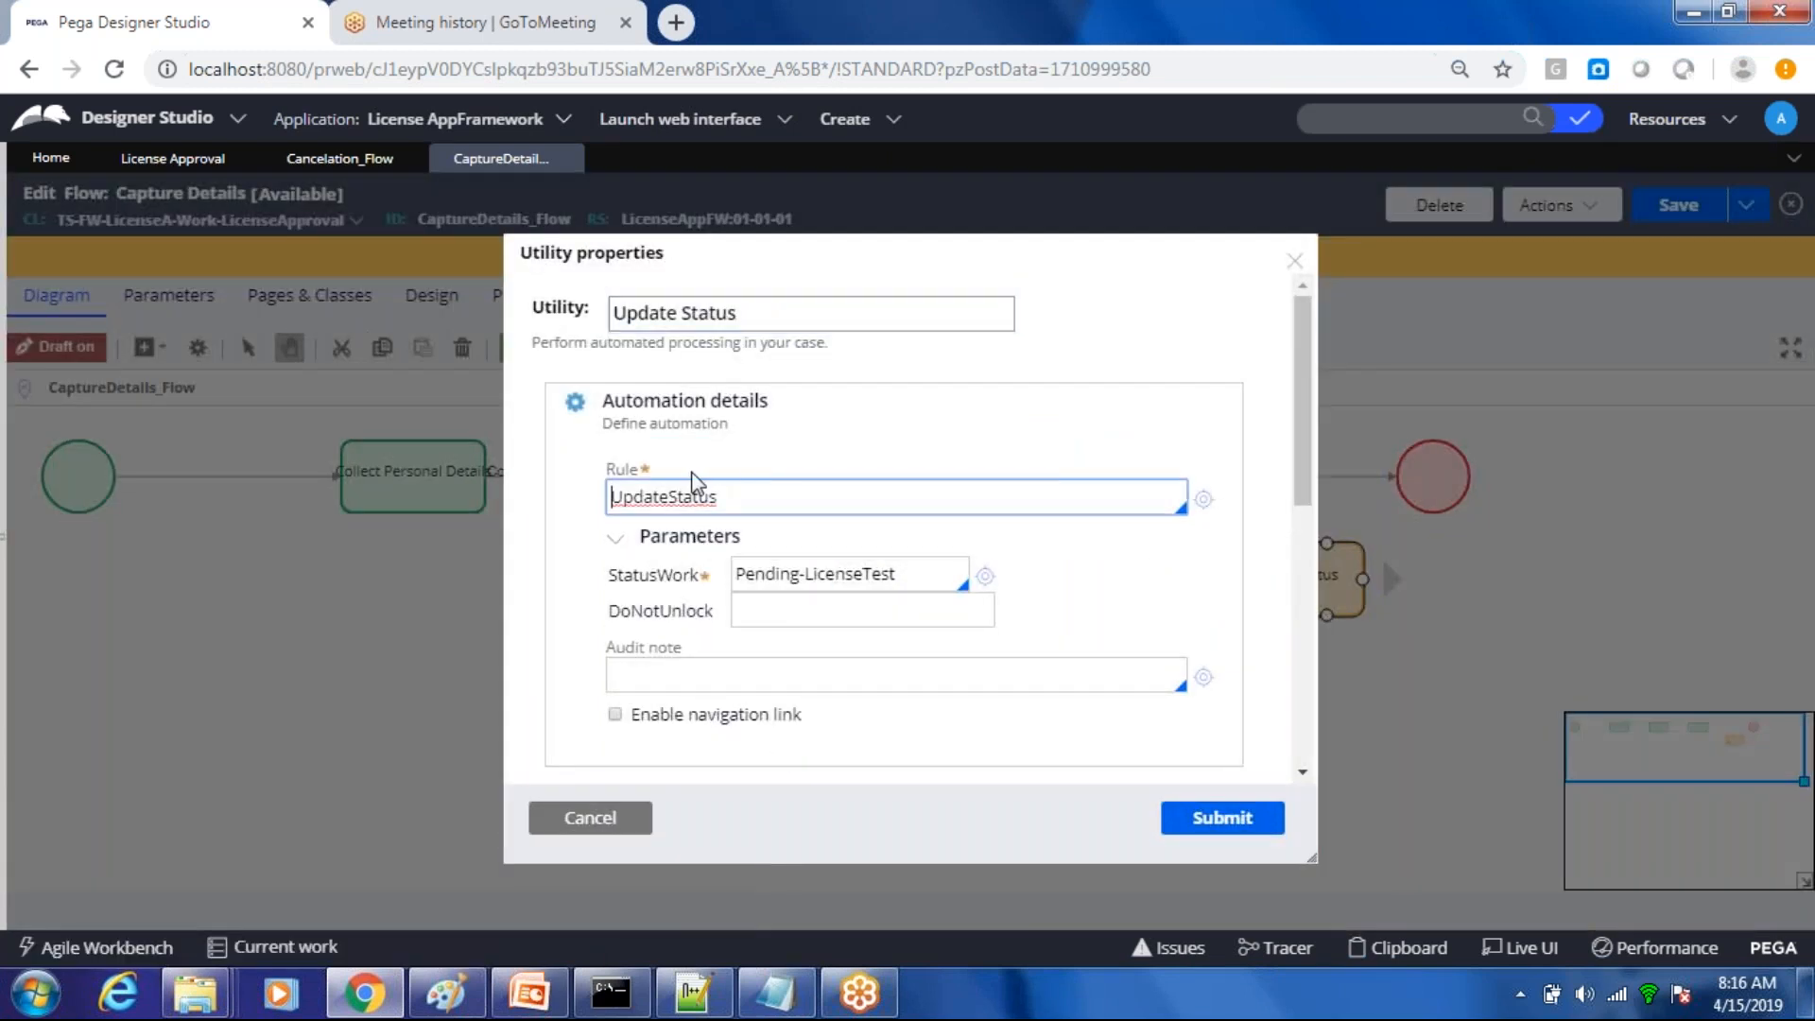
{"action": "double_click", "coordinate": [665, 493]}
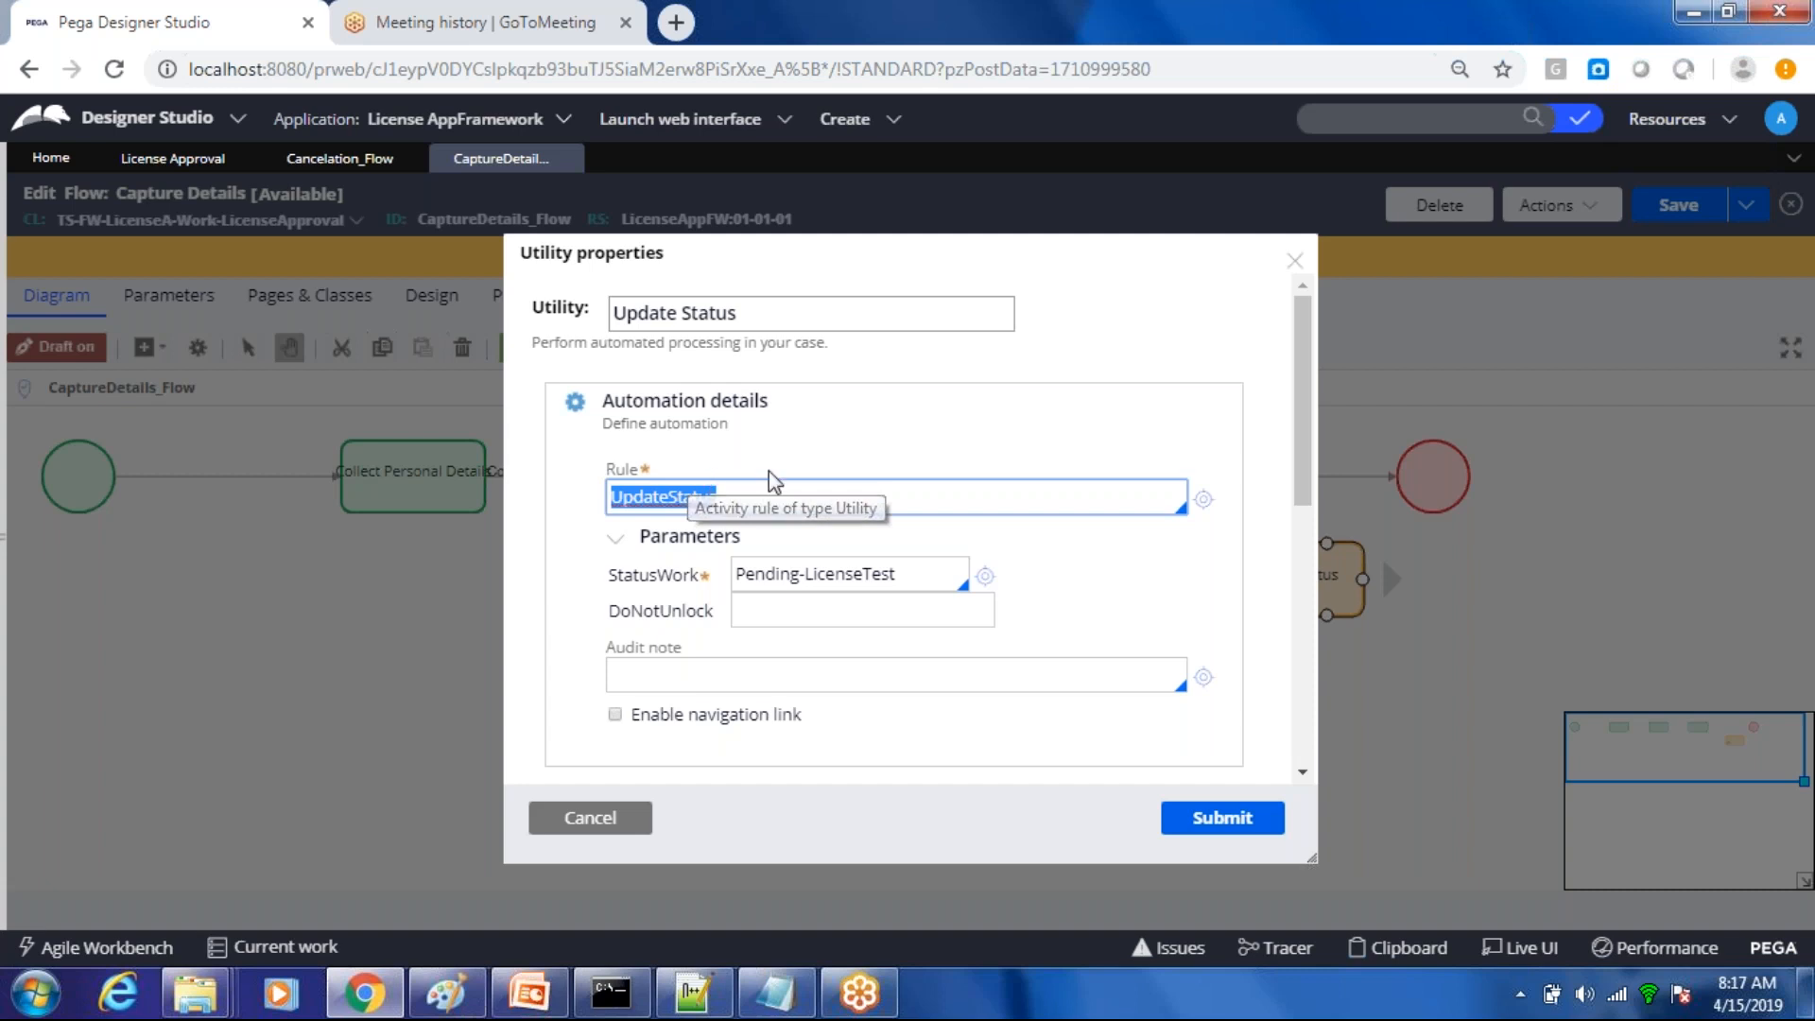
{"action": "left_click", "coordinate": [600, 821]}
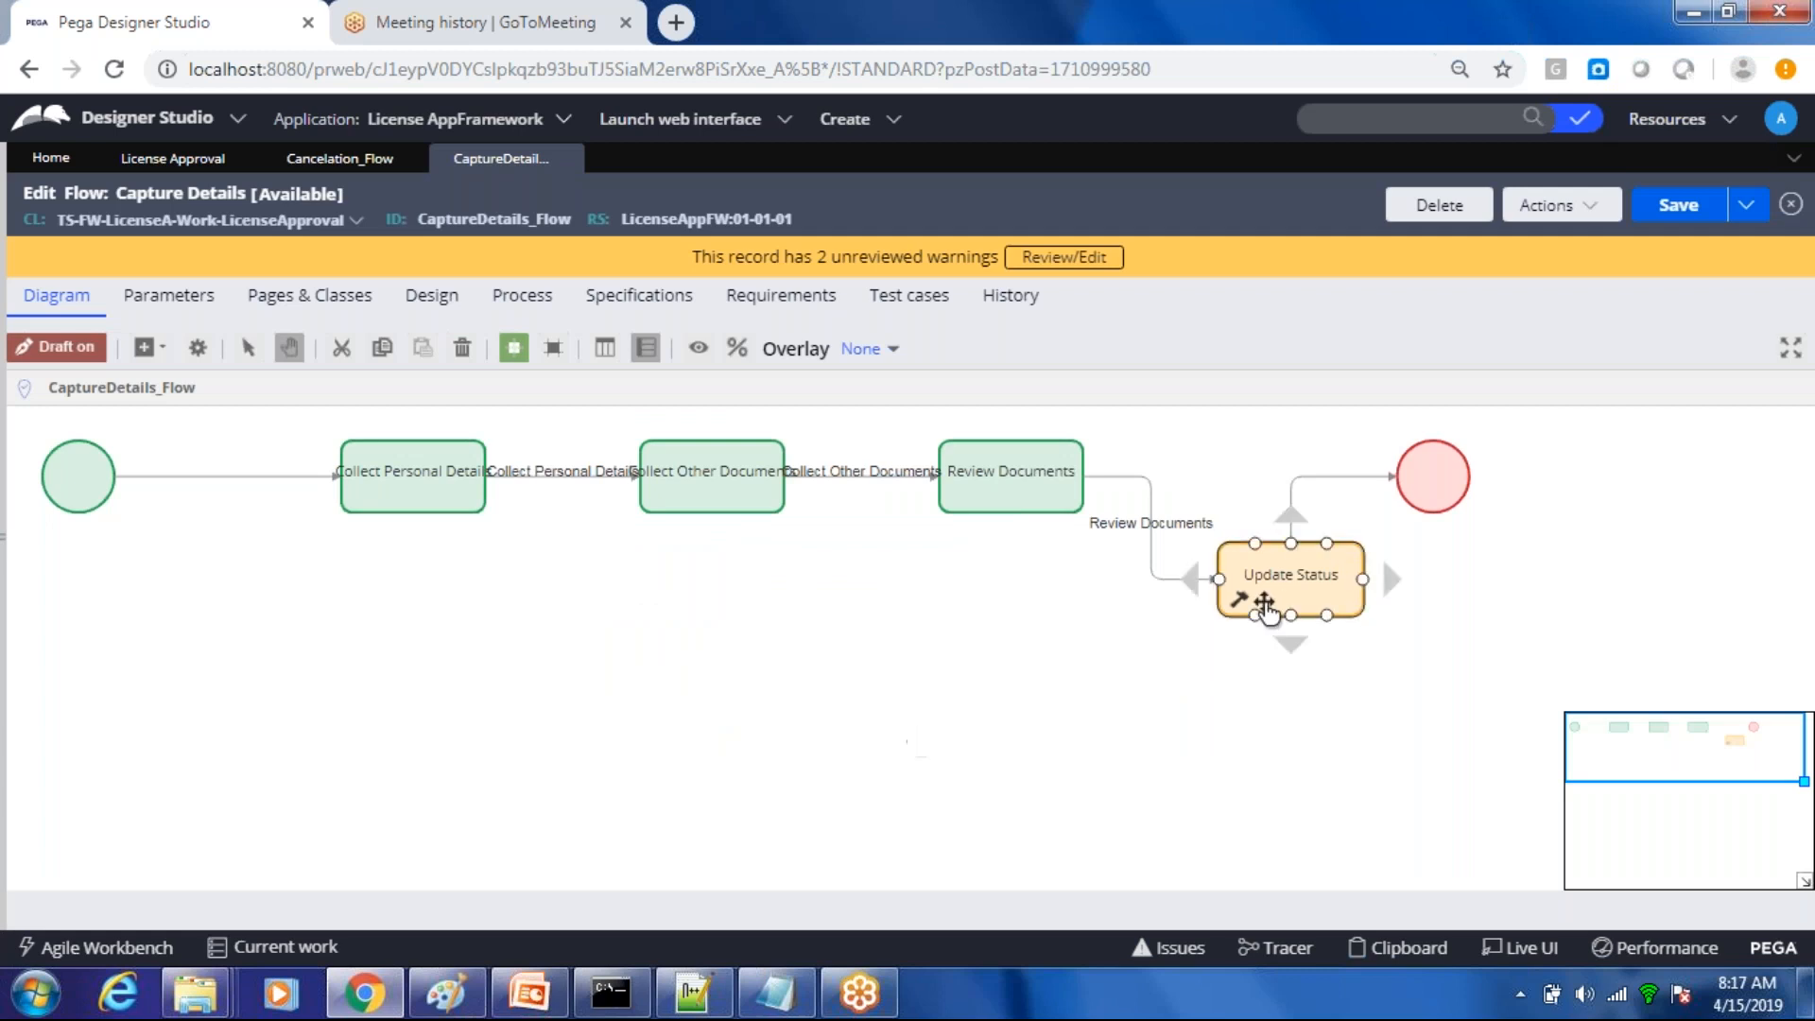
{"action": "left_click", "coordinate": [1010, 482]}
{"action": "left_click", "coordinate": [1376, 555]}
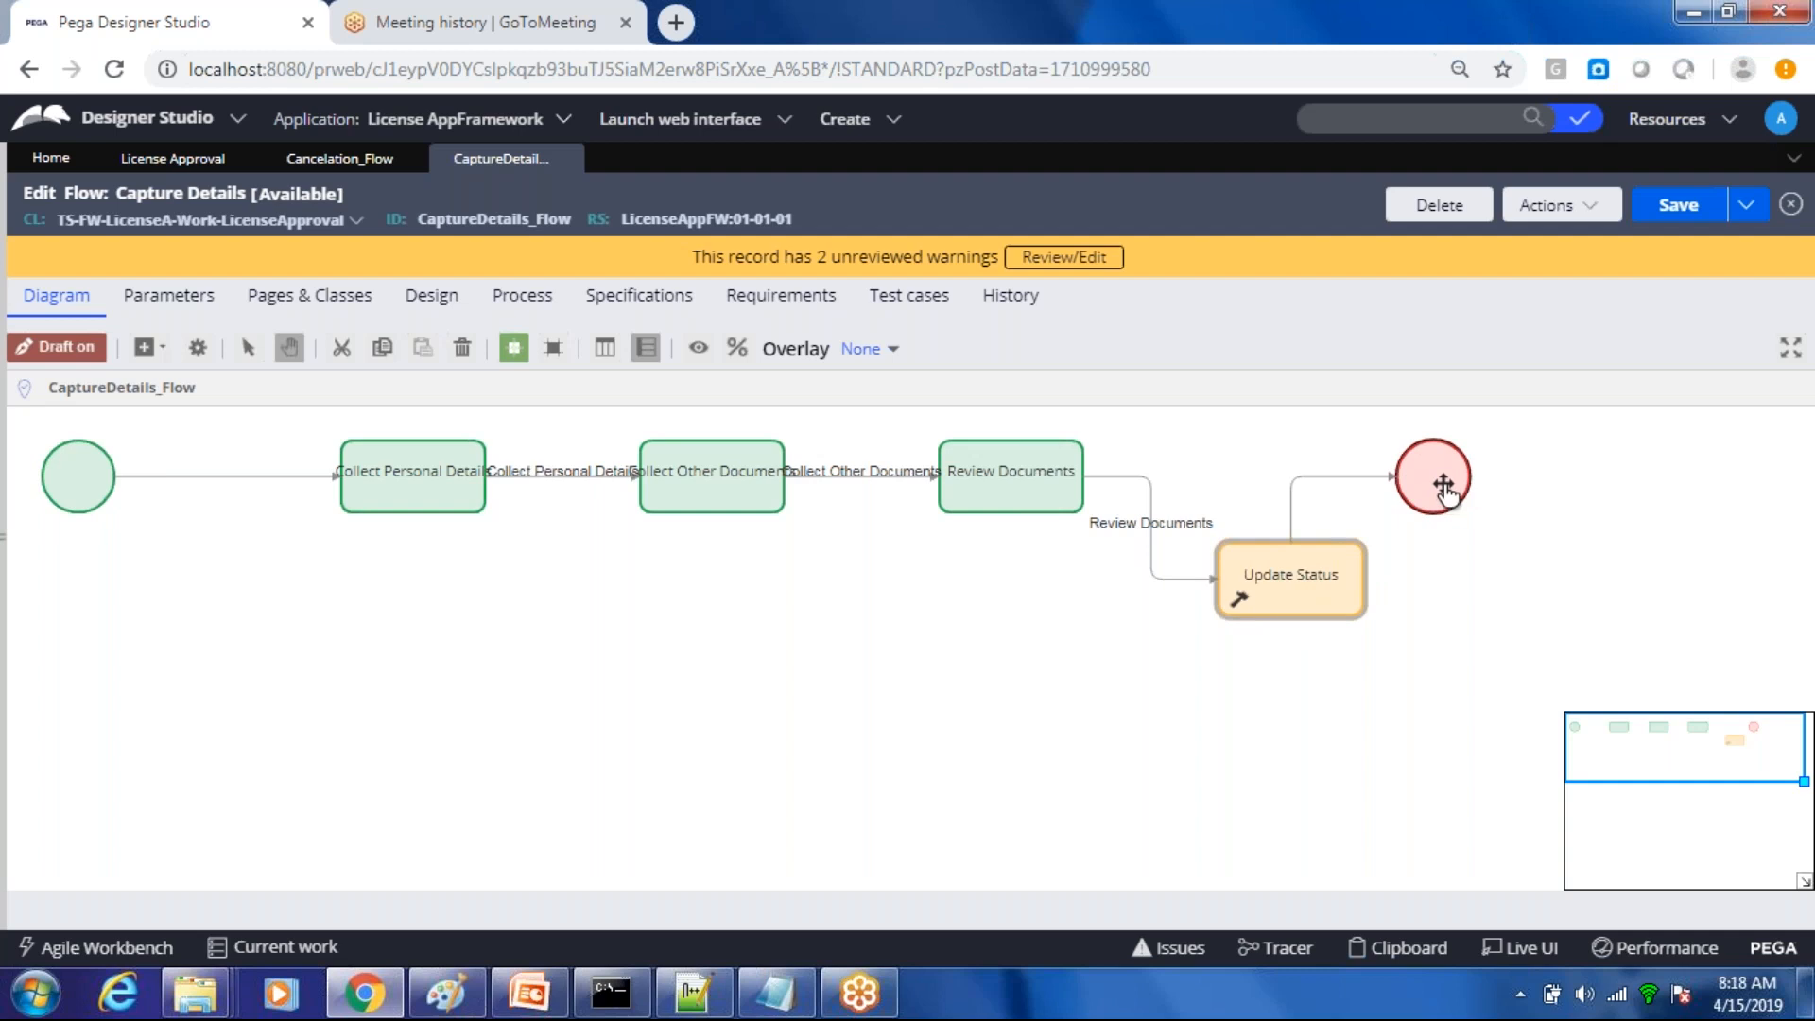
{"action": "right_click", "coordinate": [701, 638]}
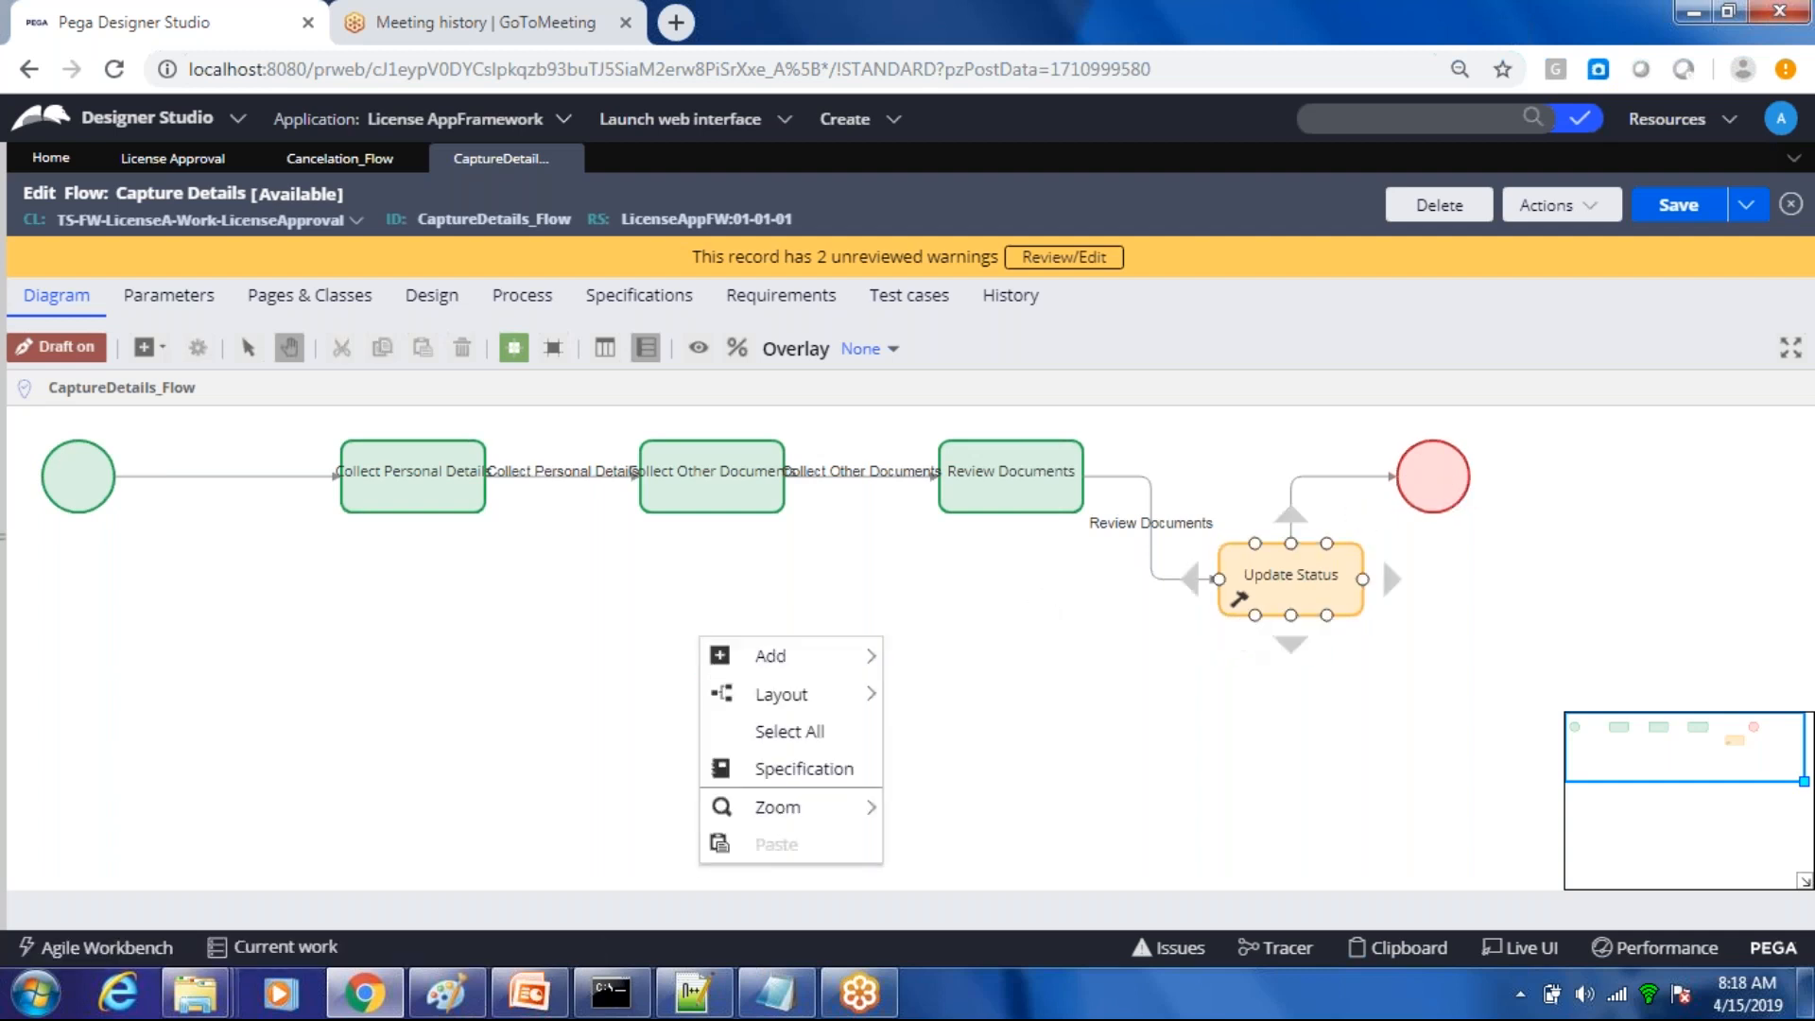
Step: Return to the License Approval case type, show the case types list and open the case type's underlying rule
{"action": "left_click", "coordinate": [172, 160]}
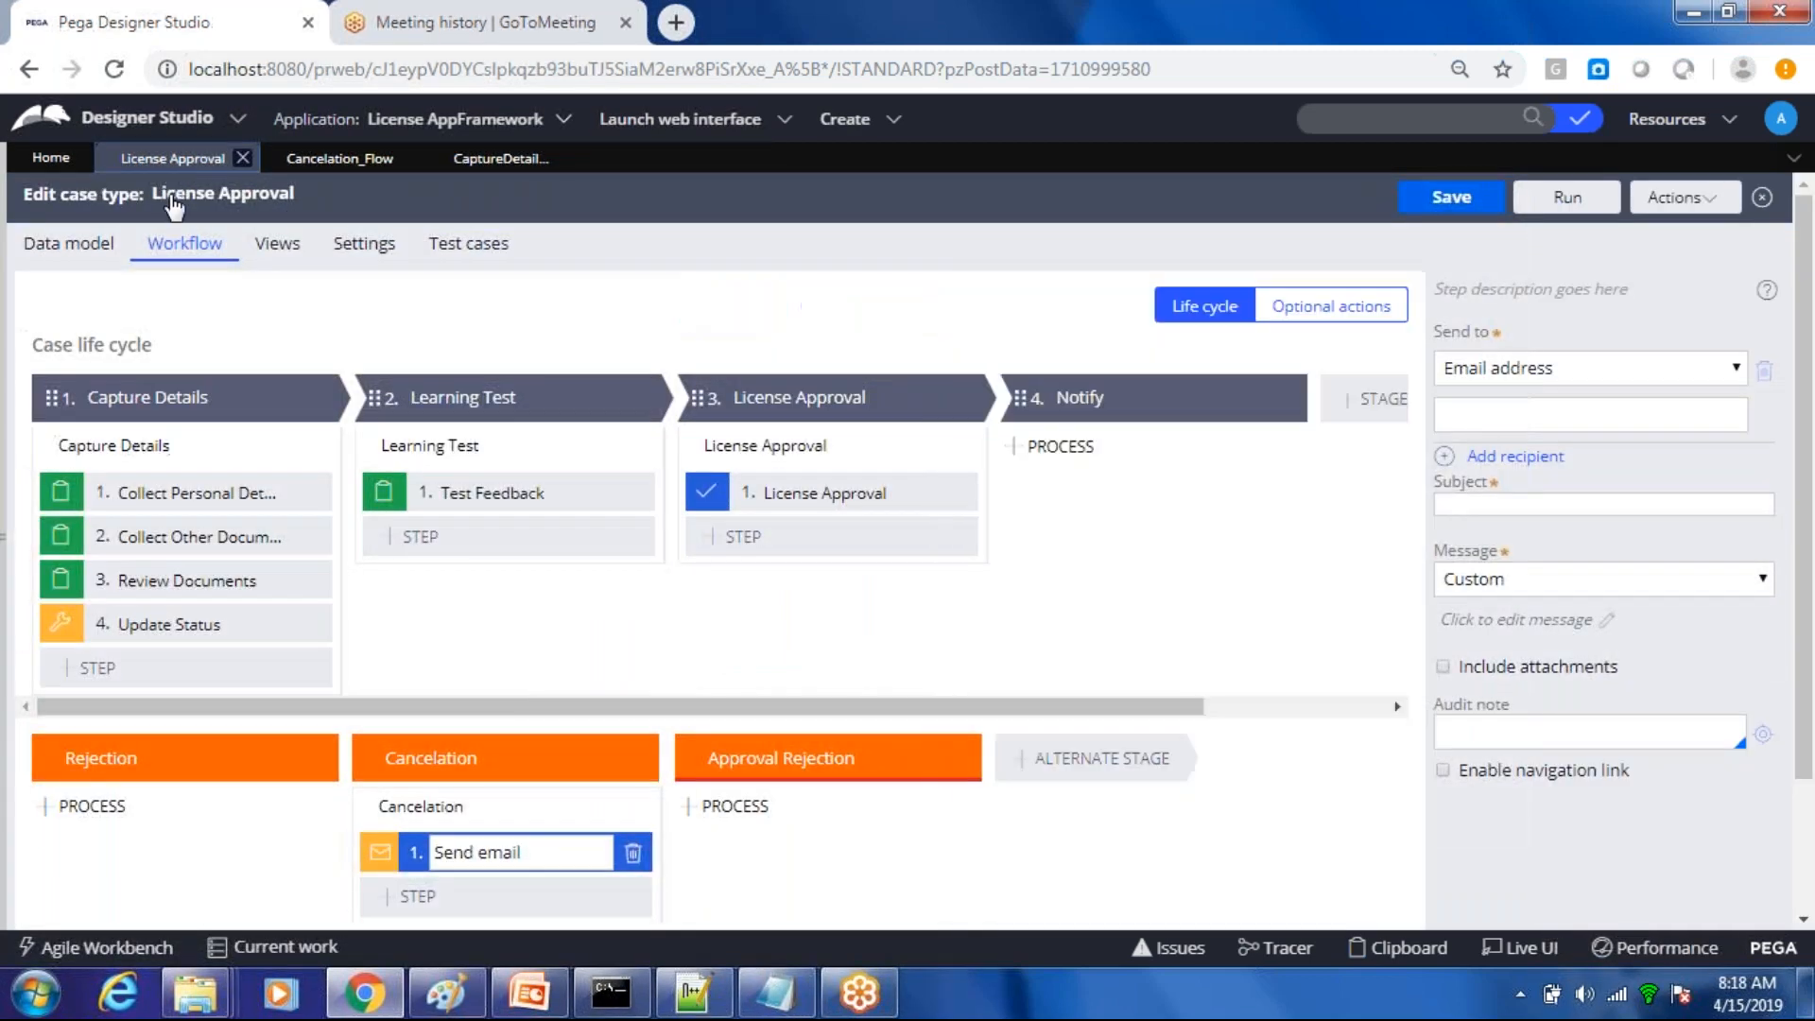
{"action": "left_click", "coordinate": [39, 270]}
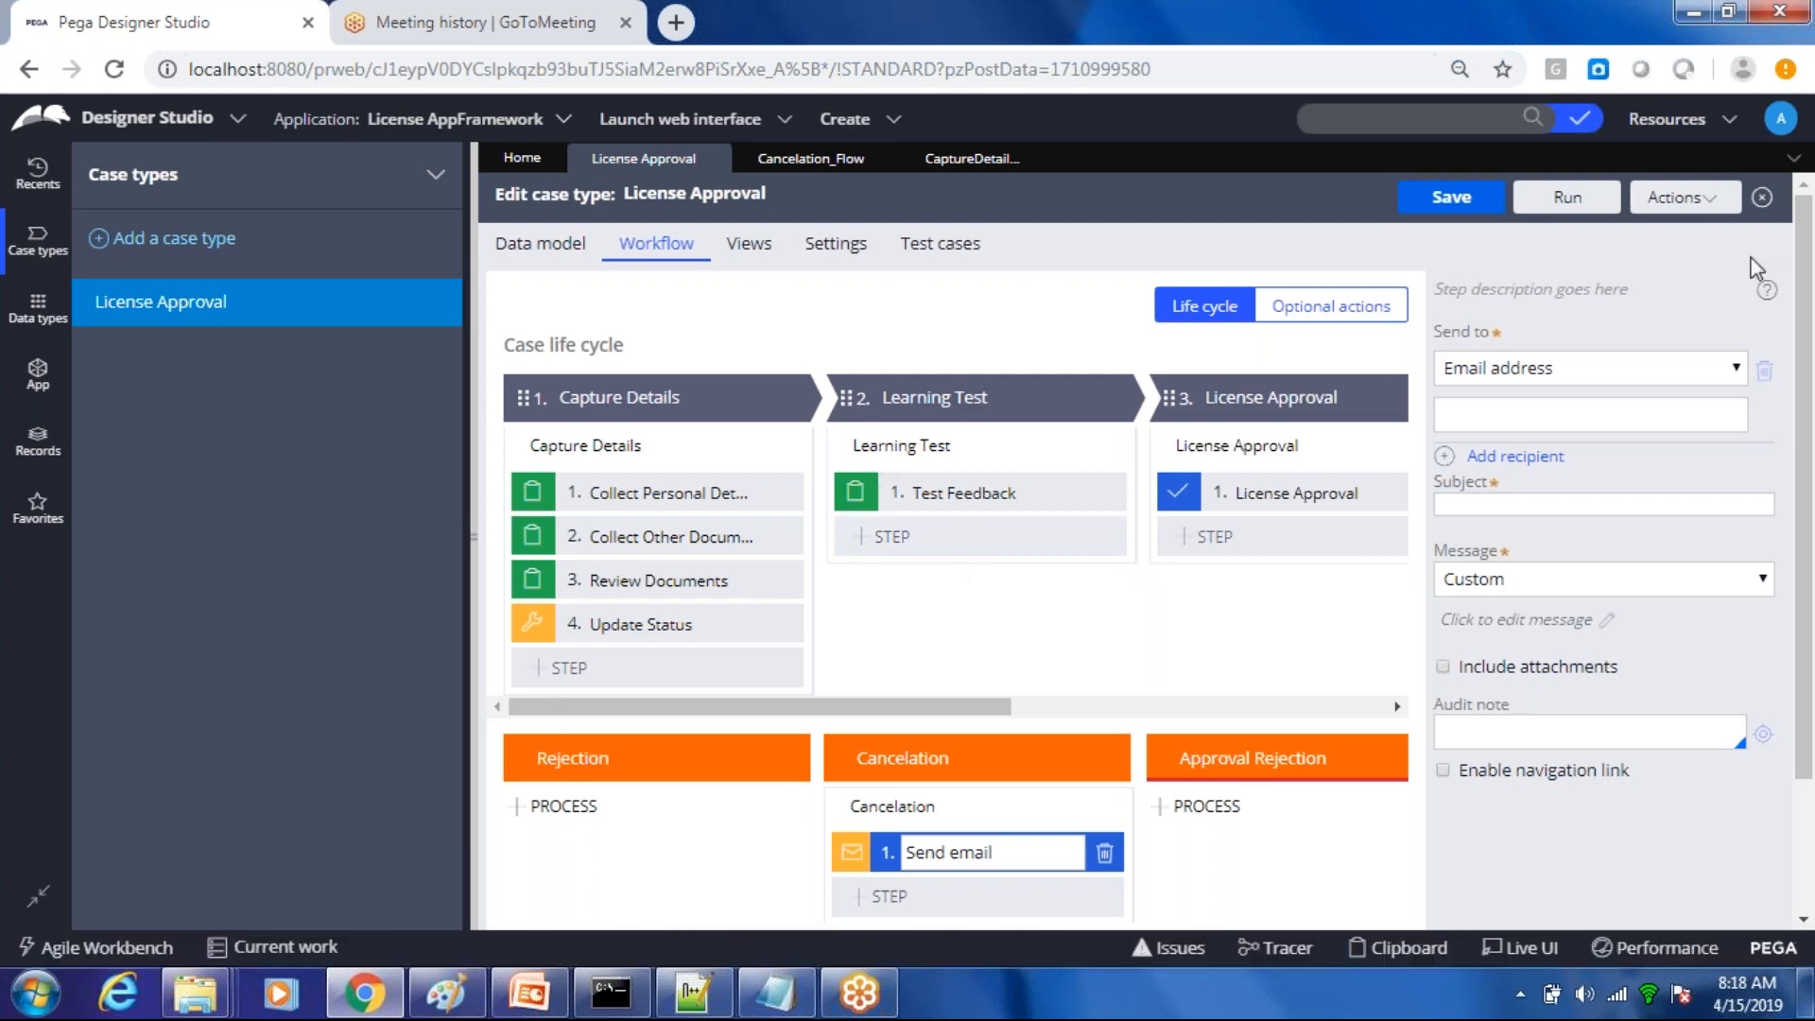
{"action": "left_click", "coordinate": [1706, 213]}
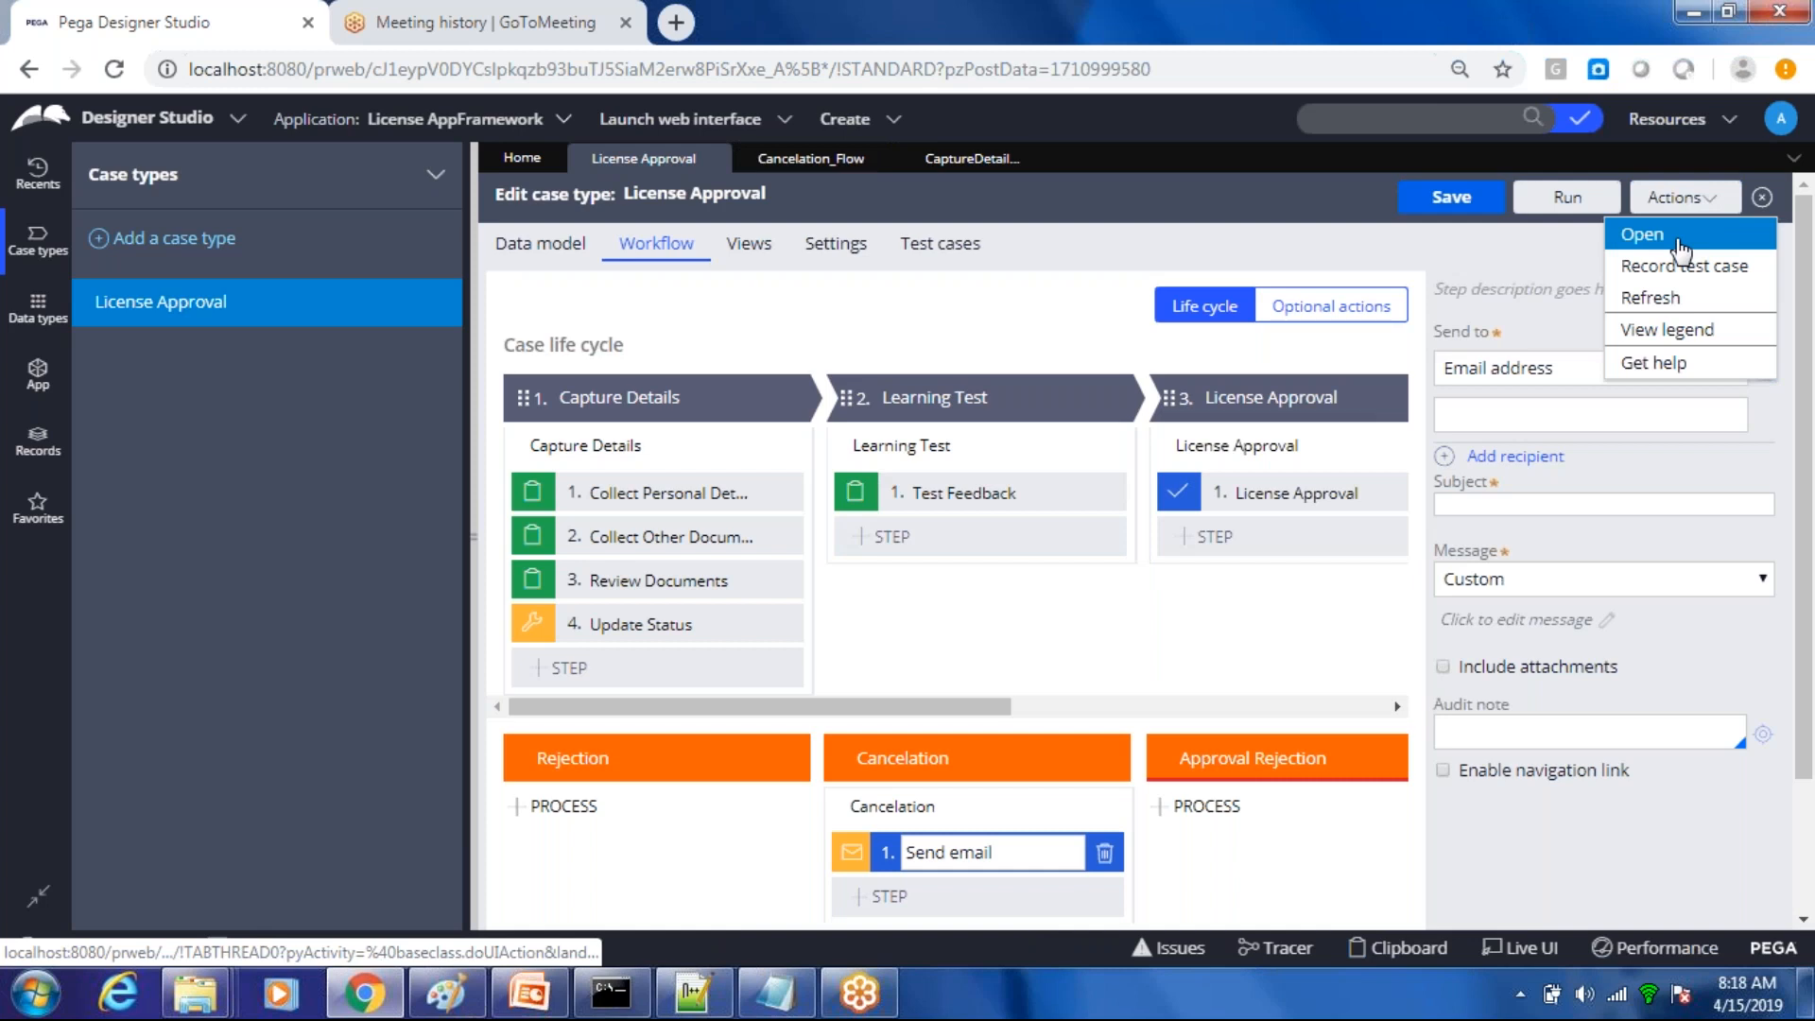
{"action": "left_click", "coordinate": [1678, 244]}
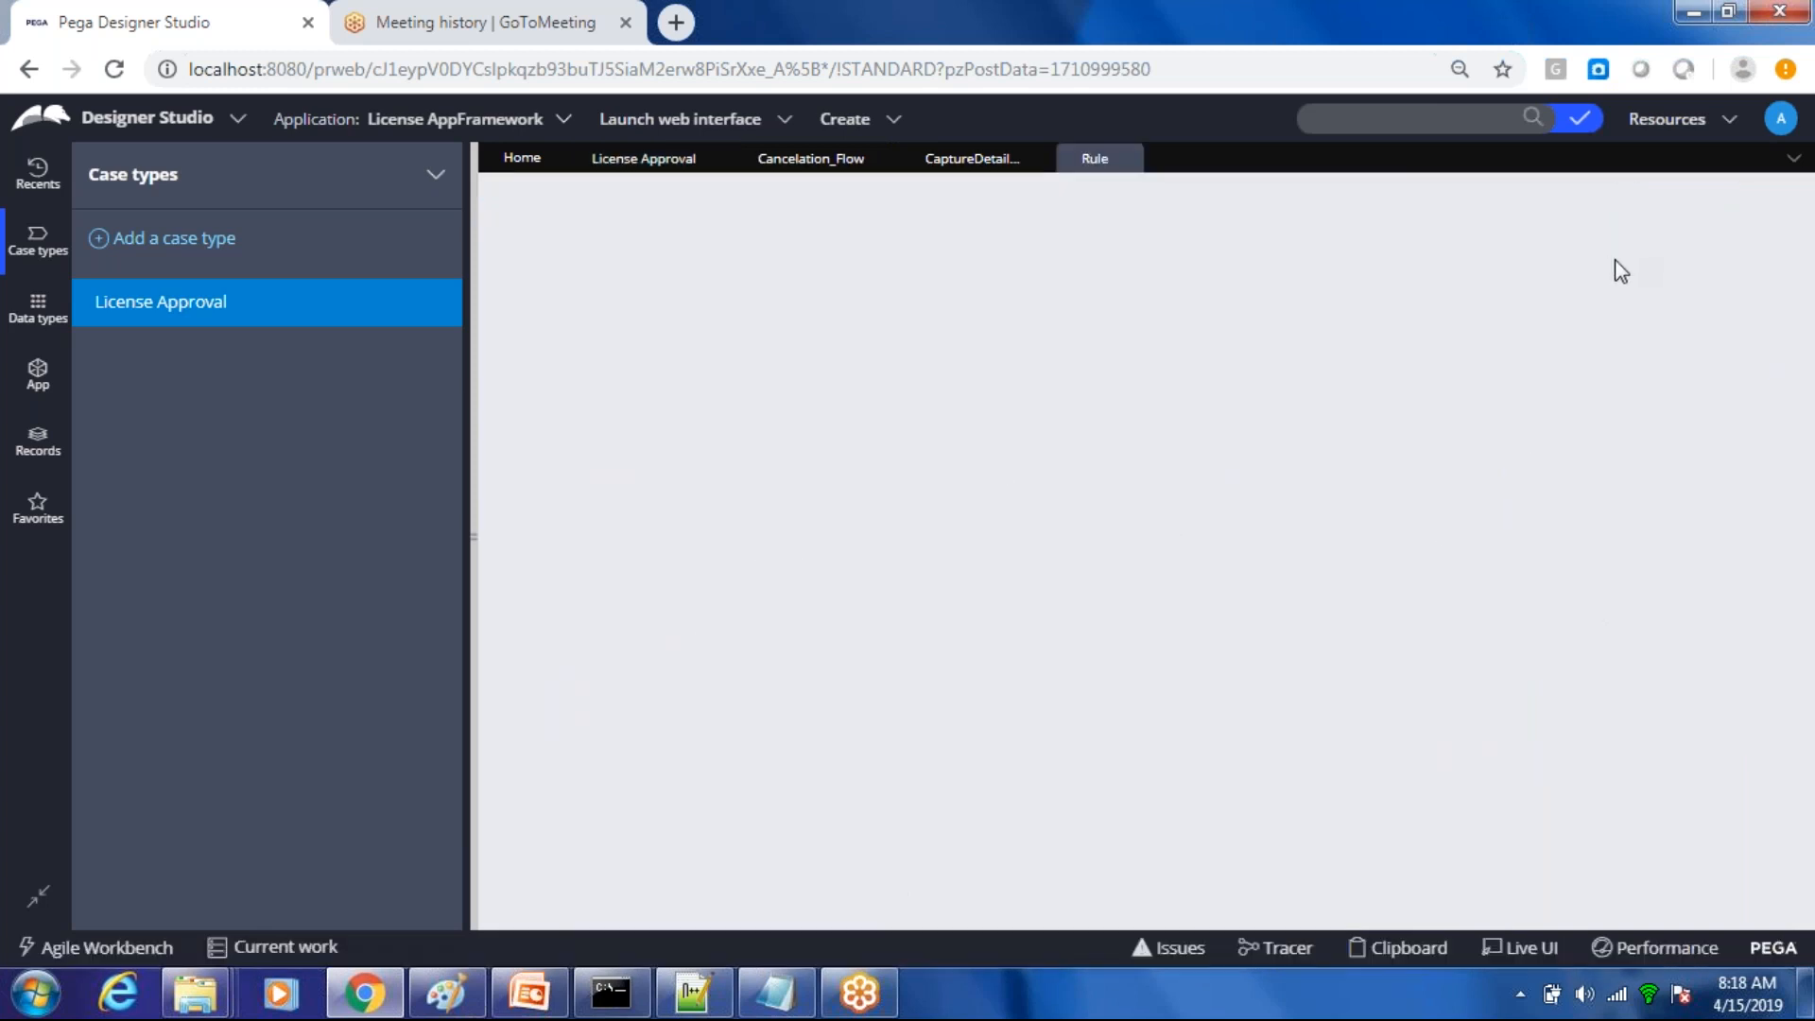
Step: Compare the primary and alternate stages in the pyDefault case type rule with the stages in the License Approval case life cycle
{"action": "left_click", "coordinate": [634, 163]}
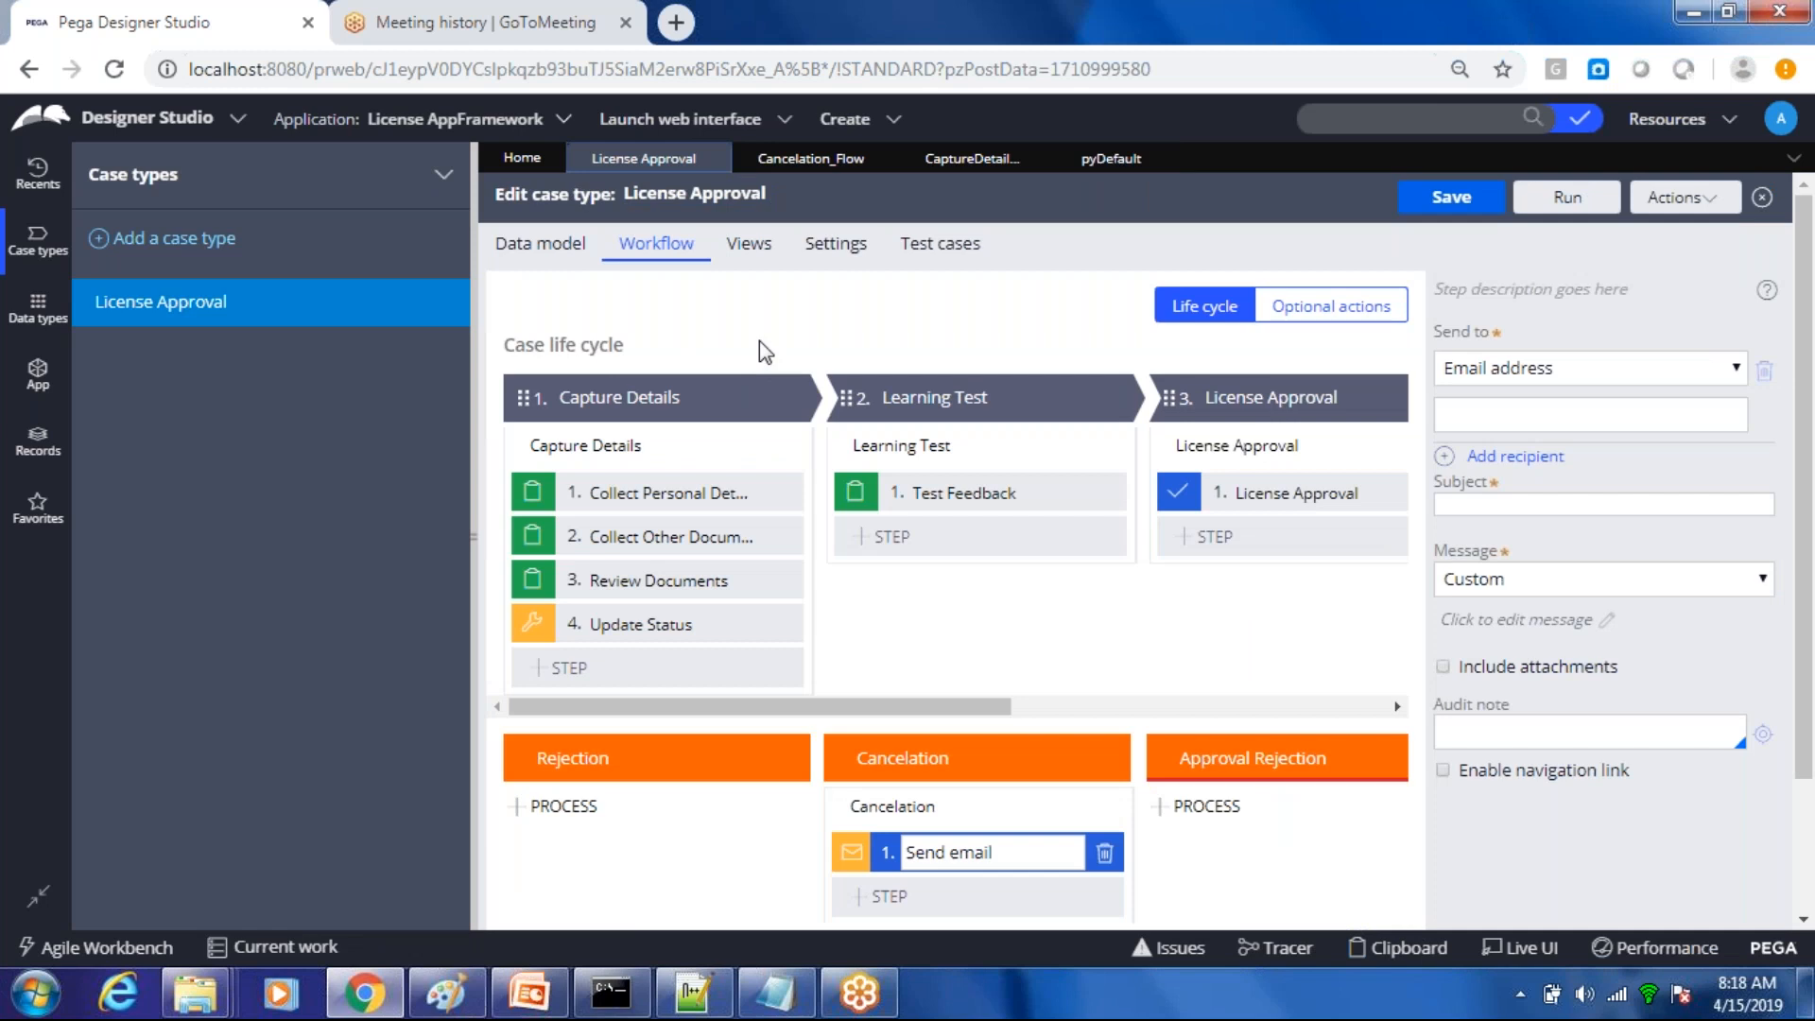
{"action": "left_click", "coordinate": [469, 444]}
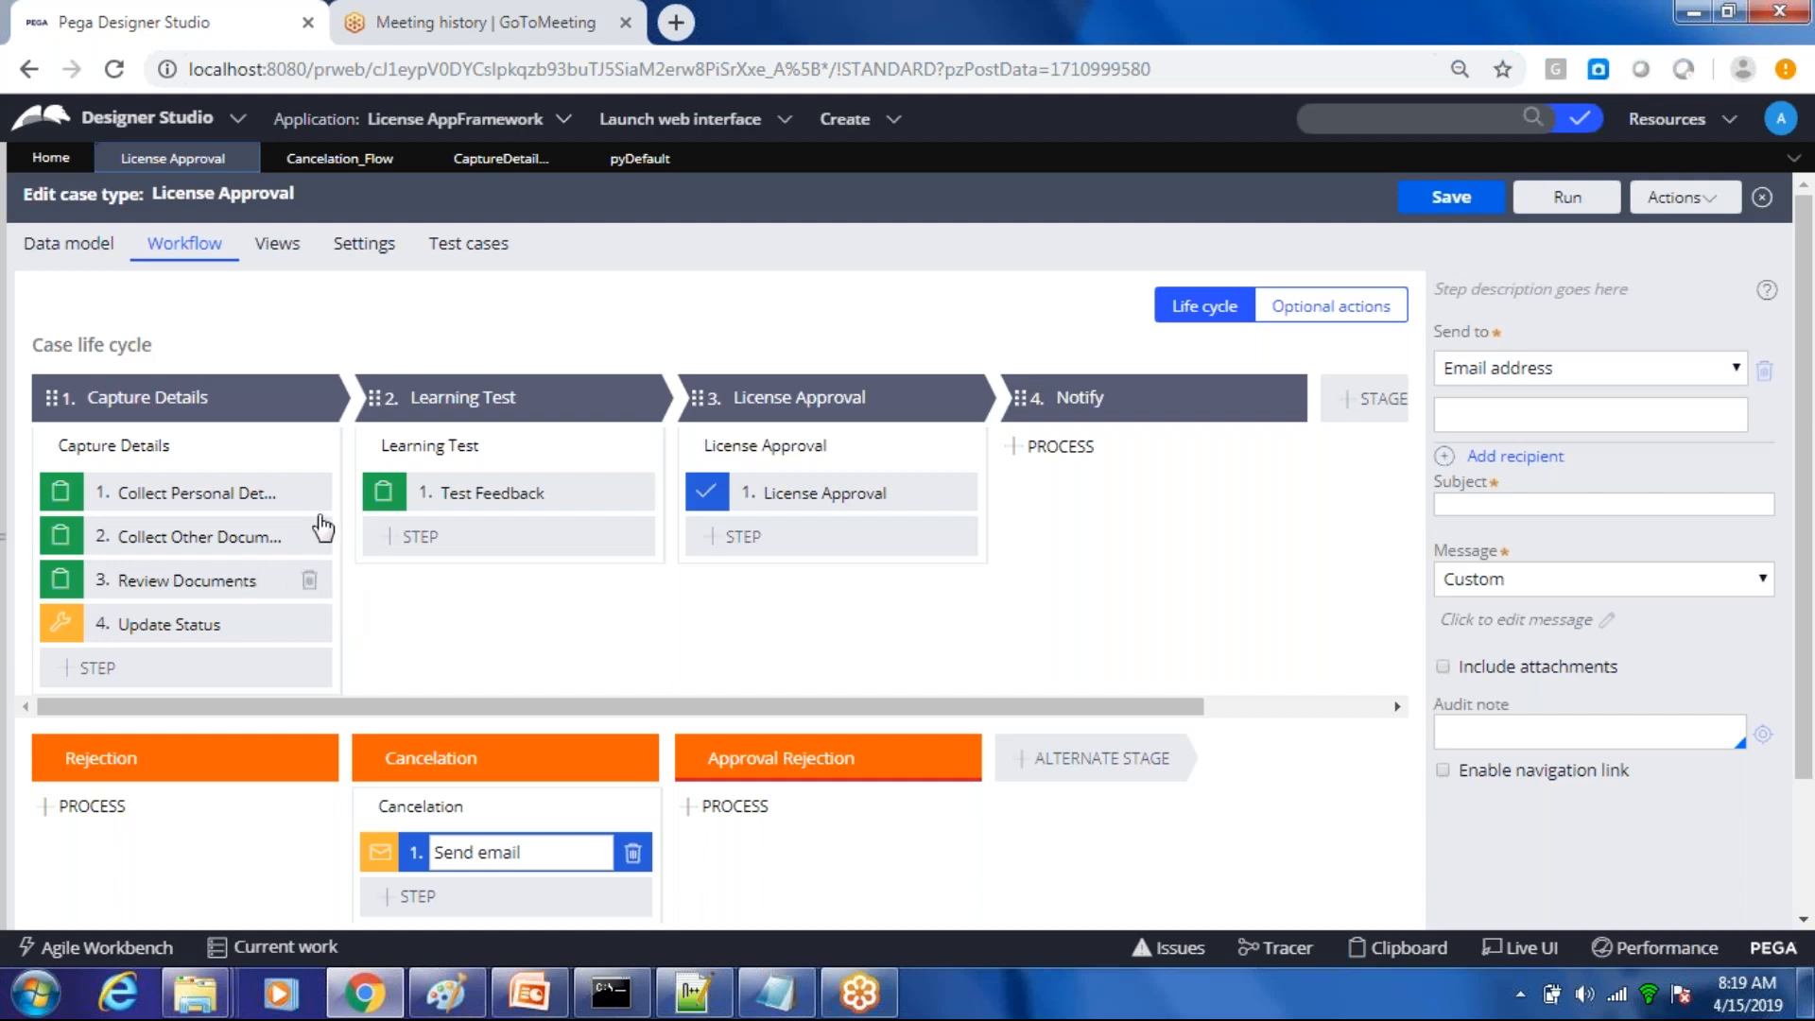
{"action": "left_click", "coordinate": [642, 161]}
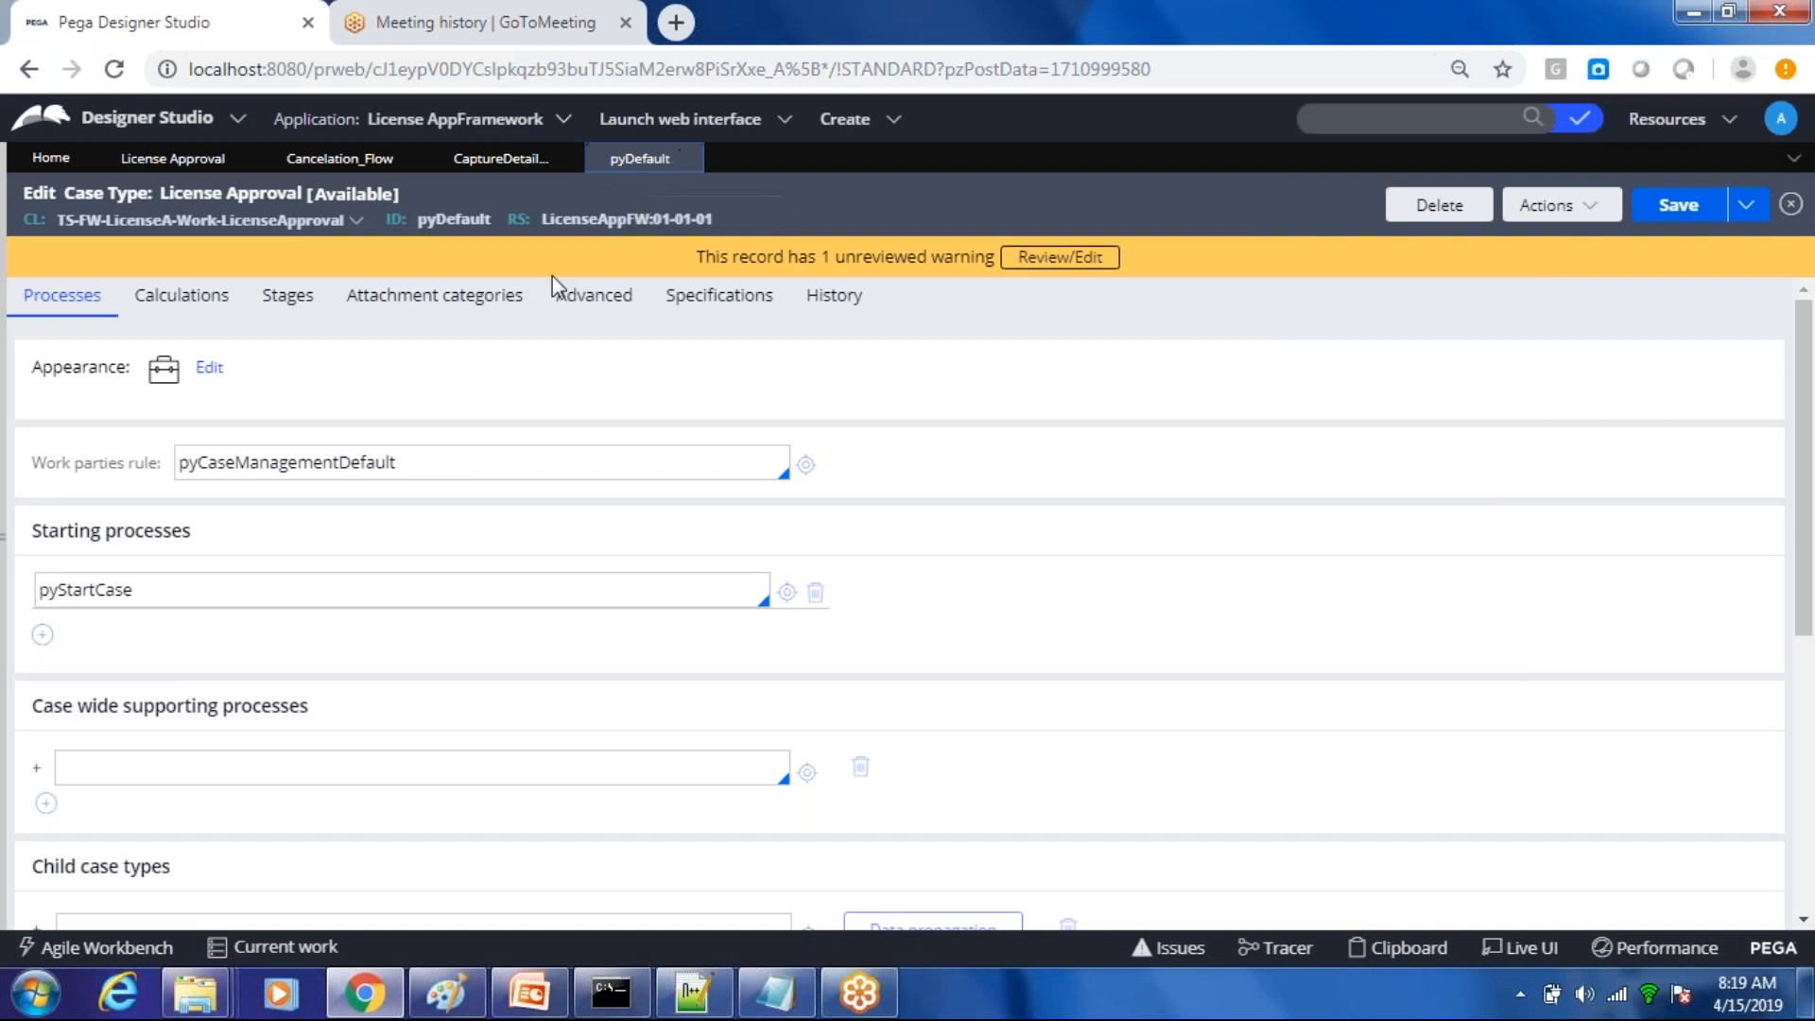
{"action": "left_click", "coordinate": [282, 308]}
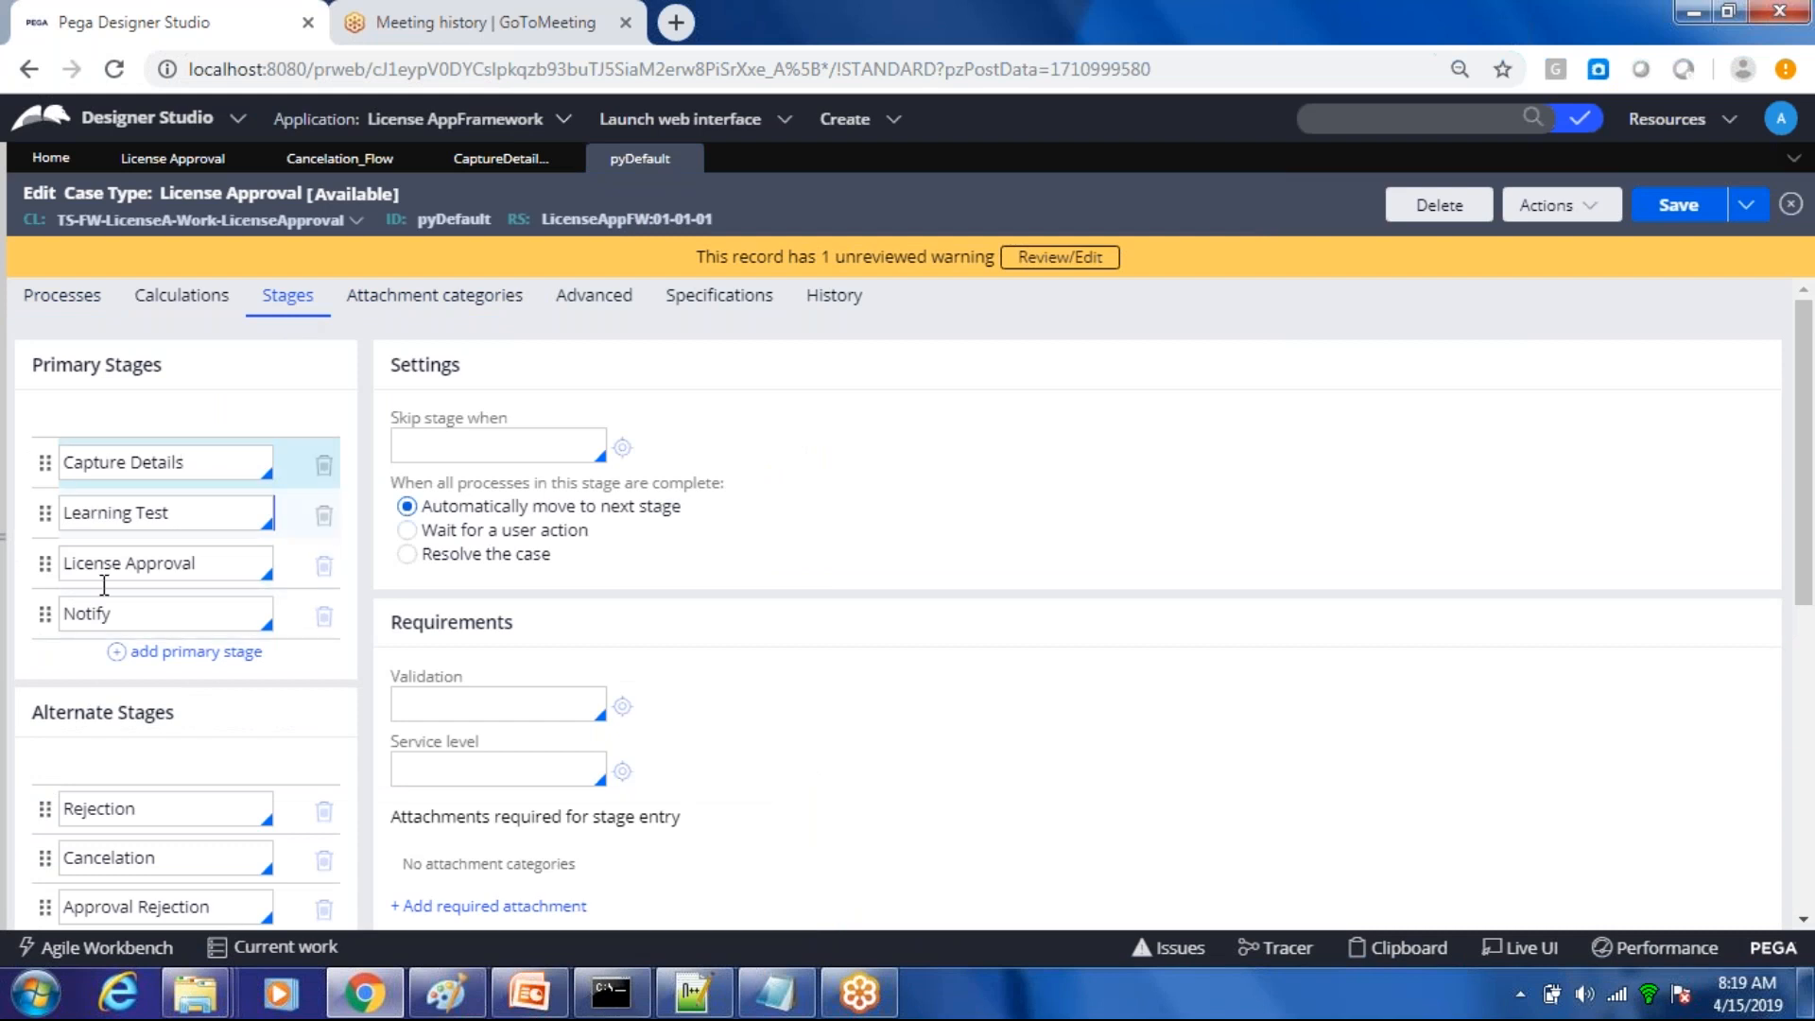
{"action": "left_click", "coordinate": [175, 158]}
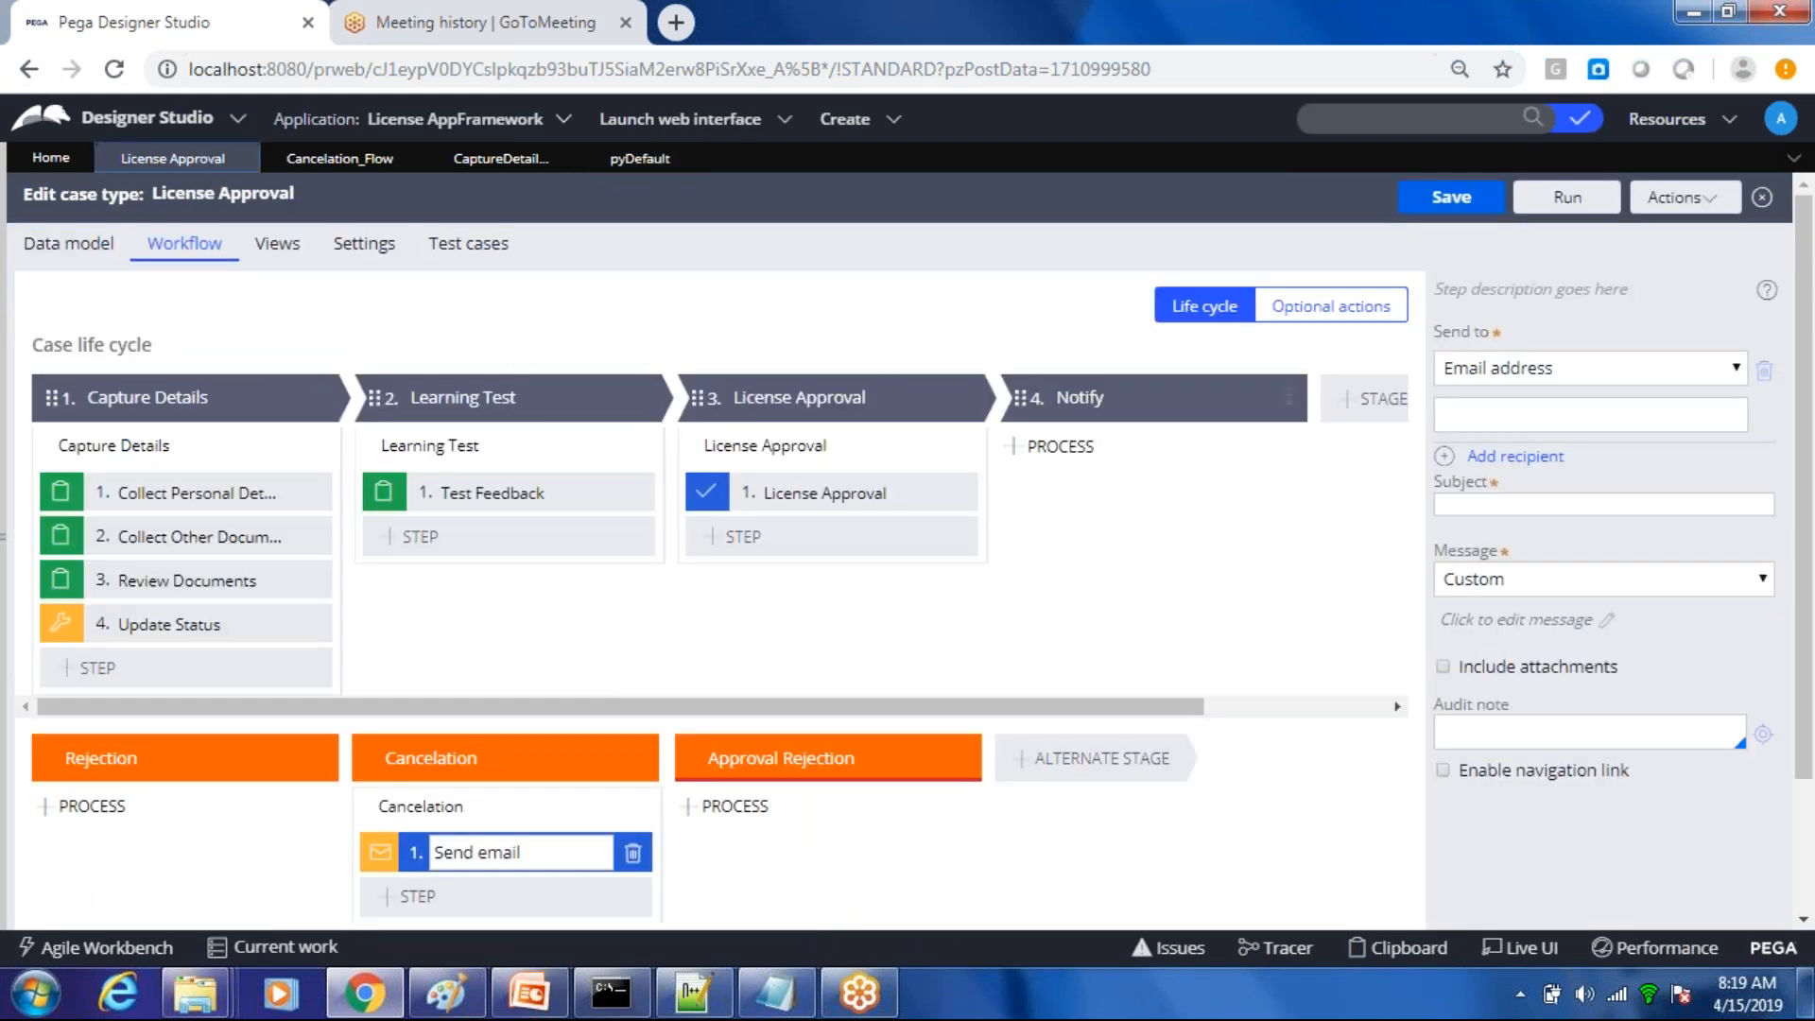
{"action": "left_click", "coordinate": [640, 158]}
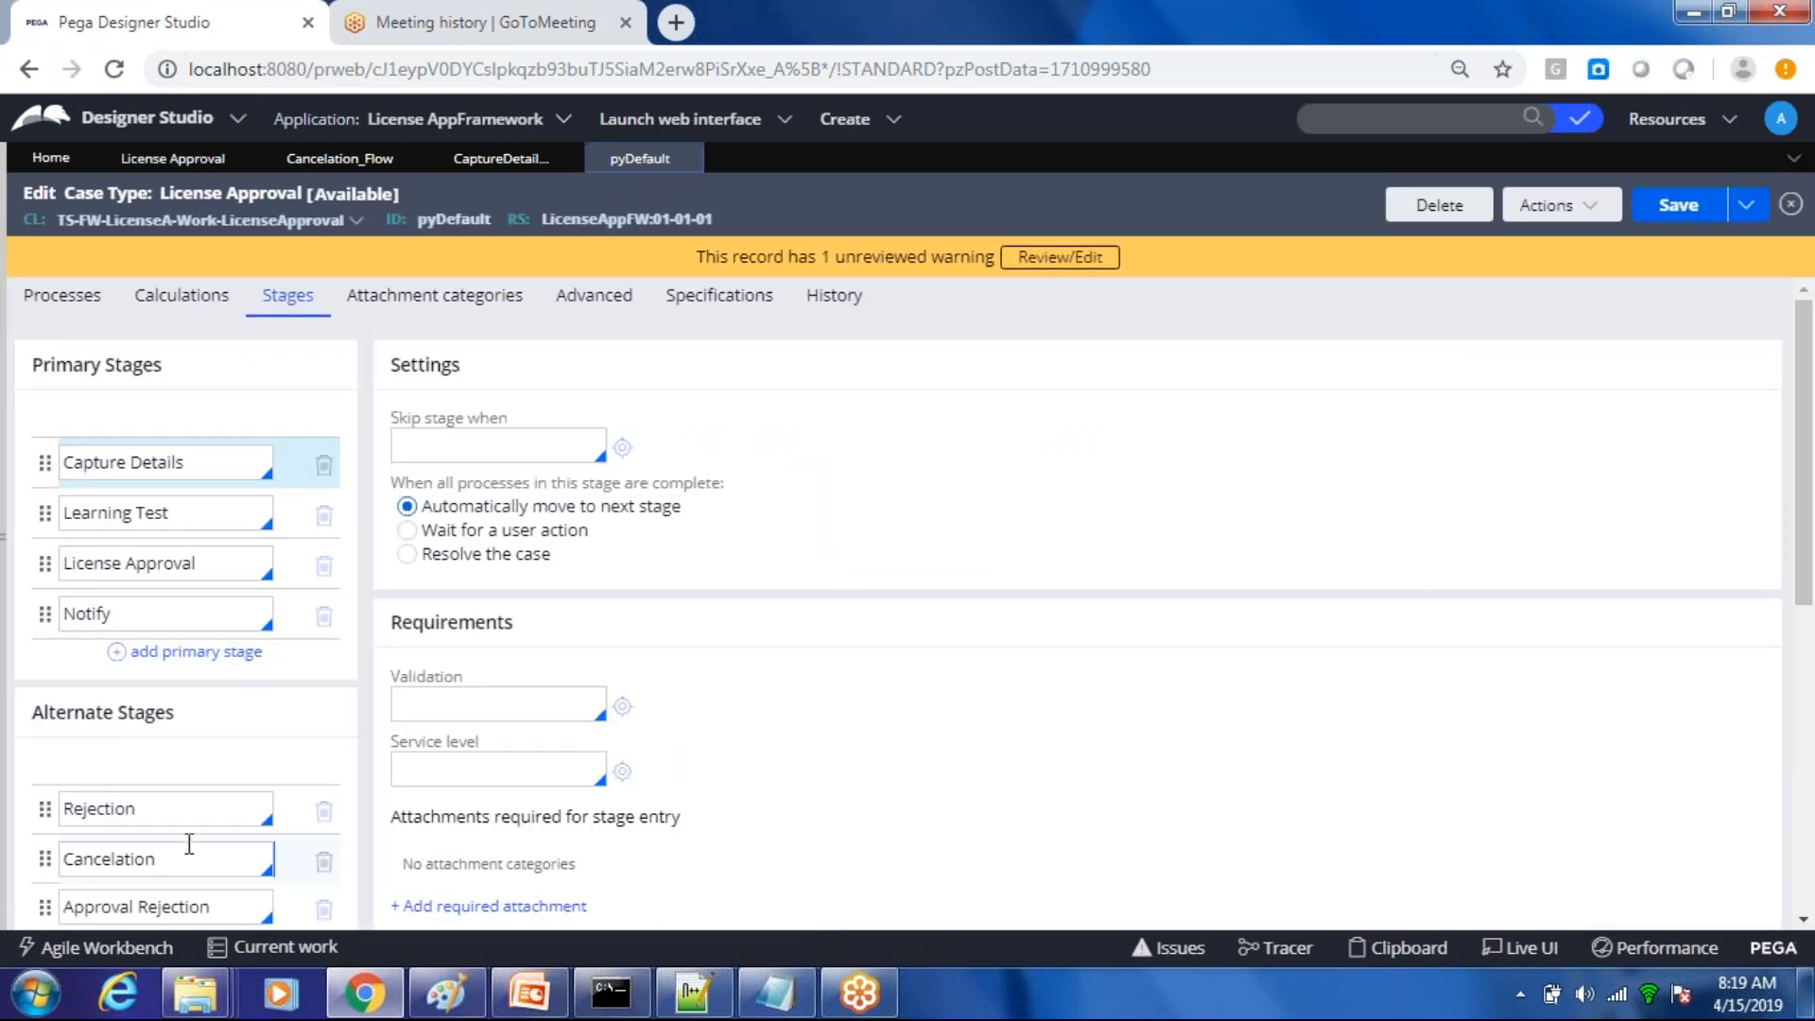
Step: Inspect the automatically launched processes defined for the Capture Details stage in the pyDefault case type rule
{"action": "left_click", "coordinate": [214, 461]}
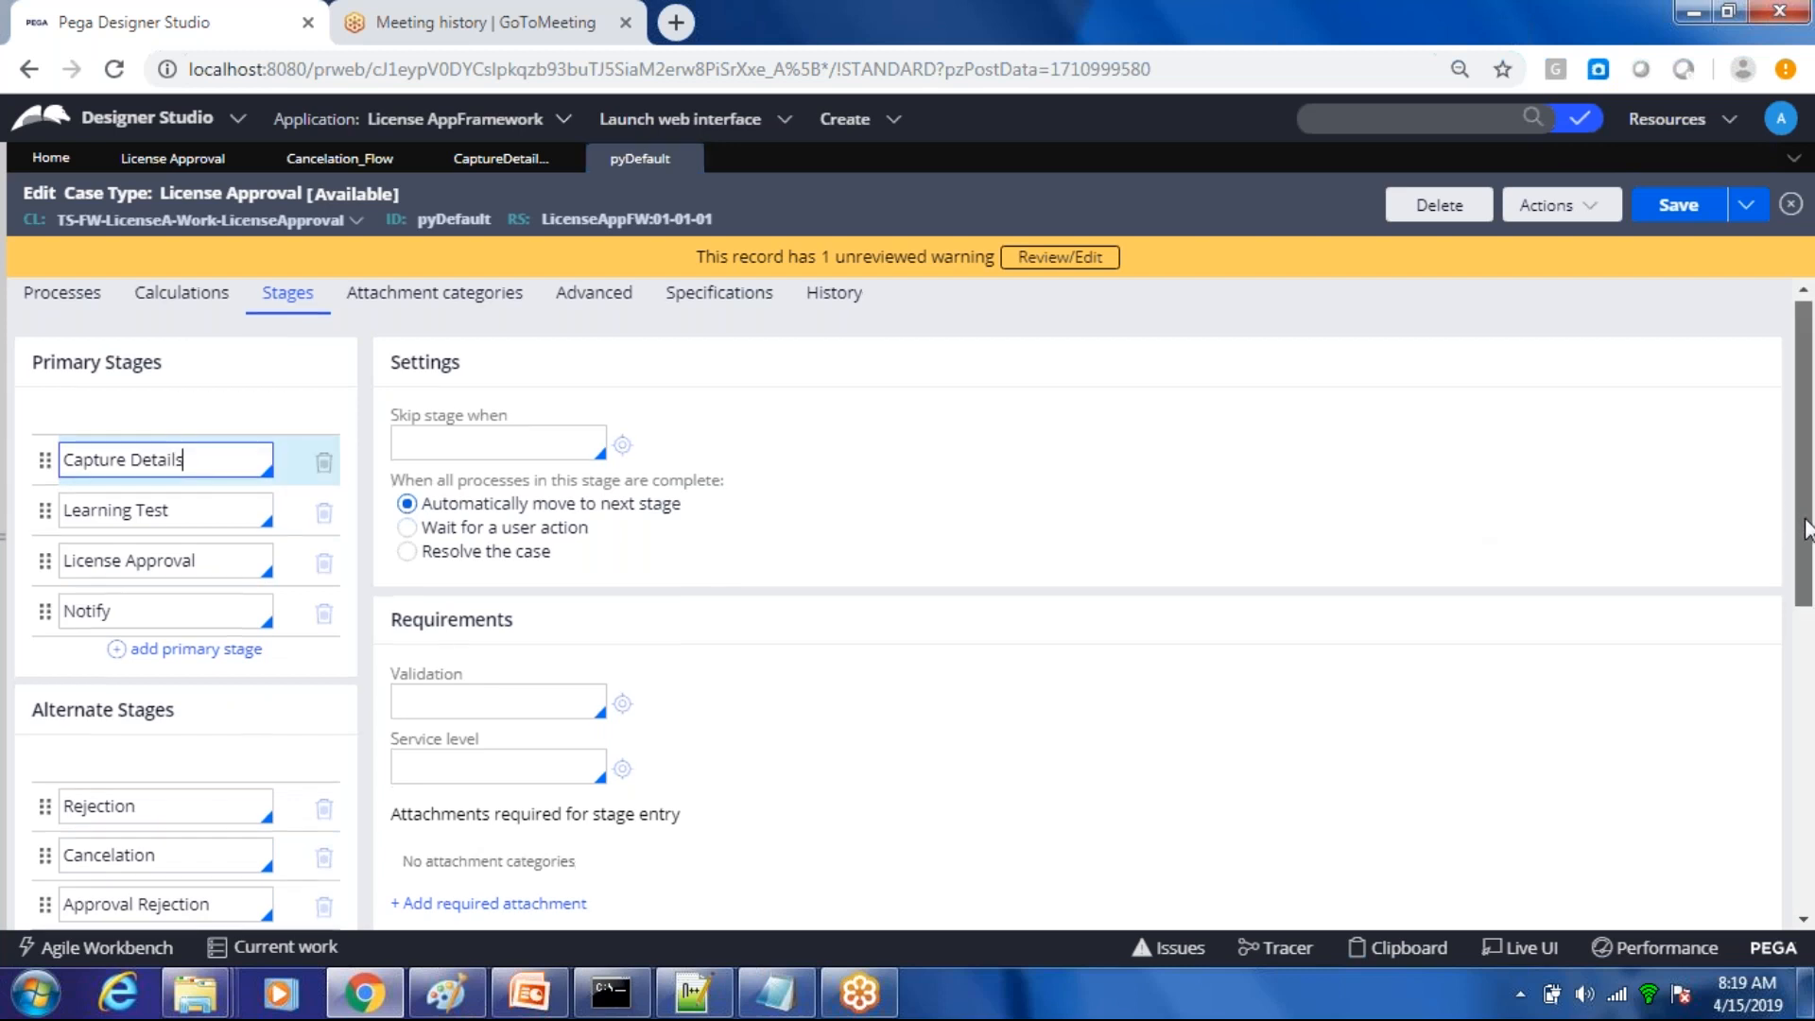
{"action": "scroll", "coordinate": [634, 435], "scroll_direction": "down", "scroll_amount": 5}
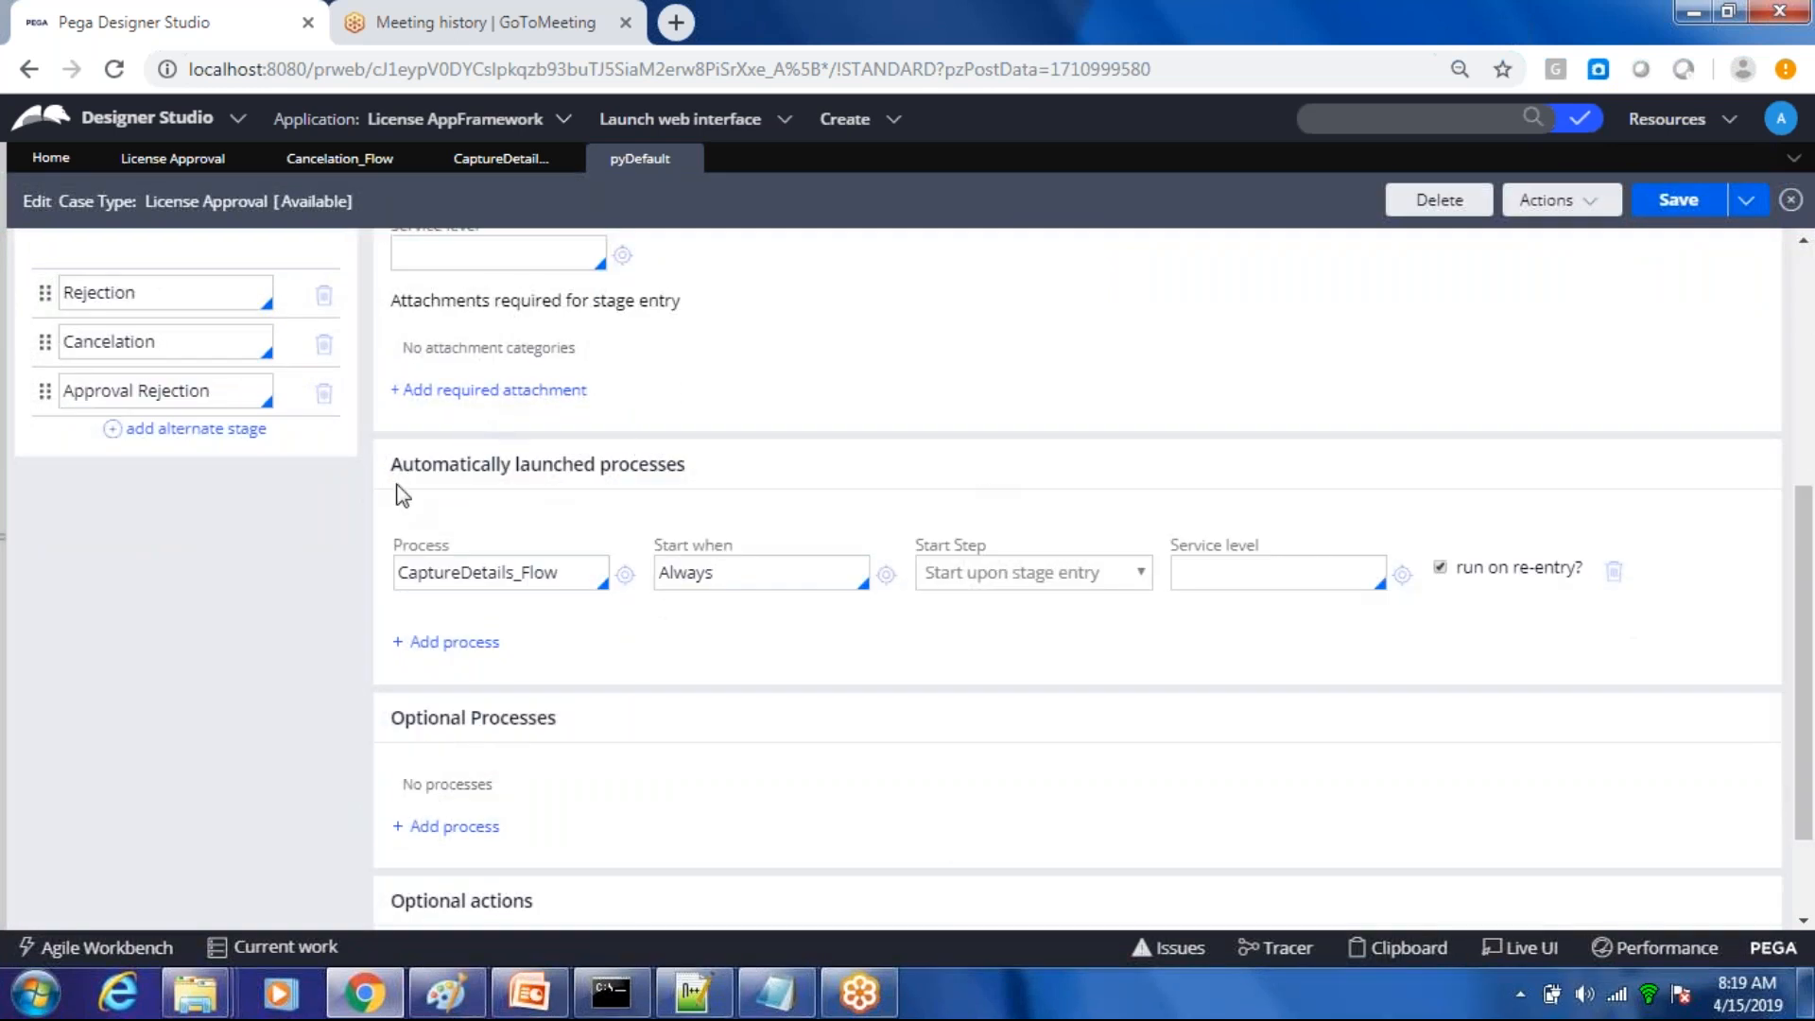
{"action": "left_click_drag", "start_coordinate": [396, 470], "coordinate": [708, 475]}
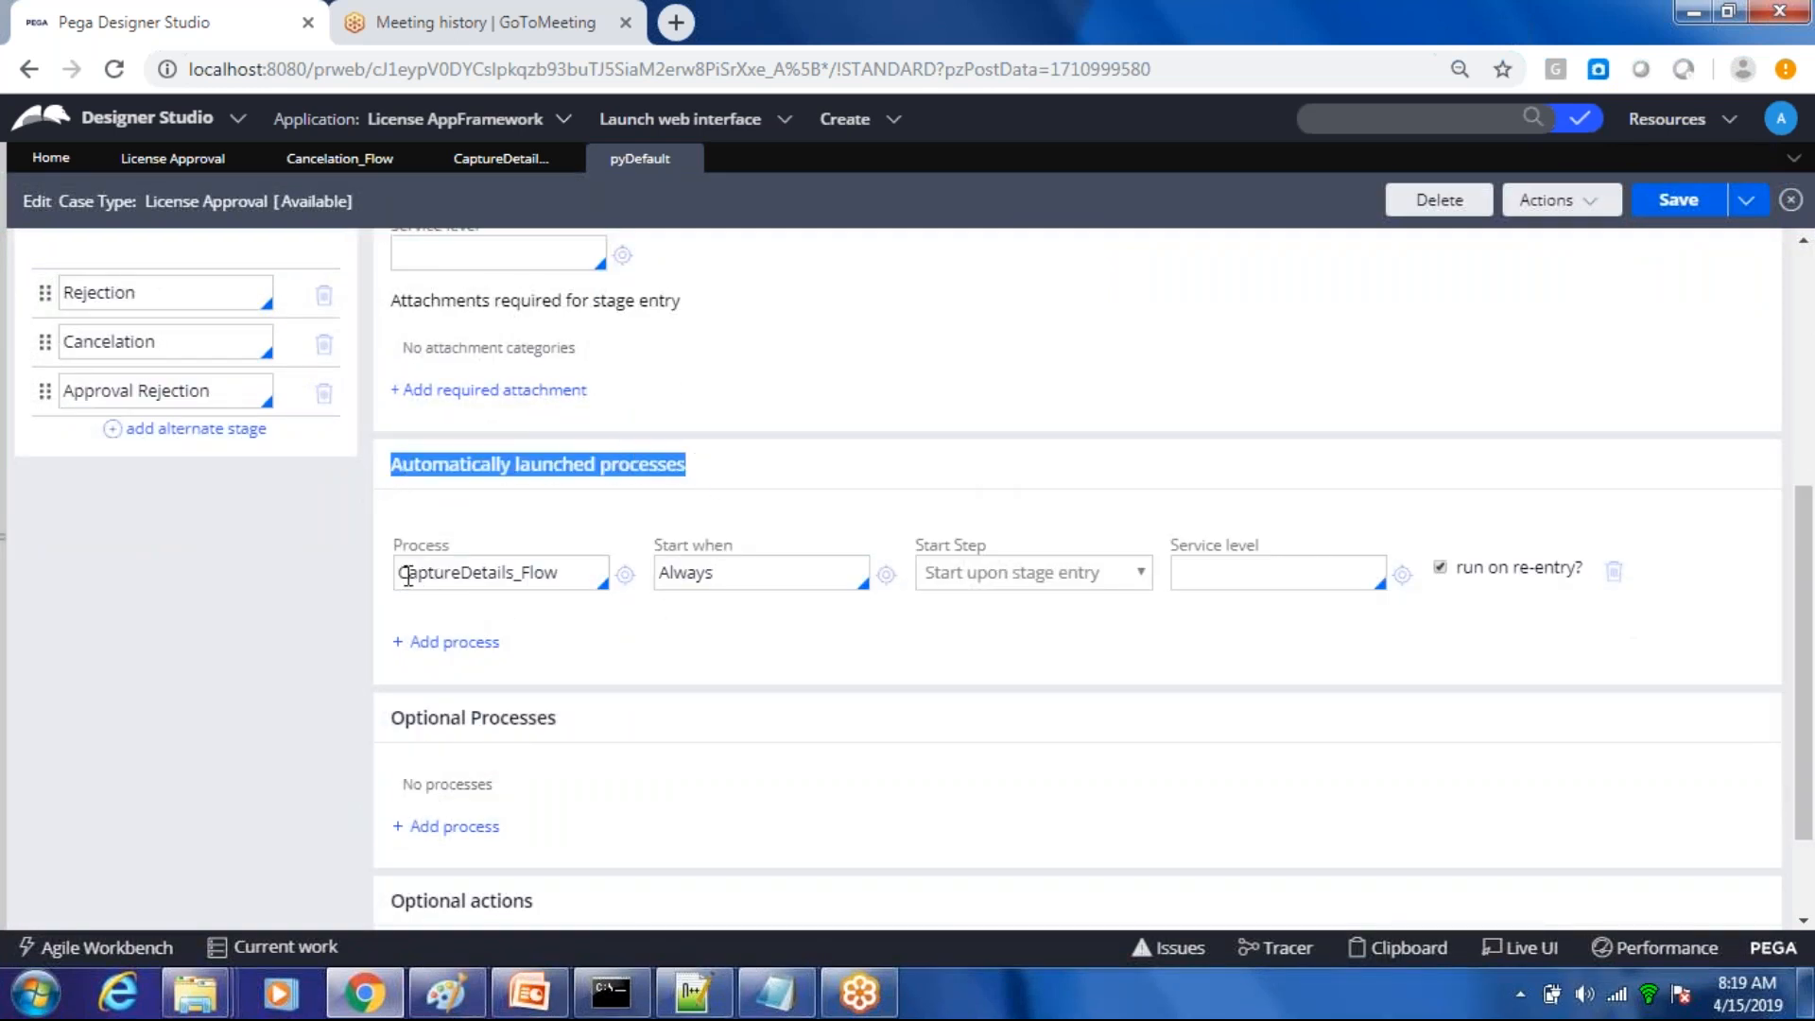
{"action": "left_click_drag", "start_coordinate": [405, 572], "coordinate": [601, 557]}
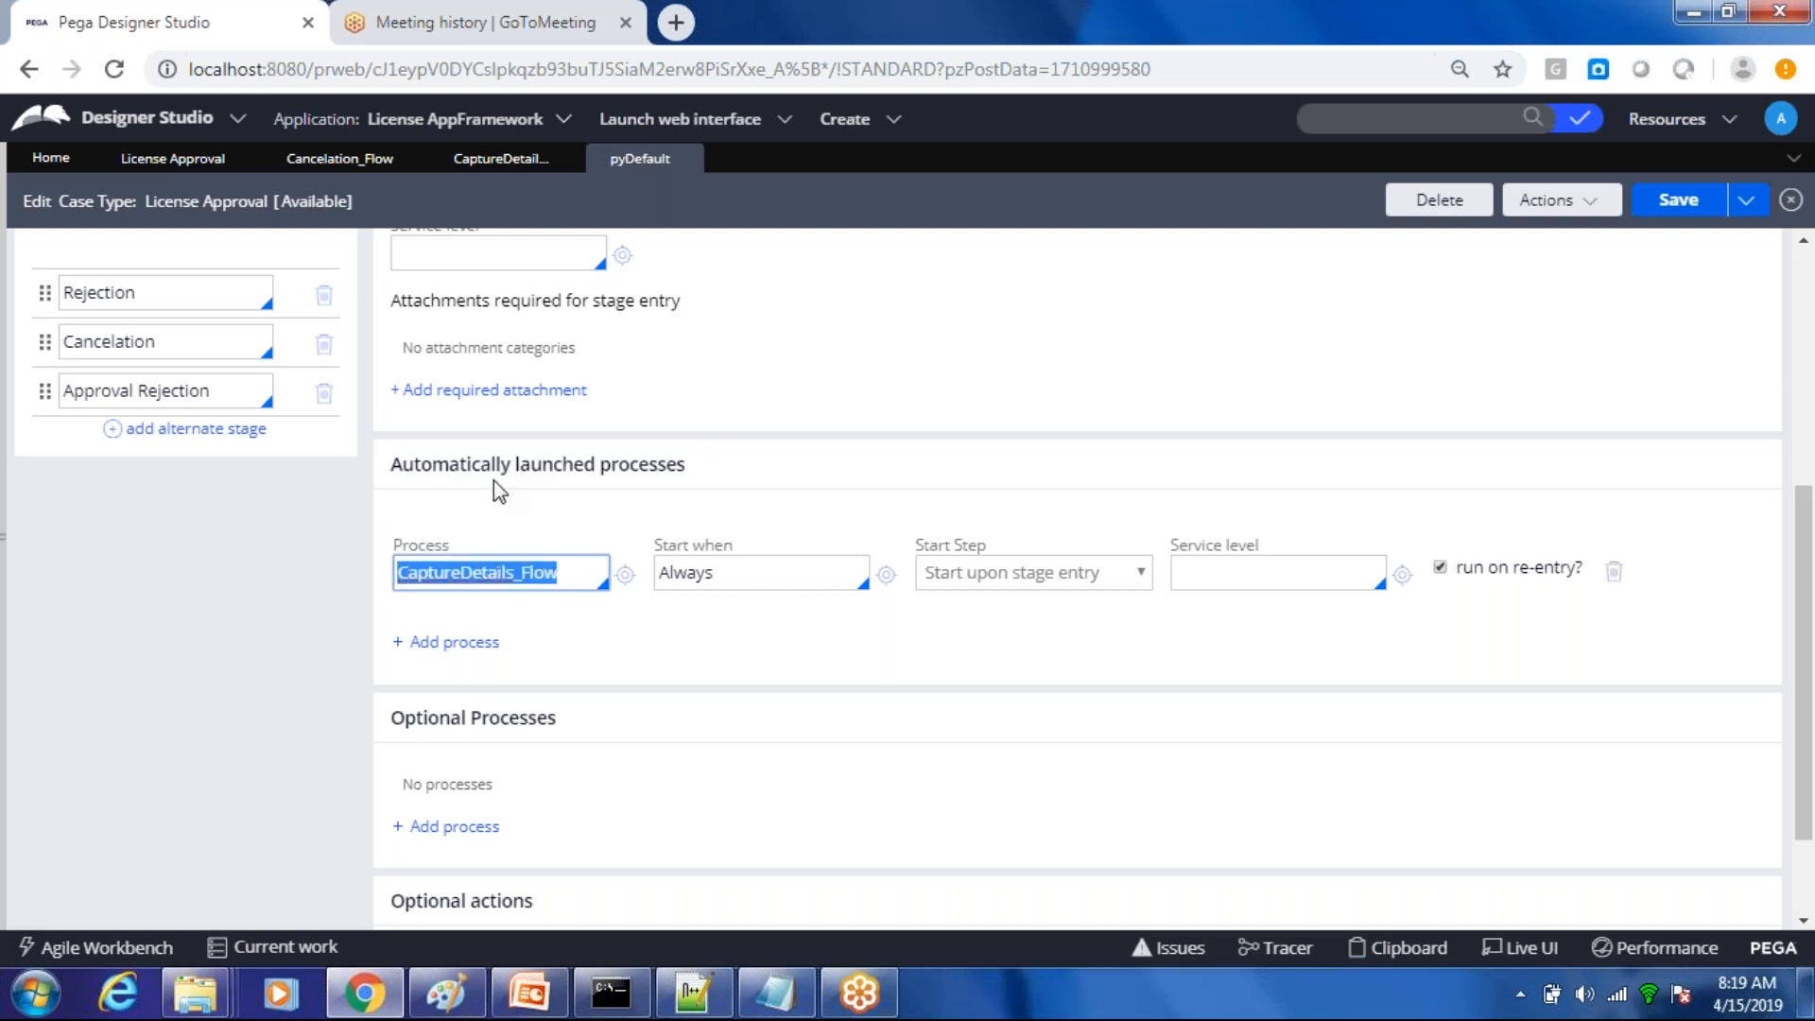
Step: Compare the process named in the Capture Details stage settings with the ID of the CaptureDetails_Flow rule, opening the flow from the stage's process entry
{"action": "left_click", "coordinate": [205, 162]}
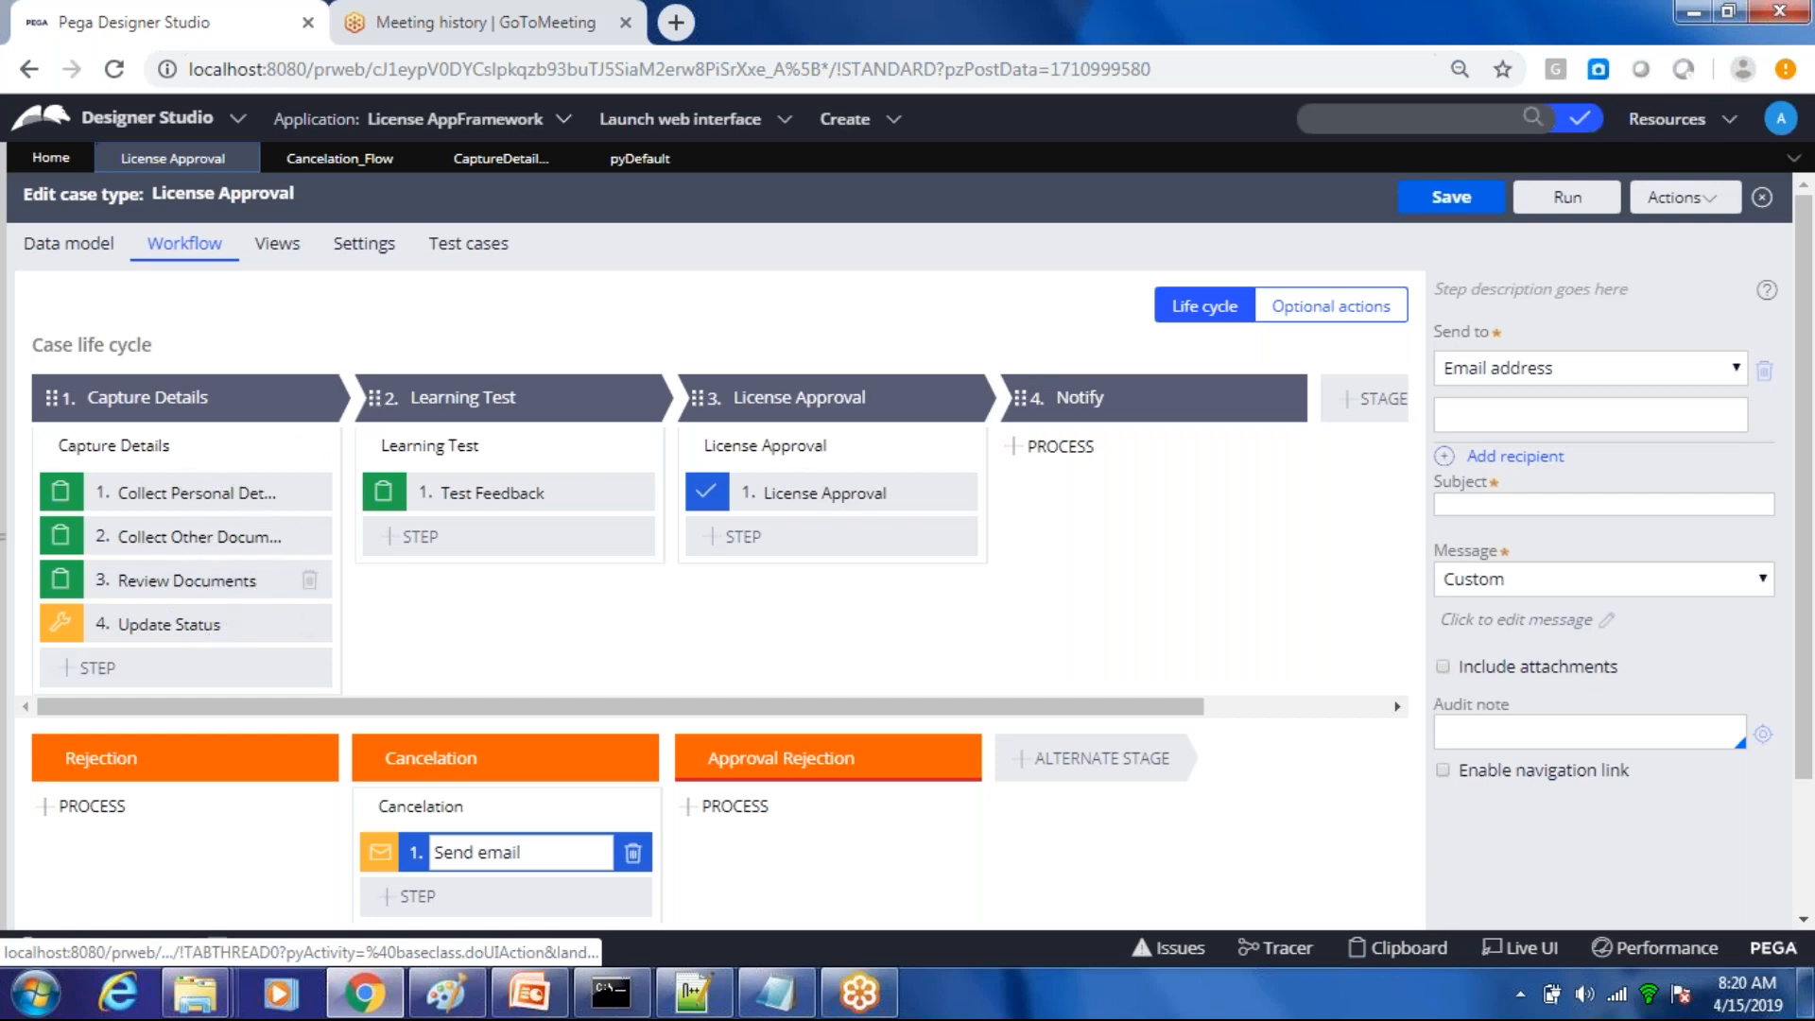
{"action": "left_click", "coordinate": [503, 158]}
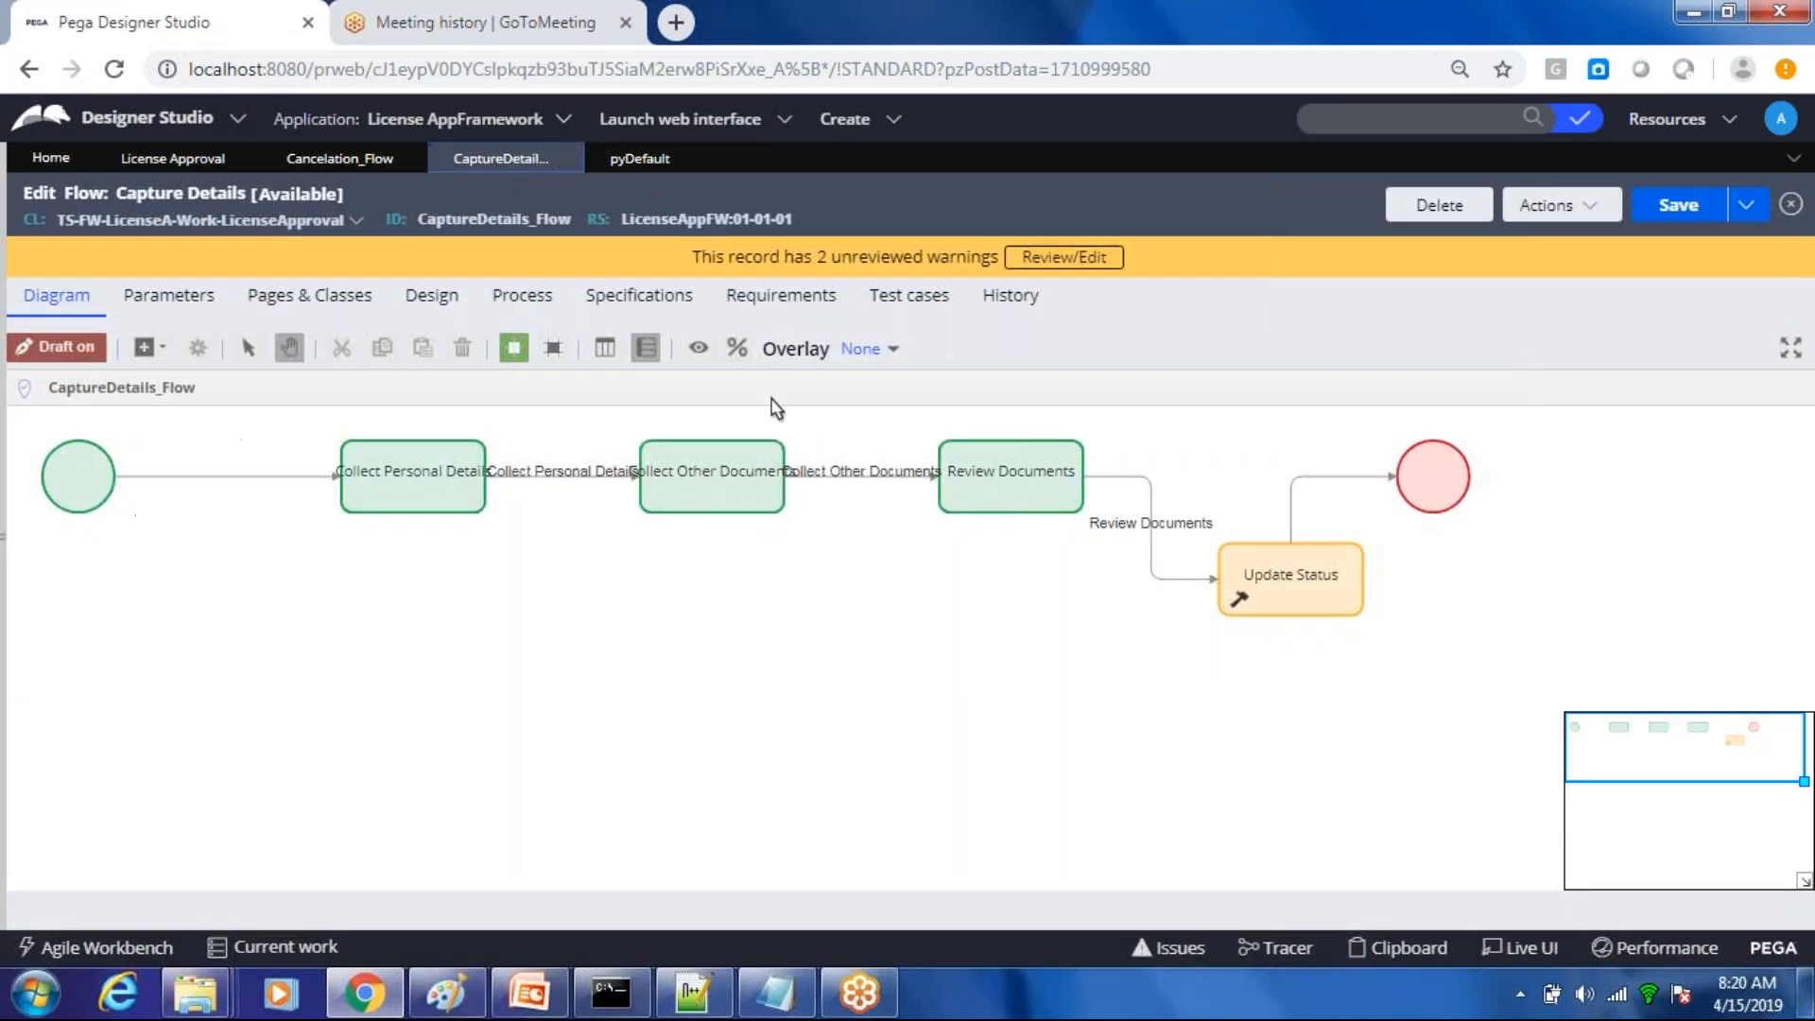
{"action": "double_click", "coordinate": [437, 220]}
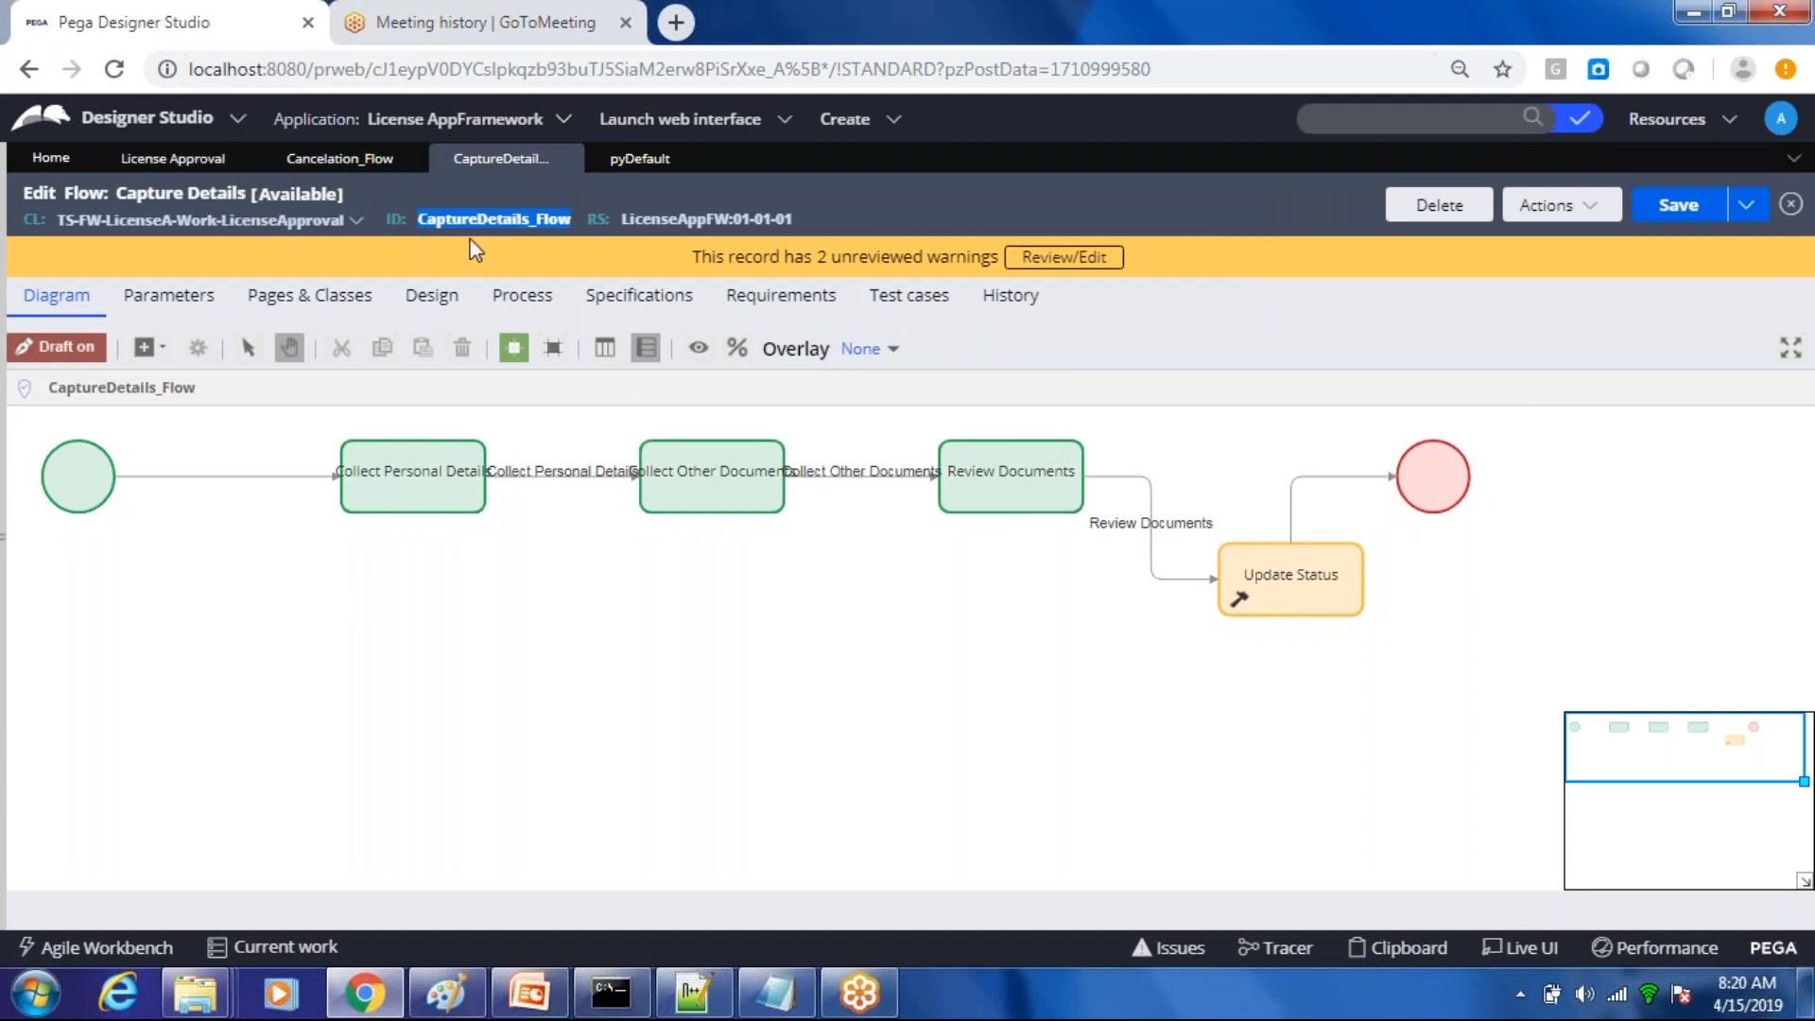
{"action": "left_click", "coordinate": [624, 170]}
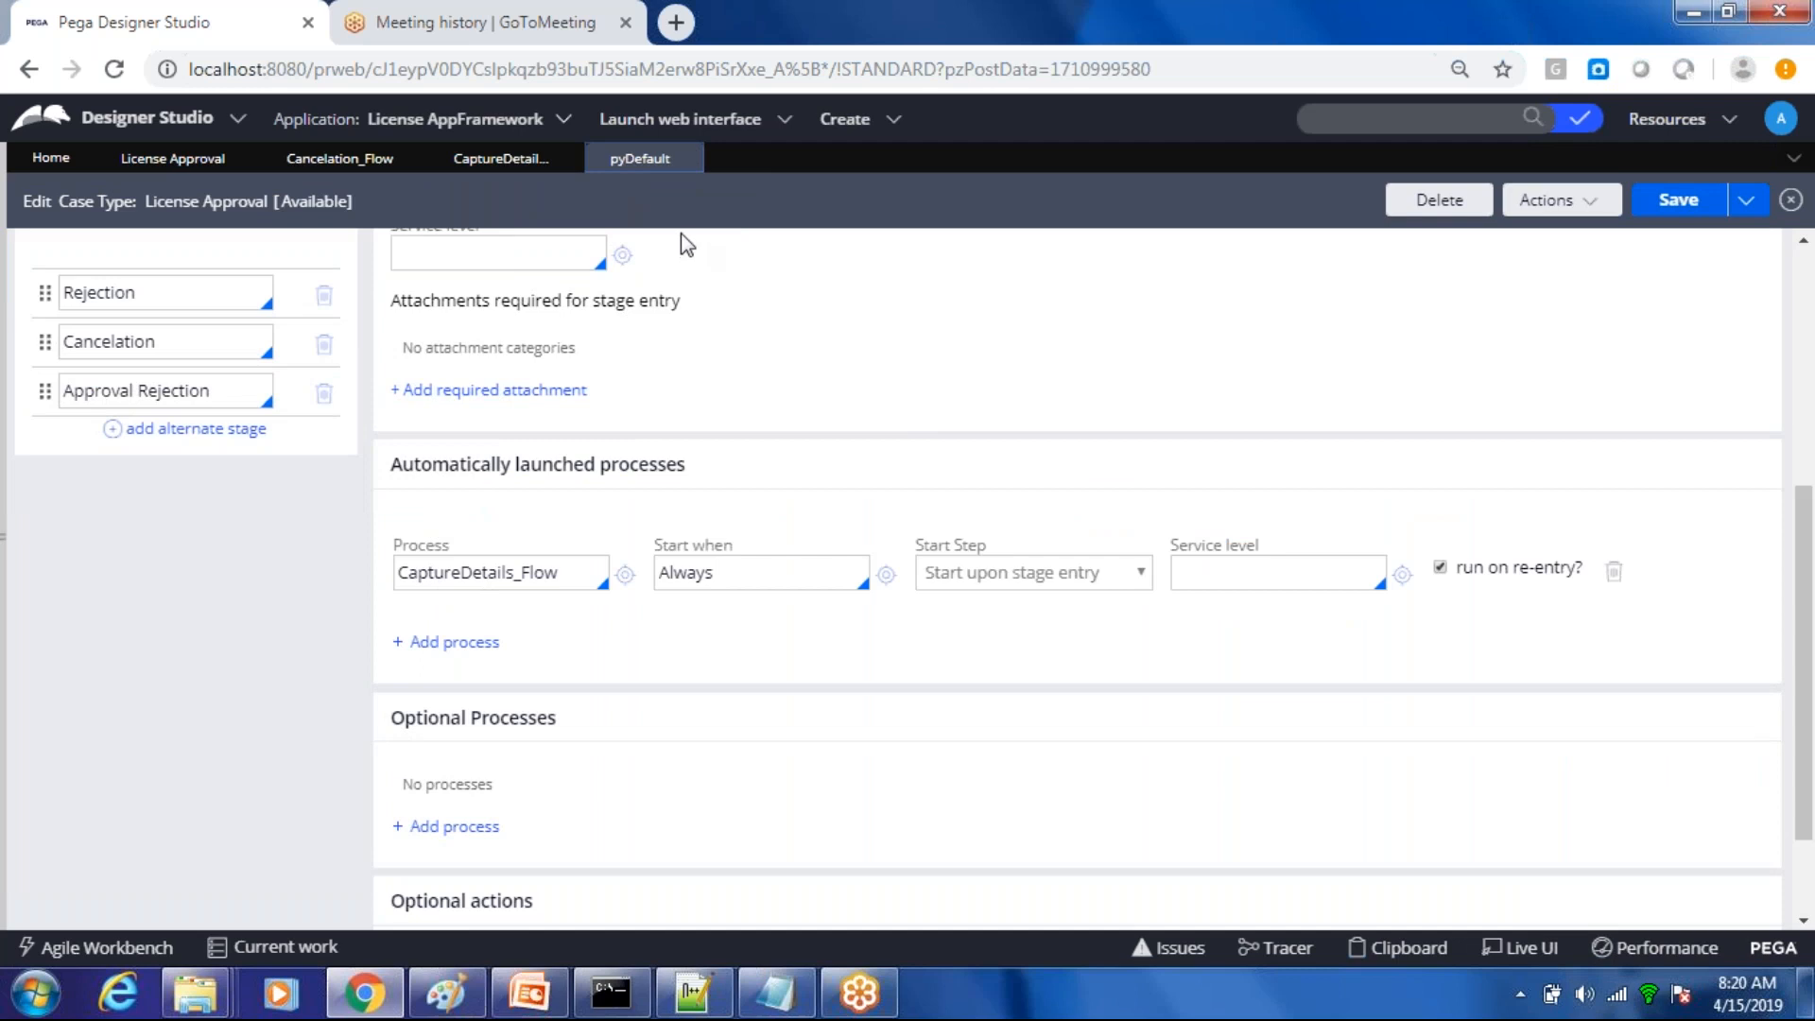
{"action": "left_click", "coordinate": [627, 575]}
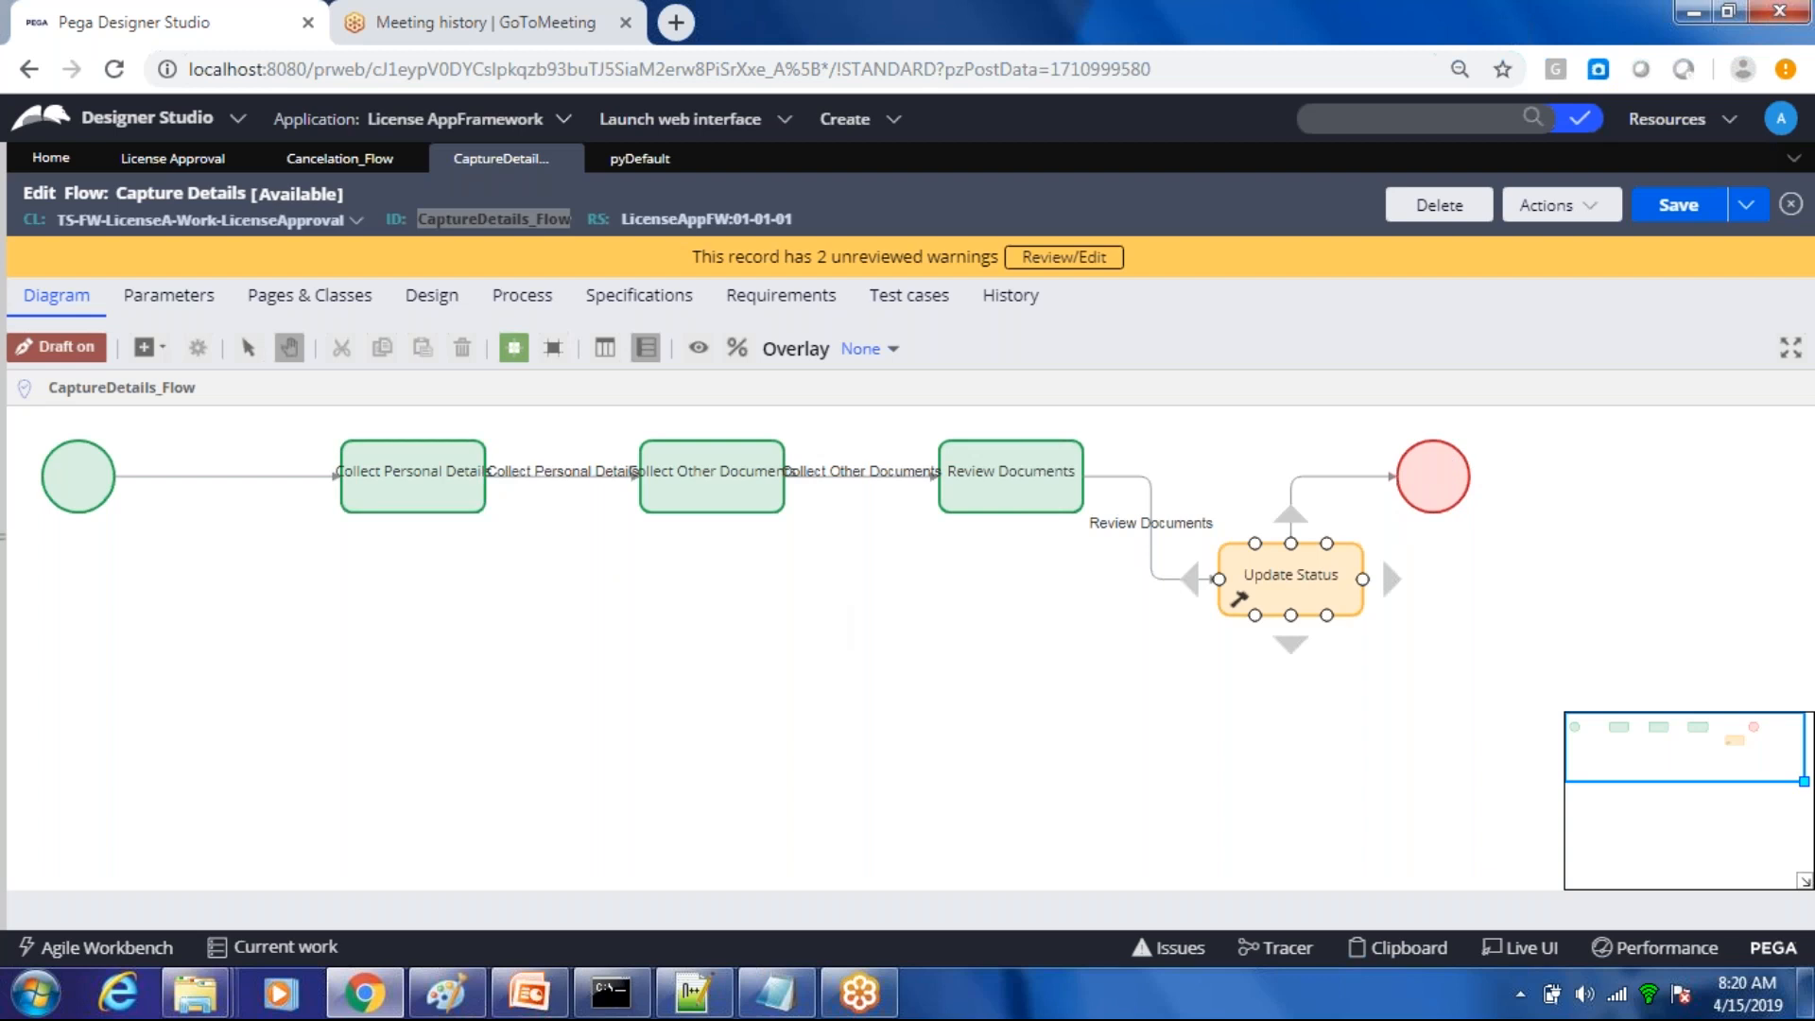
{"action": "left_click", "coordinate": [655, 172]}
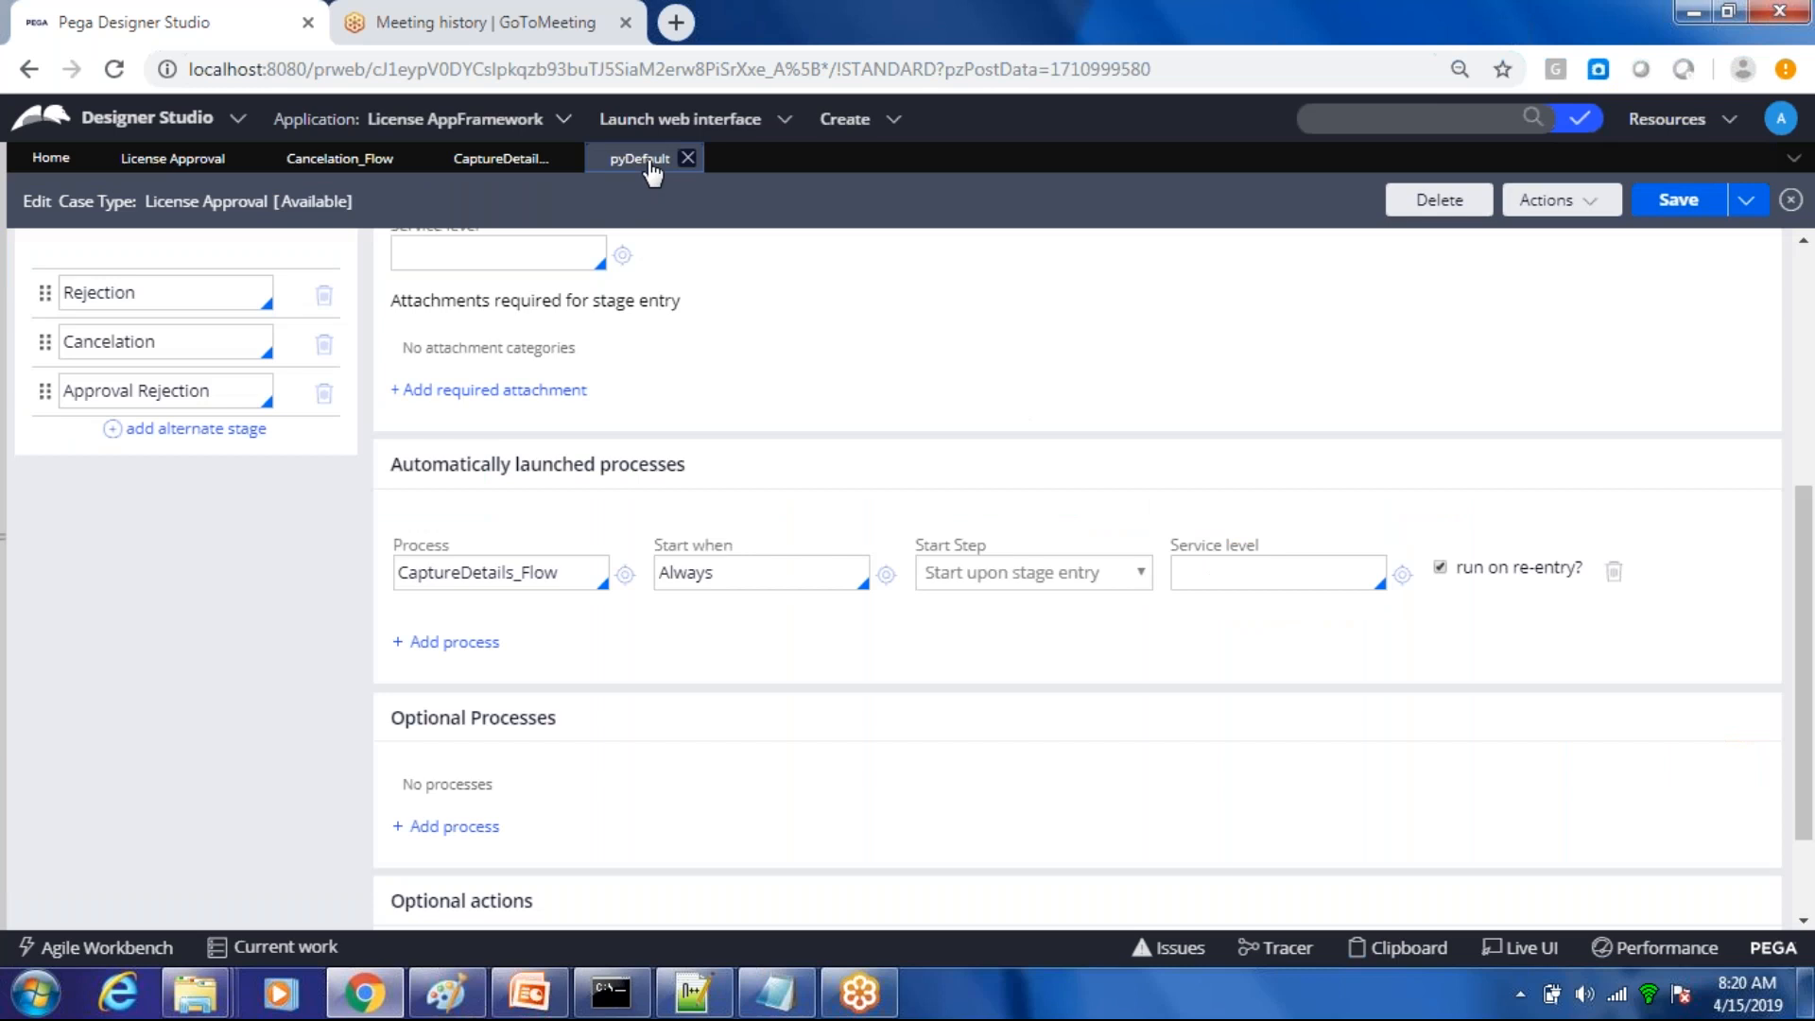
{"action": "left_click", "coordinate": [479, 167]}
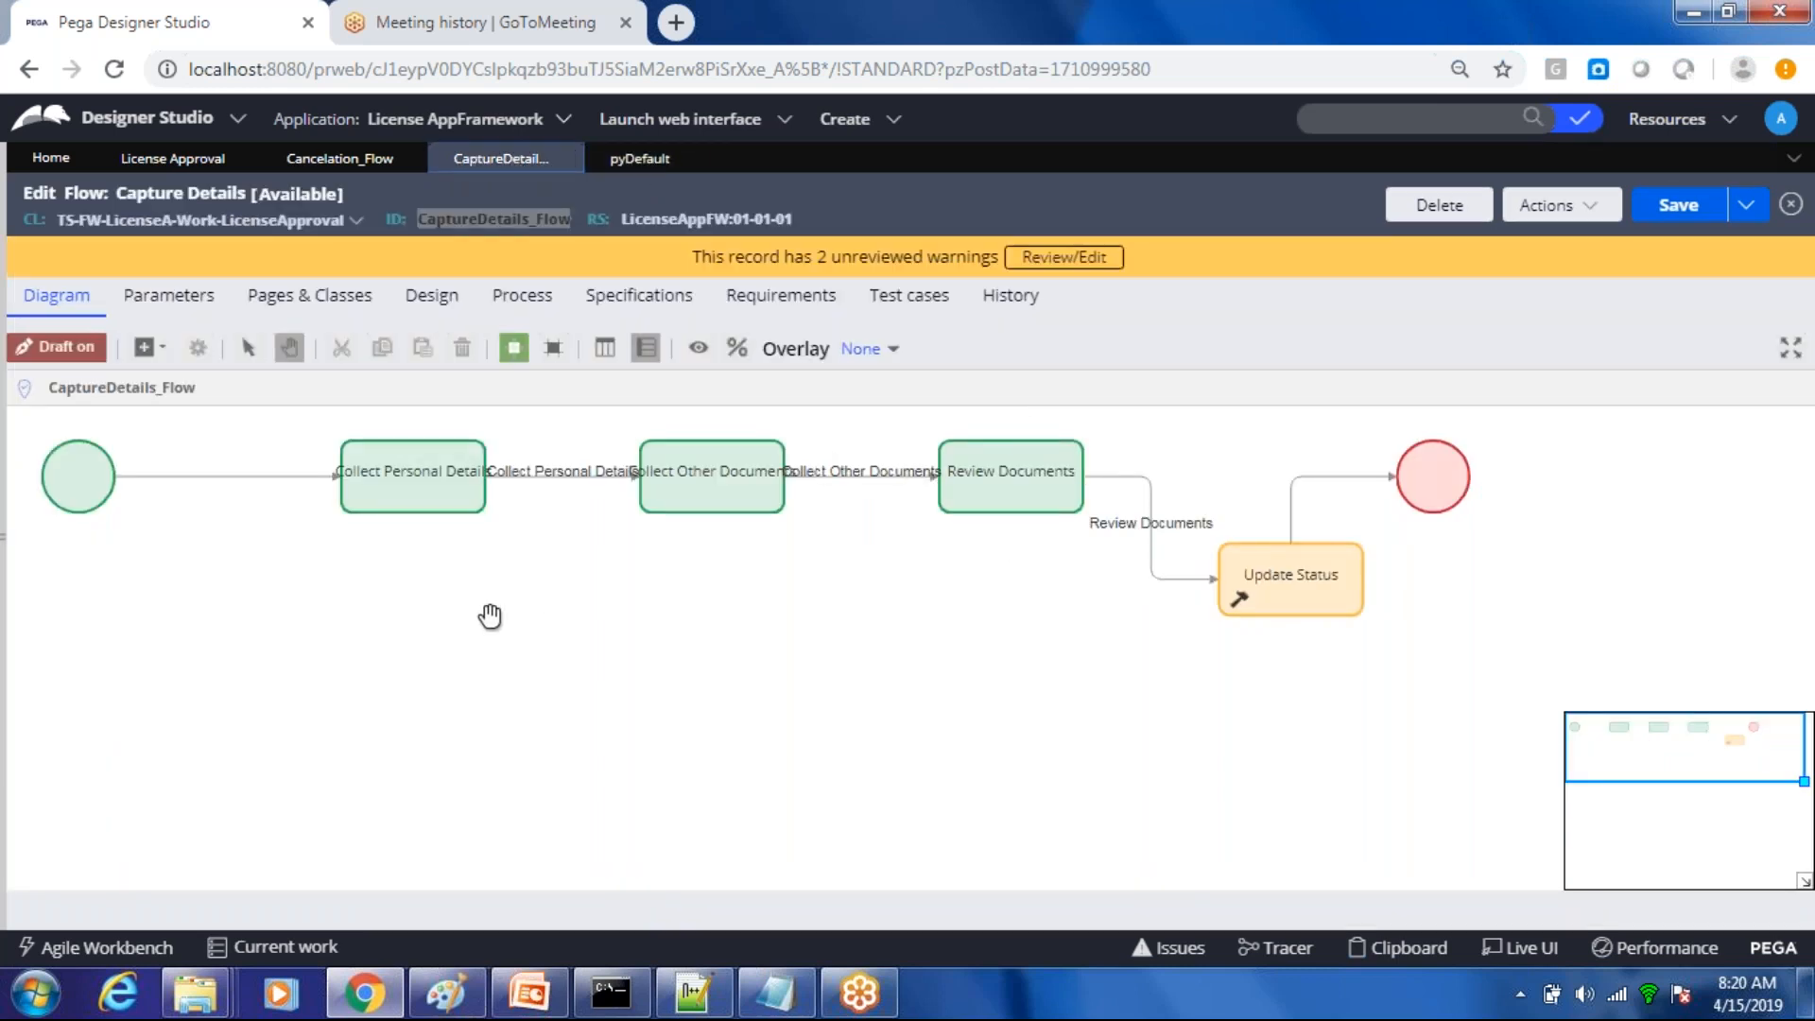
Step: Add a Decision shape to the CaptureDetails_Flow diagram, placed below and between Collect Personal Details and Collect Other Documents
{"action": "right_click", "coordinate": [435, 615]}
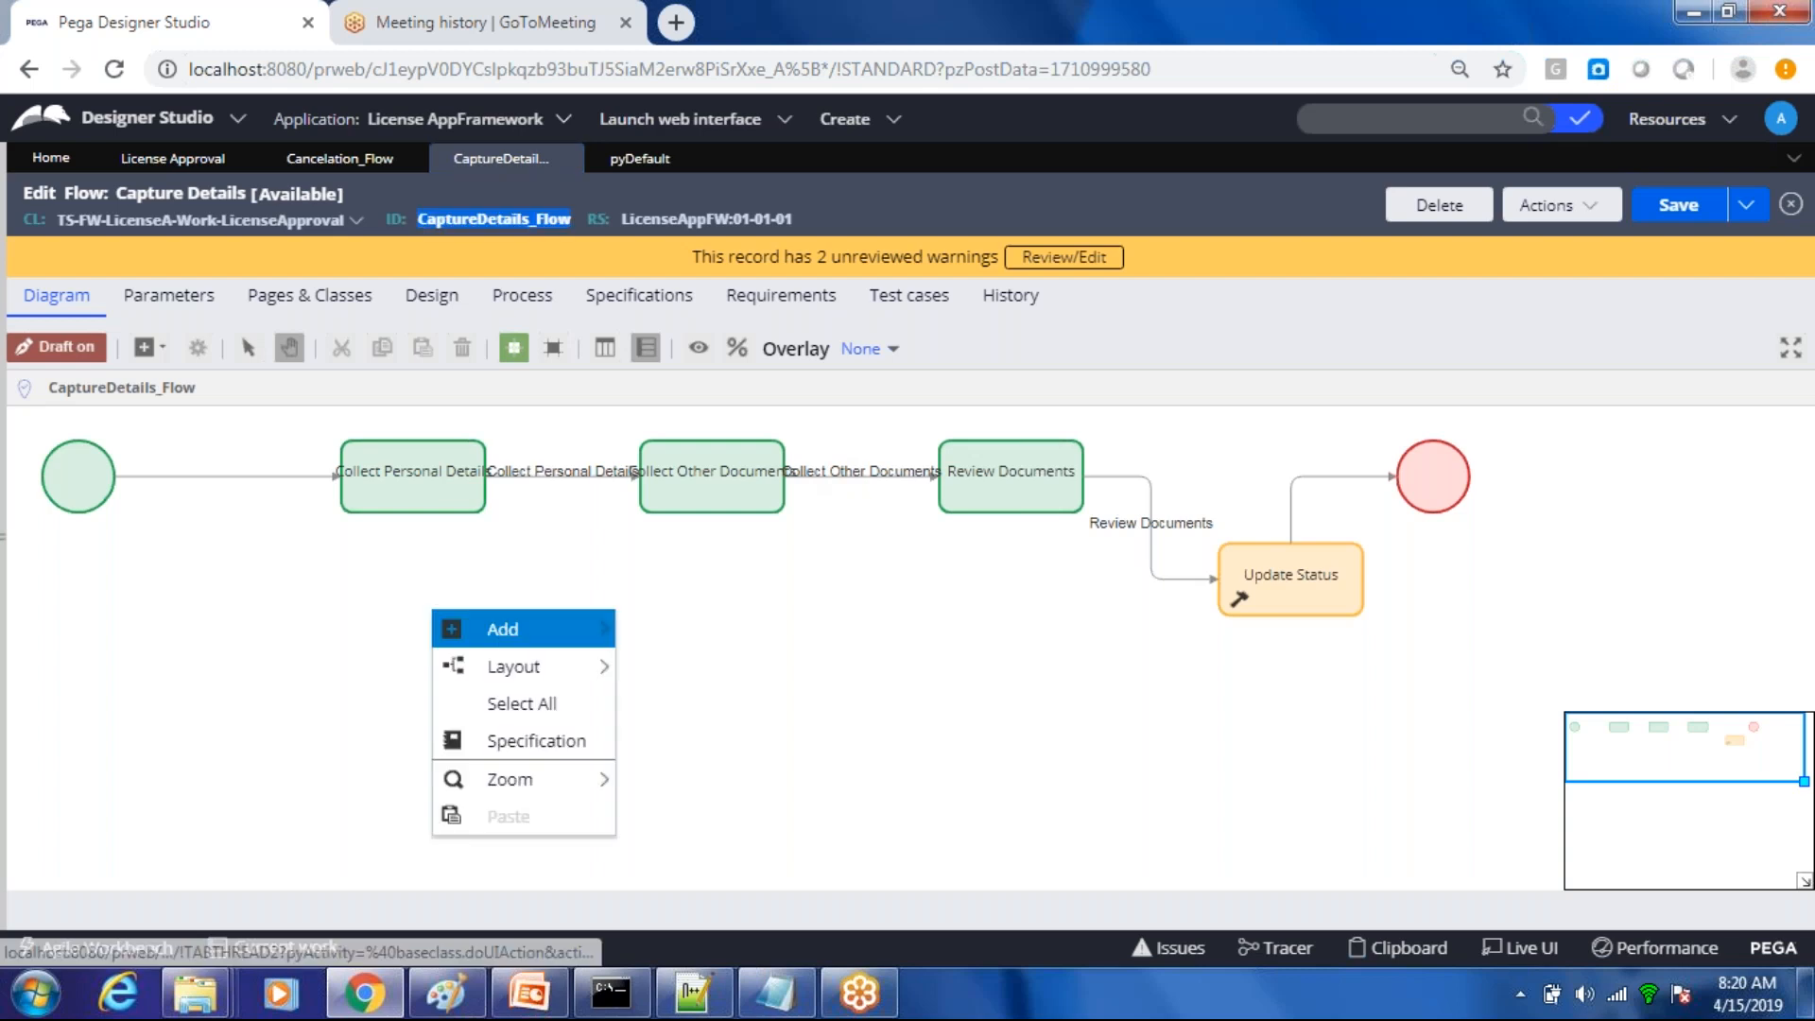
{"action": "mouse_move", "coordinate": [567, 629]}
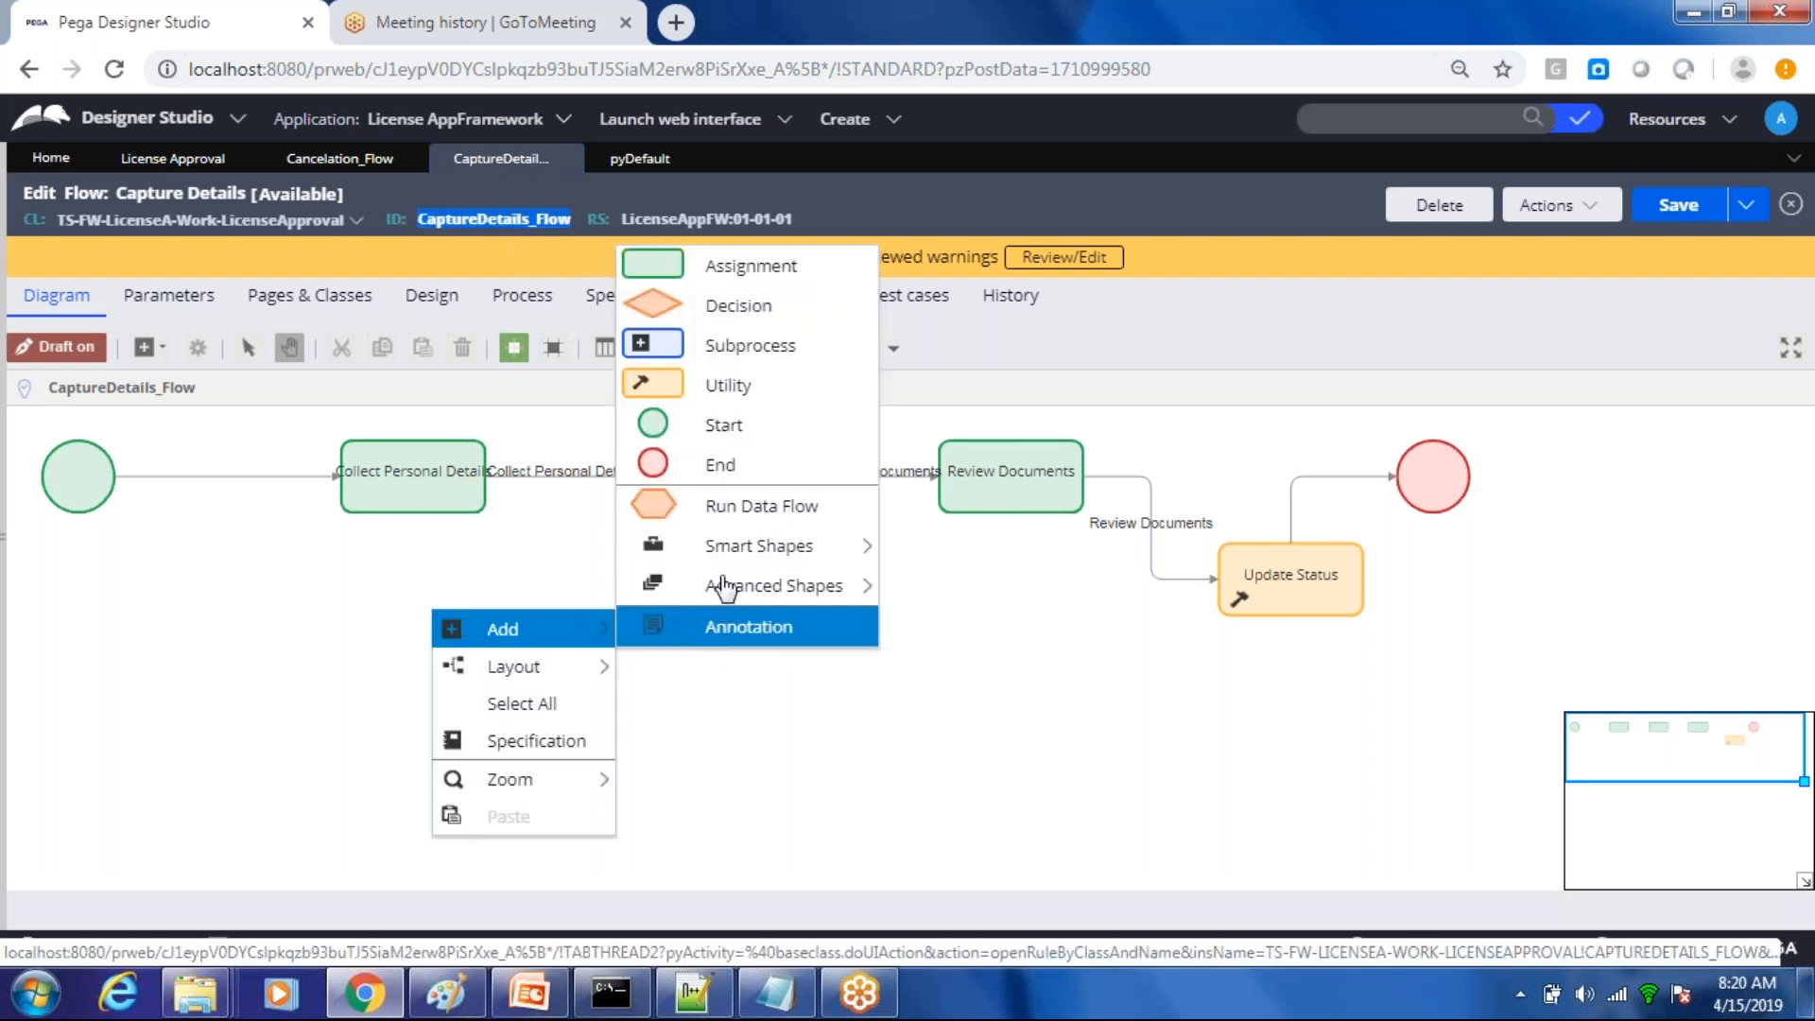
{"action": "left_click", "coordinate": [747, 309]}
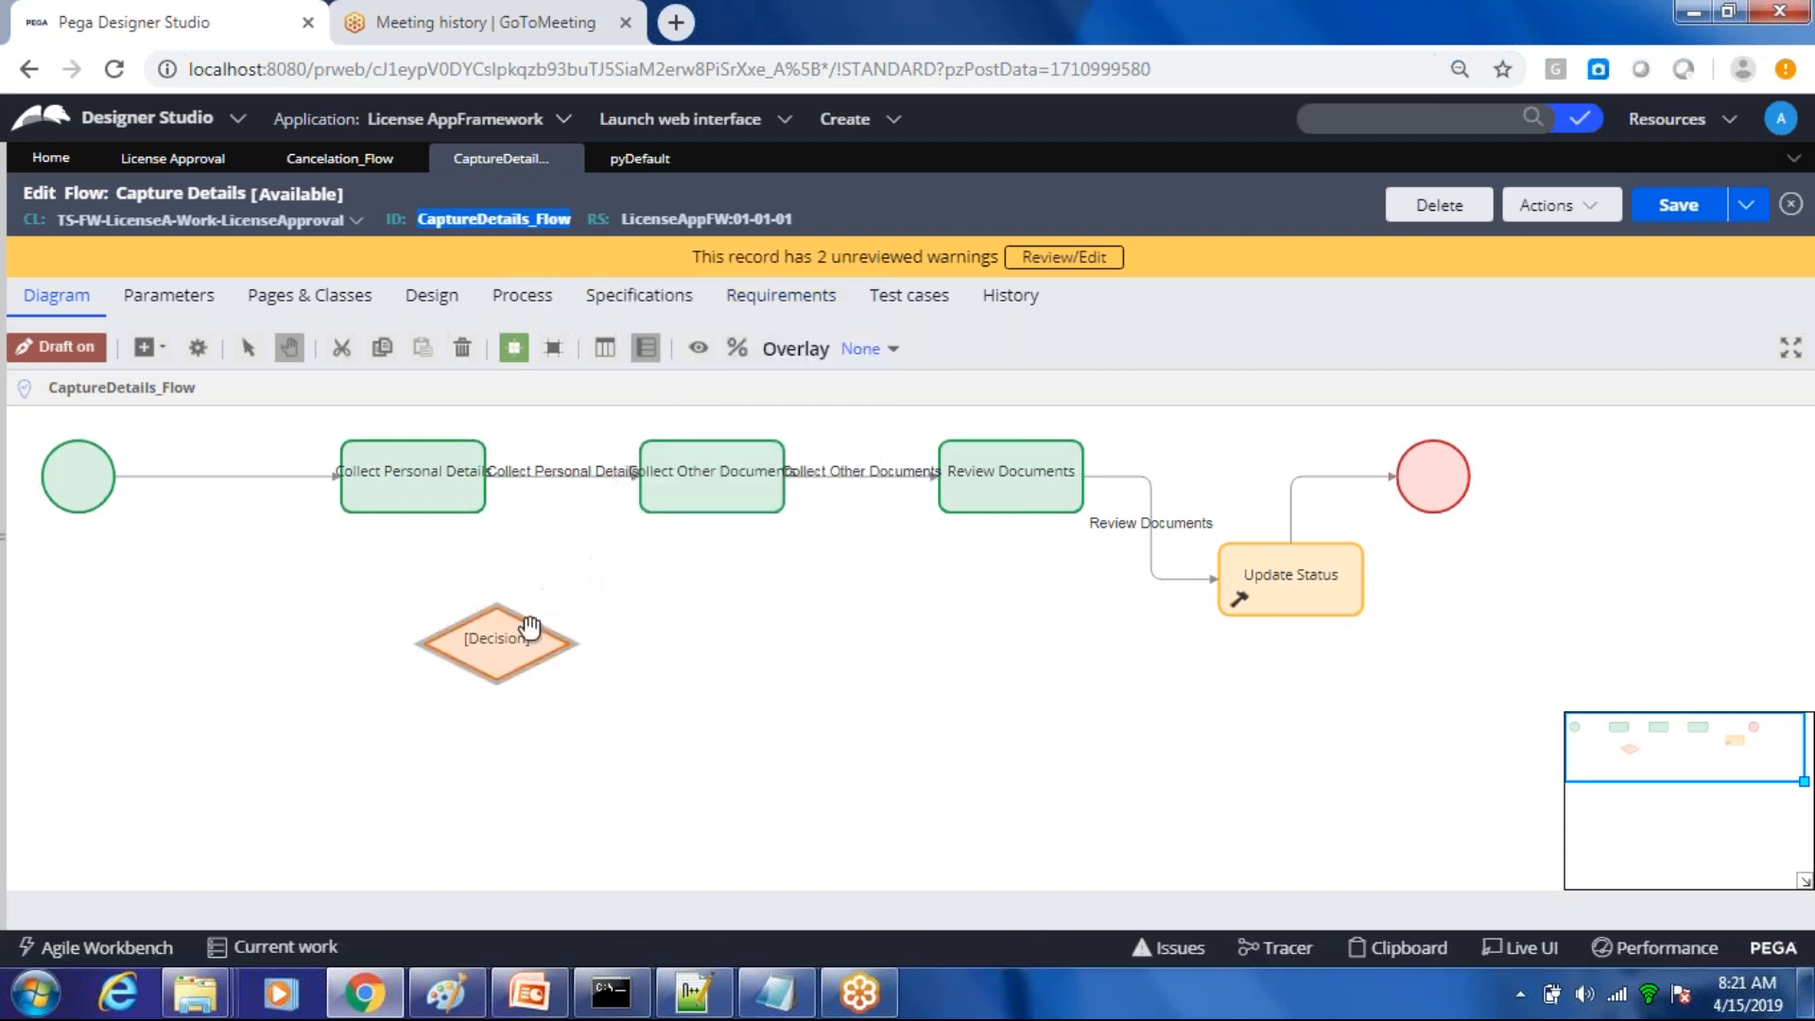
{"action": "left_click", "coordinate": [508, 645]}
{"action": "left_click_drag", "start_coordinate": [507, 645], "coordinate": [580, 652]}
{"action": "left_click", "coordinate": [459, 510]}
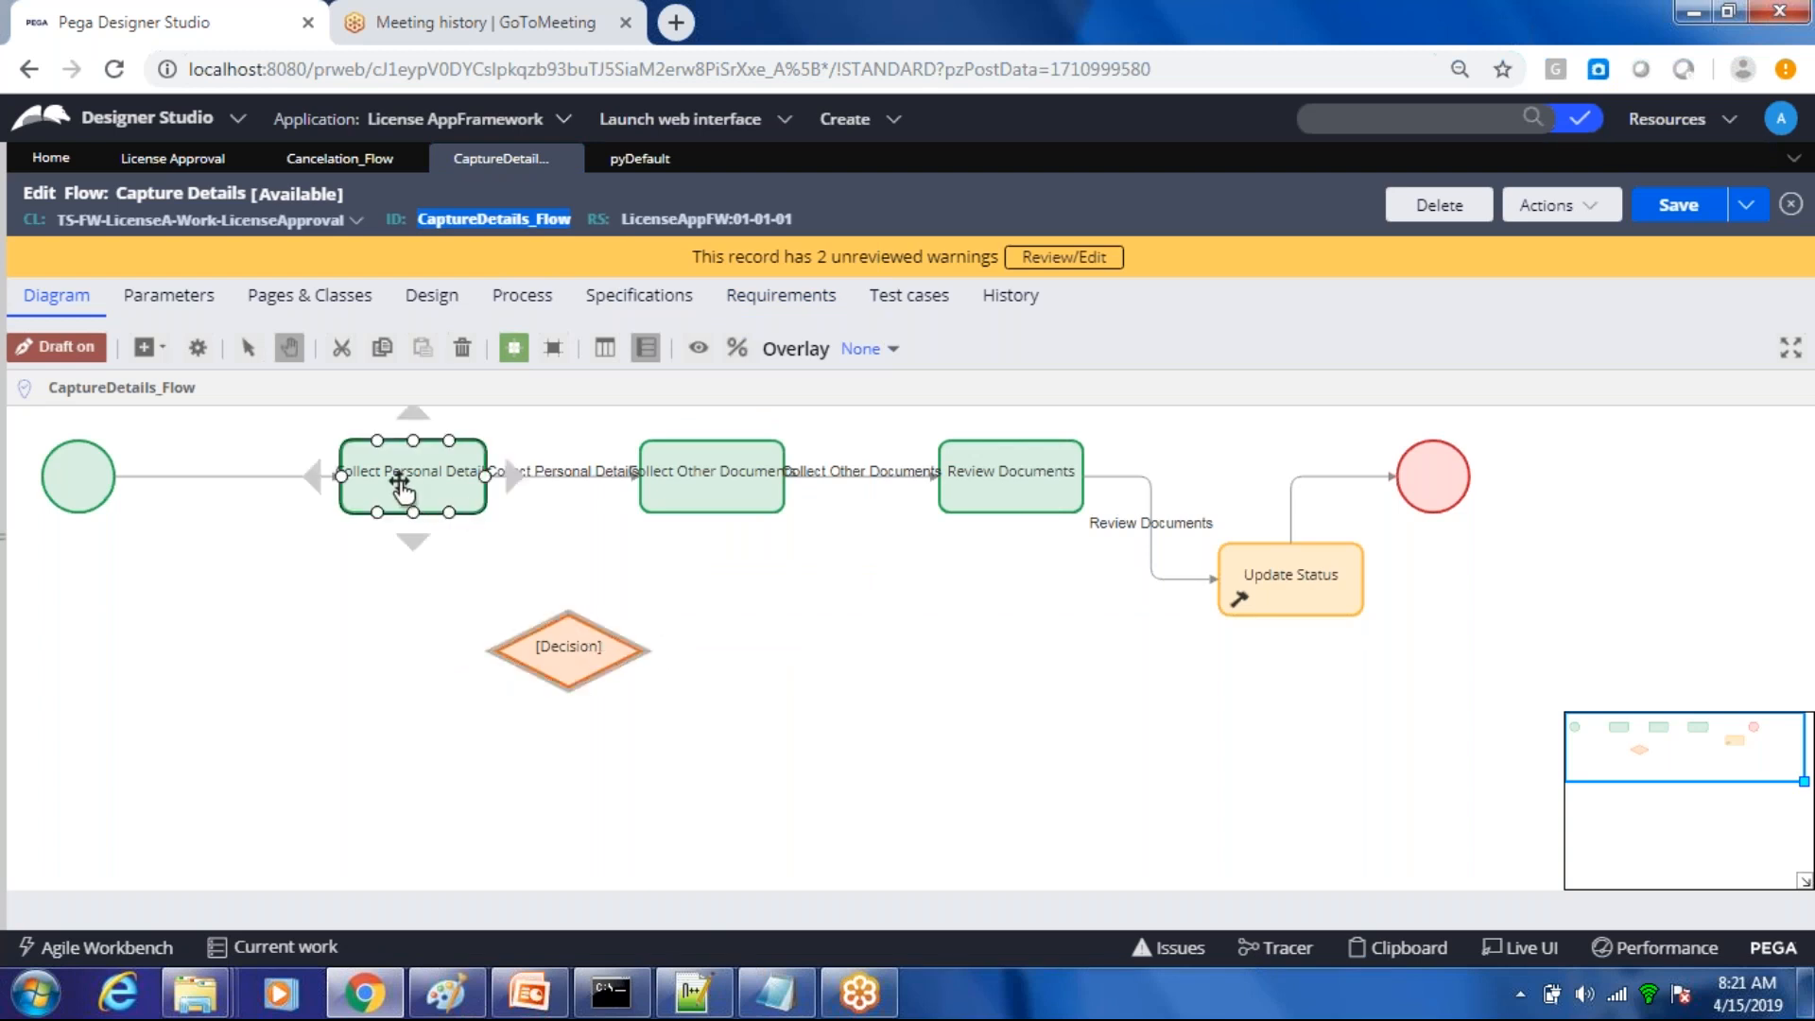
{"action": "left_click", "coordinate": [672, 456]}
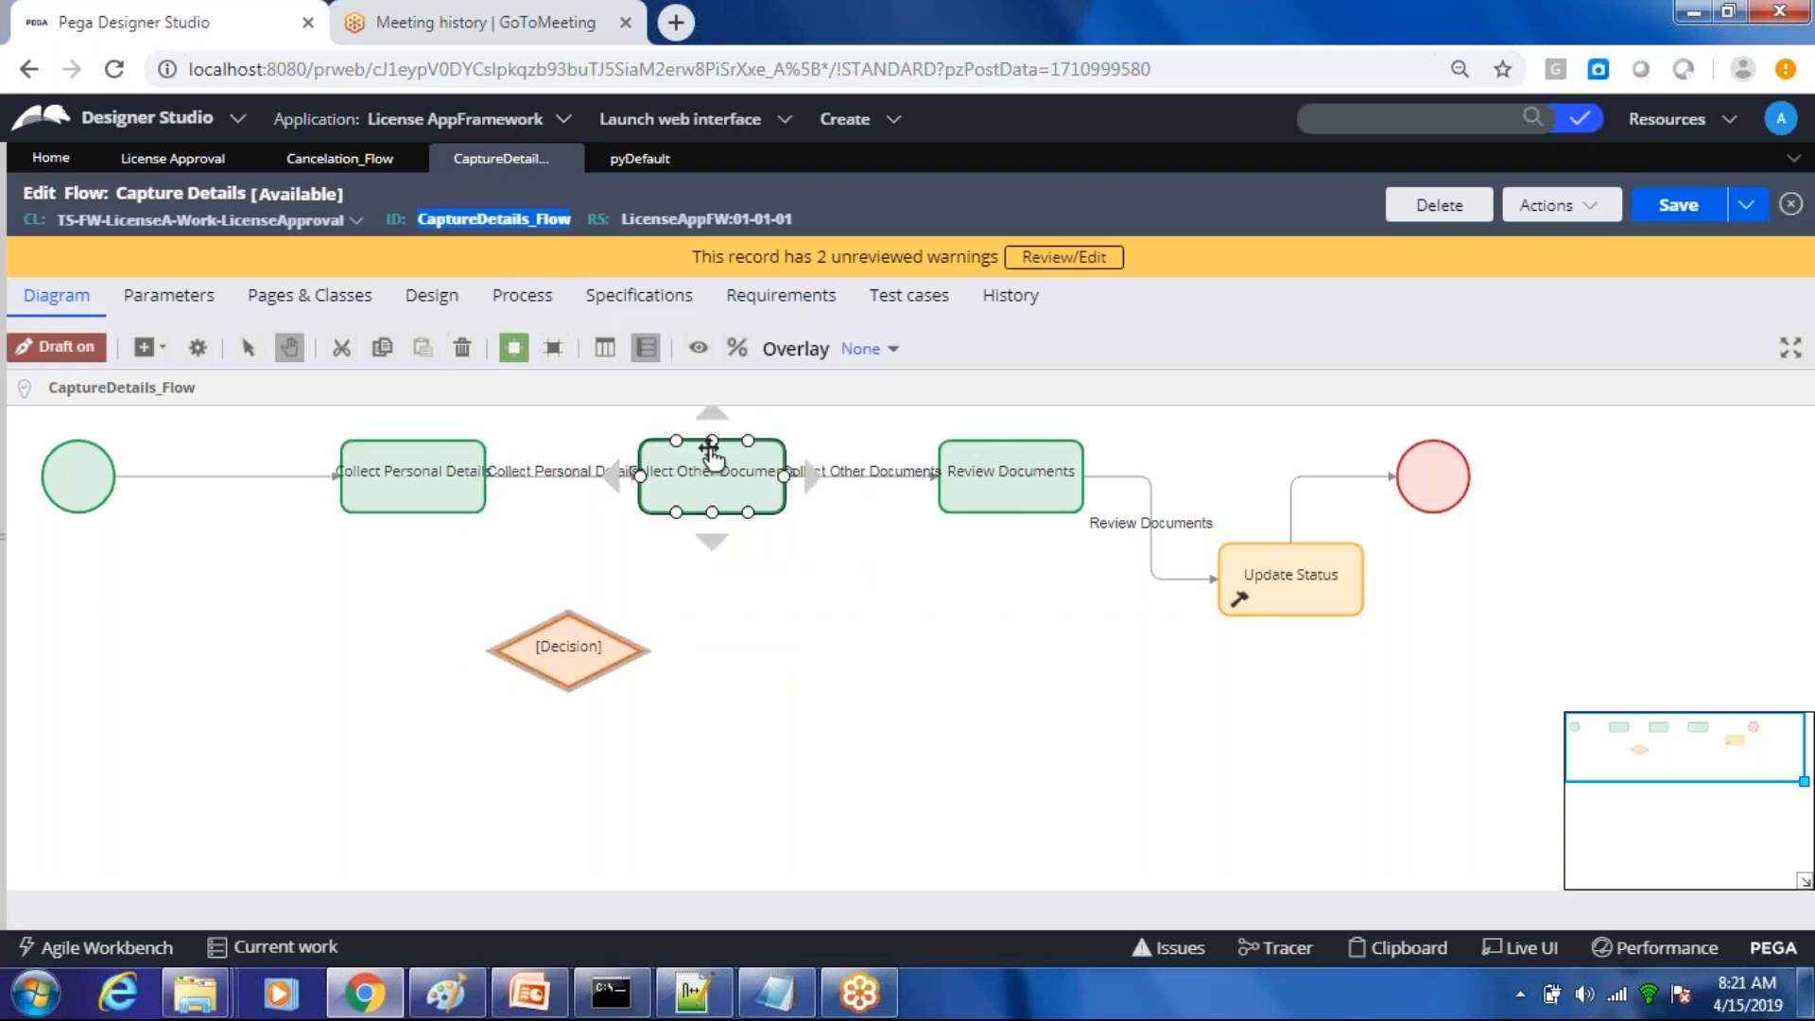
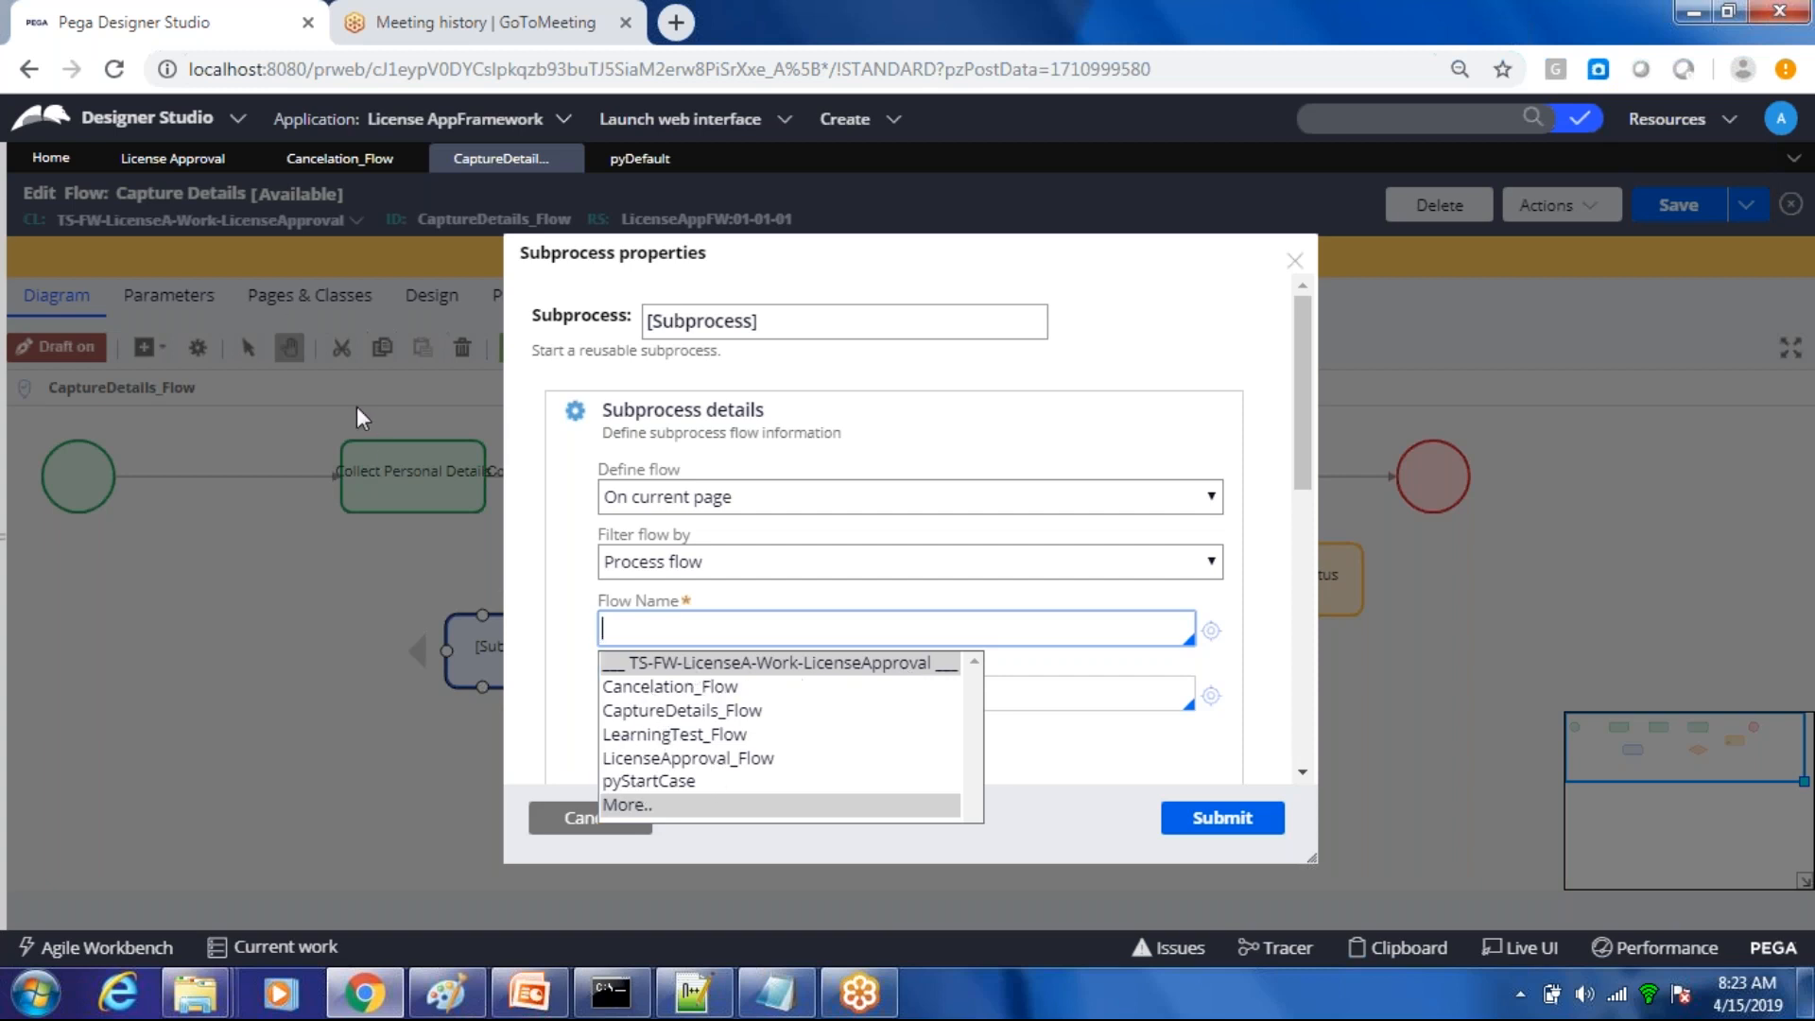
Step: Show the application's class rules beside the License Approval case type to review the LicenseApproval flow rules
{"action": "left_click", "coordinate": [173, 159]}
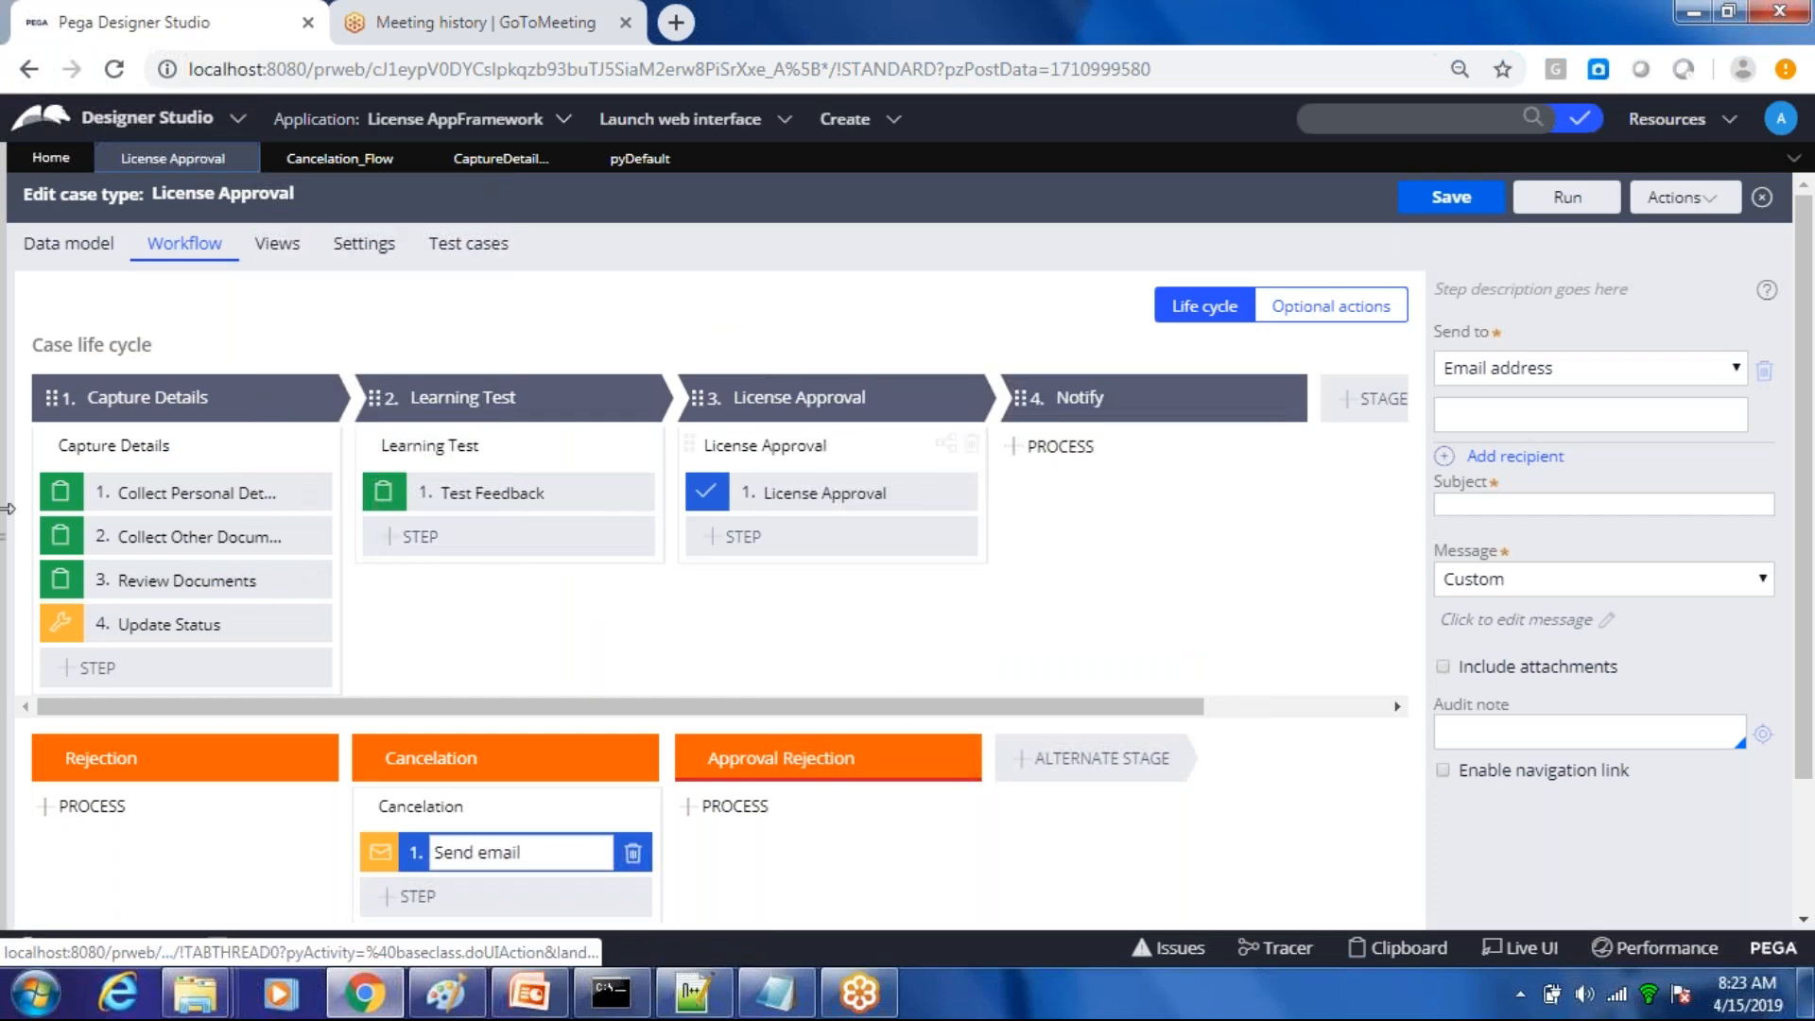
{"action": "left_click_drag", "start_coordinate": [6, 511], "coordinate": [15, 517]}
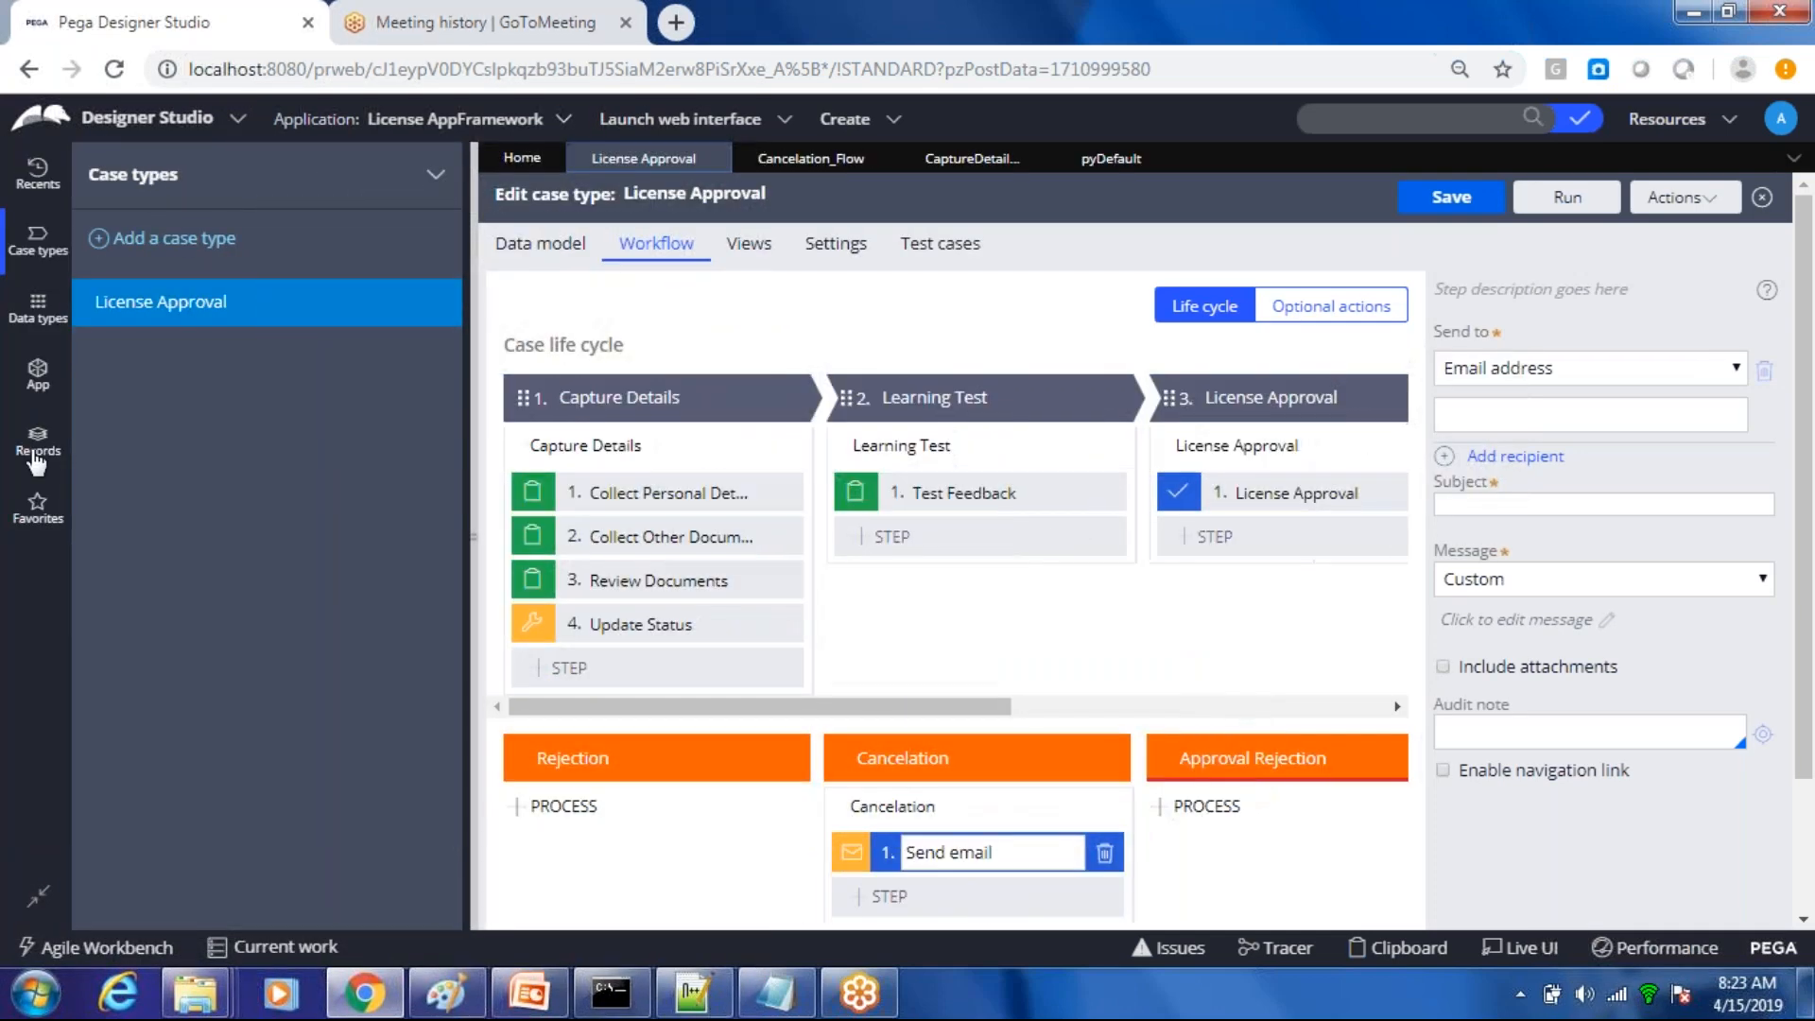
{"action": "left_click", "coordinate": [26, 378]}
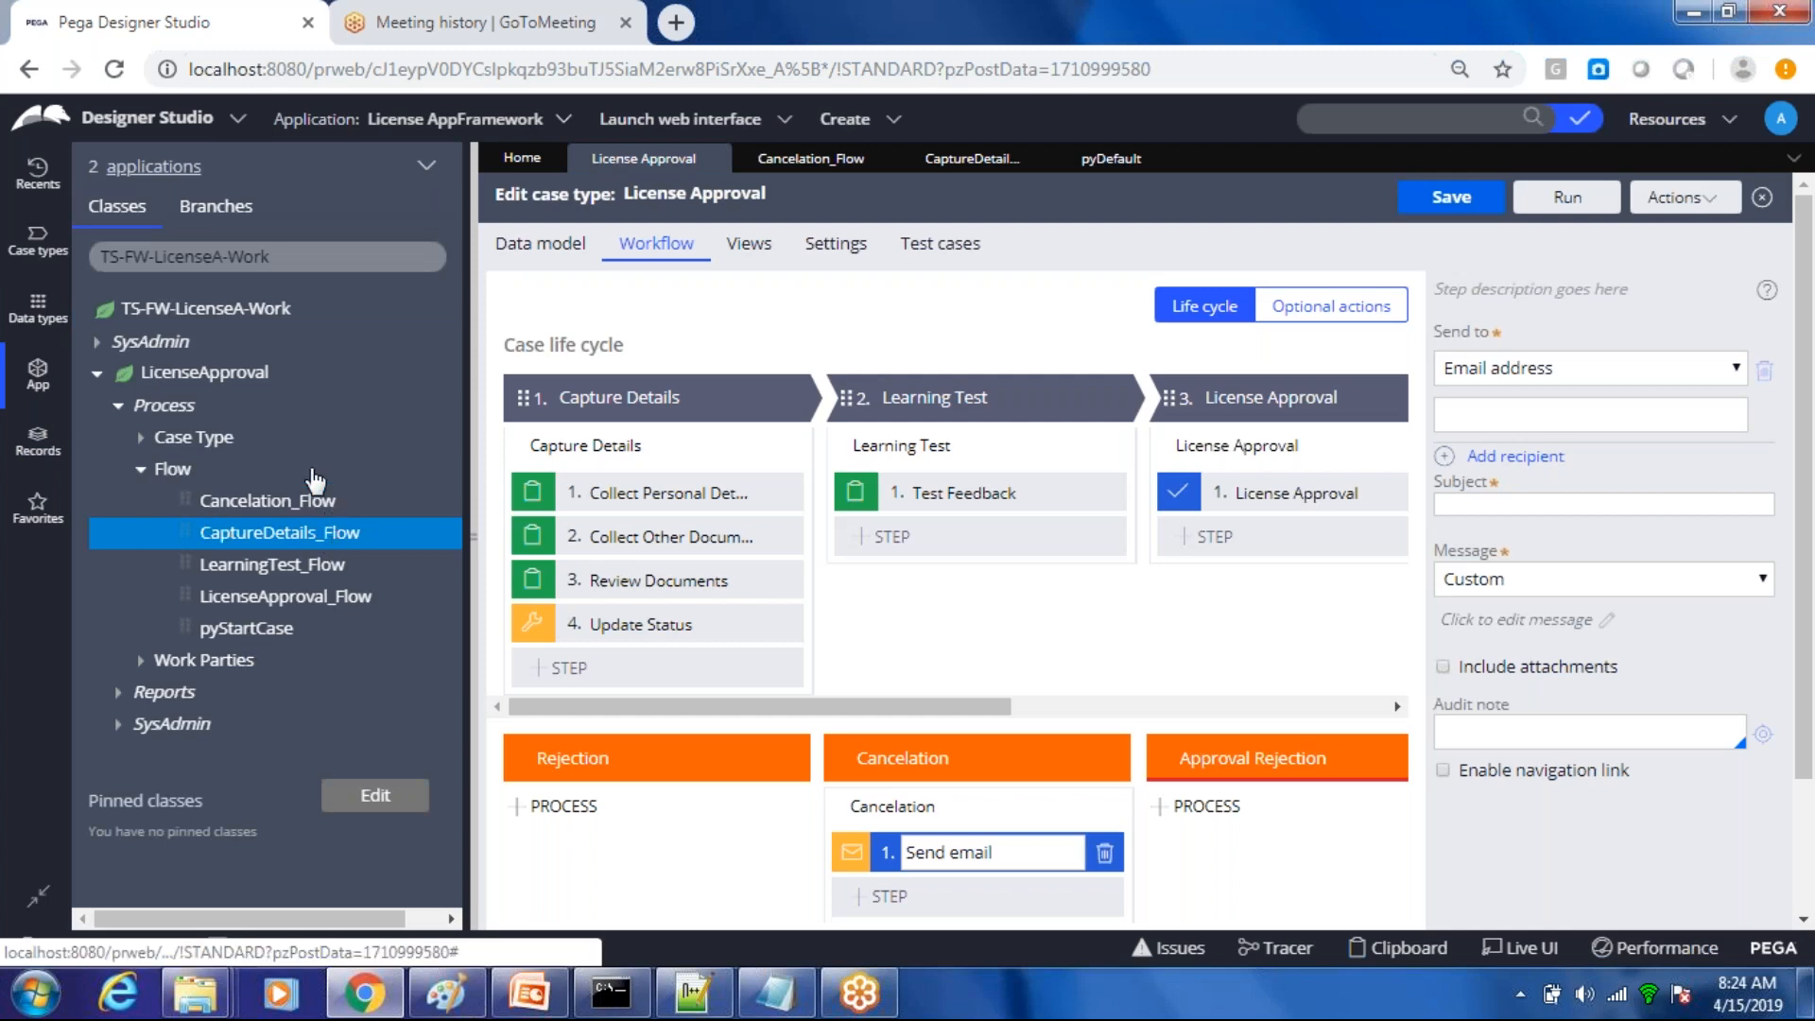
Step: Set the subprocess's flow name to Cancelation_Flow, then connect the "Is Documents Clear?" decision to the subprocess placed below it
{"action": "left_click", "coordinate": [974, 160]}
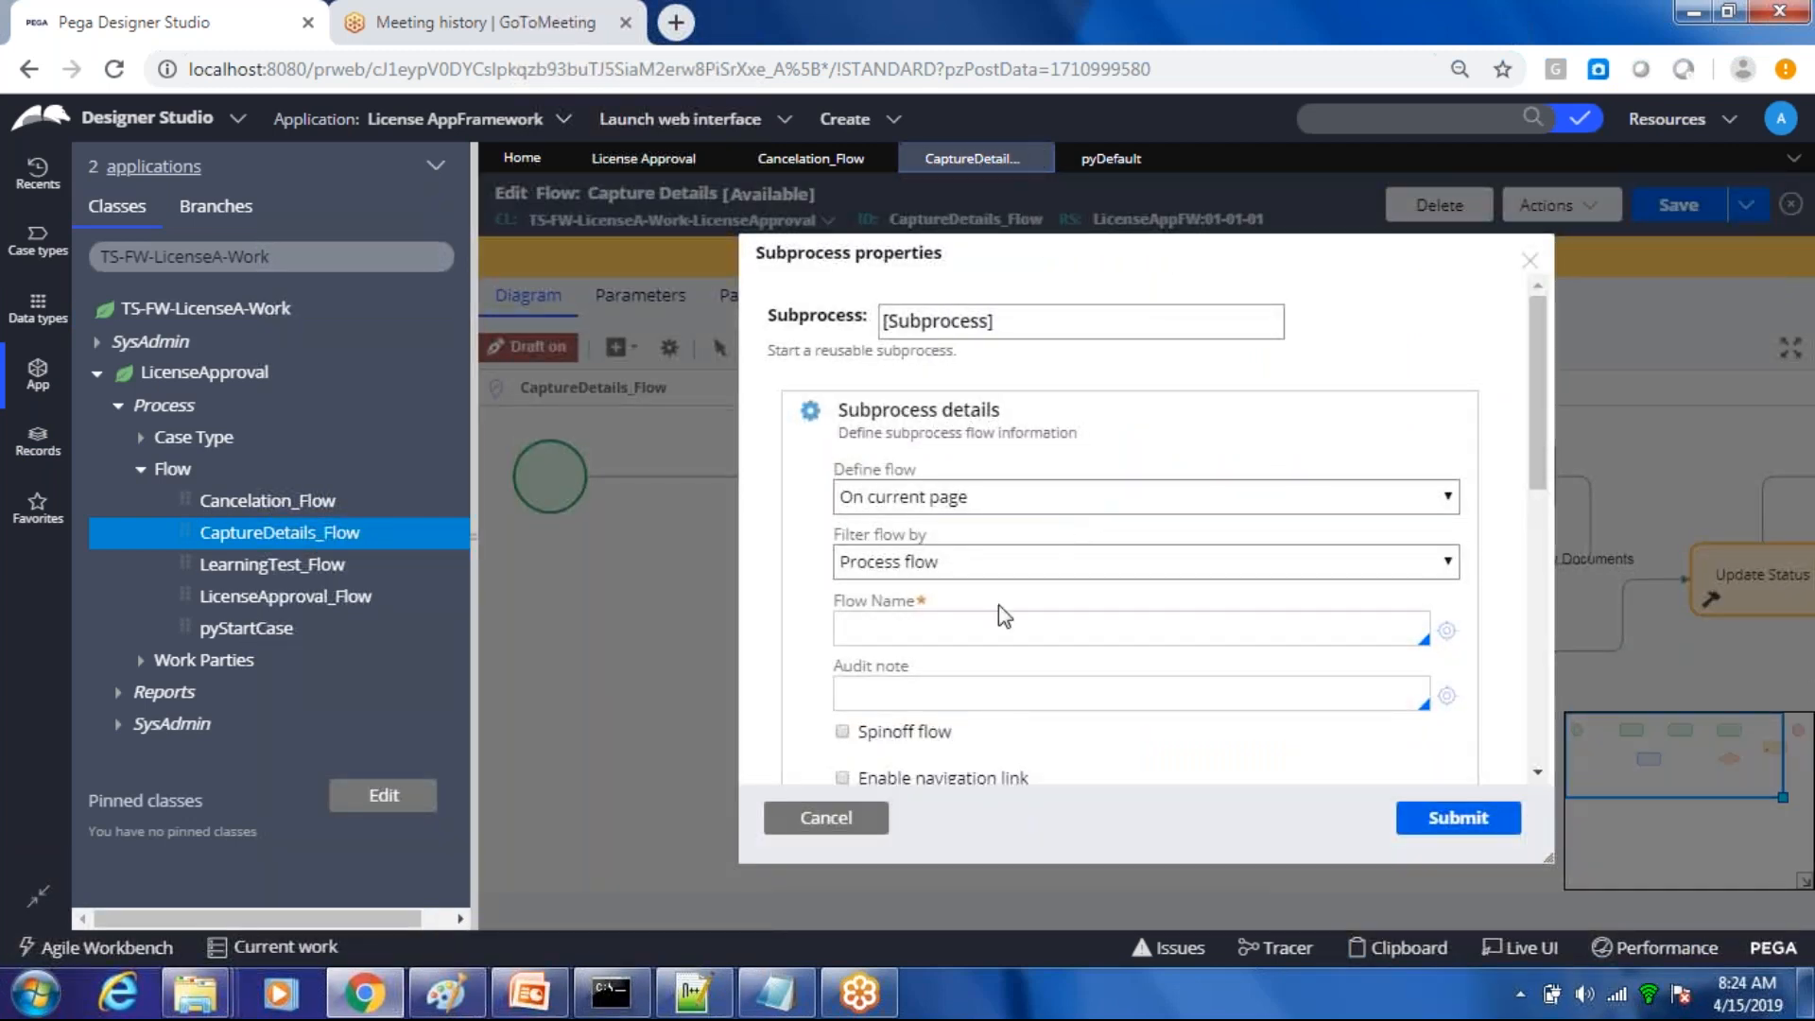
{"action": "left_click", "coordinate": [969, 624]}
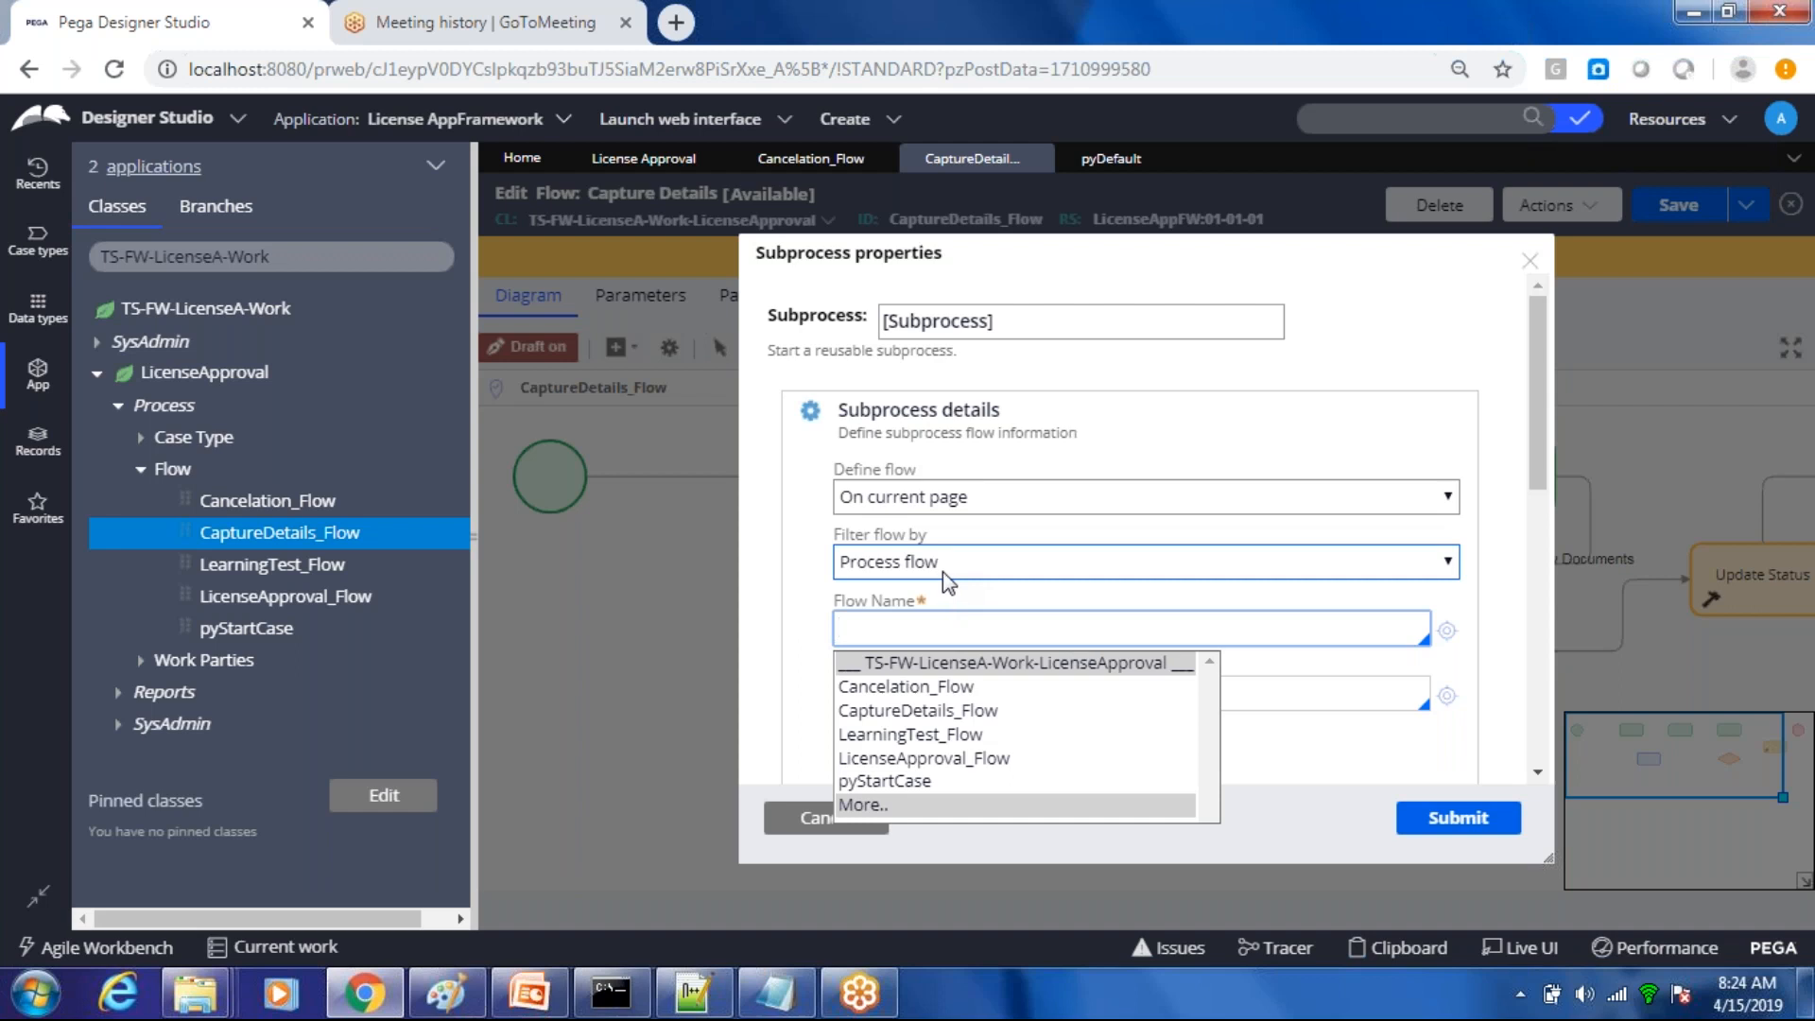
{"action": "left_click", "coordinate": [943, 689]}
{"action": "left_click", "coordinate": [1481, 820]}
{"action": "left_click_drag", "start_coordinate": [1049, 657], "coordinate": [1345, 780]}
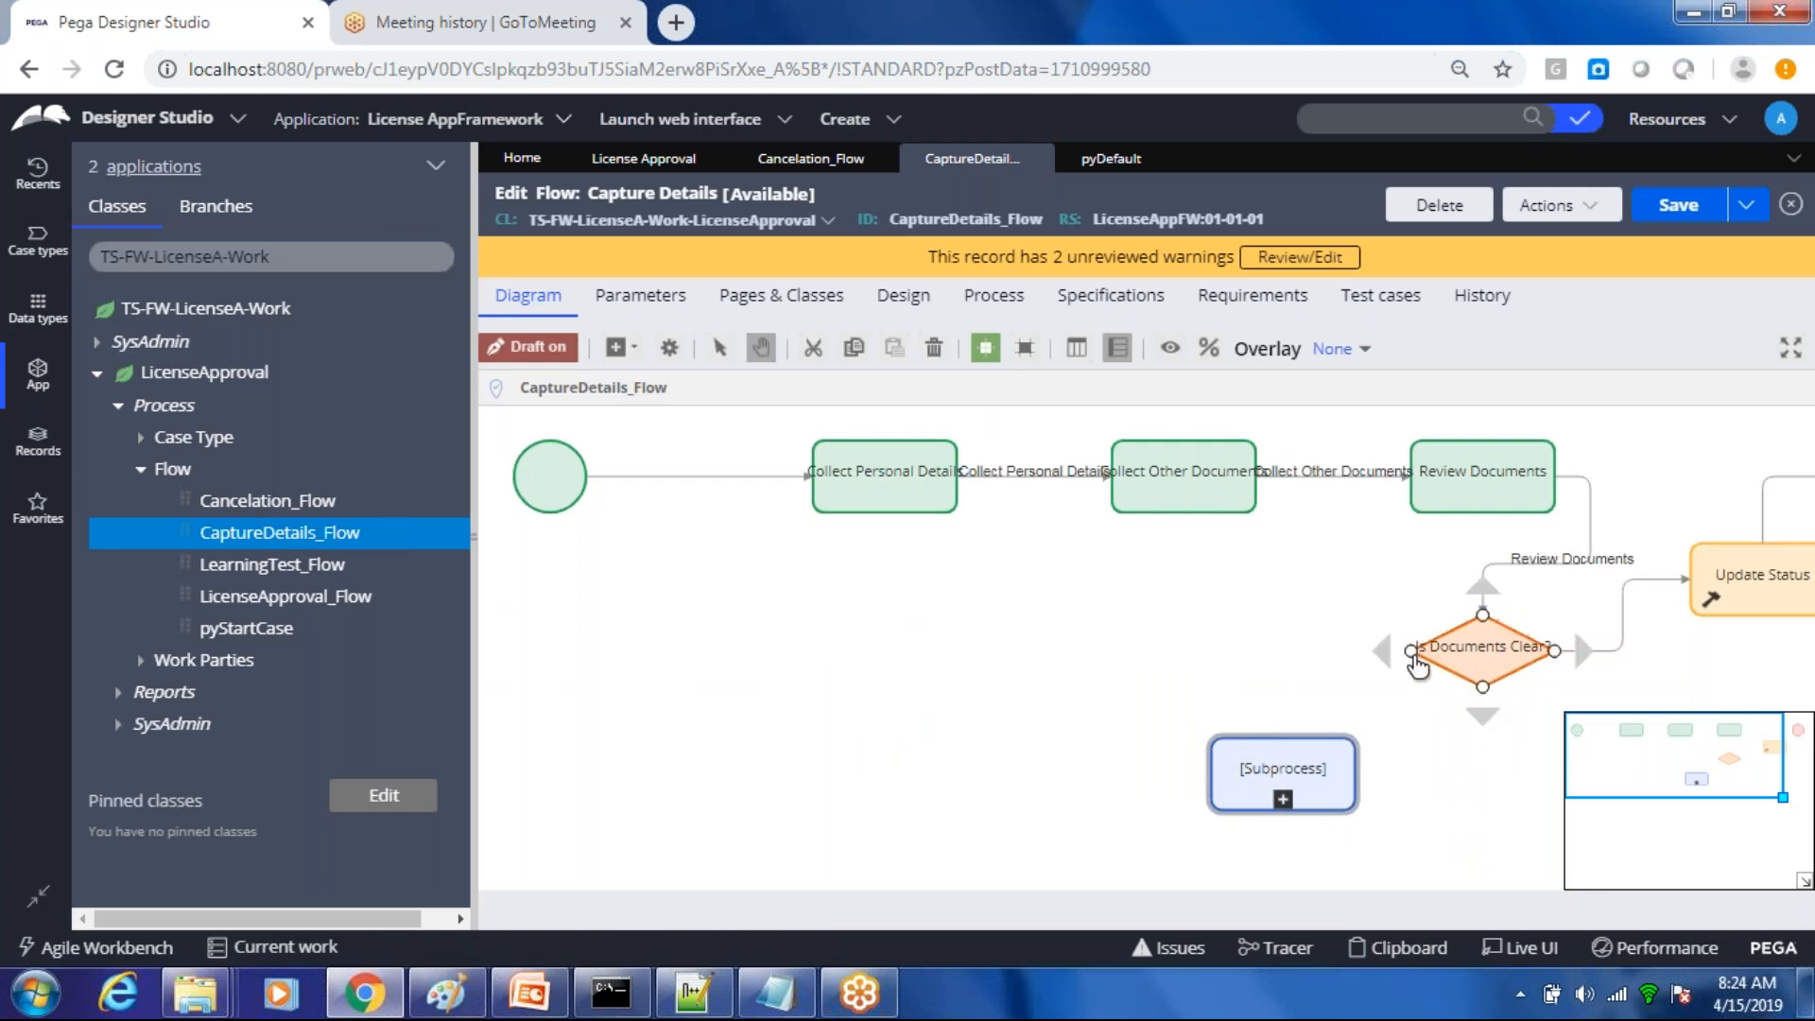
{"action": "left_click_drag", "start_coordinate": [1411, 650], "coordinate": [1295, 756]}
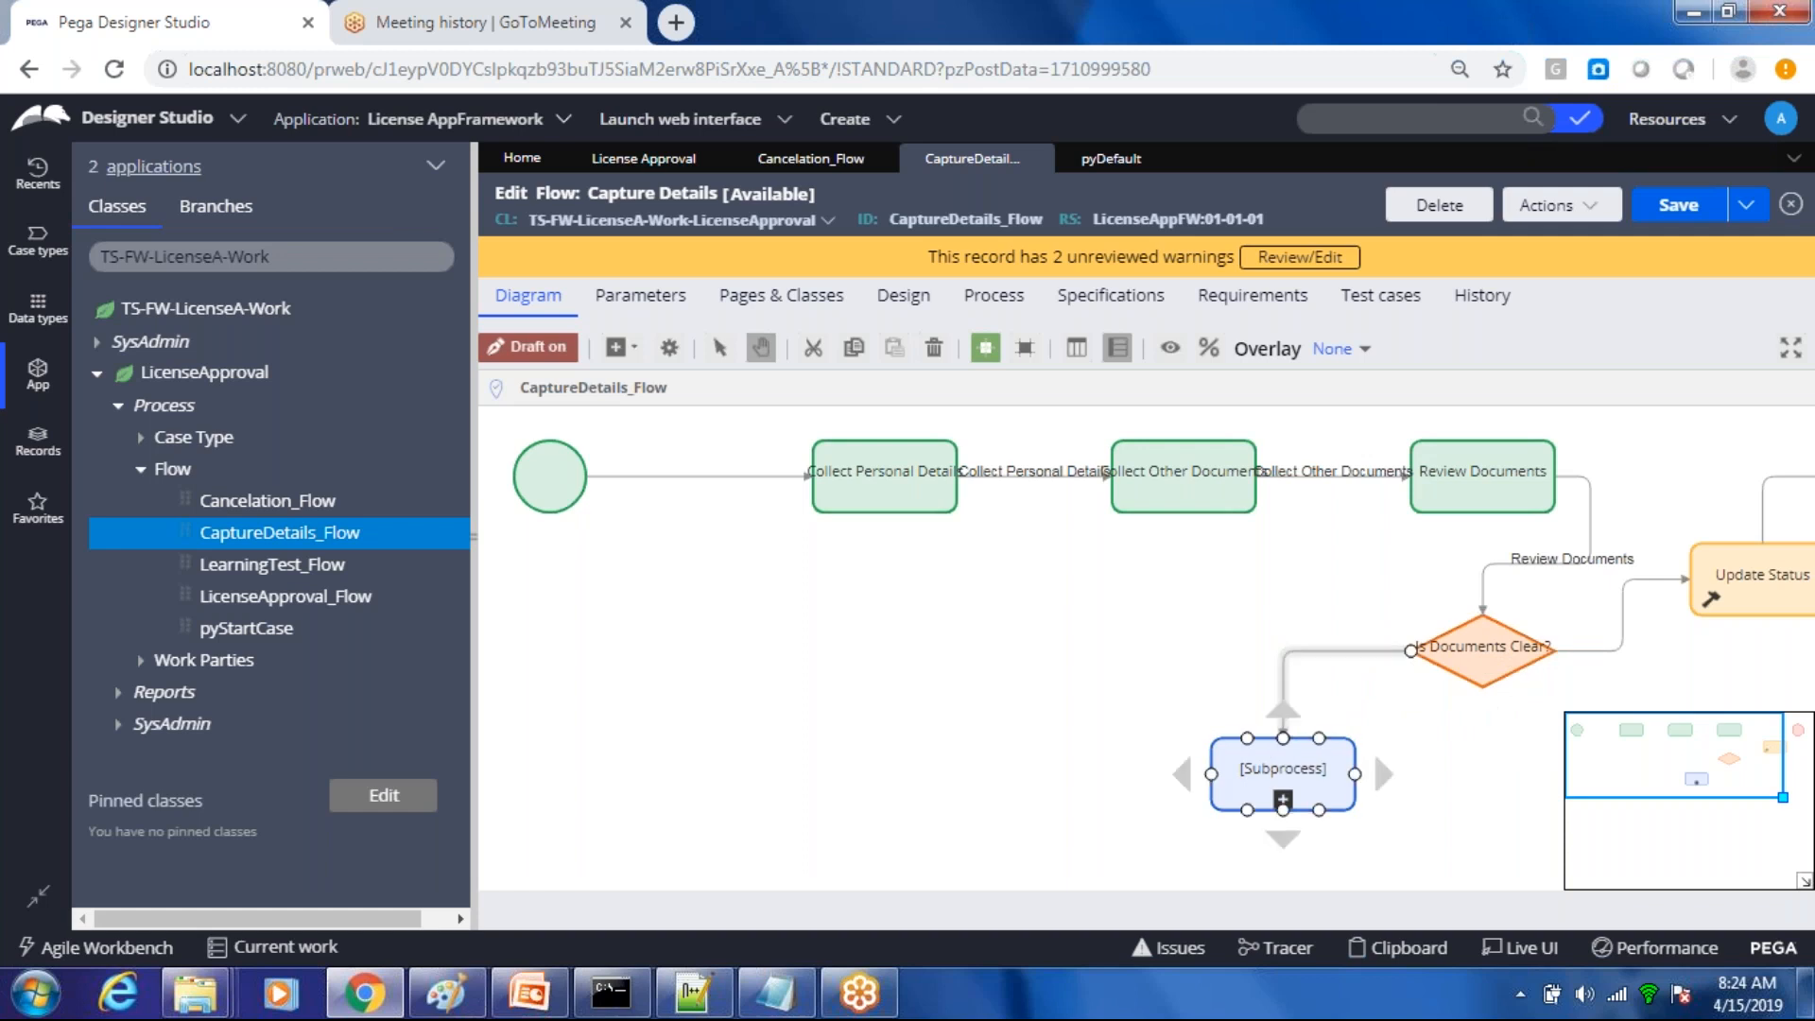
Step: Review the subprocess's properties against the Cancelation_Flow diagram it calls, and submit the properties without changes
{"action": "double_click", "coordinate": [1282, 779]}
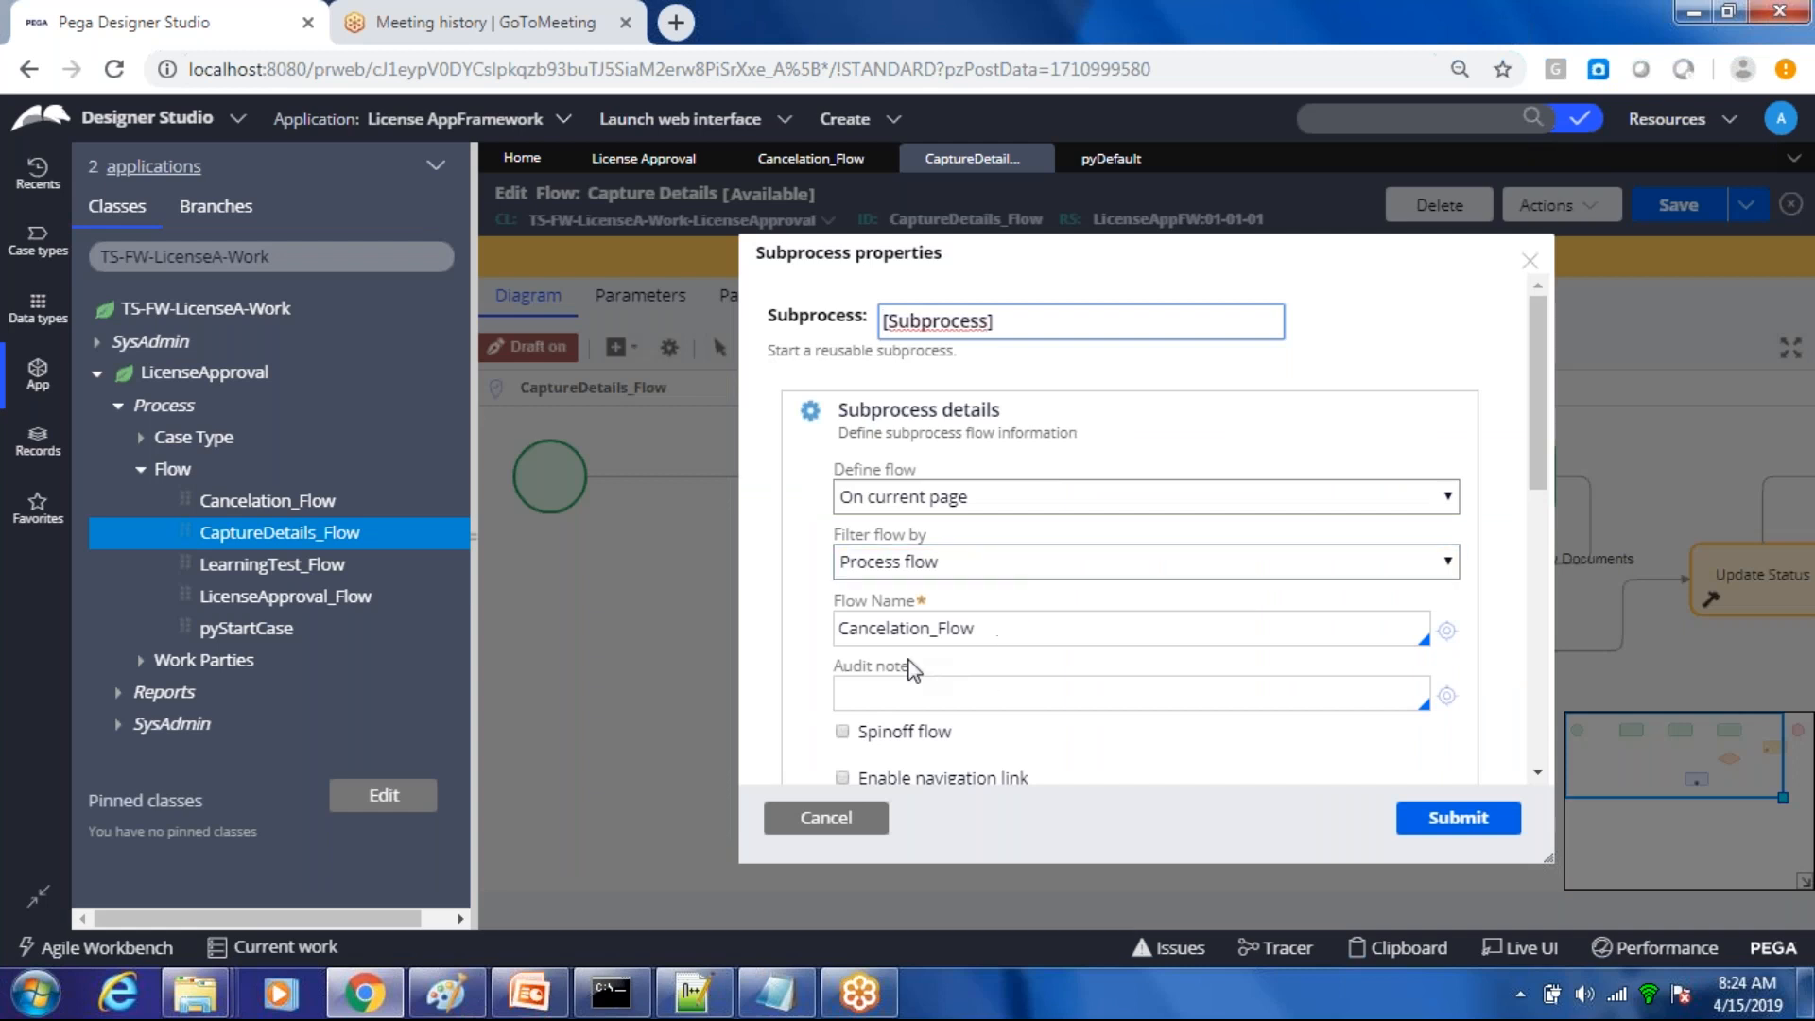
{"action": "left_click", "coordinate": [278, 502]}
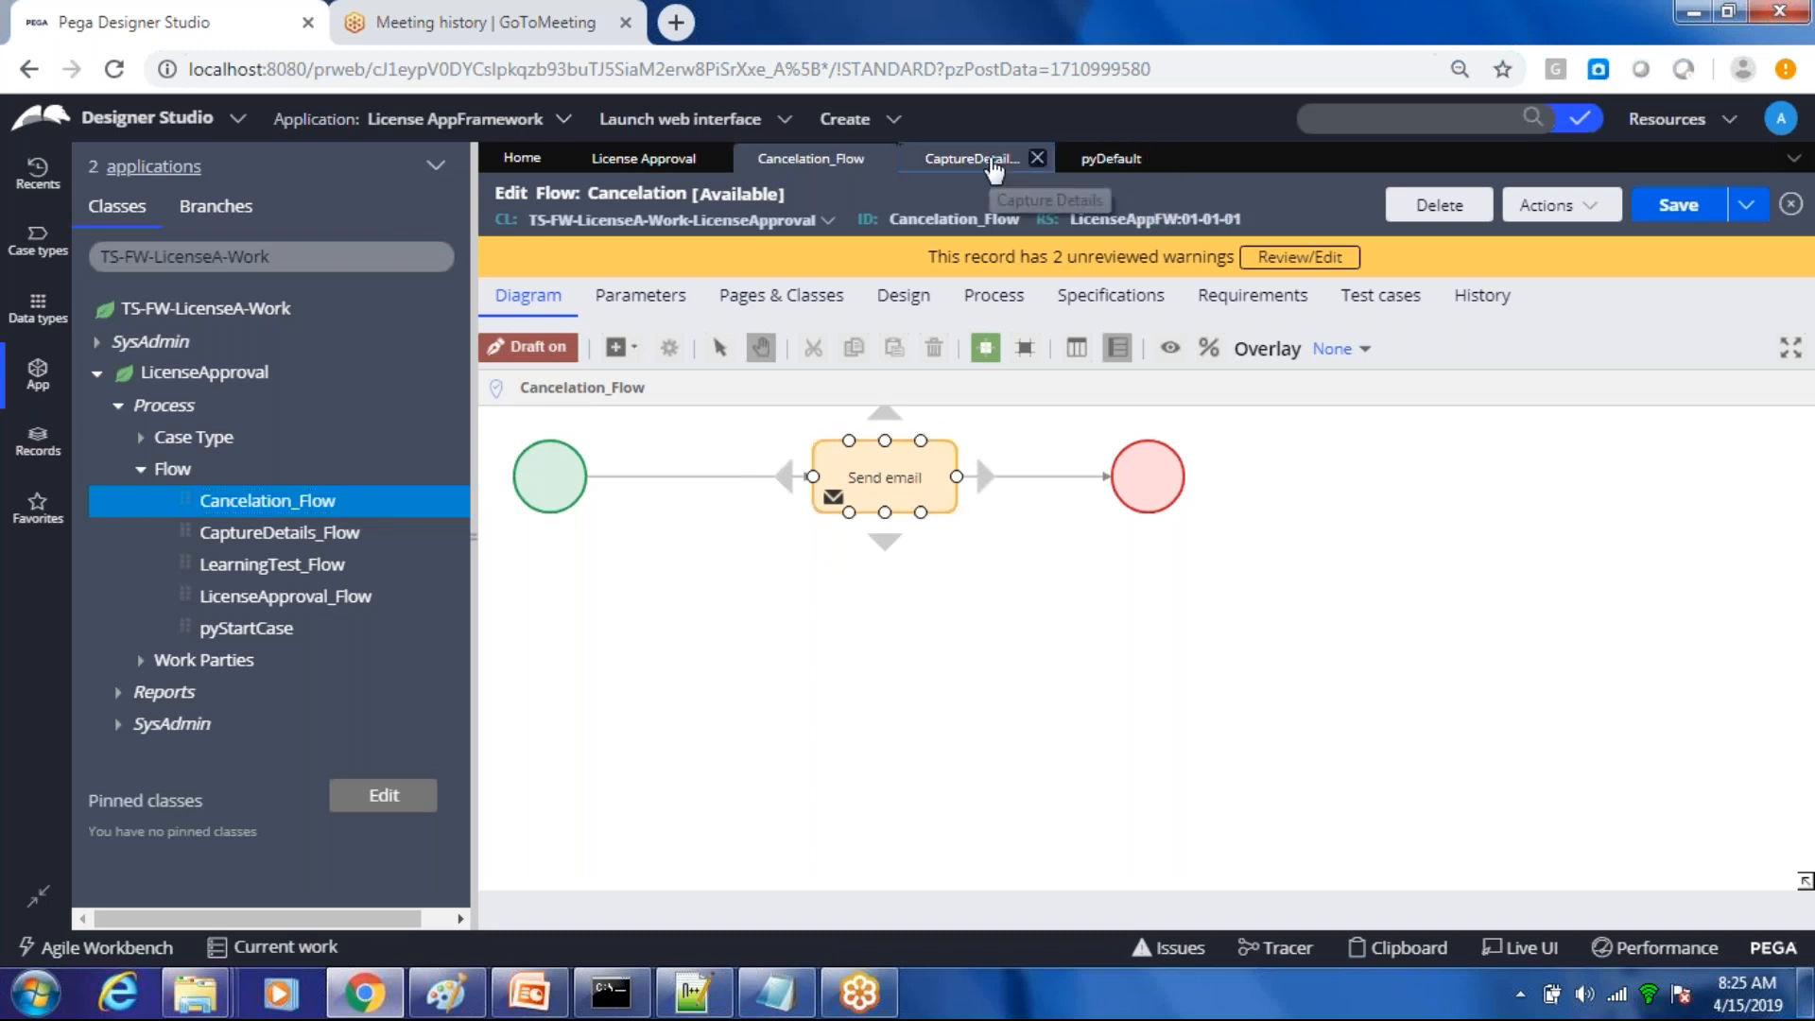
{"action": "left_click", "coordinate": [992, 166]}
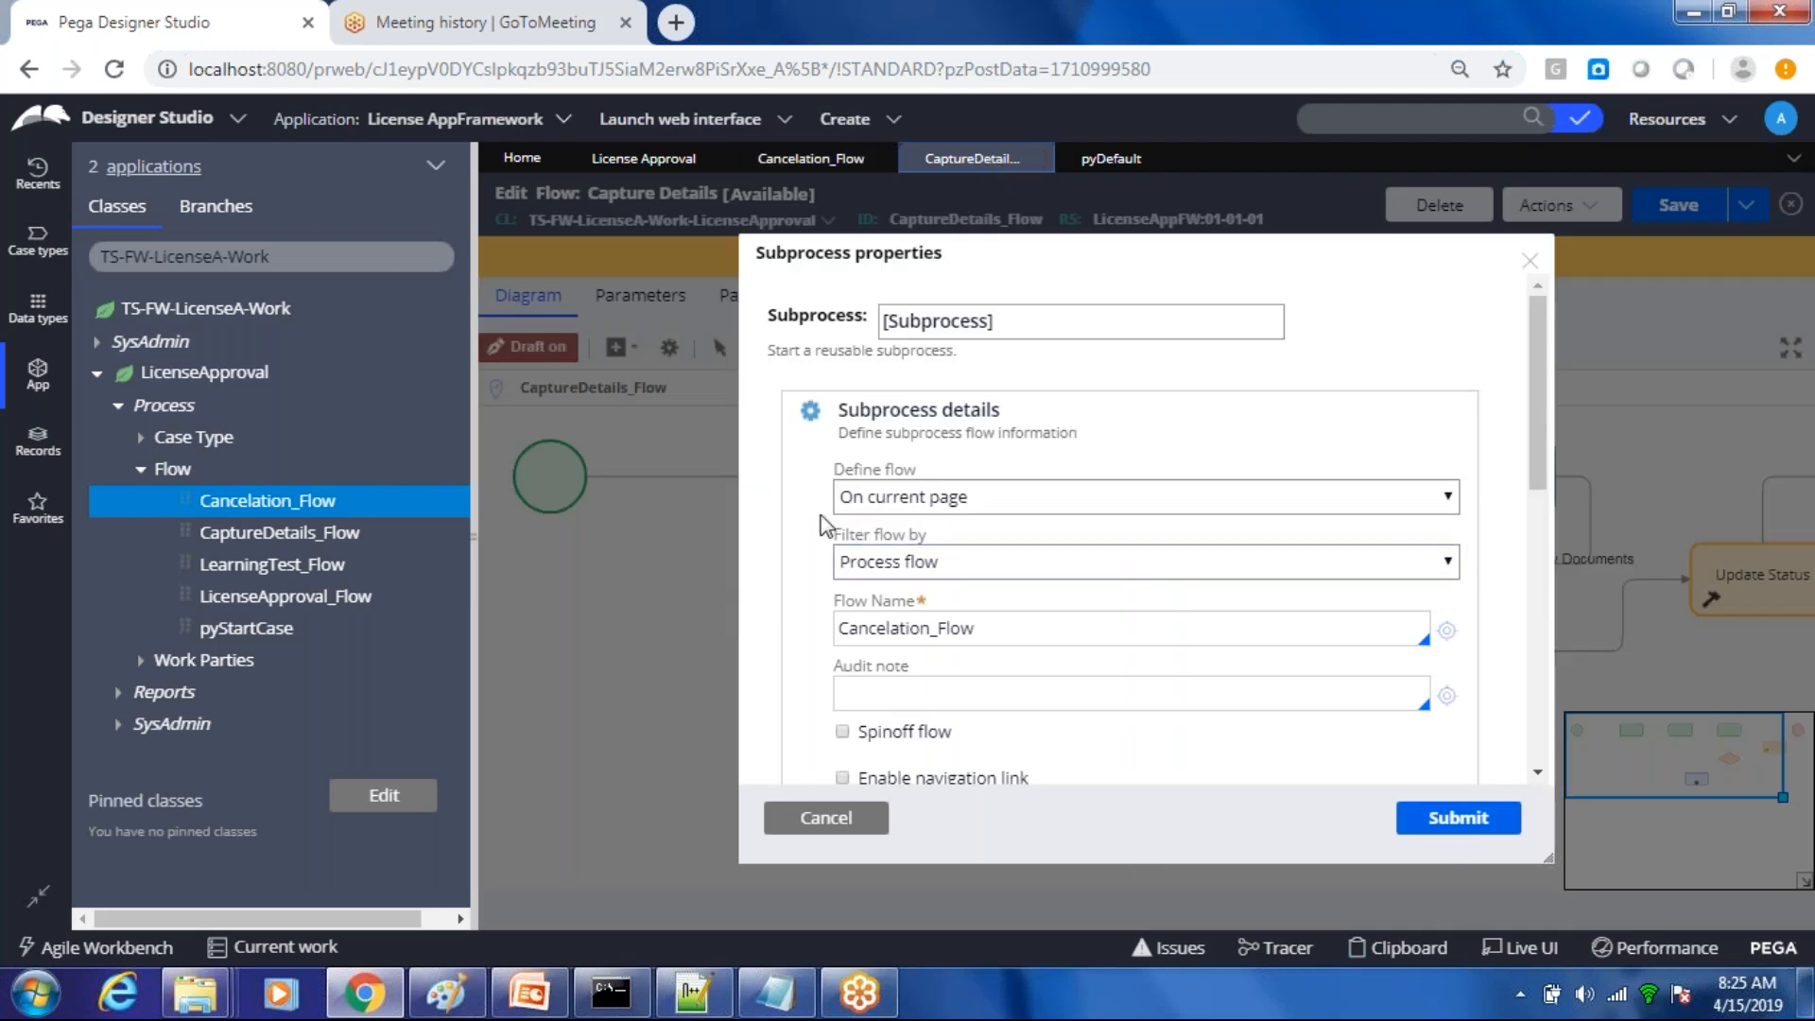
{"action": "left_click_drag", "start_coordinate": [840, 413], "coordinate": [1020, 409]}
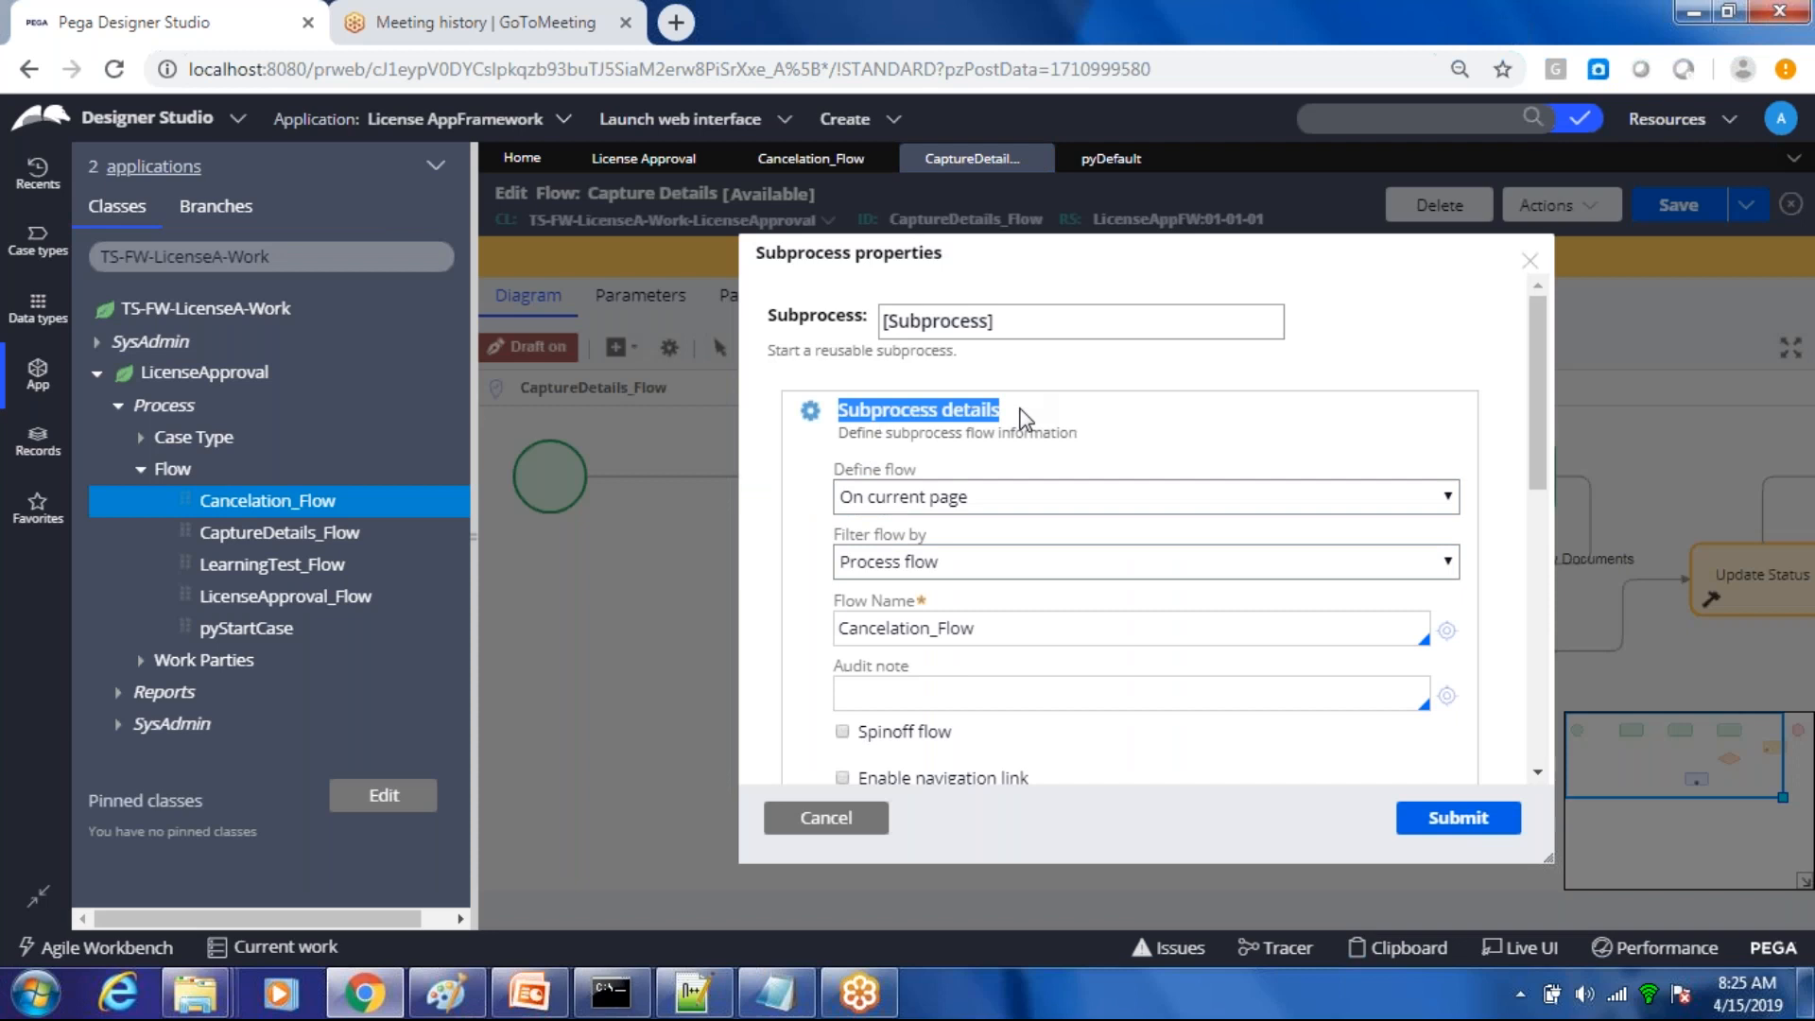
{"action": "left_click", "coordinate": [1461, 819]}
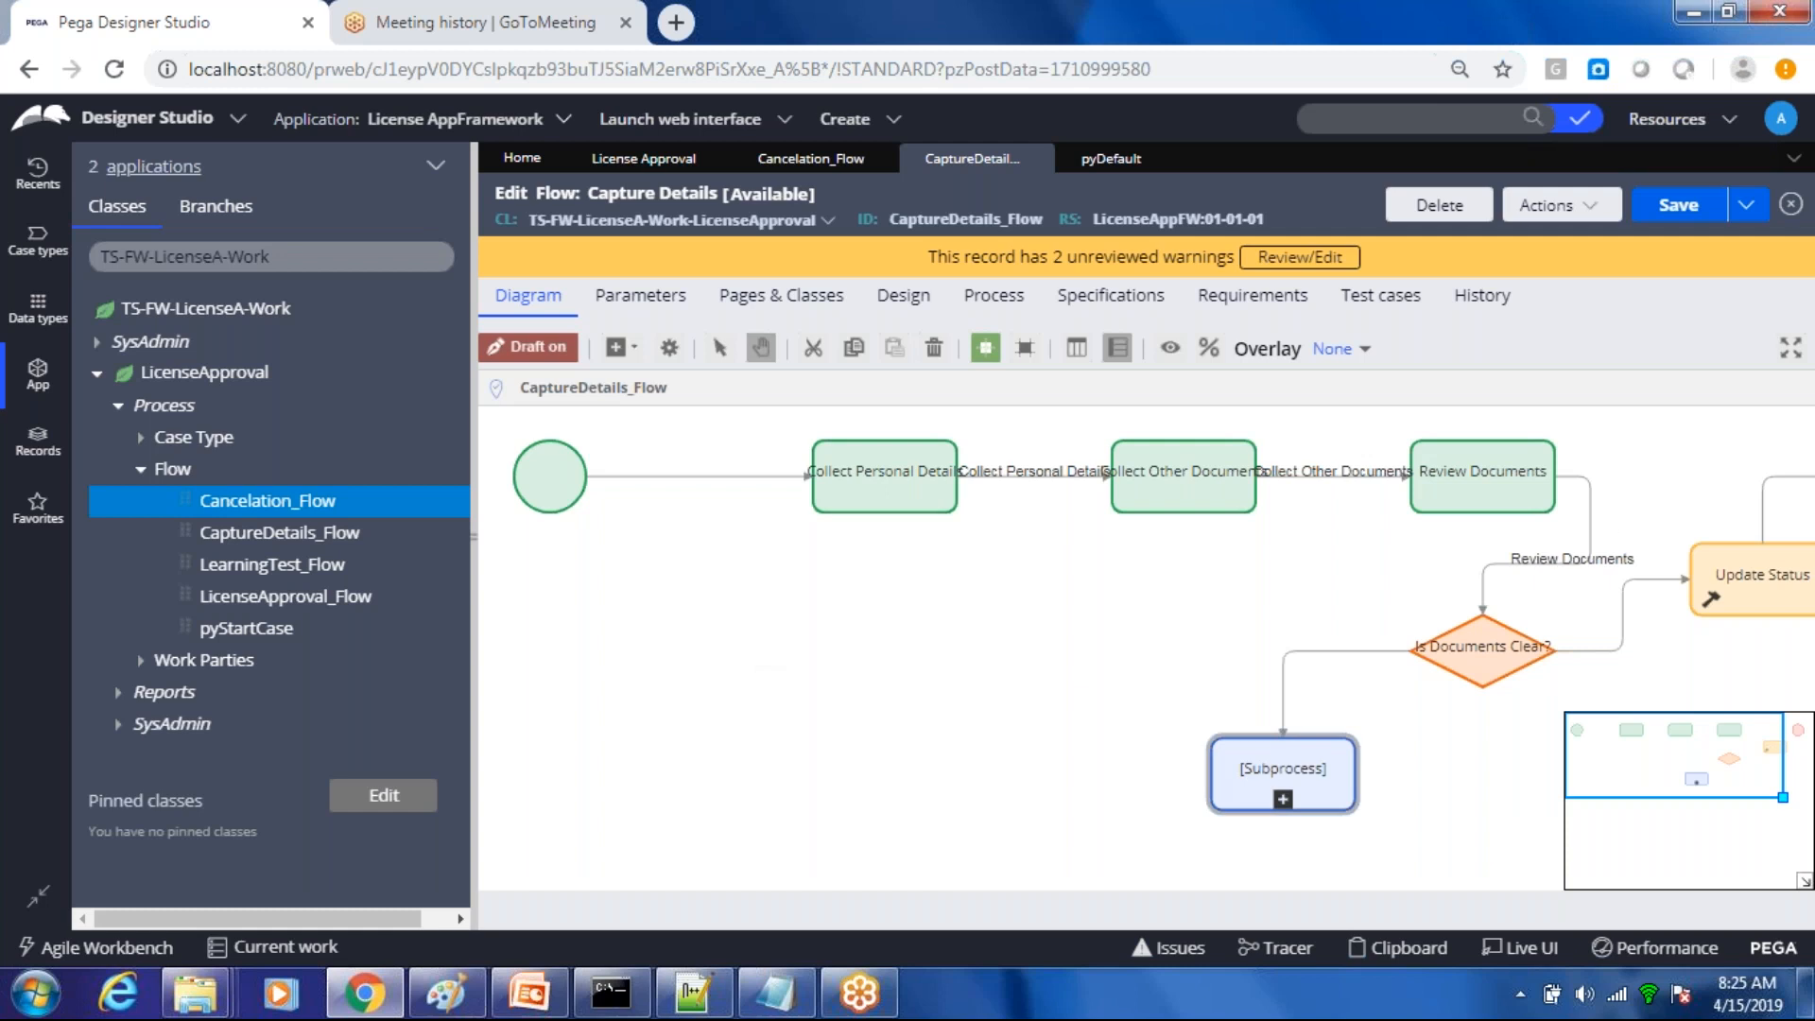
Step: Add an End shape to the CaptureDetails_Flow diagram, placed directly below the subprocess
{"action": "left_click_drag", "start_coordinate": [1668, 750], "coordinate": [1690, 783]}
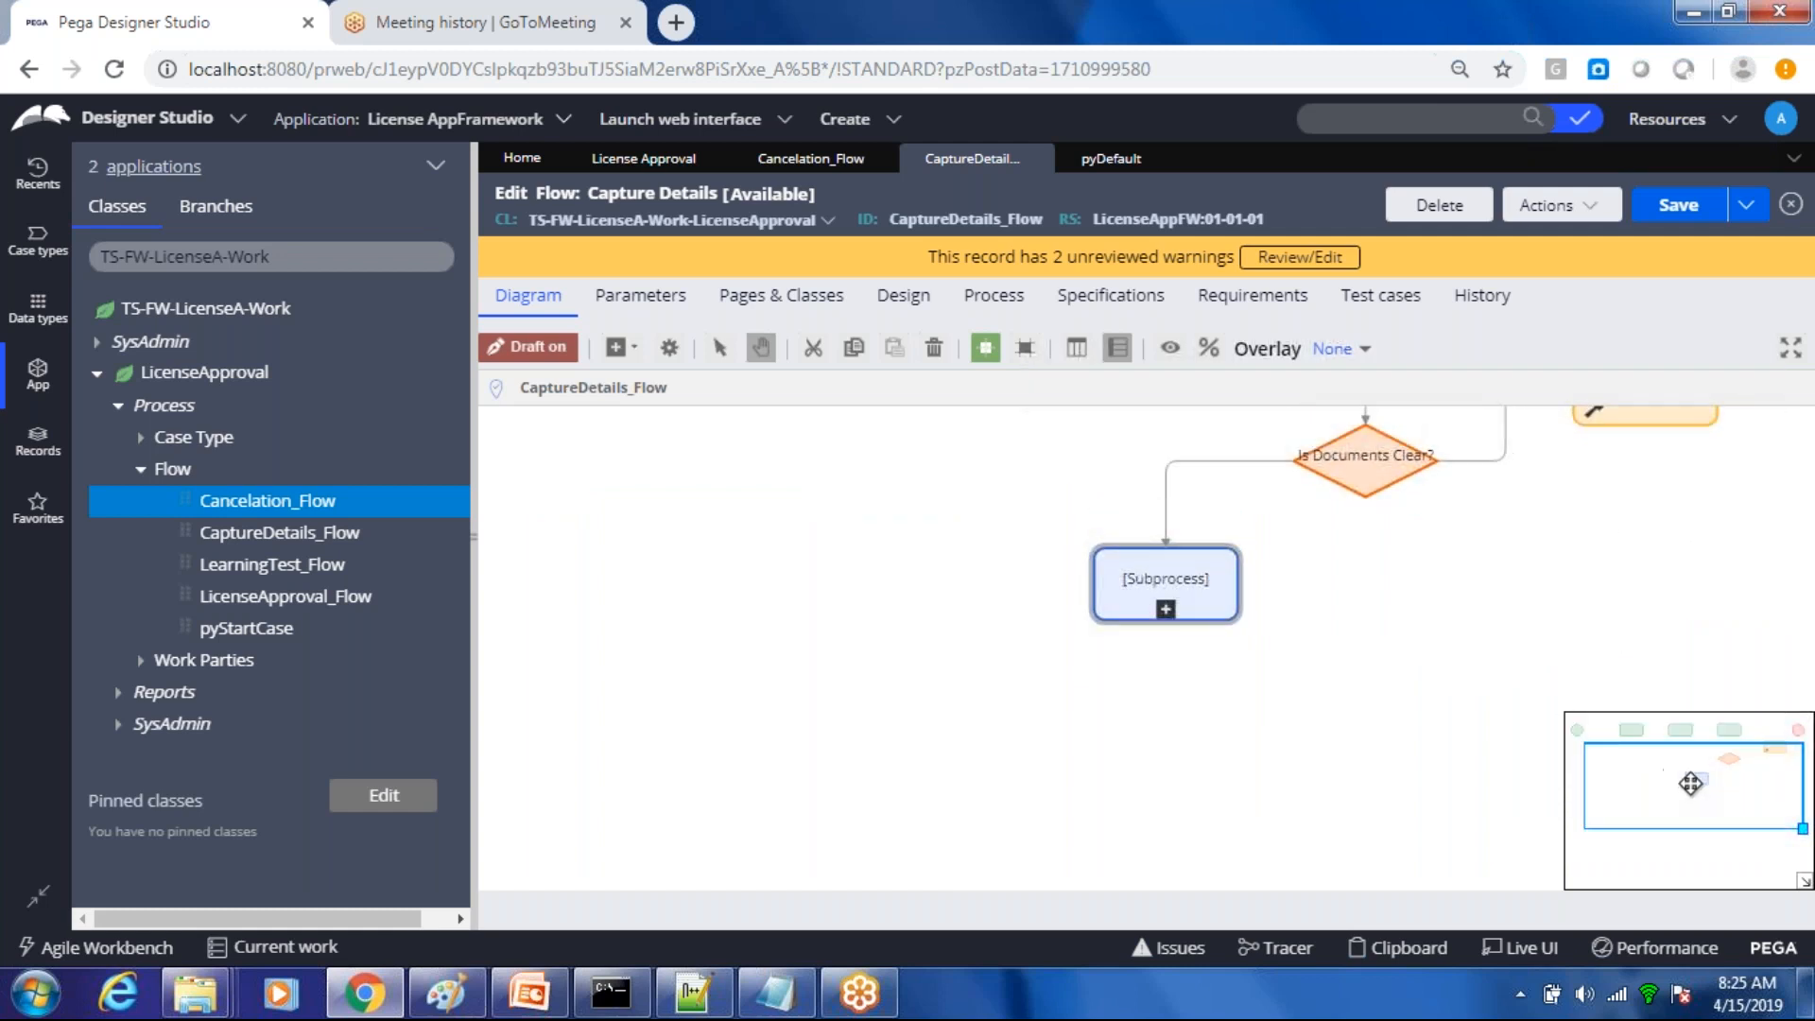
{"action": "left_click", "coordinate": [844, 681]}
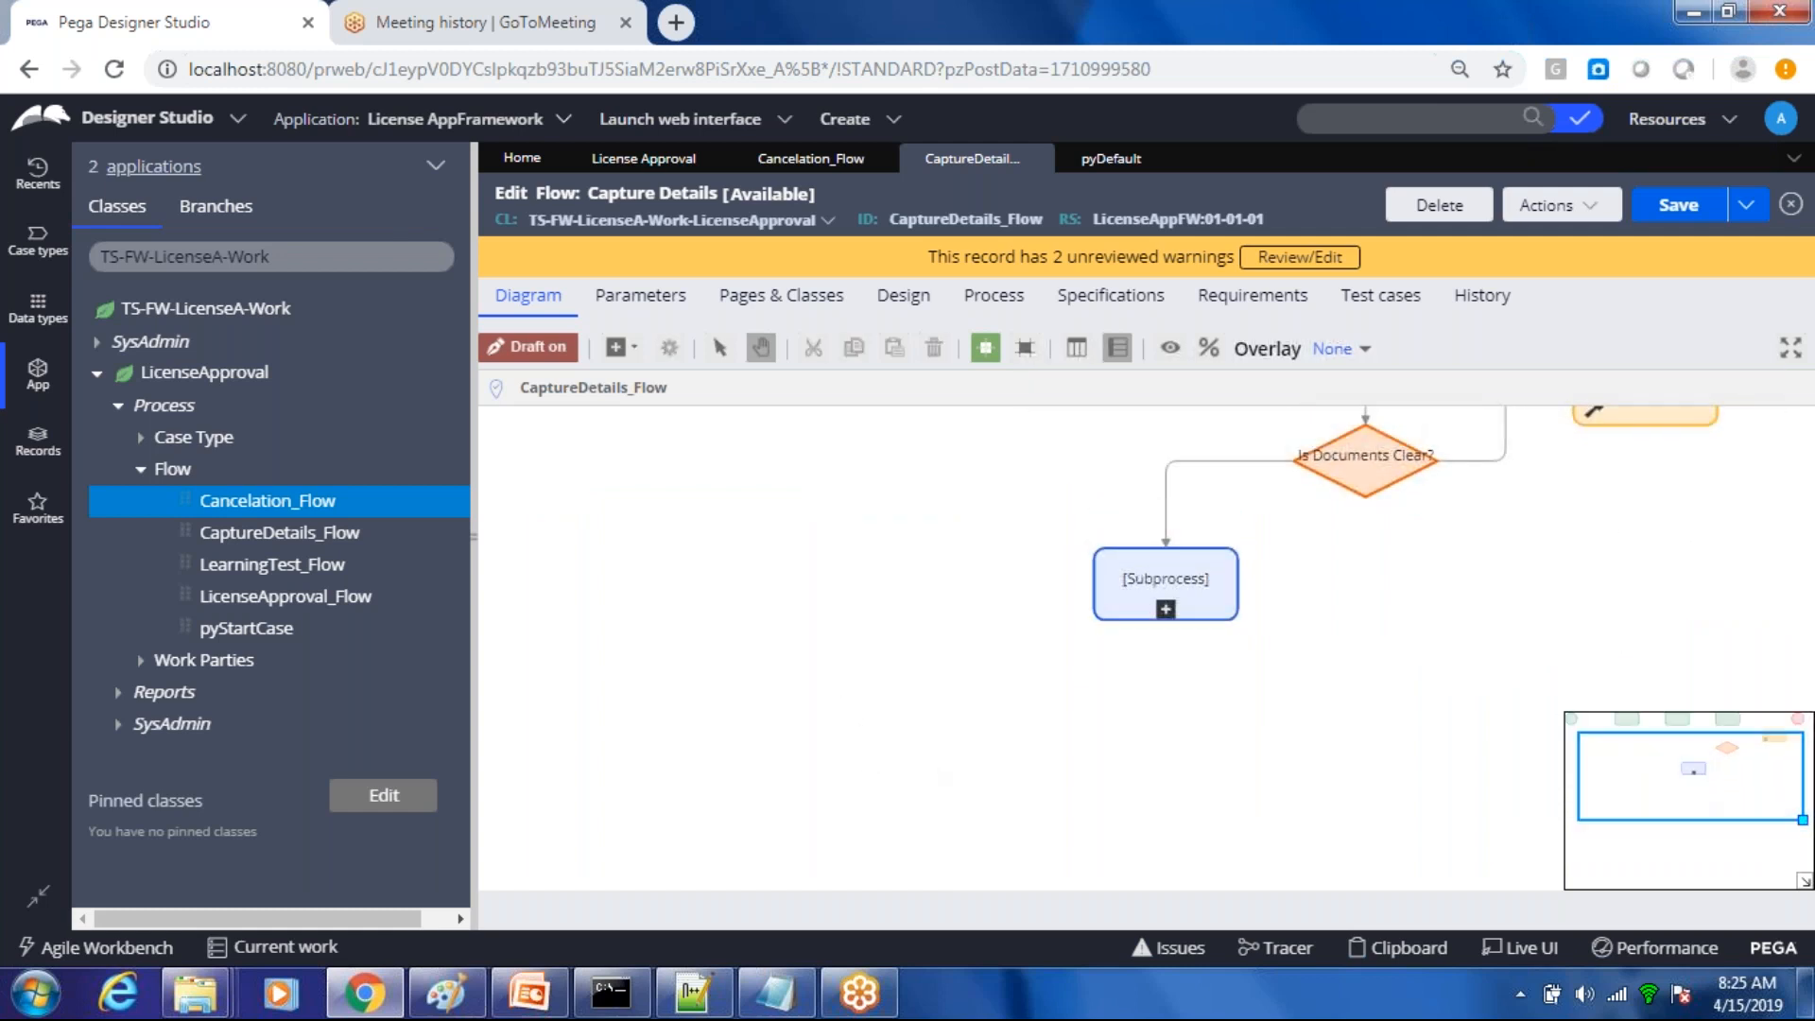
{"action": "right_click", "coordinate": [840, 671]}
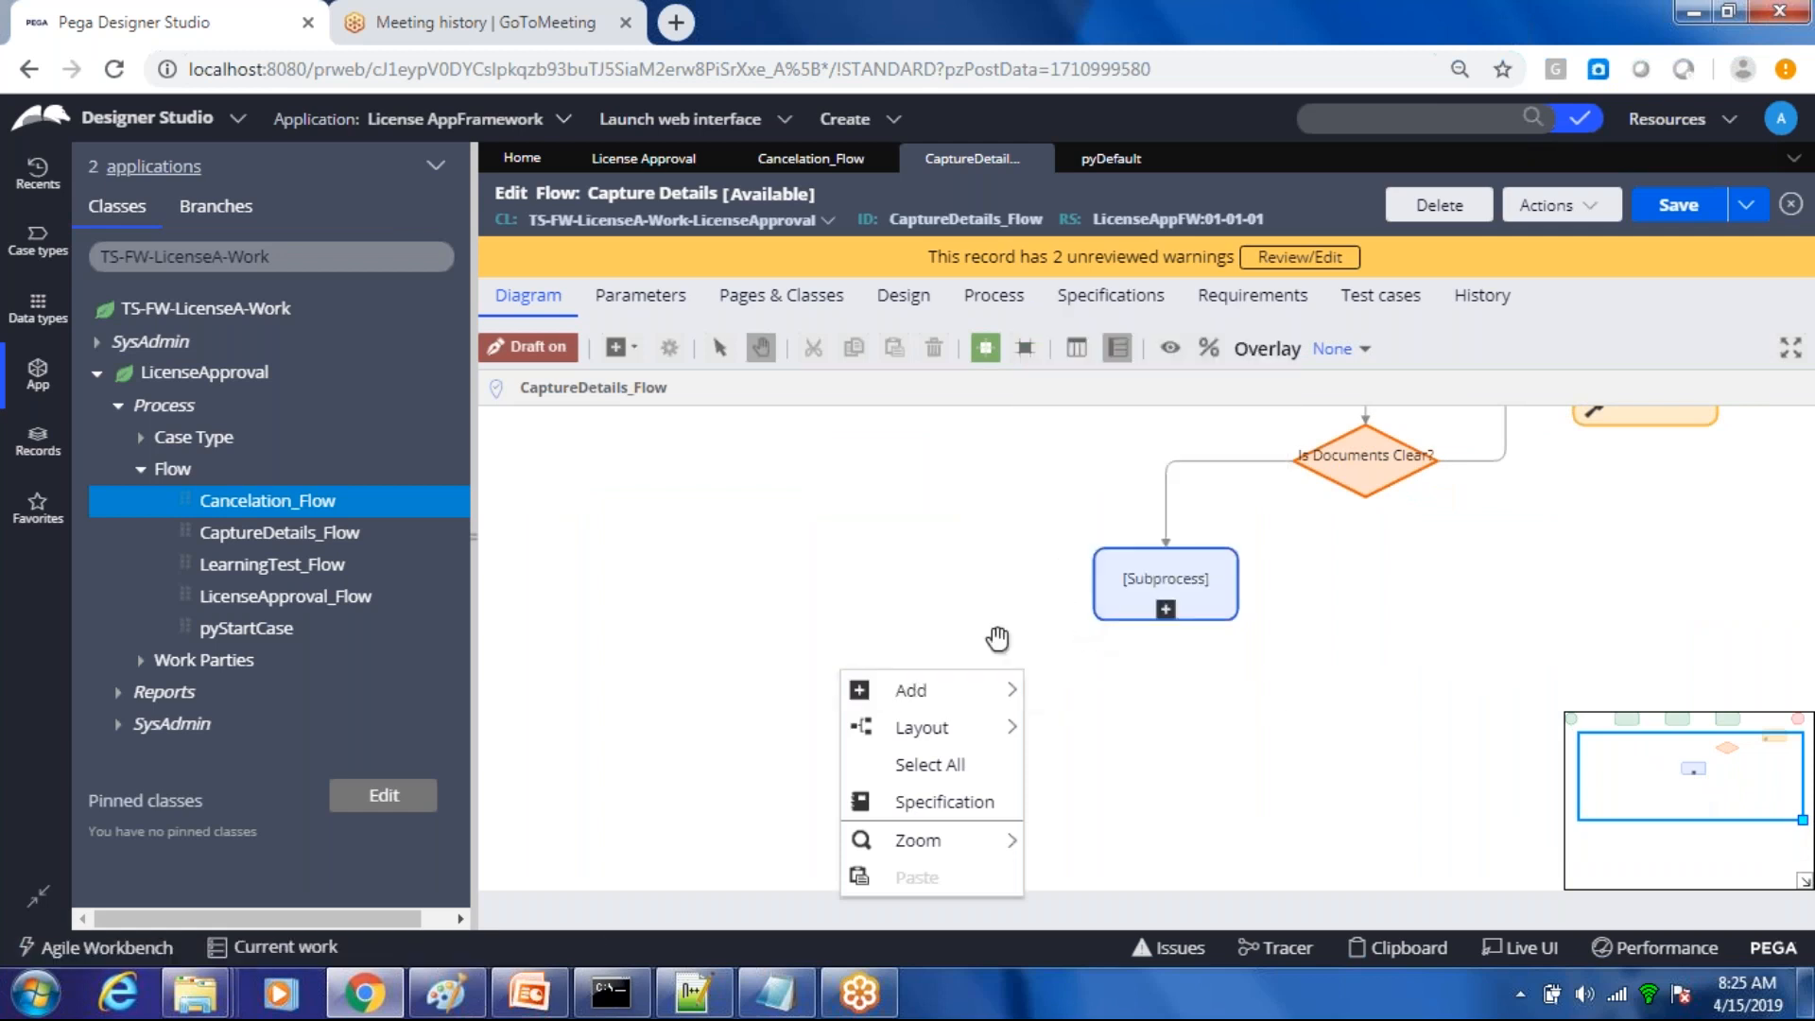
{"action": "mouse_move", "coordinate": [925, 691]}
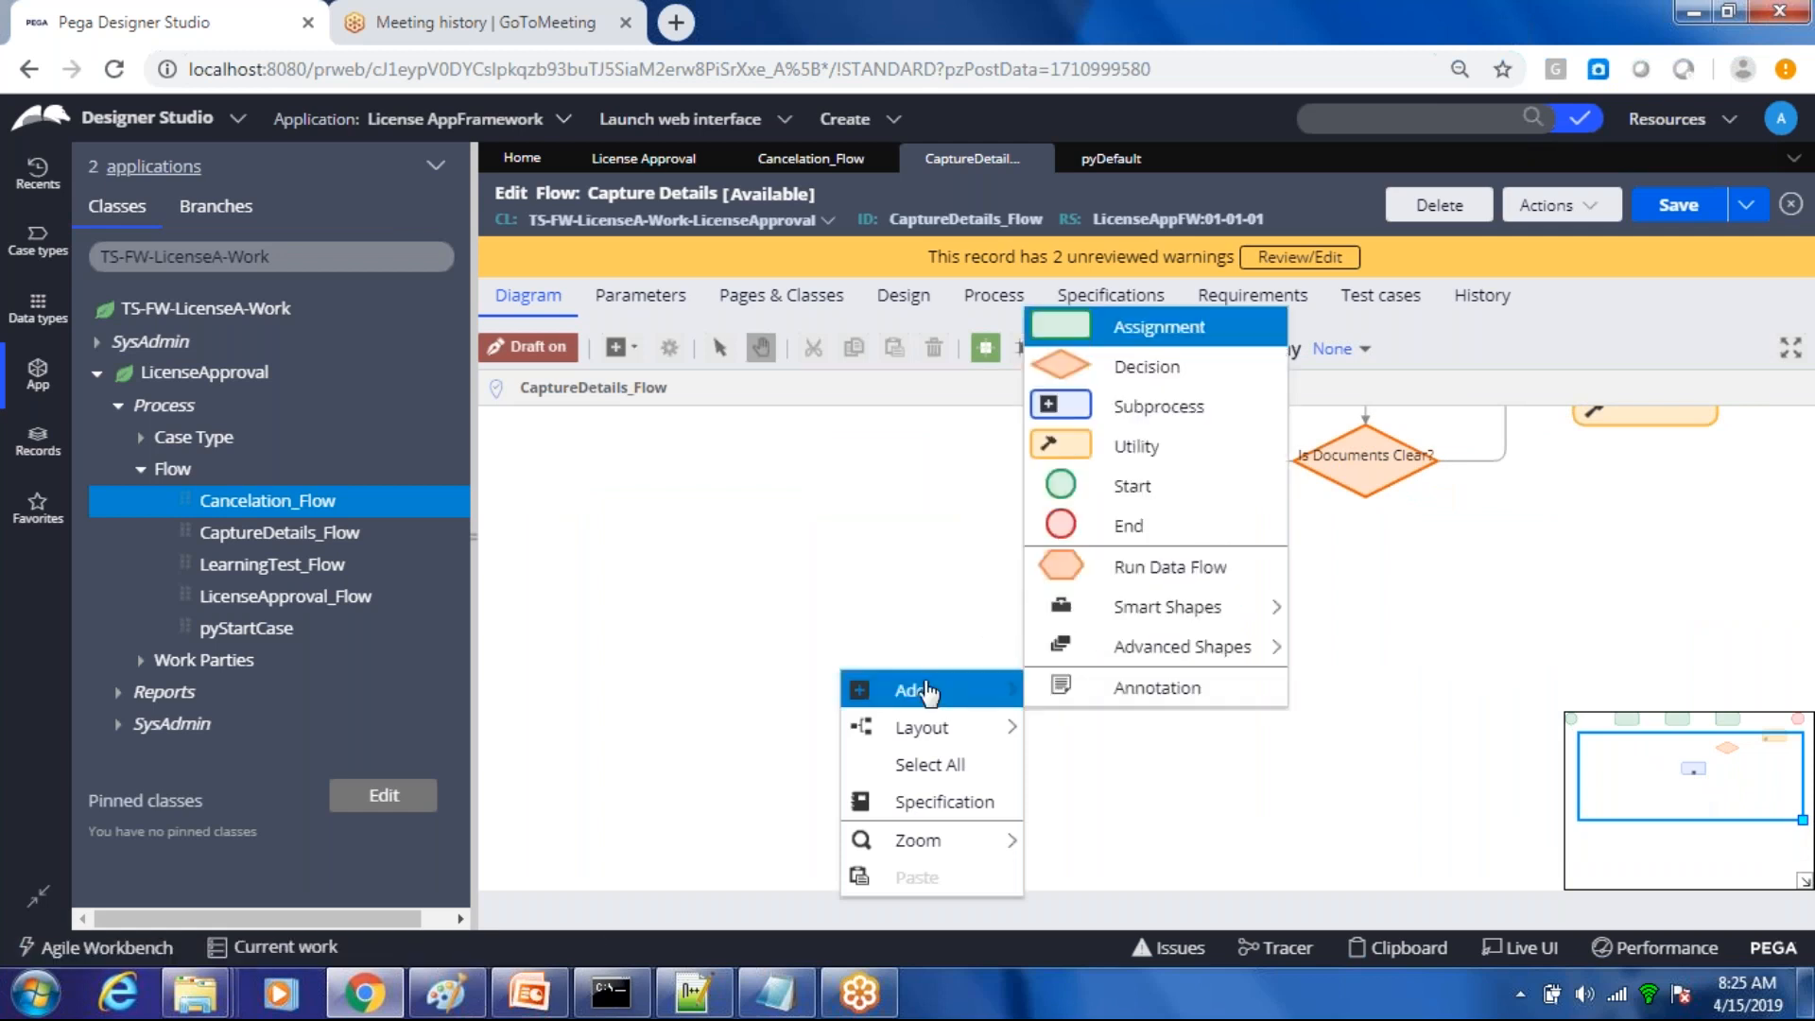
{"action": "left_click", "coordinate": [1076, 530]}
{"action": "left_click_drag", "start_coordinate": [875, 705], "coordinate": [1173, 781]}
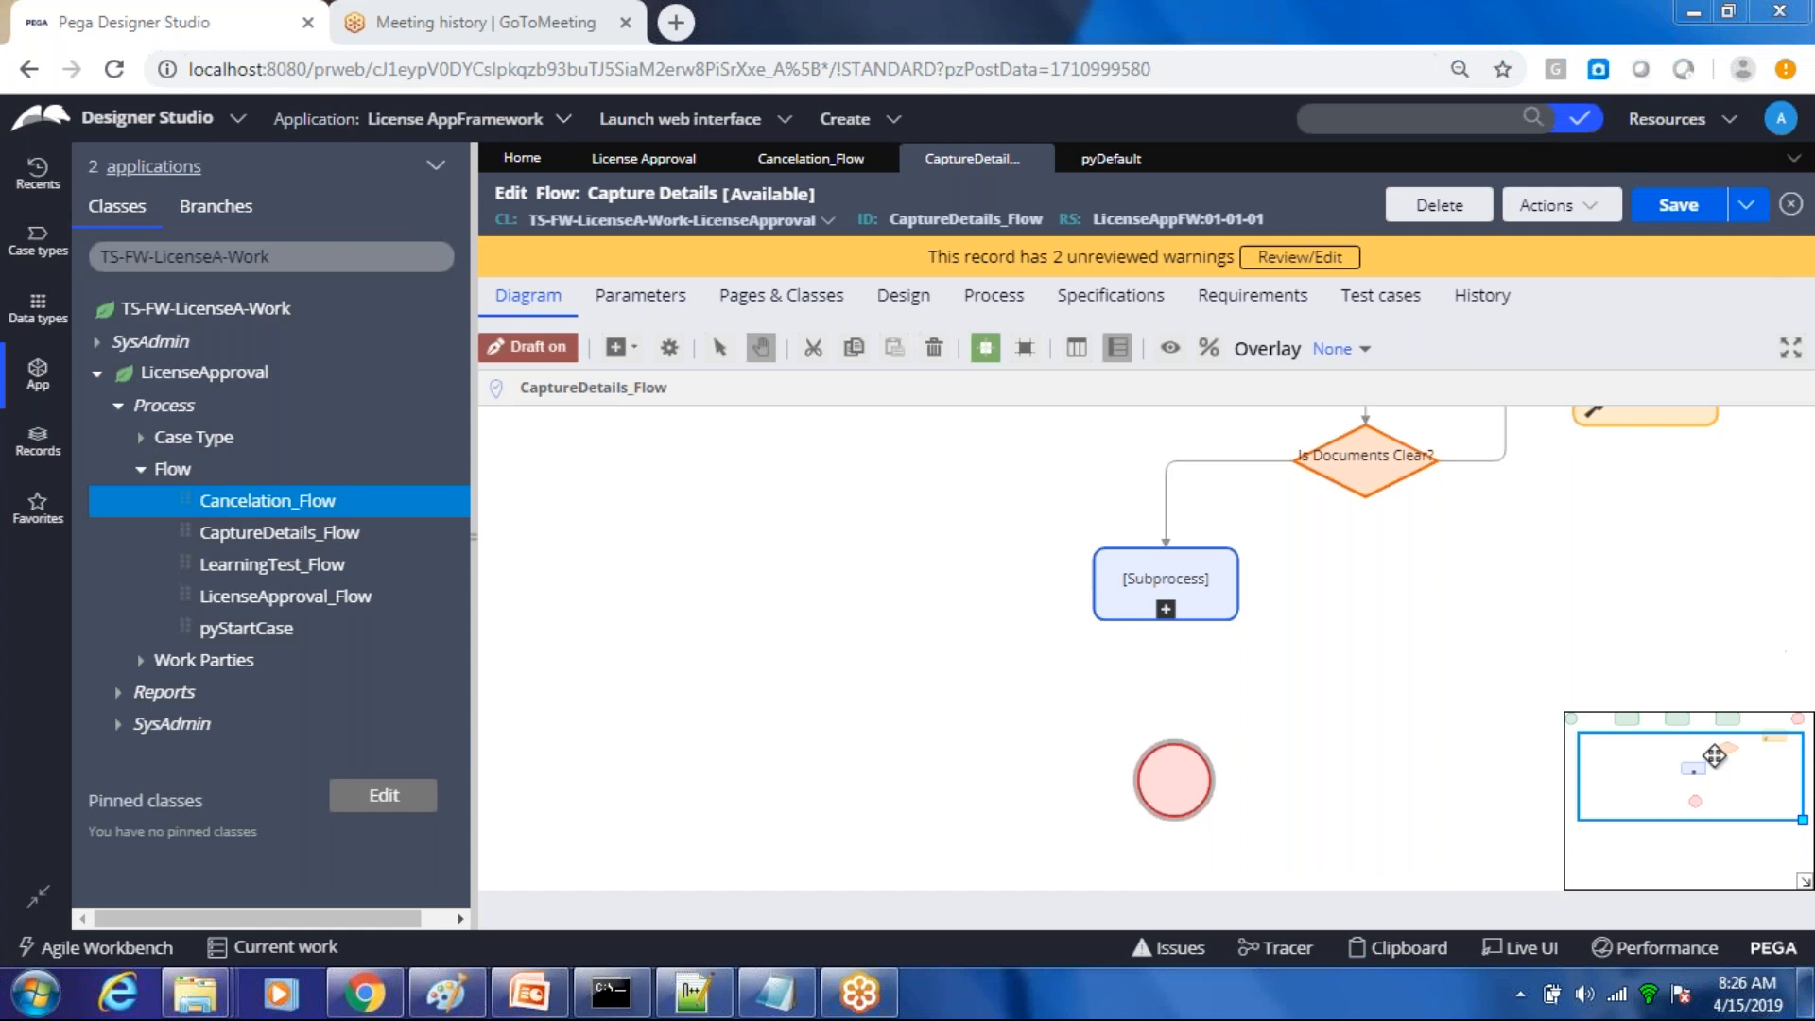
{"action": "left_click_drag", "start_coordinate": [1707, 791], "coordinate": [1704, 756]}
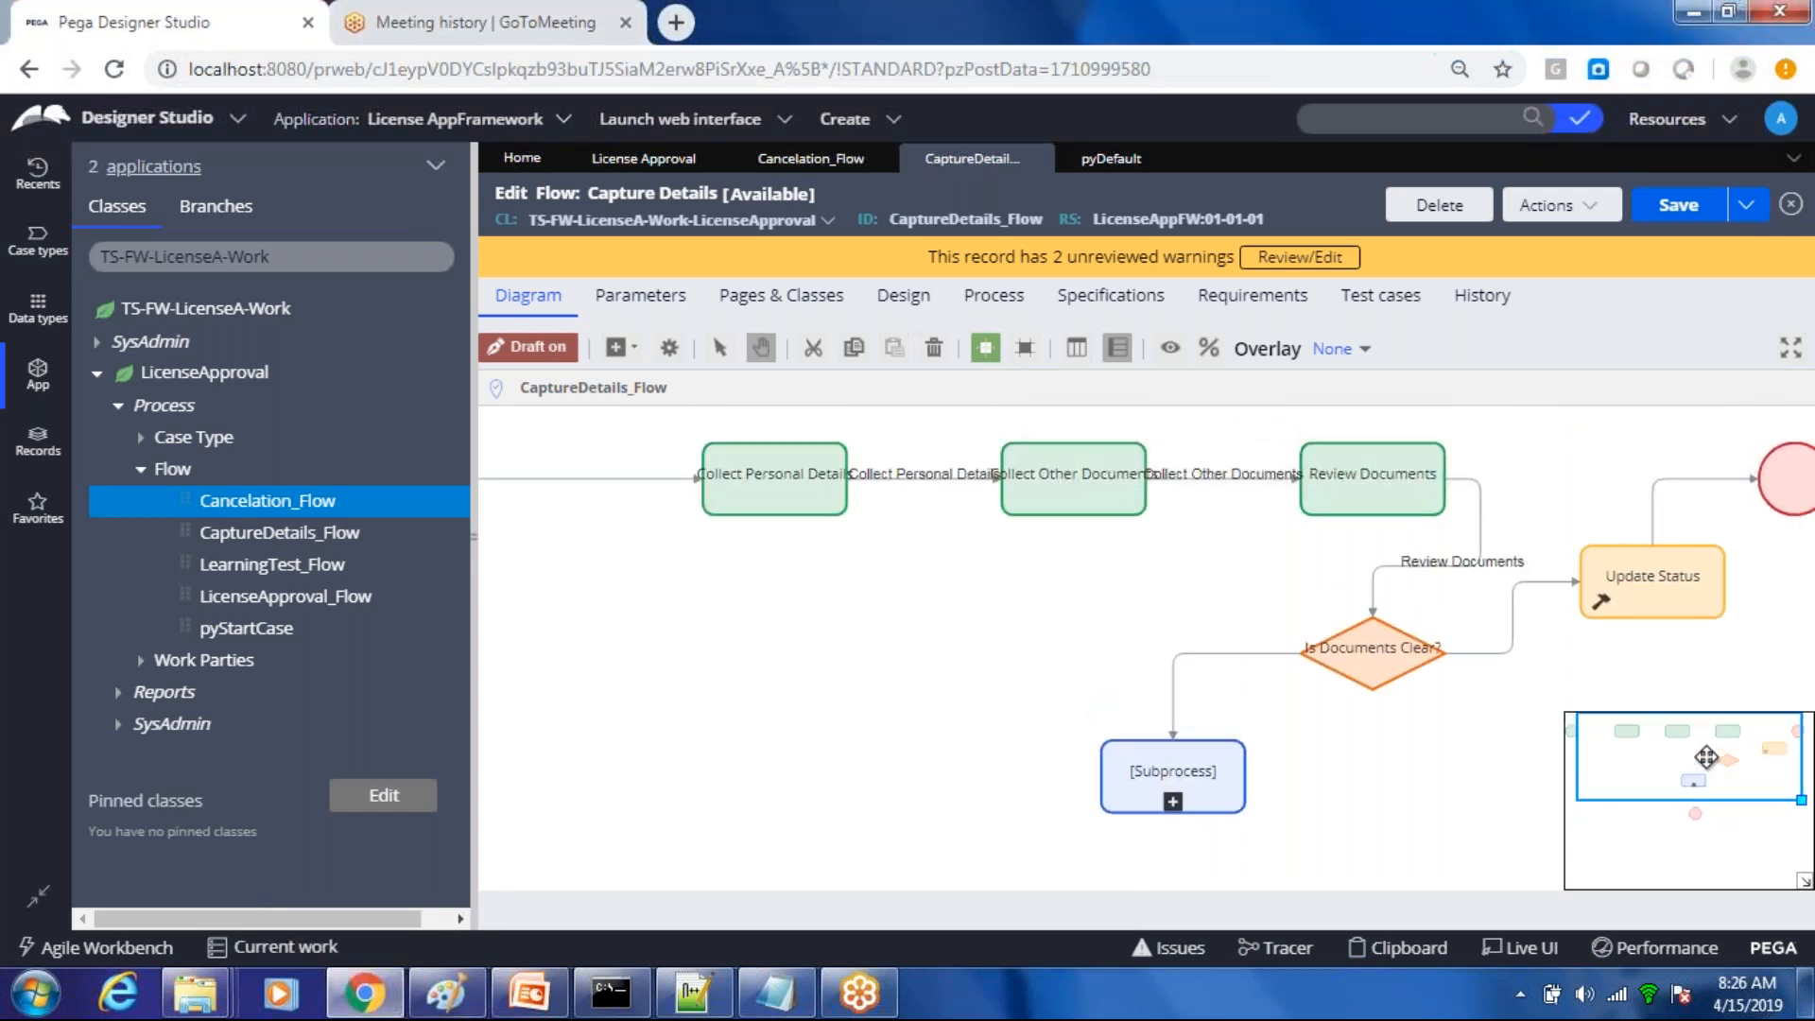
Step: Review the rule setting in the "Is Documents Clear?" decision's properties and close them without changes
{"action": "left_click", "coordinate": [1375, 652]}
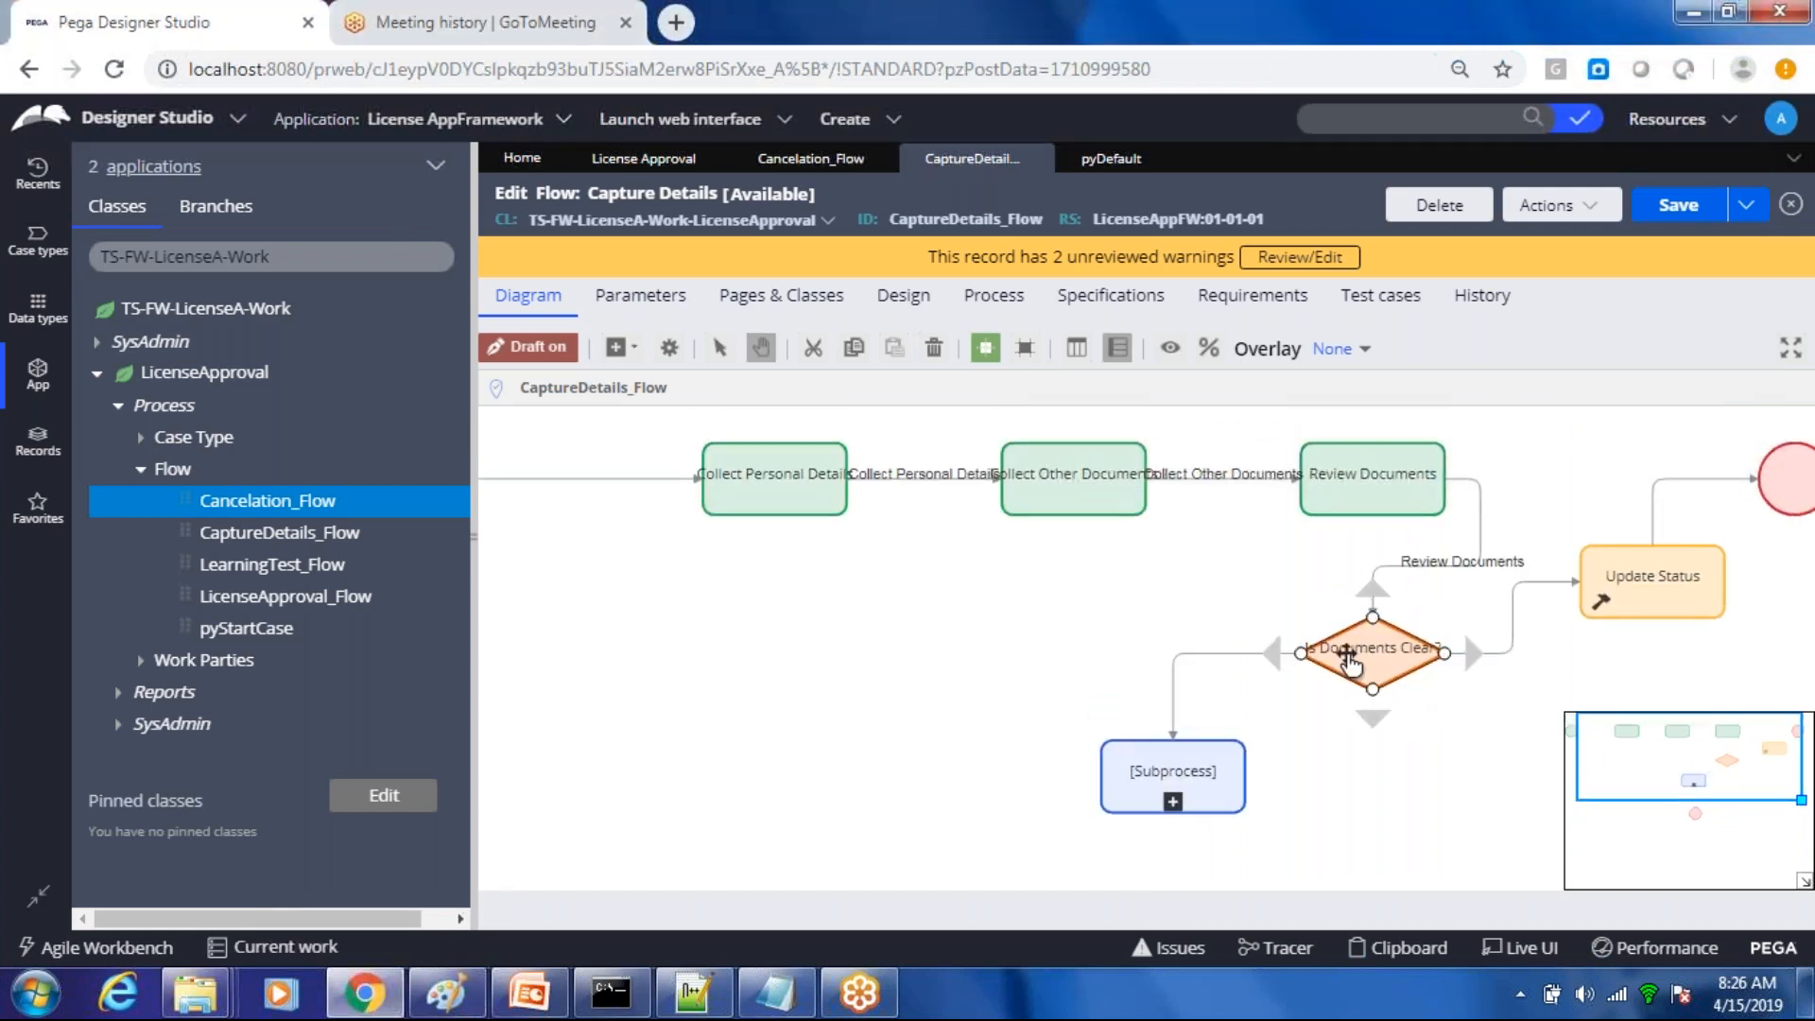
{"action": "double_click", "coordinate": [1369, 652]}
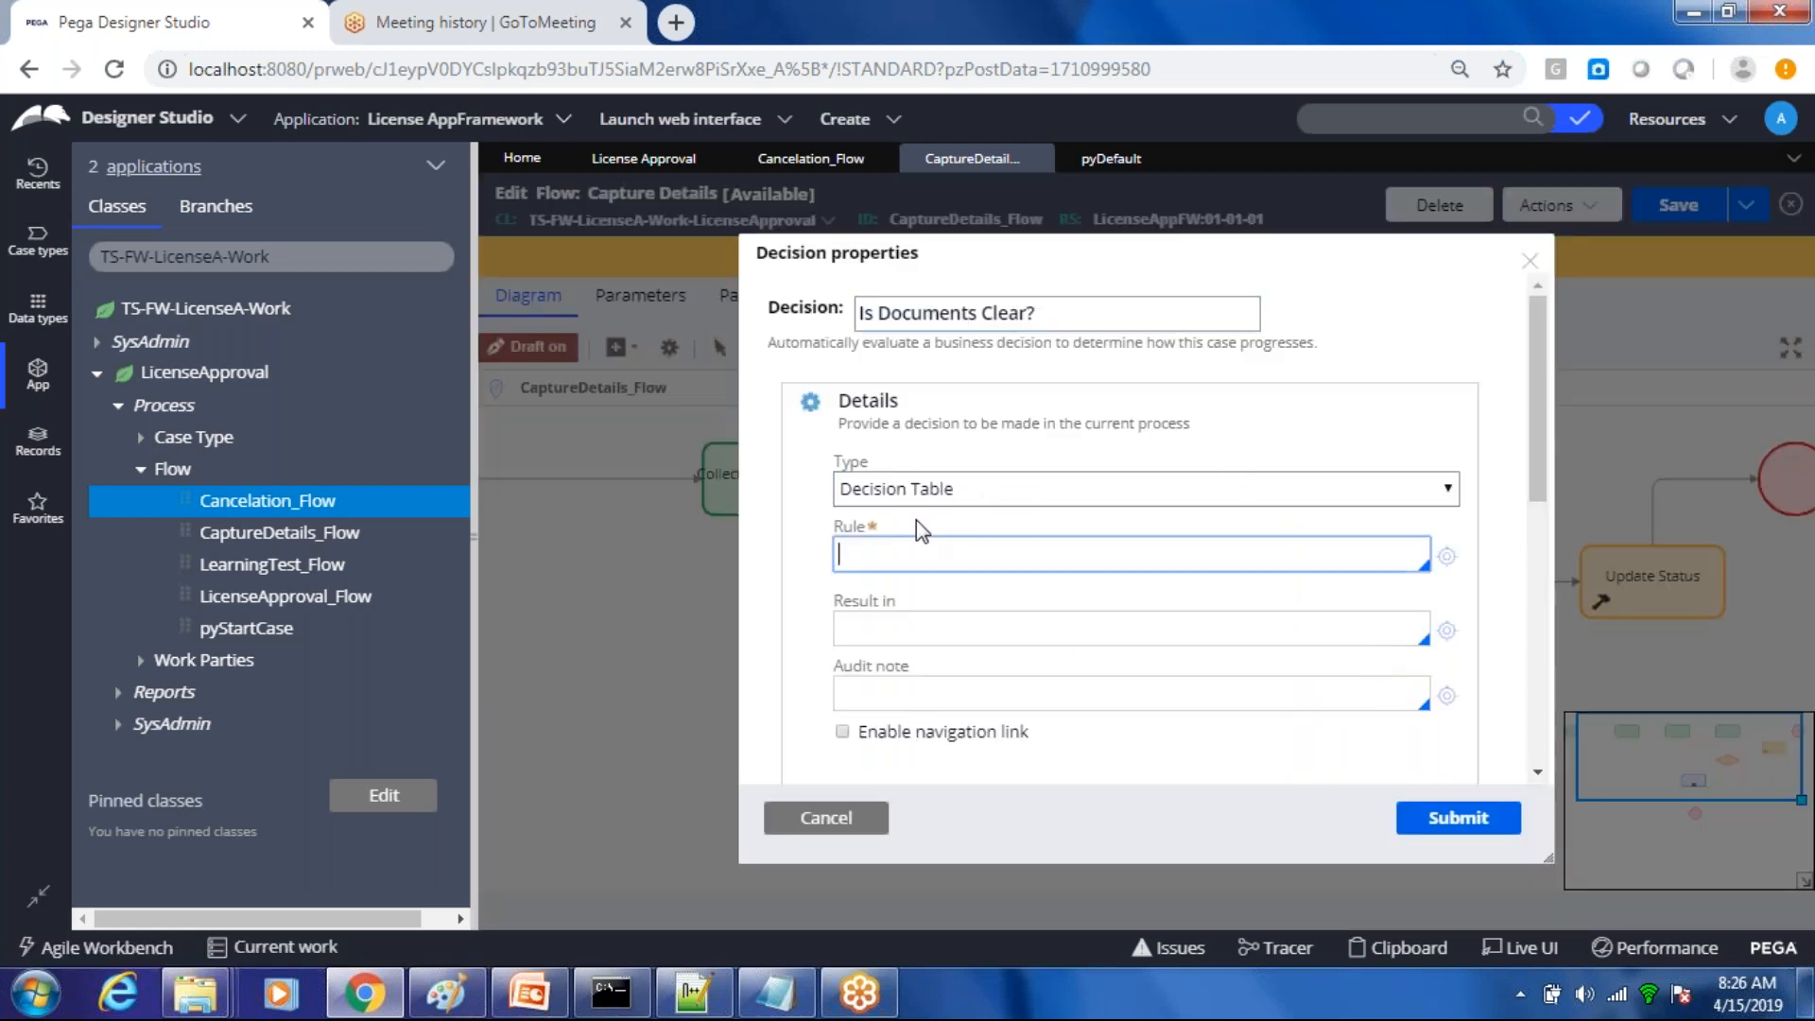
{"action": "double_click", "coordinate": [851, 527]}
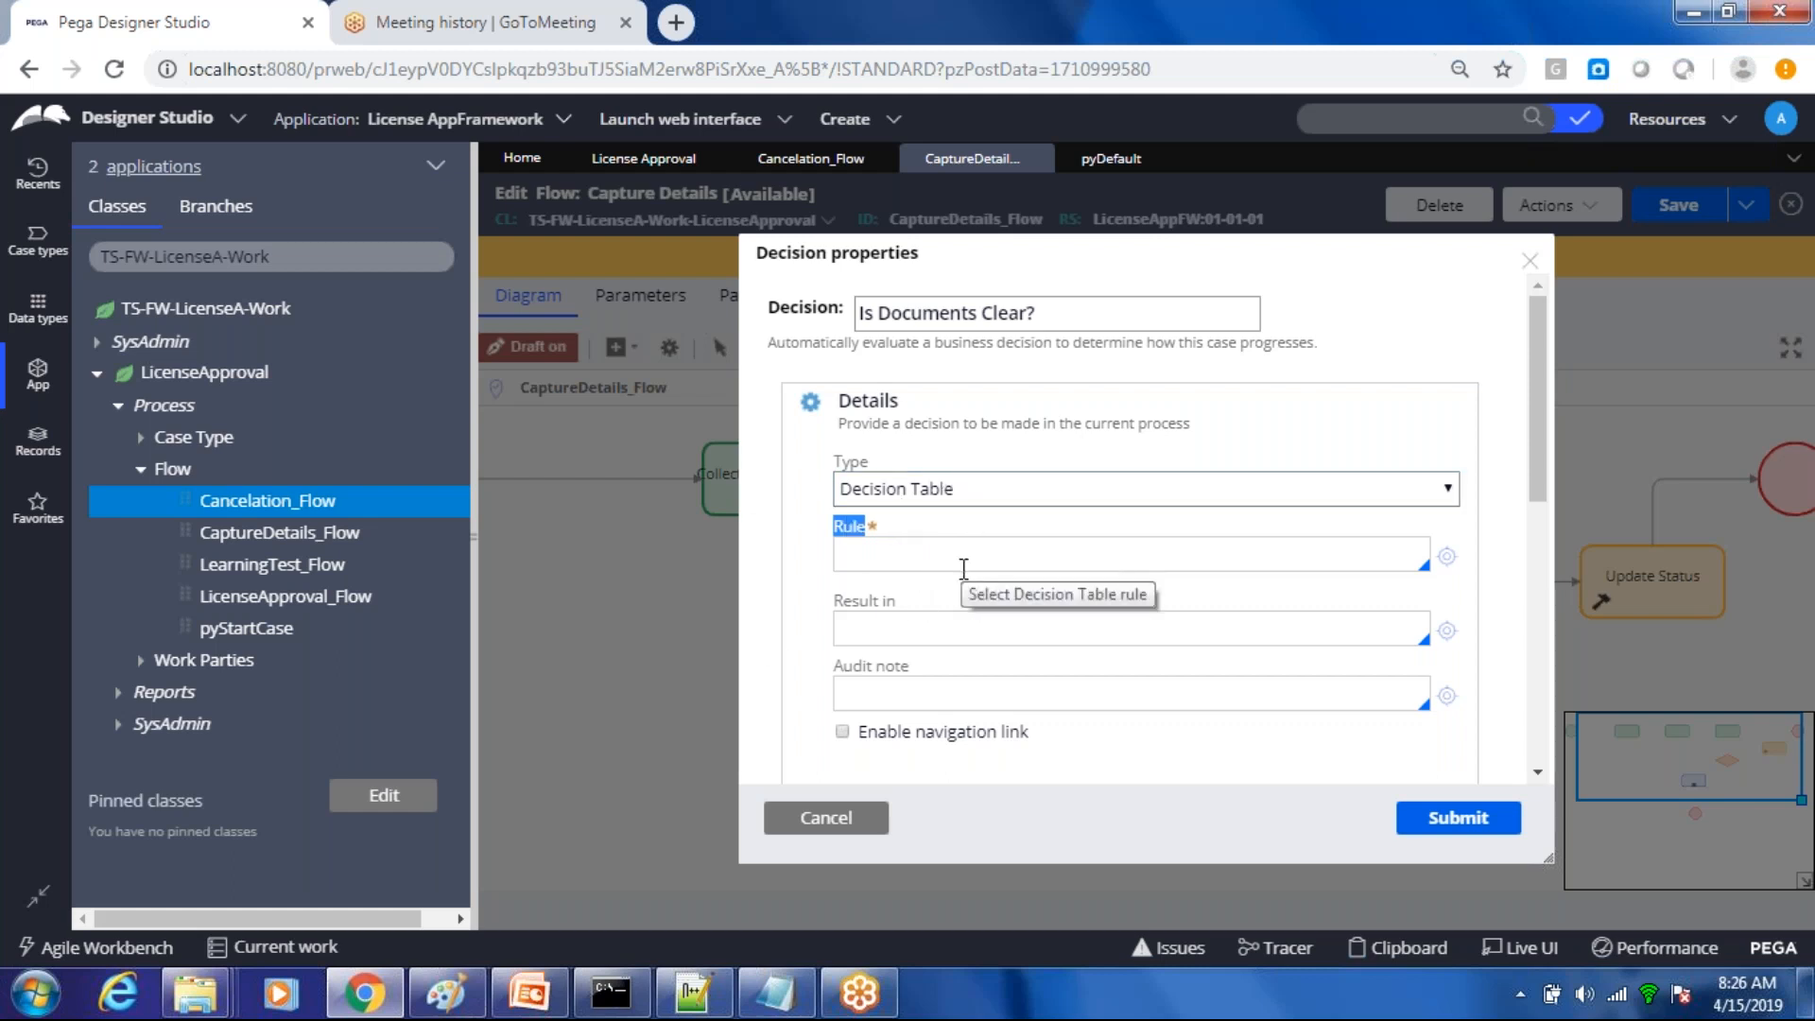
{"action": "left_click", "coordinate": [853, 826]}
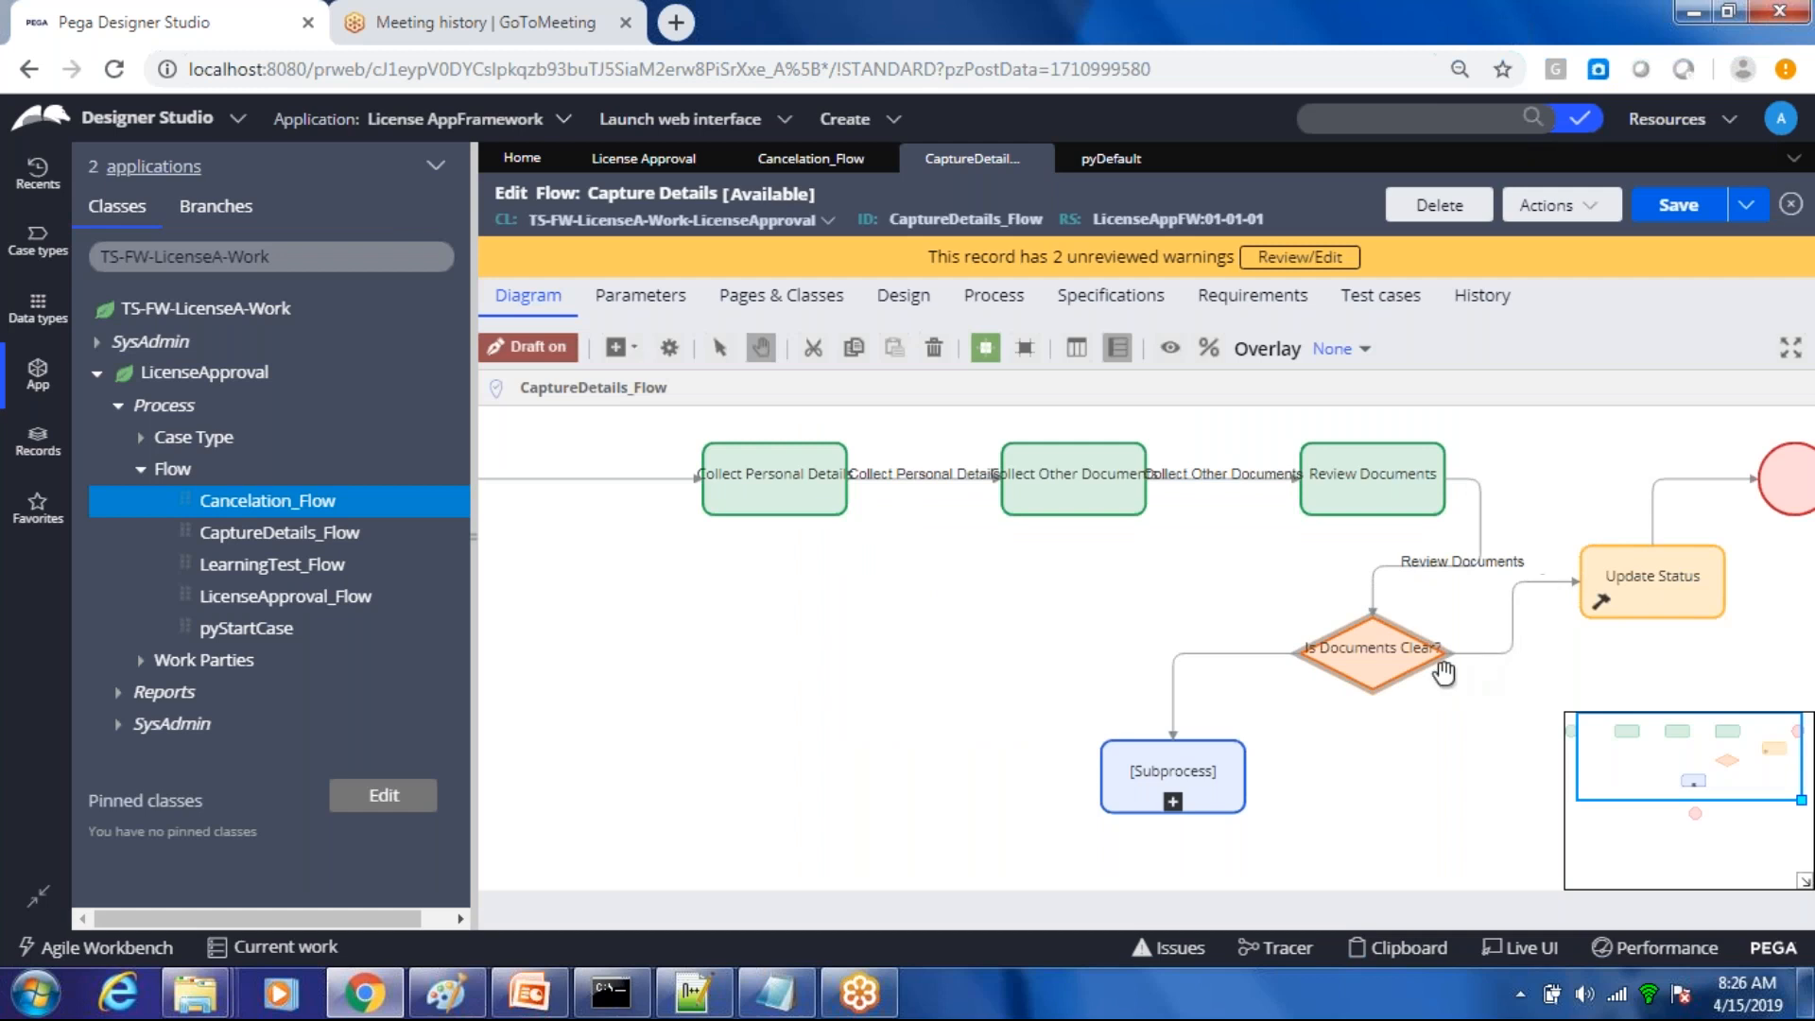
{"action": "mouse_move", "coordinate": [1373, 616]}
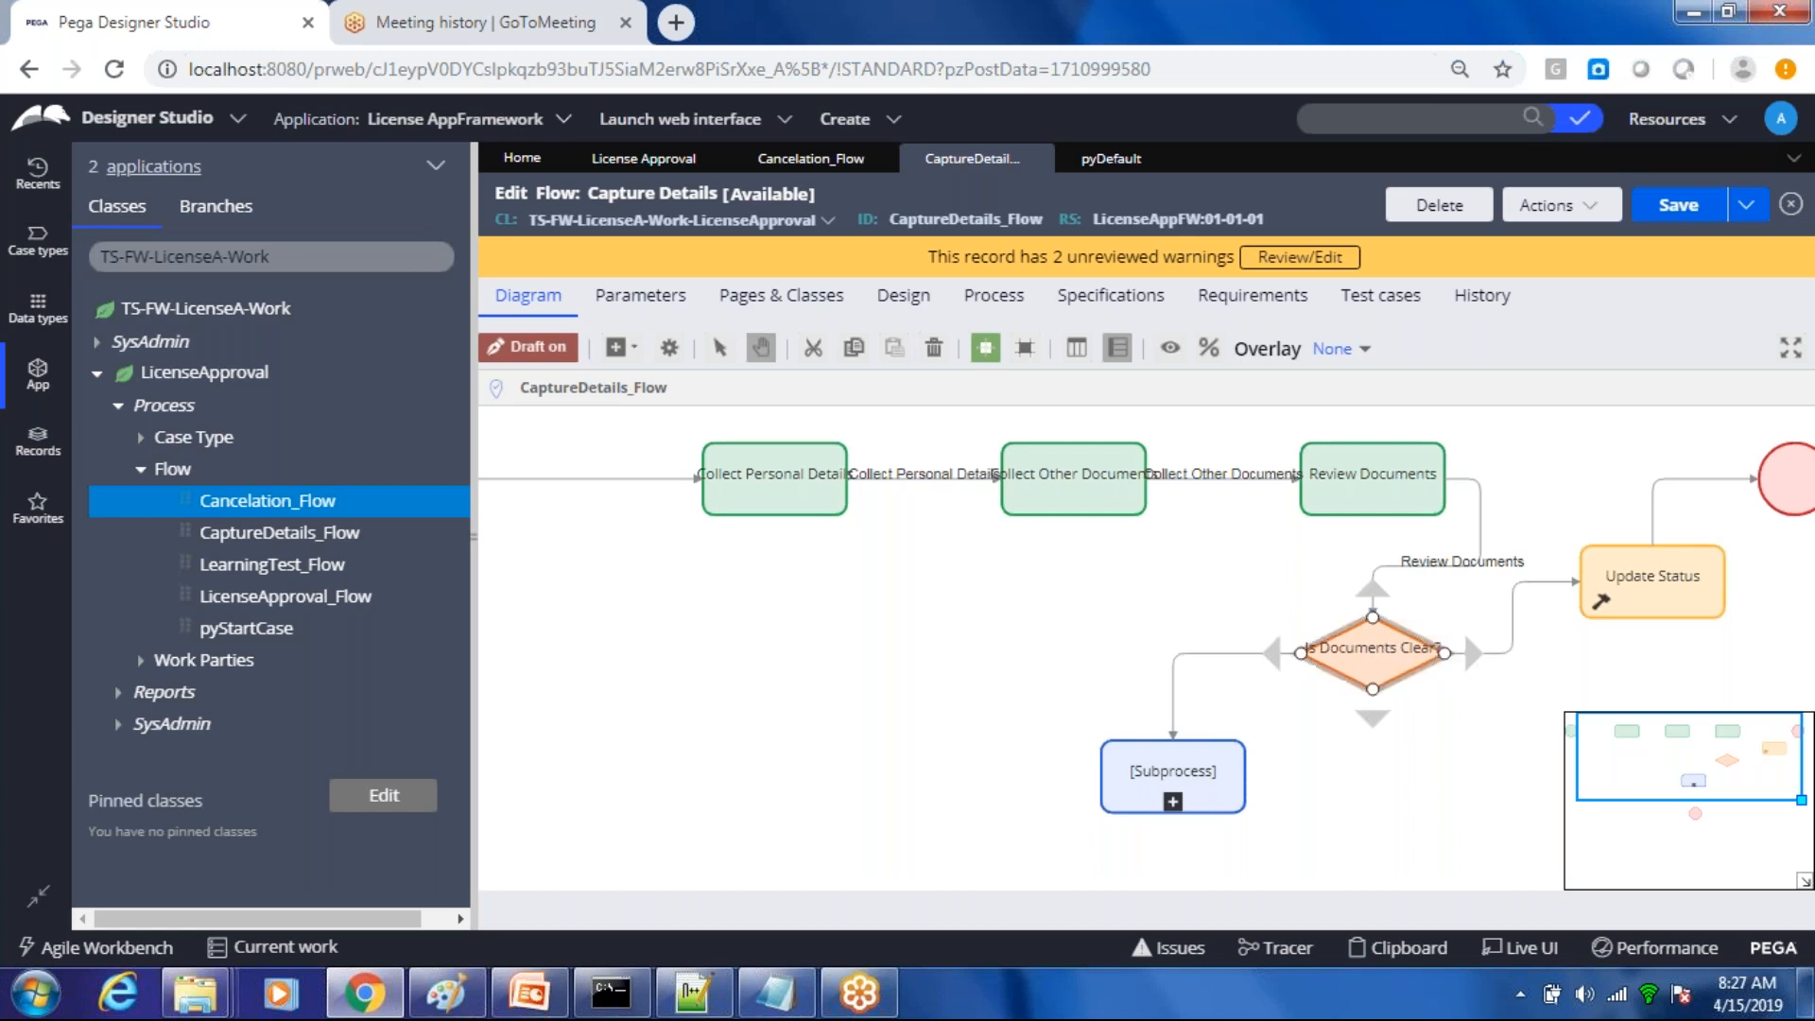
Step: Name the connector from the "Is Documents Clear?" decision to Update Status "Yes" and submit it
{"action": "left_click", "coordinate": [1501, 655]}
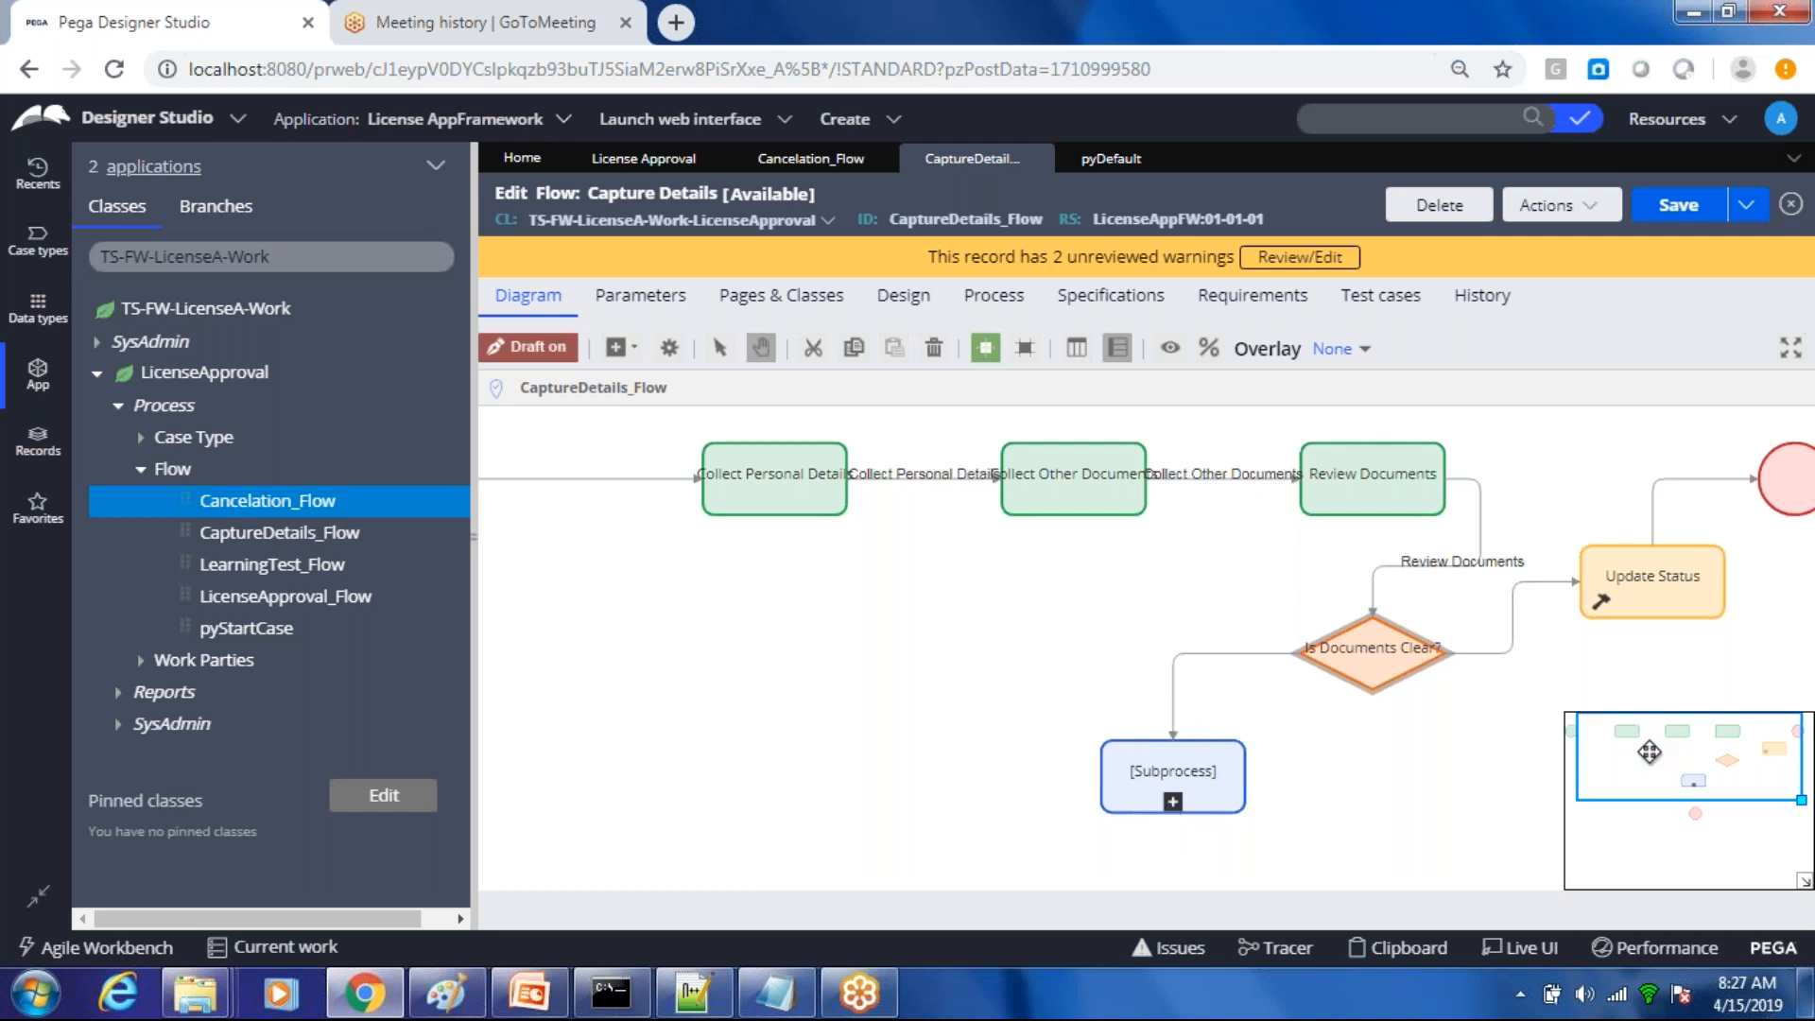
{"action": "left_click_drag", "start_coordinate": [1649, 752], "coordinate": [1653, 757]}
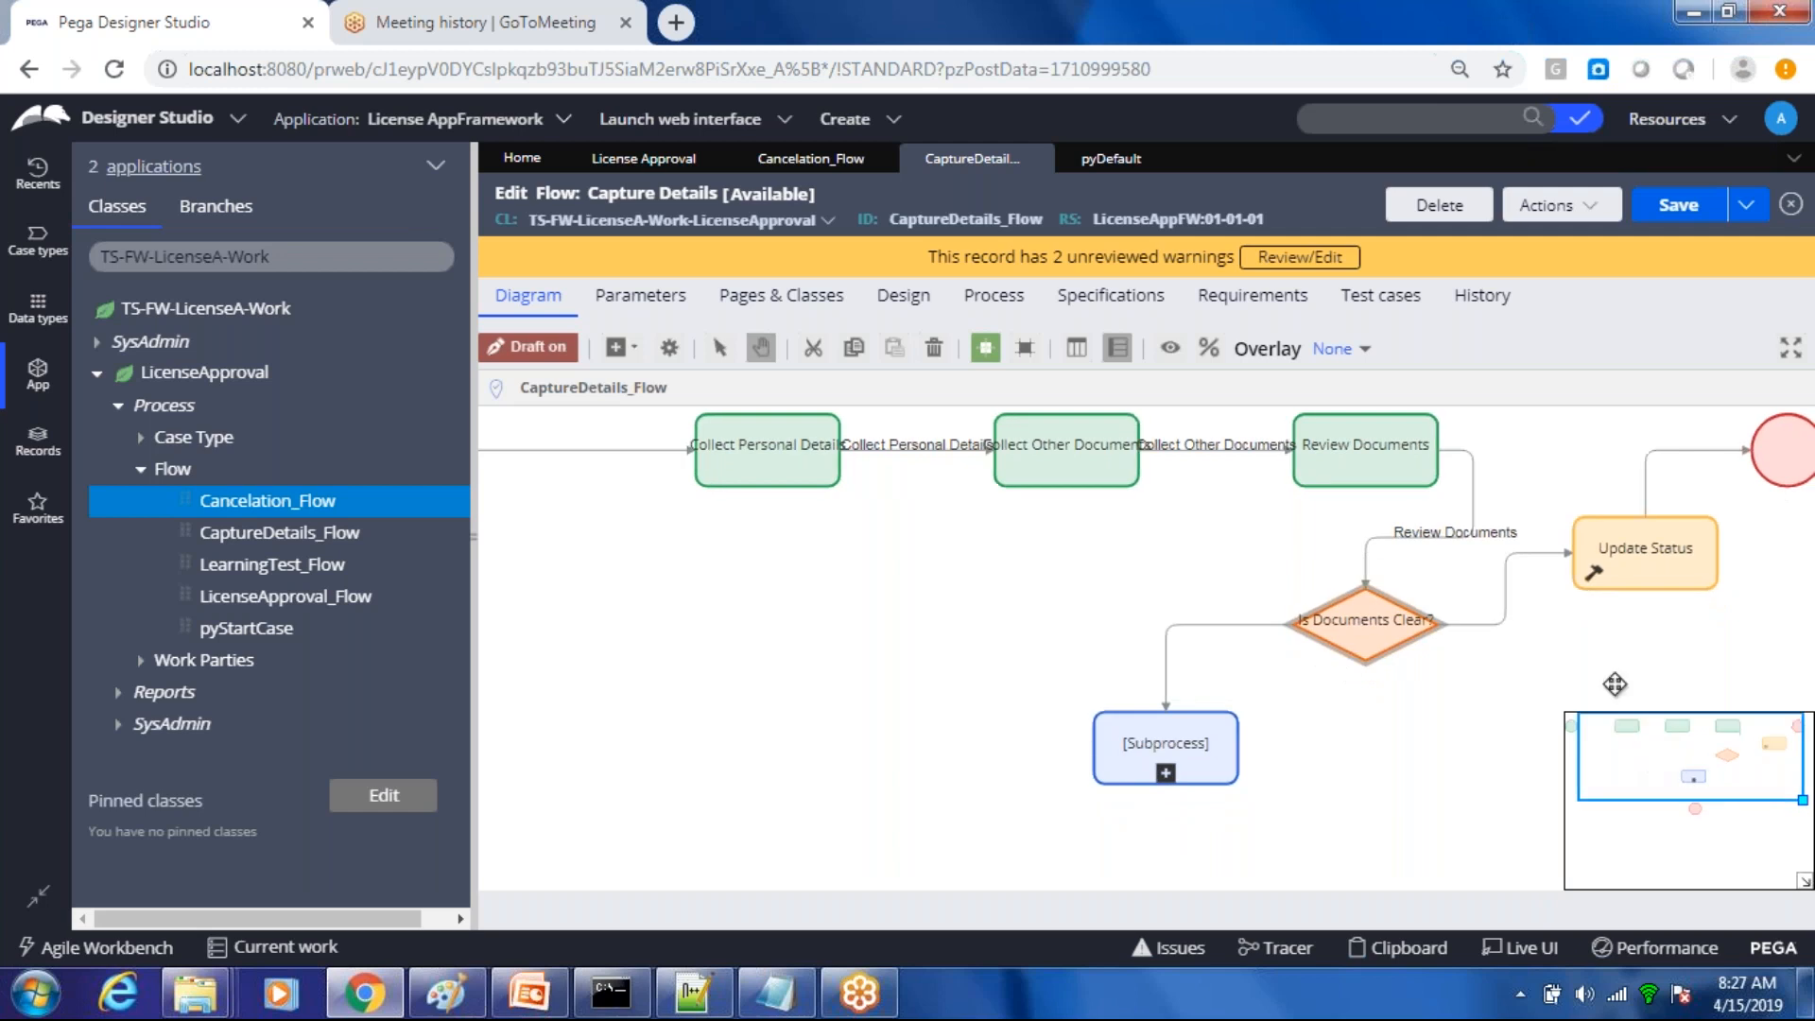
{"action": "double_click", "coordinate": [1506, 616]}
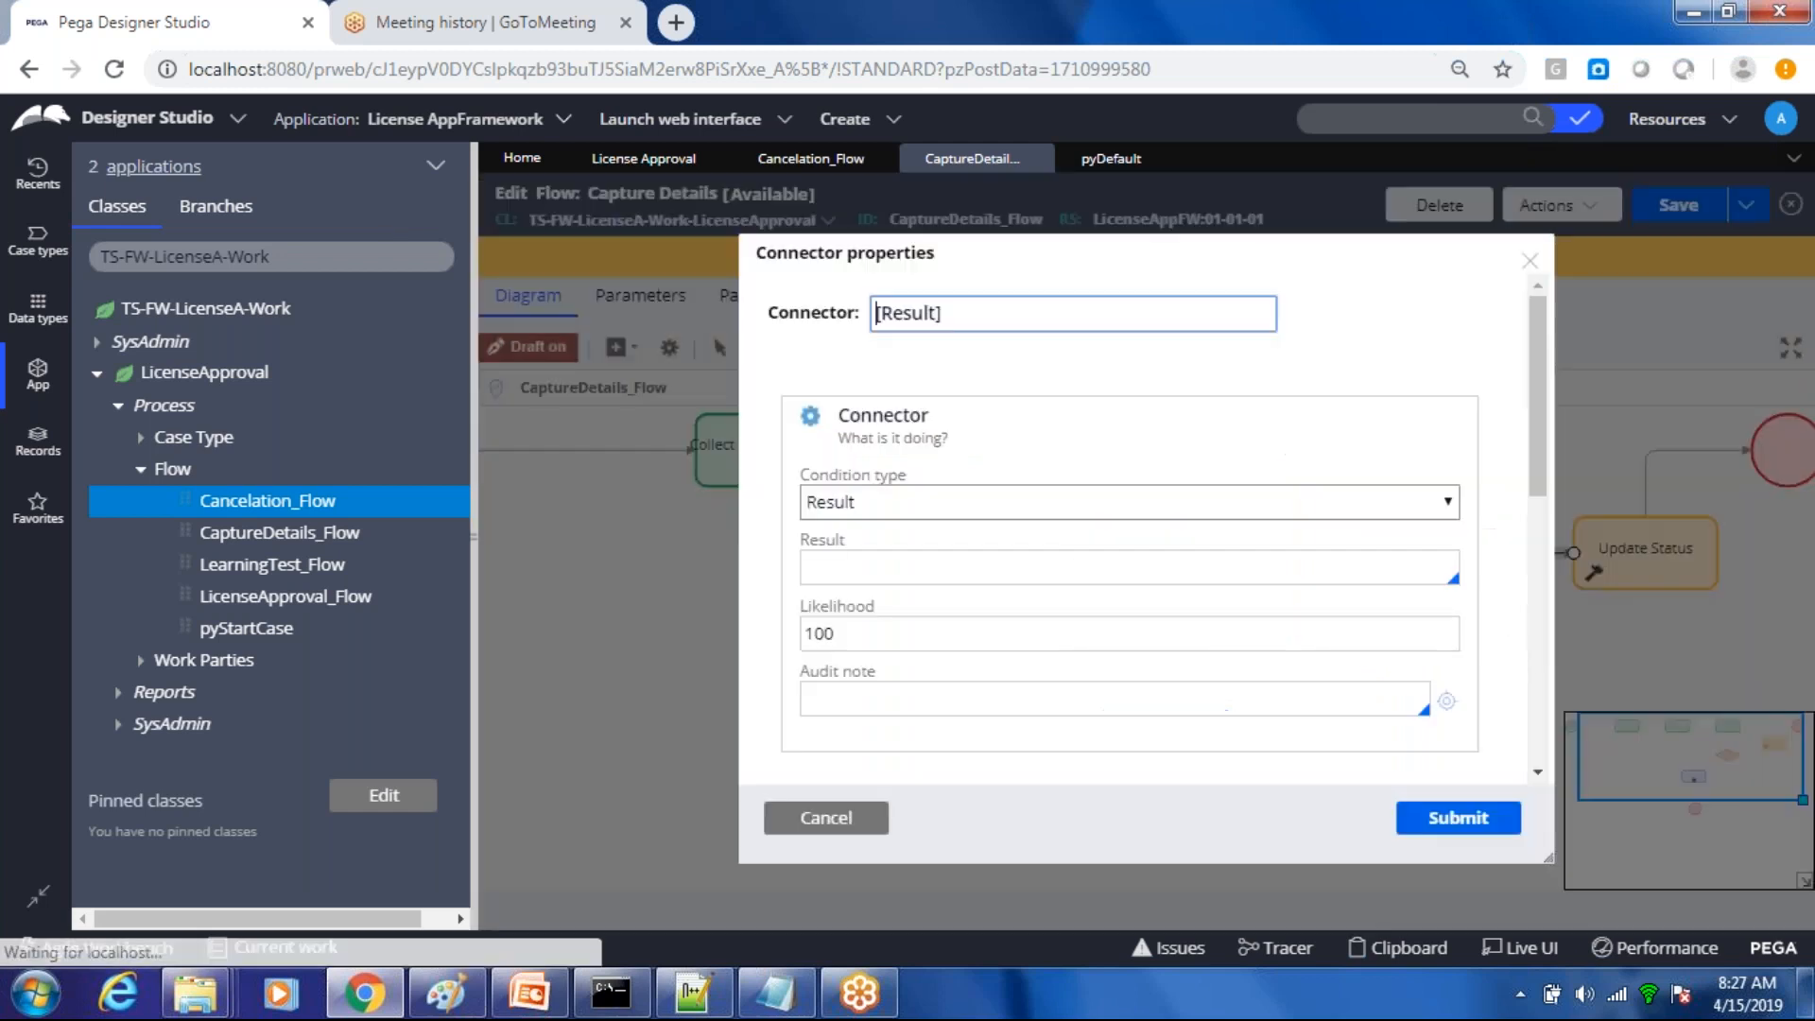
{"action": "left_click", "coordinate": [964, 312]}
{"action": "key", "text": "BackSpace"}
{"action": "key", "text": "BackSpace"}
{"action": "key", "text": "BackSpace"}
{"action": "key", "text": "BackSpace"}
{"action": "key", "text": "BackSpace"}
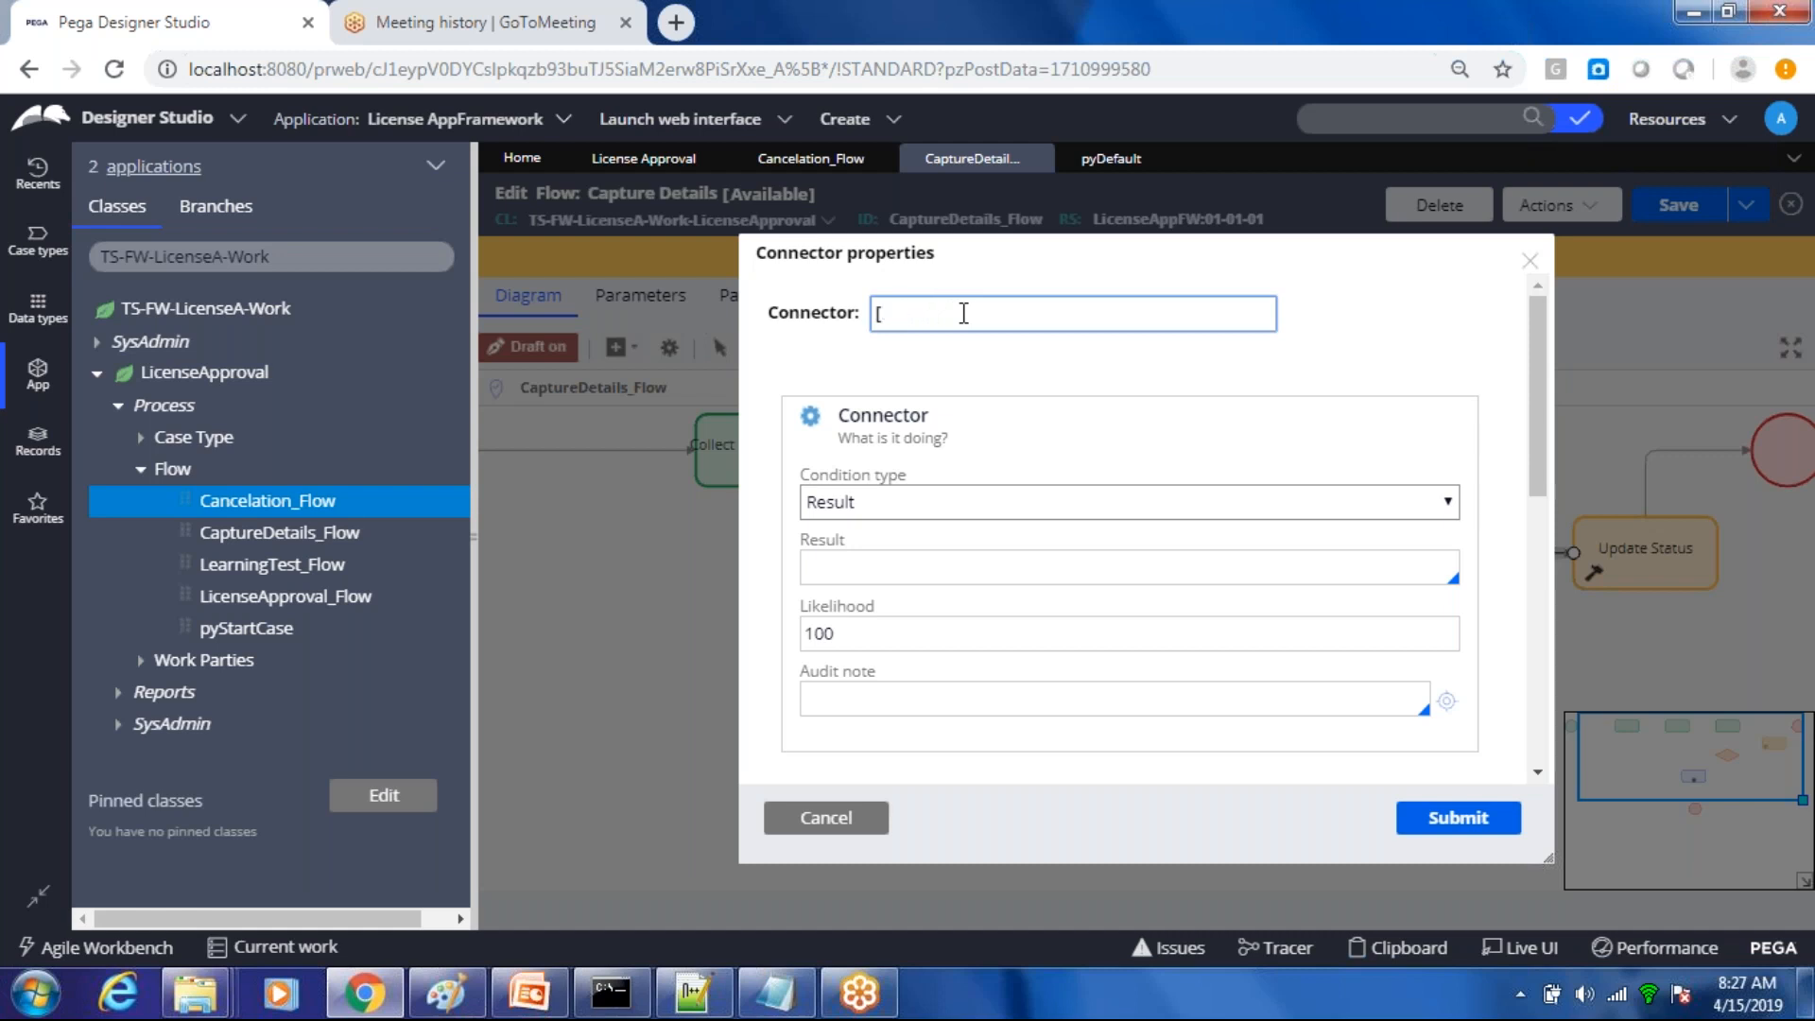
{"action": "type", "text": "Yes"}
{"action": "left_click", "coordinate": [1462, 824]}
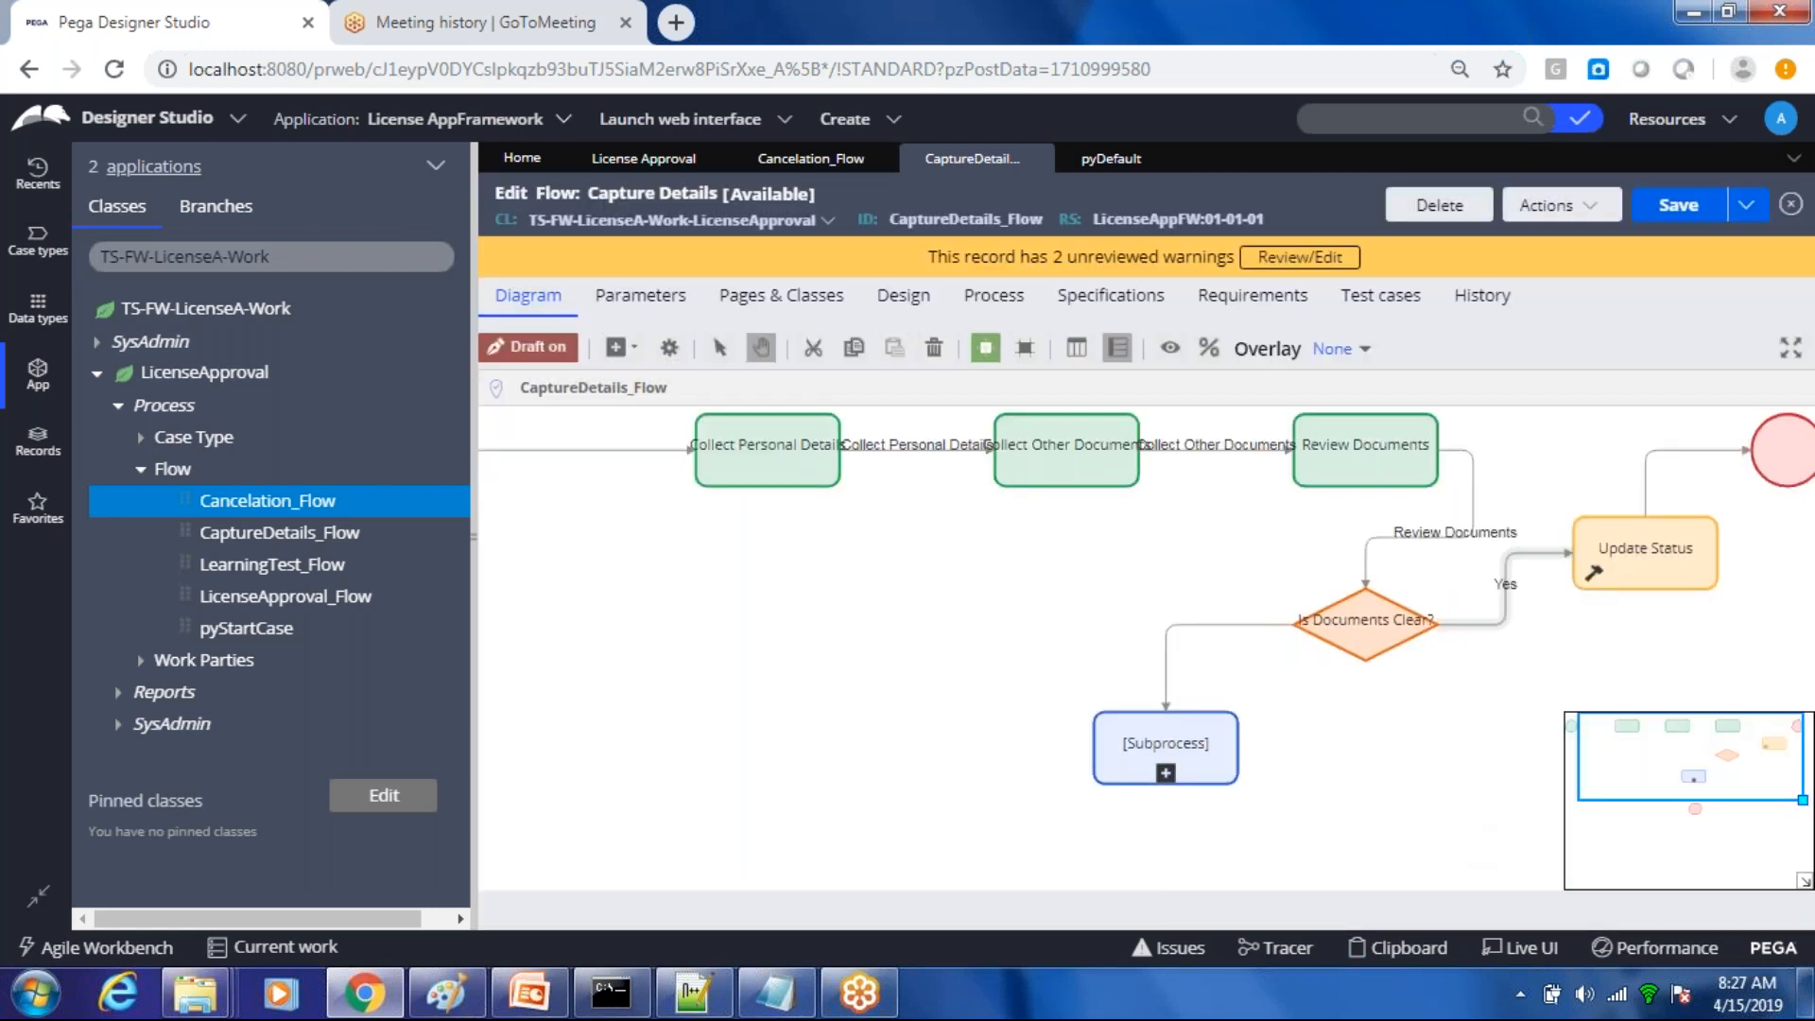
Step: Name the connector from the "Is Documents Clear?" decision to the subprocess "No" and submit it
{"action": "left_click", "coordinate": [1214, 625]}
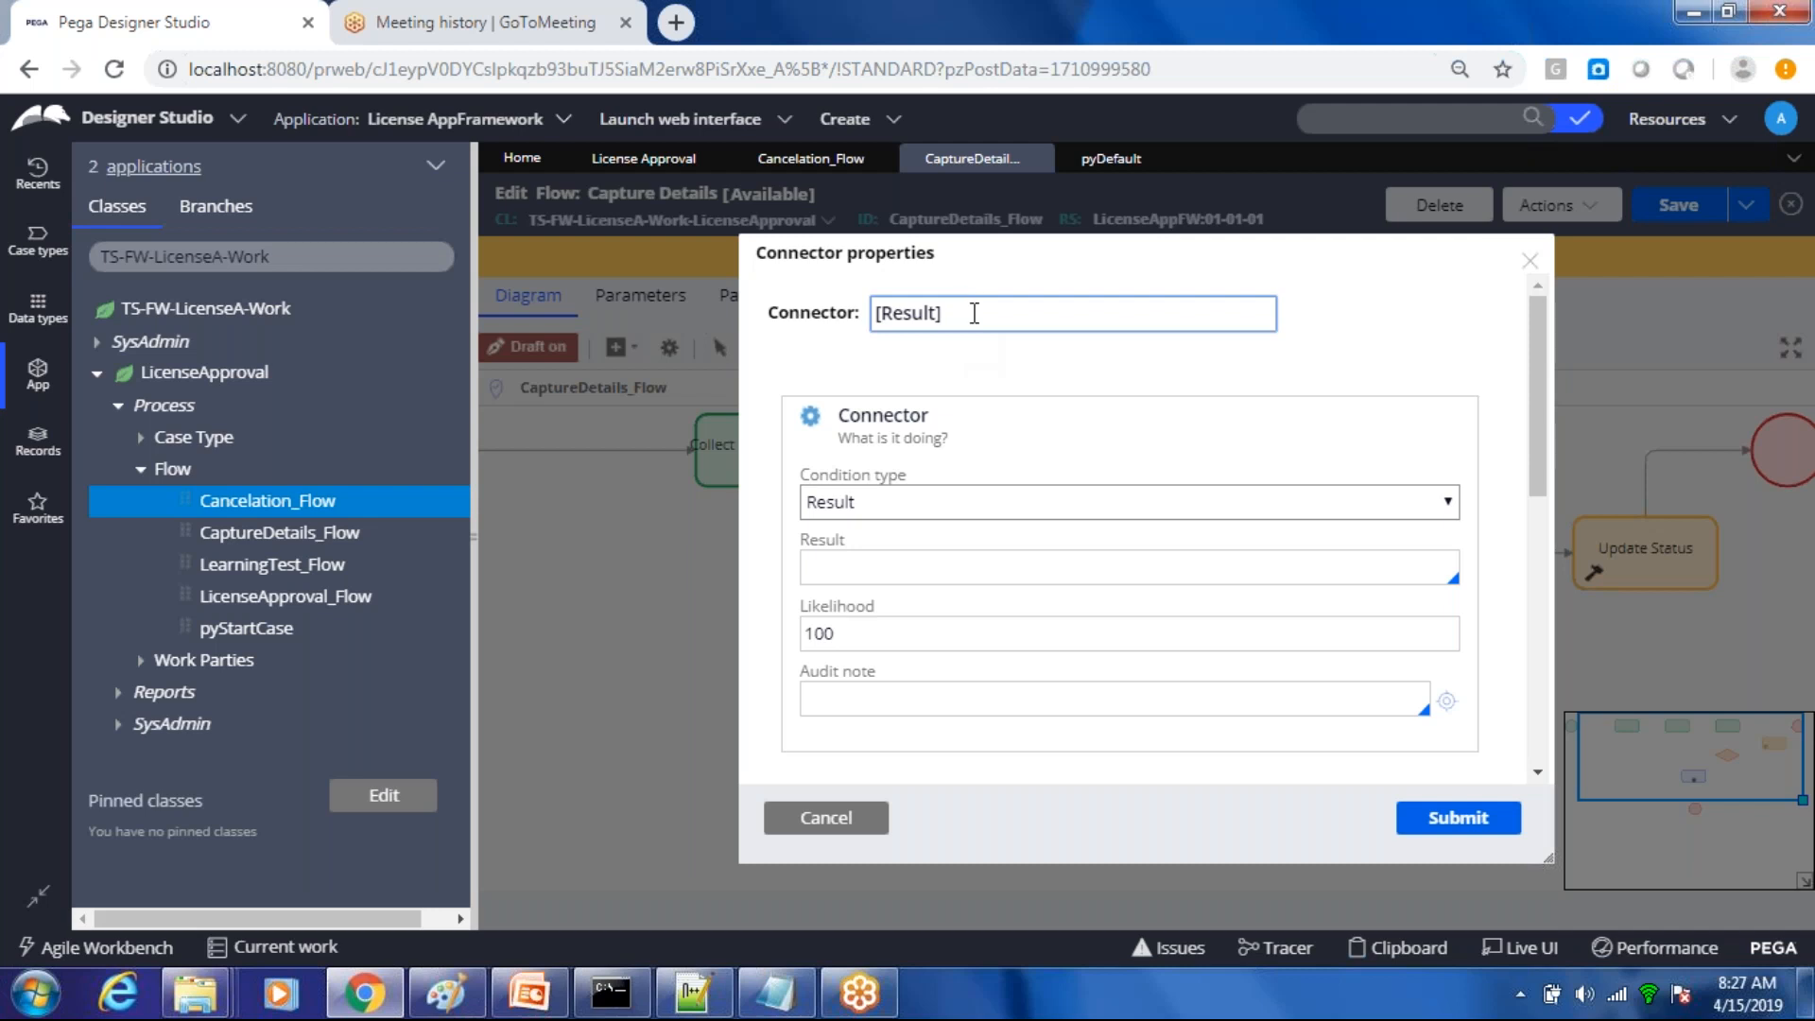
{"action": "key", "text": "BackSpace"}
{"action": "key", "text": "BackSpace"}
{"action": "key", "text": "BackSpace"}
{"action": "key", "text": "BackSpace"}
{"action": "key", "text": "BackSpace"}
{"action": "key", "text": "BackSpace"}
{"action": "key", "text": "BackSpace"}
{"action": "key", "text": "BackSpace"}
{"action": "type", "text": "No"}
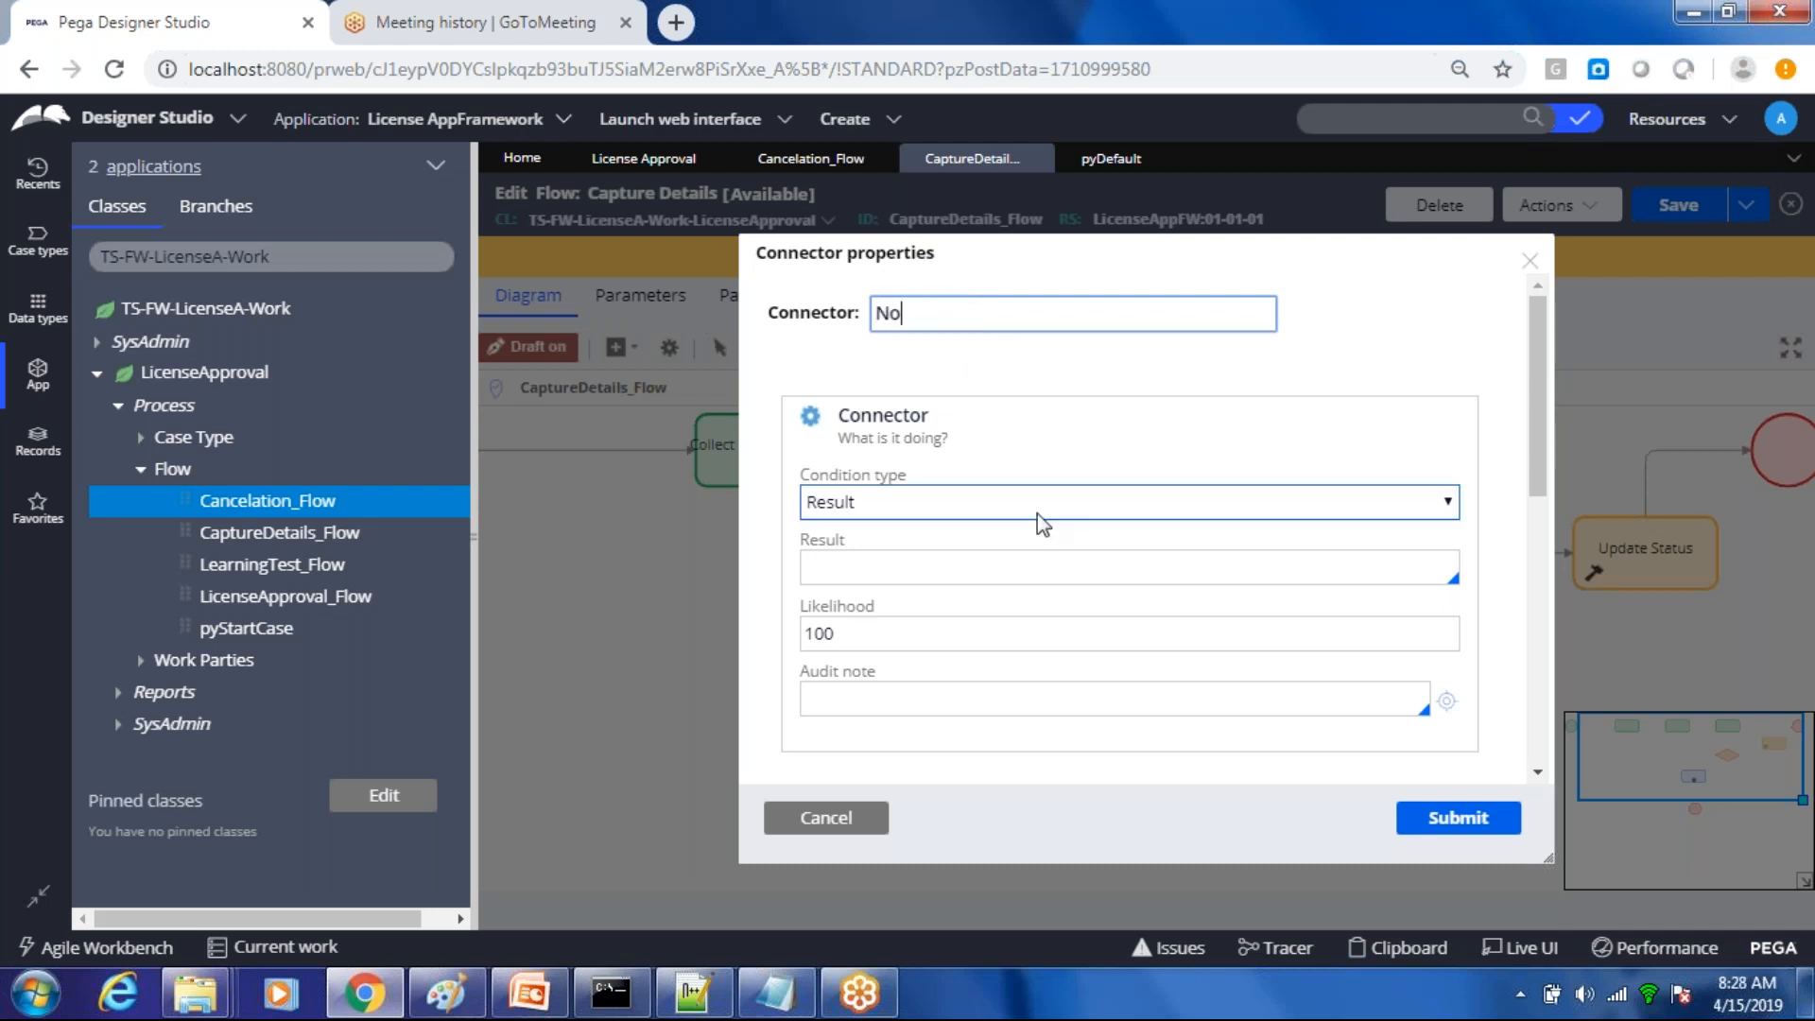
{"action": "left_click", "coordinate": [1456, 827]}
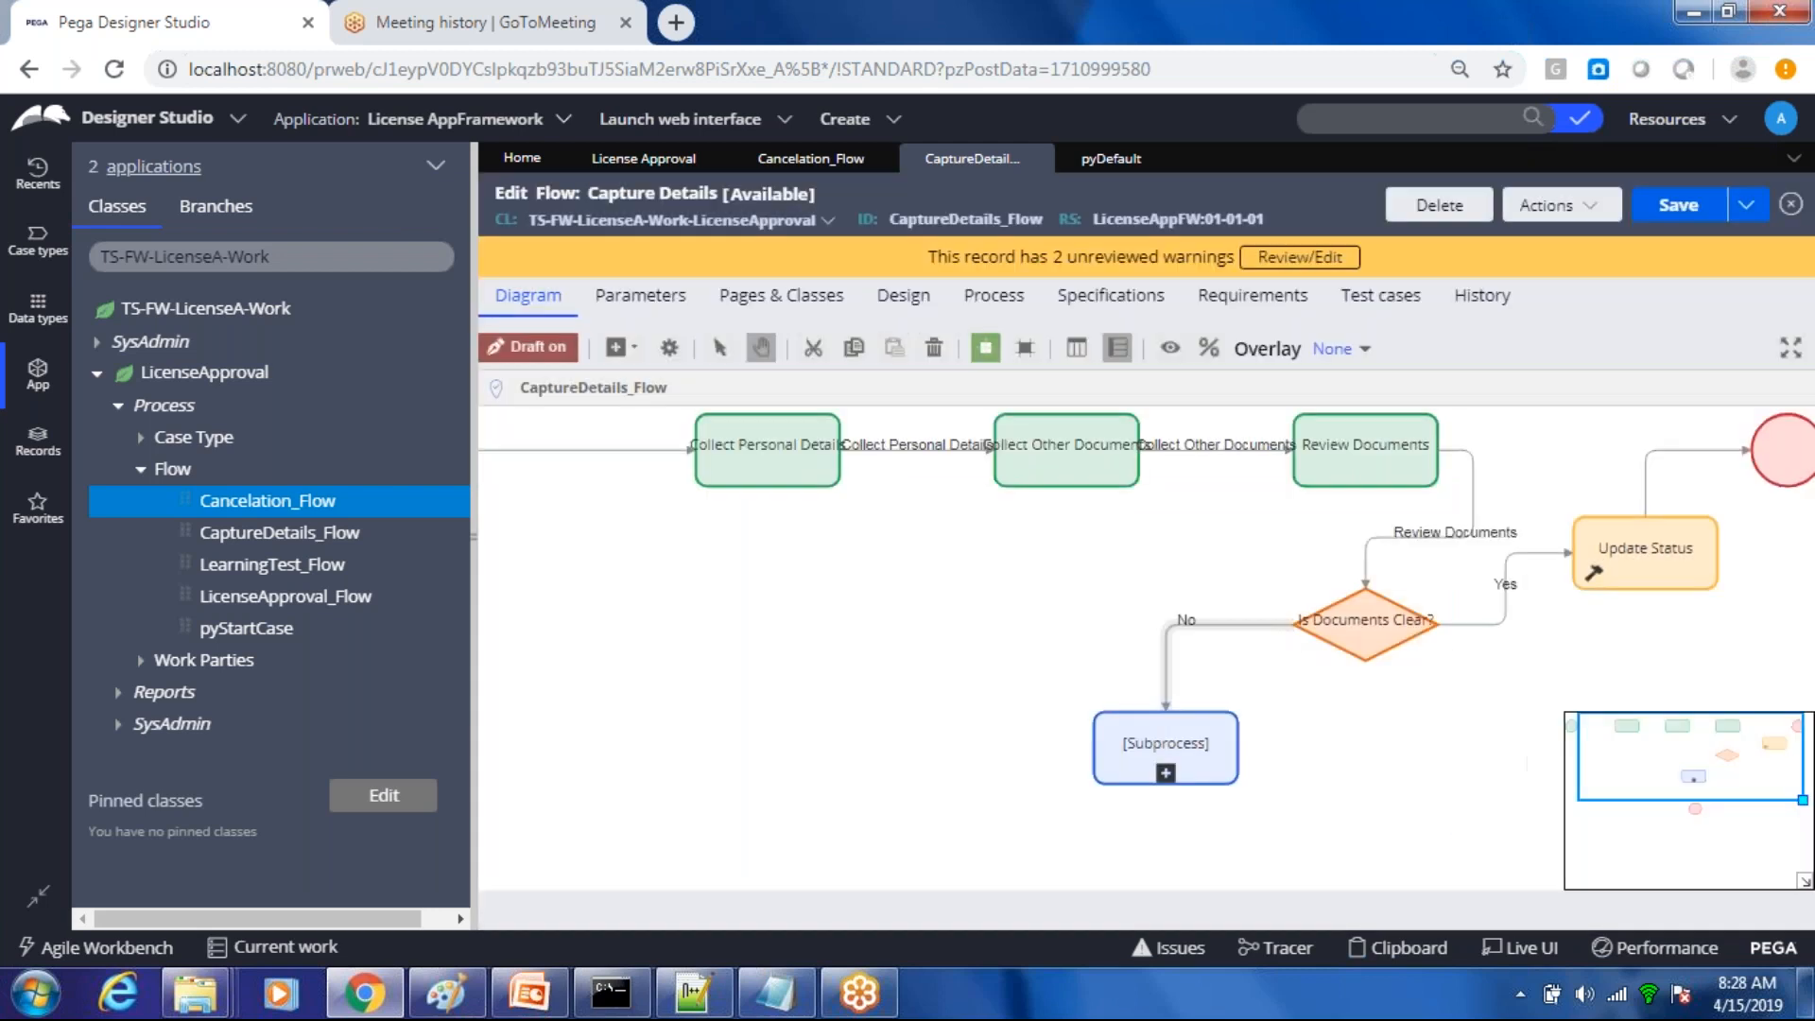
Step: Trace the flow through the collect and review assignments, the "Is Documents Clear?" decision and the Update Status utility
{"action": "left_click", "coordinate": [1335, 639]}
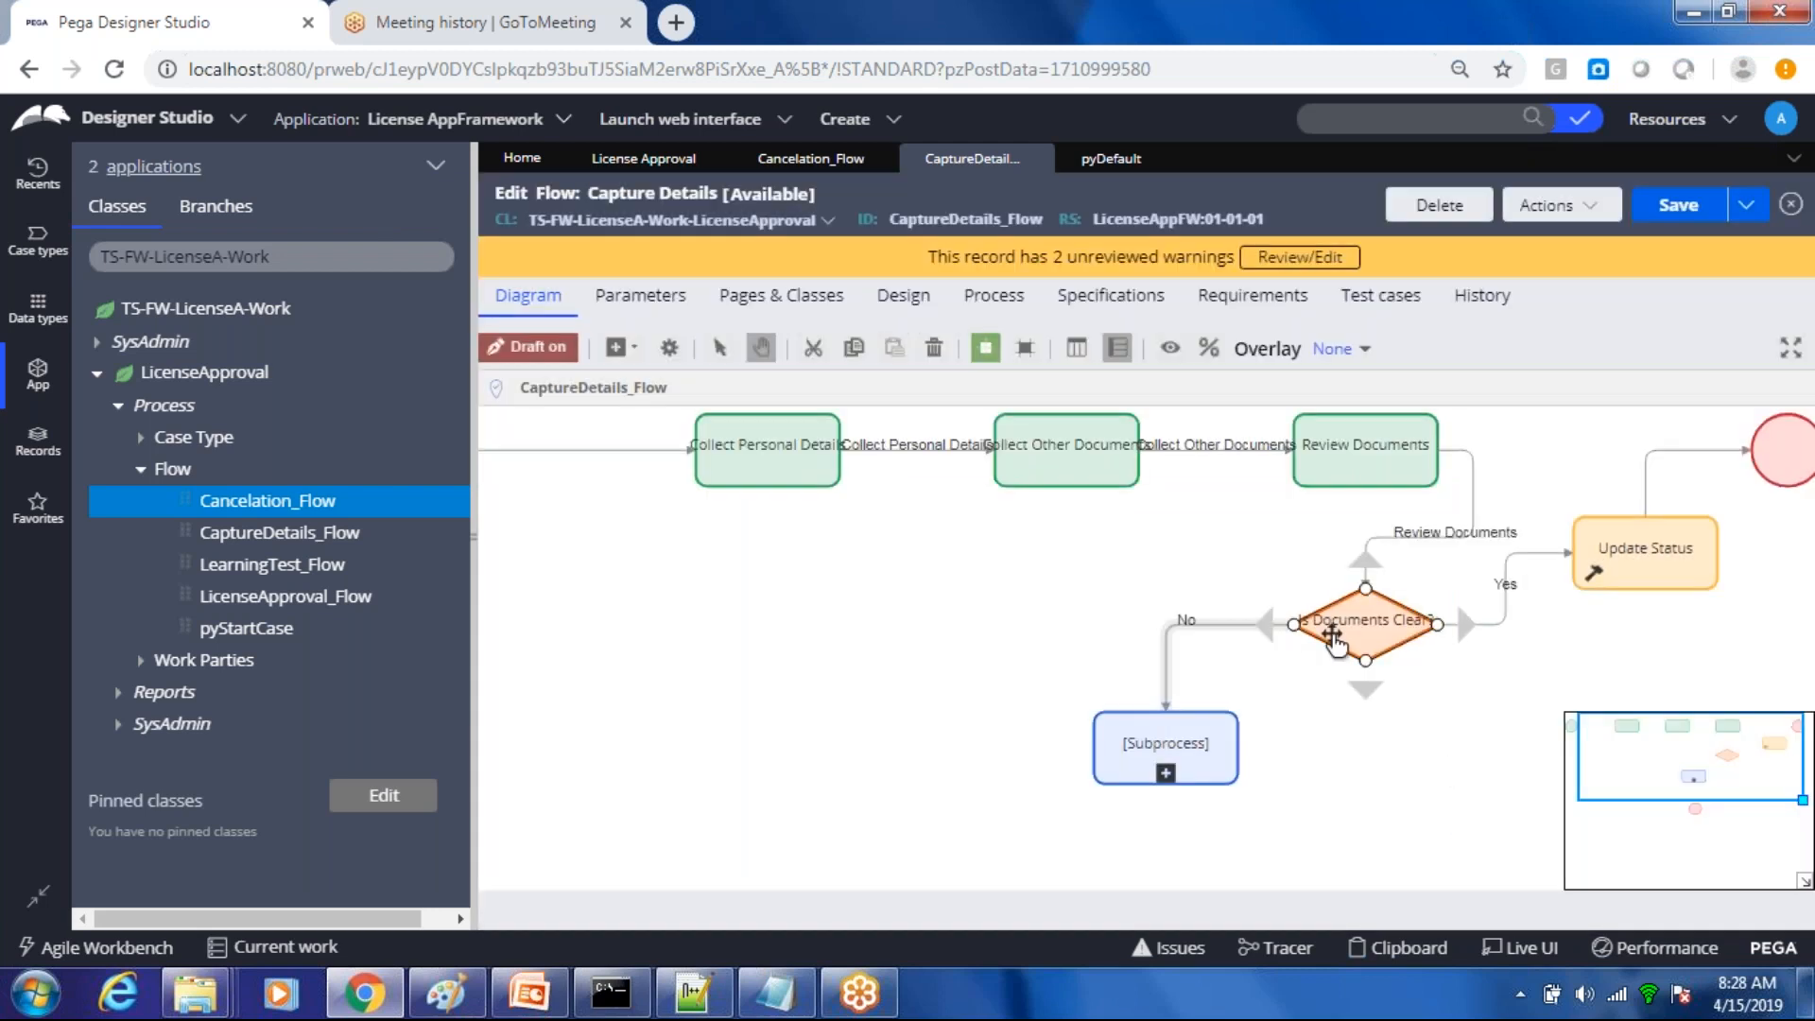
{"action": "left_click", "coordinate": [1343, 699]}
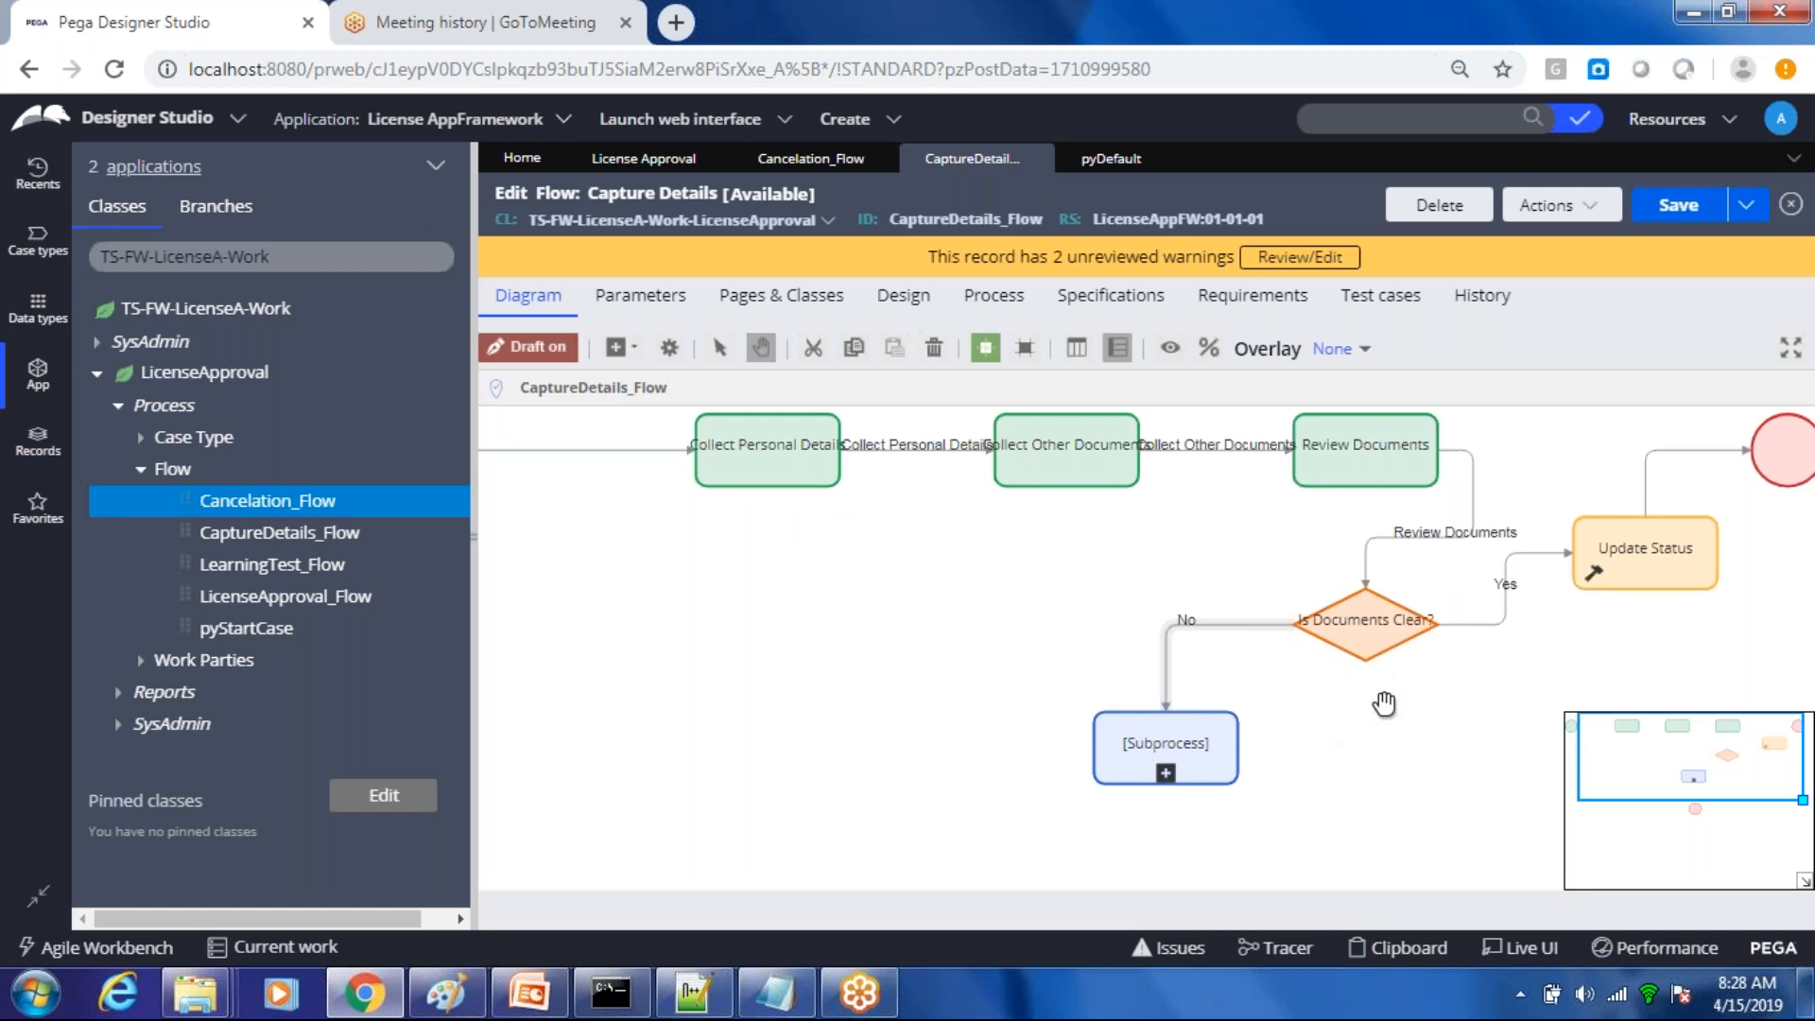
{"action": "left_click", "coordinate": [1369, 643]}
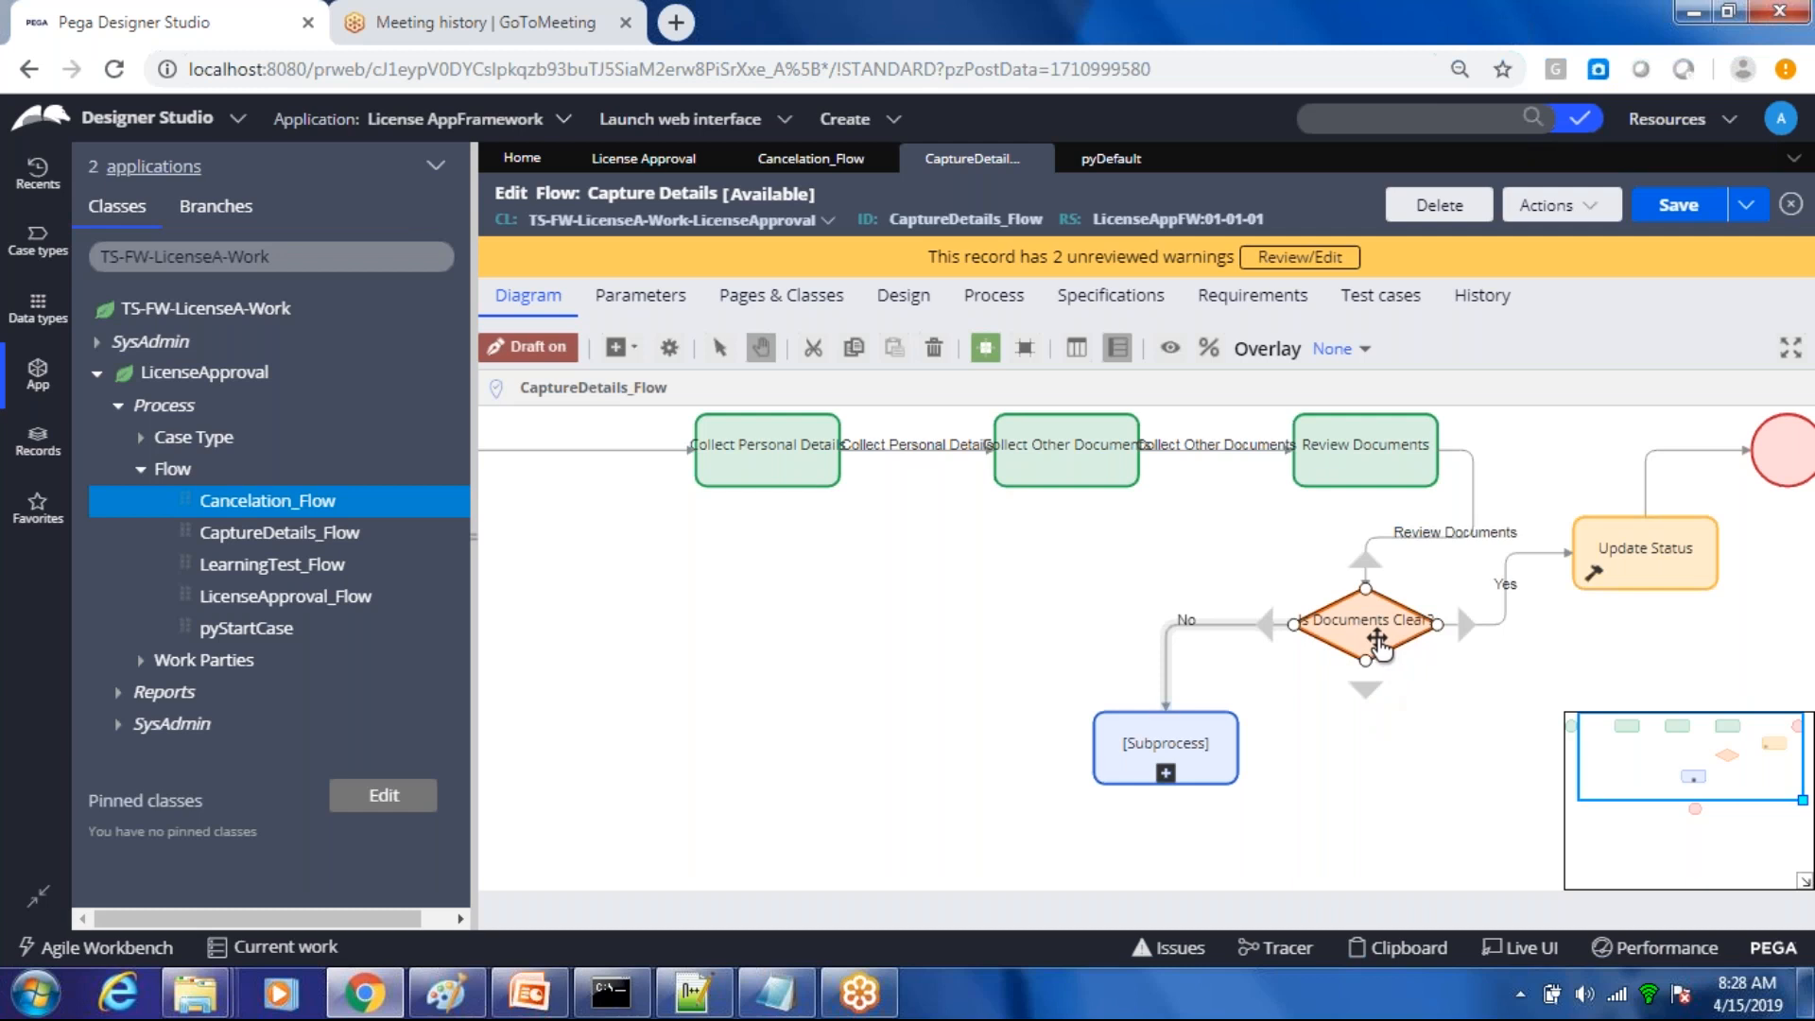
{"action": "left_click", "coordinate": [792, 457]}
{"action": "left_click", "coordinate": [1066, 452]}
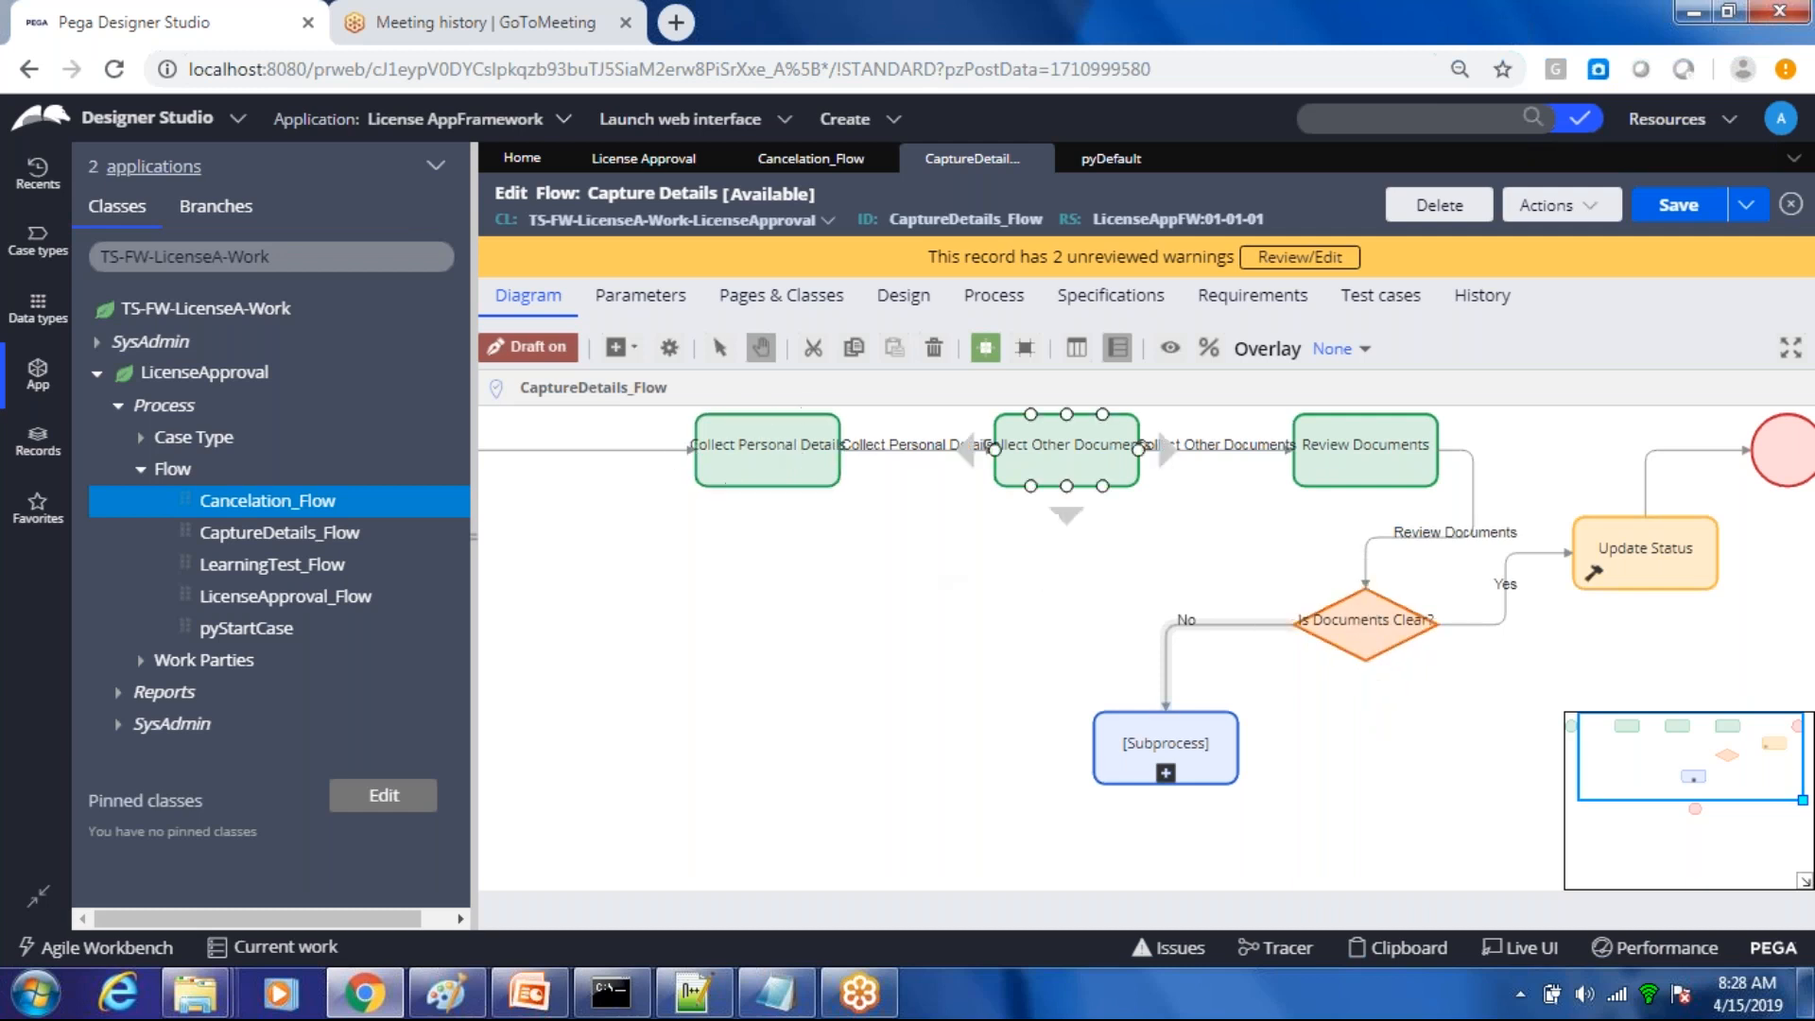
{"action": "left_click", "coordinate": [1321, 449]}
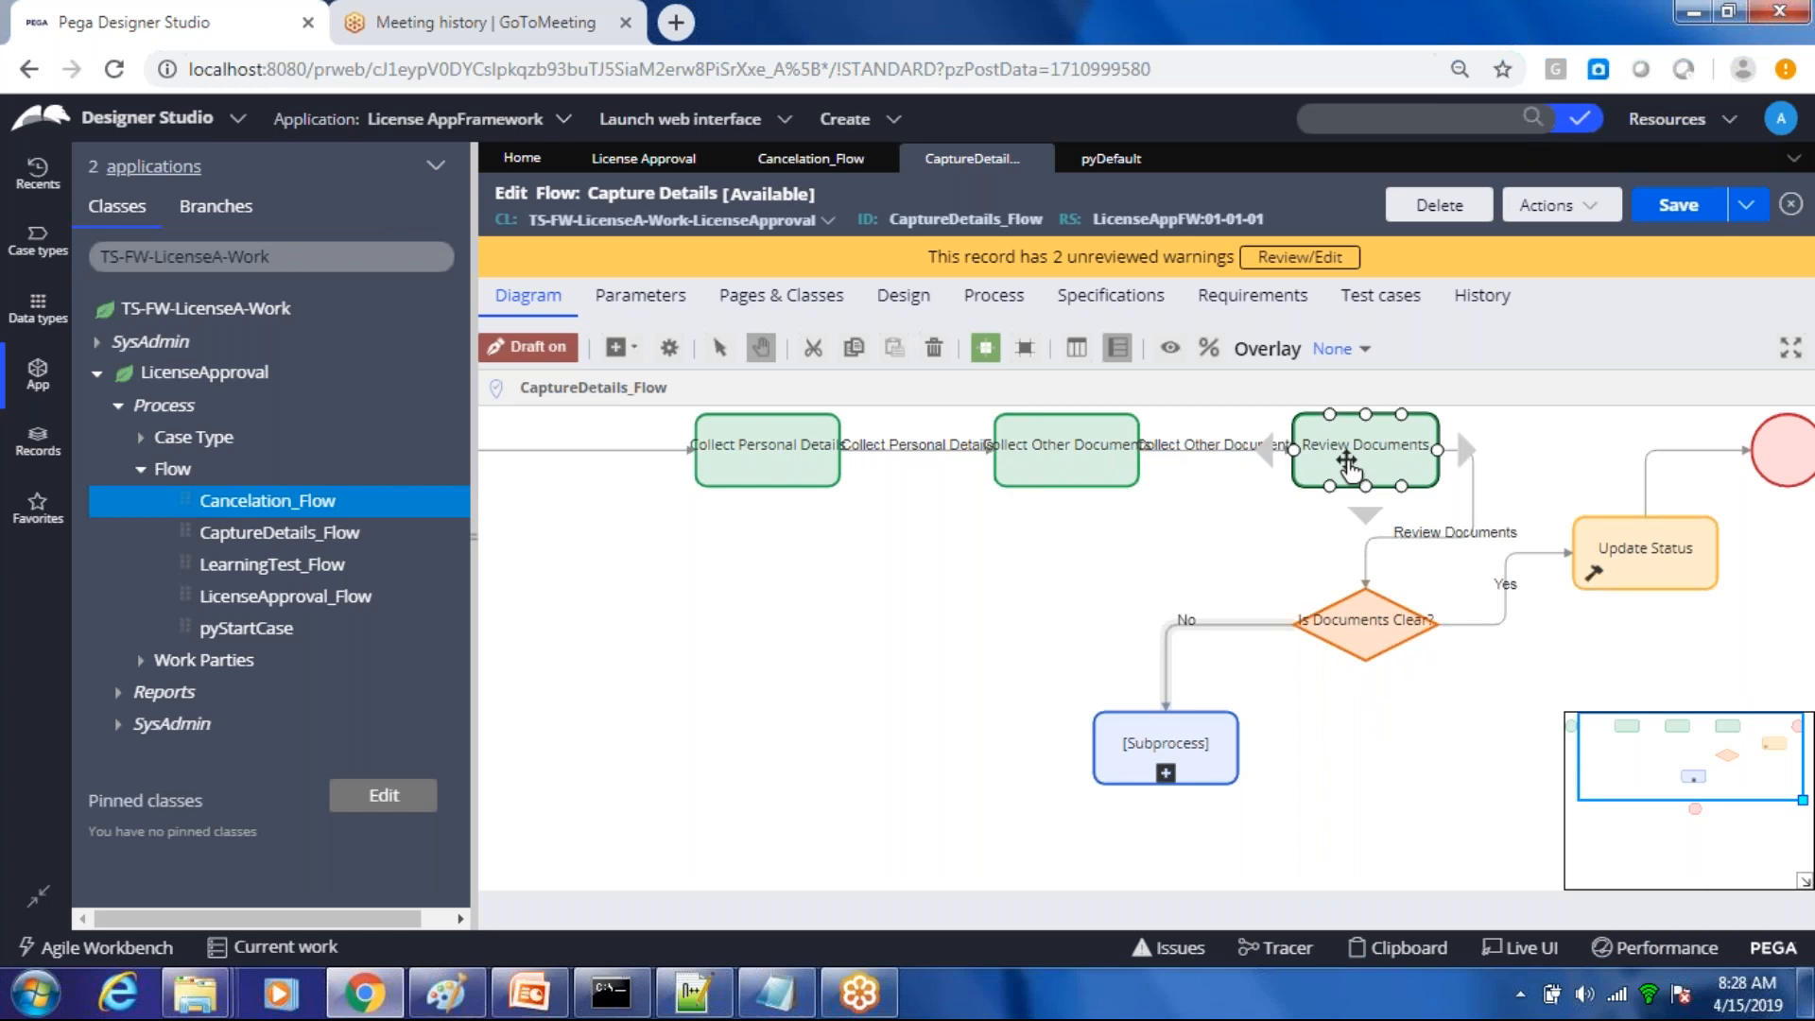
{"action": "left_click", "coordinate": [1319, 622]}
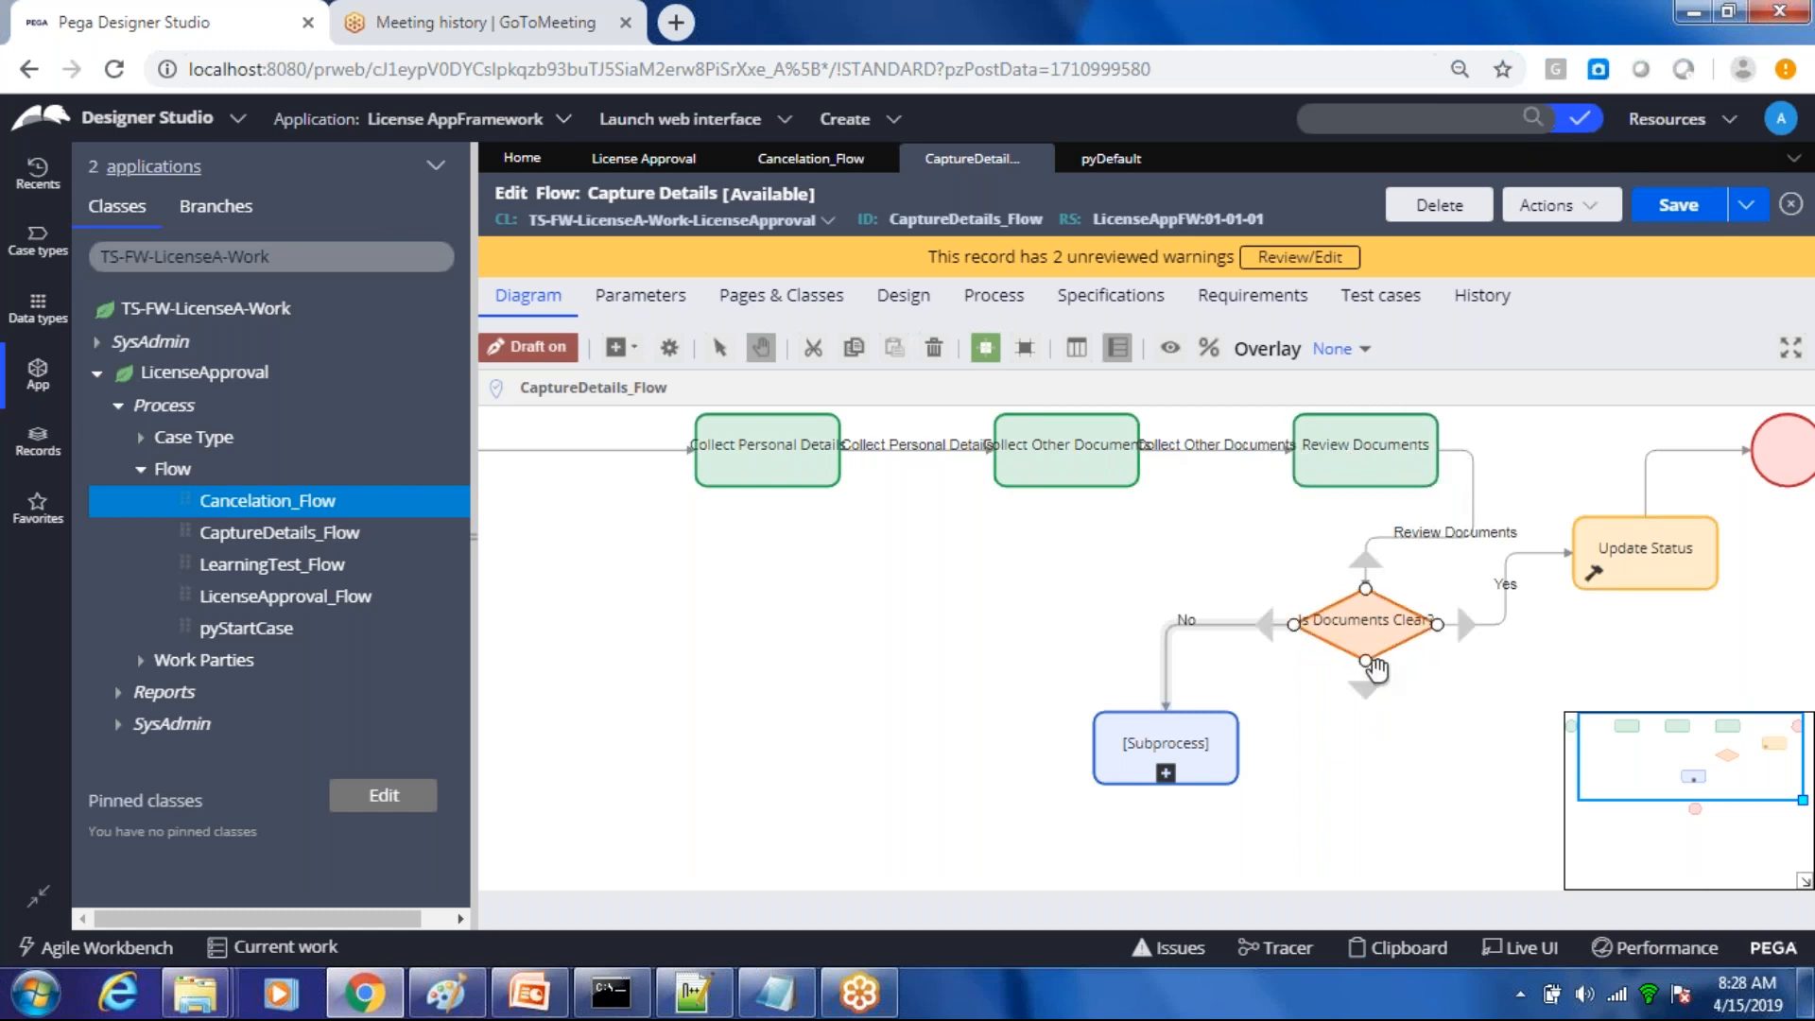
{"action": "left_click", "coordinate": [1614, 578]}
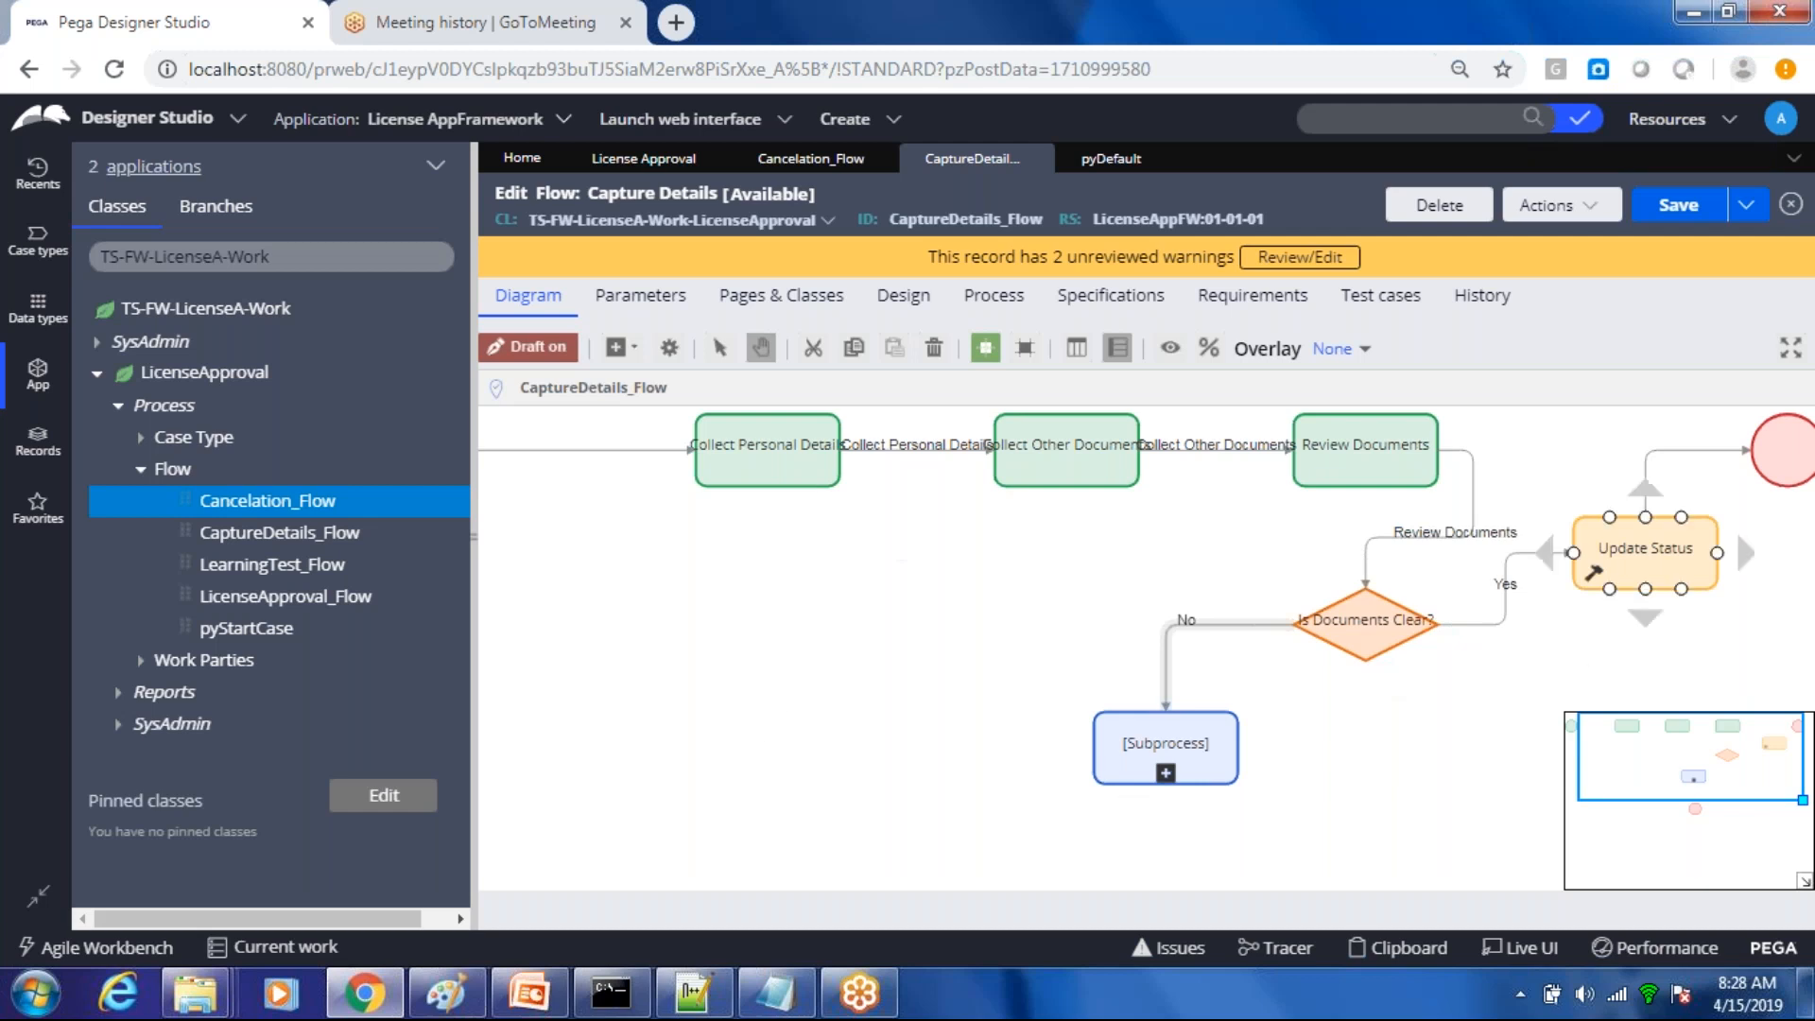
{"action": "left_click", "coordinate": [1331, 478]}
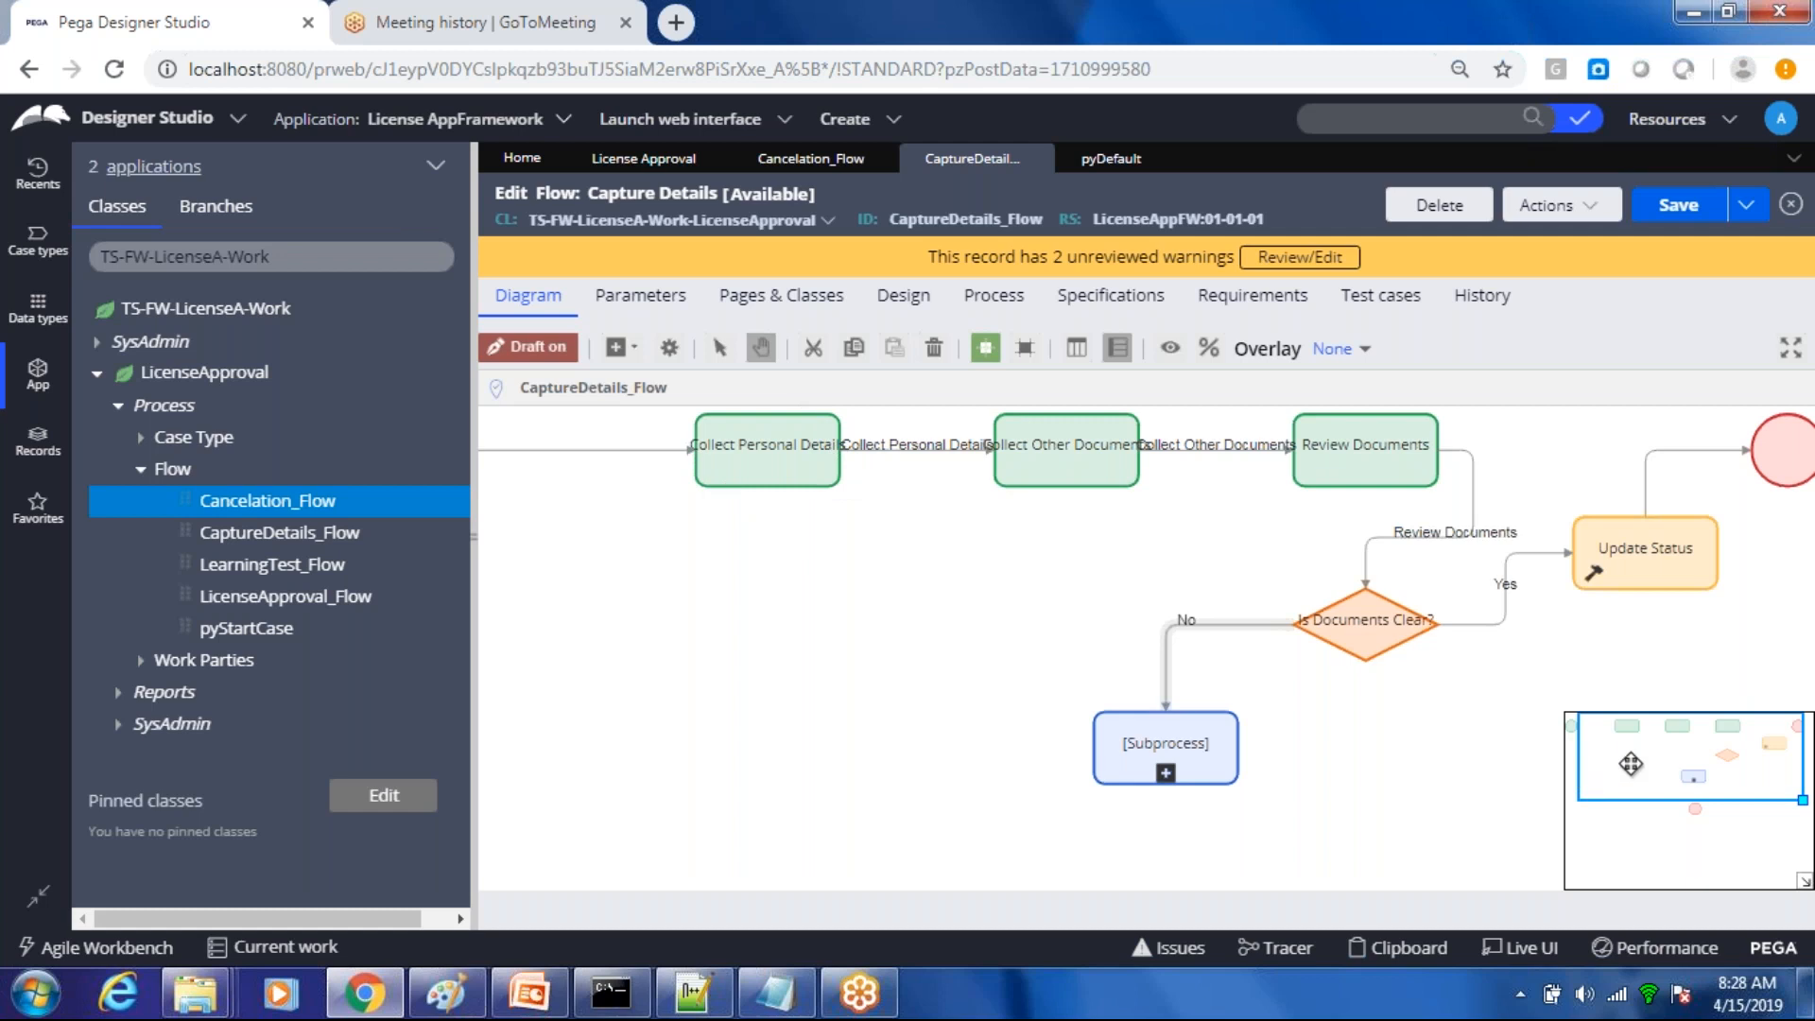
Step: Connect the subprocess to the End shape below it and save the CaptureDetails_Flow rule
{"action": "left_click_drag", "start_coordinate": [1631, 765], "coordinate": [1633, 788]}
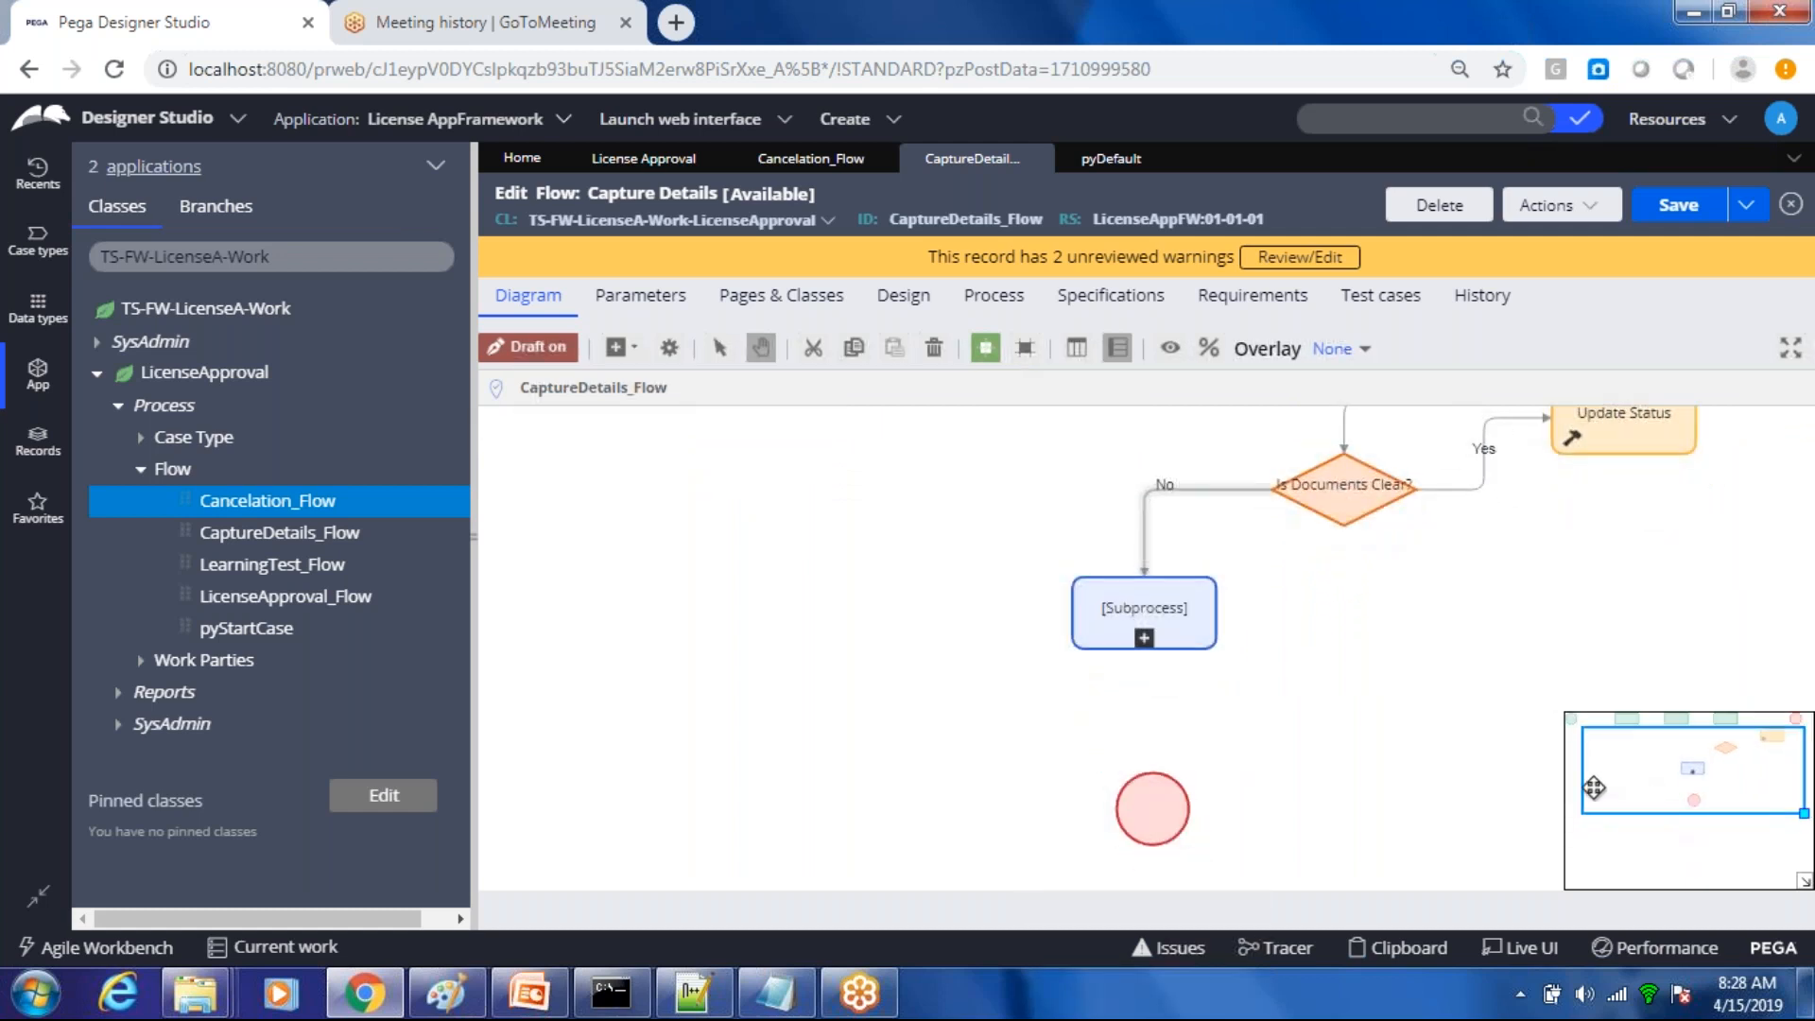
{"action": "left_click", "coordinate": [1144, 649]}
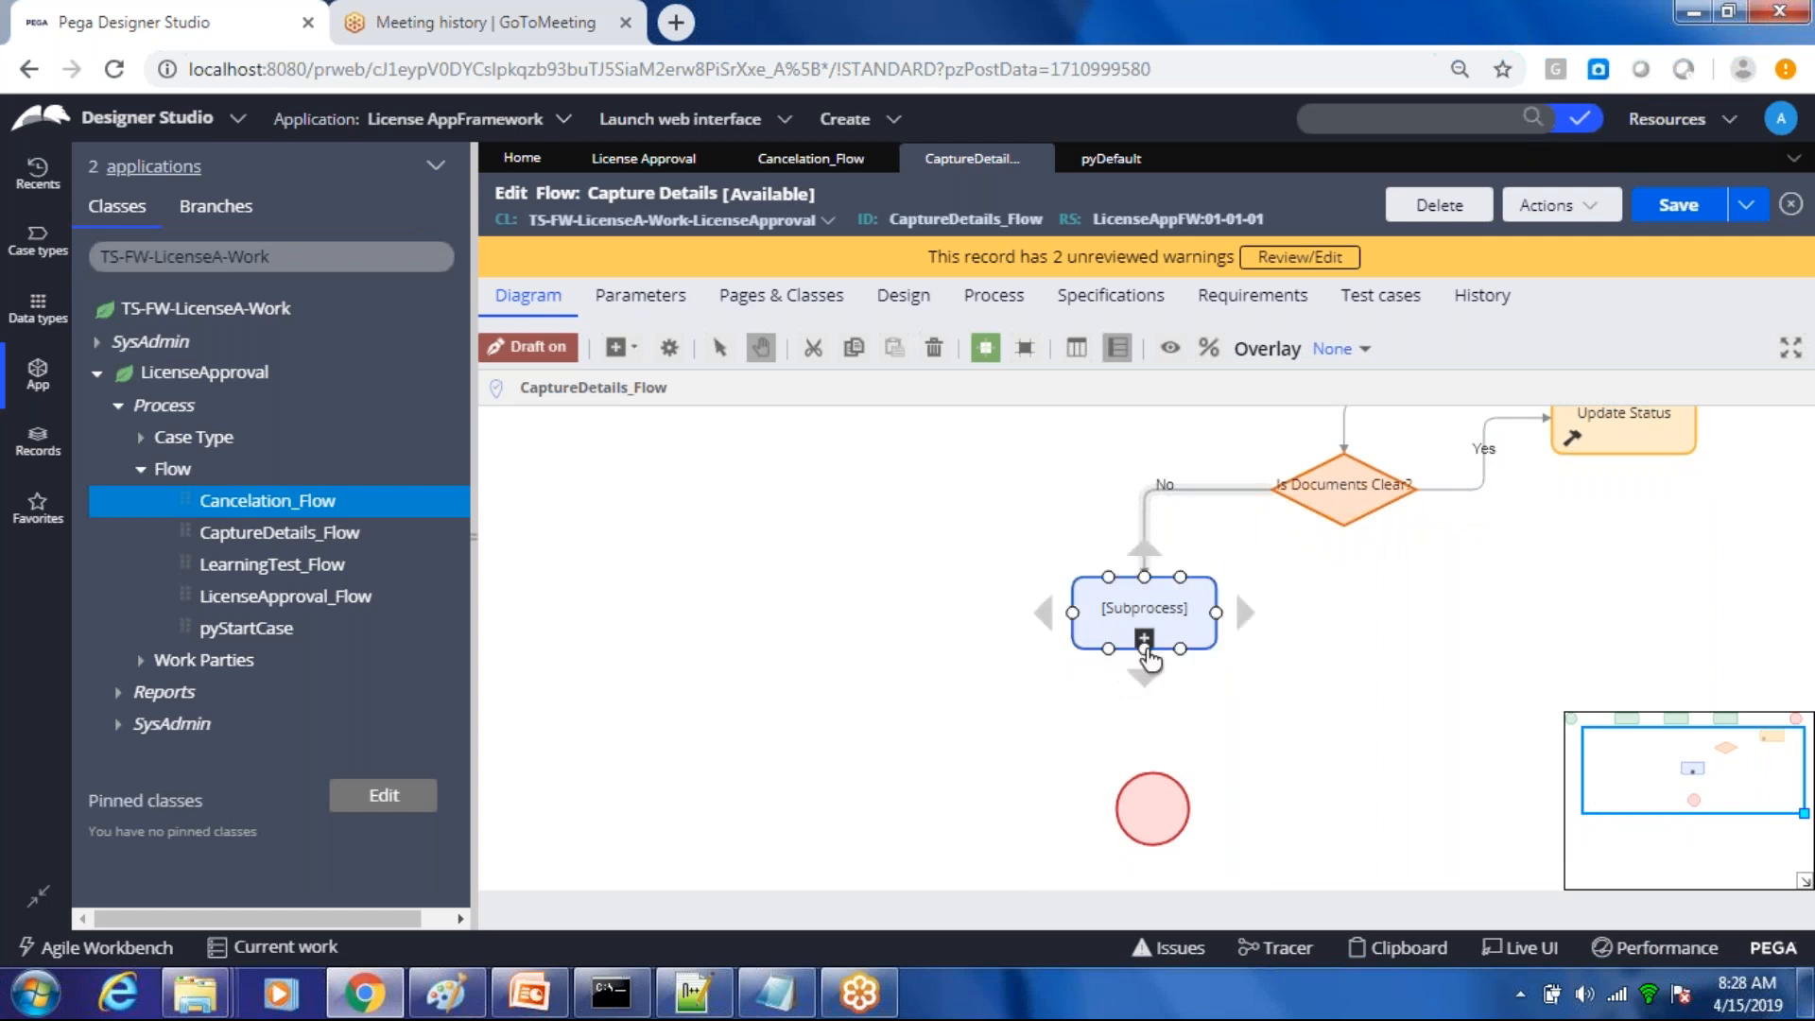
{"action": "left_click_drag", "start_coordinate": [1143, 648], "coordinate": [1153, 784]}
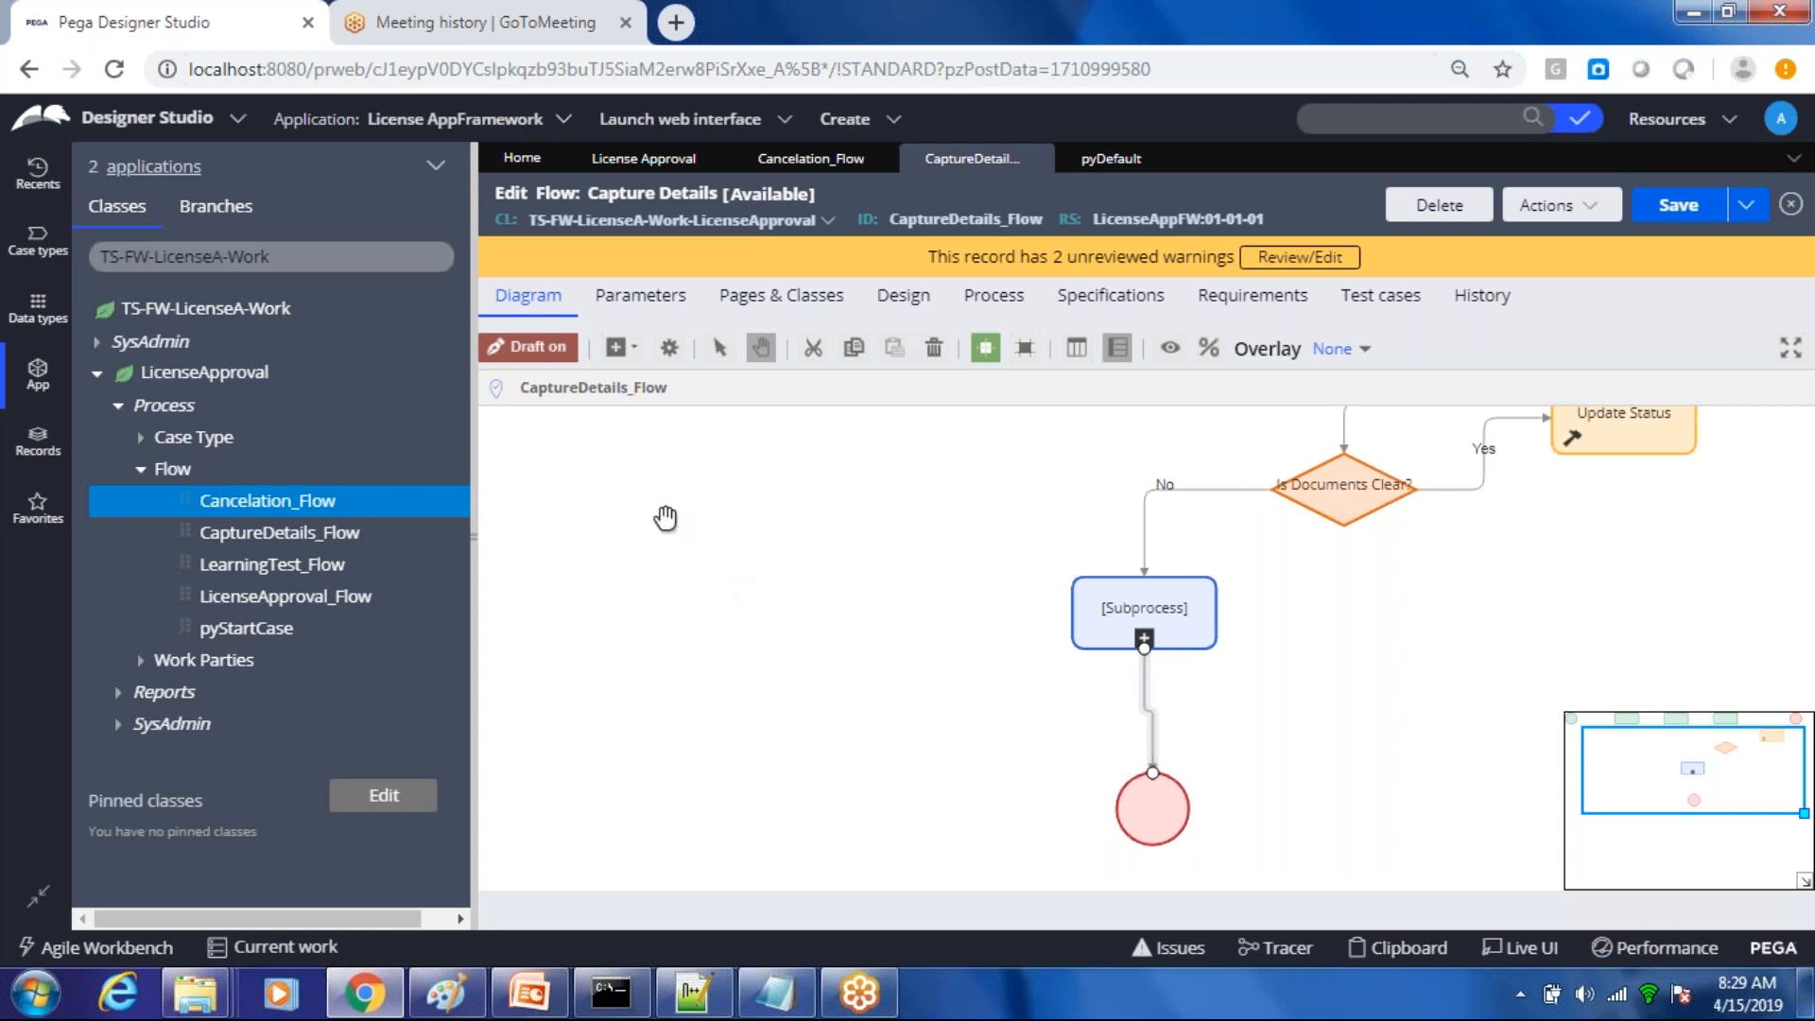
{"action": "left_click", "coordinate": [1692, 220]}
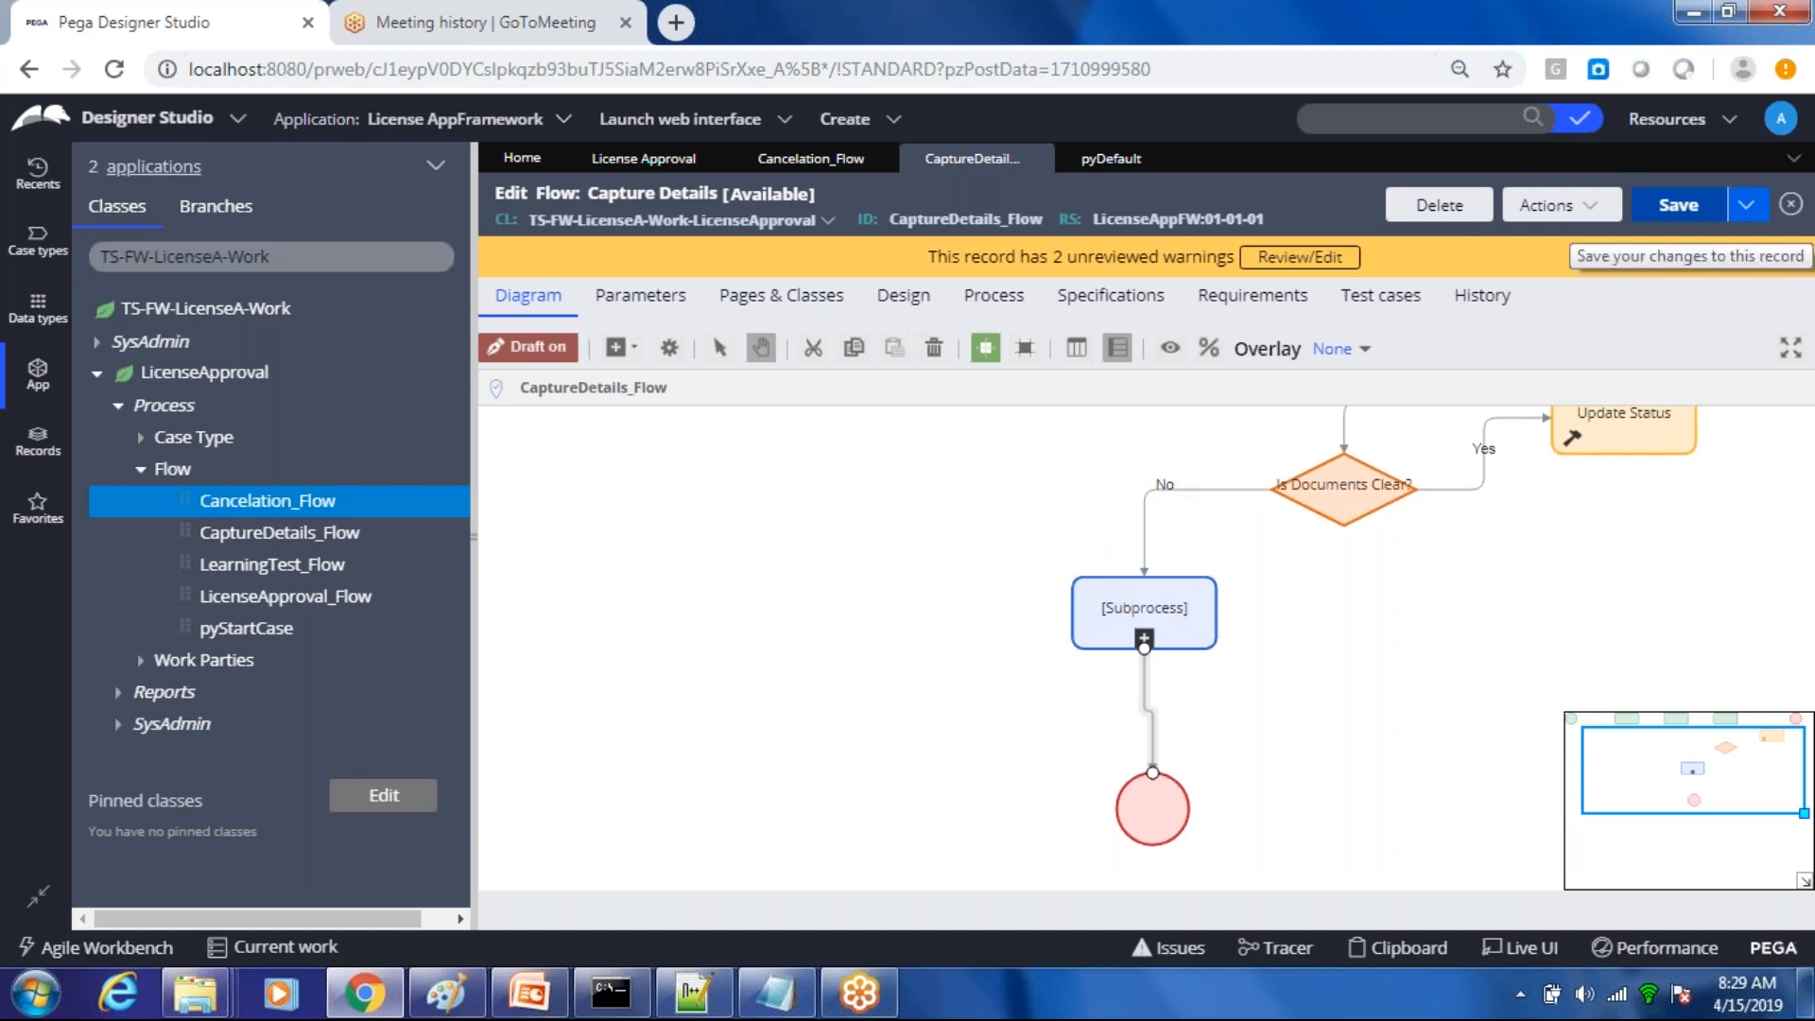
Step: Review the subprocess branch and the list of shapes that can be added to the flow diagram
{"action": "left_click", "coordinate": [1120, 619]}
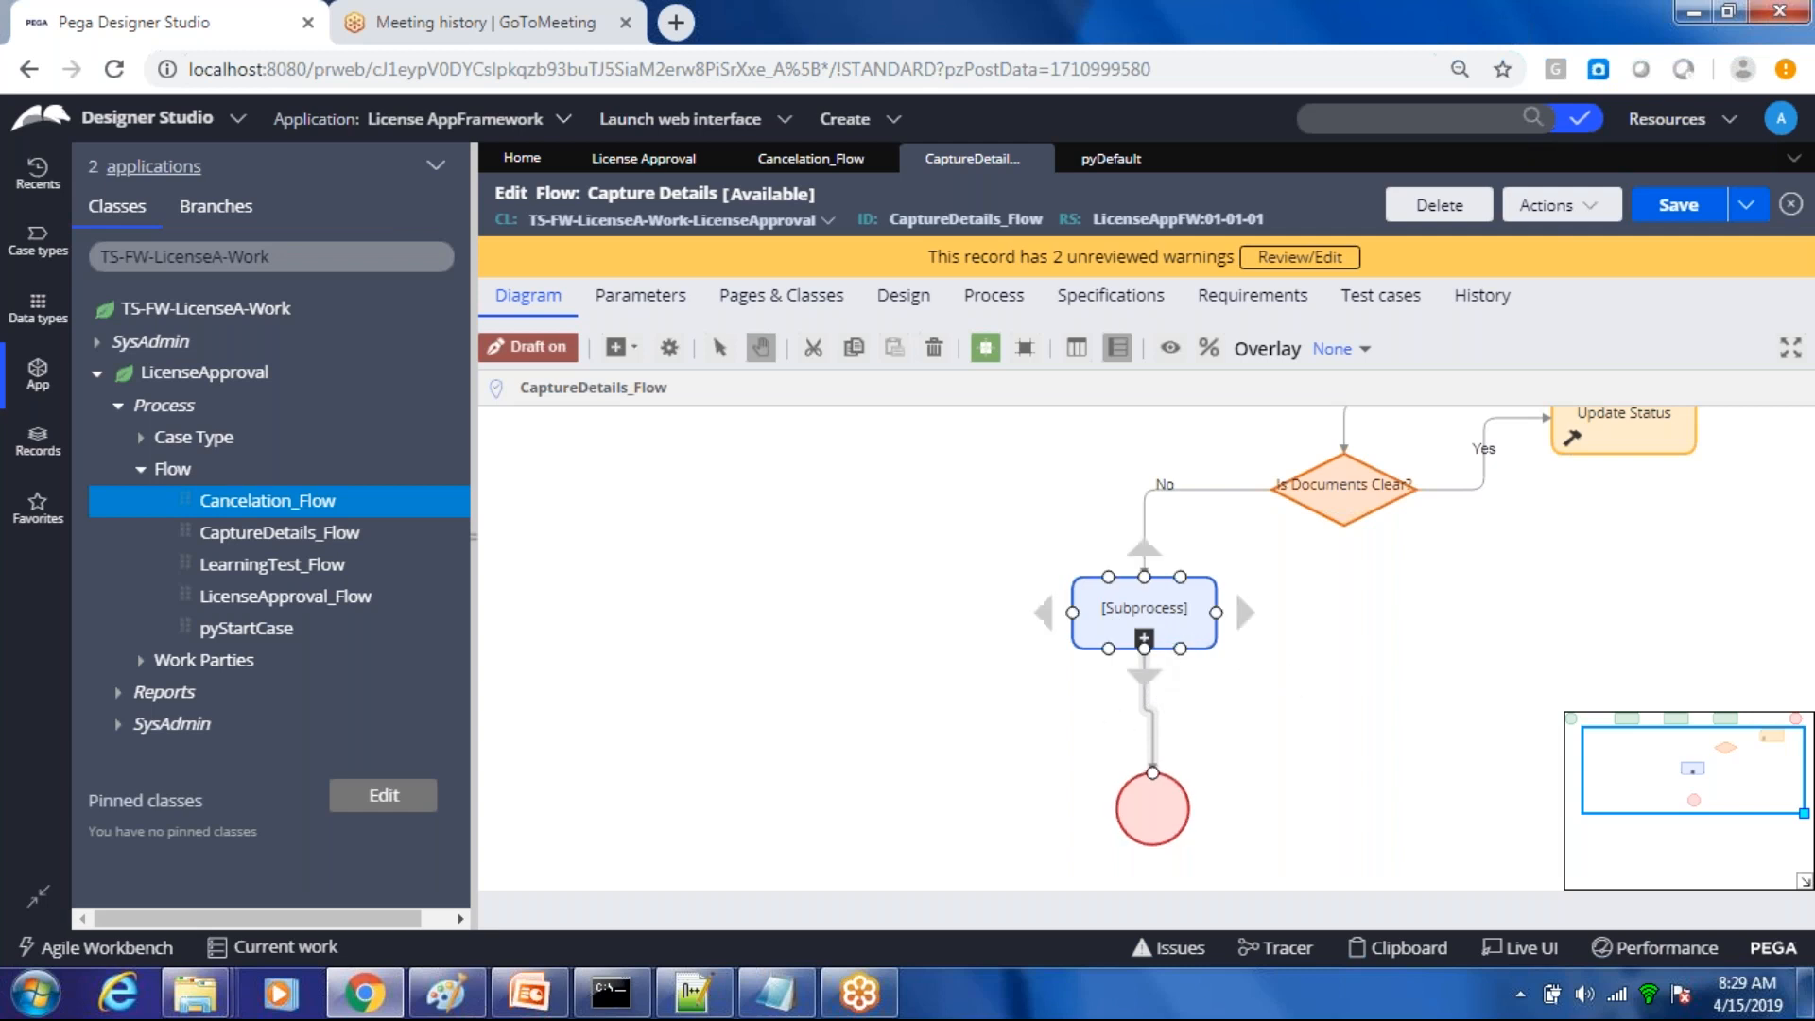
{"action": "left_click", "coordinate": [1122, 720]}
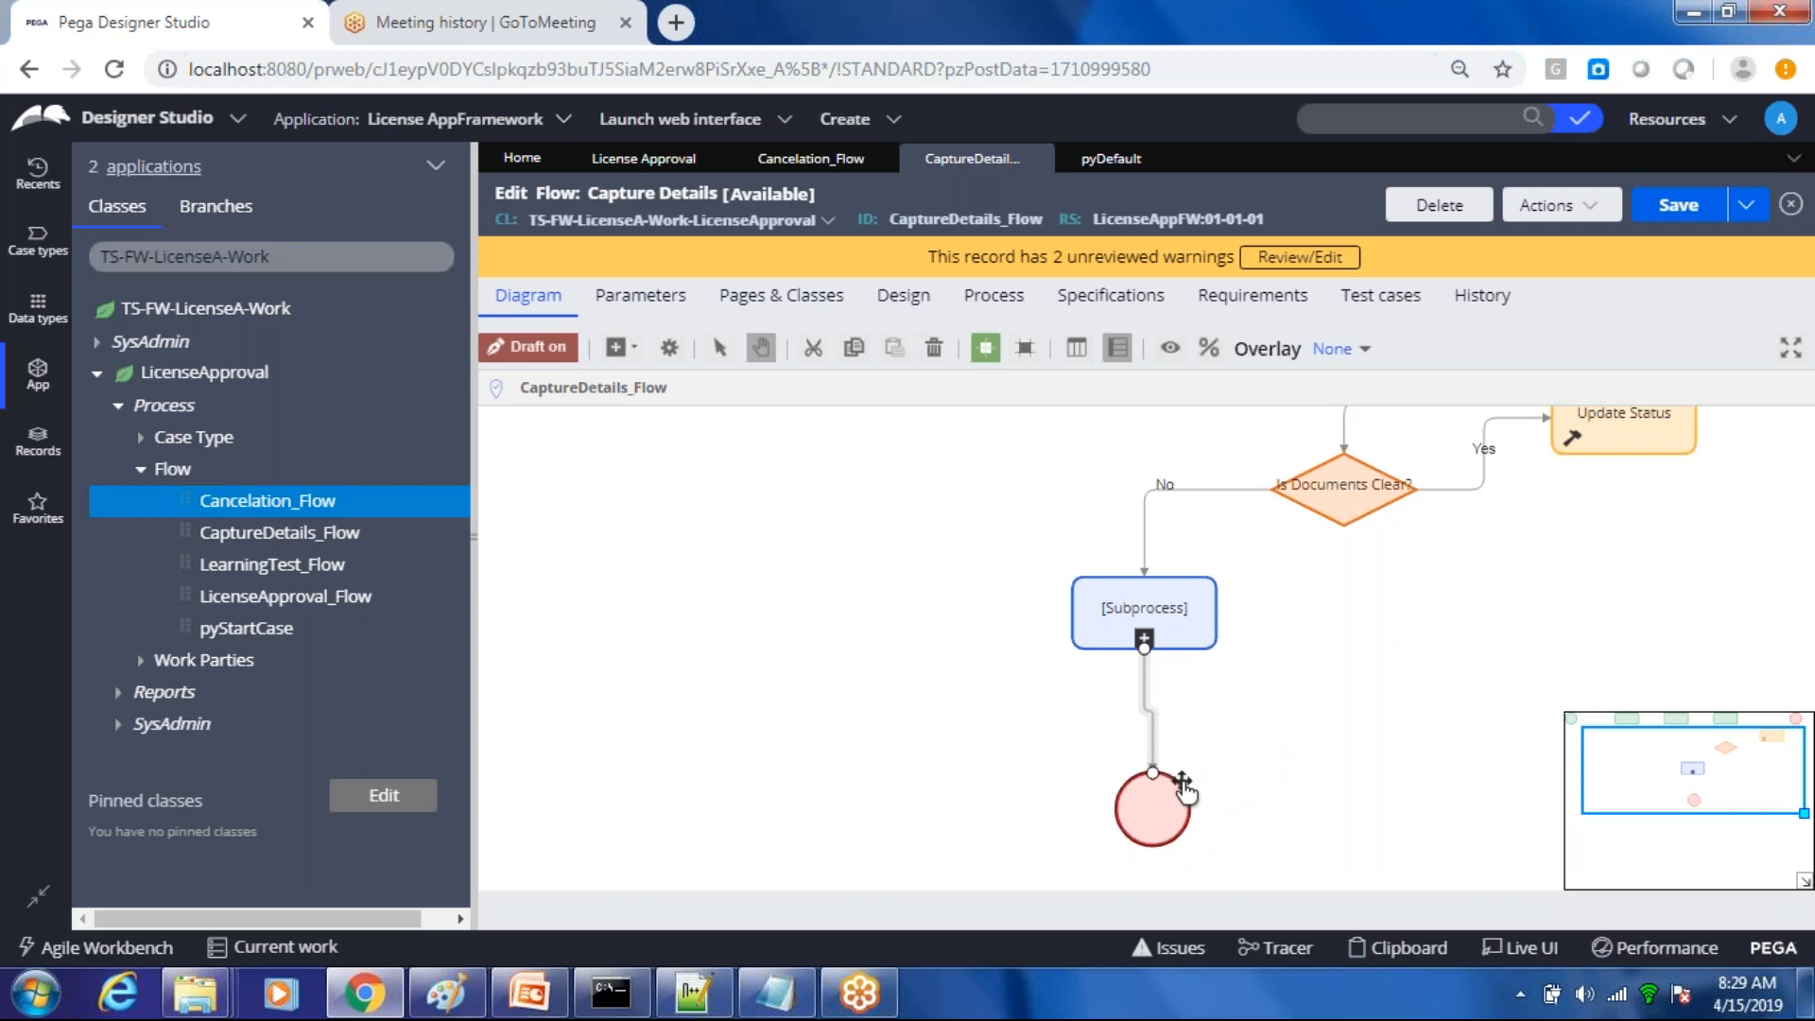
{"action": "left_click", "coordinate": [510, 520]}
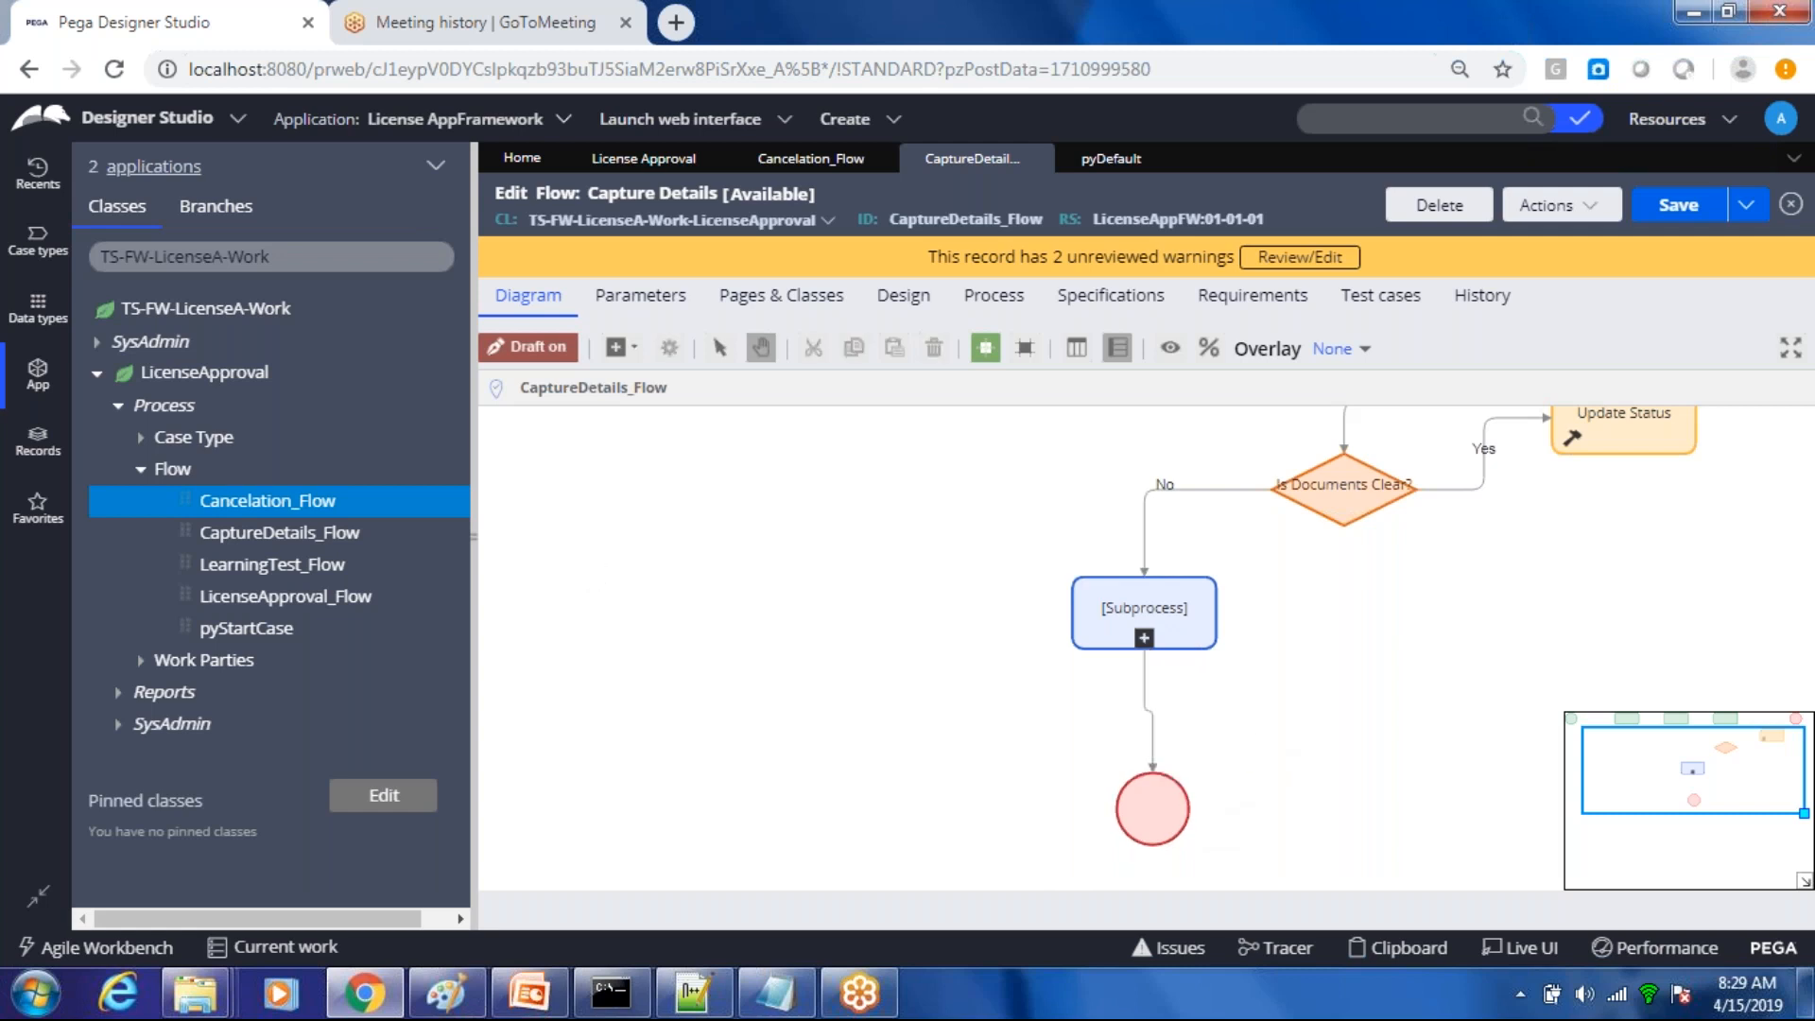
{"action": "right_click", "coordinate": [510, 515]}
{"action": "mouse_move", "coordinate": [662, 527]}
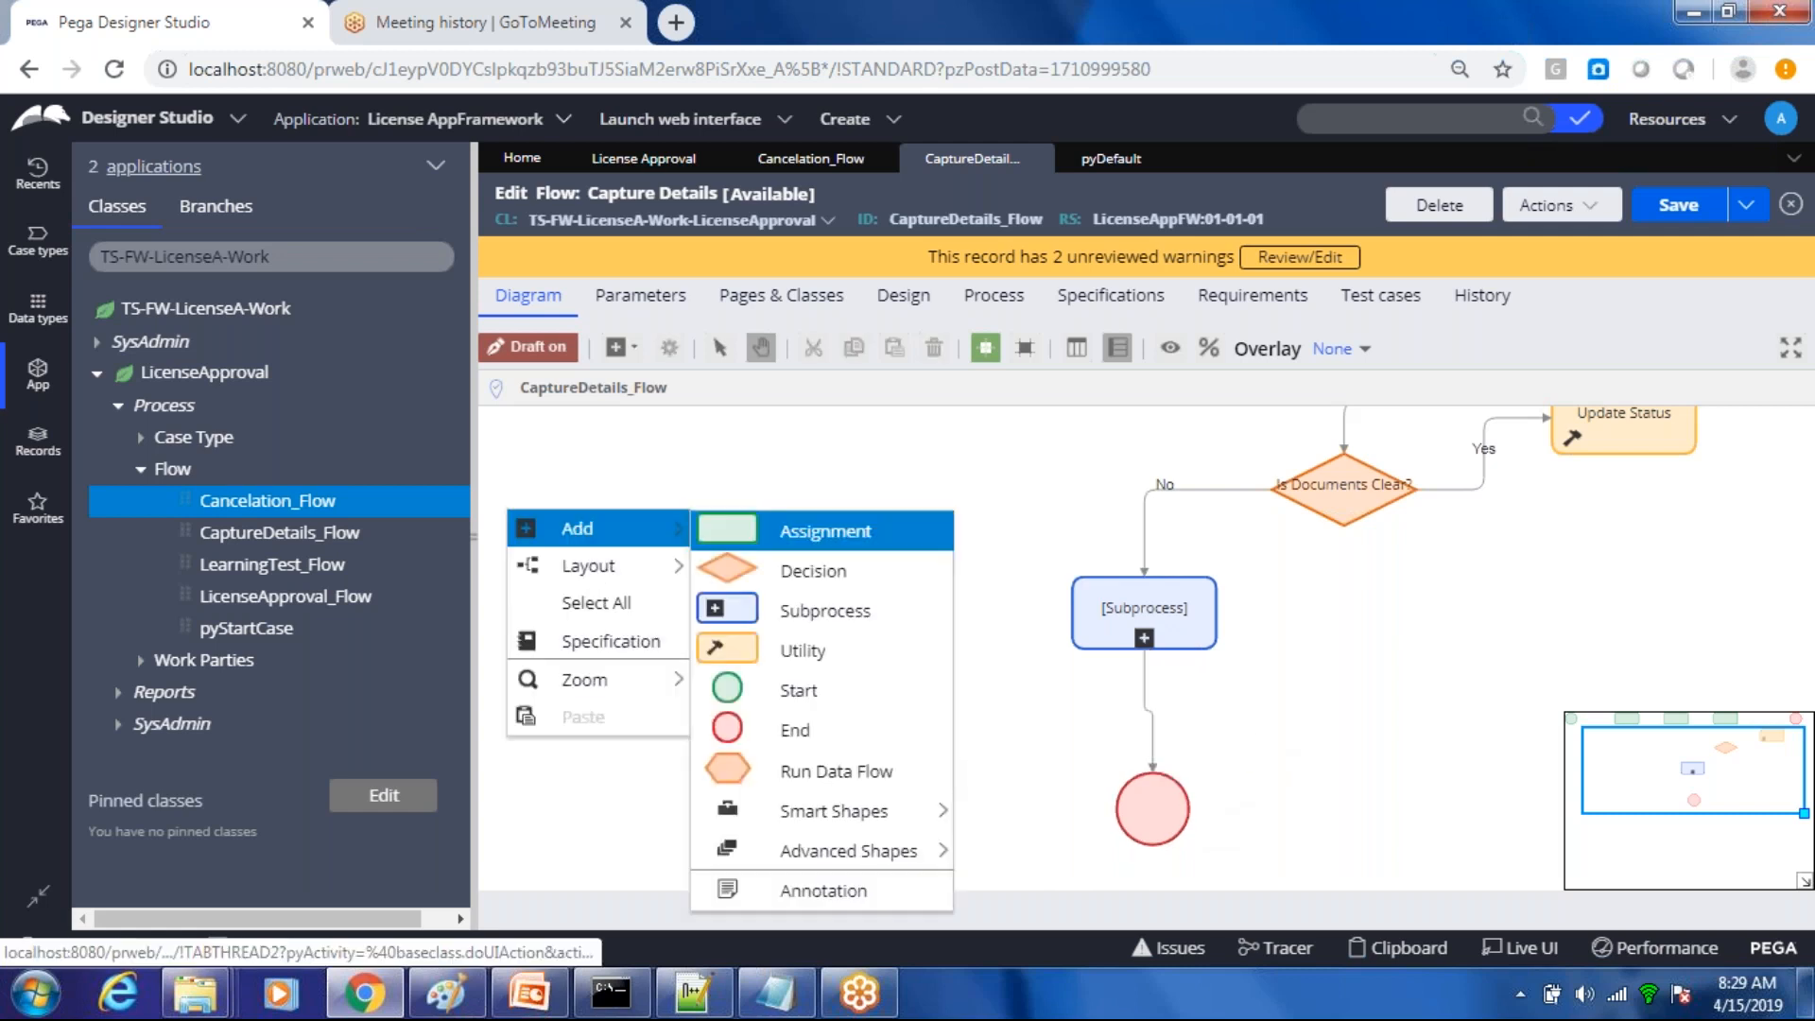
{"action": "left_click", "coordinate": [737, 534]}
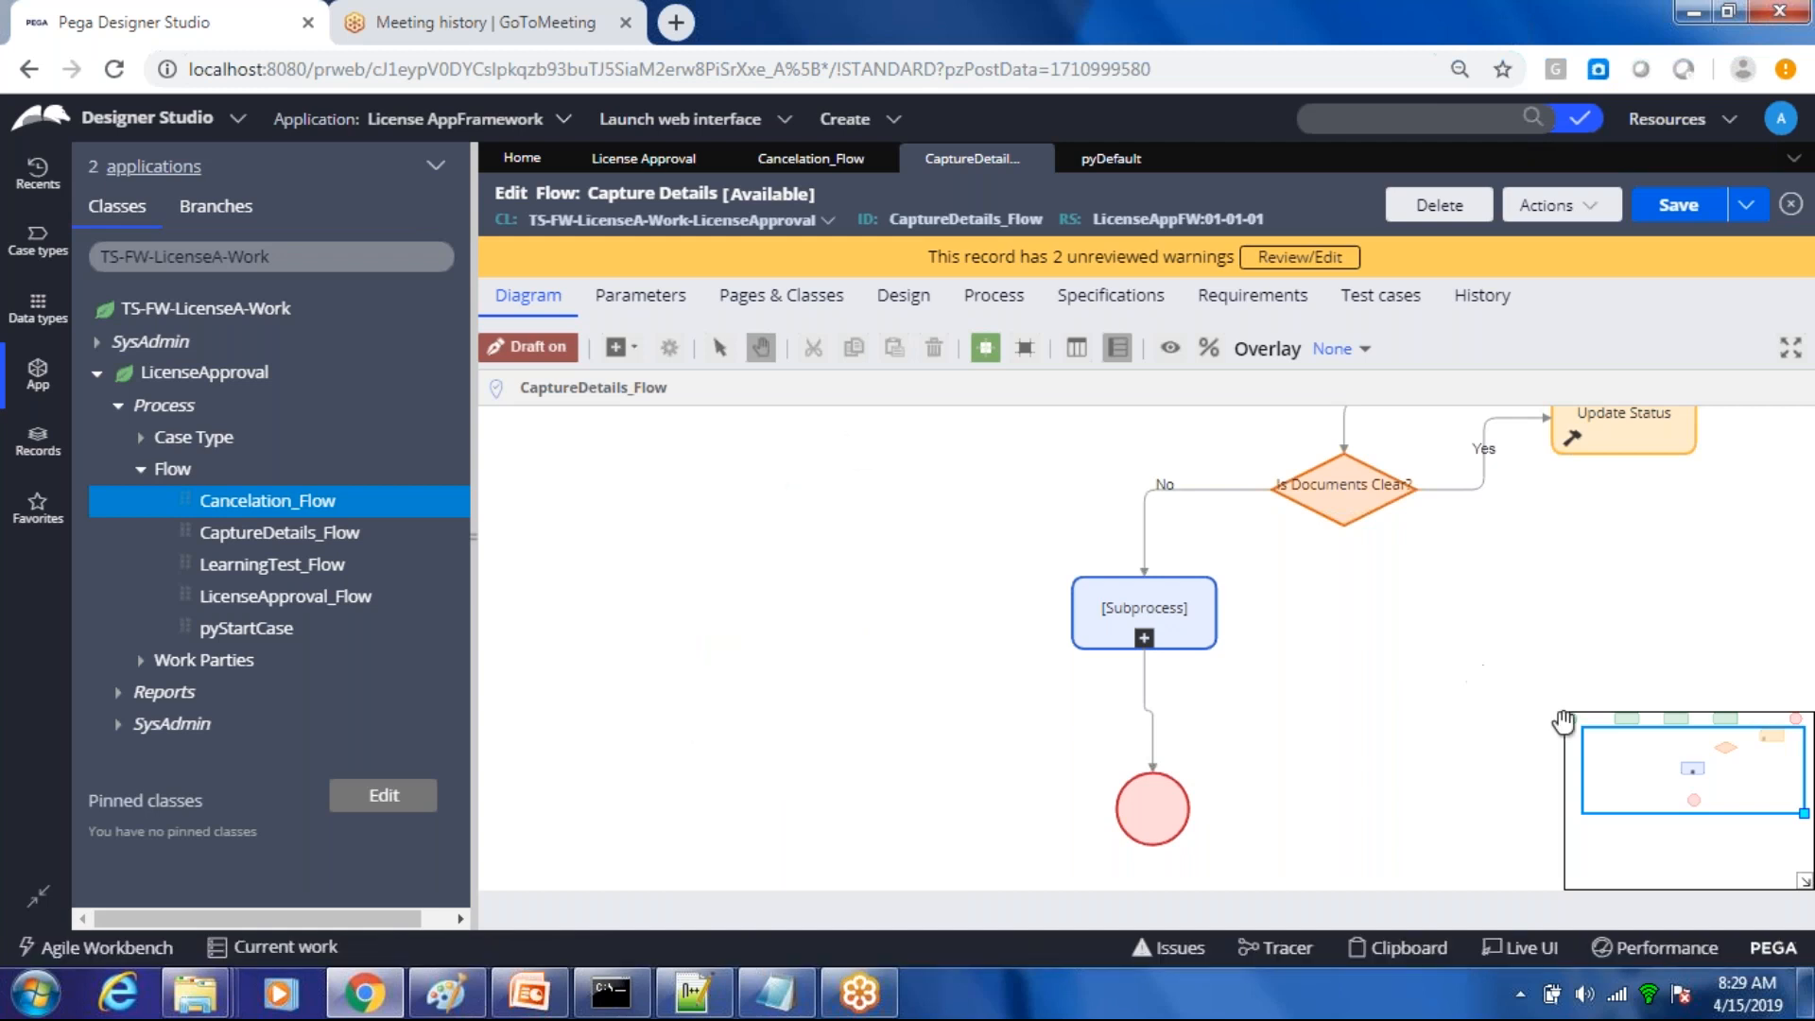
{"action": "left_click_drag", "start_coordinate": [1654, 756], "coordinate": [1684, 748]}
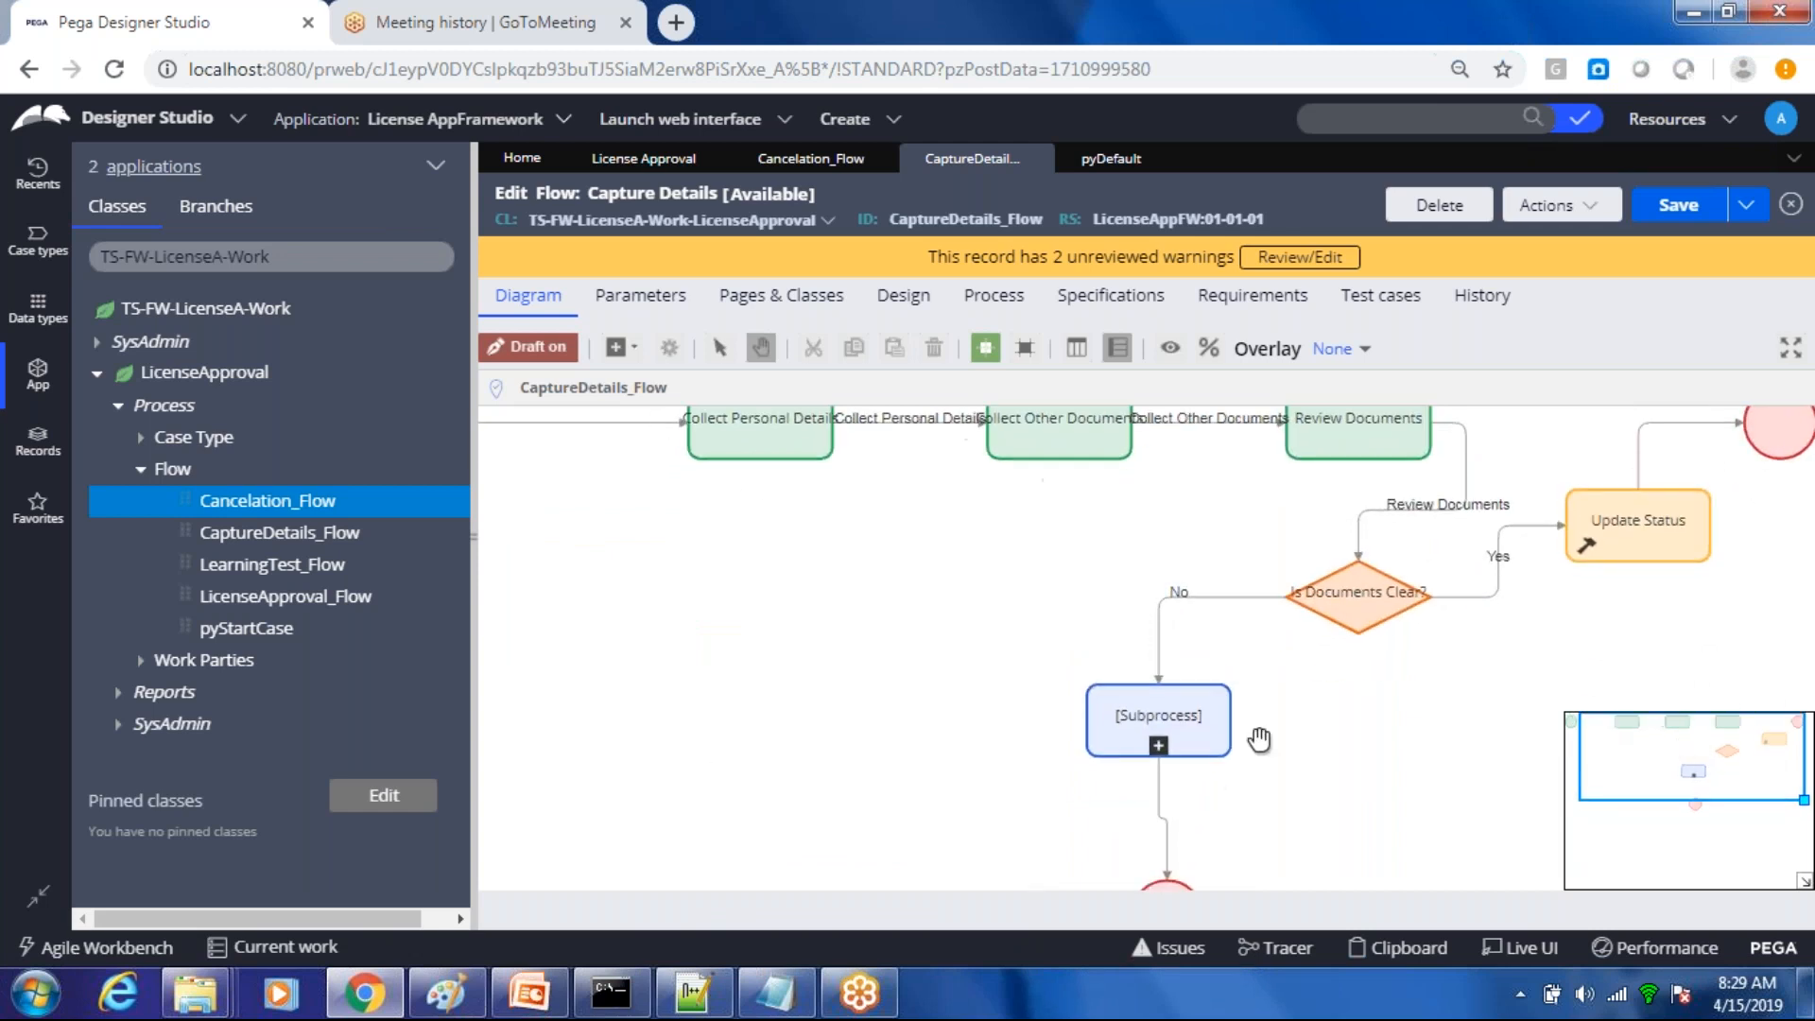
Step: Refresh the License Approval case type and select the Capture Details process in its life cycle
{"action": "left_click", "coordinate": [651, 161]}
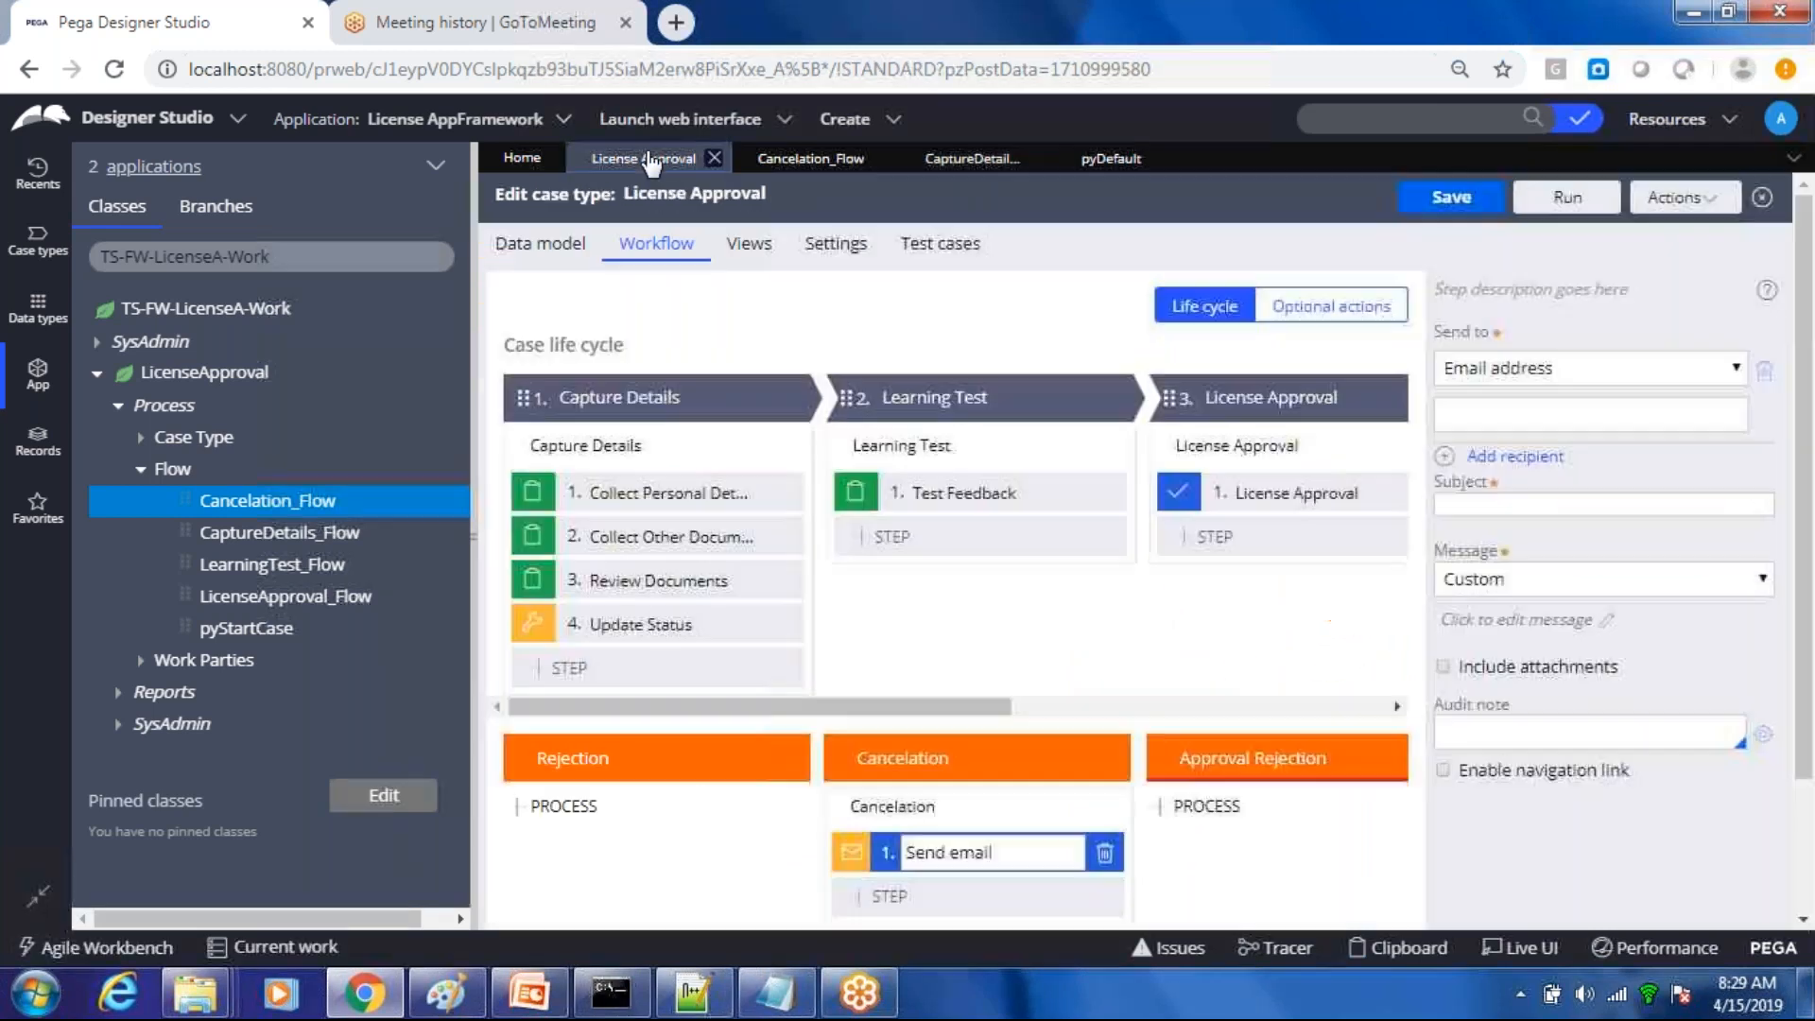
{"action": "left_click", "coordinate": [1695, 202]}
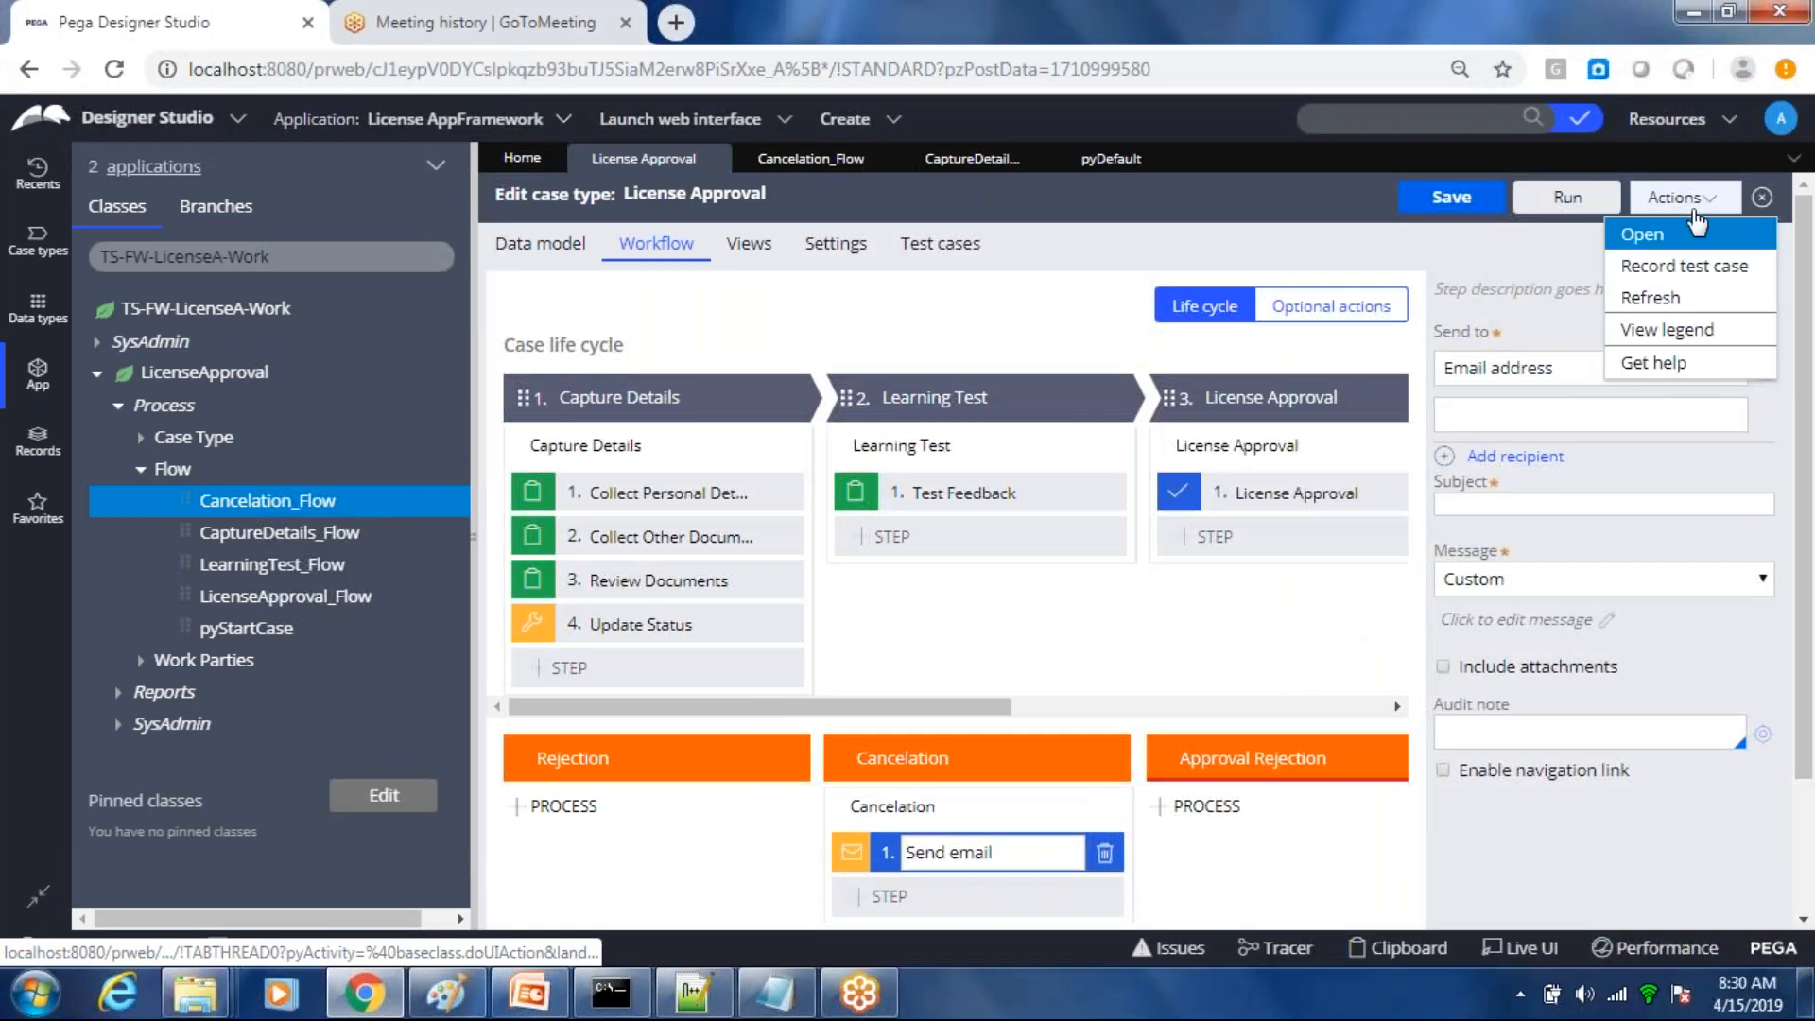
{"action": "left_click", "coordinate": [1654, 301]}
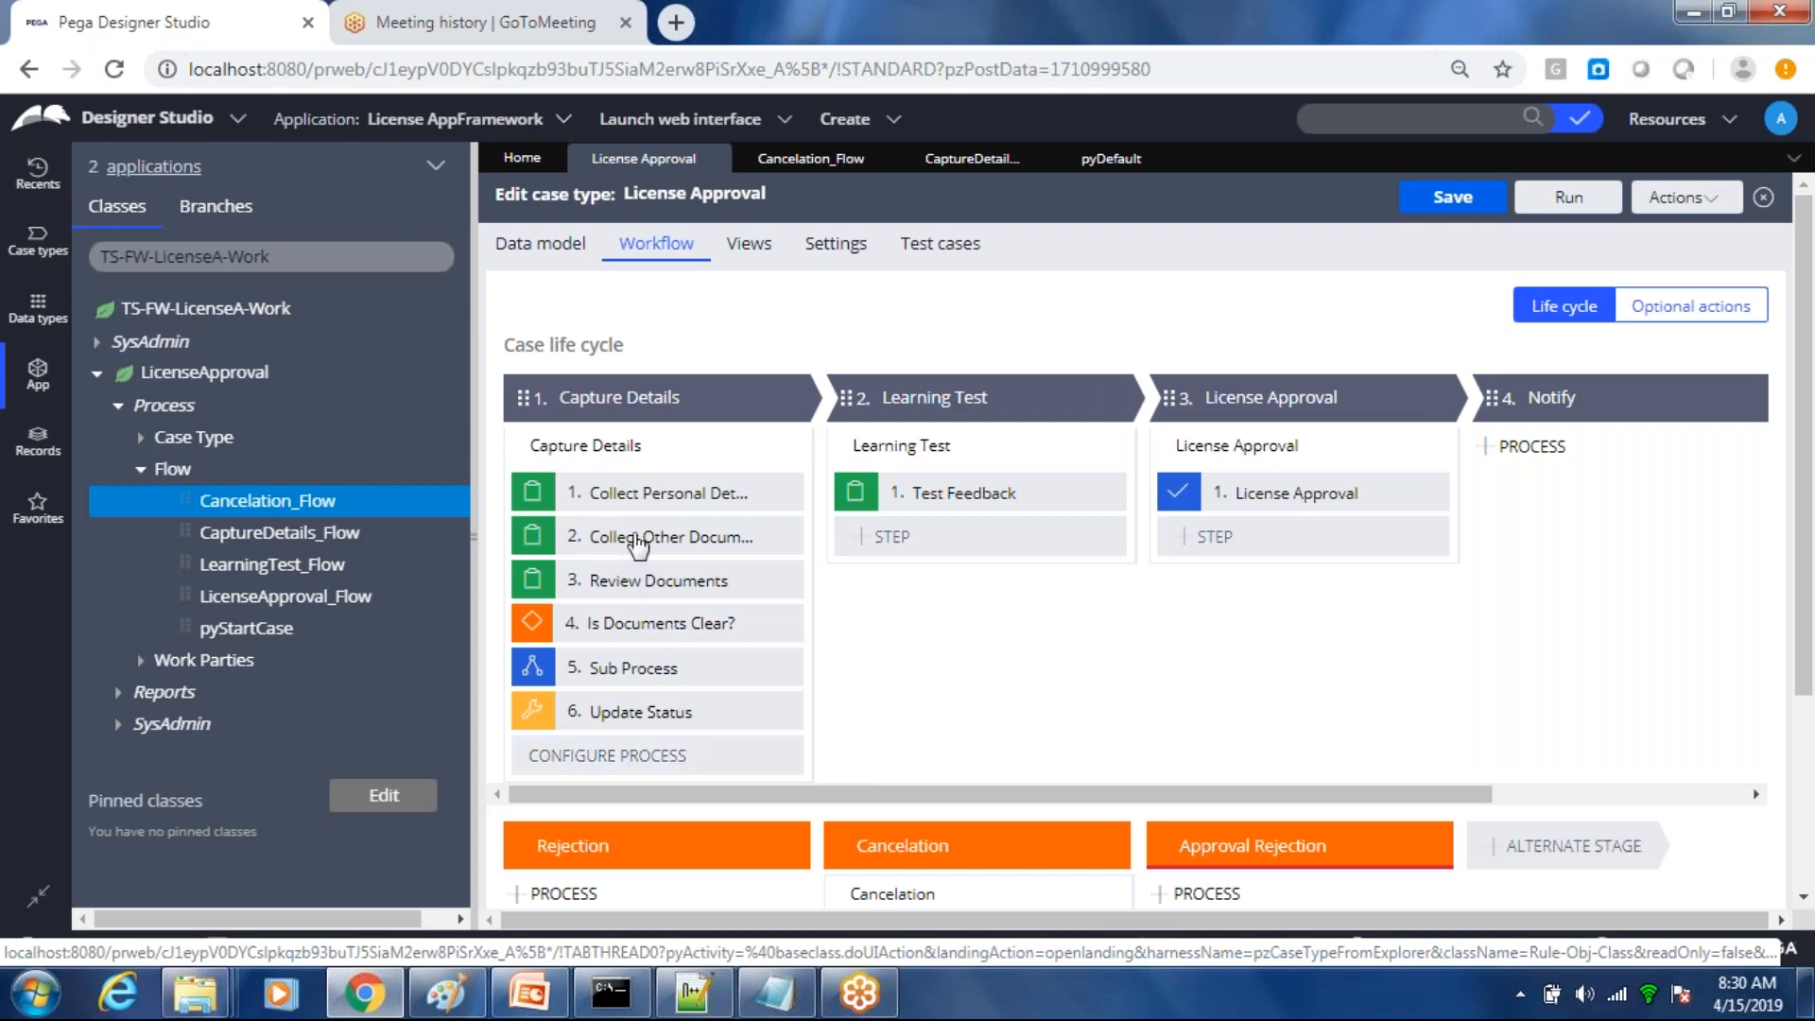
{"action": "left_click", "coordinate": [629, 458]}
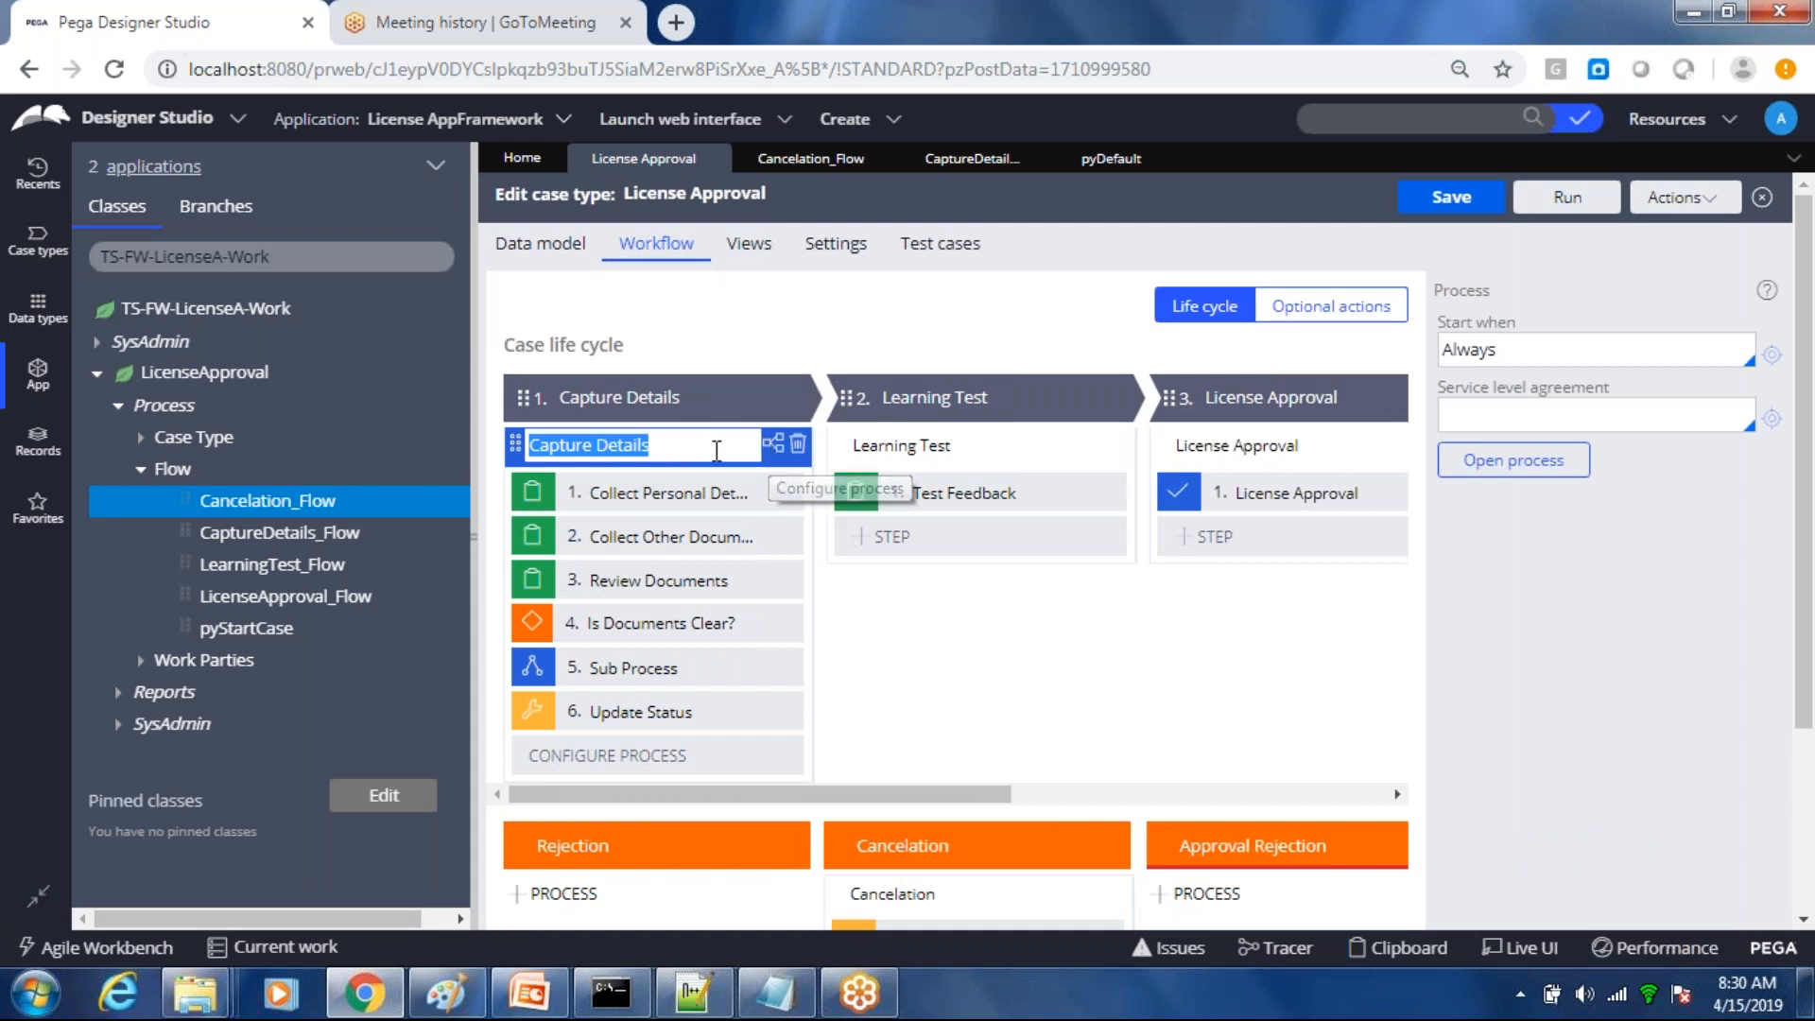
Step: Open the Capture Details process flow, turn its draft mode back on and save the rule
{"action": "left_click", "coordinate": [1538, 473]}
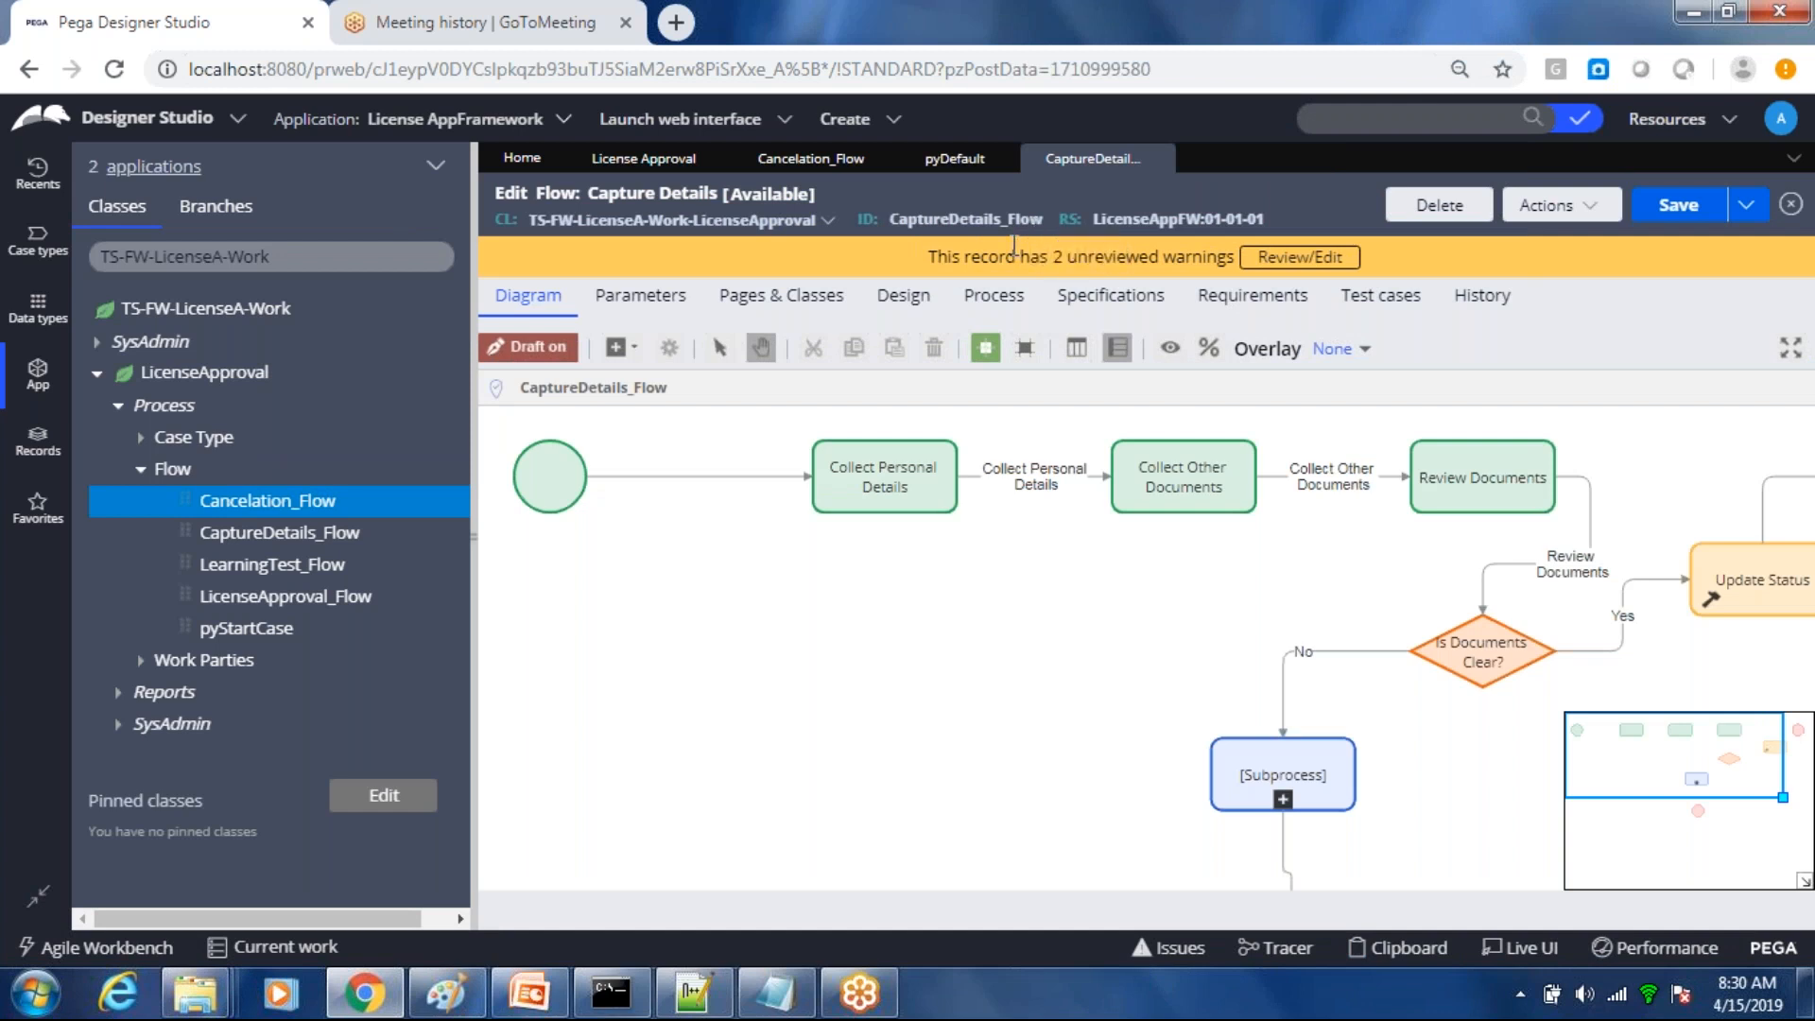
{"action": "left_click", "coordinate": [550, 476]}
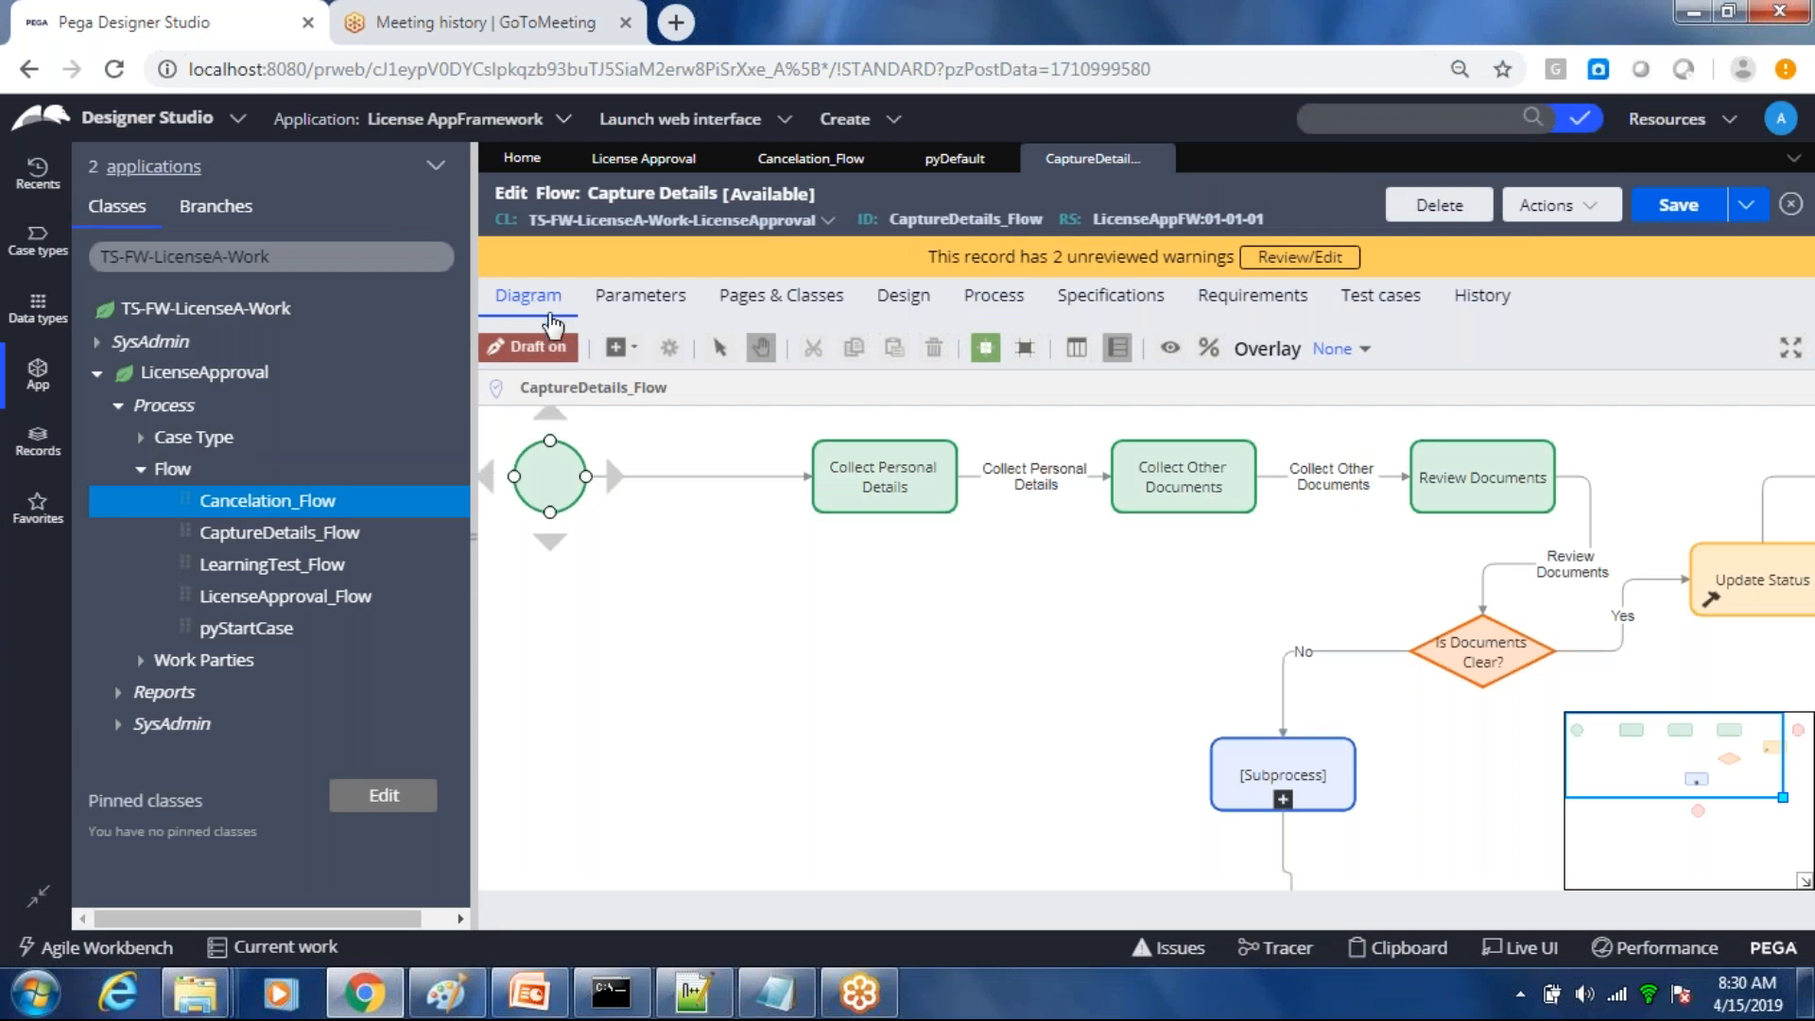
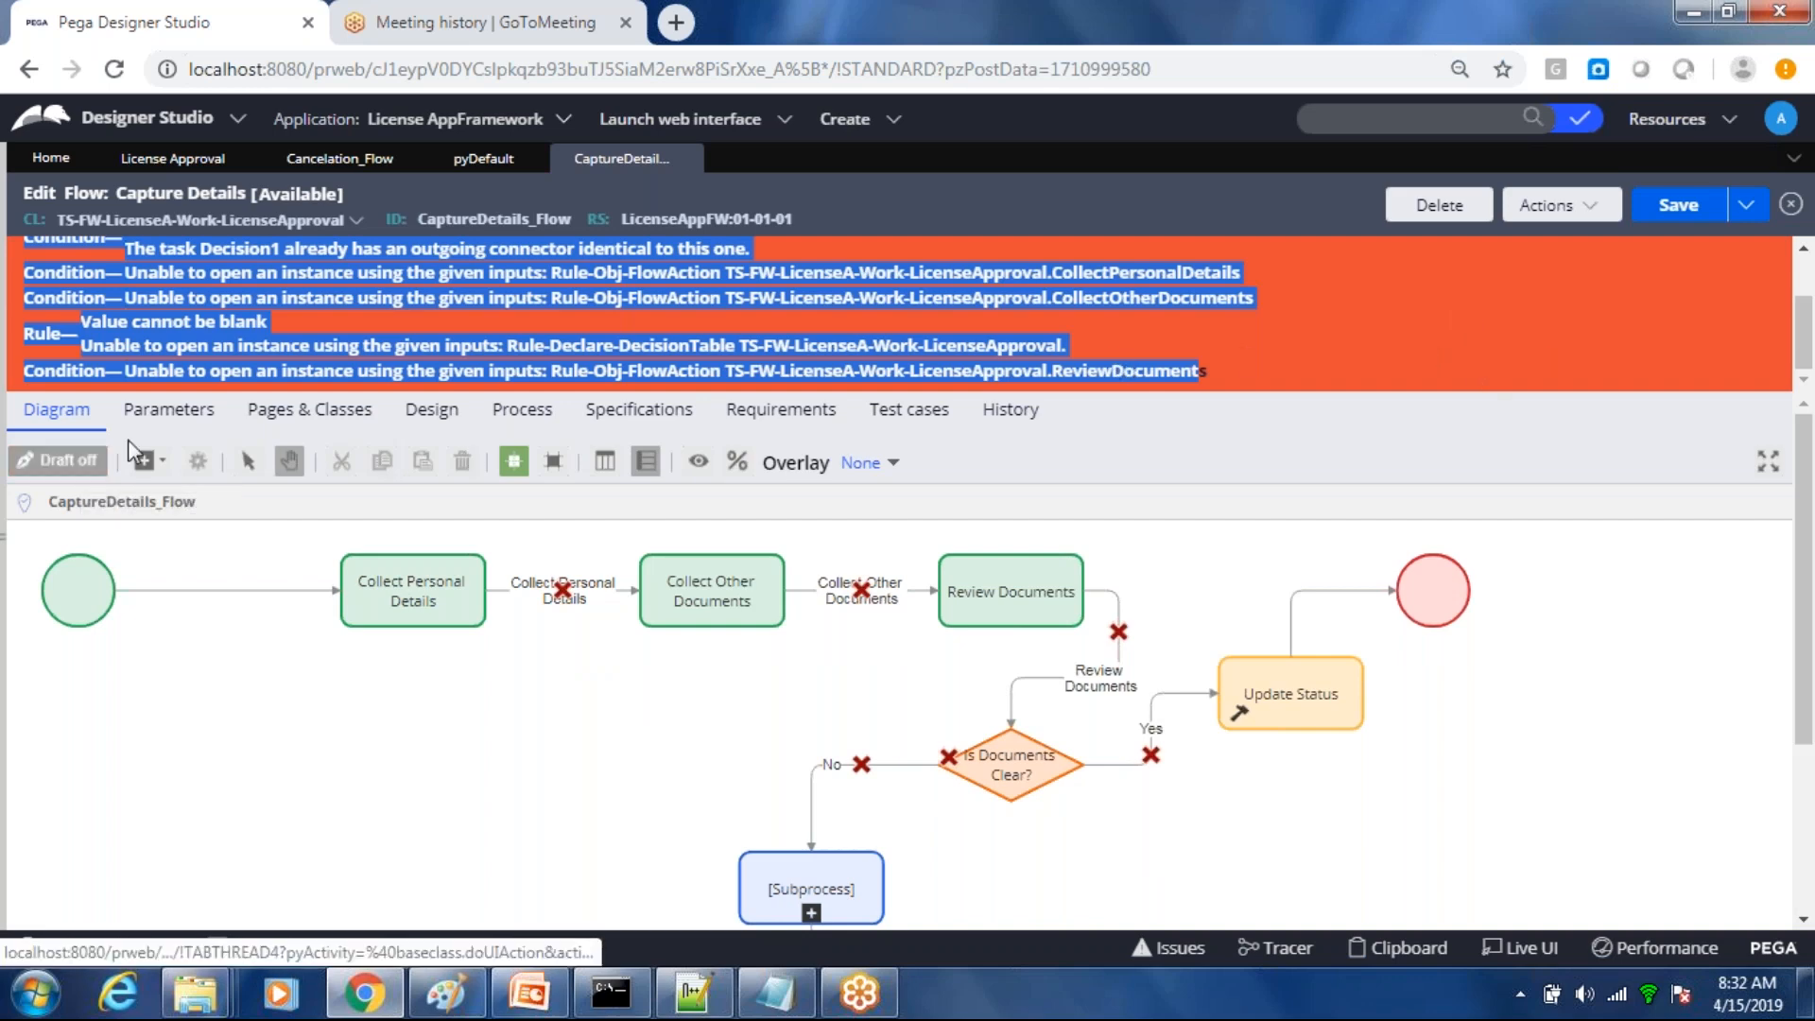
{"action": "left_click", "coordinate": [70, 463]}
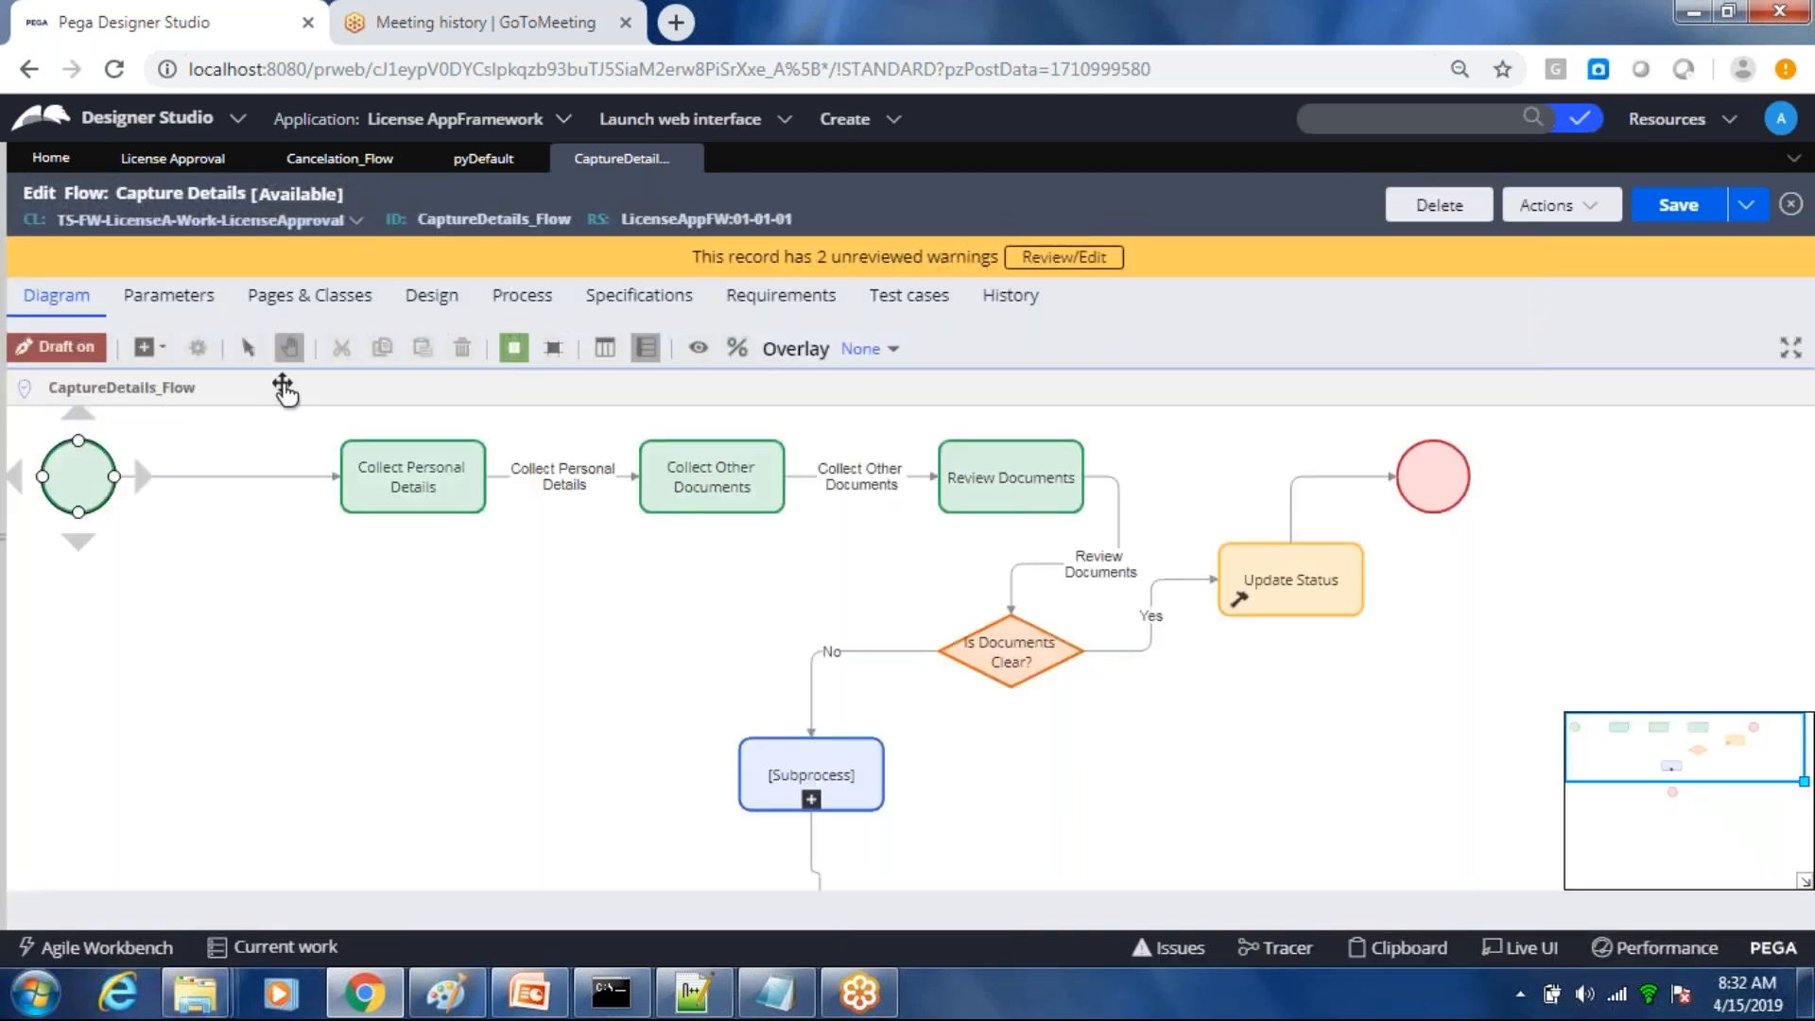
{"action": "left_click", "coordinate": [711, 478]}
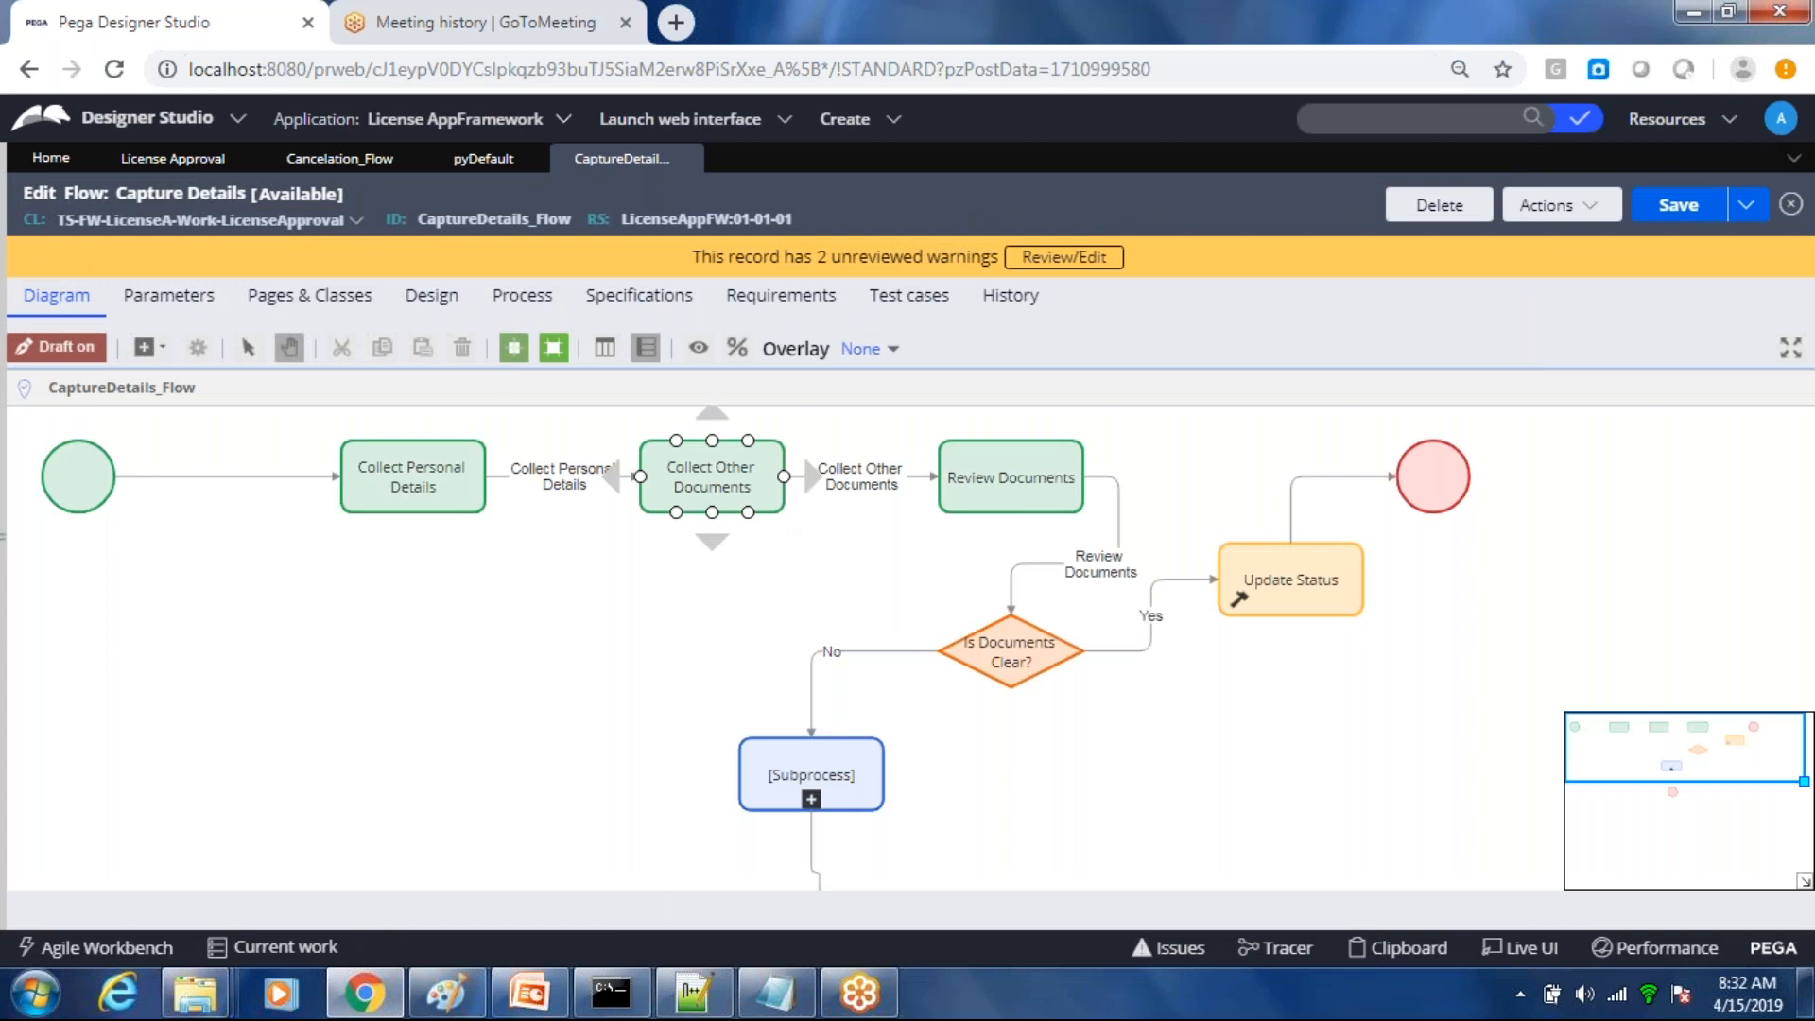
{"action": "left_click", "coordinate": [1678, 219]}
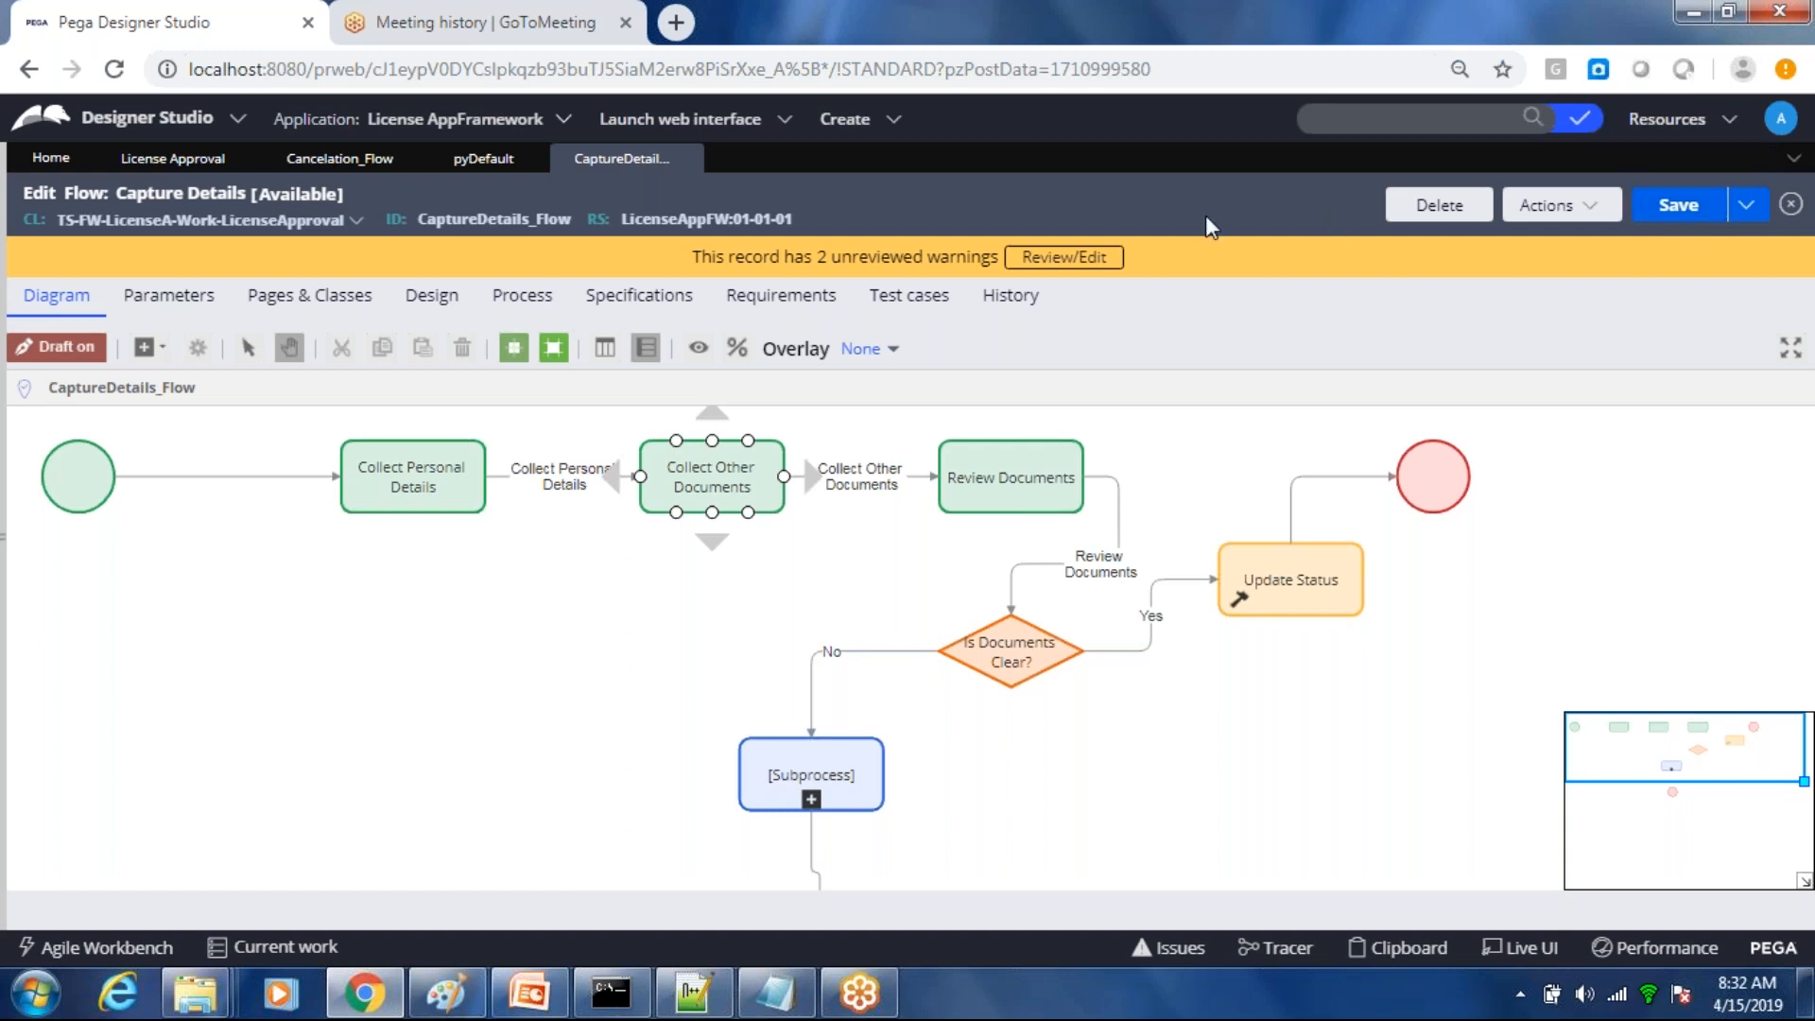
Step: Create a new License Approval case and complete its initial form
{"action": "left_click", "coordinate": [875, 125]}
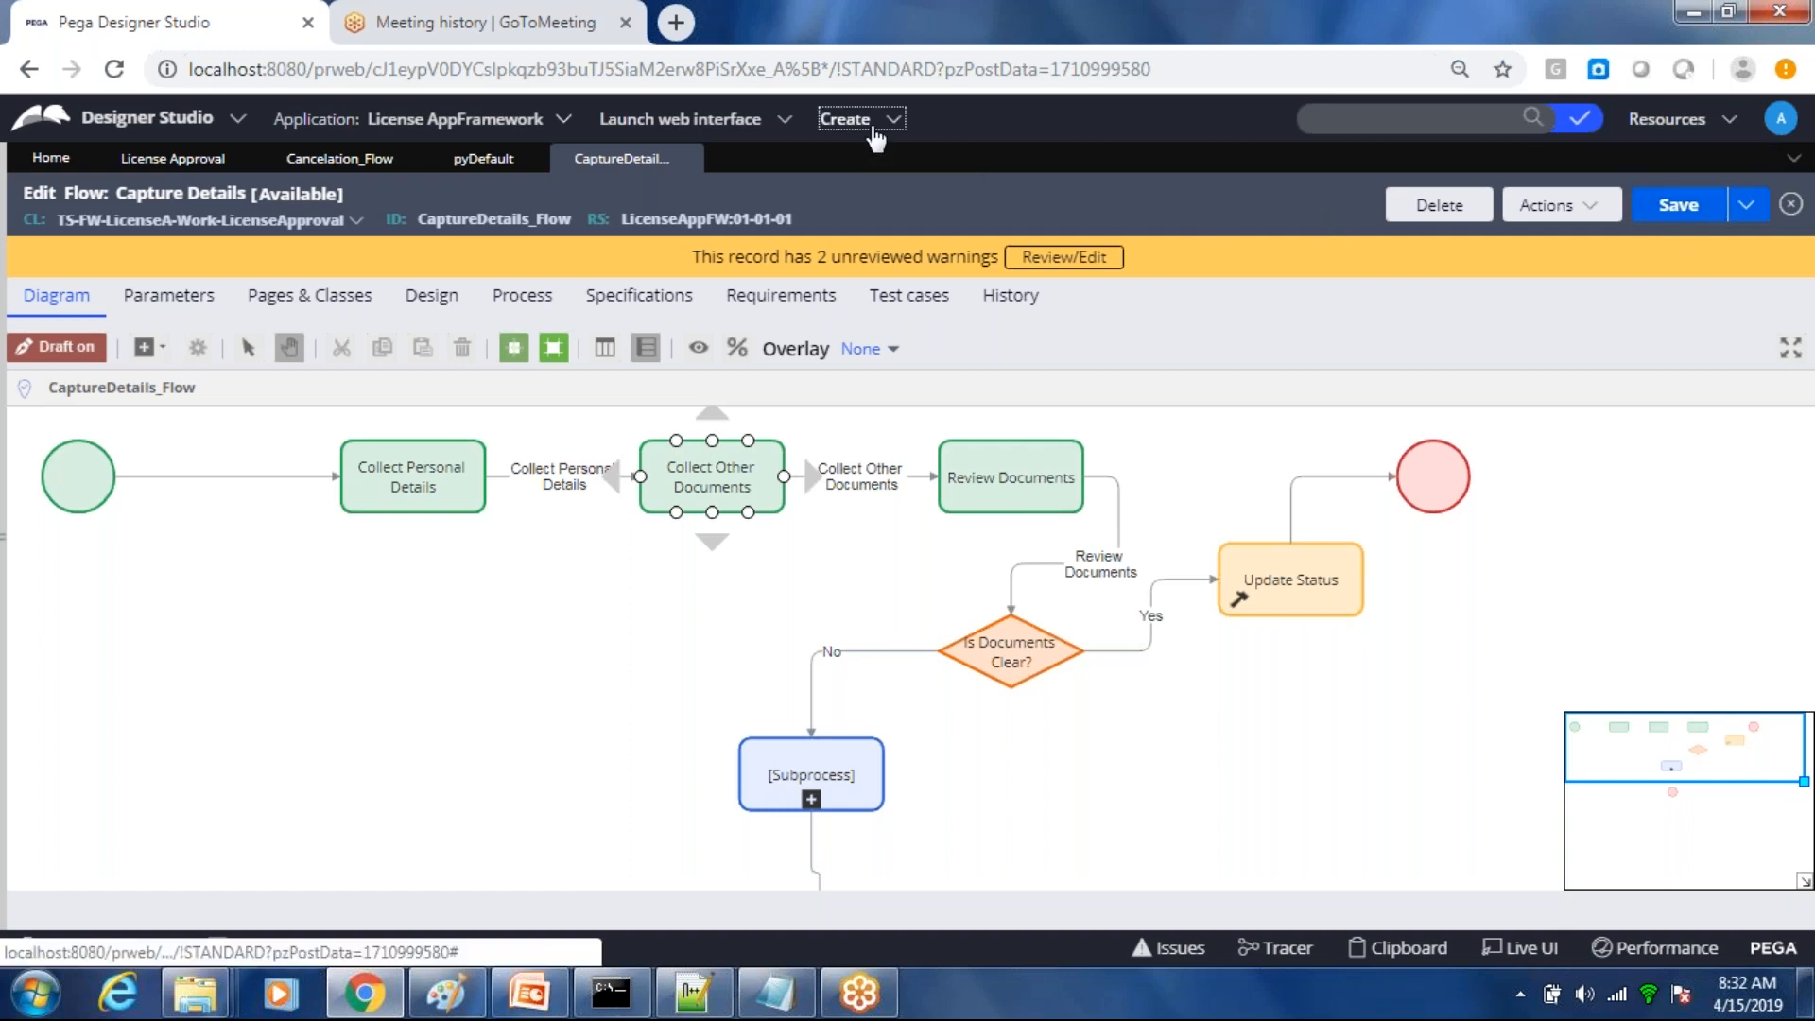
{"action": "mouse_move", "coordinate": [875, 147]}
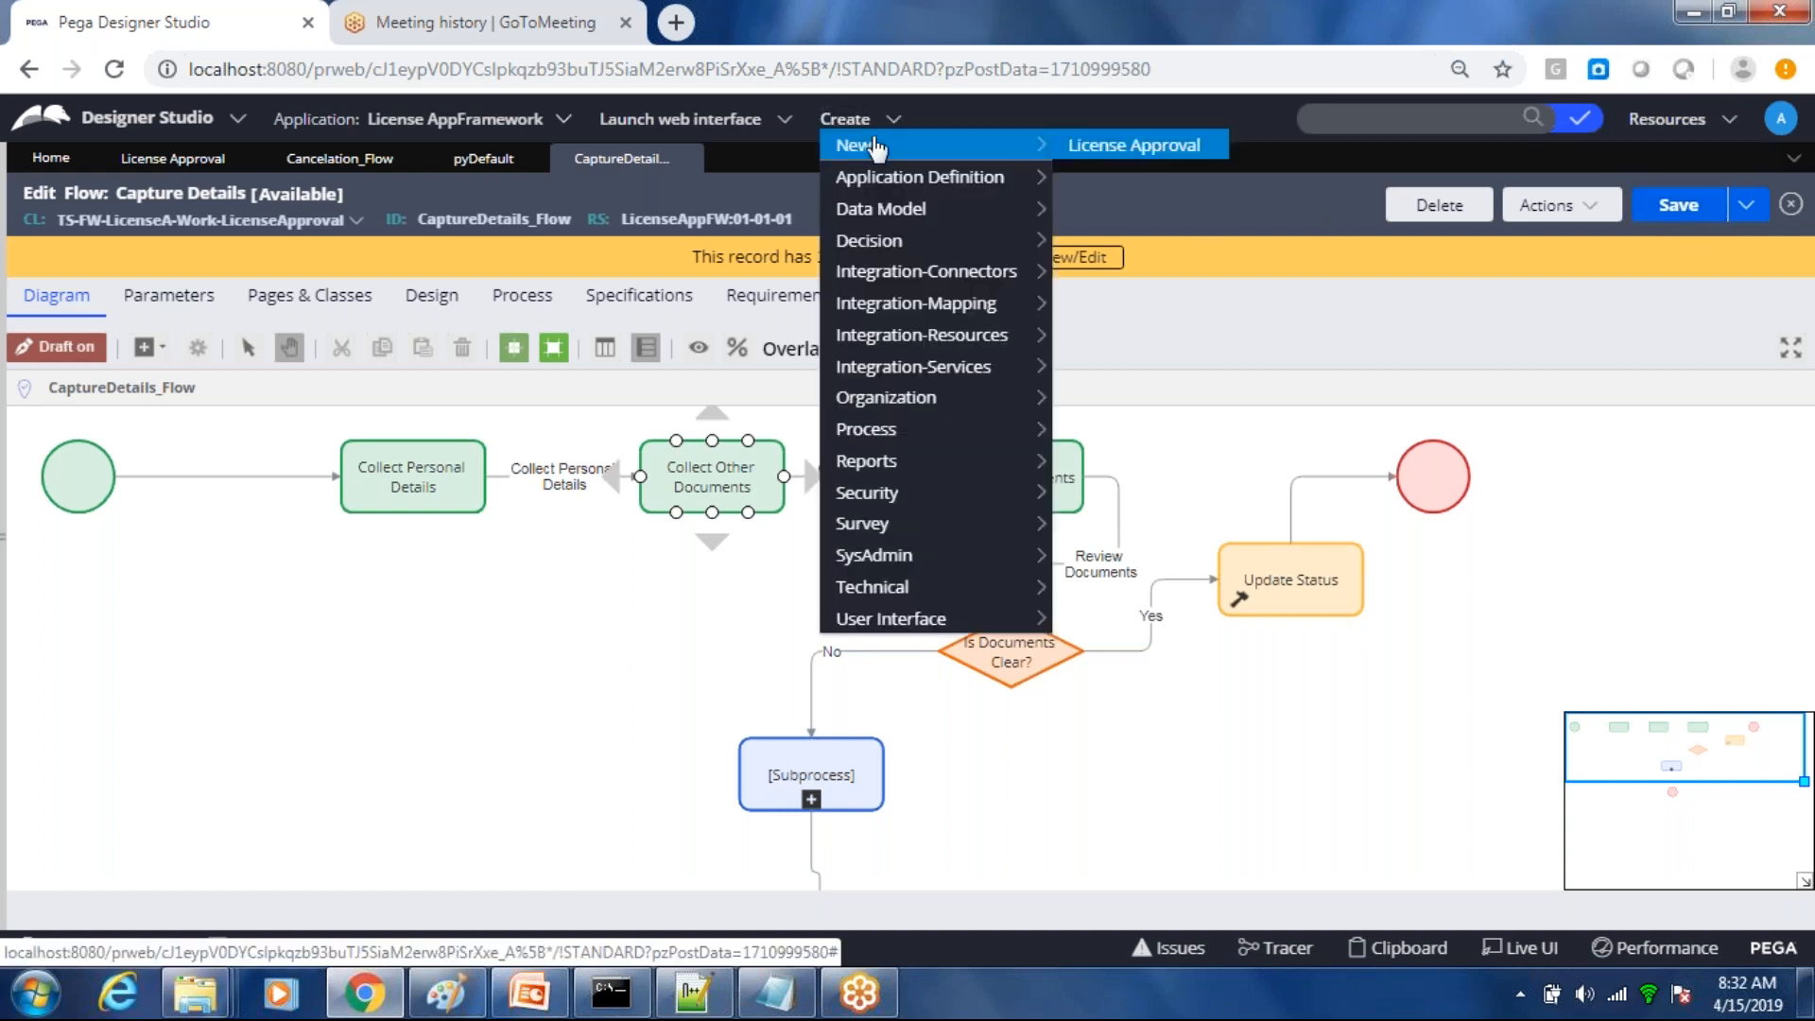
{"action": "left_click", "coordinate": [1094, 151]}
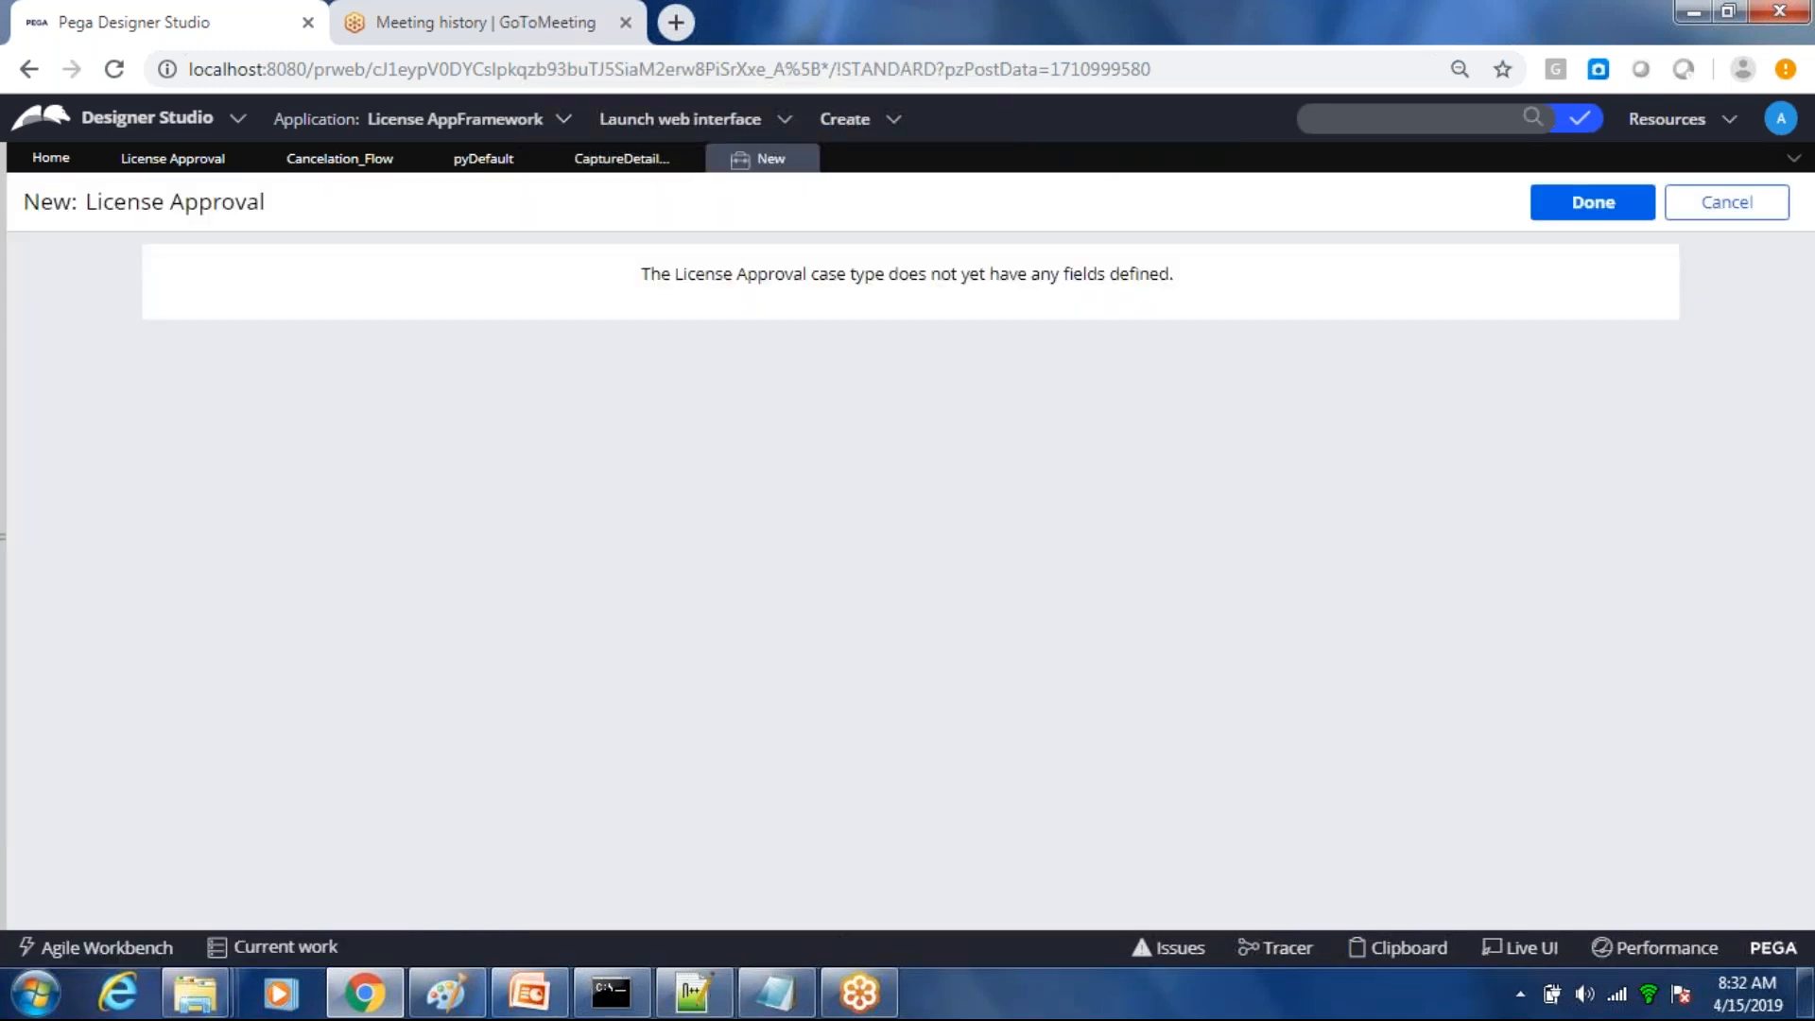
{"action": "left_click", "coordinate": [1607, 212]}
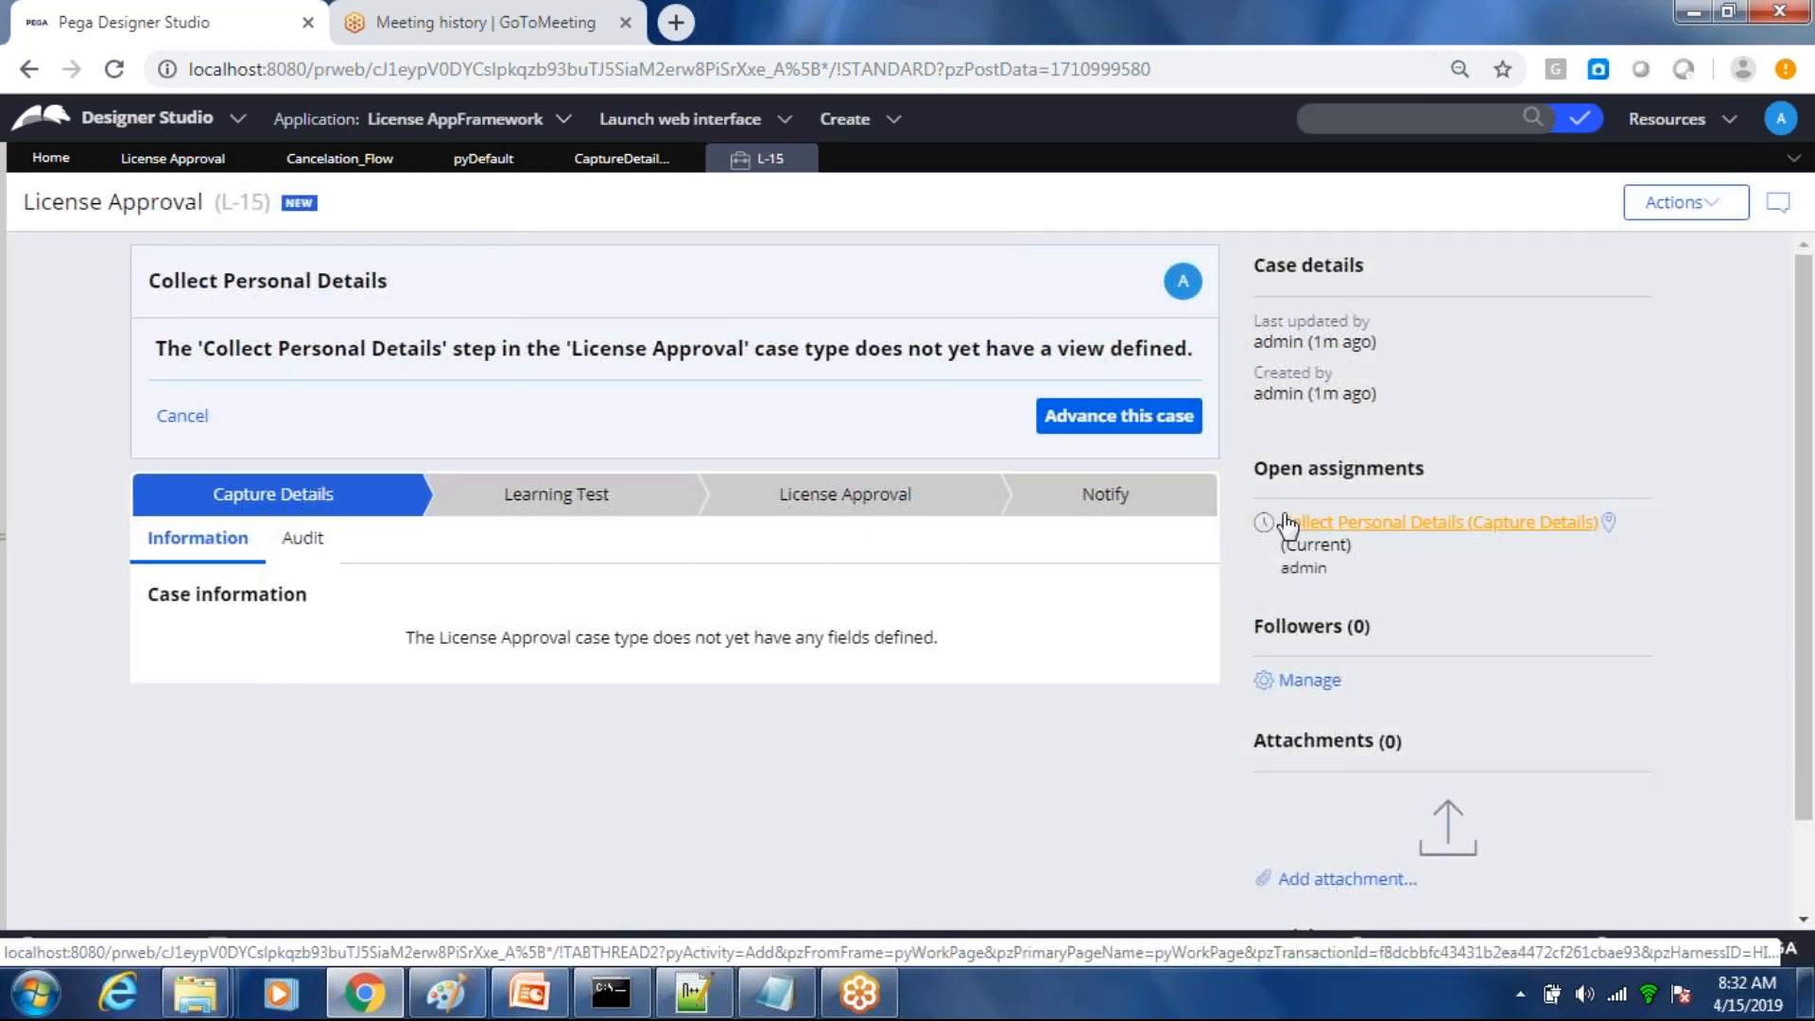
Step: Compare the new case's open assignment and current stage with the Collect Personal Details shape in CaptureDetails_Flow
{"action": "left_click_drag", "start_coordinate": [1268, 469], "coordinate": [1447, 470]}
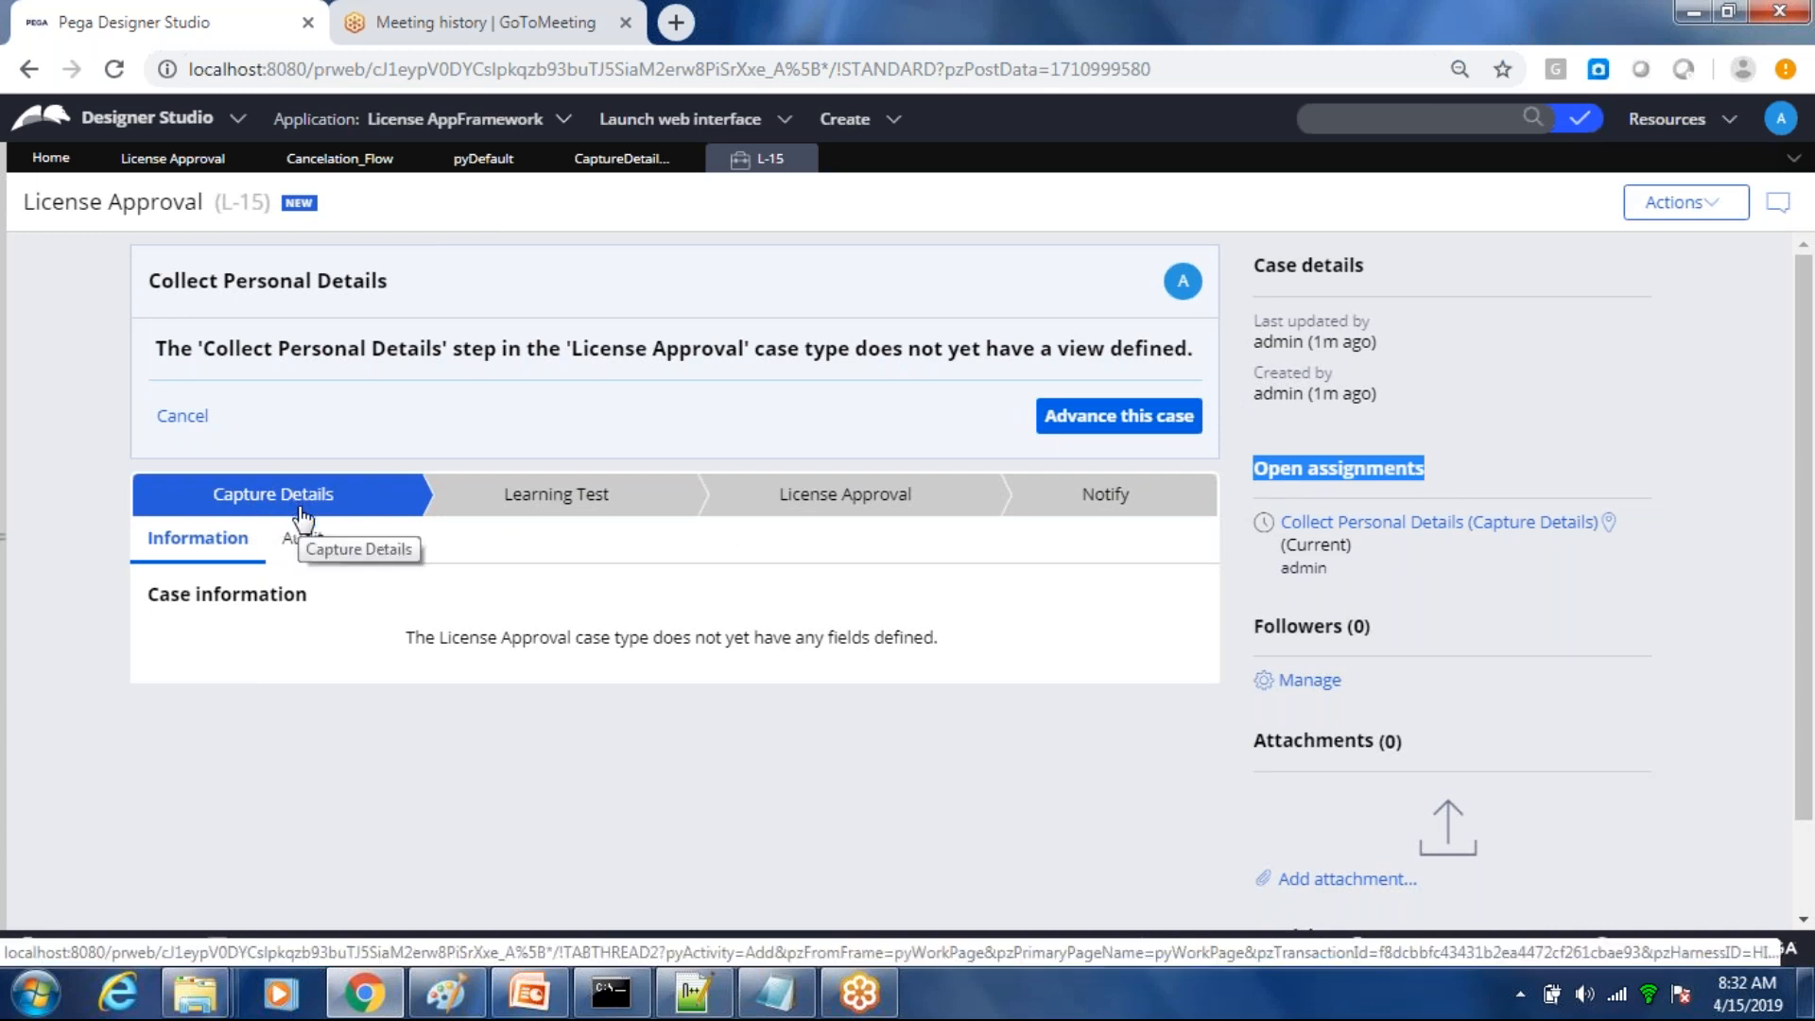
{"action": "left_click_drag", "start_coordinate": [219, 280], "coordinate": [420, 287]}
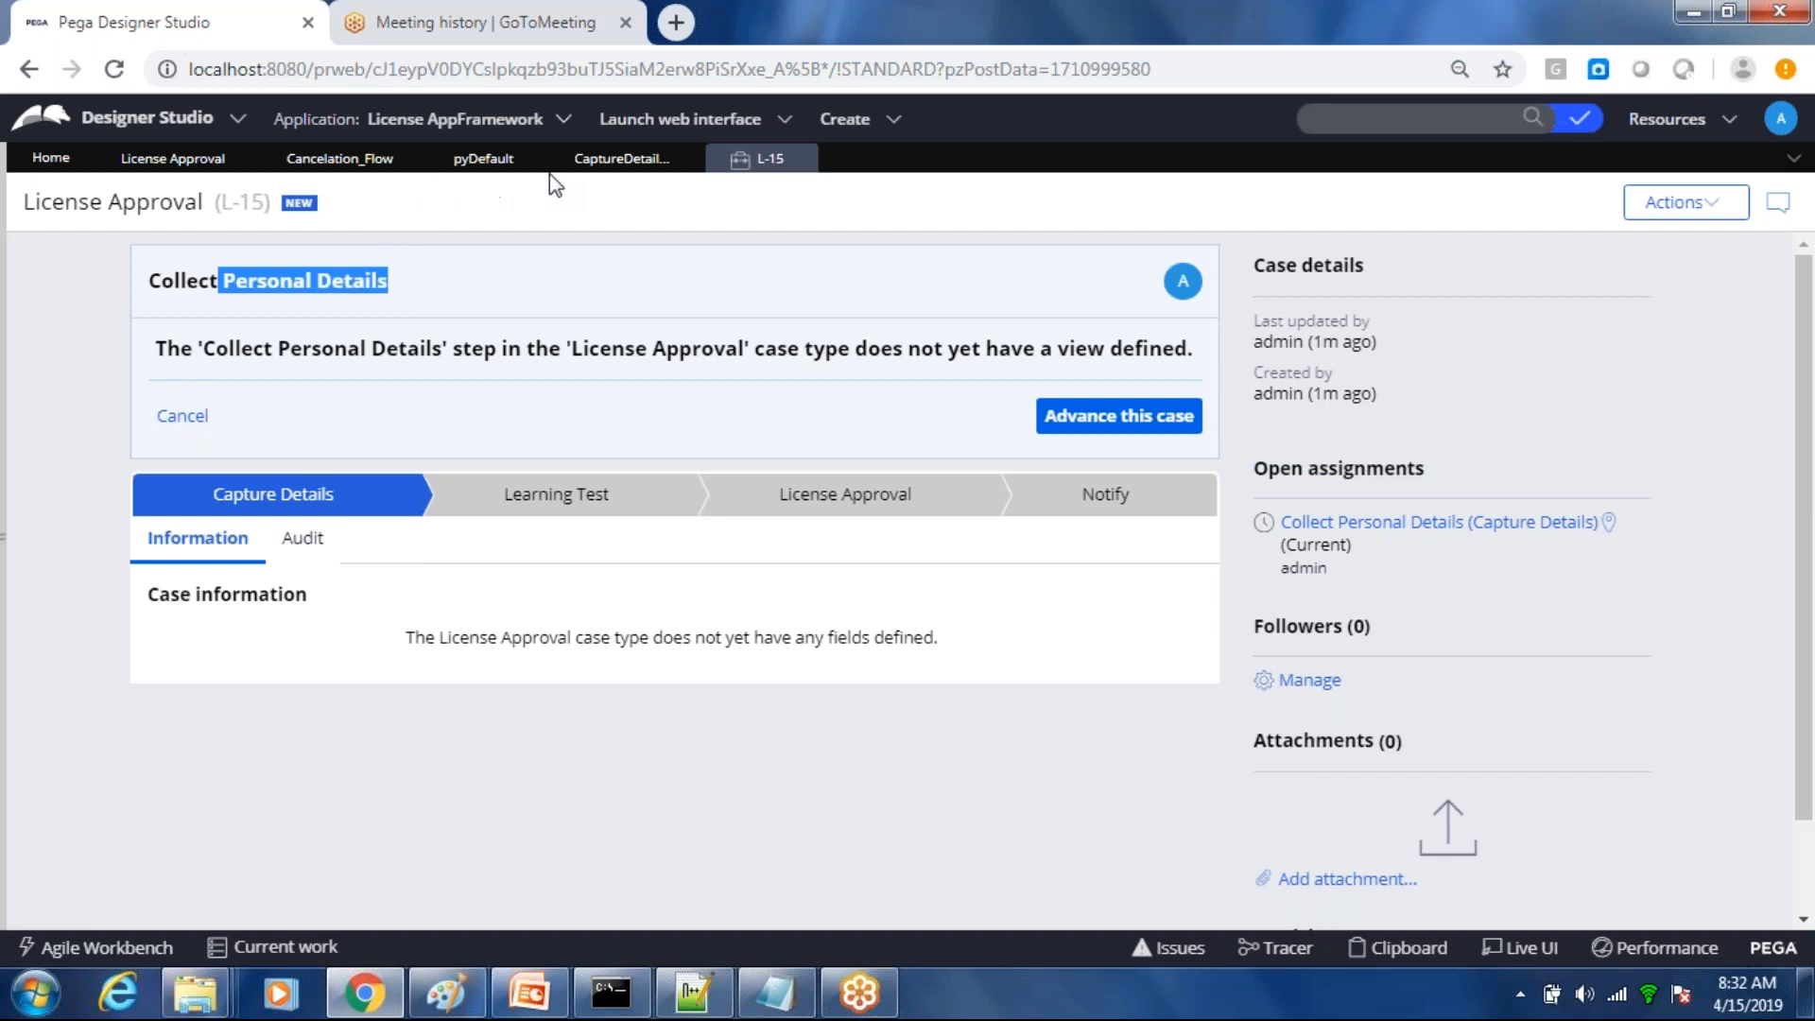
{"action": "left_click", "coordinate": [586, 166]}
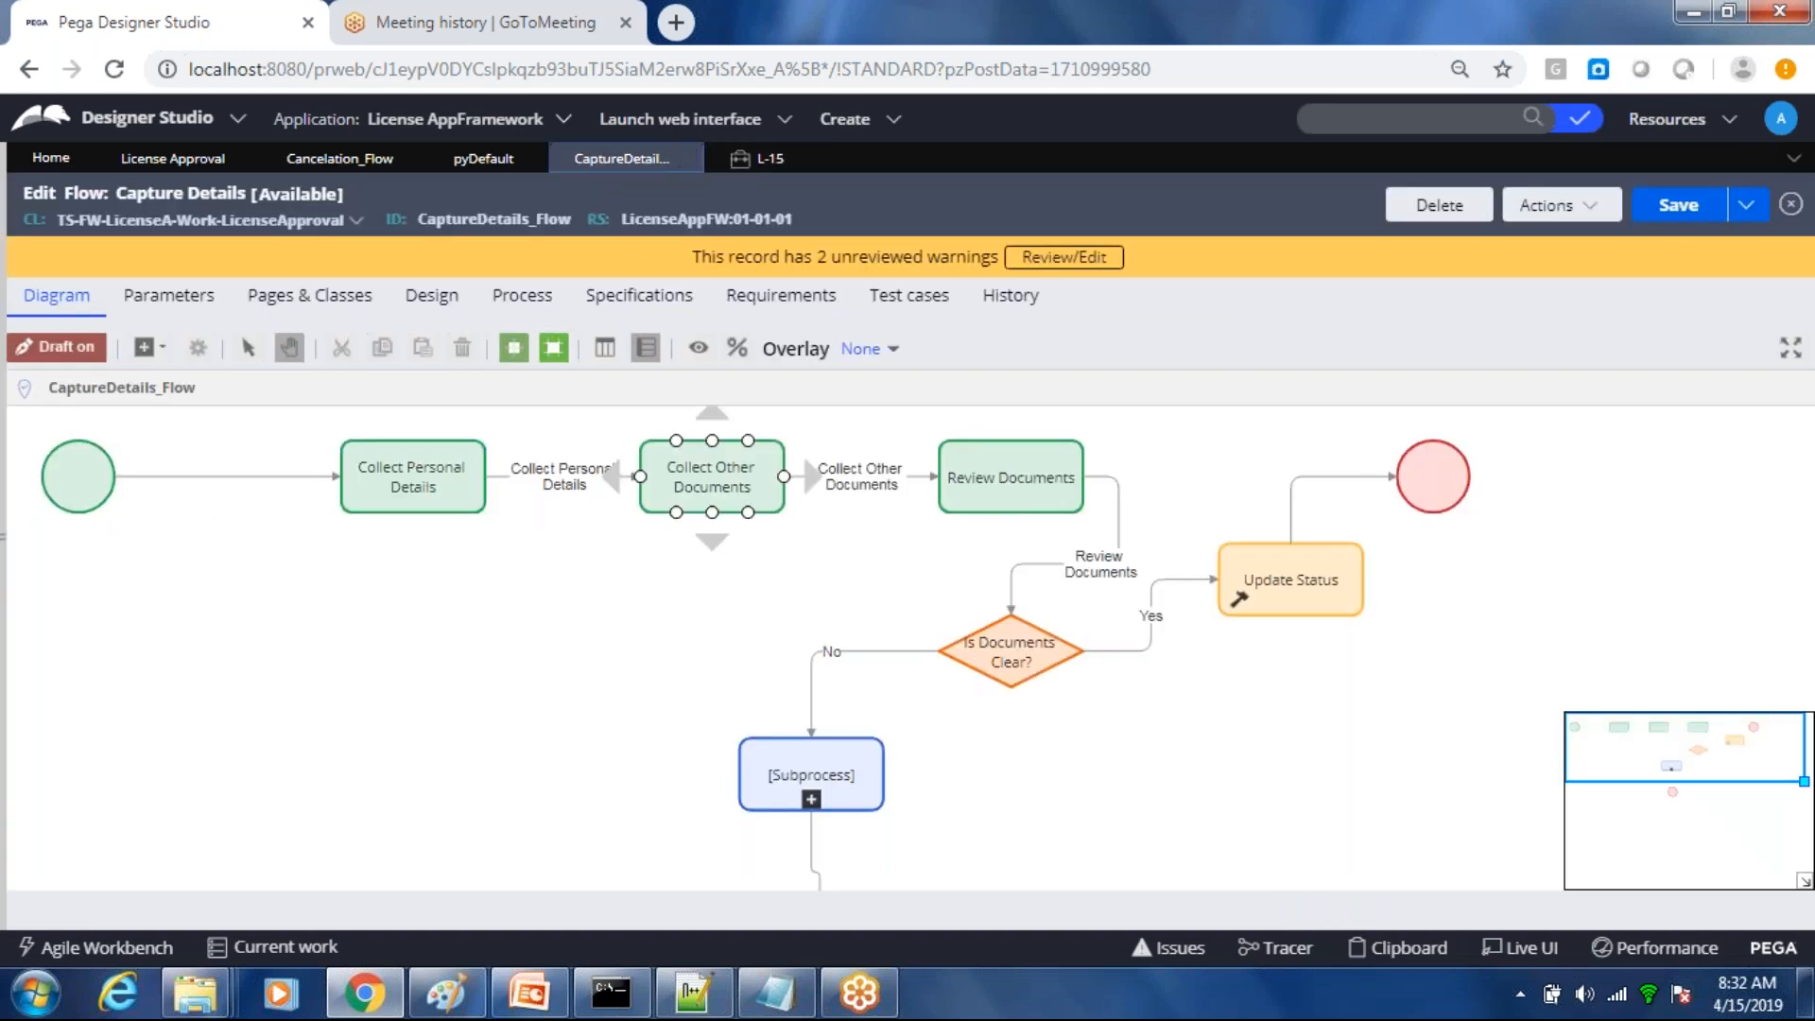
{"action": "left_click", "coordinate": [388, 483]}
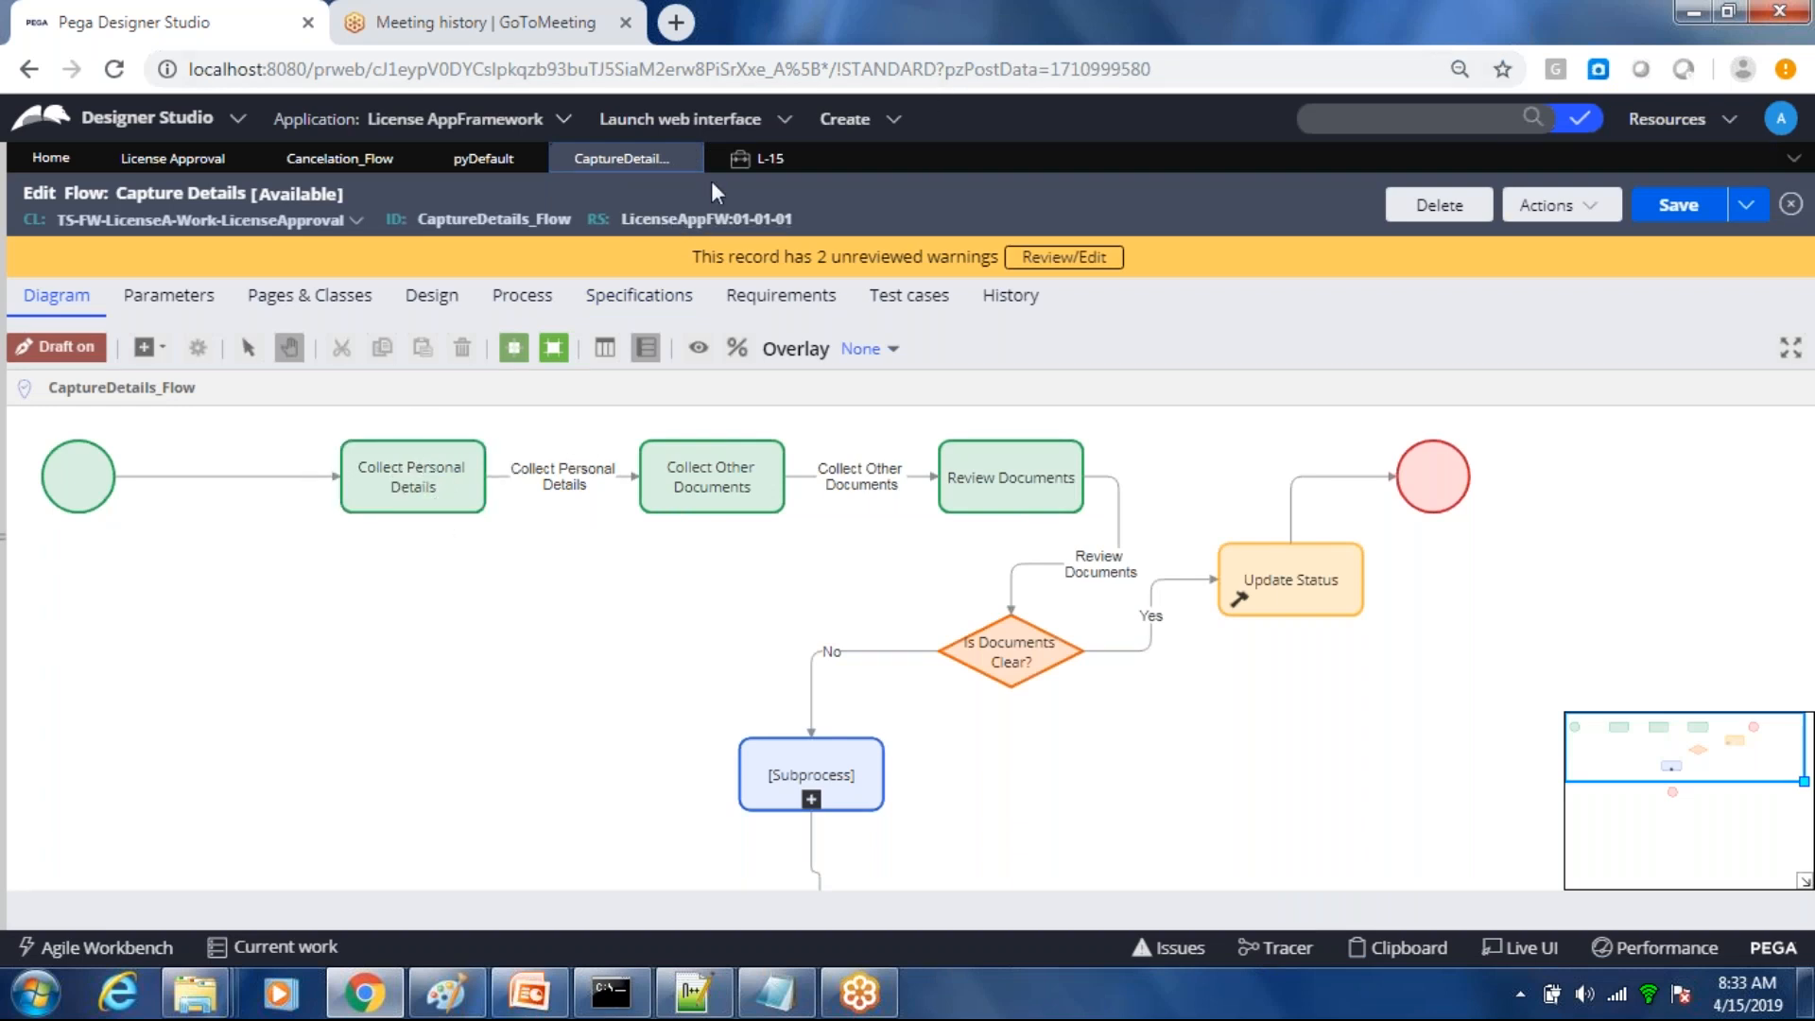
{"action": "left_click", "coordinate": [757, 160]}
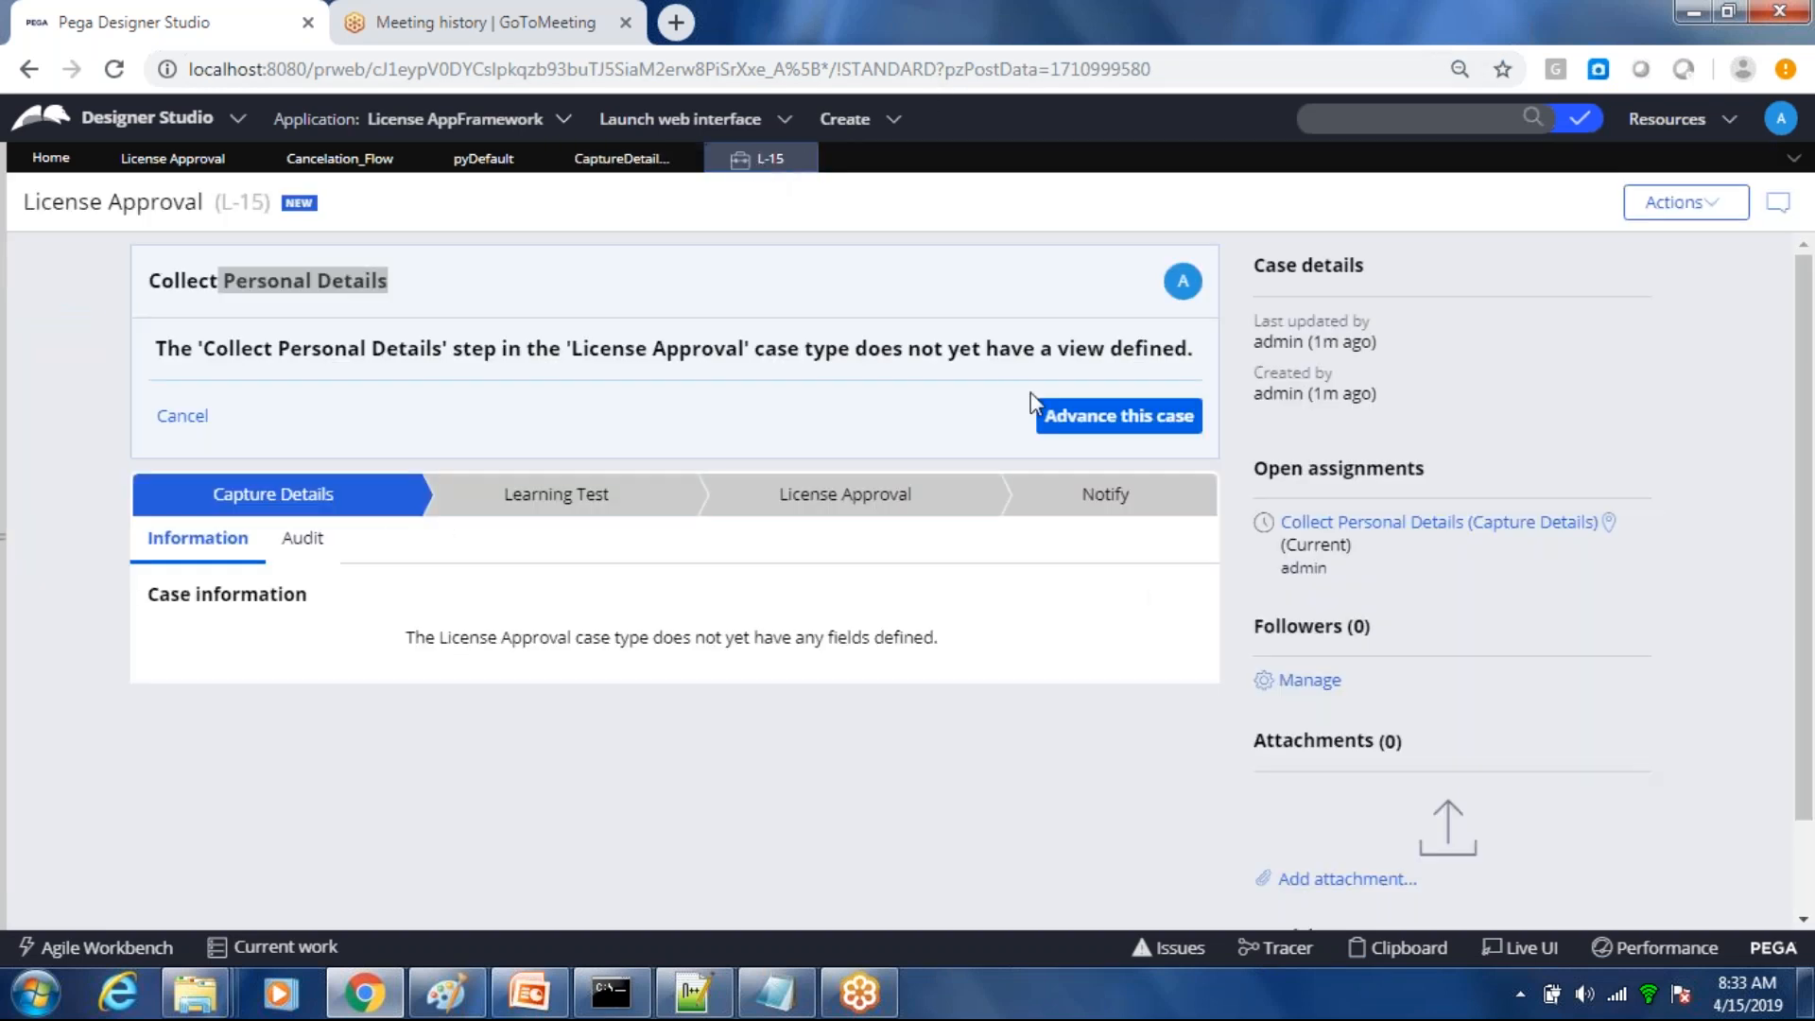
Step: Advance the case through the Collect Personal Details, Collect Other Documents and Review Documents assignments
{"action": "left_click", "coordinate": [1063, 416]}
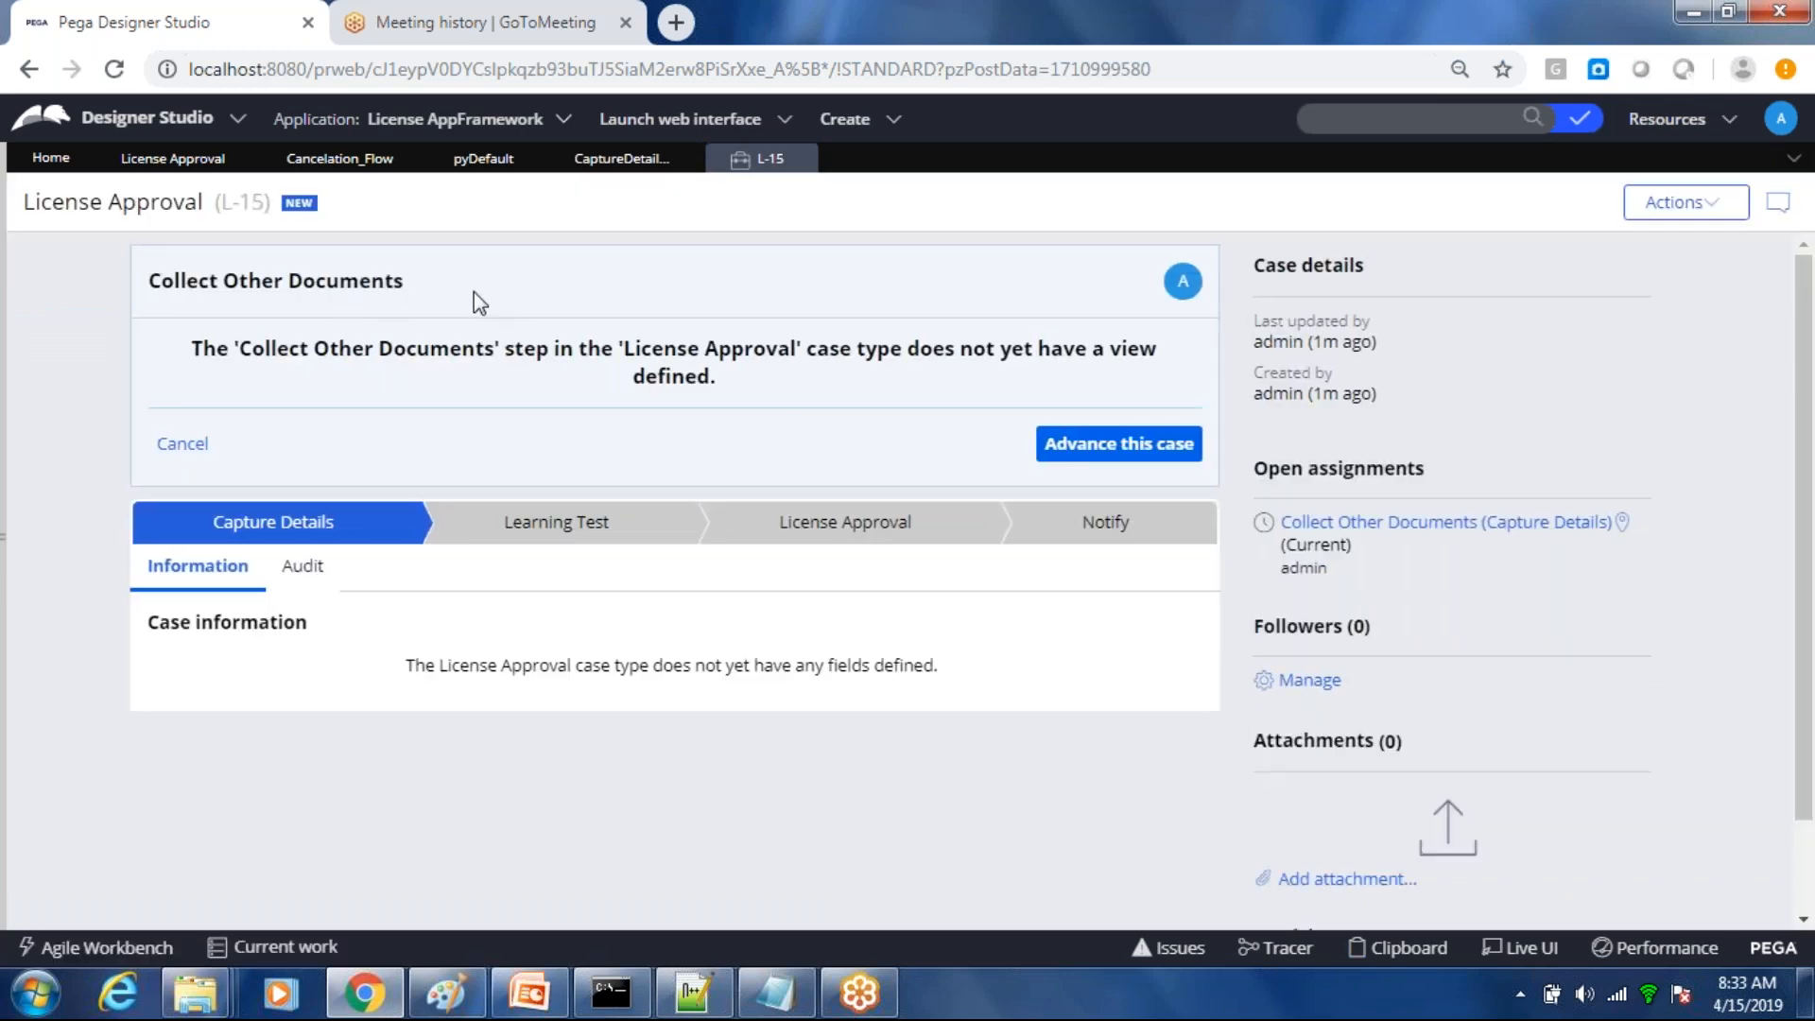
{"action": "left_click", "coordinate": [1087, 444]}
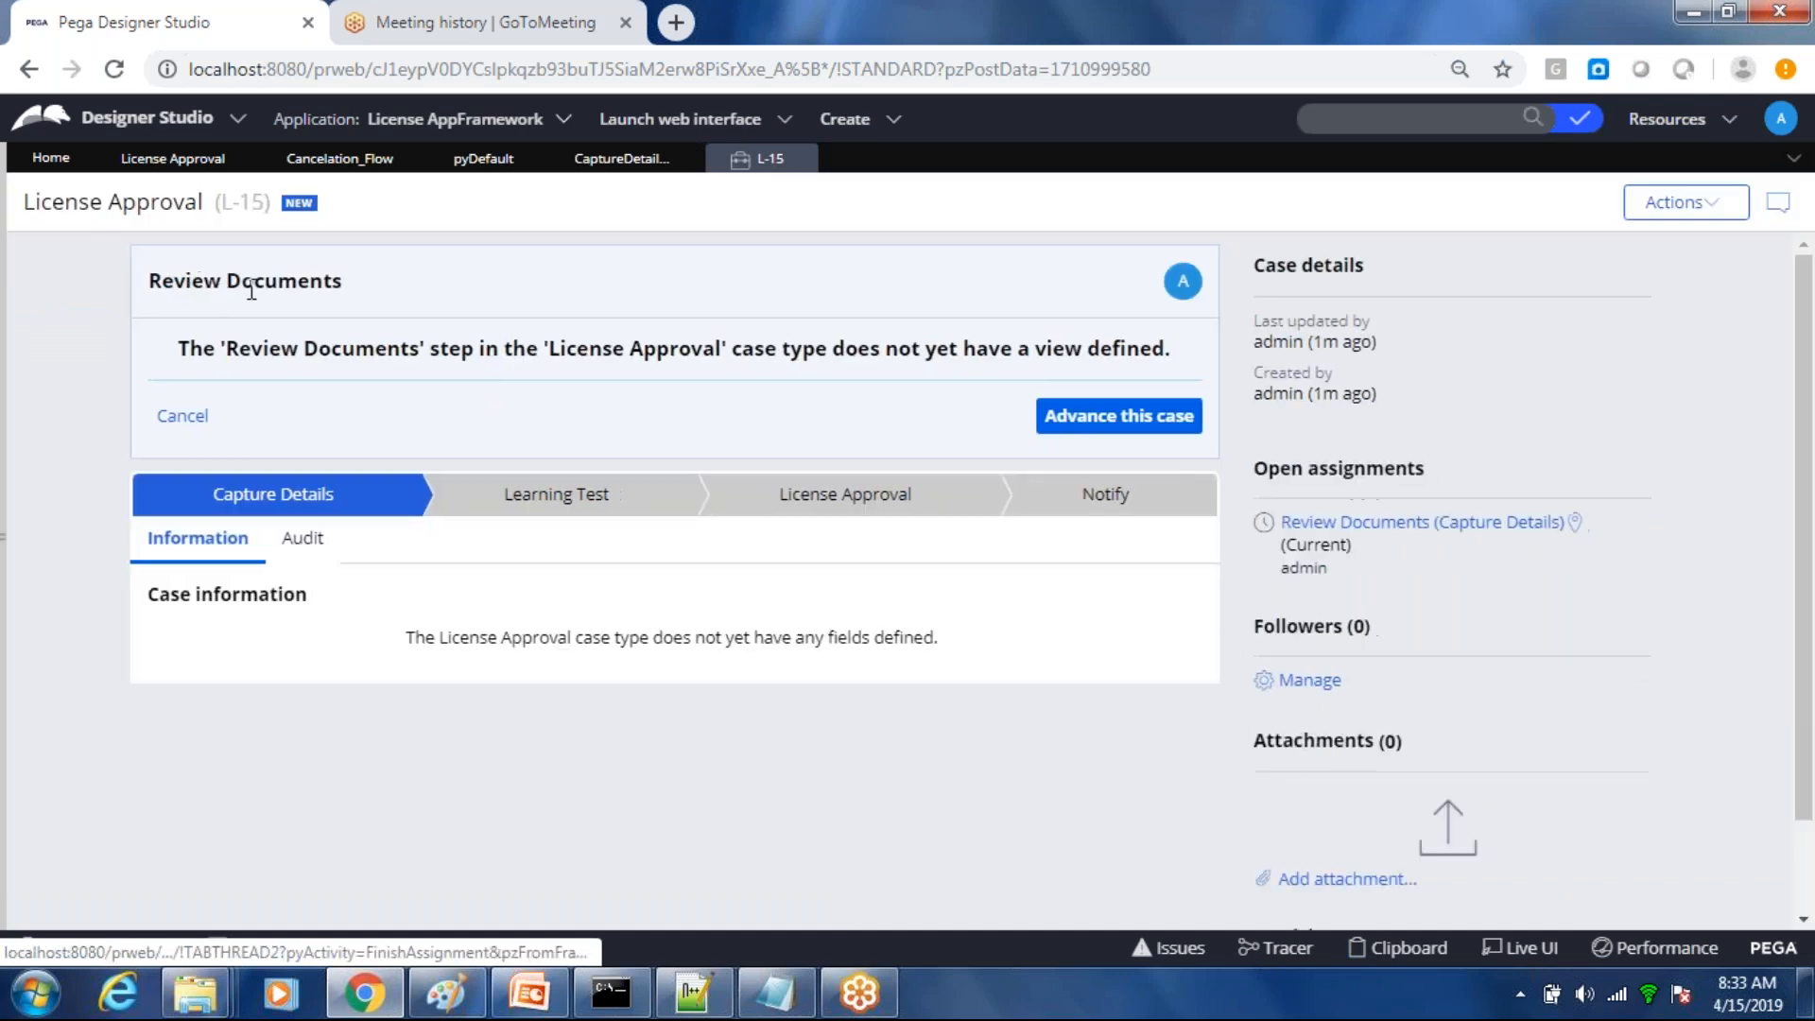
{"action": "left_click_drag", "start_coordinate": [223, 282], "coordinate": [378, 286]}
{"action": "left_click", "coordinate": [1115, 416]}
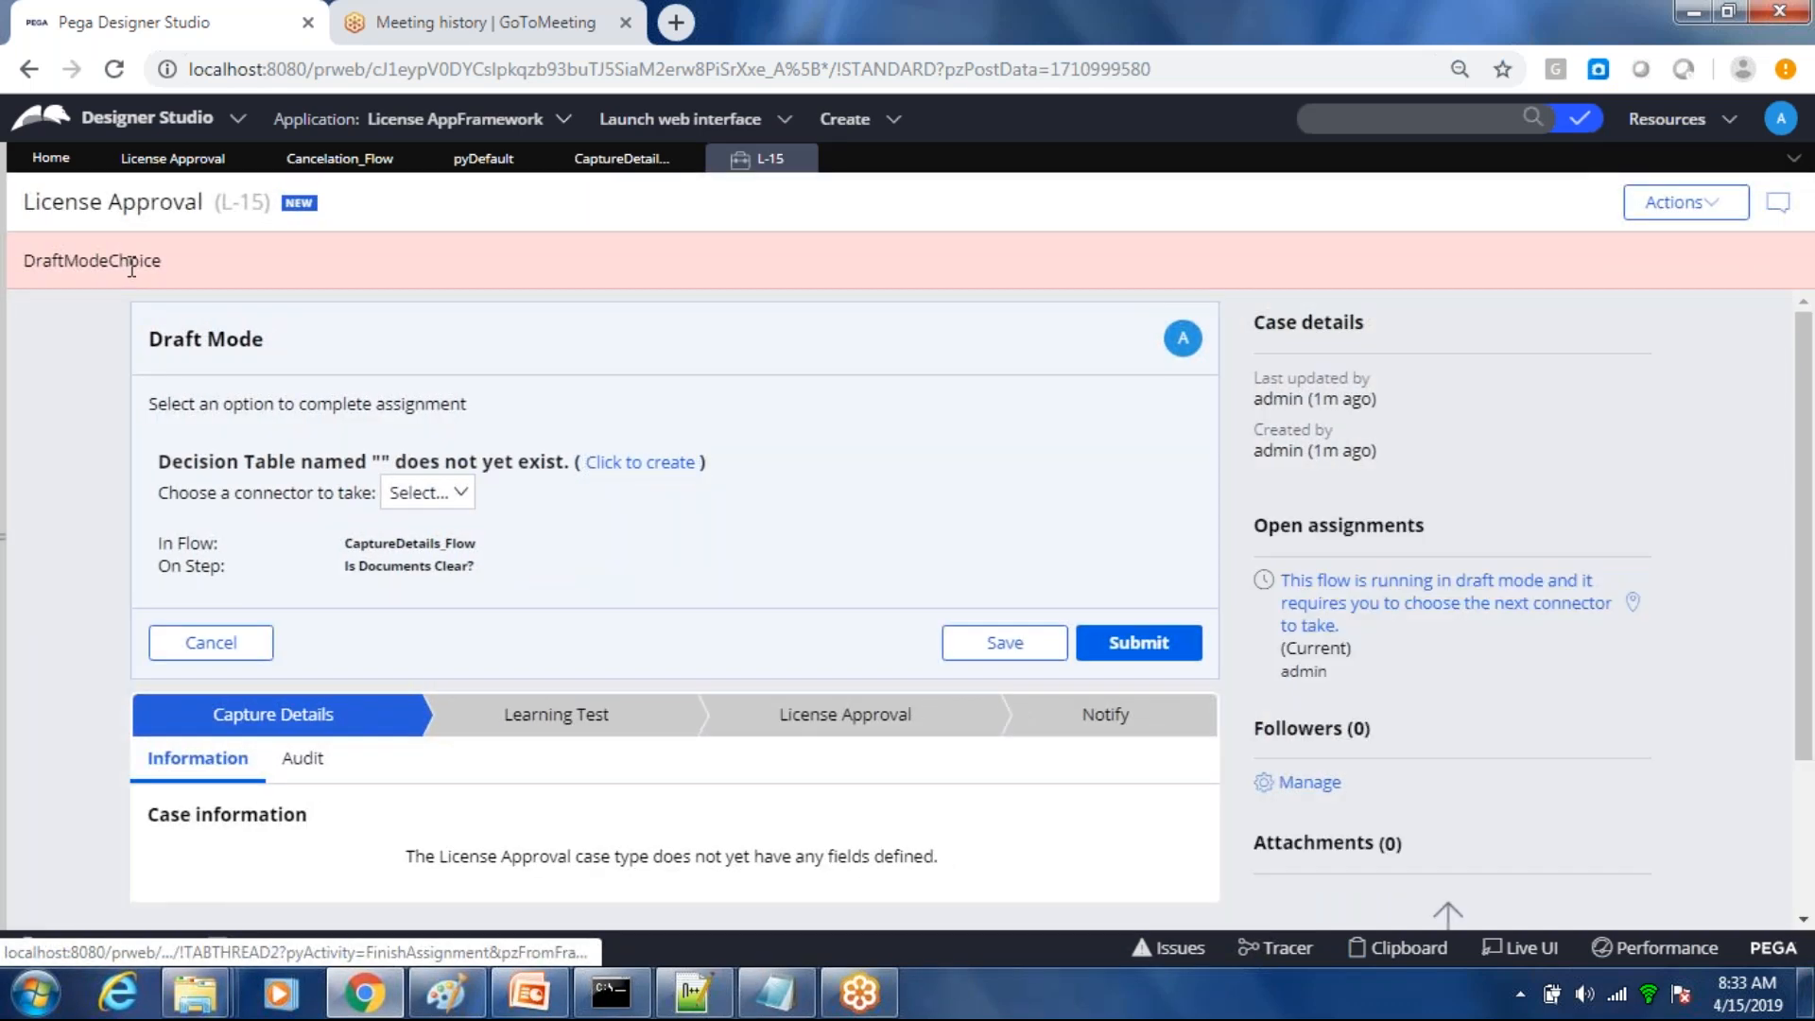
Step: Choose the Yes connector for the "Is Documents Clear?" draft-mode decision and submit the assignment
{"action": "left_click_drag", "start_coordinate": [129, 268], "coordinate": [264, 272]}
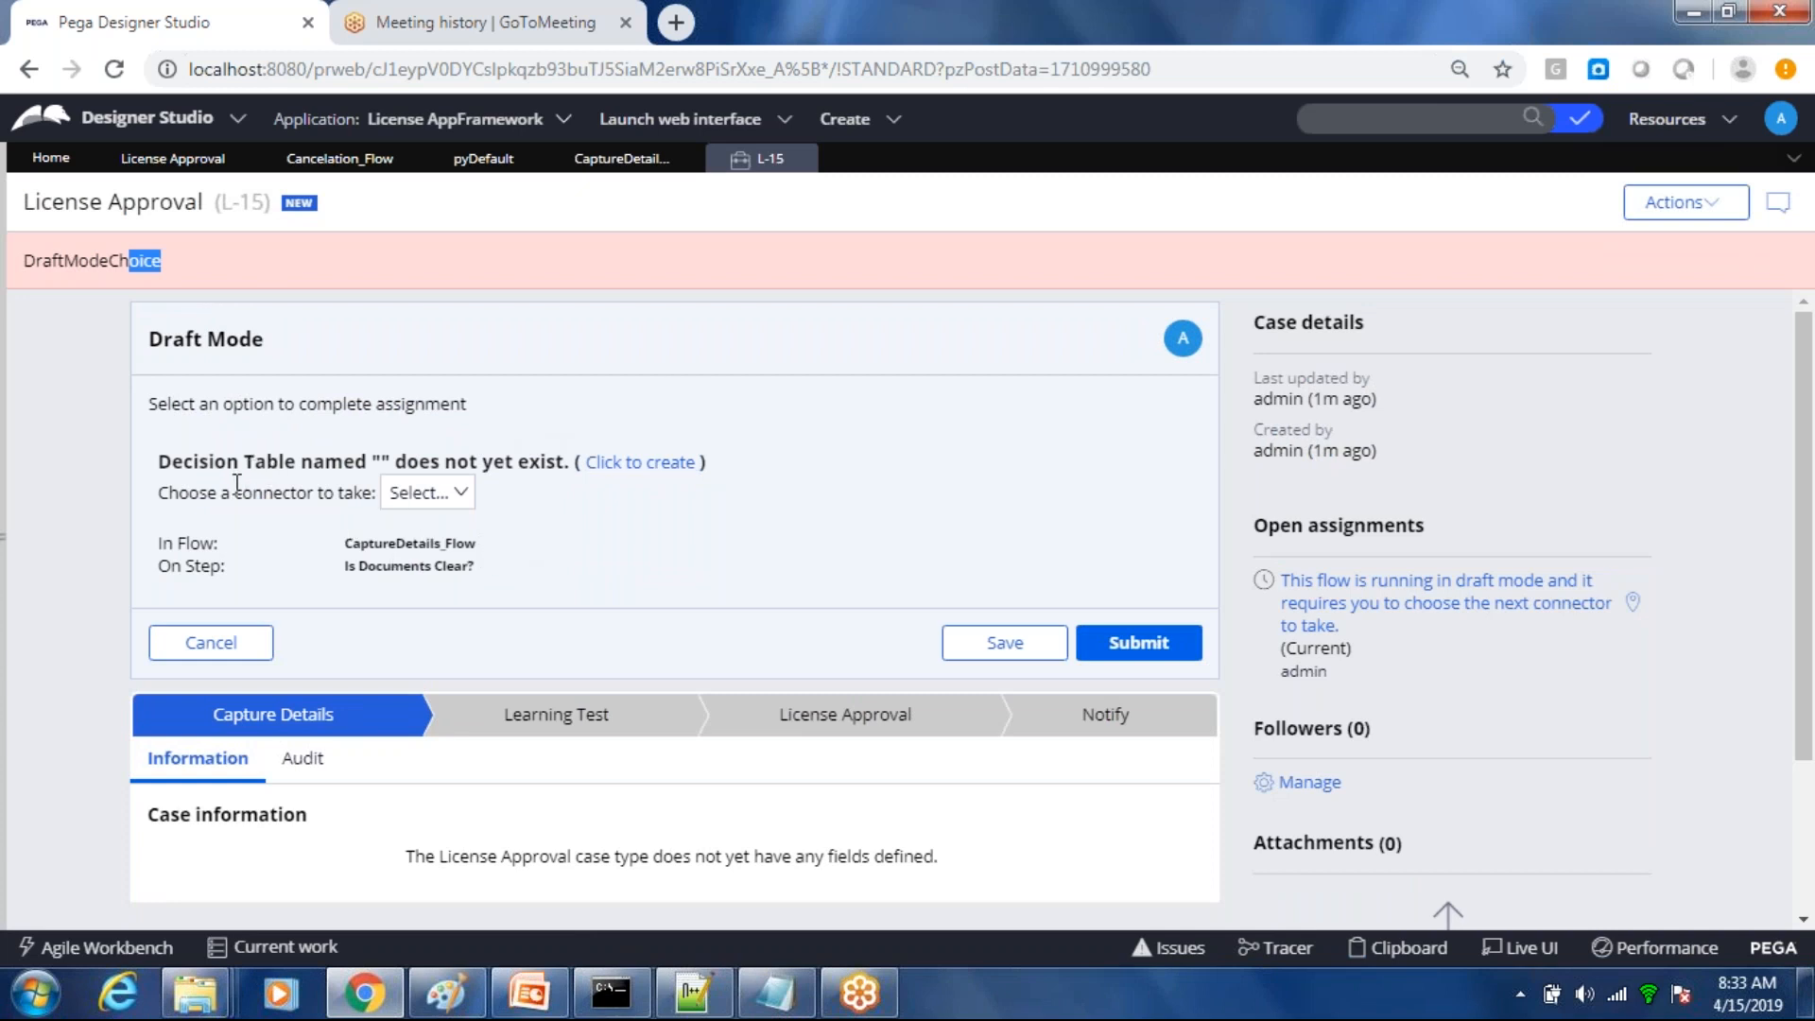
{"action": "left_click", "coordinate": [397, 509]}
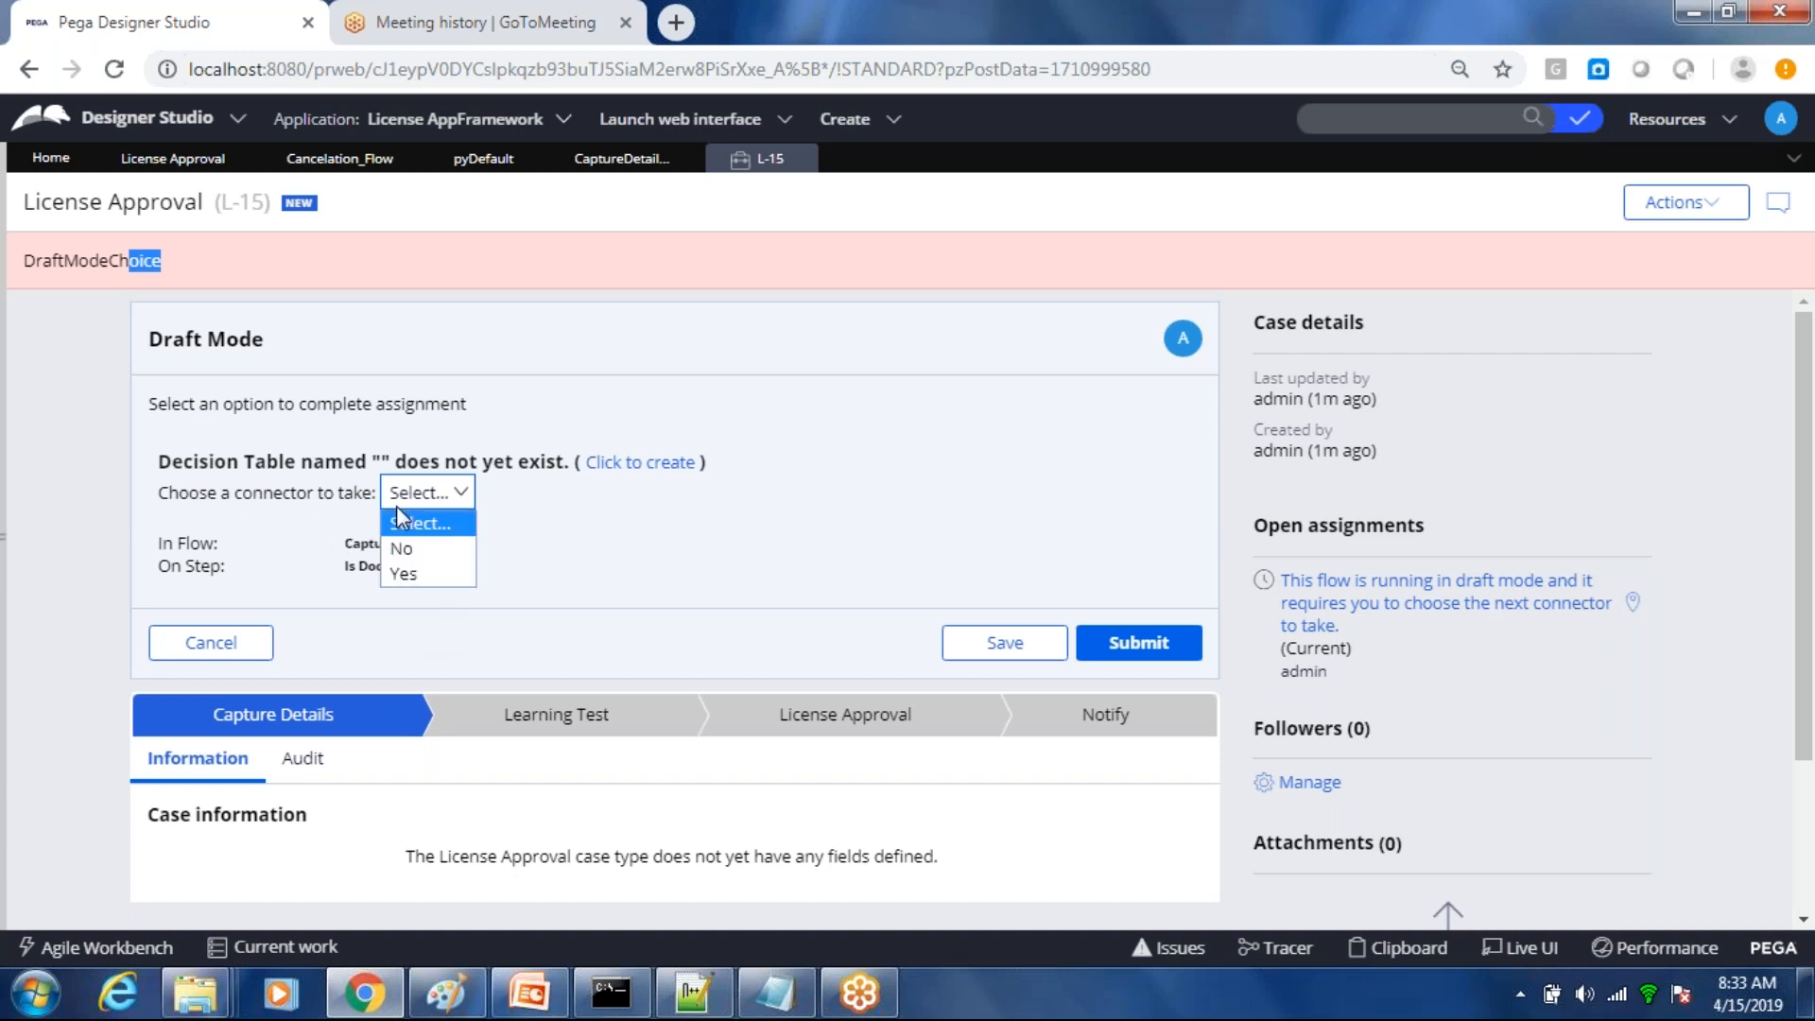
{"action": "left_click", "coordinate": [413, 576]}
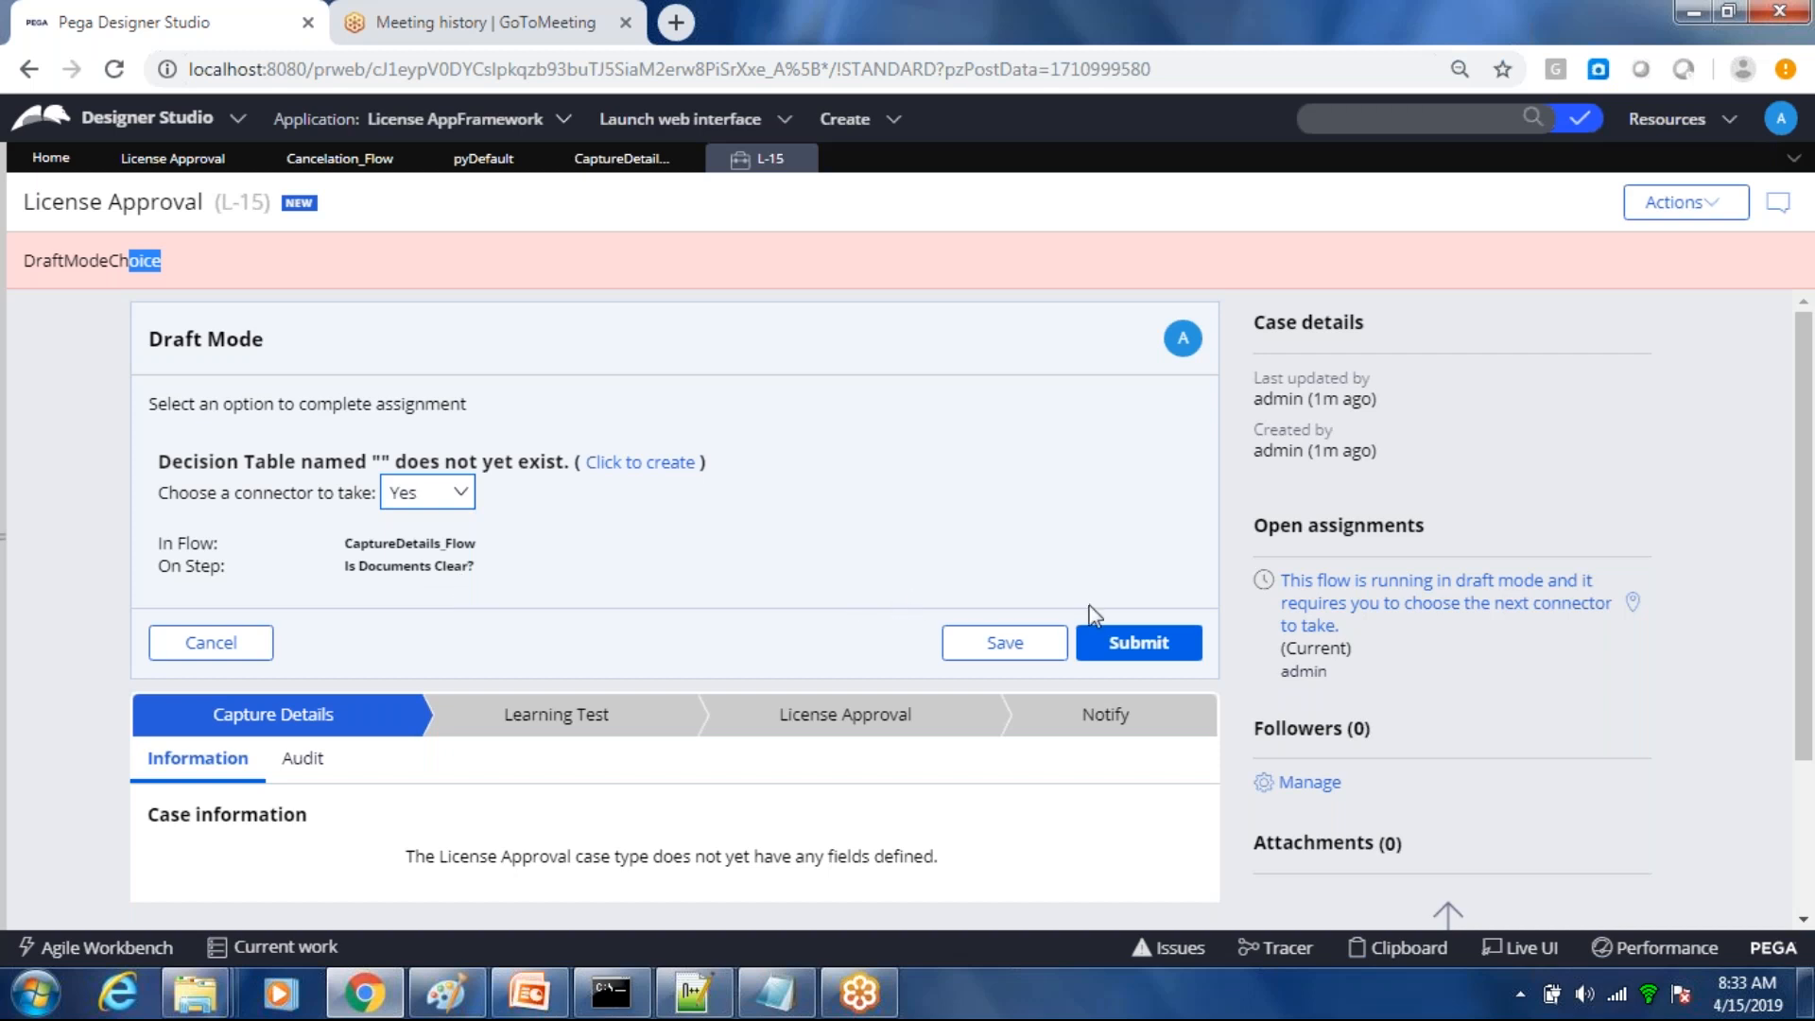
{"action": "left_click", "coordinate": [1135, 643]}
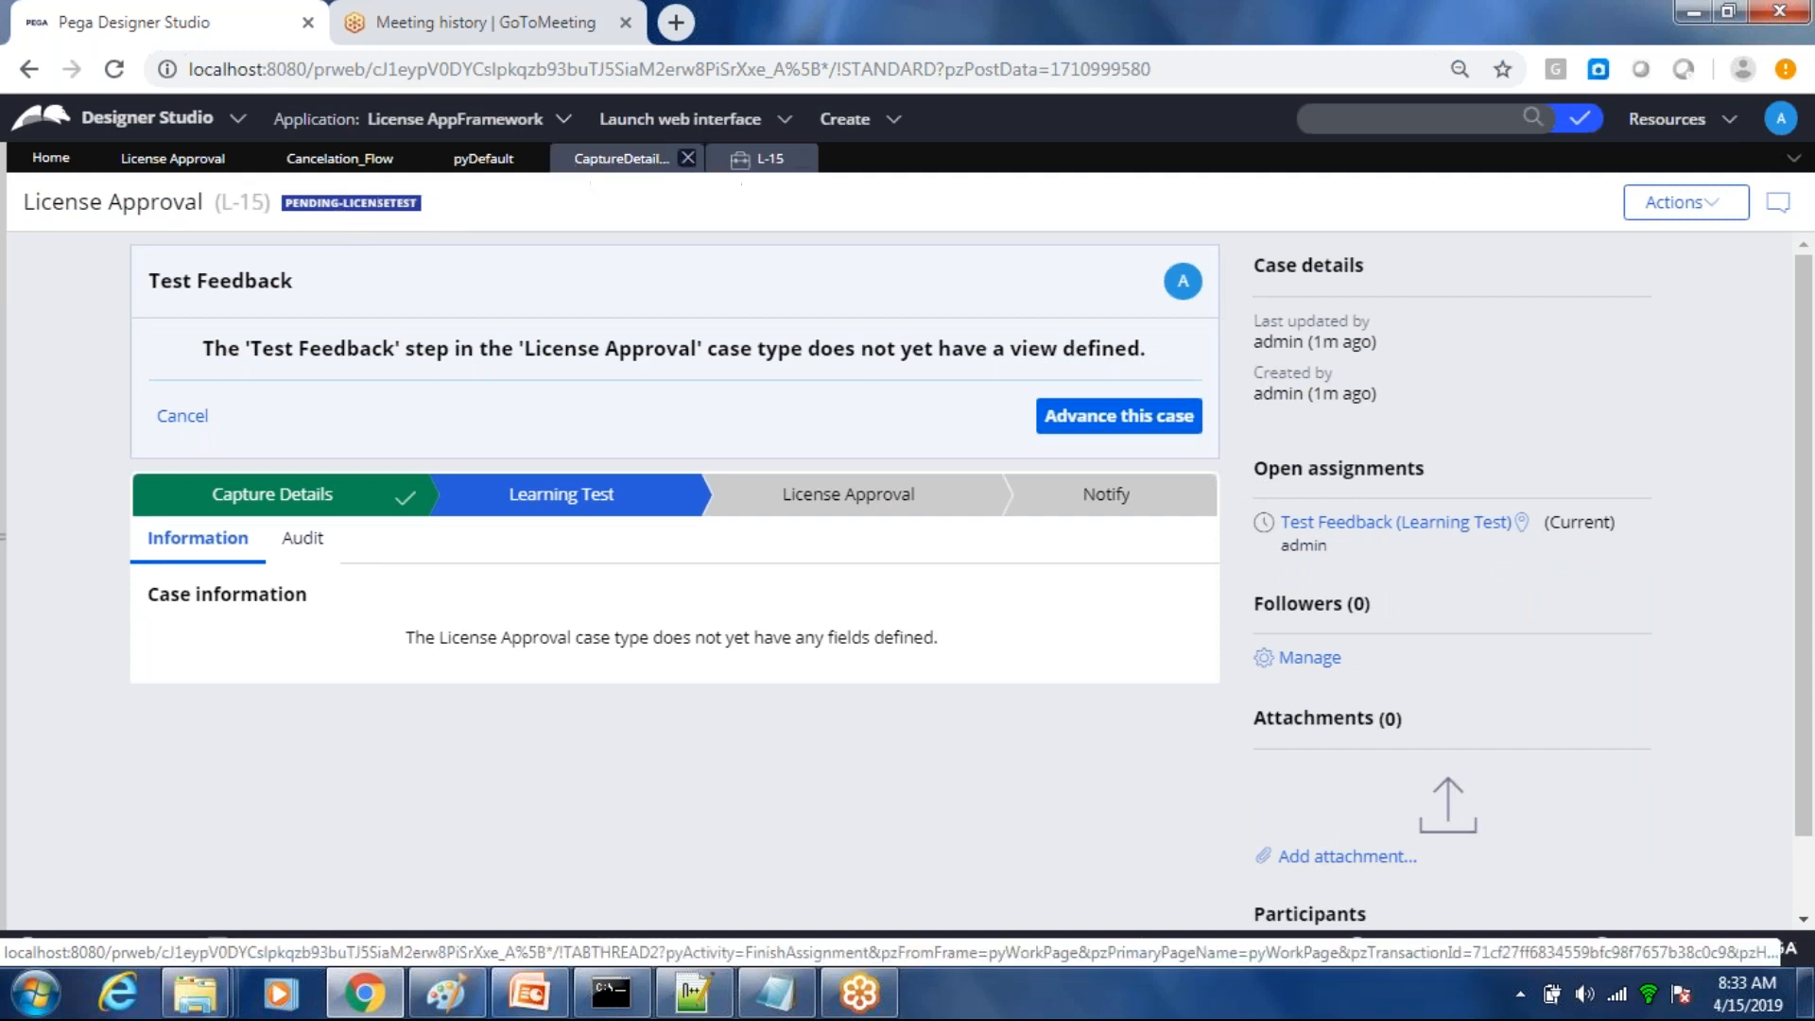
Step: Check the rule and work status set in the flow's Update Status utility against the status of the running case
{"action": "left_click", "coordinate": [582, 161]}
{"action": "left_click", "coordinate": [1357, 588]}
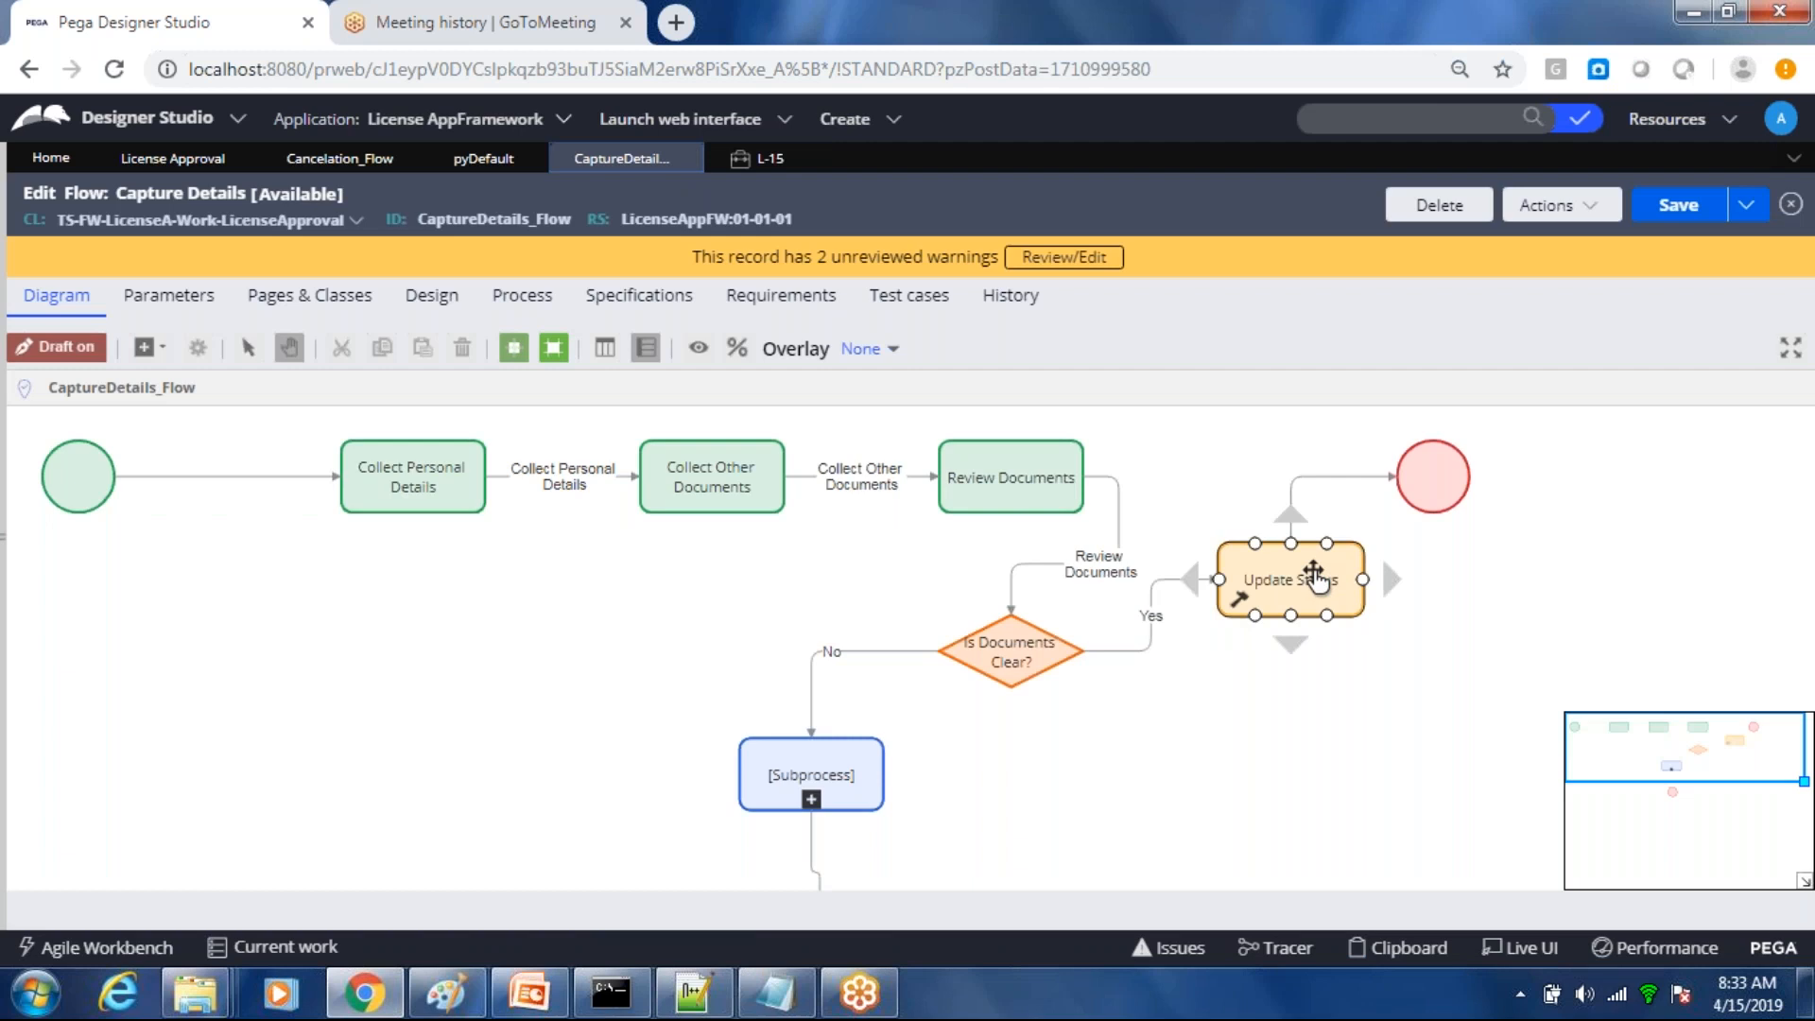
{"action": "double_click", "coordinate": [1314, 578]}
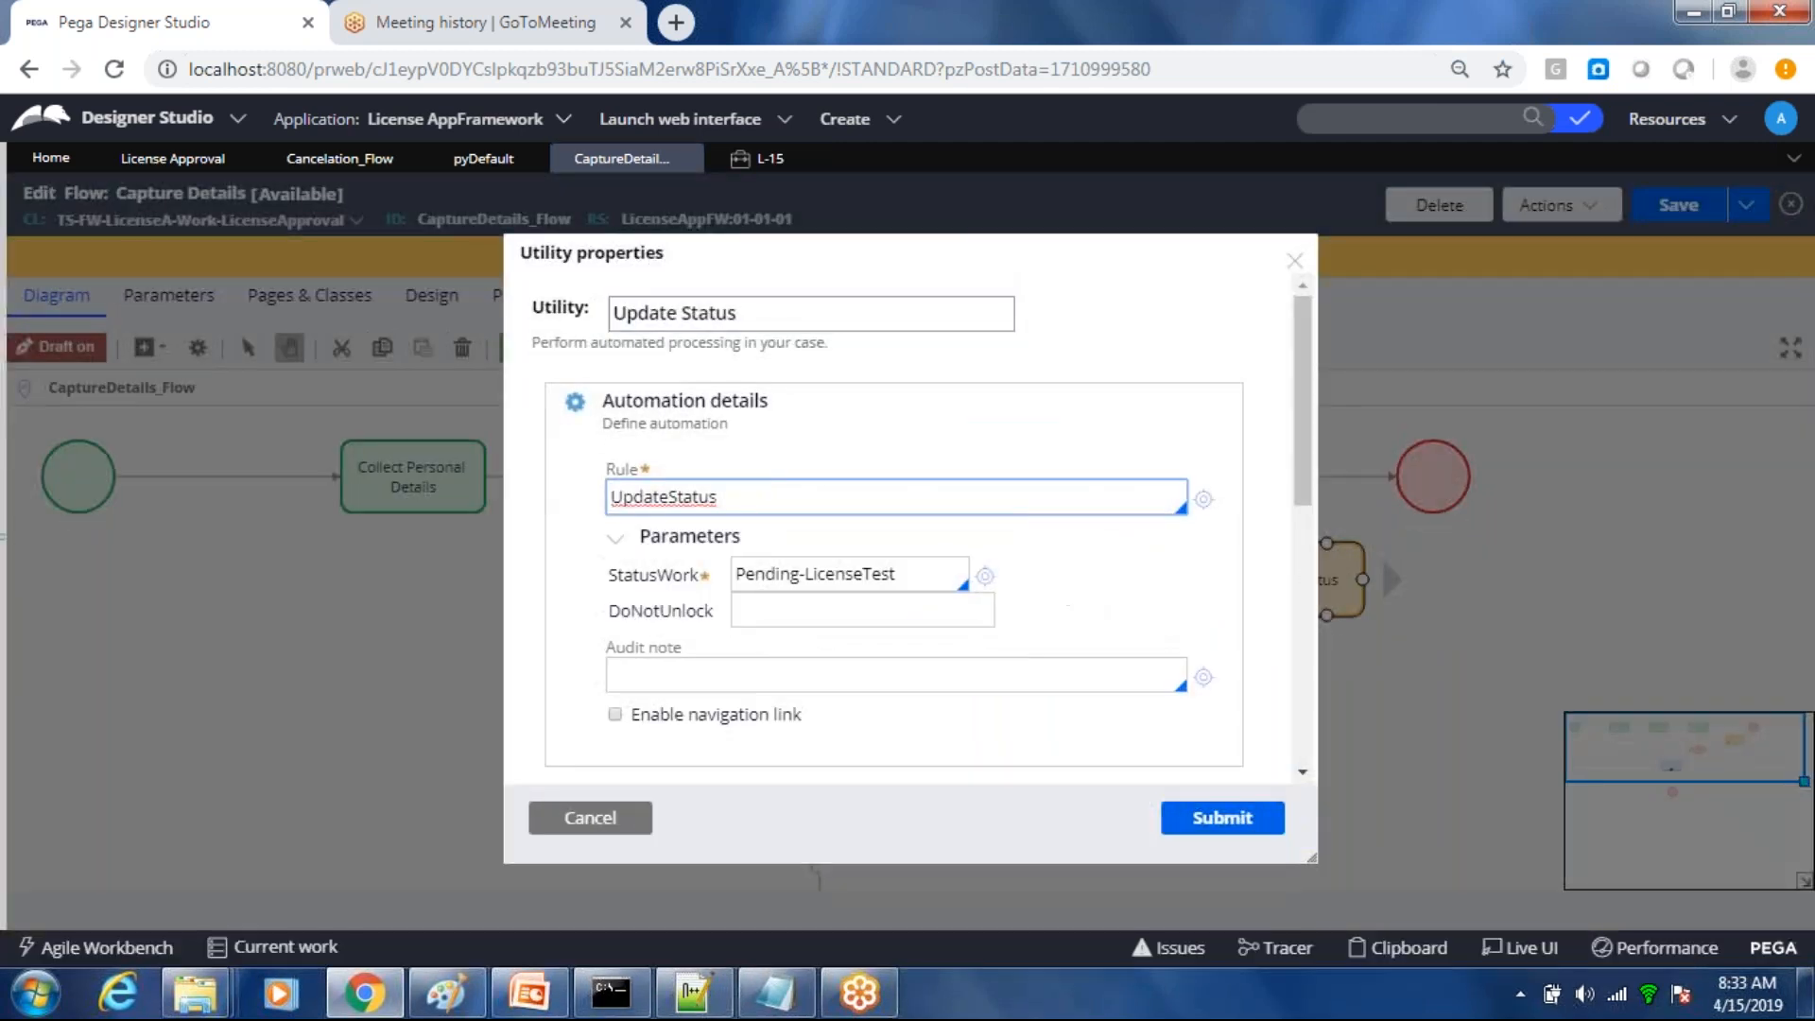
{"action": "double_click", "coordinate": [675, 504]}
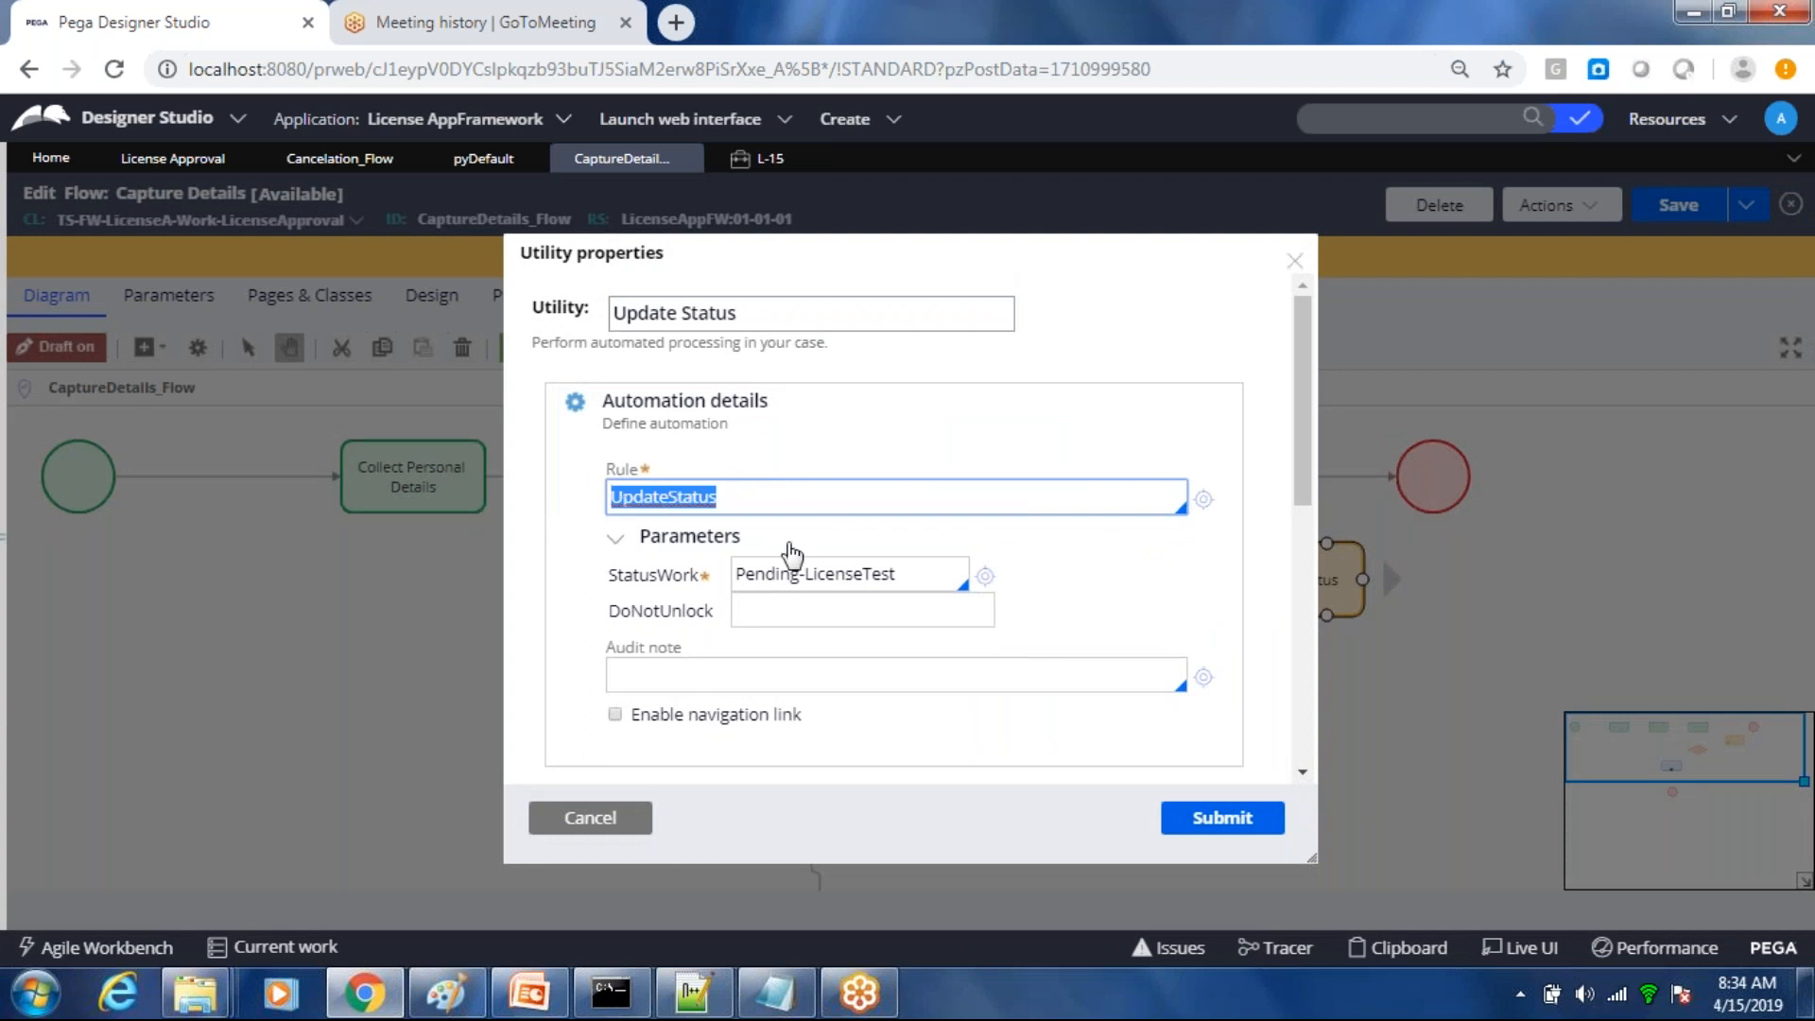
{"action": "left_click", "coordinate": [756, 170]}
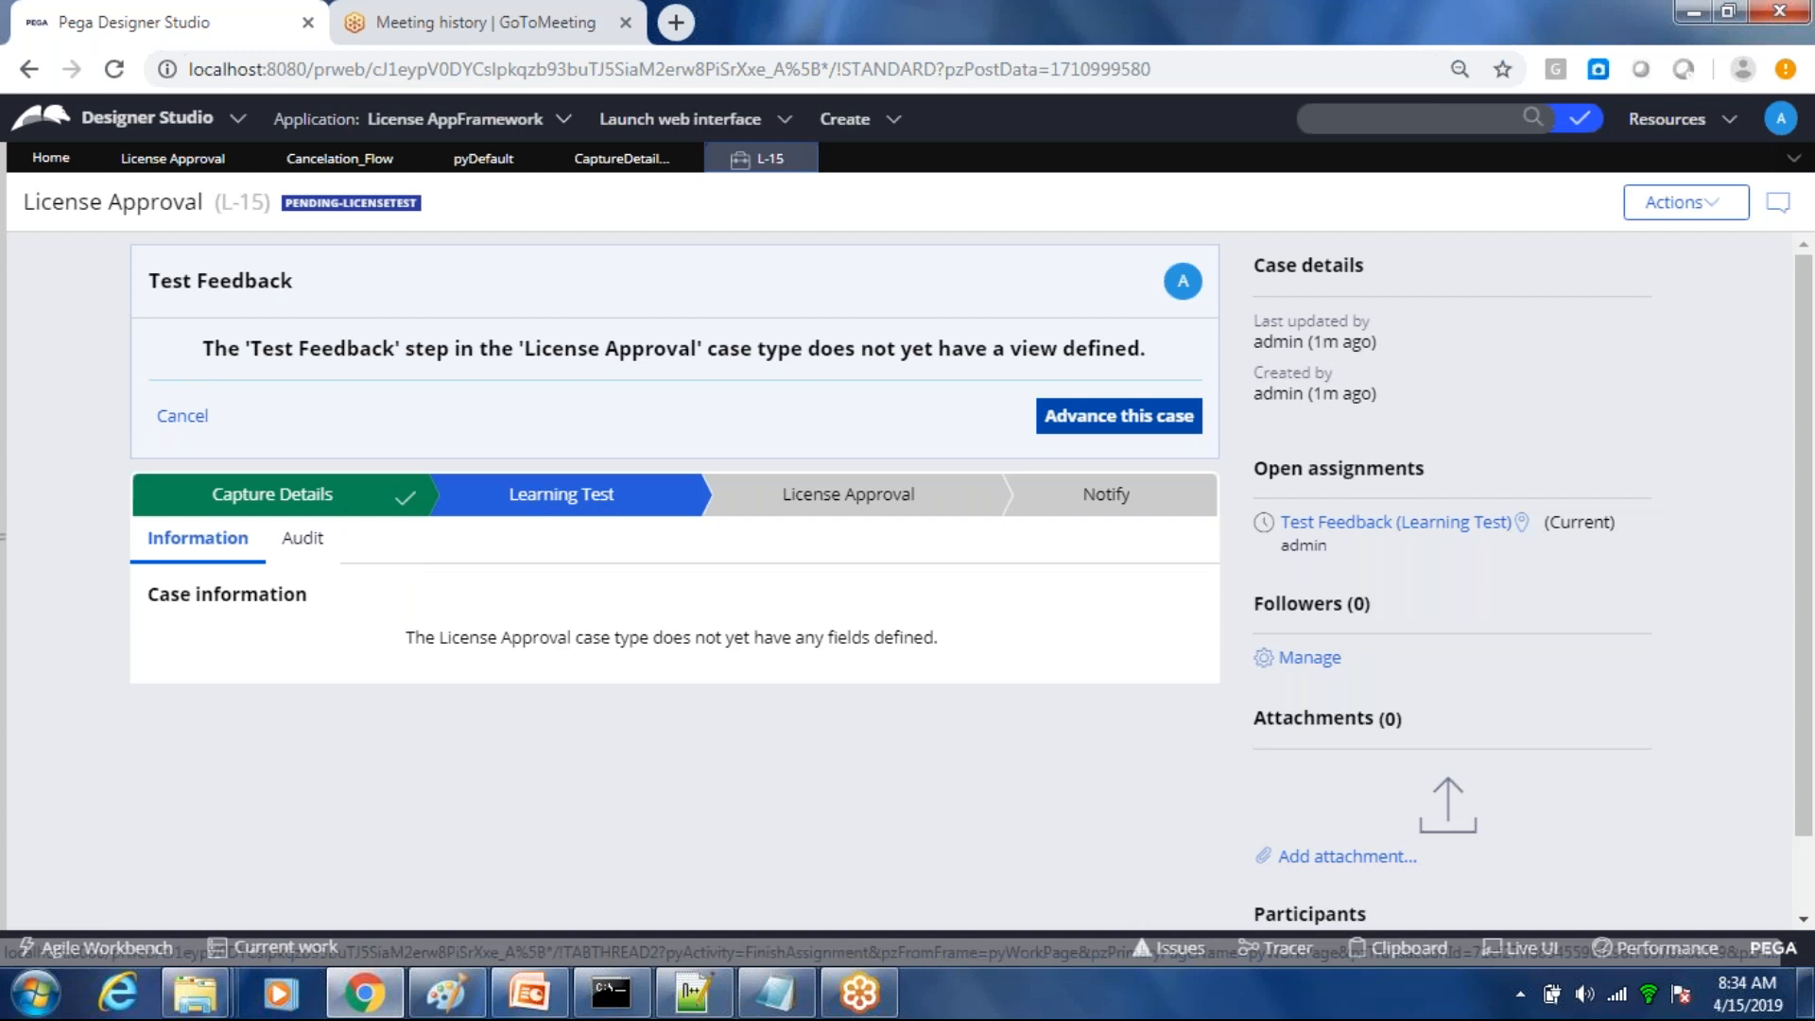
Step: Review the stages in the License Approval life cycle, then submit the Update Status utility's properties without changes
{"action": "left_click", "coordinate": [178, 160]}
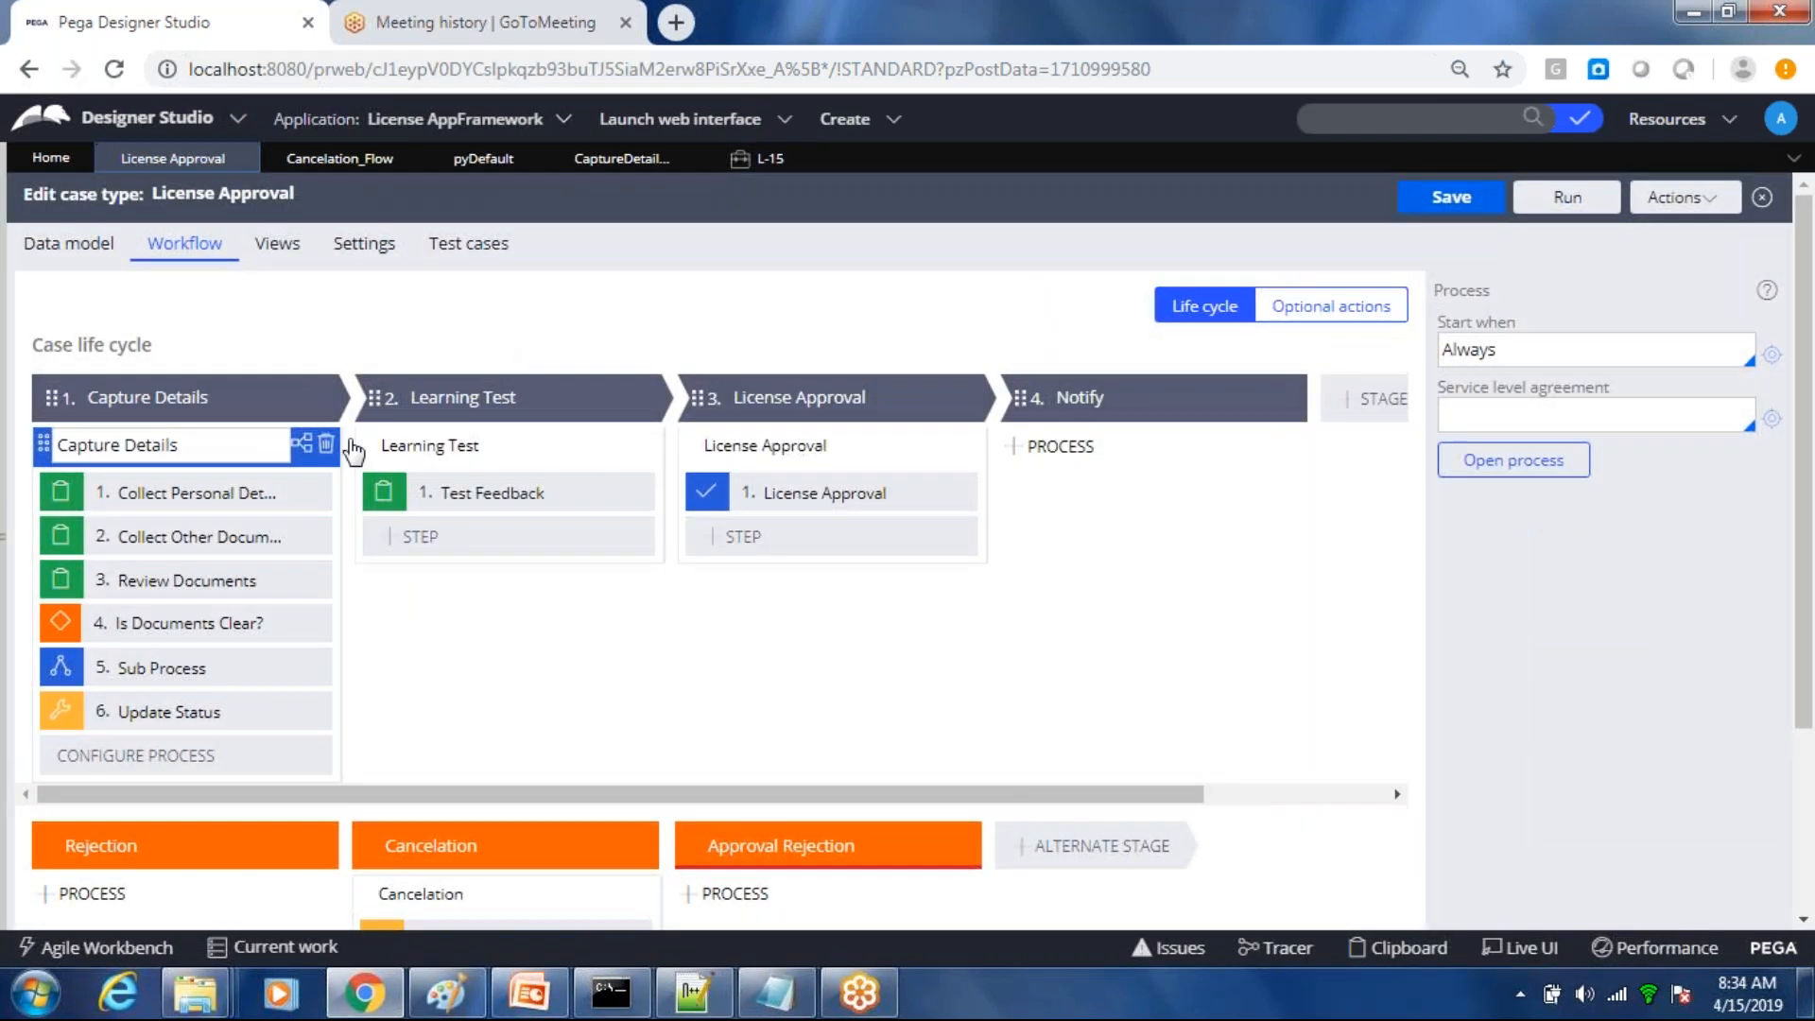
{"action": "mouse_move", "coordinate": [1109, 447]}
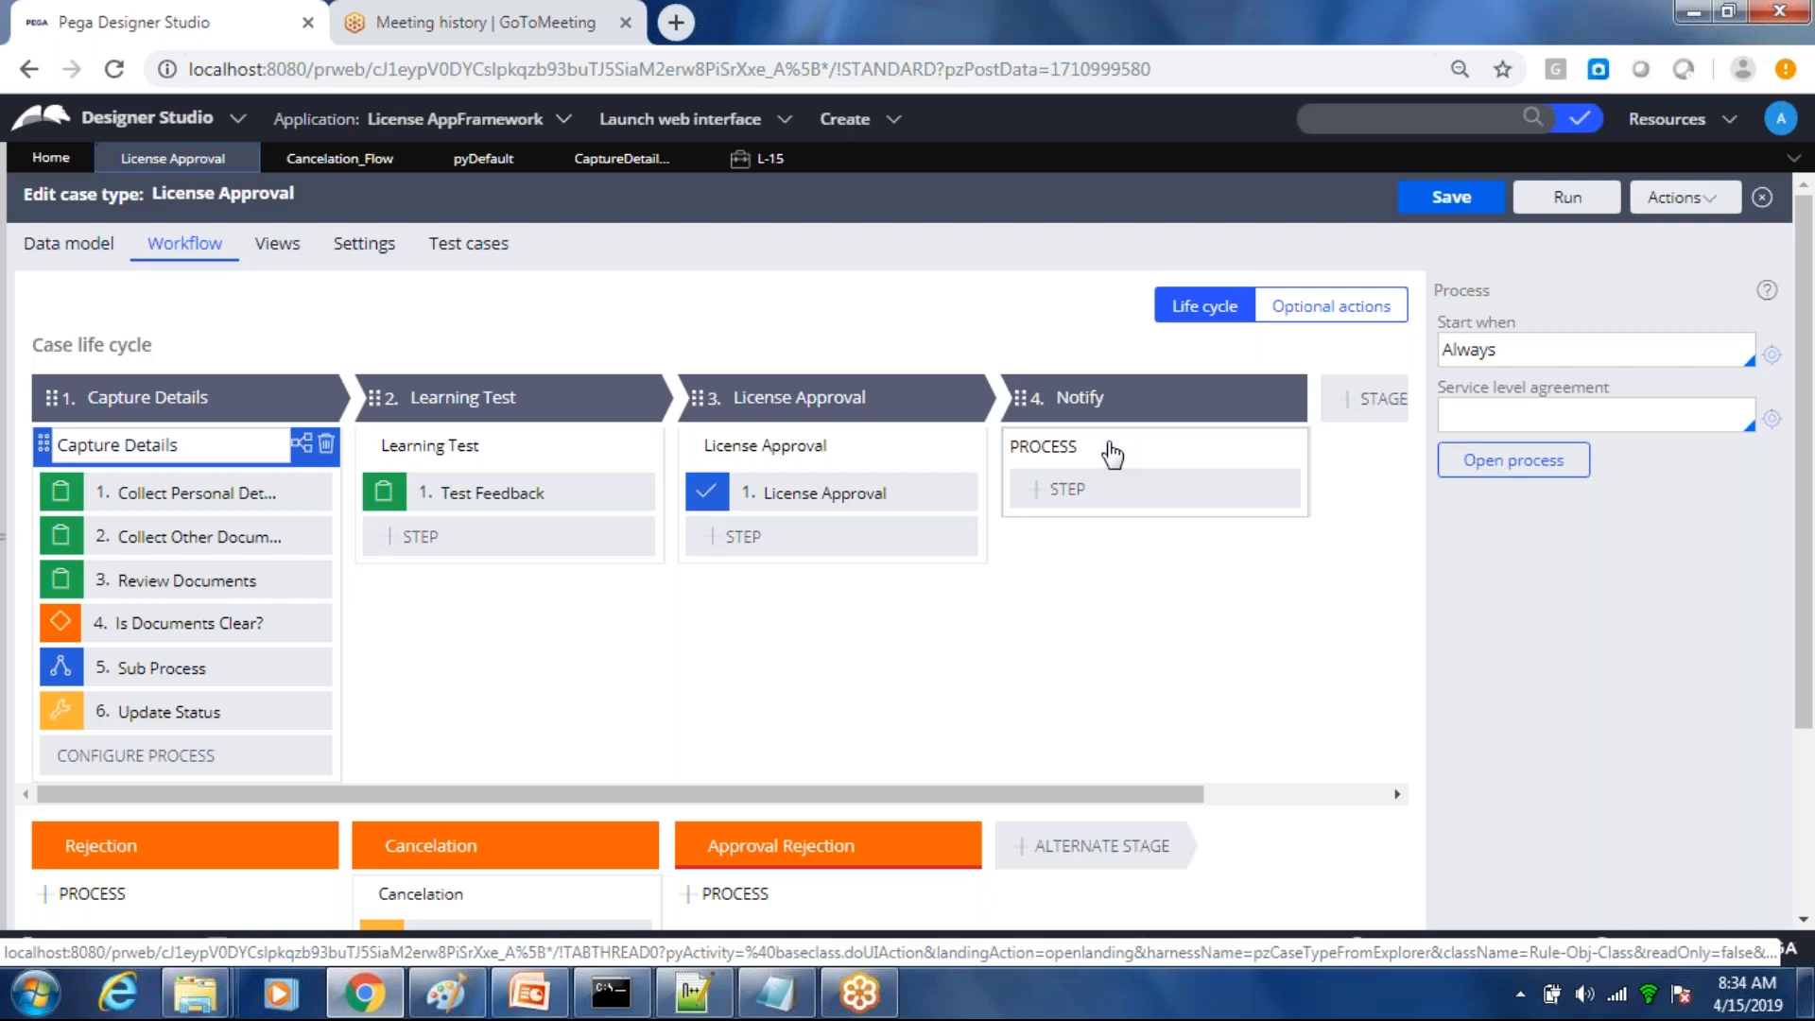
{"action": "left_click", "coordinate": [762, 158]}
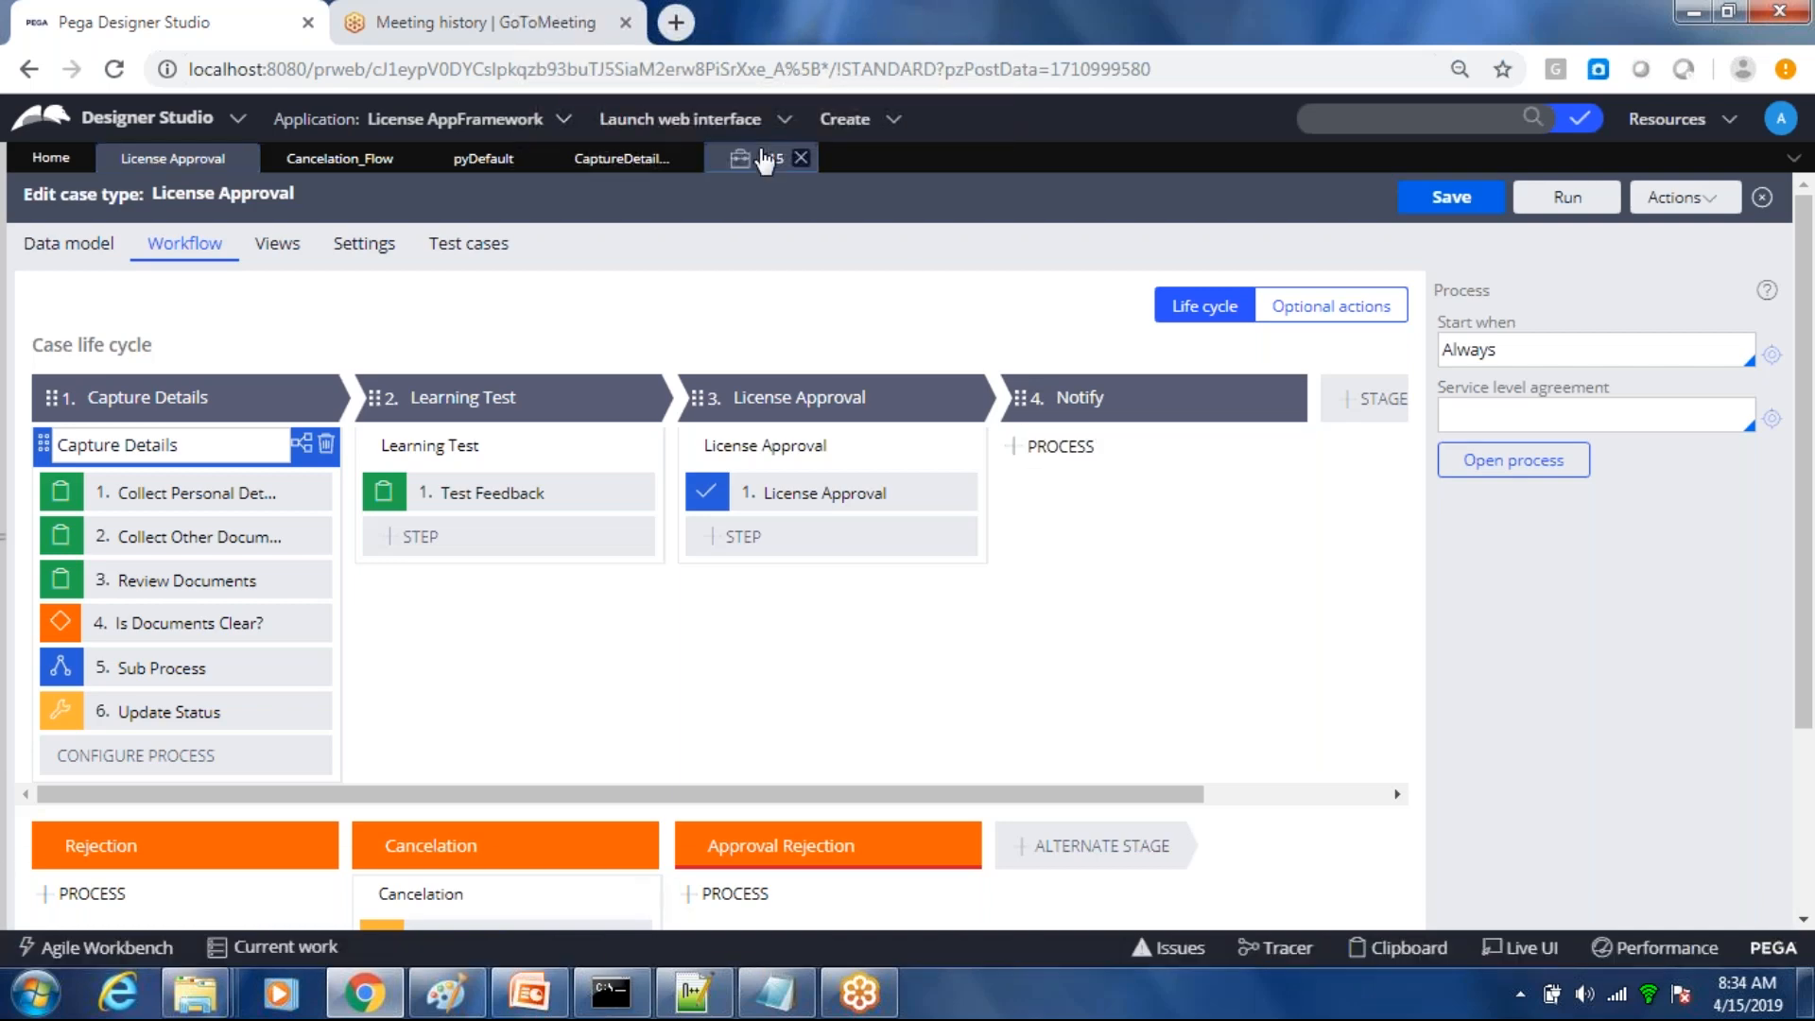
{"action": "left_click", "coordinate": [621, 161]}
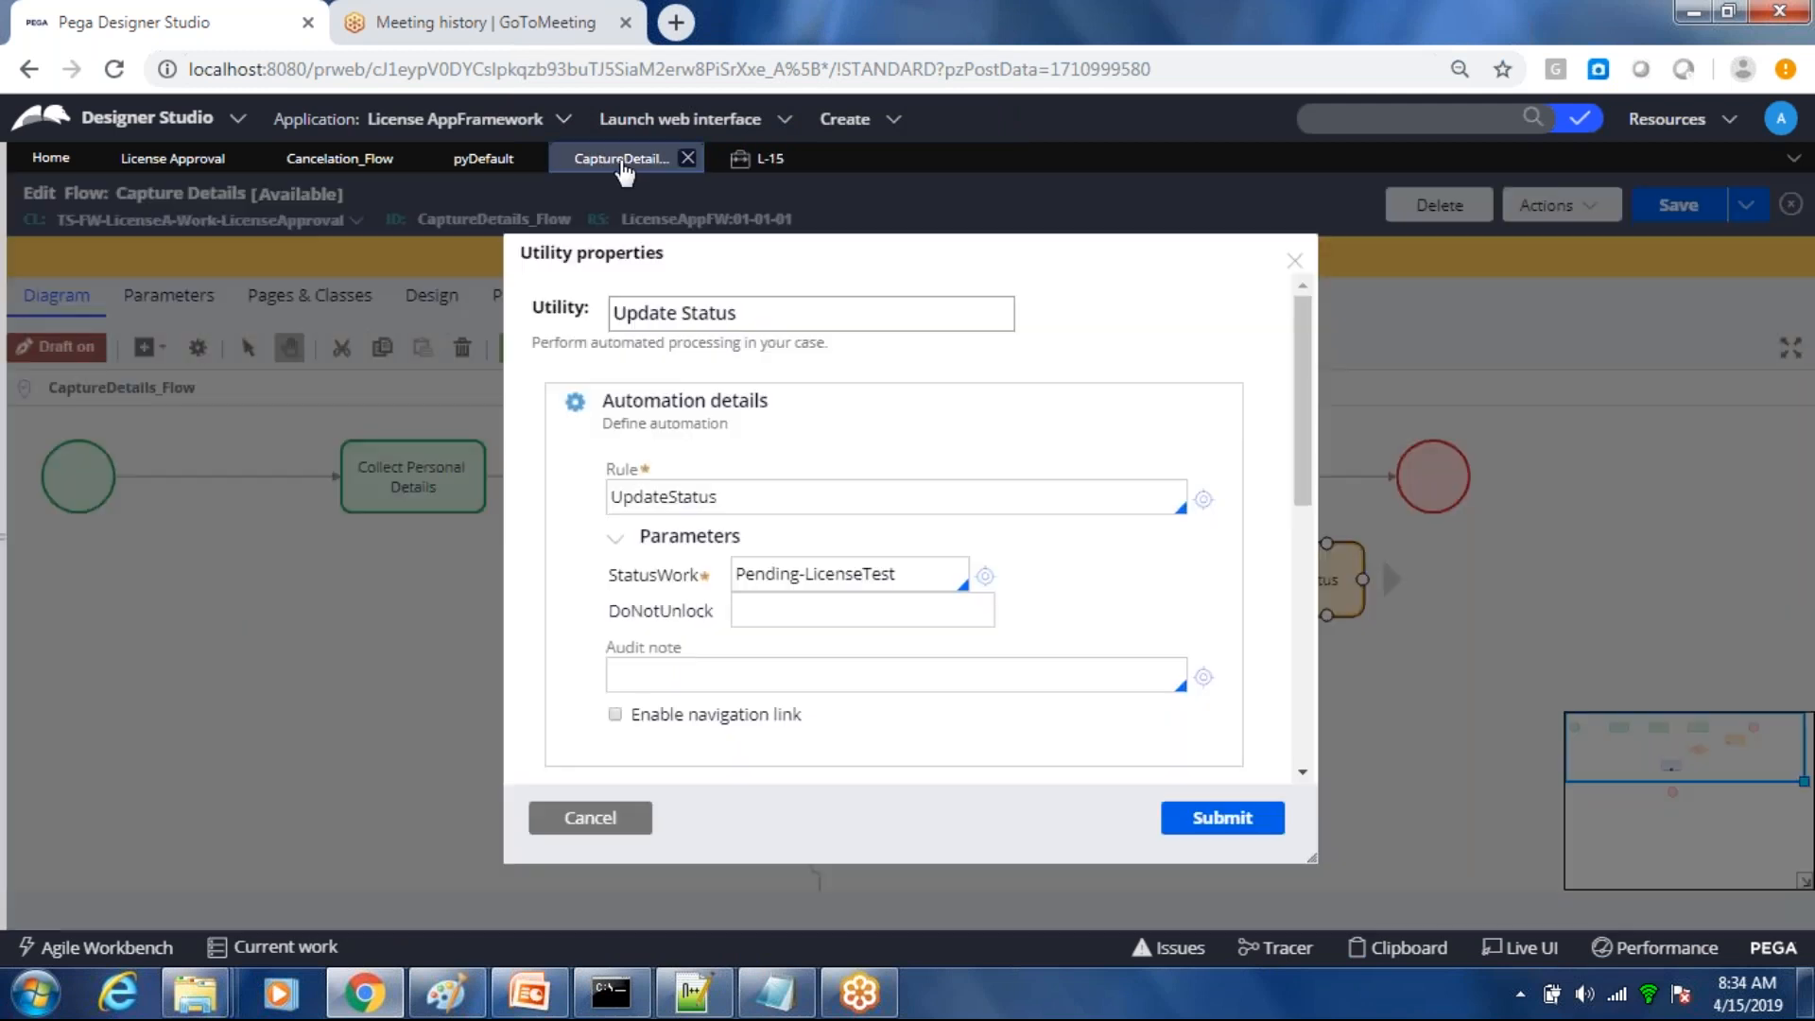
{"action": "left_click", "coordinate": [1244, 830]}
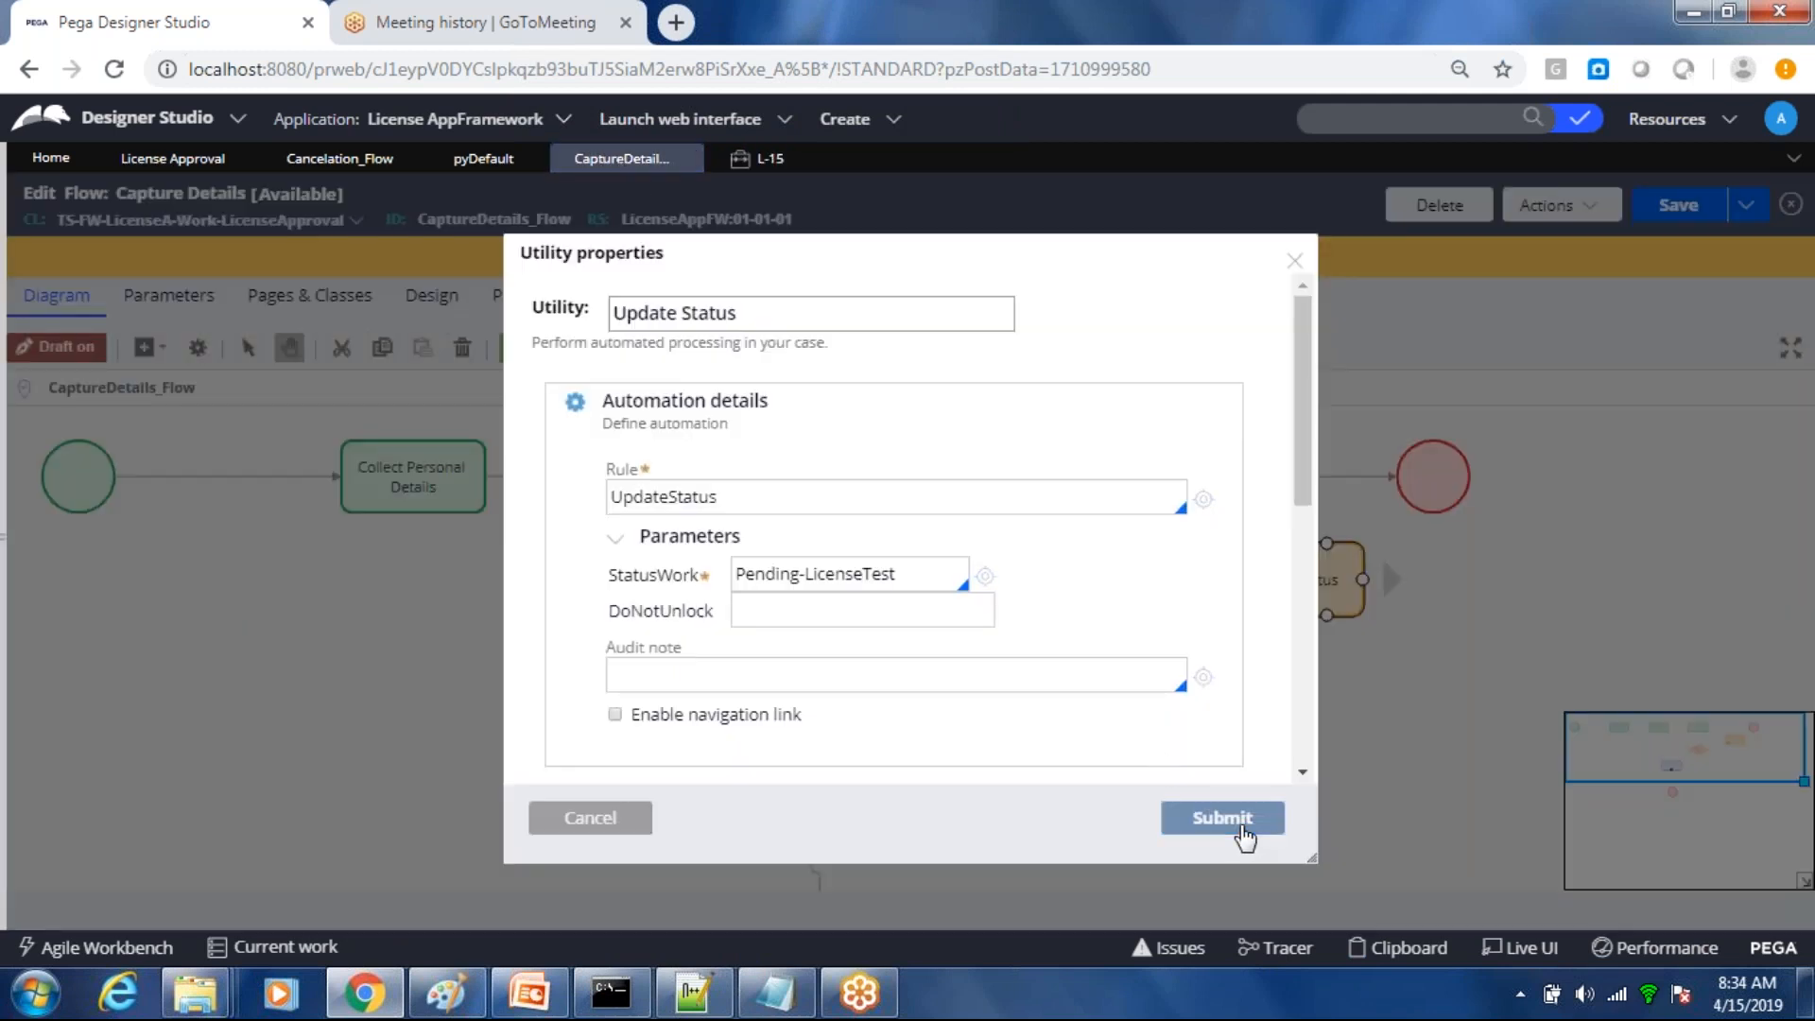
Step: Examine the No branch from the decision through the subprocess to its End shape in CaptureDetails_Flow
{"action": "left_click", "coordinate": [1126, 813]}
{"action": "left_click_drag", "start_coordinate": [1125, 777], "coordinate": [1125, 648]}
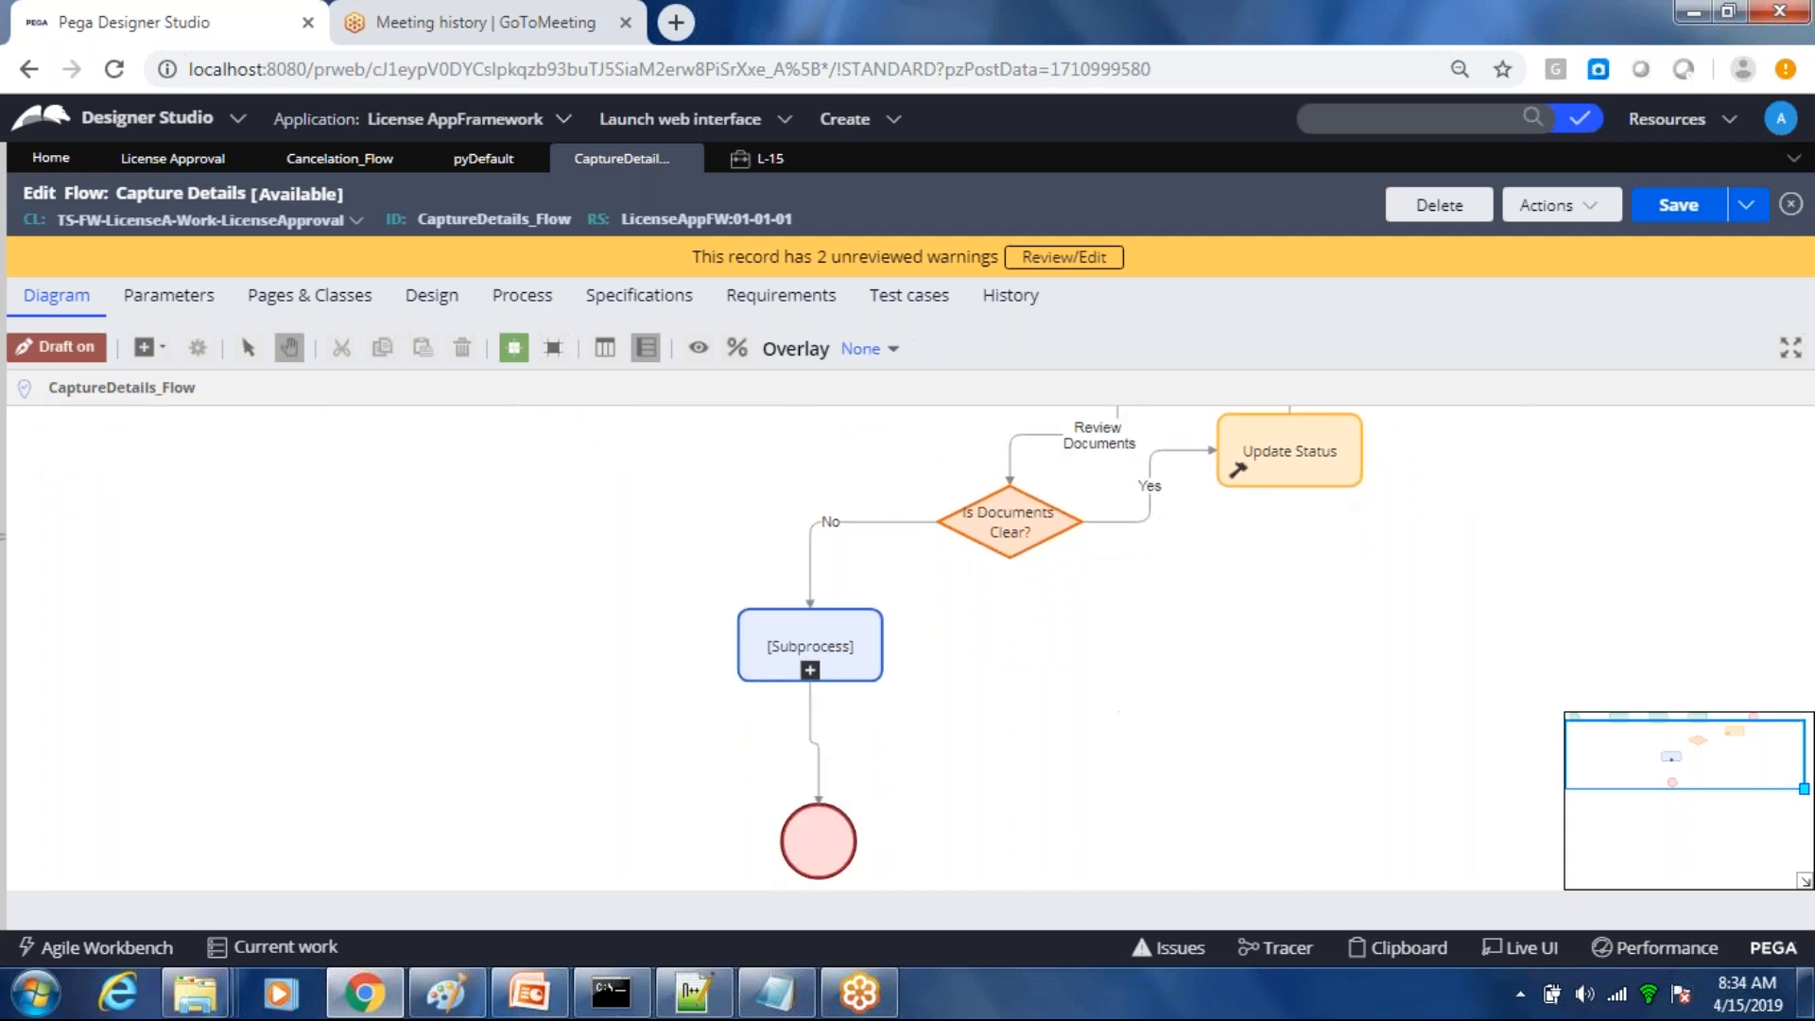
{"action": "mouse_move", "coordinate": [815, 832]}
{"action": "left_mouse_down"}
{"action": "mouse_move", "coordinate": [799, 806]}
{"action": "mouse_move", "coordinate": [809, 820]}
{"action": "left_mouse_up"}
{"action": "left_click_drag", "start_coordinate": [1713, 734], "coordinate": [1699, 720]}
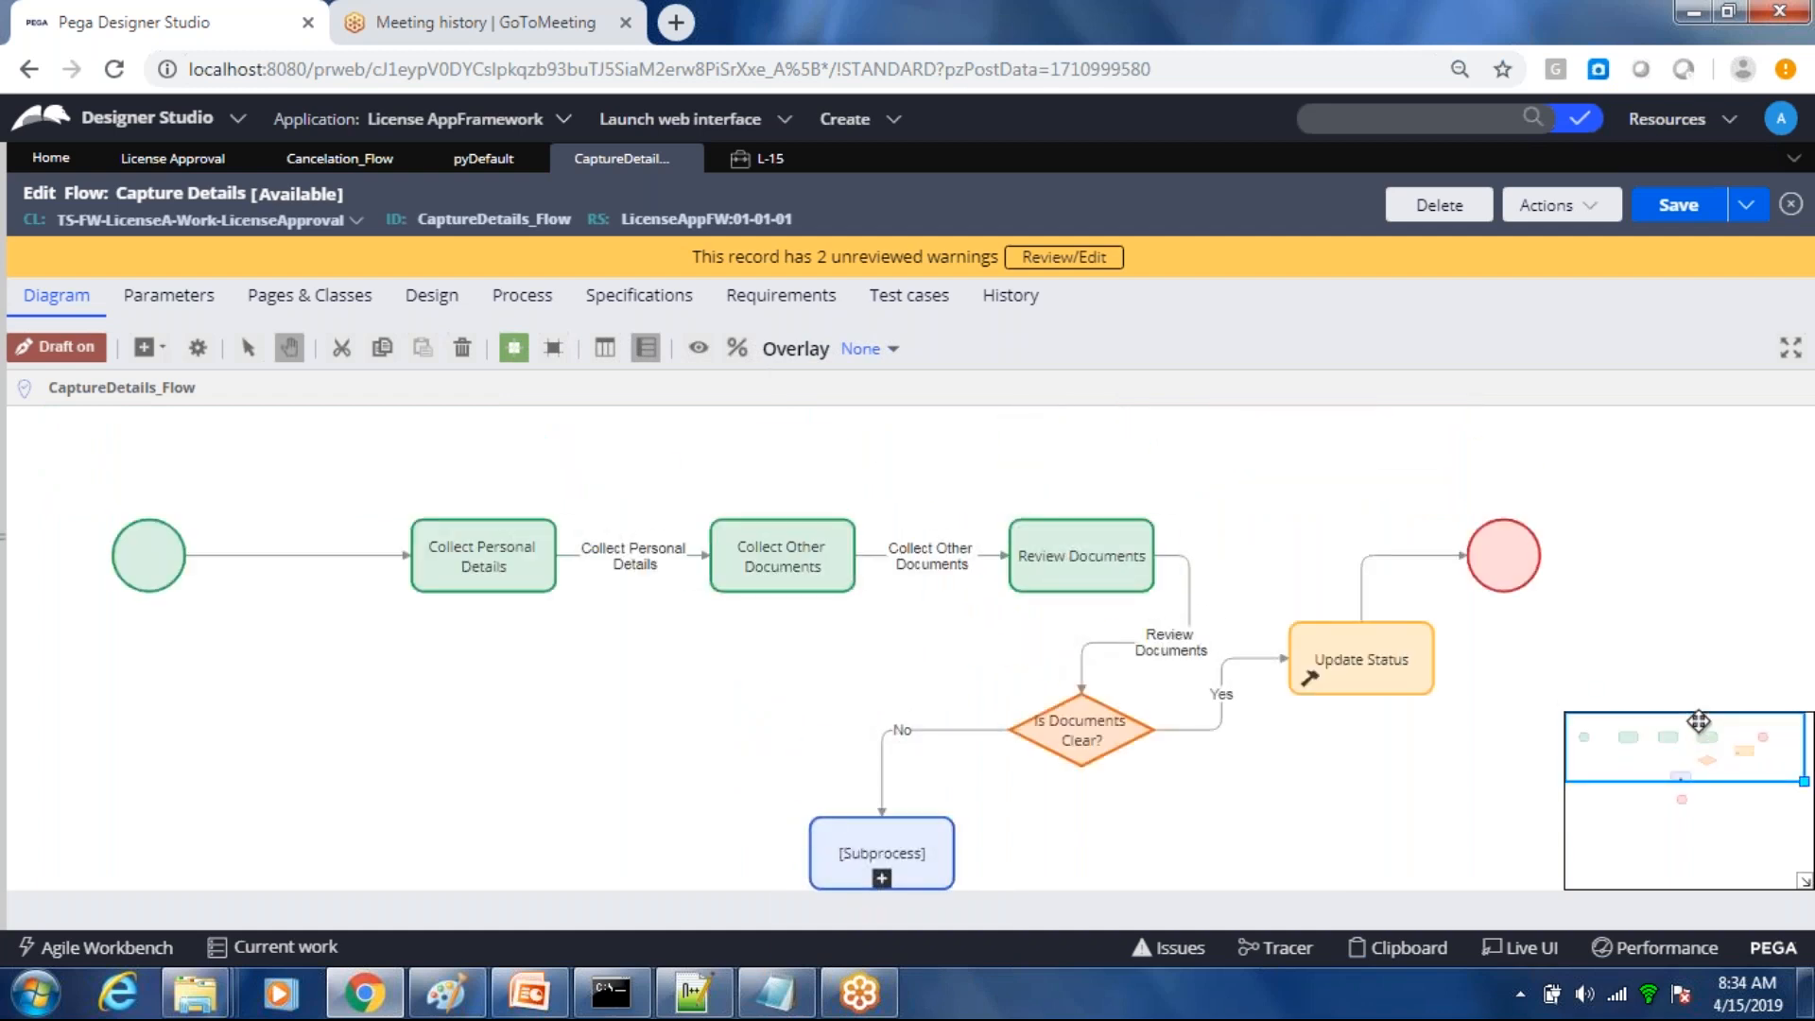
Step: Open the properties of the Collect Personal Details connector and examine its flow action
{"action": "left_click", "coordinate": [437, 578]}
{"action": "double_click", "coordinate": [615, 567]}
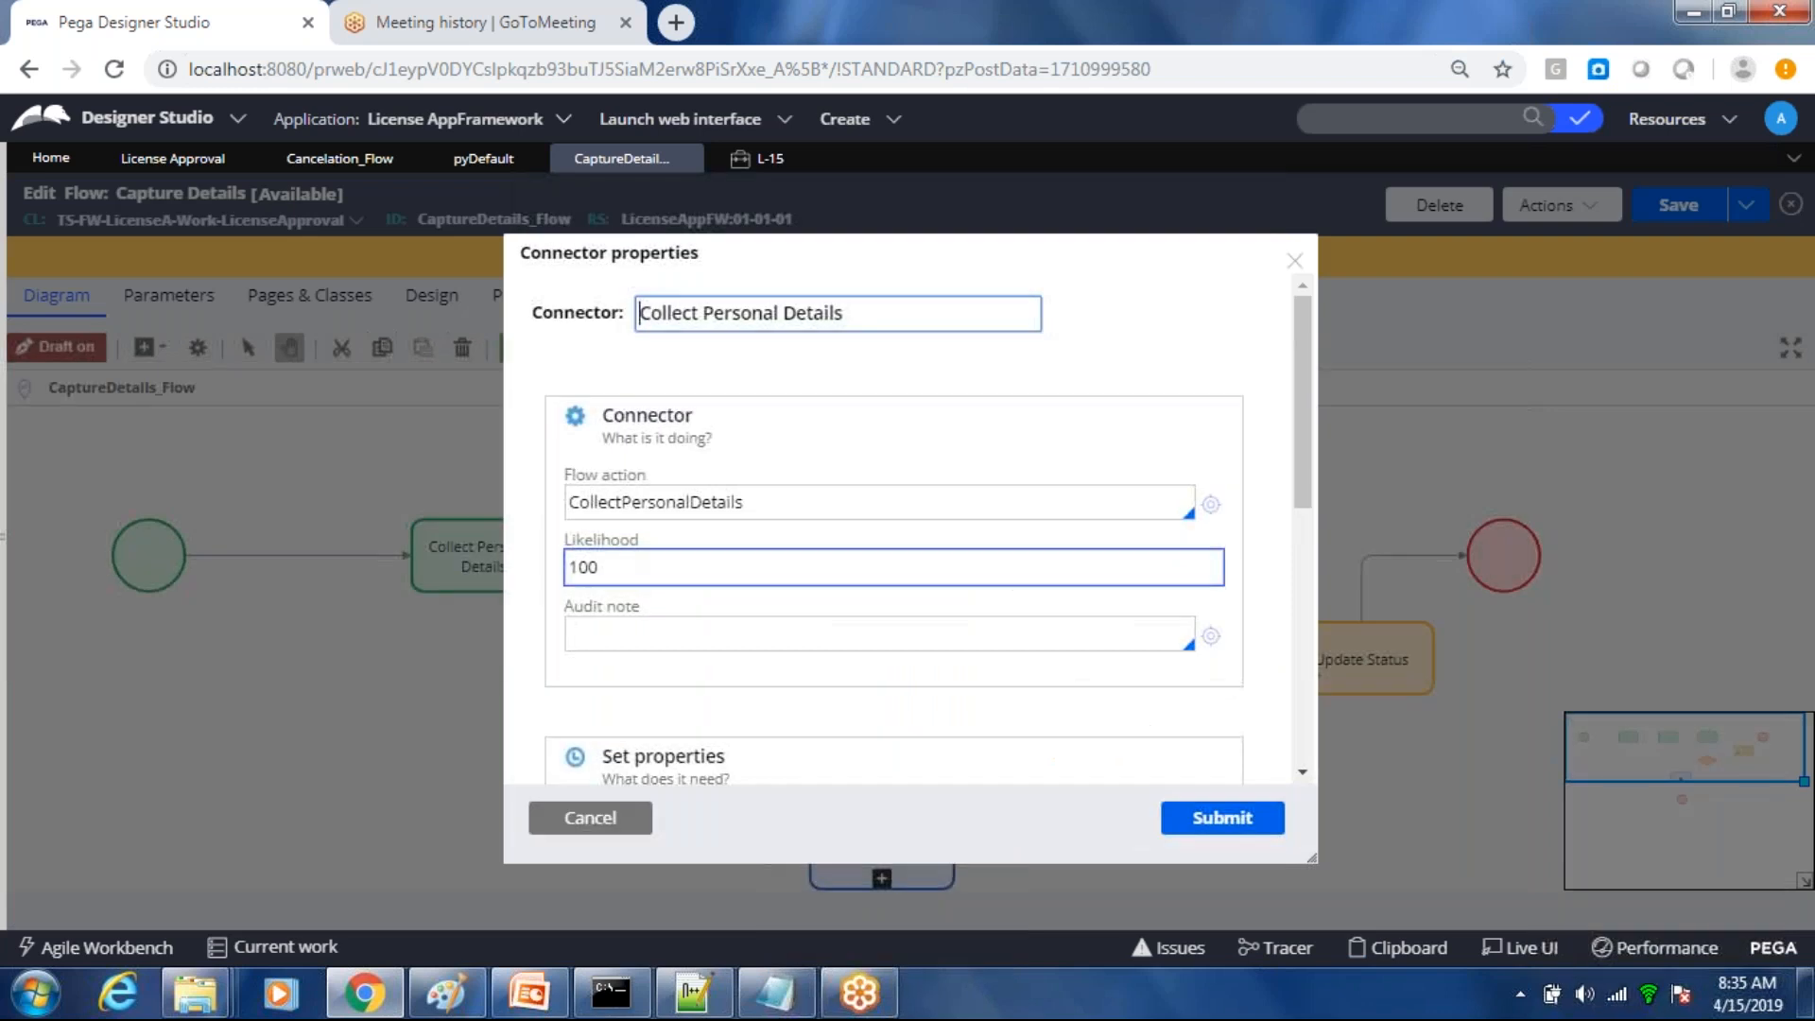
{"action": "left_click", "coordinate": [572, 501]}
{"action": "left_click_drag", "start_coordinate": [572, 501], "coordinate": [757, 515]}
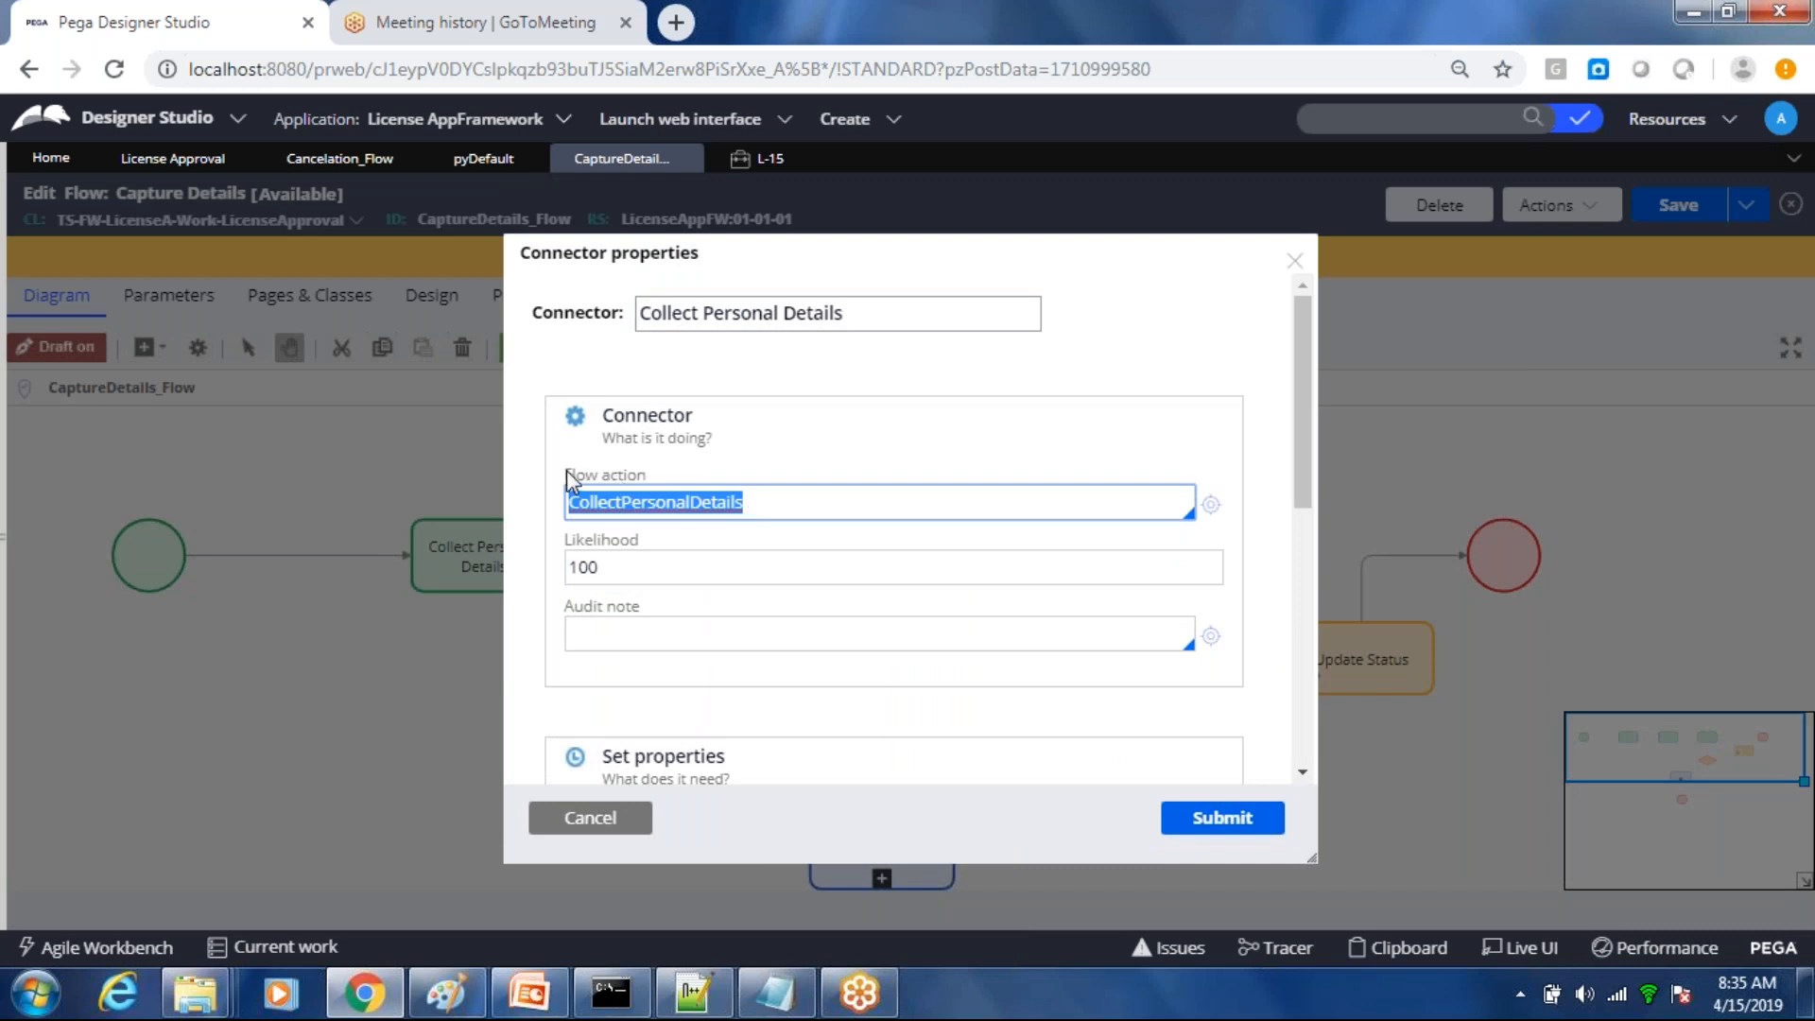
Step: Open the CollectPersonalDetails flow action from the connector's properties to start creating its record
{"action": "left_click_drag", "start_coordinate": [565, 468], "coordinate": [659, 480]}
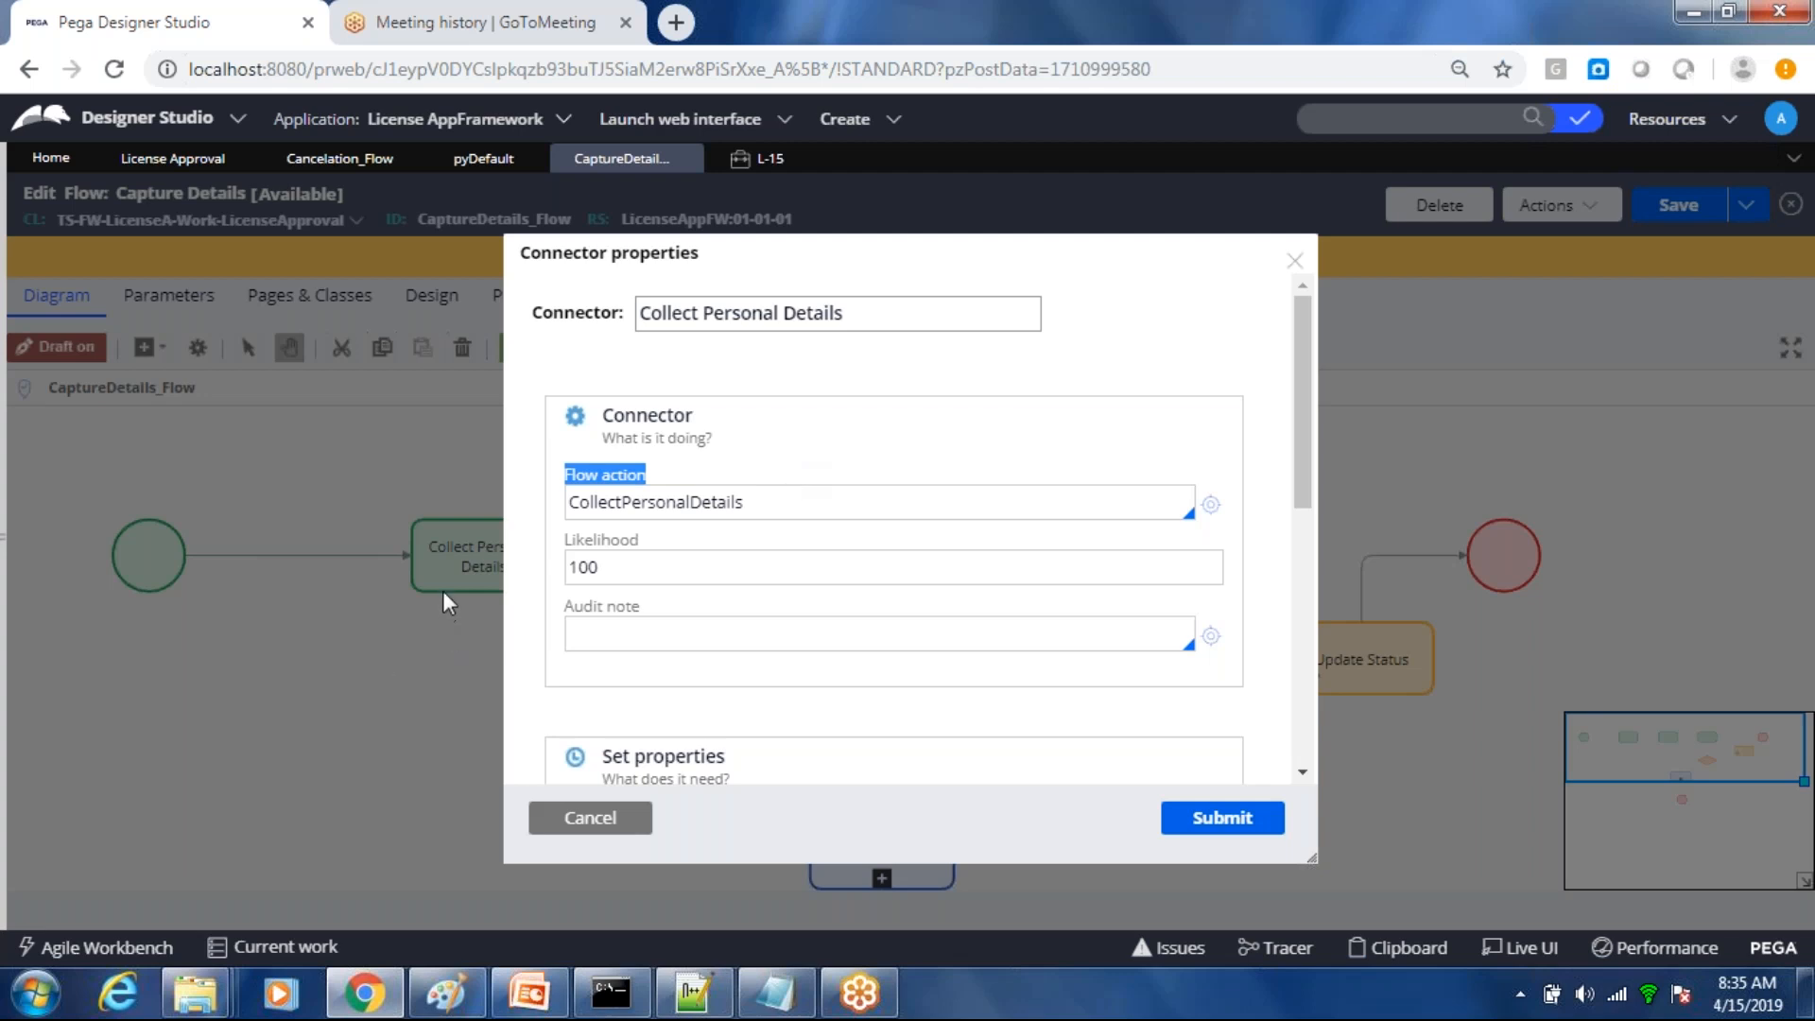
{"action": "double_click", "coordinate": [670, 501]}
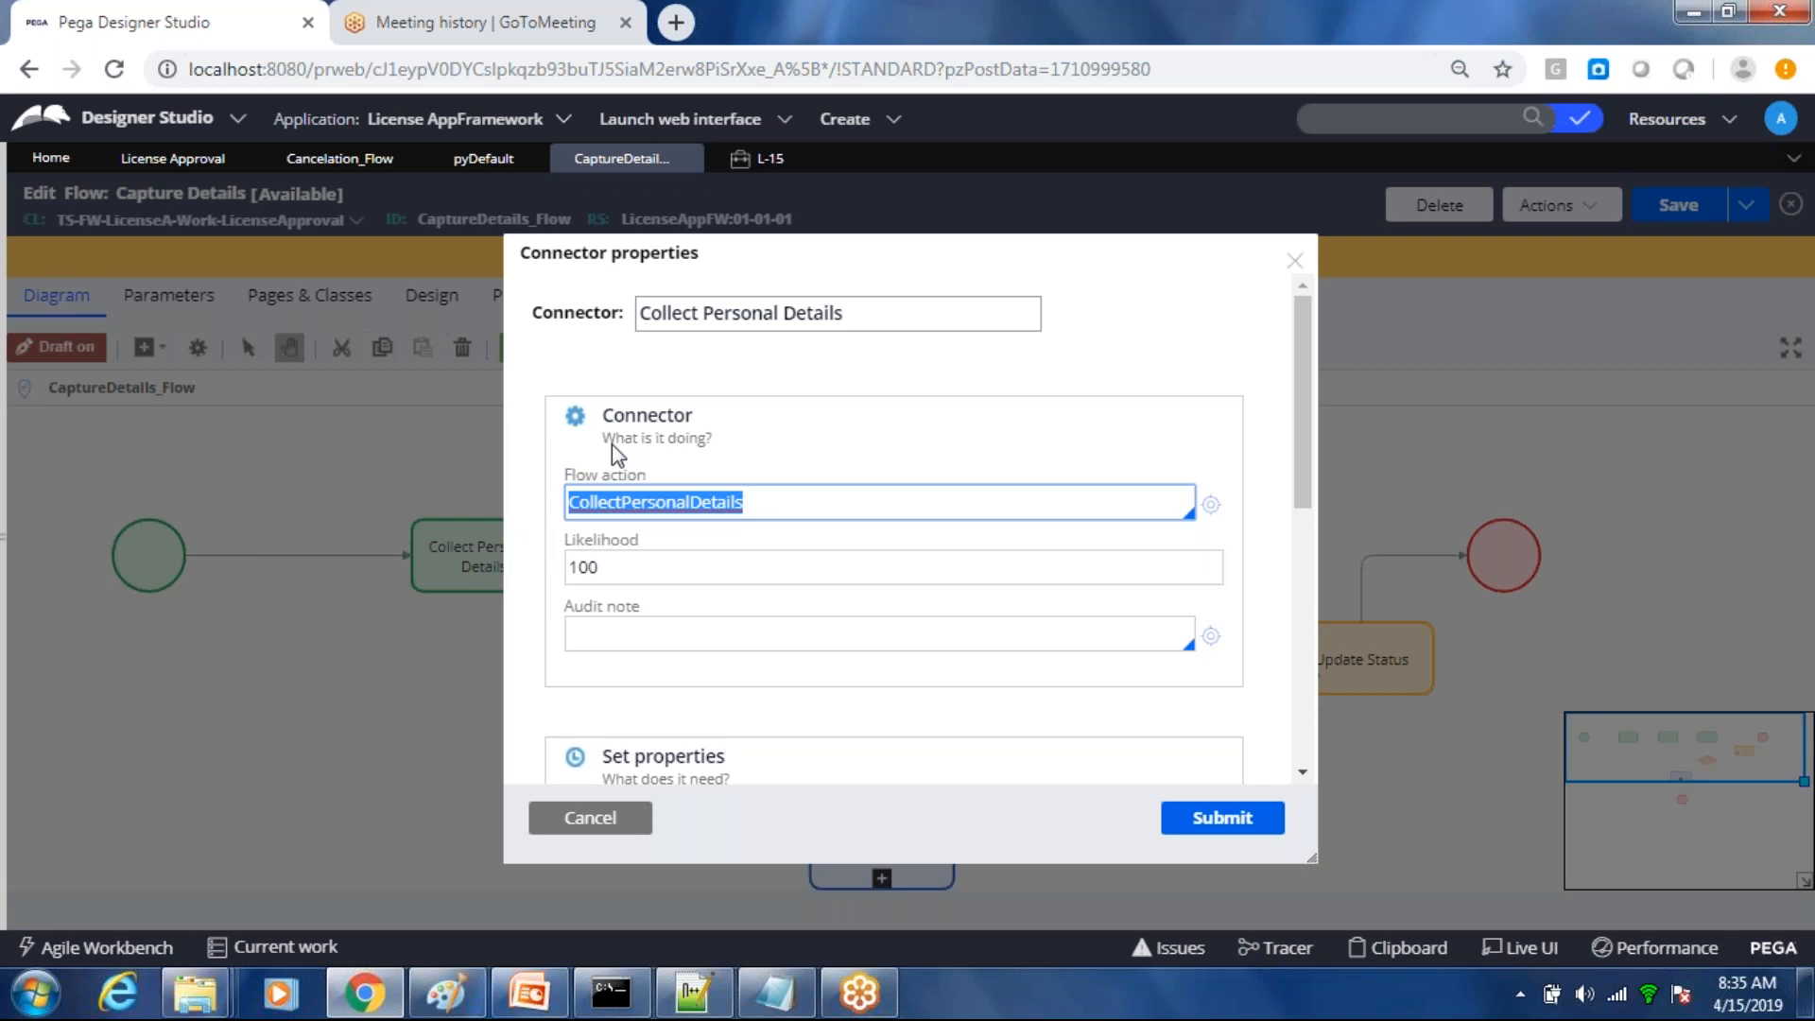
{"action": "left_click", "coordinate": [1212, 509]}
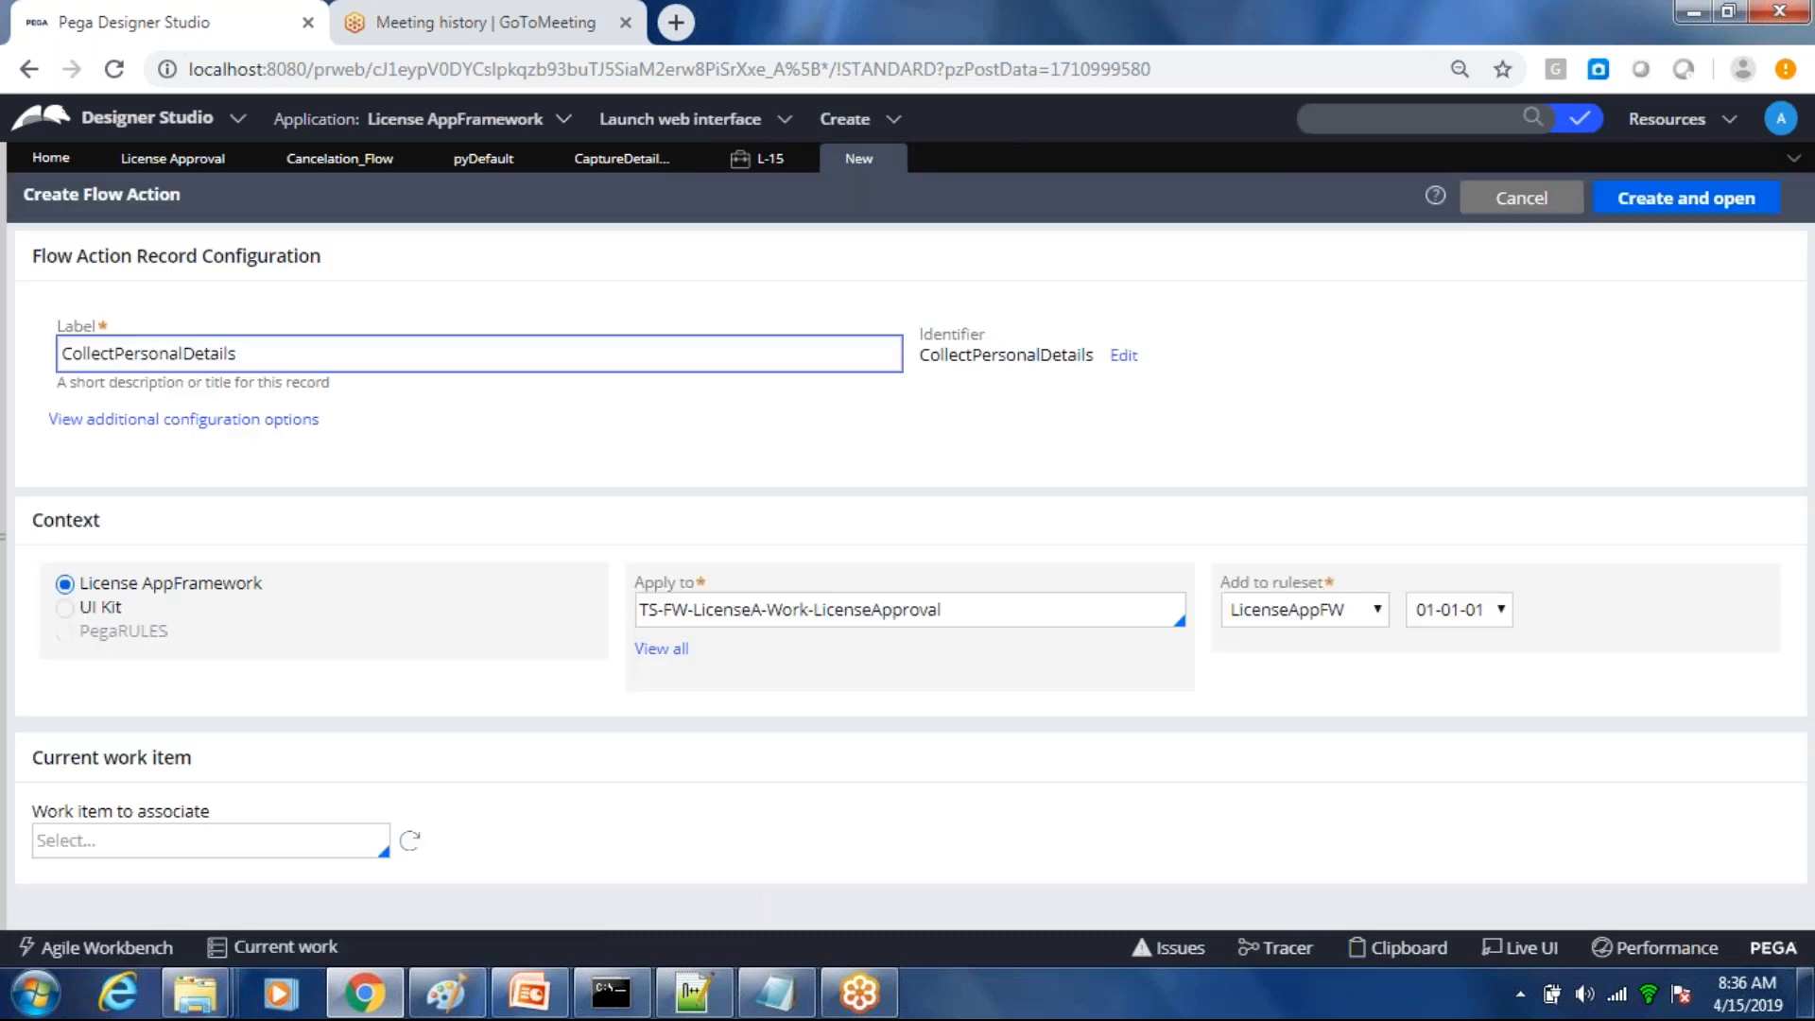
Step: Label the new flow action "Collect Personal Details", with spaces between the words, keeping the identifier CollectPersonalDetails
{"action": "double_click", "coordinate": [120, 352]}
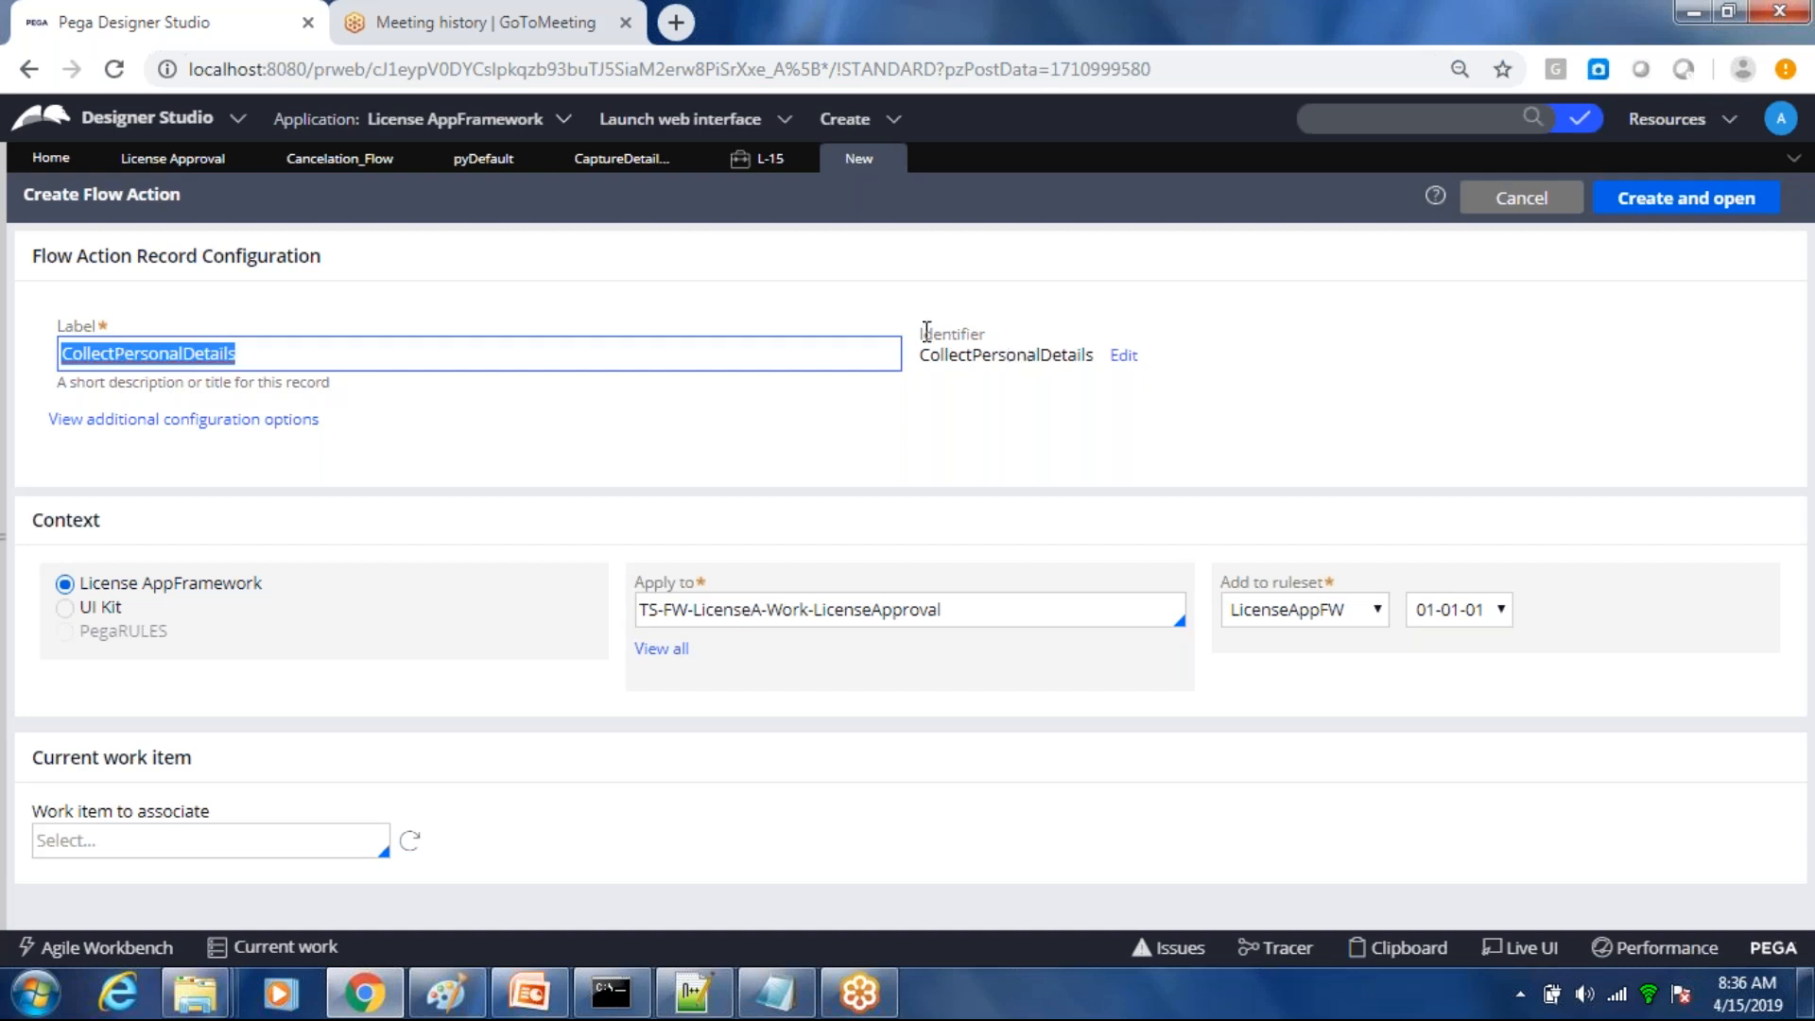
{"action": "double_click", "coordinate": [977, 355]}
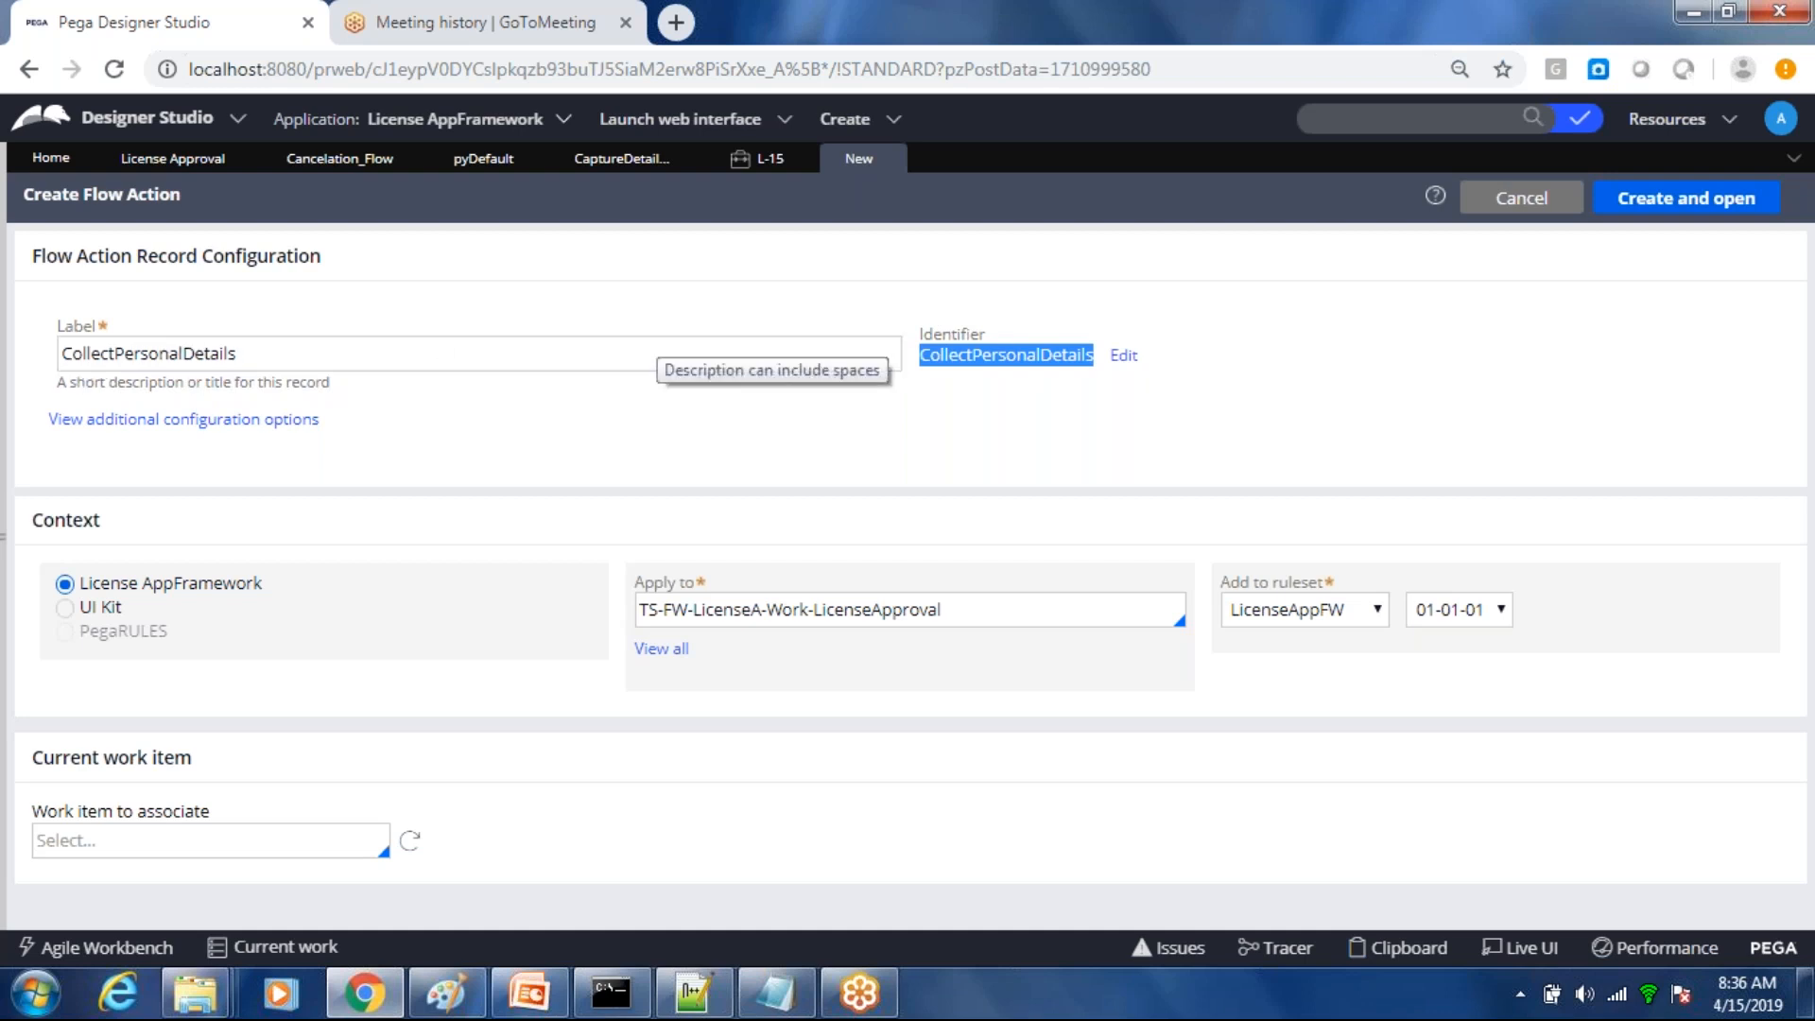
{"action": "left_click", "coordinate": [114, 355]}
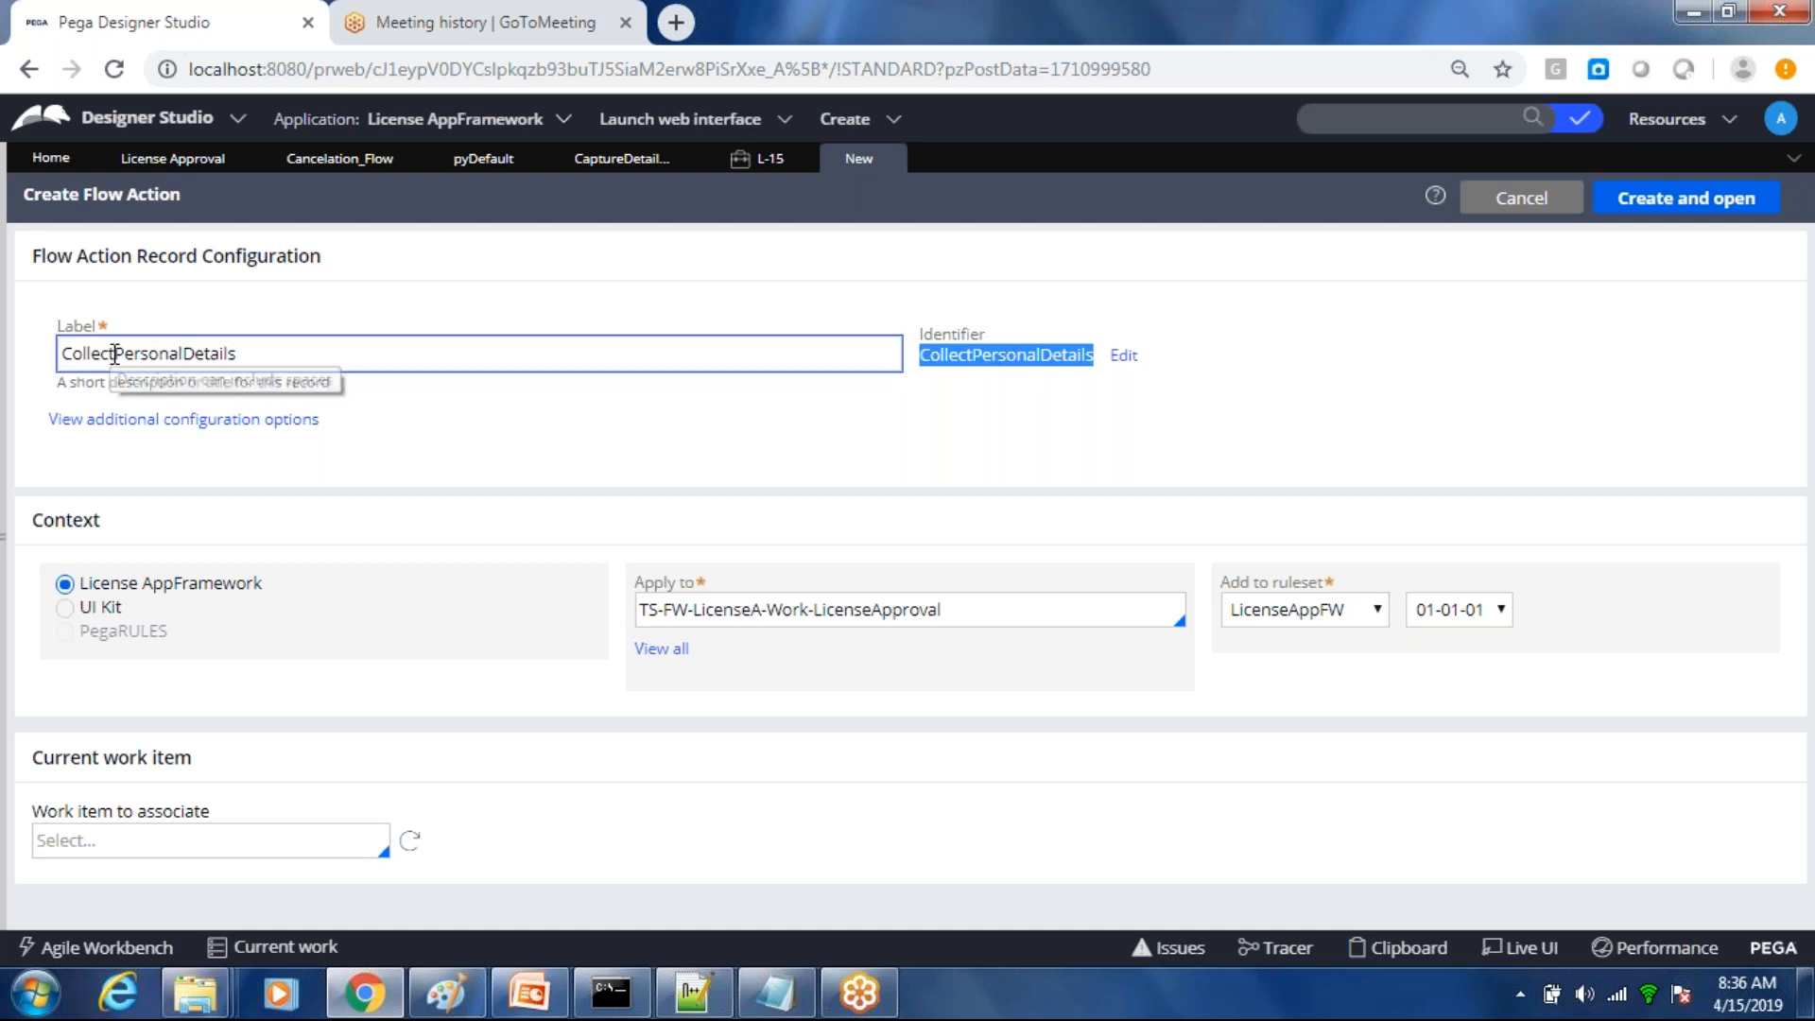
{"action": "left_click", "coordinate": [115, 355]}
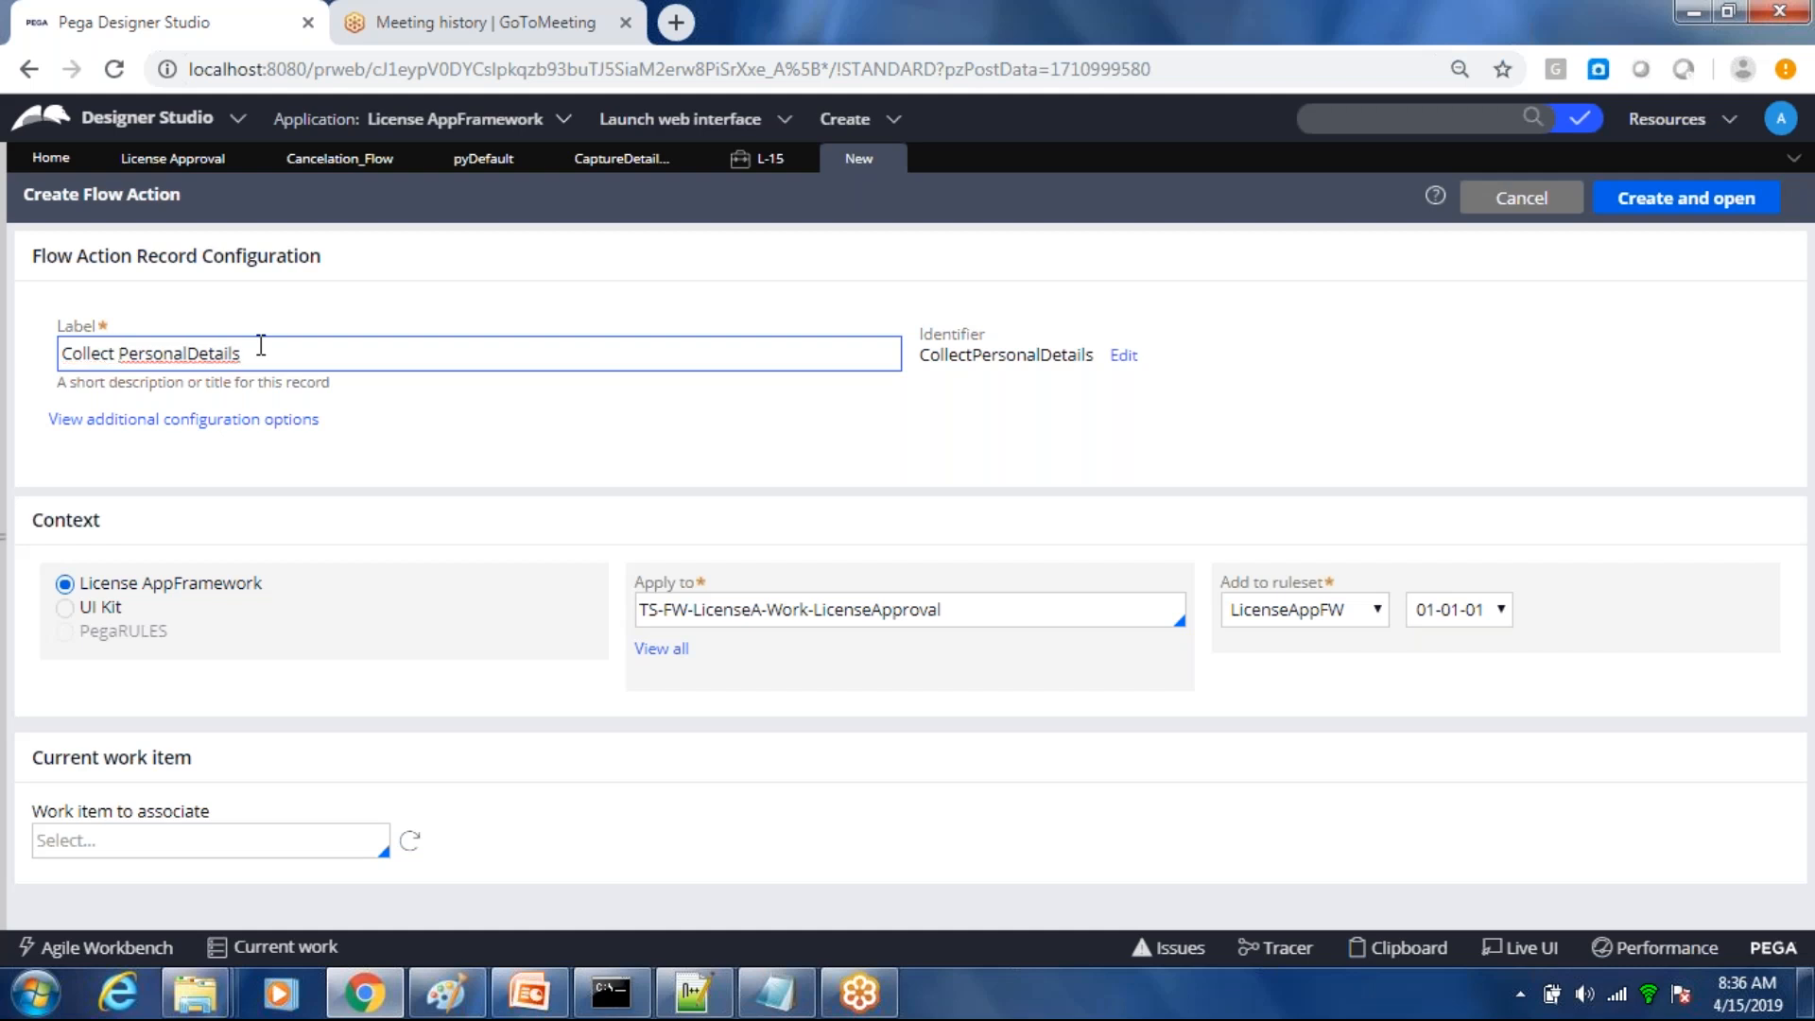
{"action": "key", "text": "Right"}
{"action": "key", "text": "Right"}
{"action": "key", "text": "Right"}
{"action": "key", "text": "Right"}
{"action": "key", "text": "Right"}
{"action": "key", "text": "Right"}
{"action": "key", "text": "Right"}
{"action": "double_click", "coordinate": [1046, 355]}
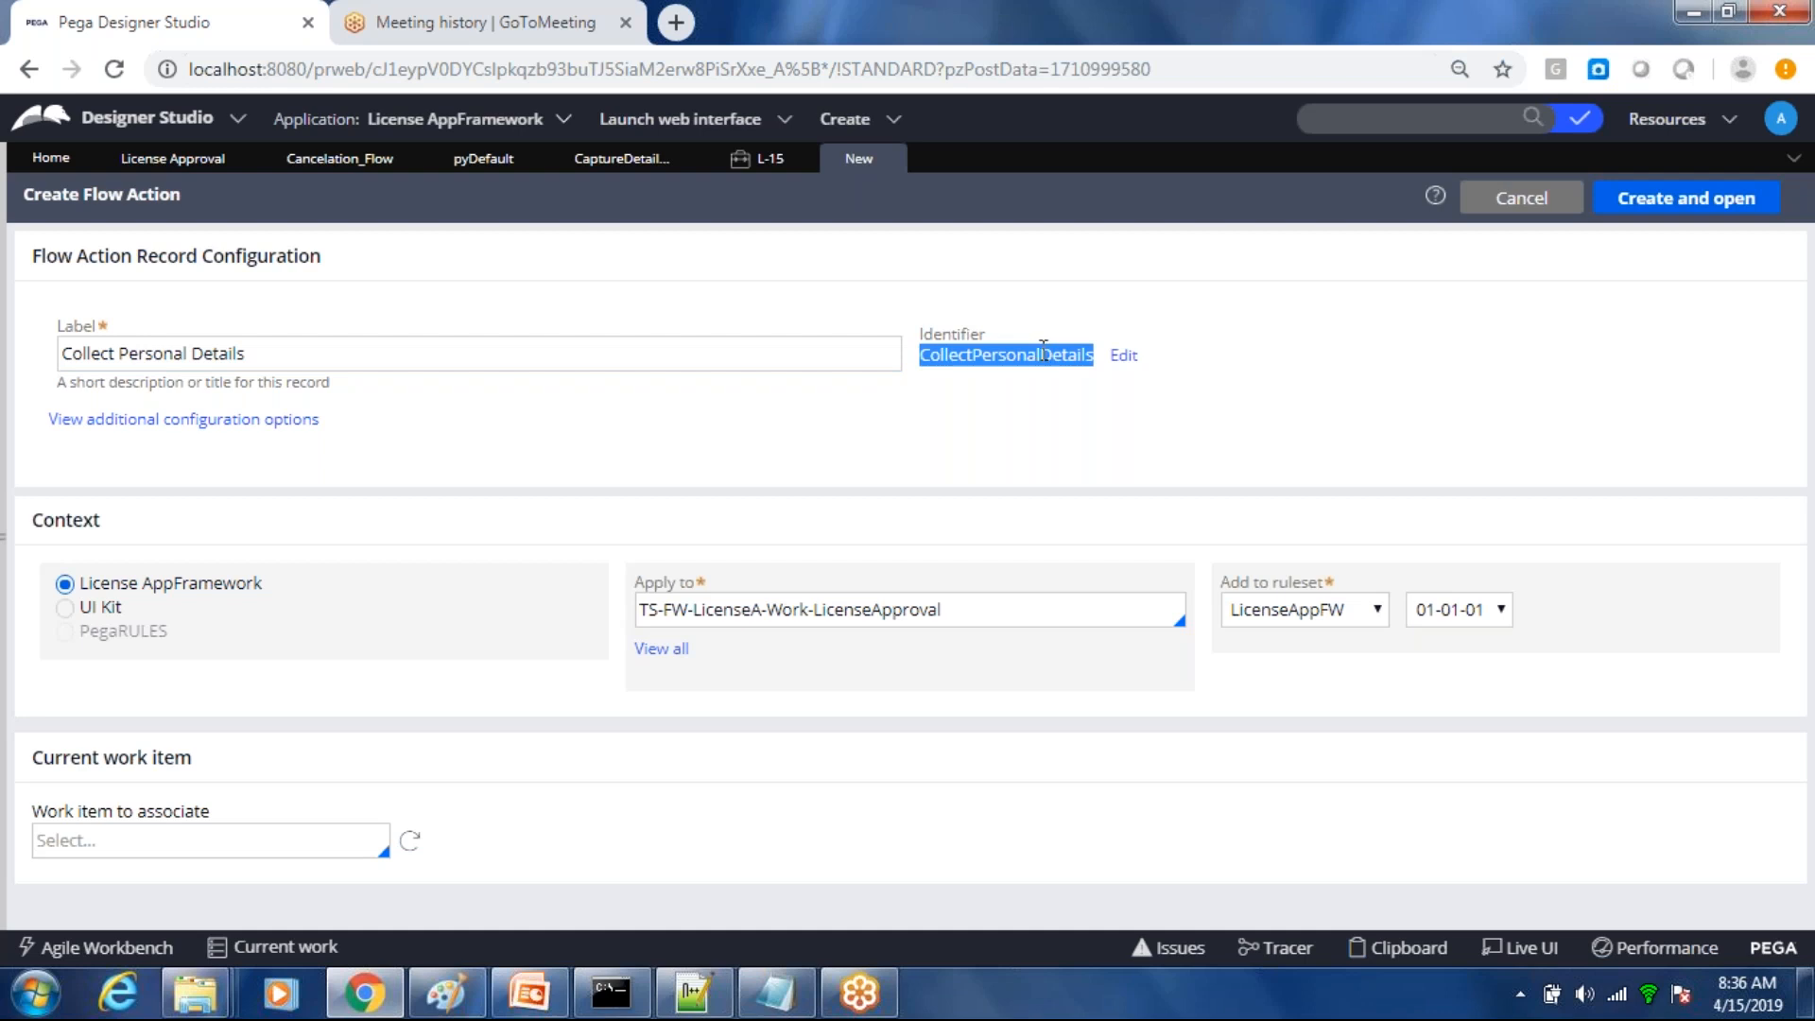
{"action": "left_click", "coordinate": [971, 619]}
{"action": "key", "text": "BackSpace"}
{"action": "key", "text": "ctrl+a"}
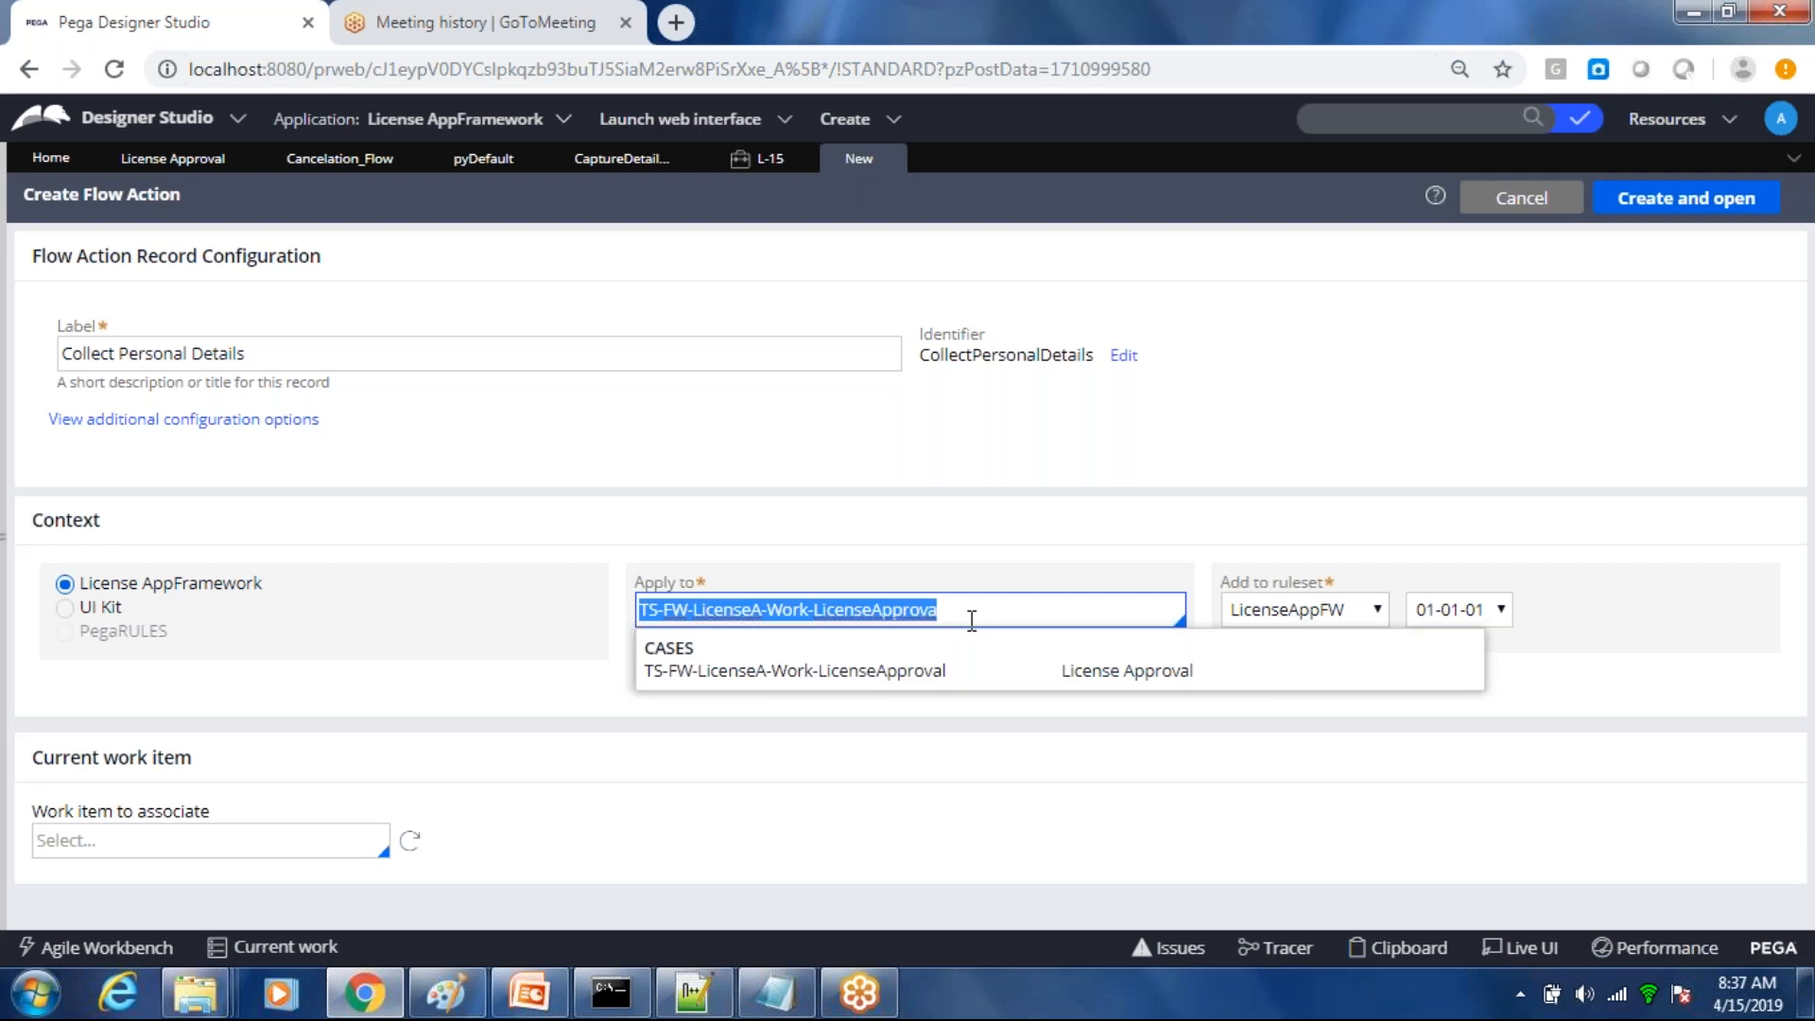
{"action": "left_click", "coordinate": [1335, 444]}
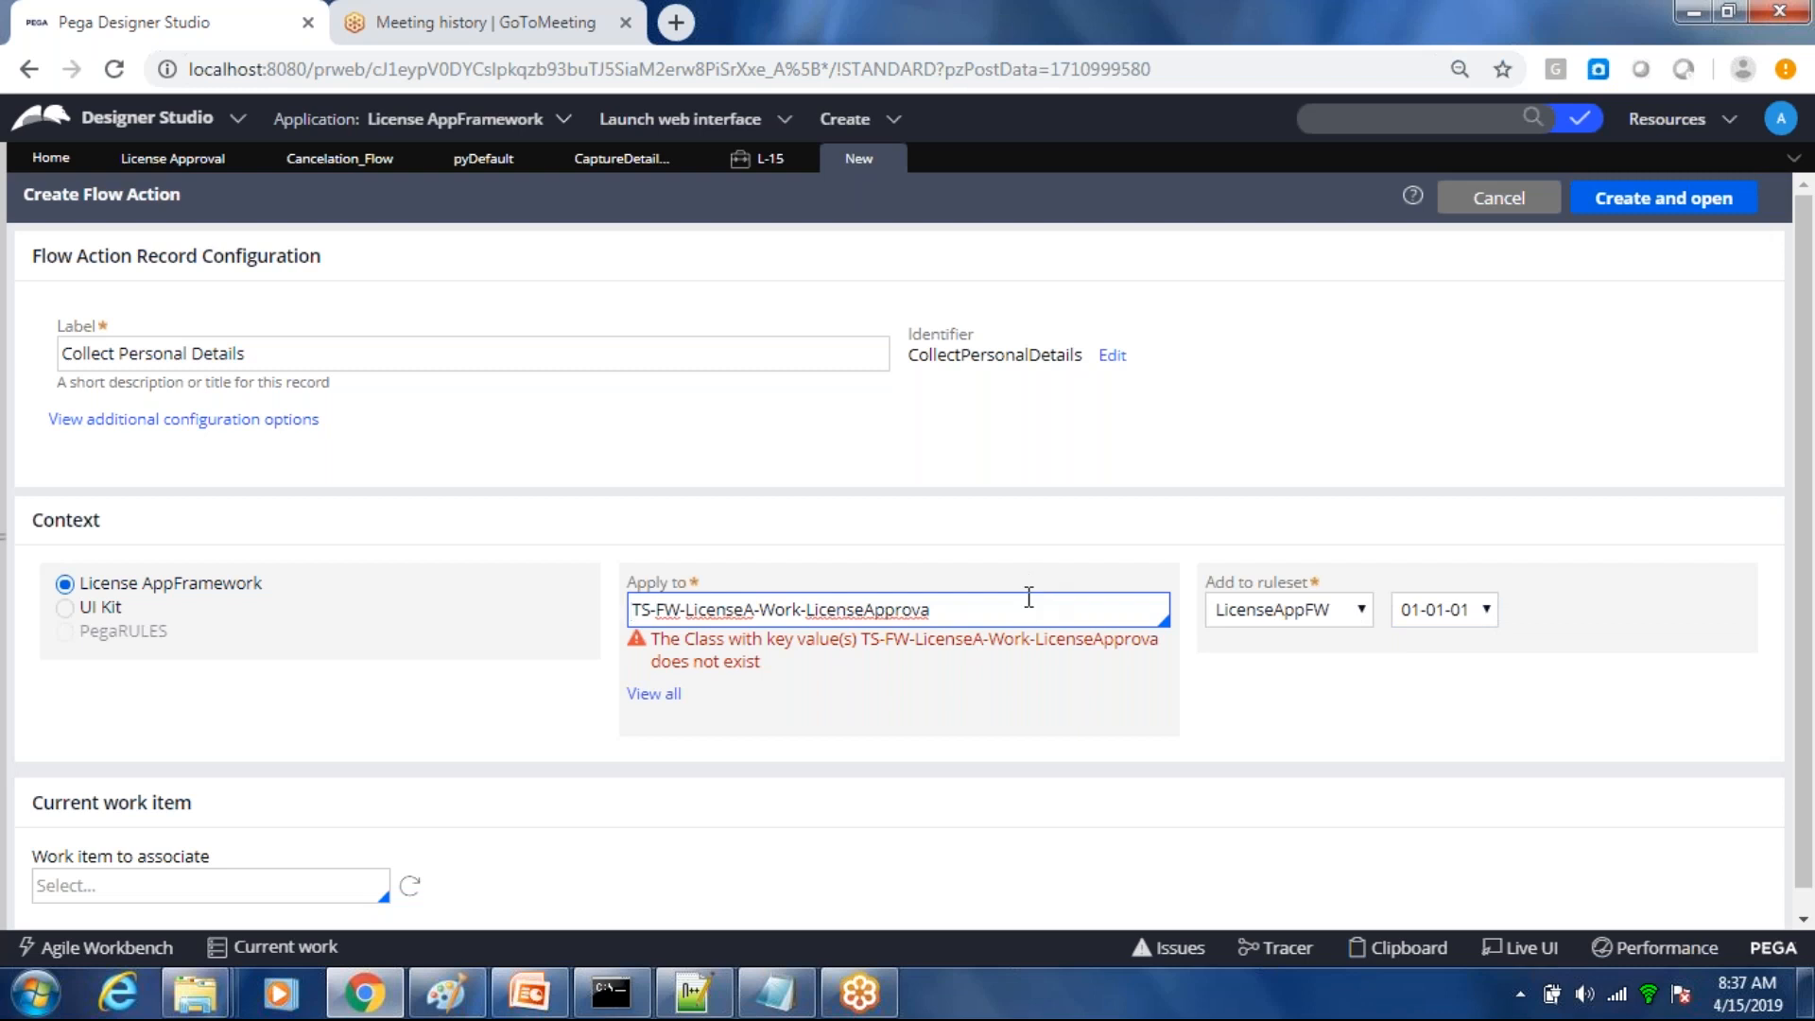
{"action": "left_click", "coordinate": [1478, 478]}
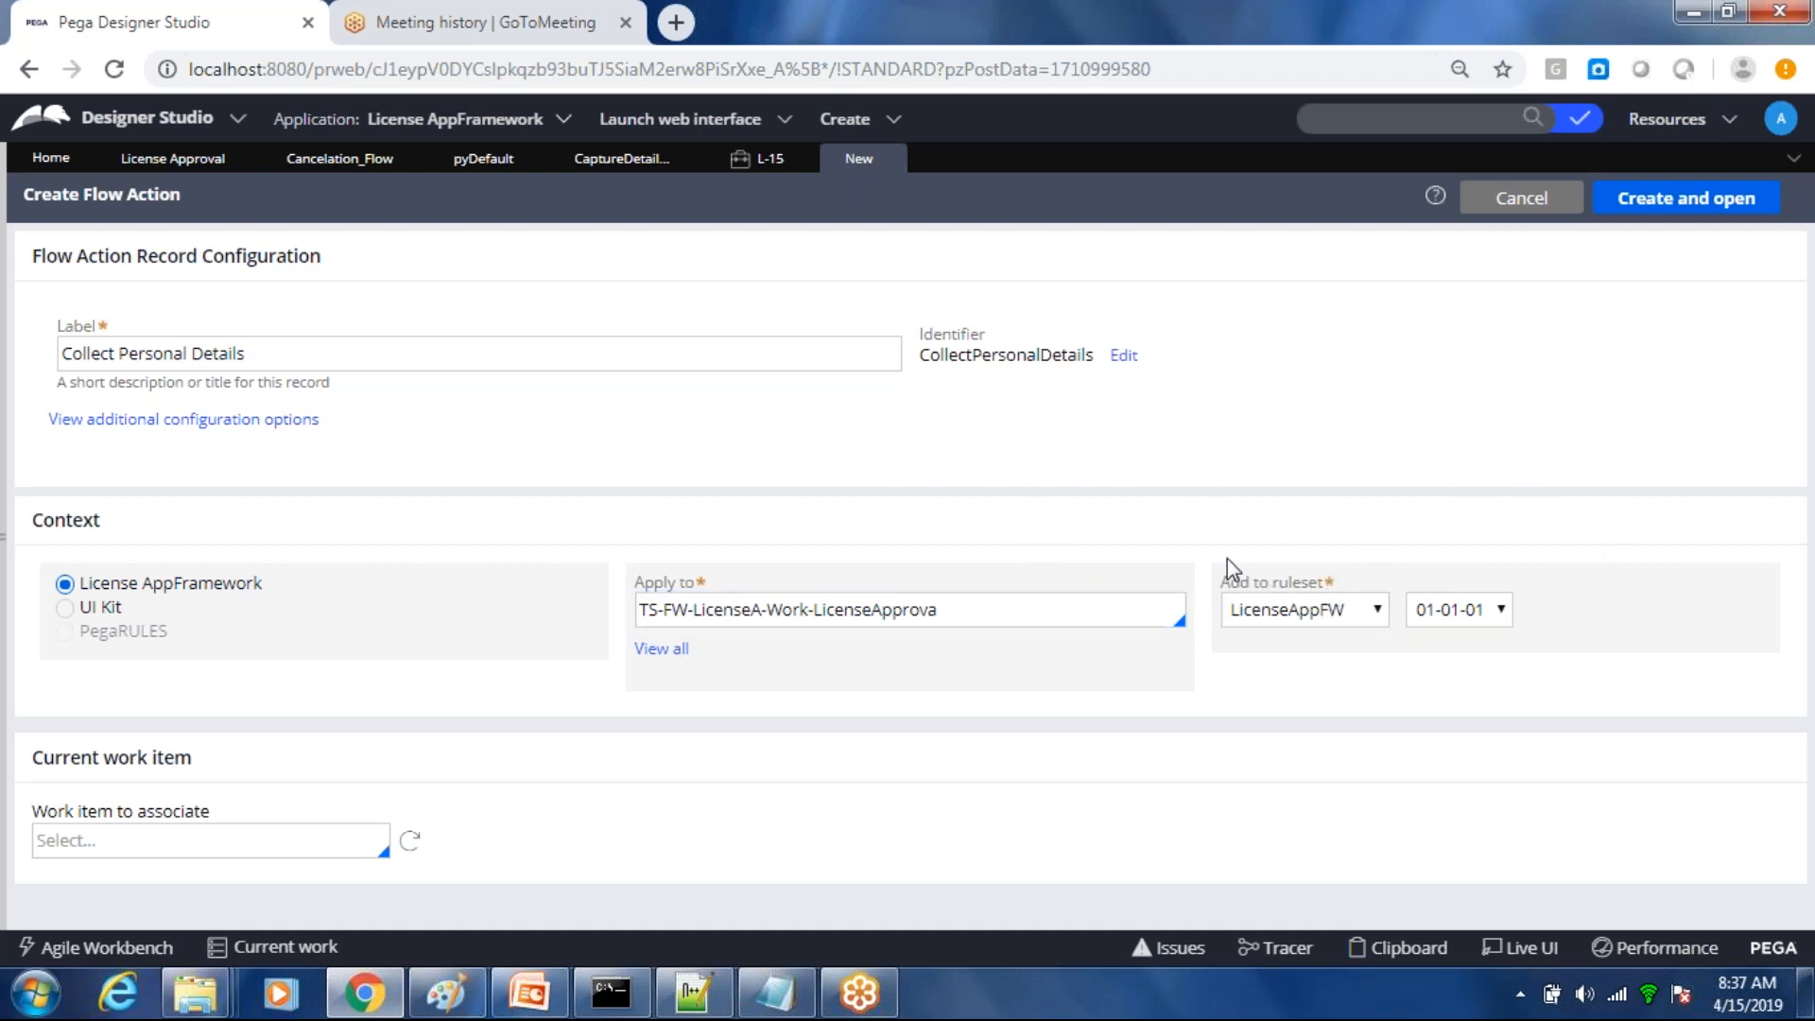
{"action": "left_click", "coordinate": [1025, 602]}
{"action": "type", "text": "l"}
{"action": "left_click", "coordinate": [965, 681]}
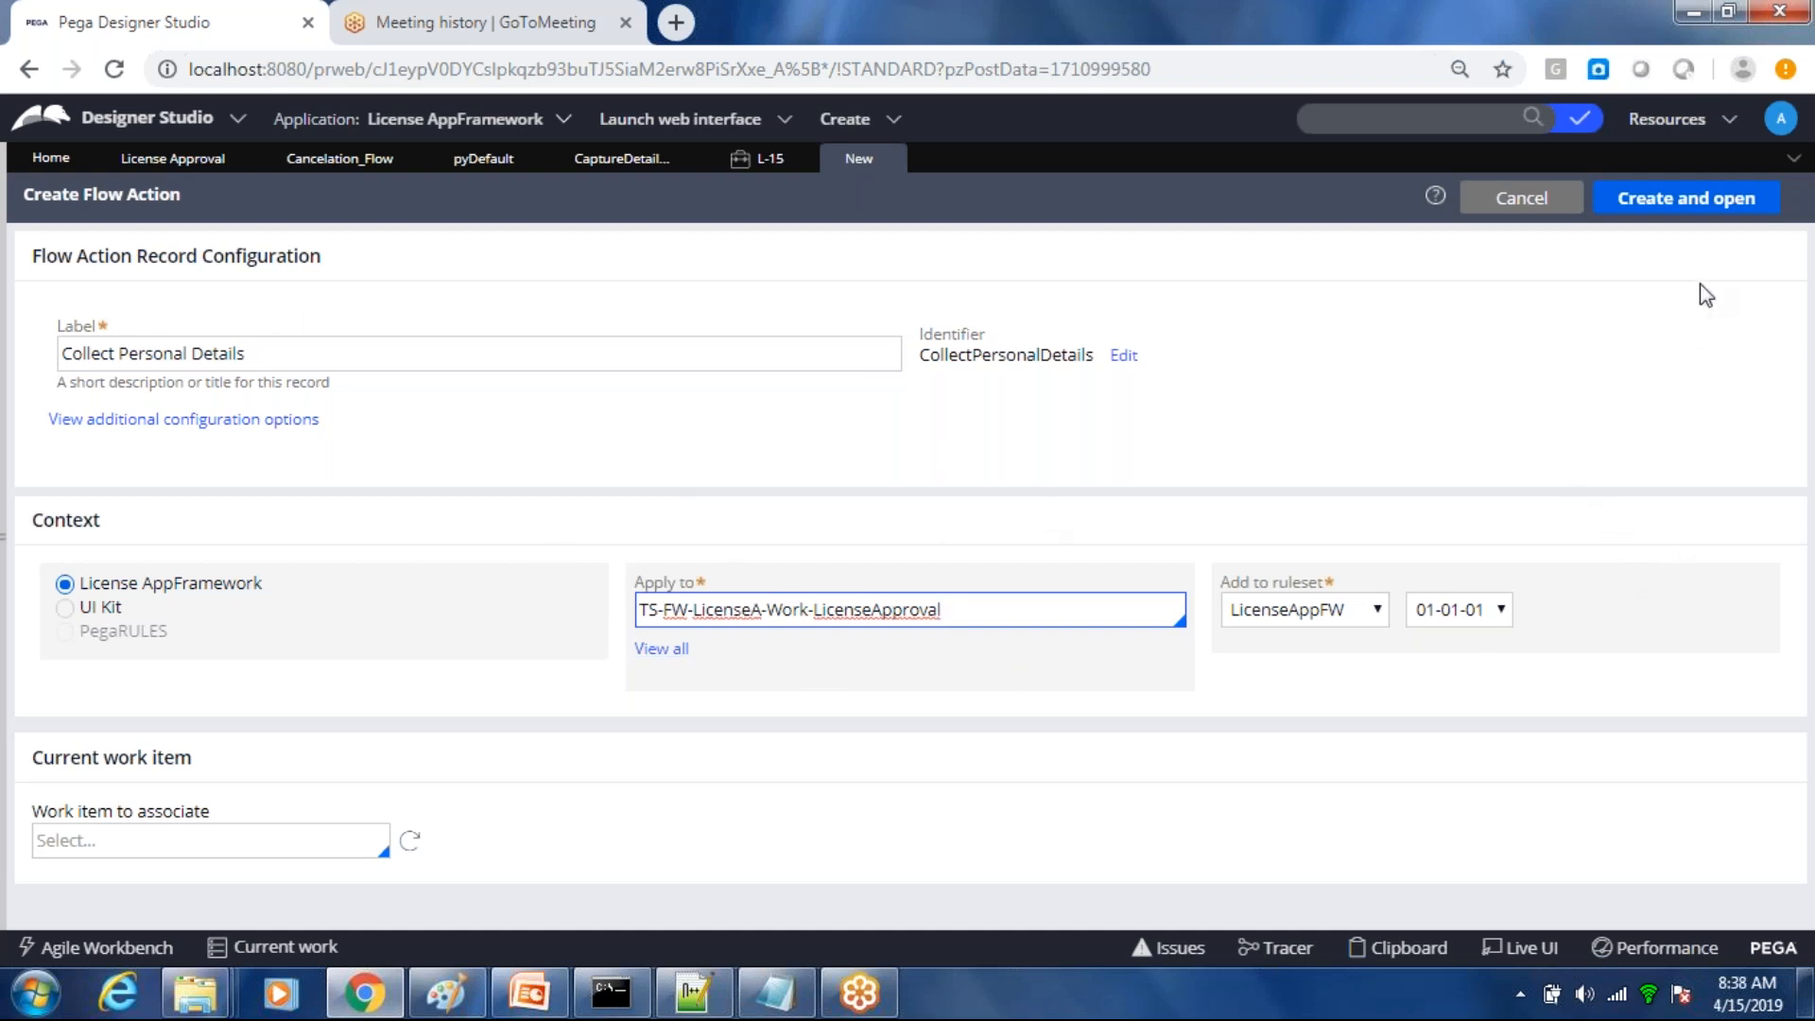
Step: Create and open the Collect Personal Details flow action, and enter CollectPersonDetails as its section
{"action": "left_click", "coordinate": [1705, 206]}
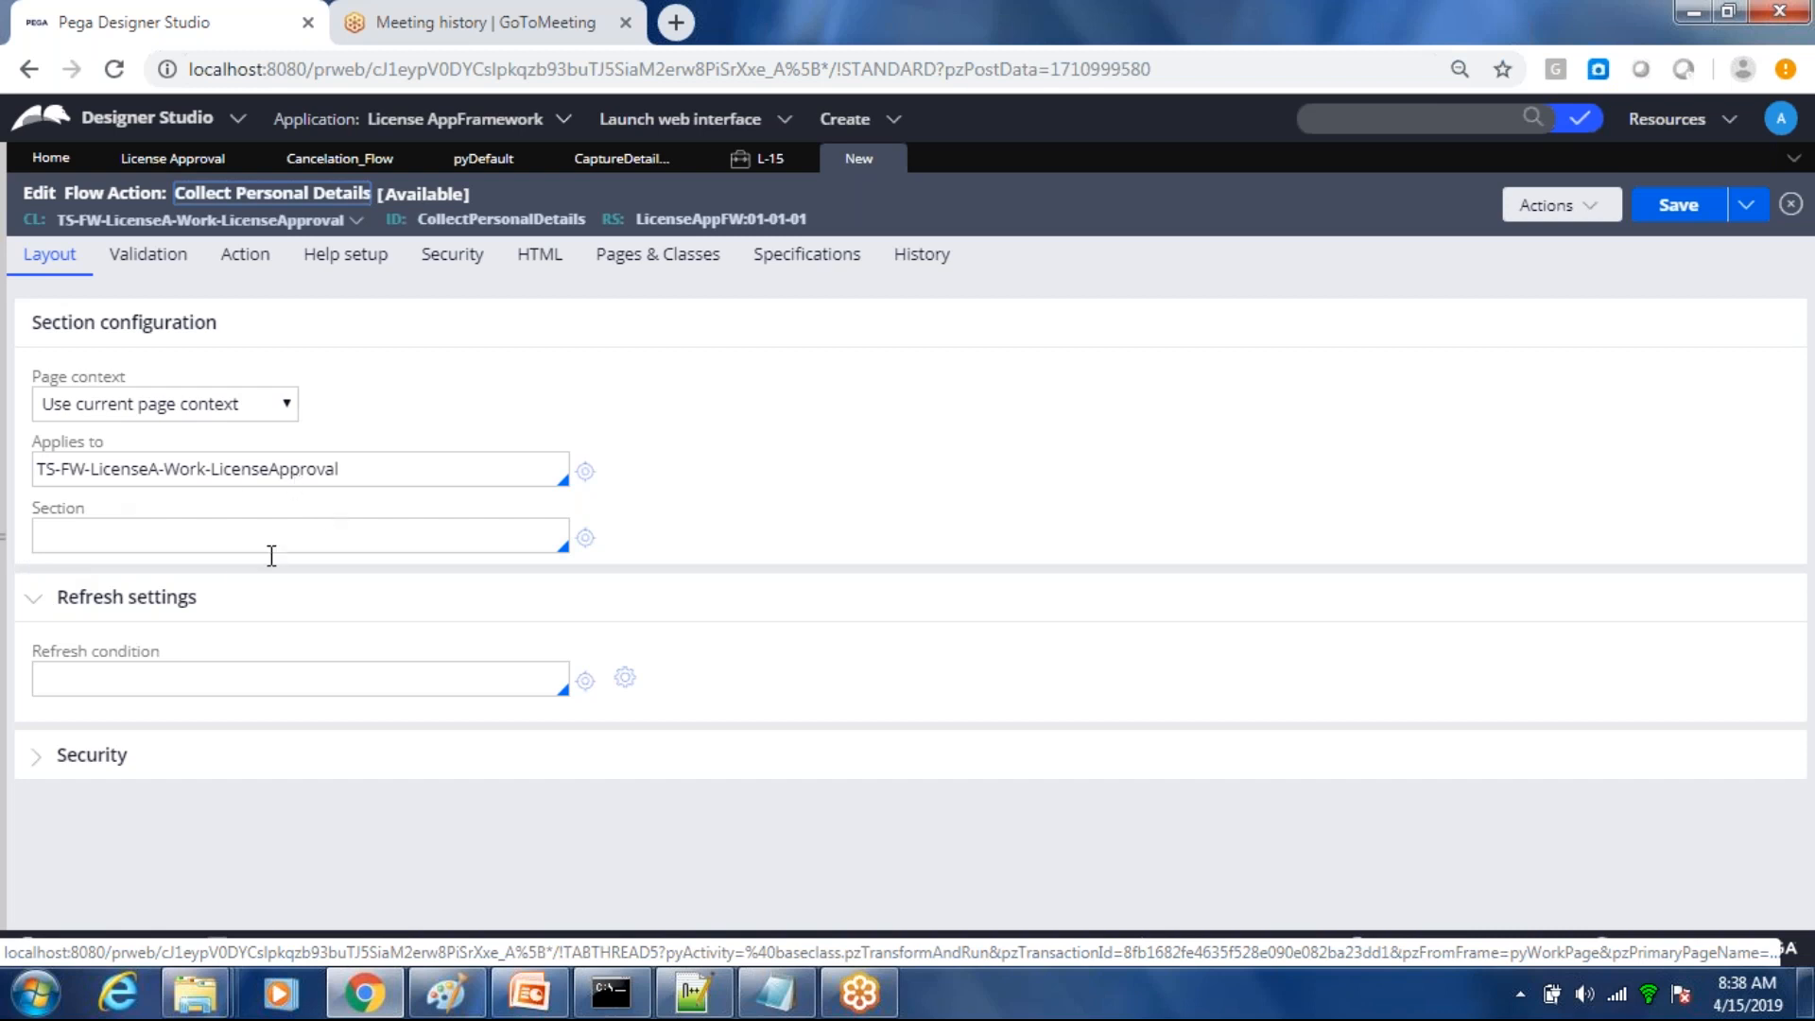
{"action": "left_click_drag", "start_coordinate": [31, 505], "coordinate": [104, 509]}
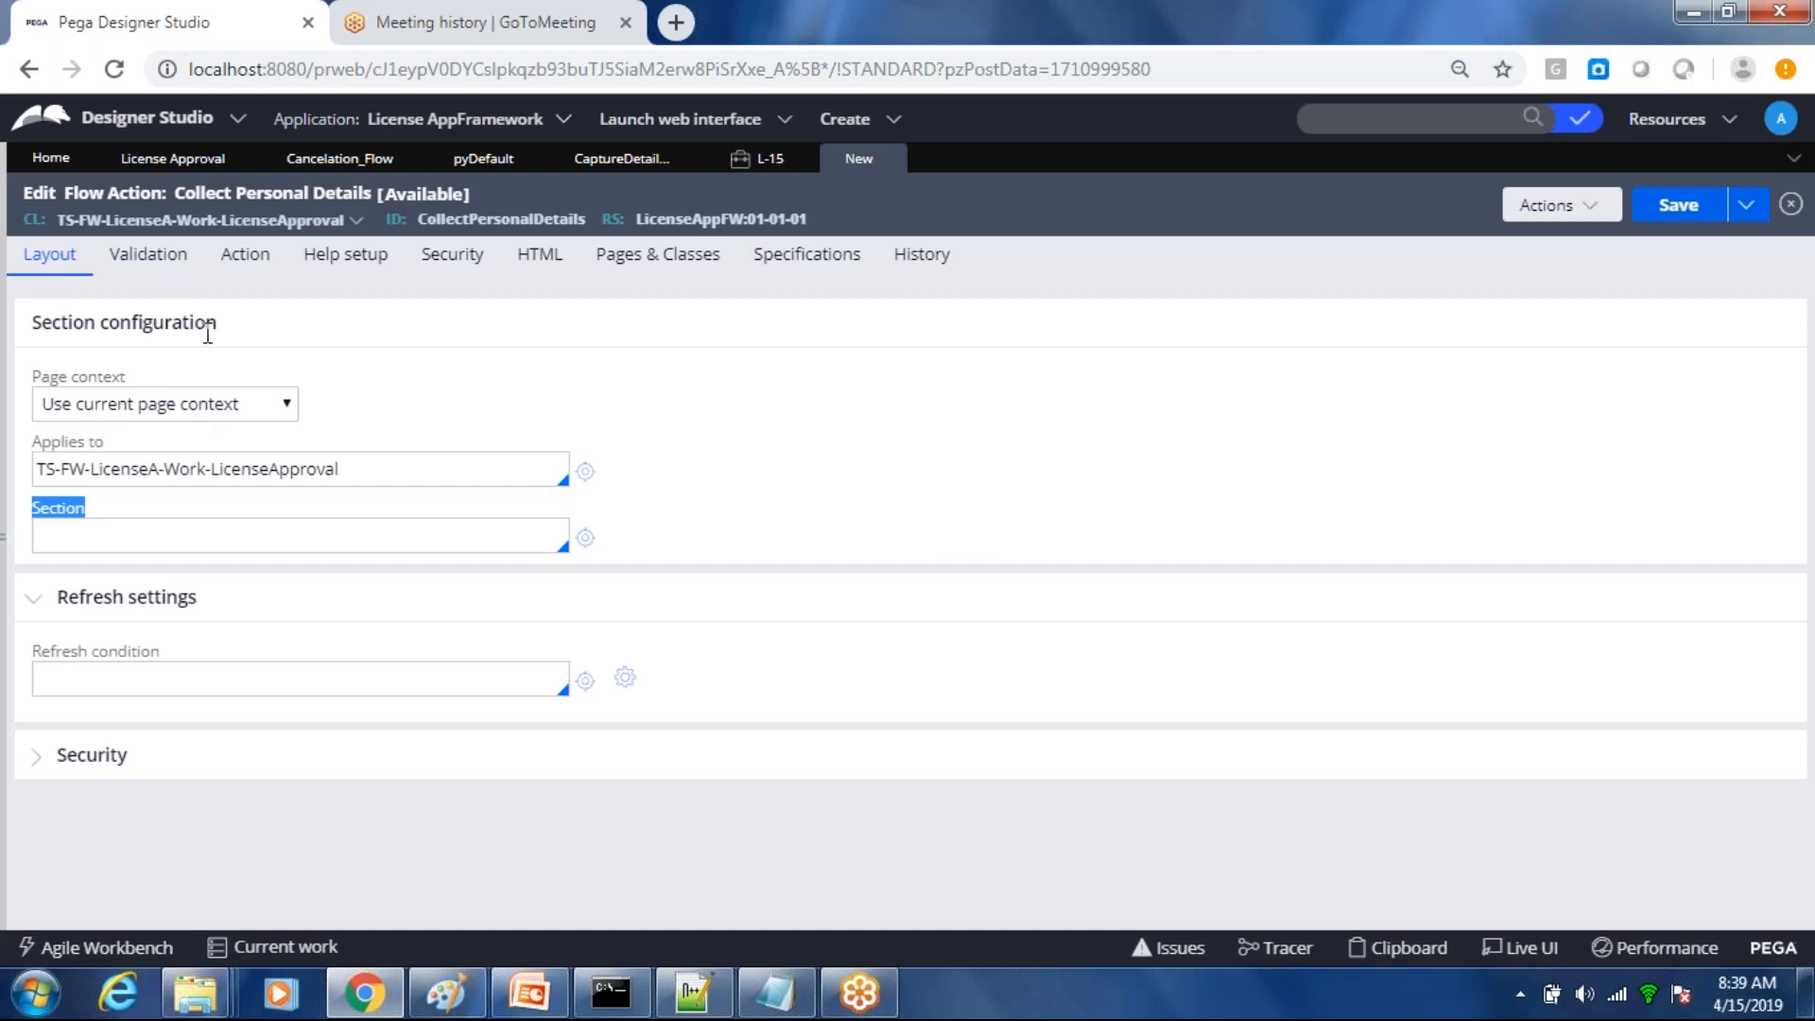
{"action": "left_click", "coordinate": [208, 533]}
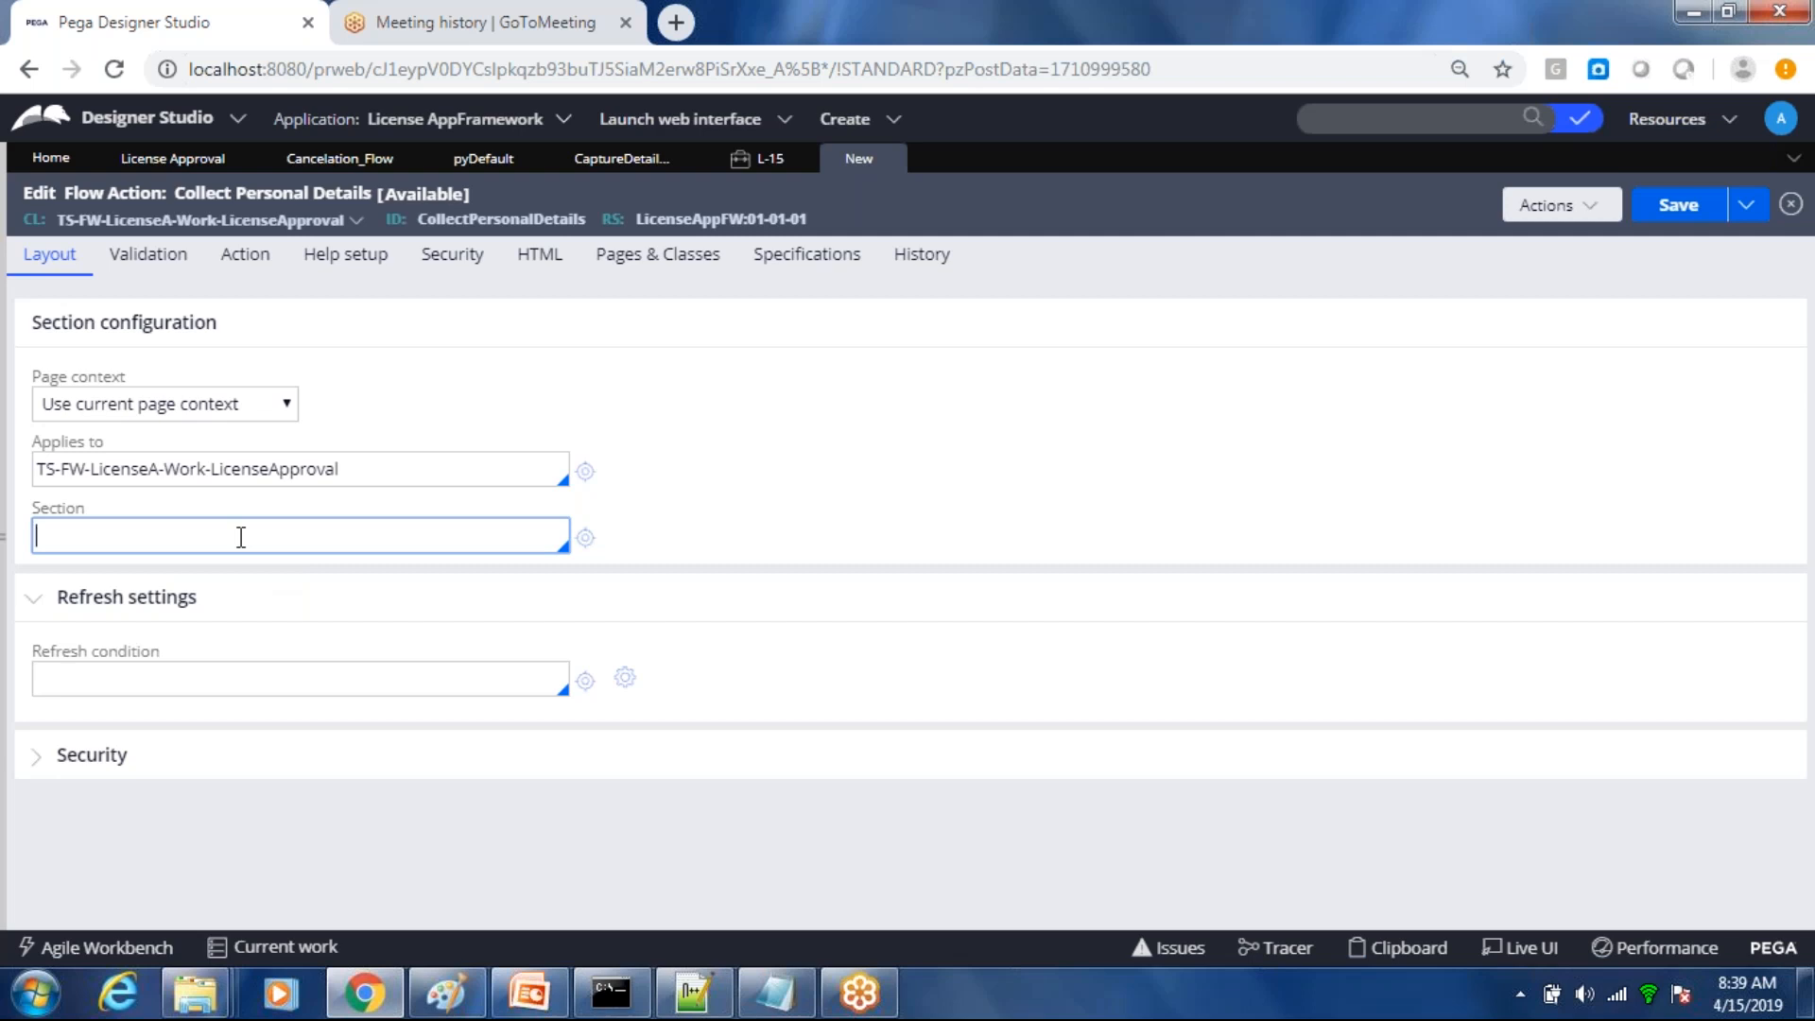
{"action": "type", "text": "CollectPersonDetails"}
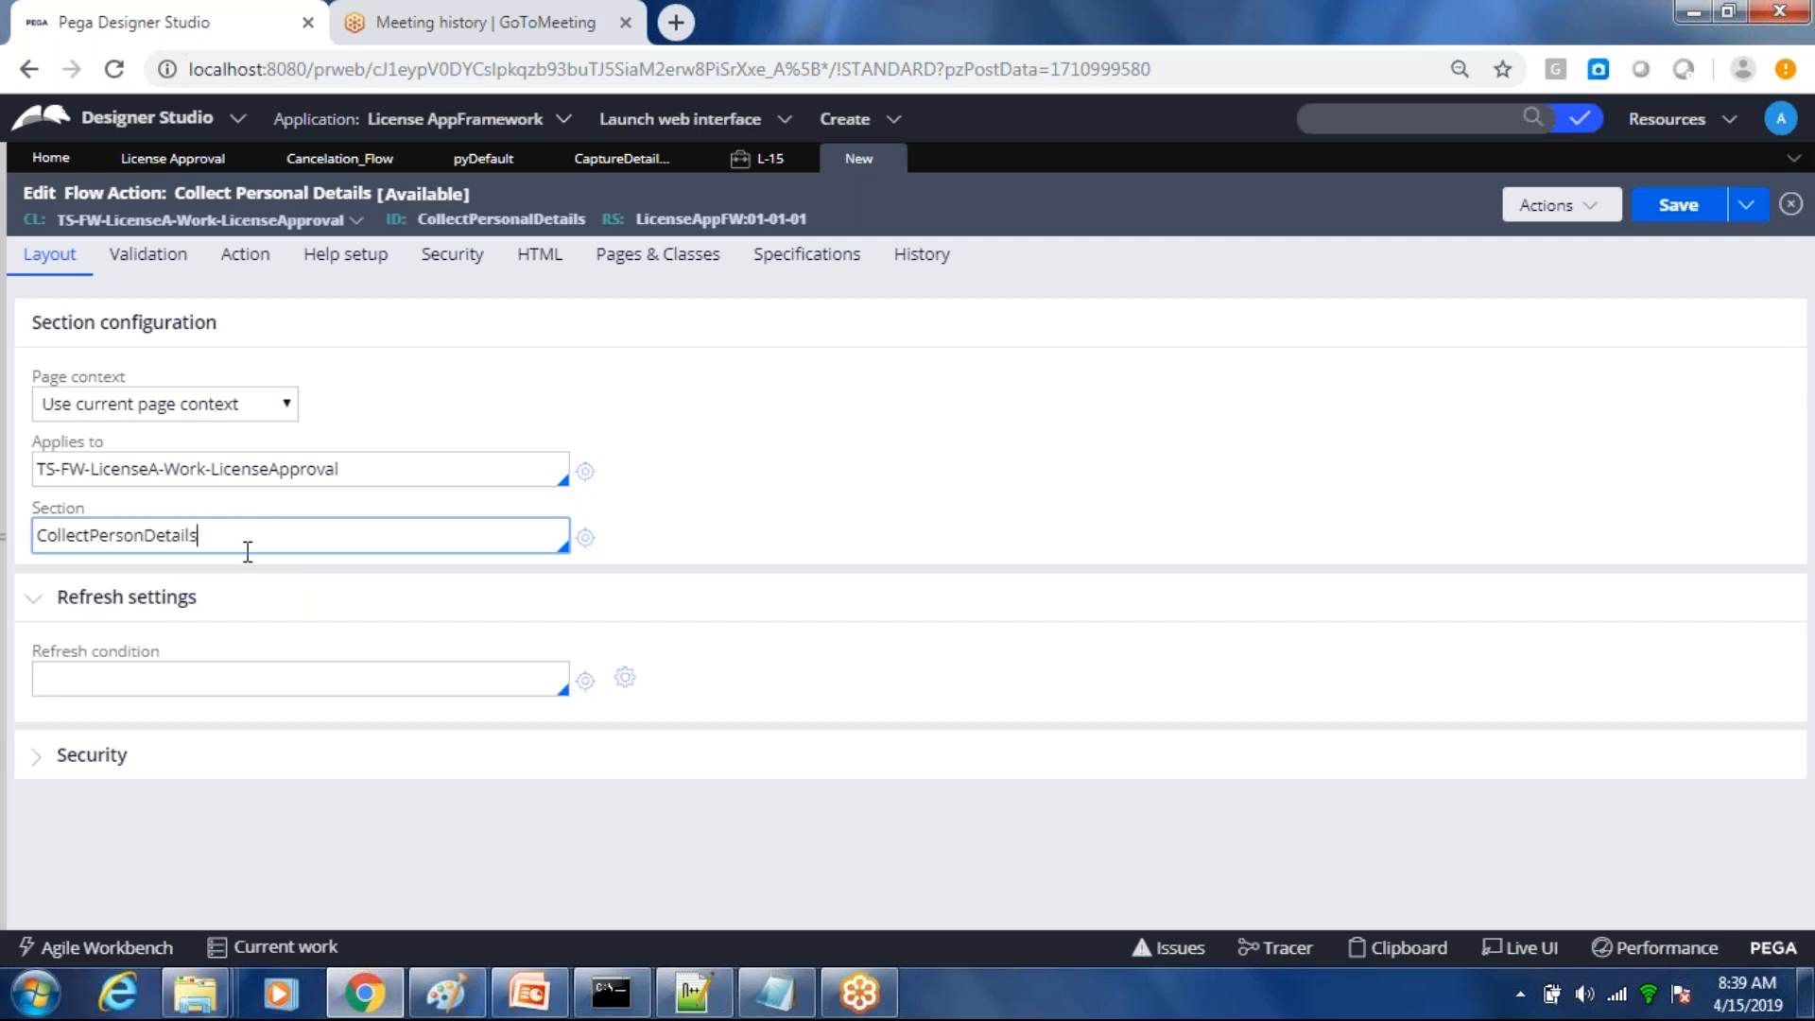
Step: Create and open the CollectPersonDetails section record in the TS-FW-LicenseA-Work-LicenseApproval class, and save it
{"action": "left_click", "coordinate": [585, 539]}
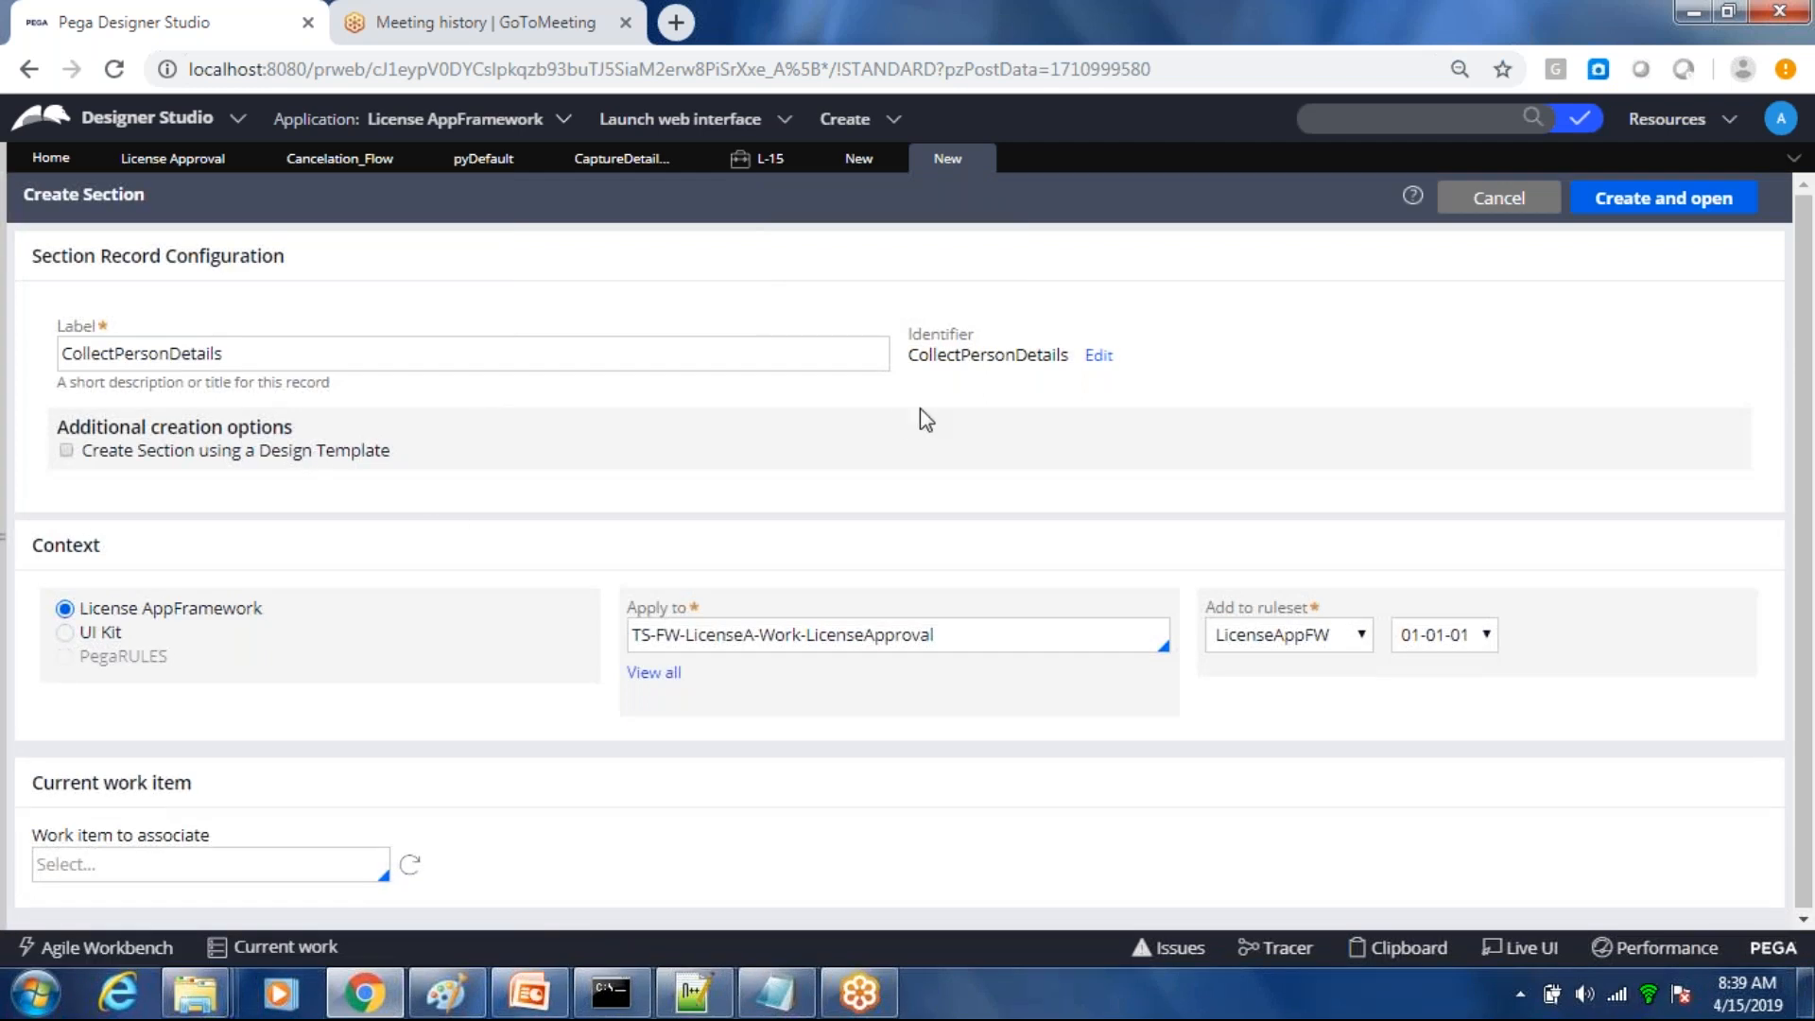
{"action": "left_click", "coordinate": [1678, 206]}
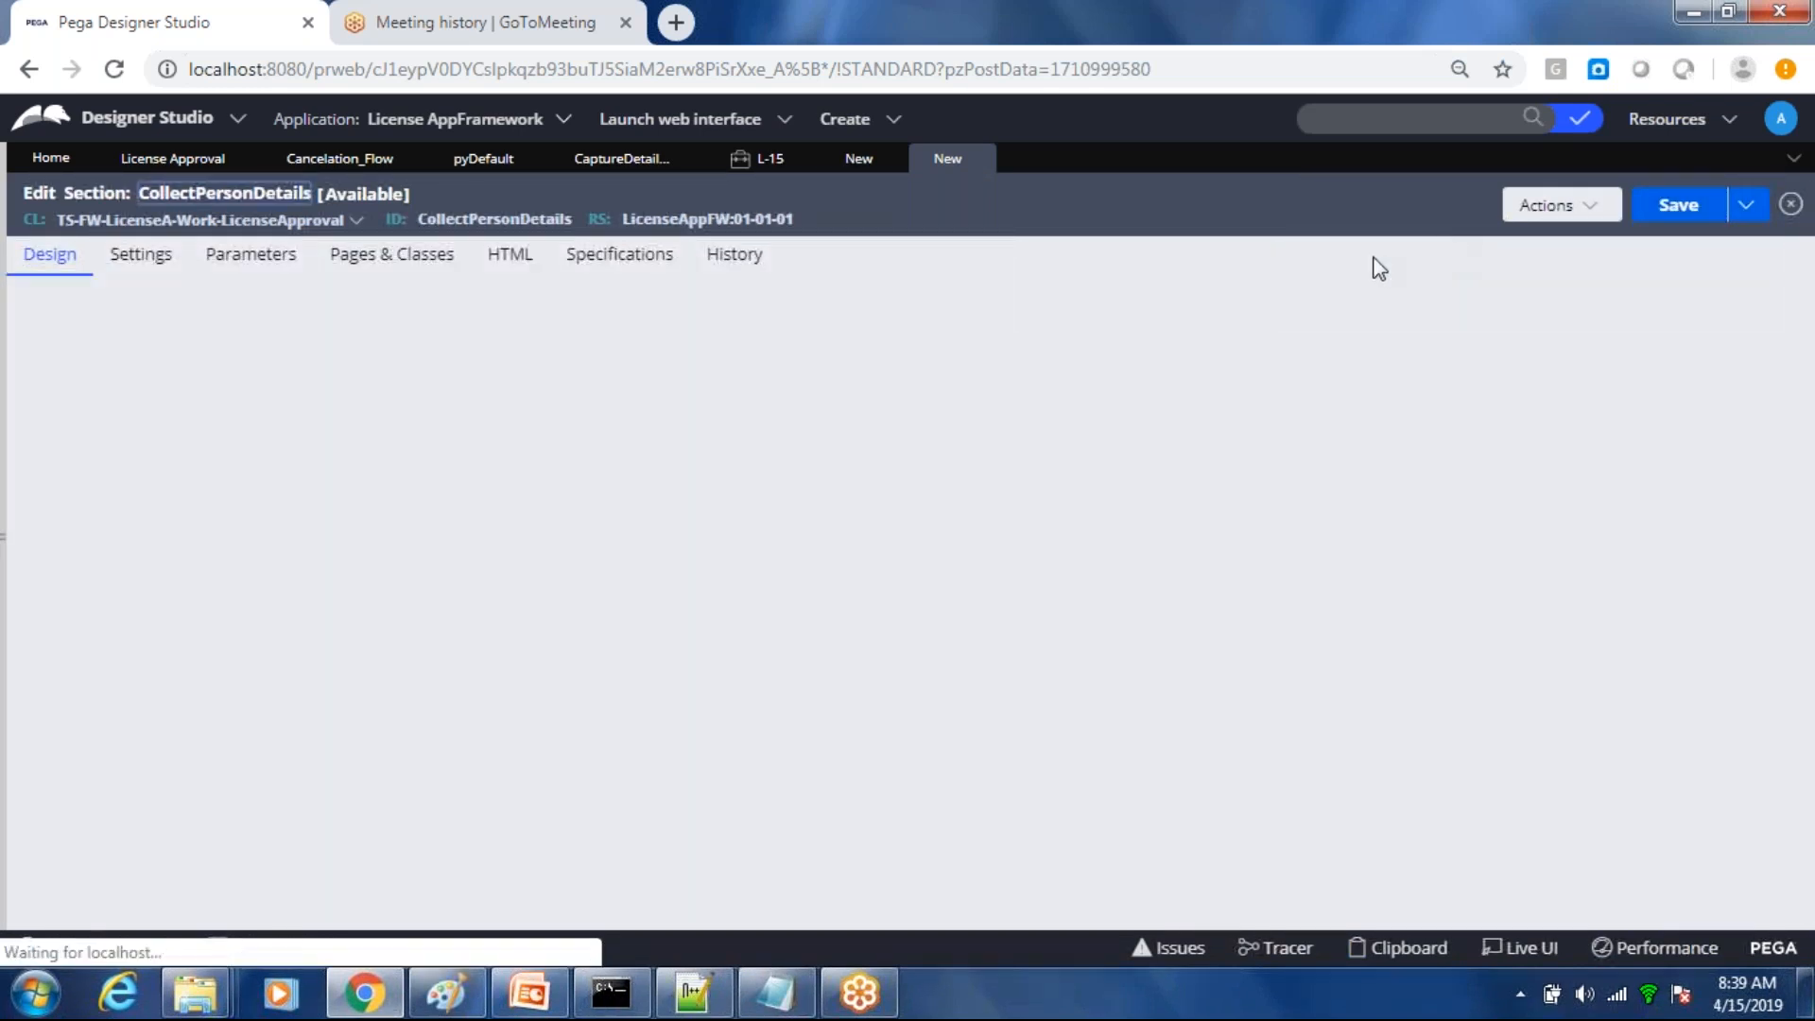
{"action": "key", "text": "ctrl+s"}
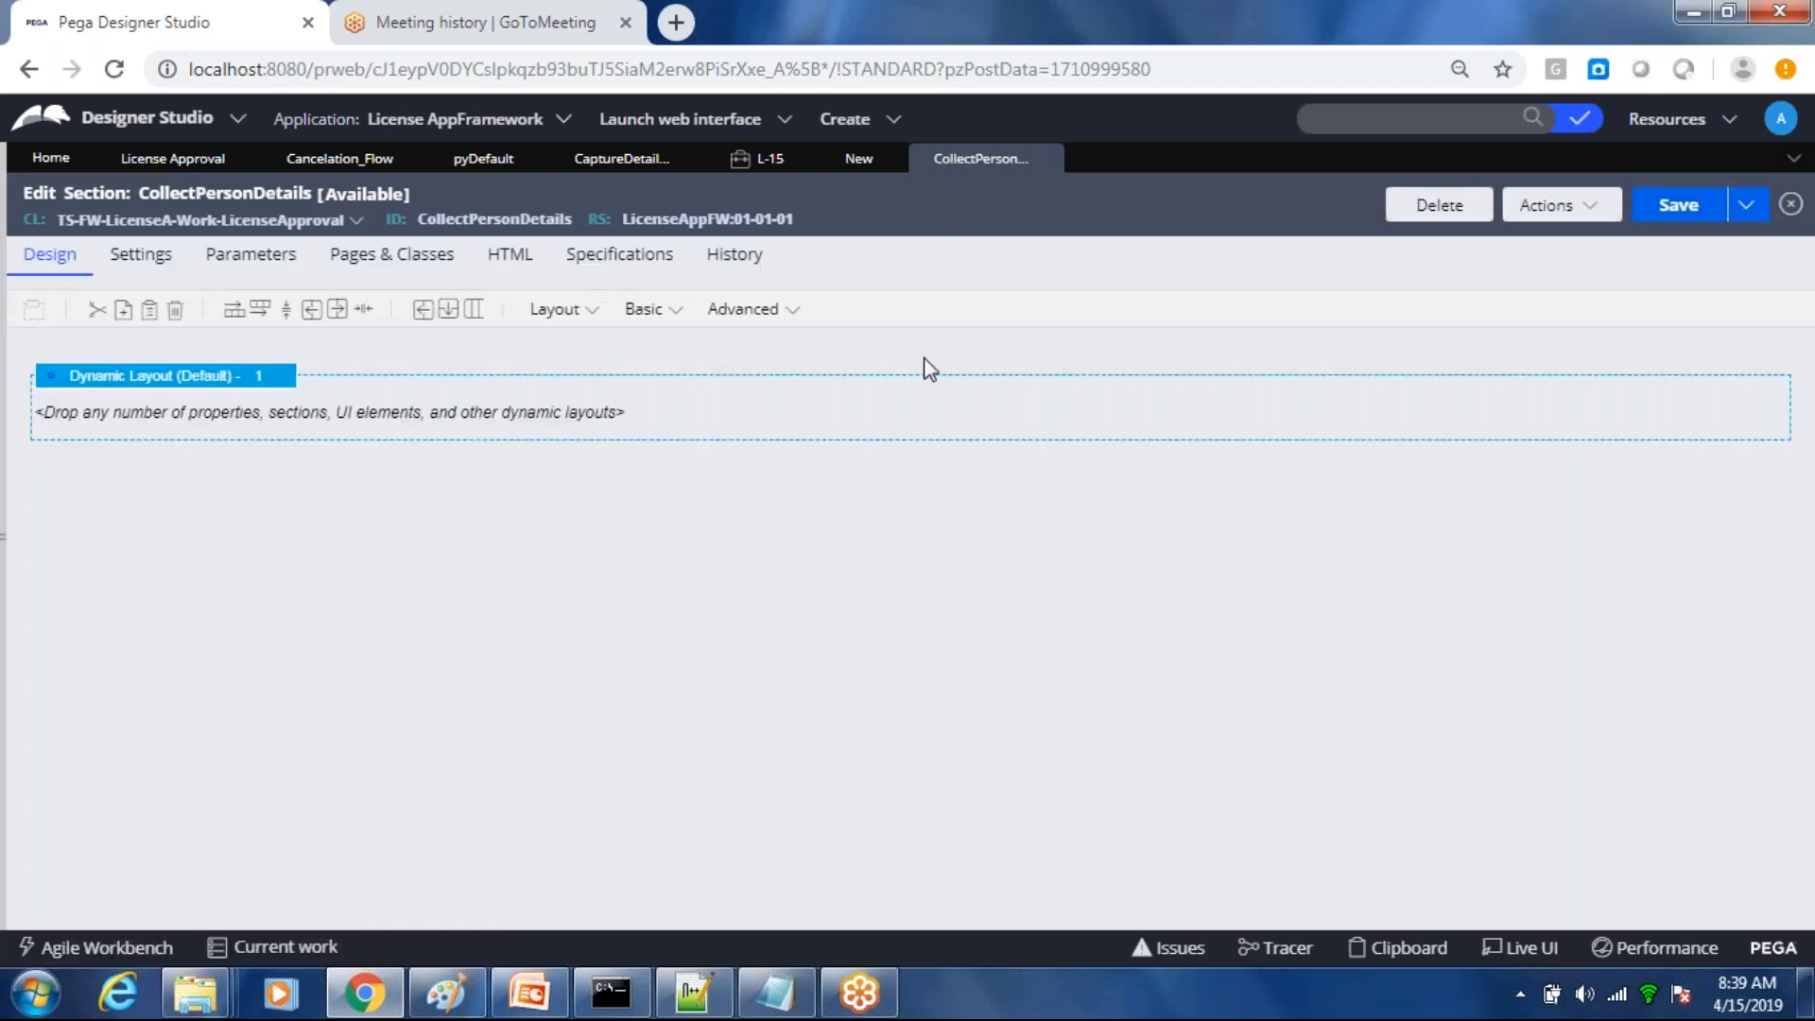
{"action": "left_click", "coordinate": [510, 257]}
Step: Return to the Collect Personal Details flow action and save it with the CollectPersonDetails section
{"action": "left_click", "coordinate": [860, 160]}
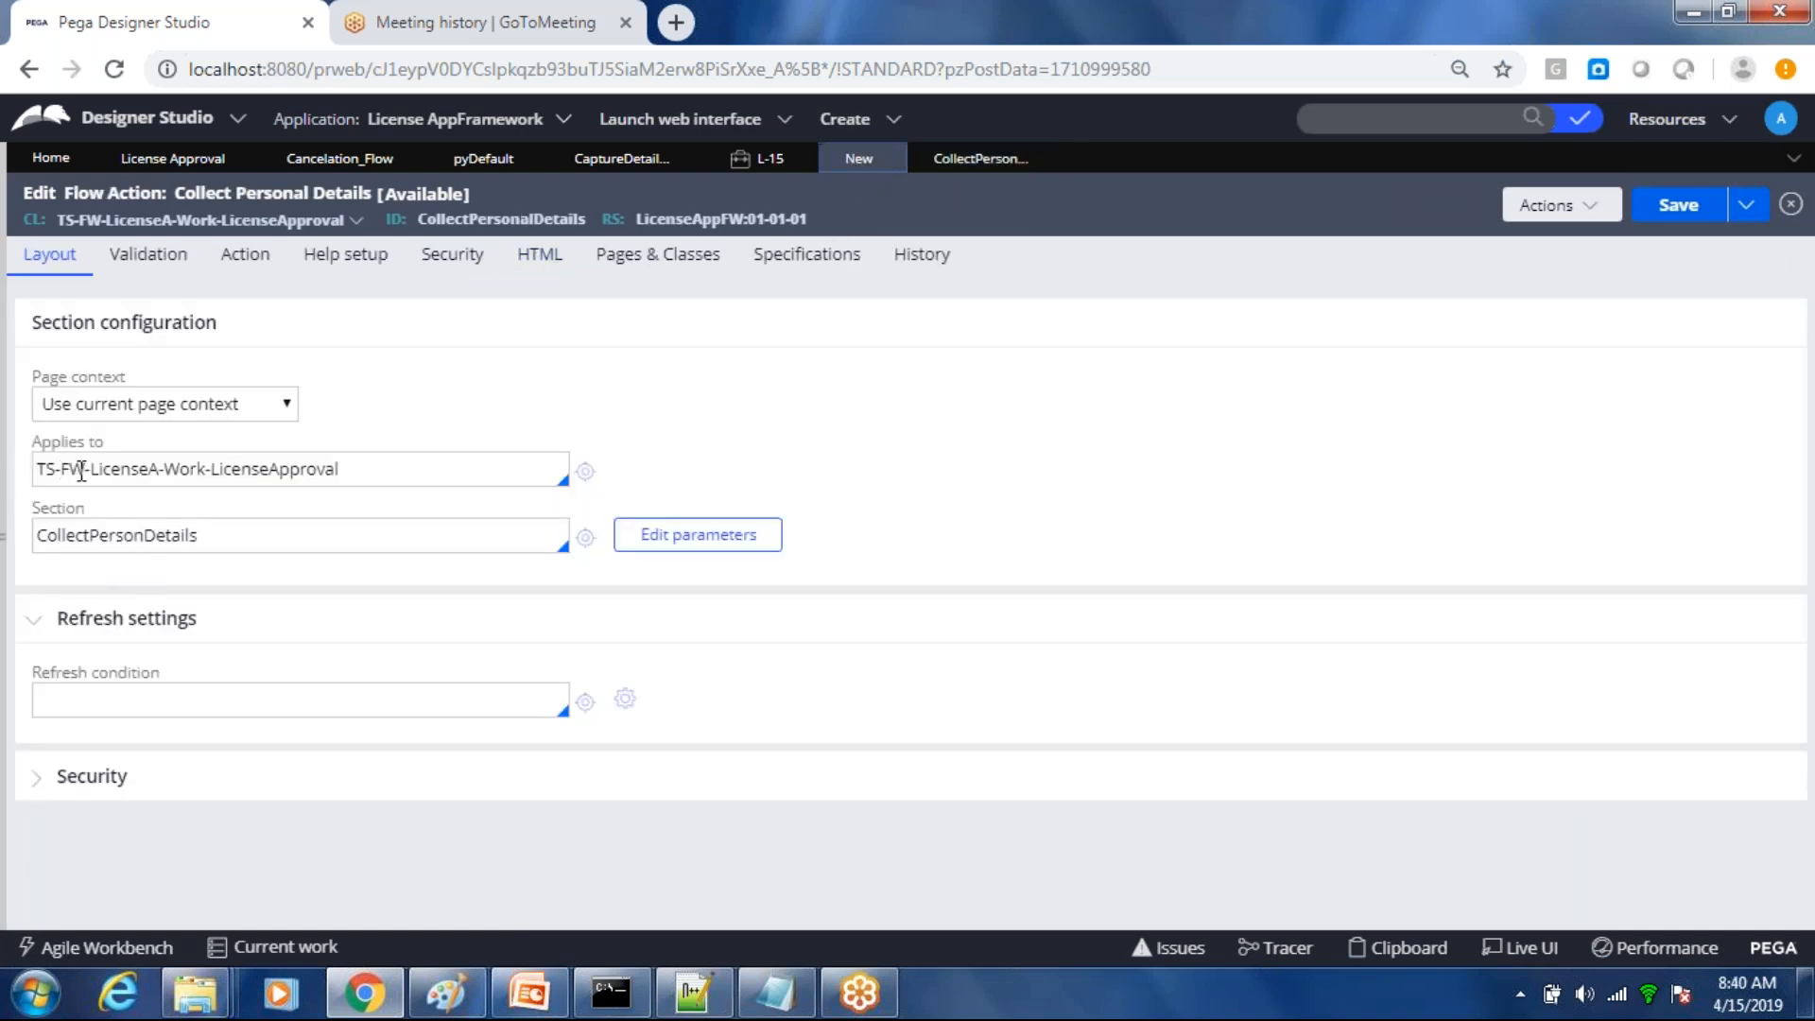
{"action": "double_click", "coordinate": [94, 540]}
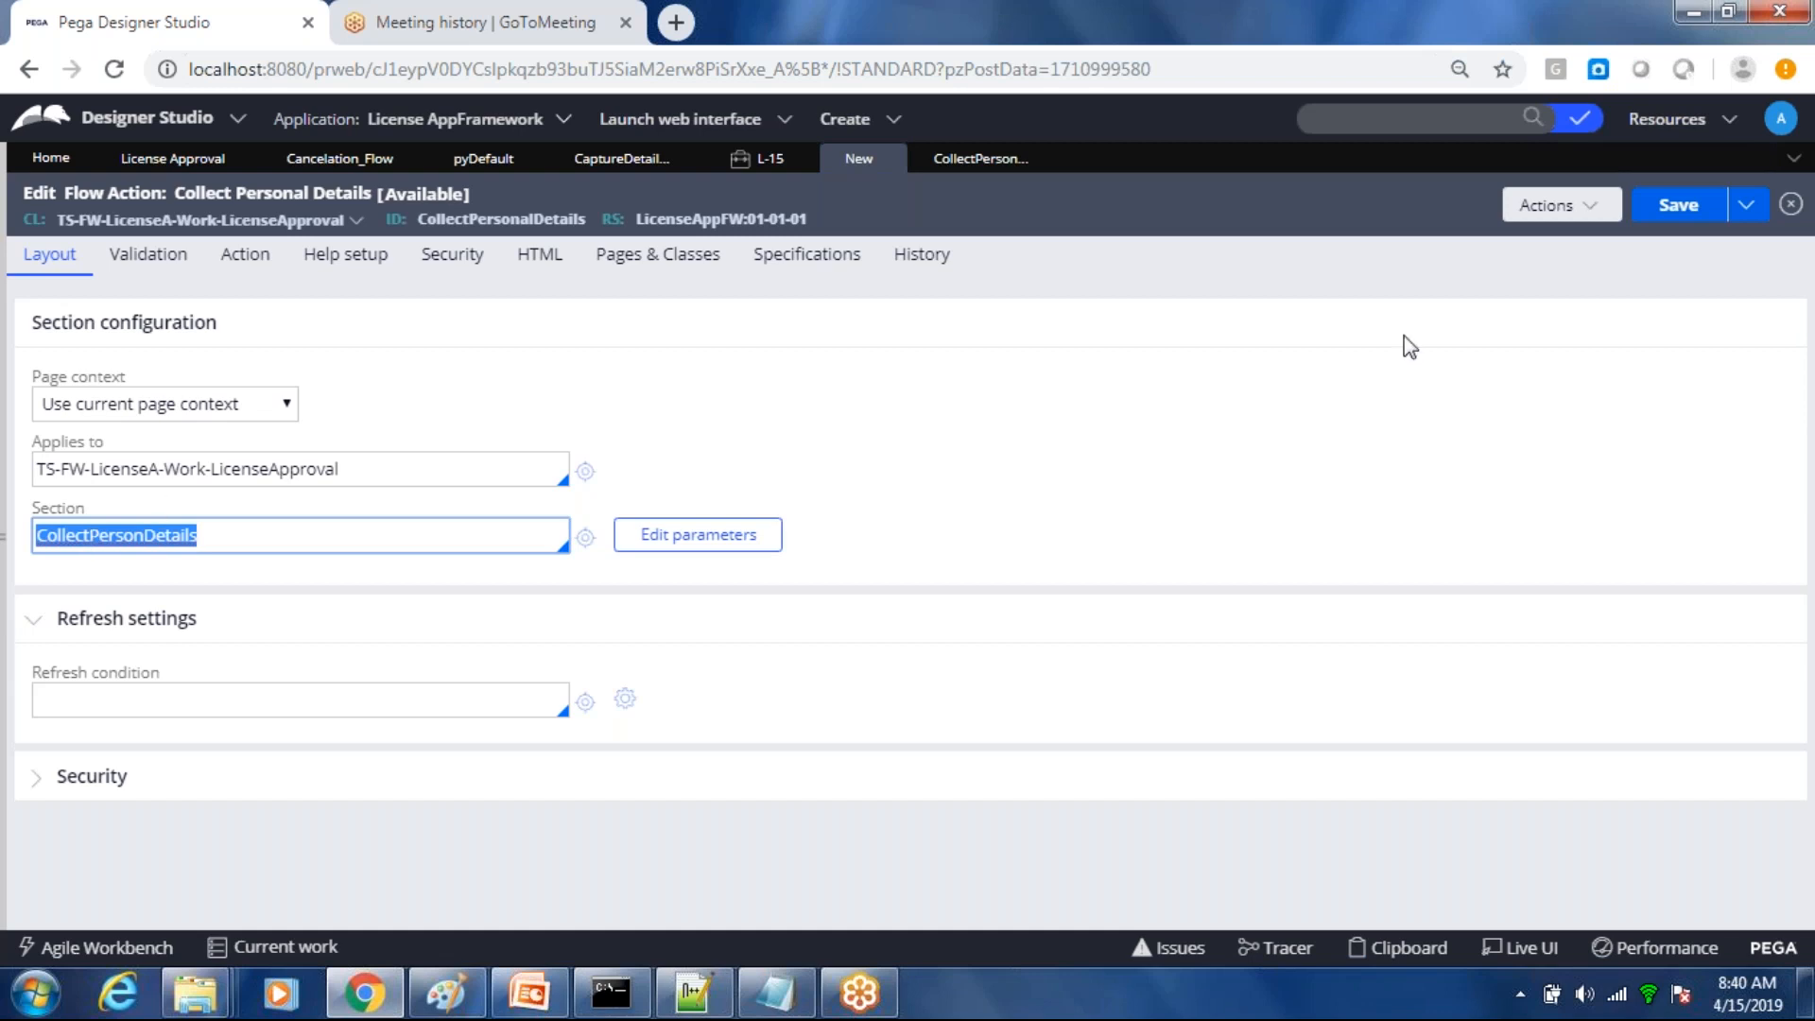
{"action": "left_click", "coordinate": [1680, 206]}
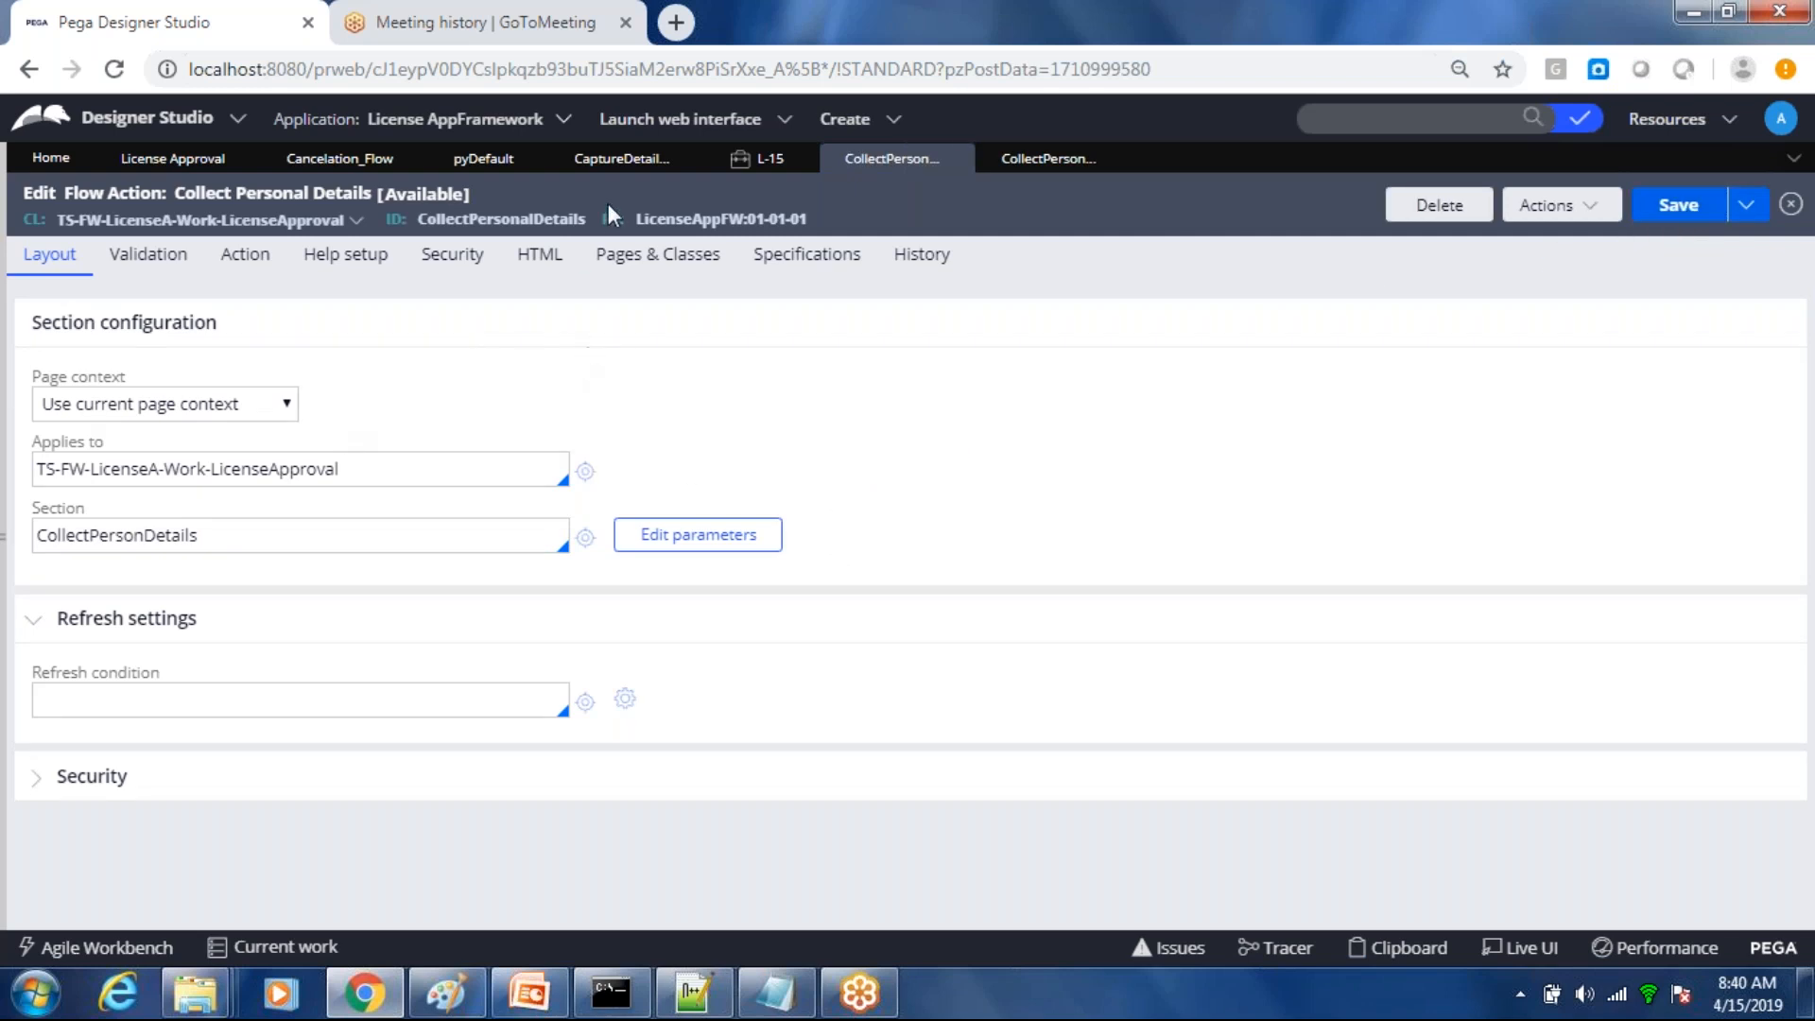
Step: Submit the Collect Personal Details connector with the CollectPersonalDetails flow action, and save CaptureDetails_Flow
{"action": "left_click", "coordinate": [616, 159]}
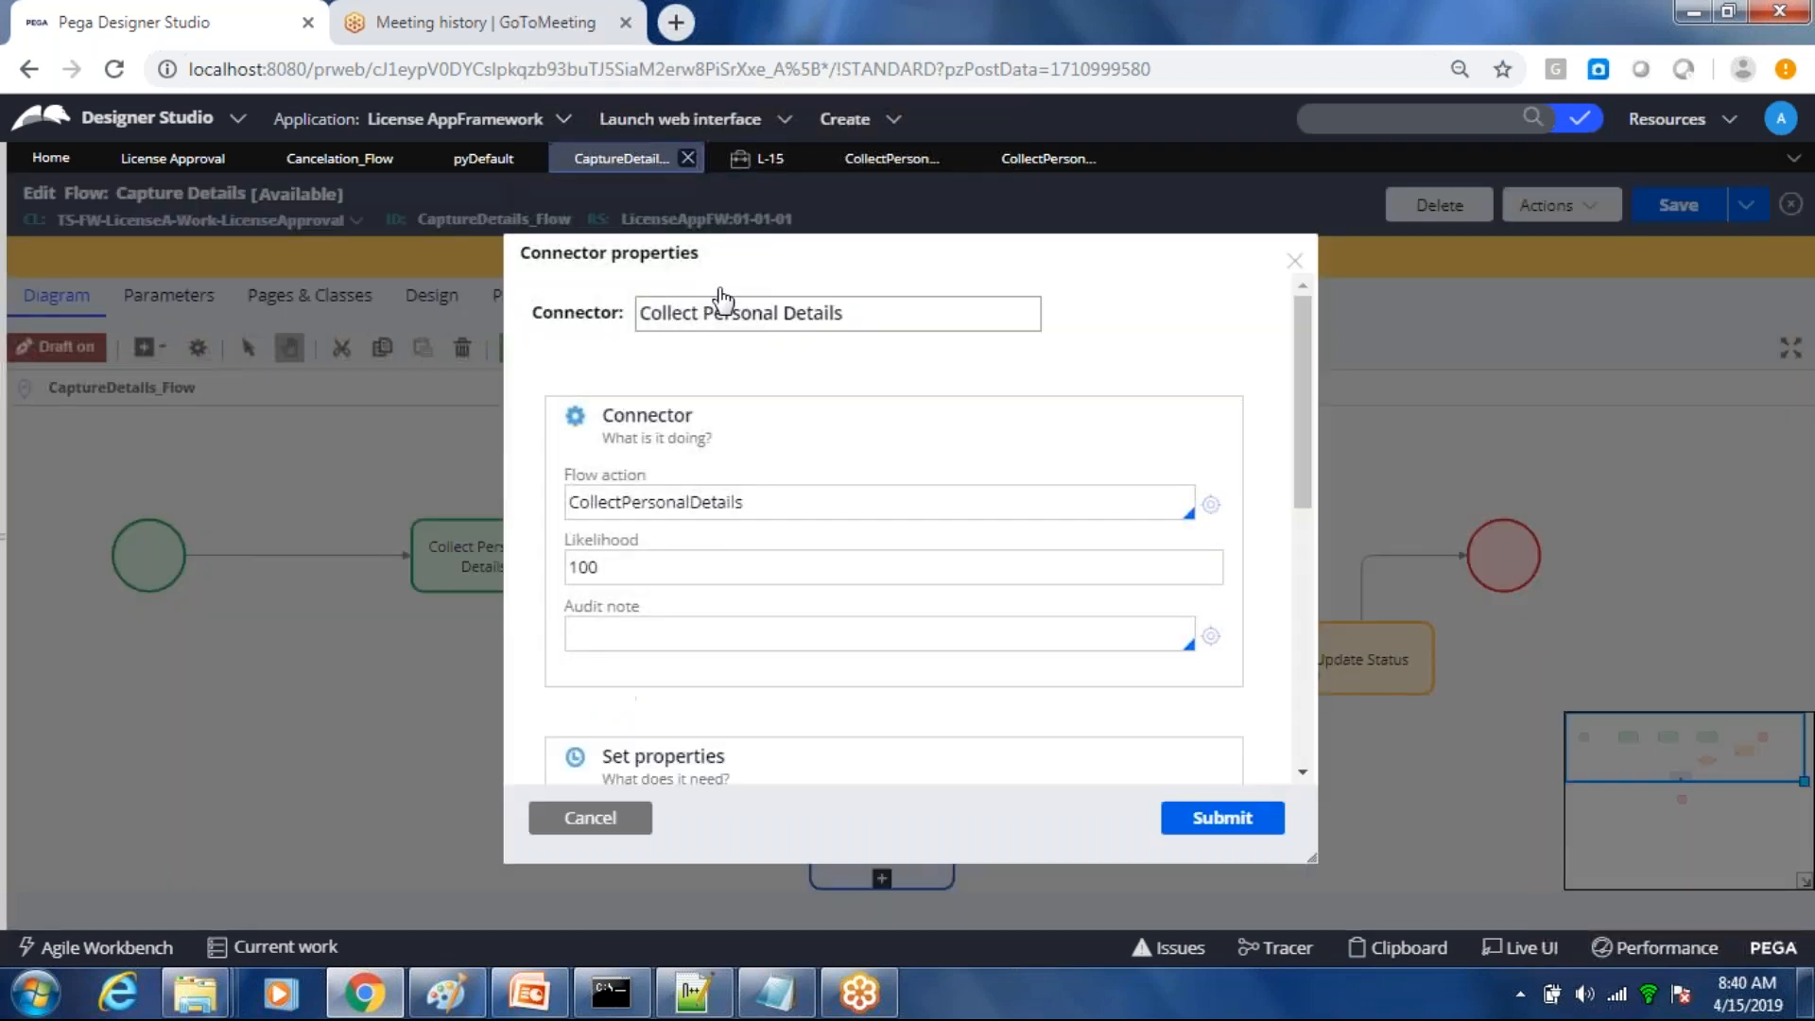
{"action": "double_click", "coordinate": [581, 498]}
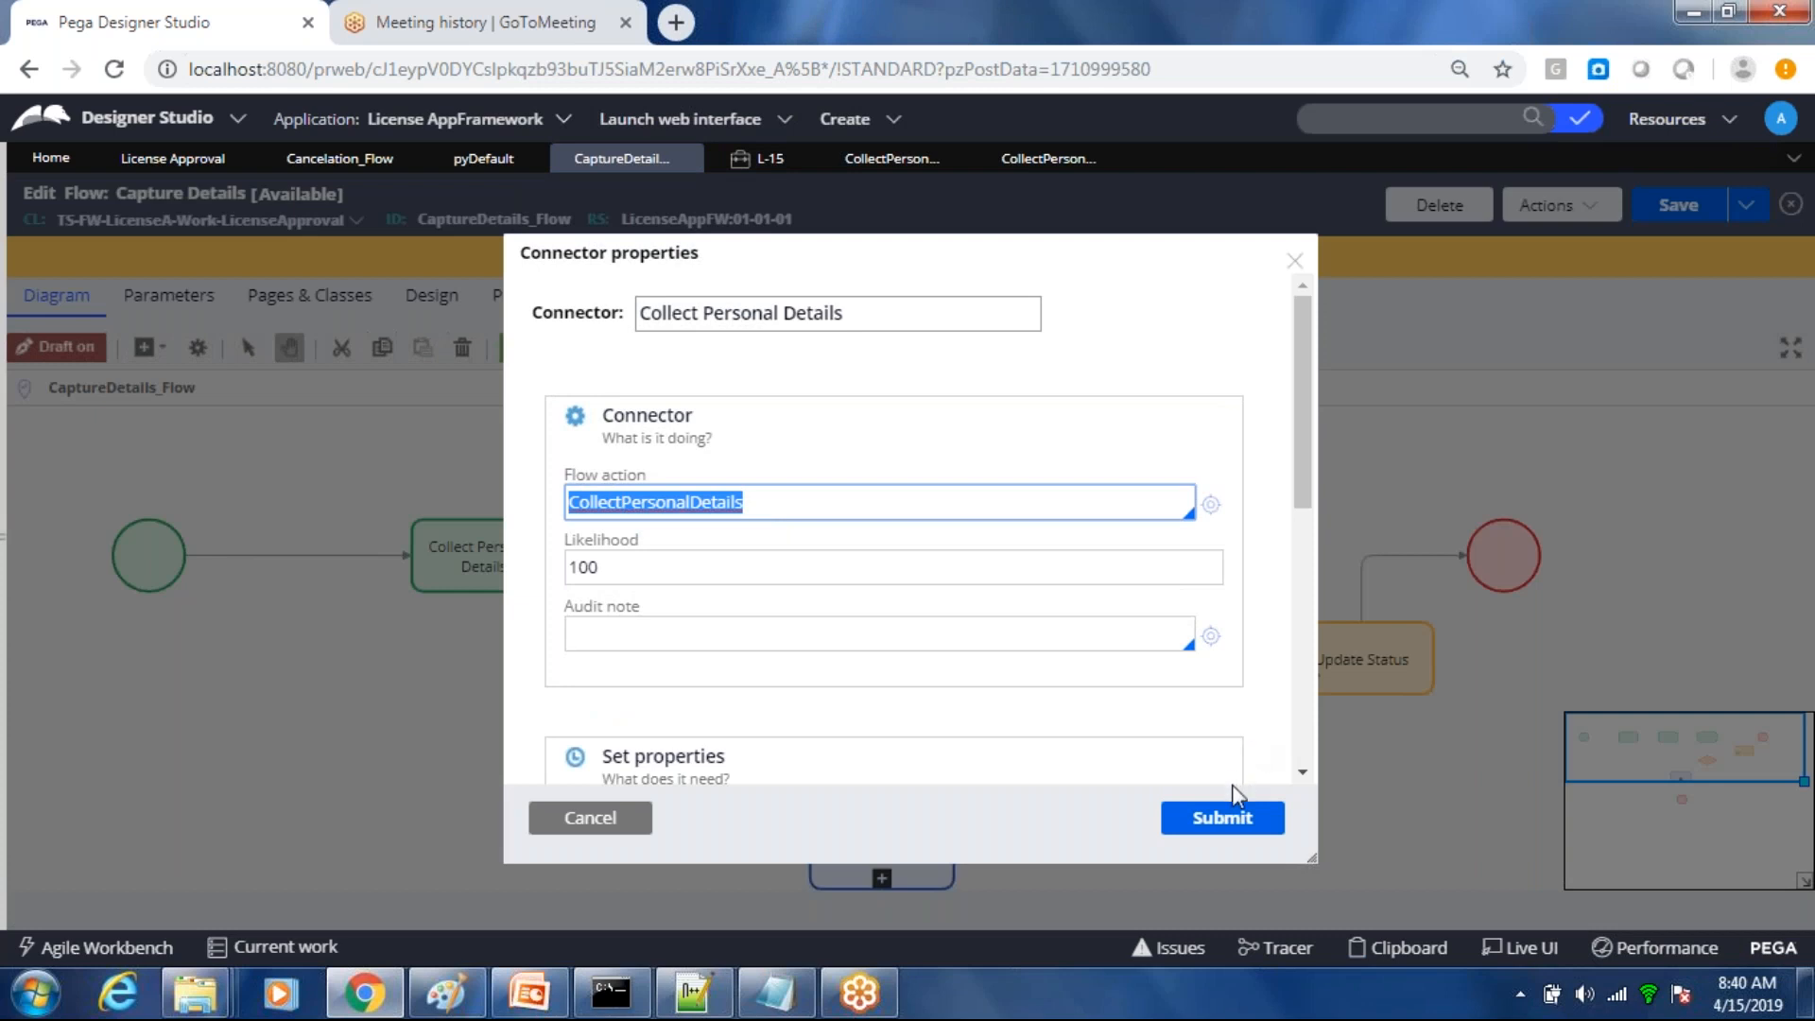
{"action": "left_click", "coordinate": [1227, 821]}
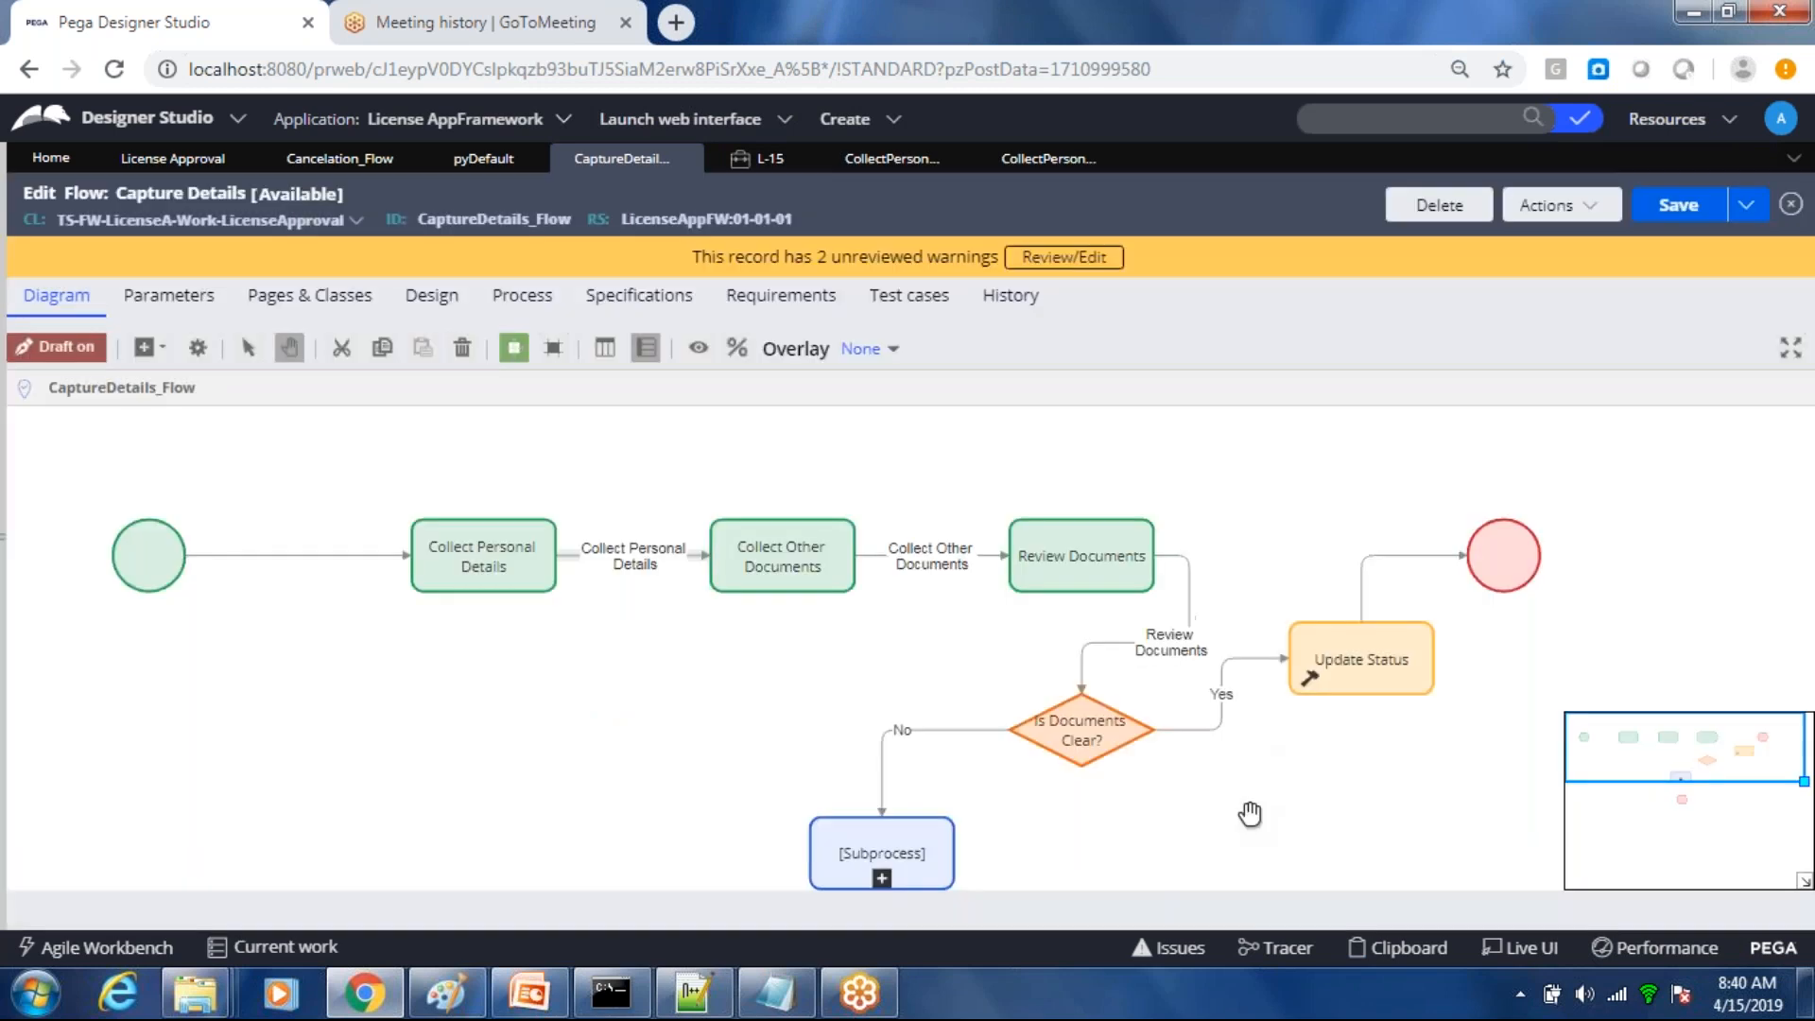
{"action": "left_click", "coordinate": [1695, 205]}
Step: Reopen the Collect Personal Details connector's properties and review its link to the flow action and the CollectPersonDetails section
{"action": "left_click", "coordinate": [529, 560]}
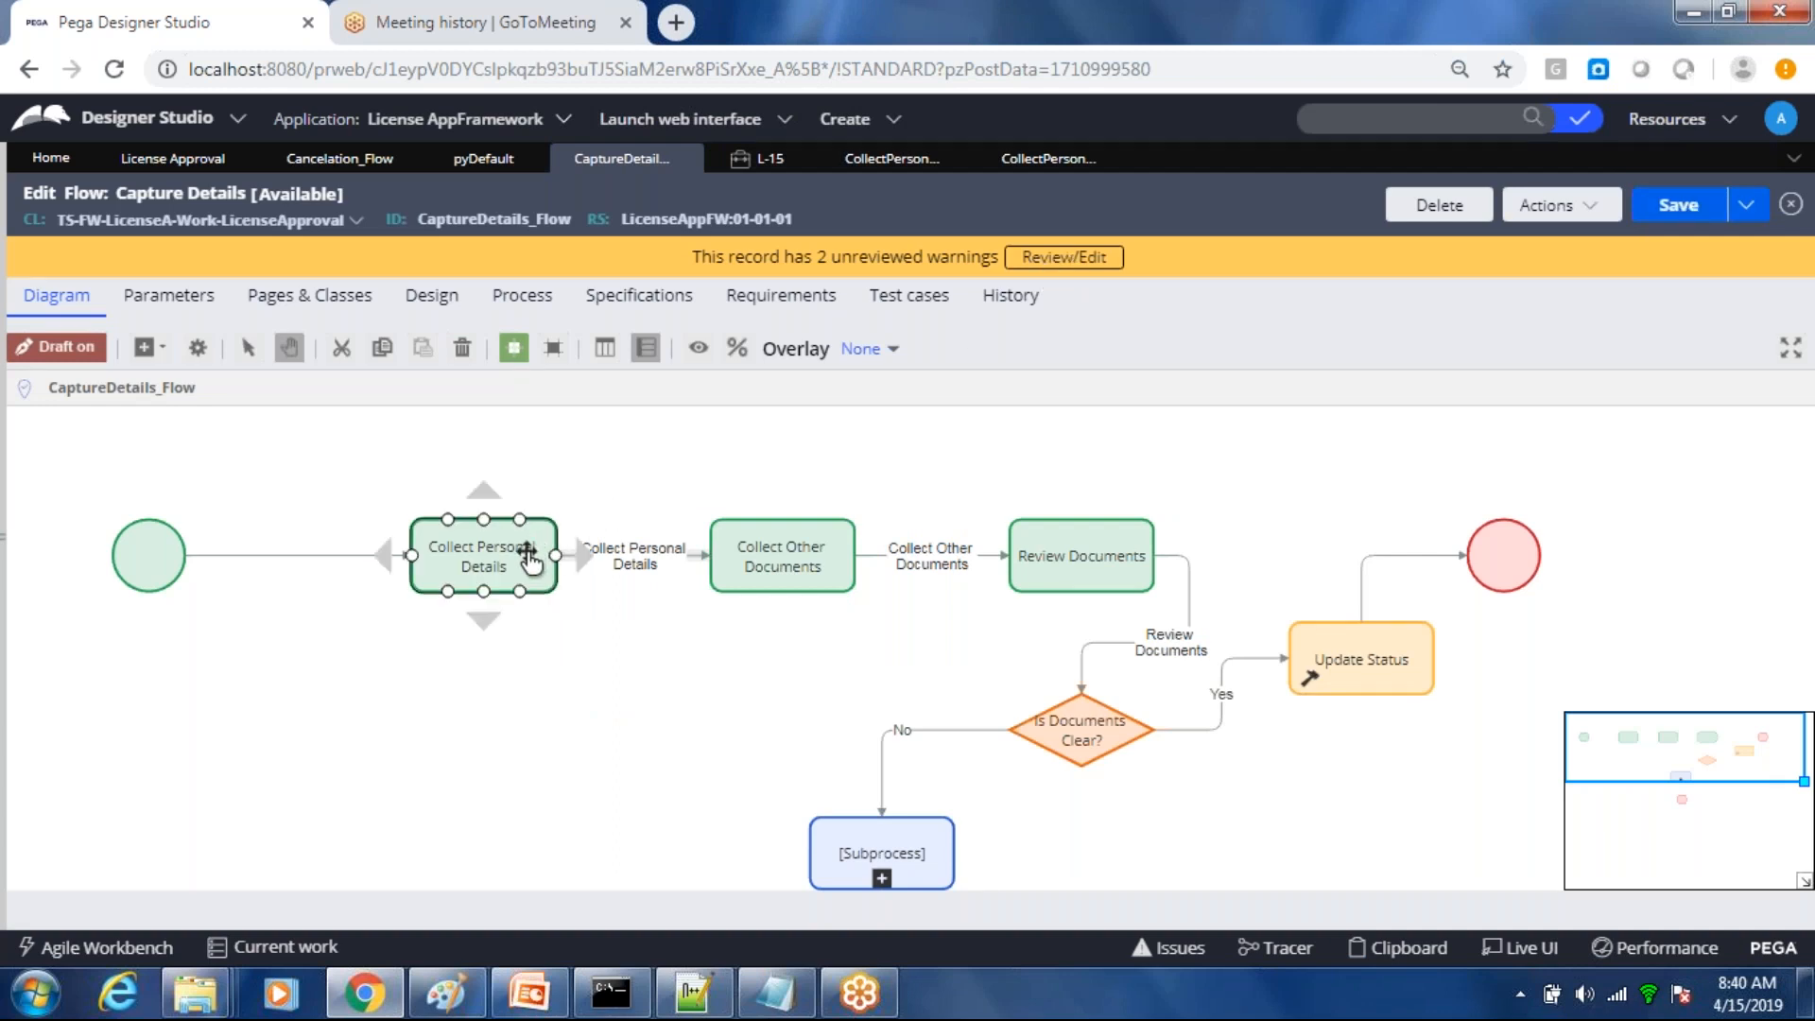
{"action": "left_click", "coordinate": [560, 565]}
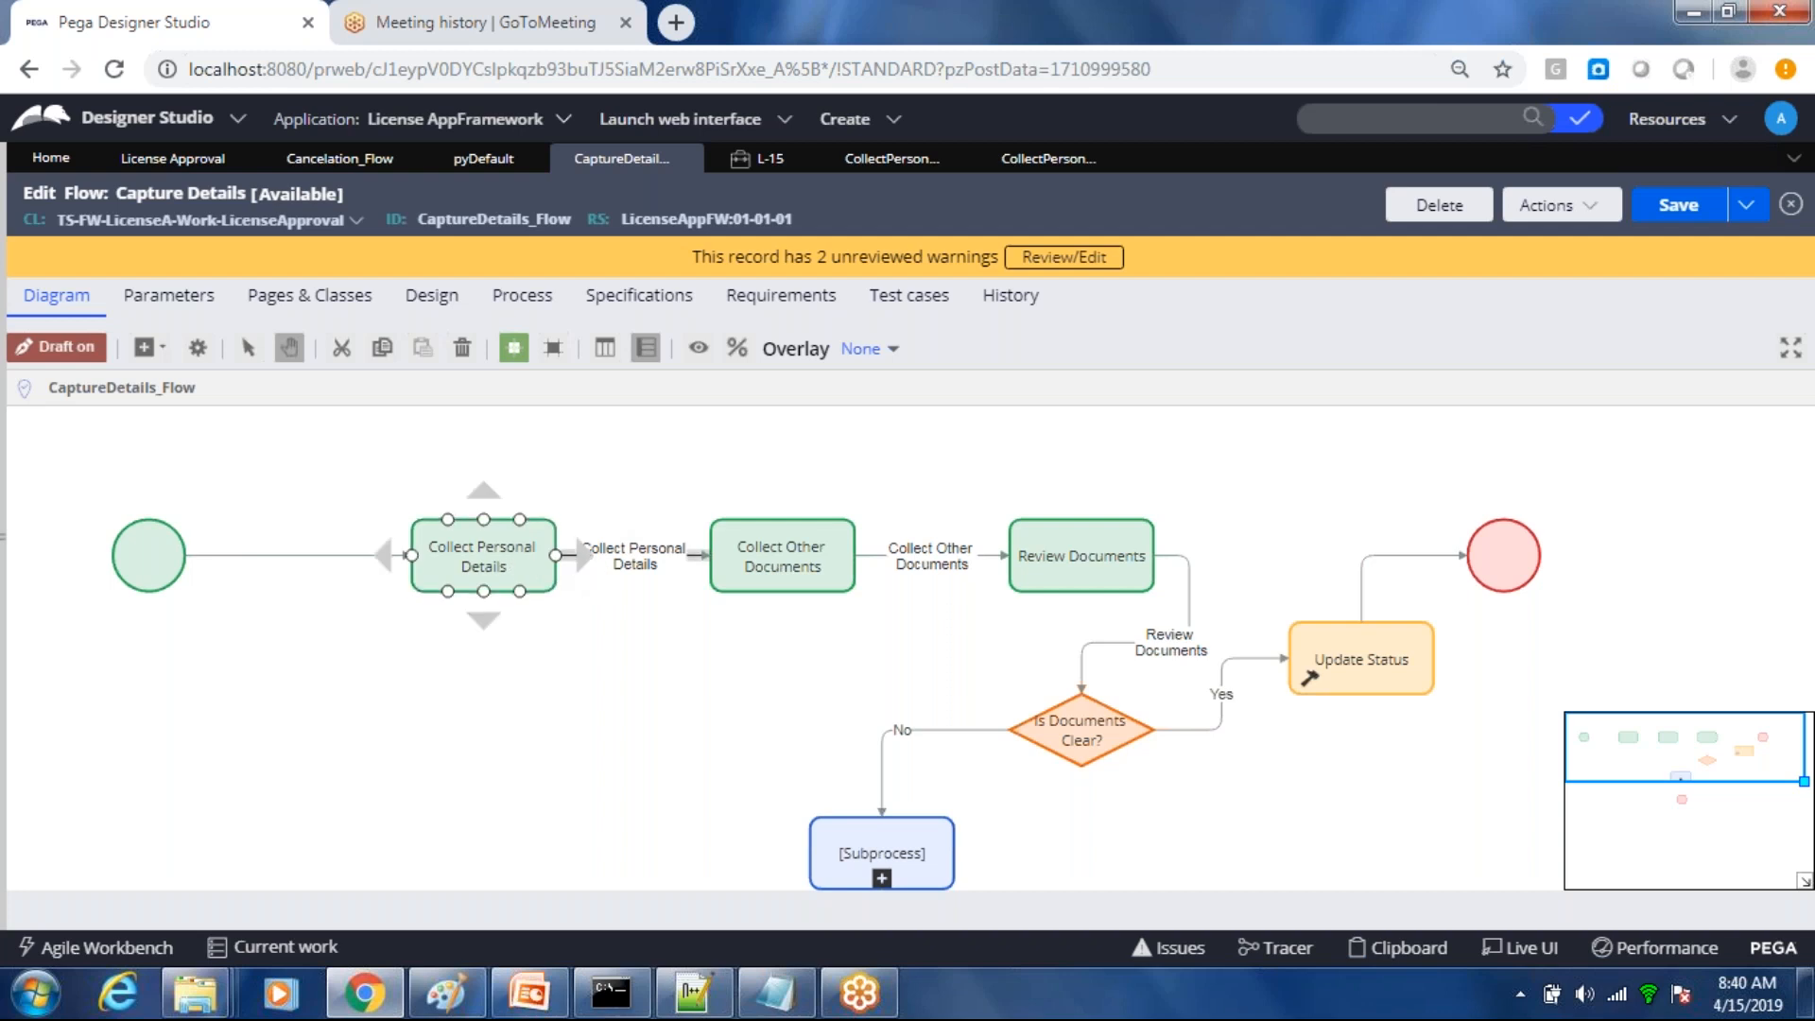
{"action": "double_click", "coordinate": [629, 560]}
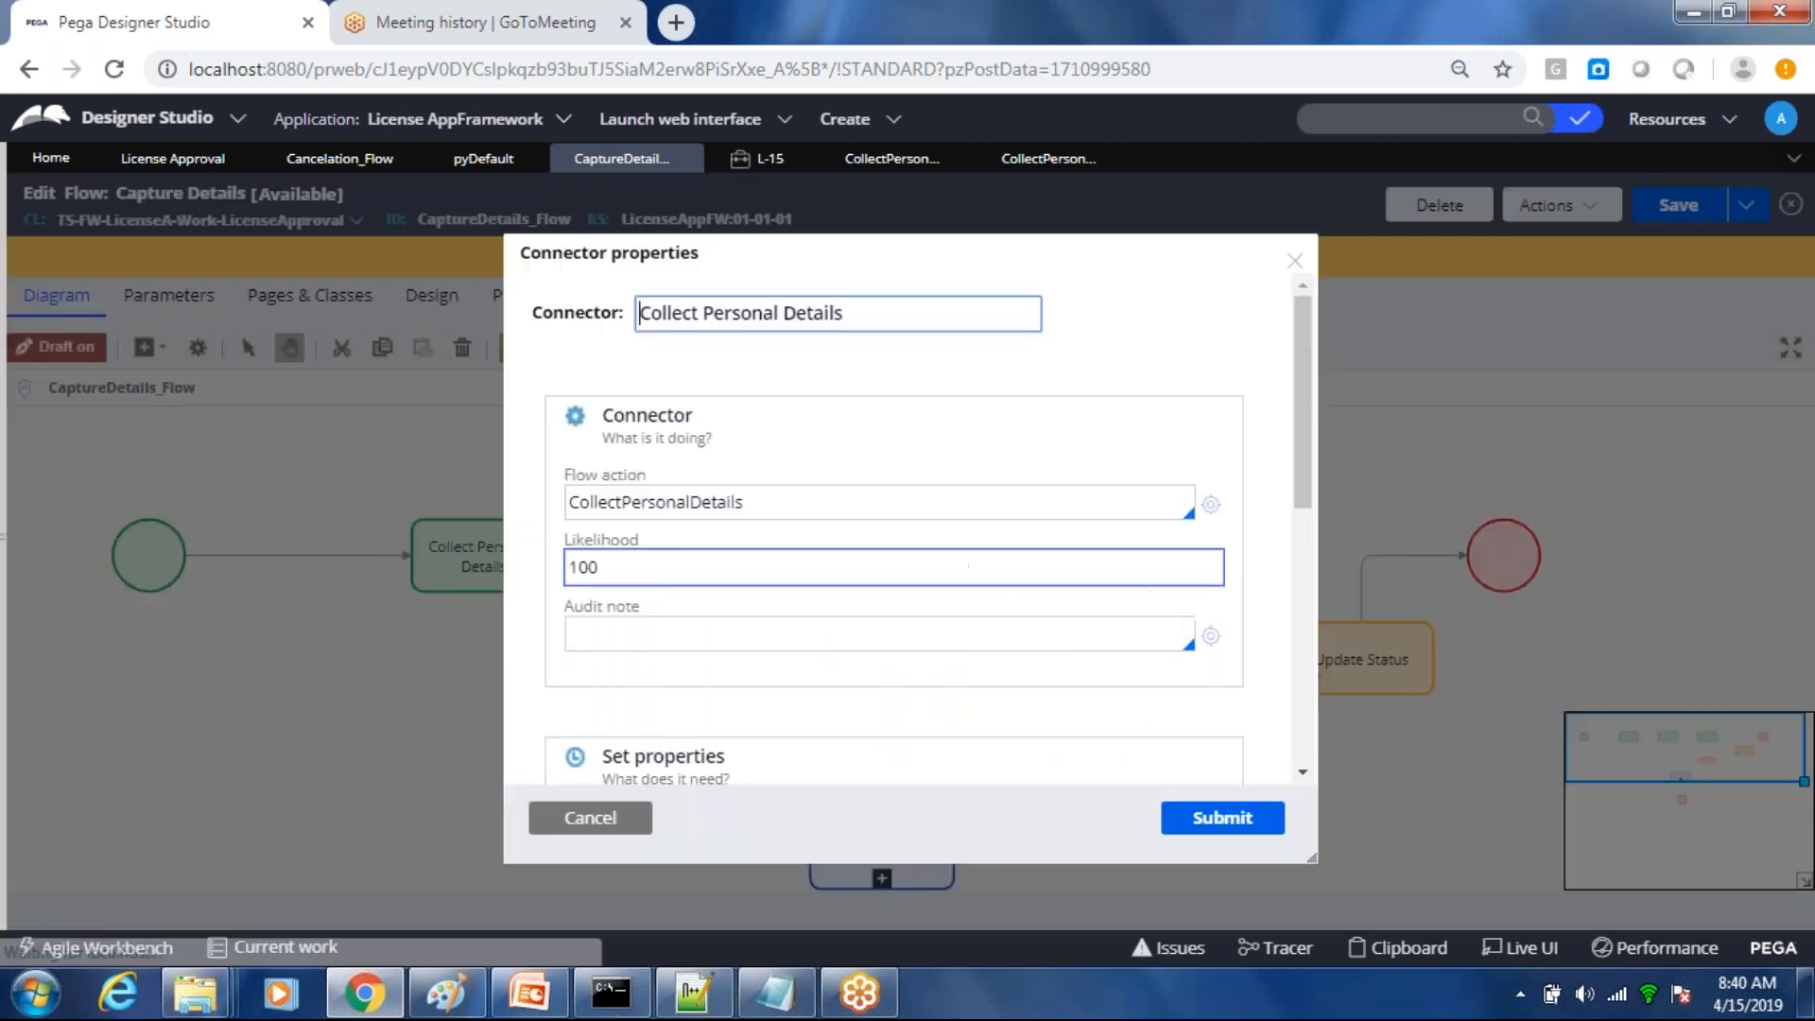
{"action": "double_click", "coordinate": [625, 502]}
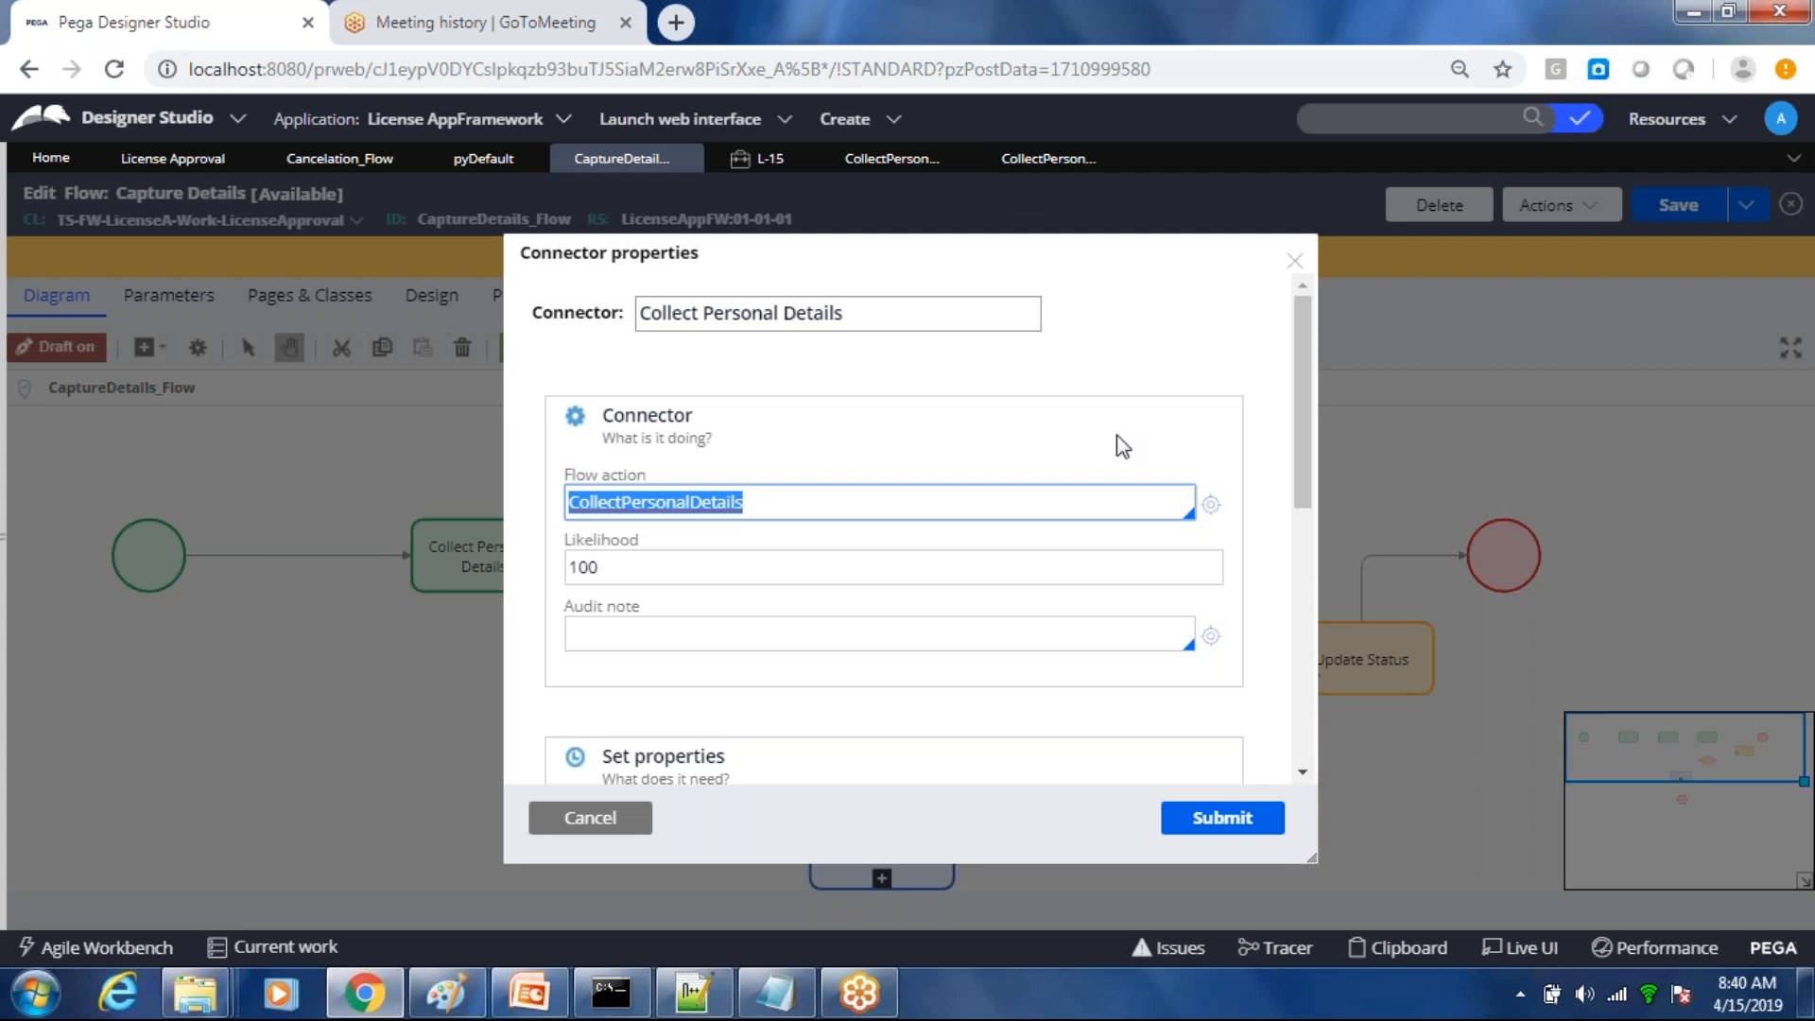
{"action": "left_click", "coordinate": [898, 170]}
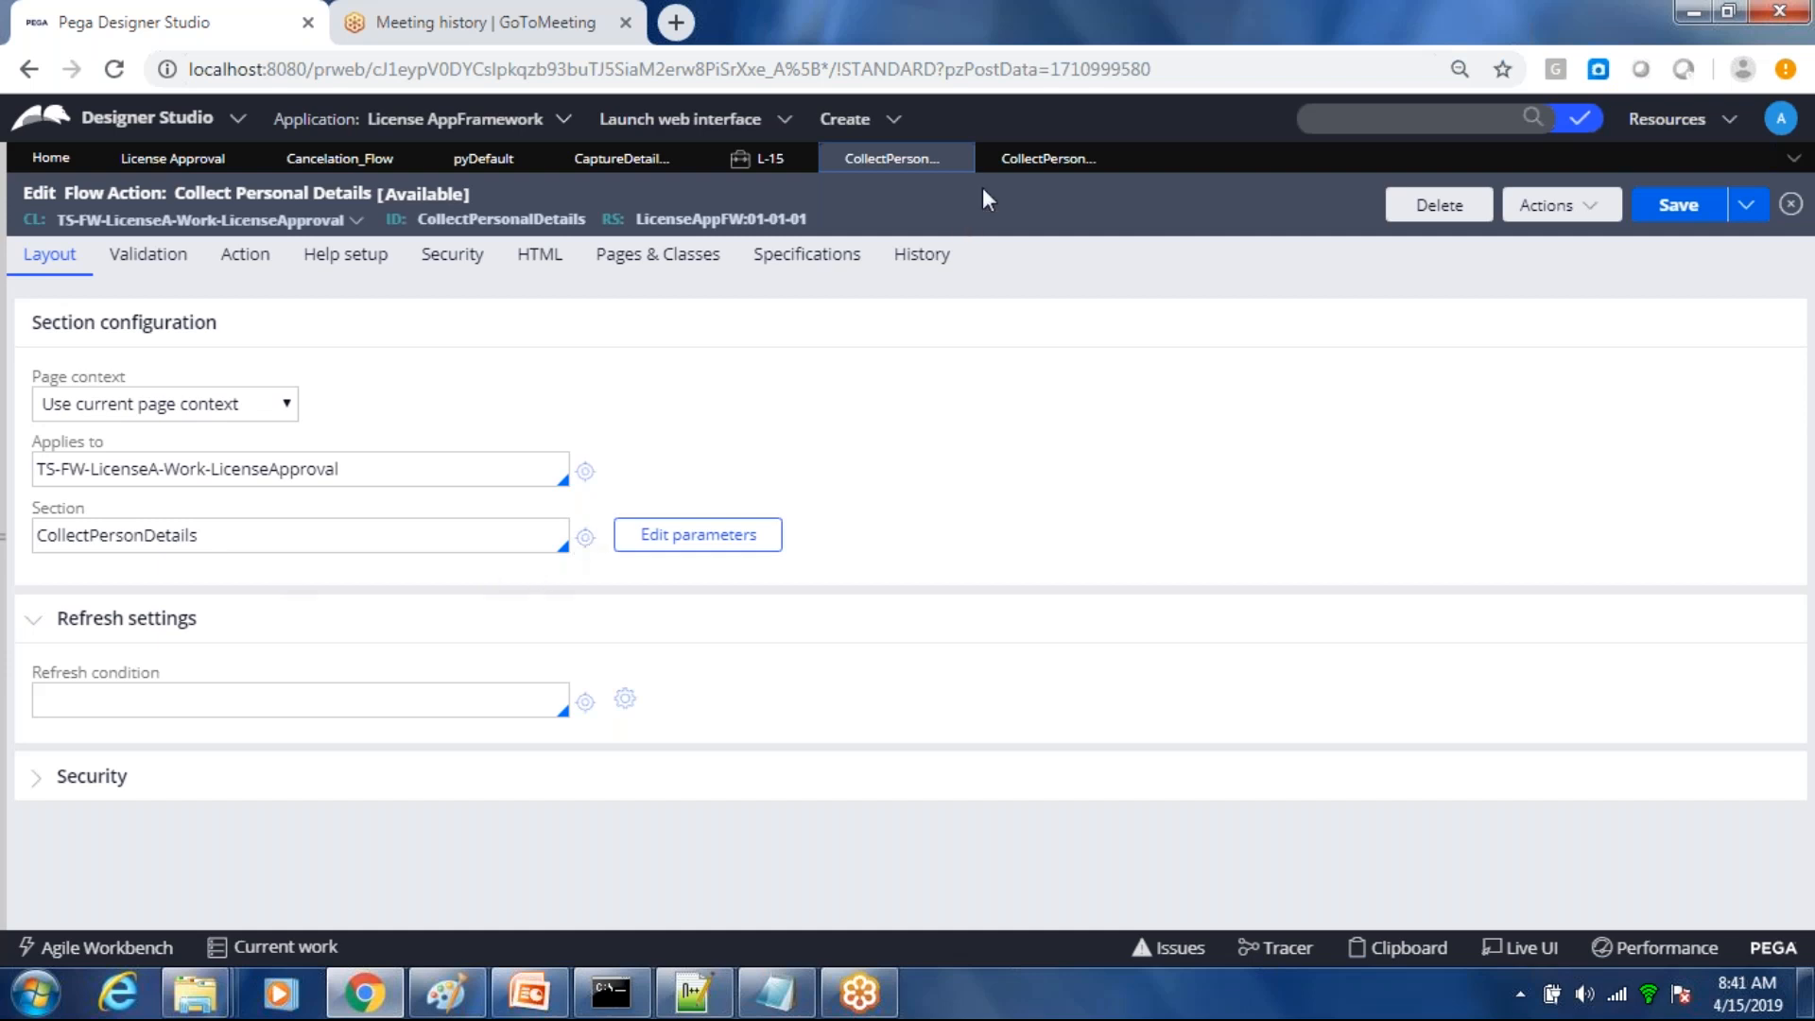
{"action": "left_click", "coordinate": [1030, 161]}
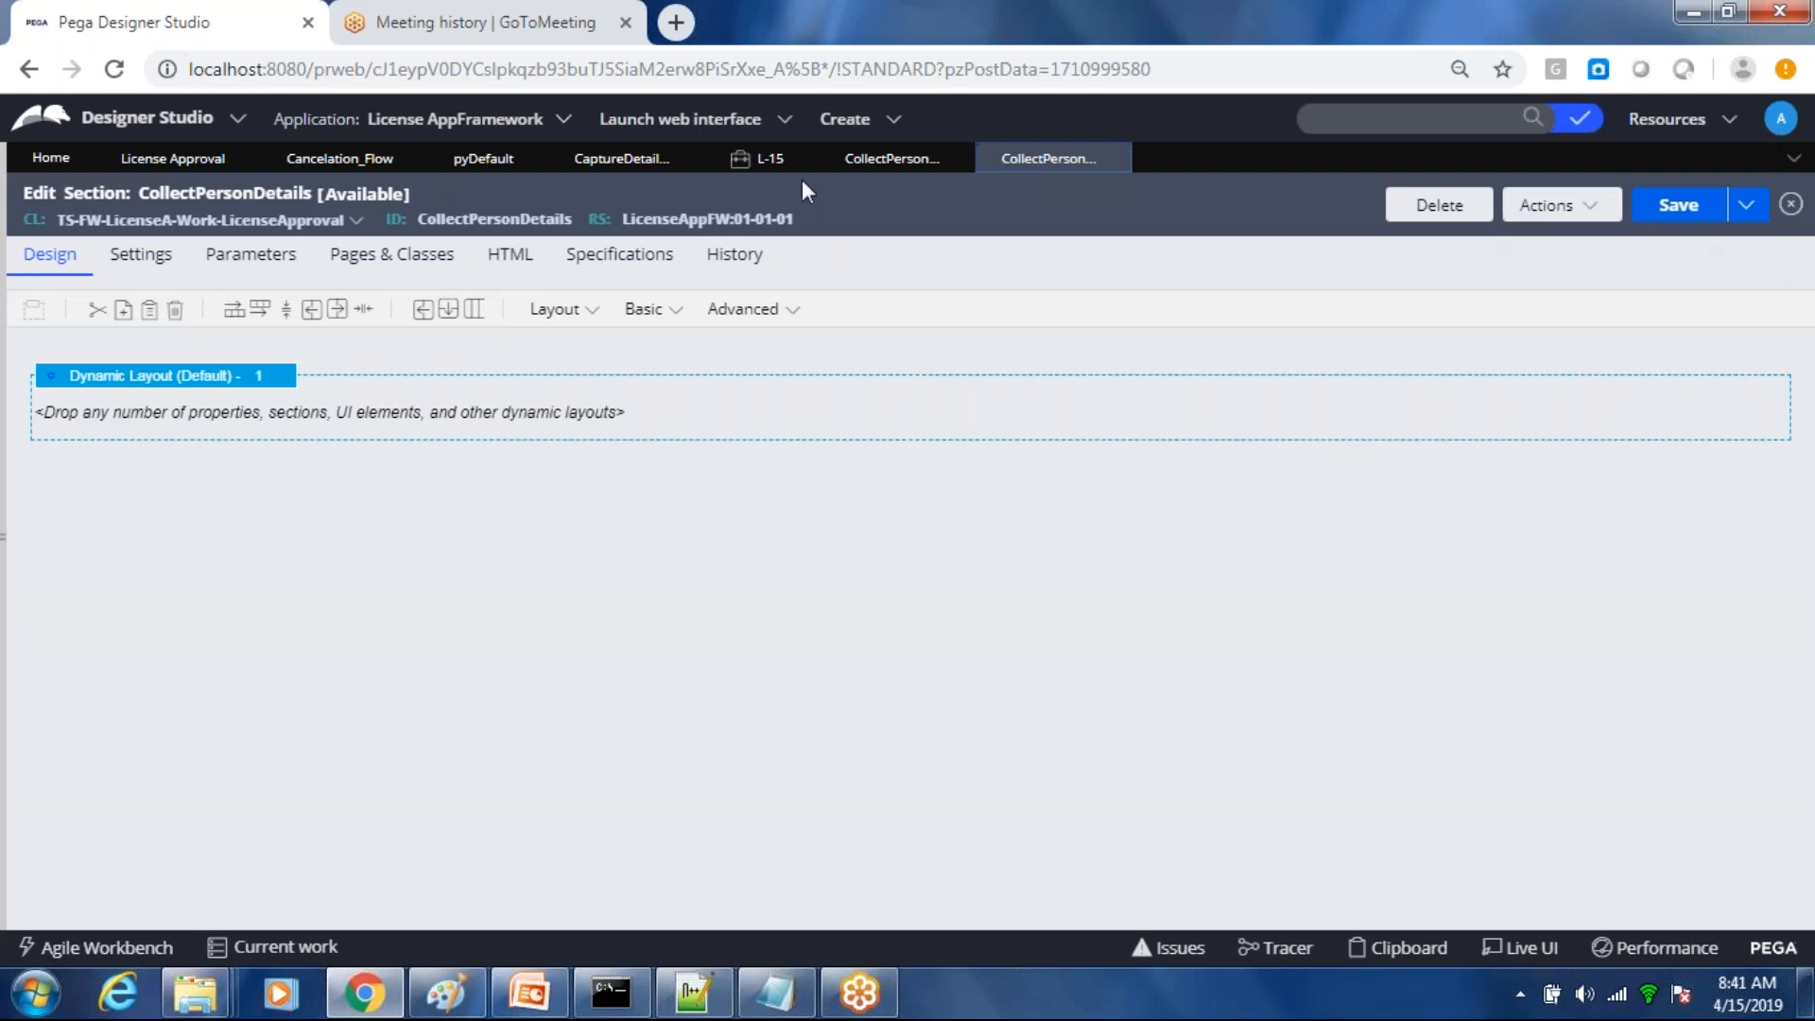
{"action": "left_click", "coordinate": [894, 161]}
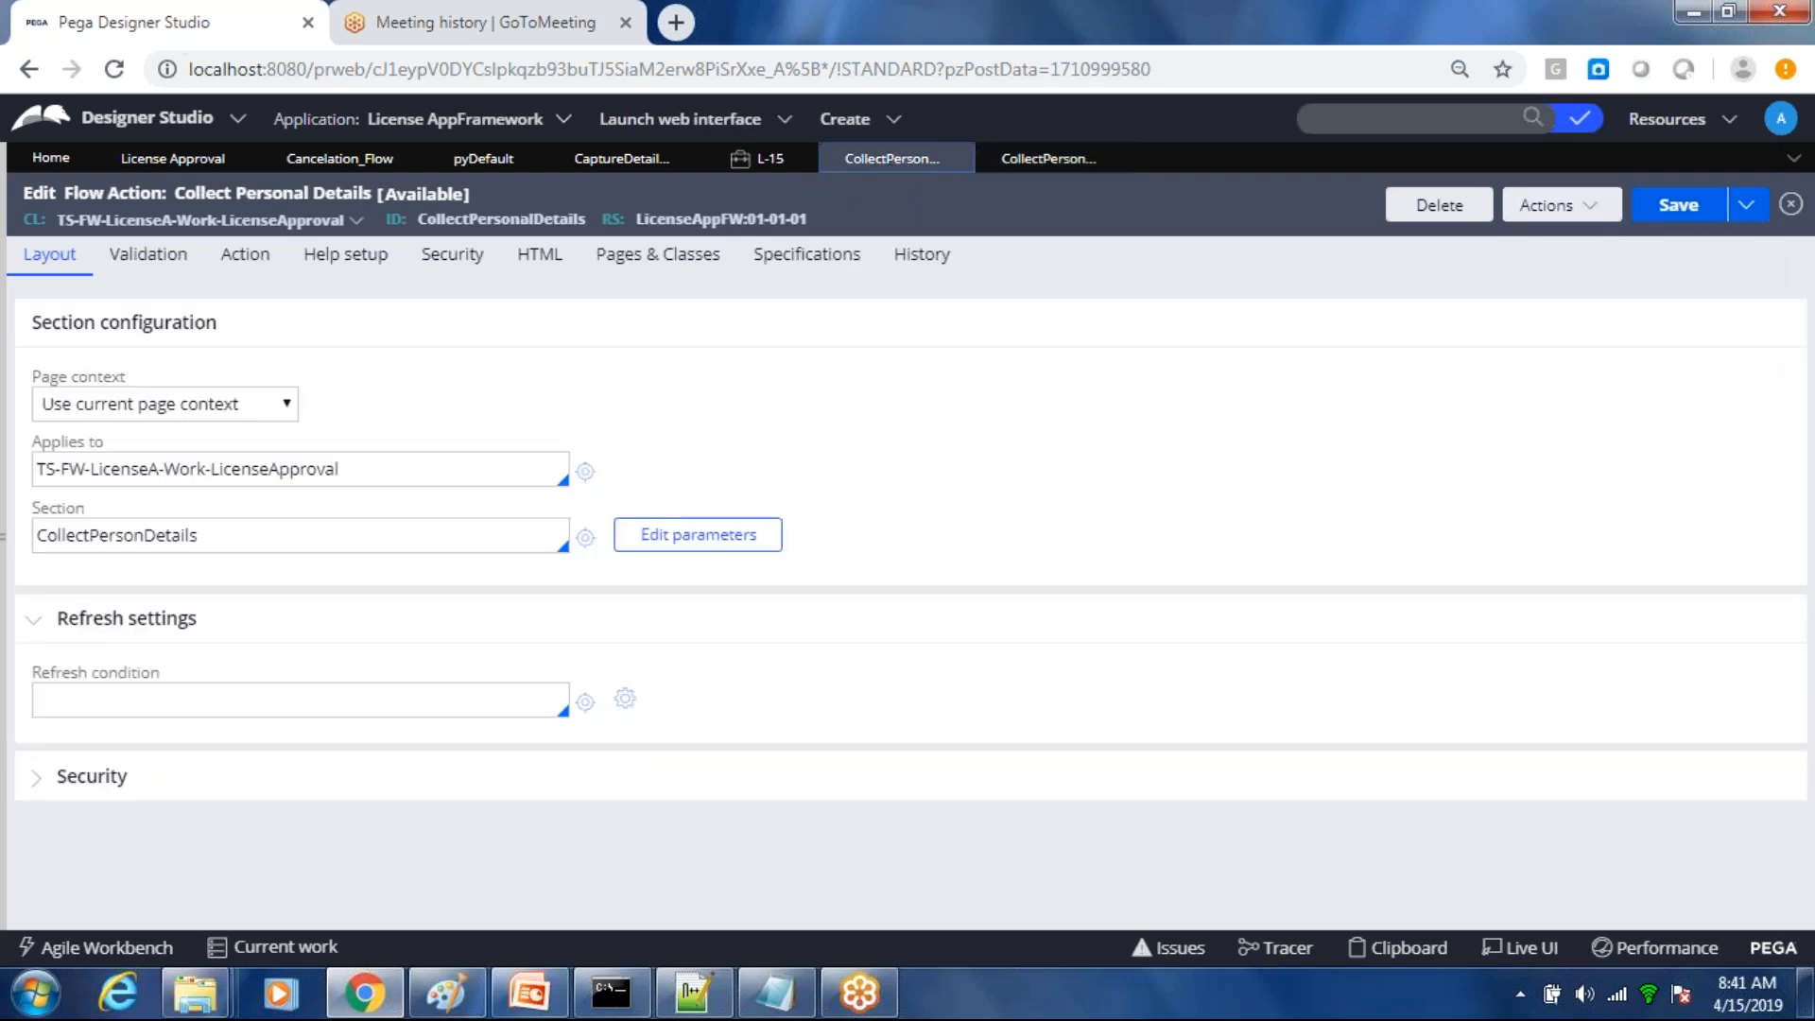
Step: Submit the reopened connector properties without changes and save the Capture Details flow again
{"action": "left_click", "coordinate": [662, 159]}
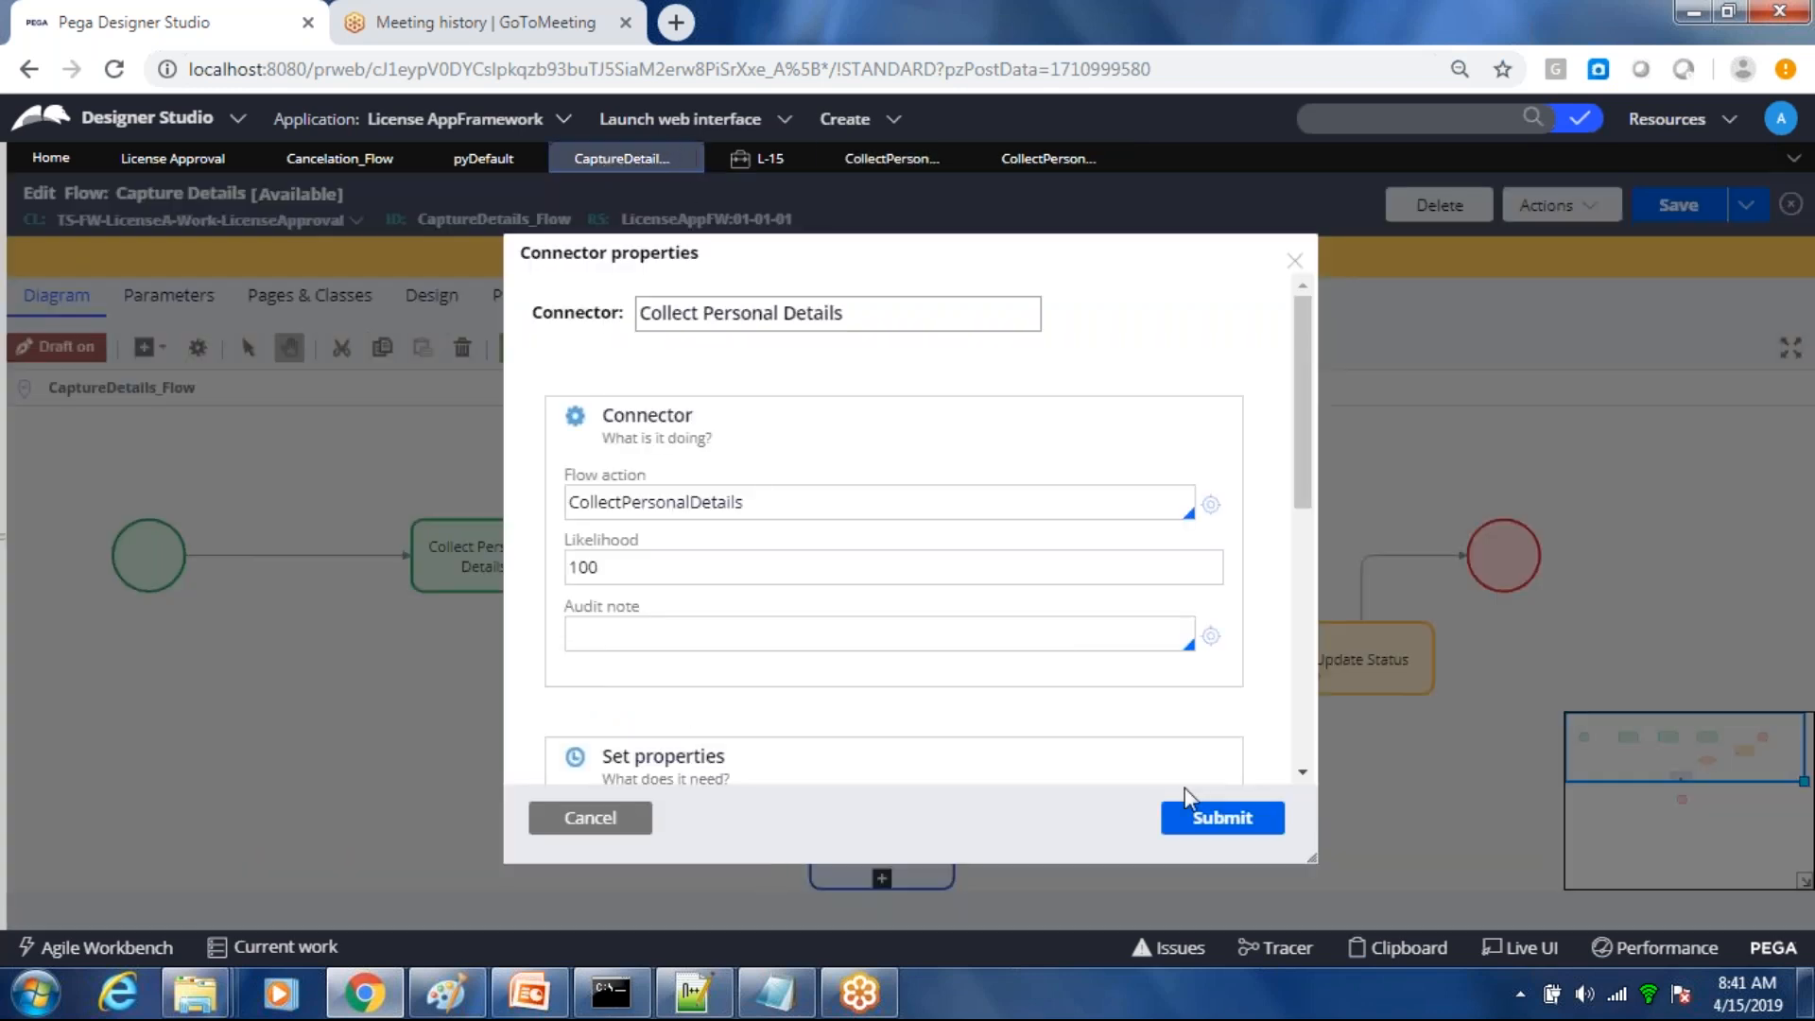
{"action": "left_click", "coordinate": [1246, 819]}
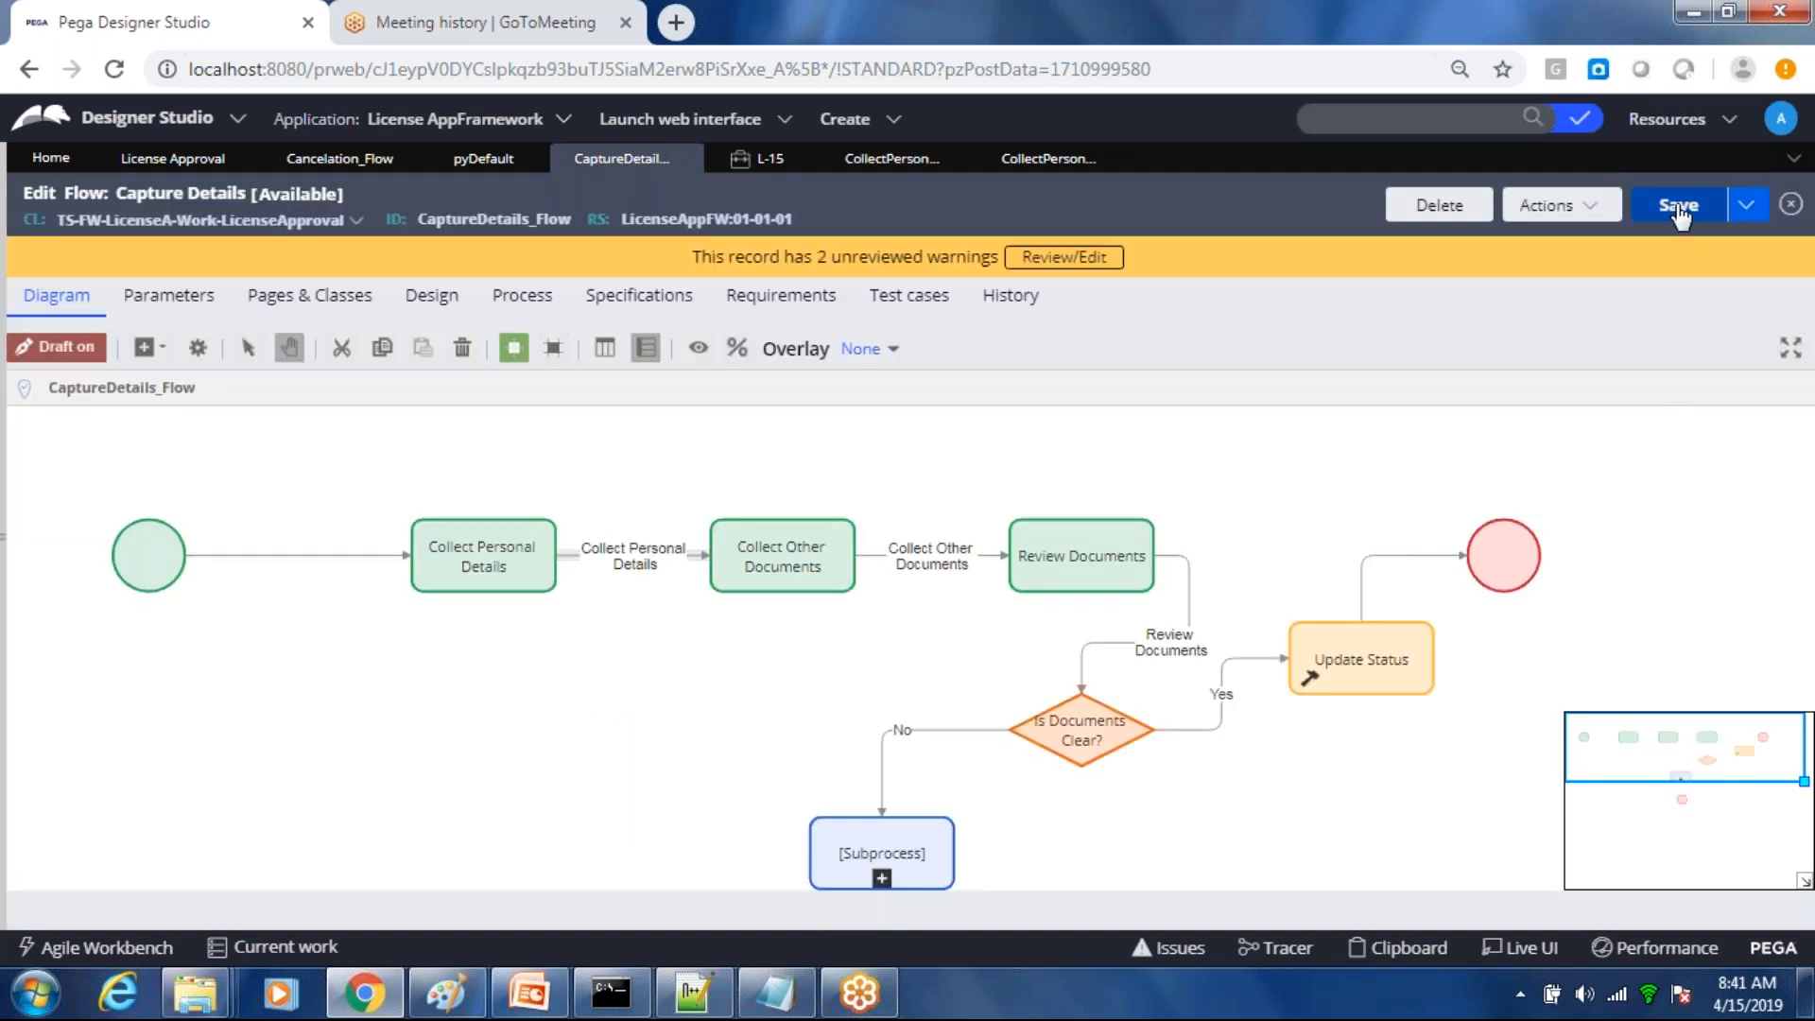
{"action": "left_click", "coordinate": [1679, 206]}
Step: Add a Text Input control to the default dynamic layout of the CollectPersonDetails section
{"action": "left_click", "coordinate": [1046, 159]}
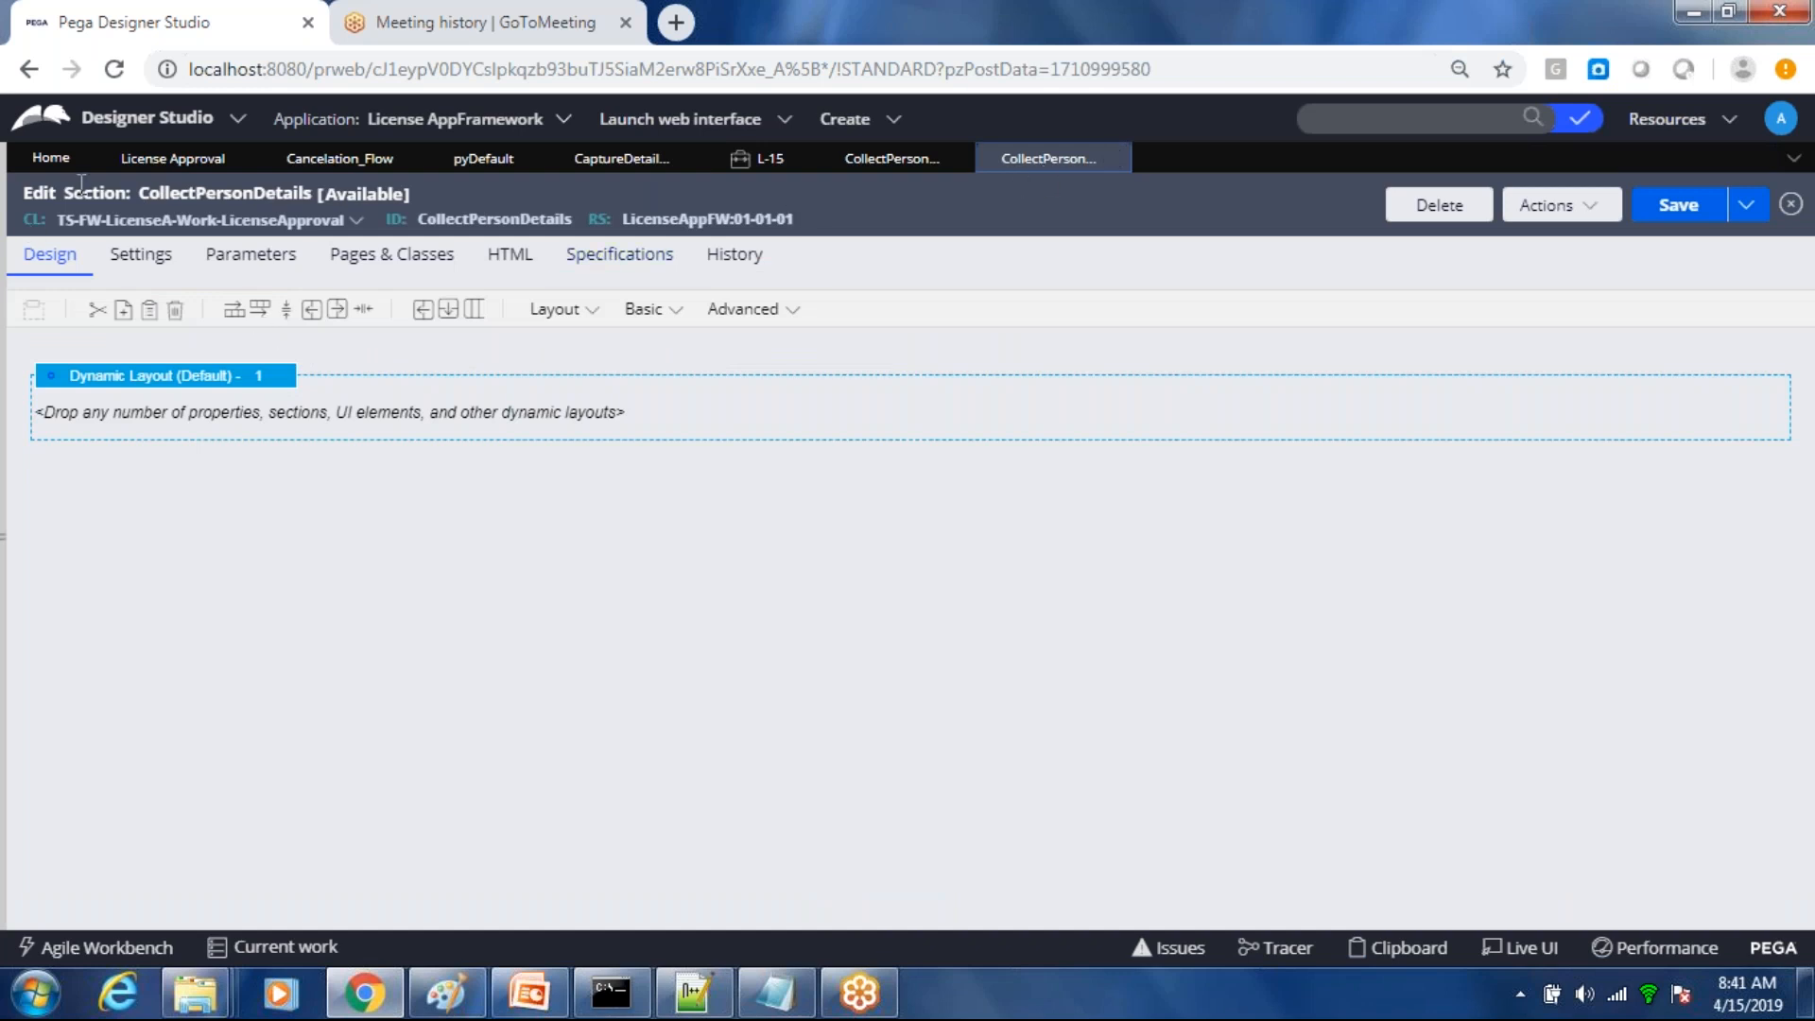
{"action": "left_click_drag", "start_coordinate": [64, 192], "coordinate": [123, 192]}
{"action": "left_click", "coordinate": [100, 385]}
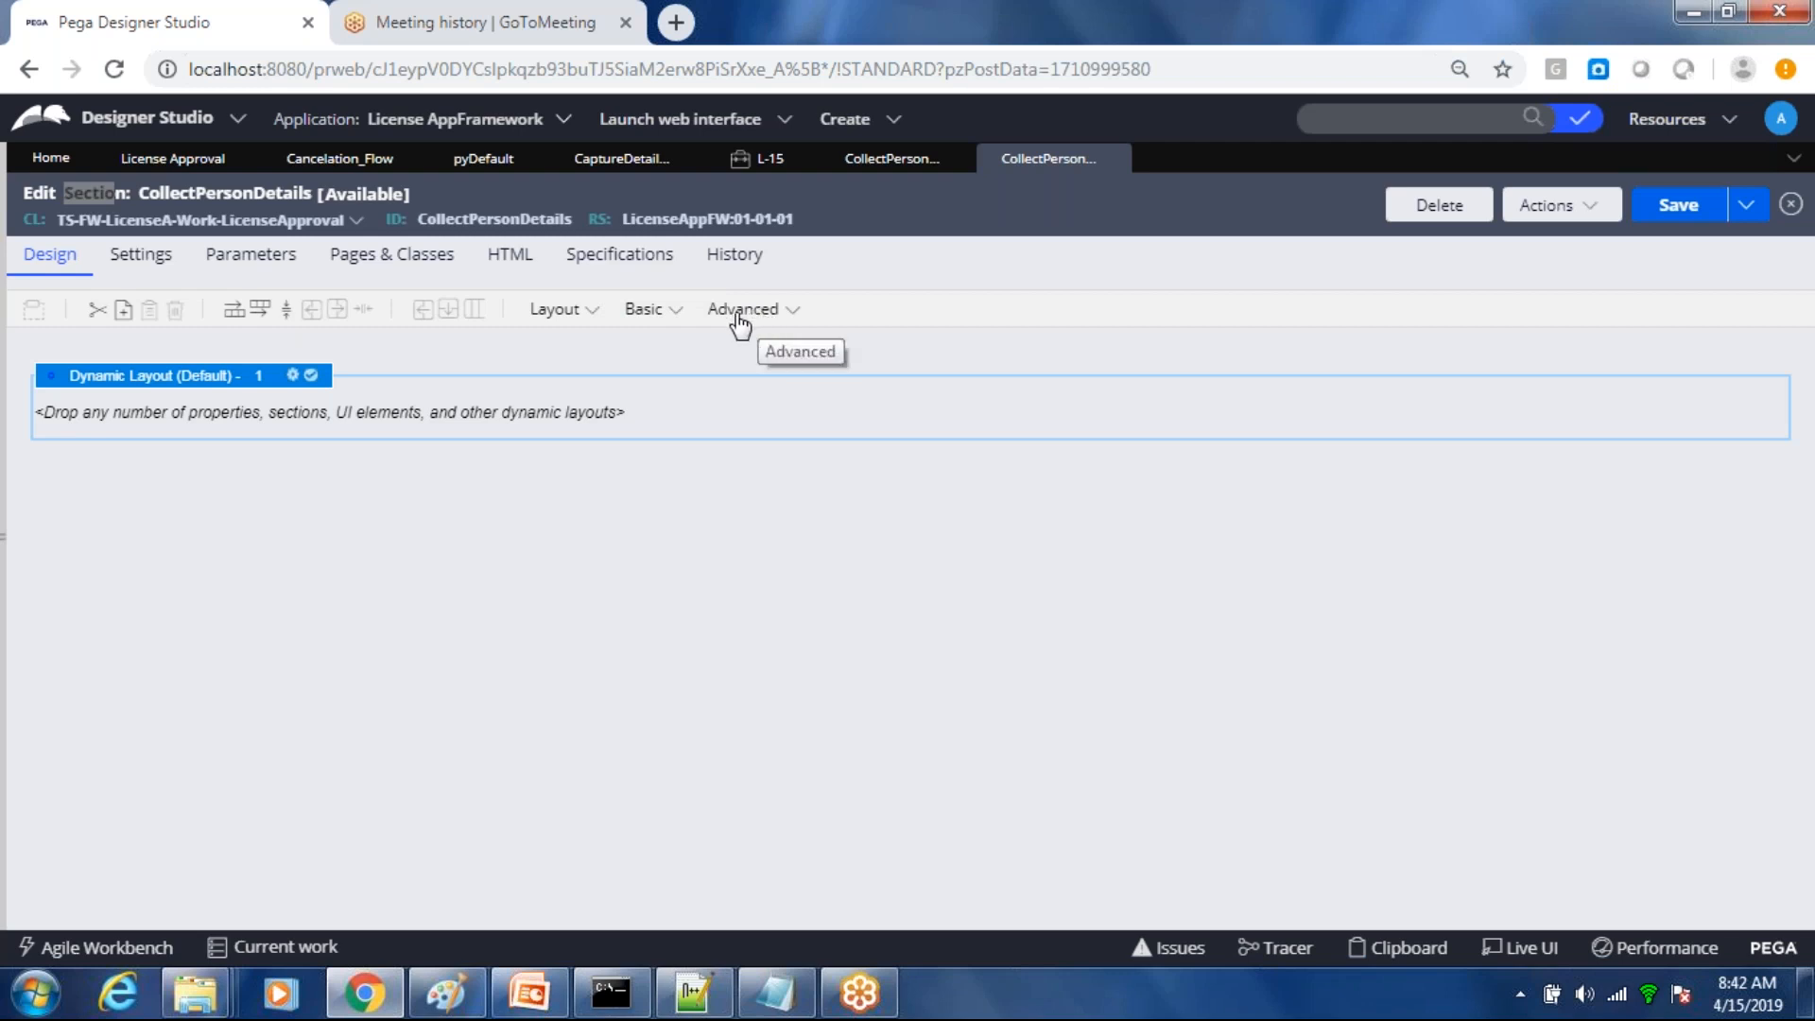
{"action": "left_click", "coordinate": [677, 318]}
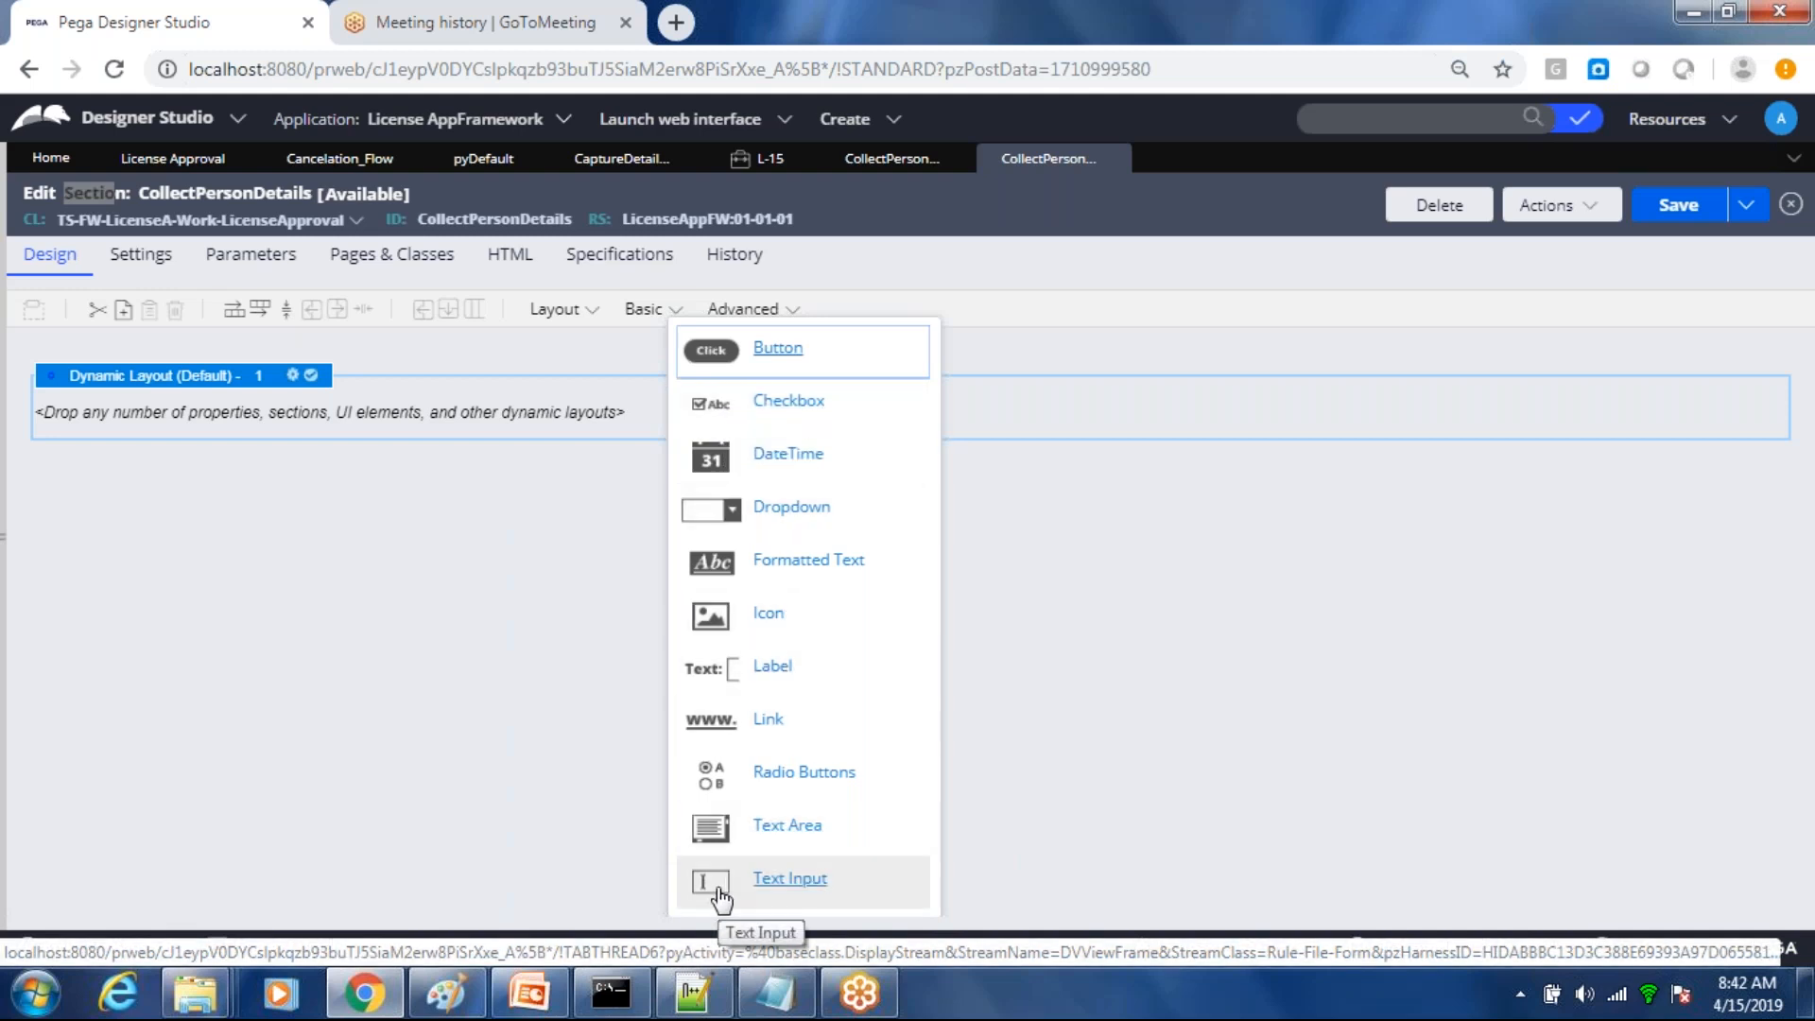
{"action": "left_click_drag", "start_coordinate": [720, 894], "coordinate": [474, 428]}
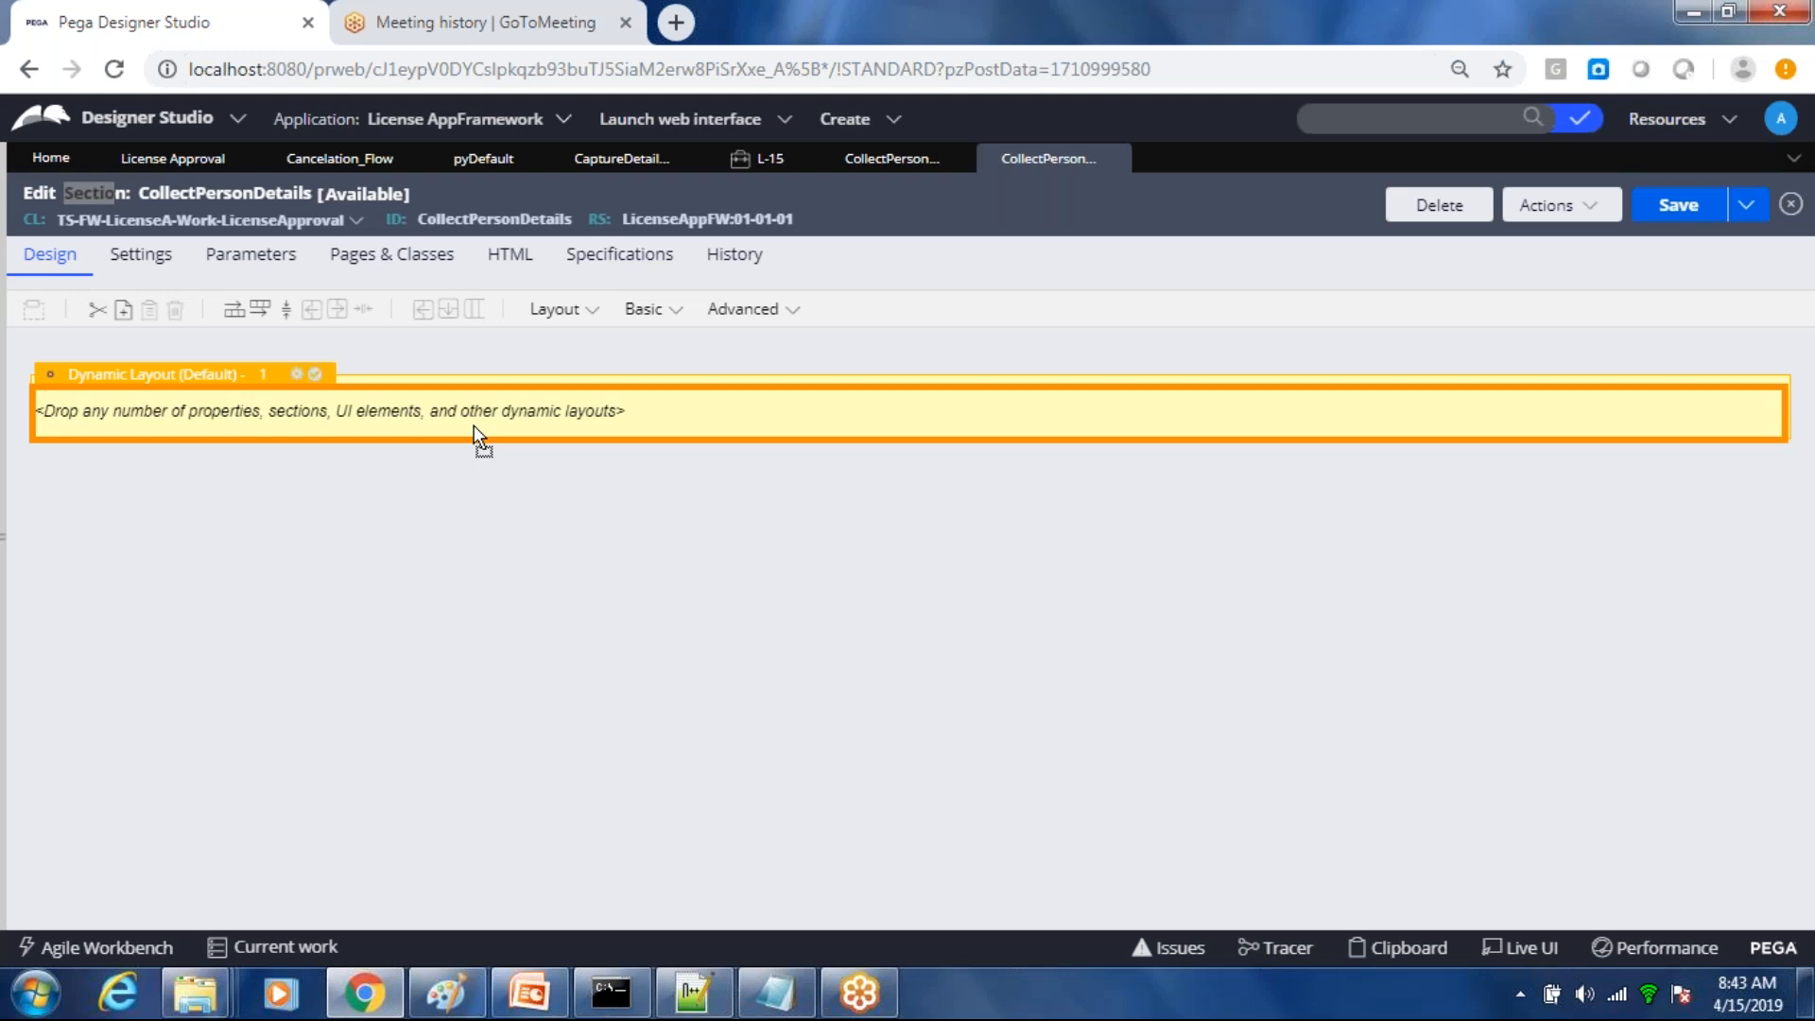
{"action": "left_click_drag", "start_coordinate": [473, 425], "coordinate": [474, 425]}
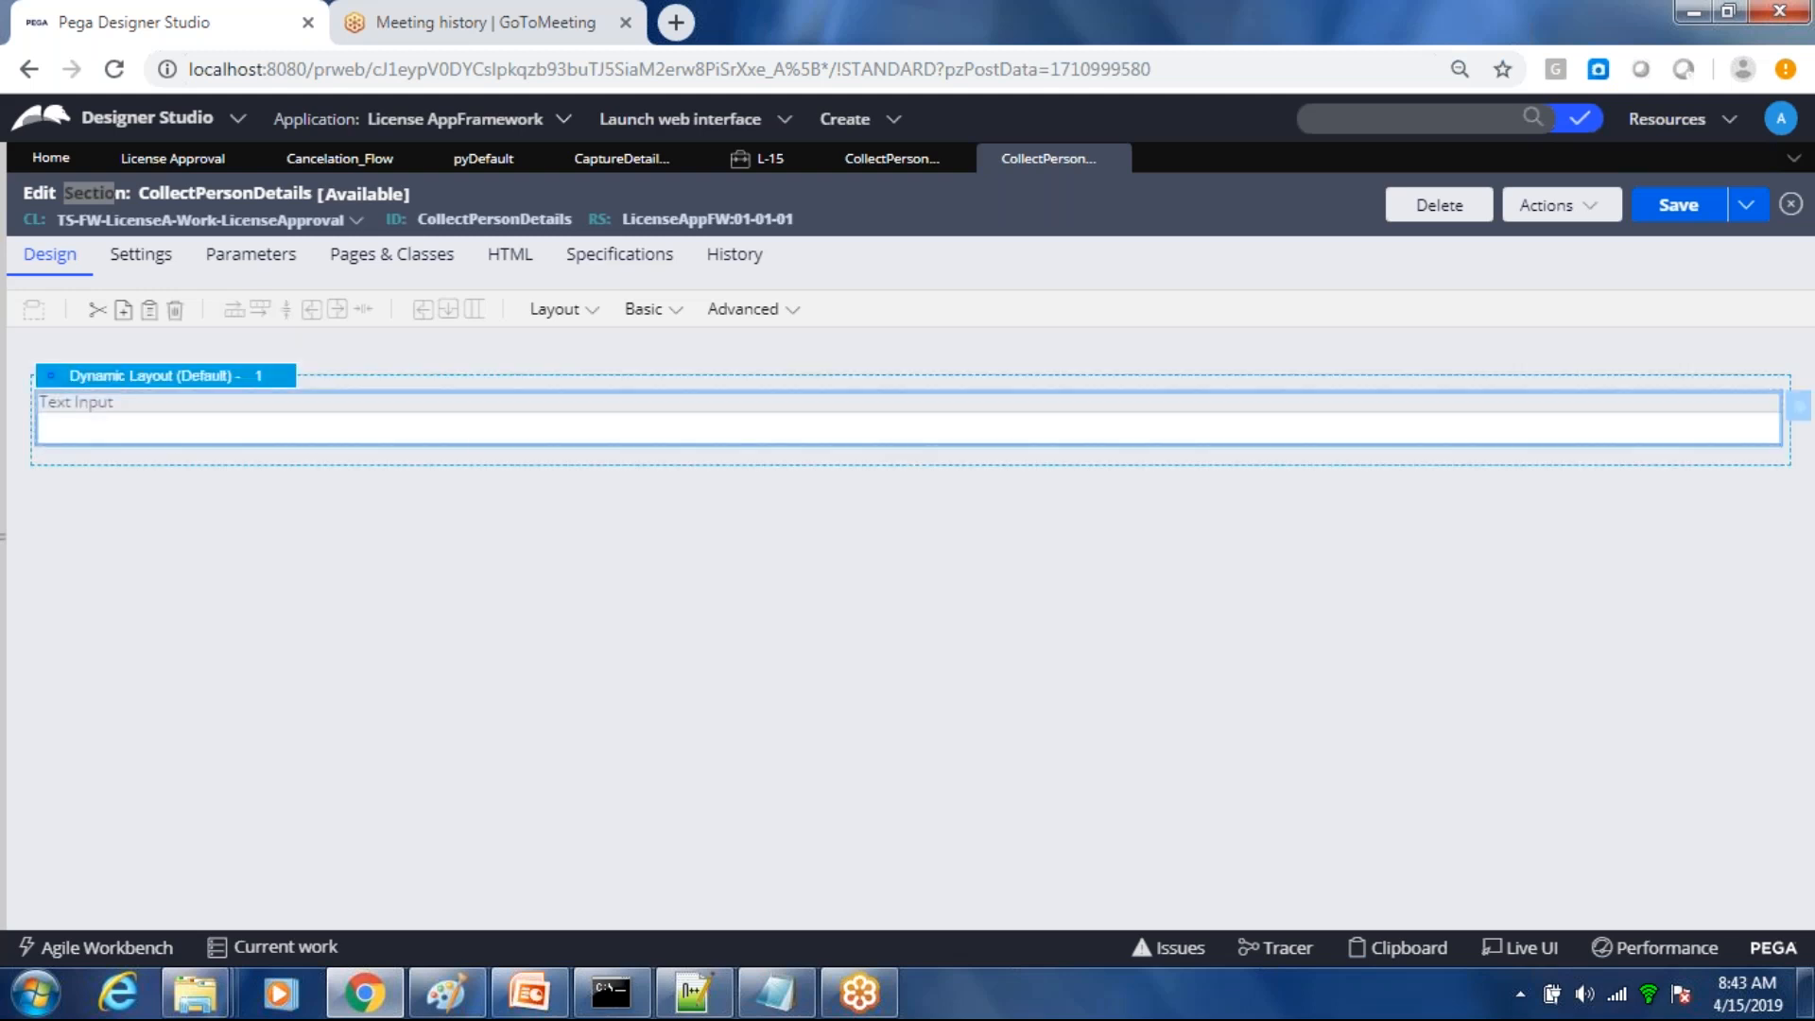
Step: Add a DateTime control below the text input and a Radio Buttons control beneath it in the dynamic layout
{"action": "left_click", "coordinate": [642, 312]}
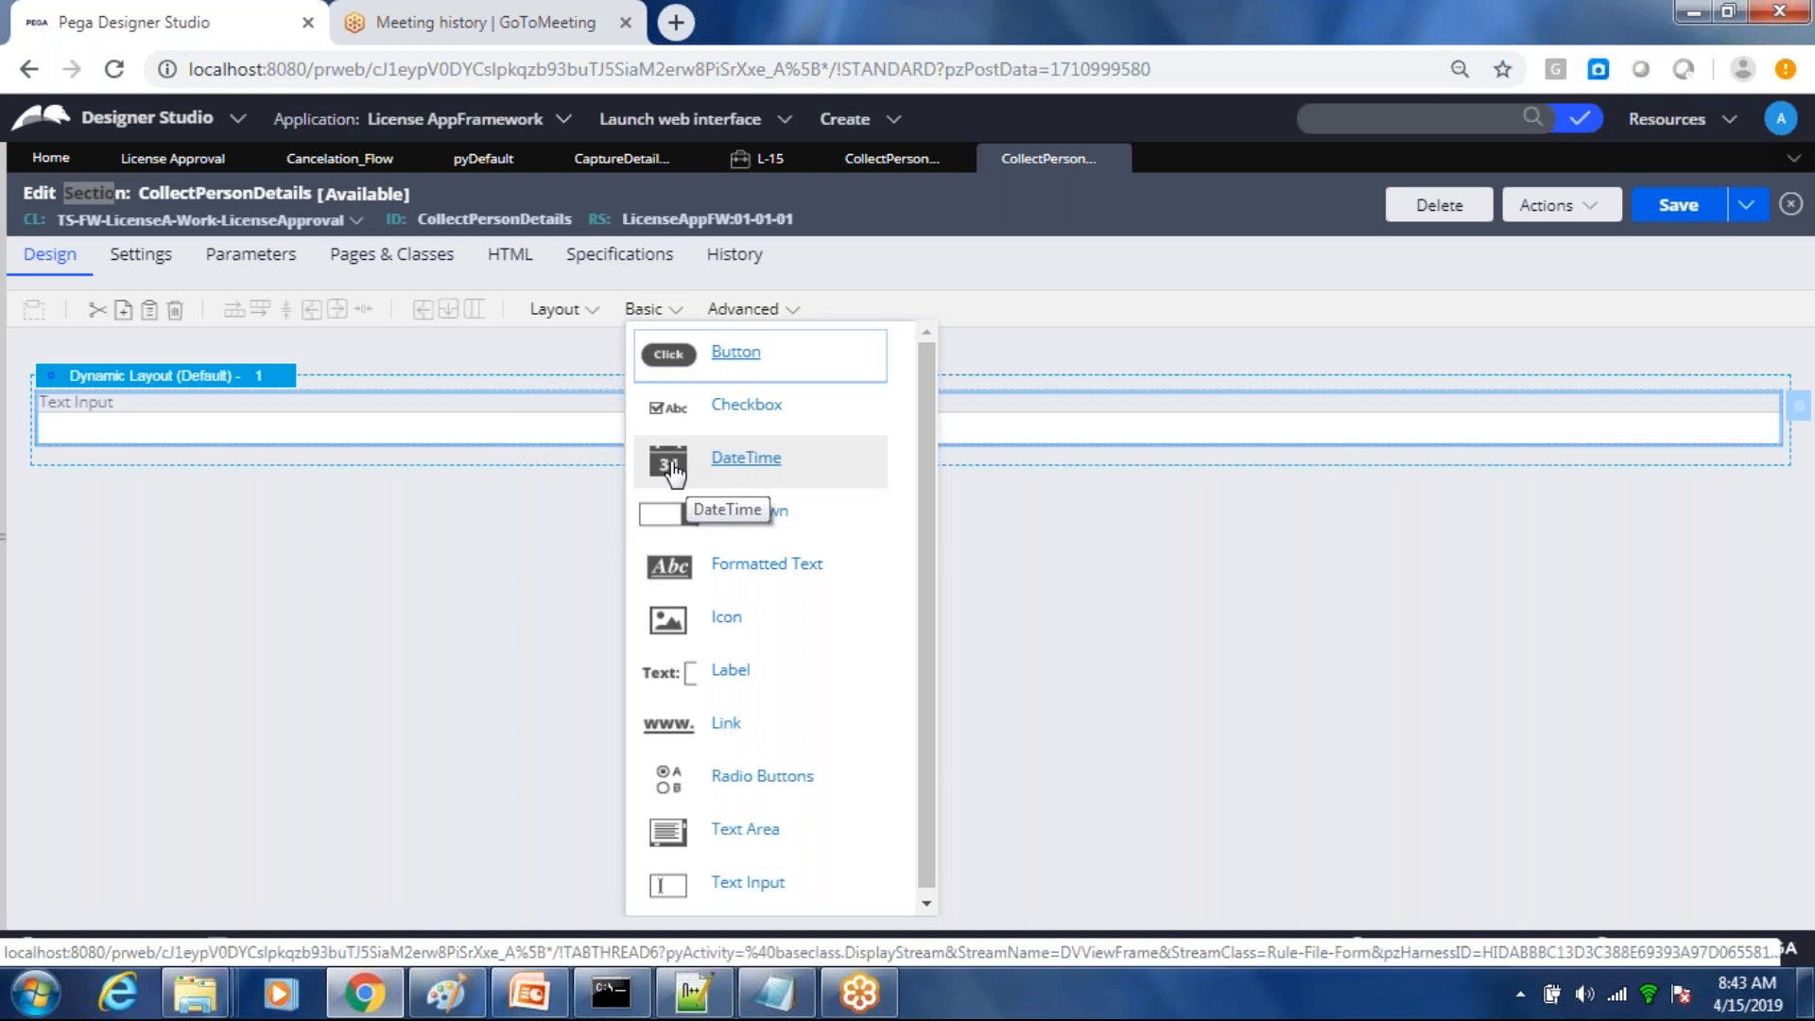
{"action": "left_click_drag", "start_coordinate": [673, 469], "coordinate": [560, 422]}
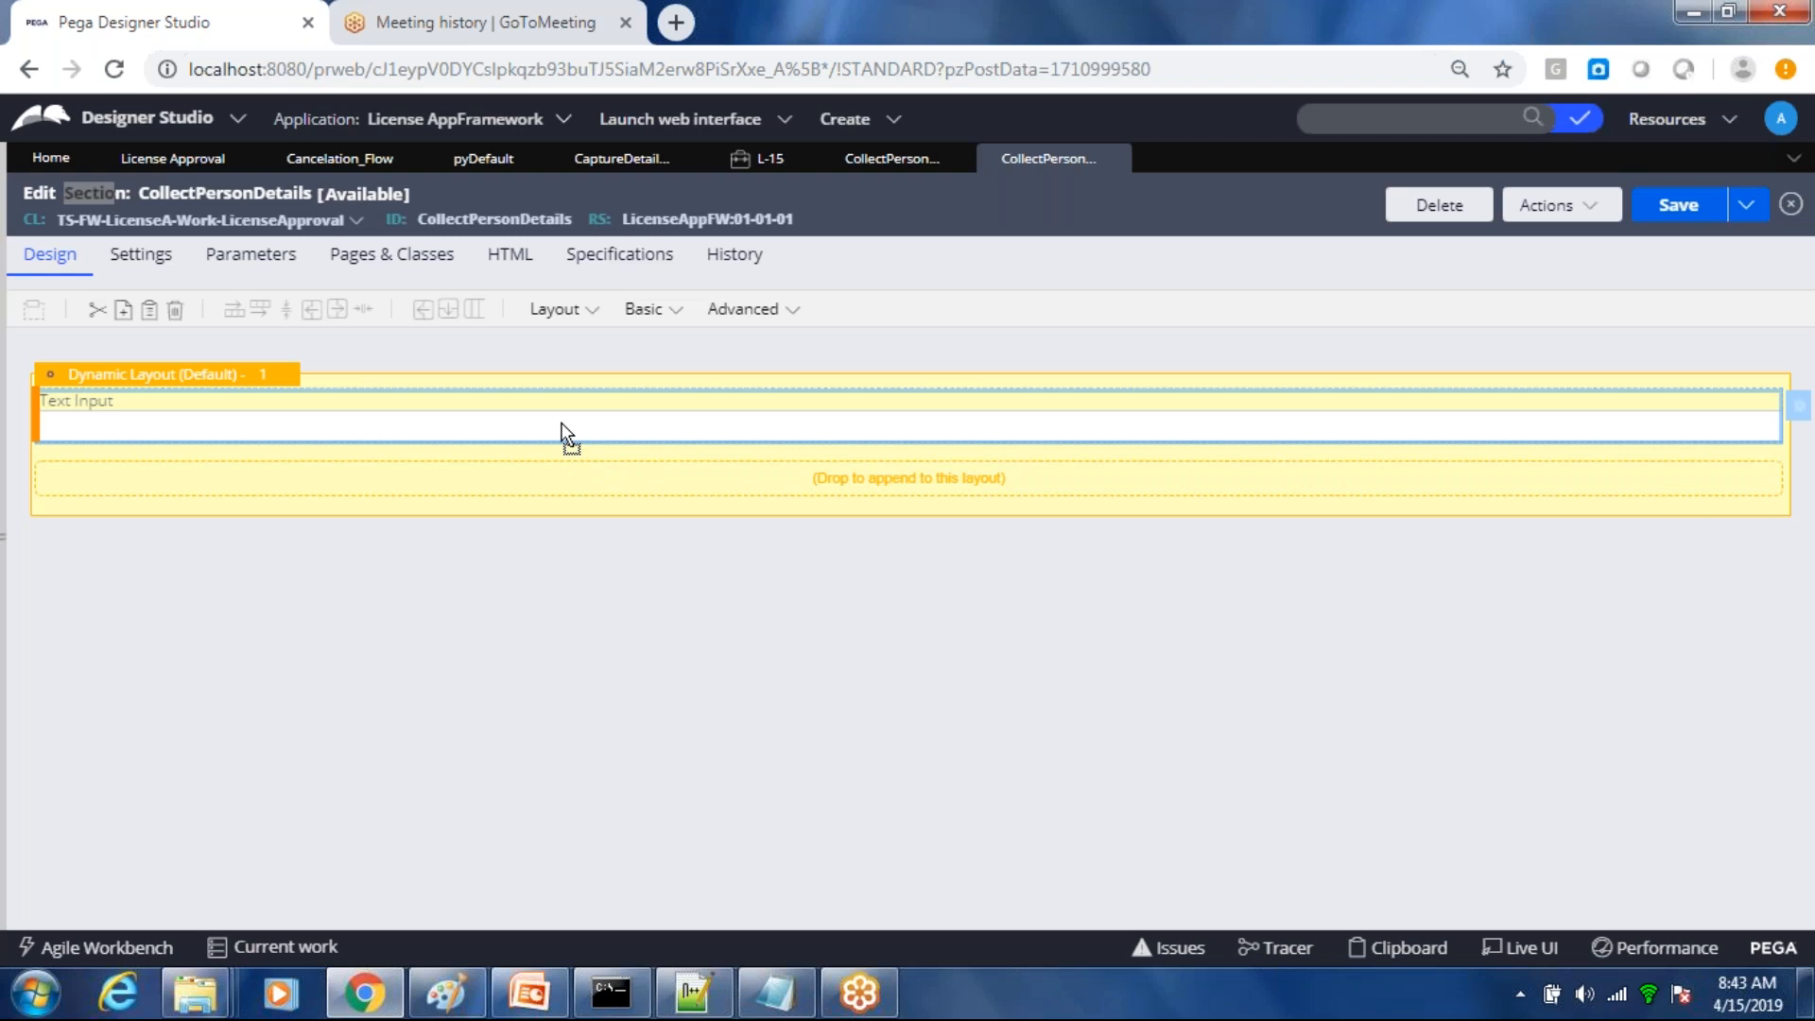
{"action": "left_click_drag", "start_coordinate": [561, 423], "coordinate": [560, 484]}
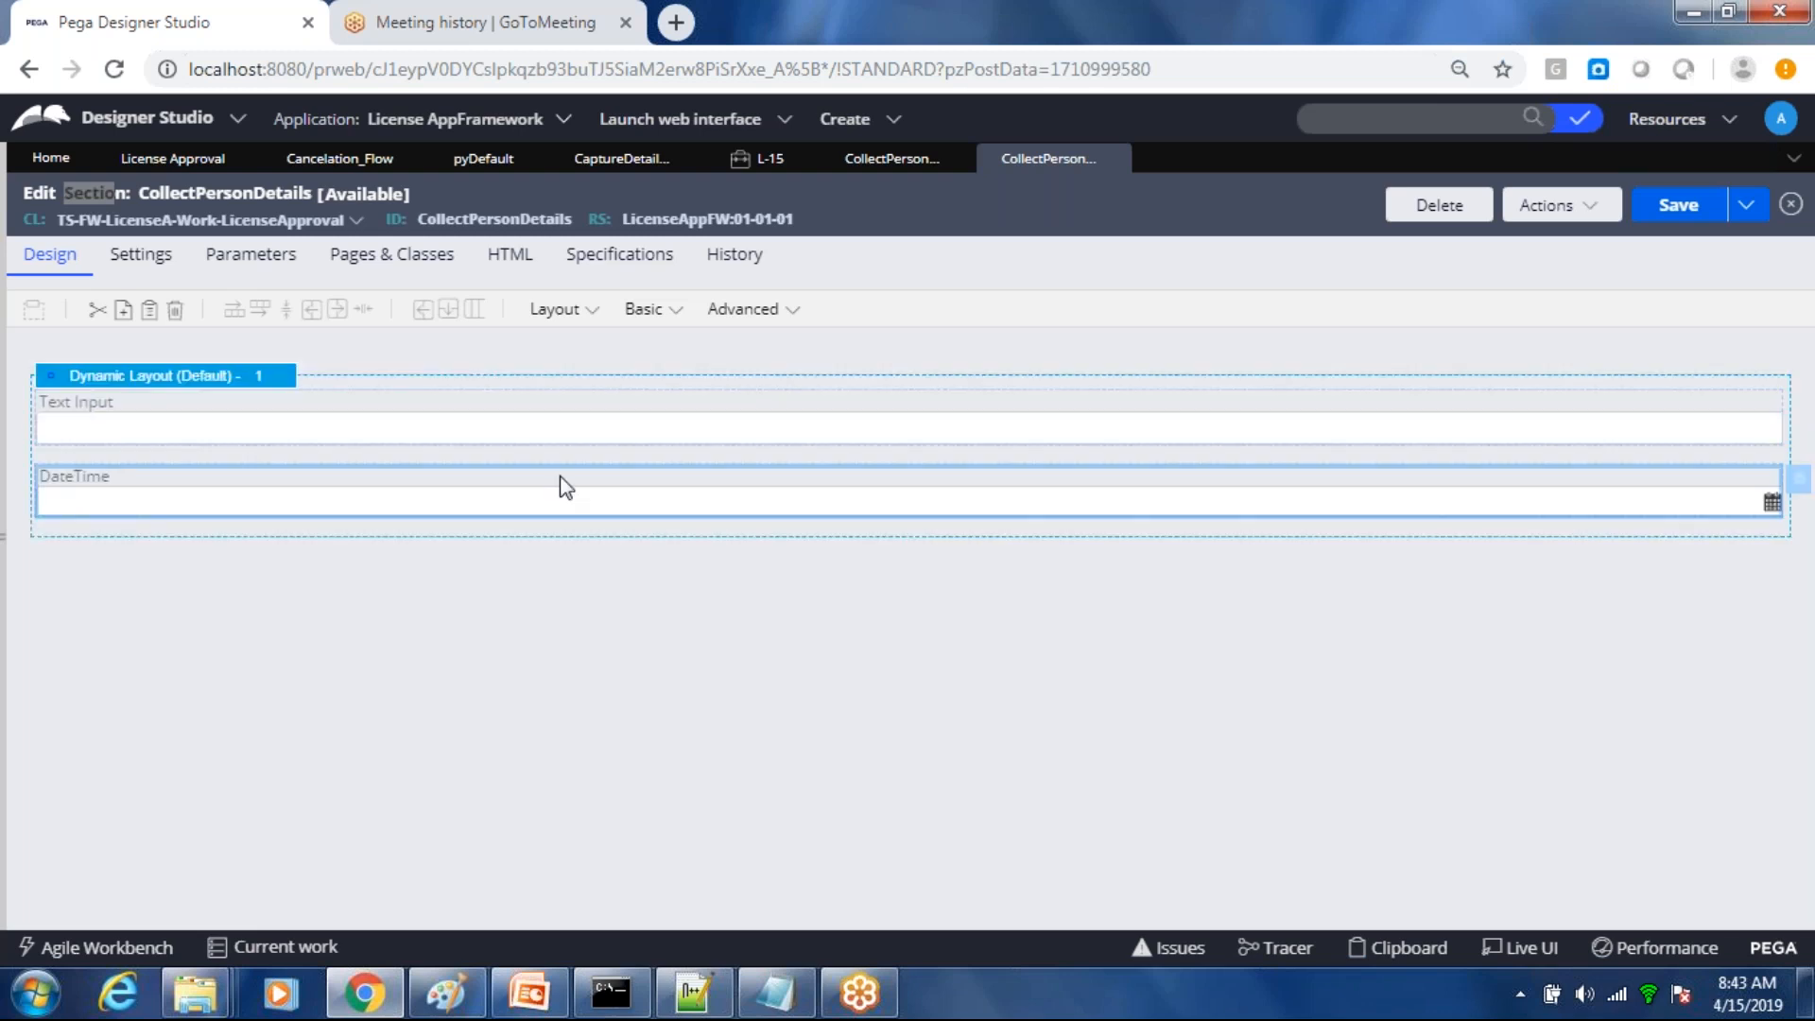
{"action": "left_click", "coordinate": [573, 318]}
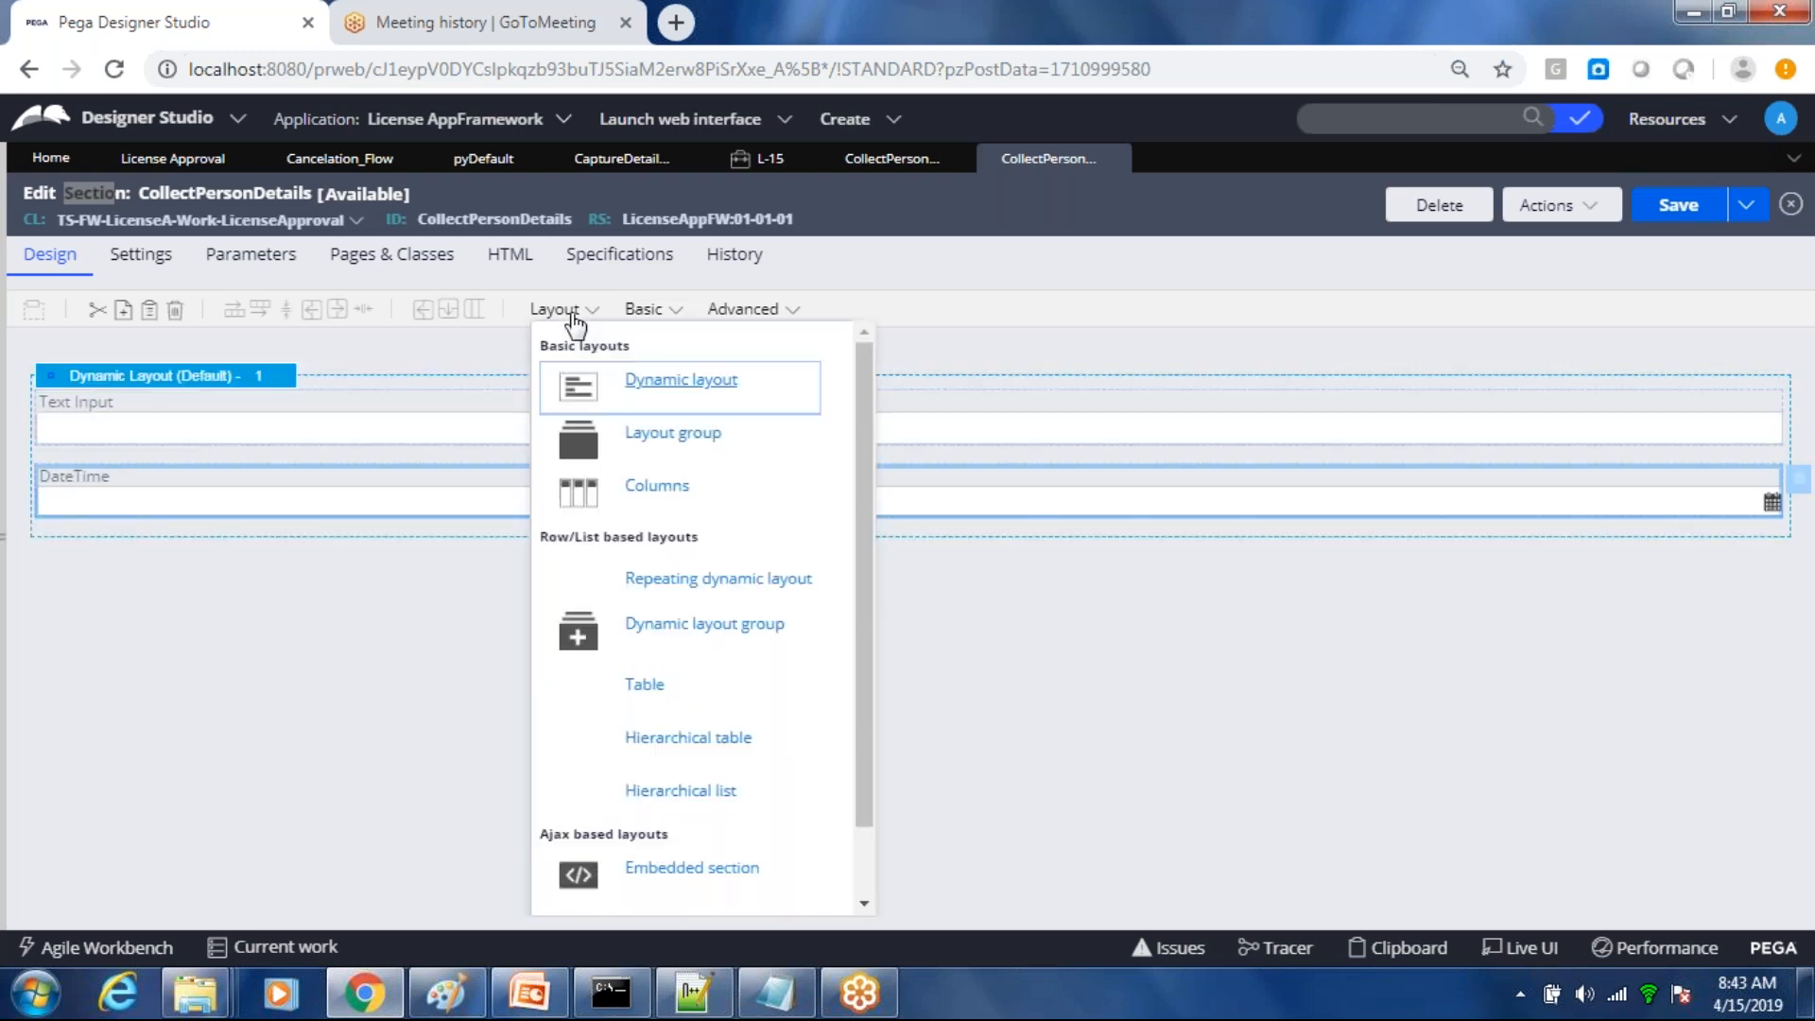
{"action": "left_click", "coordinate": [671, 312]}
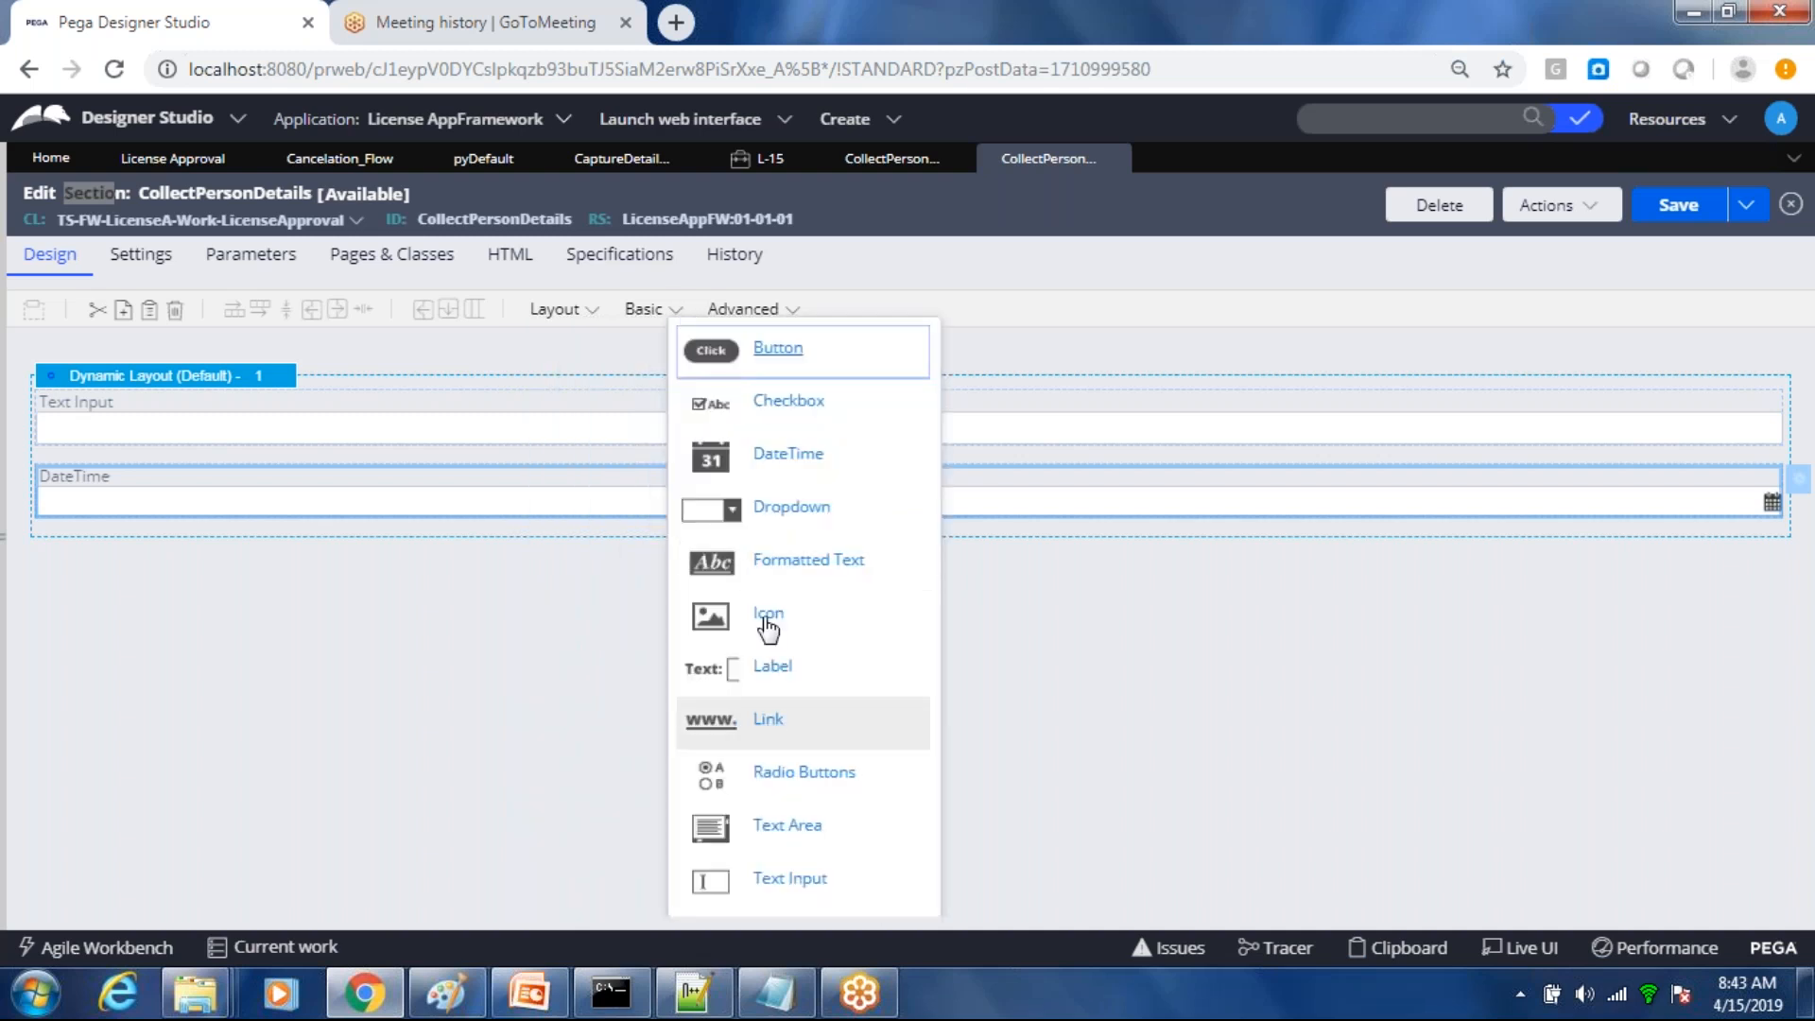
{"action": "left_click_drag", "start_coordinate": [714, 784], "coordinate": [557, 553]}
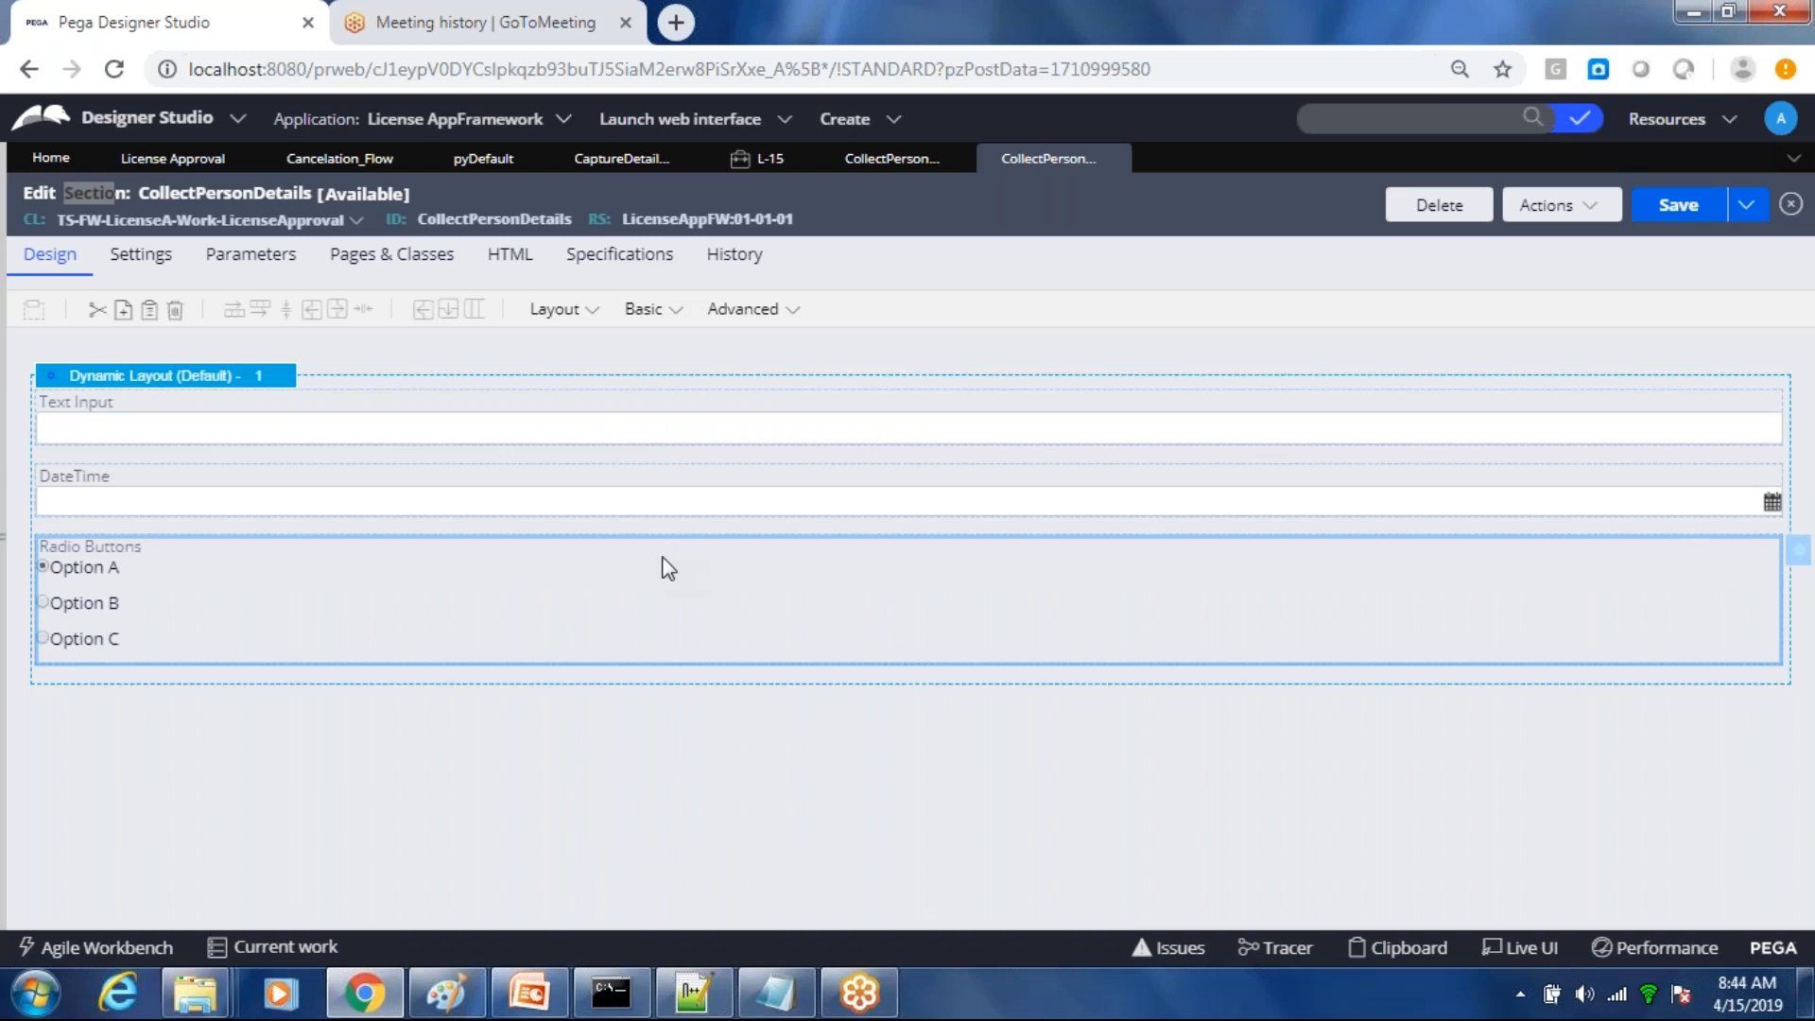
{"action": "left_click", "coordinate": [674, 442]}
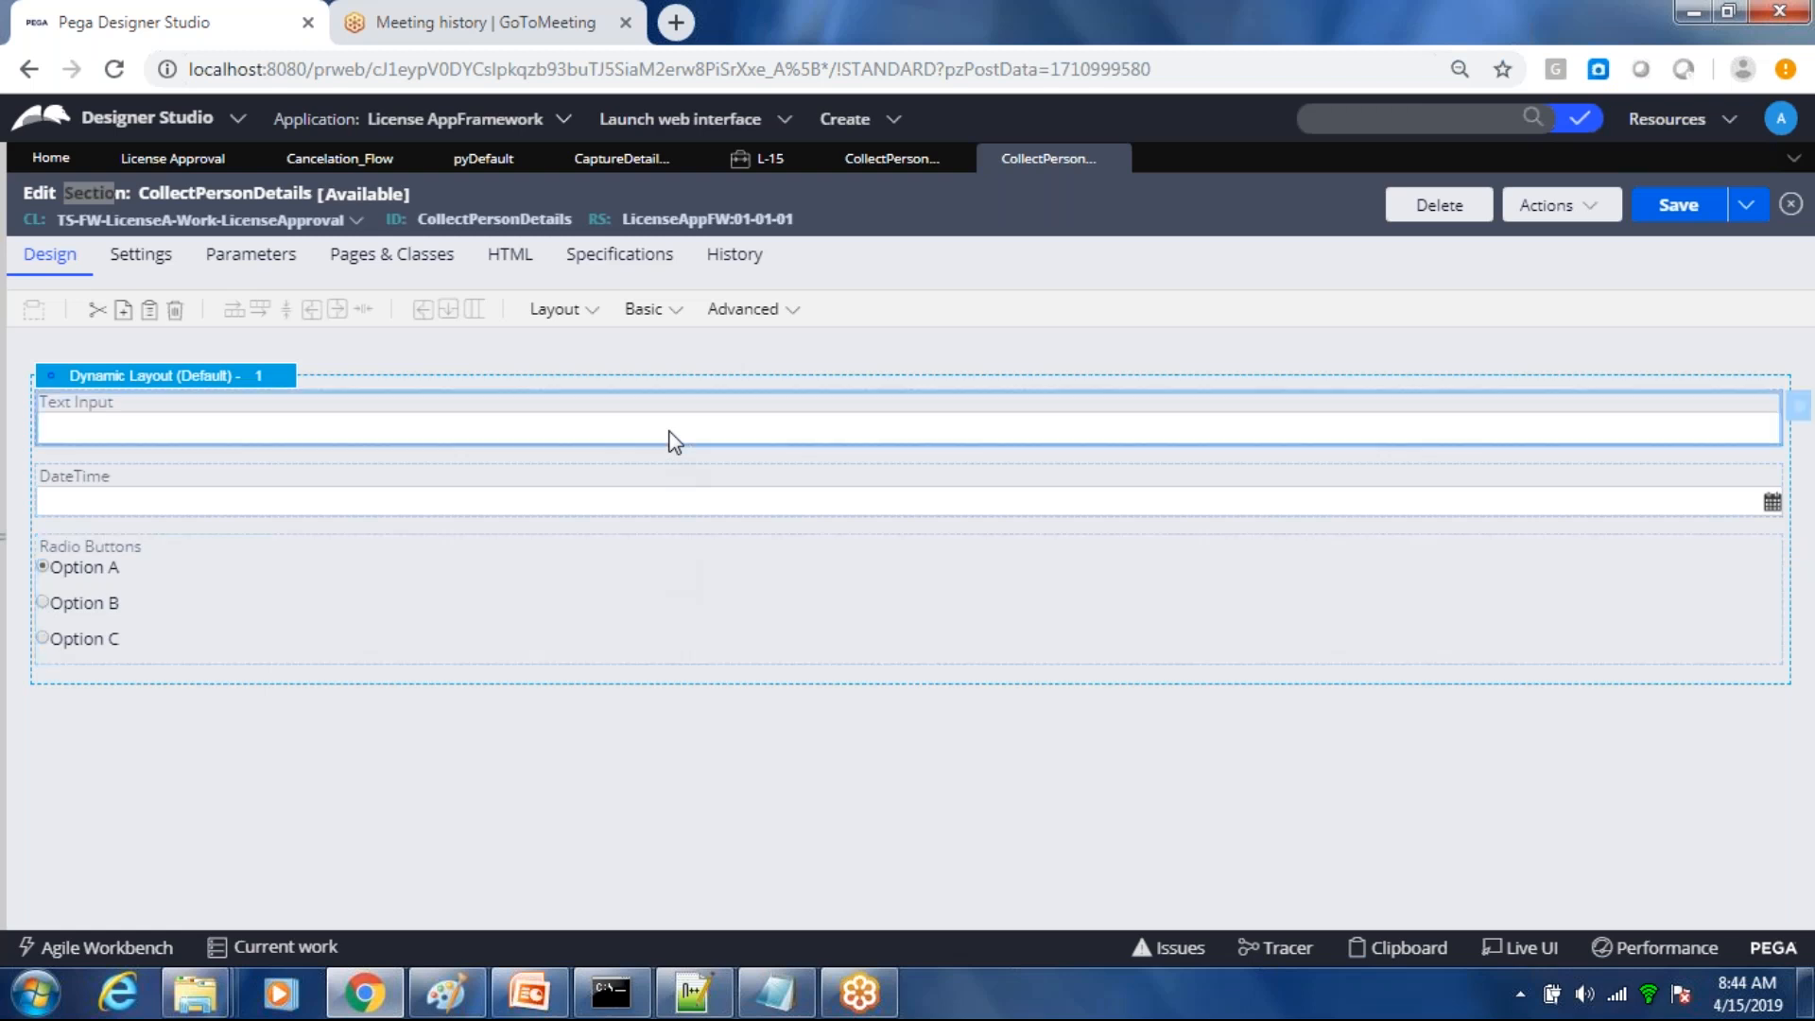
{"action": "left_click", "coordinate": [644, 489]}
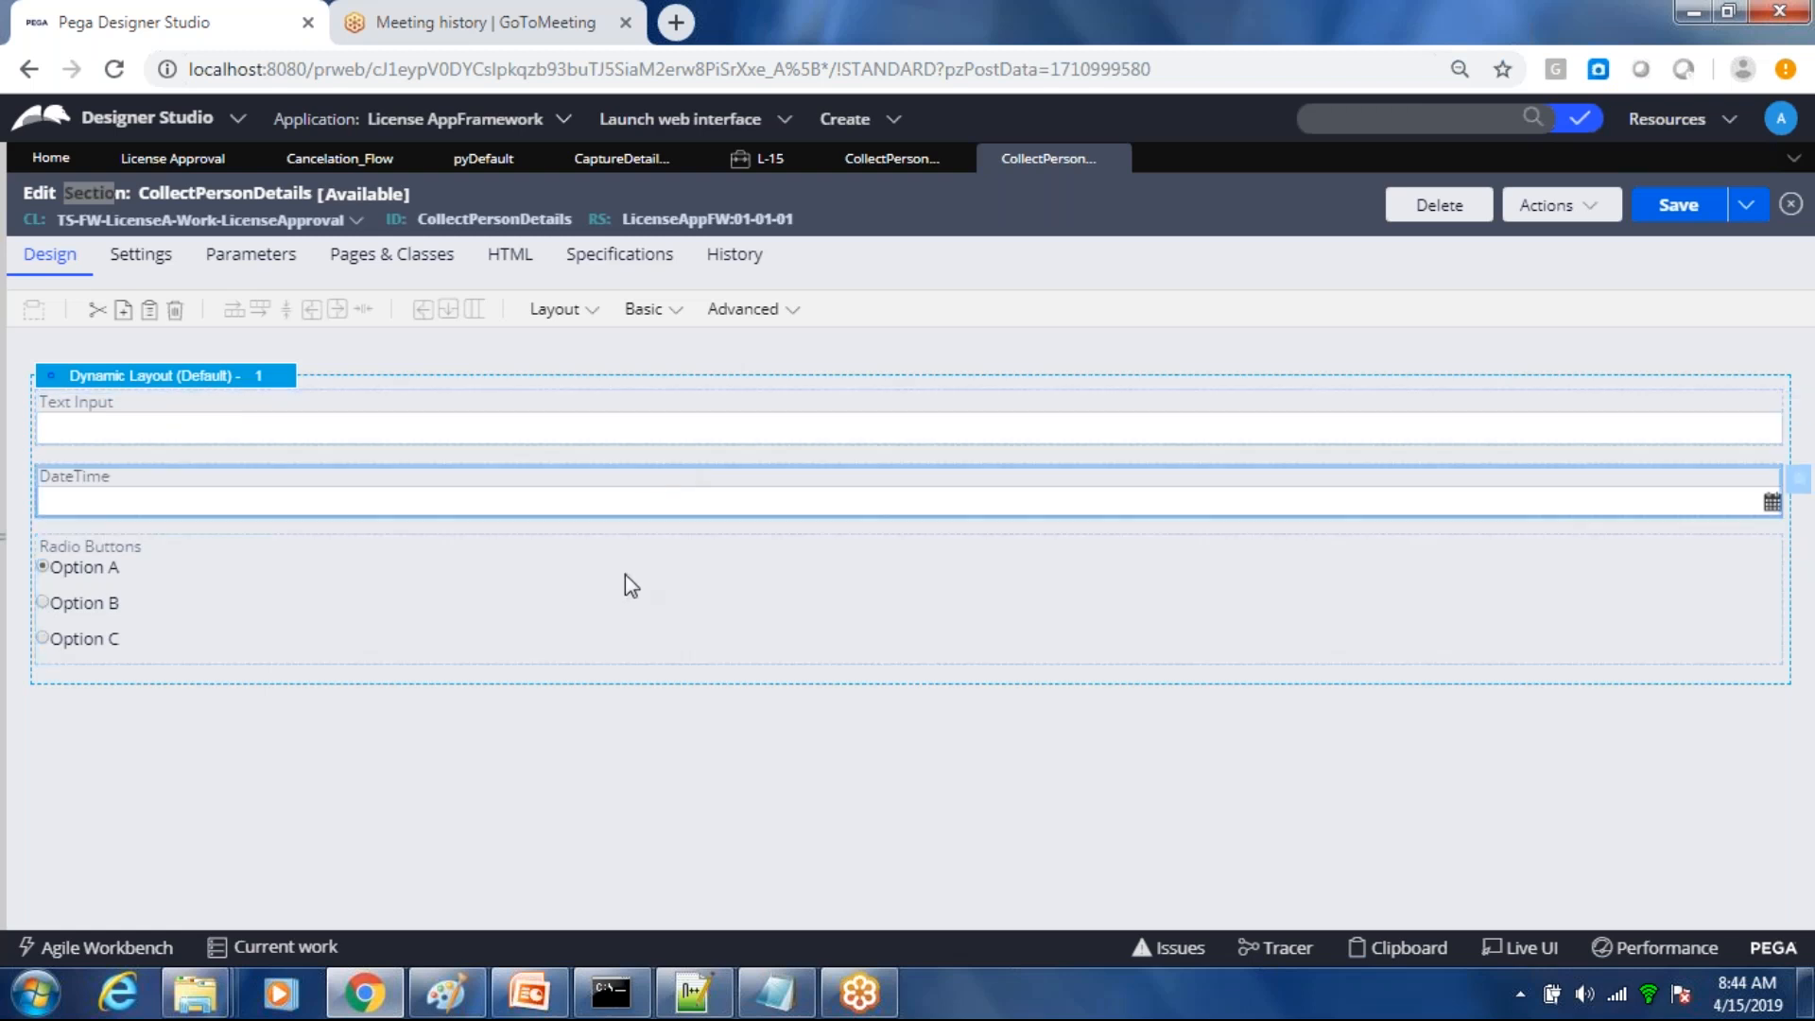
{"action": "left_click", "coordinate": [626, 575]}
{"action": "left_click", "coordinate": [644, 515]}
Step: Replace the text input's property default label with "Candidate Name" in its cell properties and submit
{"action": "left_click", "coordinate": [688, 445]}
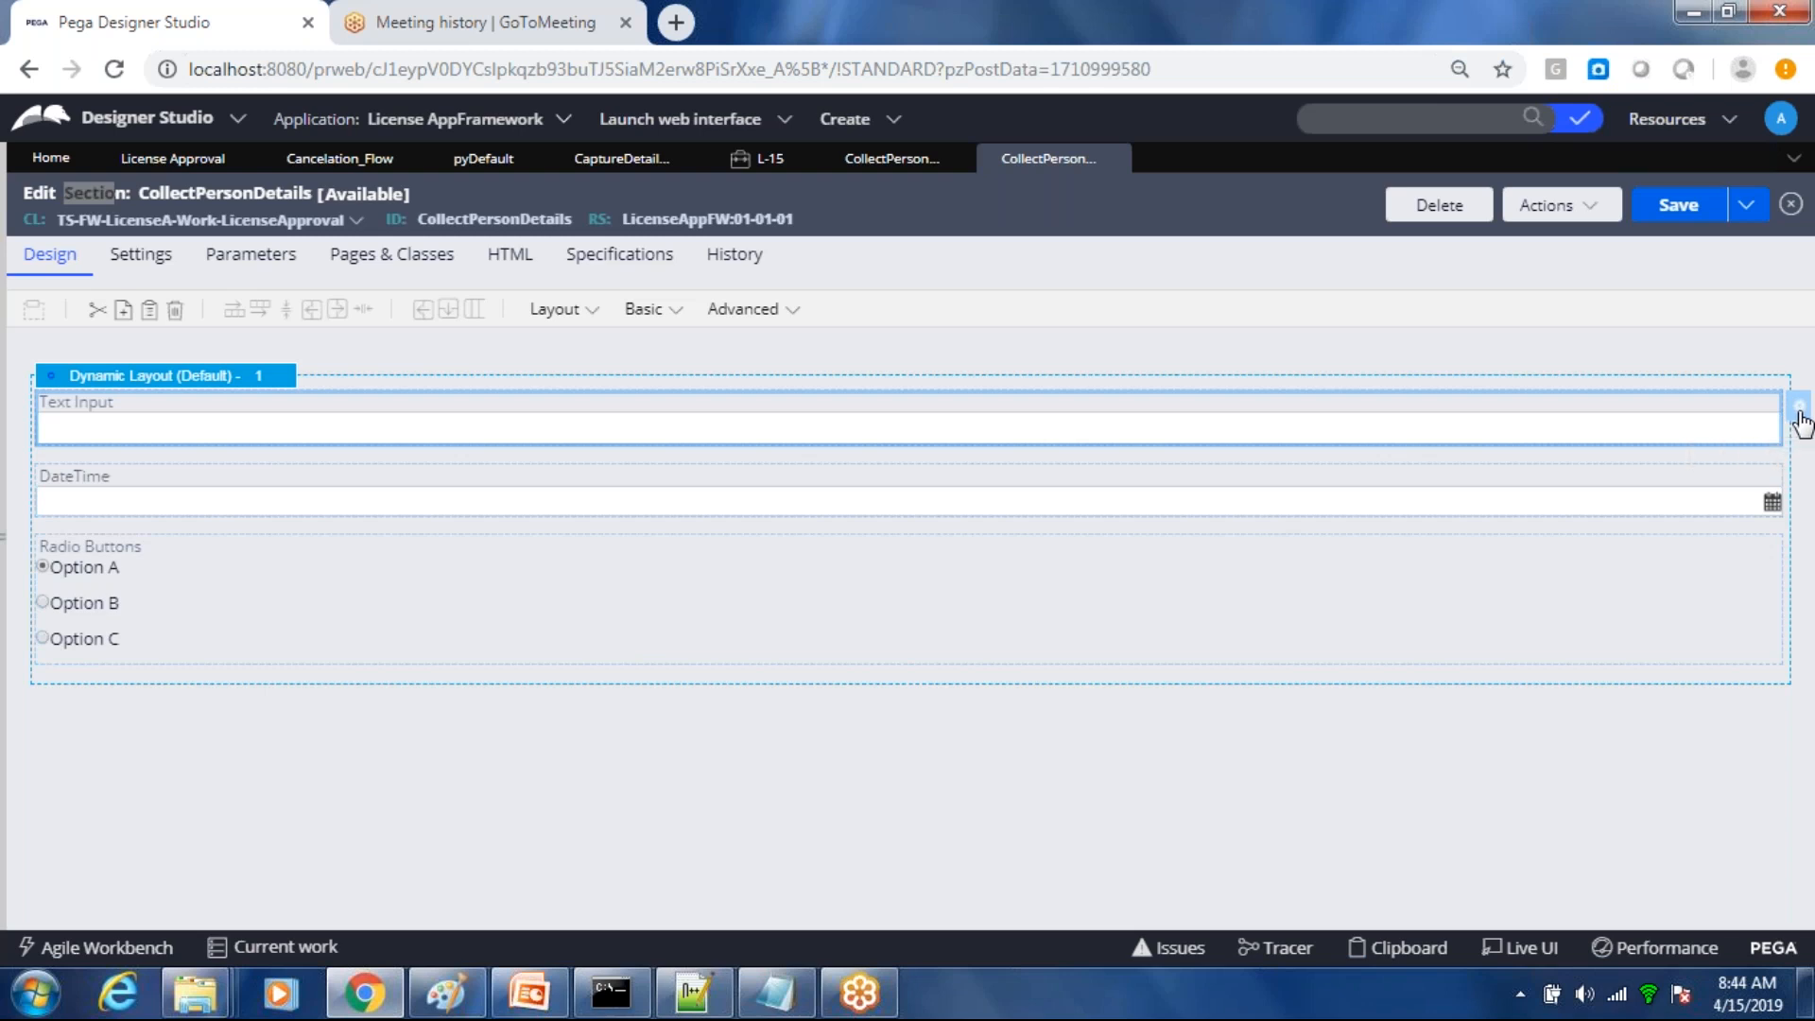
{"action": "left_click", "coordinate": [1799, 425]}
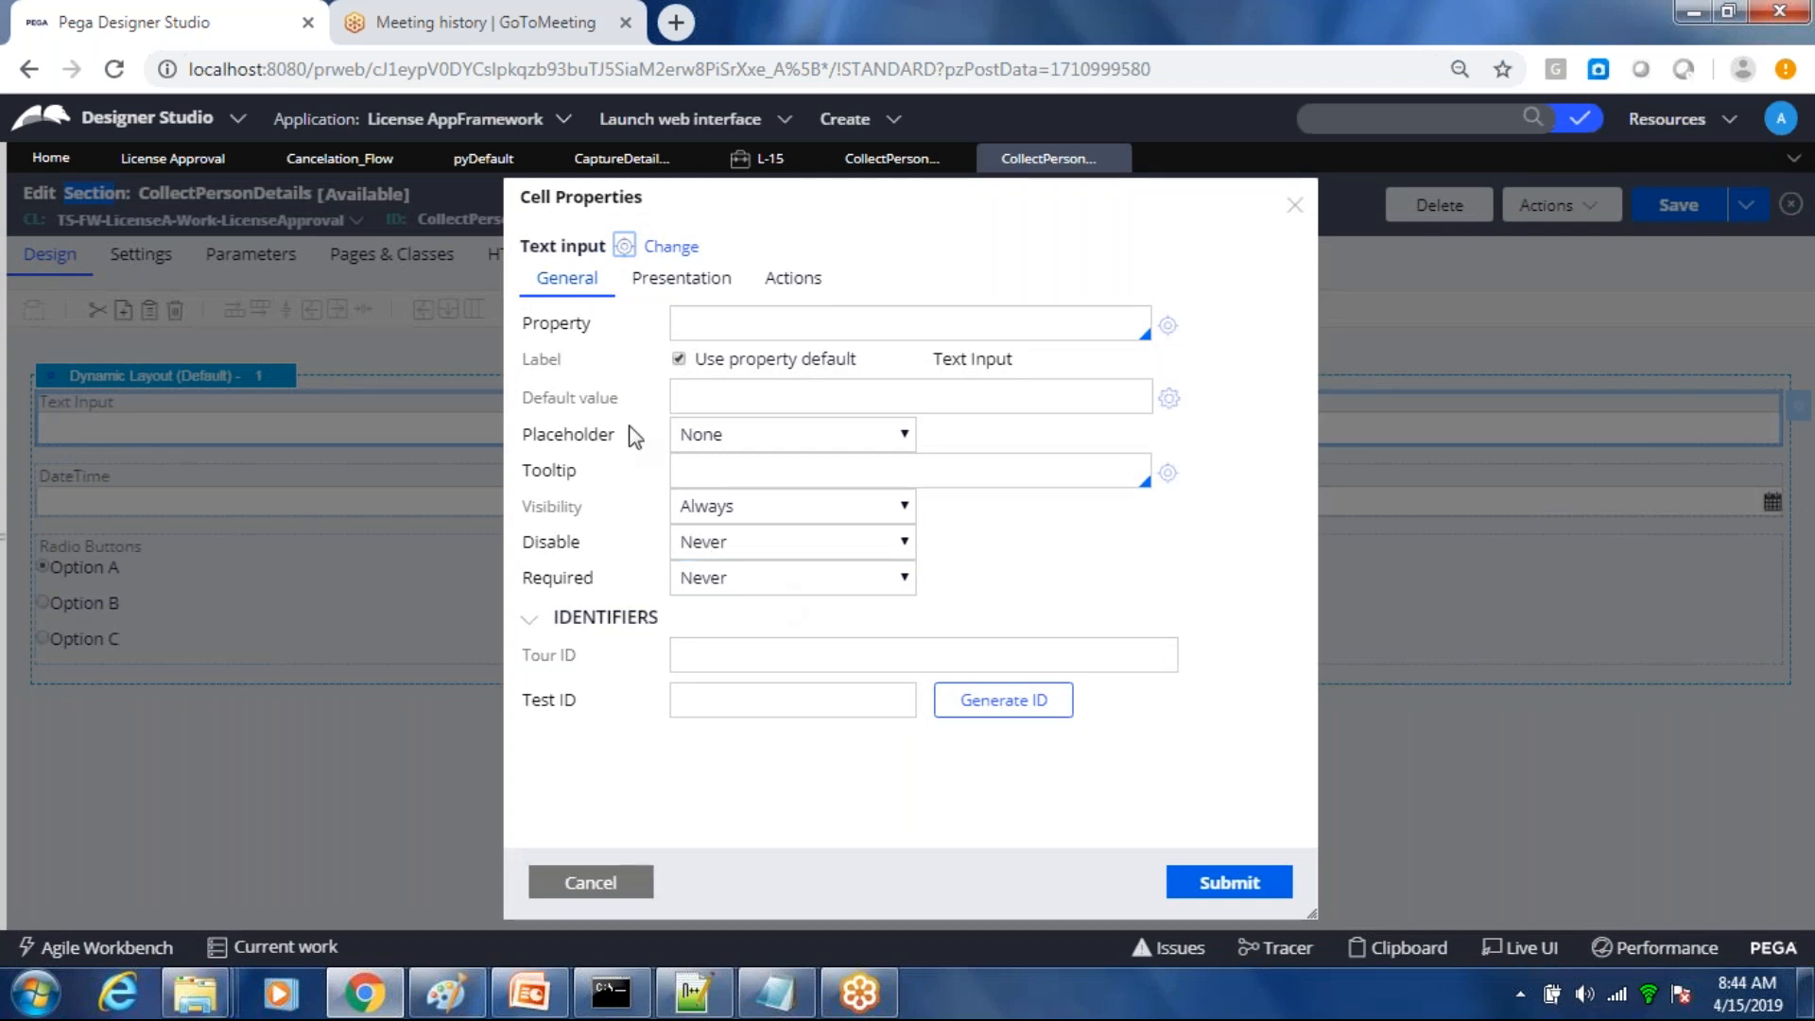
{"action": "left_click_drag", "start_coordinate": [529, 365], "coordinate": [579, 361]}
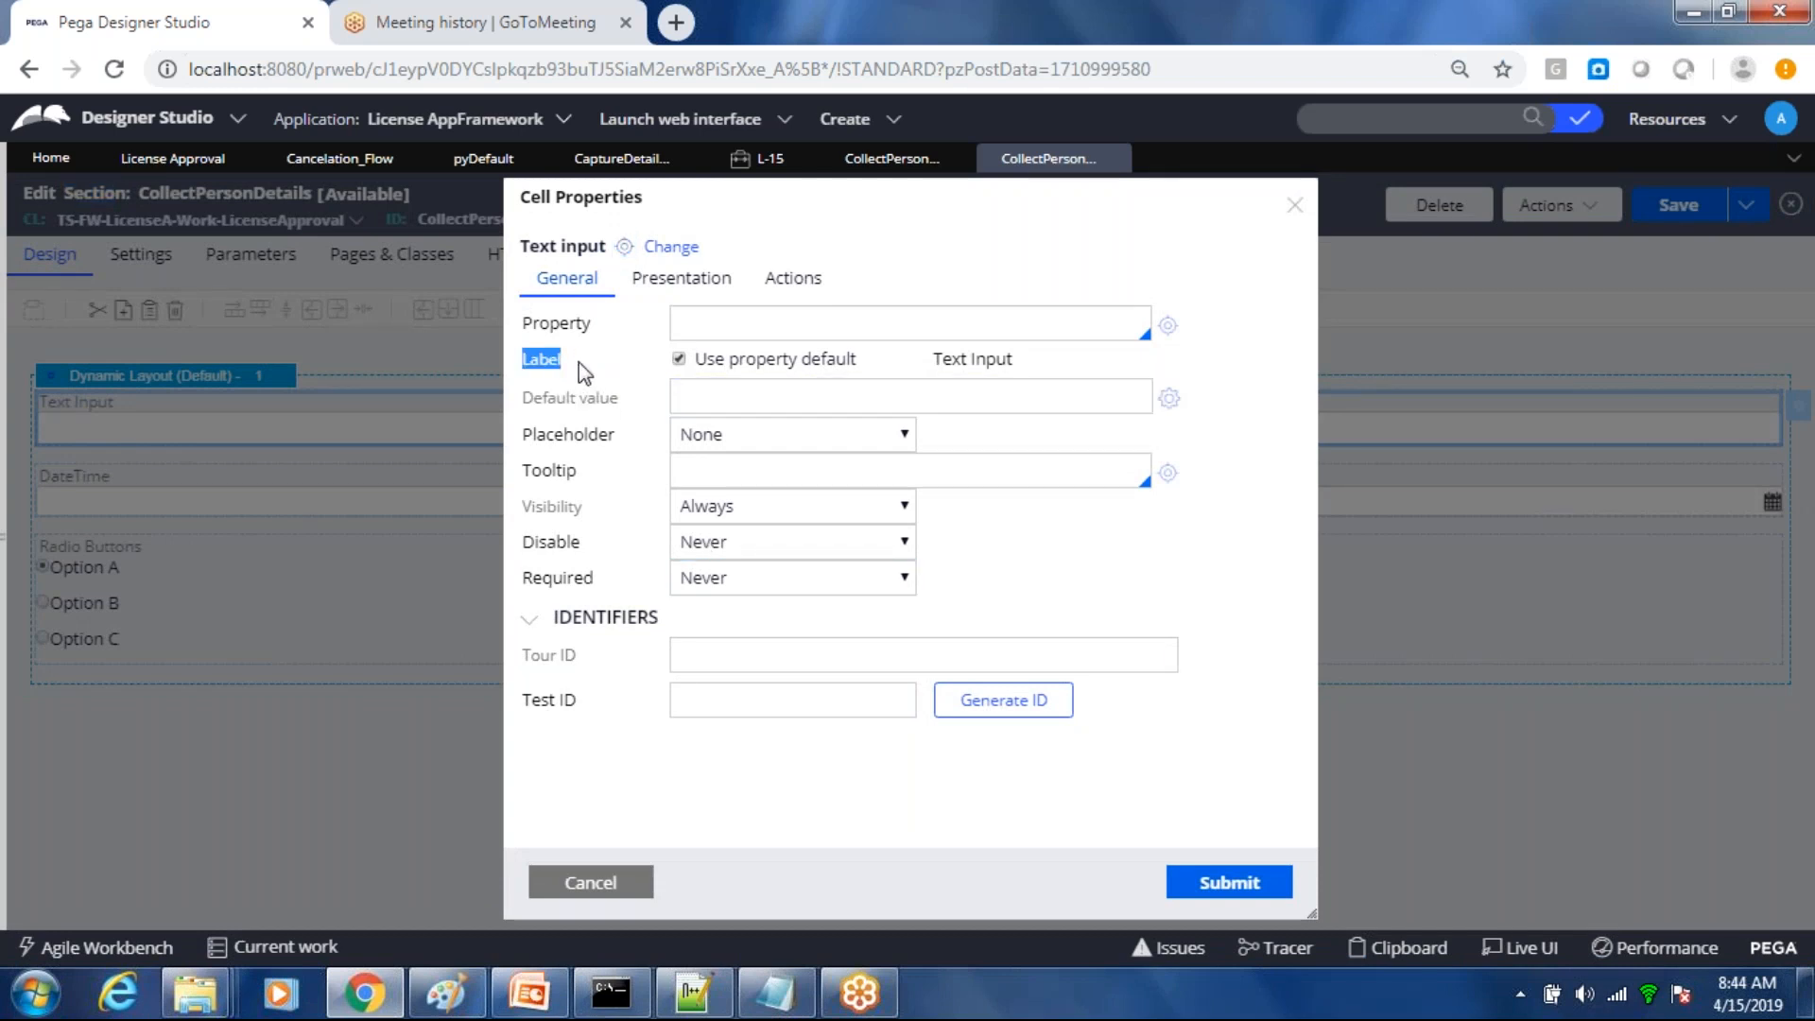
{"action": "left_click", "coordinate": [677, 361]}
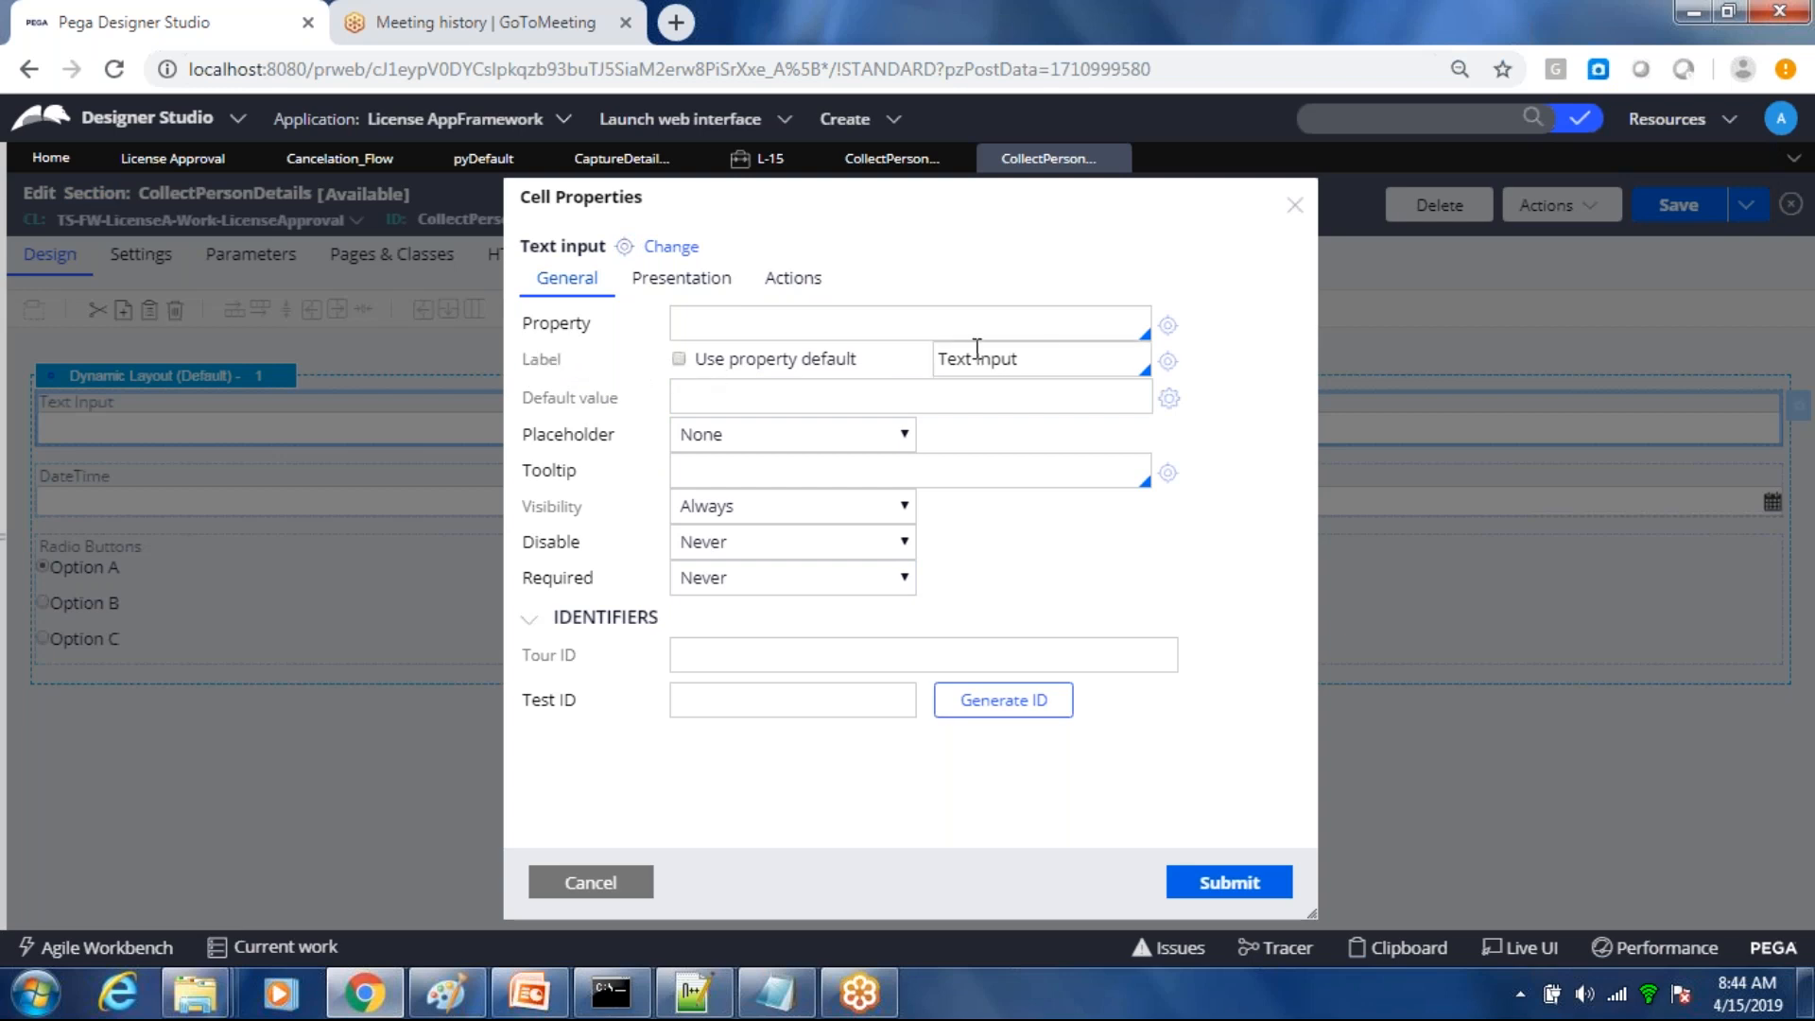
{"action": "left_click", "coordinate": [1058, 353]}
{"action": "key", "text": "BackSpace"}
{"action": "key", "text": "BackSpace"}
{"action": "key", "text": "BackSpace"}
{"action": "key", "text": "BackSpace"}
{"action": "key", "text": "BackSpace"}
{"action": "key", "text": "BackSpace"}
{"action": "key", "text": "BackSpace"}
{"action": "key", "text": "BackSpace"}
{"action": "key", "text": "BackSpace"}
{"action": "key", "text": "BackSpace"}
{"action": "type", "text": "Candidate Nam"}
{"action": "key", "text": "BackSpace"}
{"action": "type", "text": "ame"}
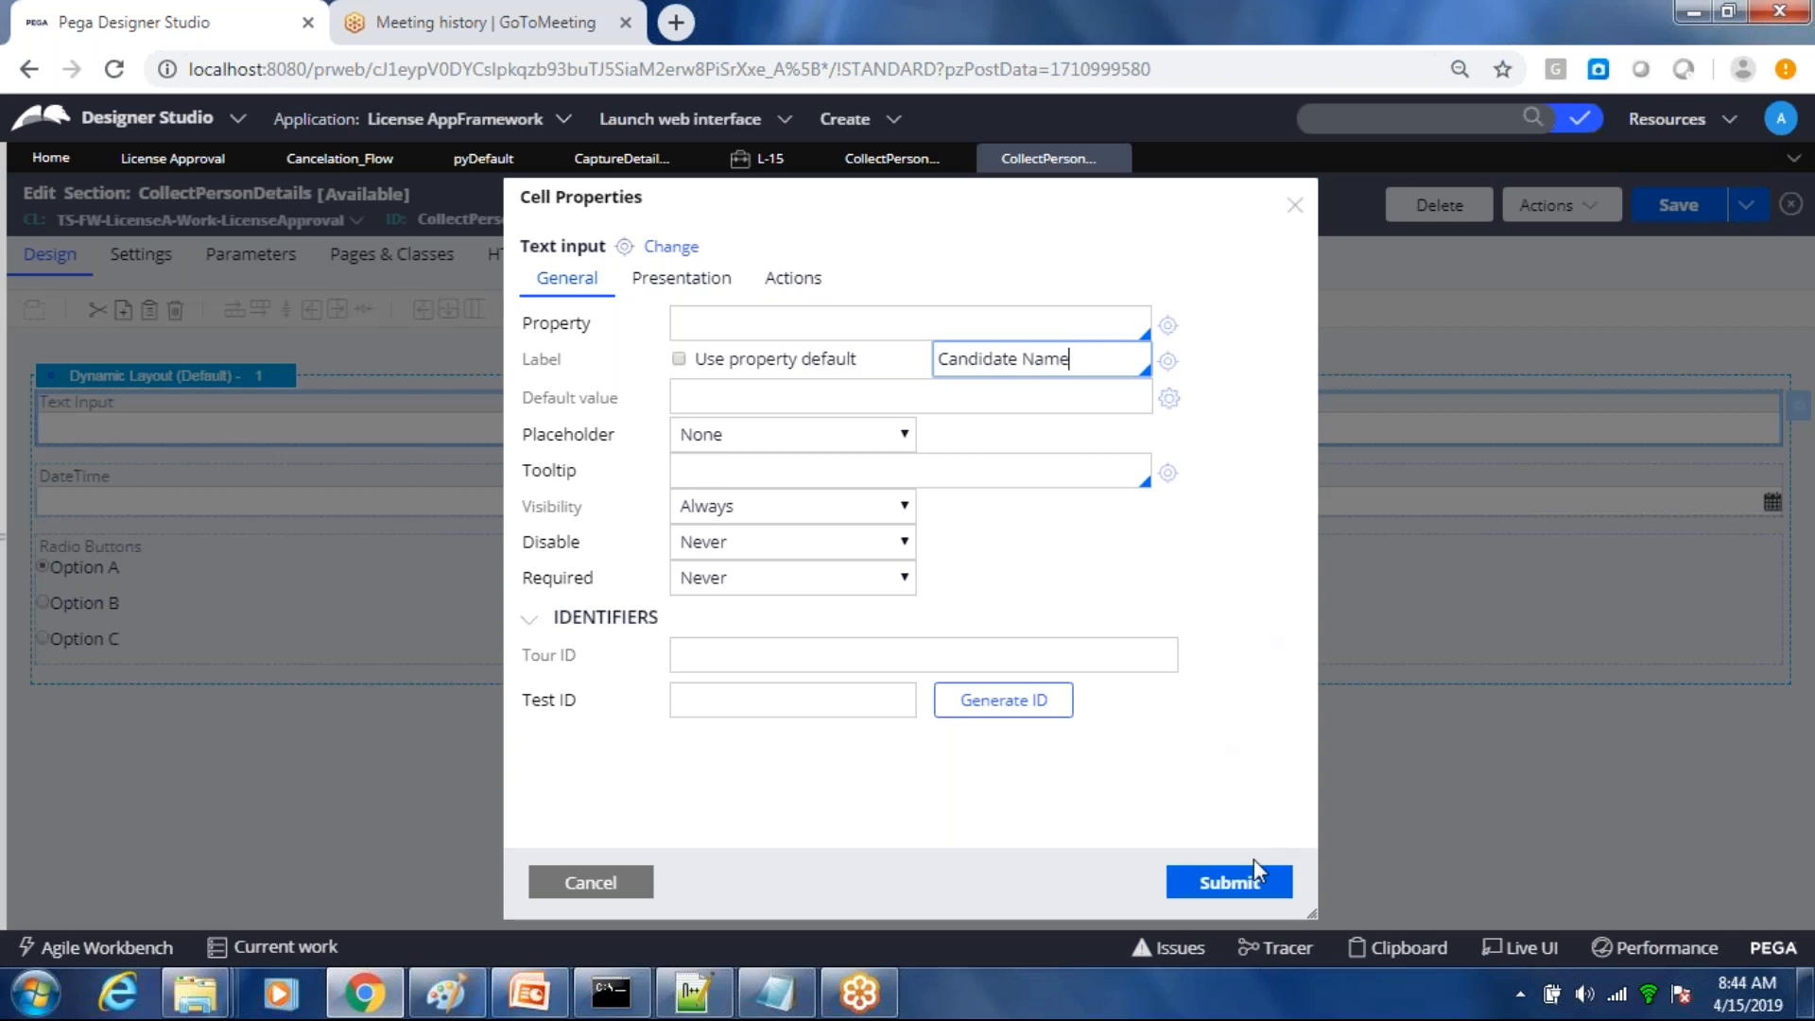
{"action": "left_click", "coordinate": [1257, 884]}
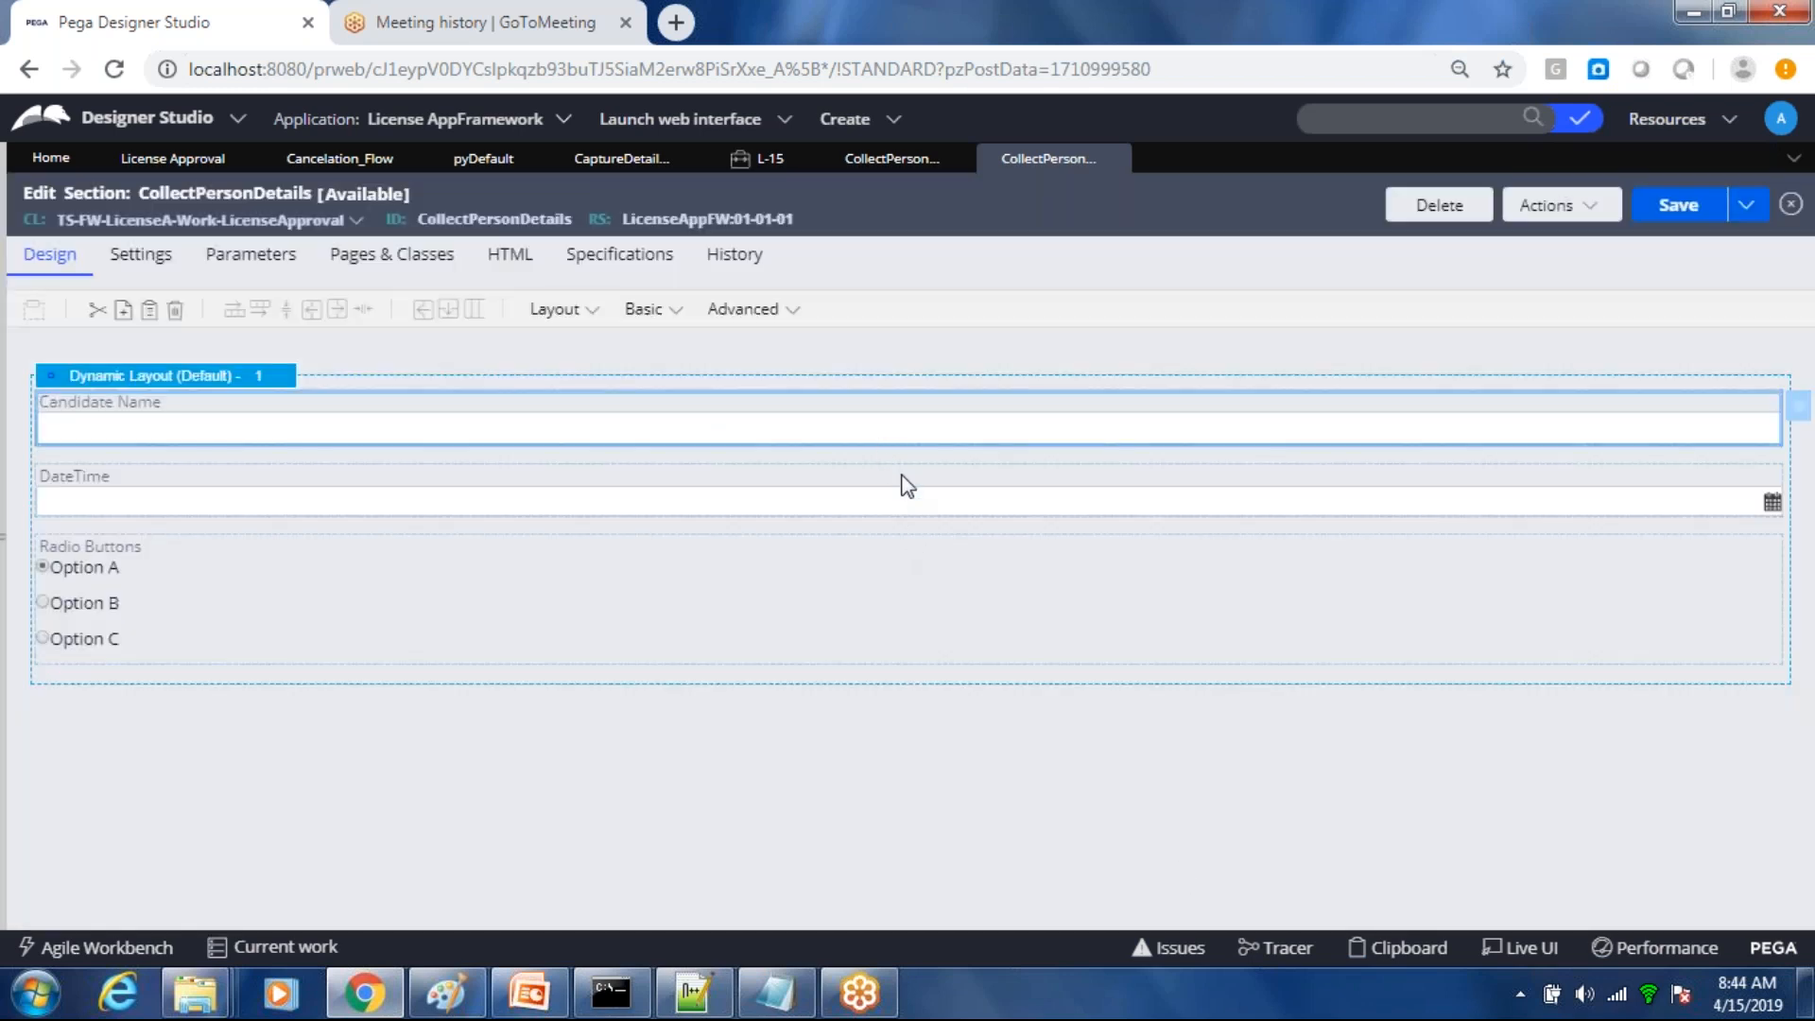
Step: Replace the DateTime control's property default label with "Date of Birth" and submit its cell properties
{"action": "left_click", "coordinate": [909, 503]}
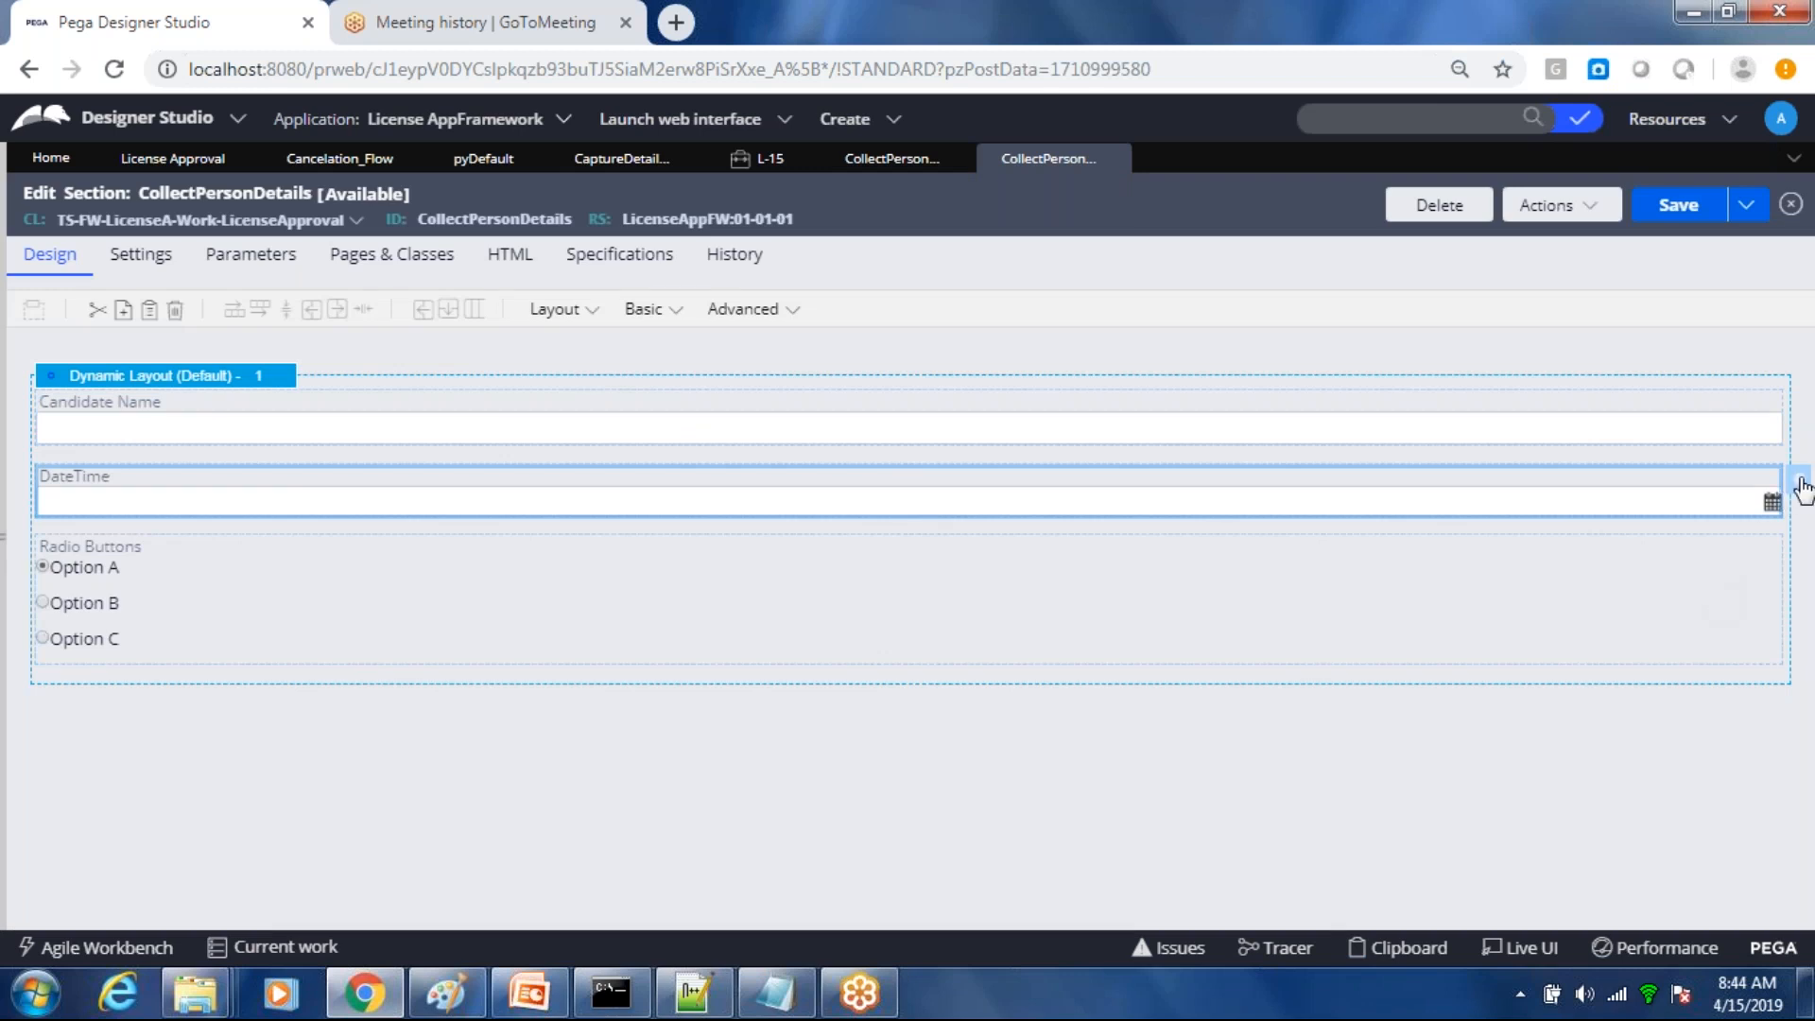
{"action": "left_click", "coordinate": [1802, 490]}
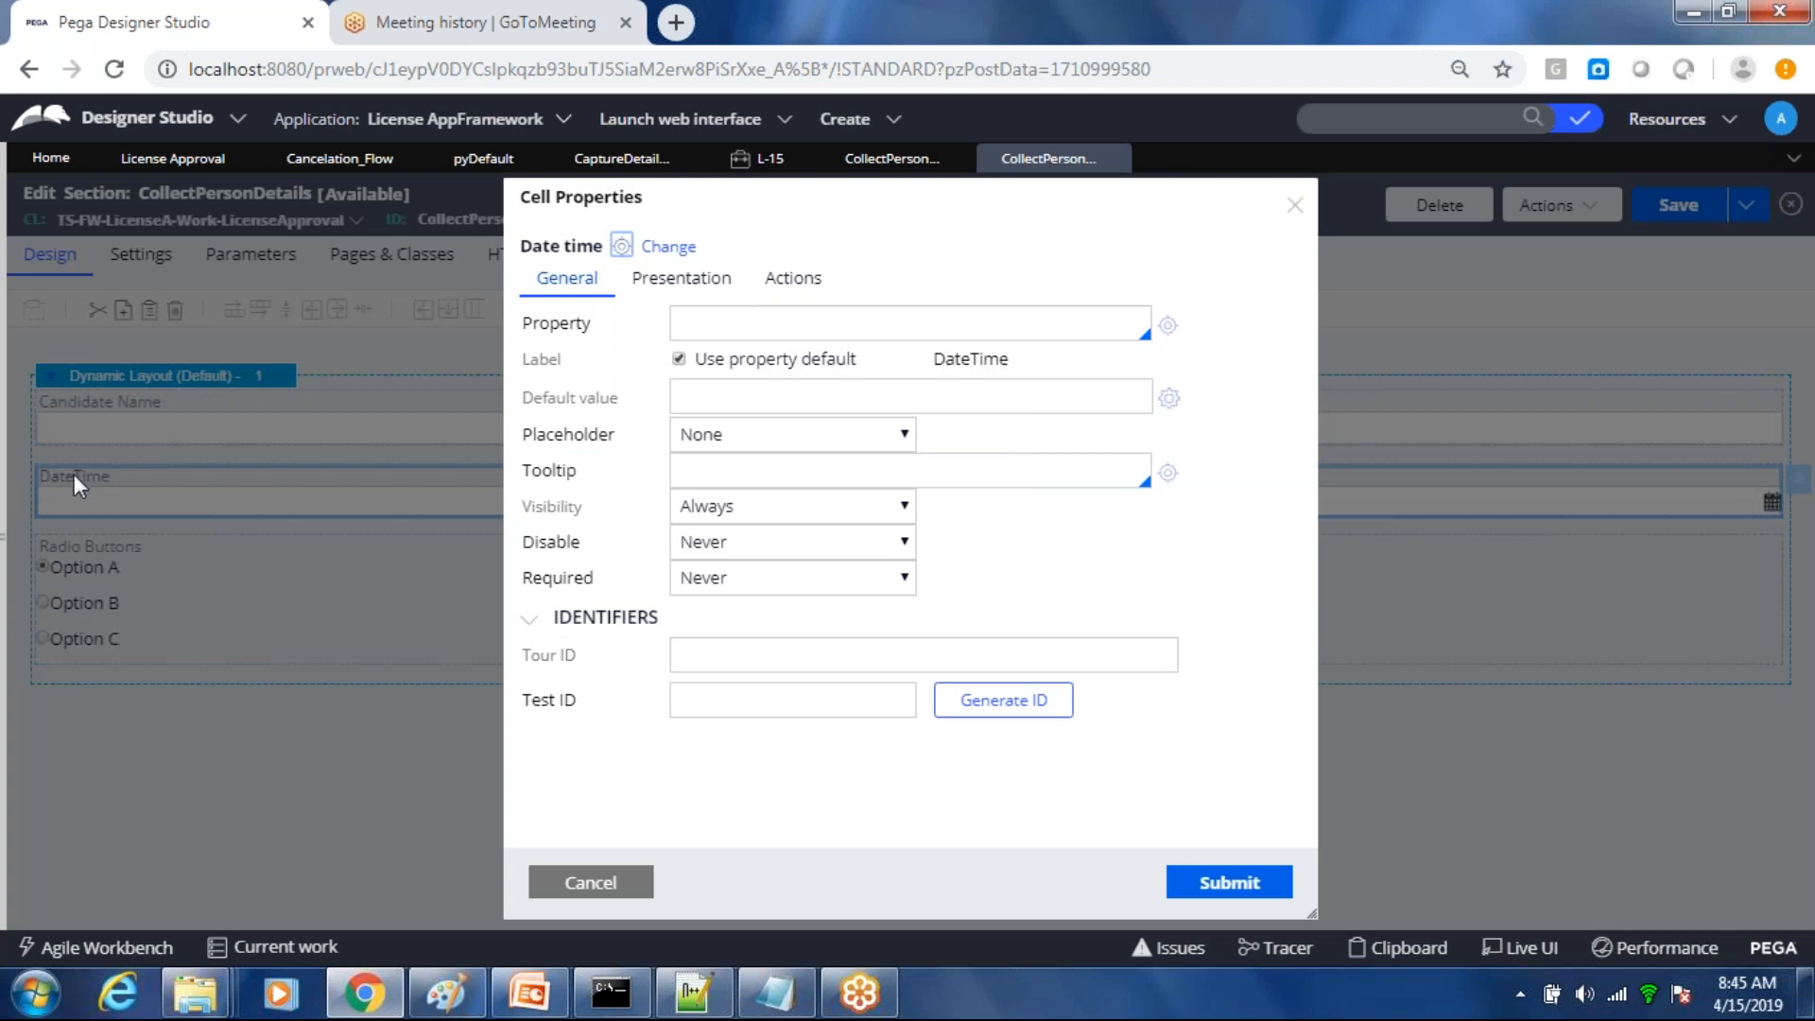
{"action": "left_click", "coordinate": [679, 358]}
{"action": "double_click", "coordinate": [994, 358]}
{"action": "type", "text": "Date of Birth"}
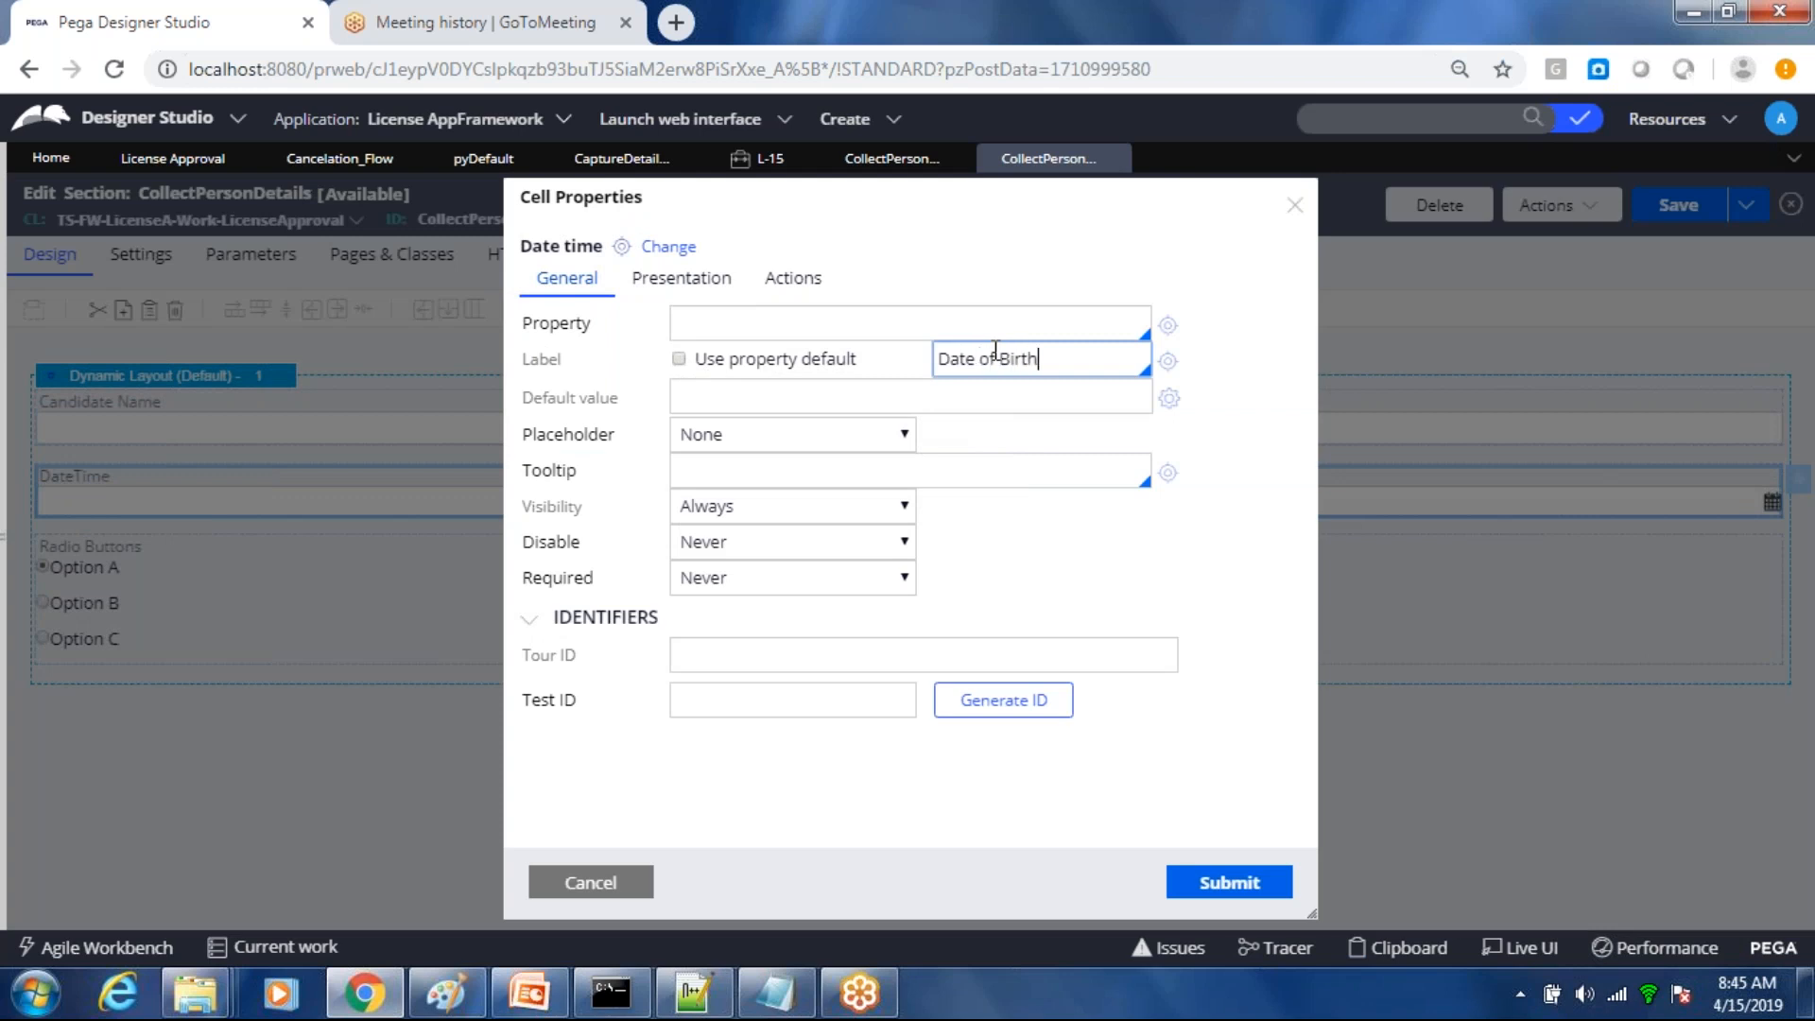
{"action": "left_click", "coordinate": [1229, 883]}
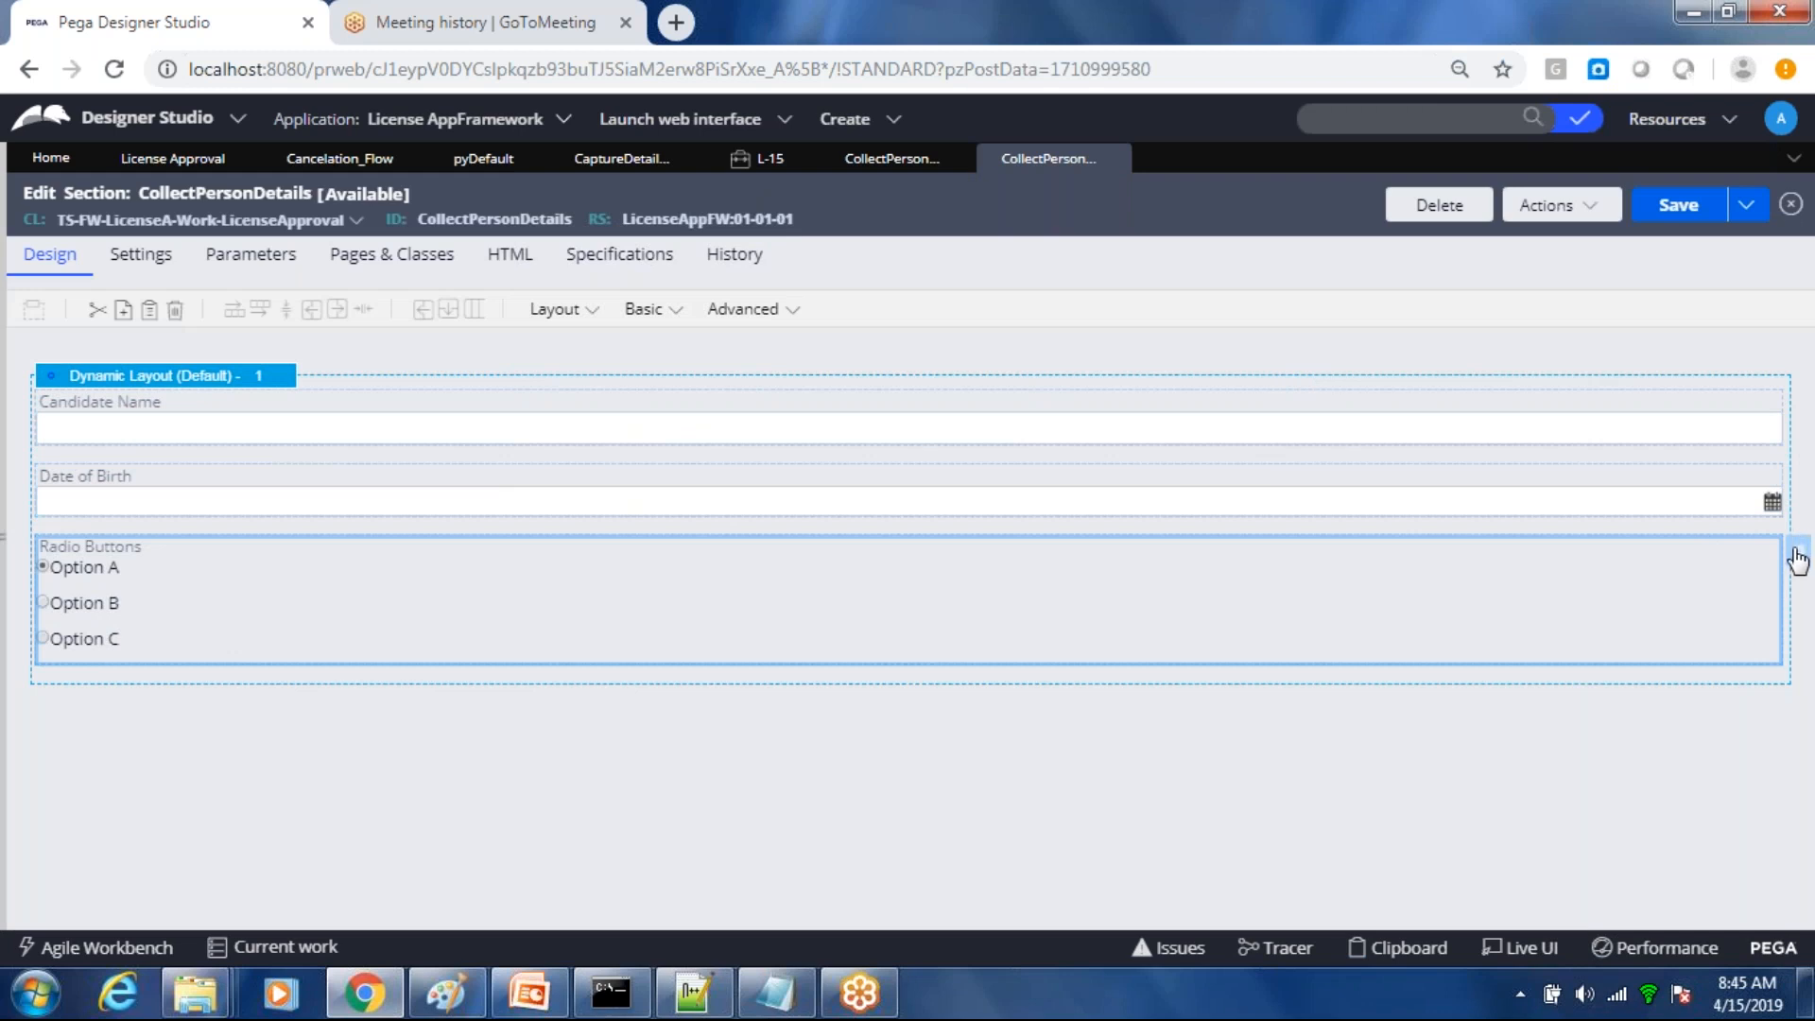
Step: Replace the radio buttons' property default label with "Gender" and submit the cell properties
{"action": "left_click", "coordinate": [1798, 562]}
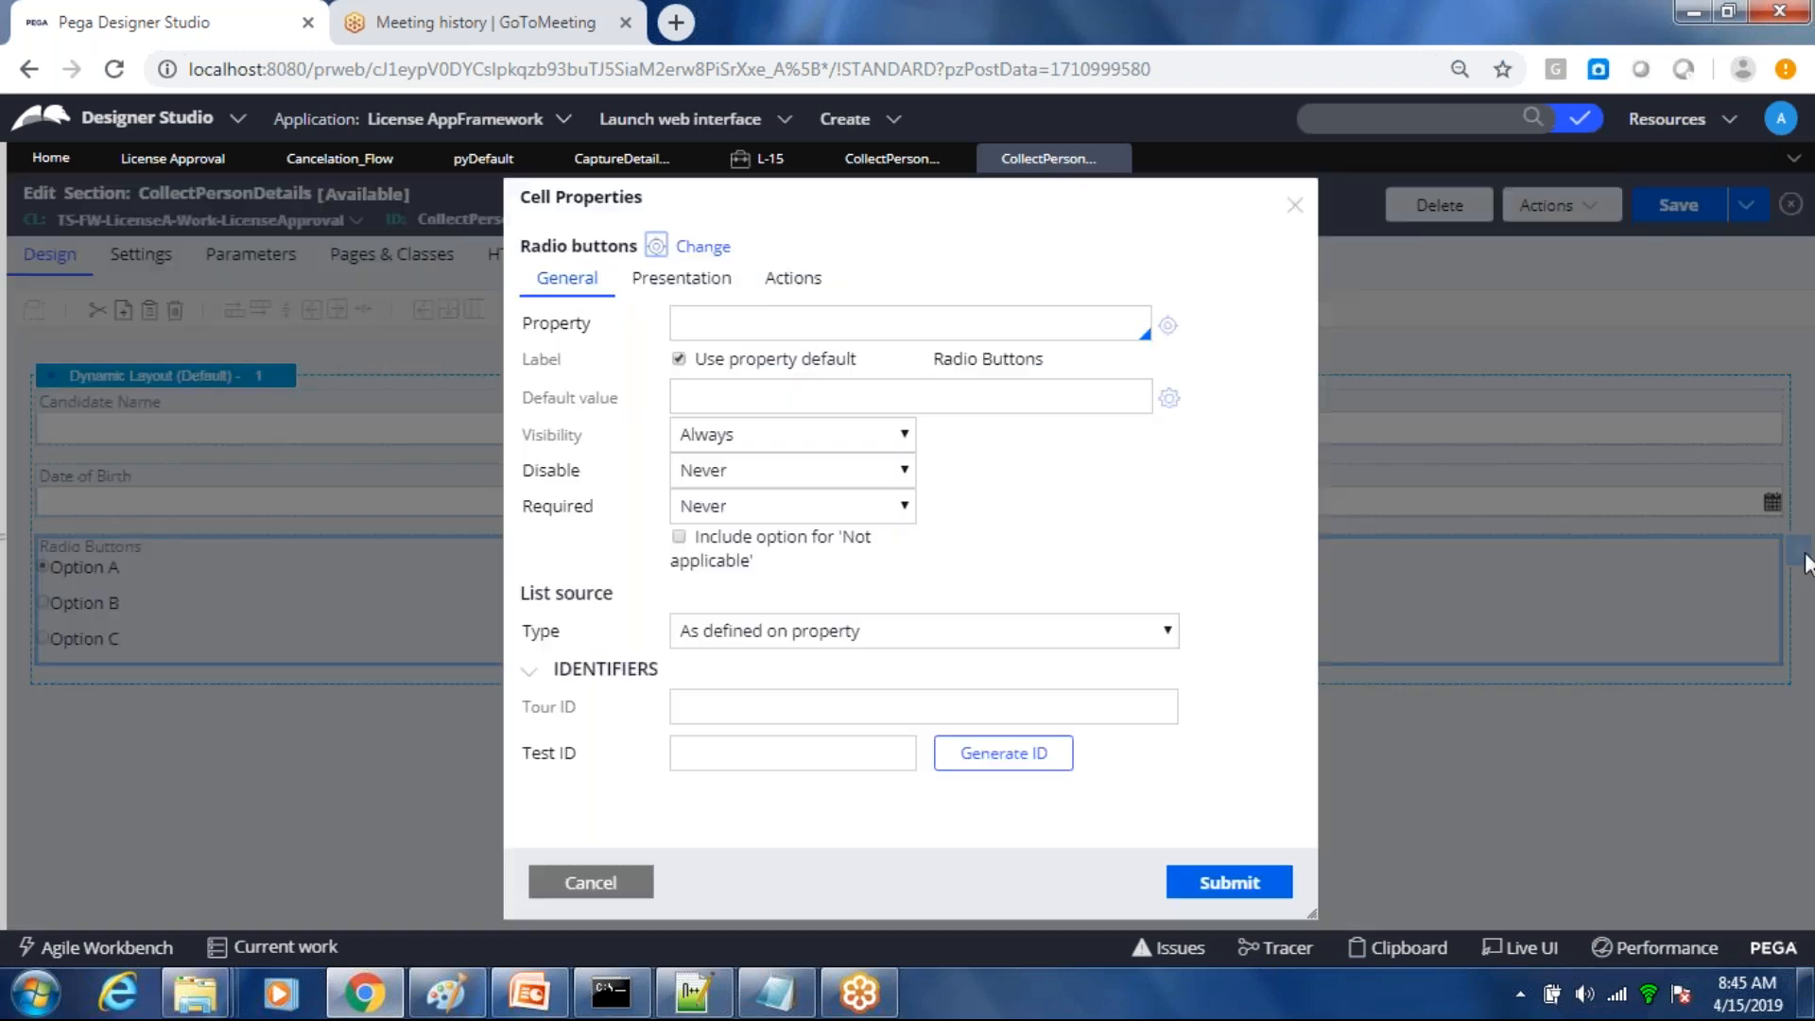
{"action": "left_click", "coordinate": [679, 360]}
{"action": "left_click", "coordinate": [1063, 359]}
{"action": "key", "text": "ctrl+a"}
{"action": "type", "text": "Gender"}
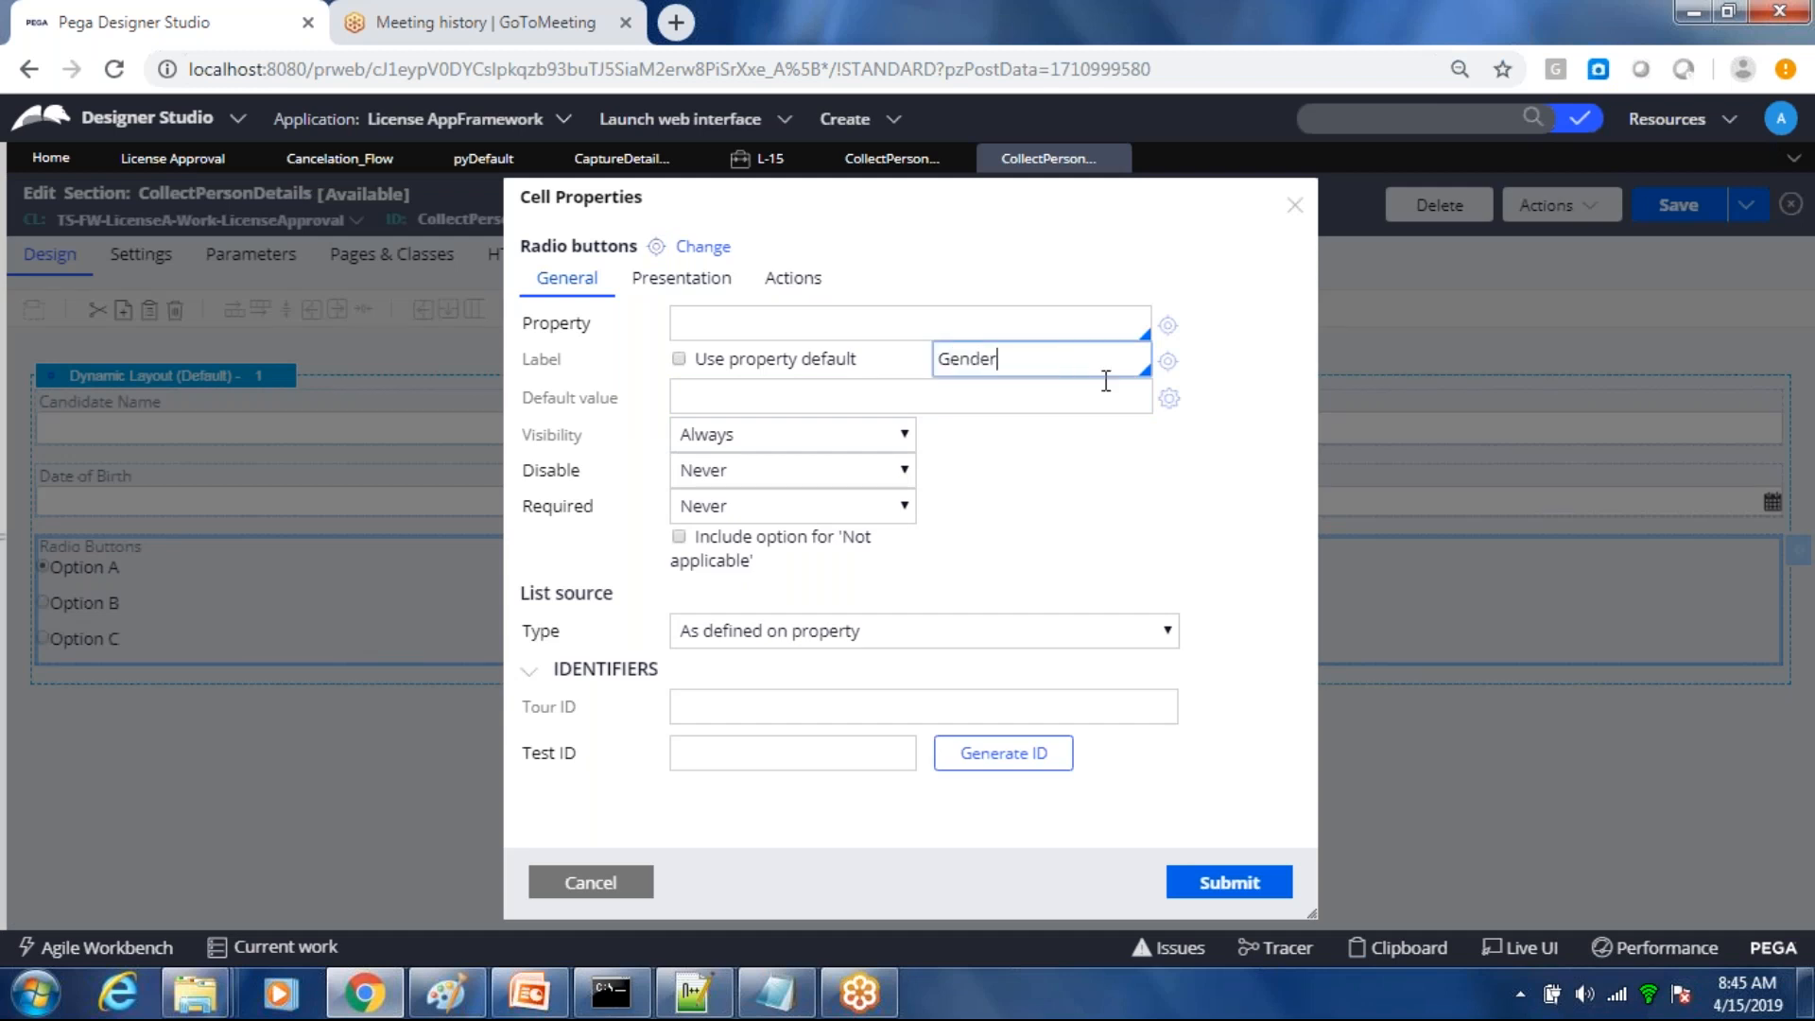
{"action": "left_click", "coordinate": [1231, 882]}
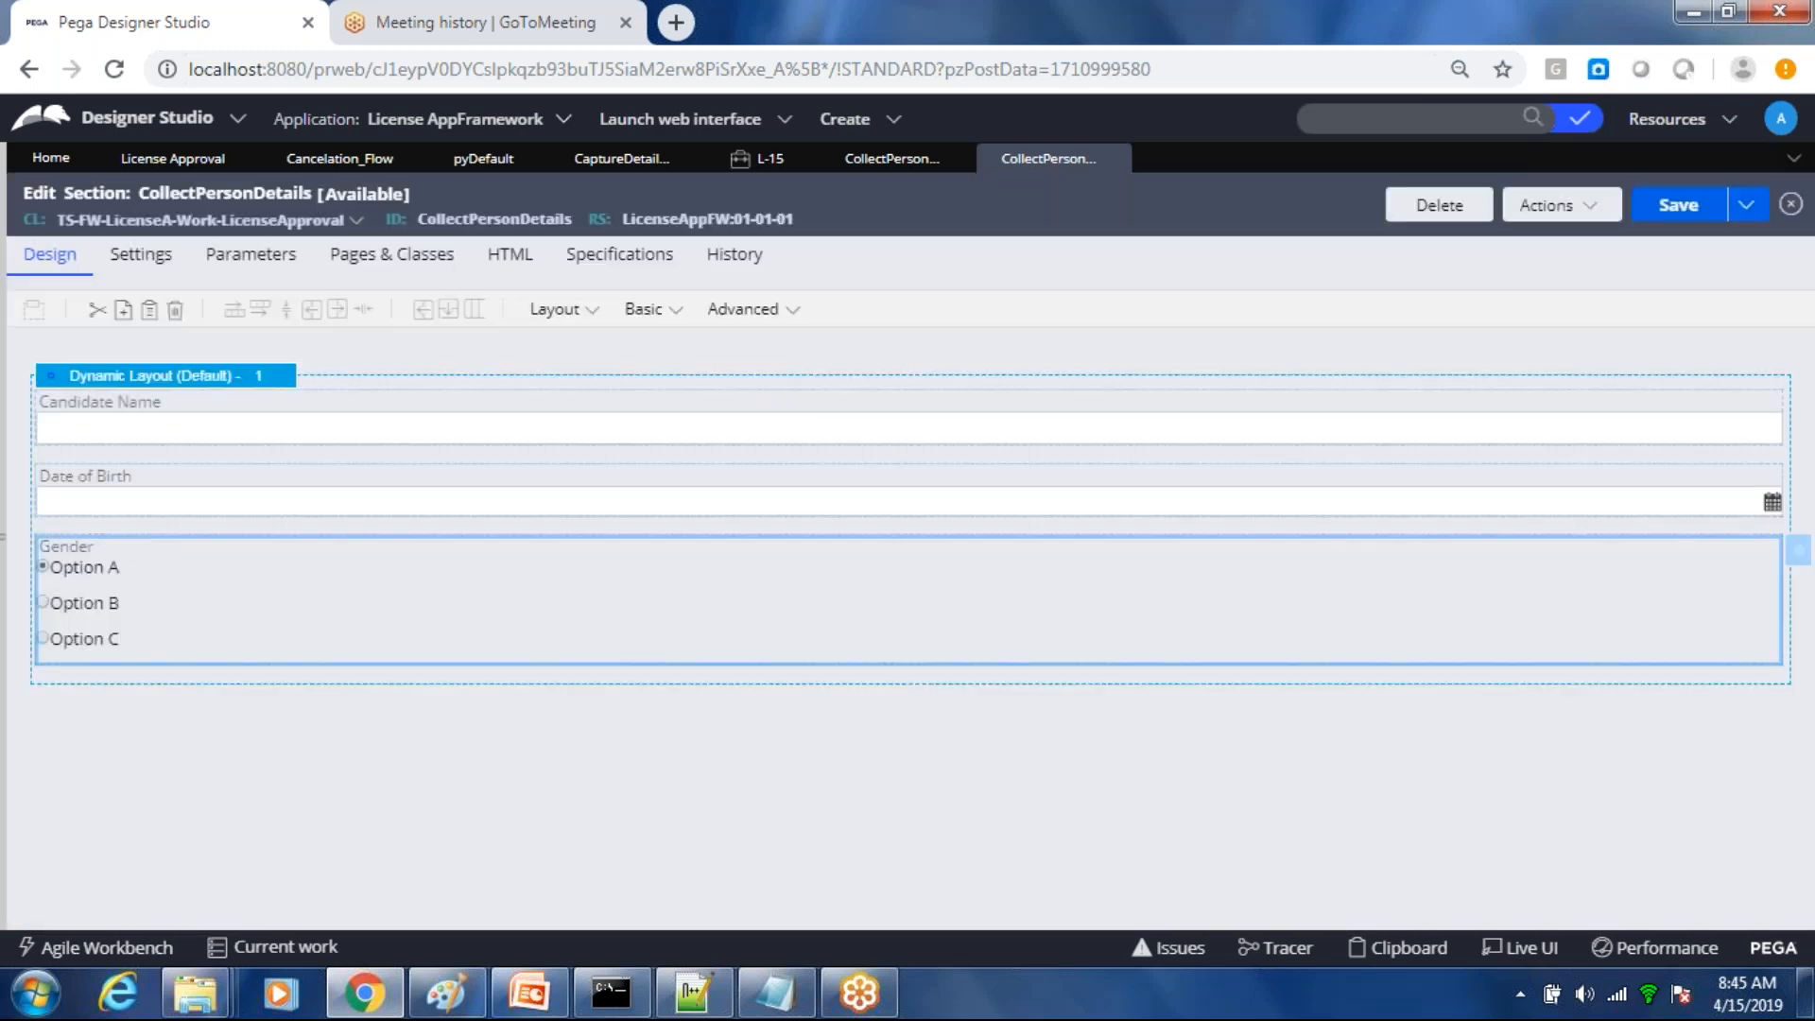
{"action": "key", "text": "ctrl+s"}
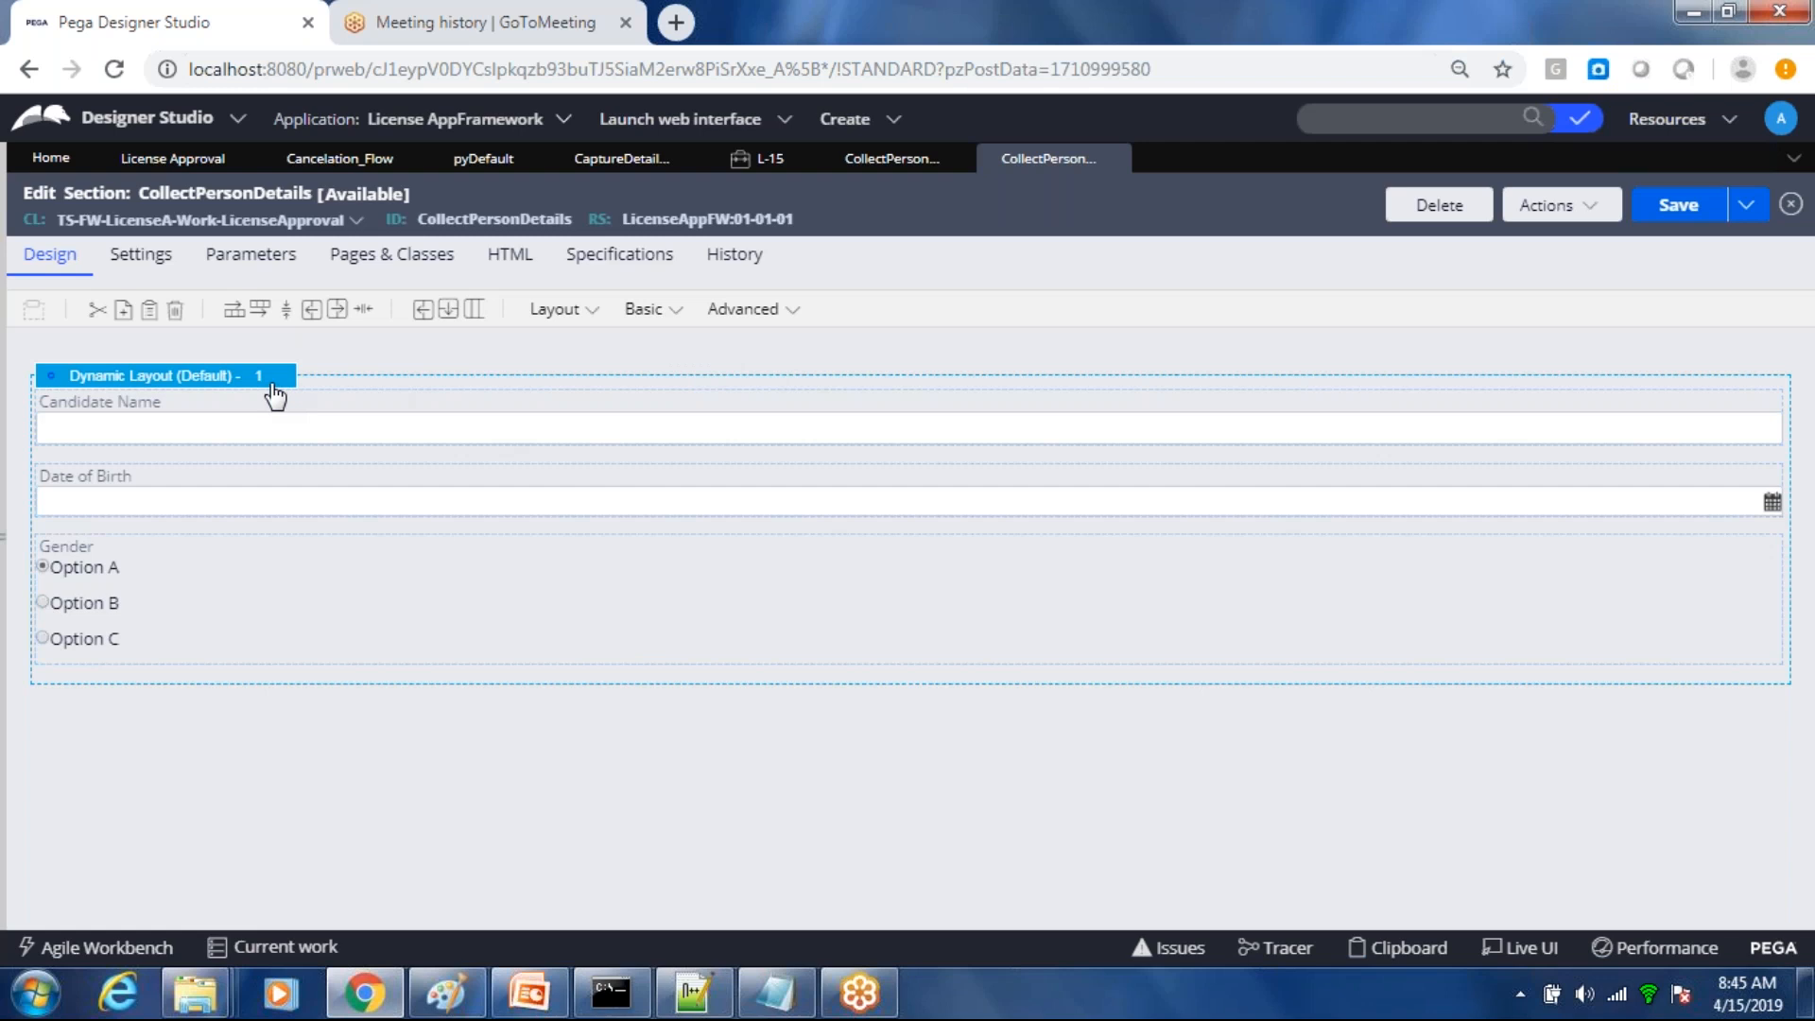
{"action": "left_click", "coordinate": [652, 320]}
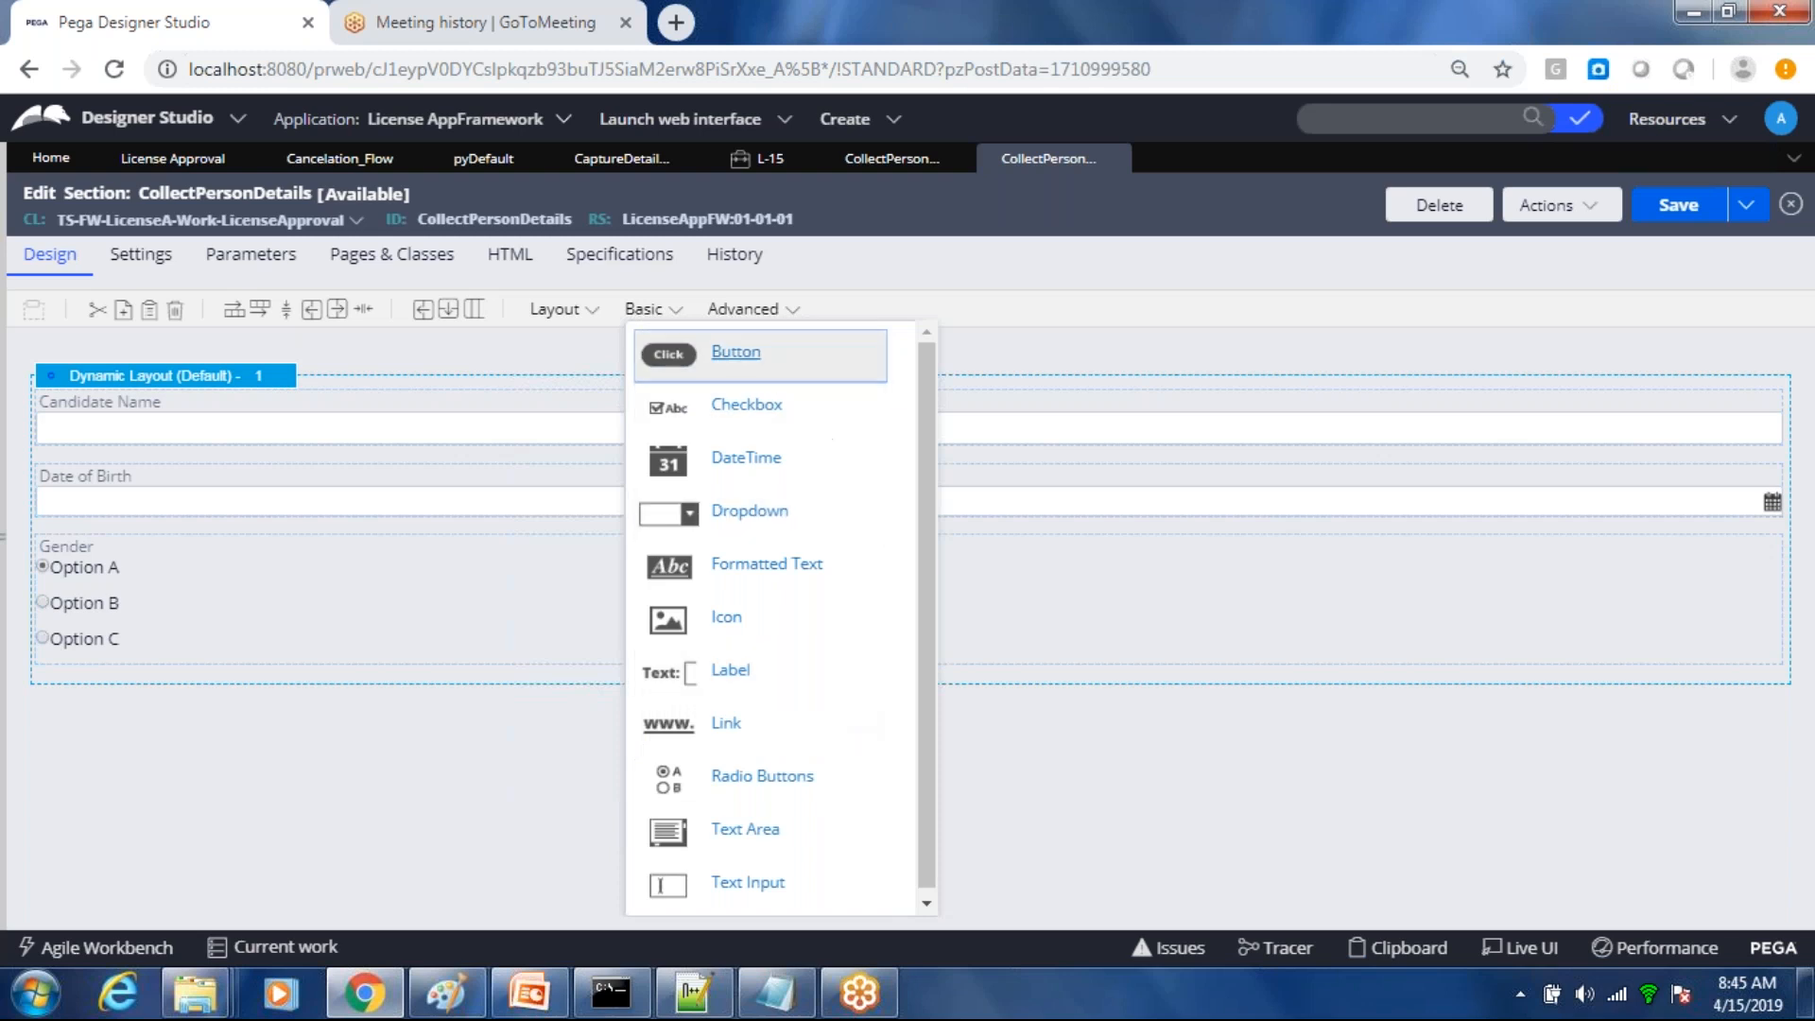
{"action": "left_click", "coordinate": [765, 321]}
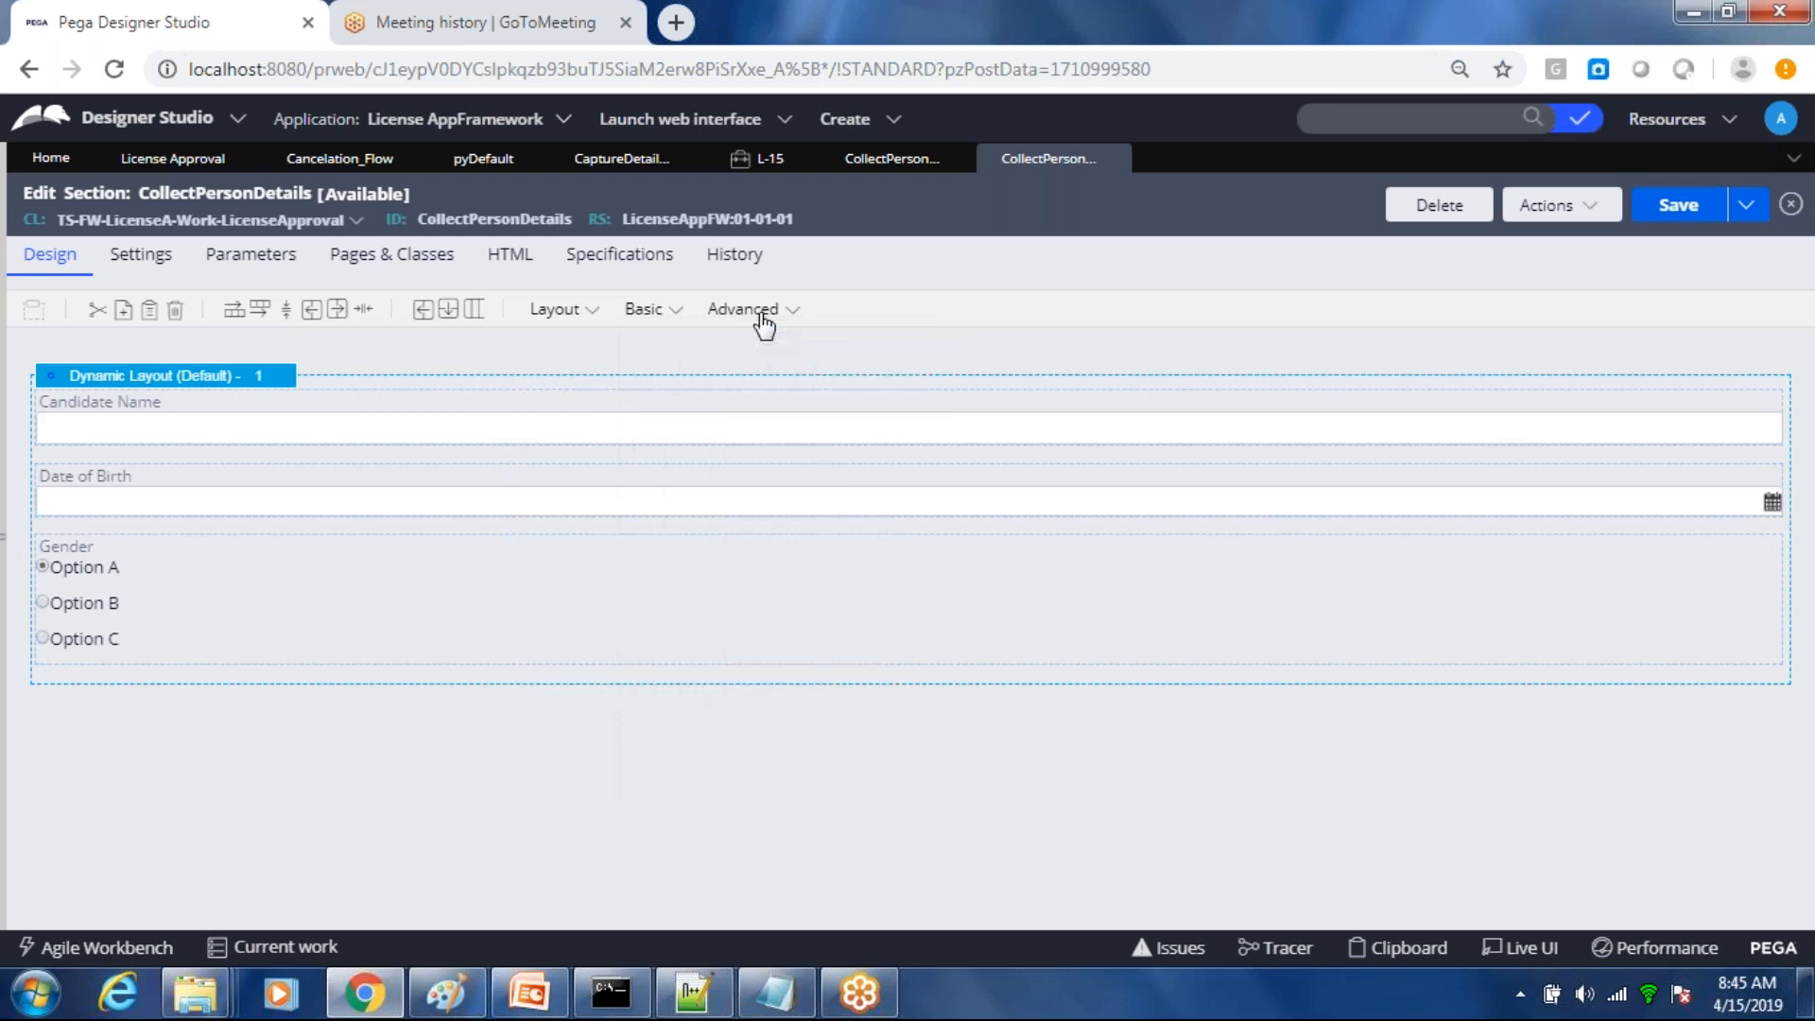
{"action": "left_click", "coordinate": [764, 321]}
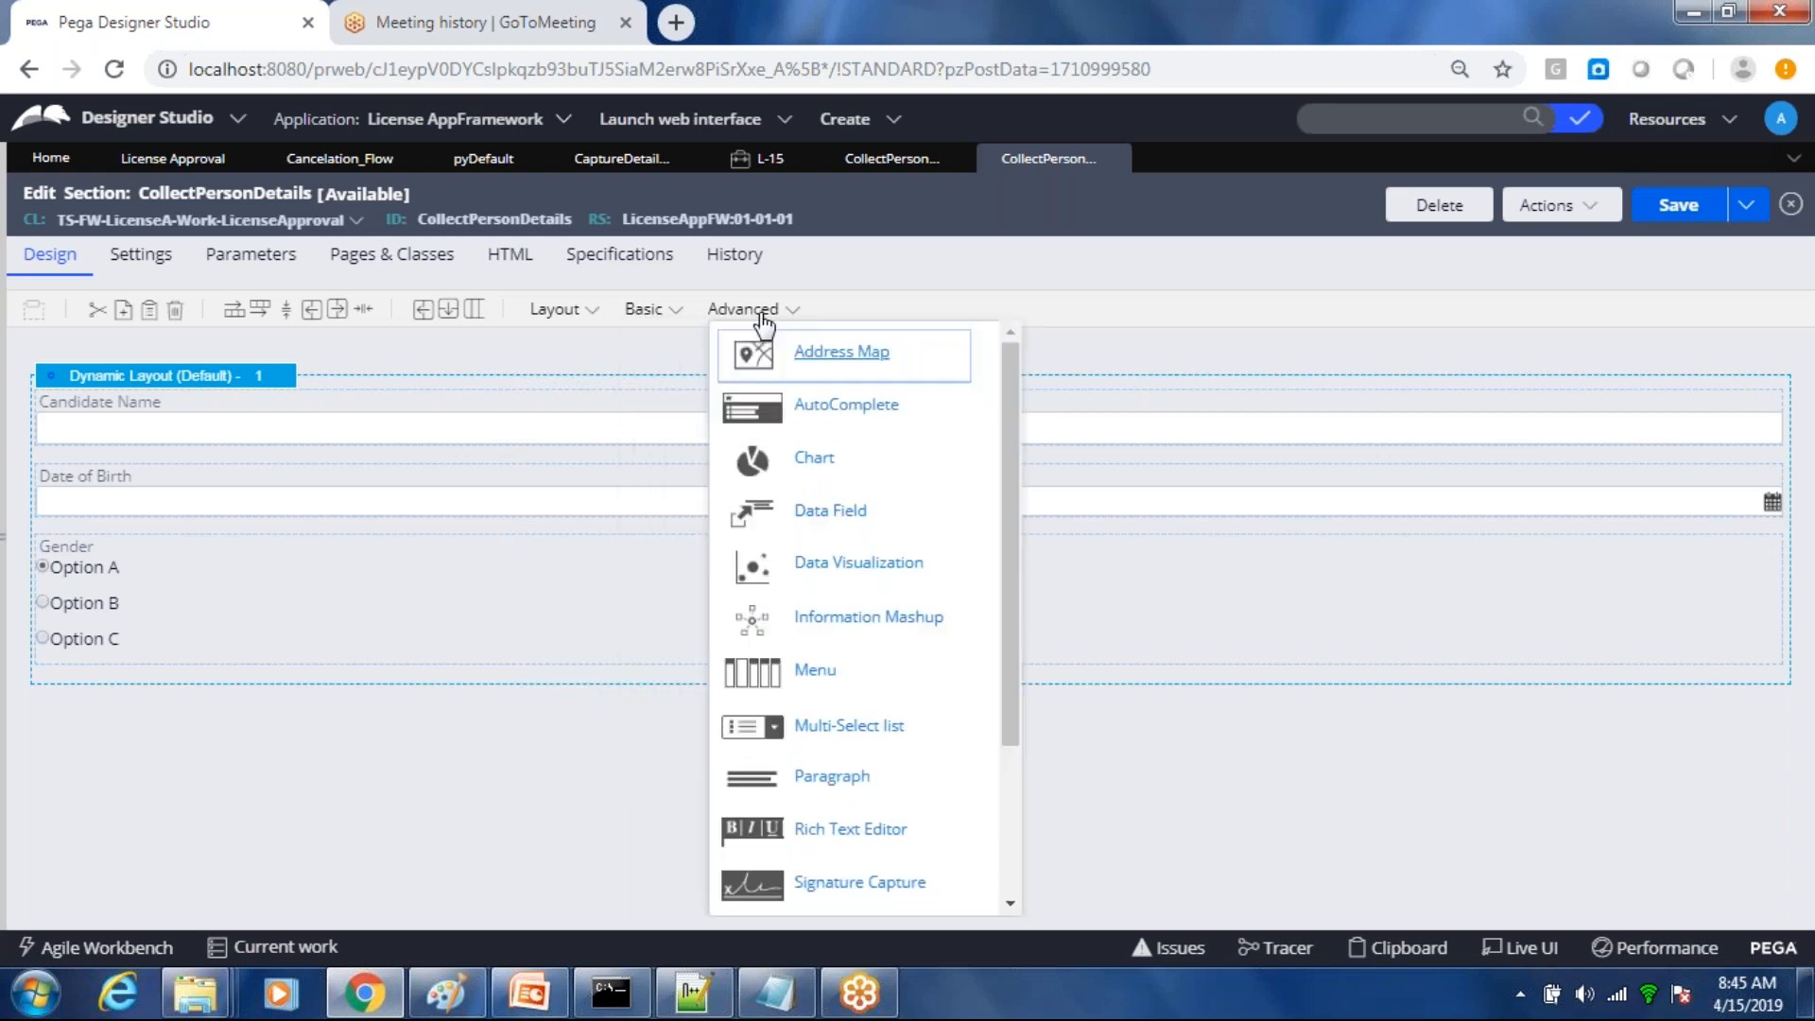
{"action": "left_click_drag", "start_coordinate": [1012, 576], "coordinate": [1004, 794]}
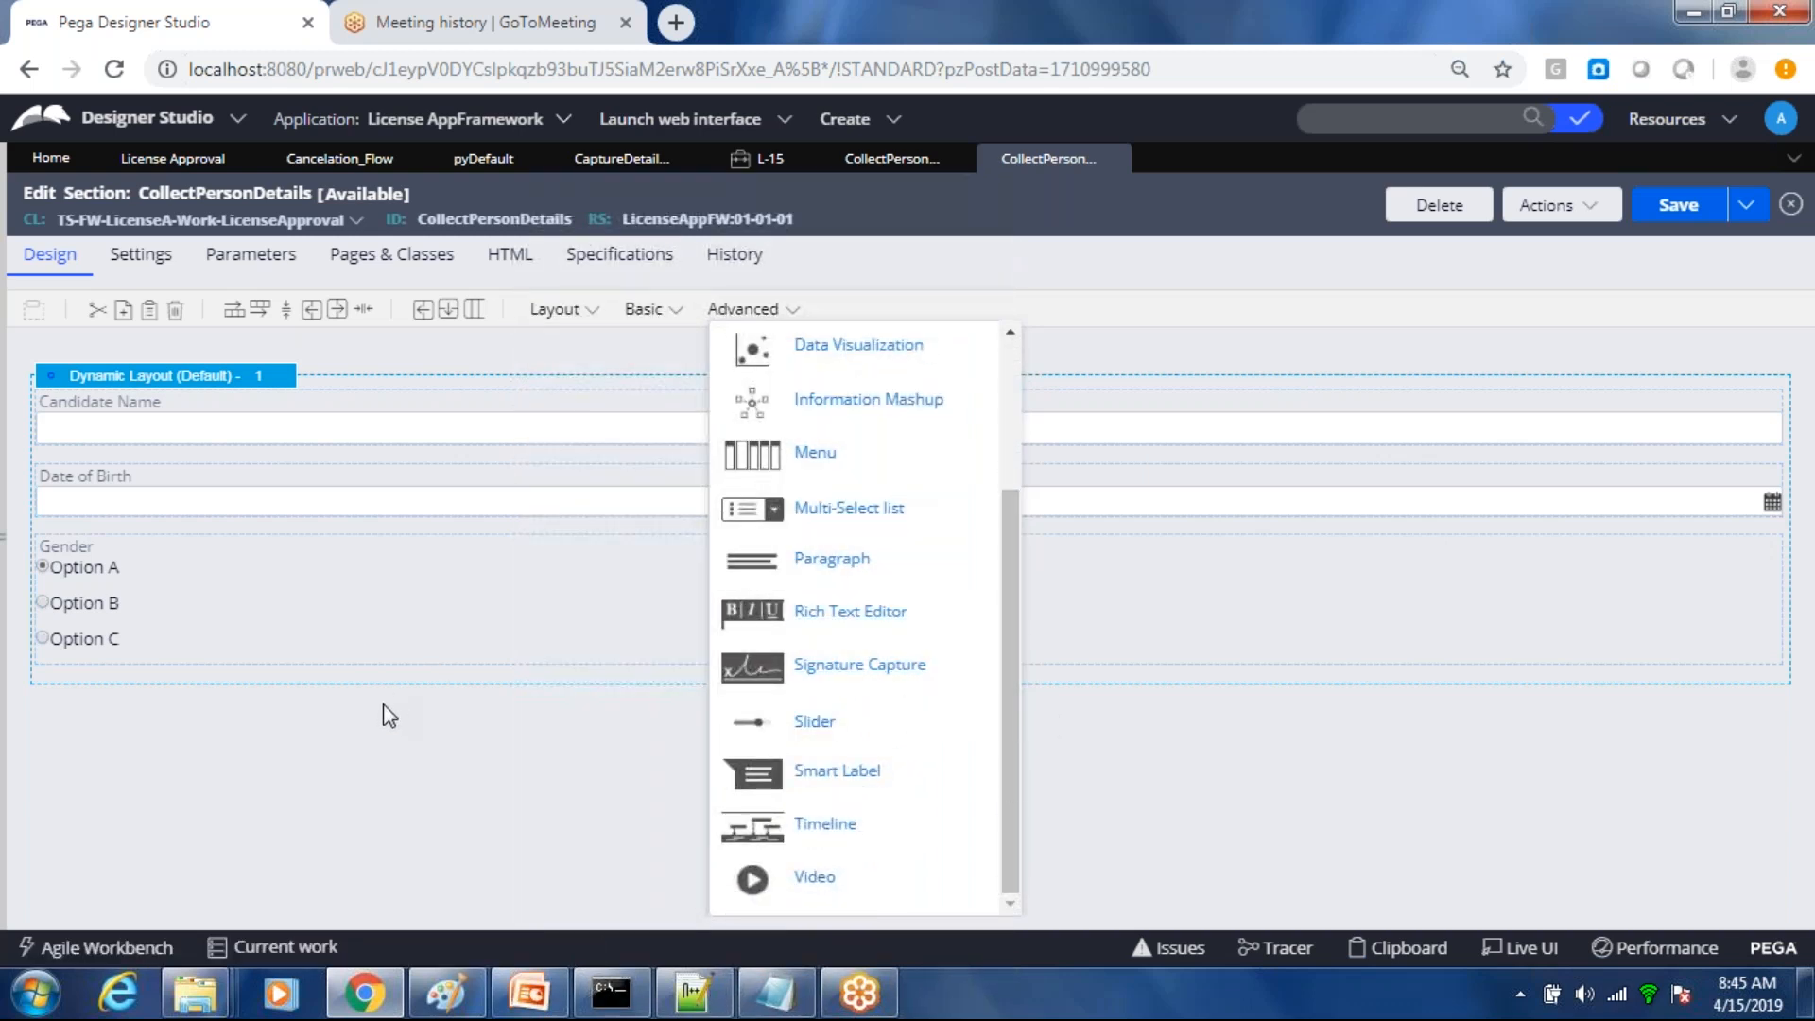
{"action": "left_click_drag", "start_coordinate": [1010, 769], "coordinate": [1006, 600]}
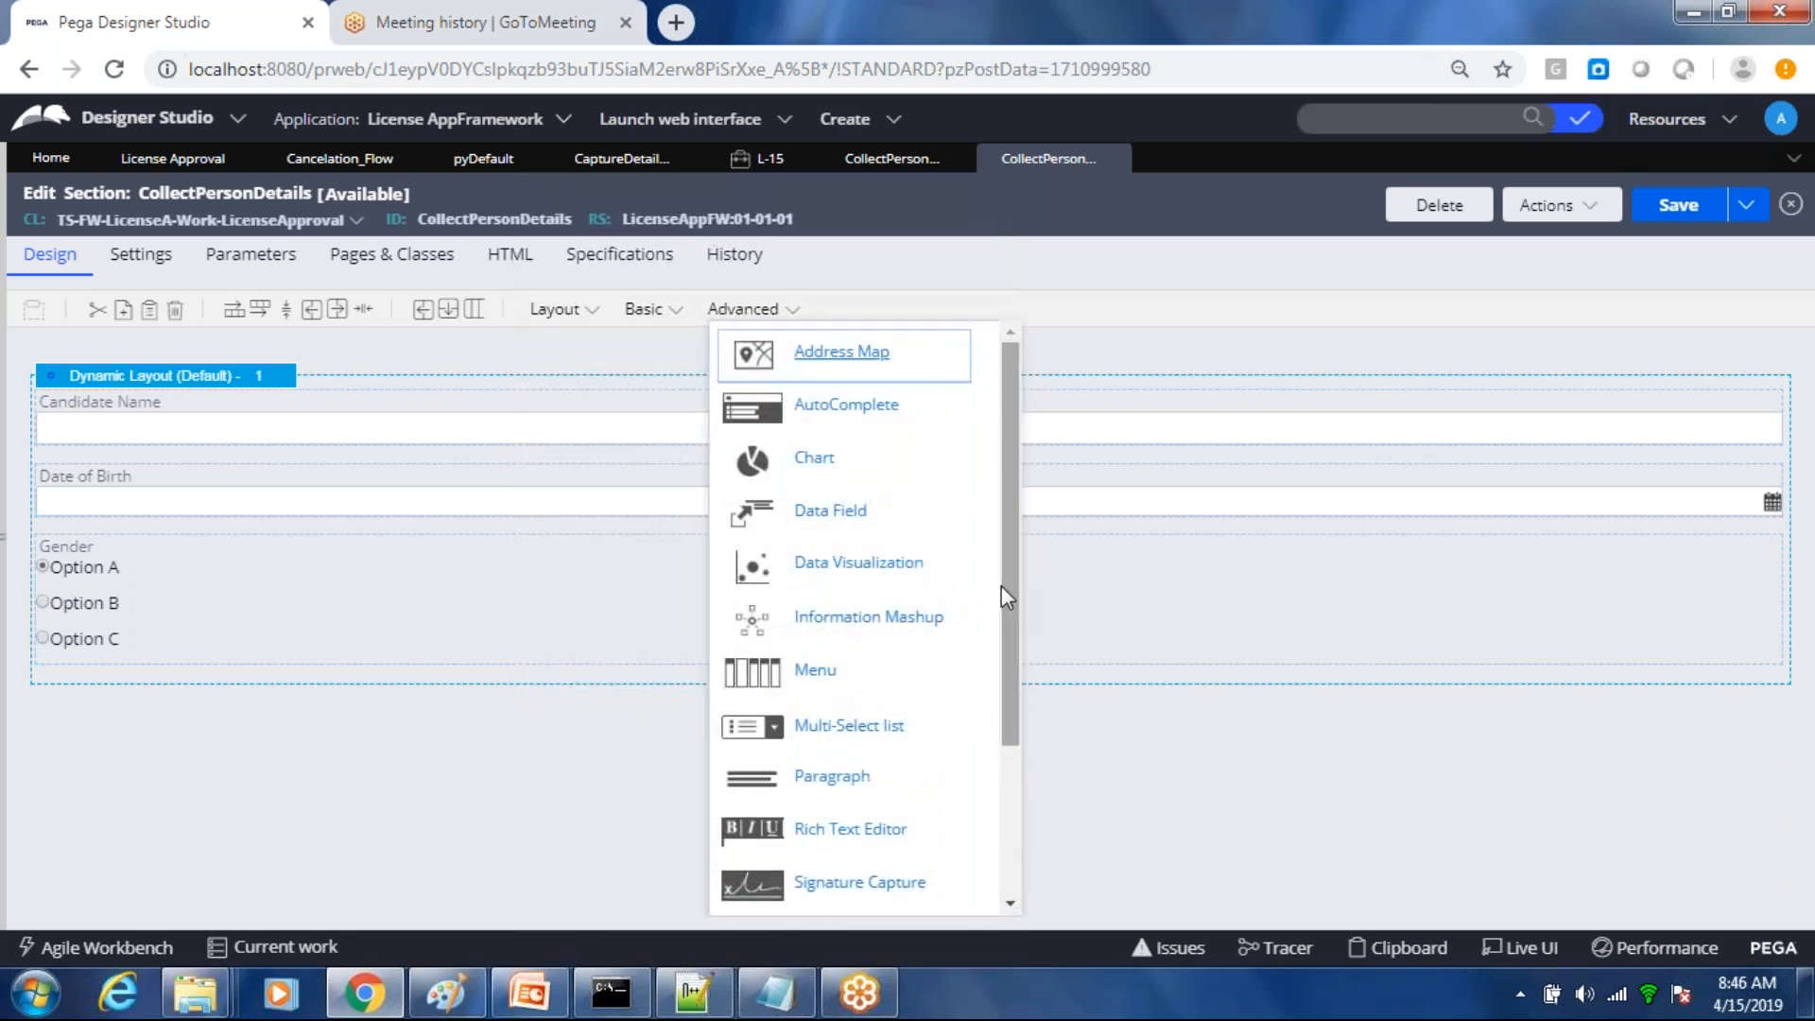
{"action": "left_click", "coordinate": [1178, 773]}
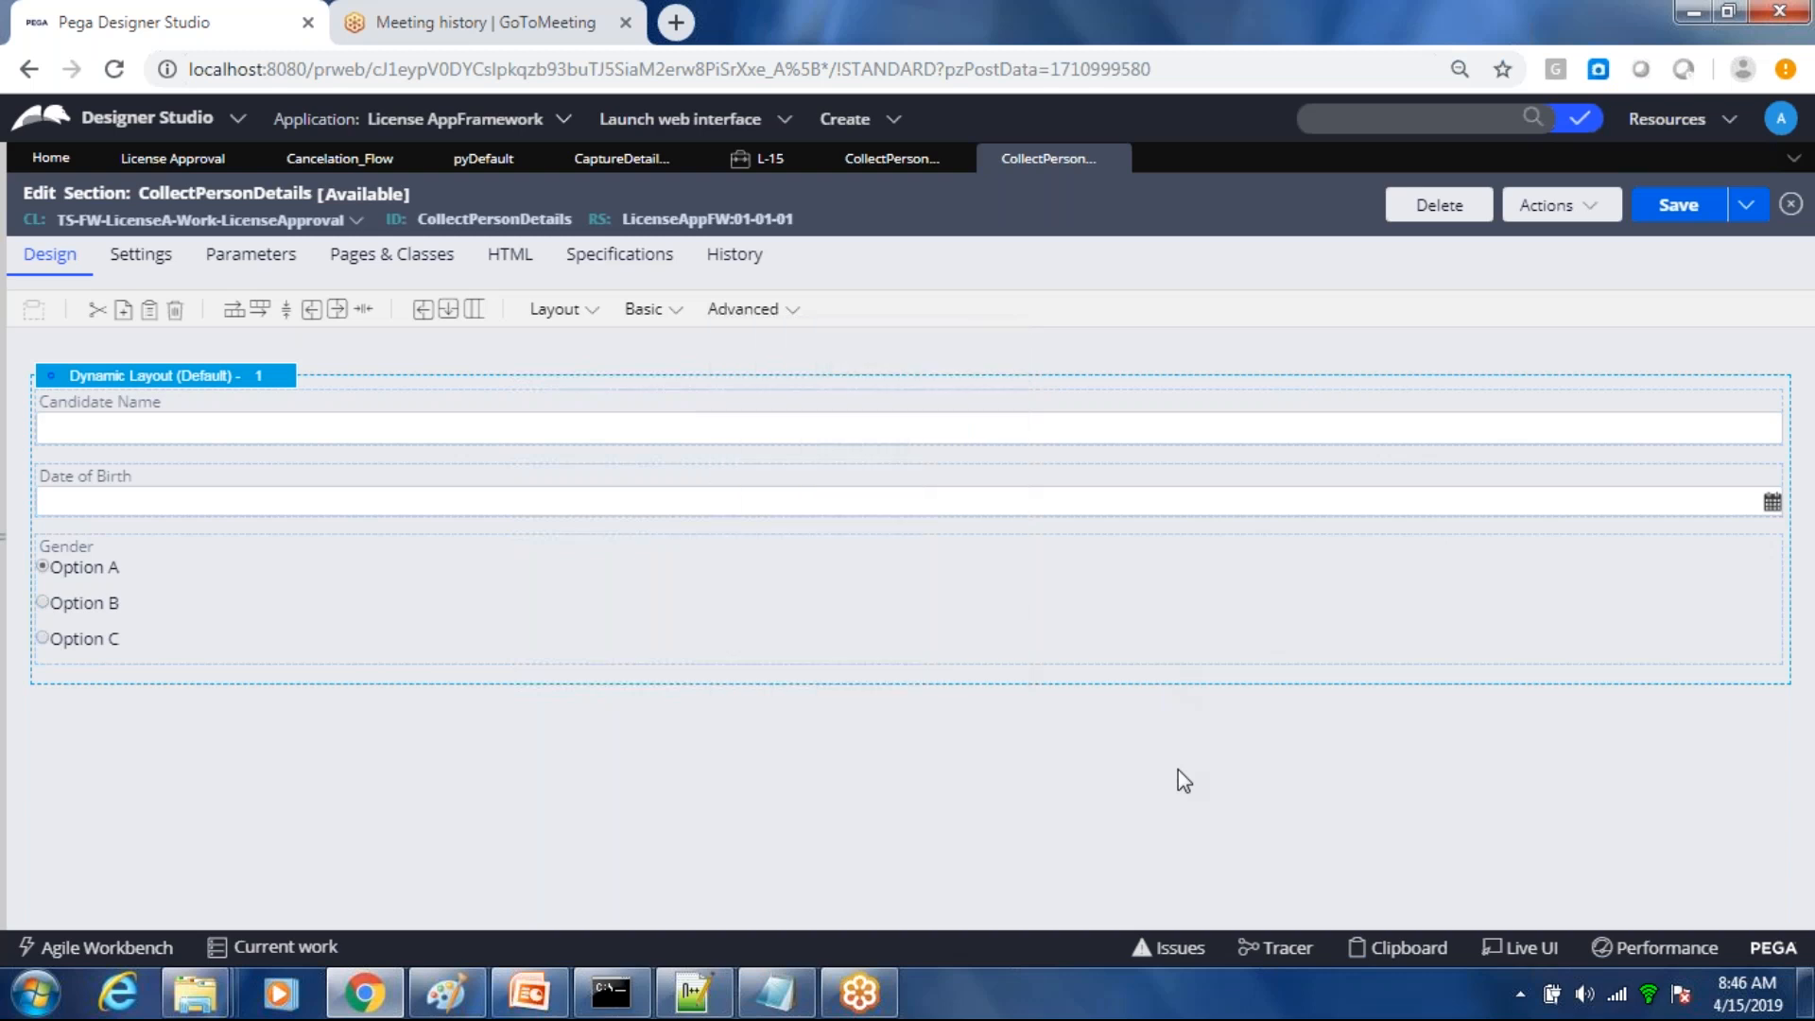
Step: Save the CollectPersonDetails section and create a new License Approval case
{"action": "left_click", "coordinate": [1671, 213]}
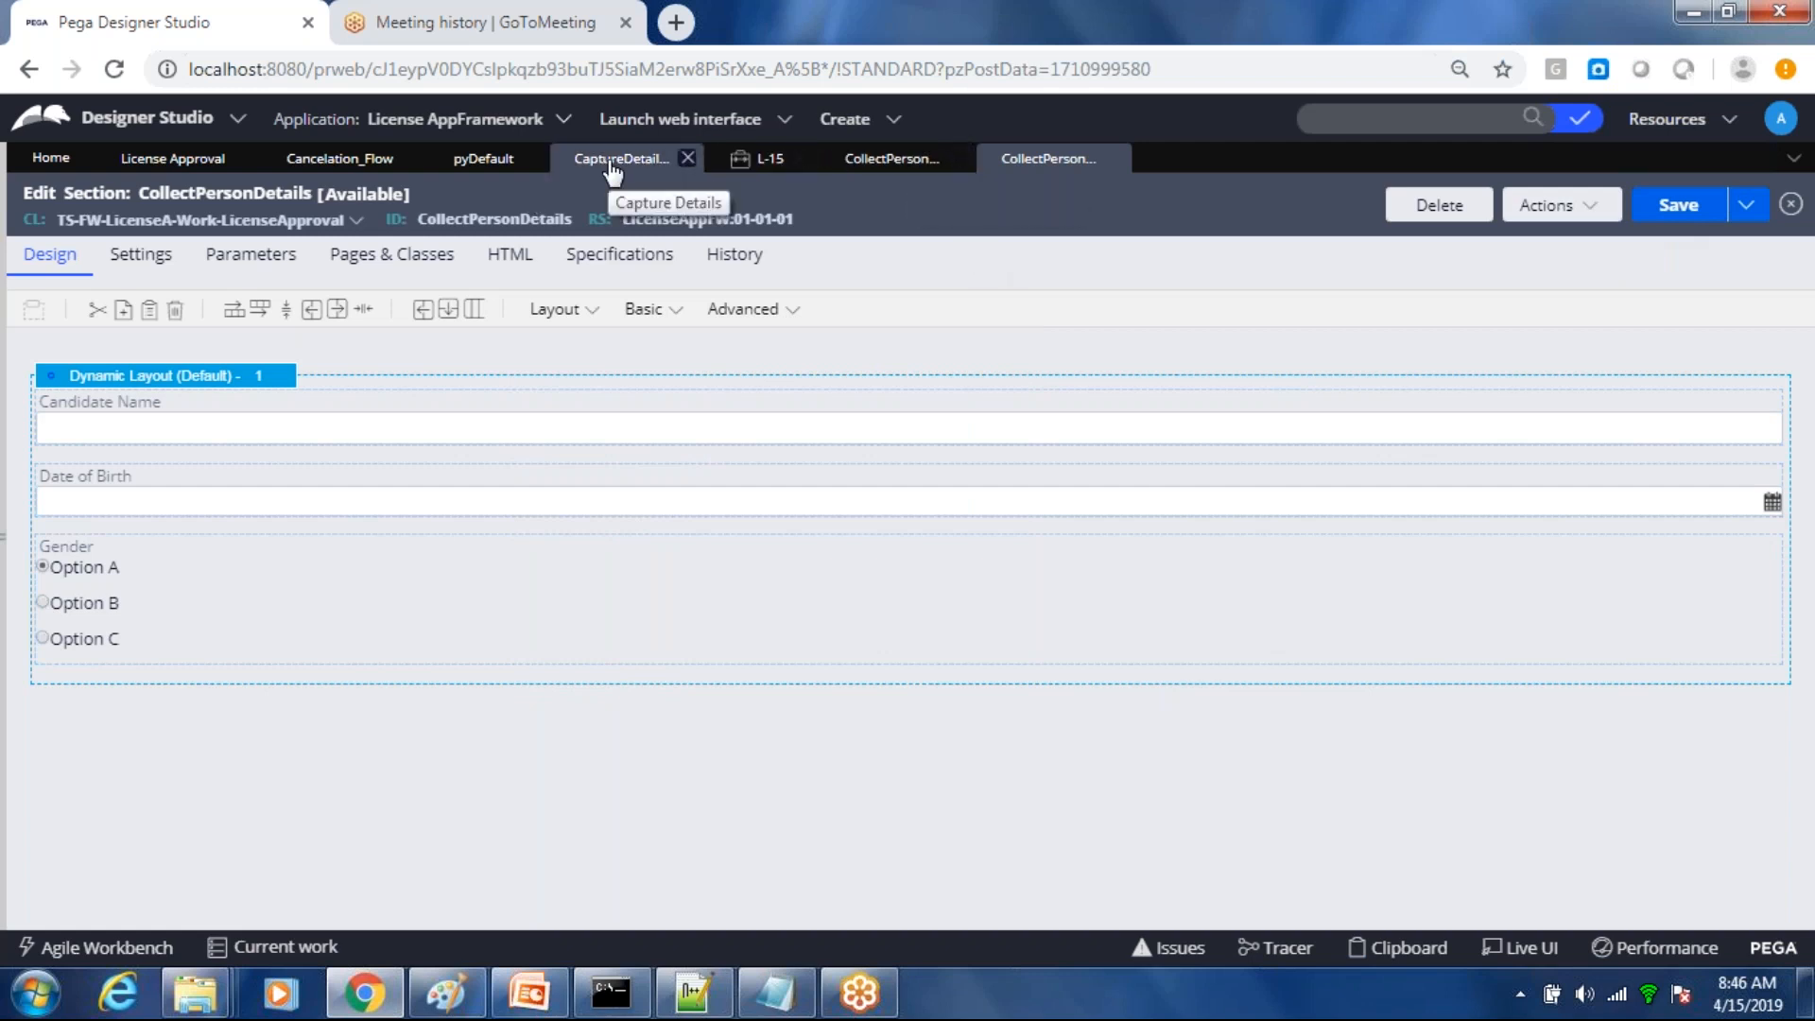
{"action": "left_click", "coordinate": [857, 123]}
{"action": "mouse_move", "coordinate": [856, 146]}
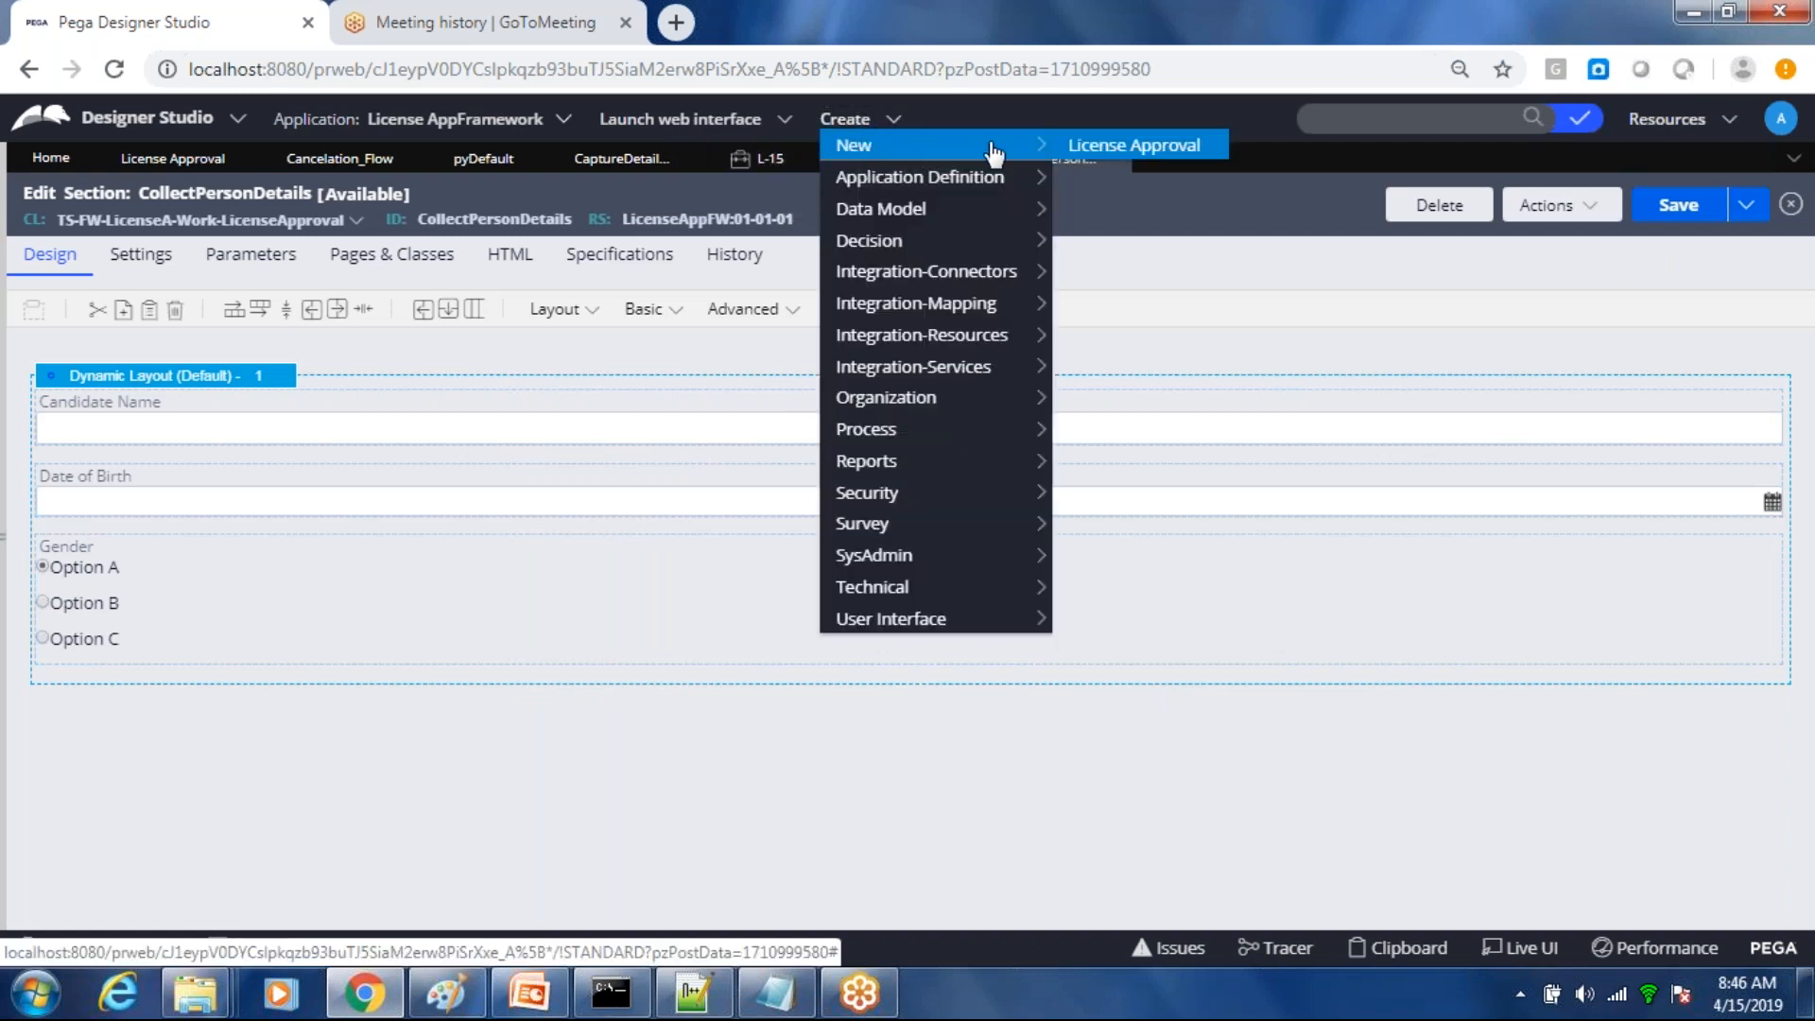
{"action": "left_click", "coordinate": [1120, 147]}
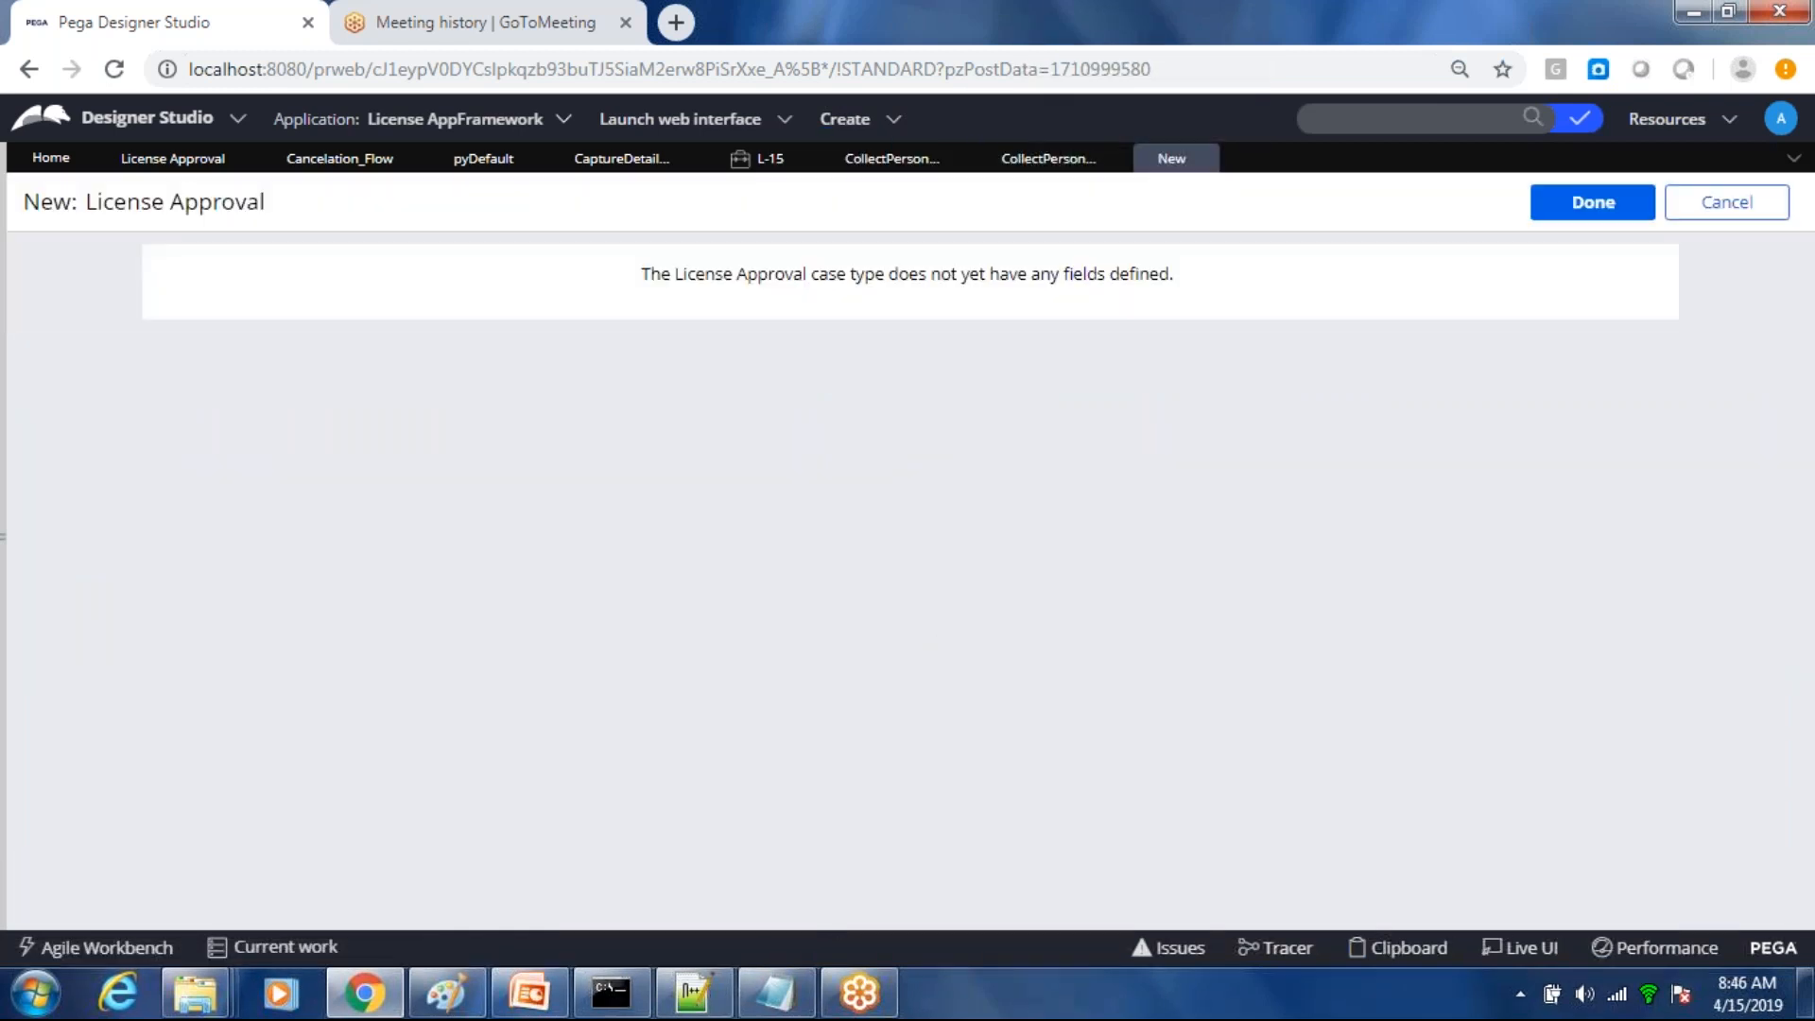
{"action": "left_click", "coordinate": [1607, 208]}
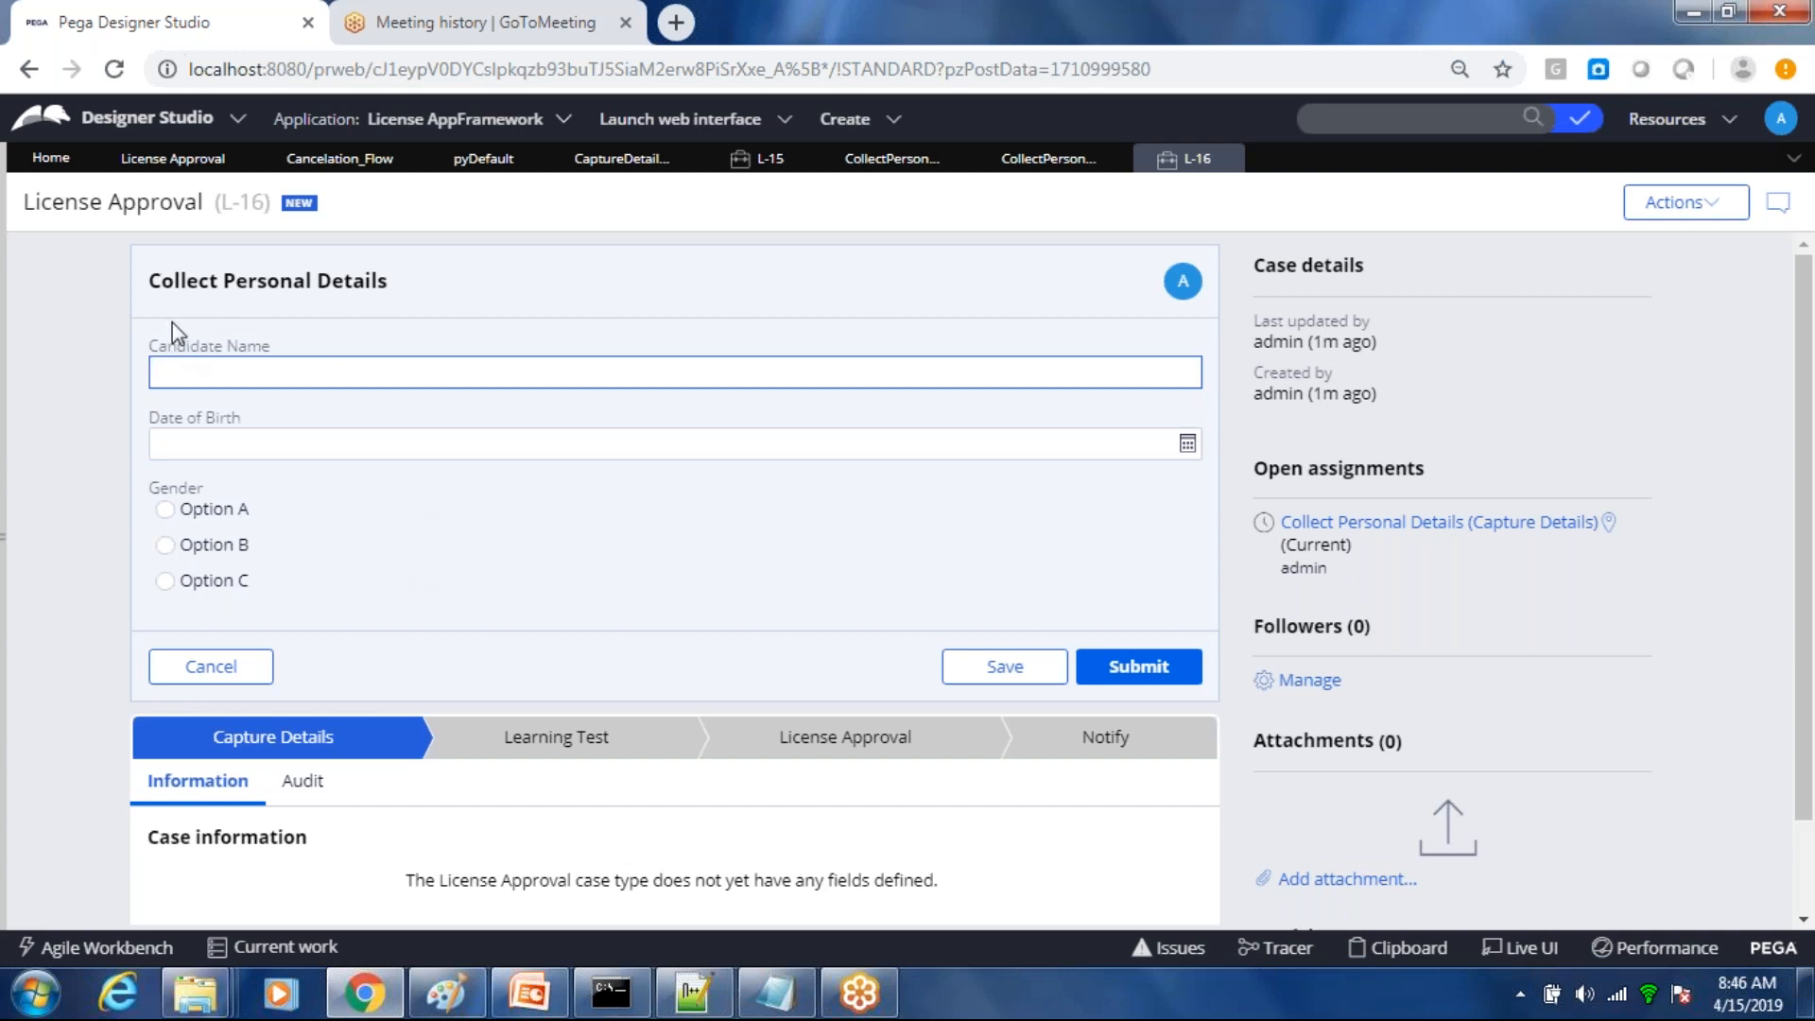
Step: Fill in the date of birth on the Collect Personal Details form by picking the current day from the calendar
{"action": "left_click_drag", "start_coordinate": [149, 280], "coordinate": [381, 273]}
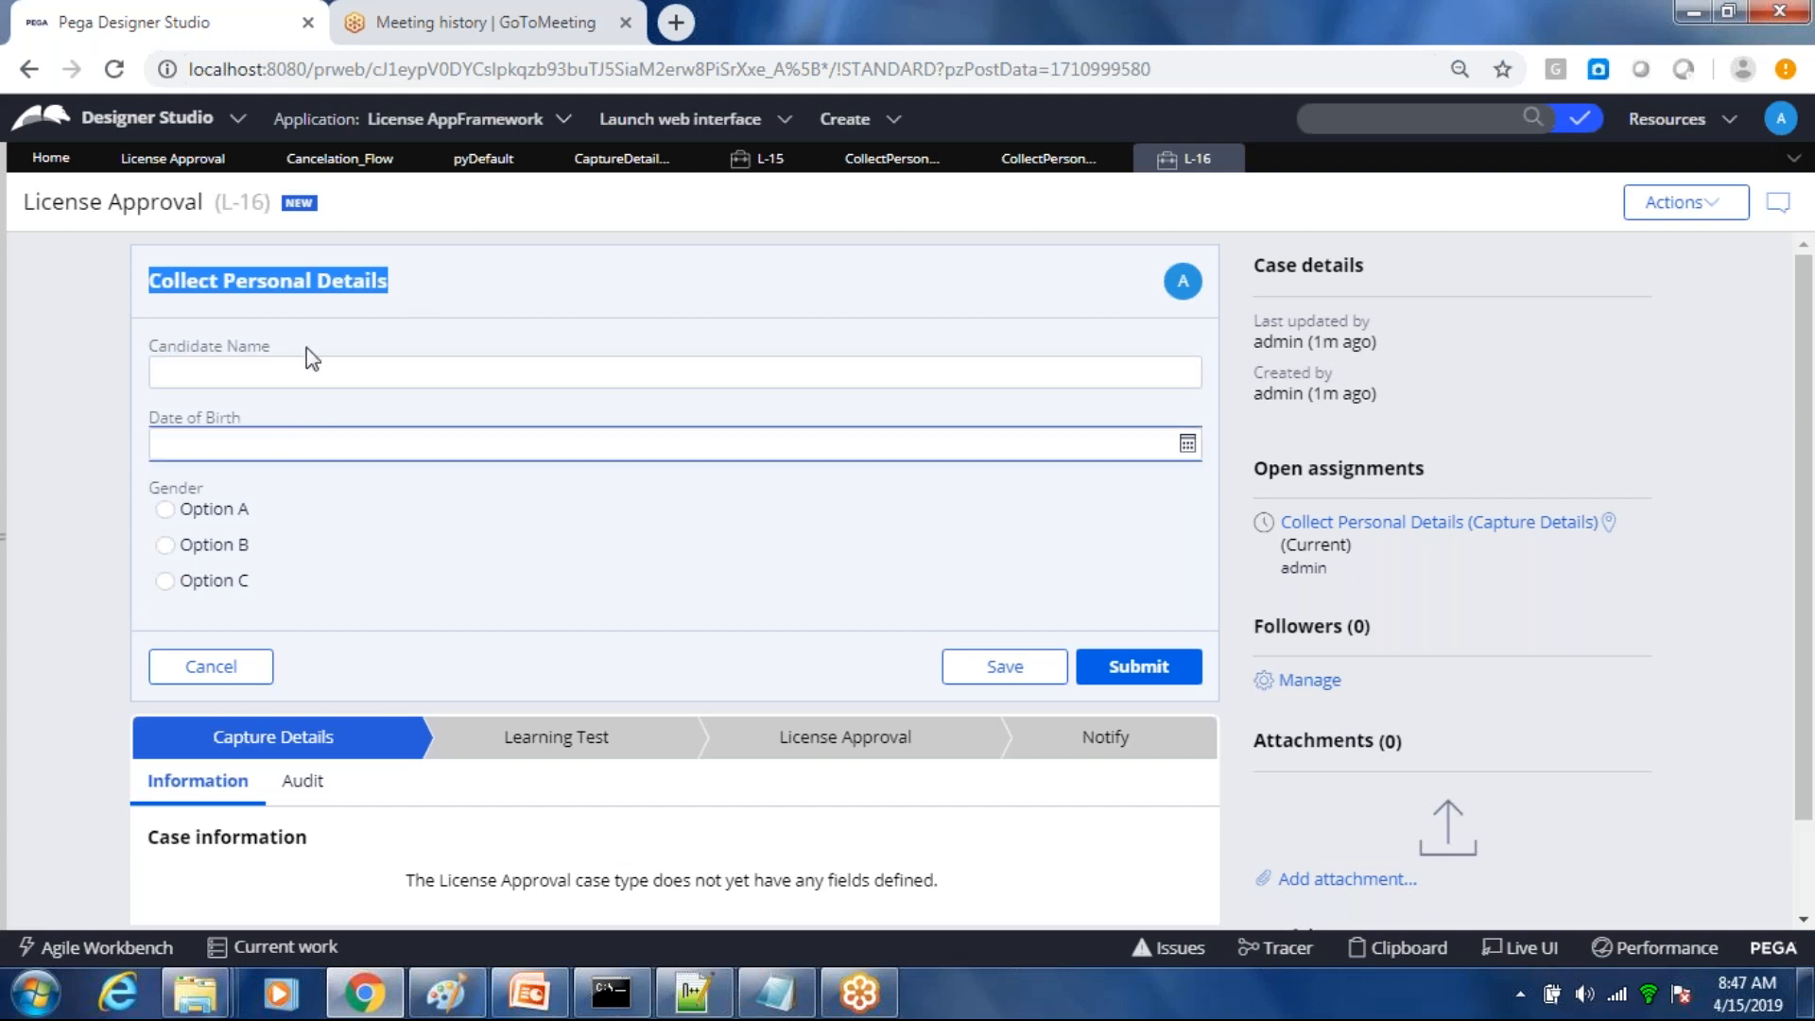
{"action": "left_click", "coordinate": [1187, 444]}
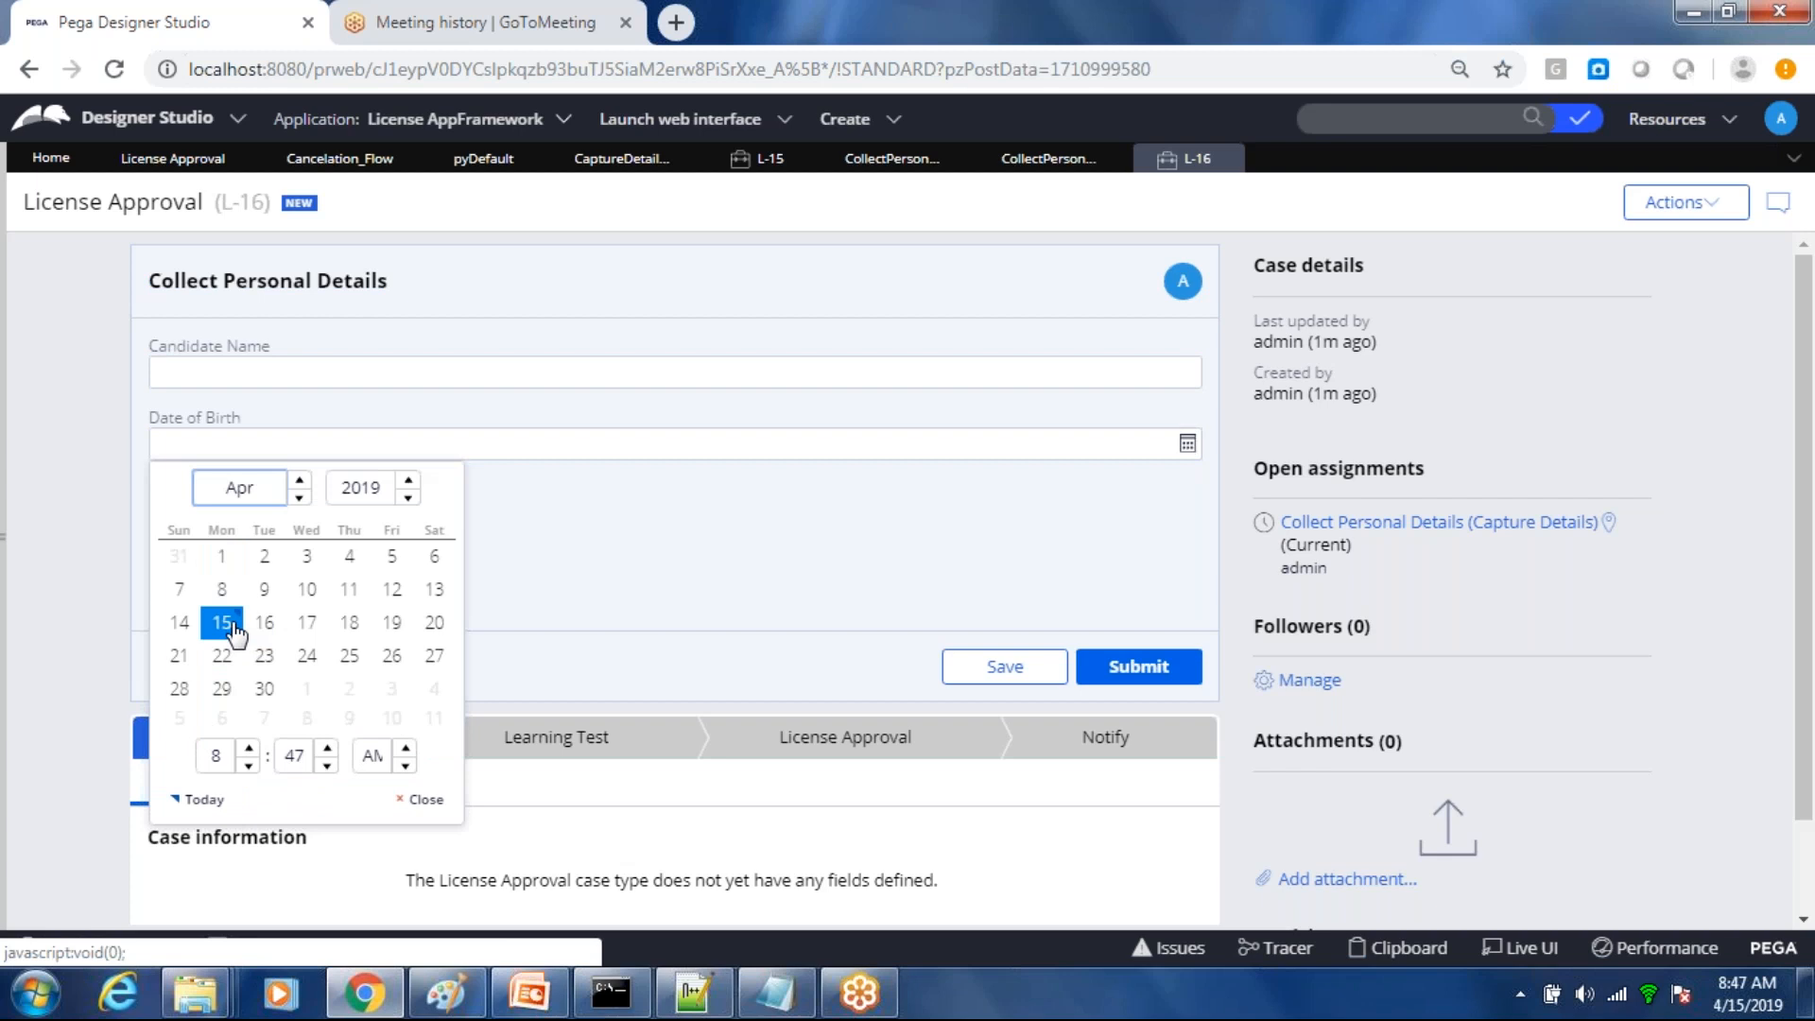
{"action": "left_click", "coordinate": [223, 623]}
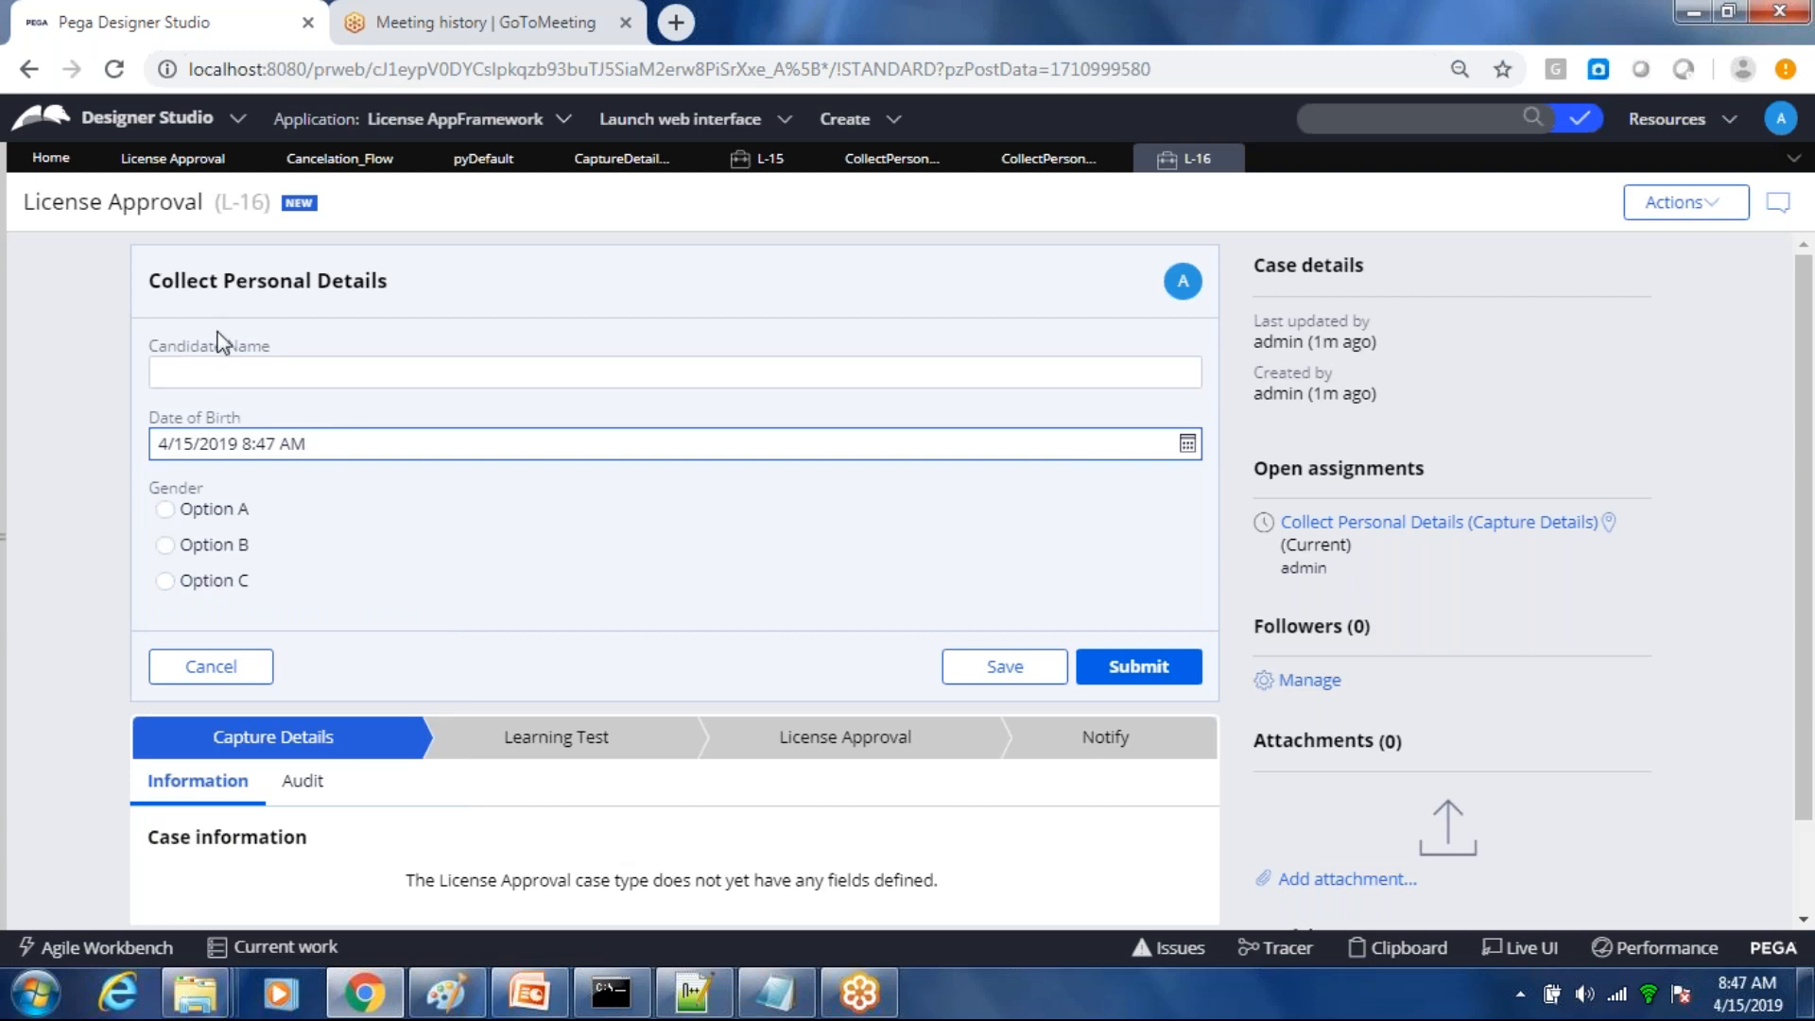
Step: Enter "fdasfsa" as the candidate name and choose Option B for the gender on the Collect Personal Details form
{"action": "left_click", "coordinate": [254, 365]}
{"action": "type", "text": "fdasfsa"}
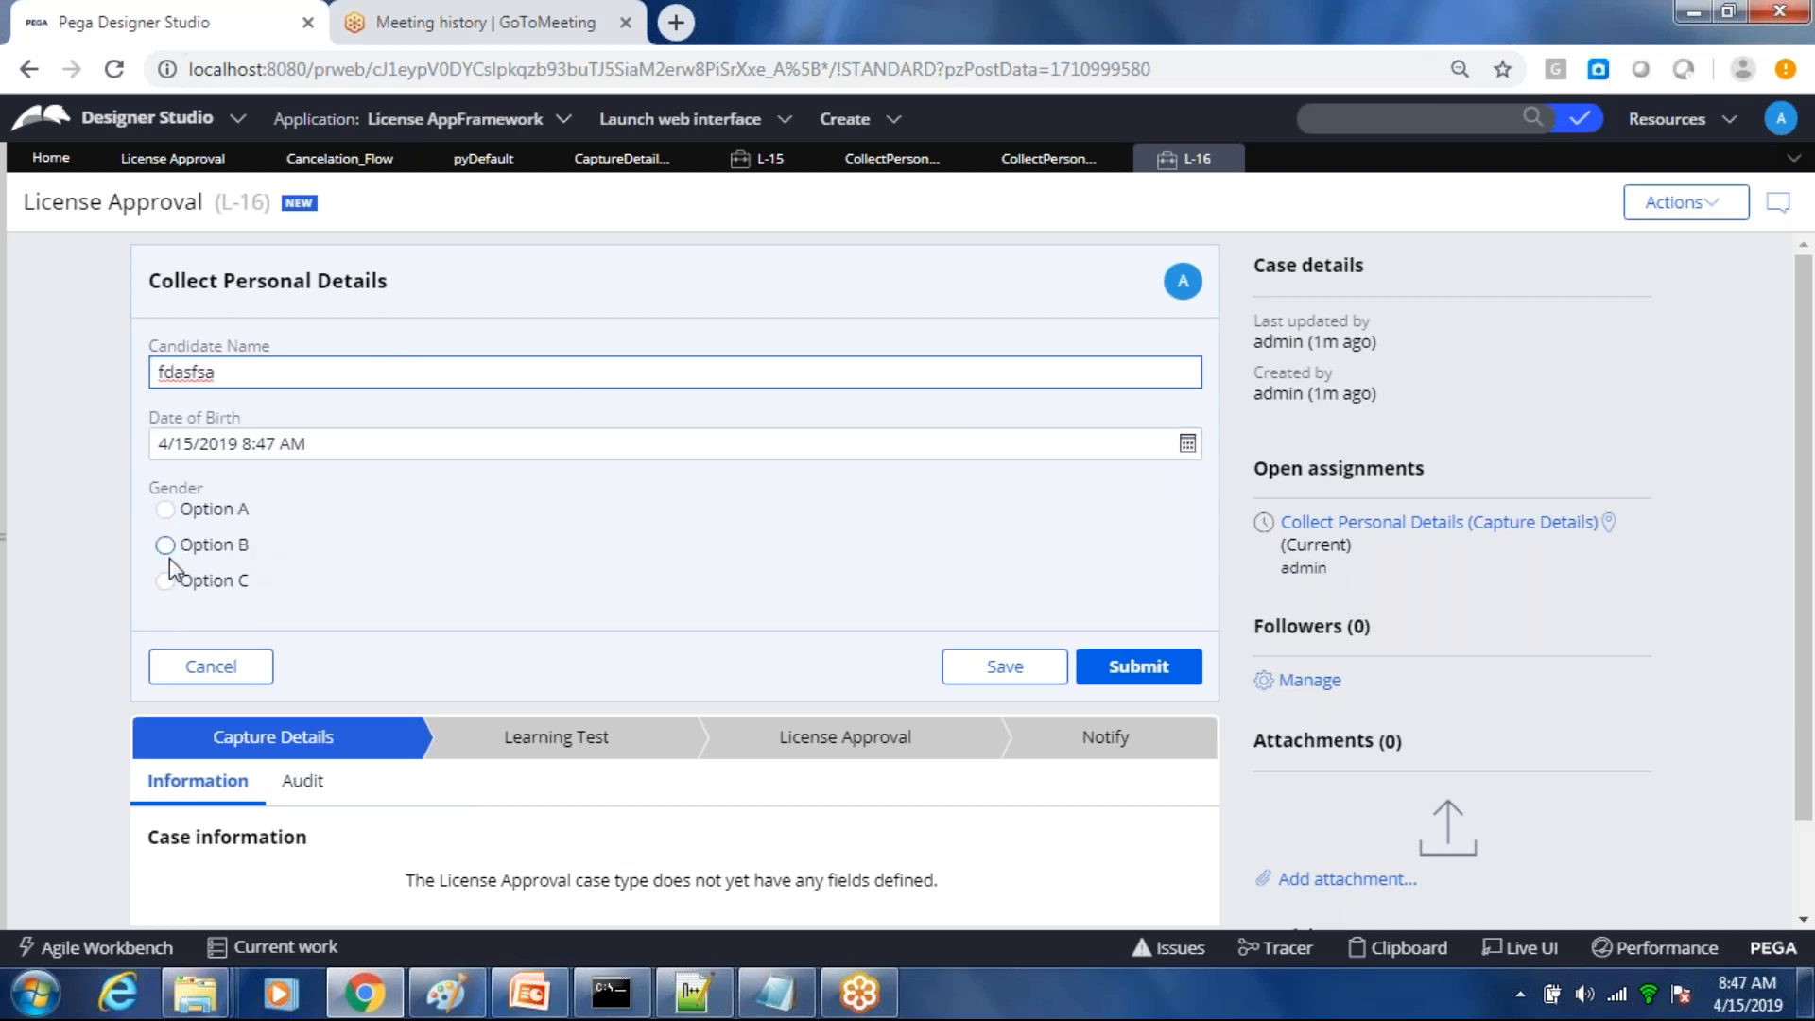
{"action": "left_click_drag", "start_coordinate": [174, 546], "coordinate": [255, 552]}
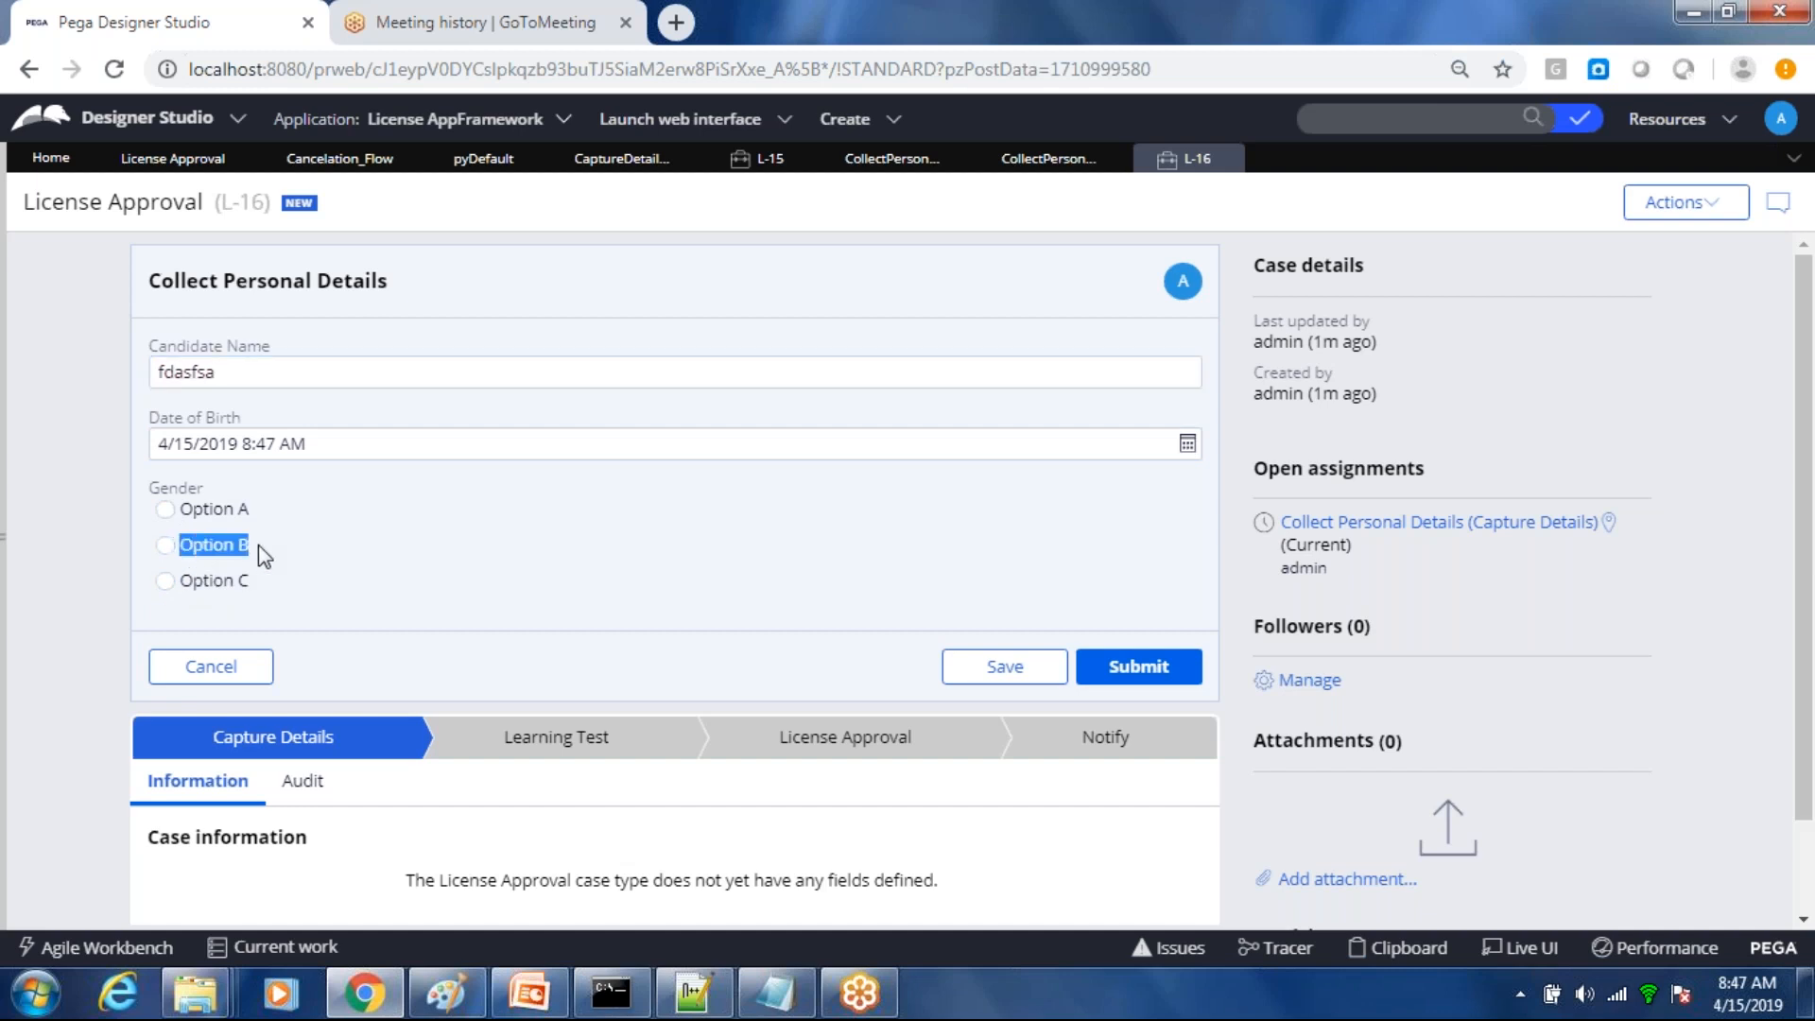
{"action": "left_click", "coordinate": [165, 546]}
Step: Create the flow action for the Collect Other Documents connector in the CaptureDetails flow, labelled "Collect Other Documents"
{"action": "left_click", "coordinate": [620, 161]}
{"action": "left_click", "coordinate": [761, 557]}
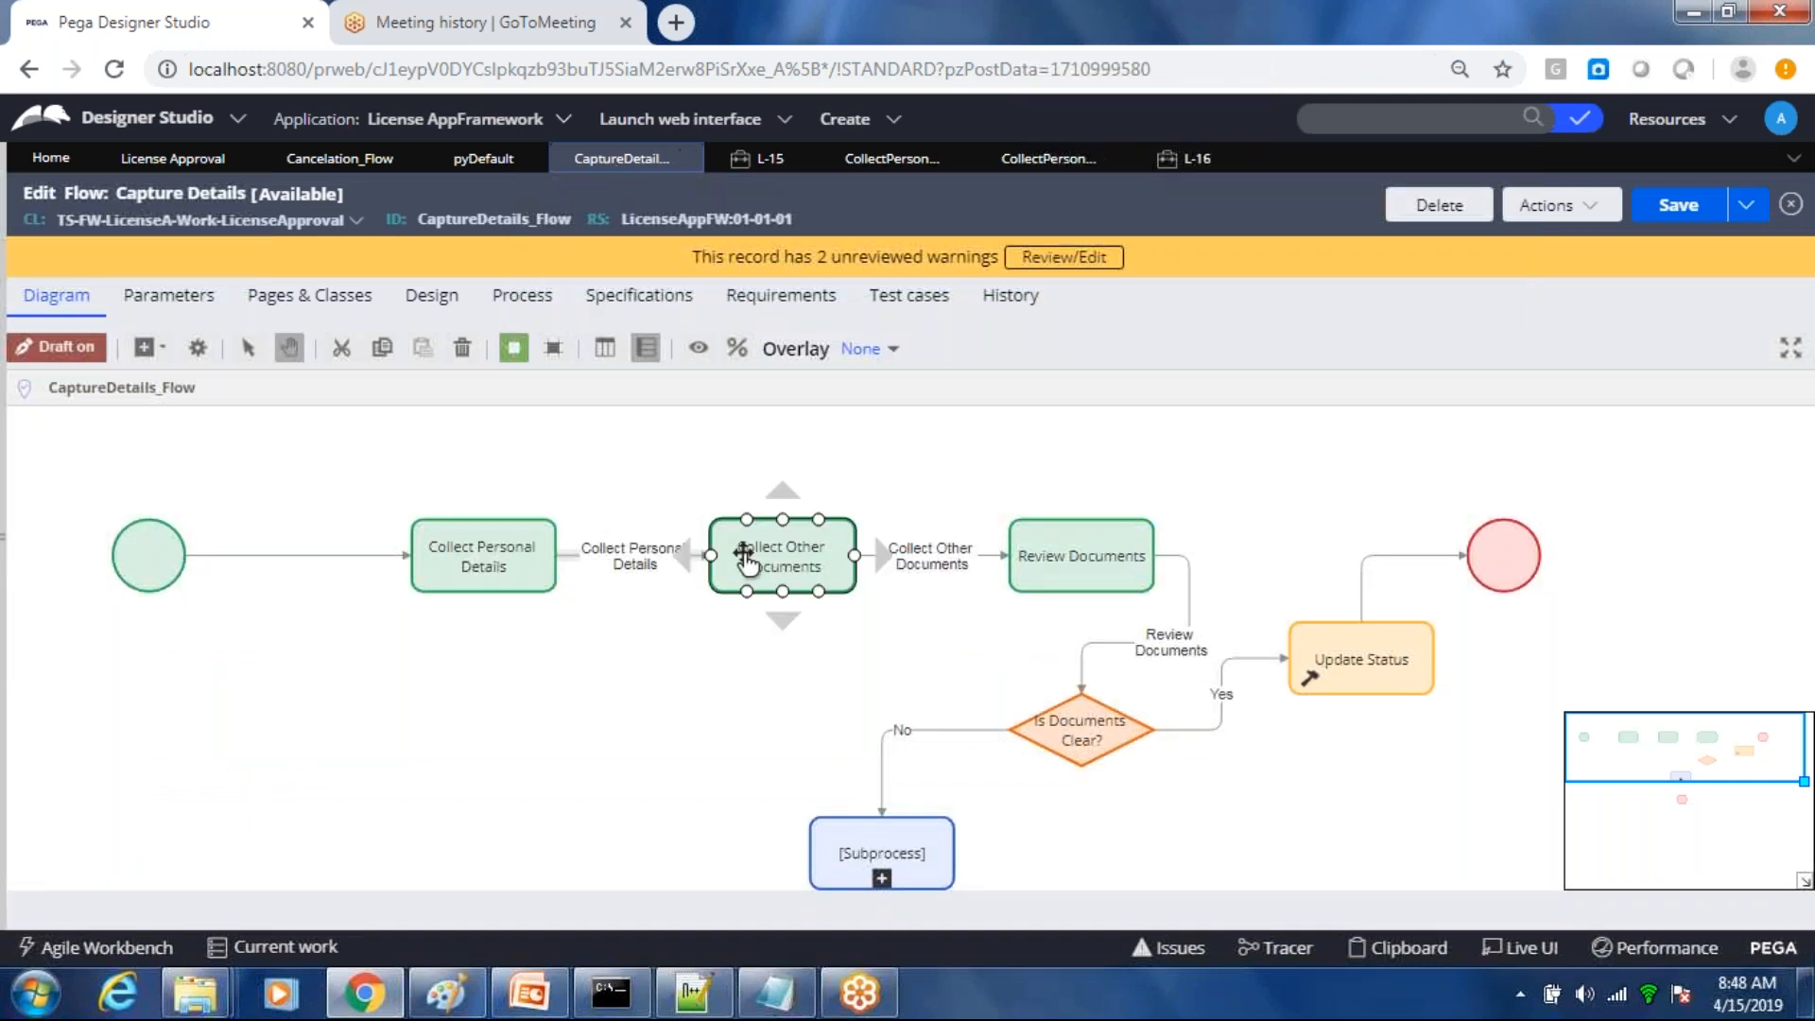
{"action": "double_click", "coordinate": [933, 560]}
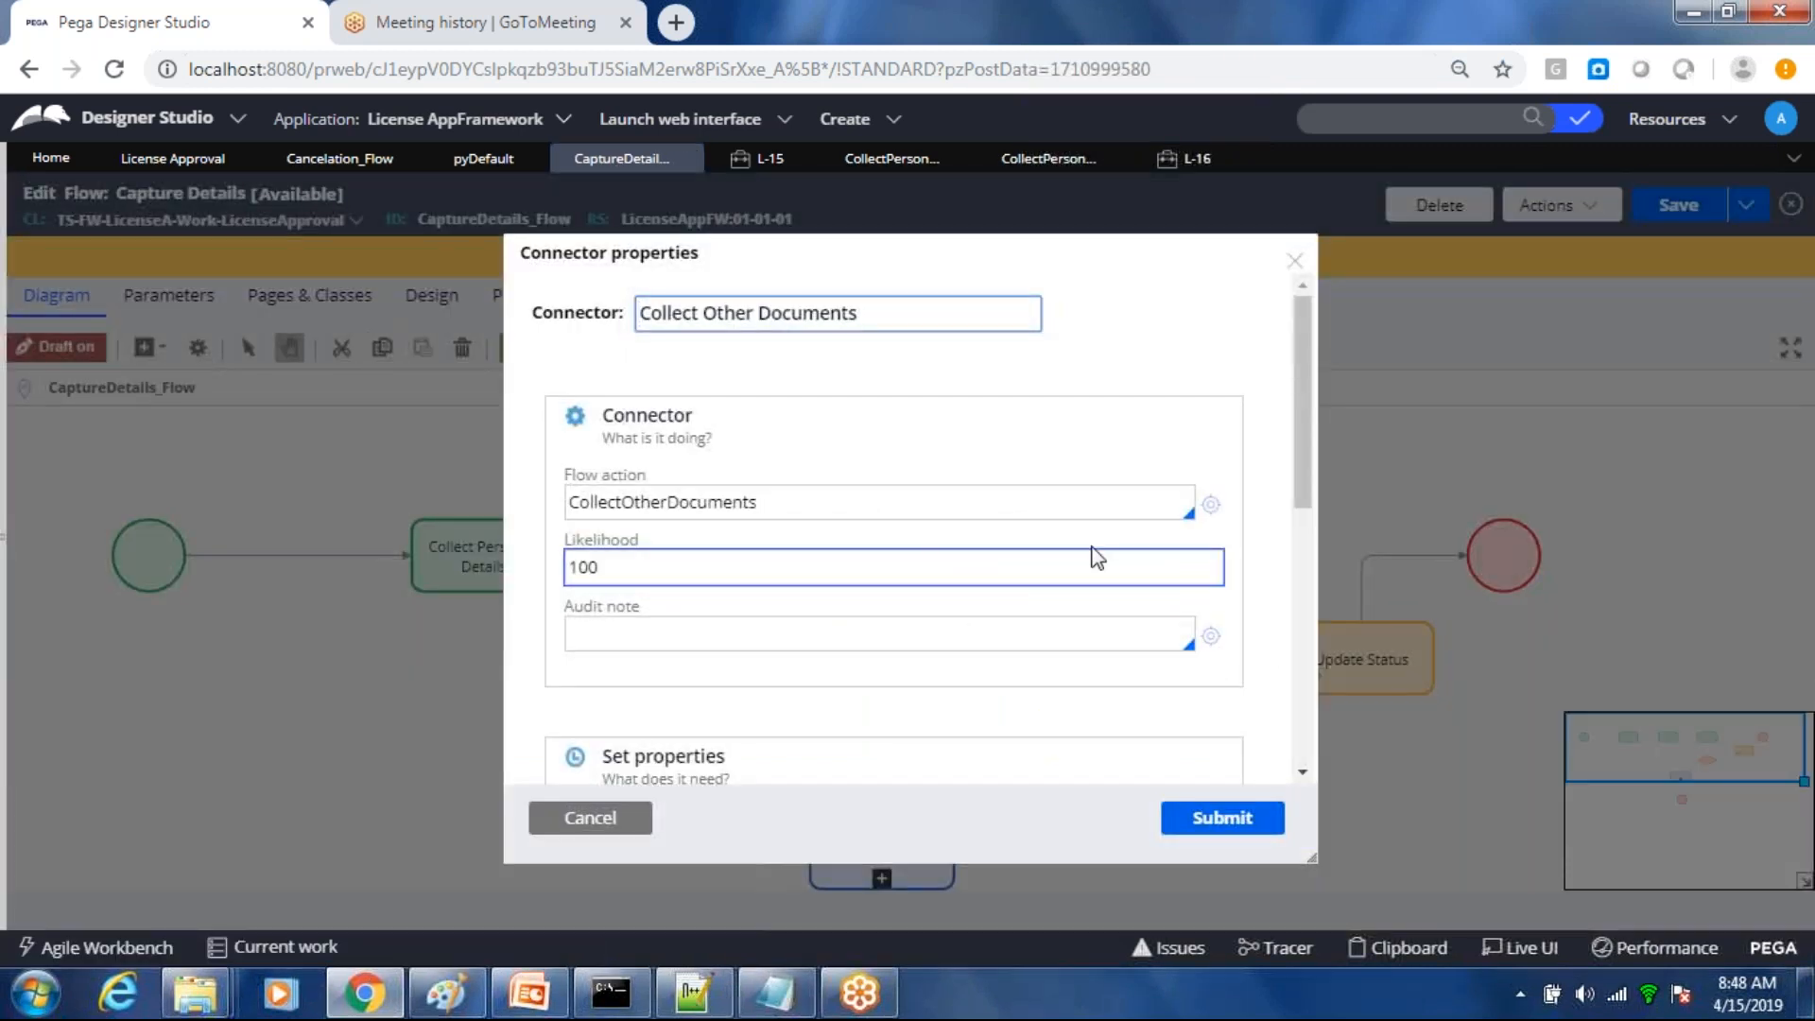
{"action": "left_click", "coordinate": [1211, 506]}
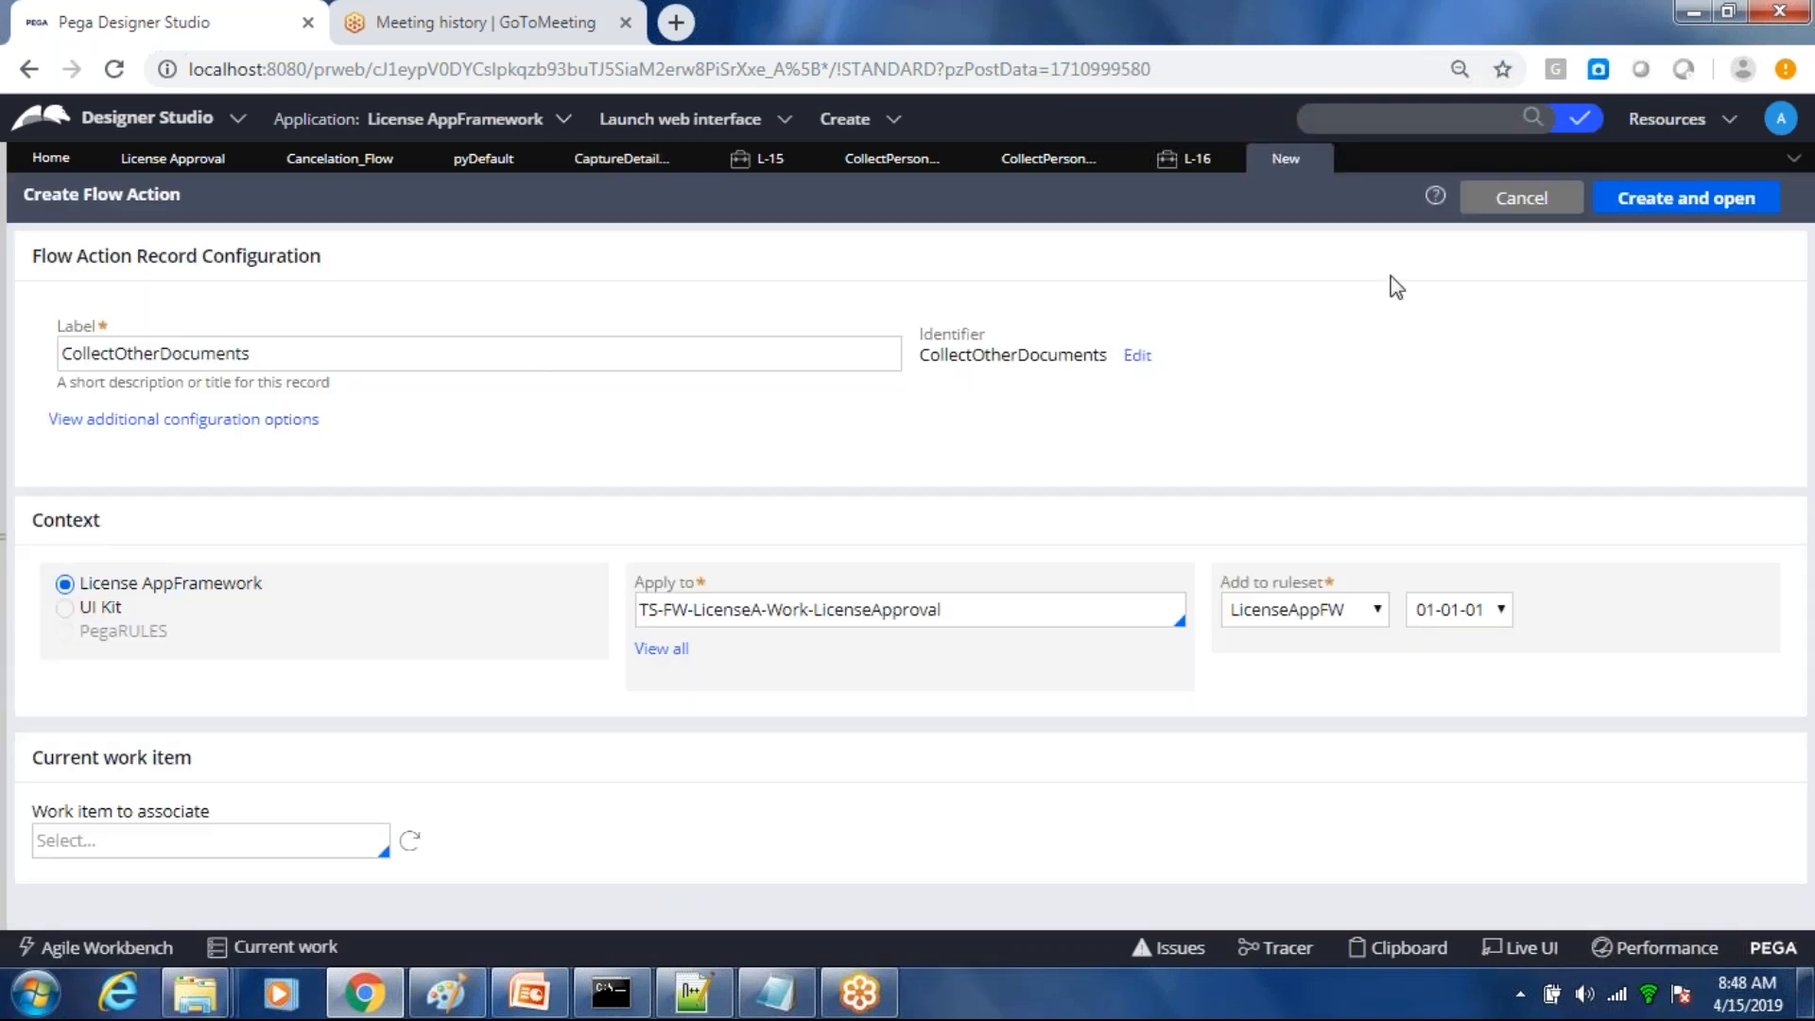
{"action": "left_click", "coordinate": [132, 352]}
{"action": "left_click", "coordinate": [127, 349]}
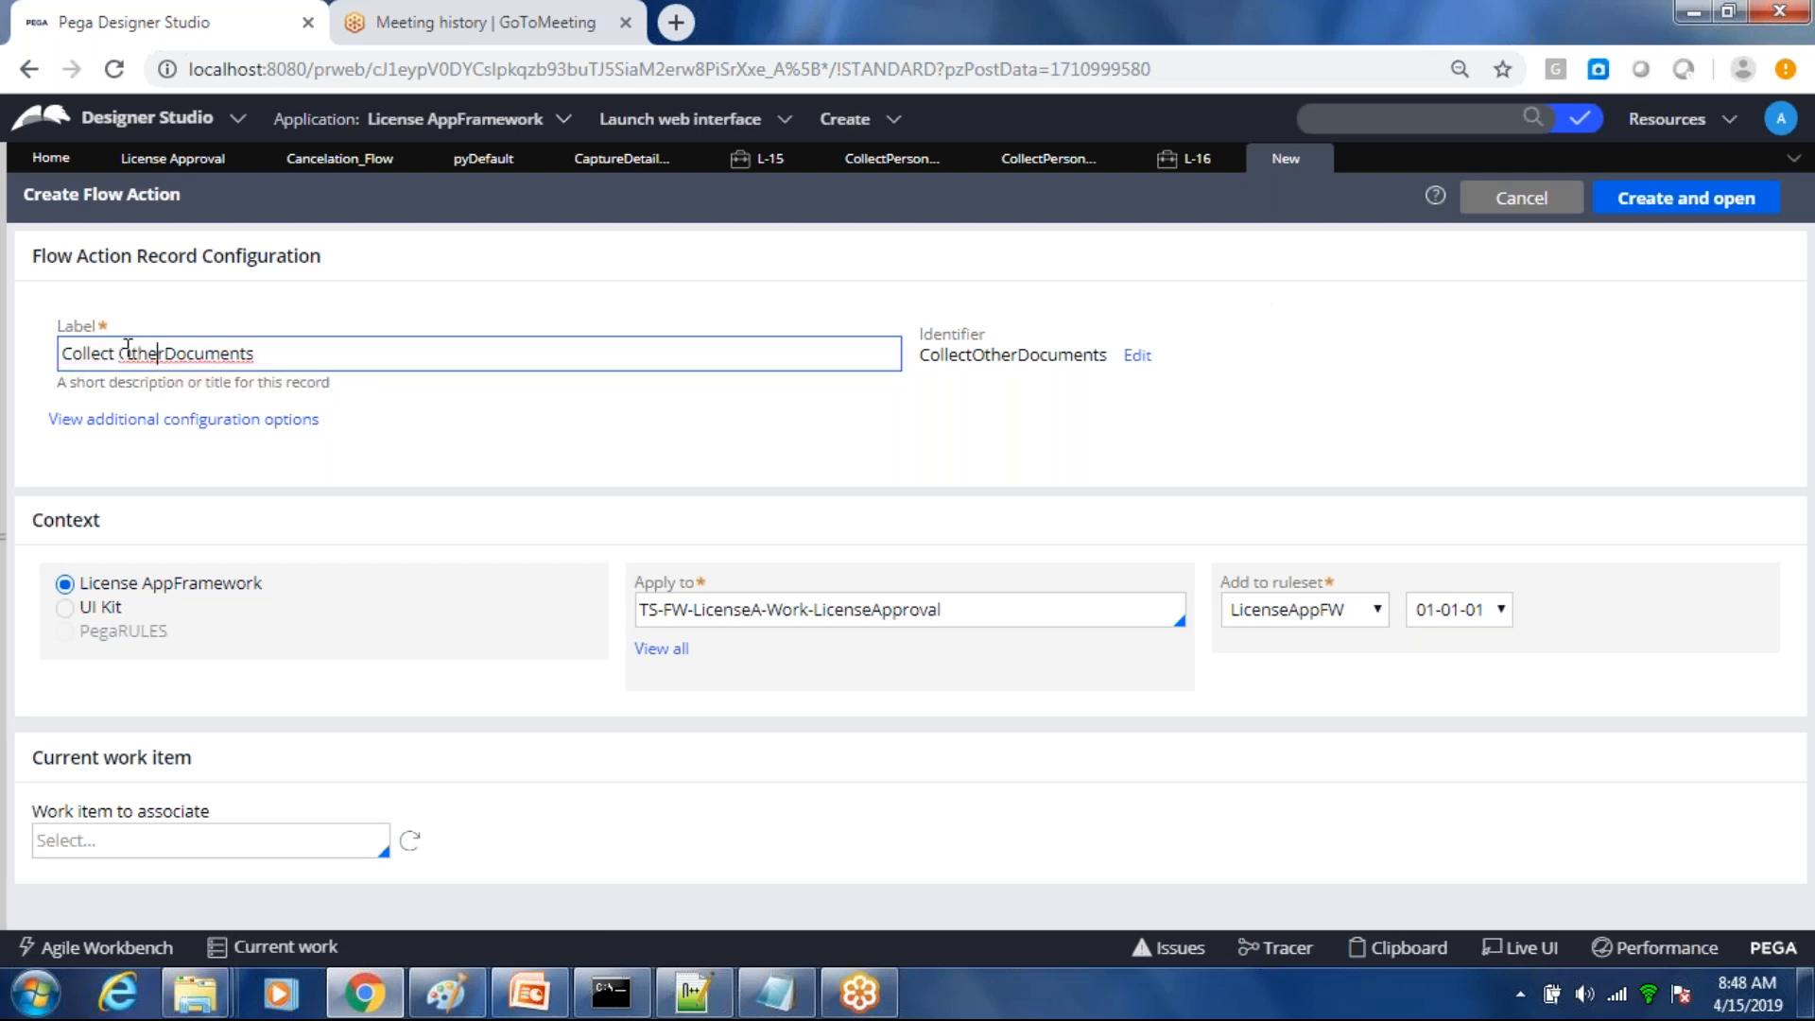
{"action": "left_click", "coordinate": [1697, 210]}
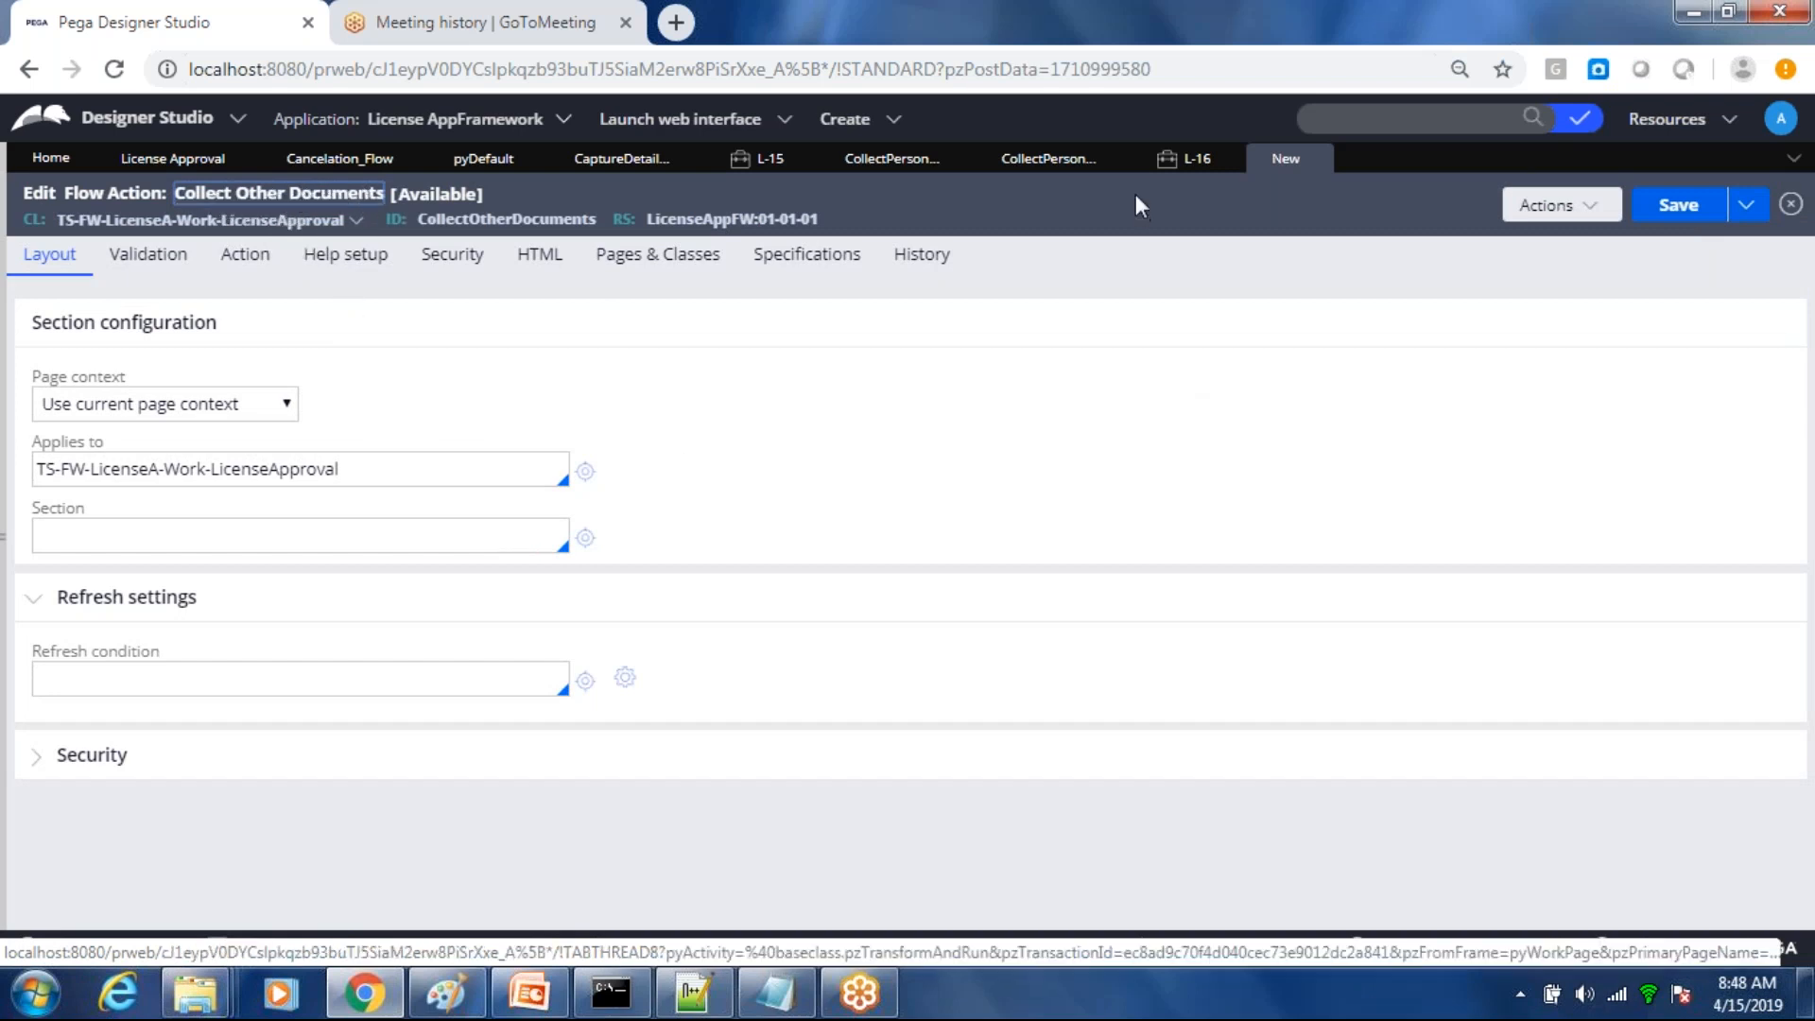
Step: Examine the Collect Personal Details heading in the open License Approval case
{"action": "left_click", "coordinate": [1196, 163]}
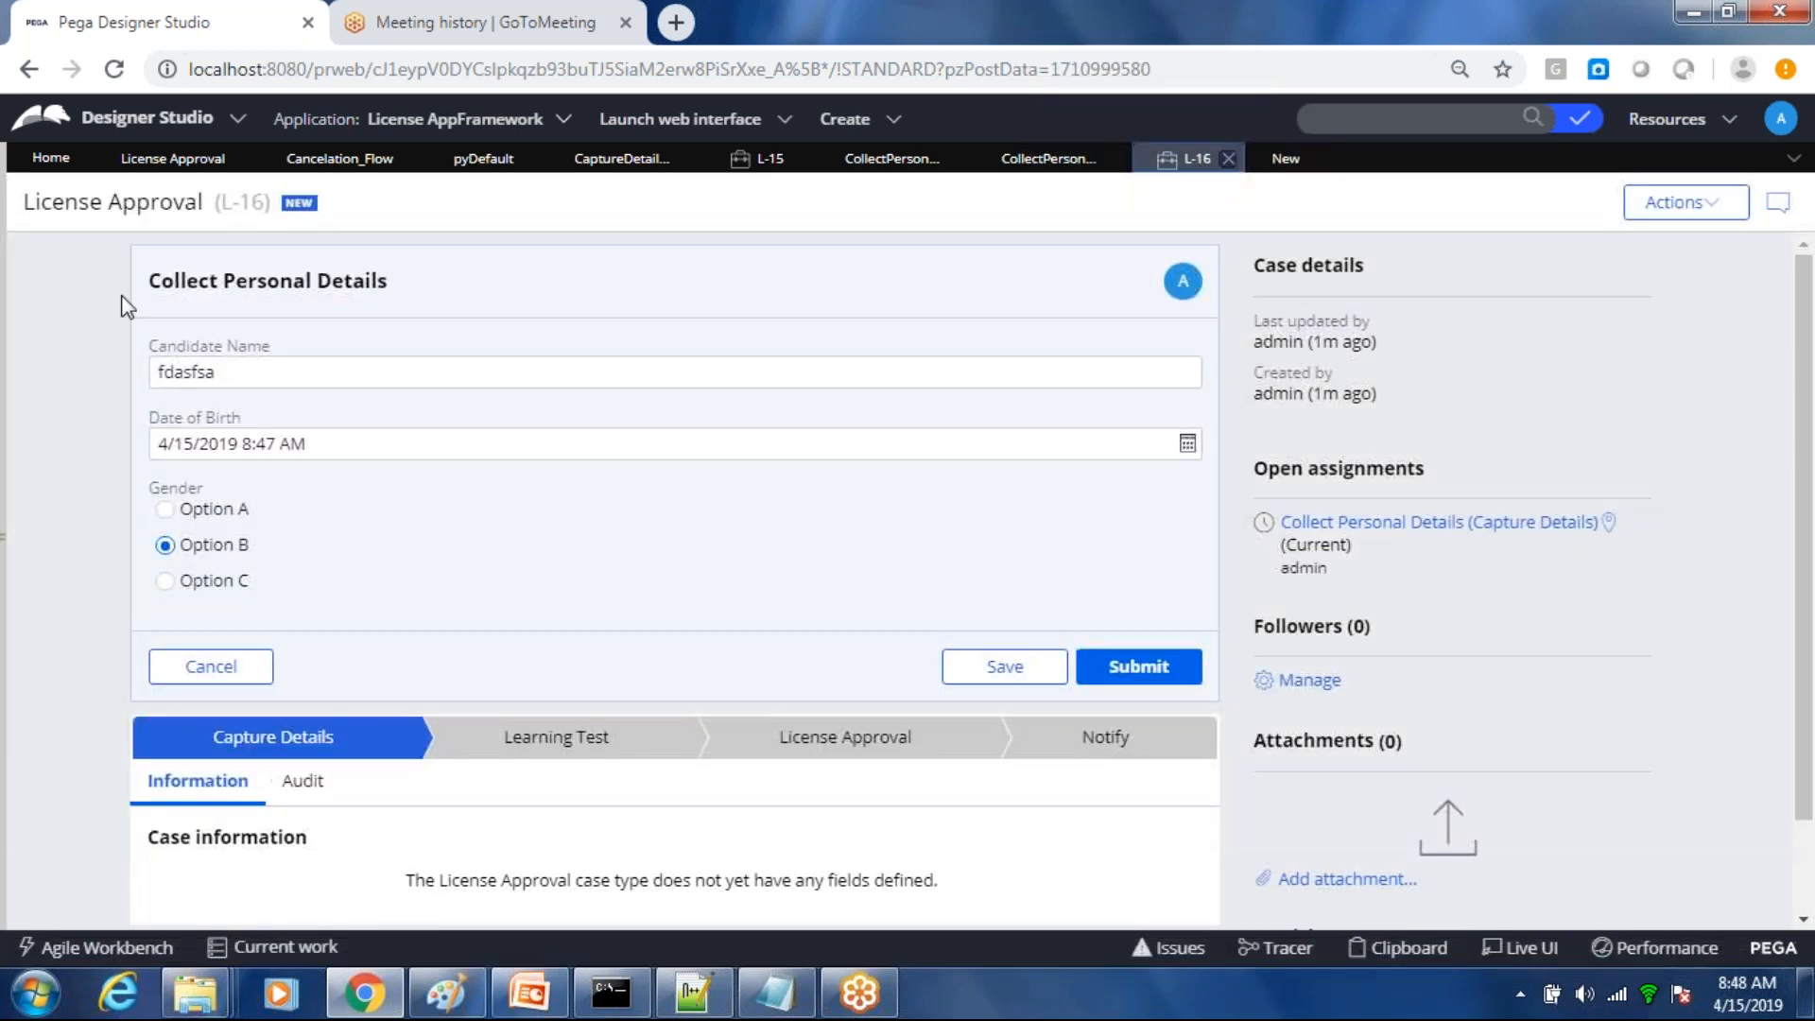
{"action": "left_click_drag", "start_coordinate": [149, 282], "coordinate": [433, 303]}
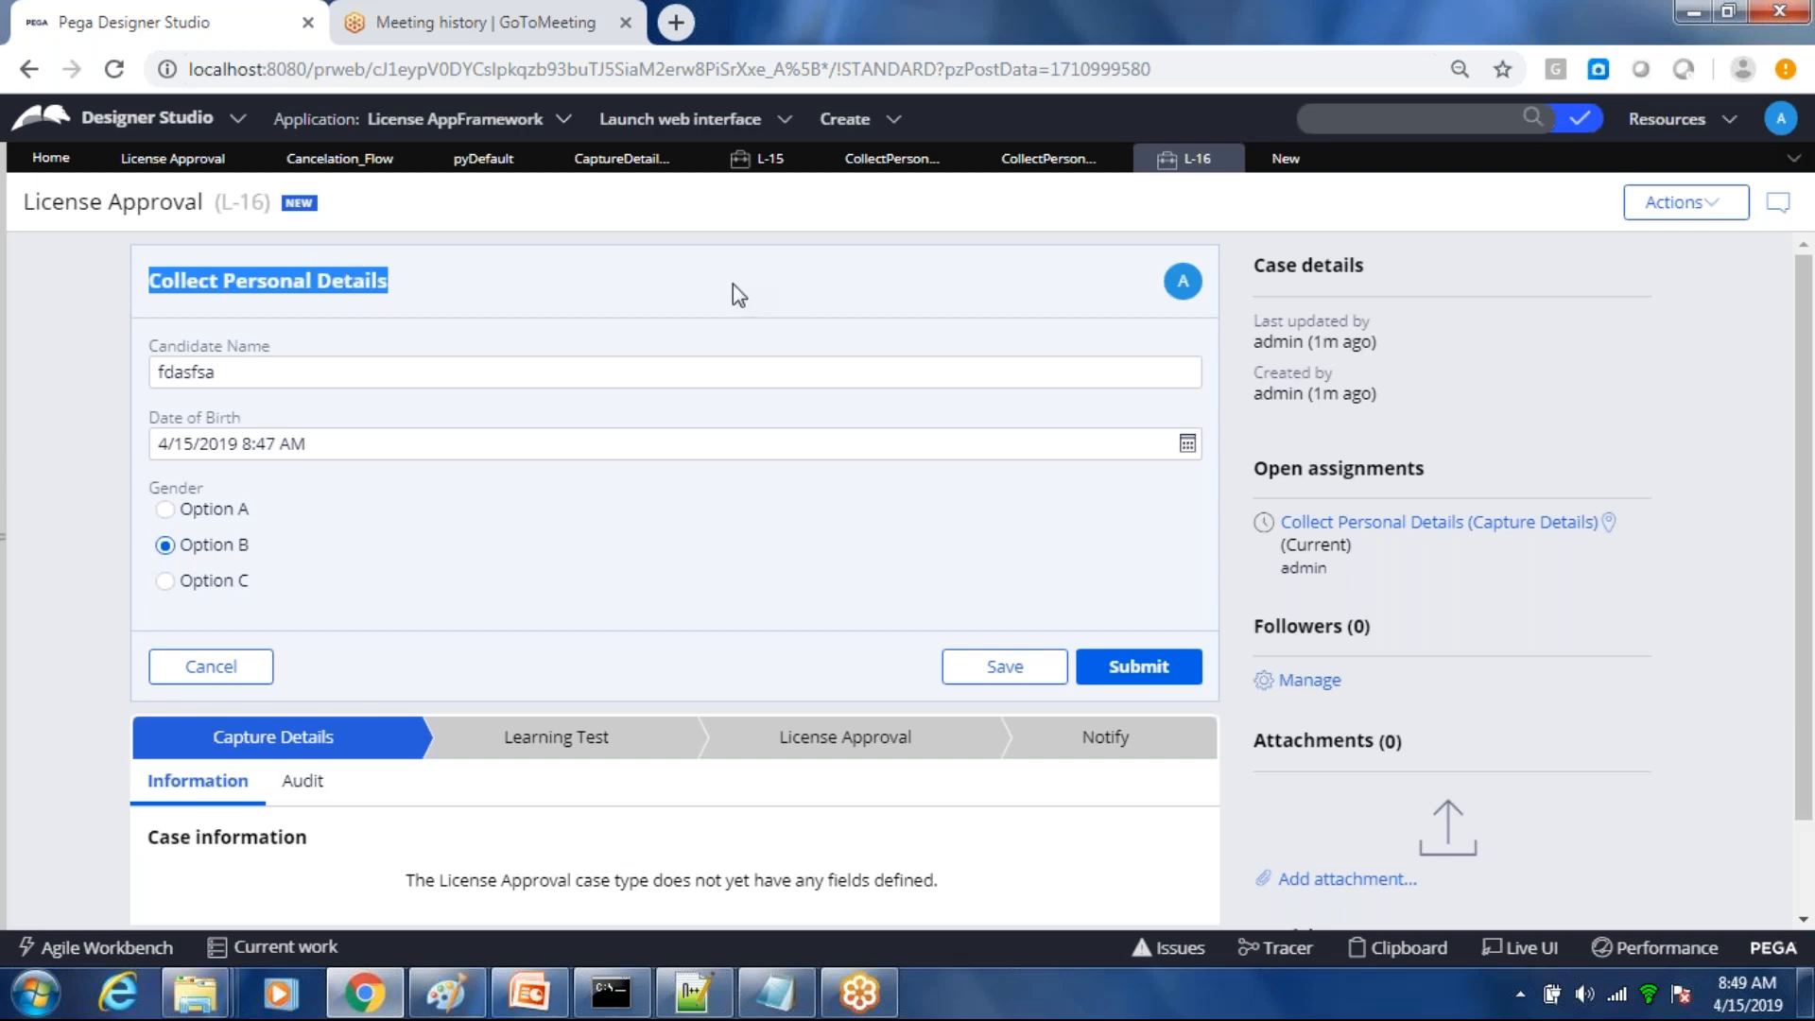
{"action": "left_click", "coordinate": [420, 295]}
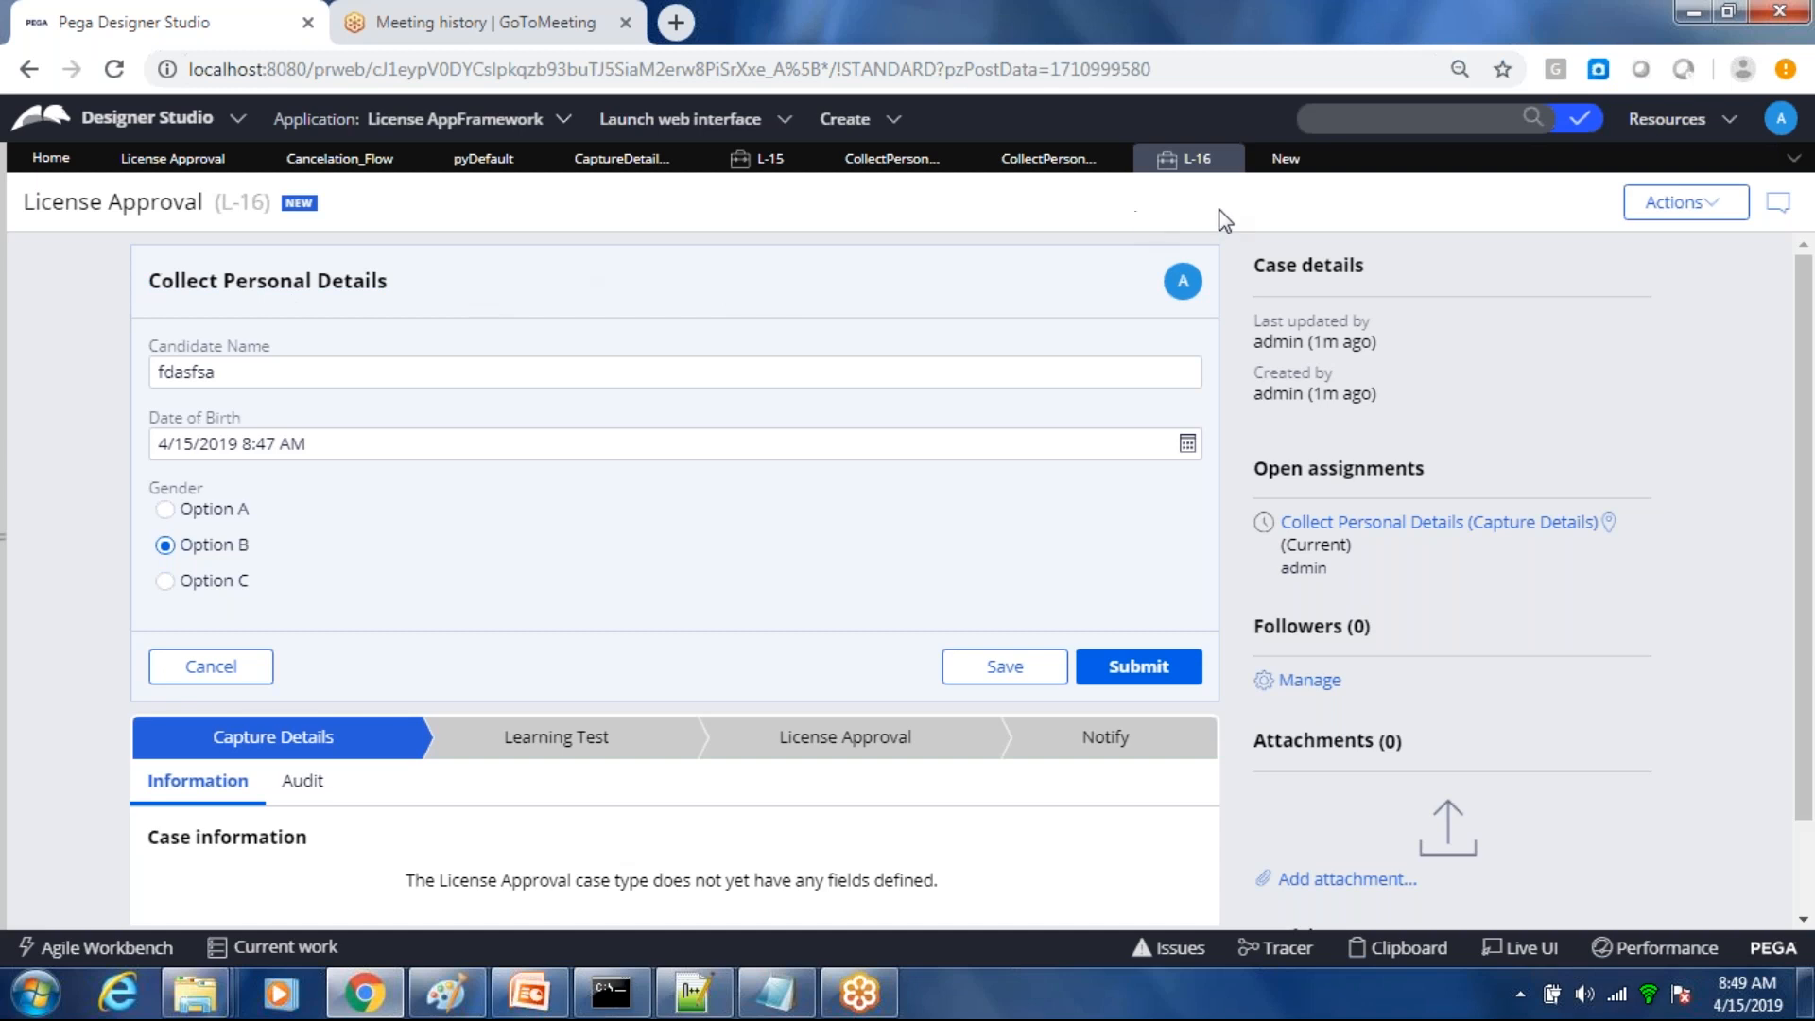
Step: Set the Collect Other Documents flow action's section to CollectOtherDocuments and create that section record
{"action": "left_click", "coordinate": [1283, 161]}
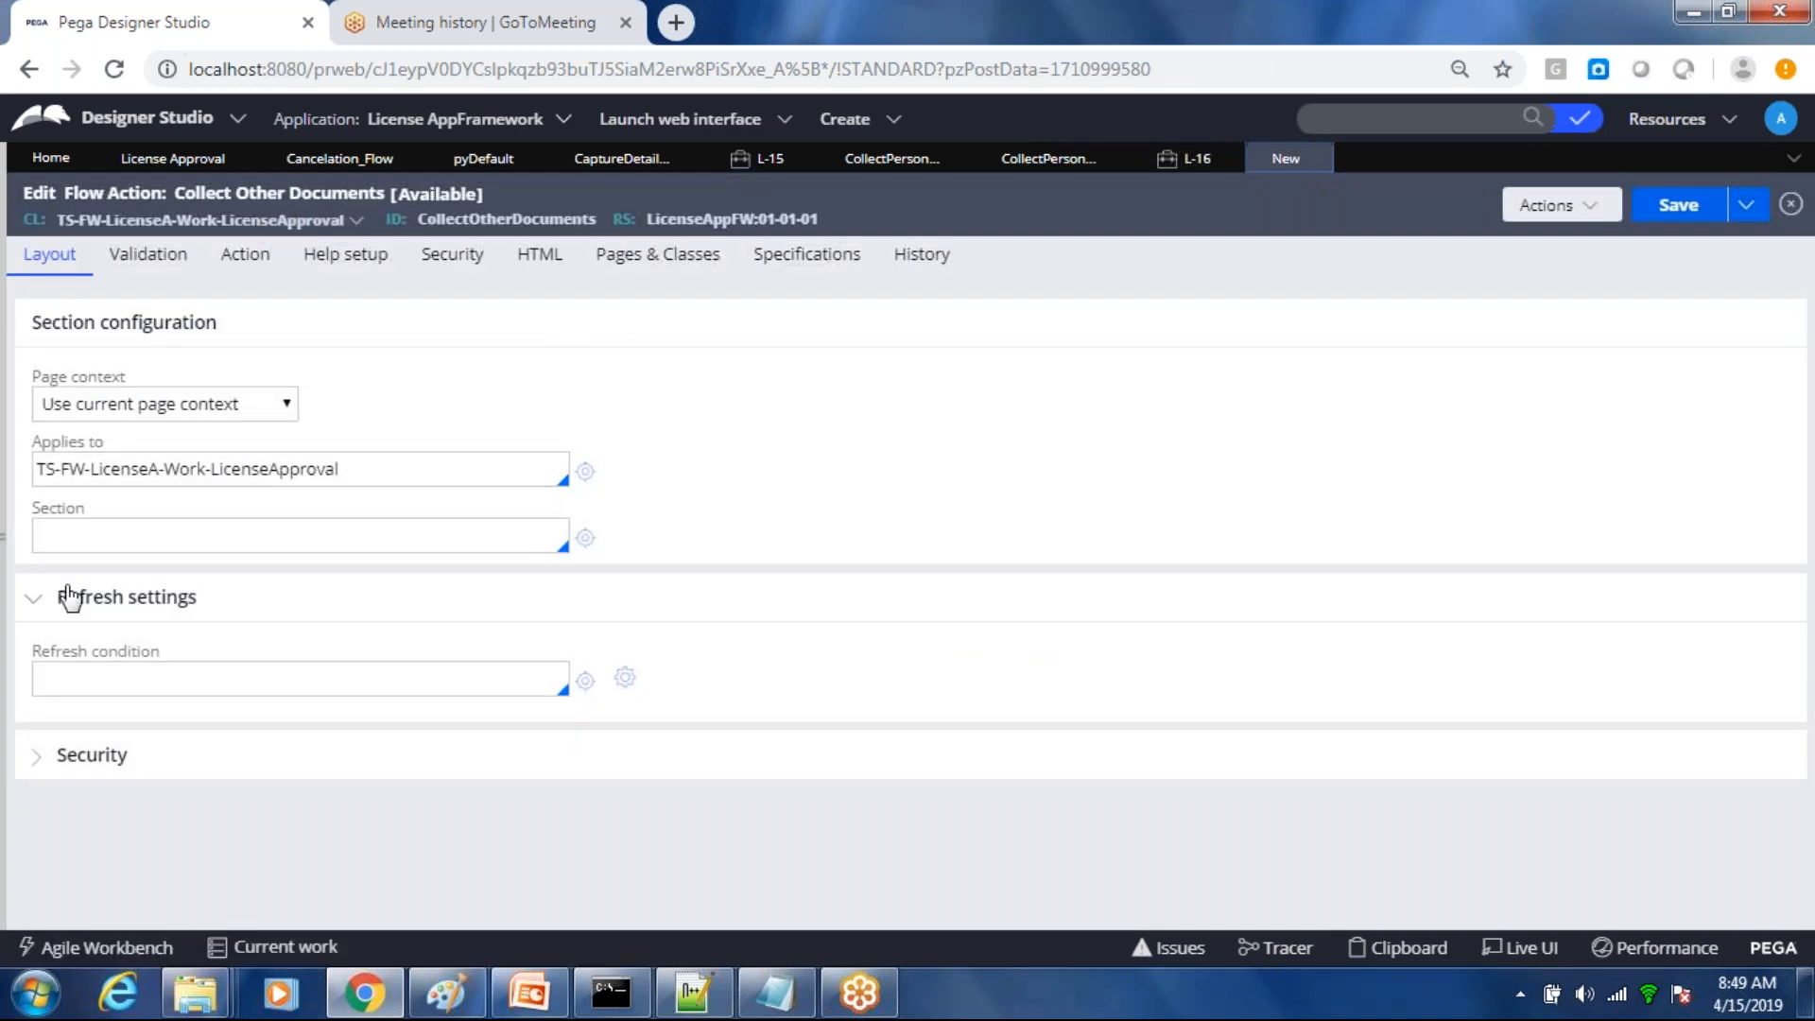
{"action": "left_click", "coordinate": [107, 535]}
{"action": "type", "text": "CollectOther"}
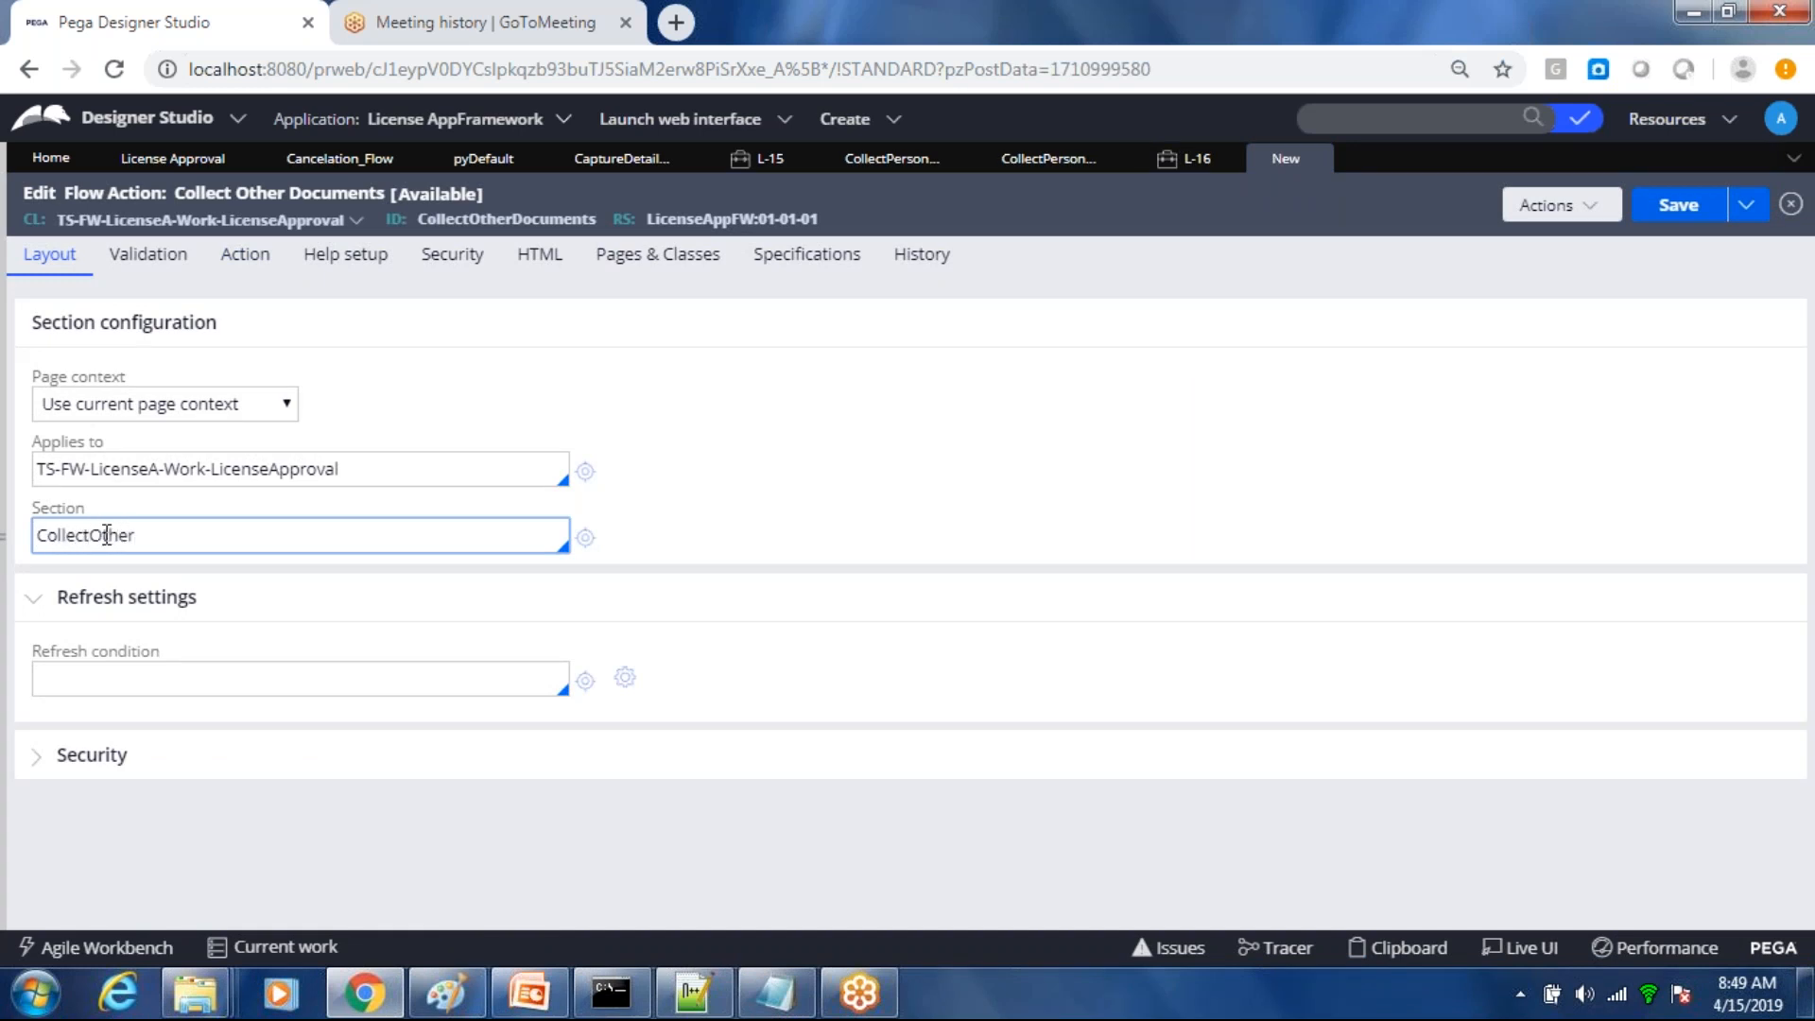
{"action": "type", "text": "Documents"}
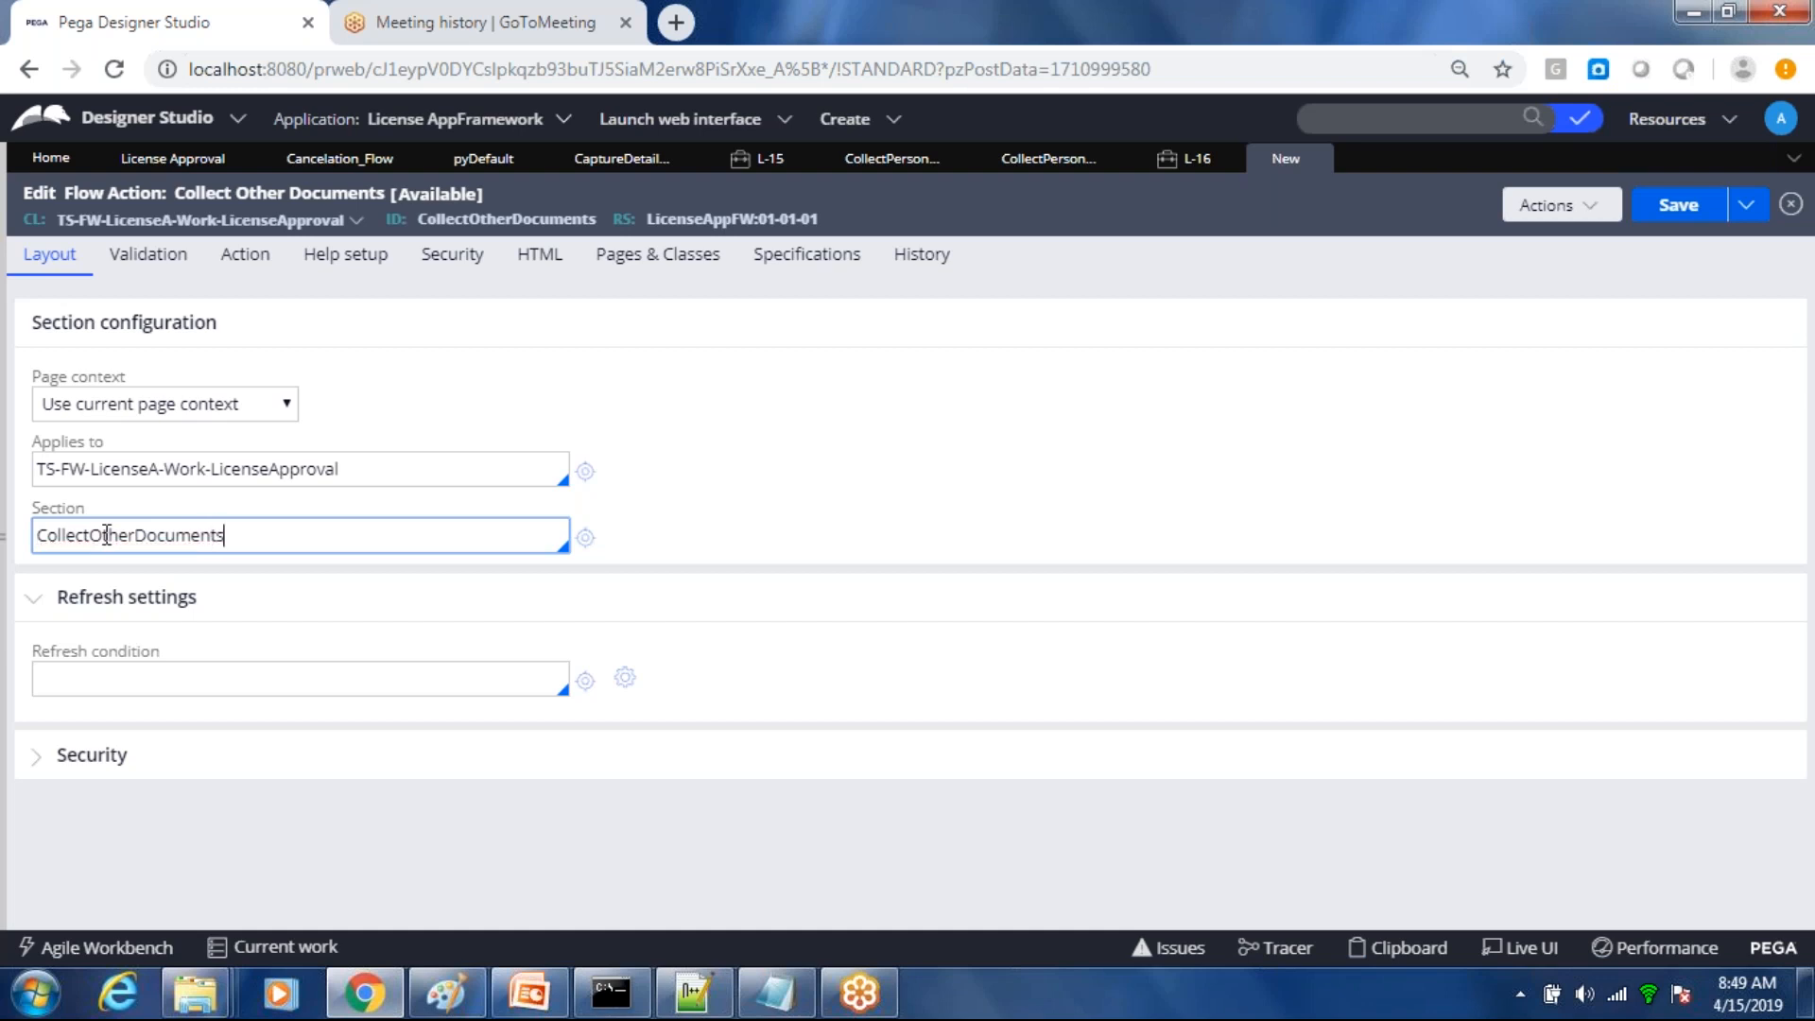
{"action": "left_click", "coordinate": [590, 544]}
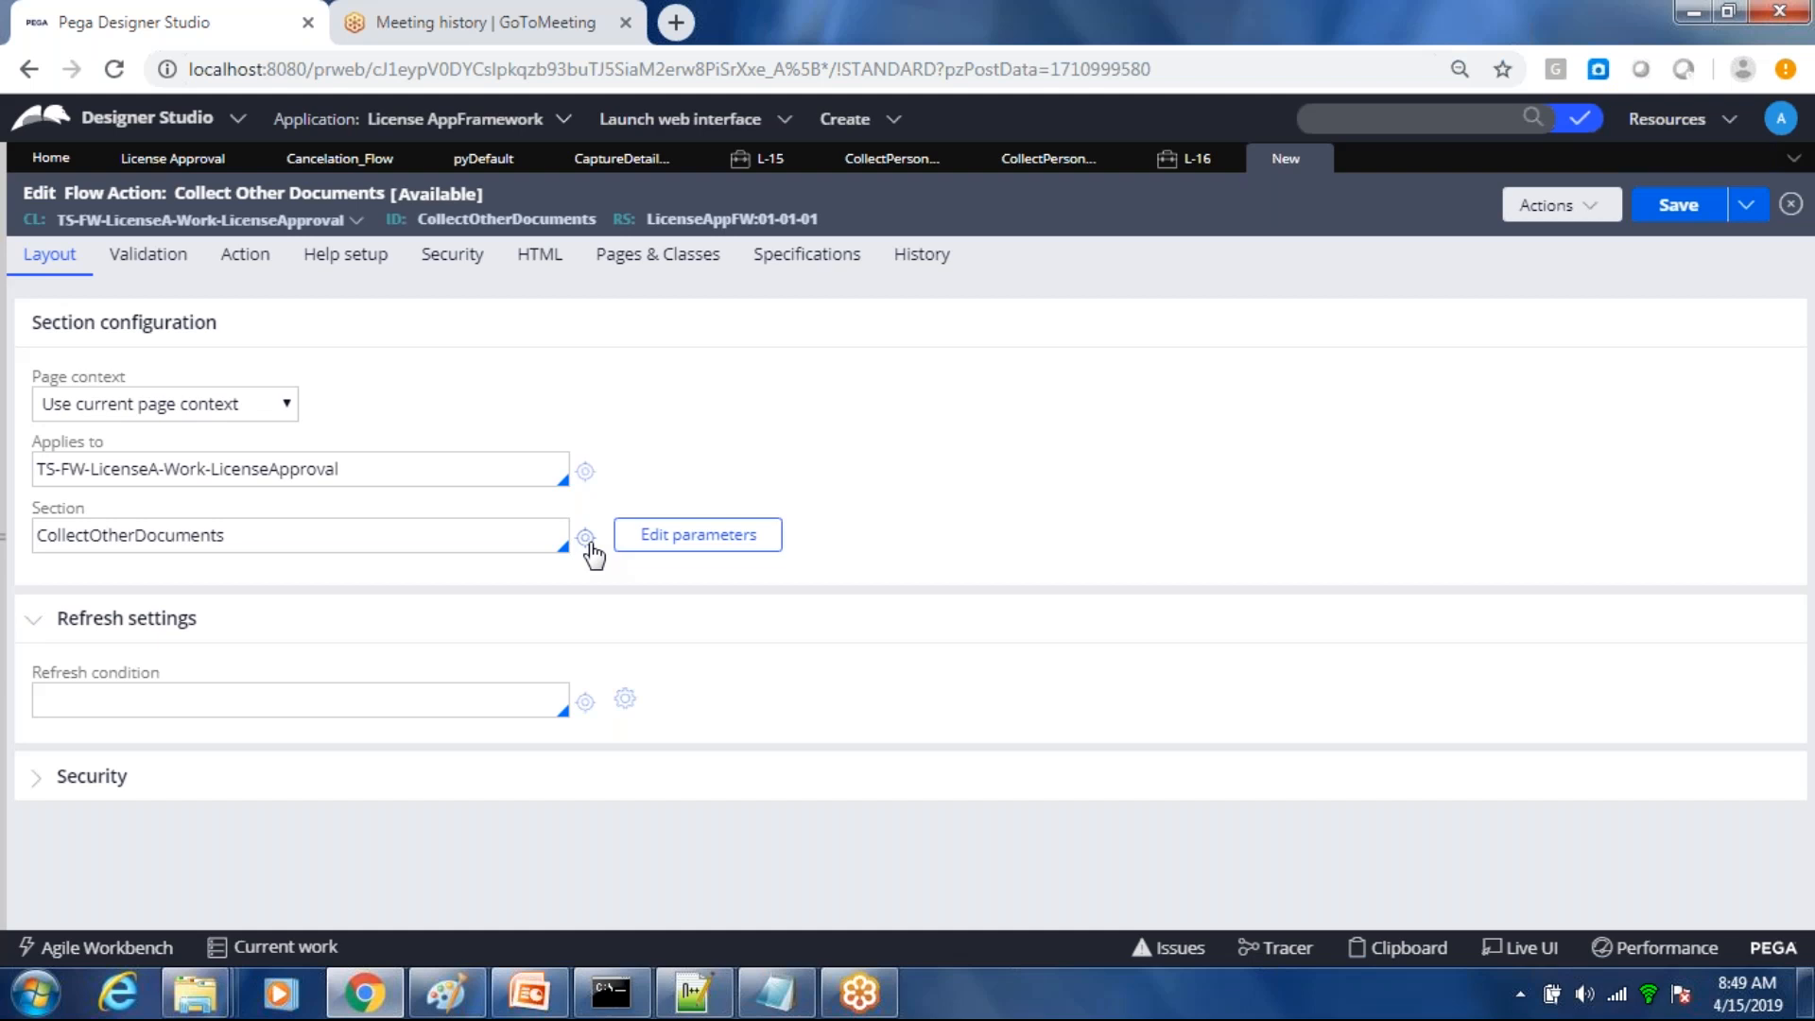
{"action": "left_click", "coordinate": [586, 539]}
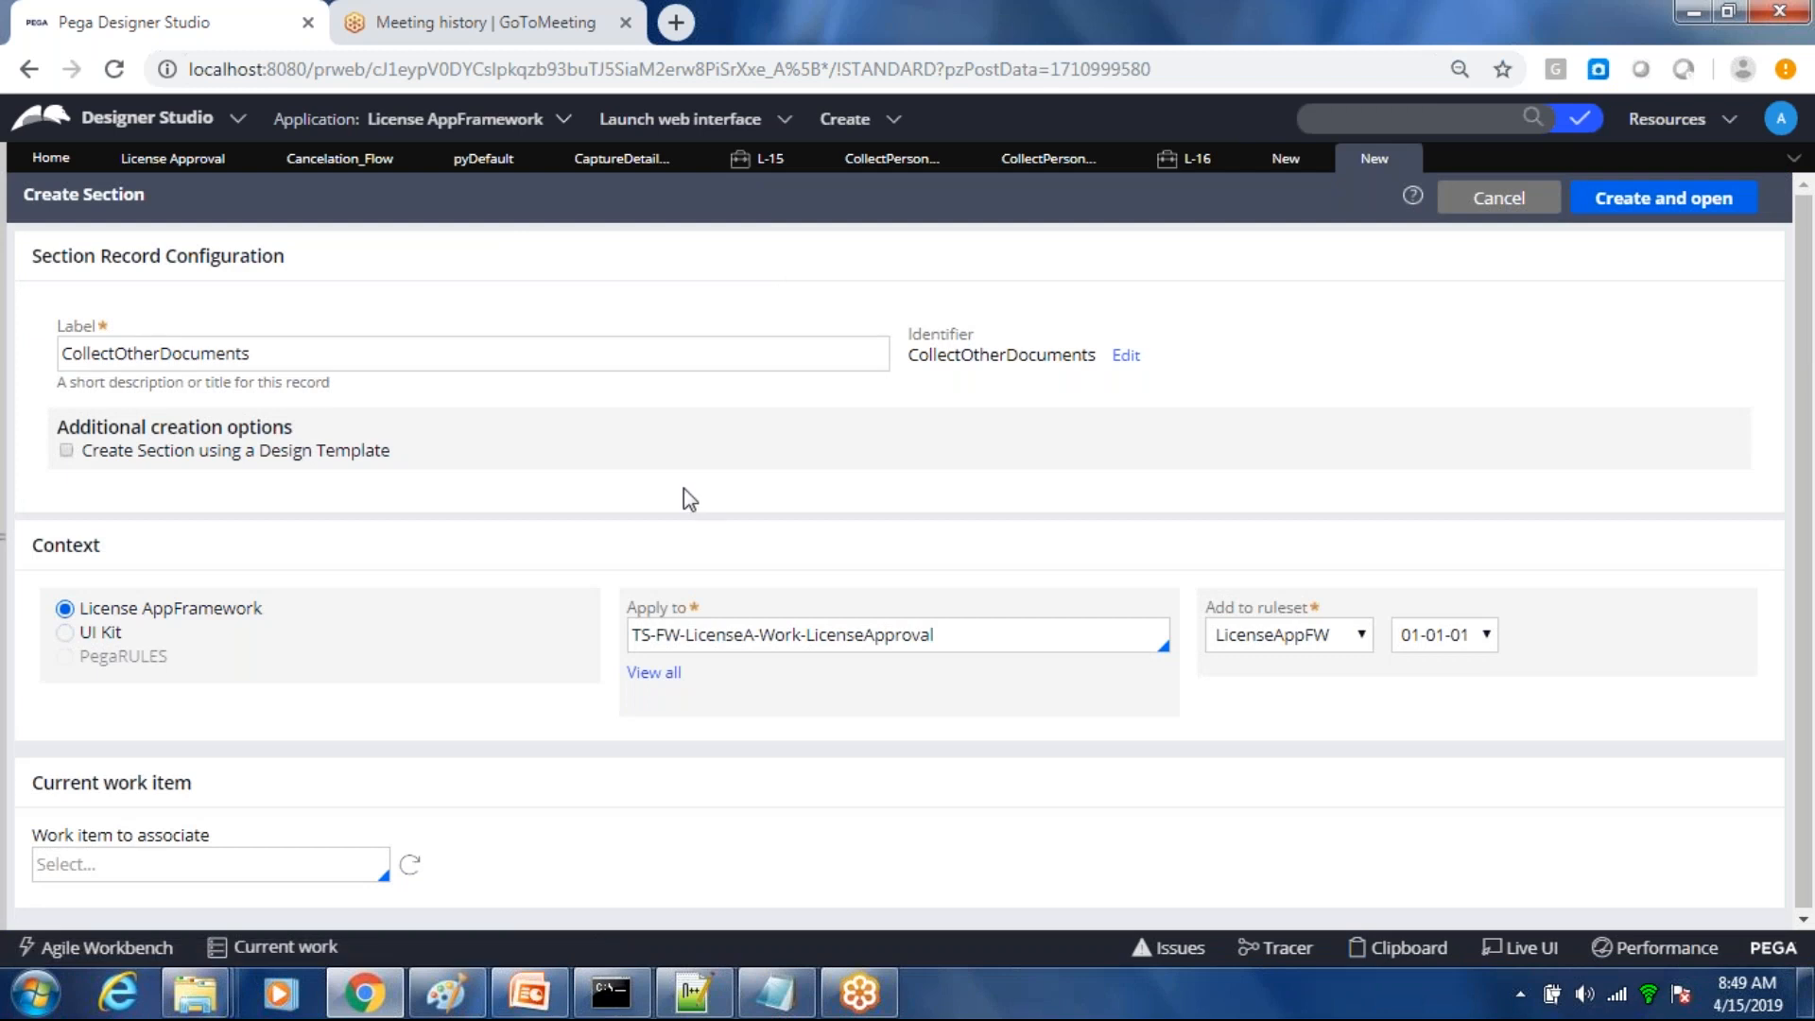
{"action": "left_click", "coordinate": [1671, 200]}
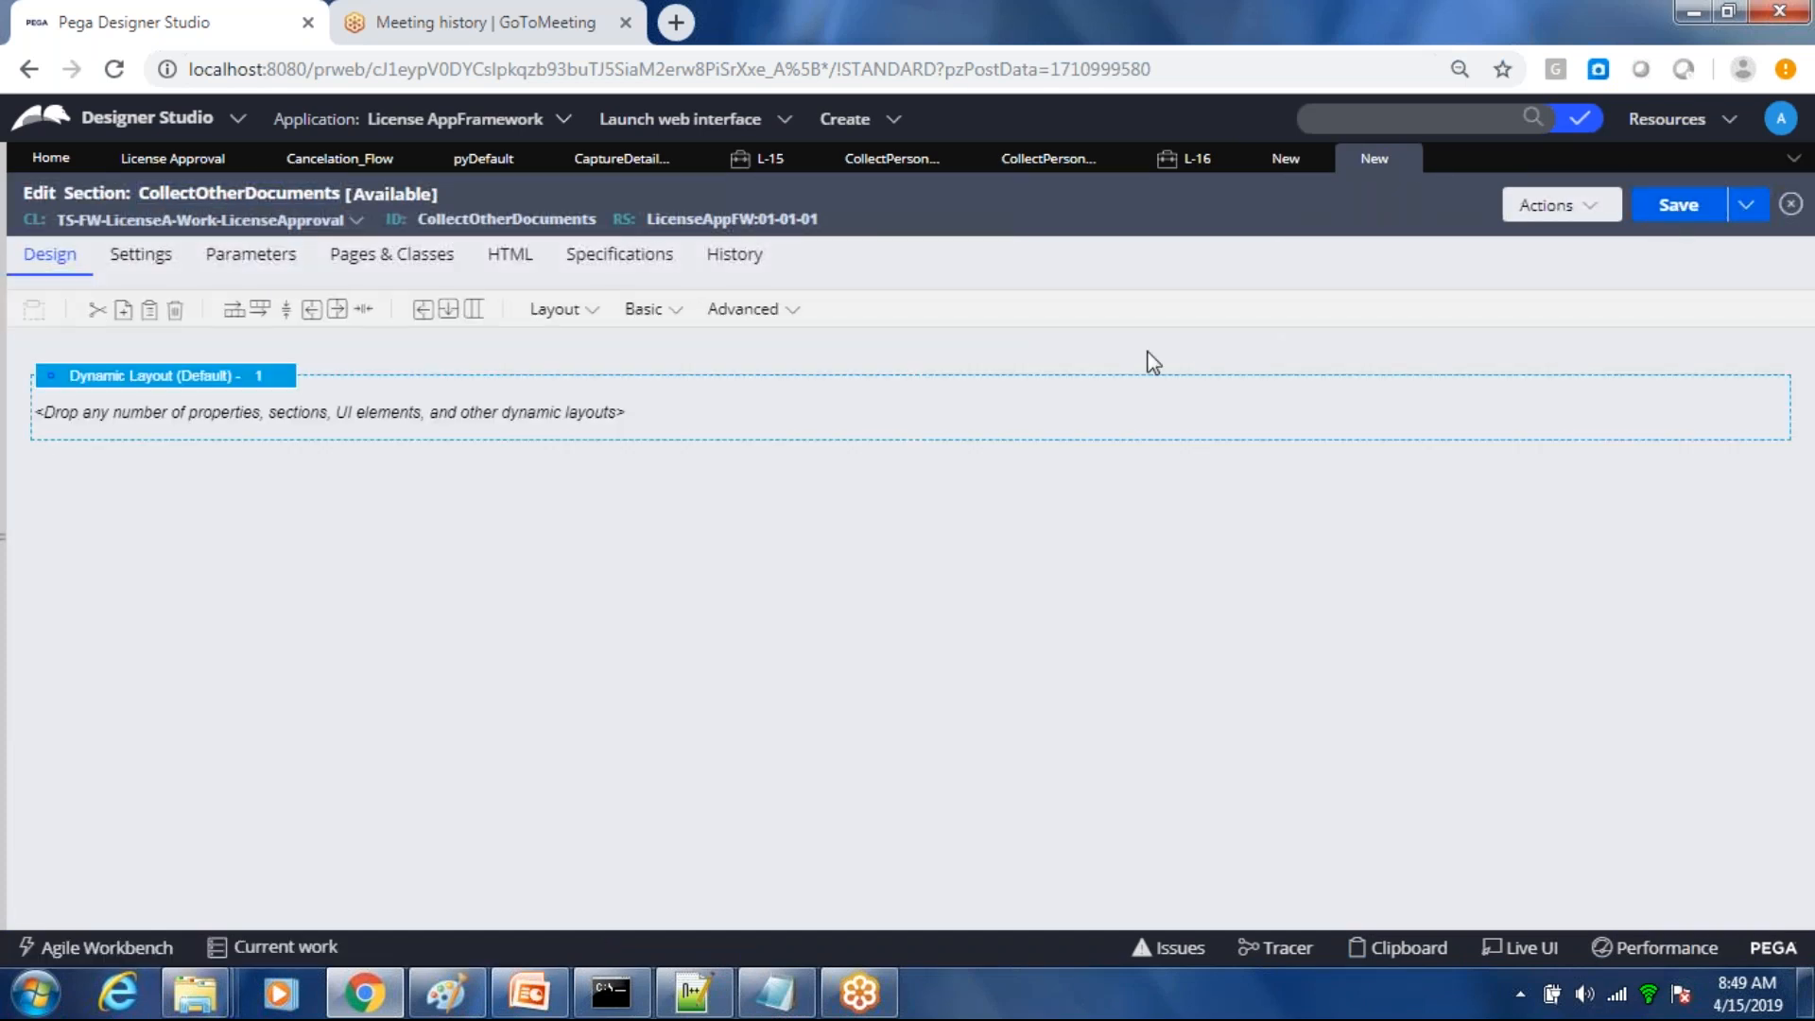
{"action": "left_click", "coordinate": [652, 310]}
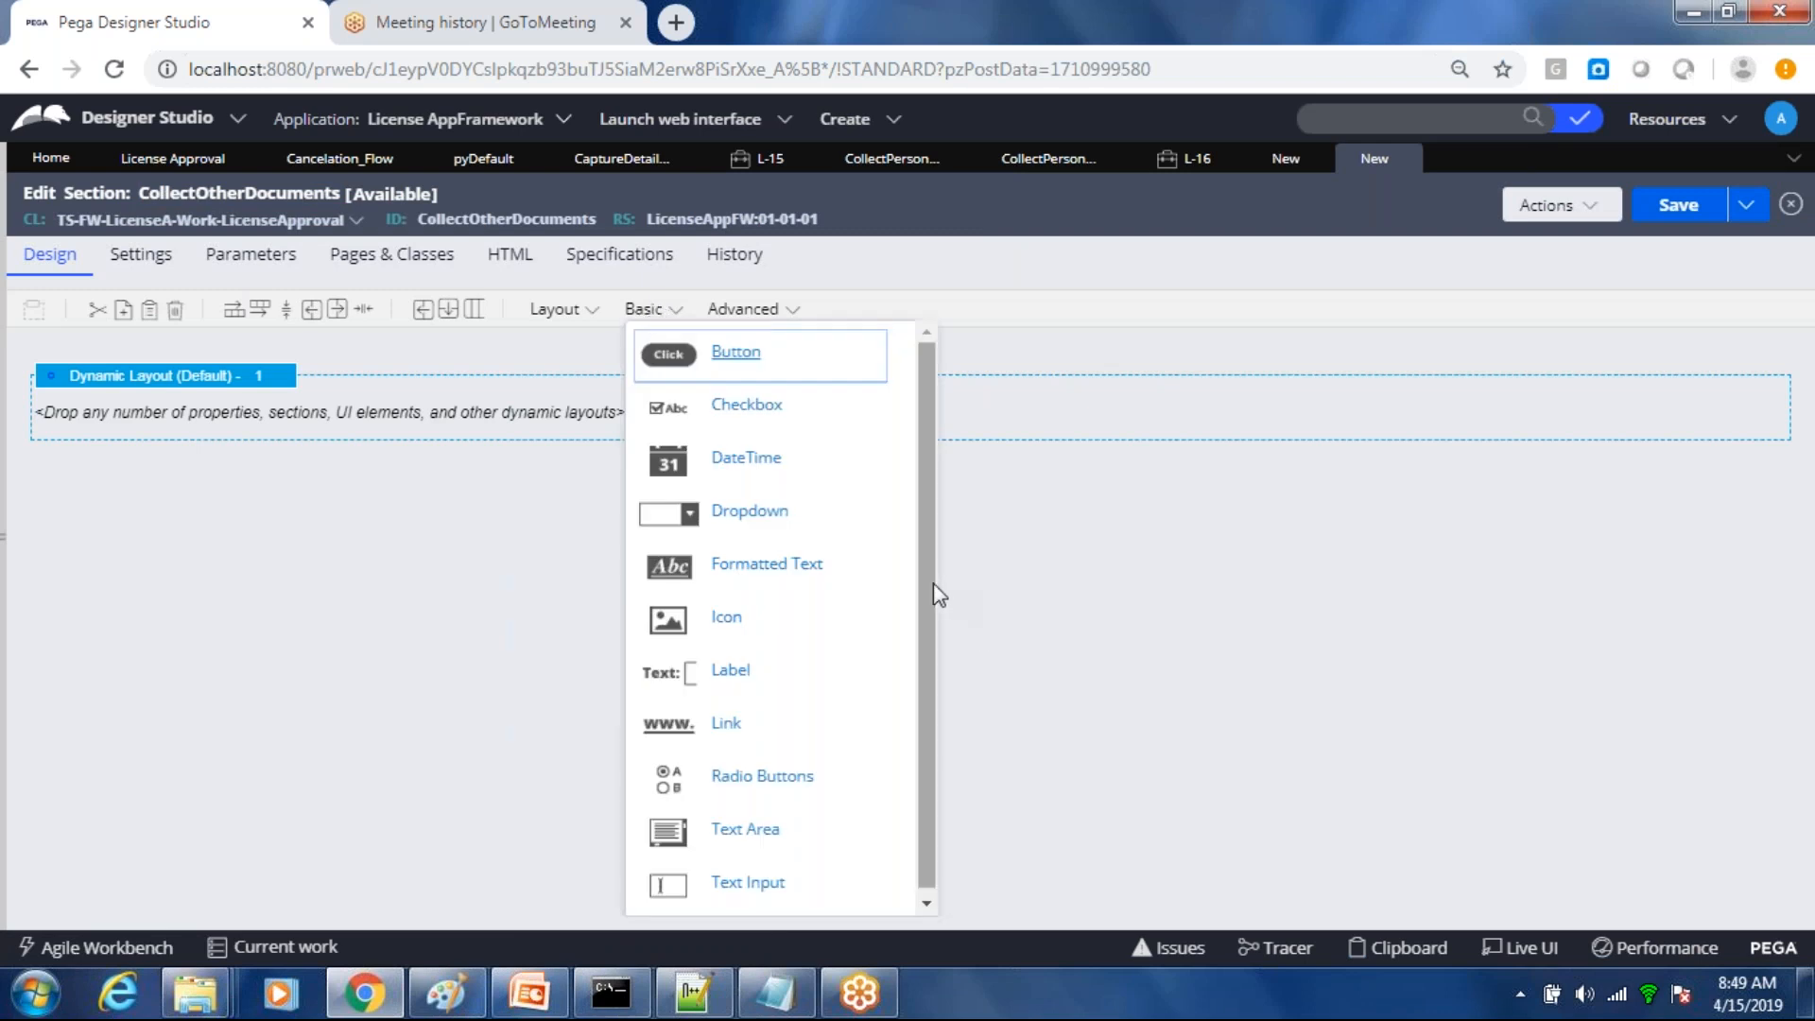
{"action": "scroll", "coordinate": [925, 718], "scroll_direction": "down", "scroll_amount": 1}
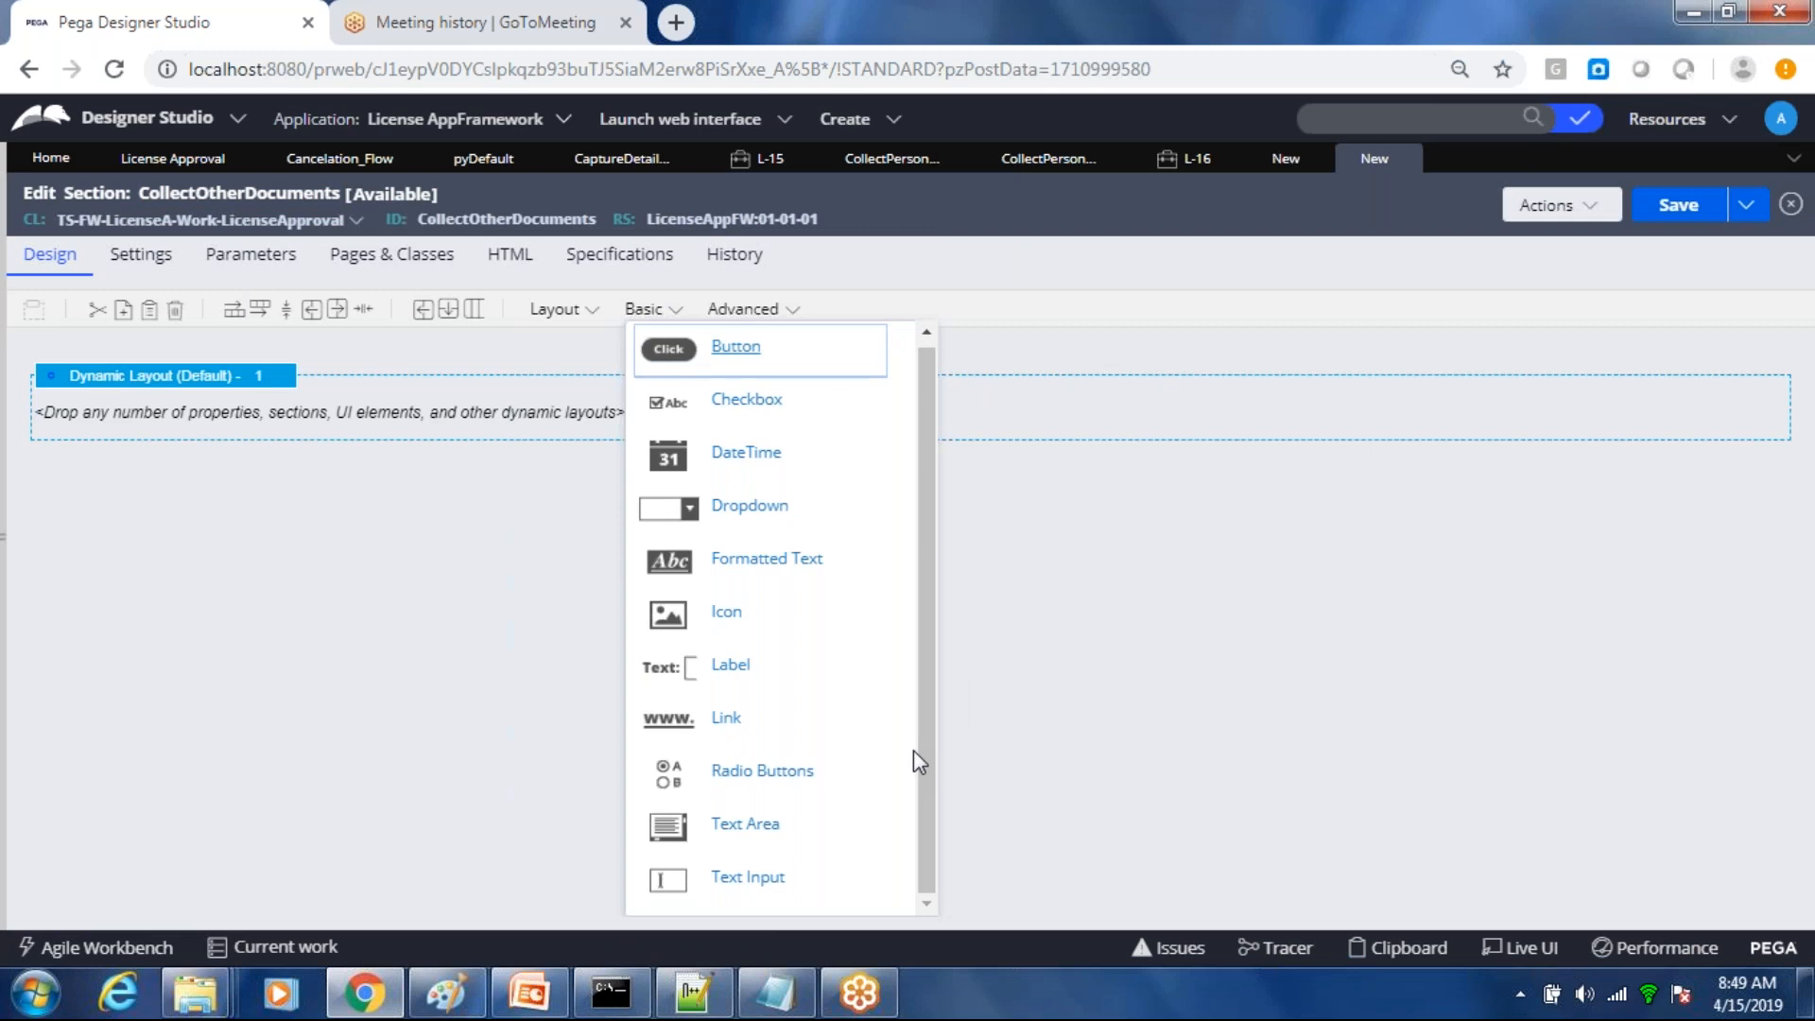
{"action": "left_click", "coordinate": [1083, 677]}
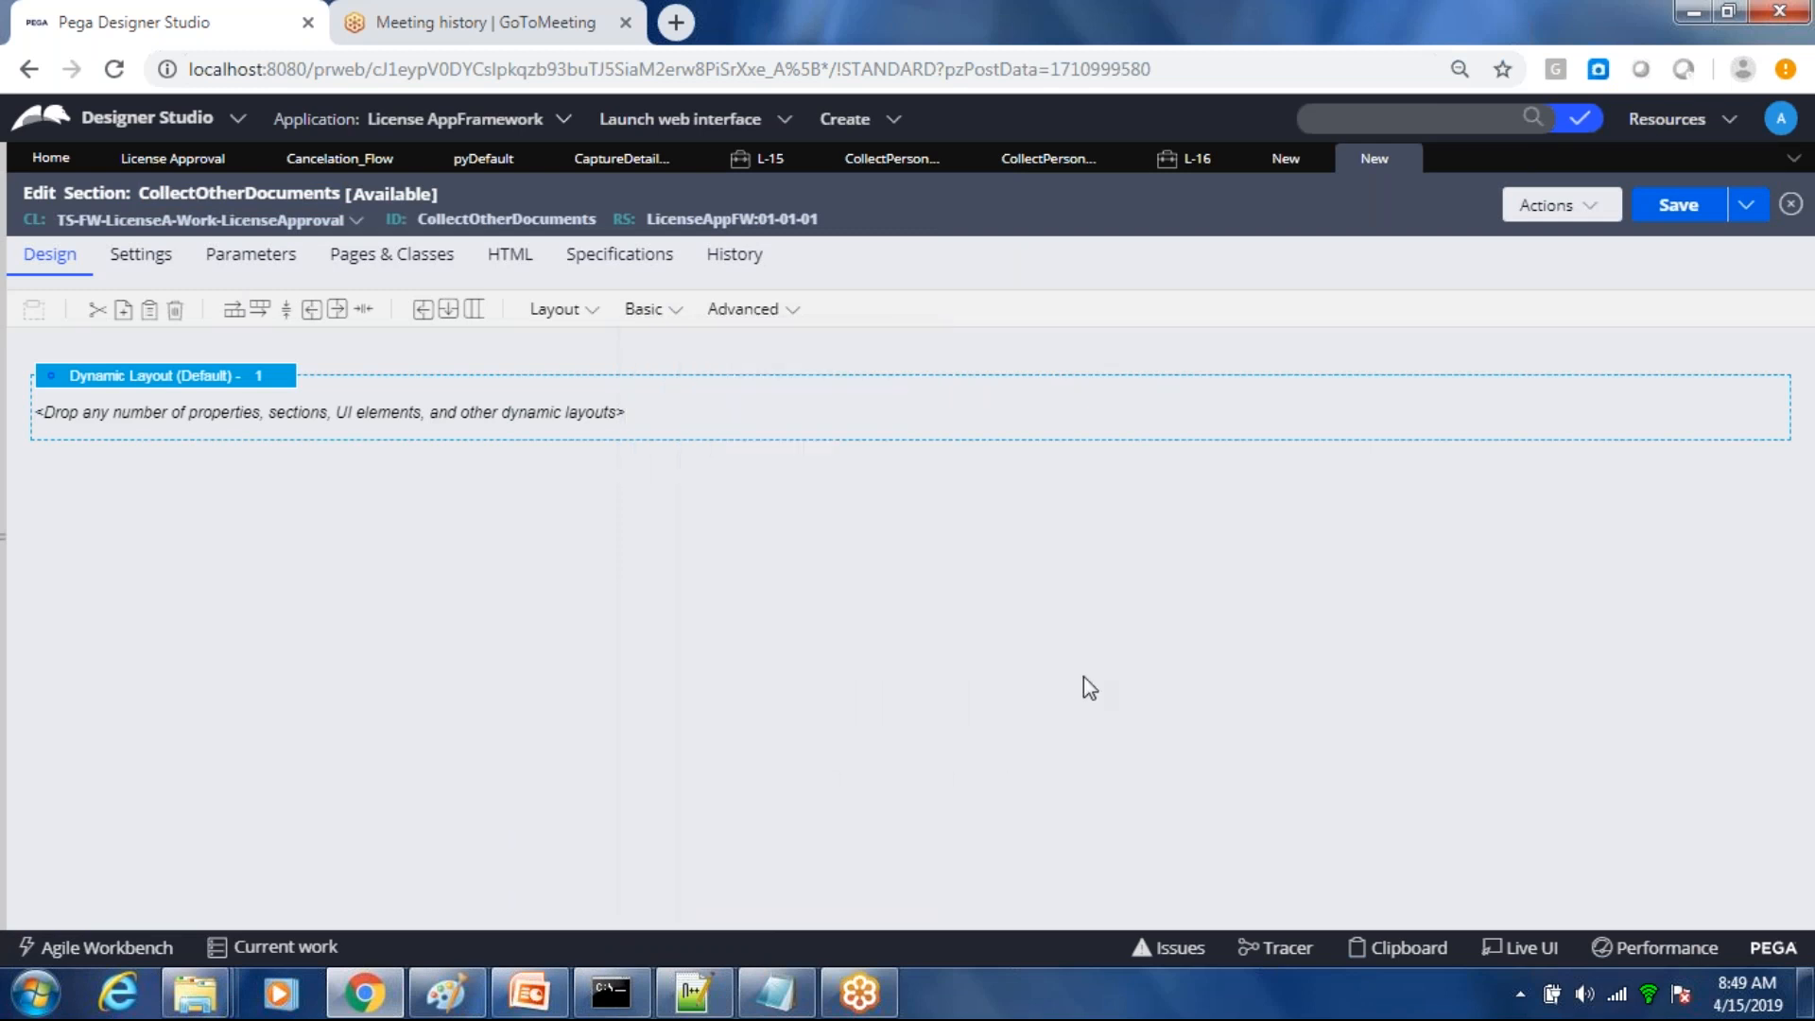
Step: Save the CollectOtherDocuments section and the Collect Other Documents flow action
{"action": "left_click", "coordinate": [1678, 204]}
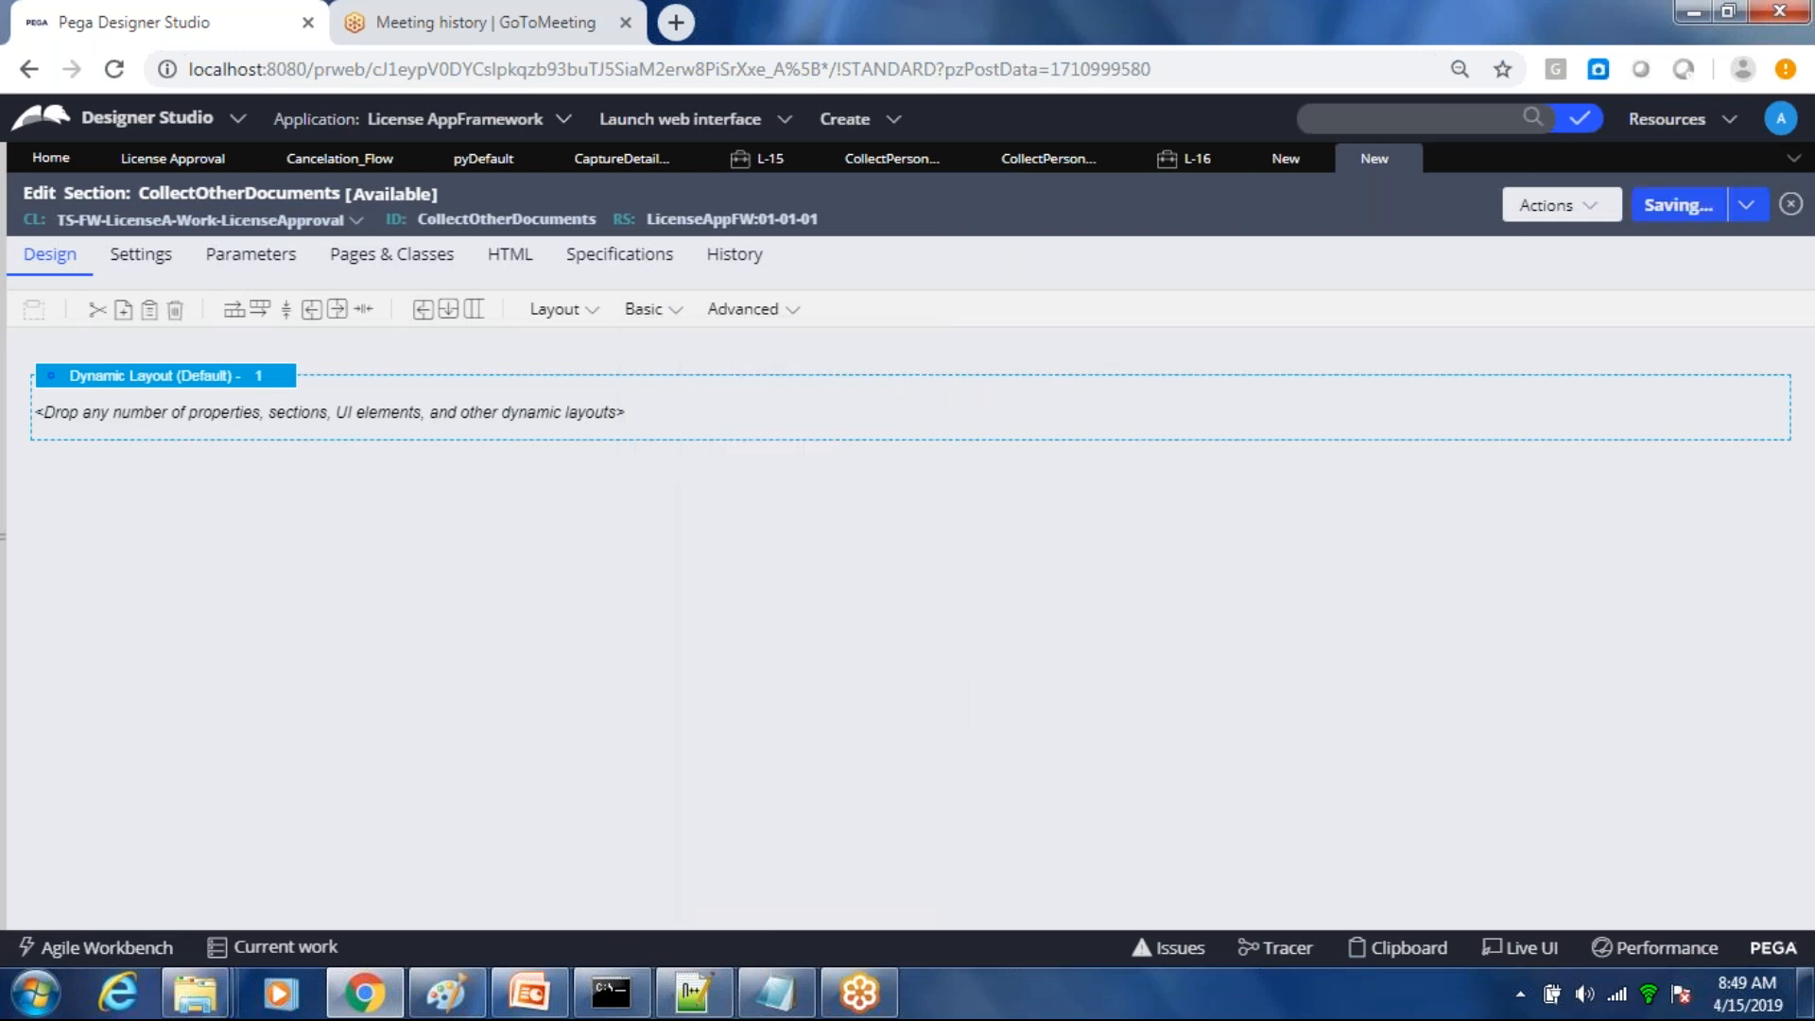
{"action": "left_click", "coordinate": [1288, 168]}
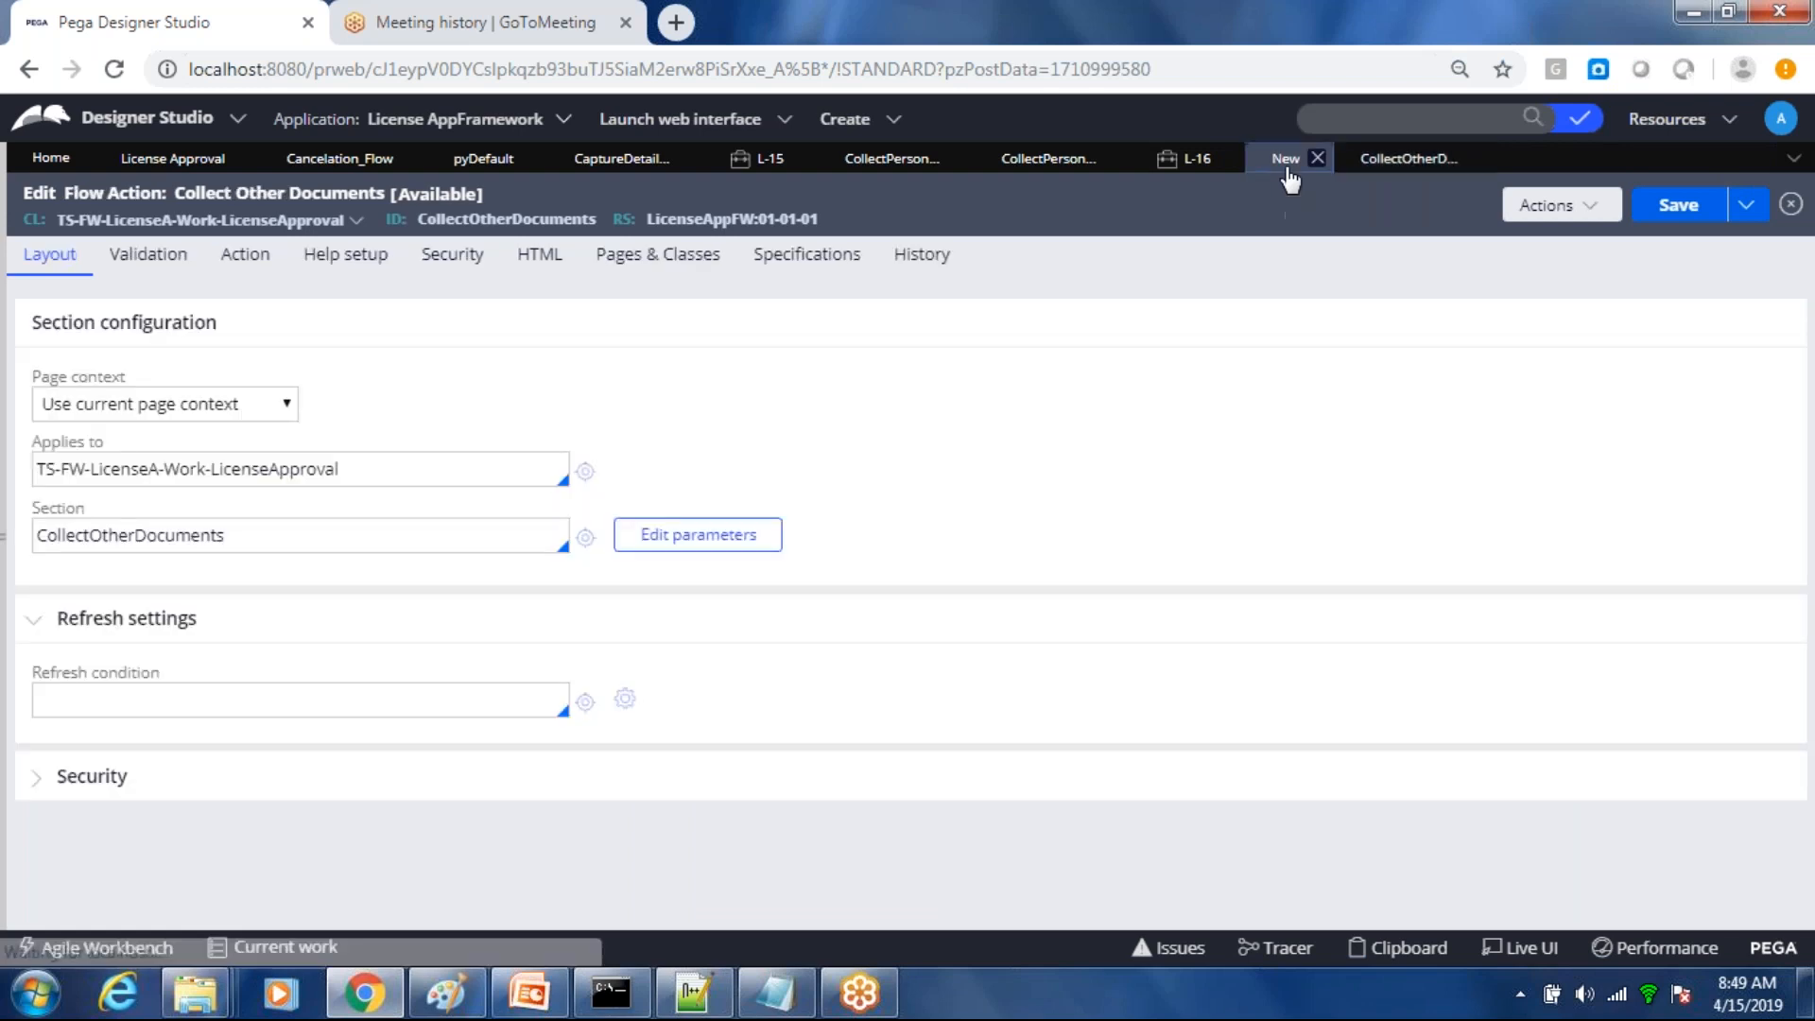
{"action": "left_click", "coordinate": [1679, 214]}
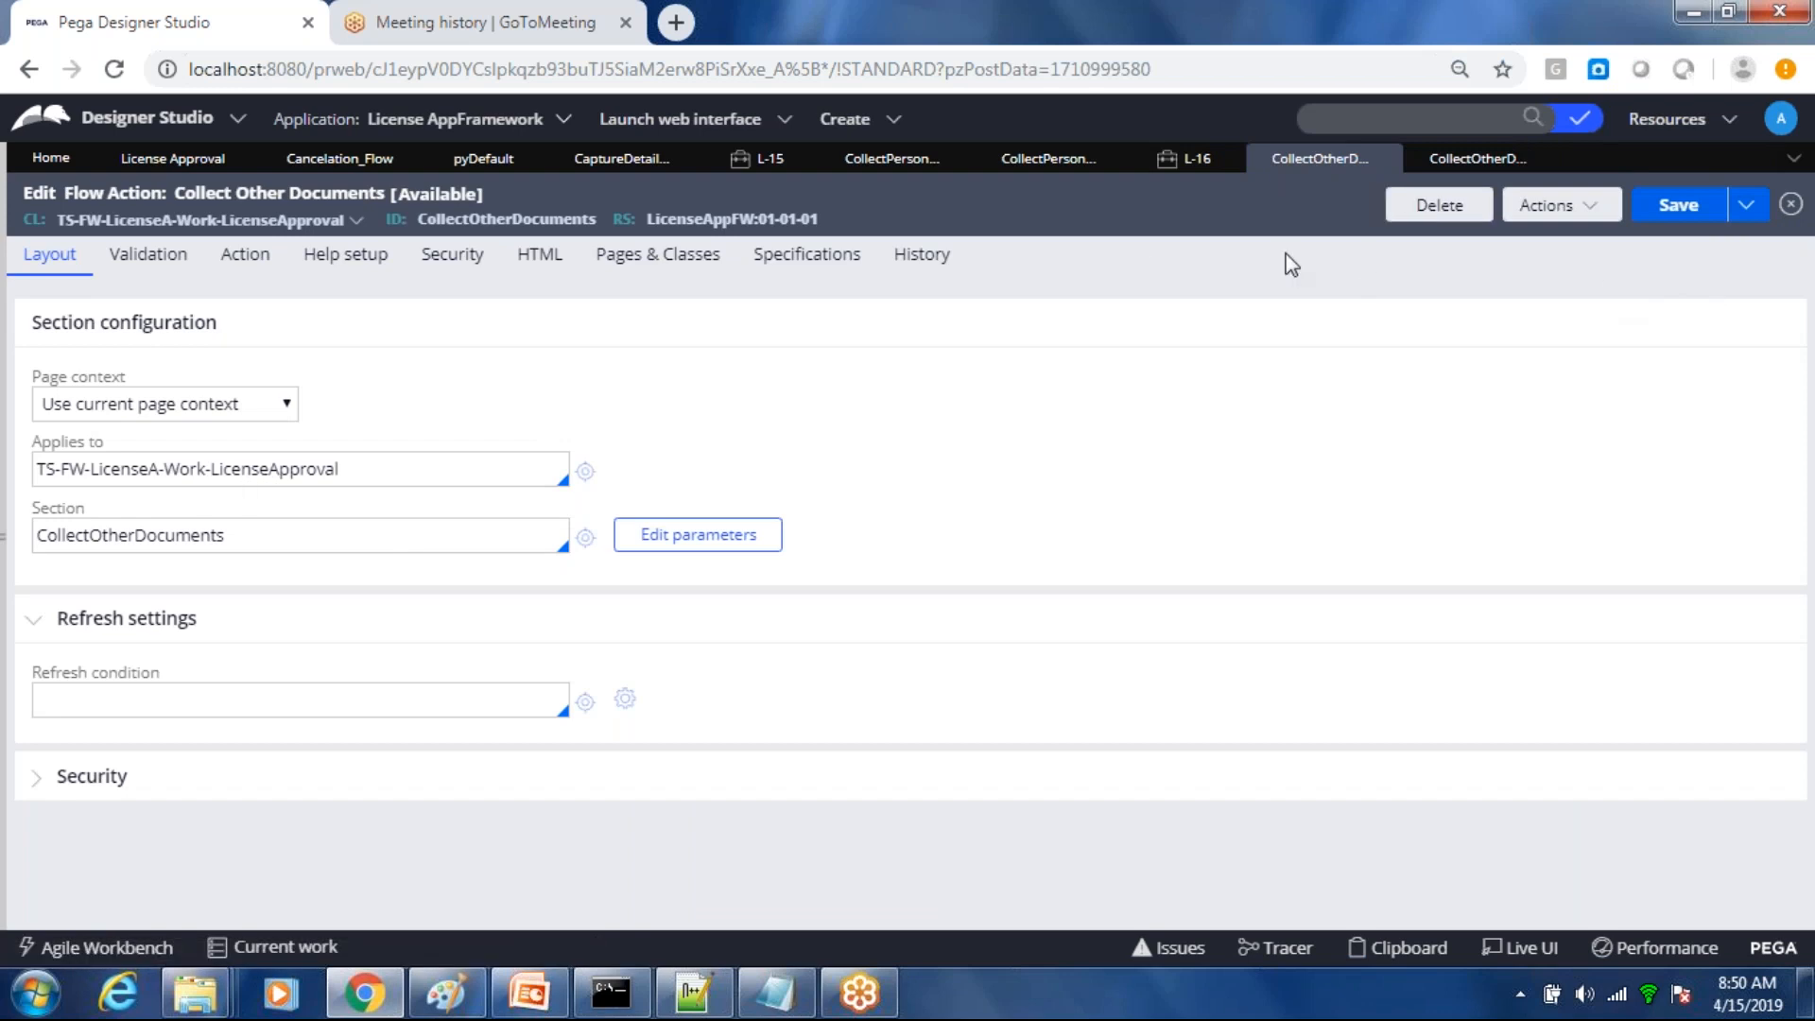
Step: Submit the Collect Other Documents connector properties and save the Capture Details flow
{"action": "left_click", "coordinate": [627, 162]}
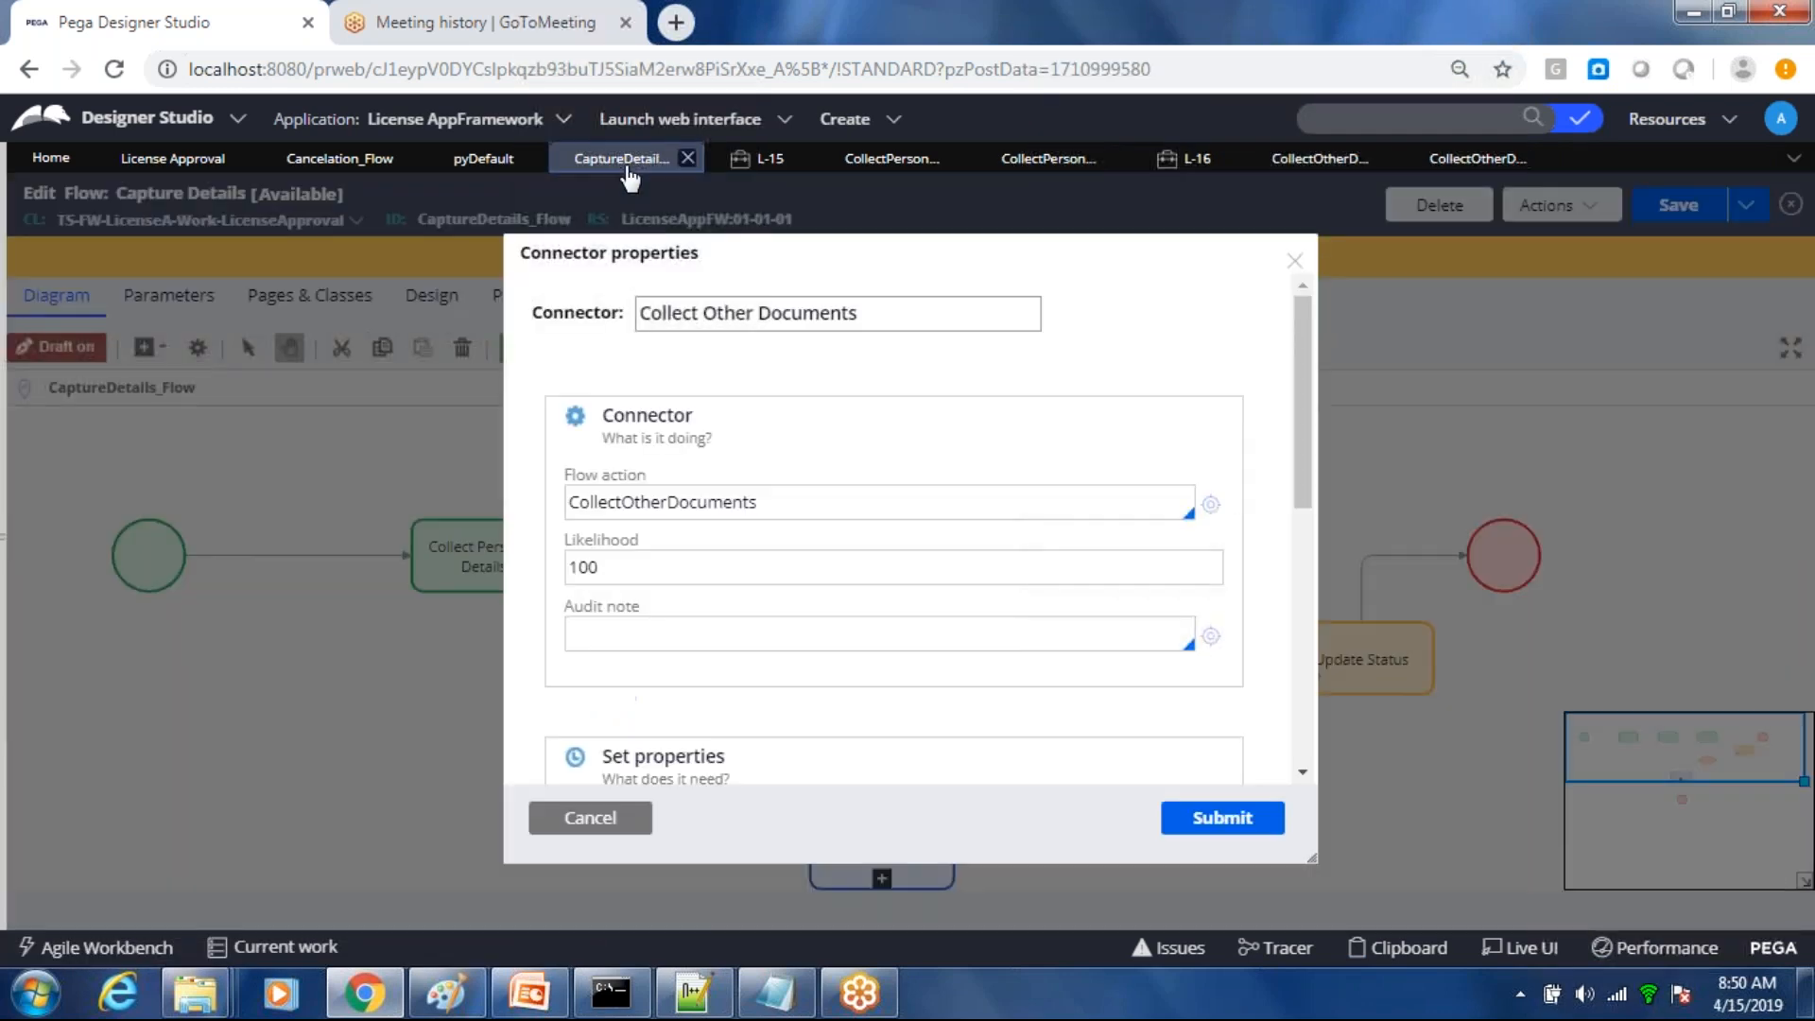
{"action": "left_click", "coordinate": [1219, 819]}
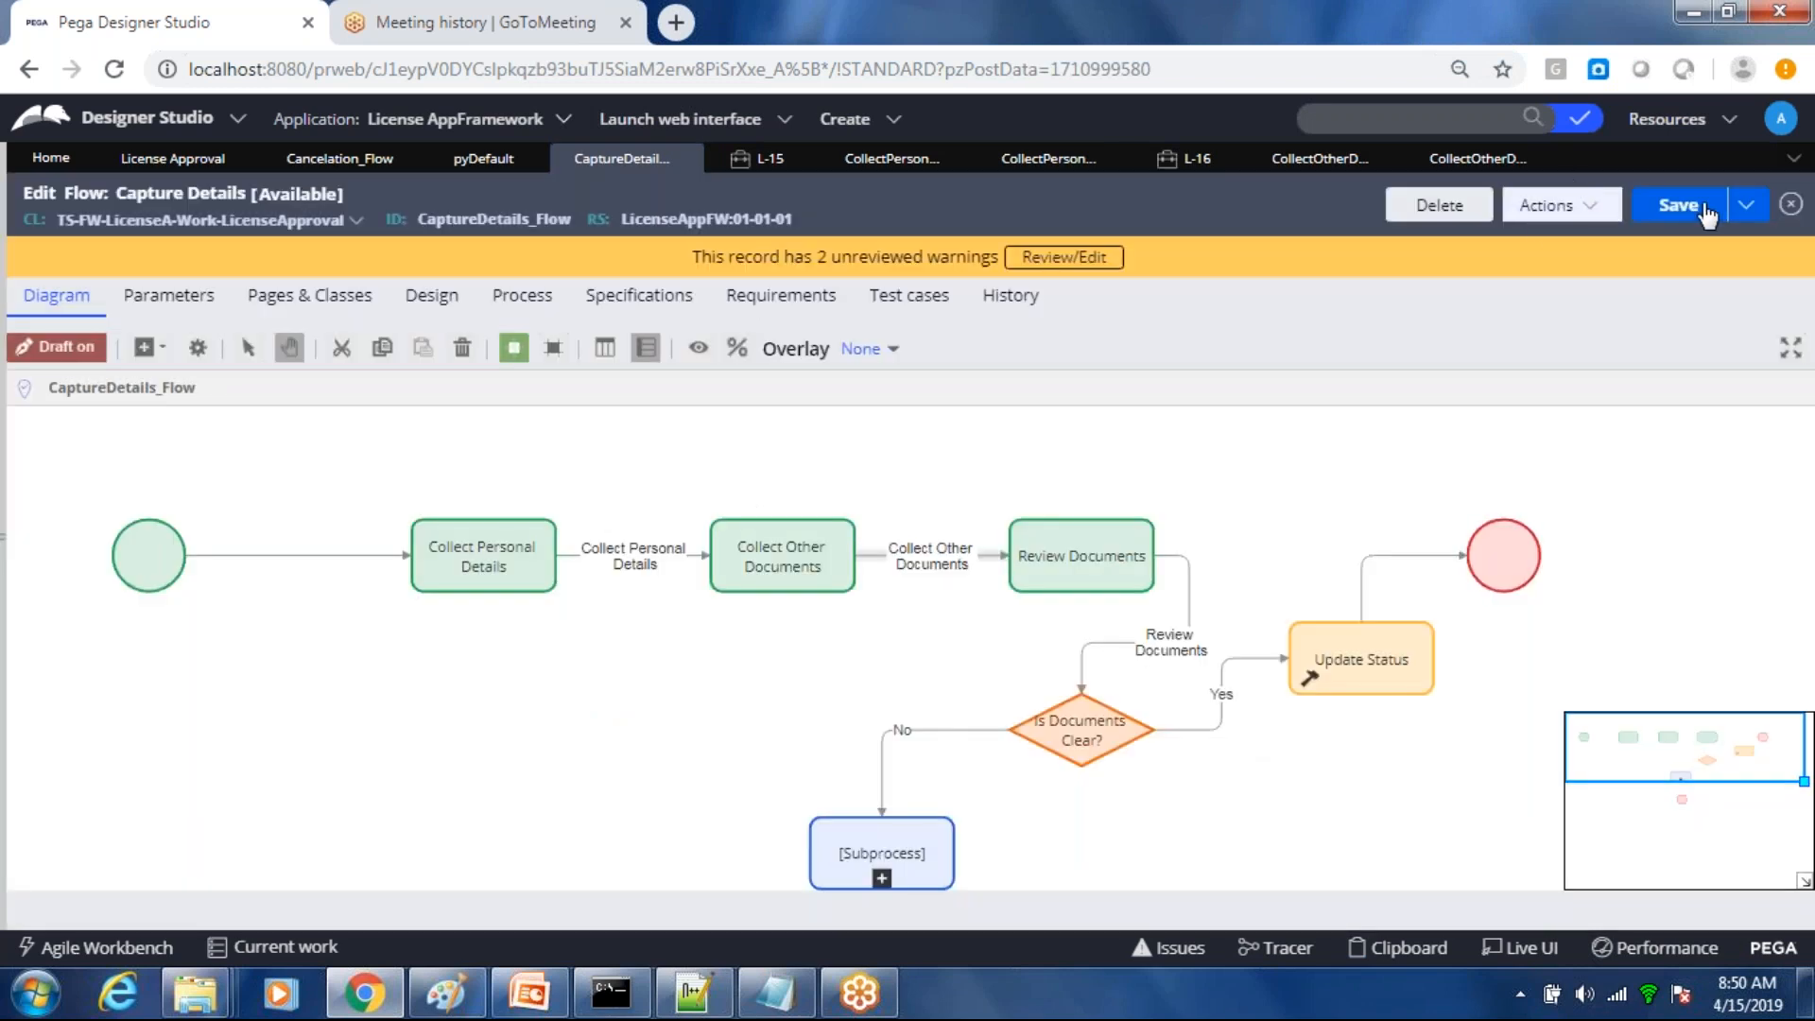
{"action": "left_click", "coordinate": [1678, 205]}
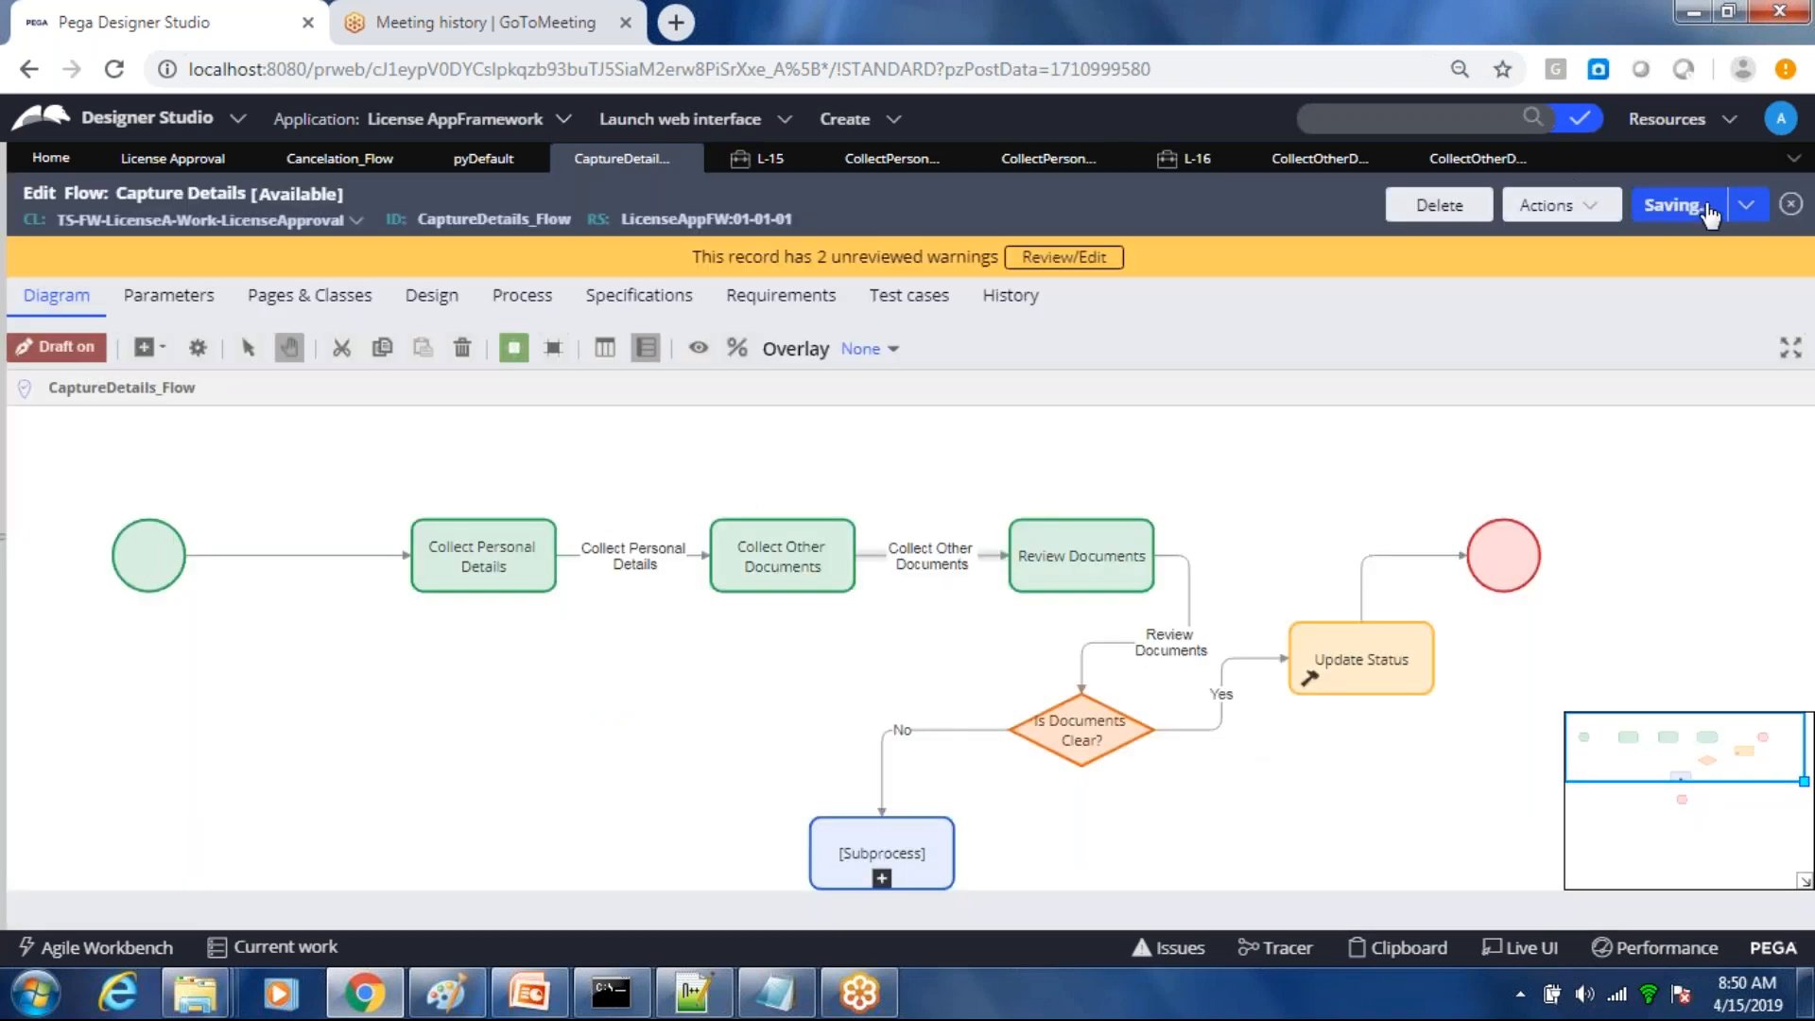
Step: Create the ReviewDocuments flow action from the flow's Review Documents connector, keeping the proposed label and context
{"action": "double_click", "coordinate": [1189, 598]}
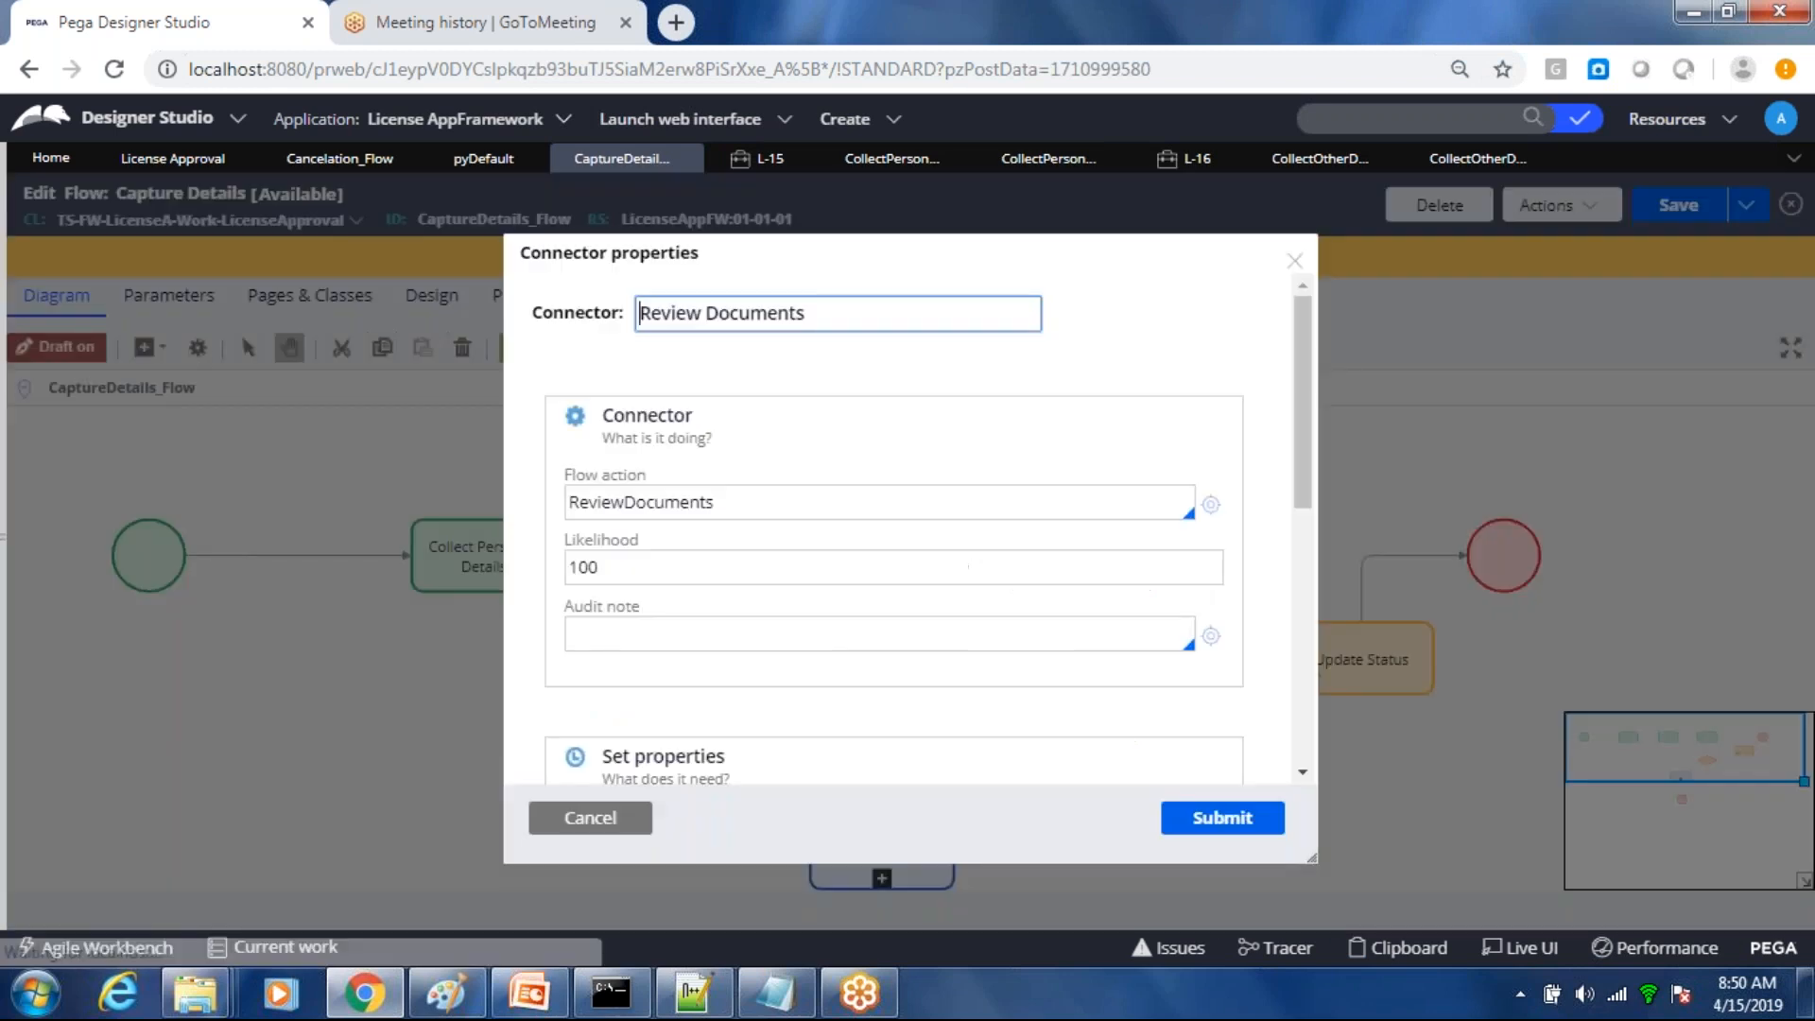
{"action": "left_click", "coordinate": [1211, 509]}
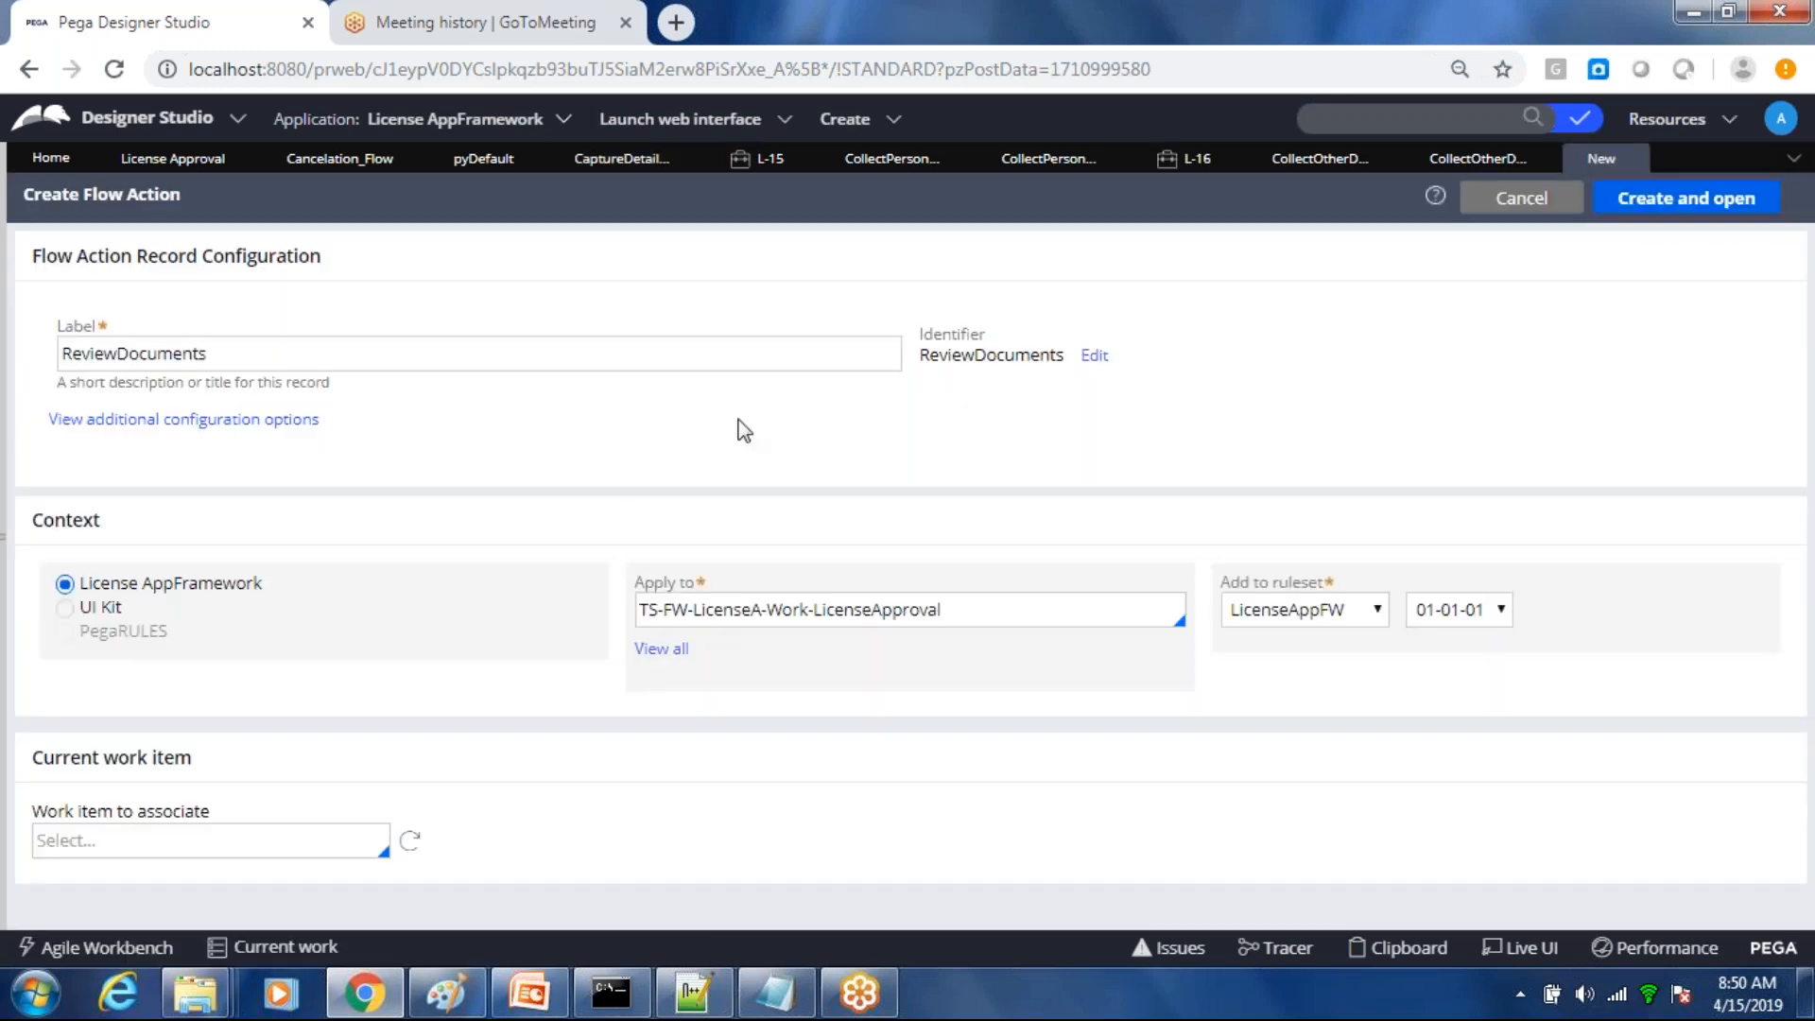
{"action": "left_click", "coordinate": [1671, 203]}
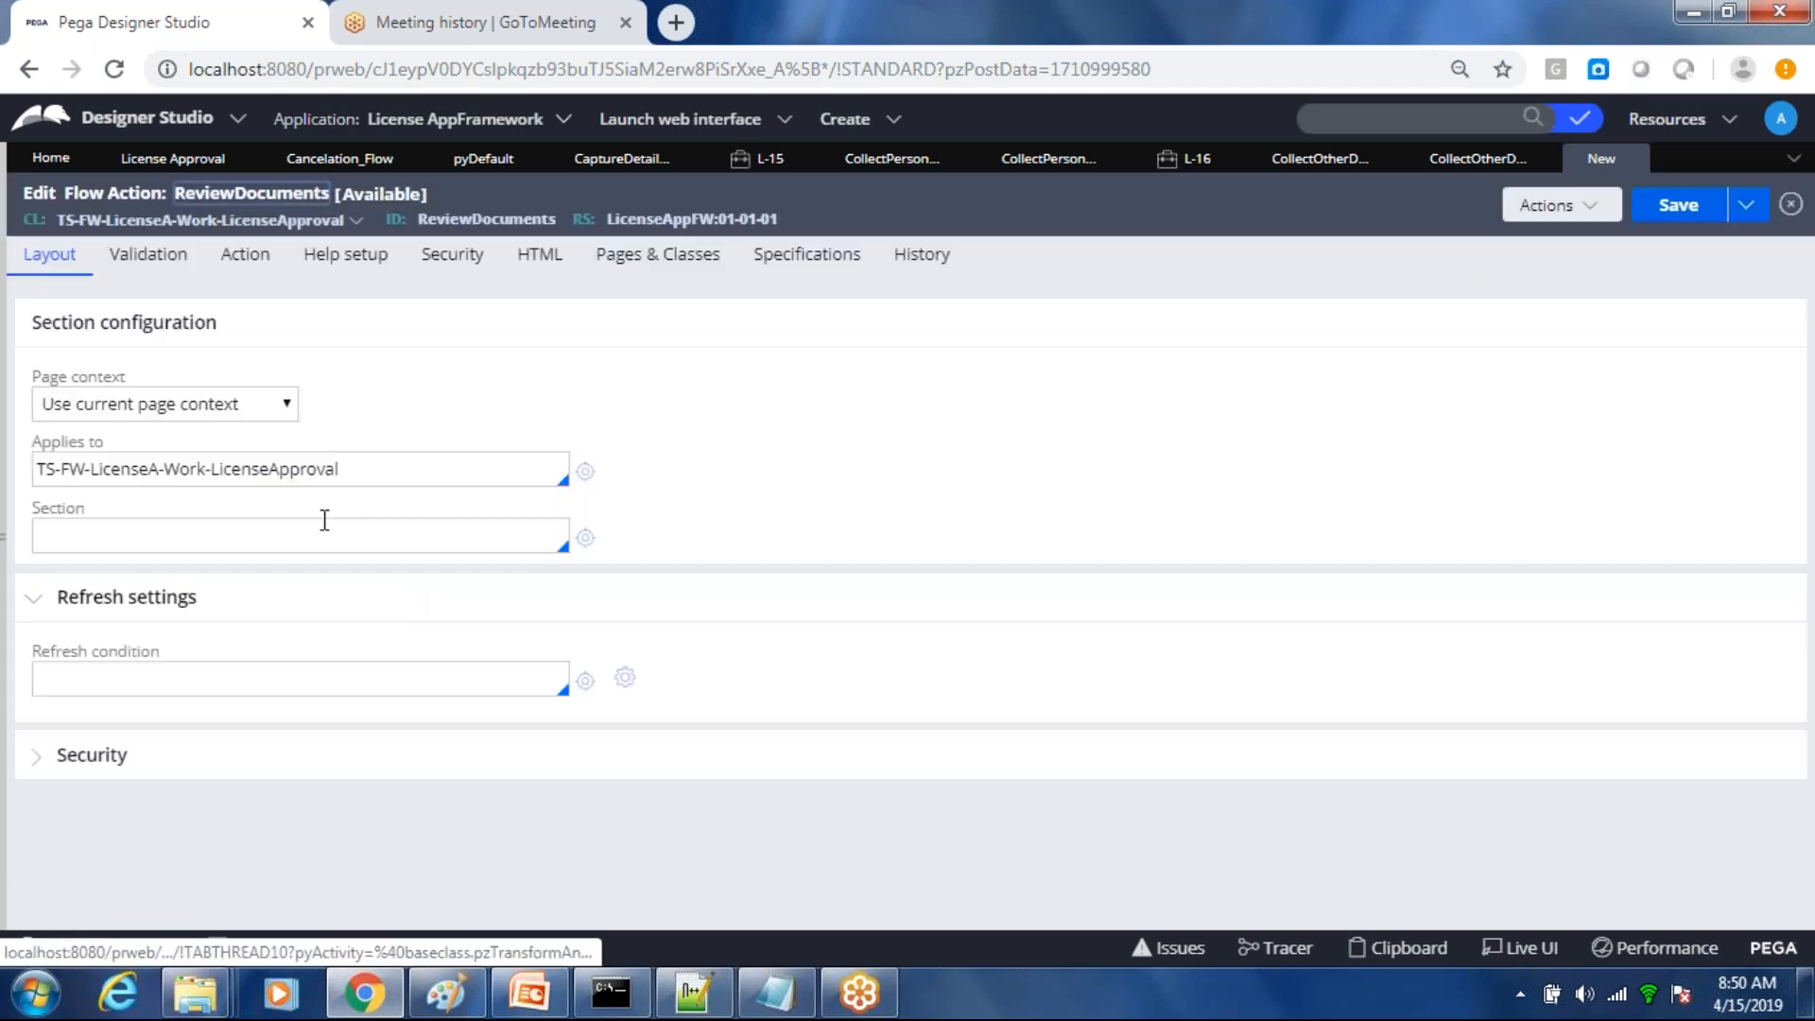
Step: Set the section of the ReviewDocuments flow action to ReviewDocs
{"action": "left_click", "coordinate": [322, 522]}
{"action": "type", "text": "ReviewDocuments"}
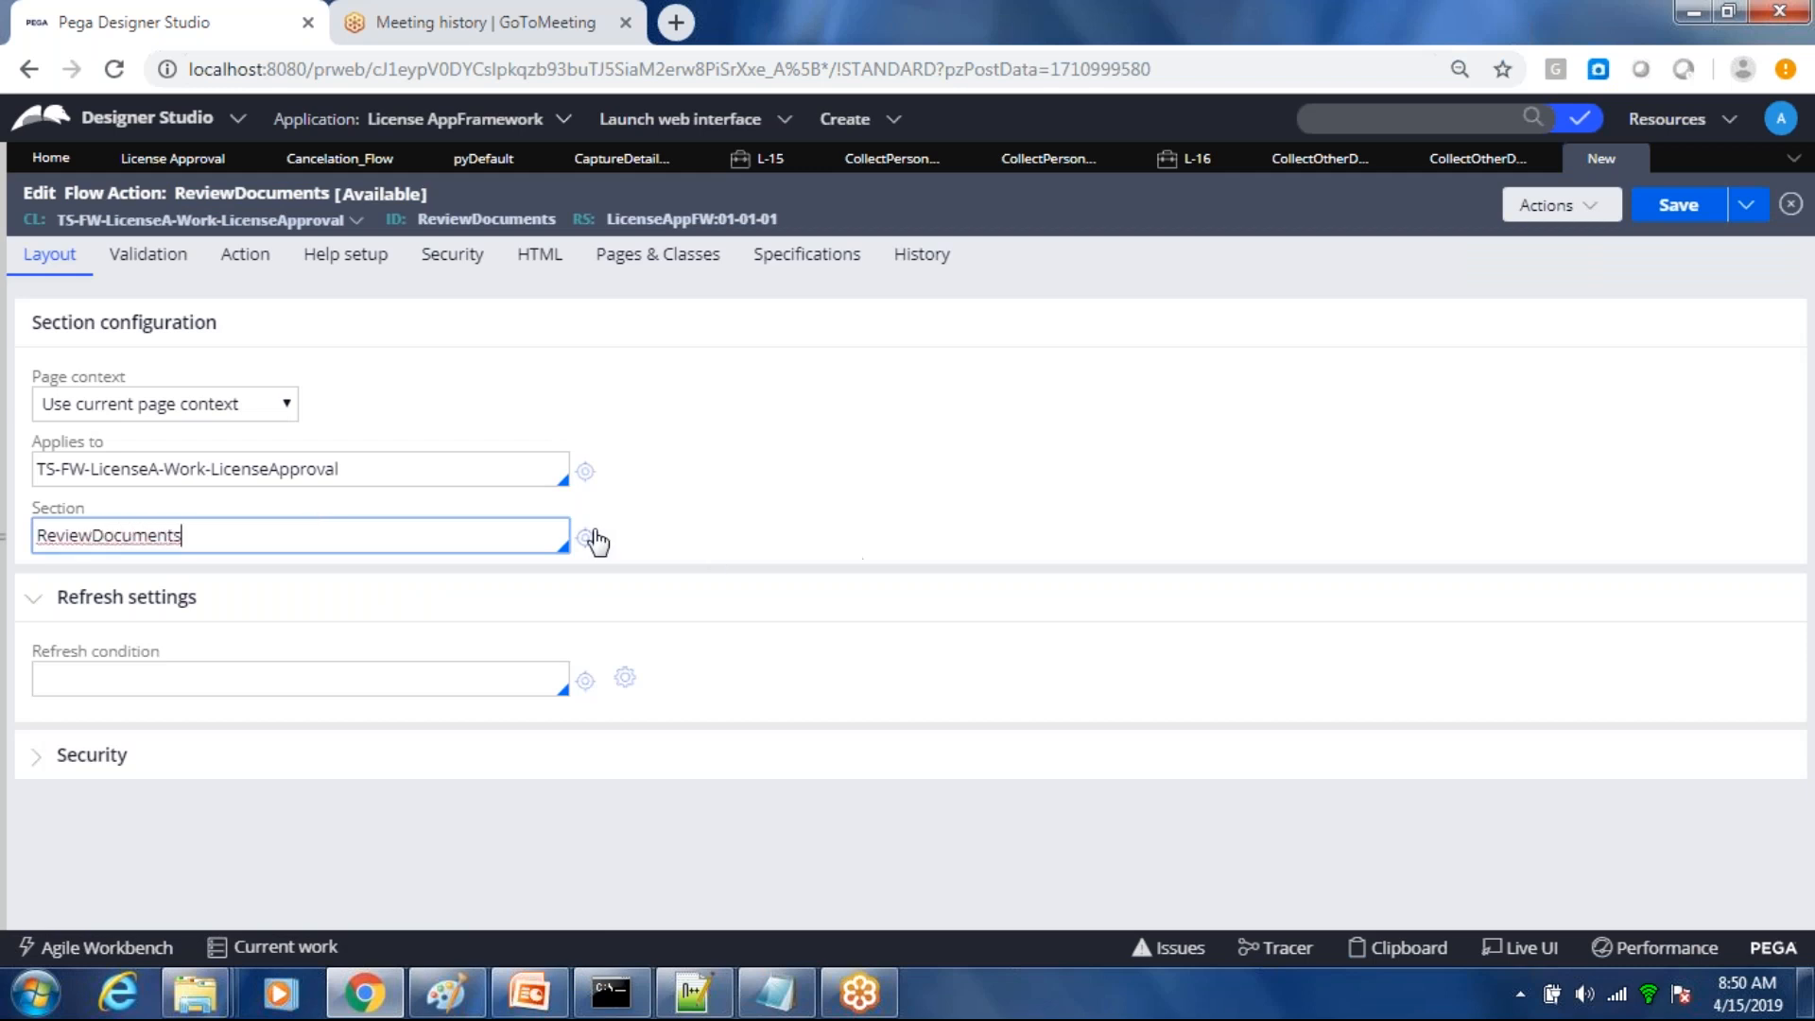
{"action": "double_click", "coordinate": [482, 219]}
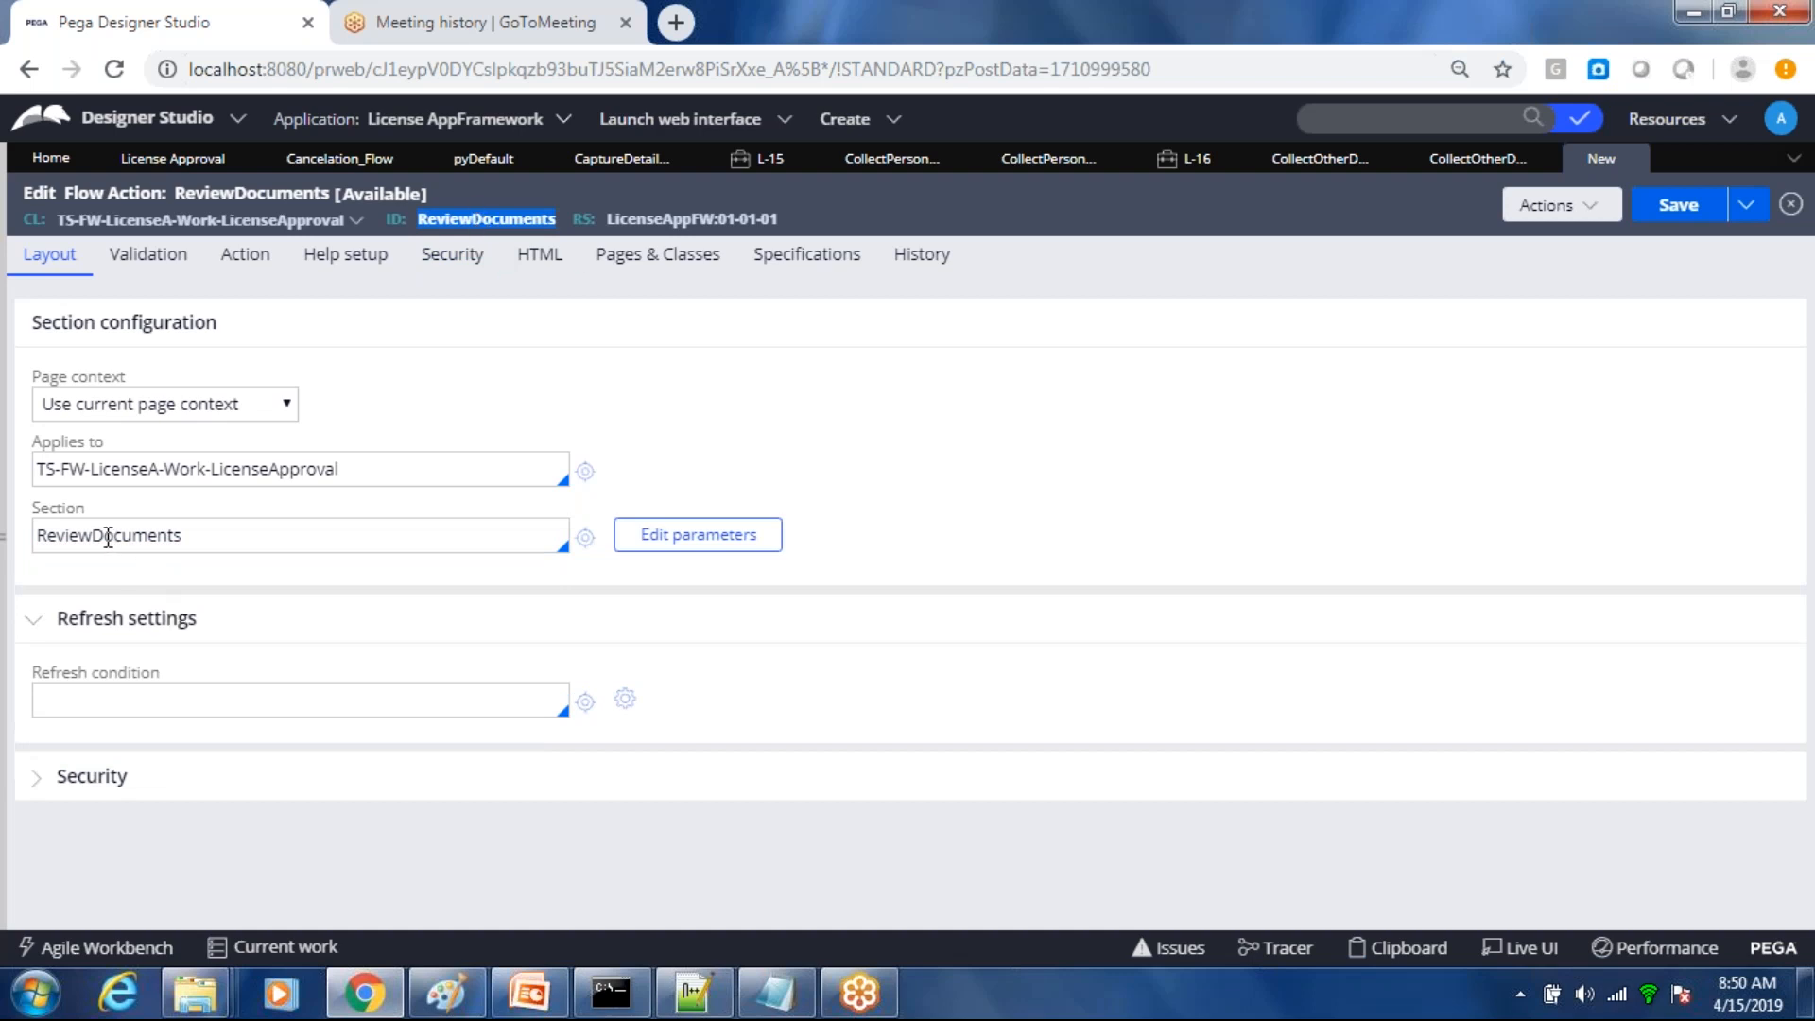
{"action": "left_click", "coordinate": [209, 535]}
{"action": "key", "text": "BackSpace"}
{"action": "key", "text": "BackSpace"}
{"action": "key", "text": "BackSpace"}
{"action": "key", "text": "BackSpace"}
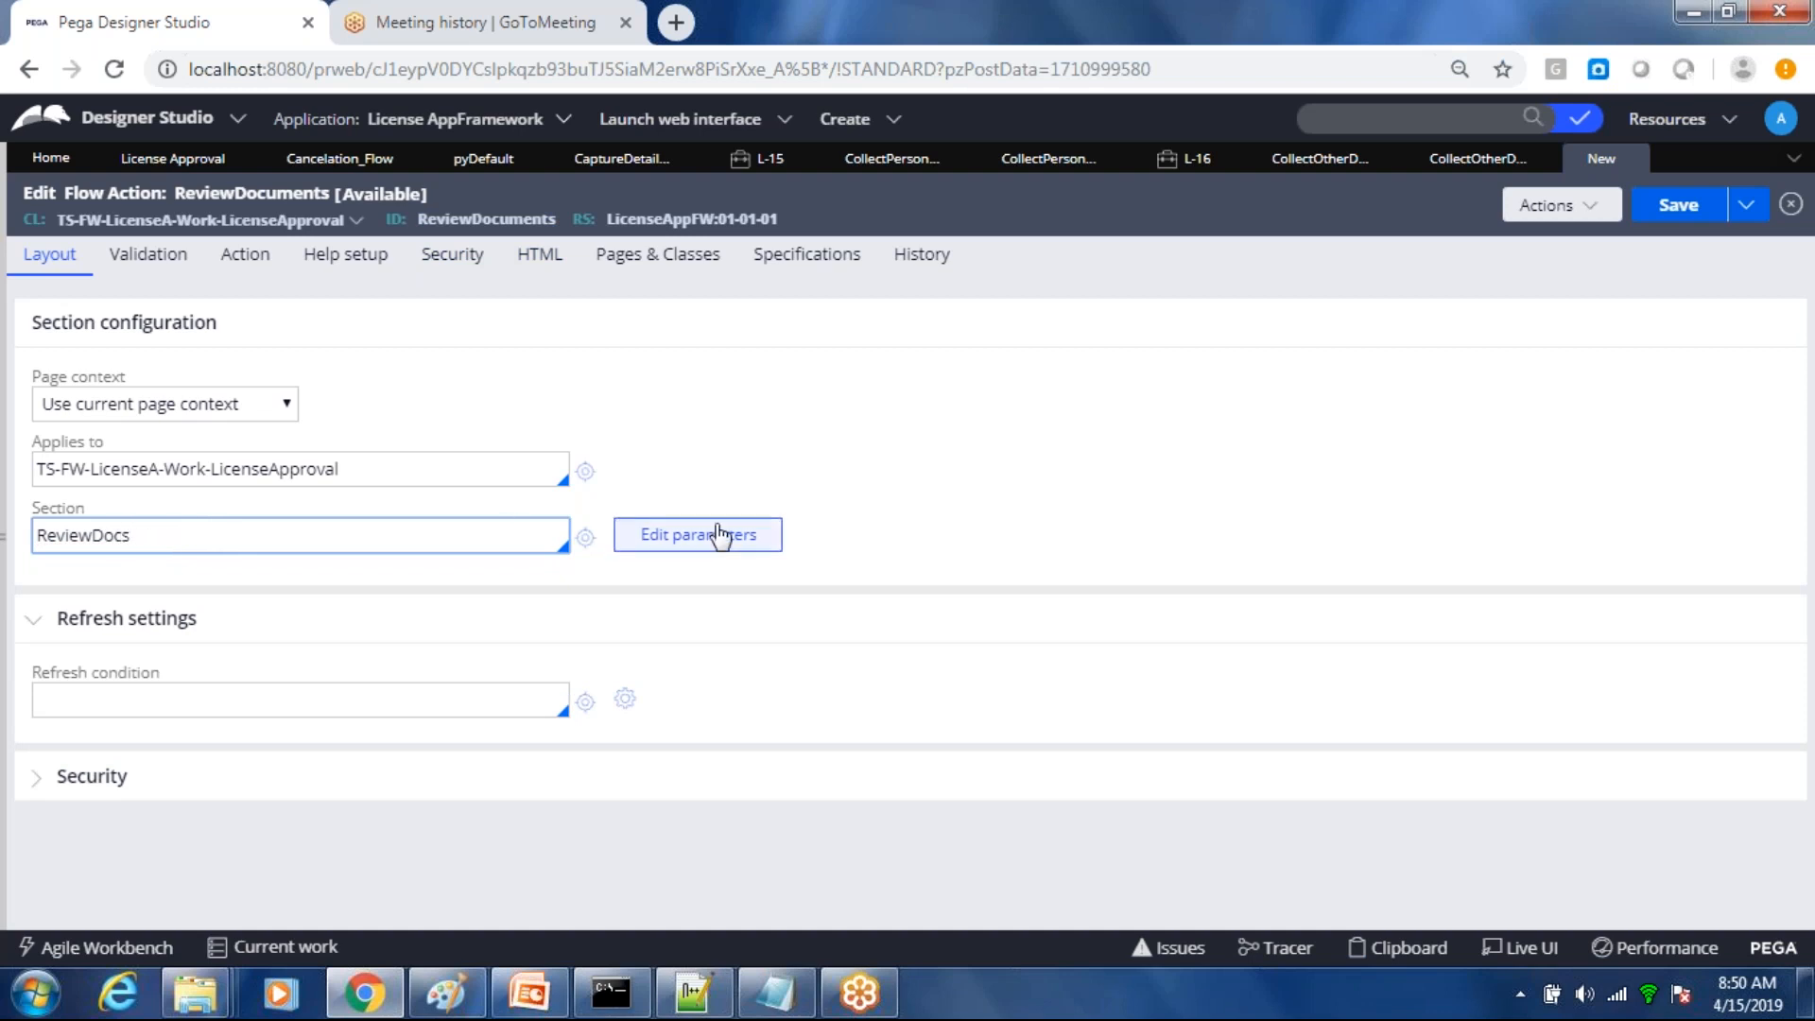
Step: Create the ReviewDocs section record referenced by the flow action and save it
{"action": "left_click", "coordinate": [582, 546]}
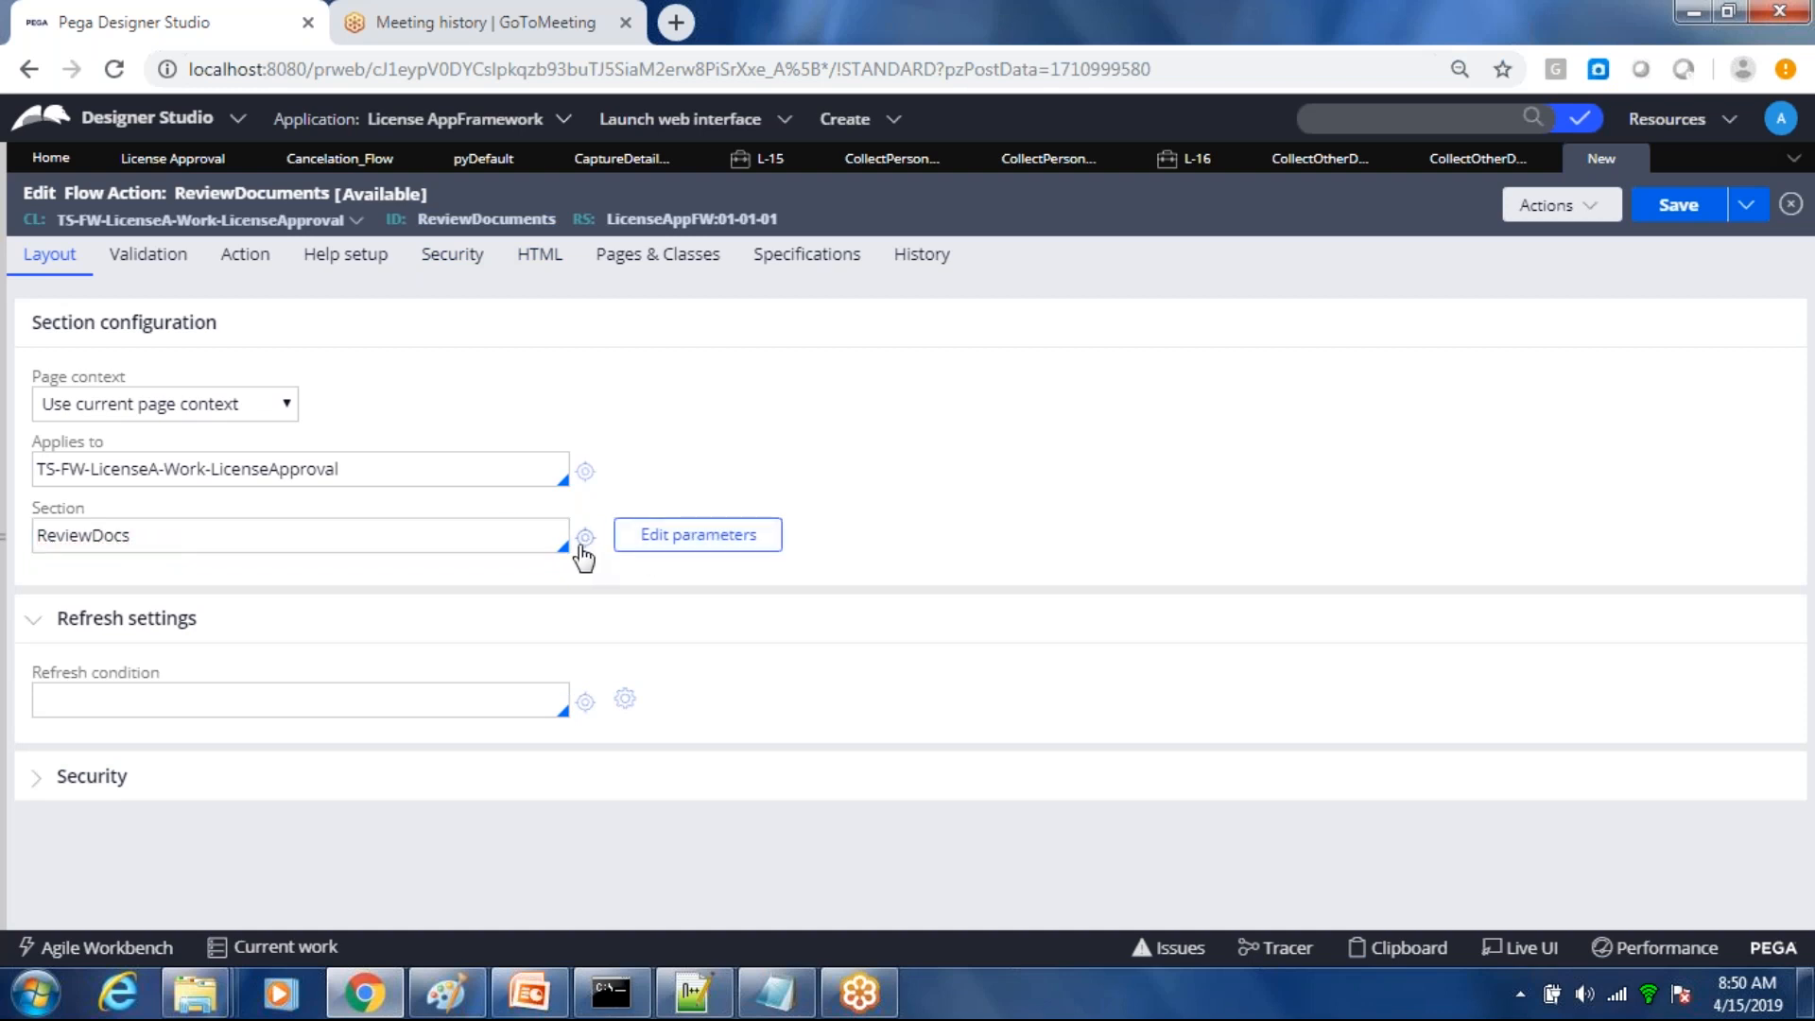
{"action": "left_click", "coordinate": [585, 537]}
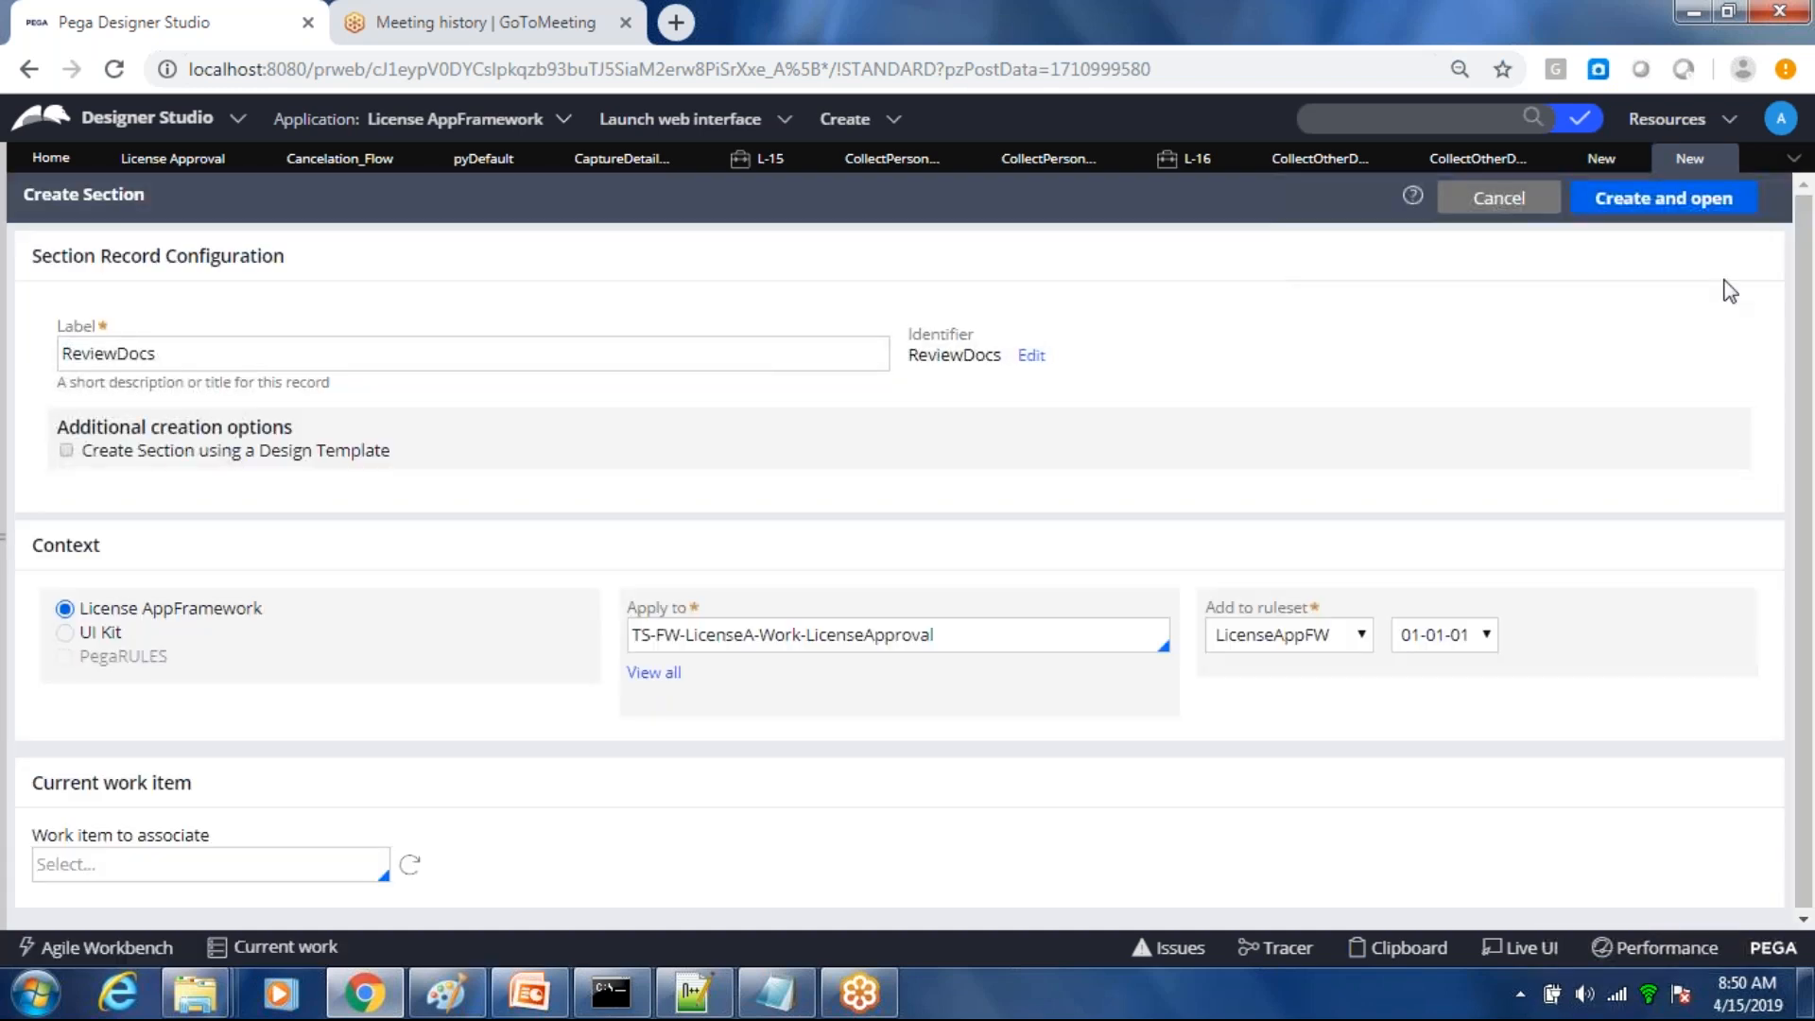
{"action": "left_click", "coordinate": [1653, 203]}
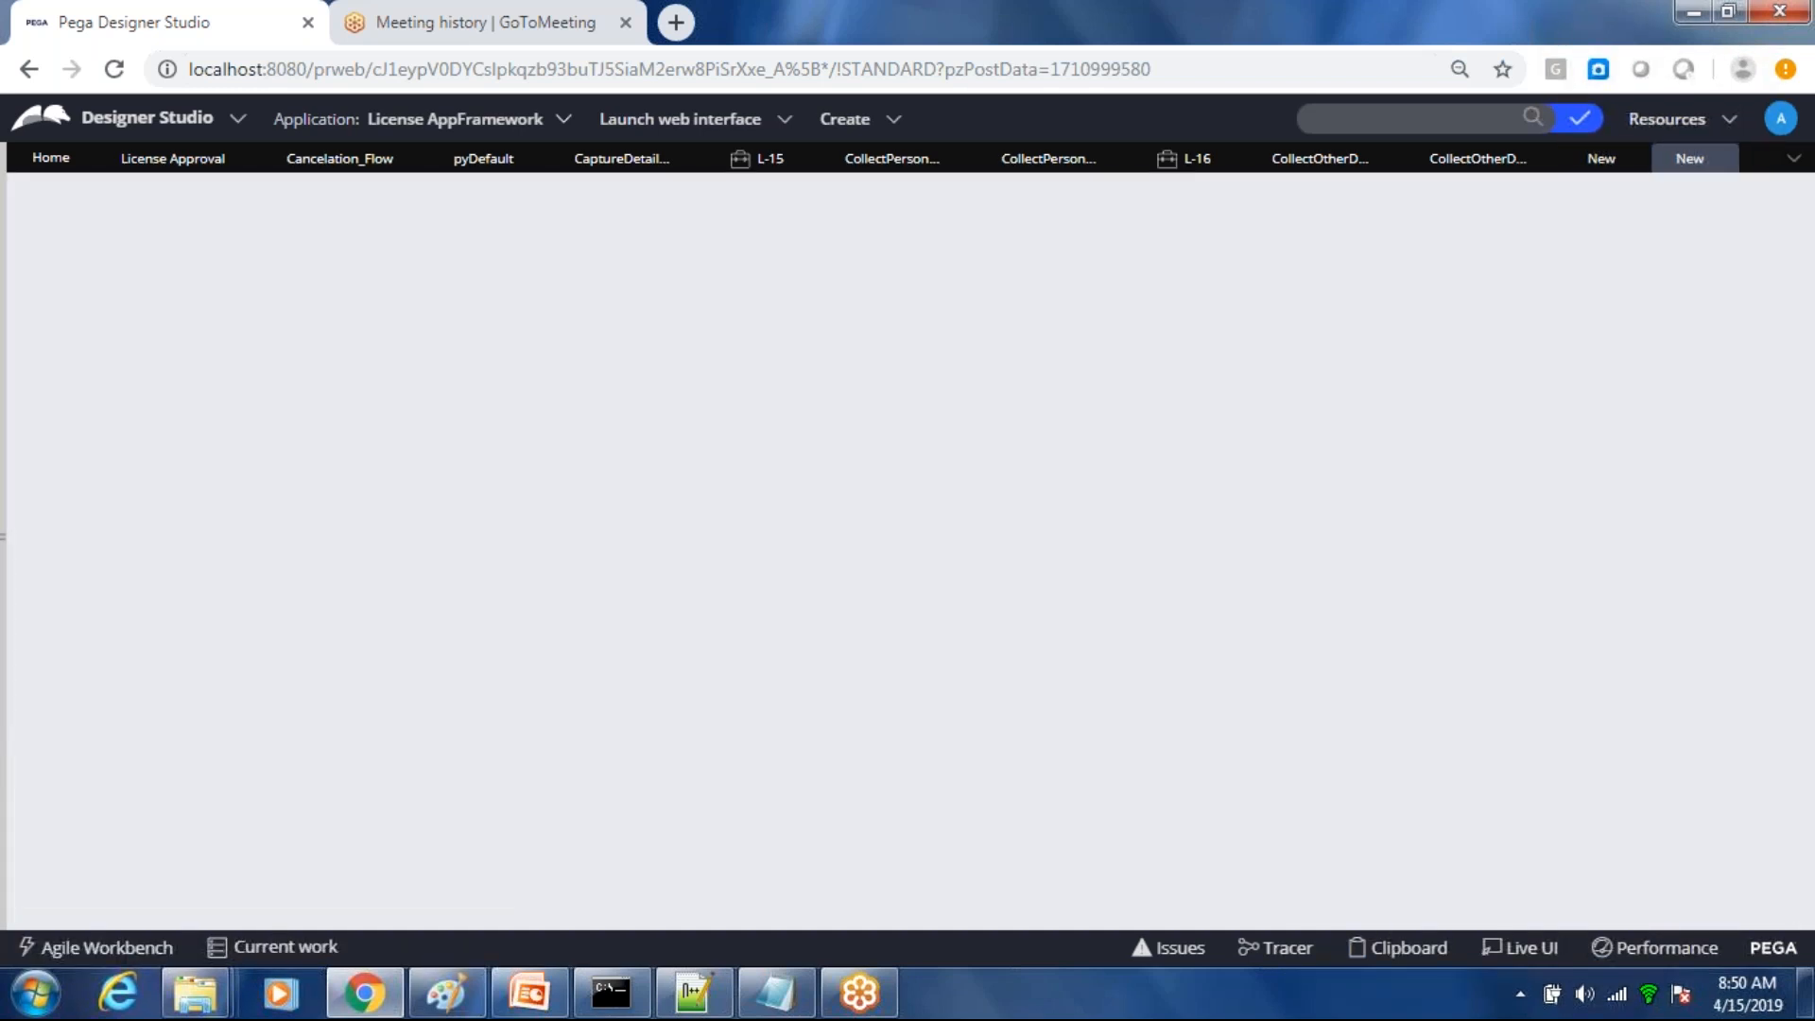
{"action": "left_click", "coordinate": [1679, 205]}
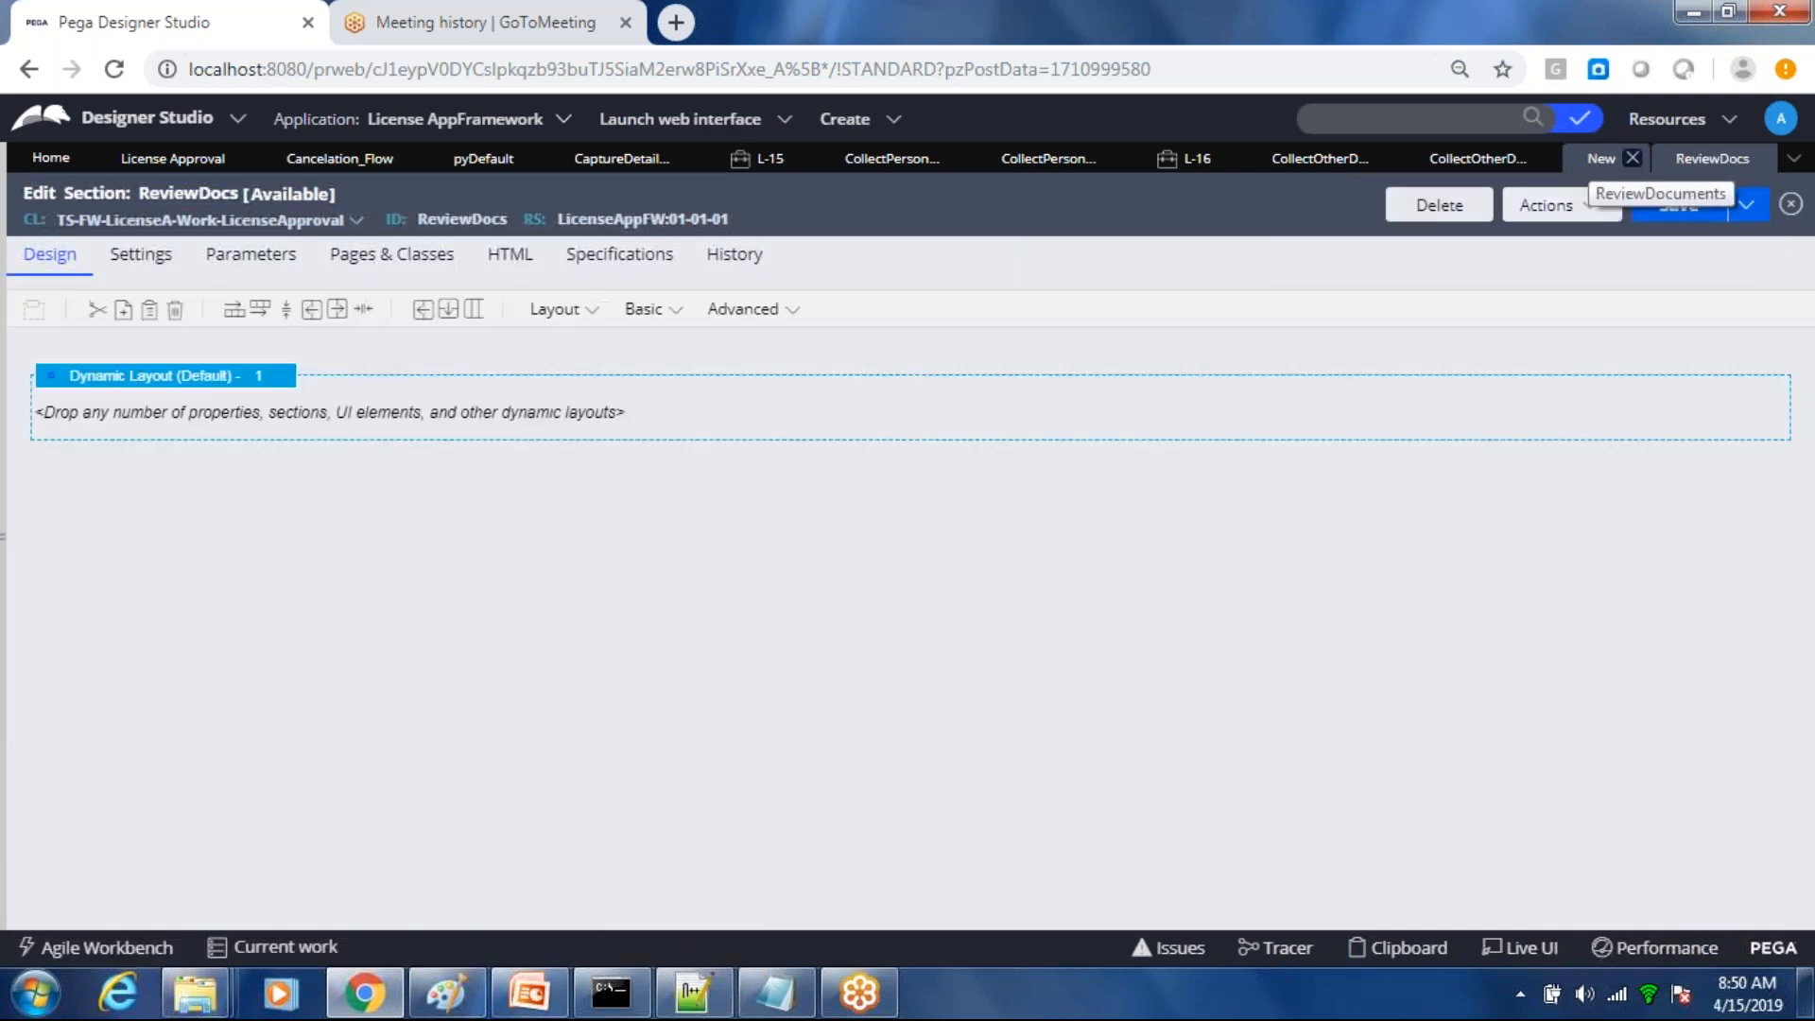
Step: Return to the ReviewDocuments flow action and save it with the ReviewDocs section
{"action": "left_click", "coordinate": [1601, 157]}
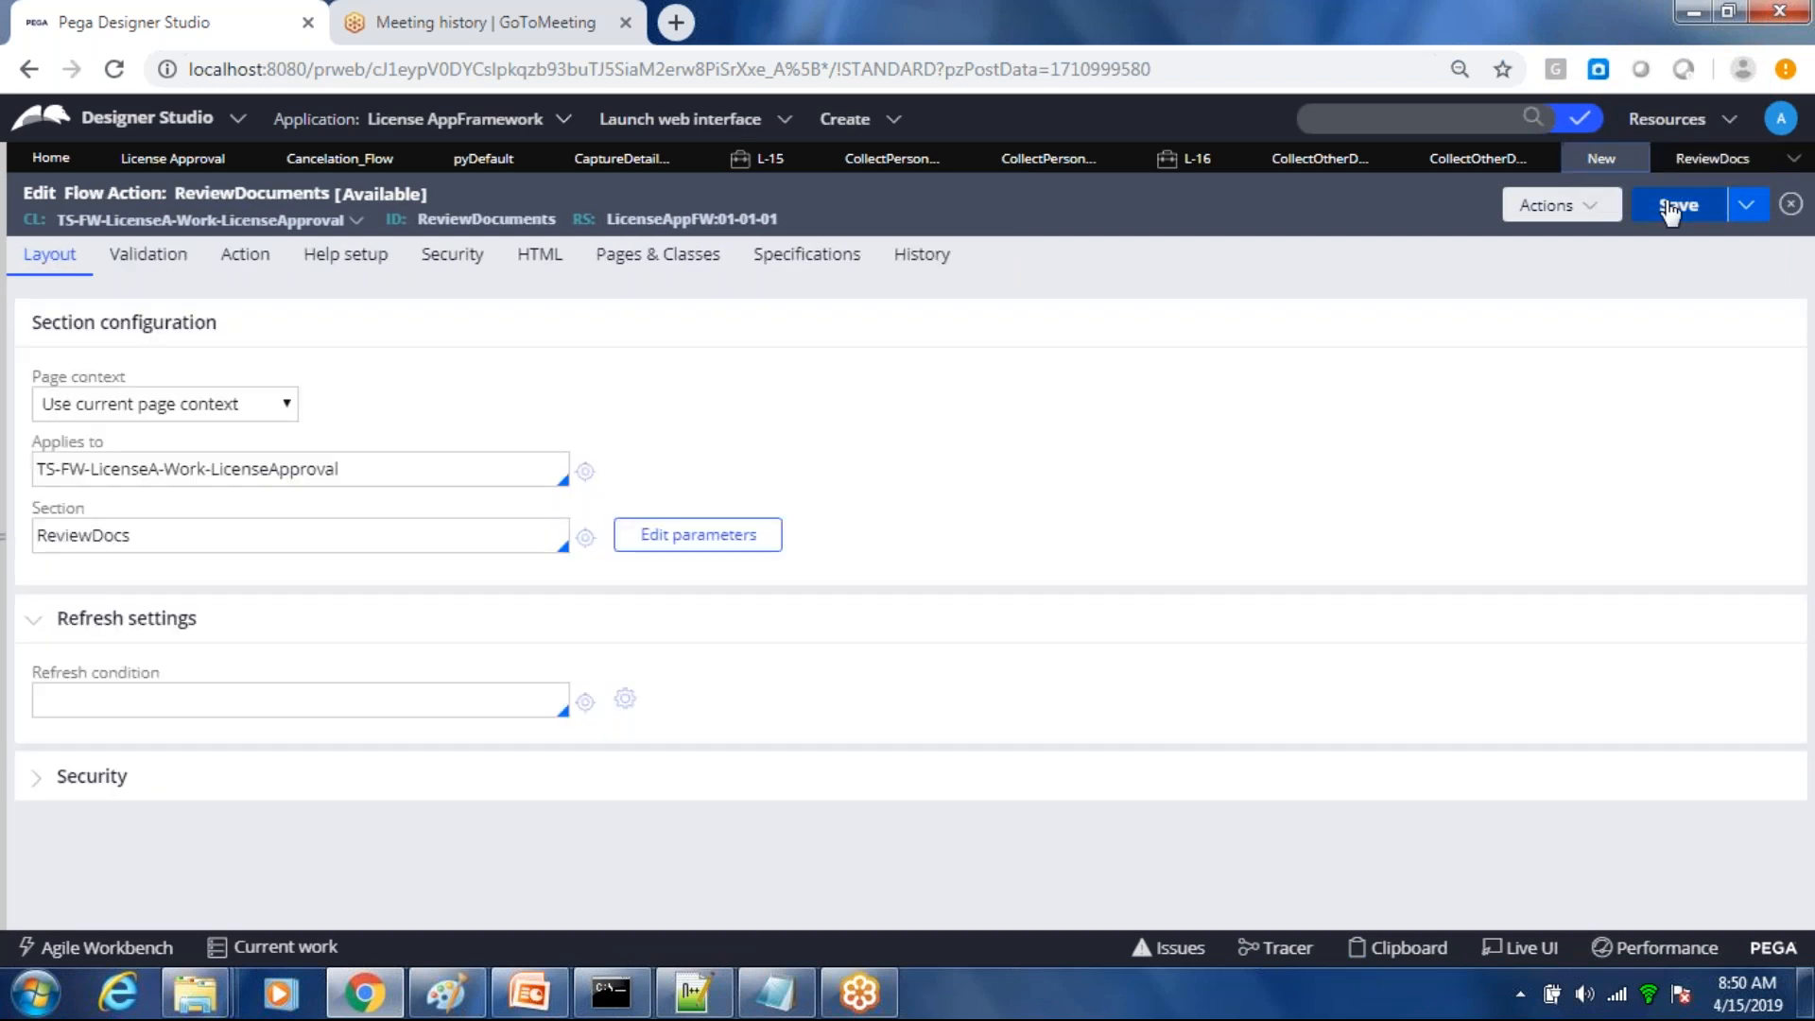
{"action": "left_click", "coordinate": [1671, 208]}
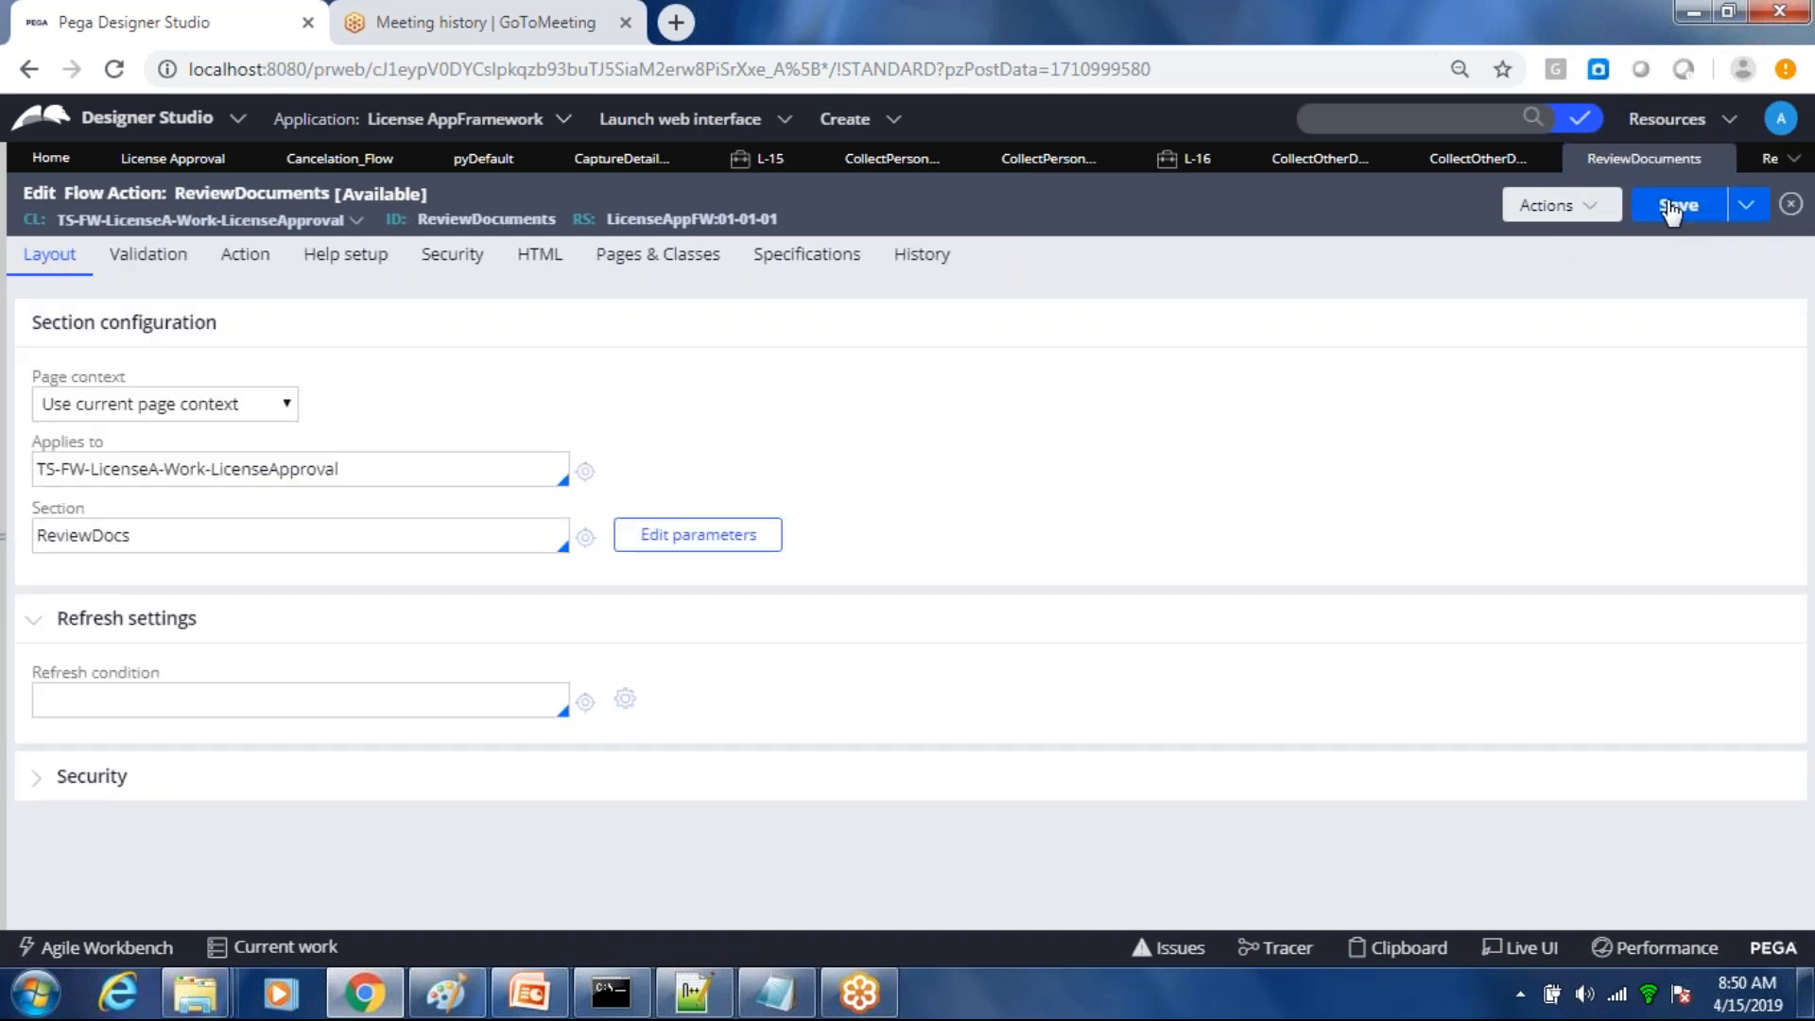
{"action": "left_click", "coordinate": [1671, 210]}
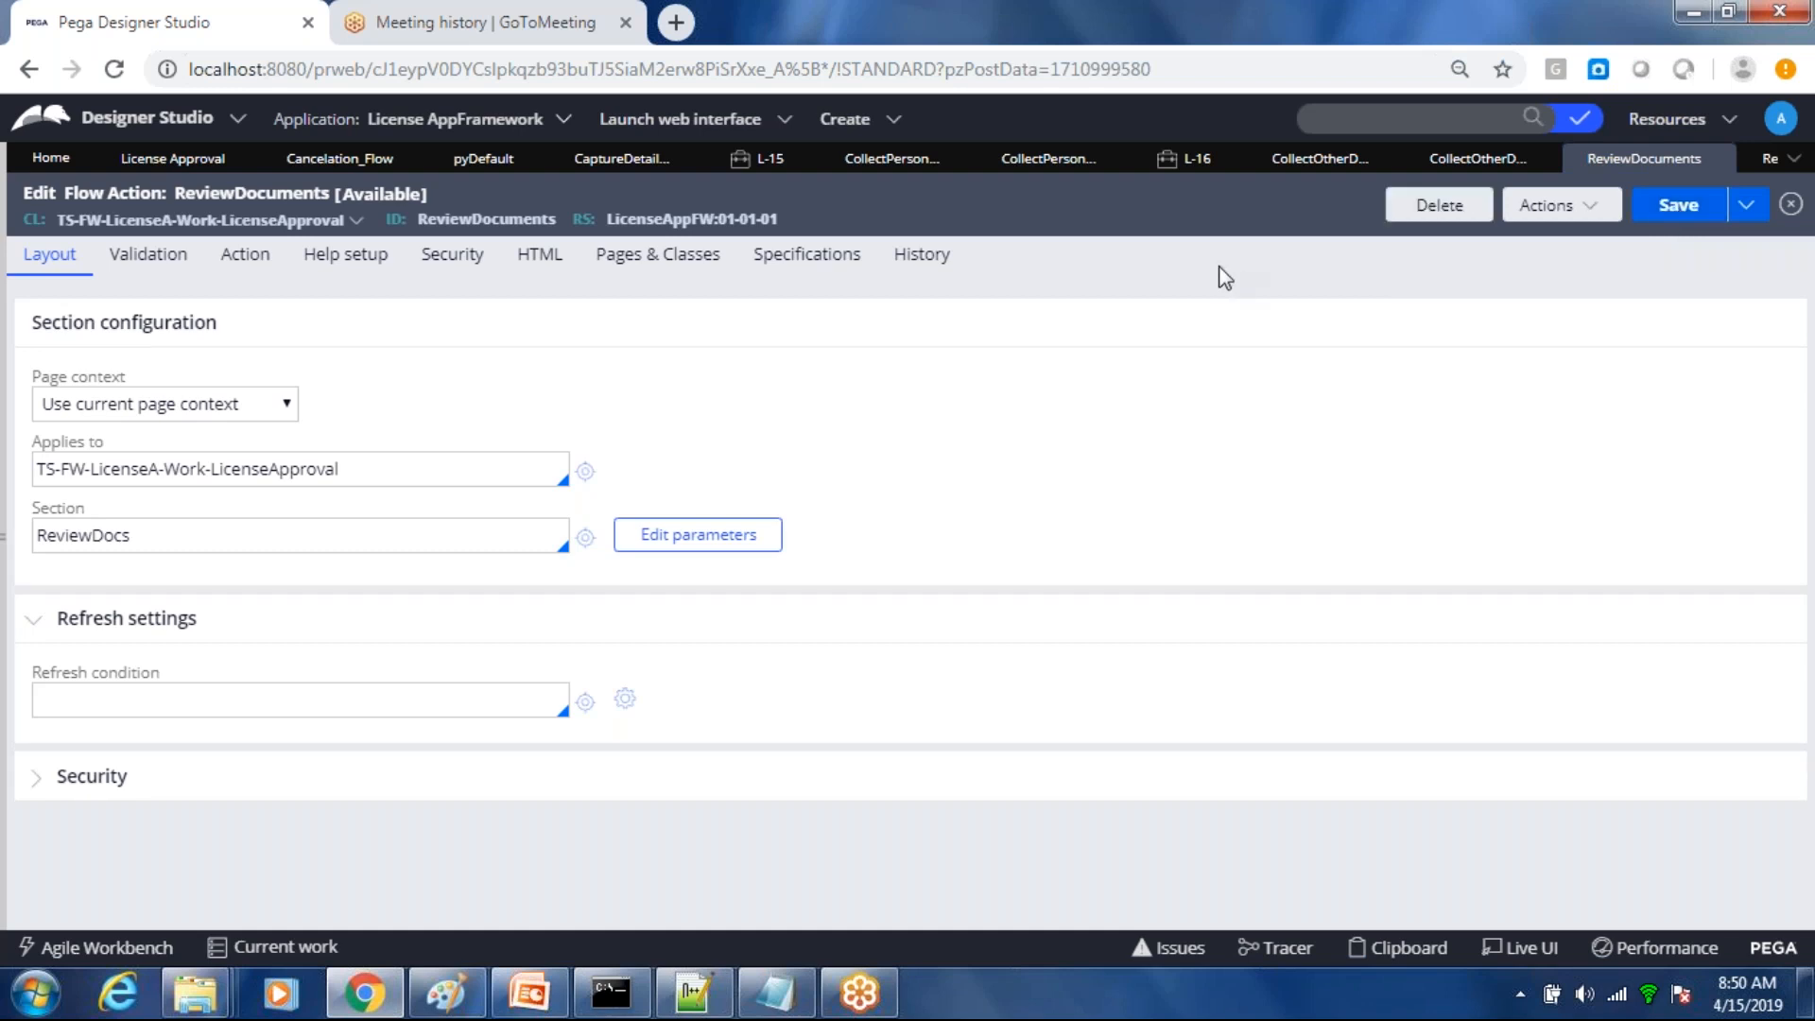
Step: Submit the Review Documents connector properties and save the Capture Details flow with draft mode on
{"action": "left_click", "coordinate": [635, 161]}
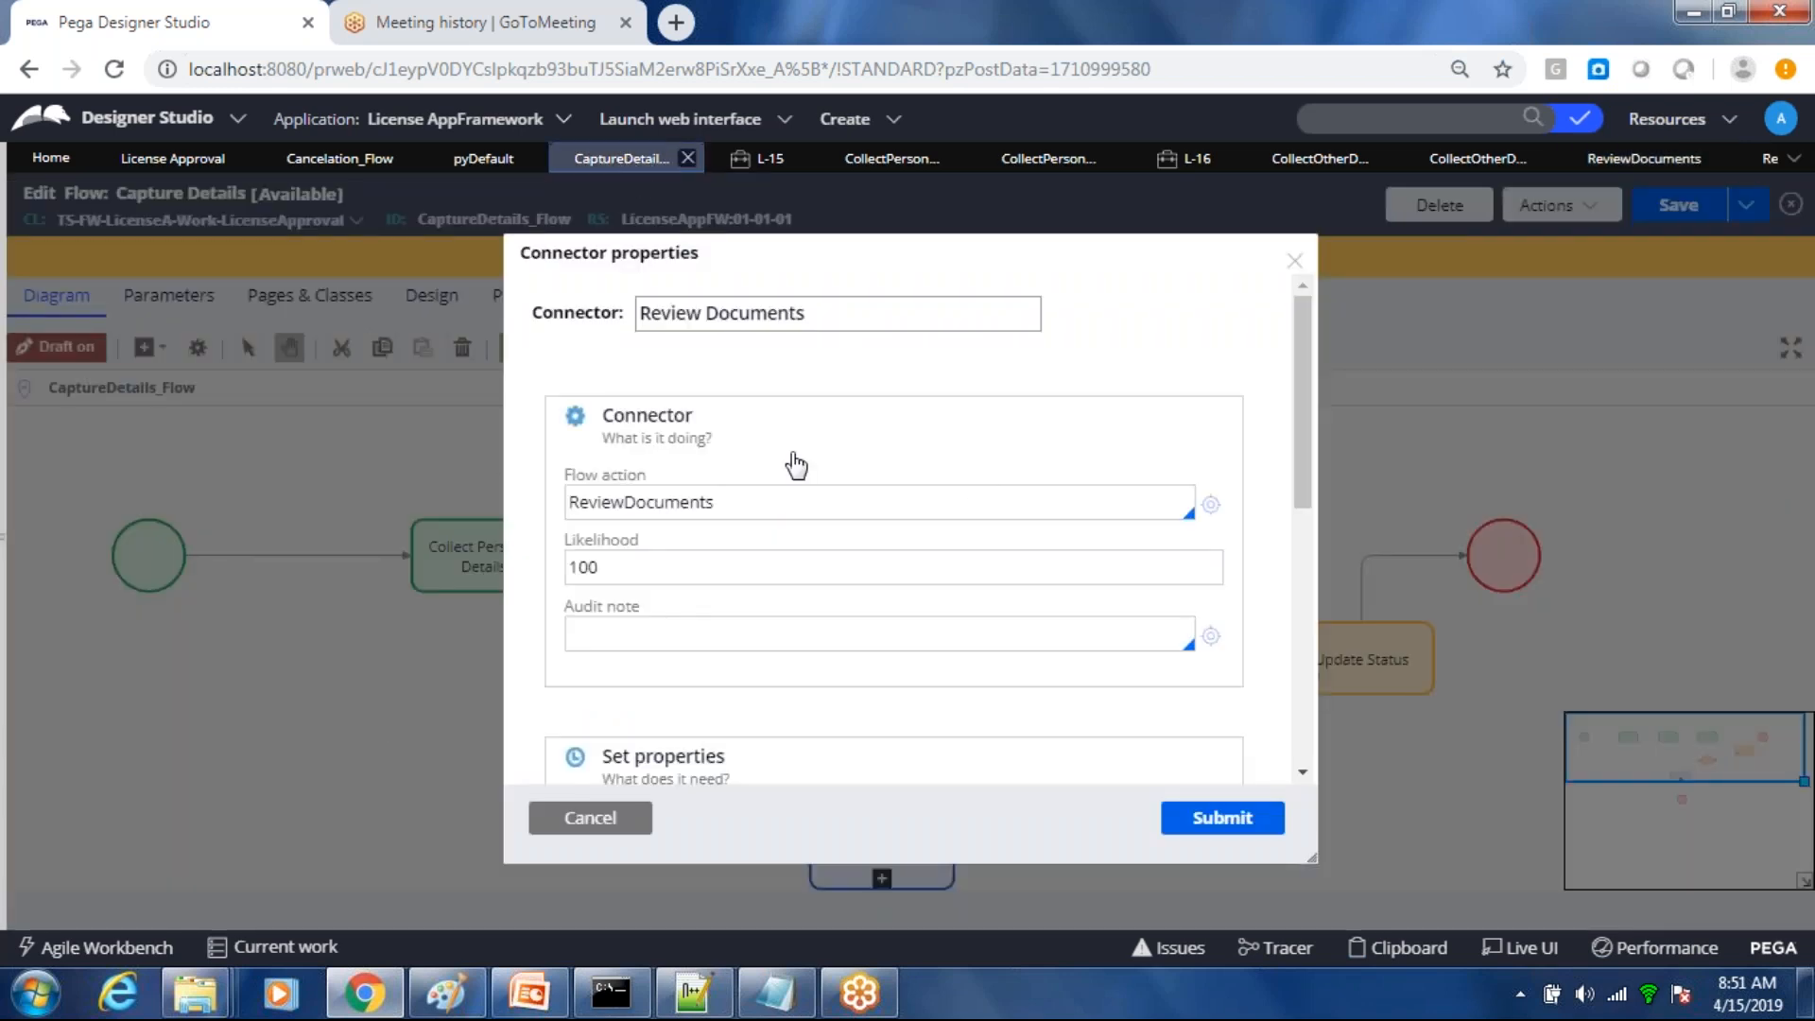
{"action": "left_click", "coordinate": [1241, 832]}
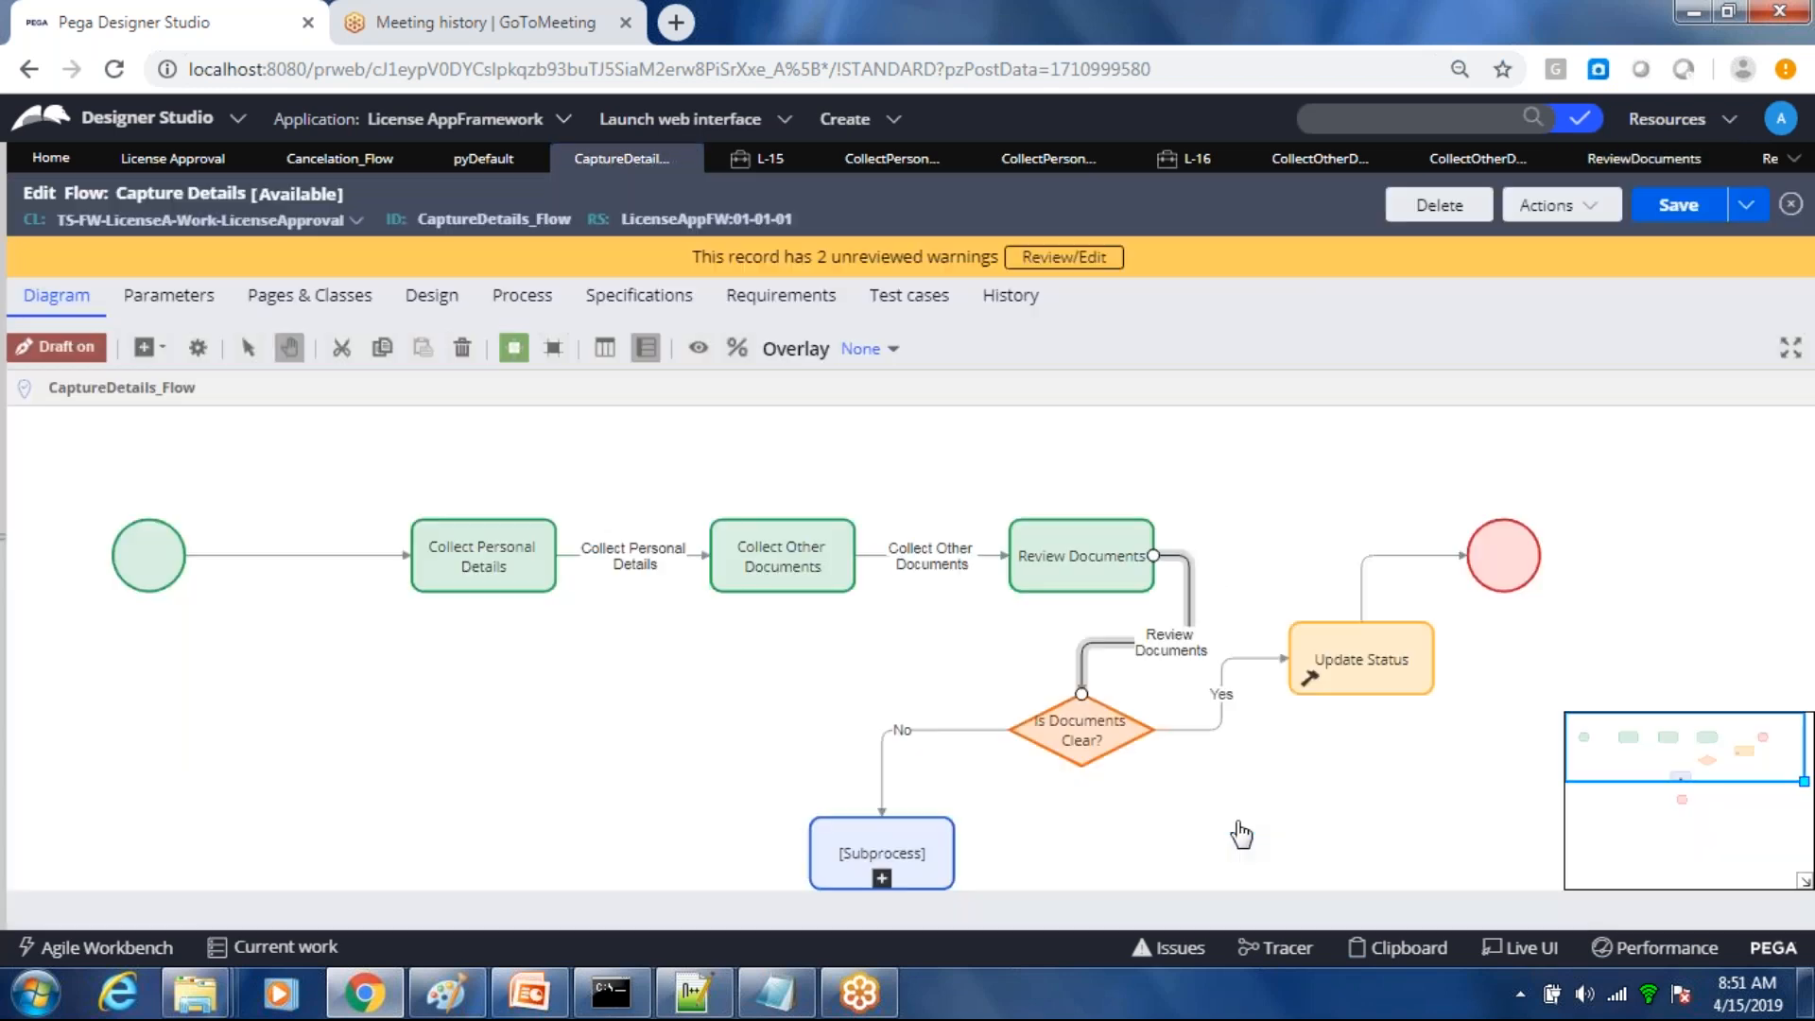
{"action": "left_click", "coordinate": [62, 352]}
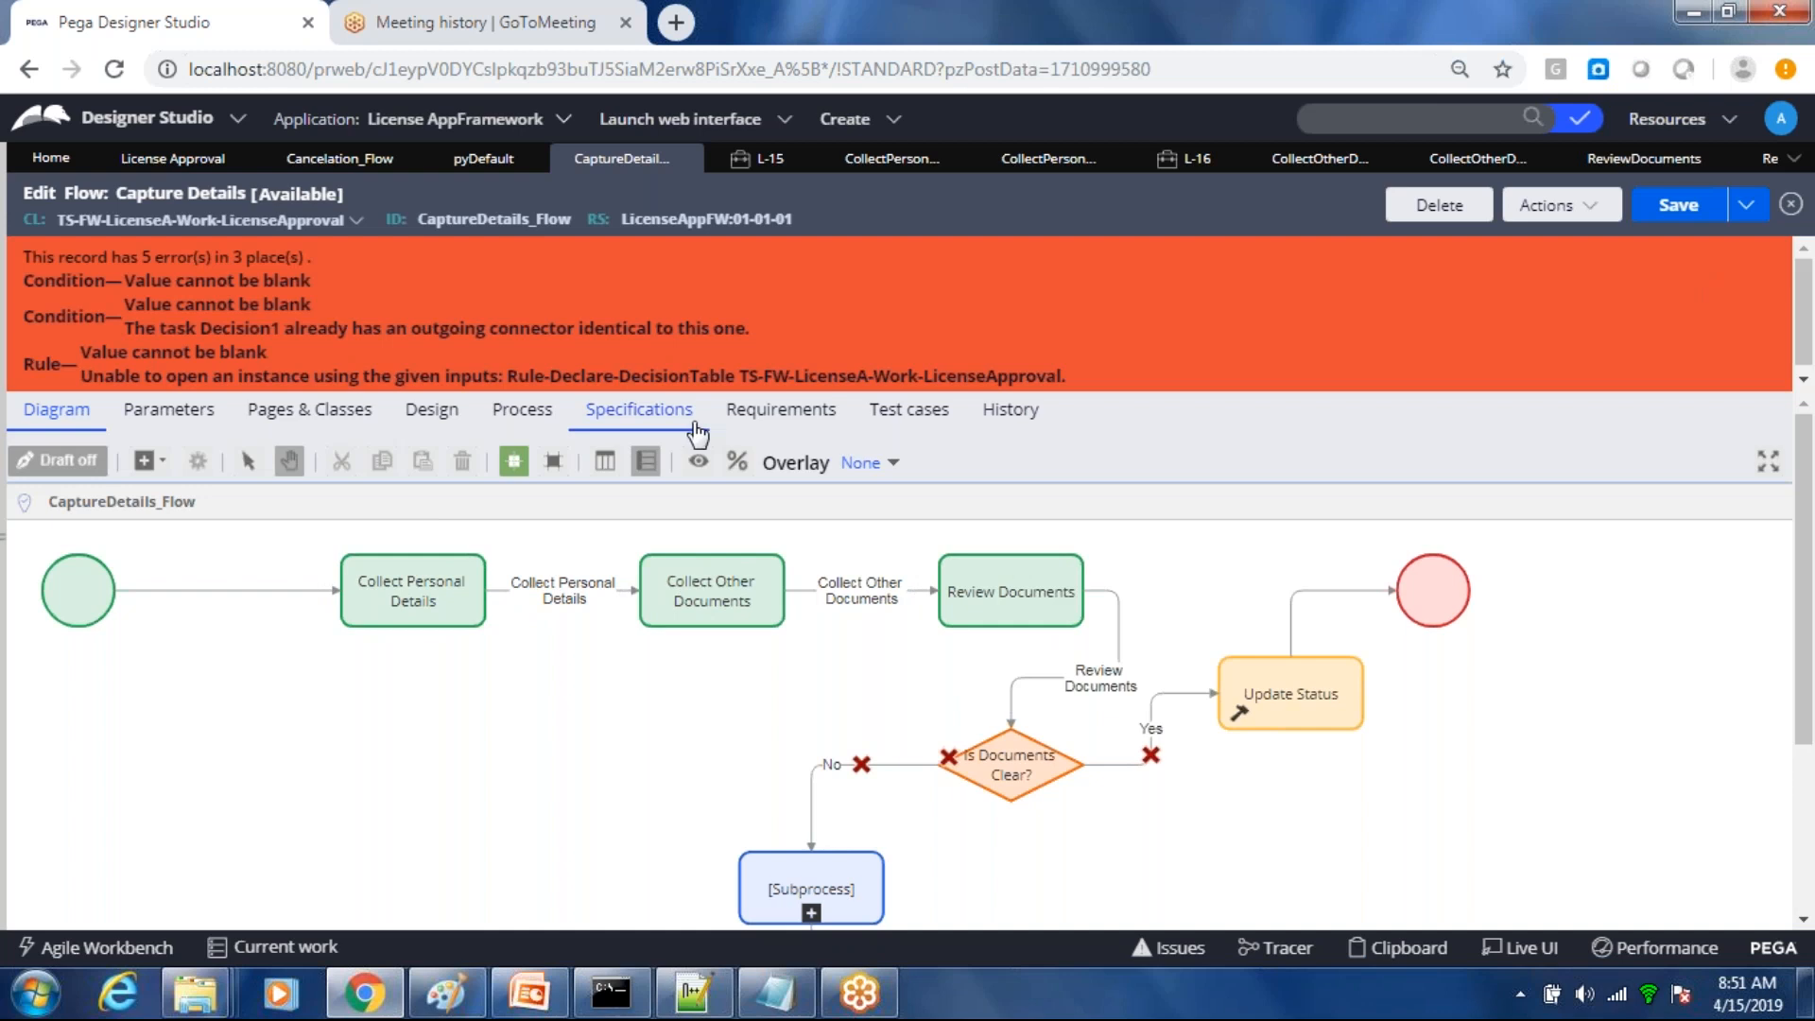
{"action": "left_click", "coordinate": [84, 465]}
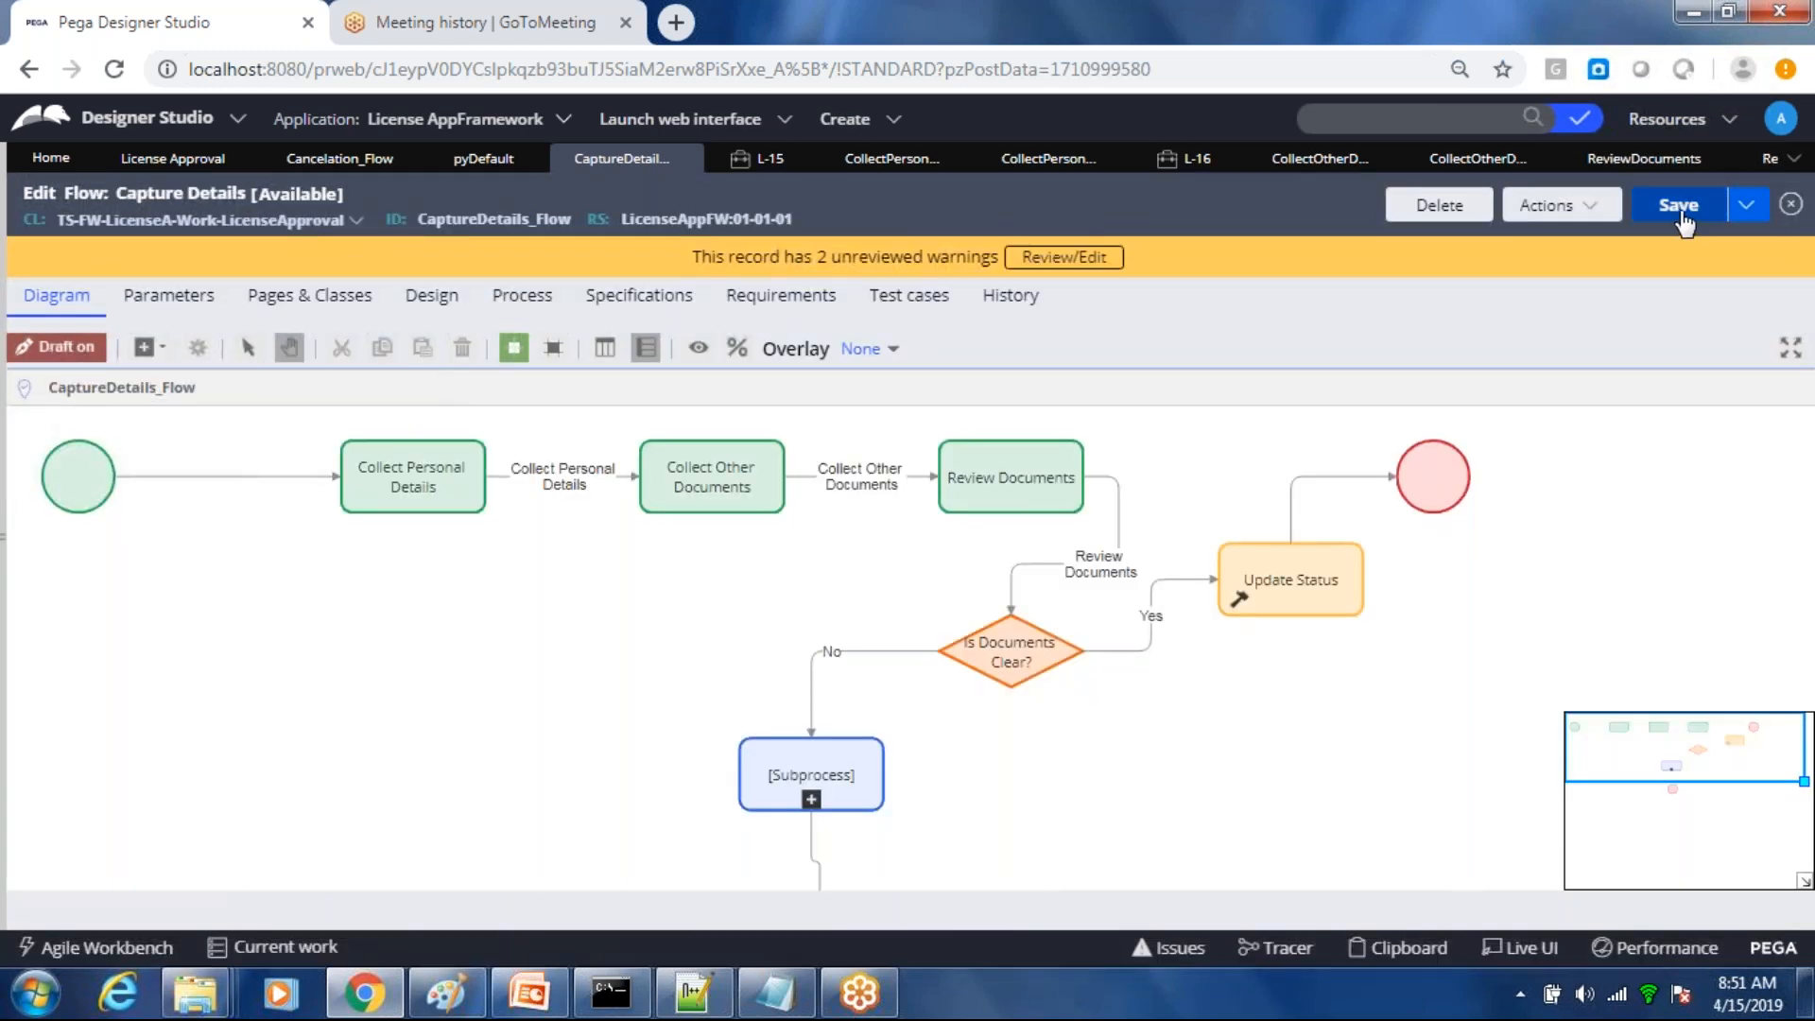
{"action": "left_click", "coordinate": [1684, 222]}
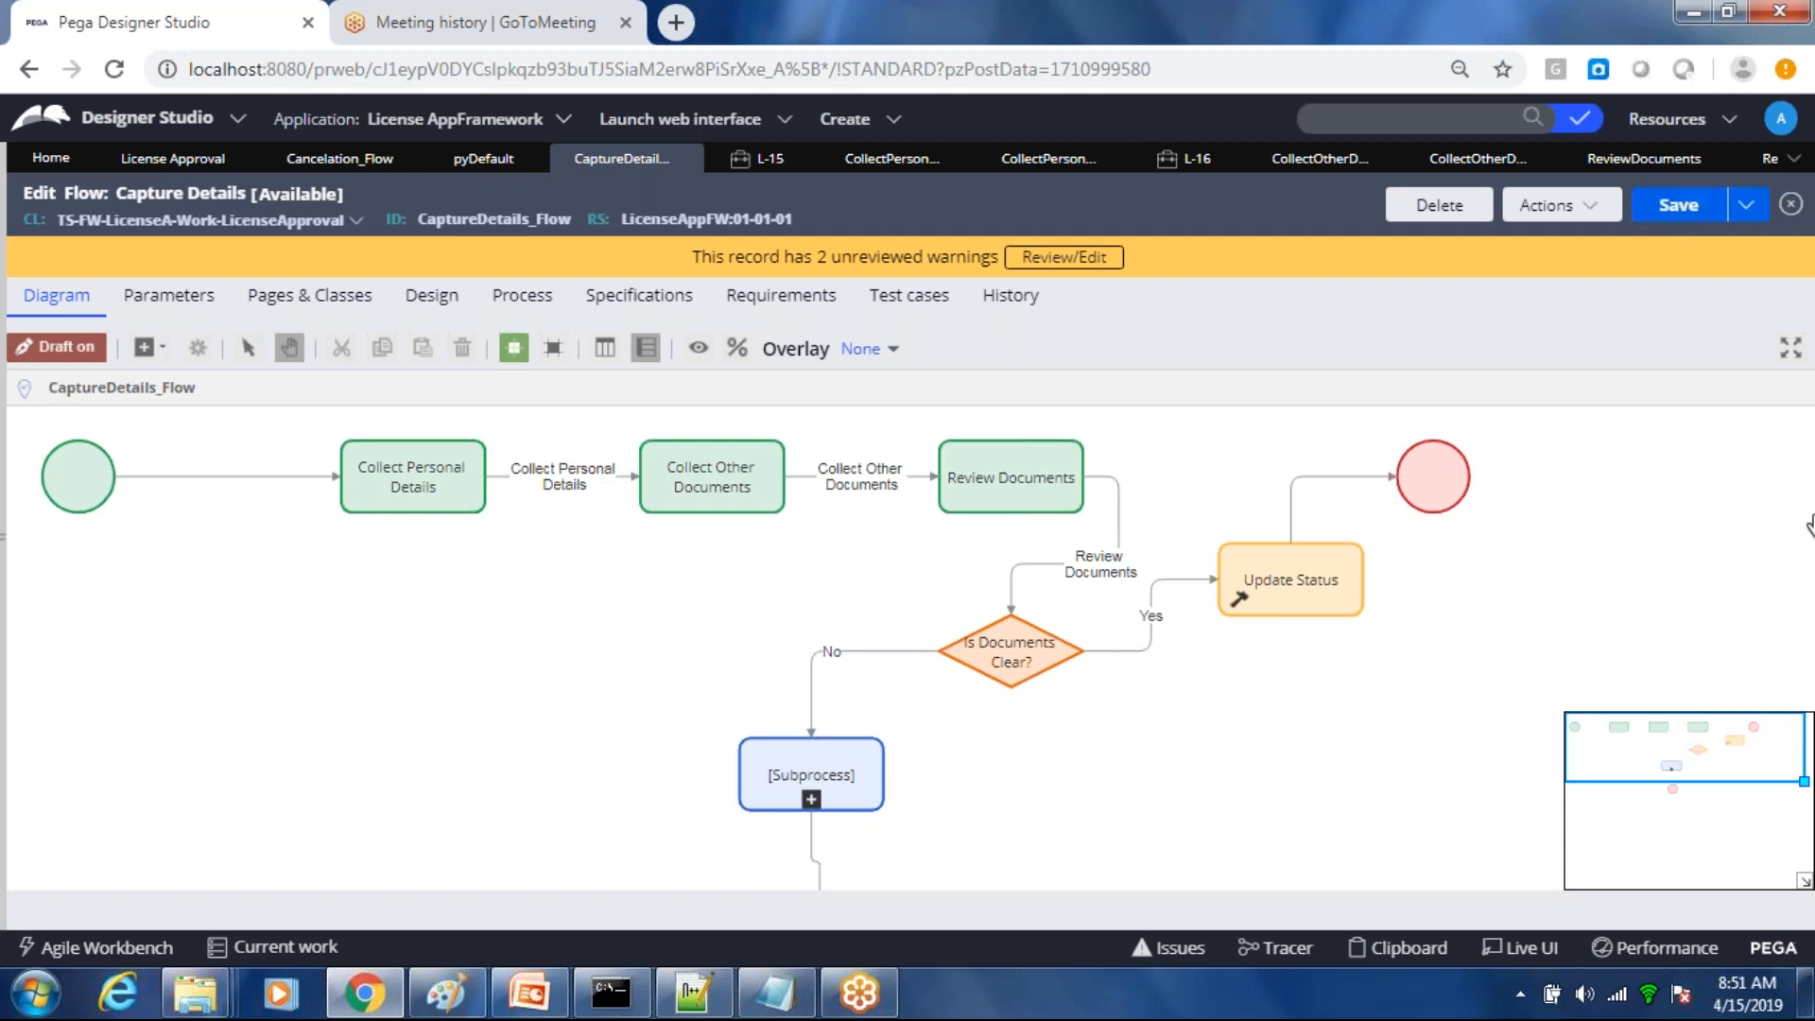
Step: Submit the Collect Personal Details assignment in License Approval case L-16
{"action": "left_click", "coordinate": [1179, 163]}
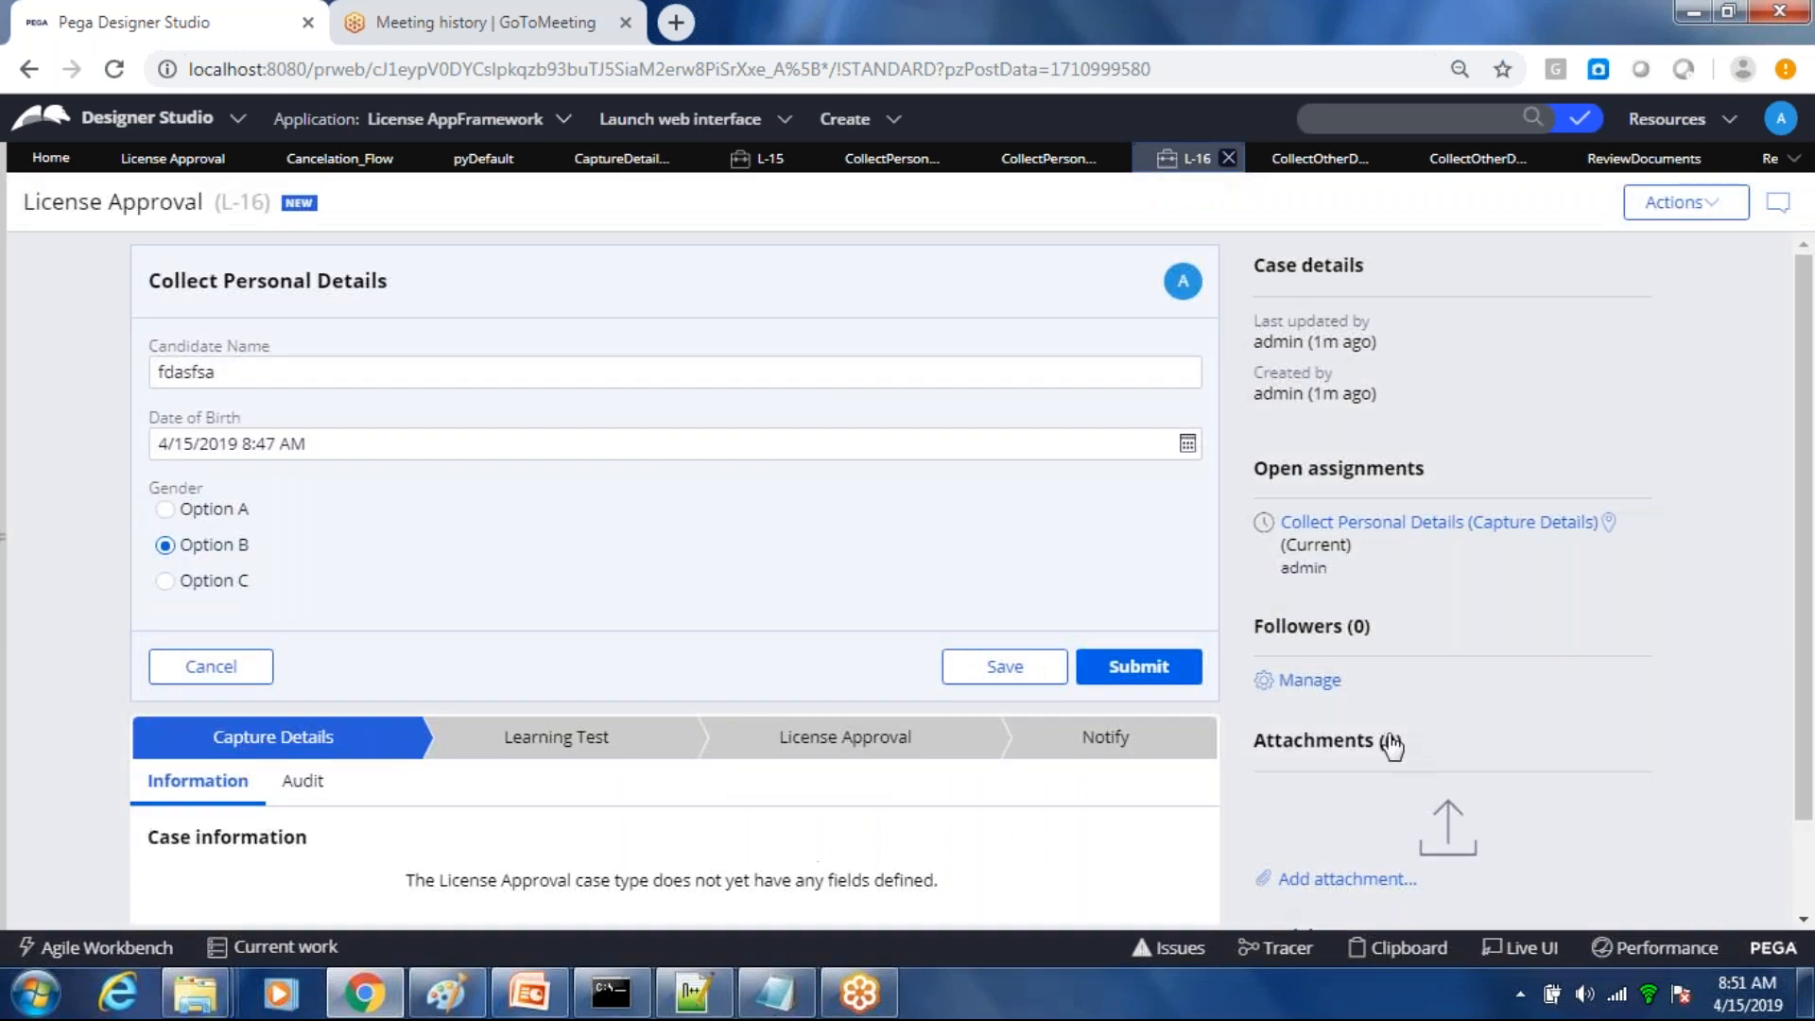
{"action": "left_click", "coordinate": [1155, 680]}
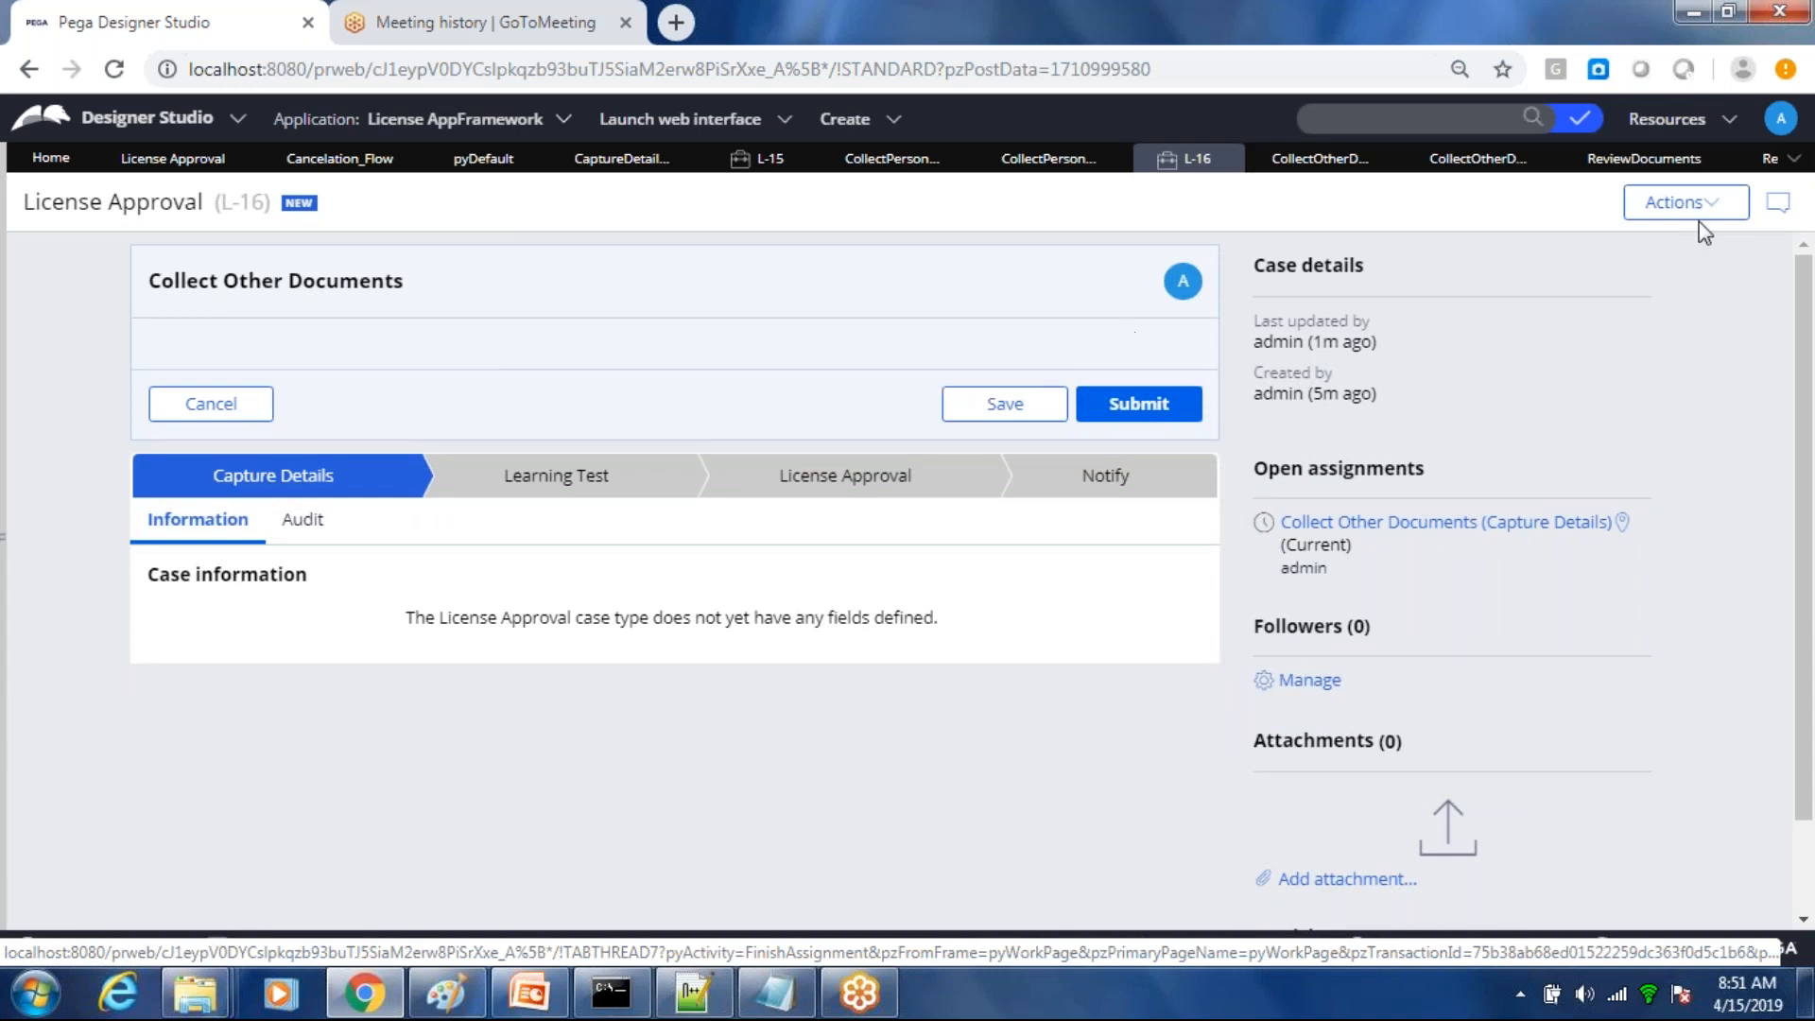
Step: Review the CollectOtherDocuments section and flow action, then compare the CollectPersonDetails section's fields with the Capture Details flow
{"action": "left_click", "coordinate": [1481, 163]}
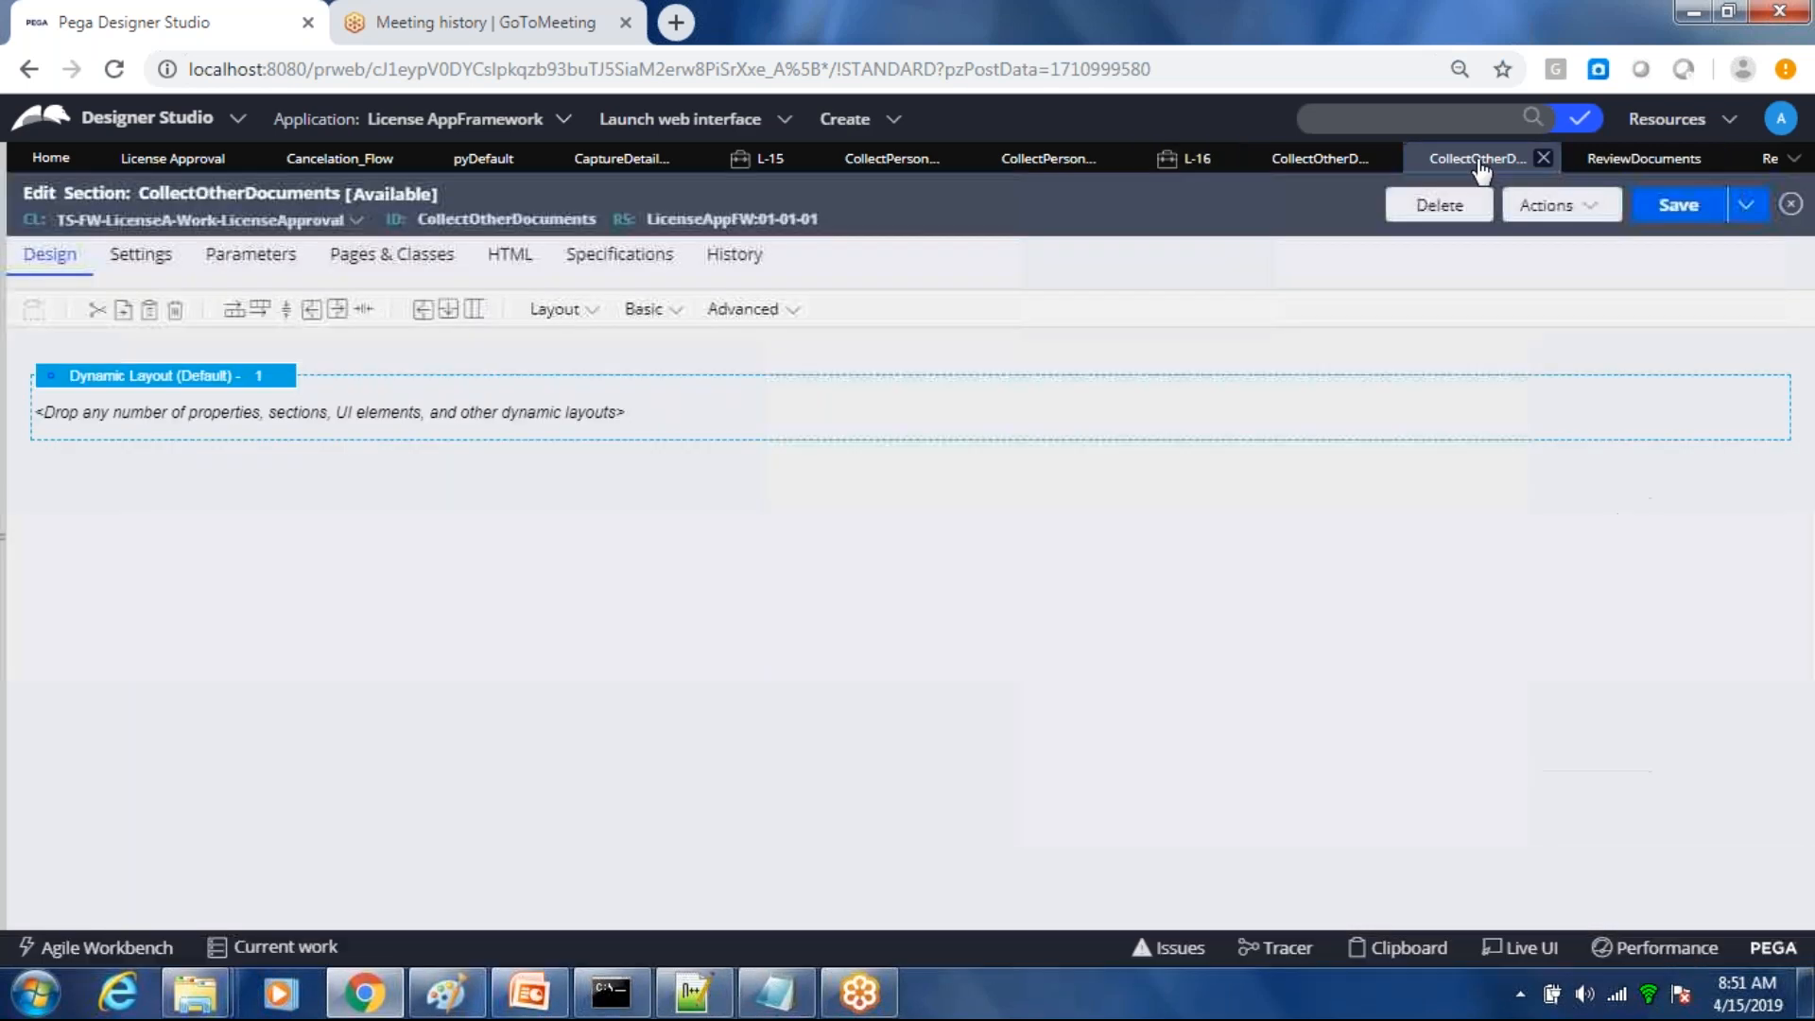
{"action": "left_click", "coordinate": [1191, 166]}
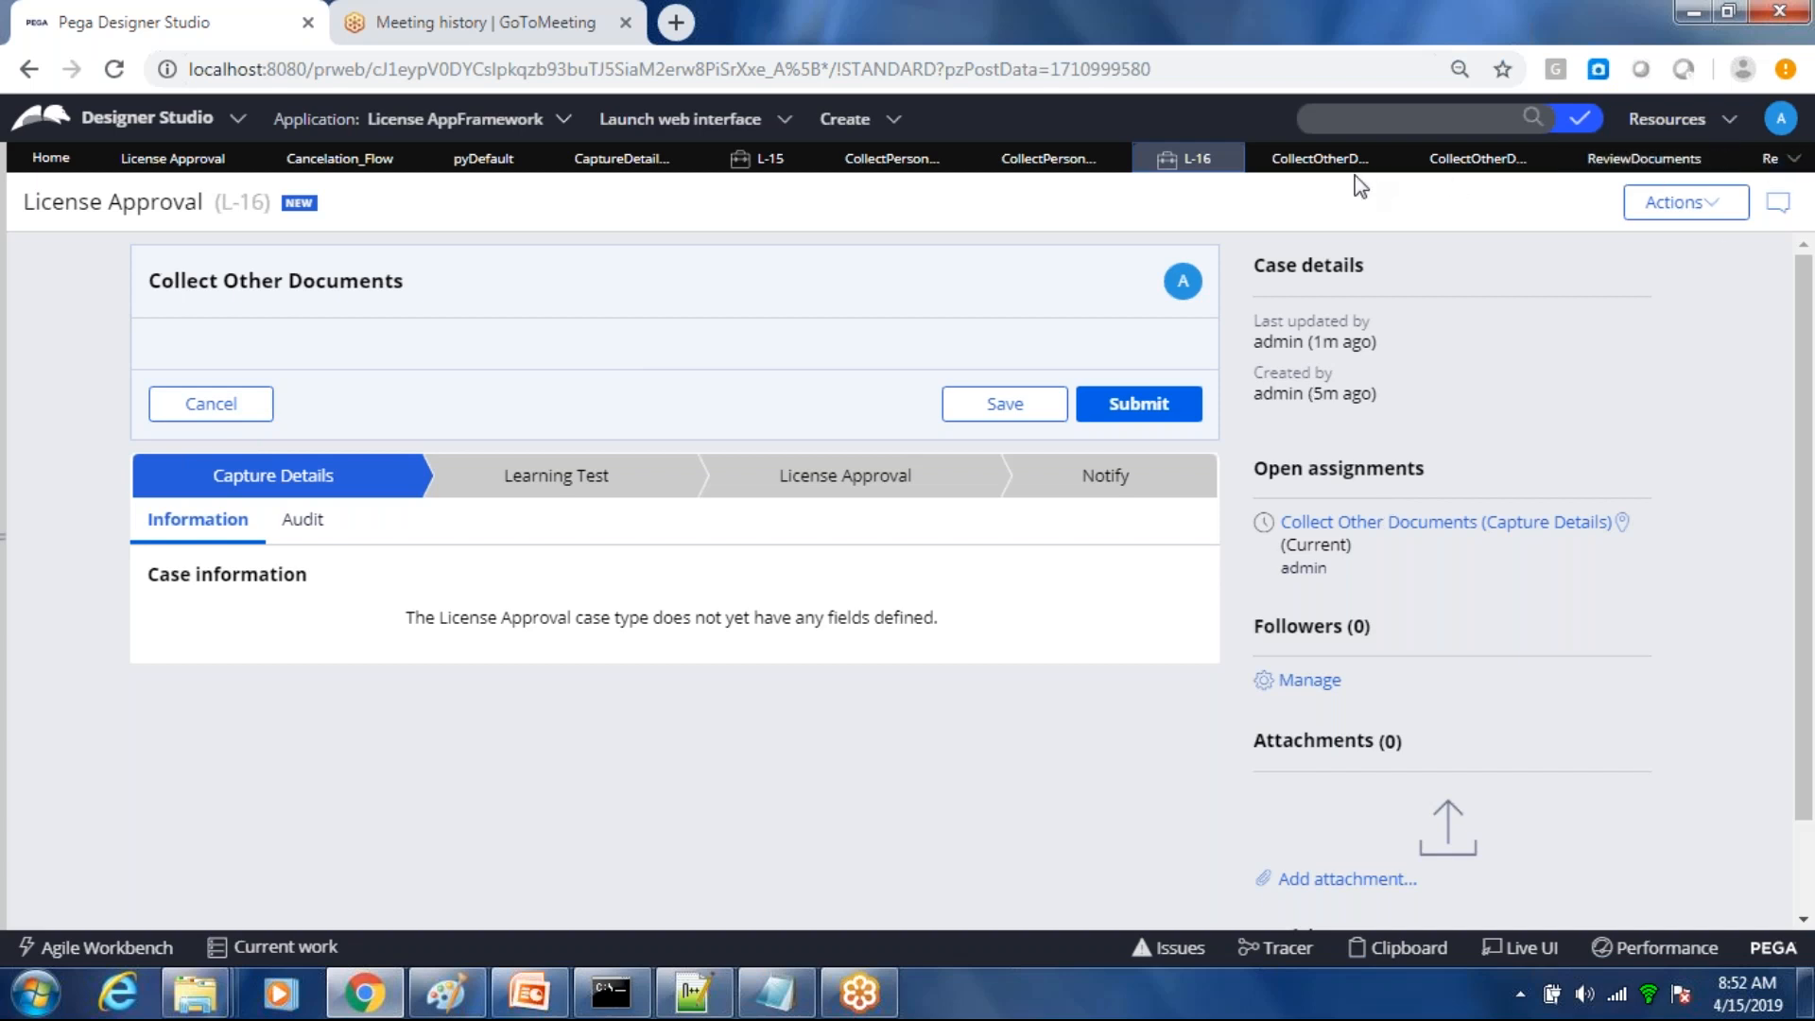
{"action": "left_click", "coordinate": [1321, 163]}
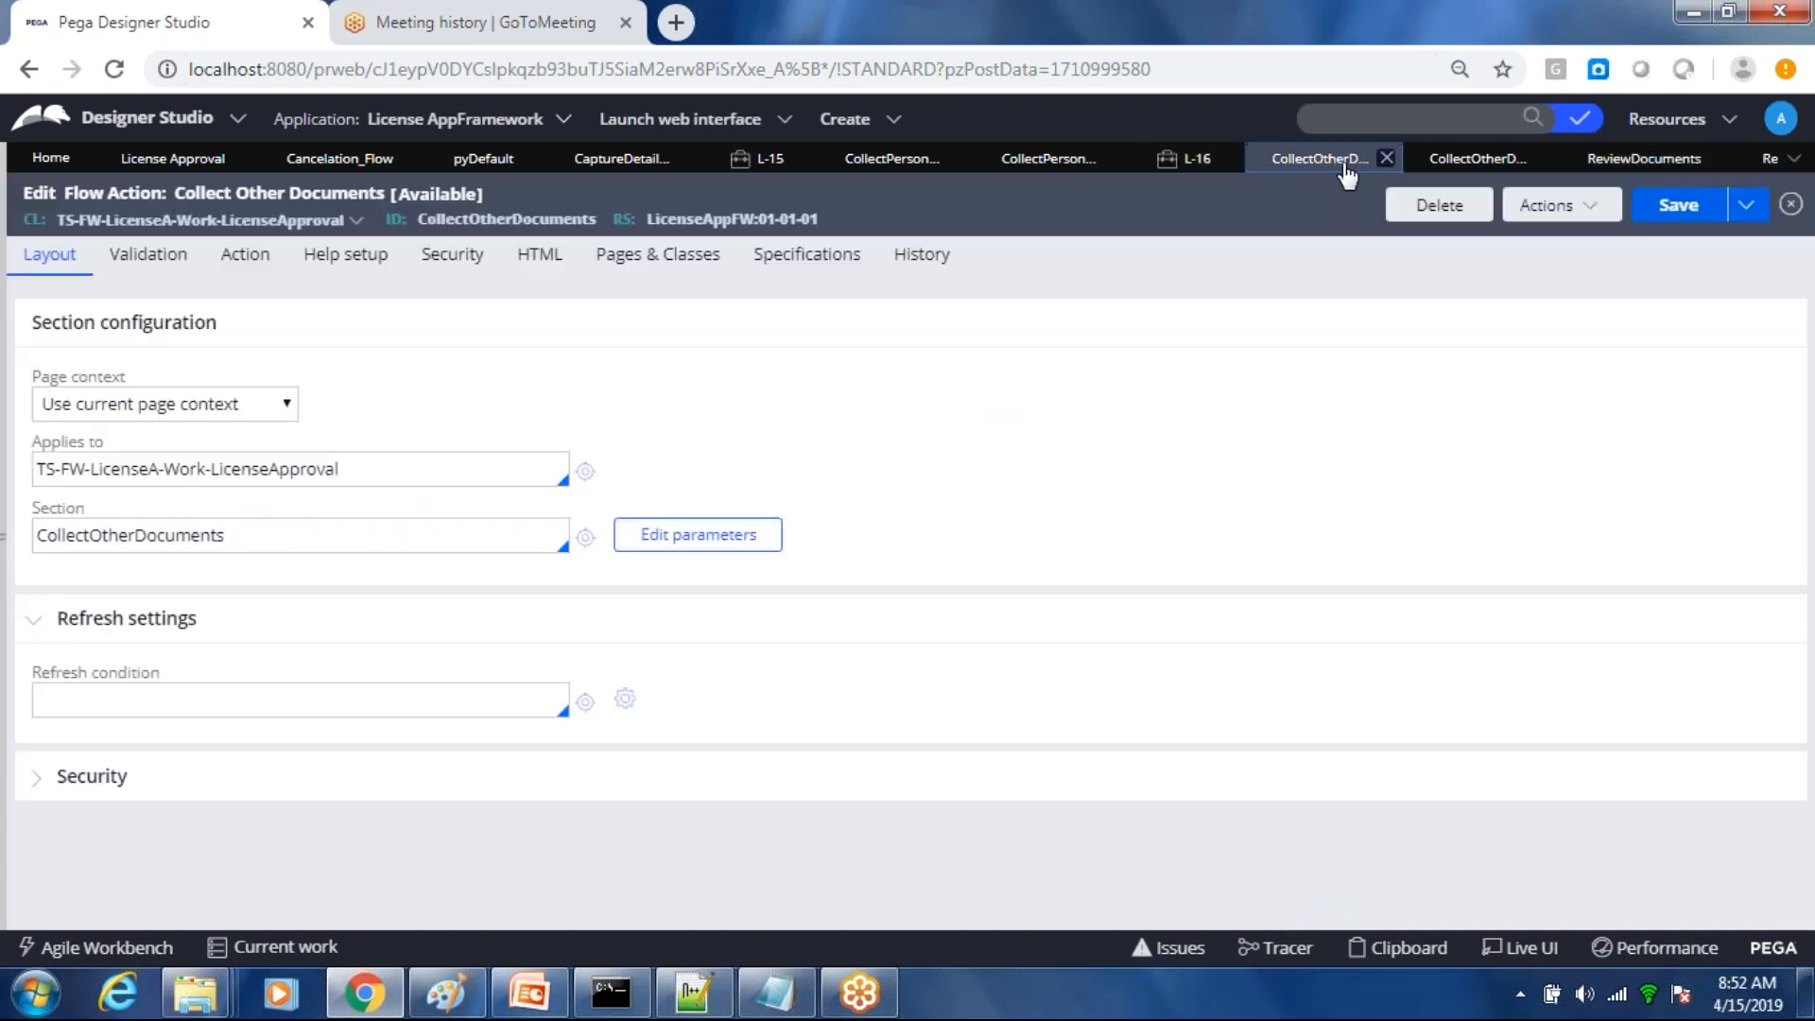
{"action": "left_click", "coordinate": [1049, 160]}
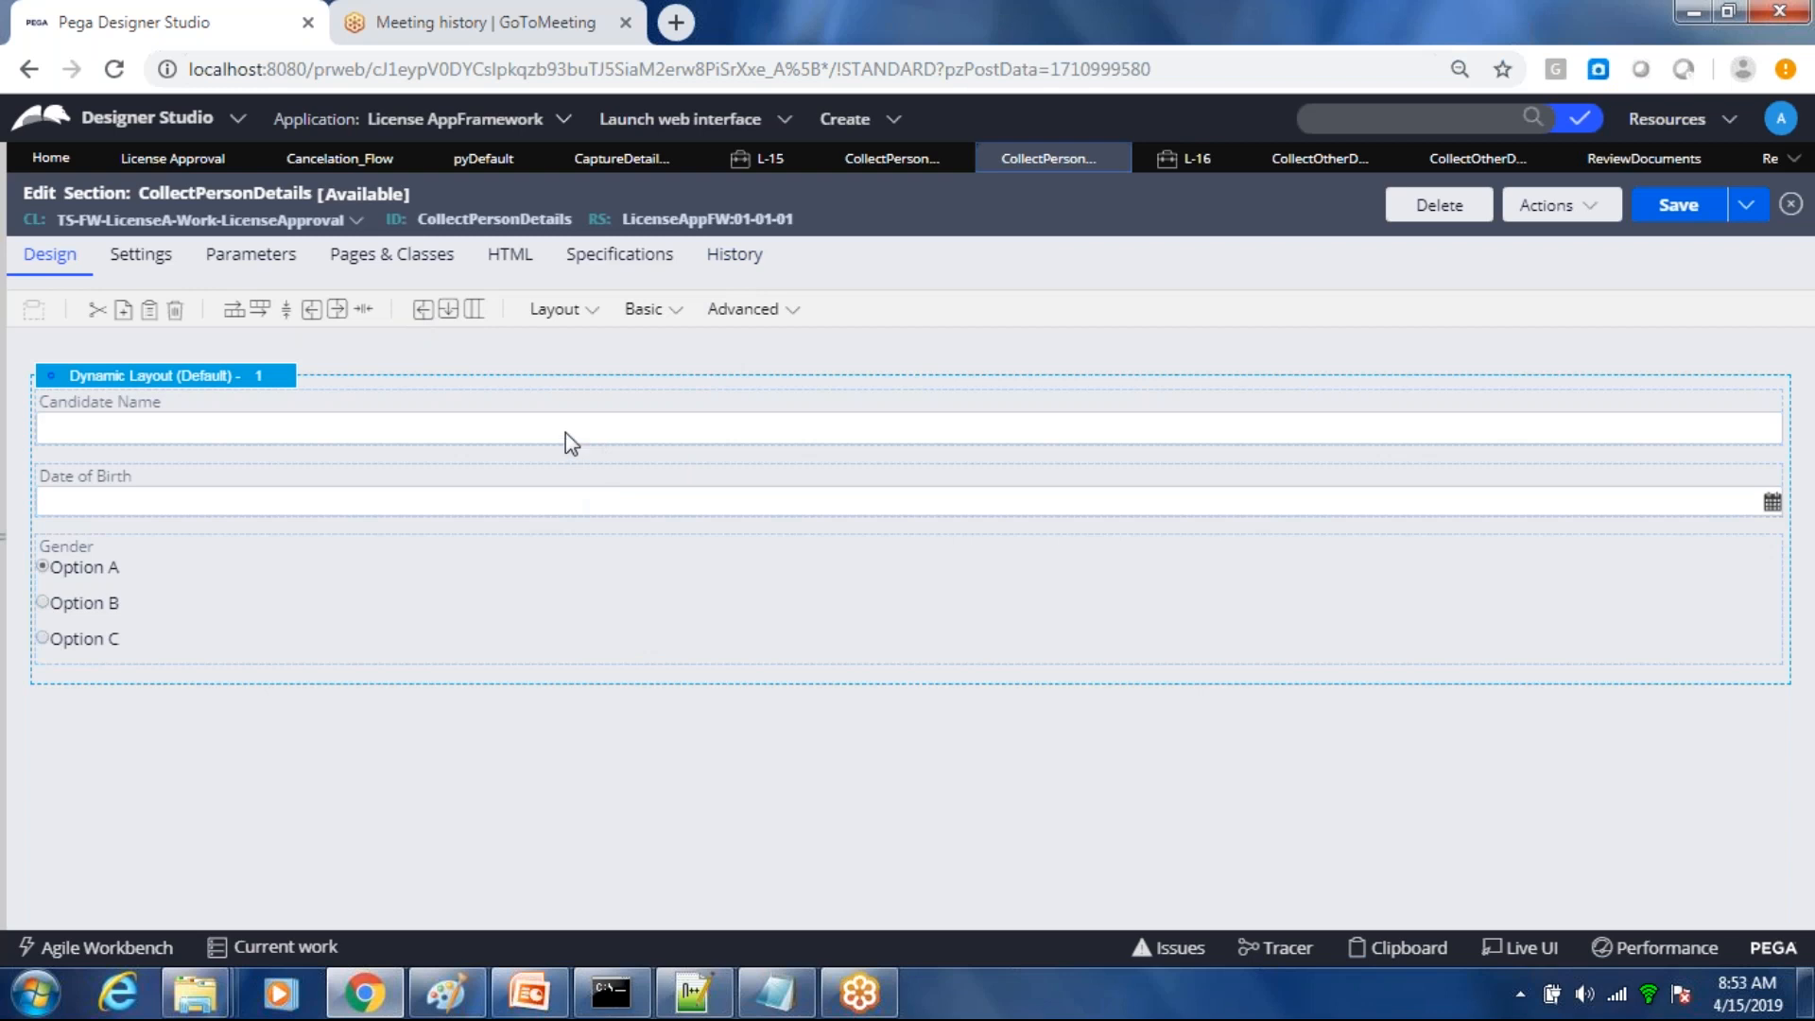
{"action": "left_click", "coordinate": [622, 161]}
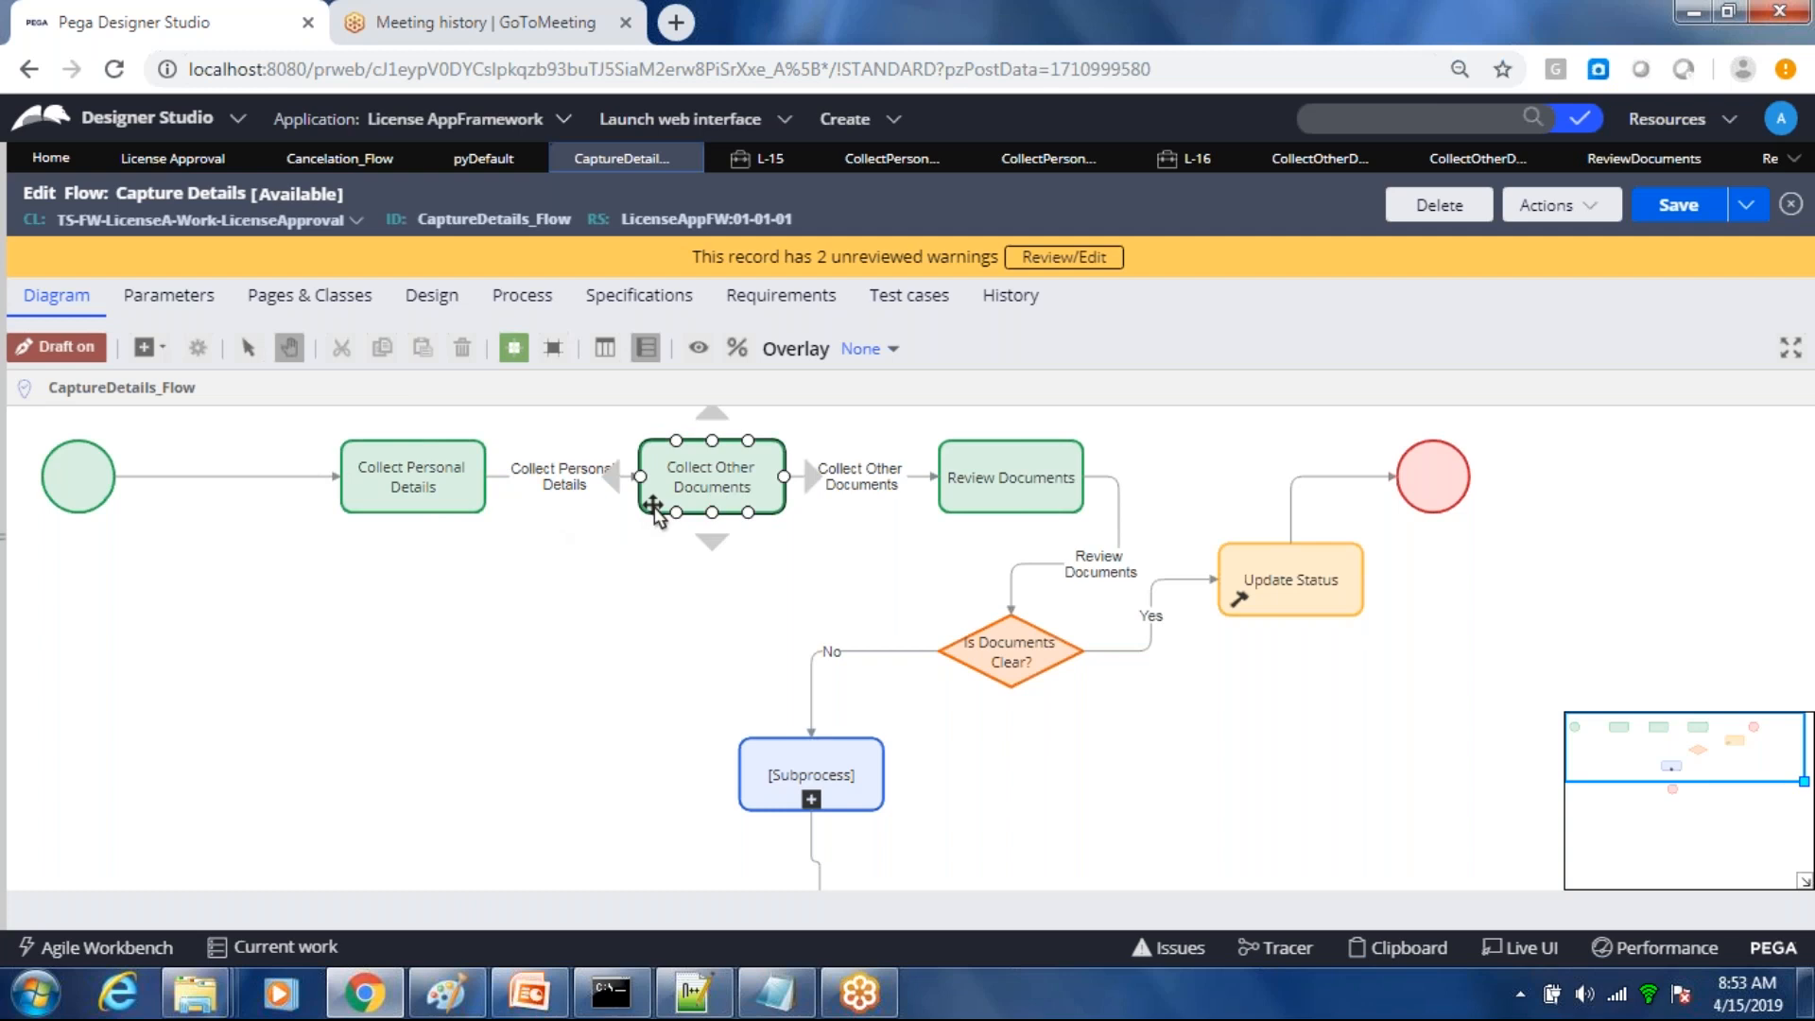
{"action": "left_click", "coordinate": [1048, 158]}
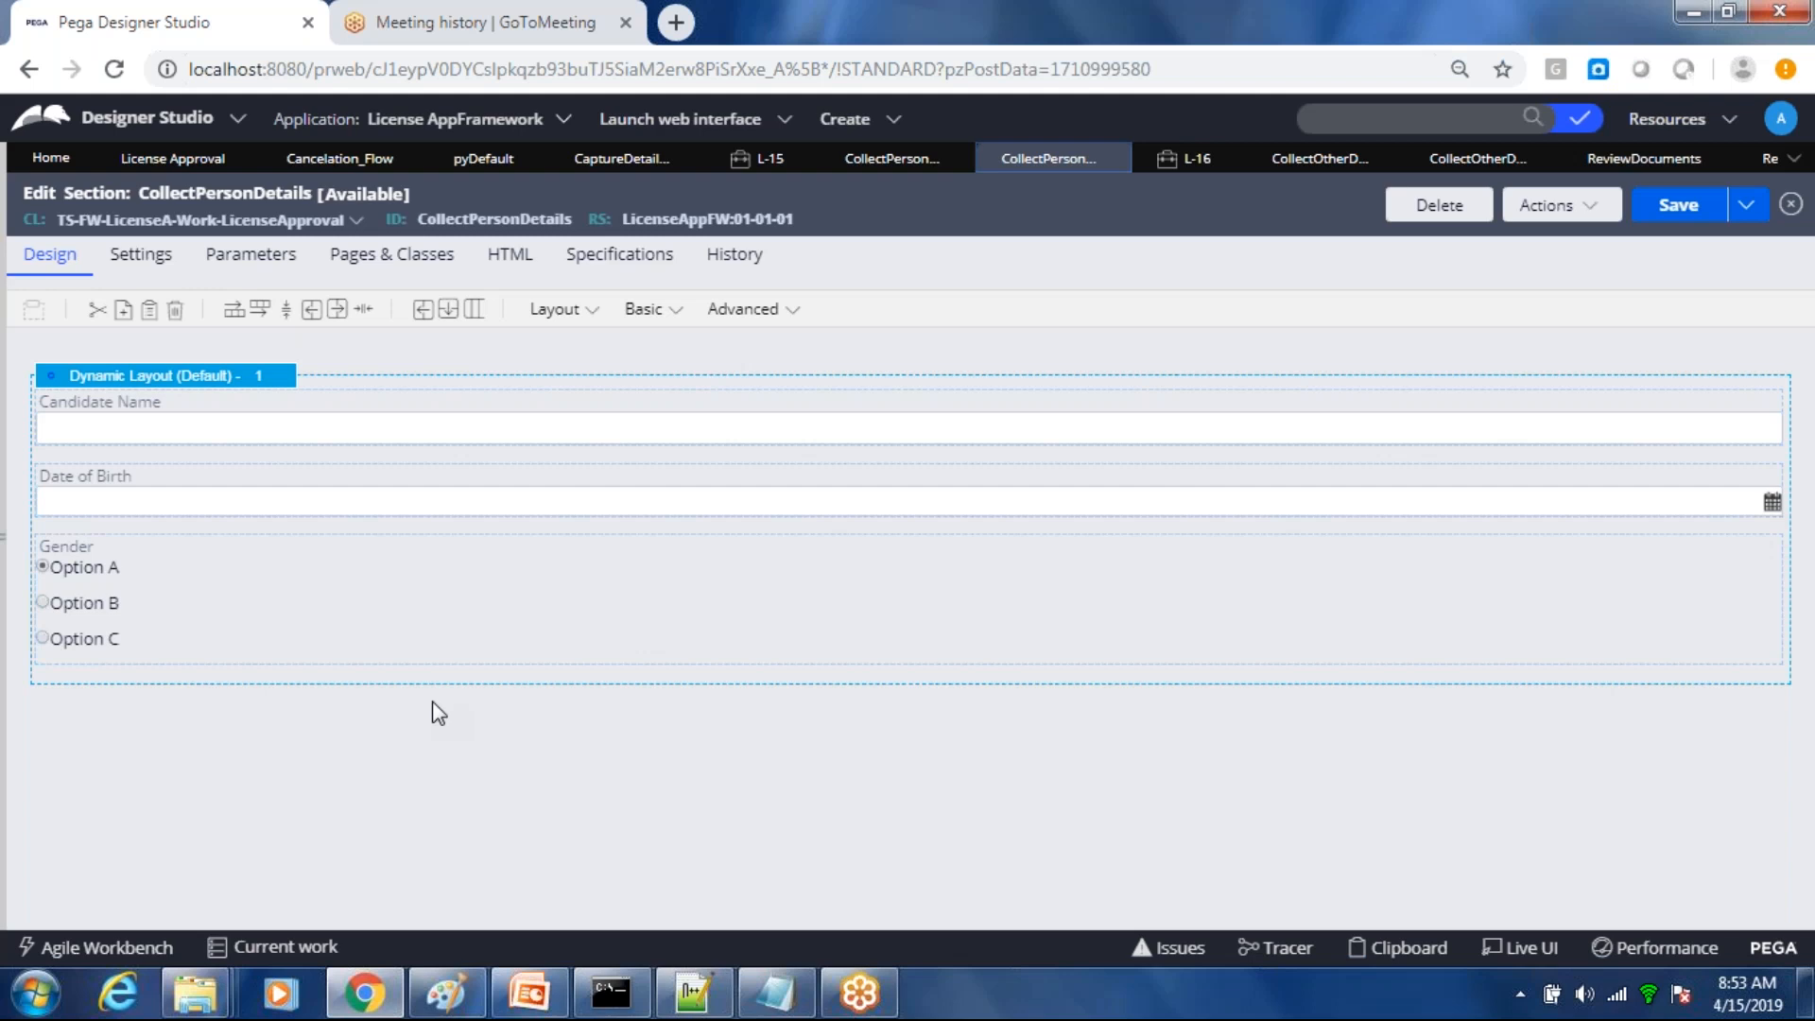
Step: Switch to Notepad and replace the existing notes with "Variables are used to store the values.."
{"action": "left_click", "coordinate": [775, 993]}
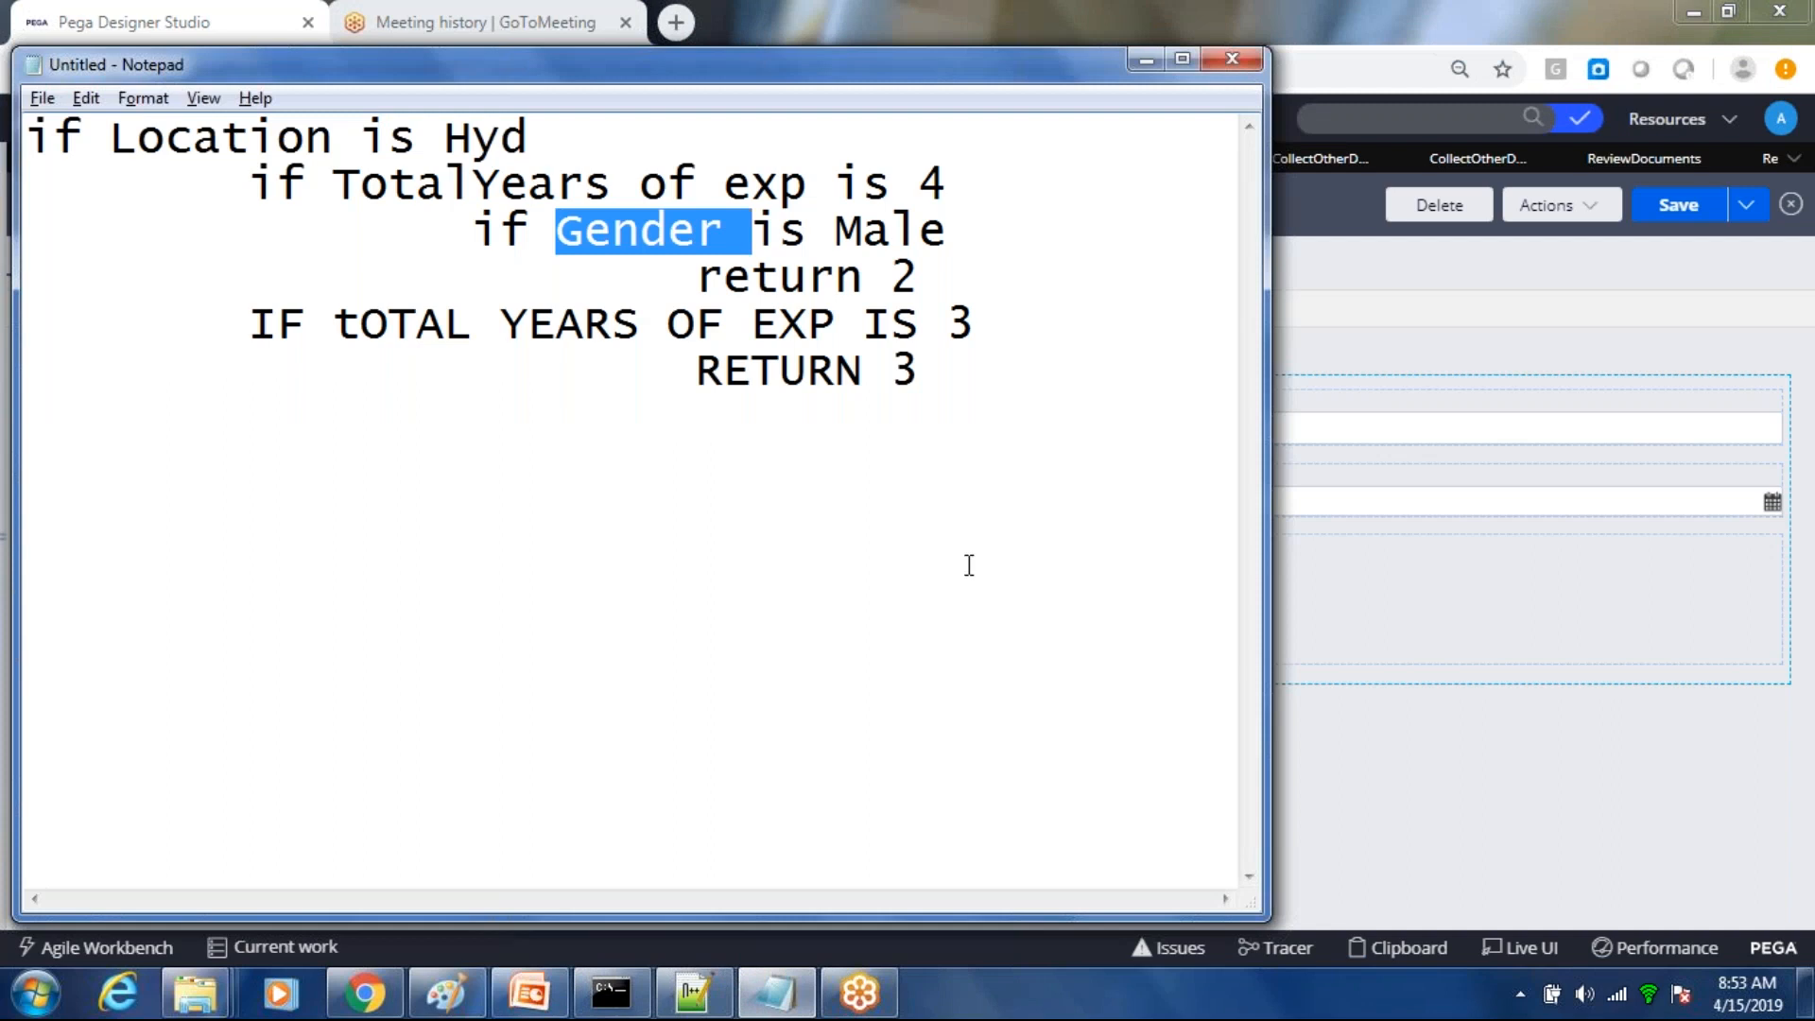
{"action": "key", "text": "ctrl+a"}
{"action": "key", "text": "Delete"}
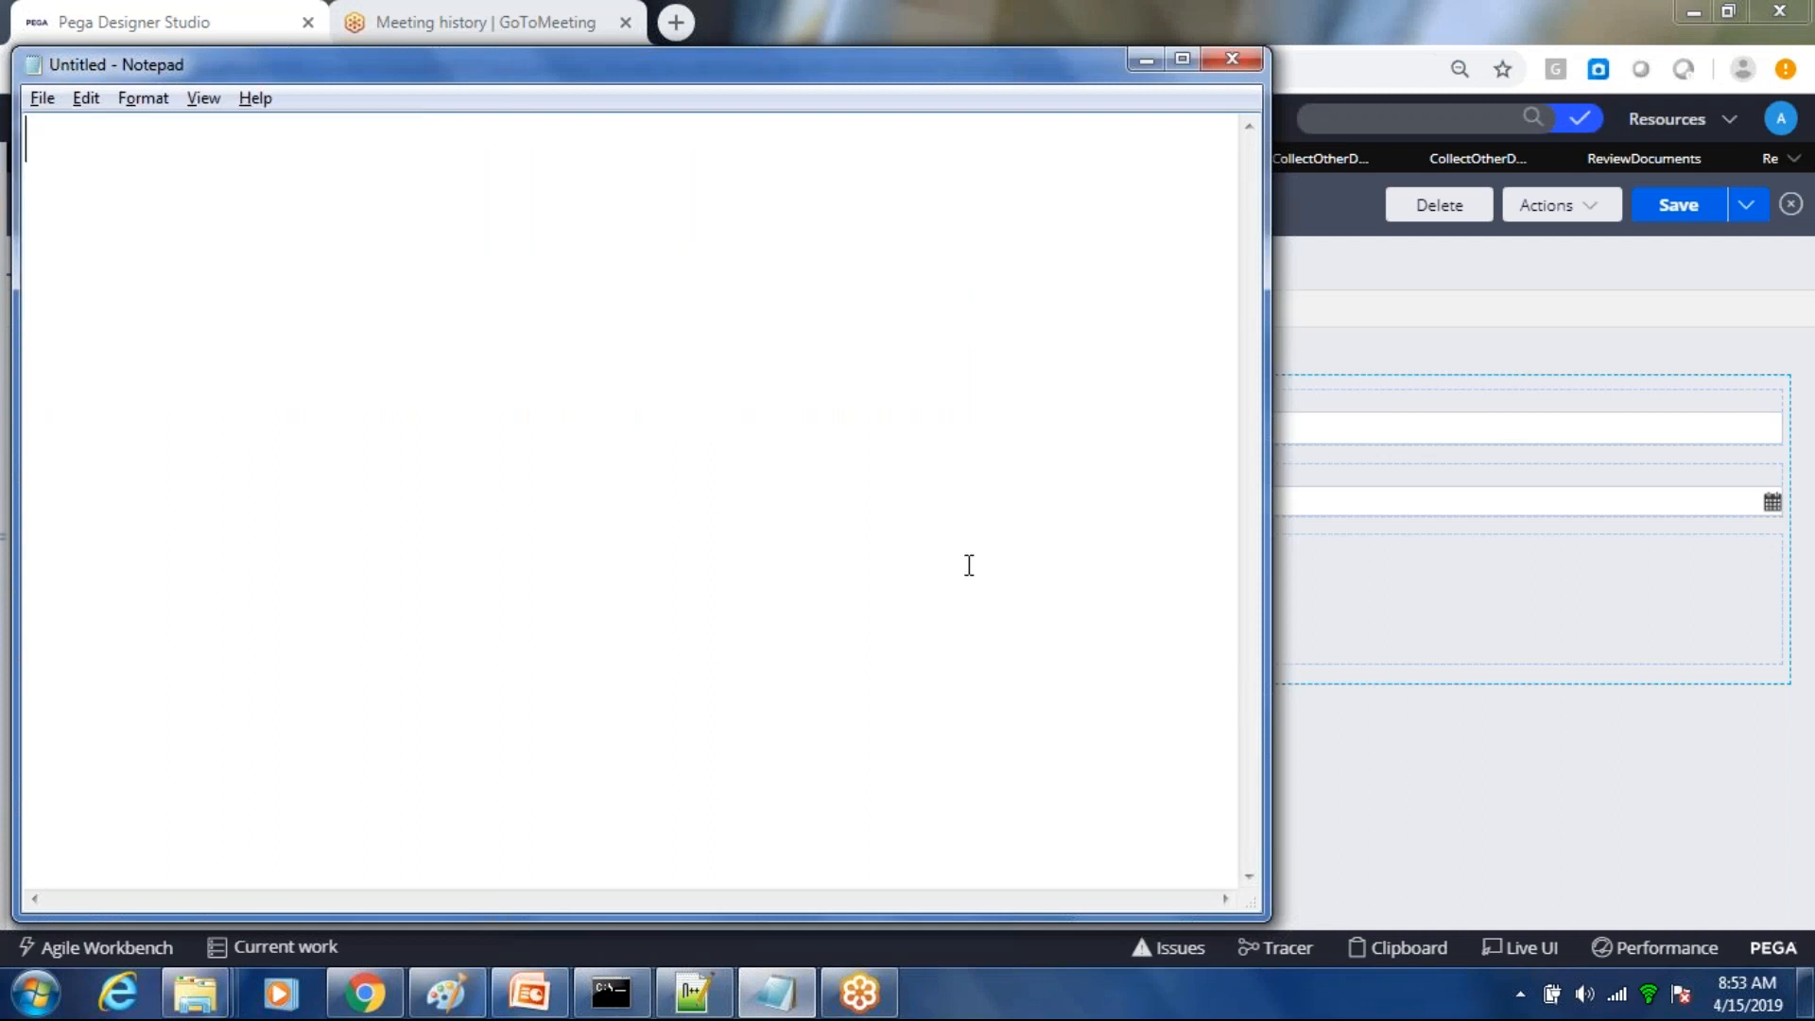
{"action": "type", "text": "Vari"}
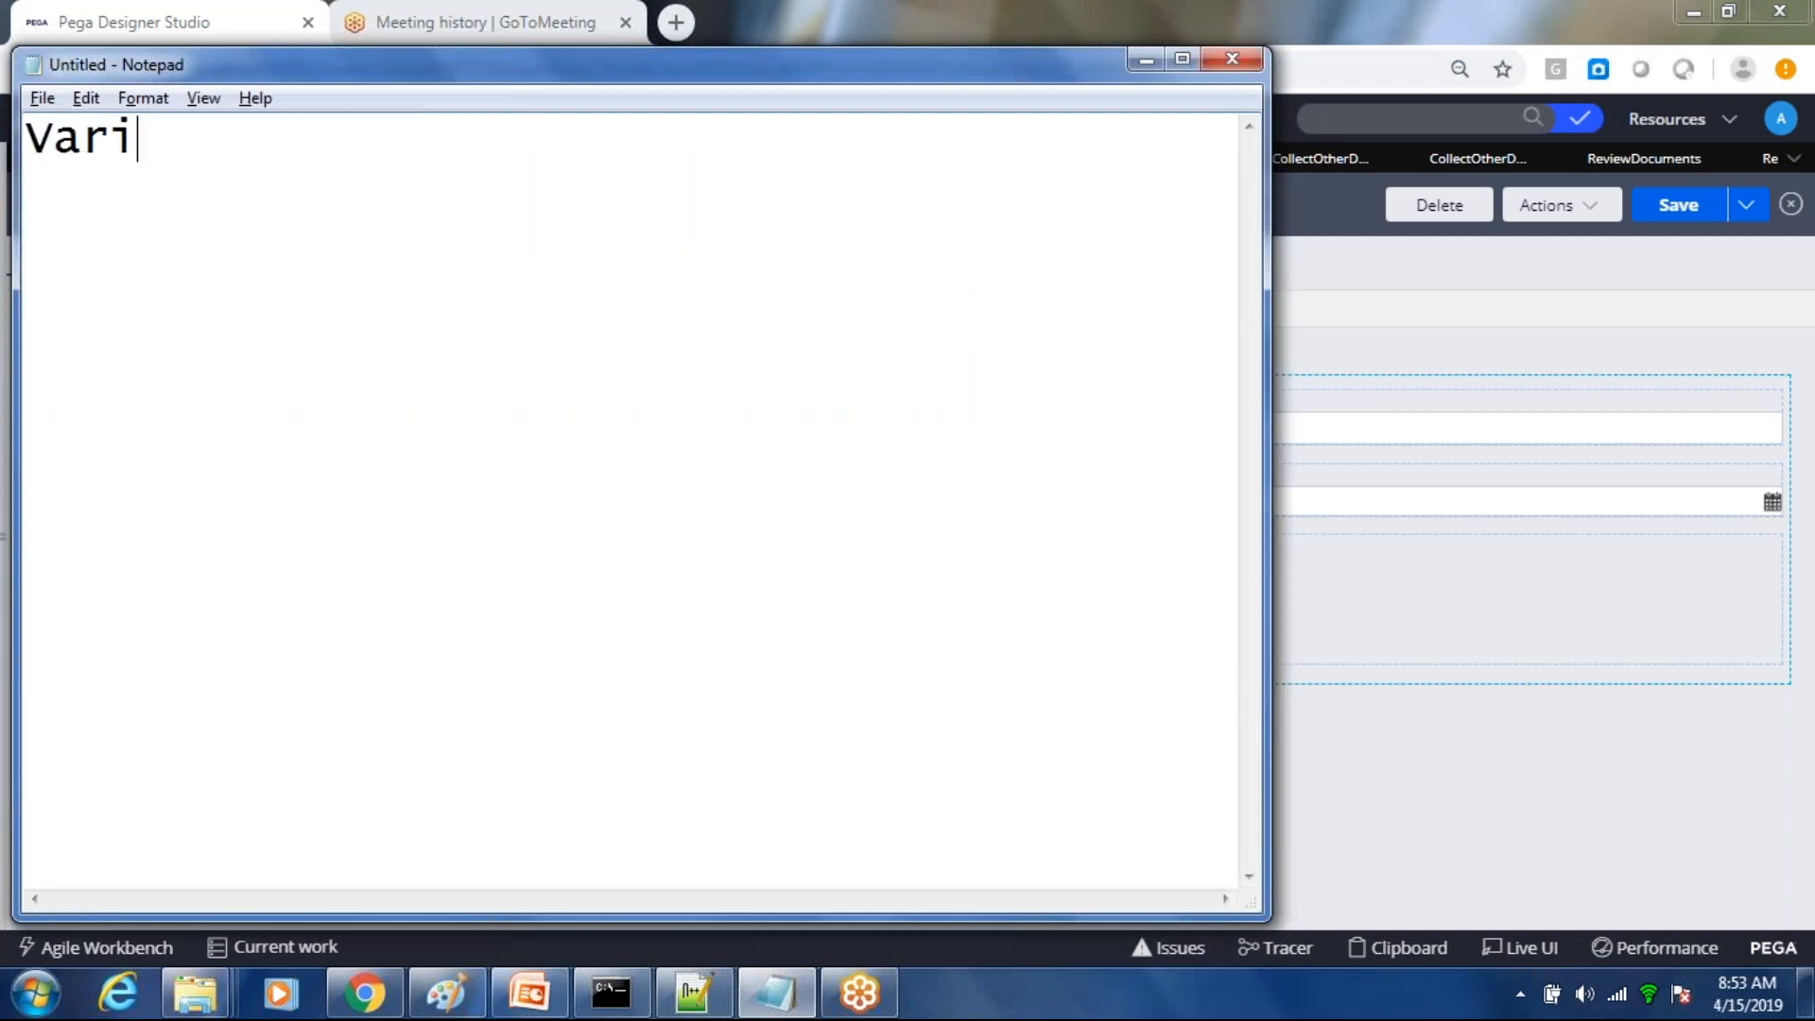
{"action": "type", "text": "ables are used t"}
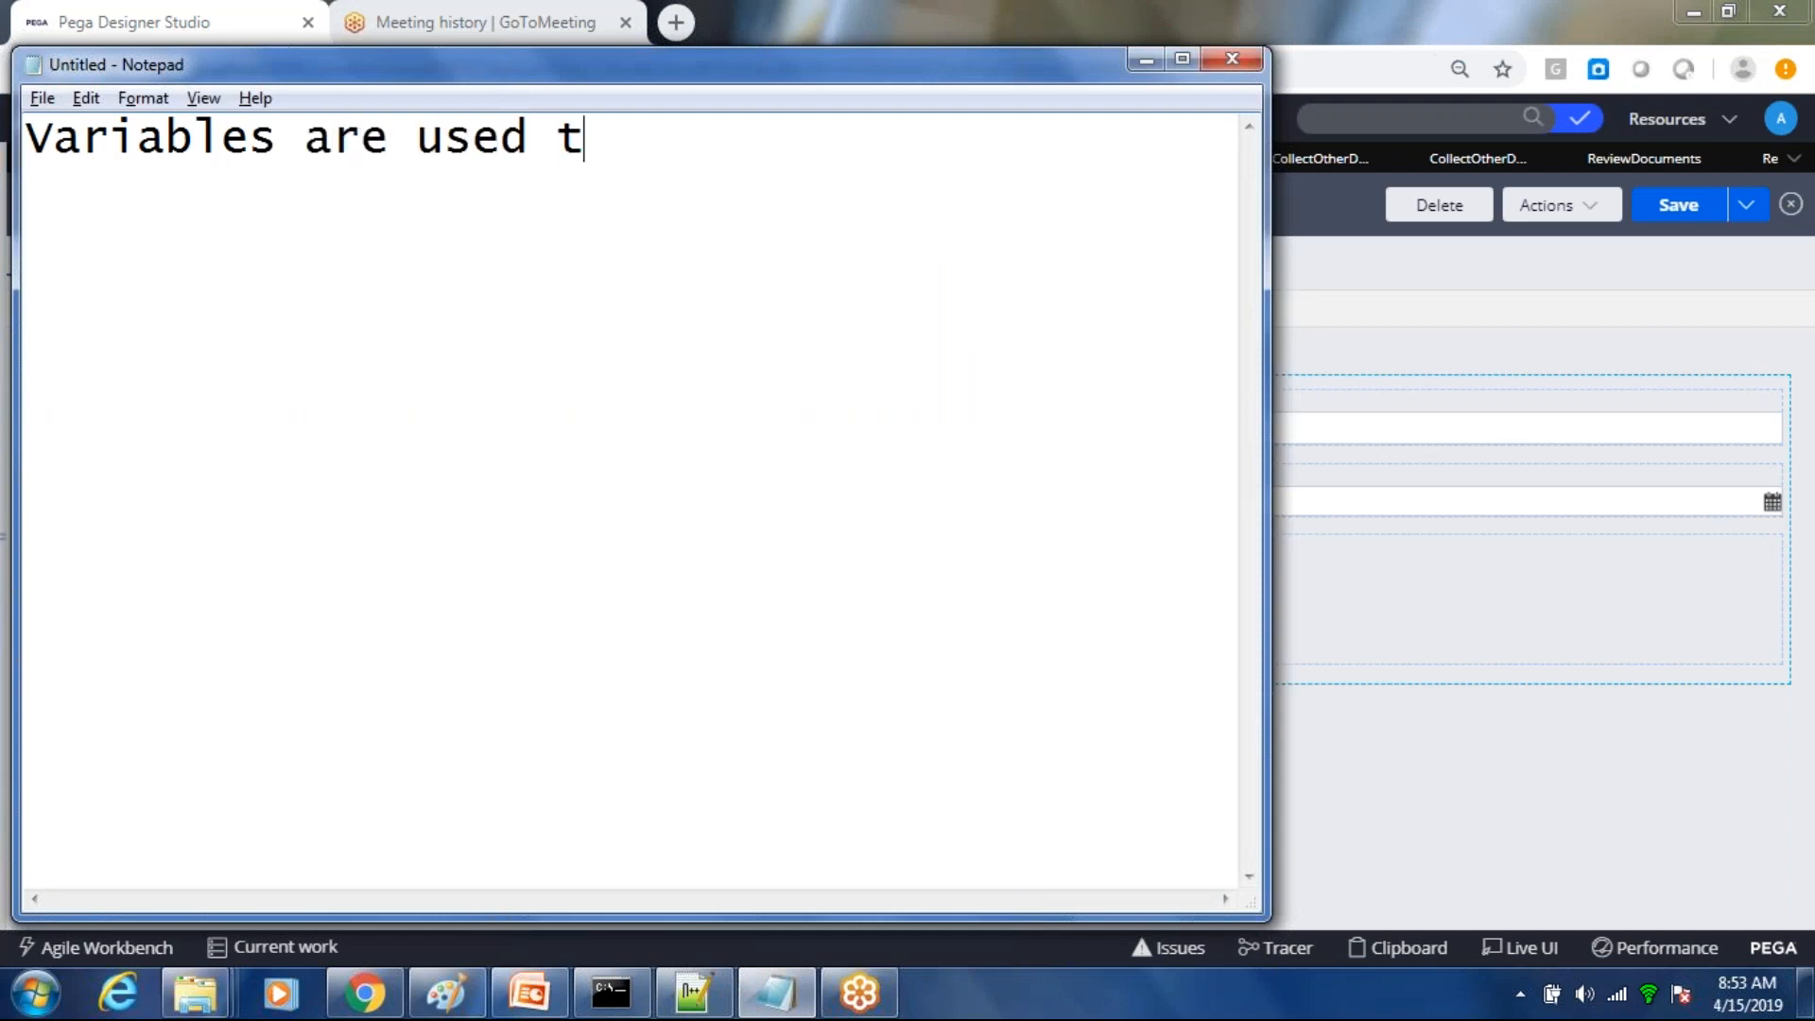
{"action": "type", "text": "o store the val"}
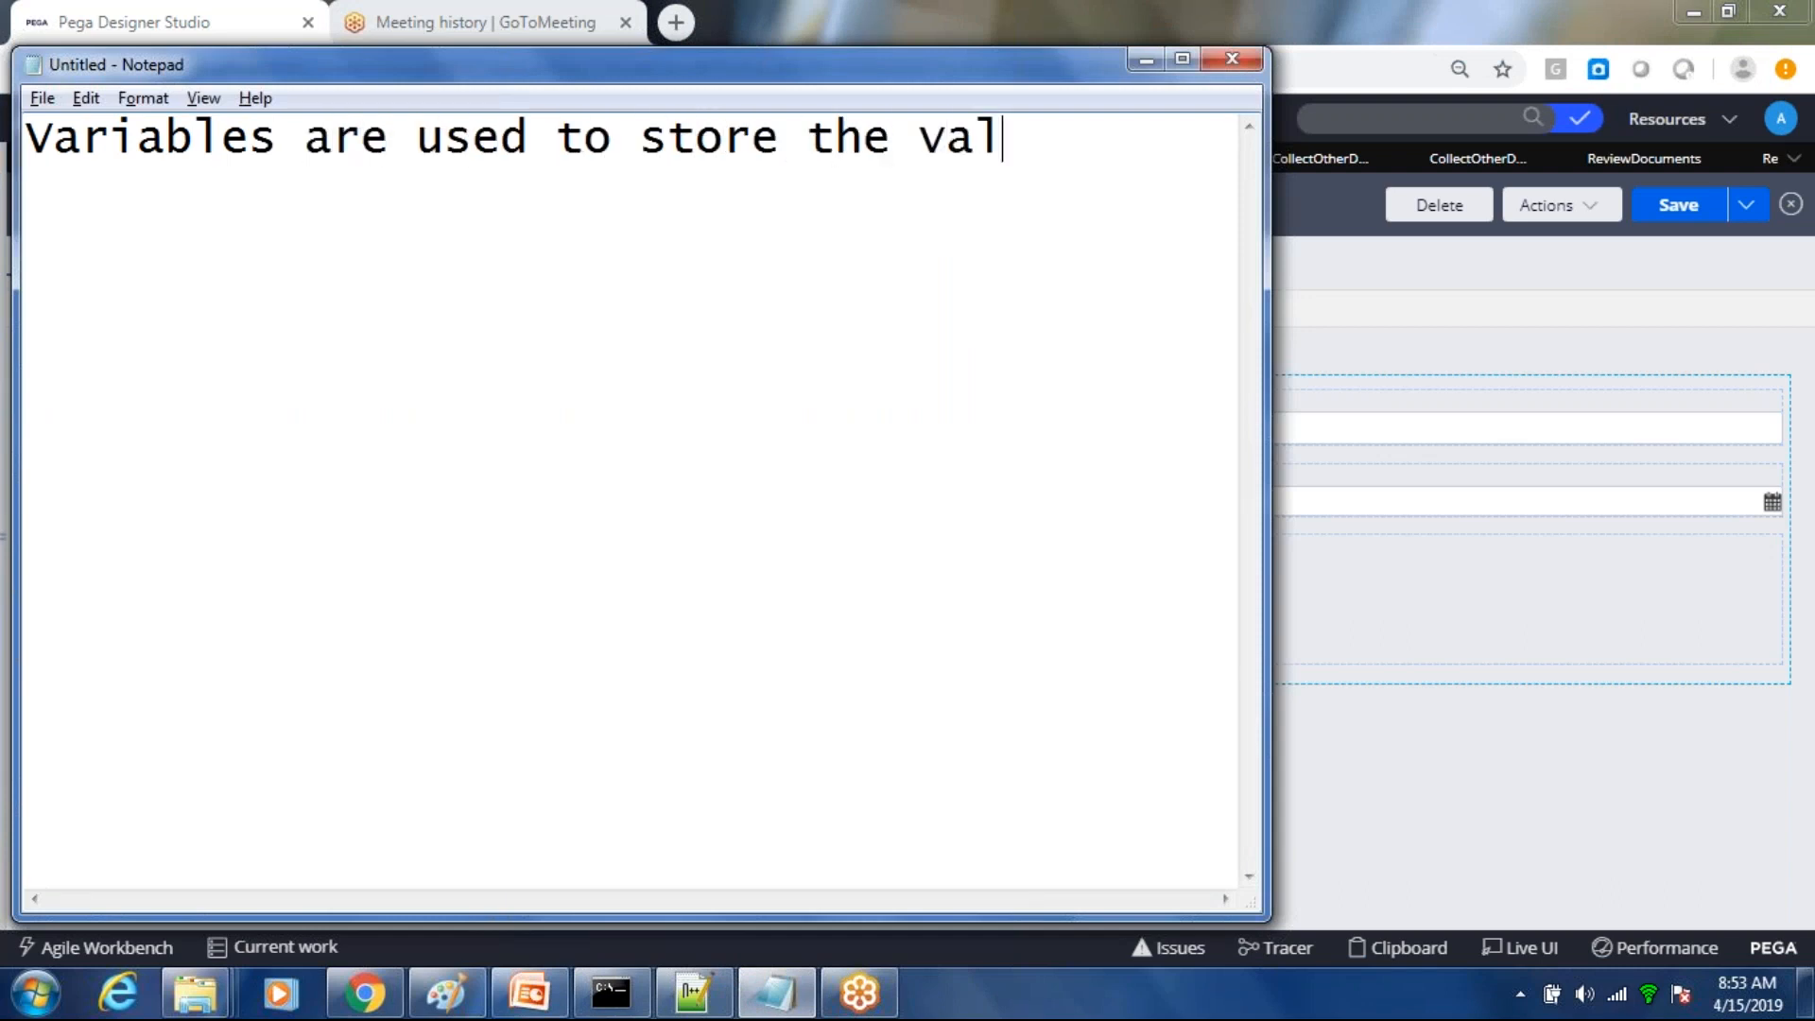
{"action": "type", "text": "ues.."}
Step: Add the line "Property rule form that acts as variable." below the first note, separated by a blank line
{"action": "key", "text": "Return"}
{"action": "key", "text": "Return"}
{"action": "type", "text": "Property"}
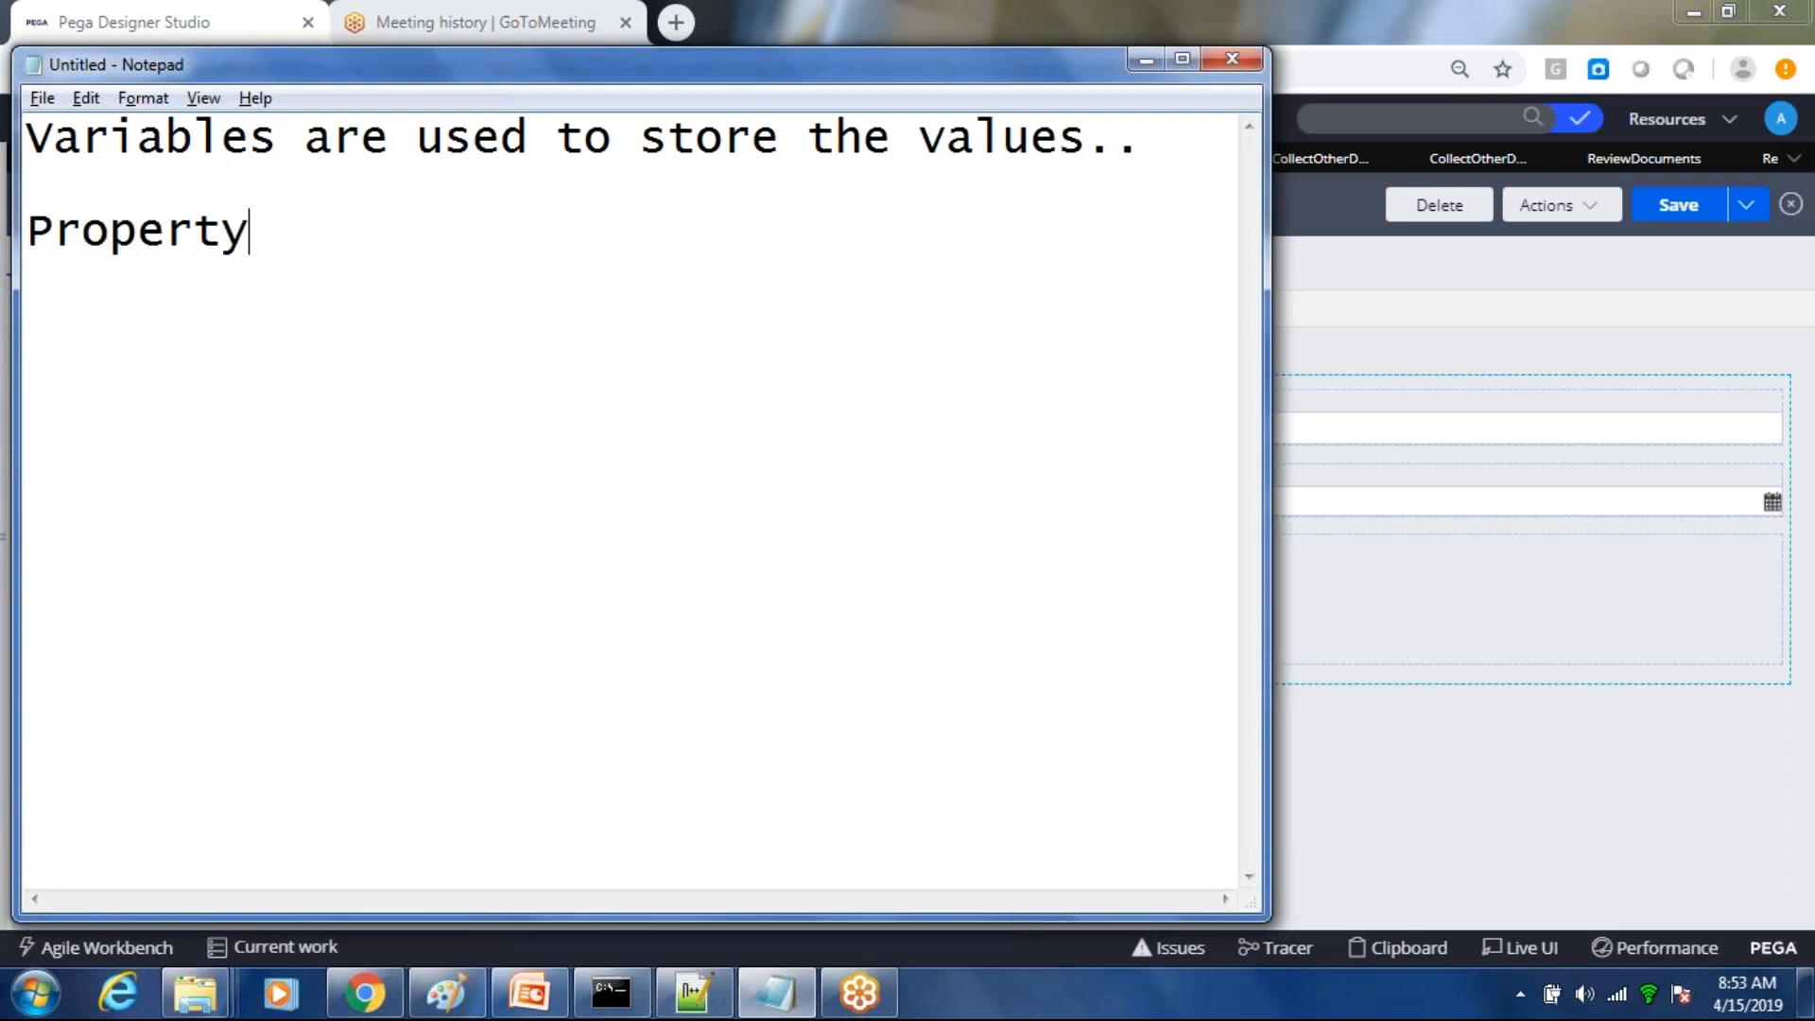
{"action": "type", "text": " rule form "}
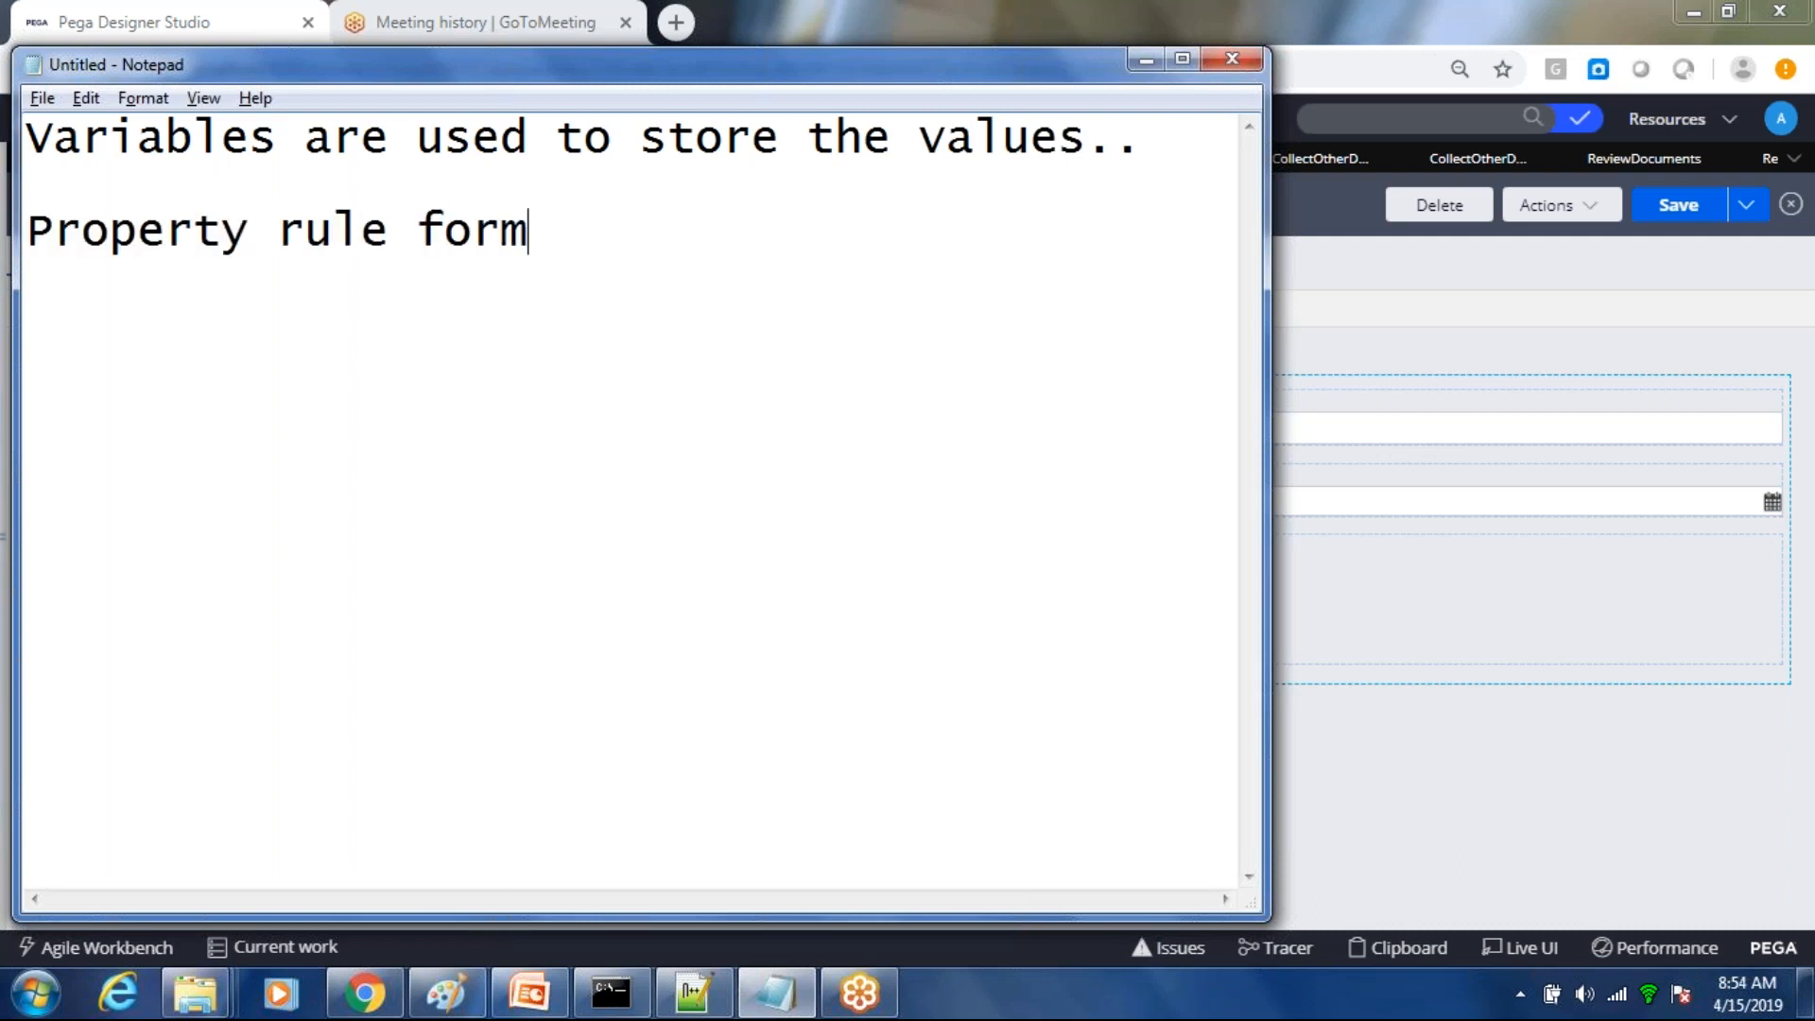
{"action": "type", "text": "w"}
{"action": "key", "text": "BackSpace"}
{"action": "type", "text": "that c"}
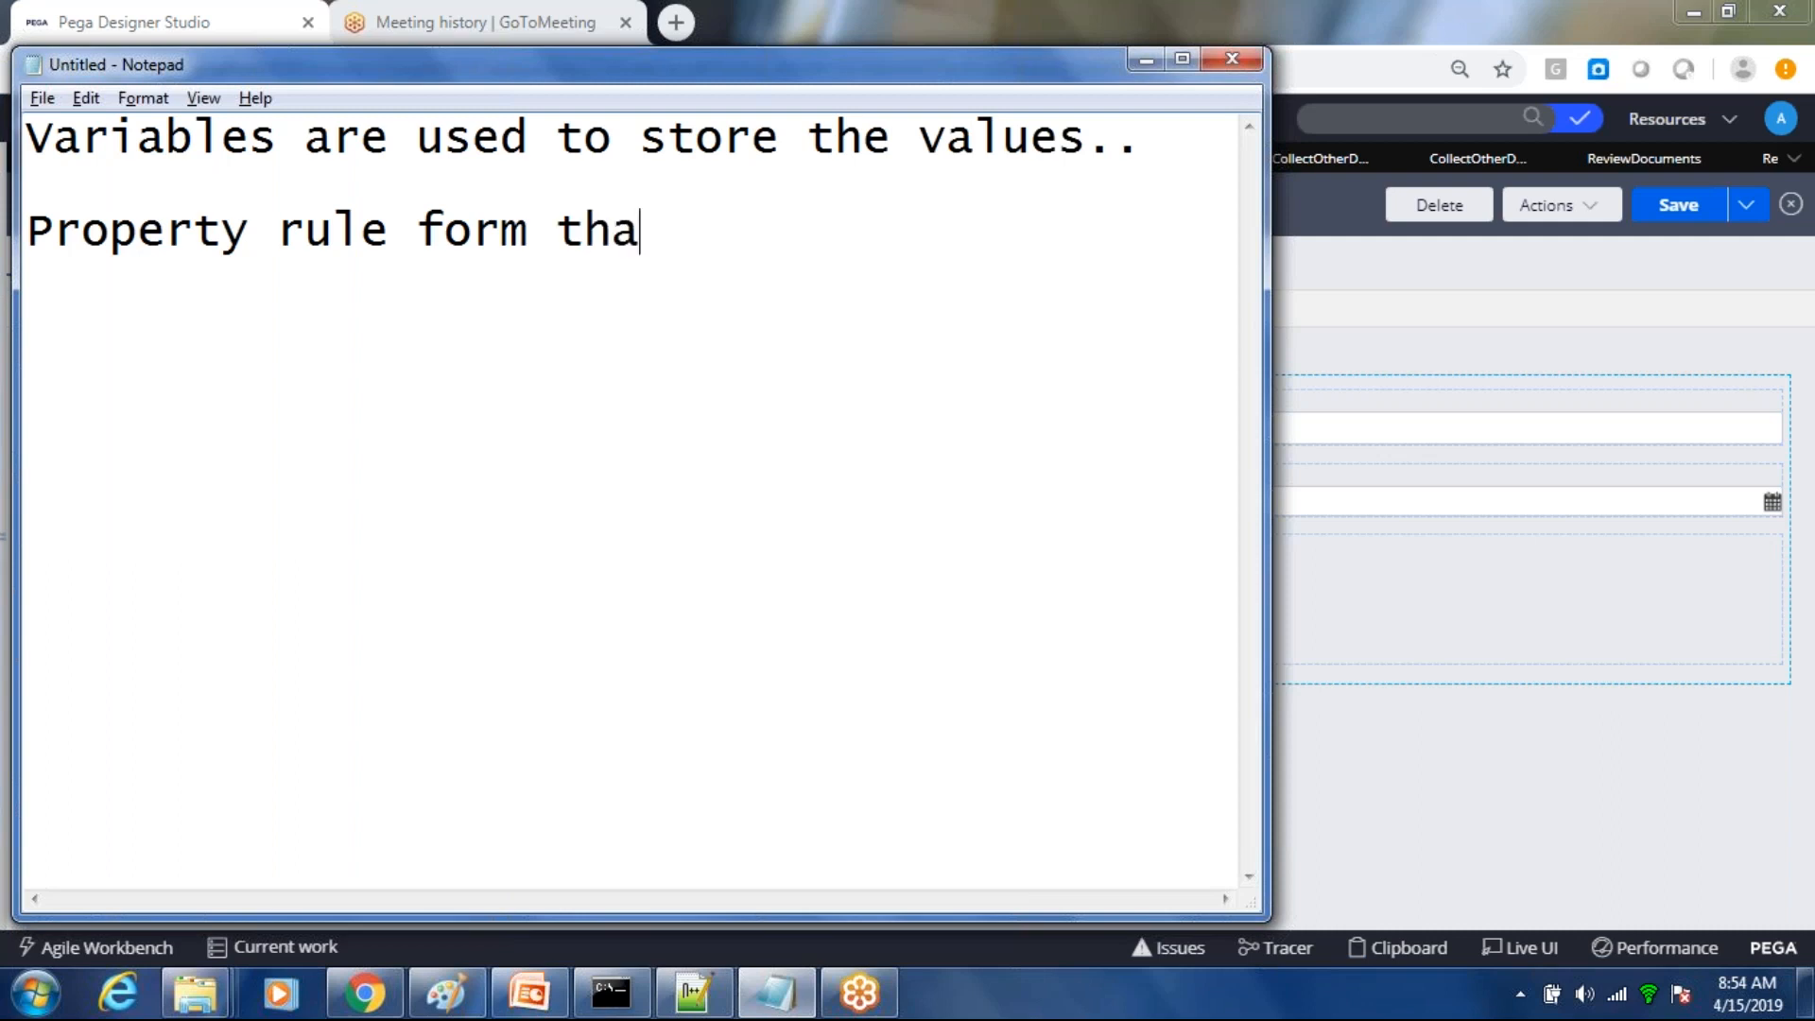
{"action": "key", "text": "BackSpace"}
{"action": "key", "text": "BackSpace"}
{"action": "type", "text": "a"}
{"action": "key", "text": "BackSpace"}
{"action": "type", "text": "acts as varia"}
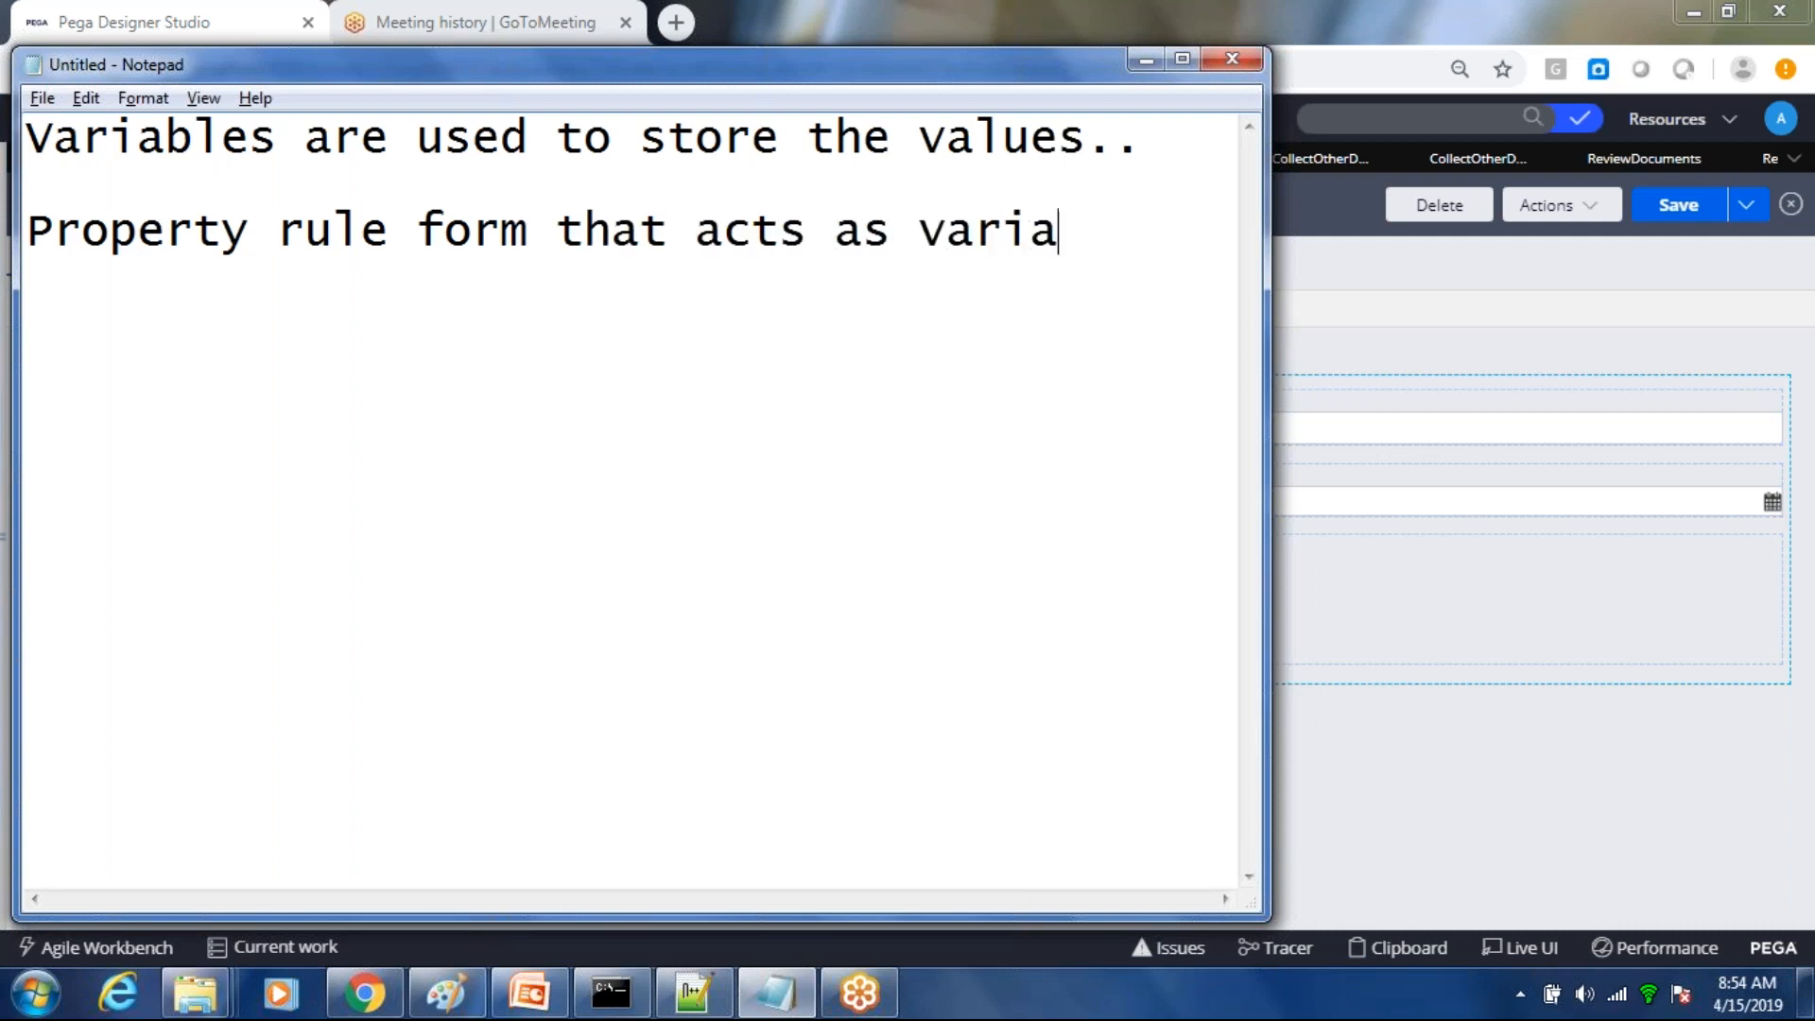
{"action": "type", "text": "ble."}
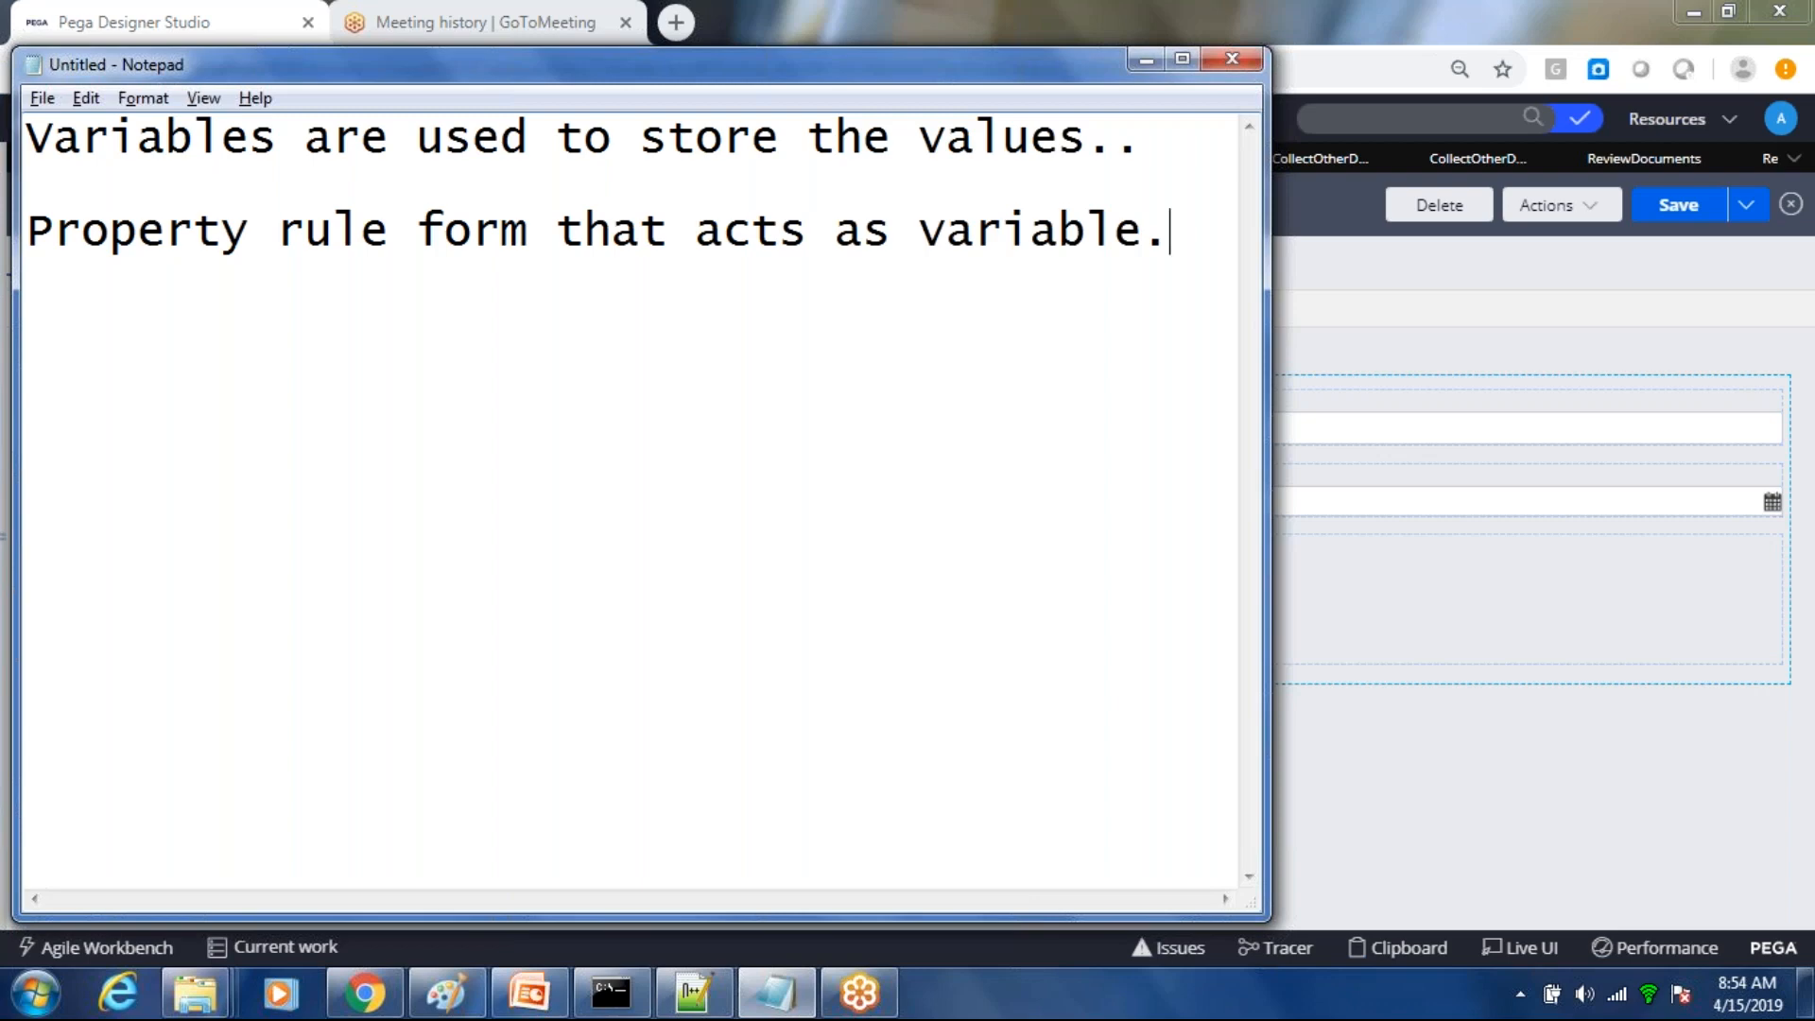
Step: Add an example line assigning a candidate's name to CandidateName and highlight the variable name
{"action": "key", "text": "Return"}
{"action": "key", "text": "Return"}
{"action": "type", "text": "raviraj"}
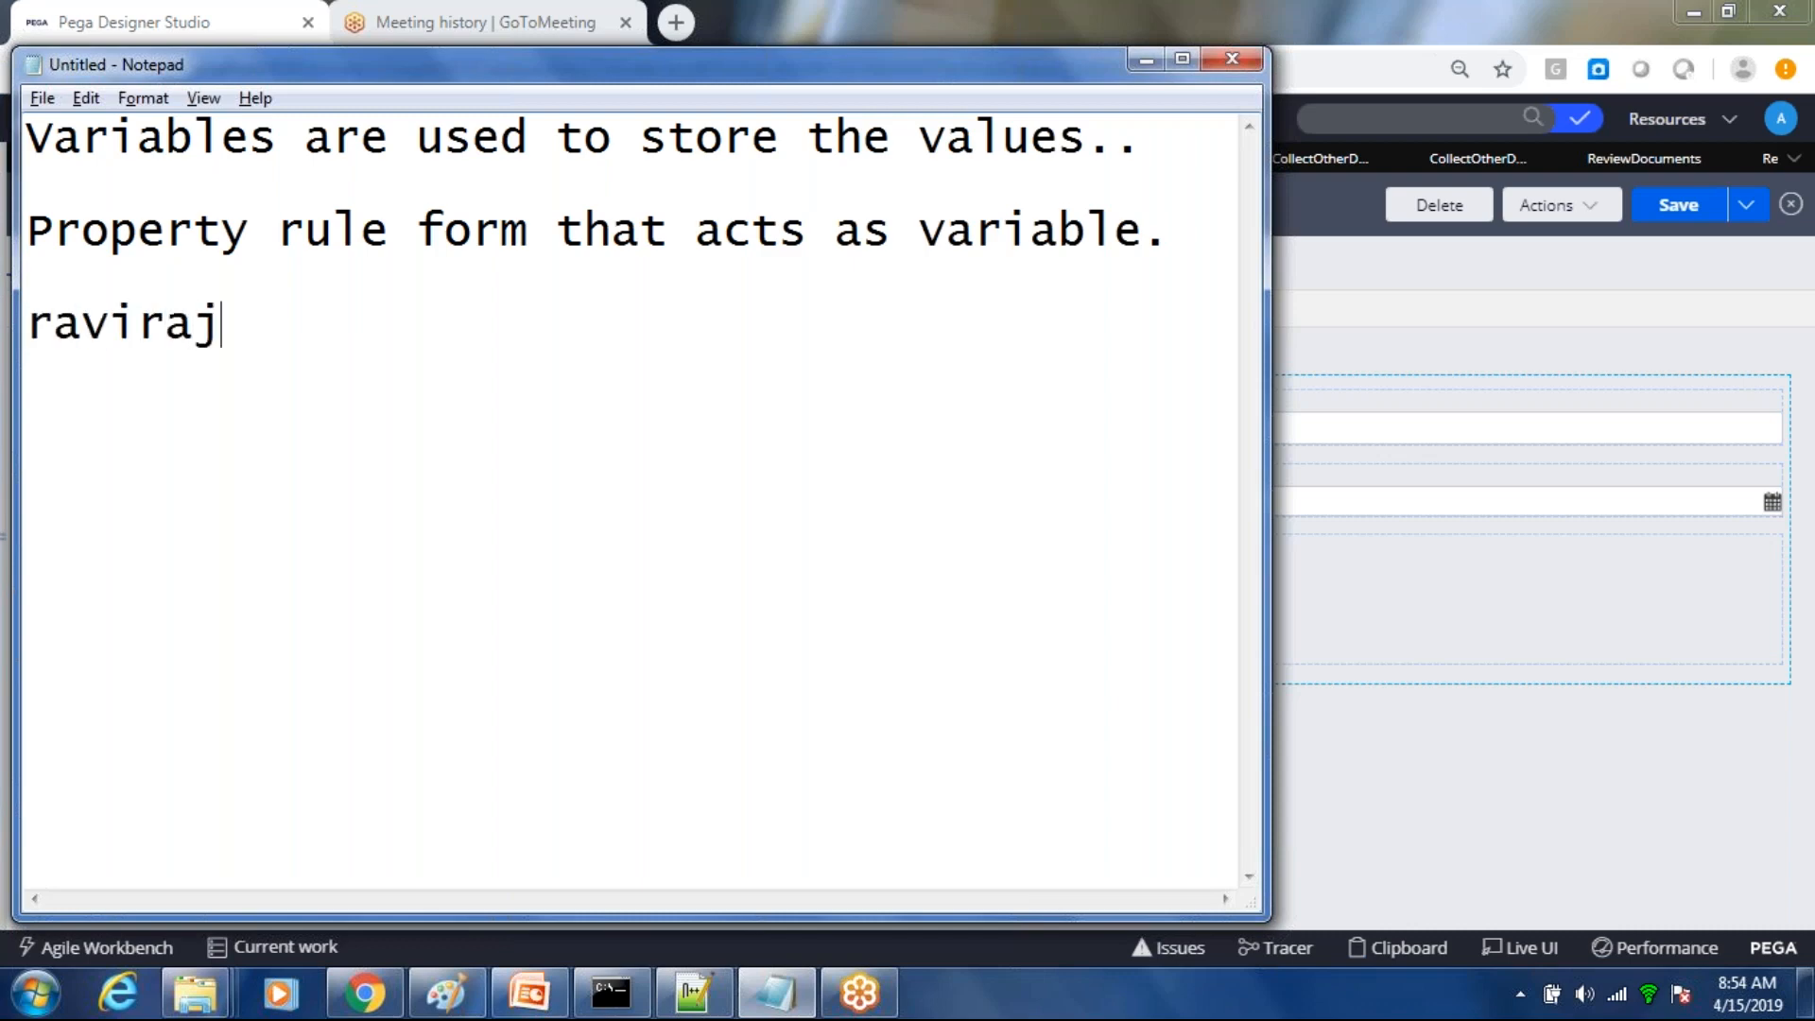
{"action": "key", "text": "Home"}
{"action": "type", "text": "Candidate"}
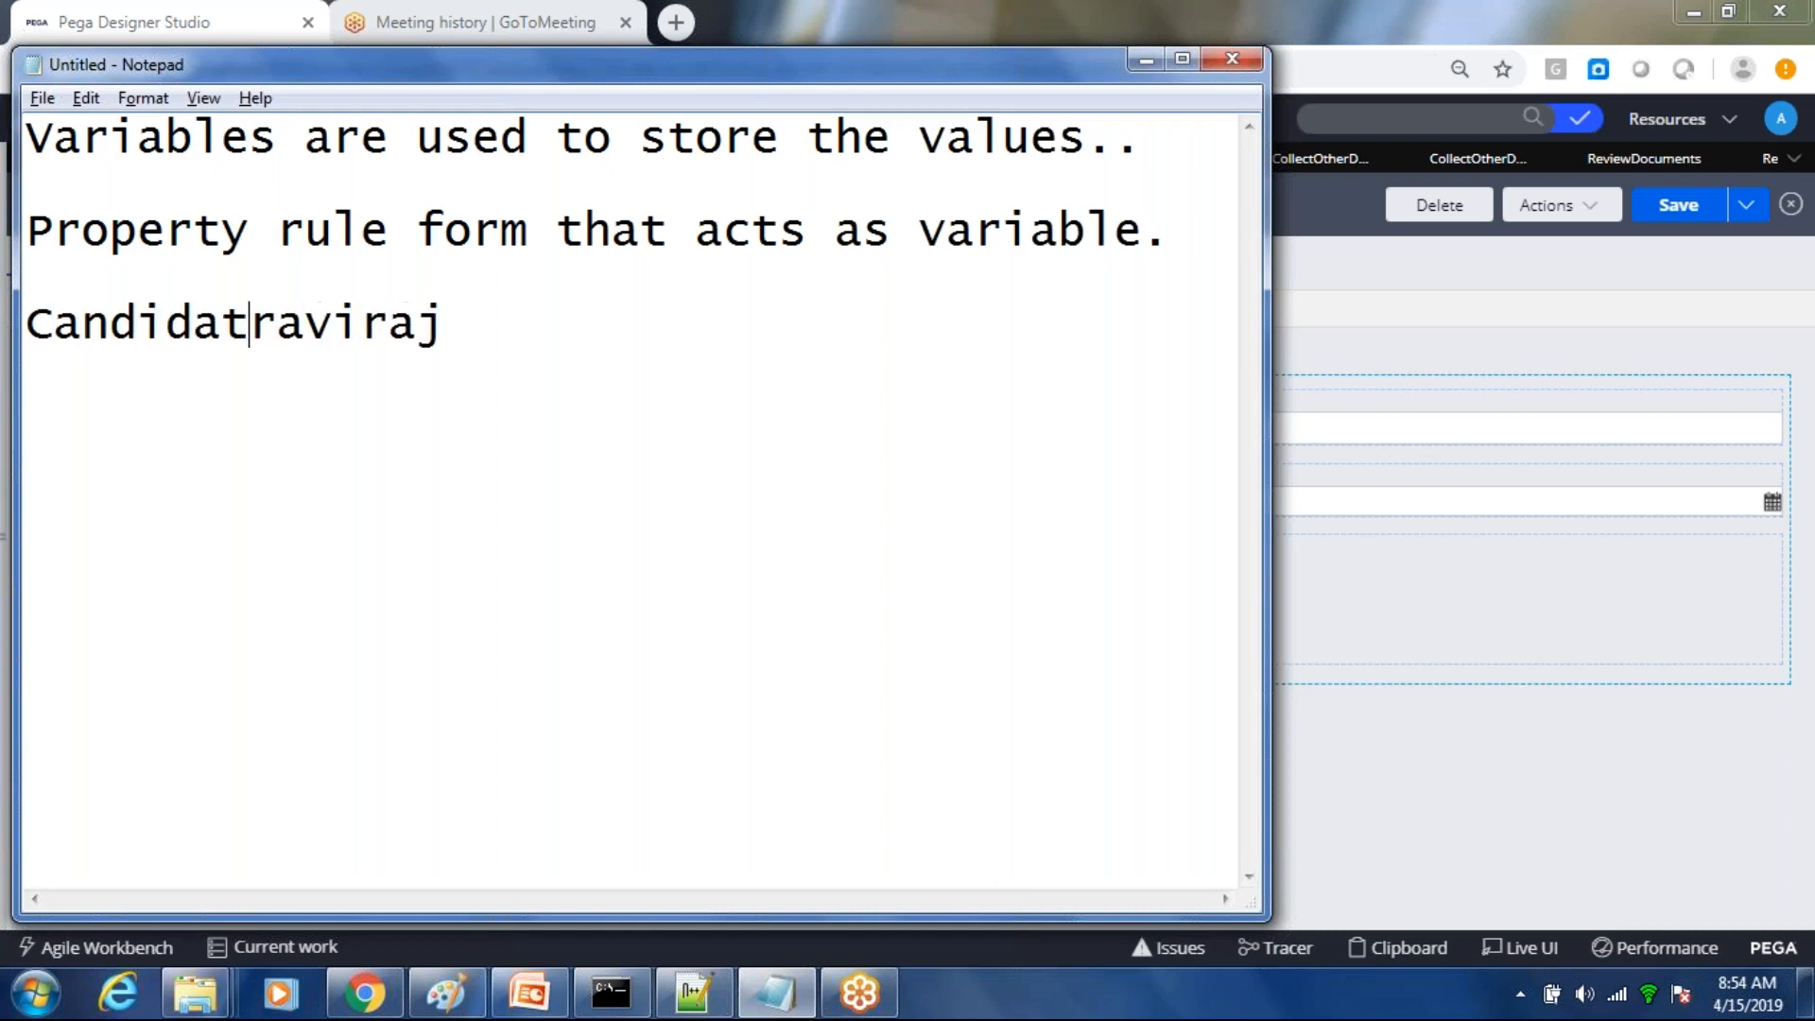
{"action": "type", "text": "Name"}
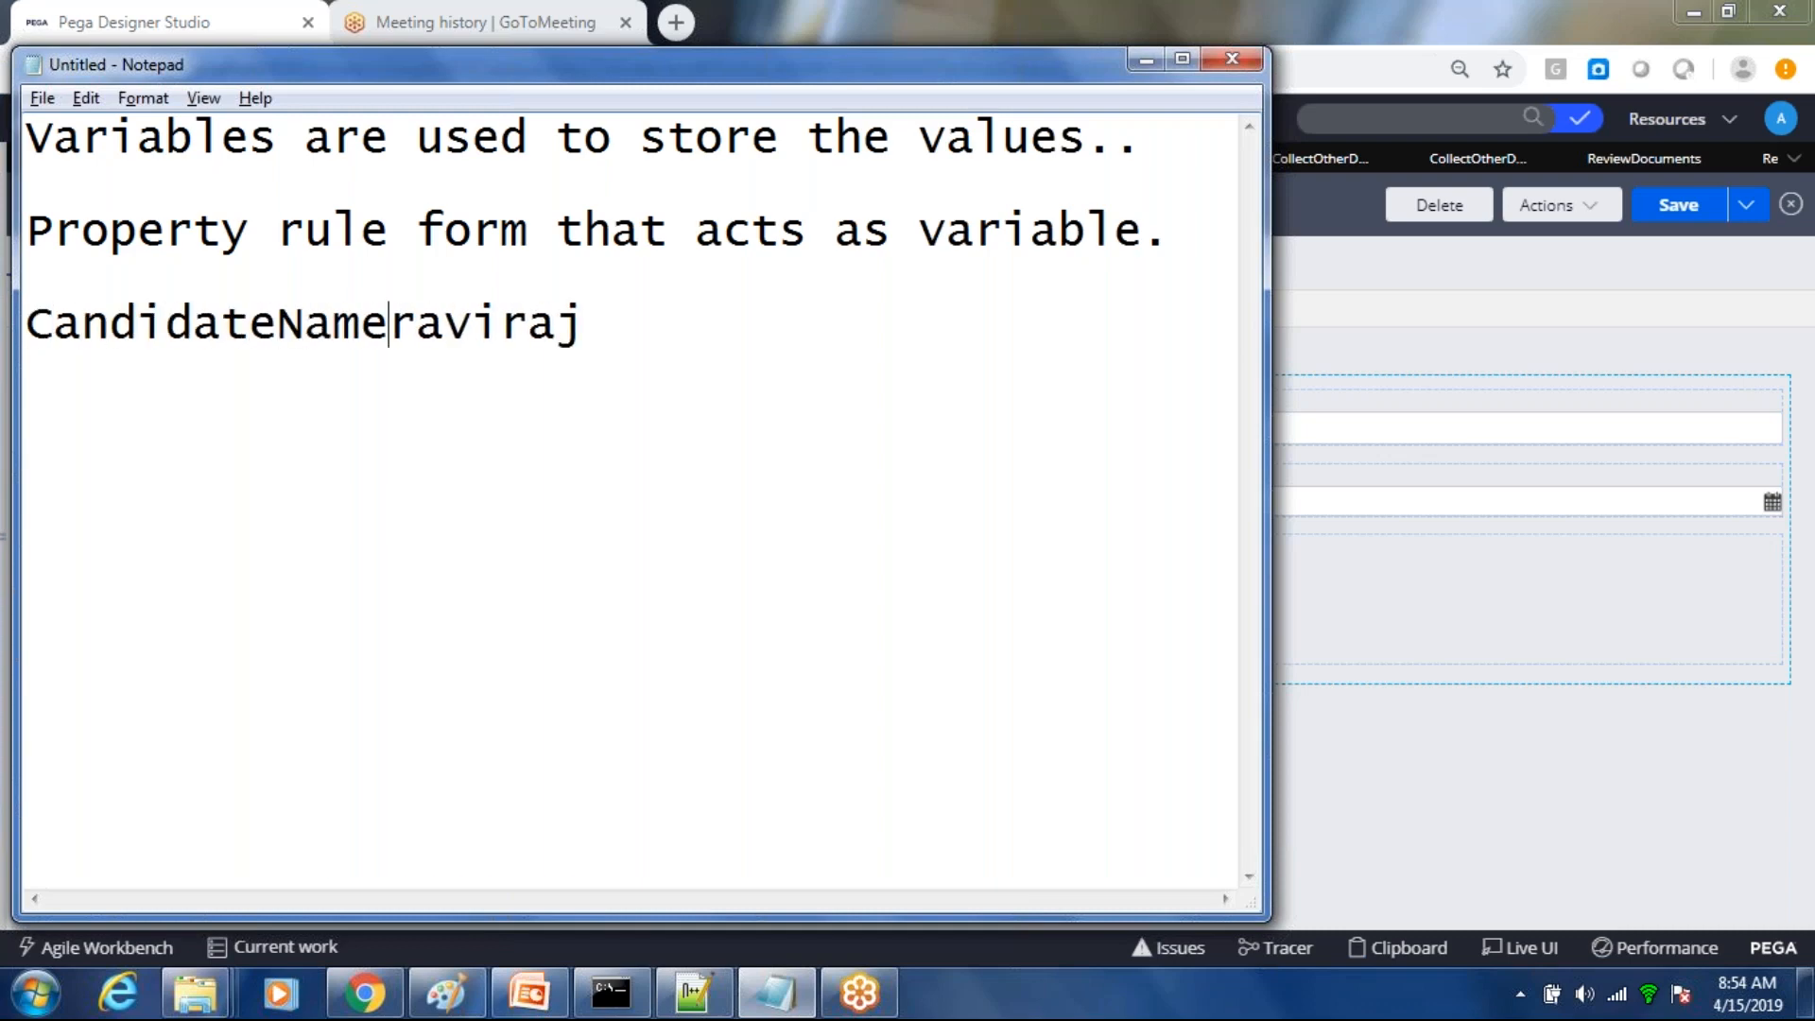
{"action": "type", "text": " ="}
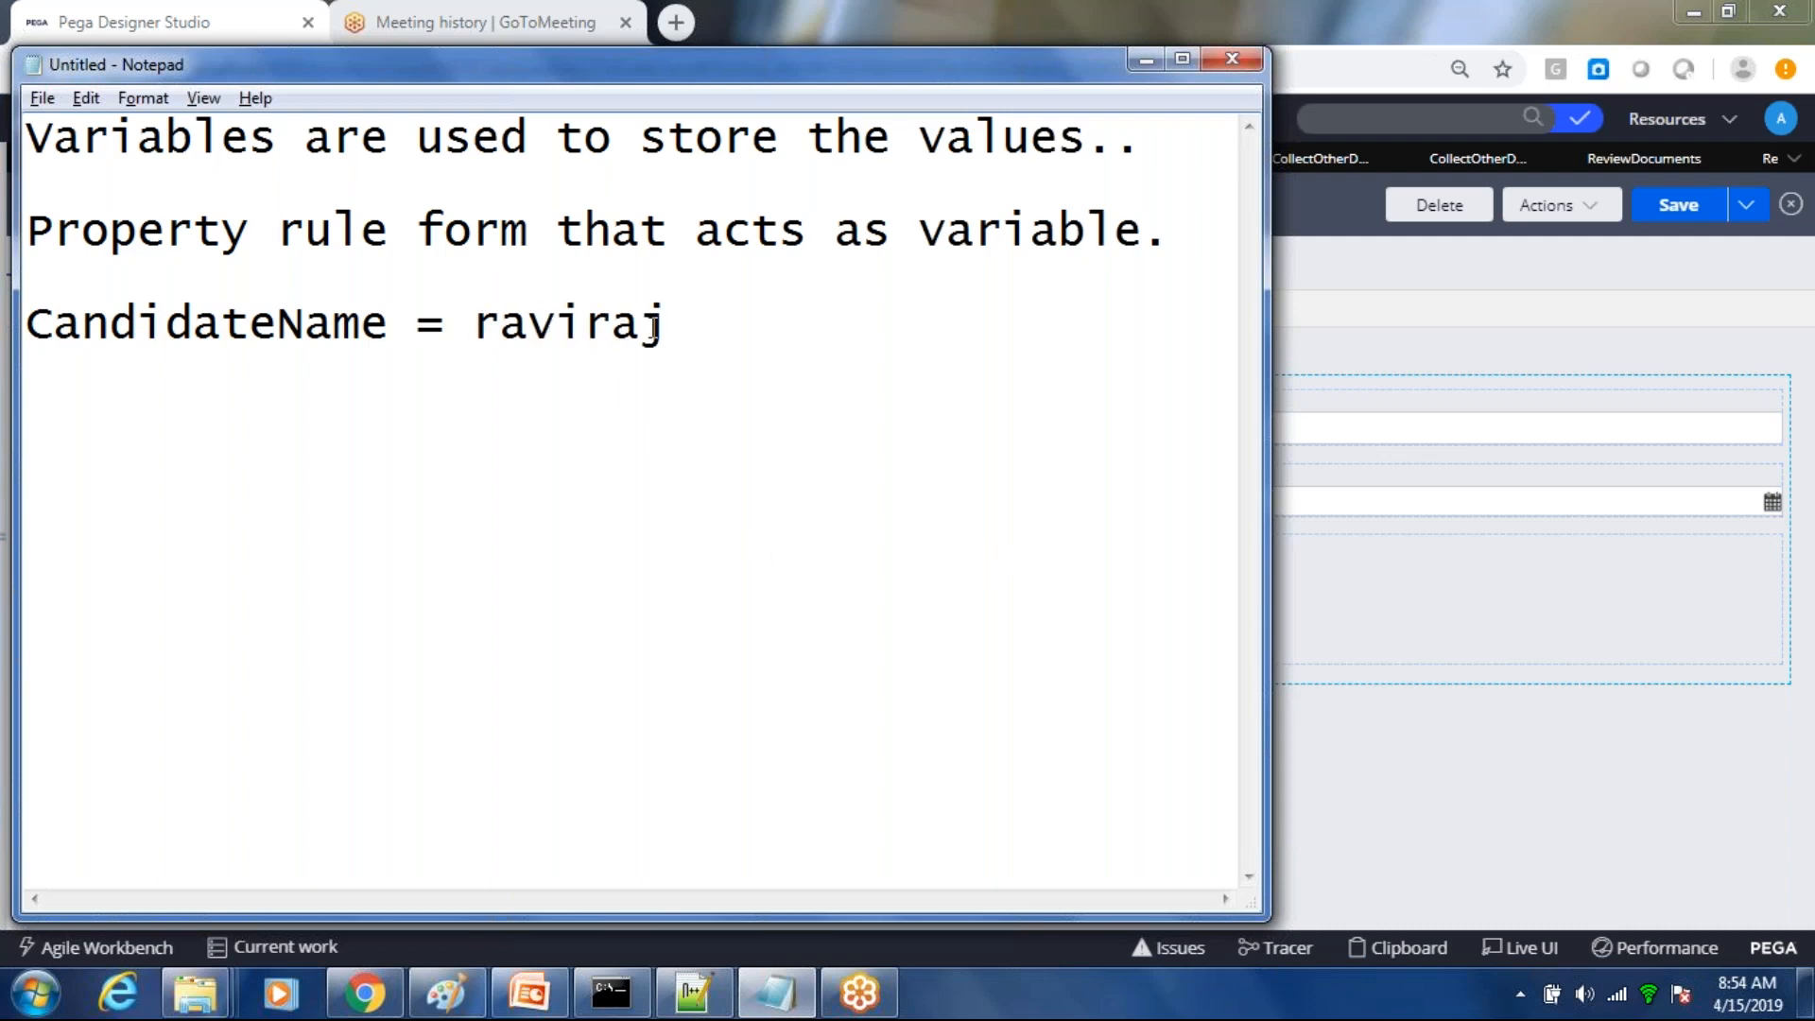
{"action": "double_click", "coordinate": [673, 326]}
{"action": "double_click", "coordinate": [273, 317]}
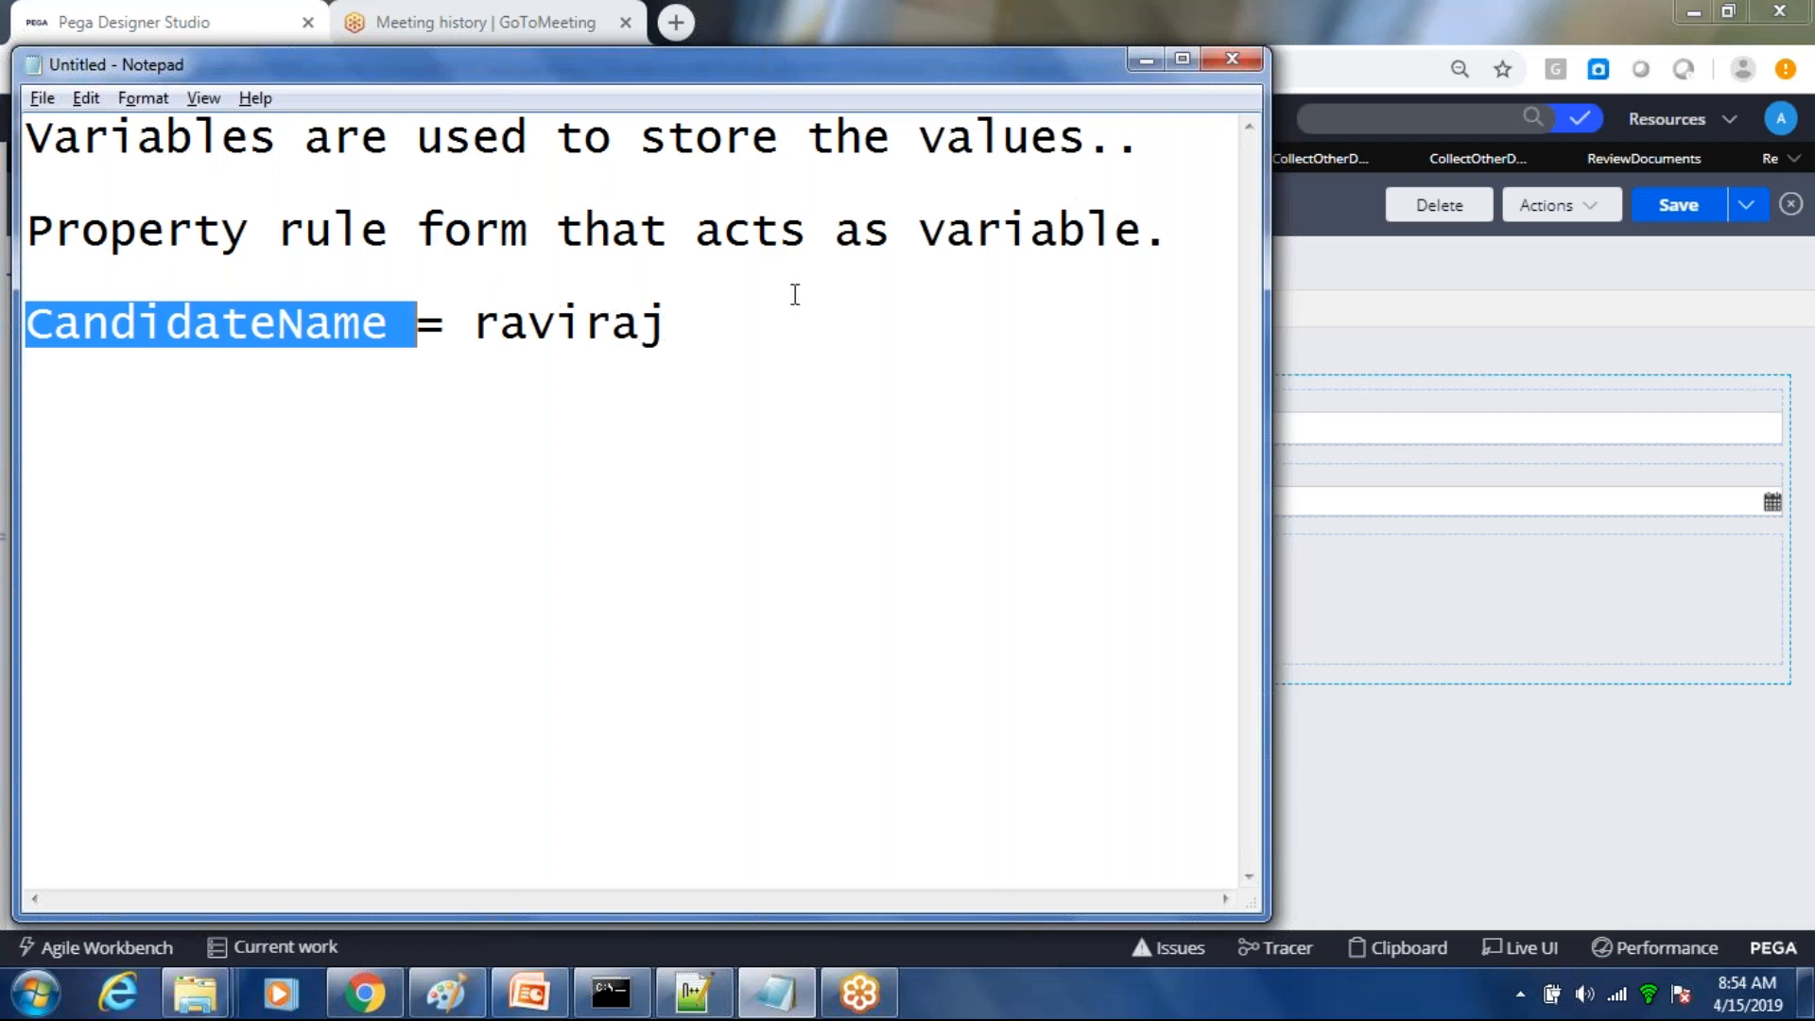
Step: Add a second example line below the CandidateName line, assigning a sample date of birth to dateofbirth, separated by a blank line
{"action": "left_click", "coordinate": [692, 322]}
{"action": "key", "text": "Return"}
{"action": "key", "text": "Return"}
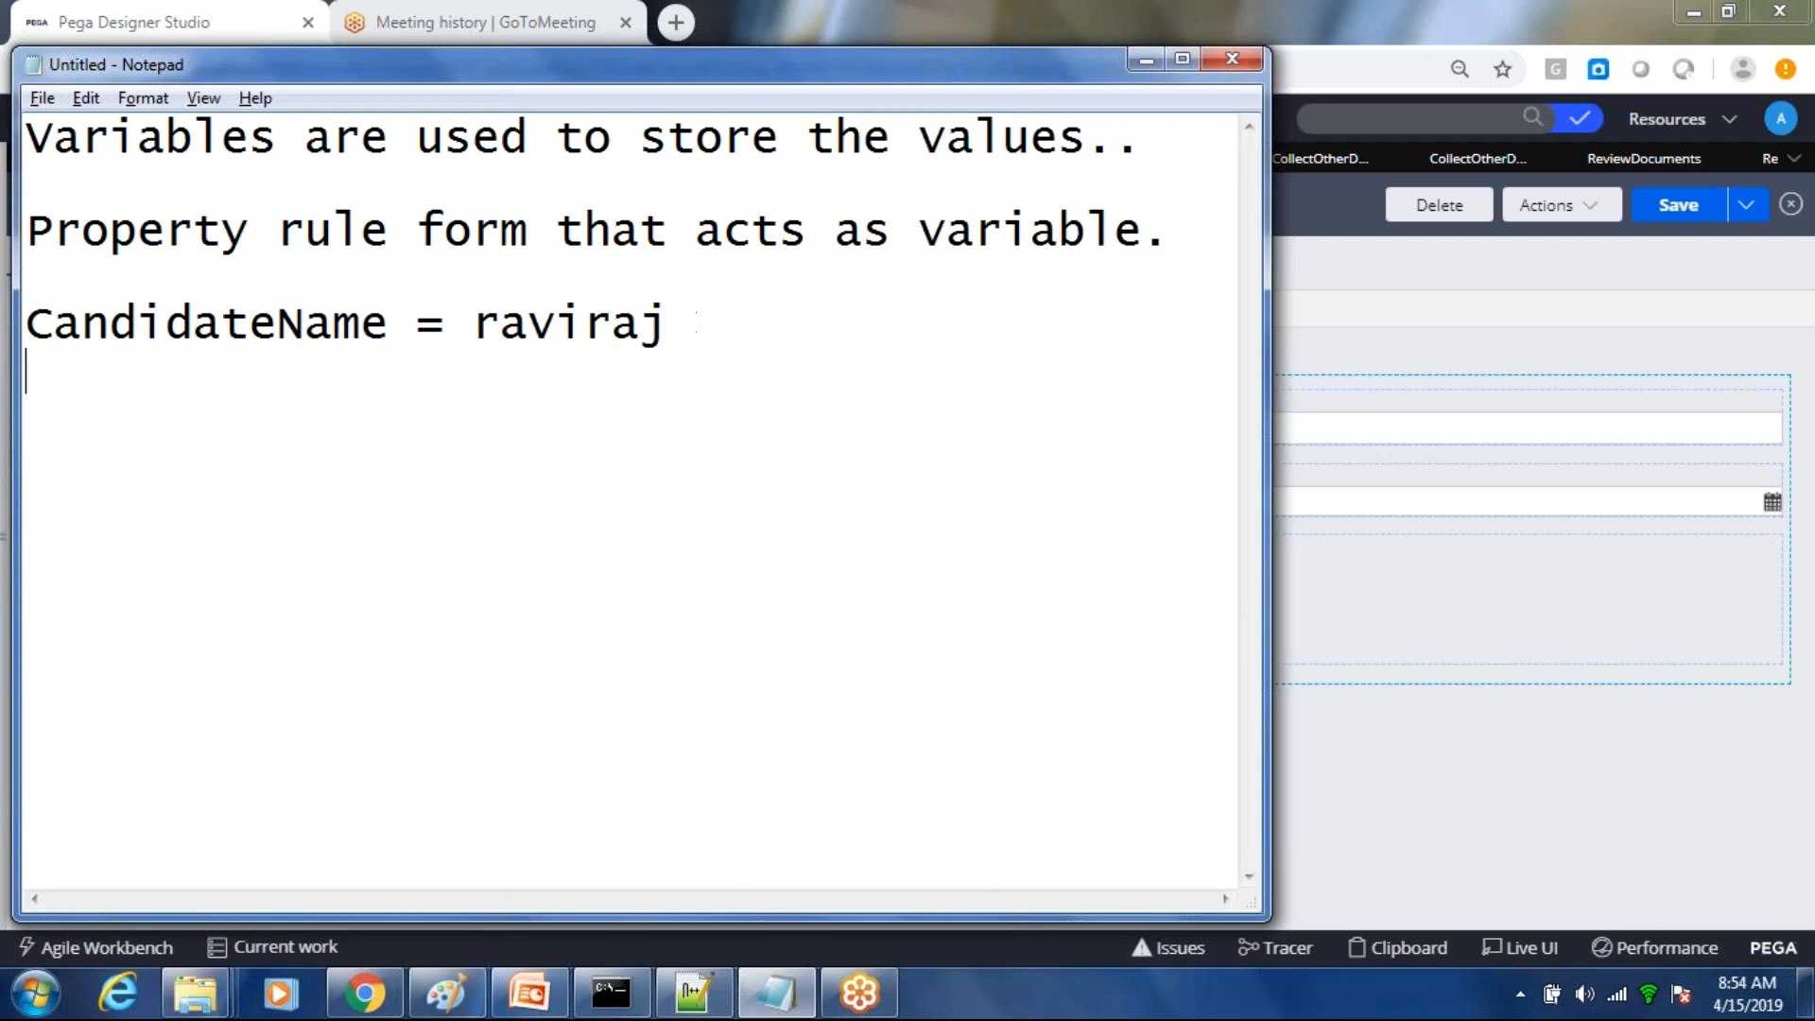
{"action": "type", "text": "dateof"}
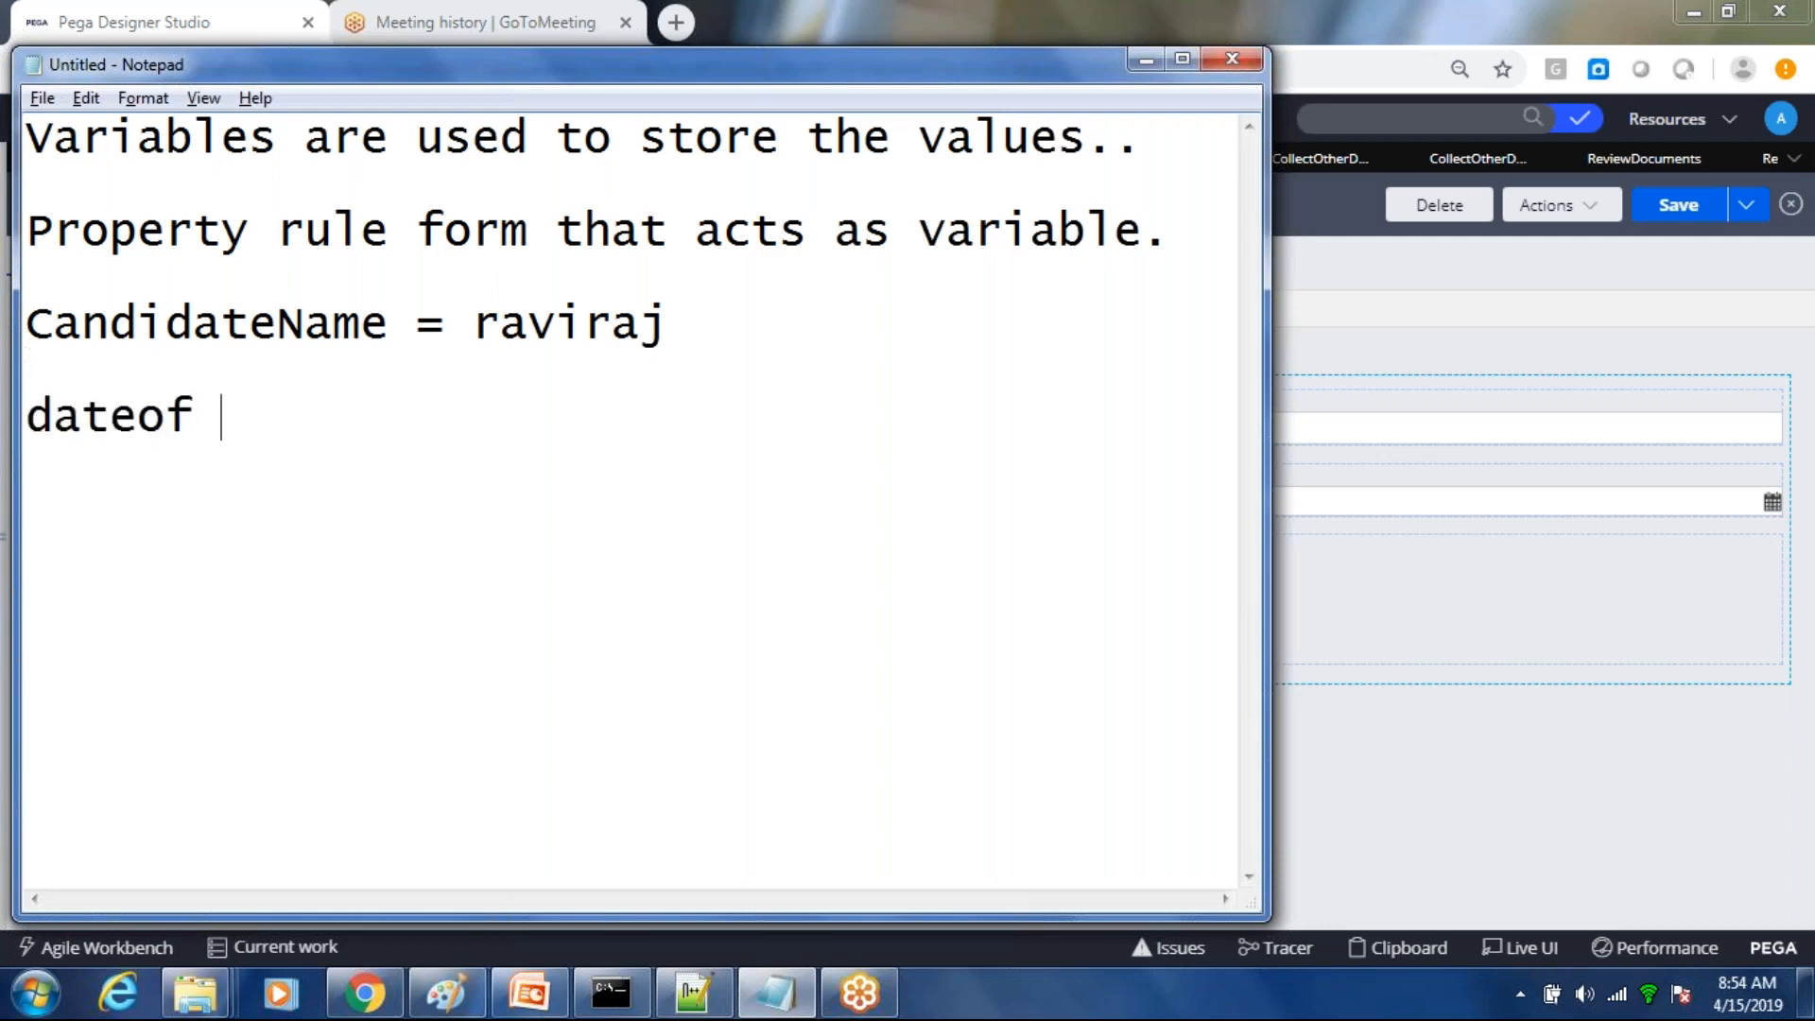
{"action": "key", "text": "BackSpace"}
{"action": "type", "text": "birth"}
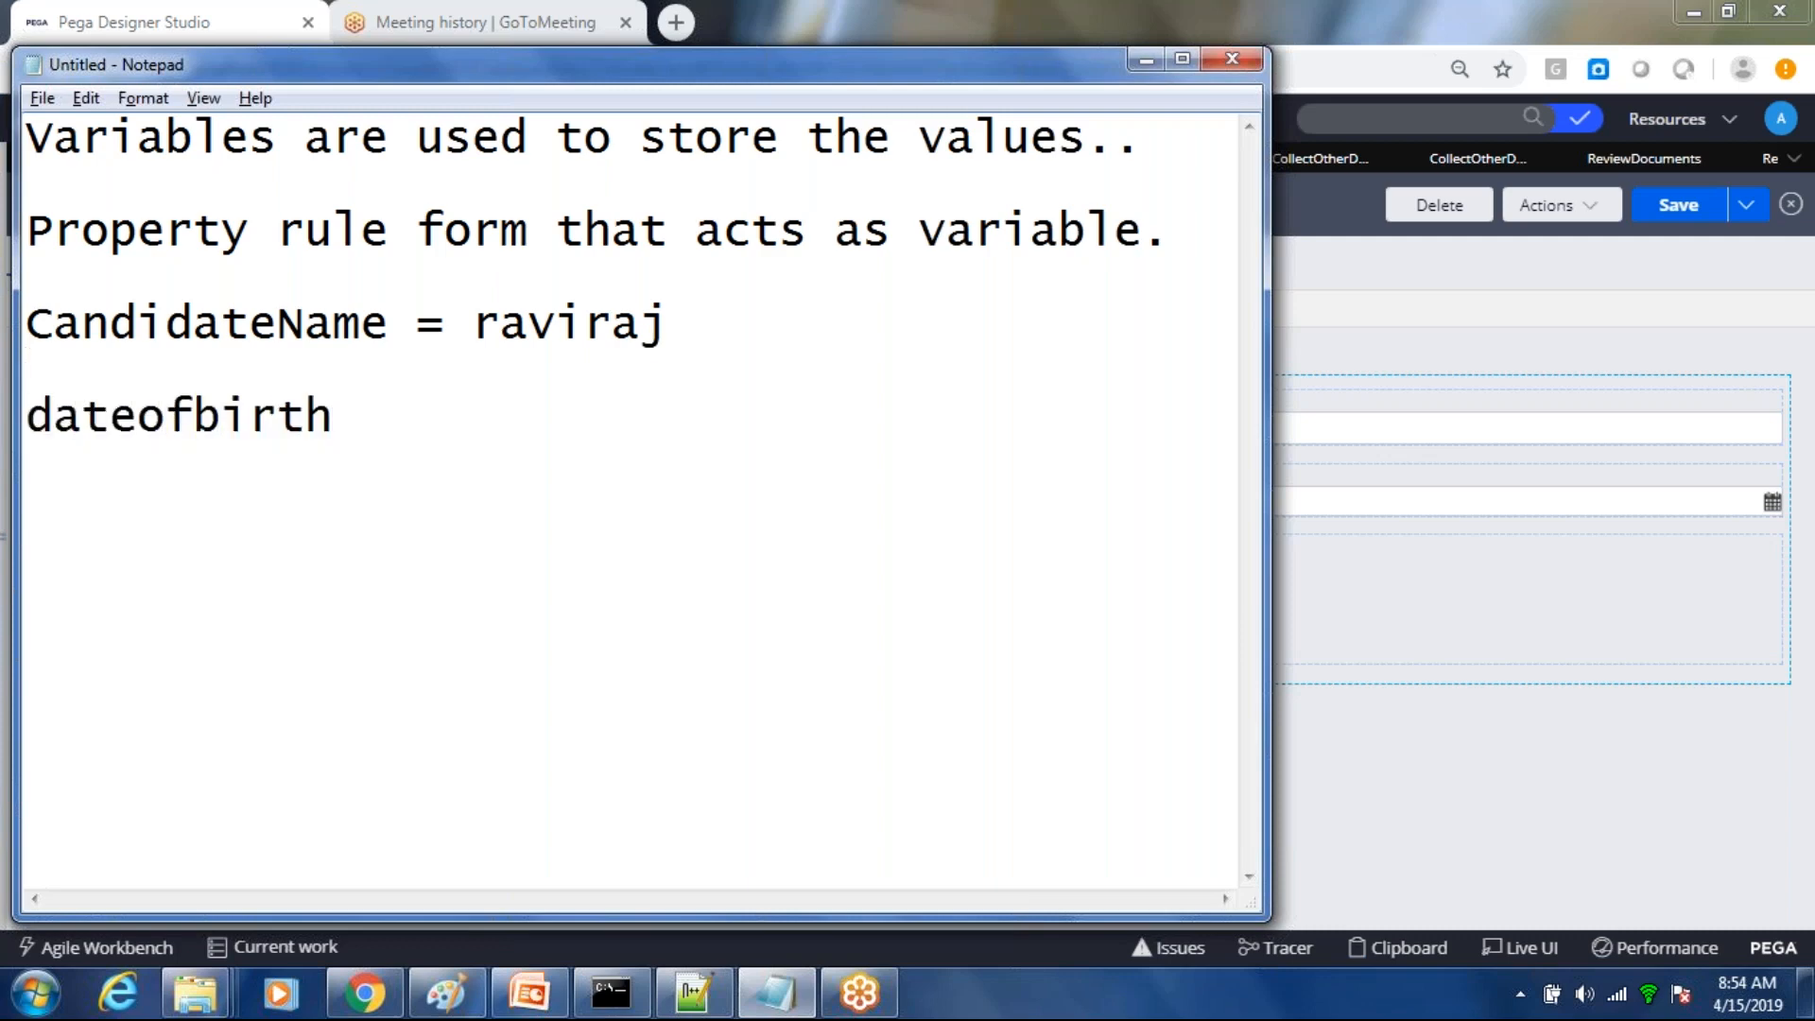
{"action": "type", "text": " = 01/01"}
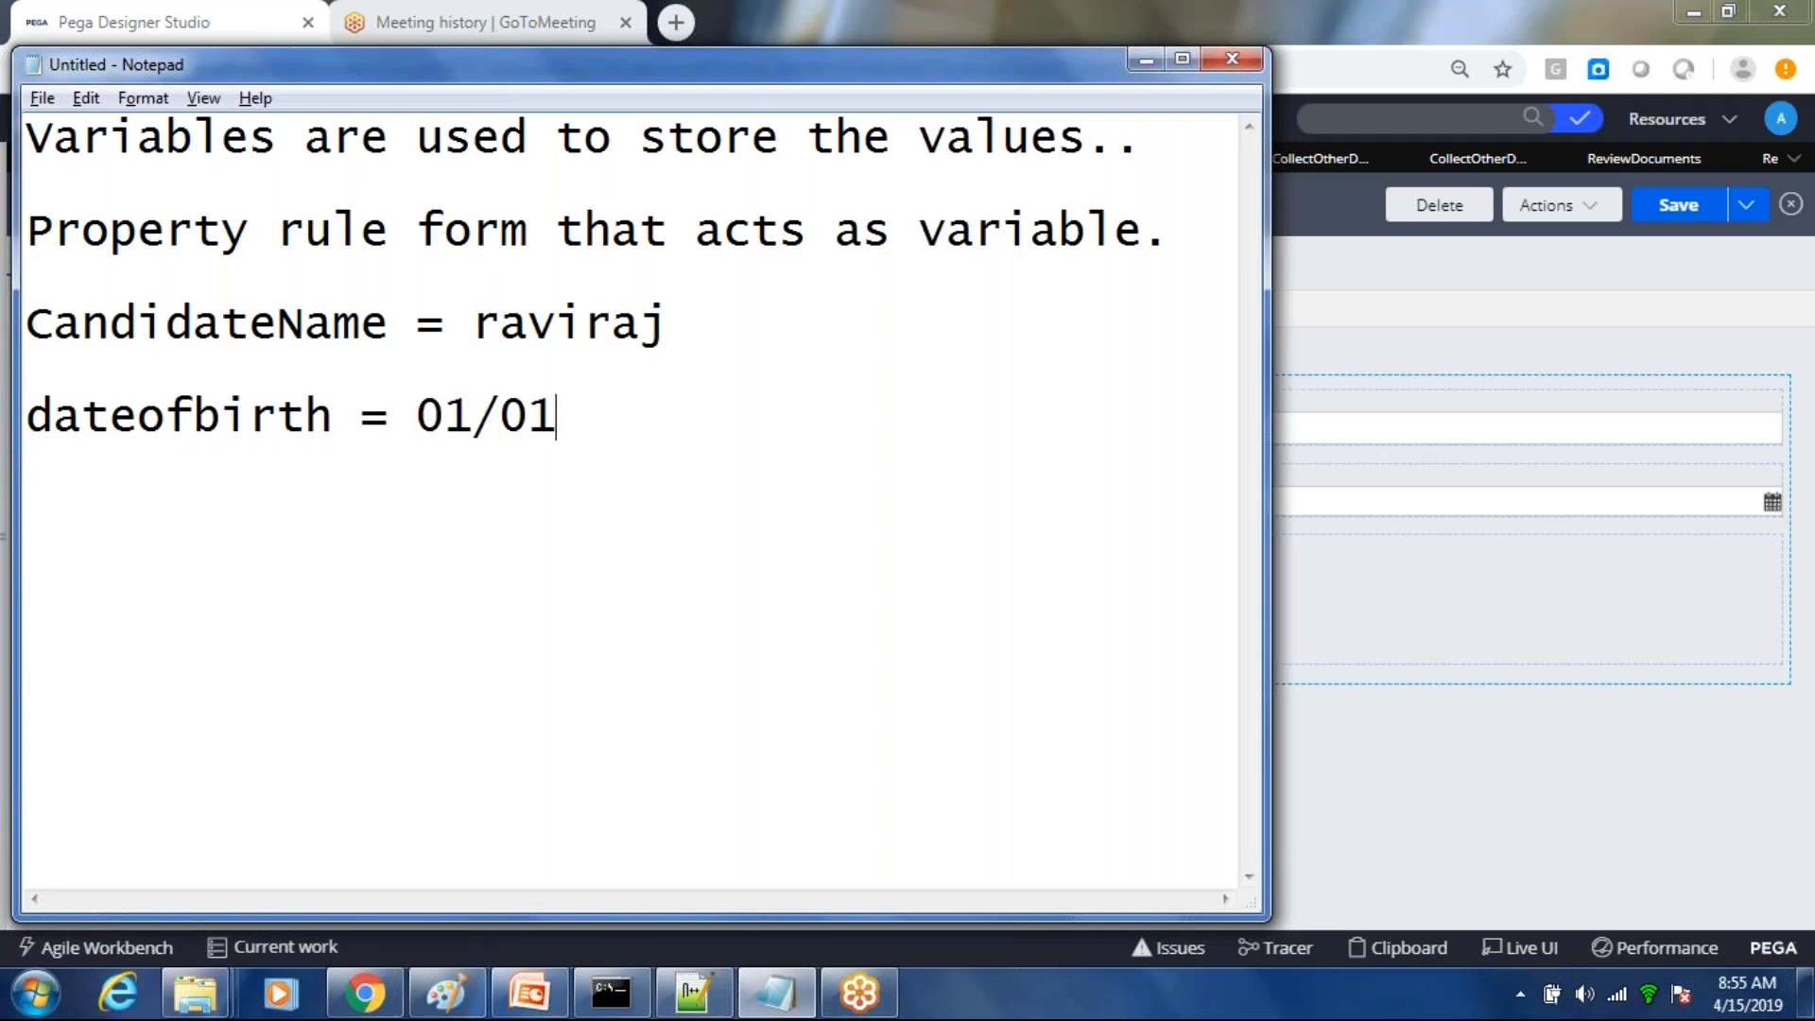
{"action": "type", "text": "/1920"}
{"action": "key", "text": "BackSpace"}
{"action": "key", "text": "BackSpace"}
{"action": "type", "text": "90"}
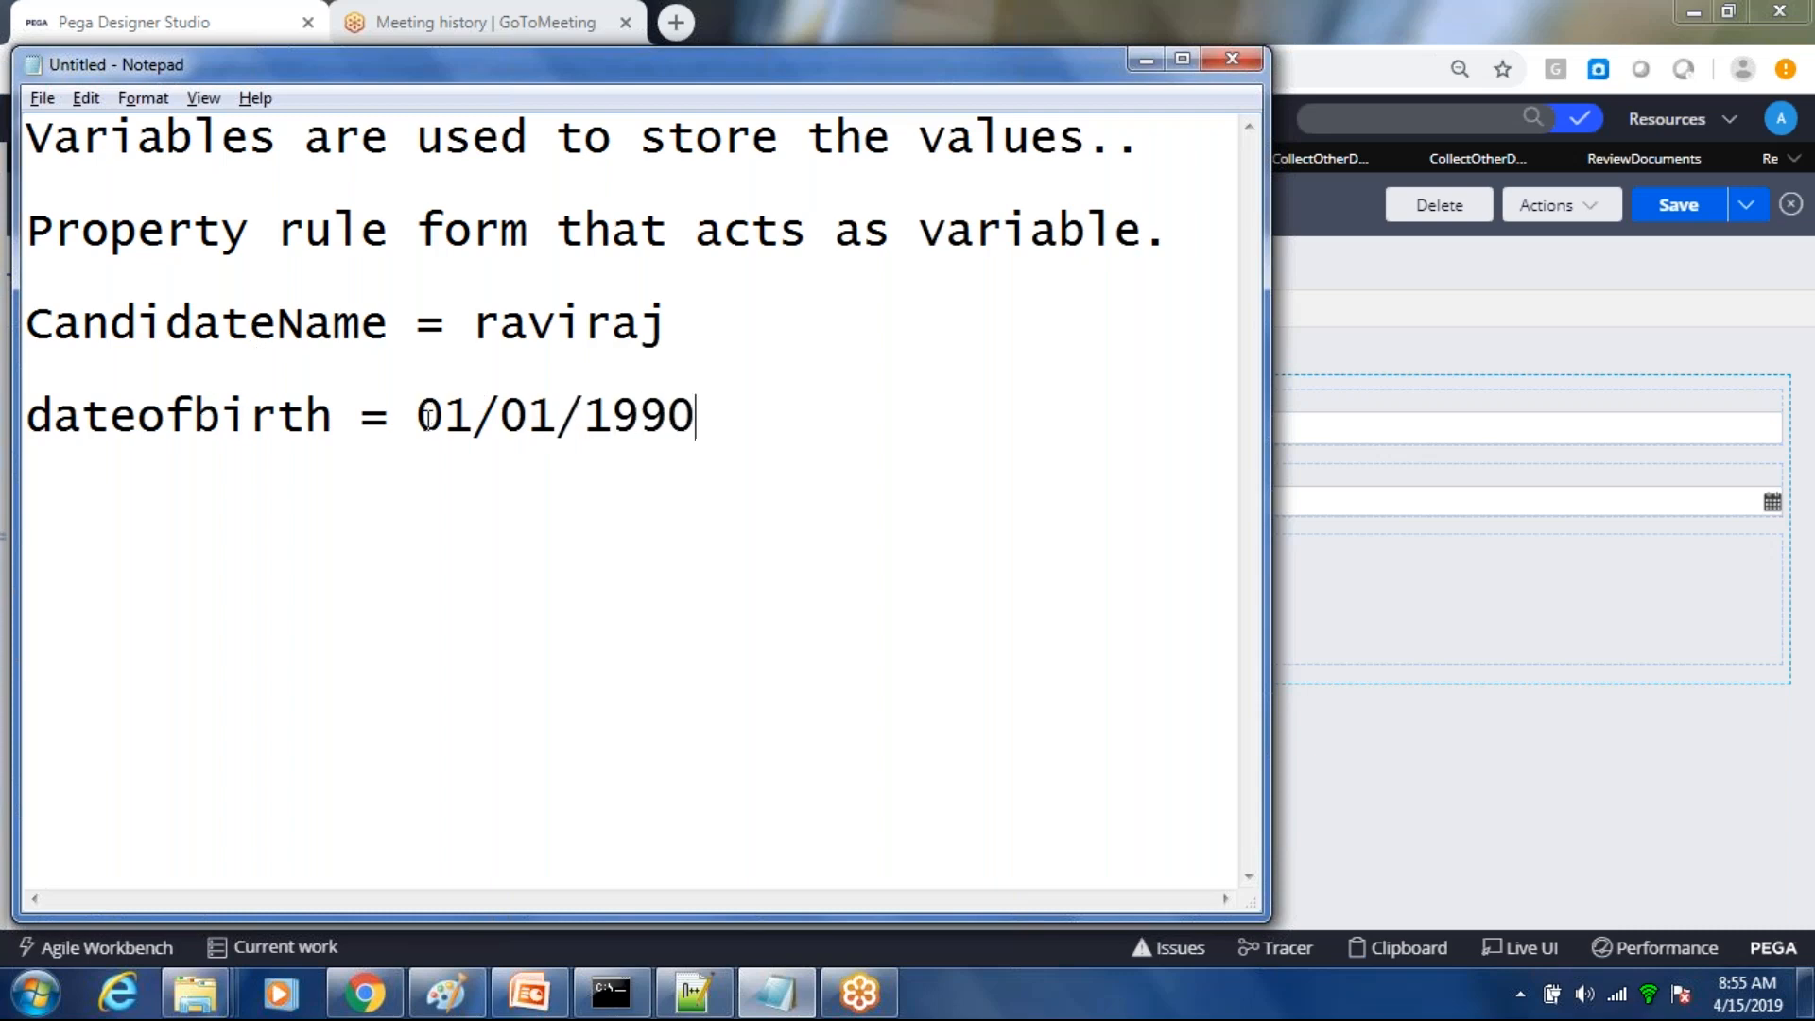
Step: Highlight the dateofbirth variable name in the notes, and select the whole CandidateName assignment line
{"action": "double_click", "coordinate": [213, 430]}
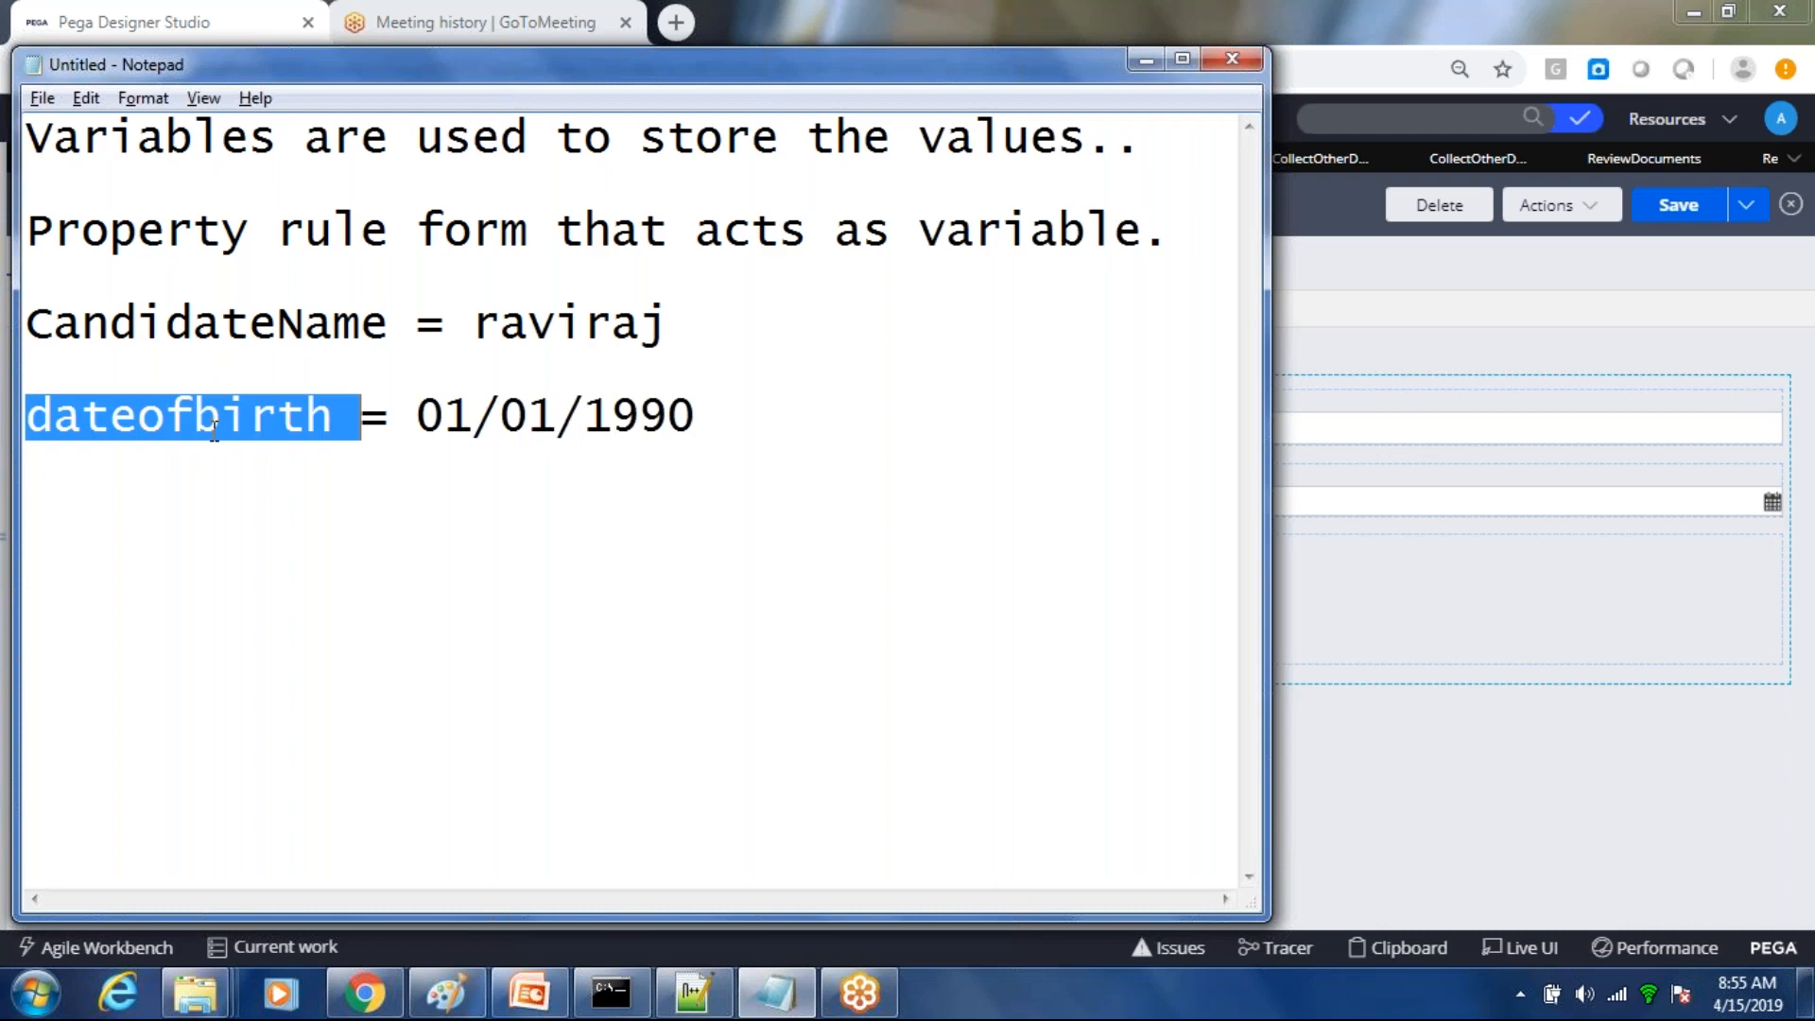
{"action": "left_click", "coordinate": [38, 316]}
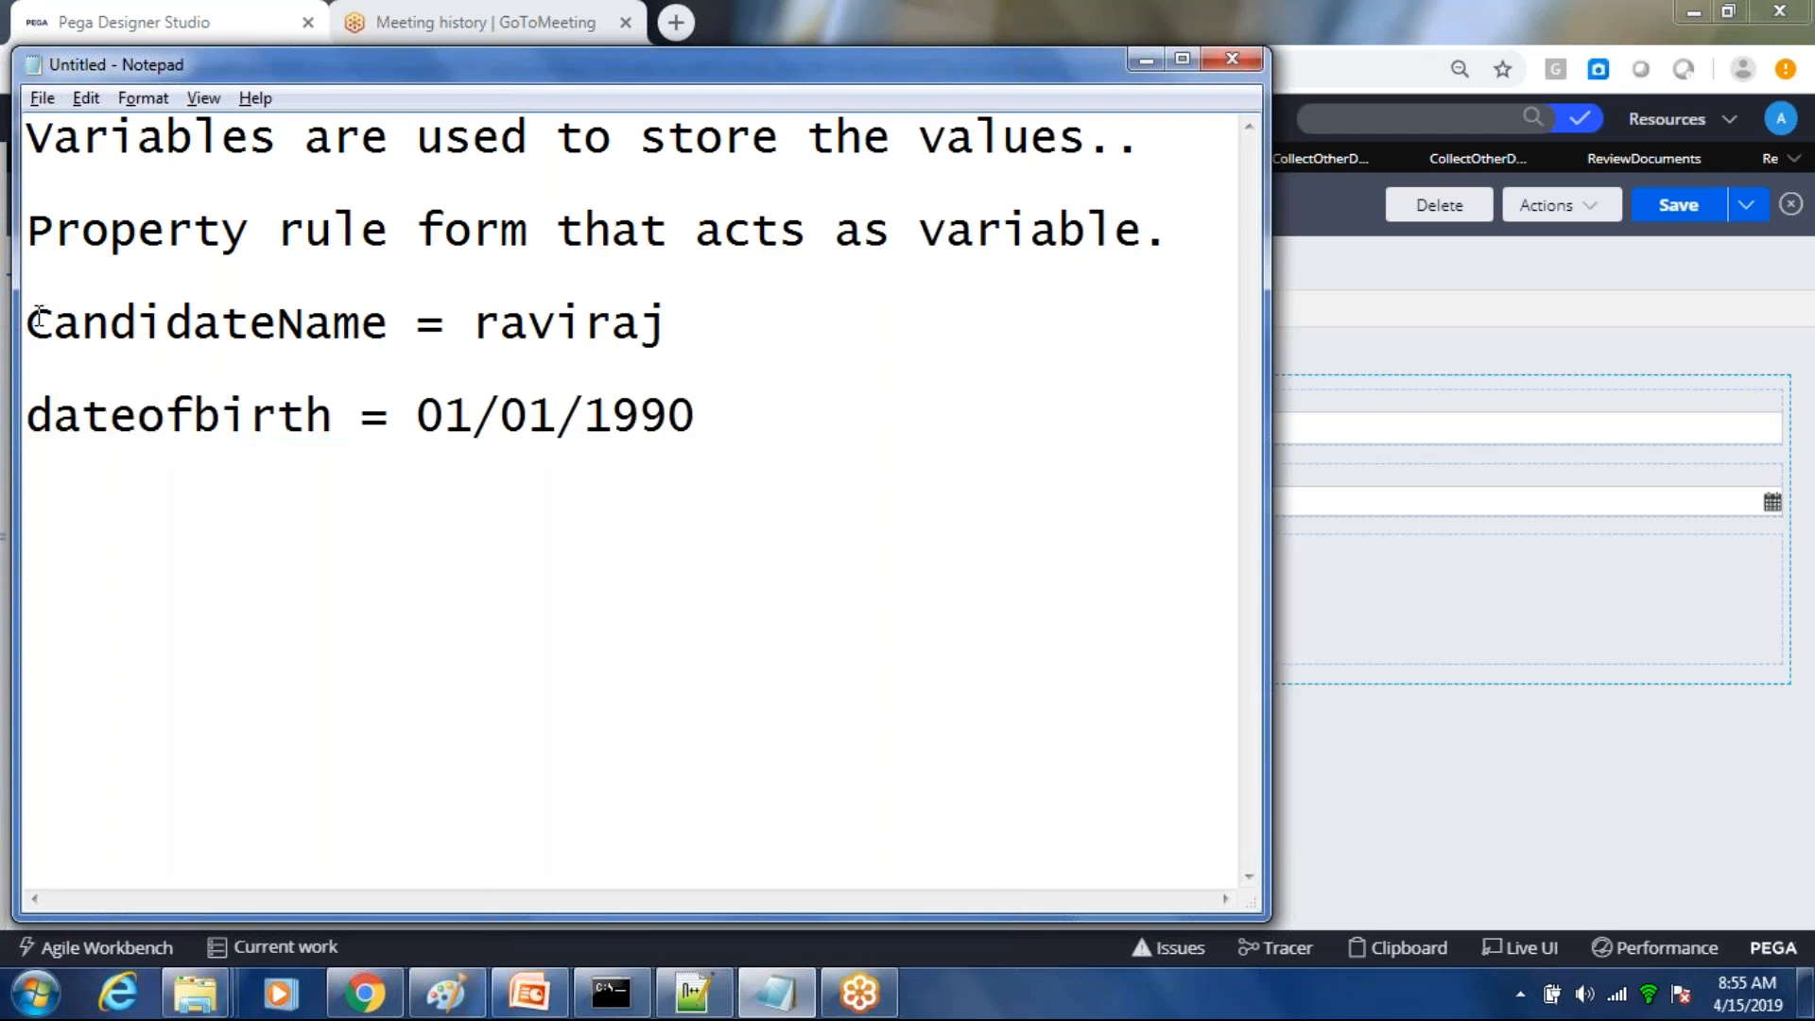
{"action": "key", "text": "shift+End"}
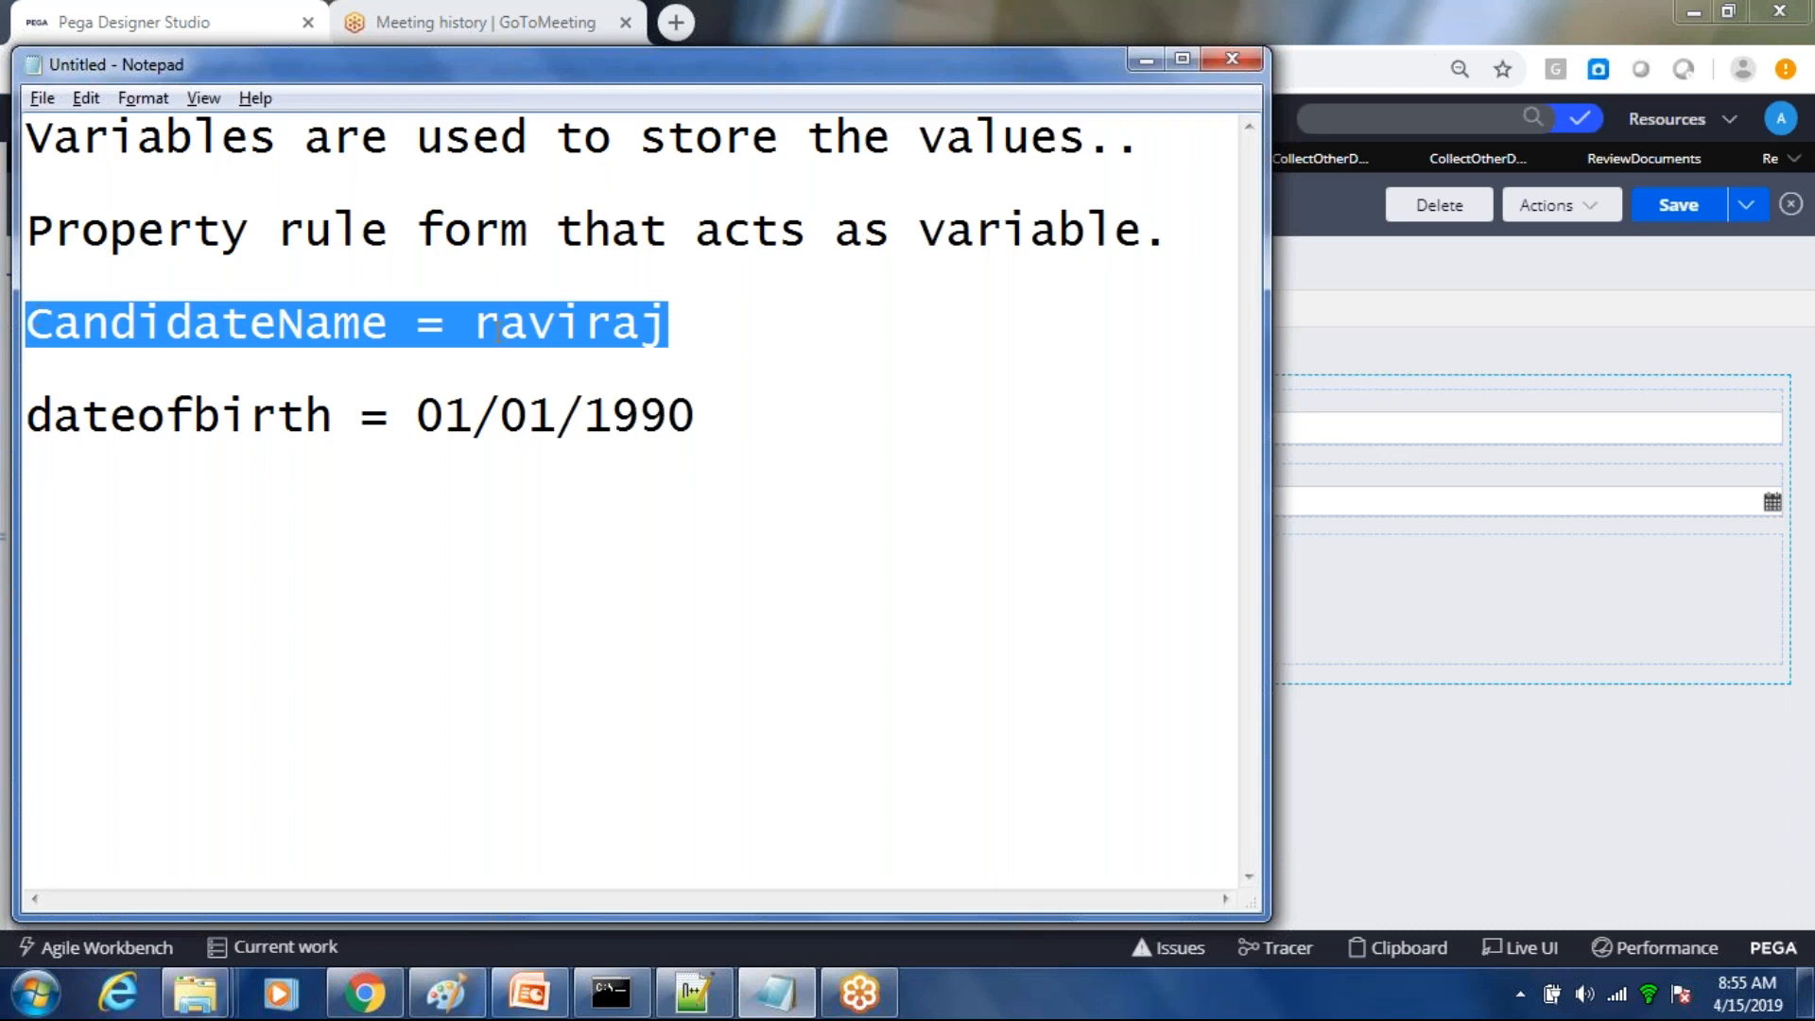
Step: Switch to Pega Designer Studio and start a new Property record from the Data Model category in the LicenseApproval class
{"action": "key", "text": "alt+Tab"}
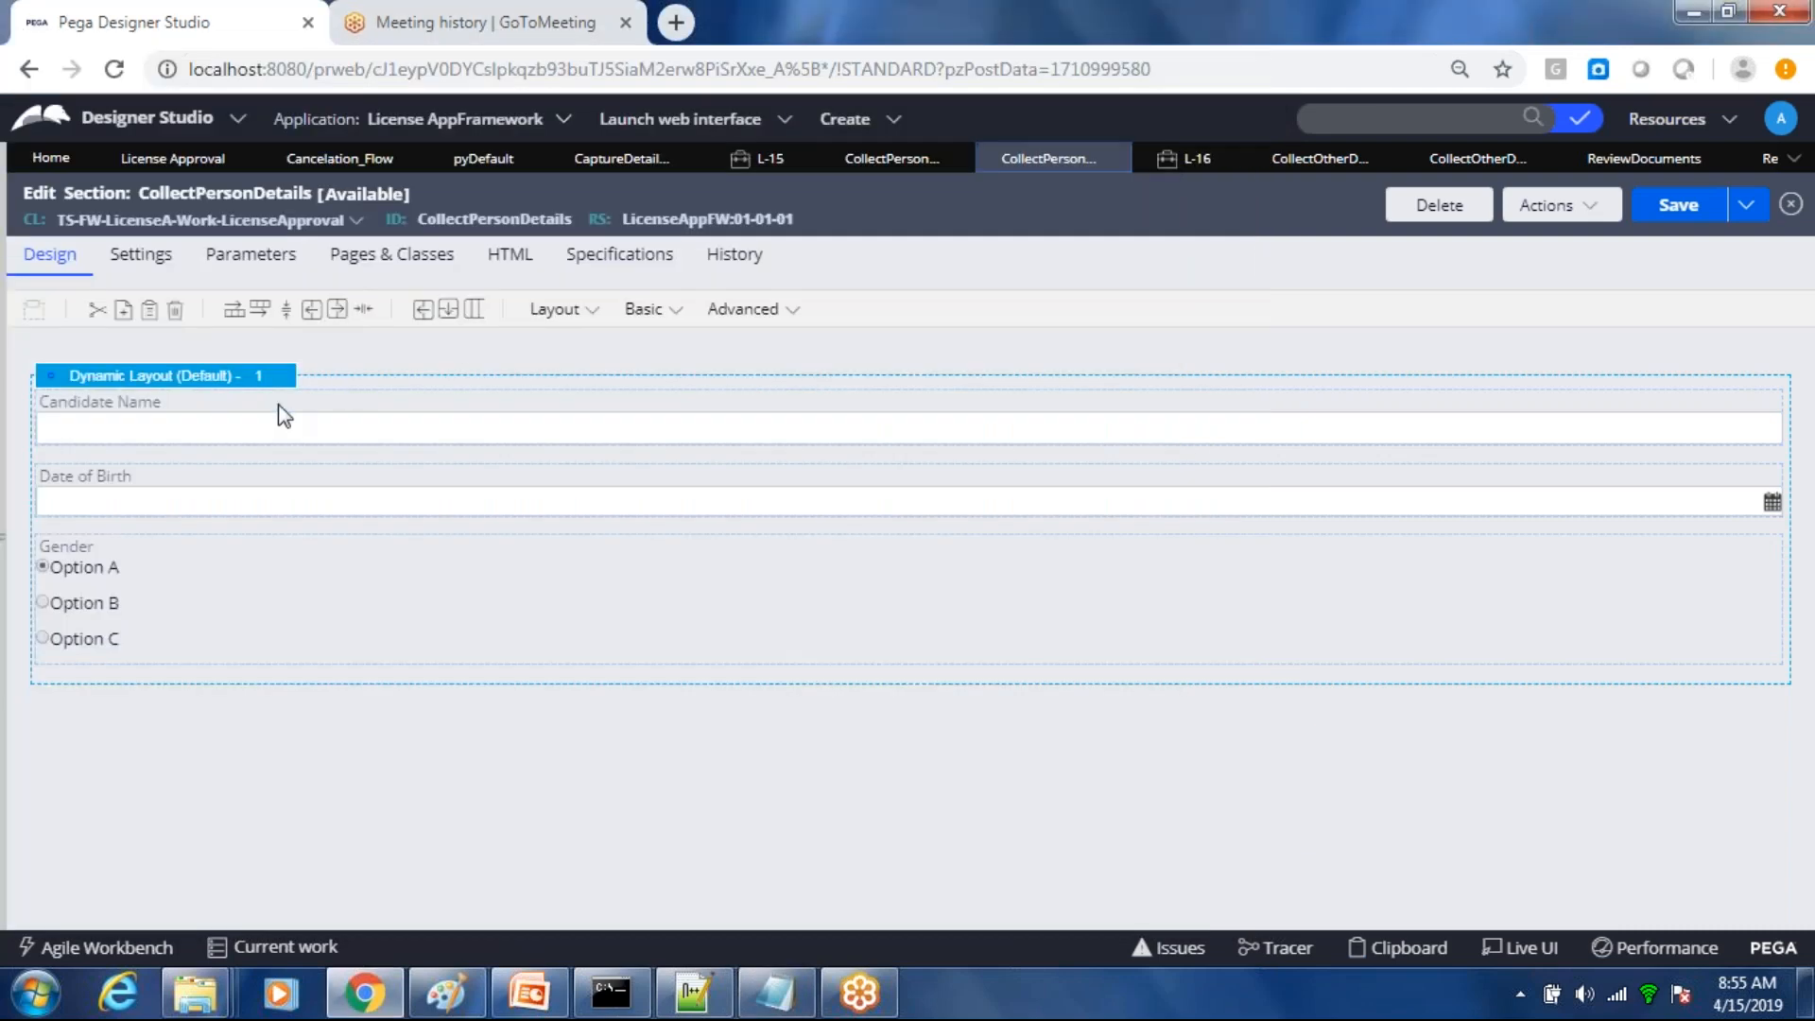
{"action": "left_click", "coordinate": [8, 503]}
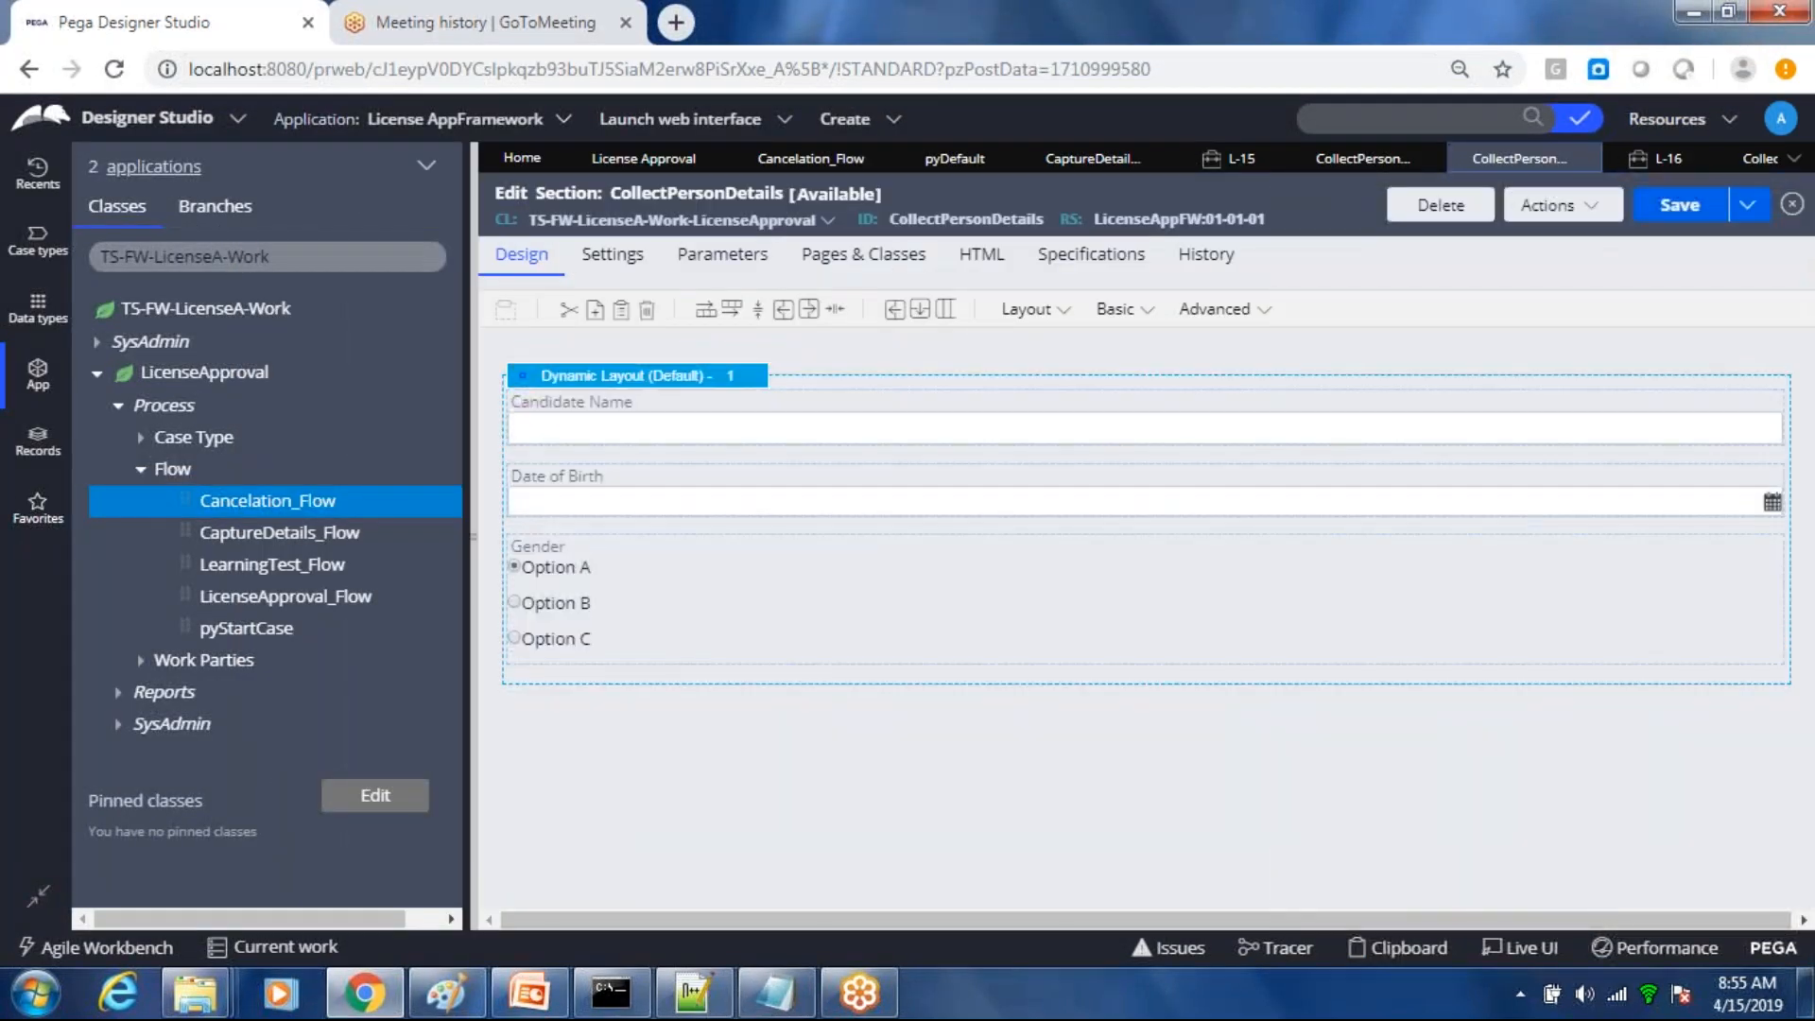
{"action": "left_click", "coordinate": [213, 376]}
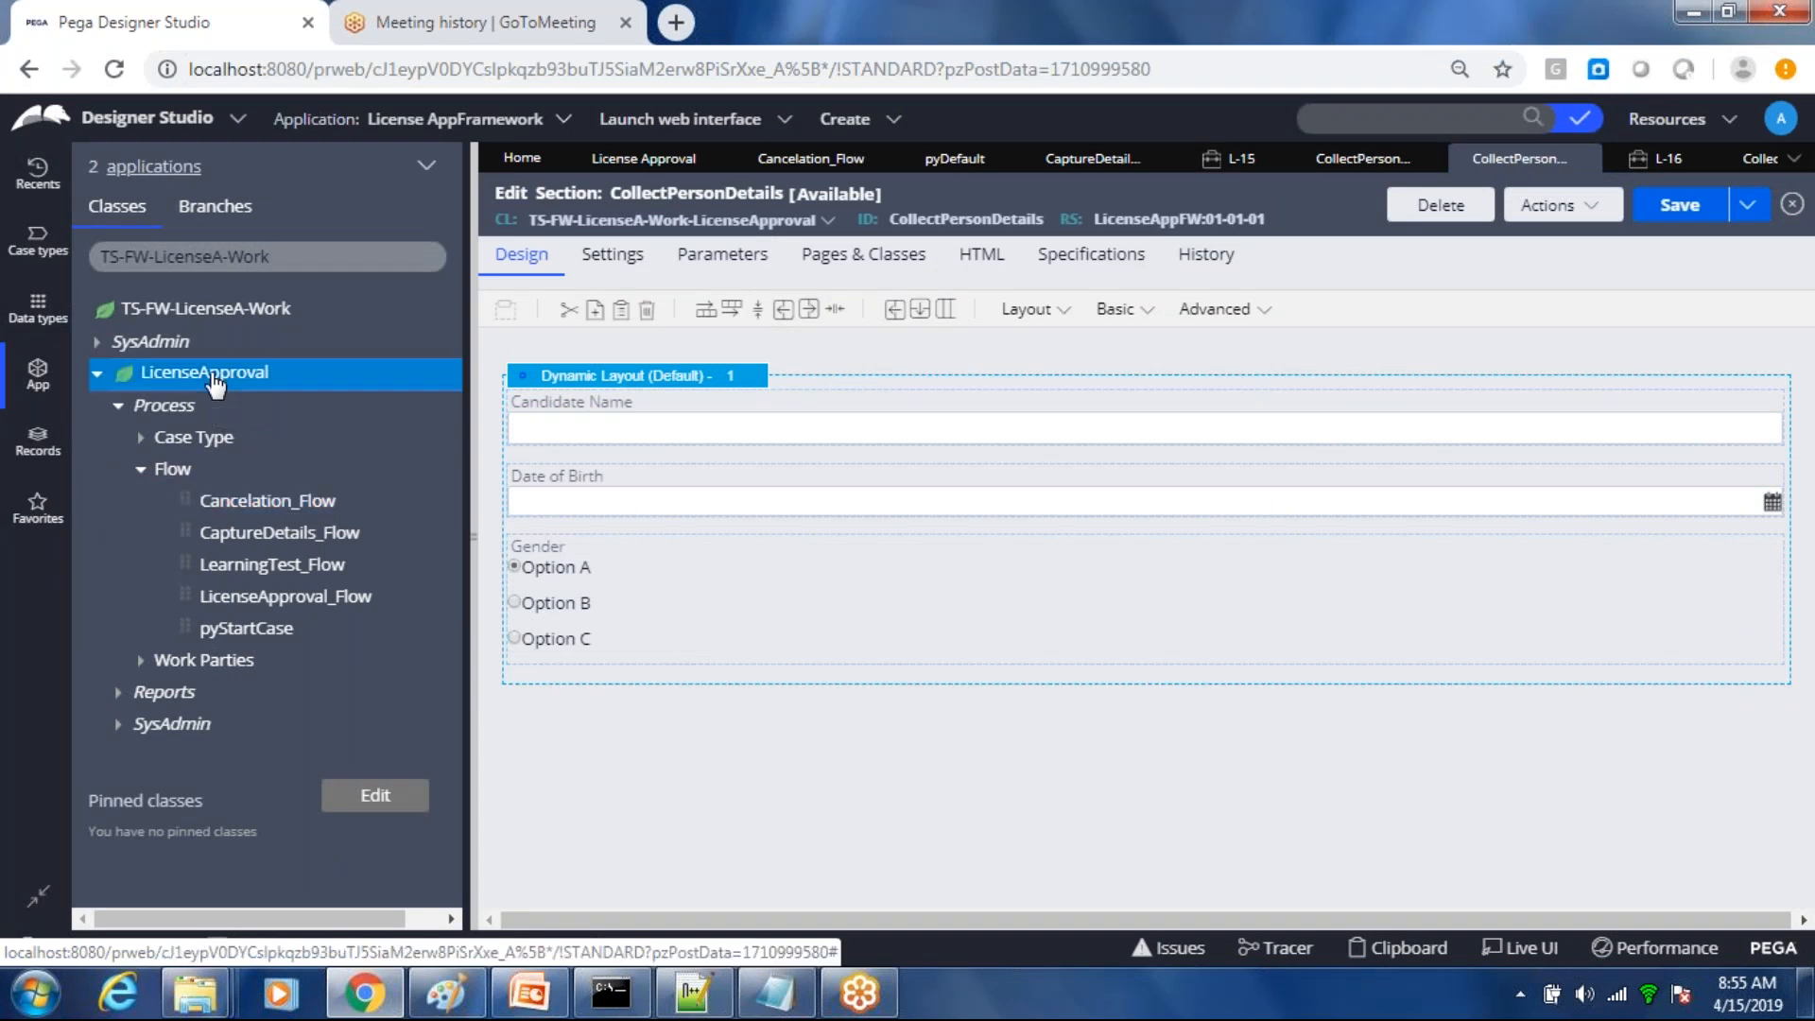
{"action": "right_click", "coordinate": [215, 383]}
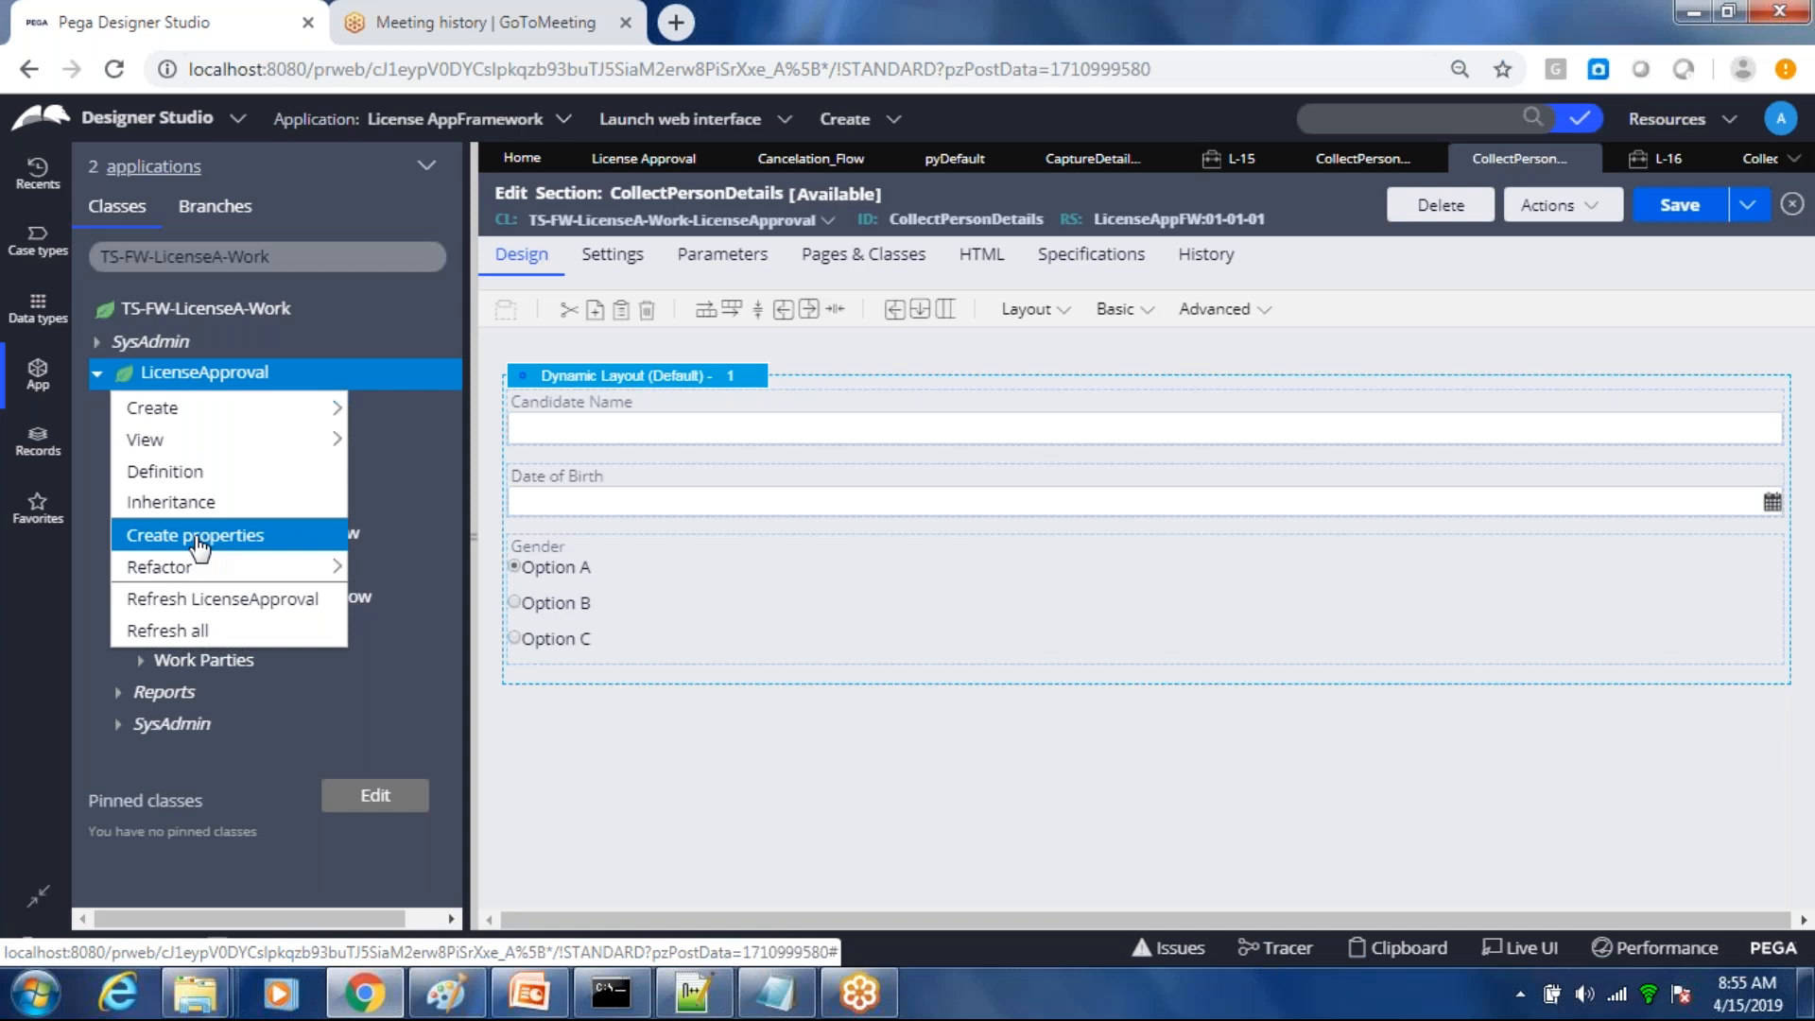
{"action": "mouse_move", "coordinate": [206, 424]}
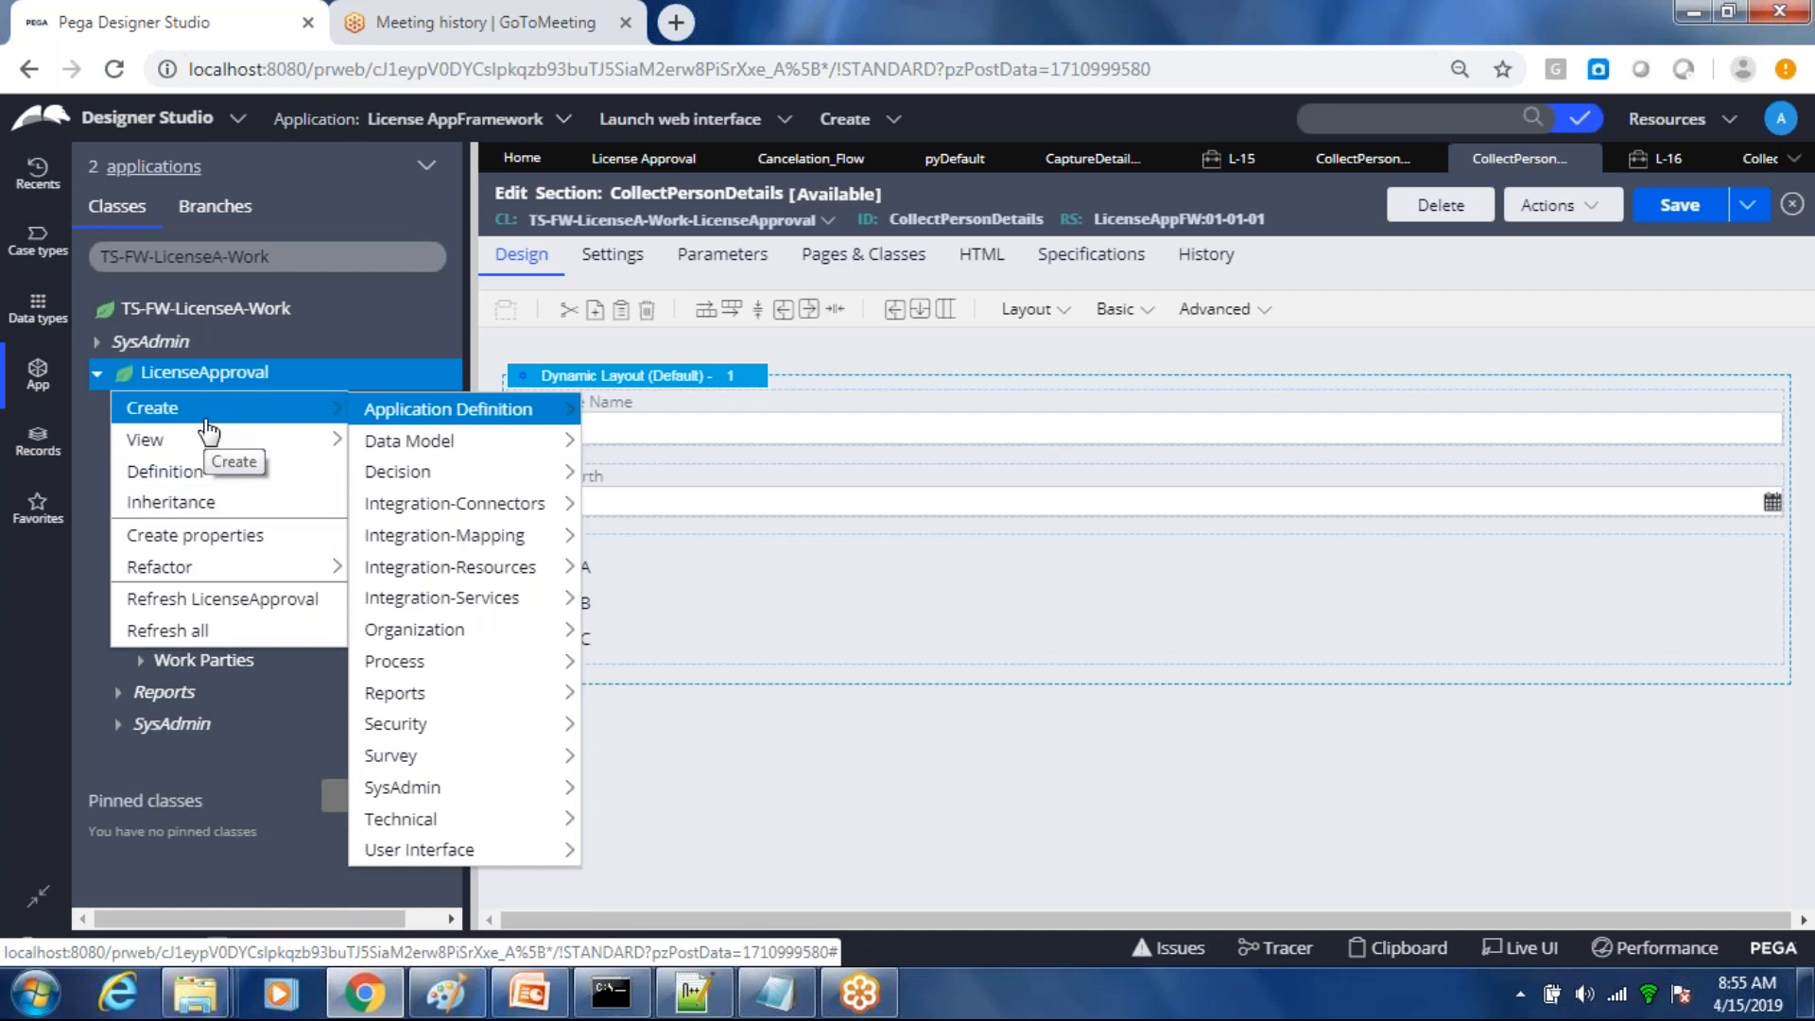
{"action": "mouse_move", "coordinate": [392, 451]}
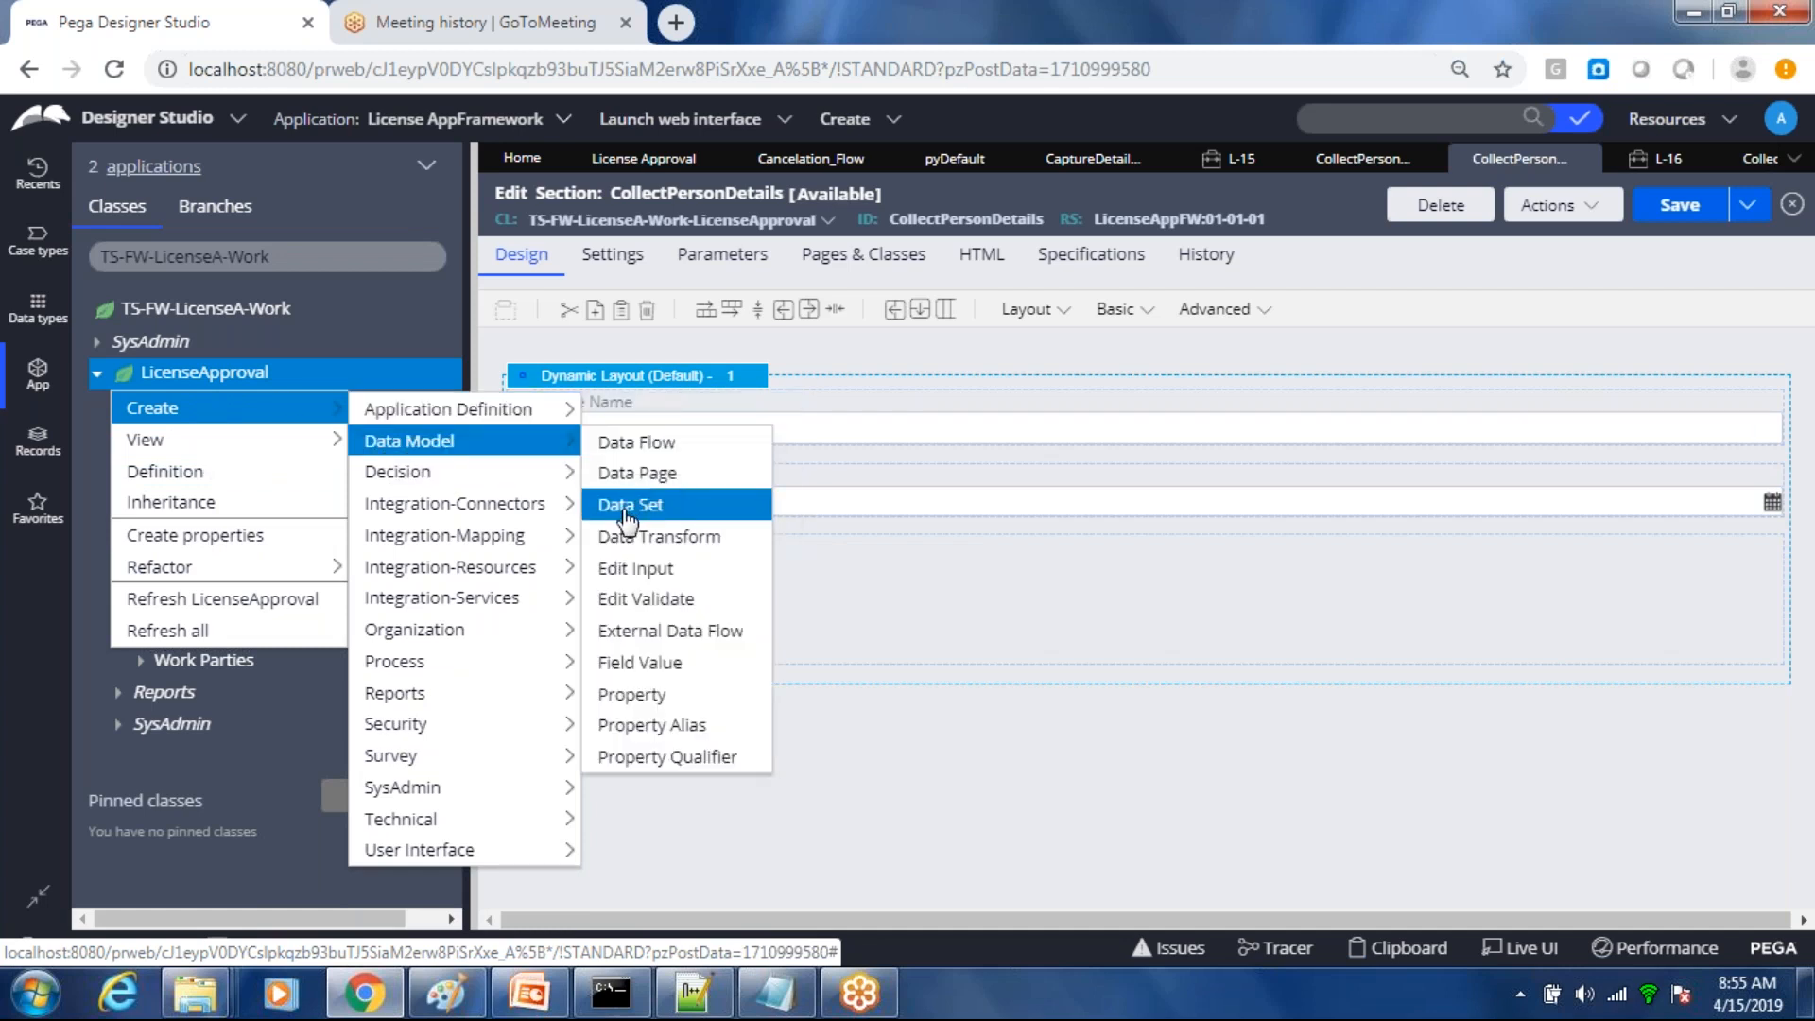
{"action": "left_click", "coordinate": [631, 700]}
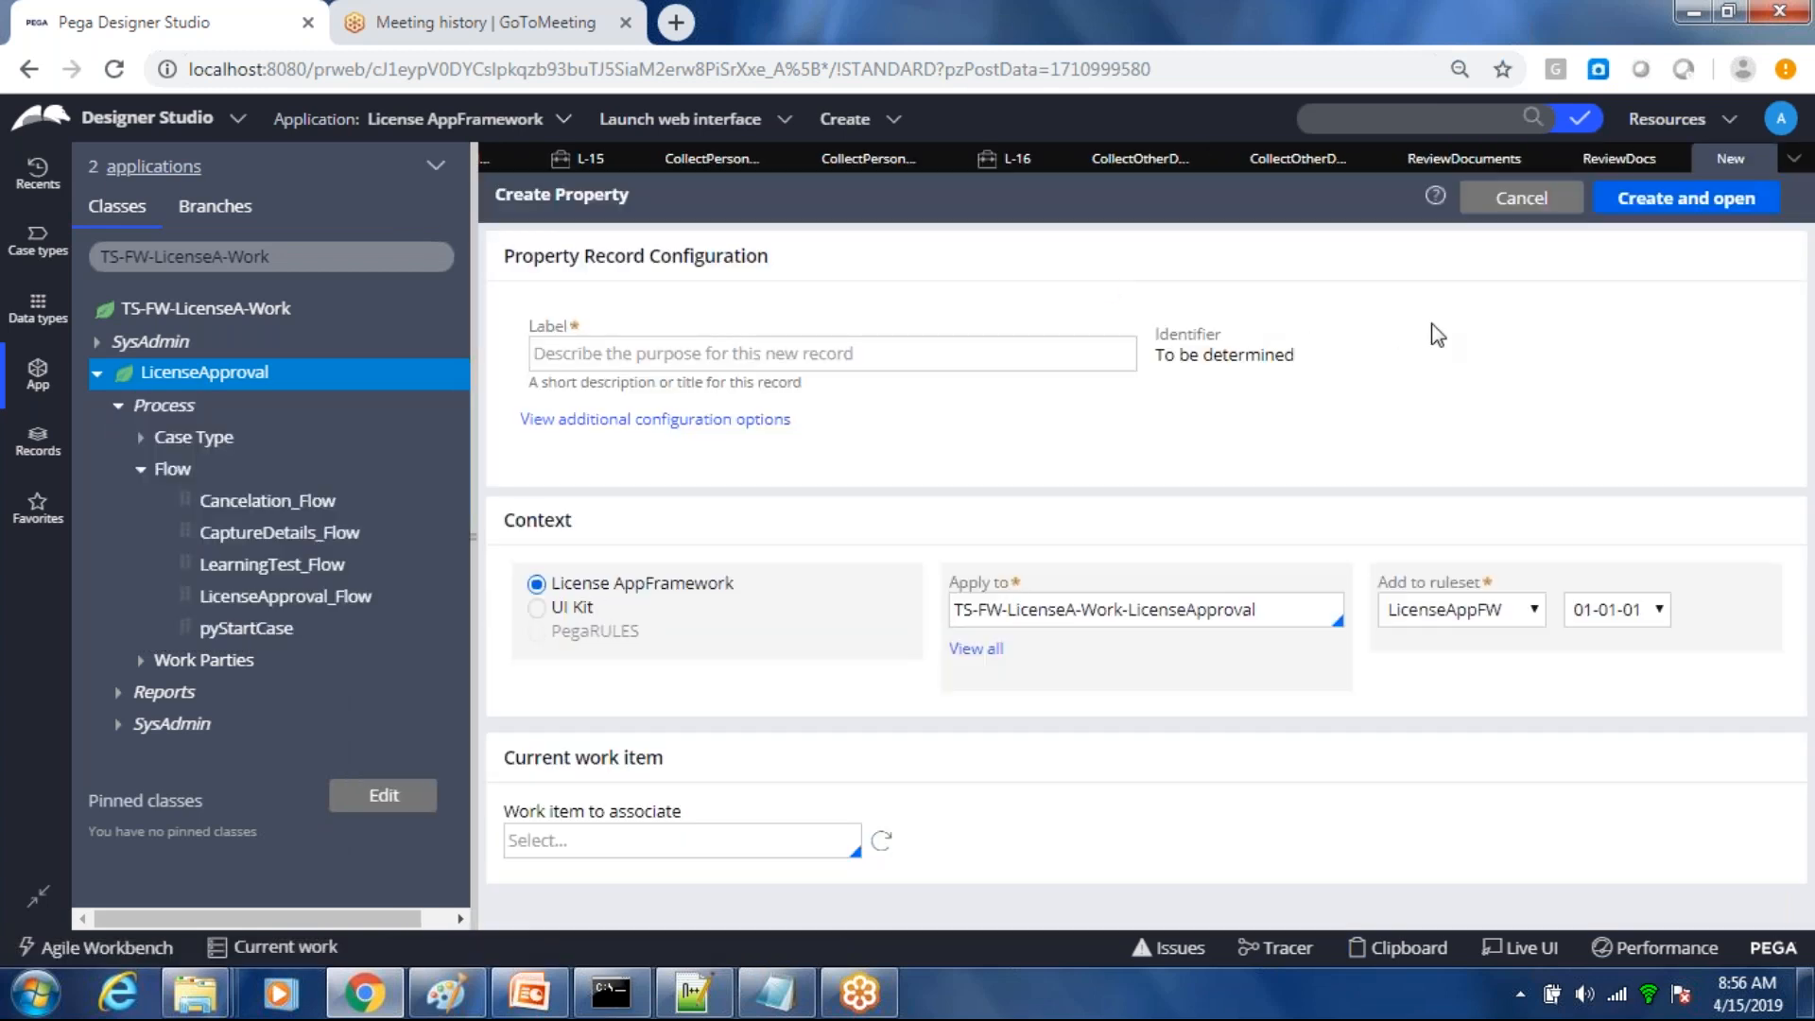
Step: Label the new property "Candidate Name" and create and open its record in the LicenseAppFW ruleset
{"action": "left_click", "coordinate": [954, 362]}
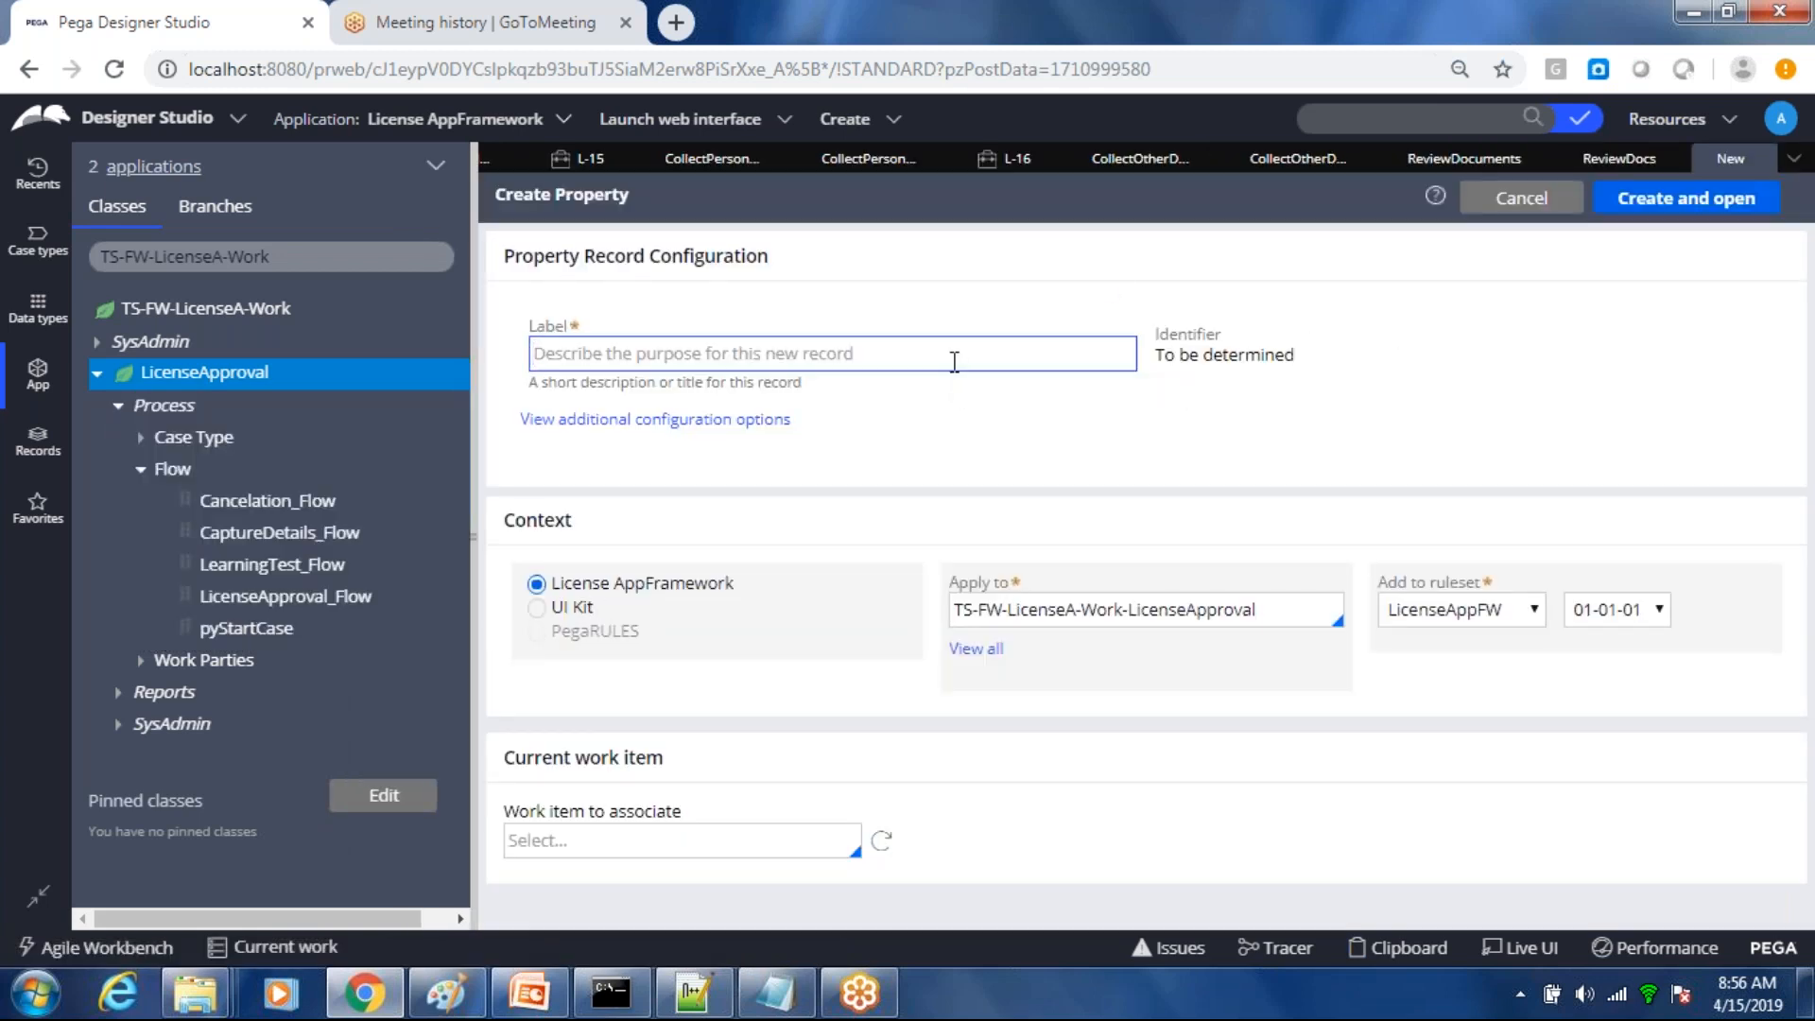
{"action": "type", "text": "Cand"}
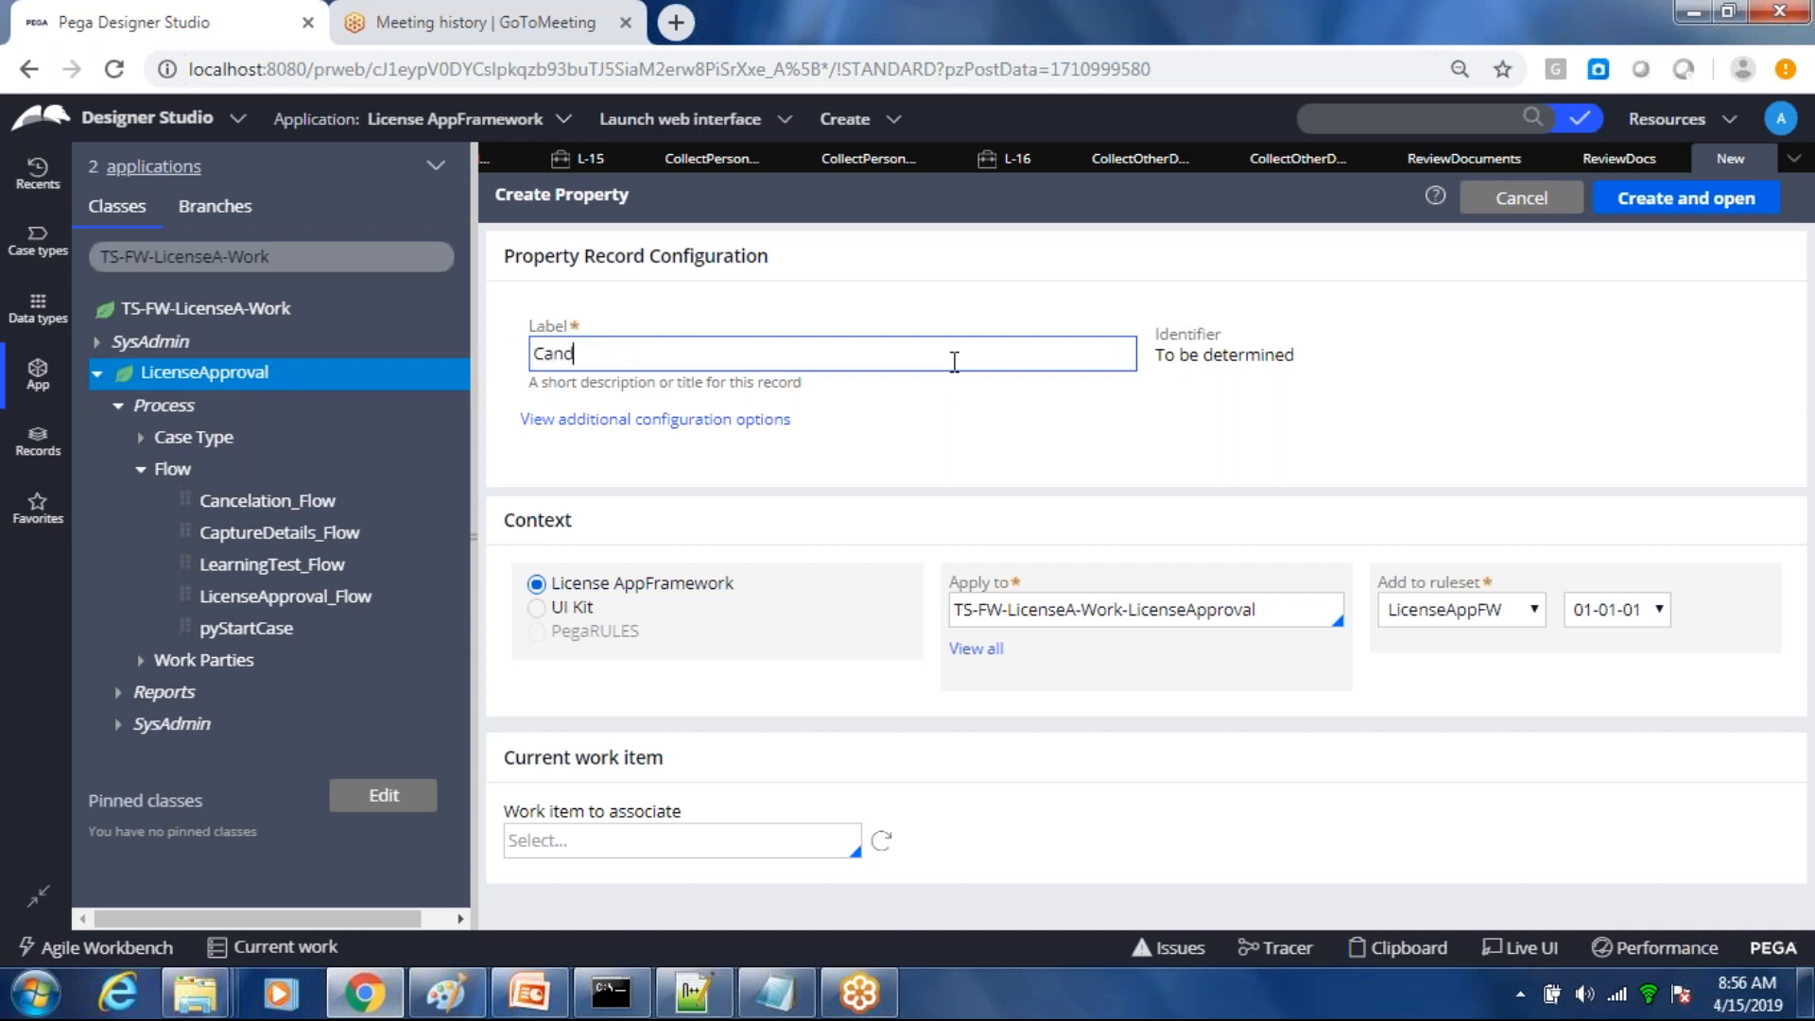
{"action": "type", "text": "idate Name"}
{"action": "key", "text": "Tab"}
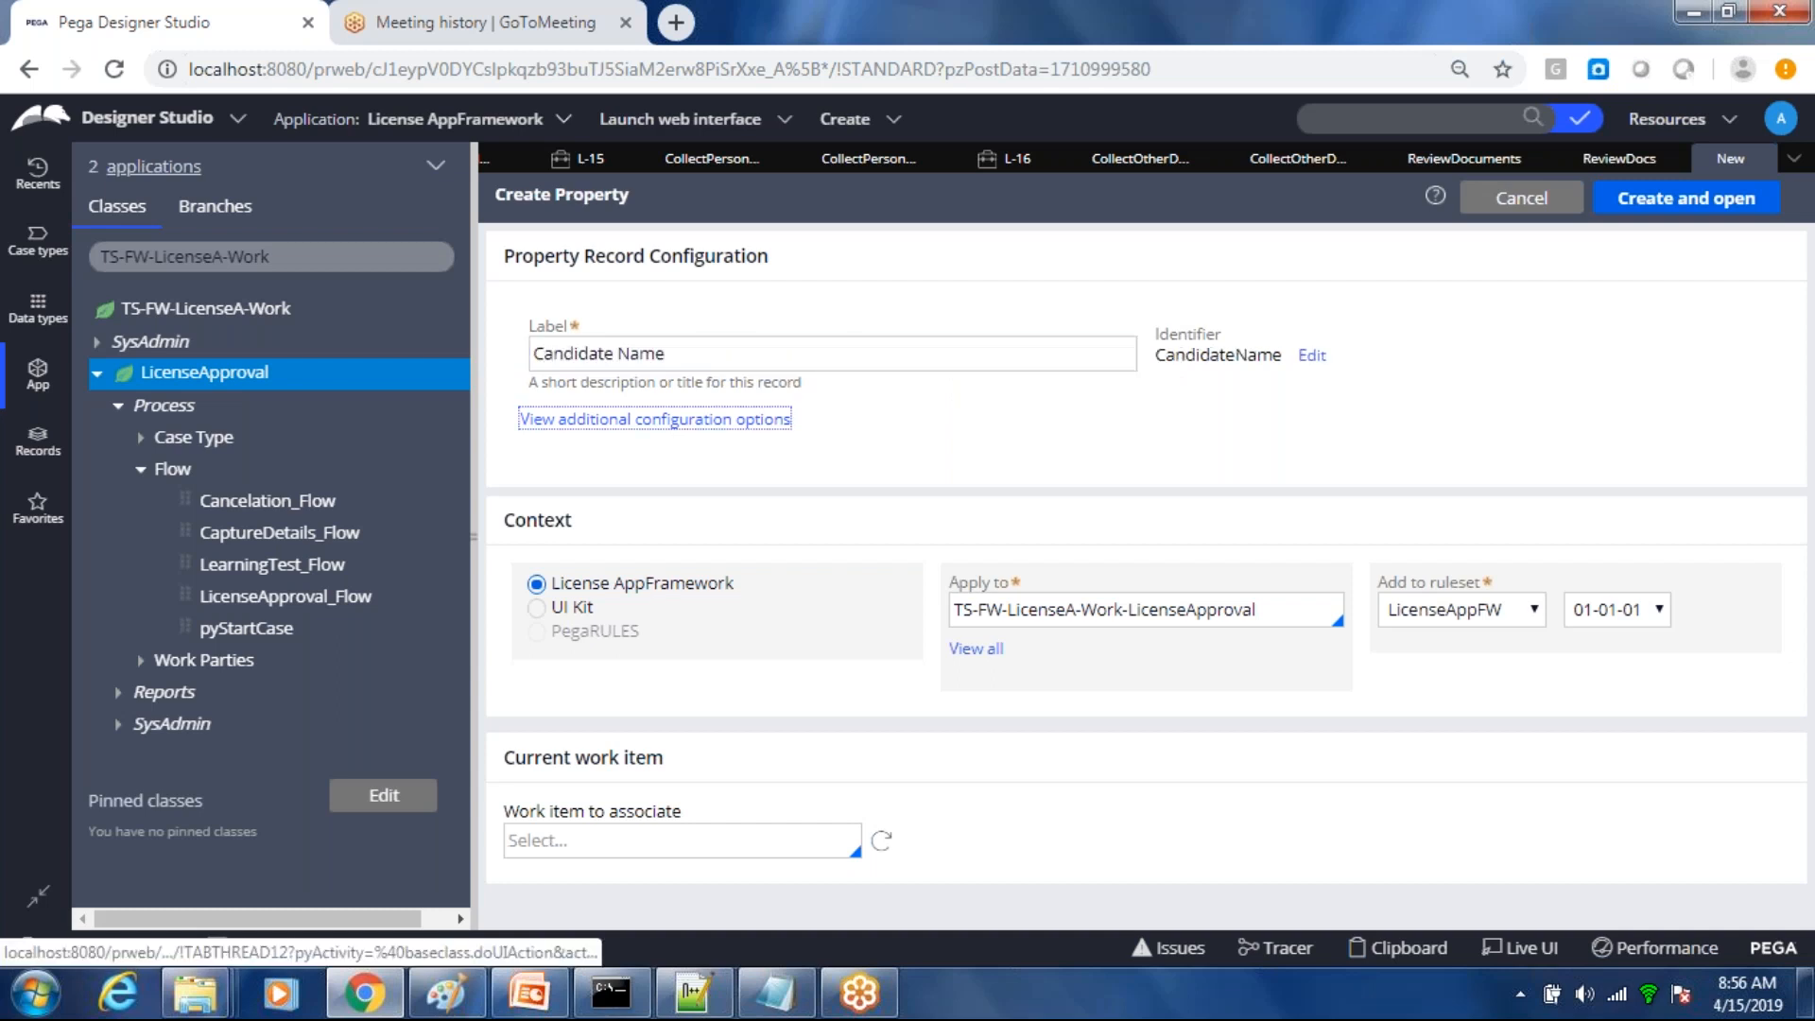
{"action": "left_click", "coordinate": [1647, 203]}
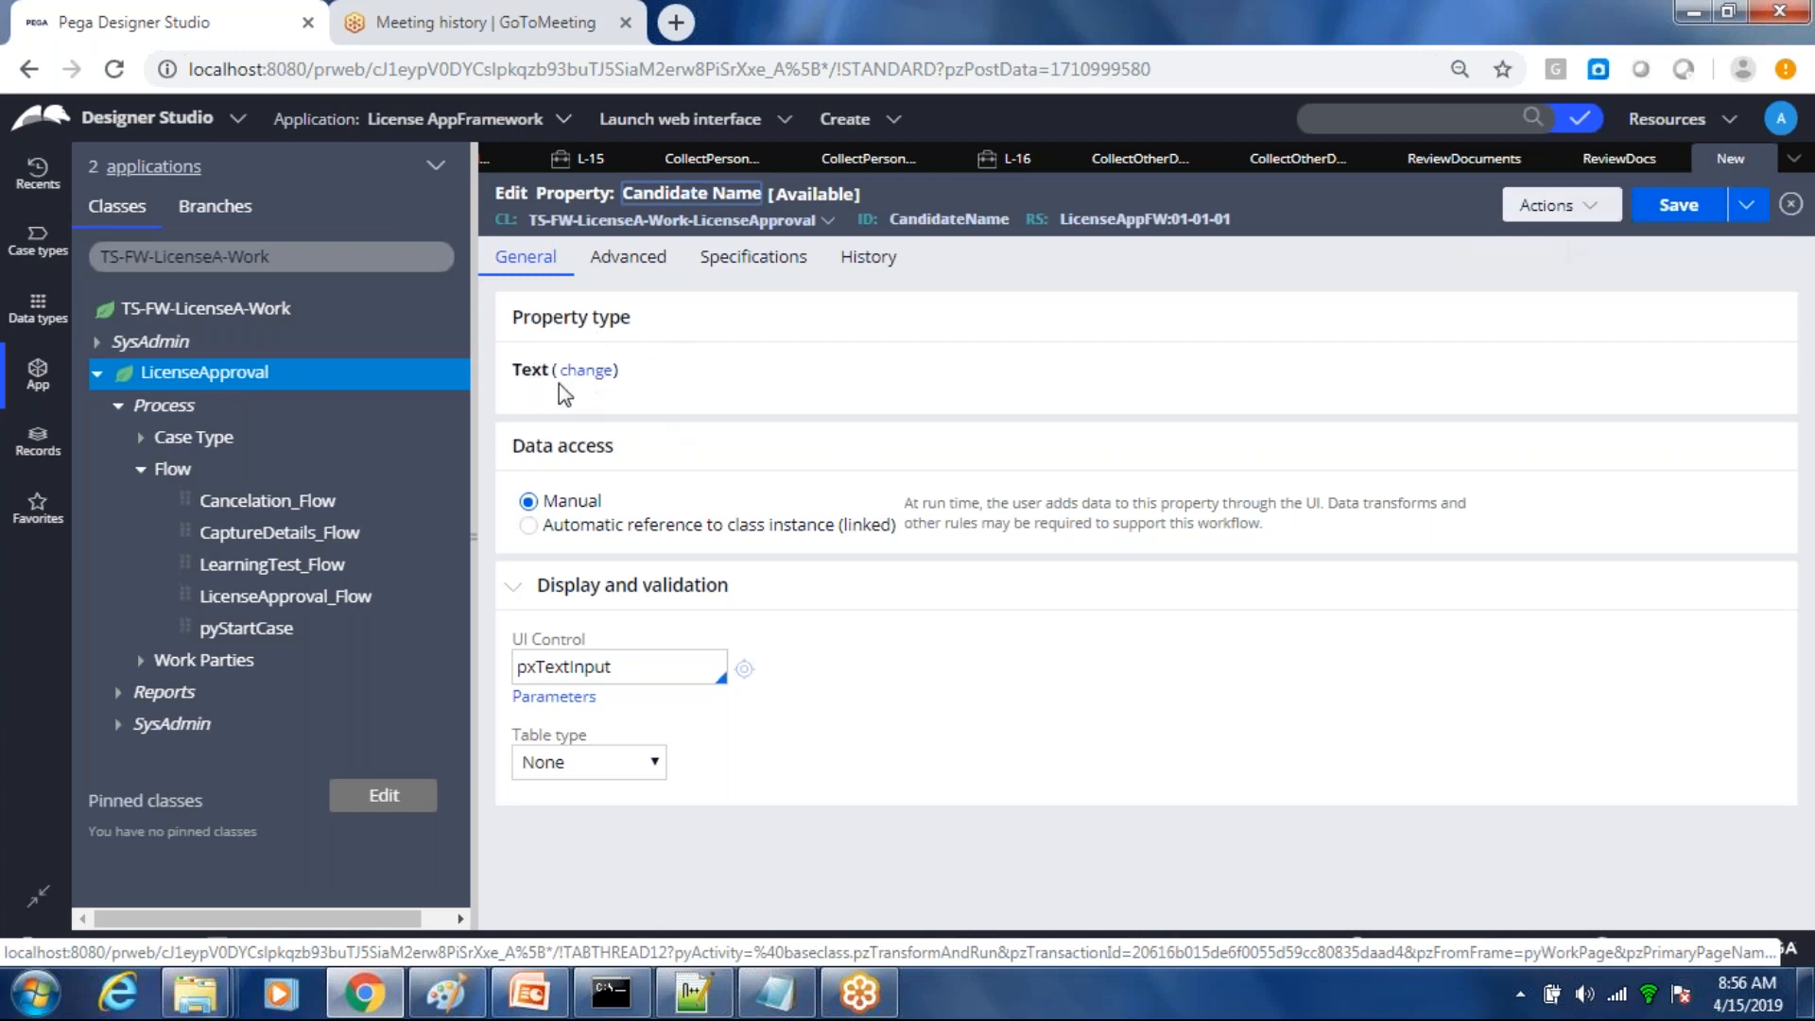
Step: Examine the available property types for the Candidate Name property and close the list, keeping Text
{"action": "left_click_drag", "start_coordinate": [513, 316], "coordinate": [630, 318]}
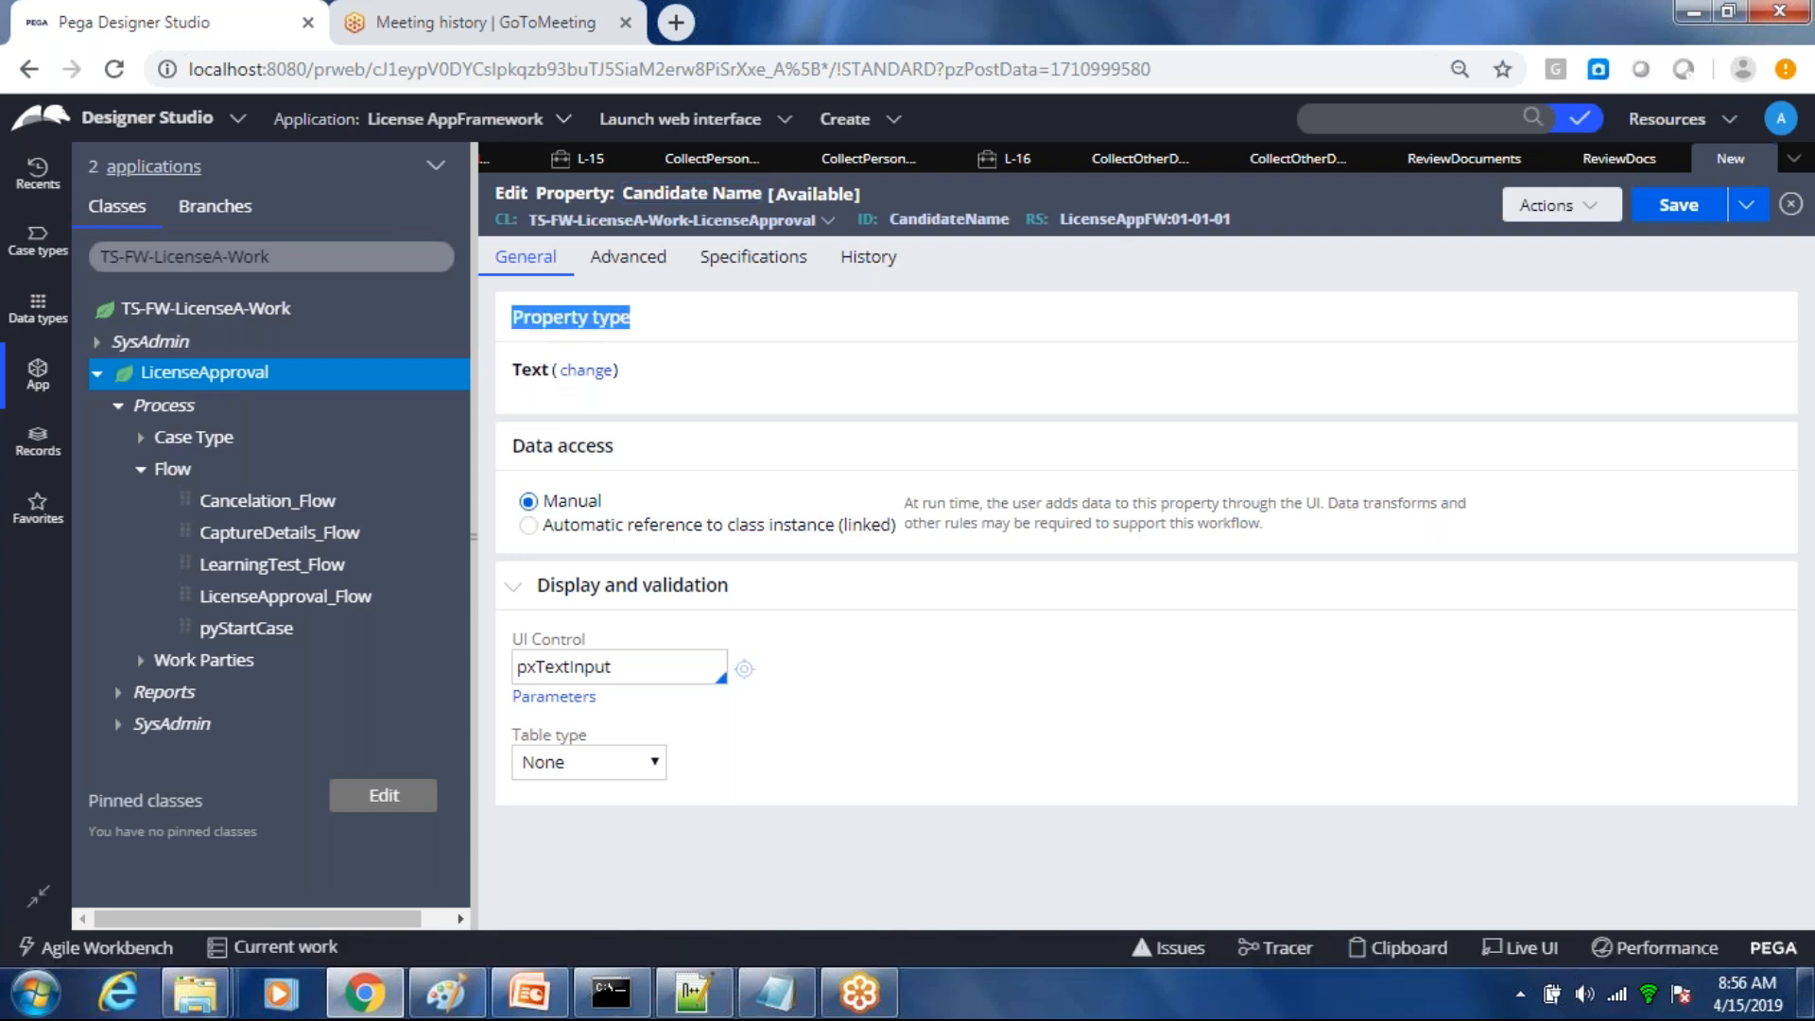
{"action": "left_click", "coordinate": [580, 380]}
{"action": "left_click", "coordinate": [599, 454]}
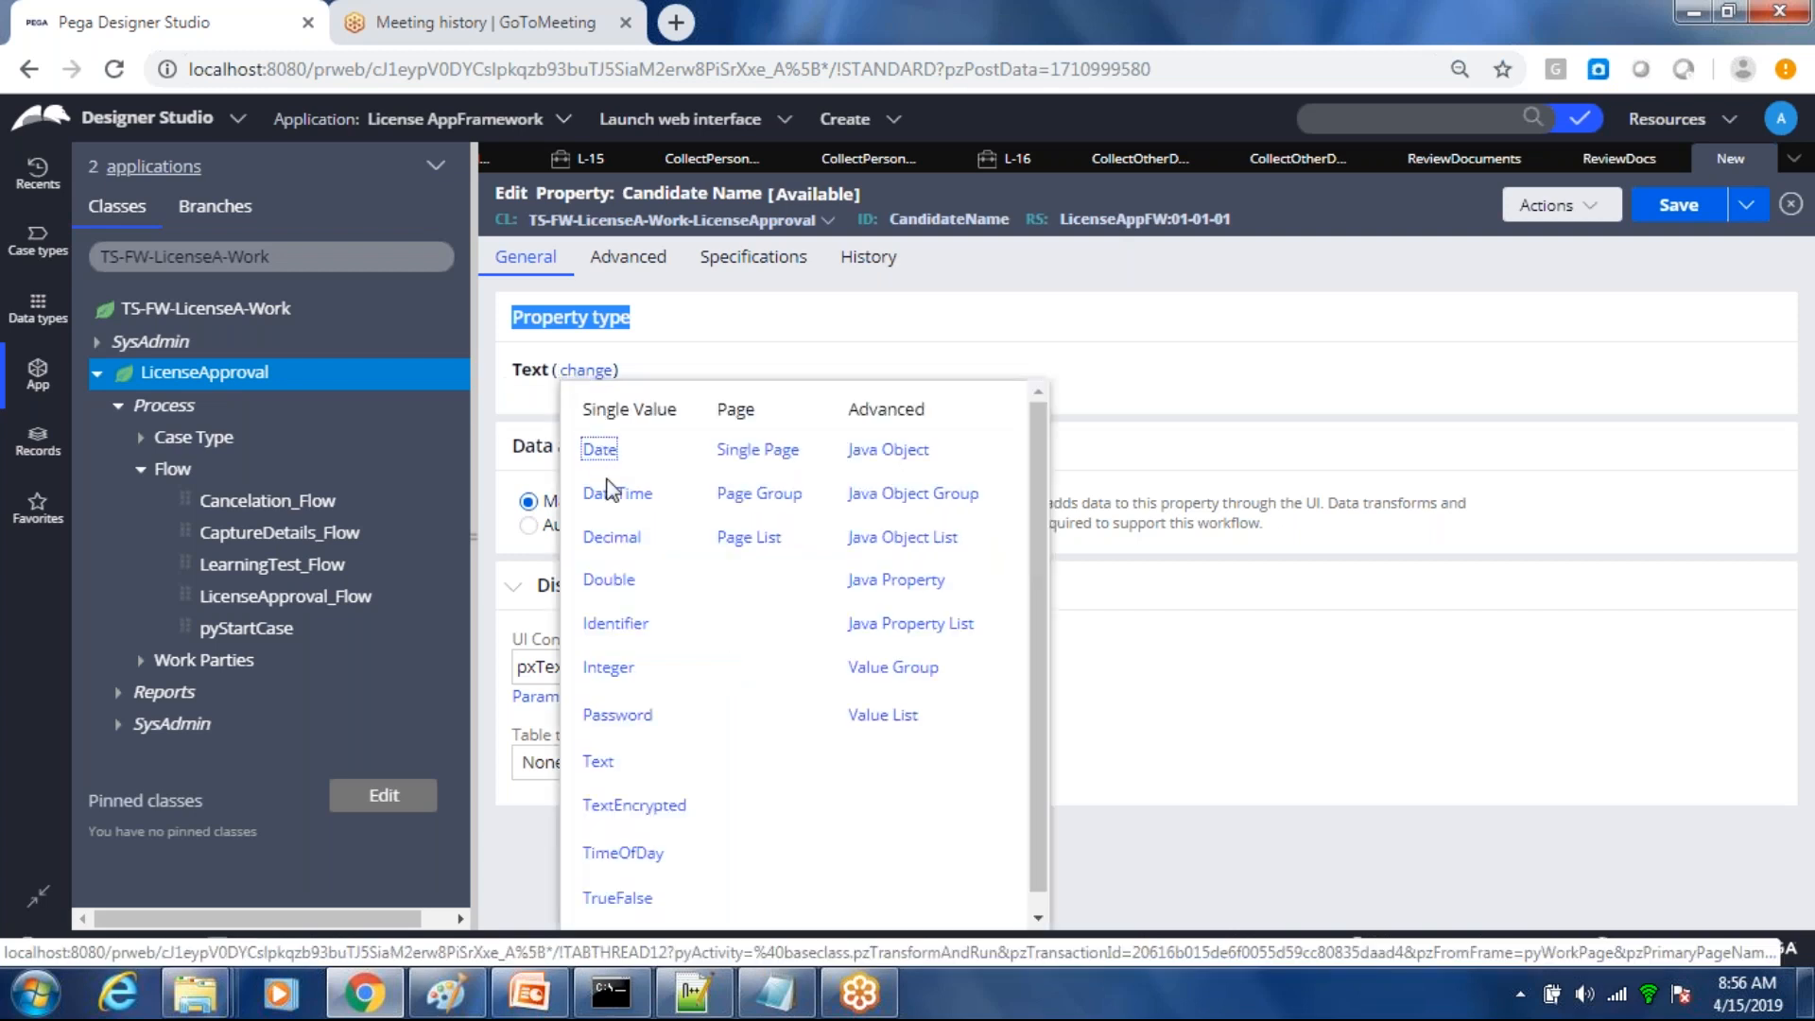
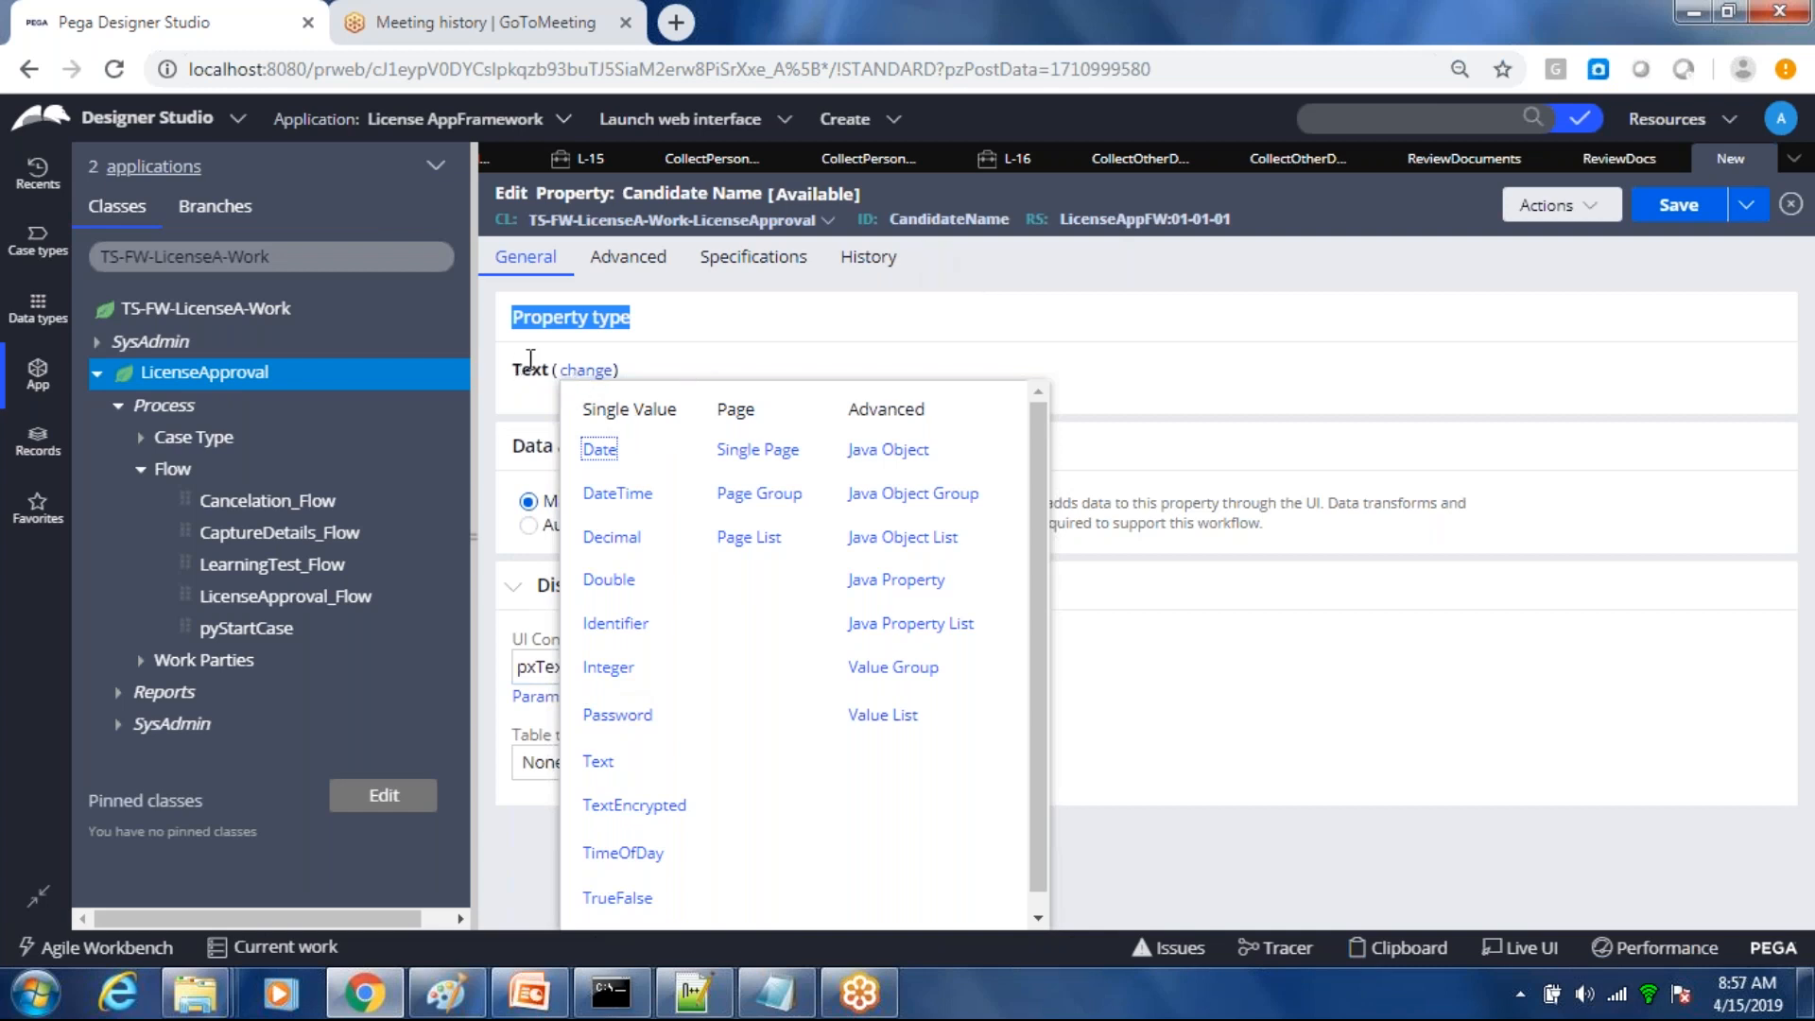
{"action": "left_click", "coordinate": [1059, 346]}
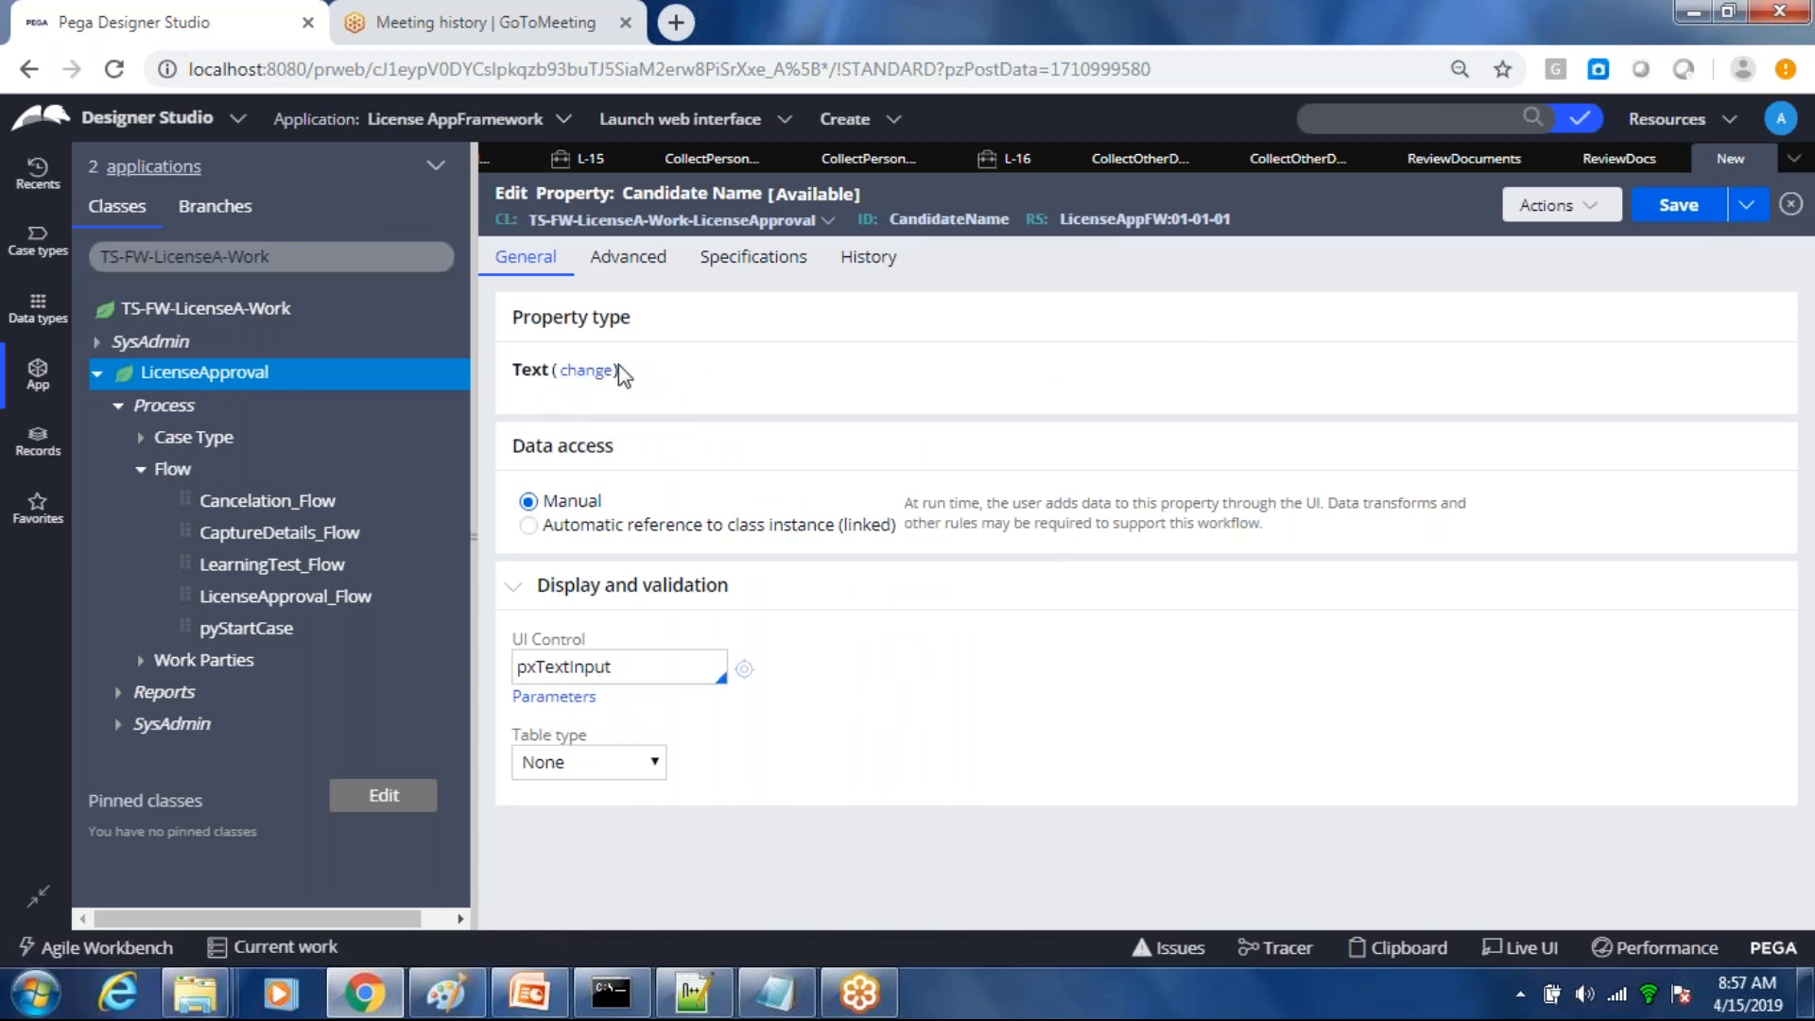
Step: Save the Candidate Name property and highlight its CandidateName identifier in the record header
{"action": "left_click", "coordinate": [1667, 217]}
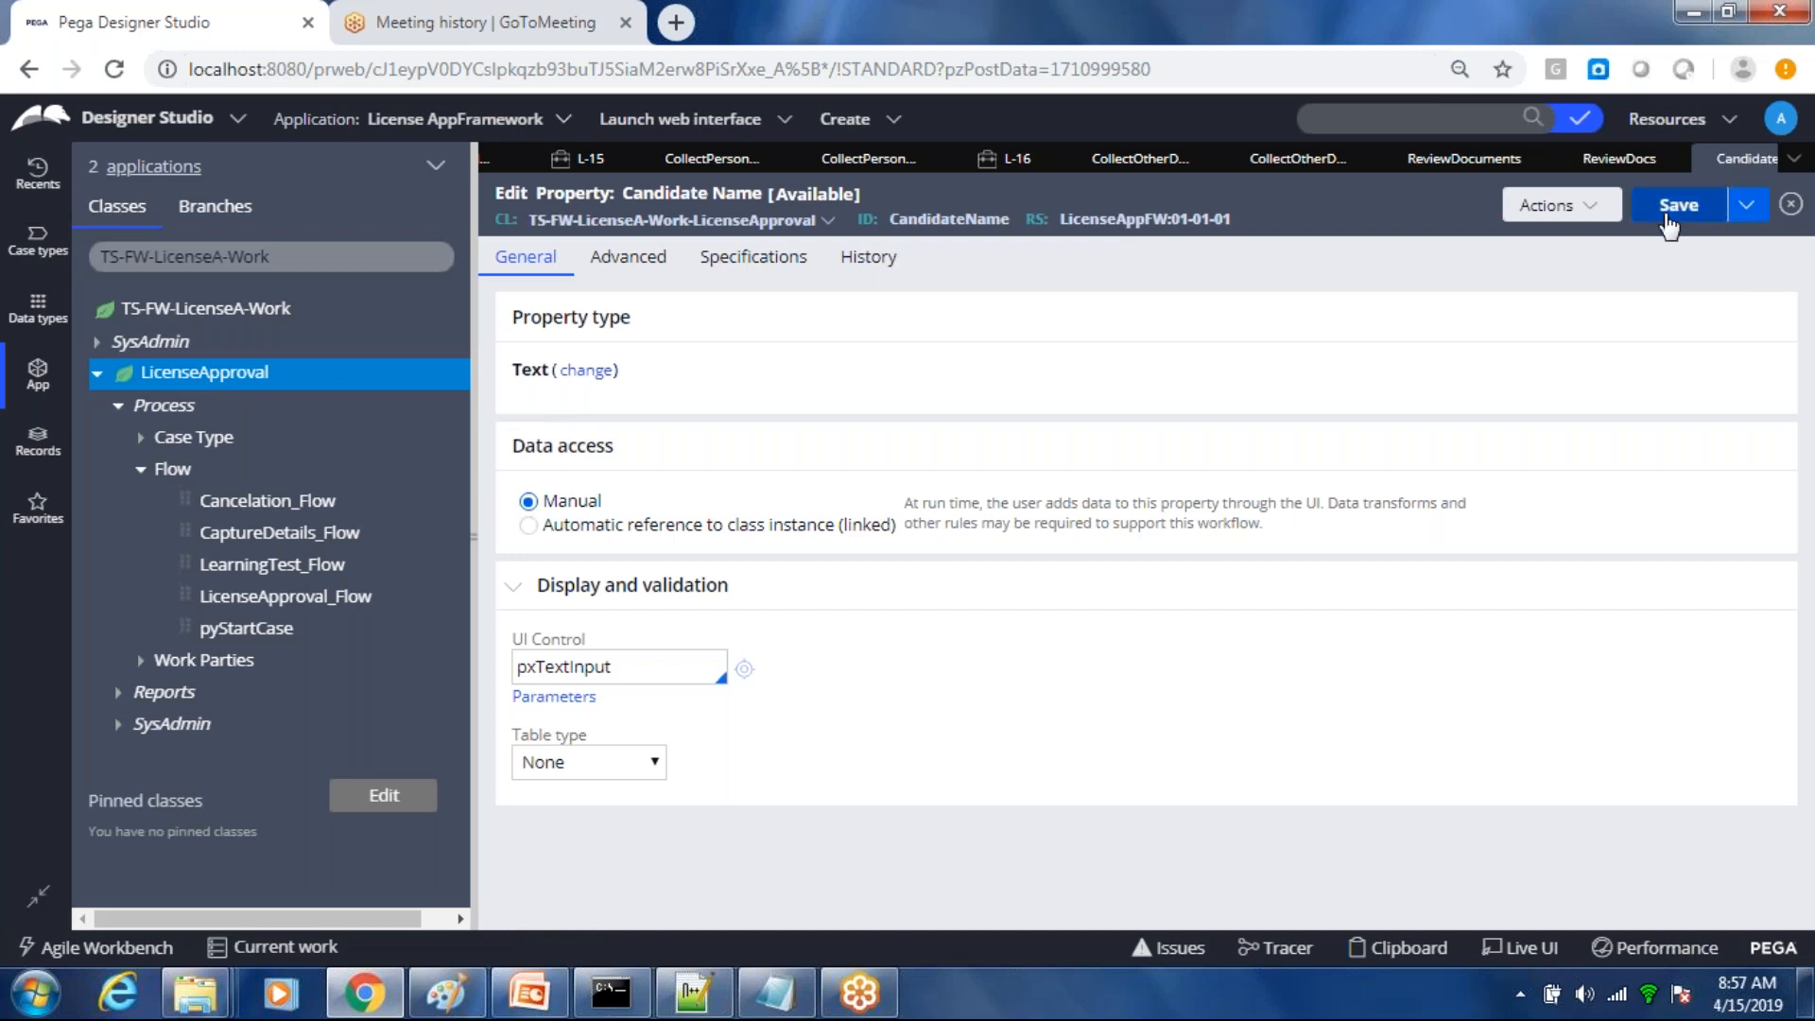
{"action": "left_click", "coordinate": [1667, 219]}
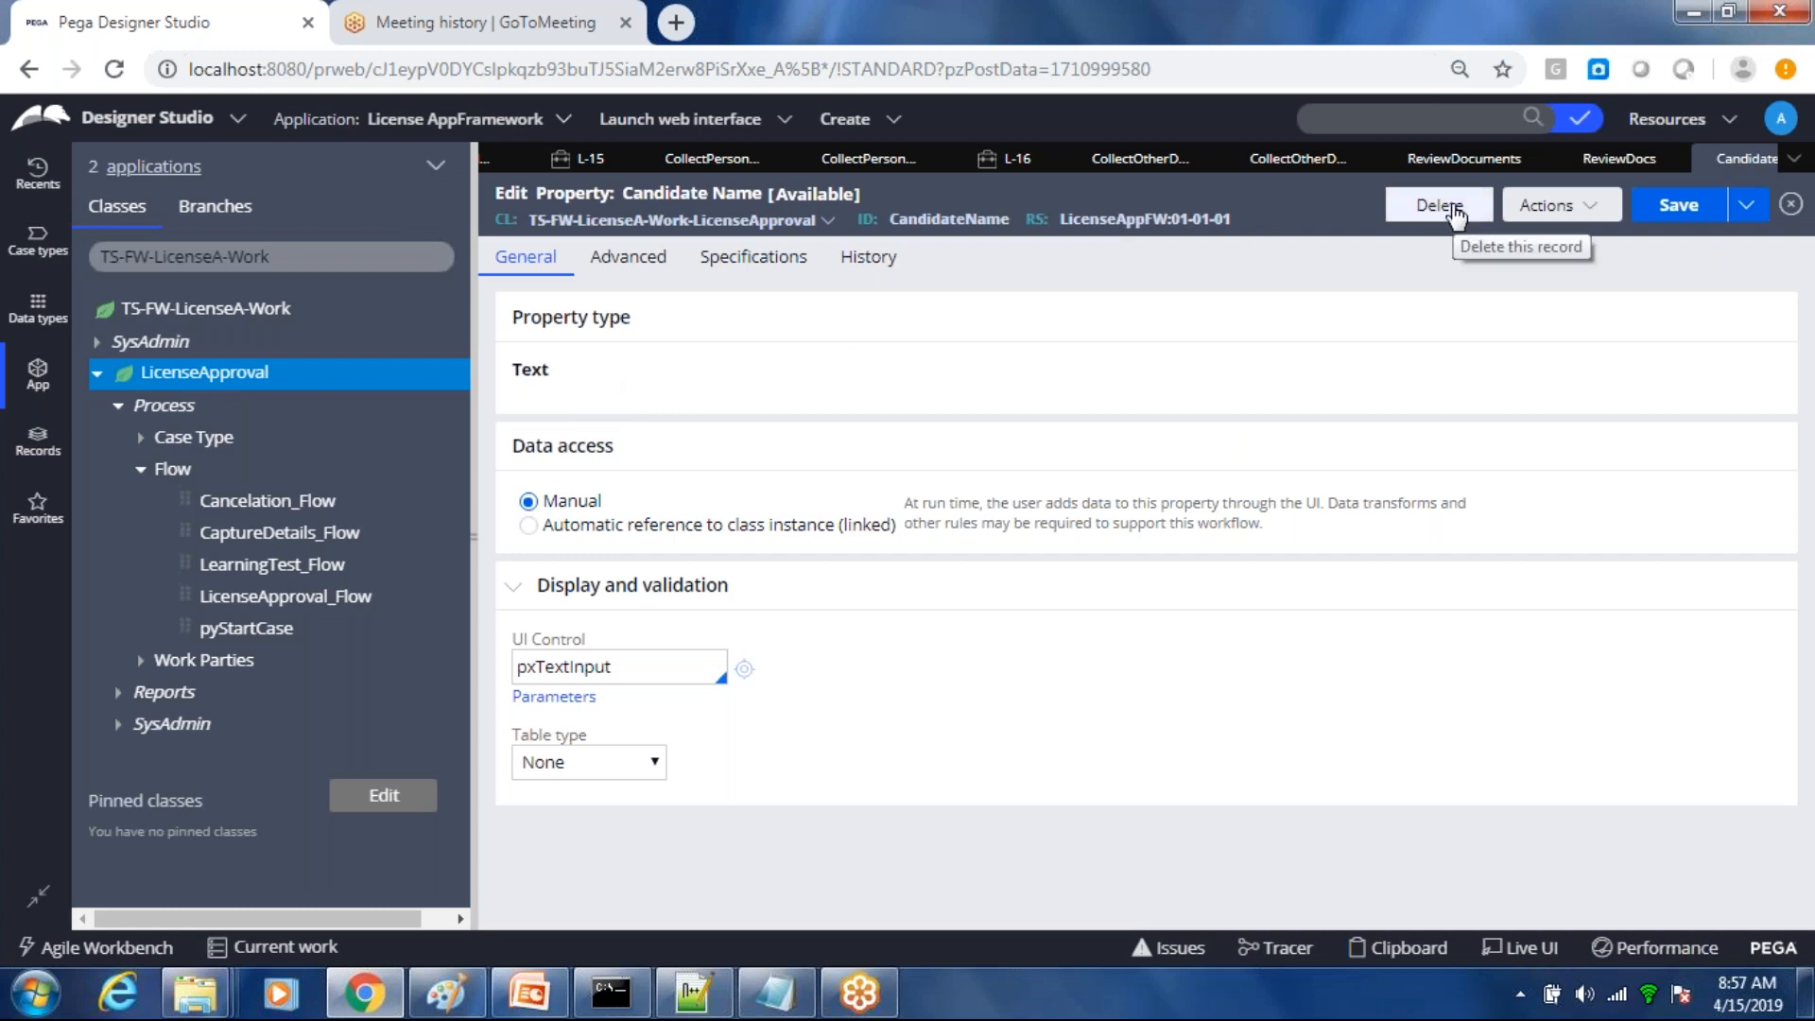
{"action": "double_click", "coordinate": [924, 219]}
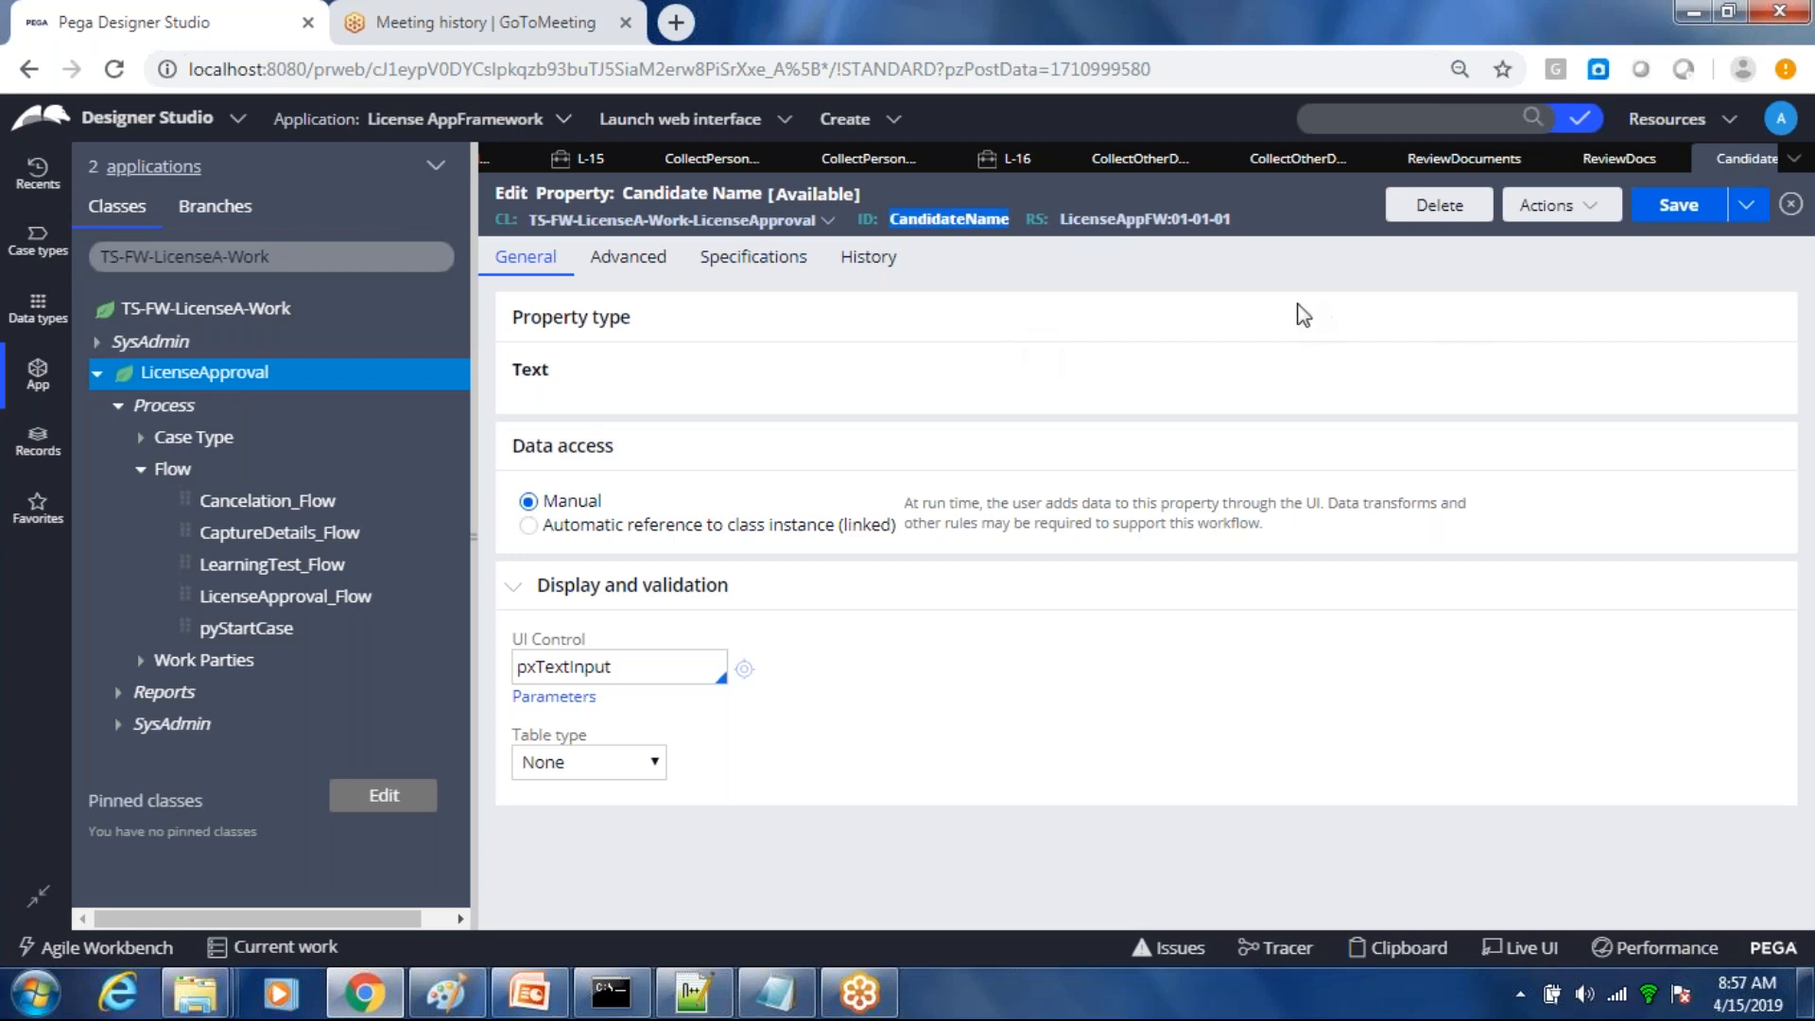
Step: In the CollectPersonDetails section, bind the Candidate Name text input to the .CandidateName property and submit its cell properties
{"action": "left_click", "coordinate": [860, 159]}
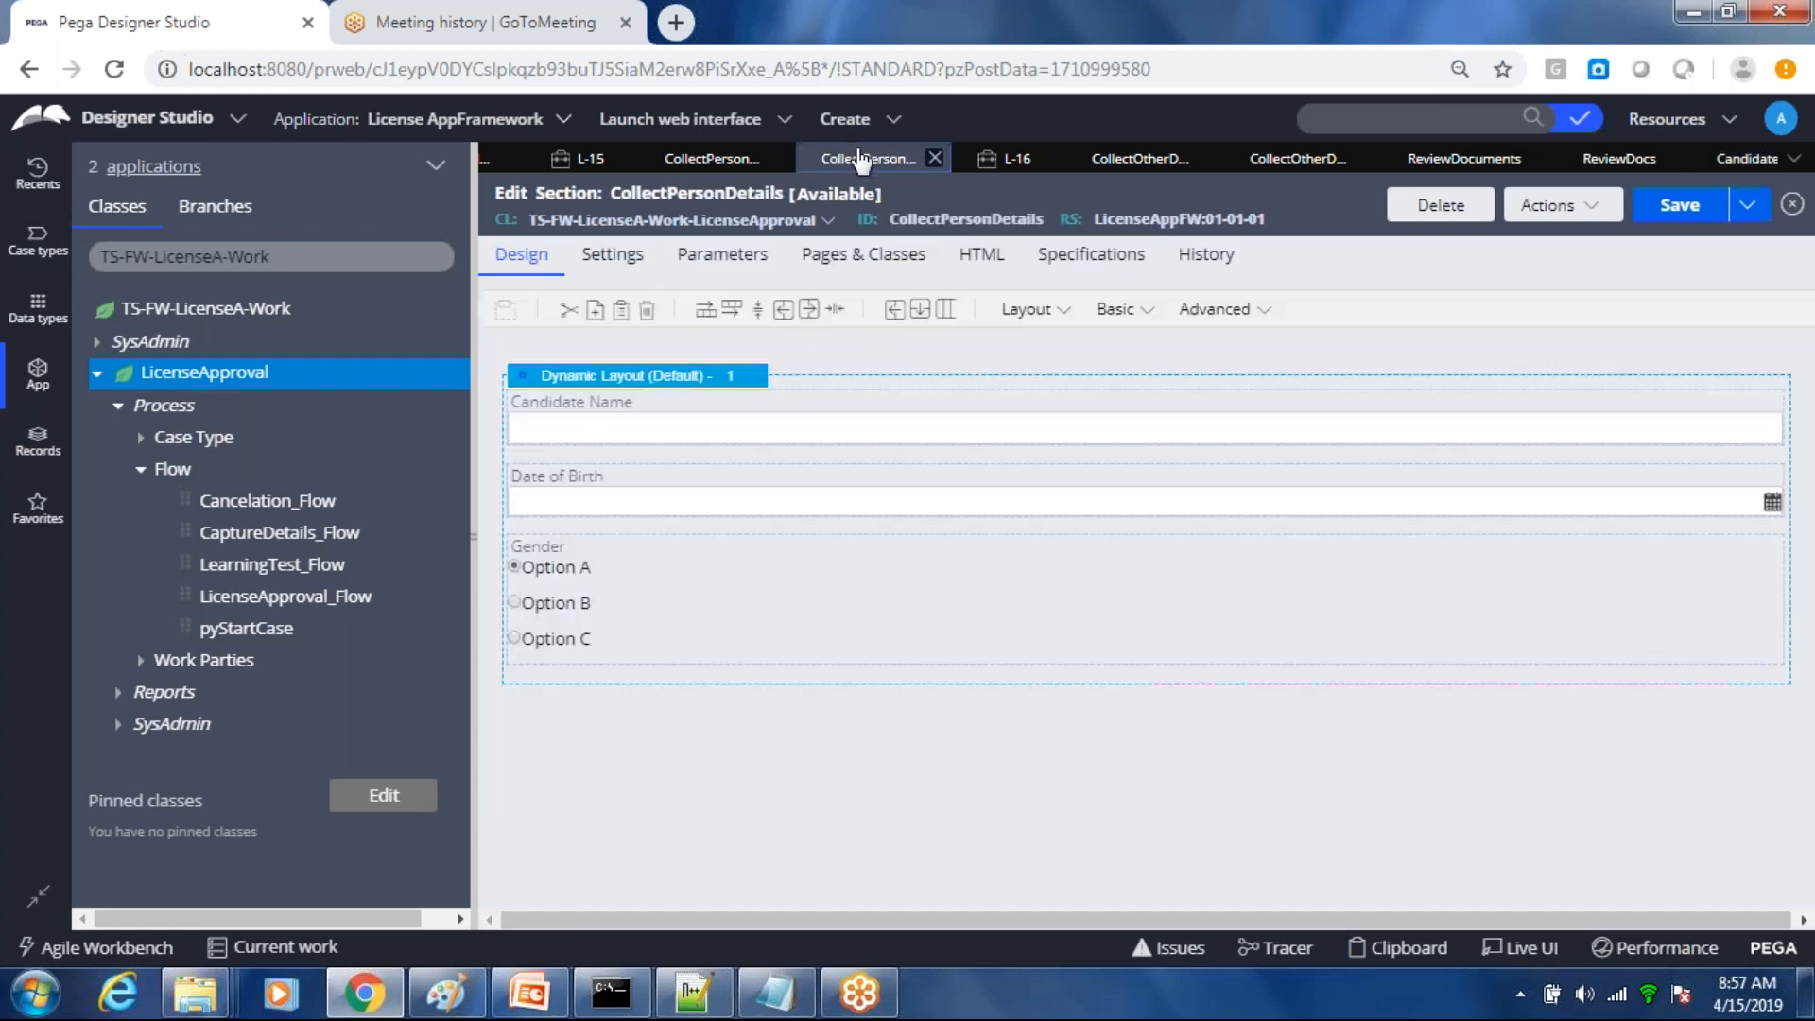
{"action": "left_click", "coordinate": [963, 437]}
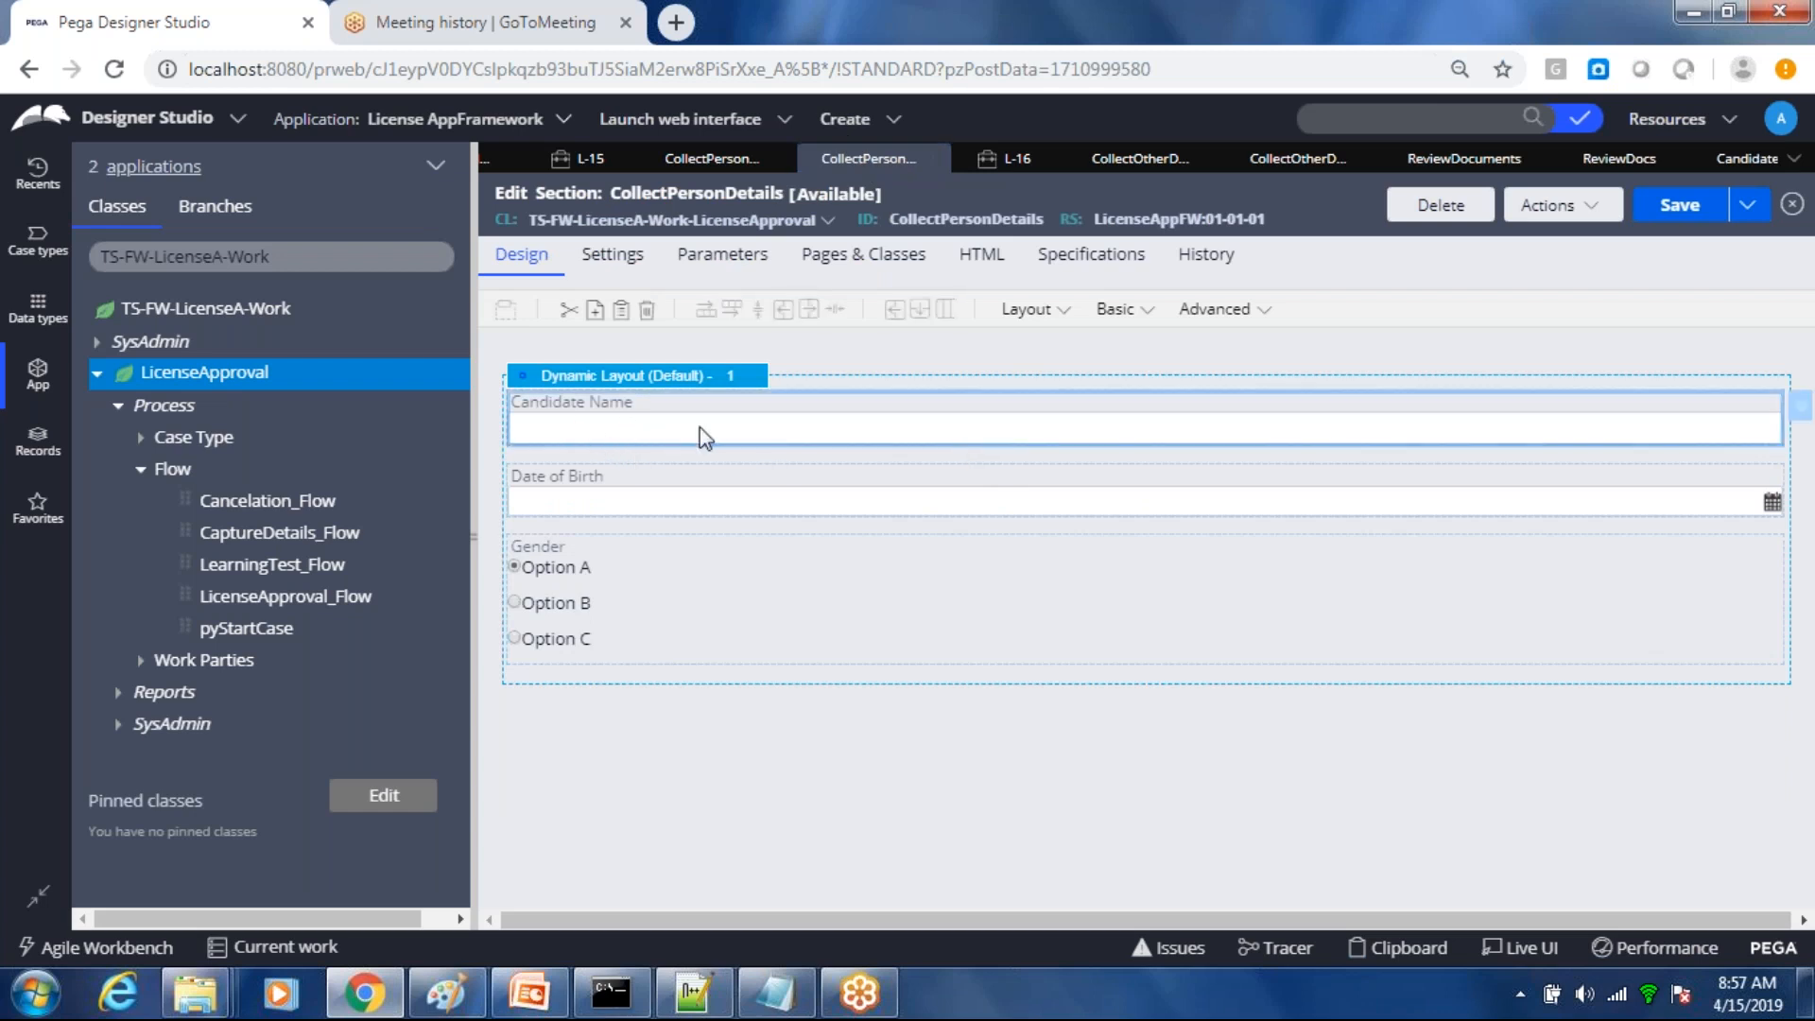
{"action": "left_click", "coordinate": [1803, 413]}
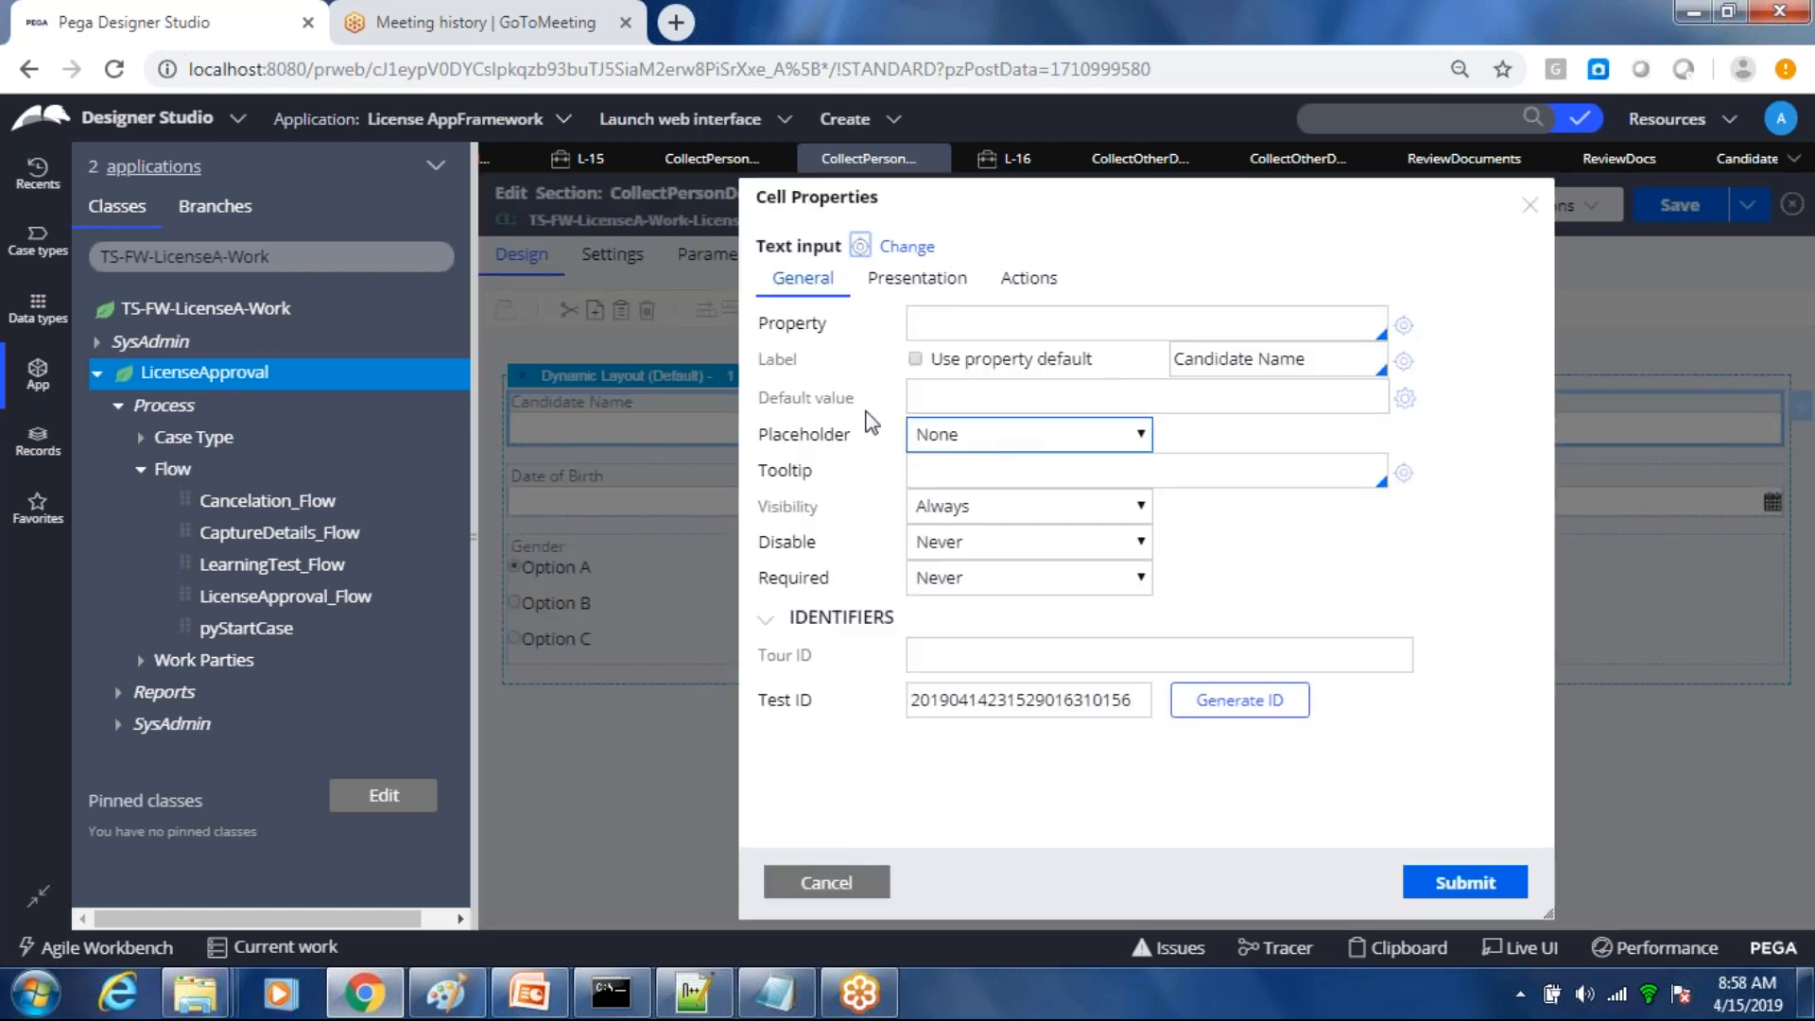
{"action": "double_click", "coordinate": [767, 324]}
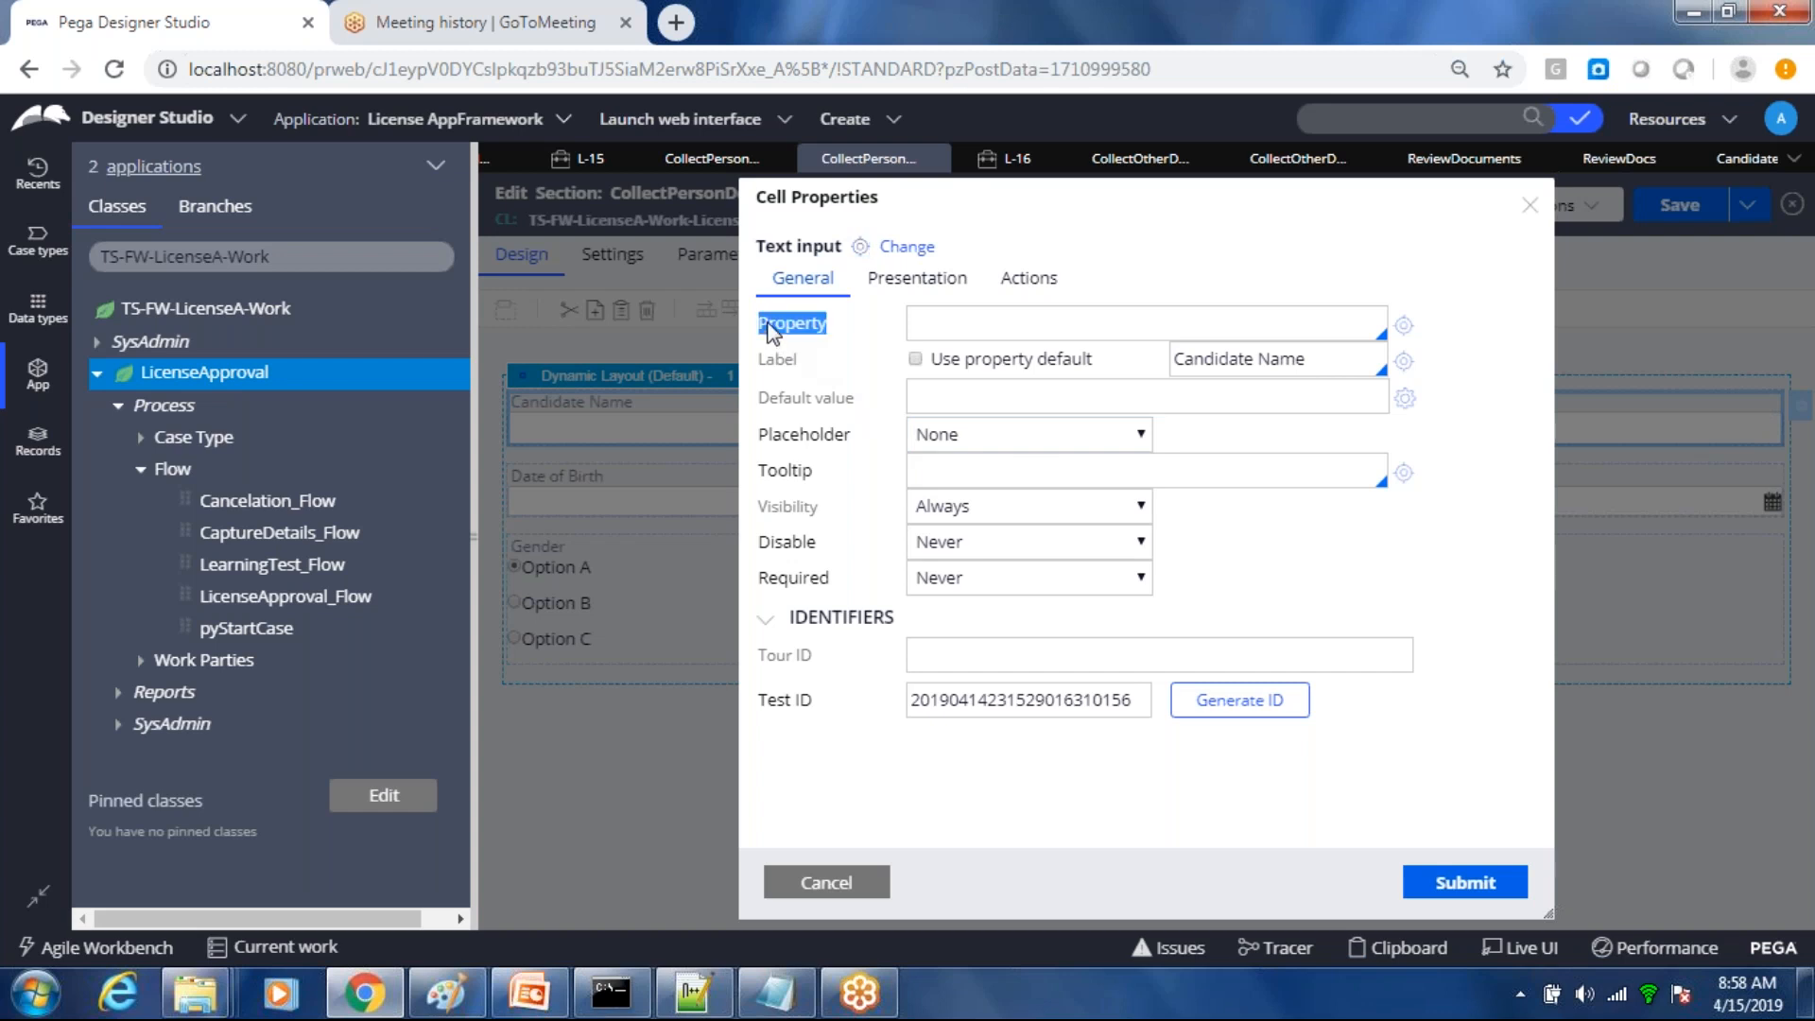
{"action": "left_click", "coordinate": [949, 321]}
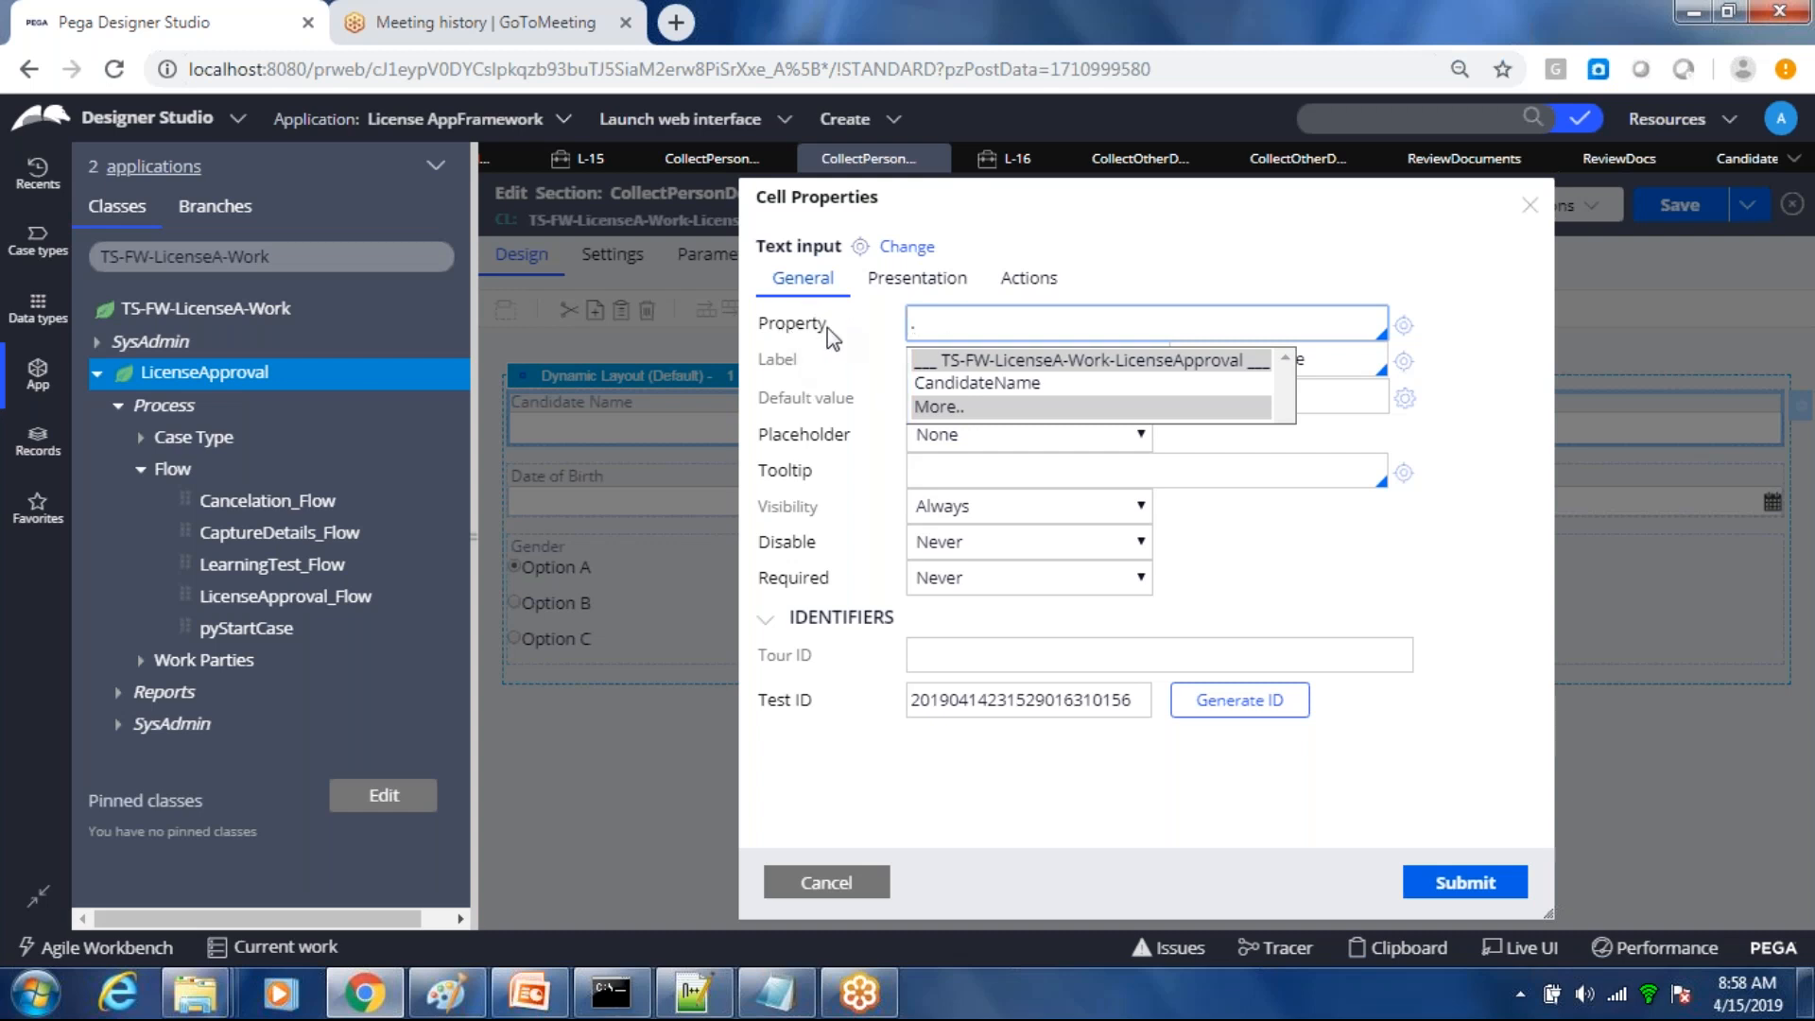
{"action": "left_click", "coordinate": [950, 383]}
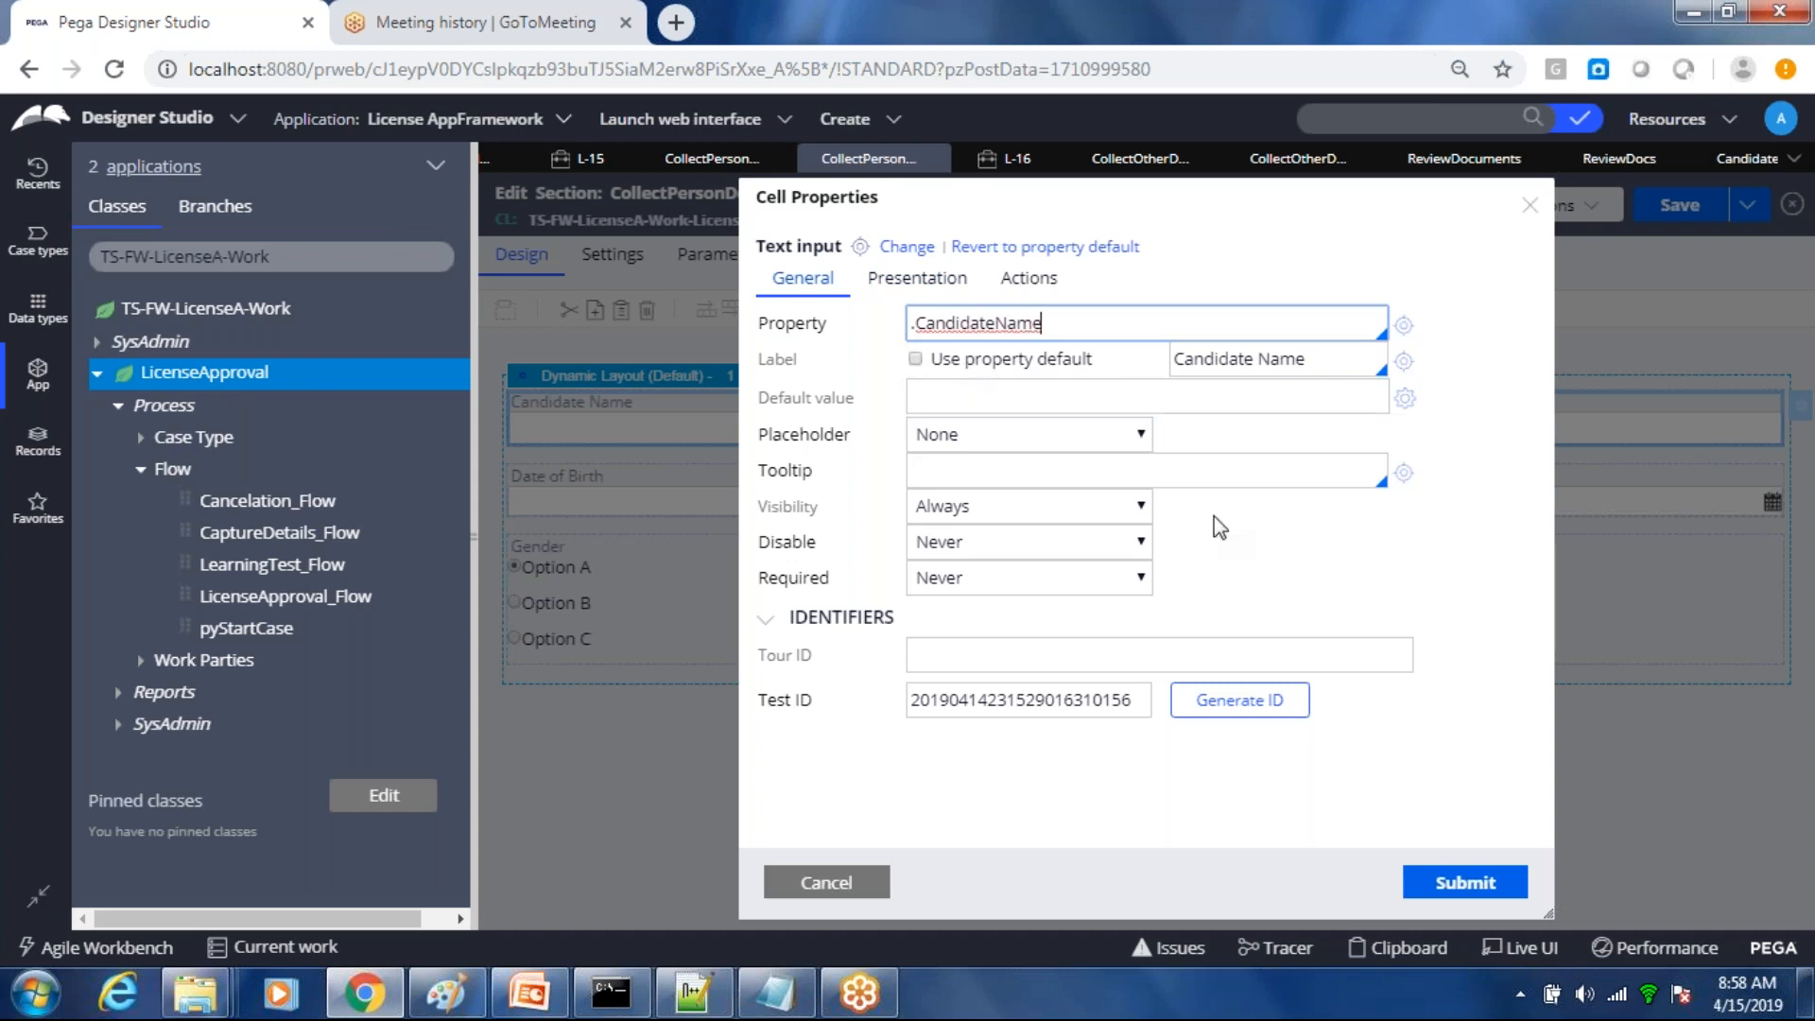
{"action": "left_click", "coordinate": [1462, 894]}
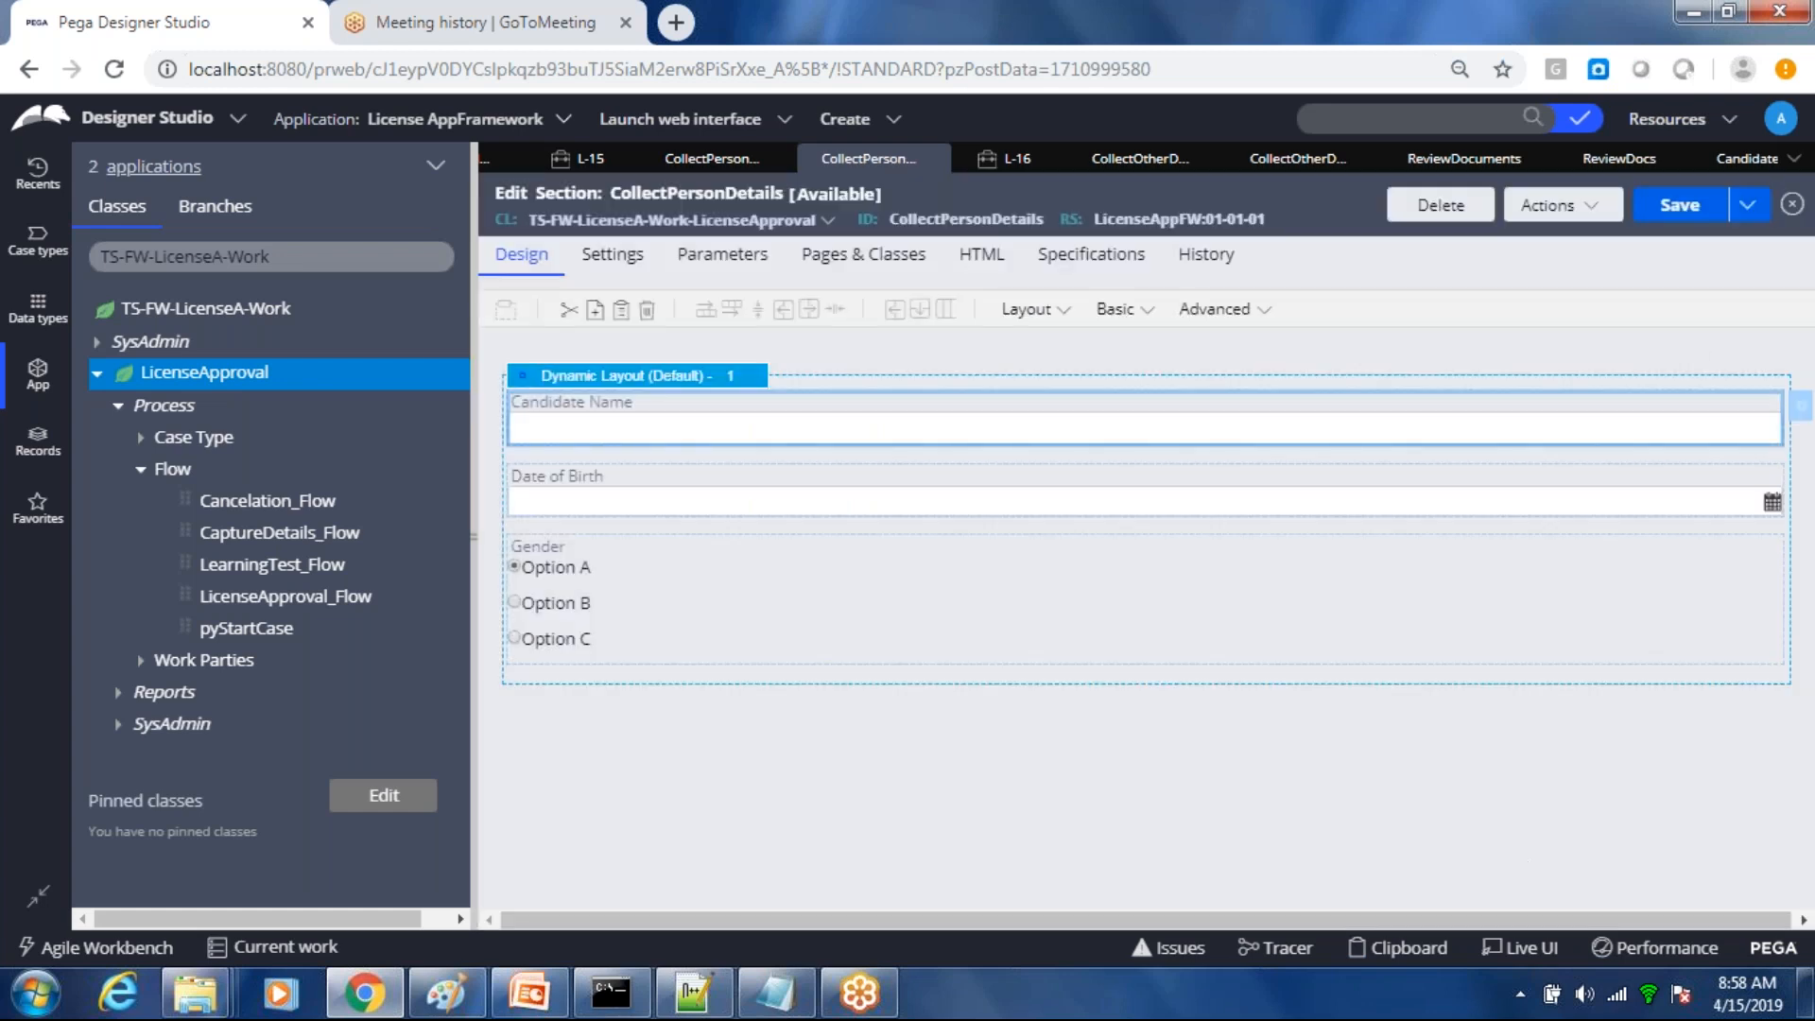
Step: Enter .DateOfBirth as the Date of Birth field's property and open the creation form for that new property
{"action": "left_click", "coordinate": [1636, 494]}
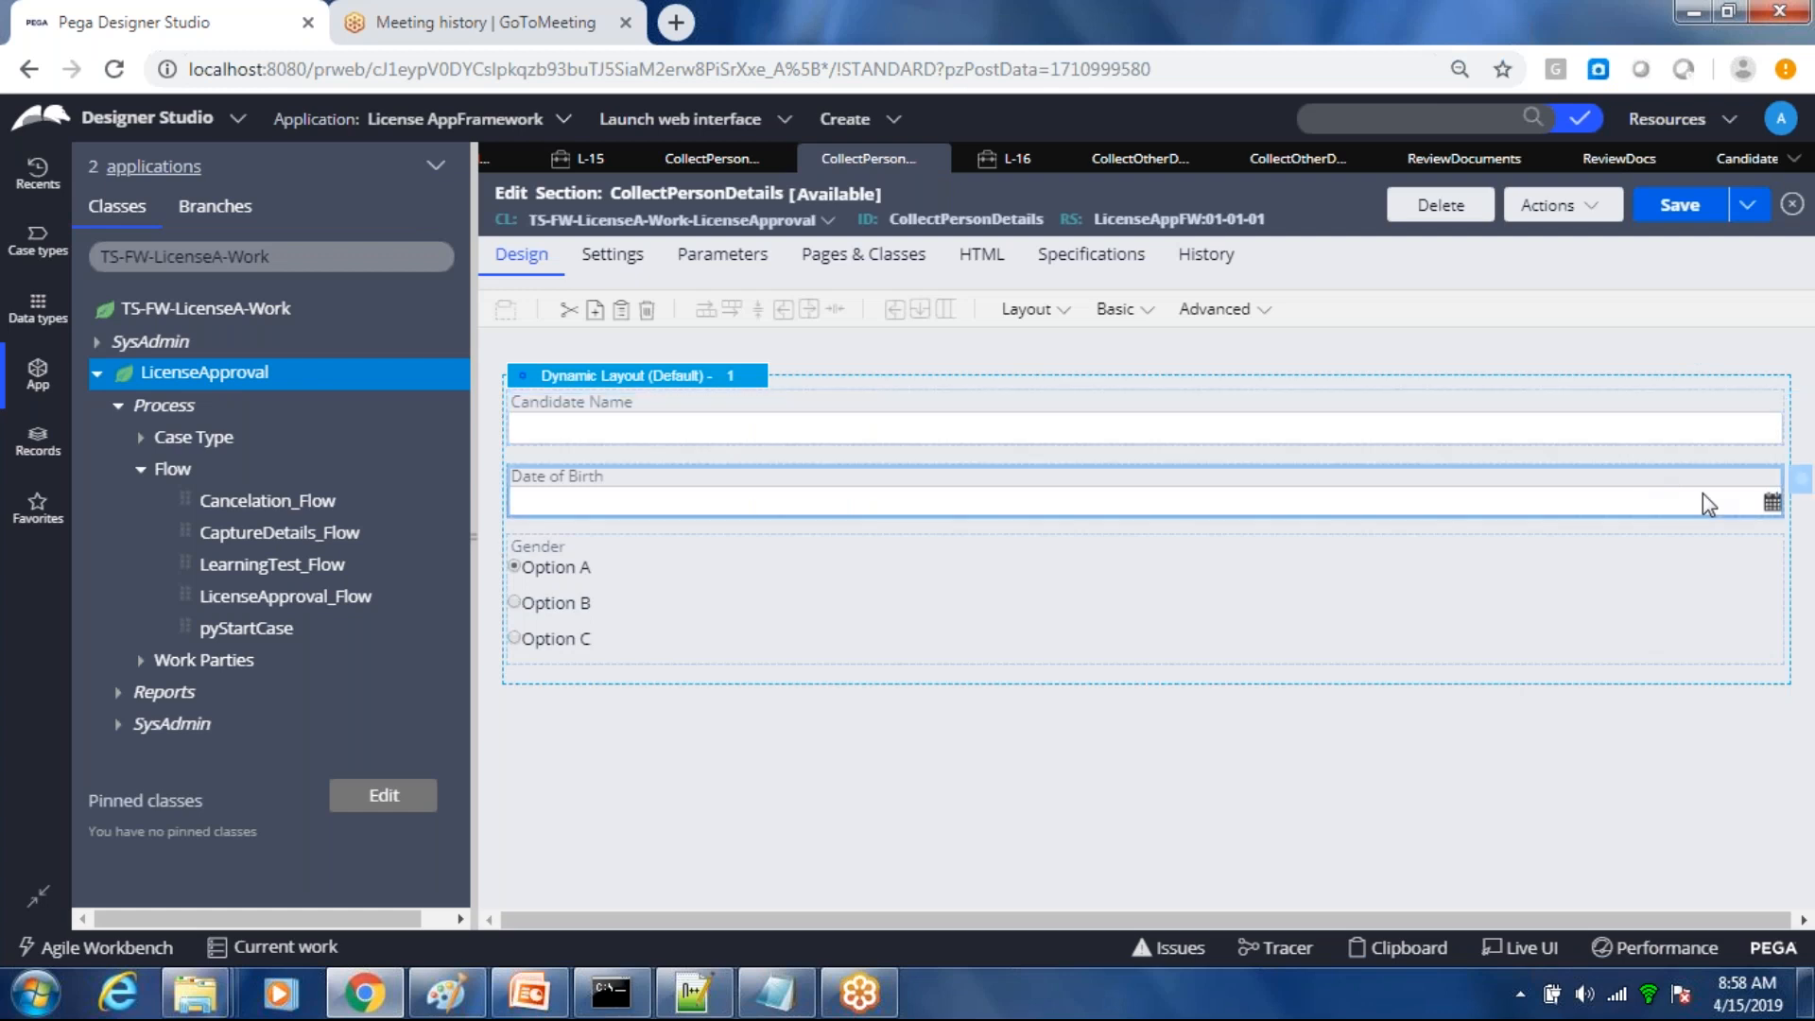
{"action": "left_click", "coordinate": [1803, 488]}
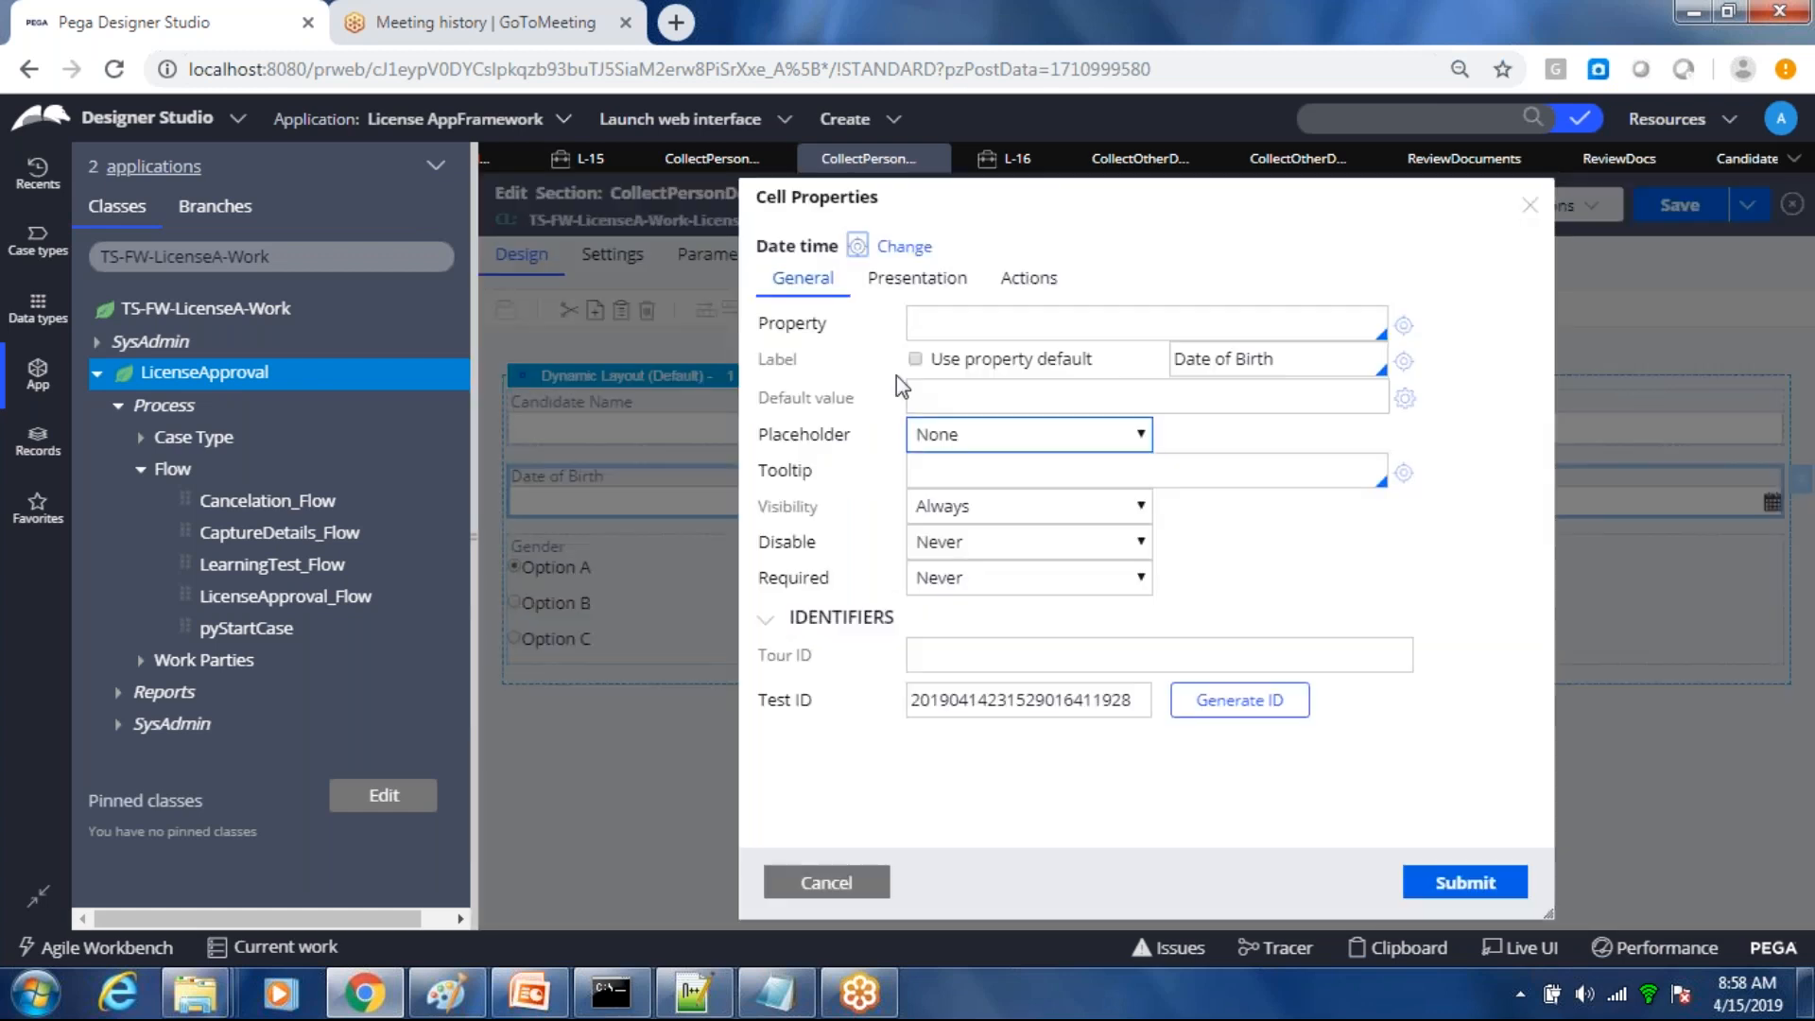
{"action": "left_click", "coordinate": [932, 322]}
{"action": "type", "text": ".DateOfBirth"}
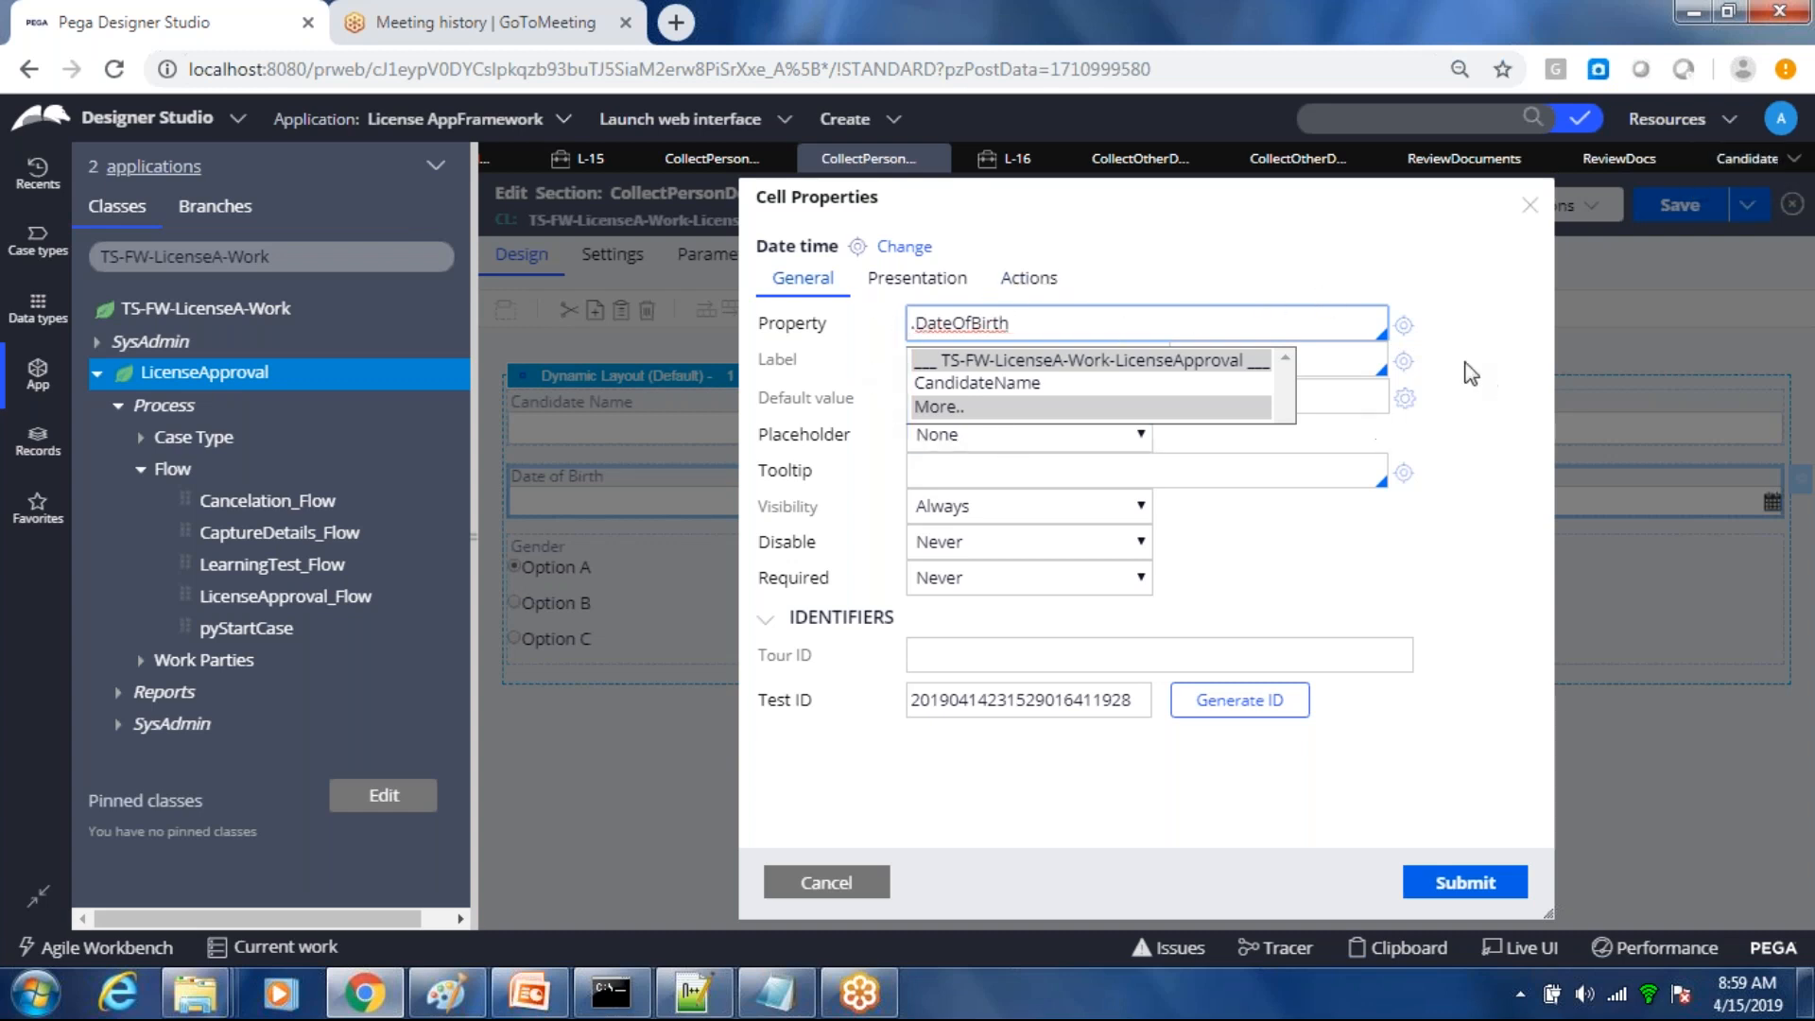
{"action": "left_click", "coordinate": [1404, 330]}
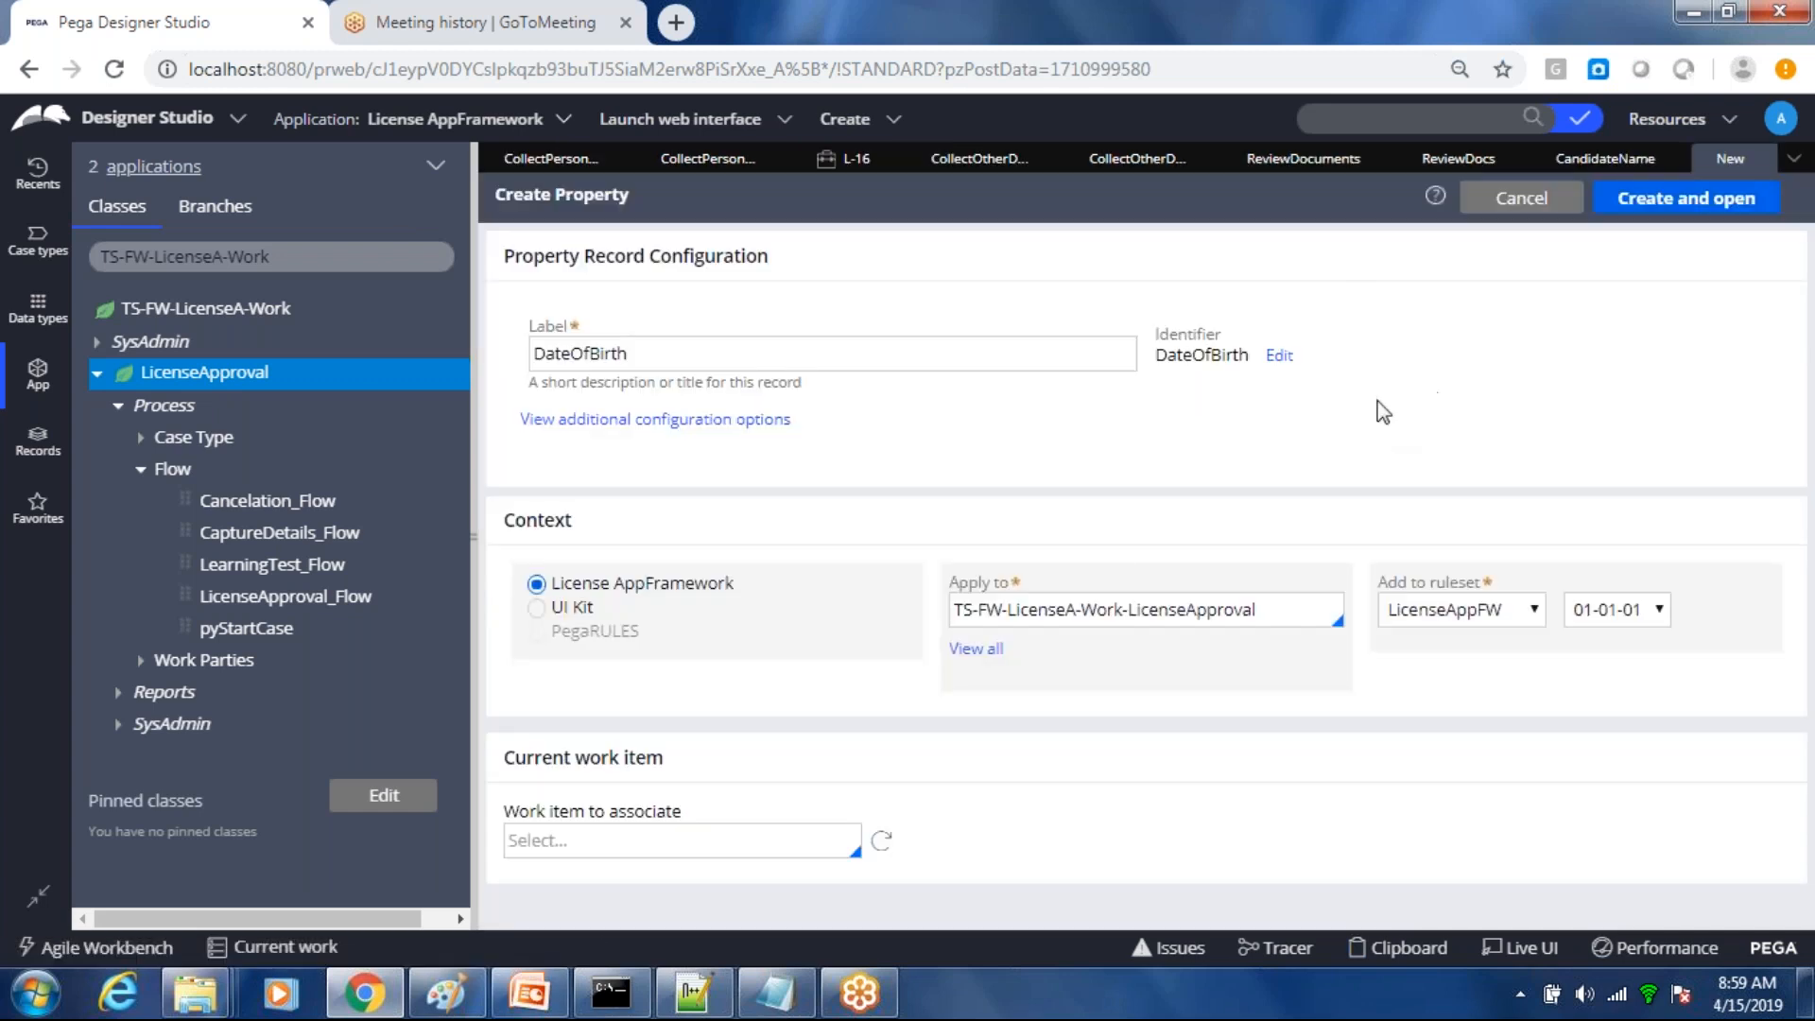
Step: Label the new property "Date Of Birth" and create and open its record in the LicenseAppFW ruleset
{"action": "left_click", "coordinate": [540, 354]}
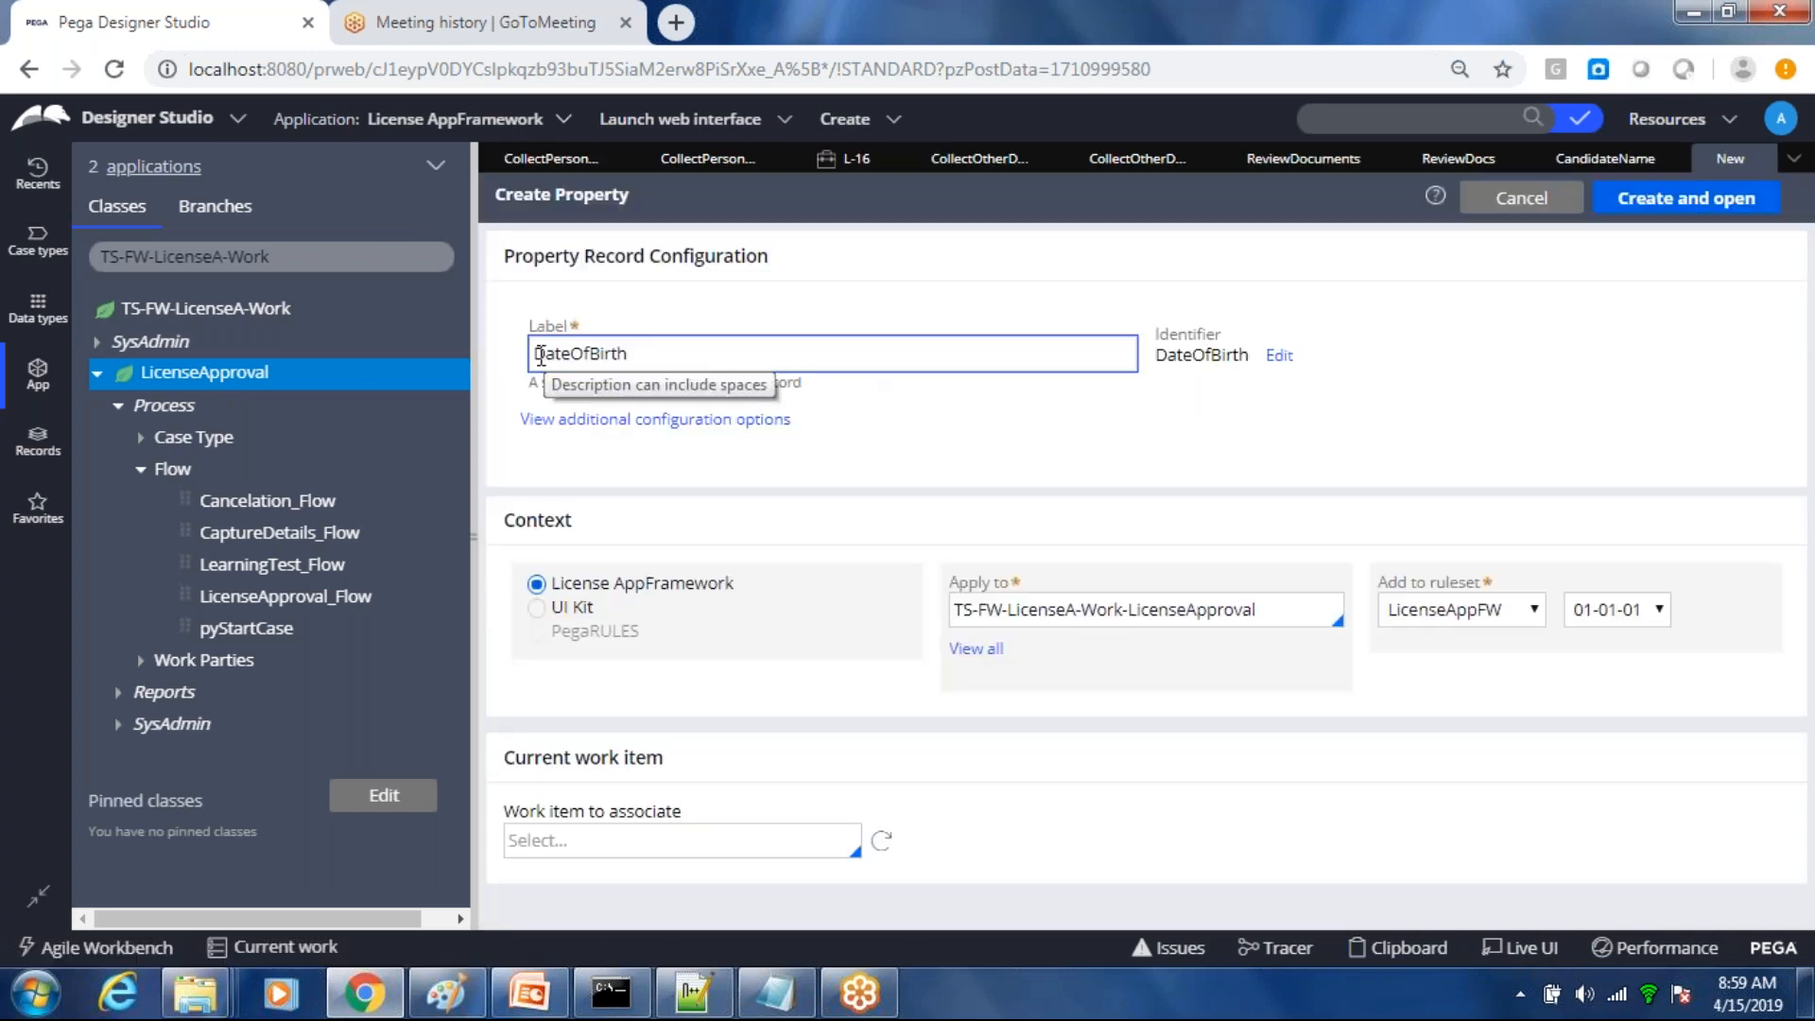
{"action": "left_click", "coordinate": [581, 354]}
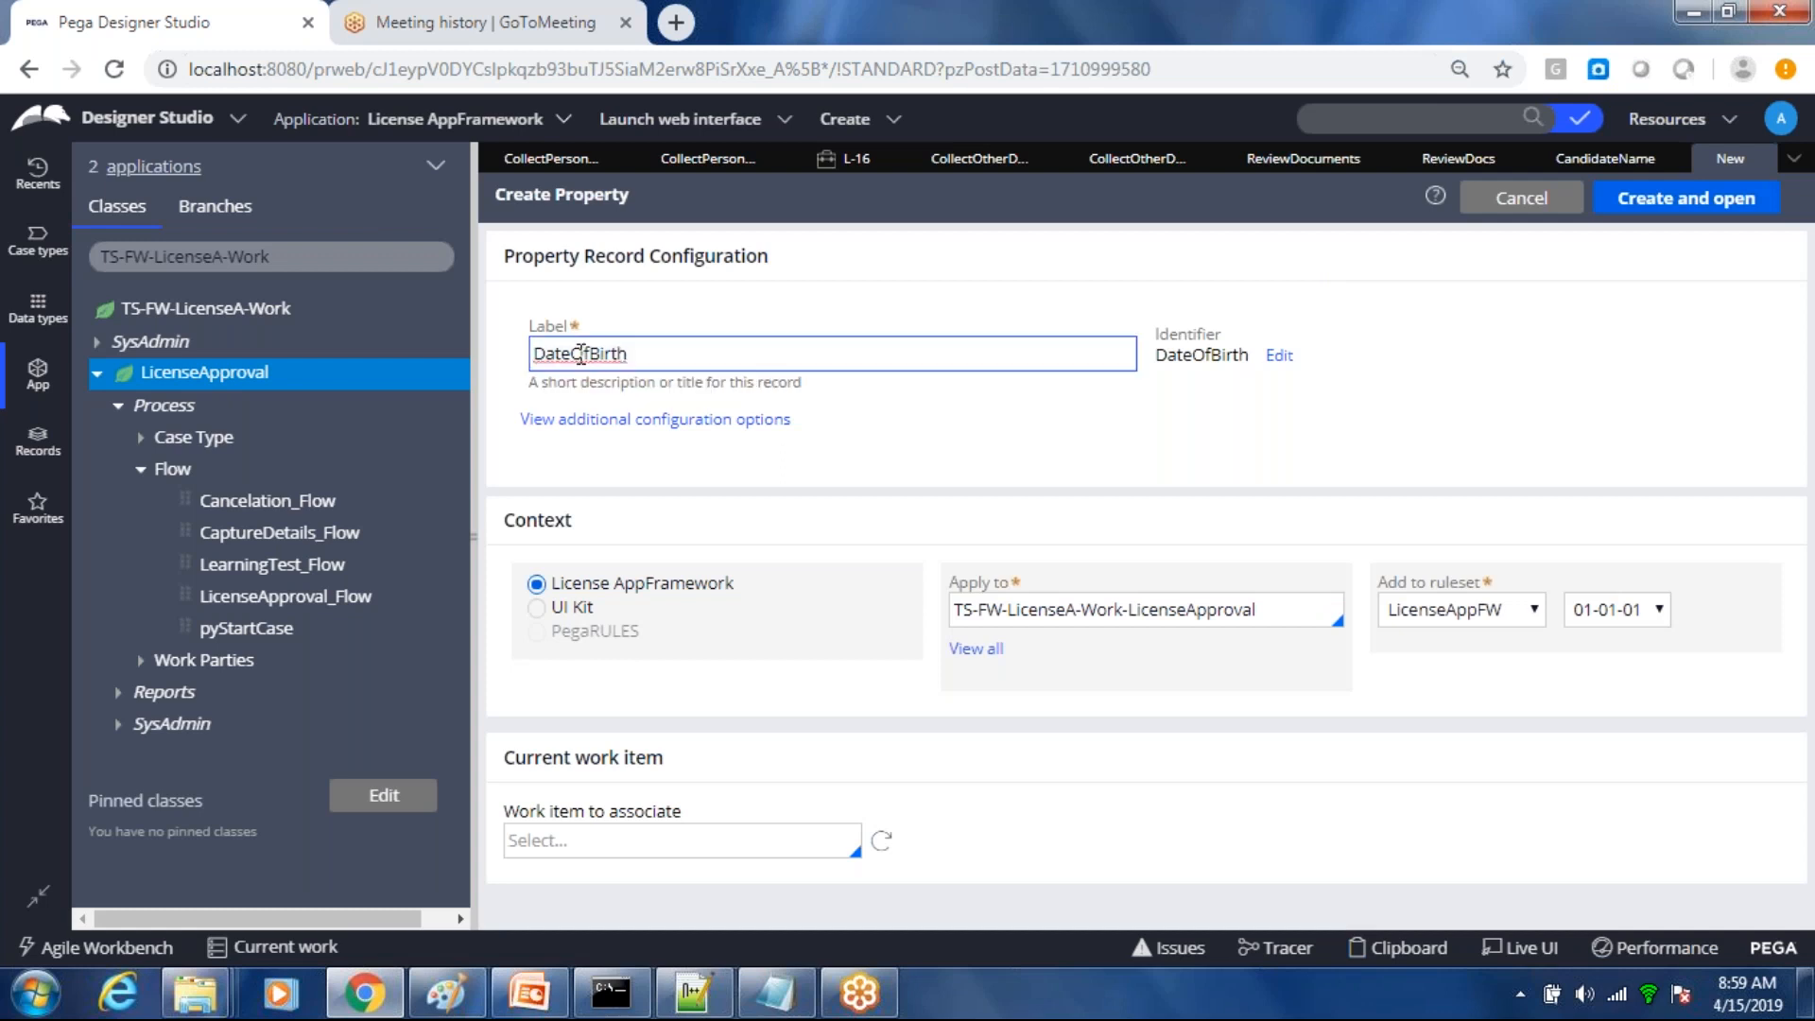
{"action": "left_click", "coordinate": [593, 354]}
{"action": "left_click", "coordinate": [1672, 211]}
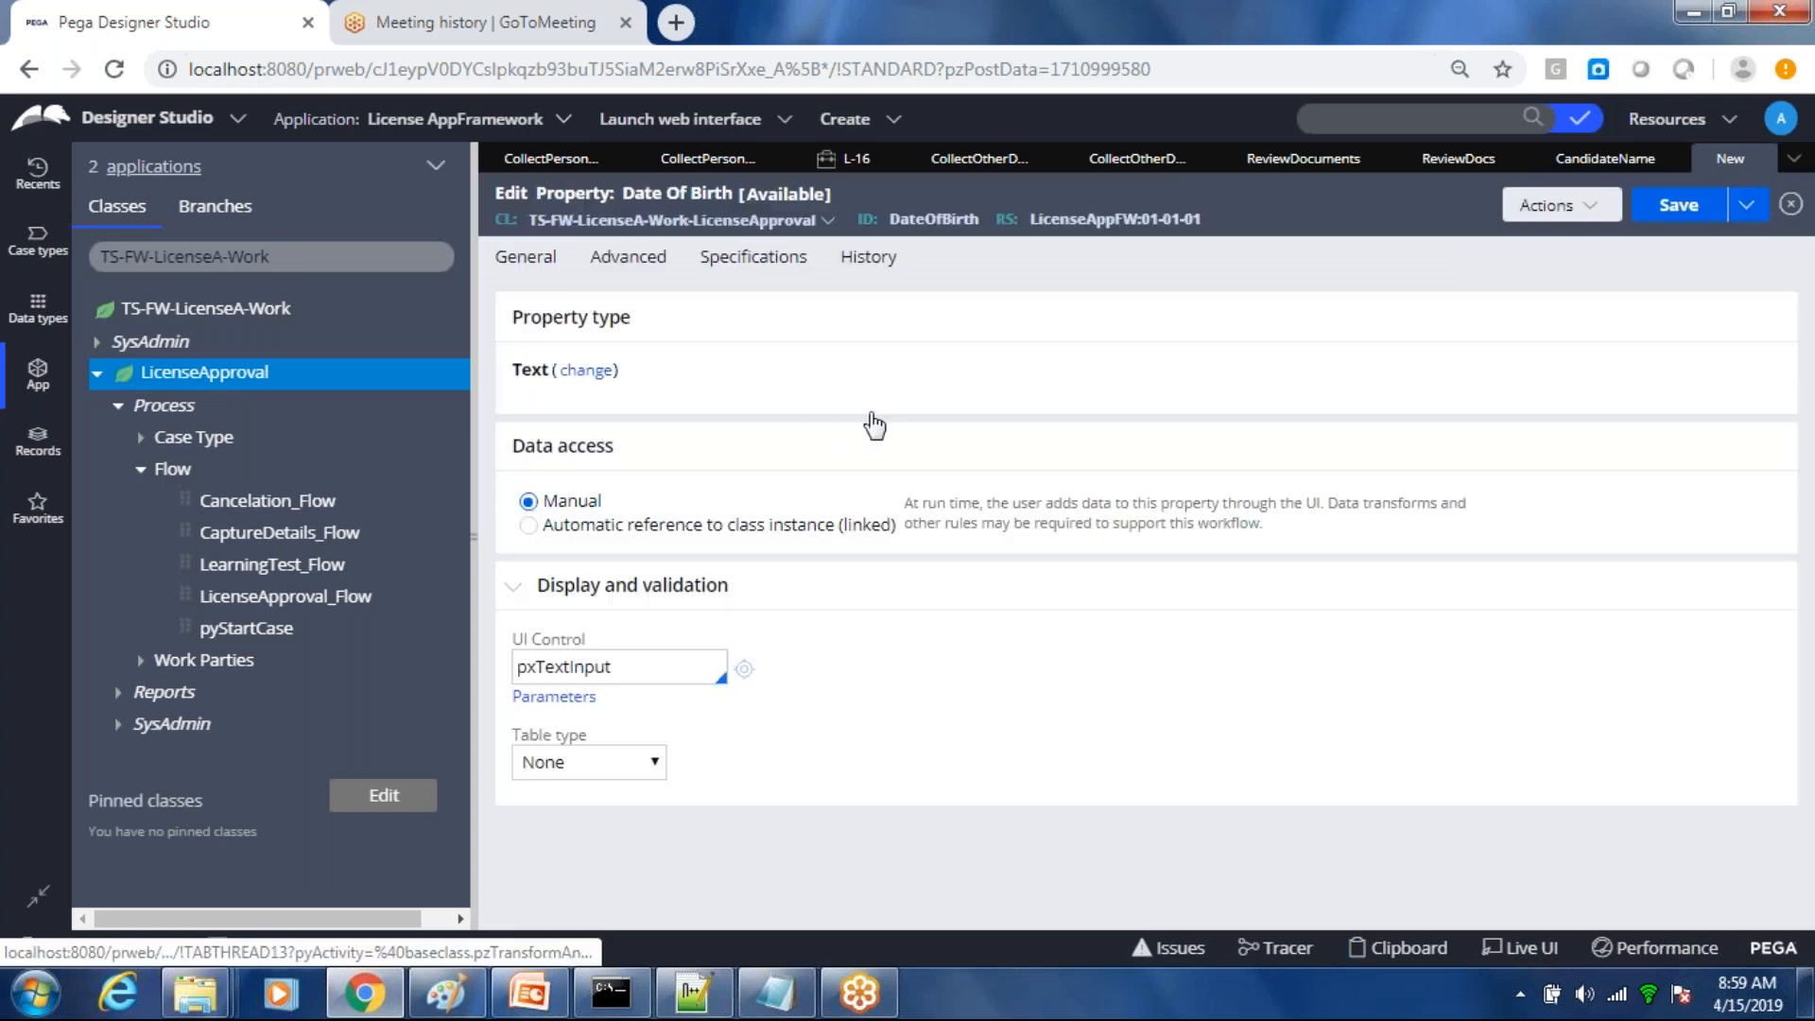
Step: Change the Date Of Birth property's type to Date and save the property
{"action": "left_click", "coordinate": [593, 371]}
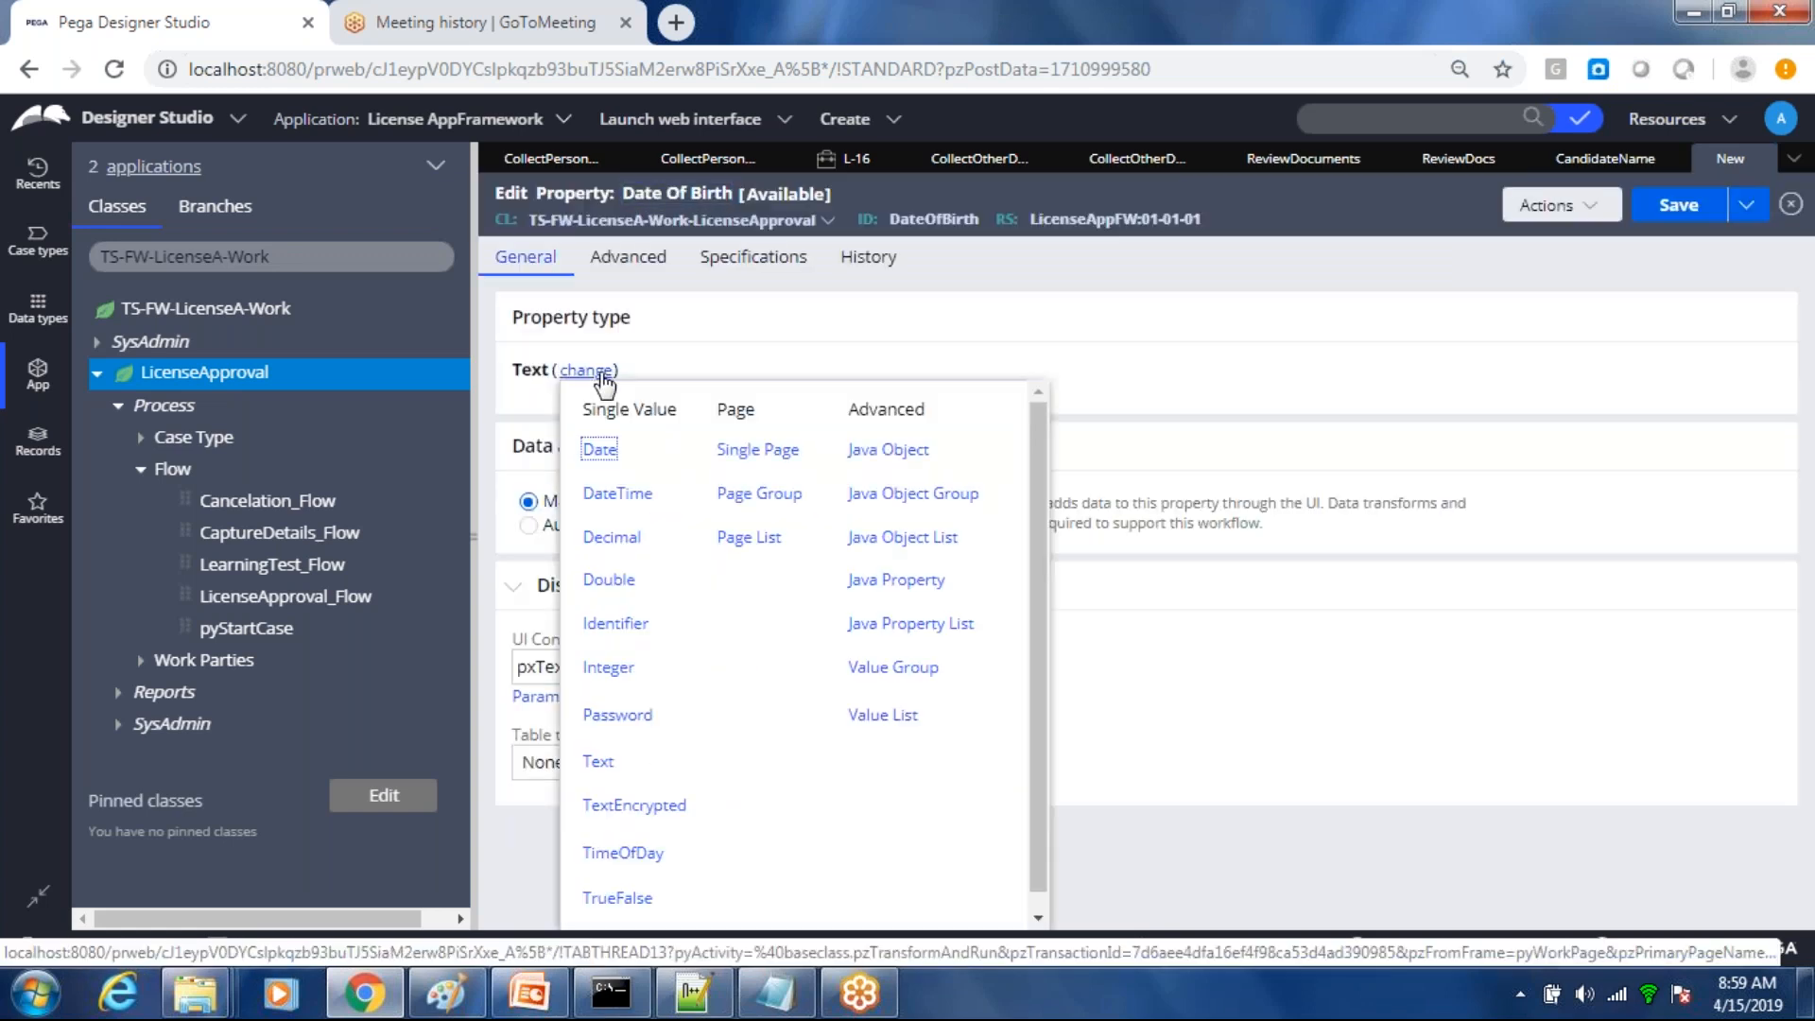
{"action": "left_click", "coordinate": [600, 449]}
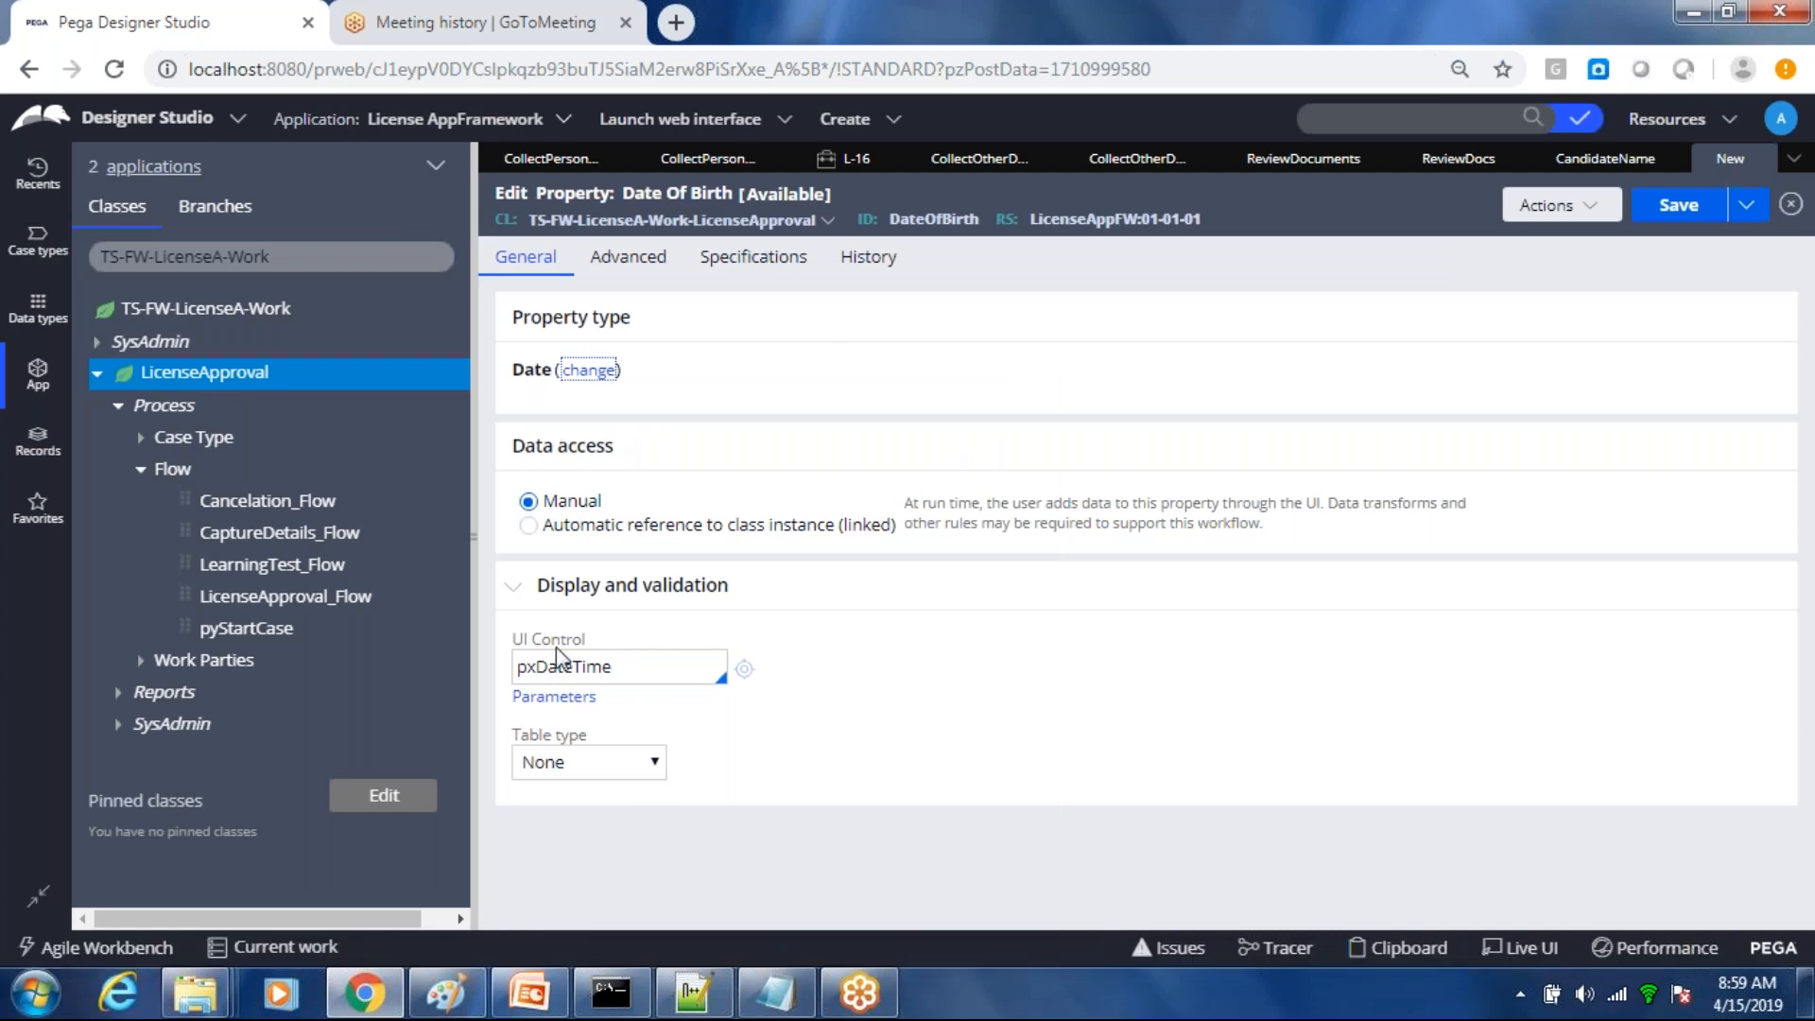
{"action": "left_click", "coordinate": [1691, 218]}
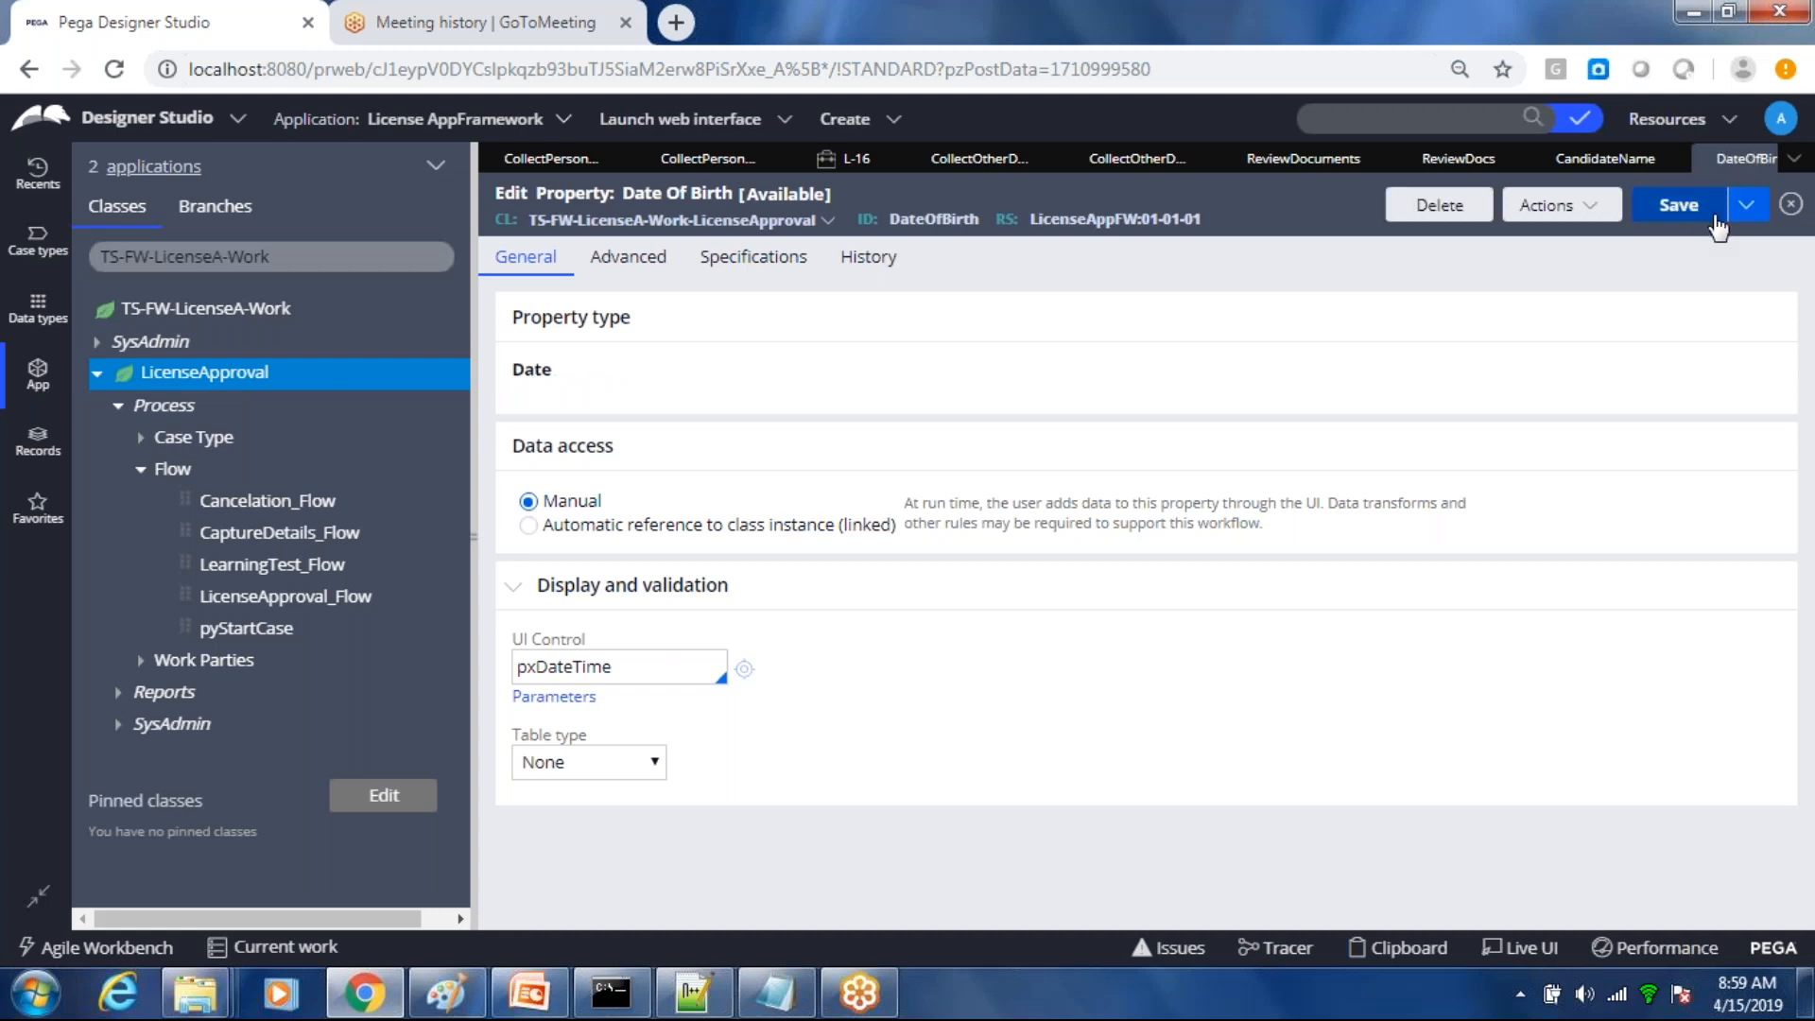
Step: Return to the CollectPersonDetails section, submit the Date of Birth cell properties and save the section
{"action": "left_click", "coordinate": [716, 162]}
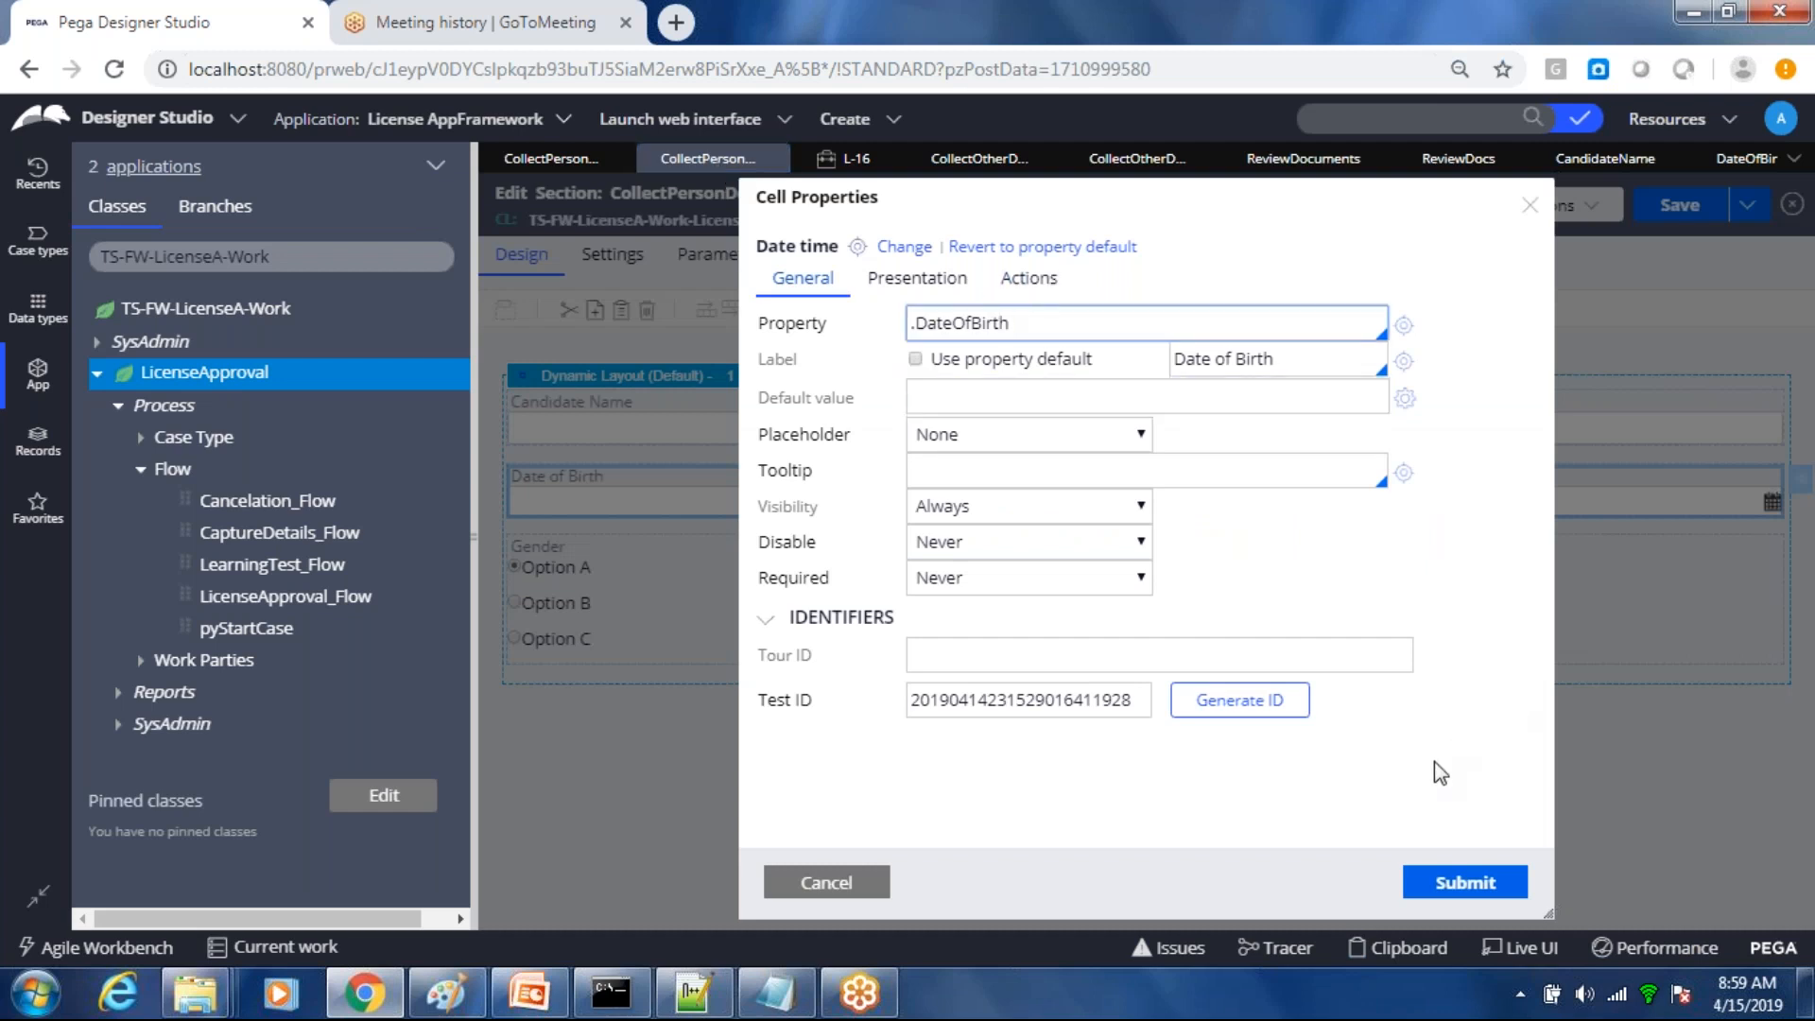
{"action": "left_click", "coordinate": [1491, 888]}
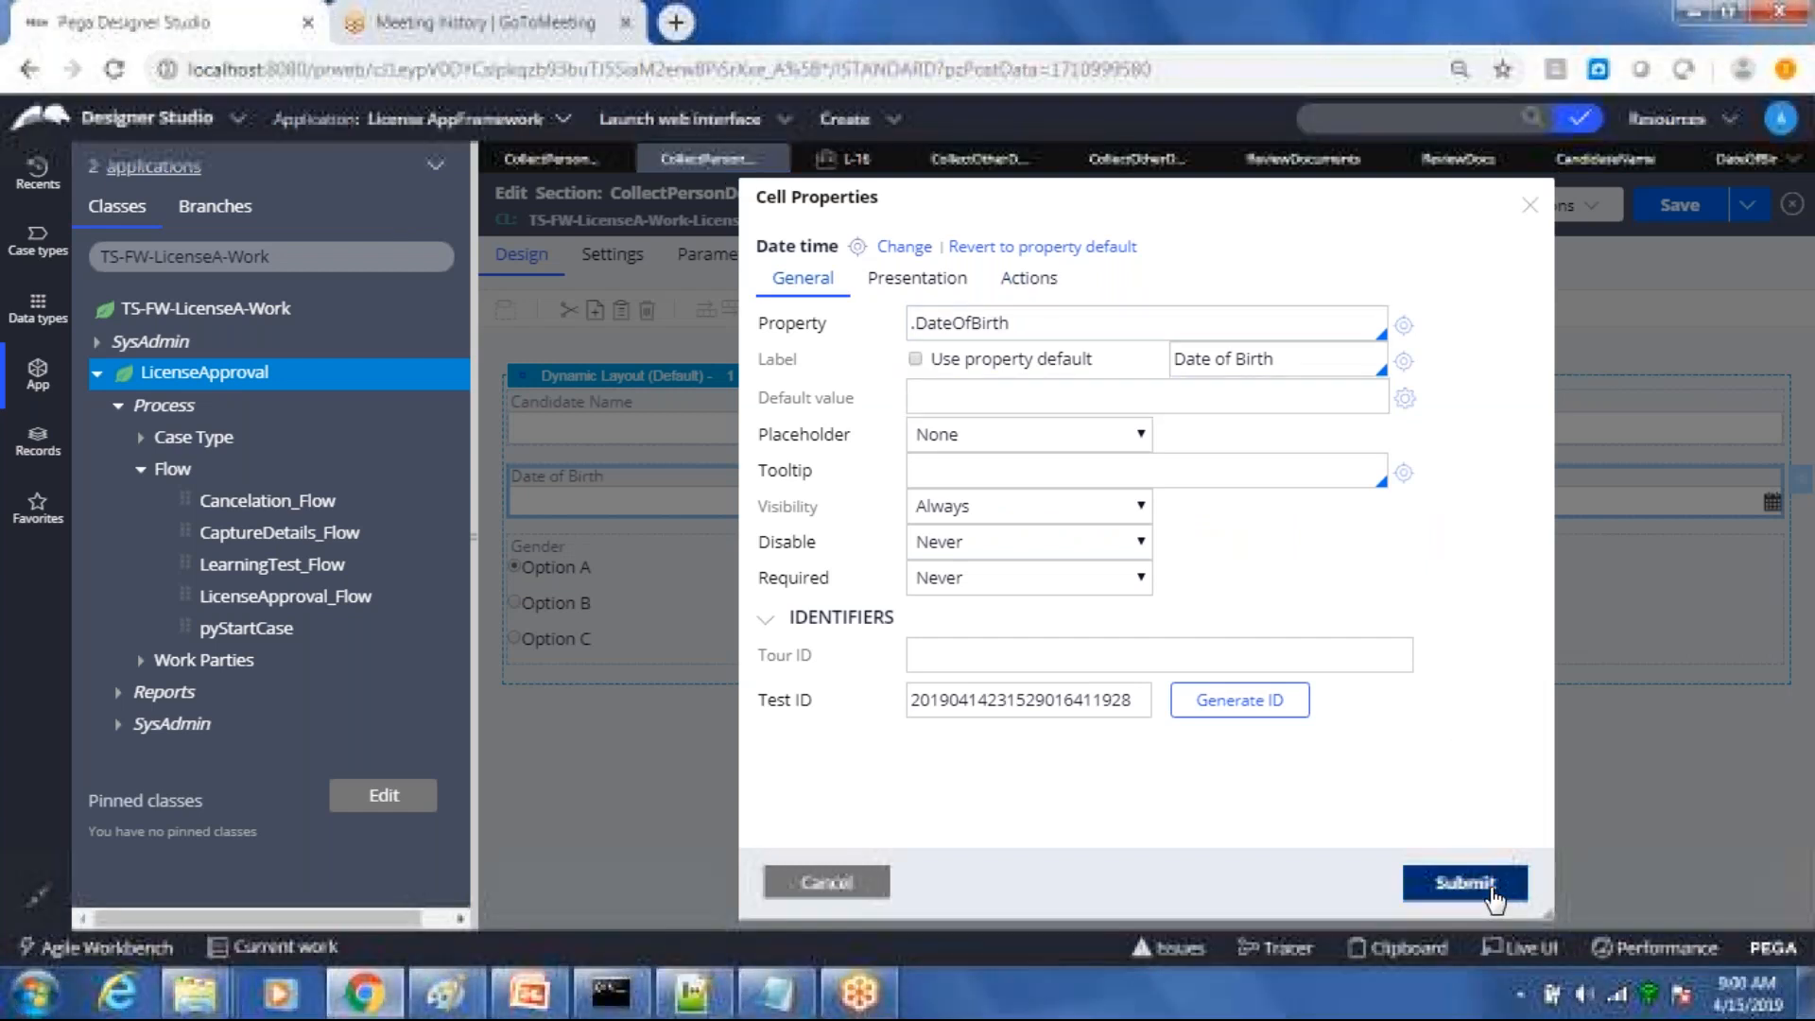
{"action": "left_click", "coordinate": [1678, 208]}
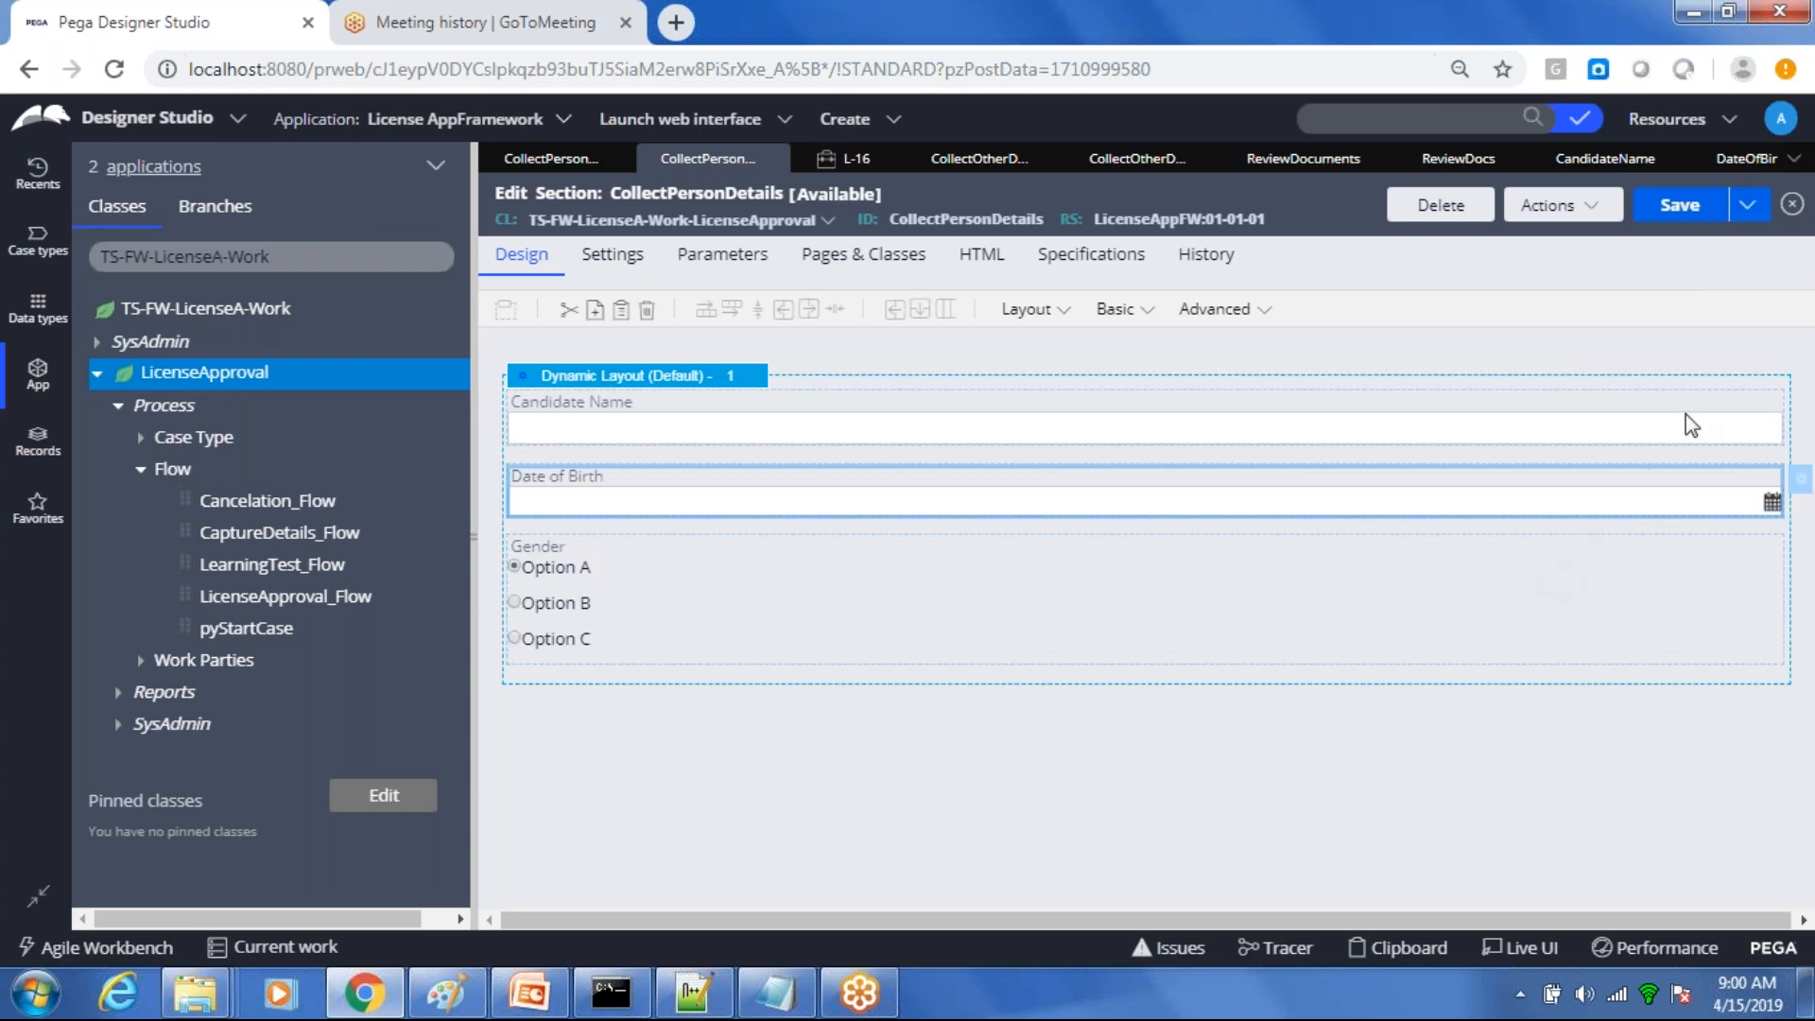
{"action": "left_click", "coordinate": [1682, 217]}
Step: Enter .Gender as the Gender radio buttons' property, and create and open the new Gender property record in the LicenseAppFW ruleset
{"action": "left_click", "coordinate": [1021, 647]}
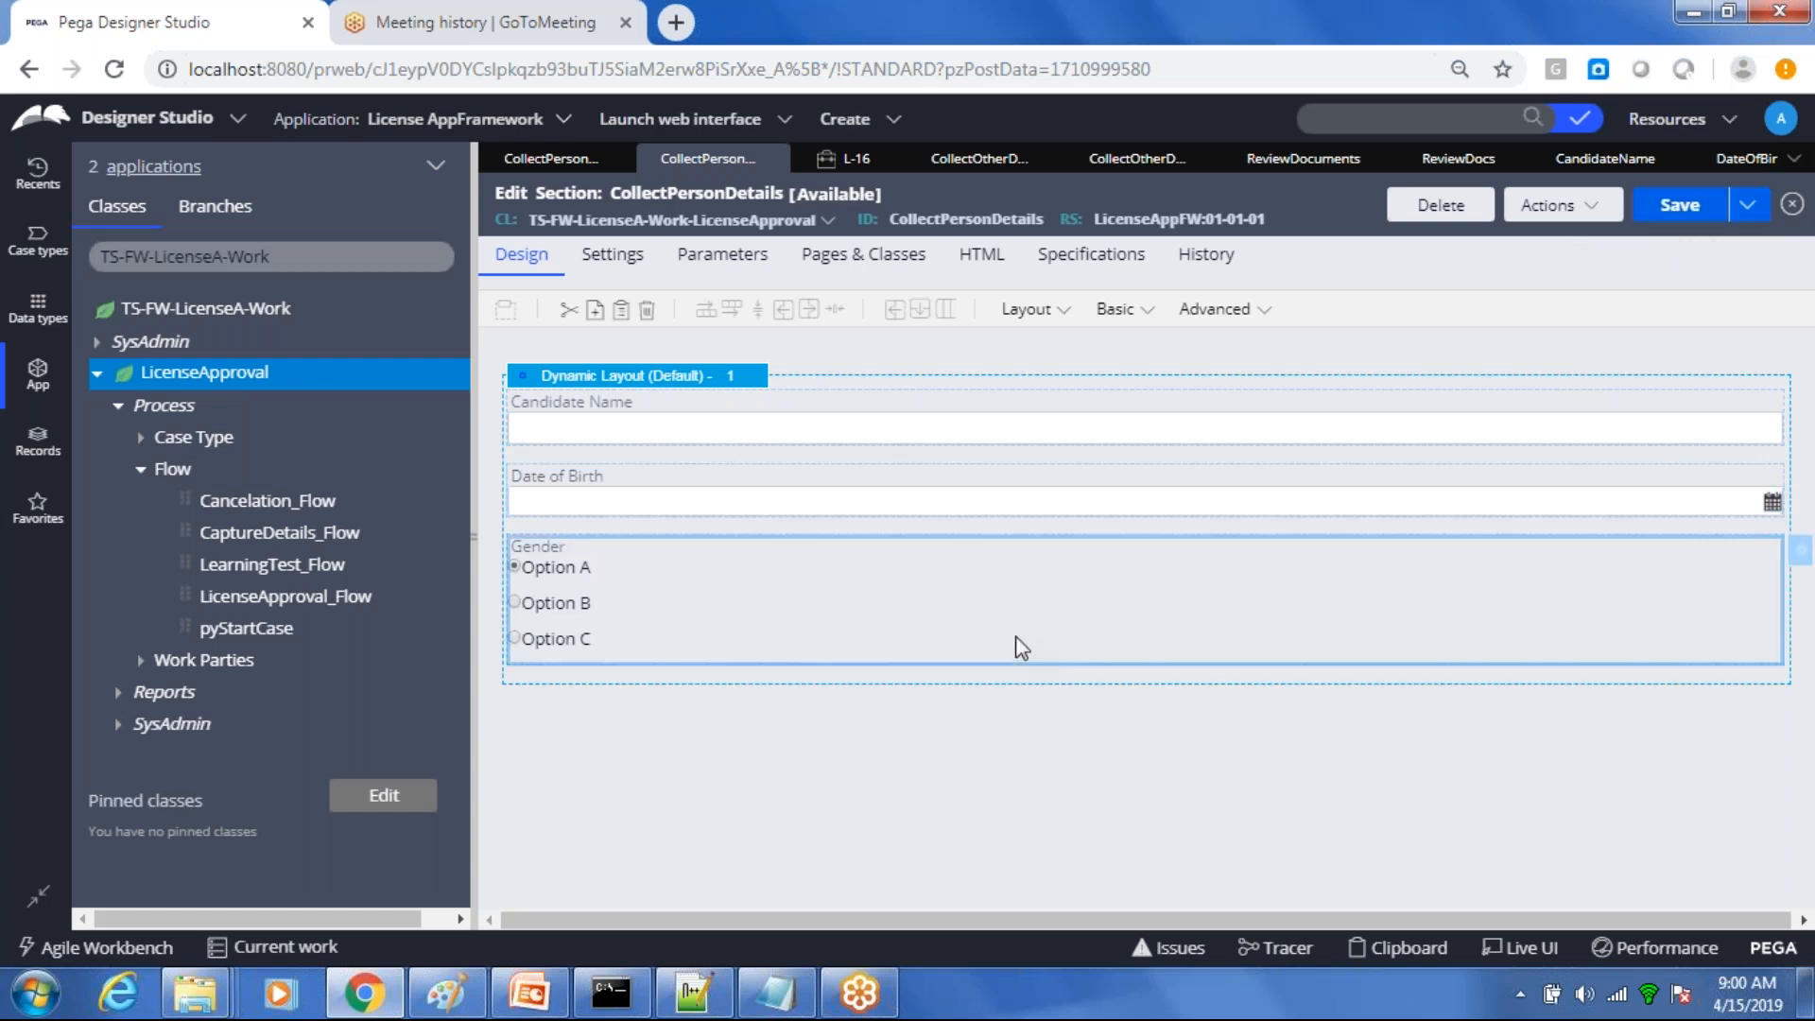
{"action": "left_click", "coordinate": [1802, 558]}
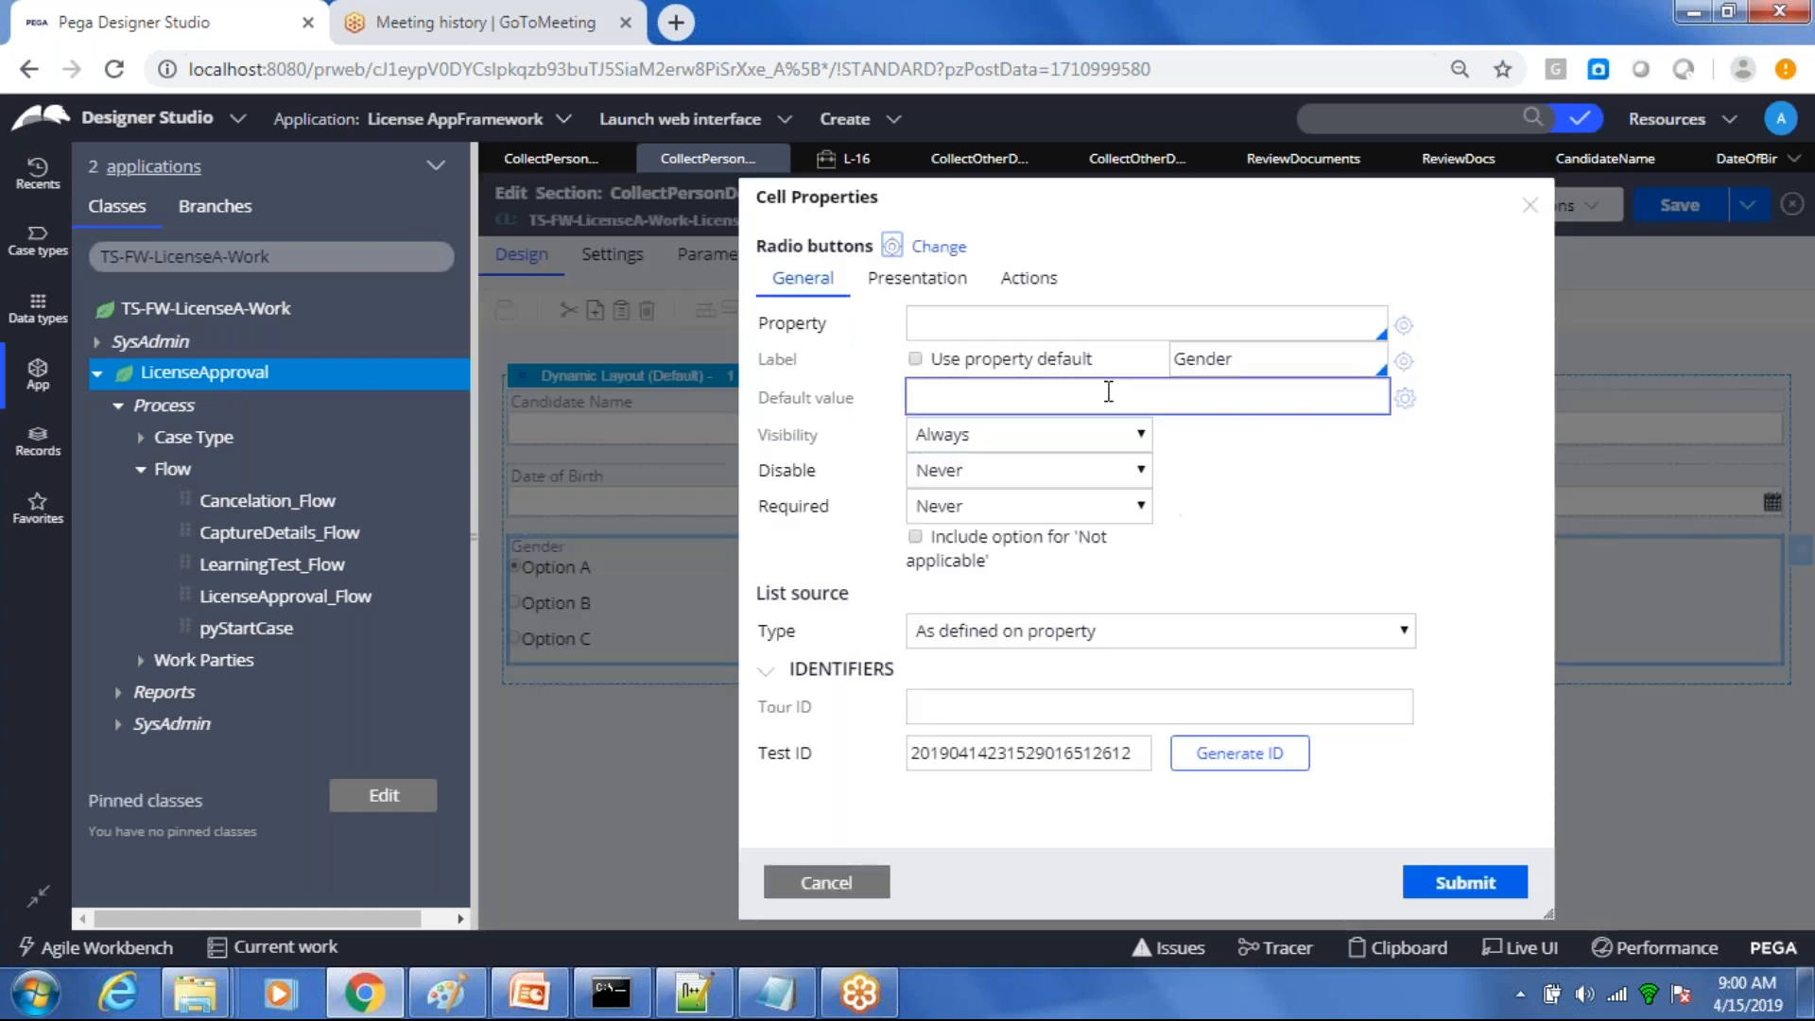
{"action": "left_click", "coordinate": [1079, 325]}
{"action": "type", "text": "."}
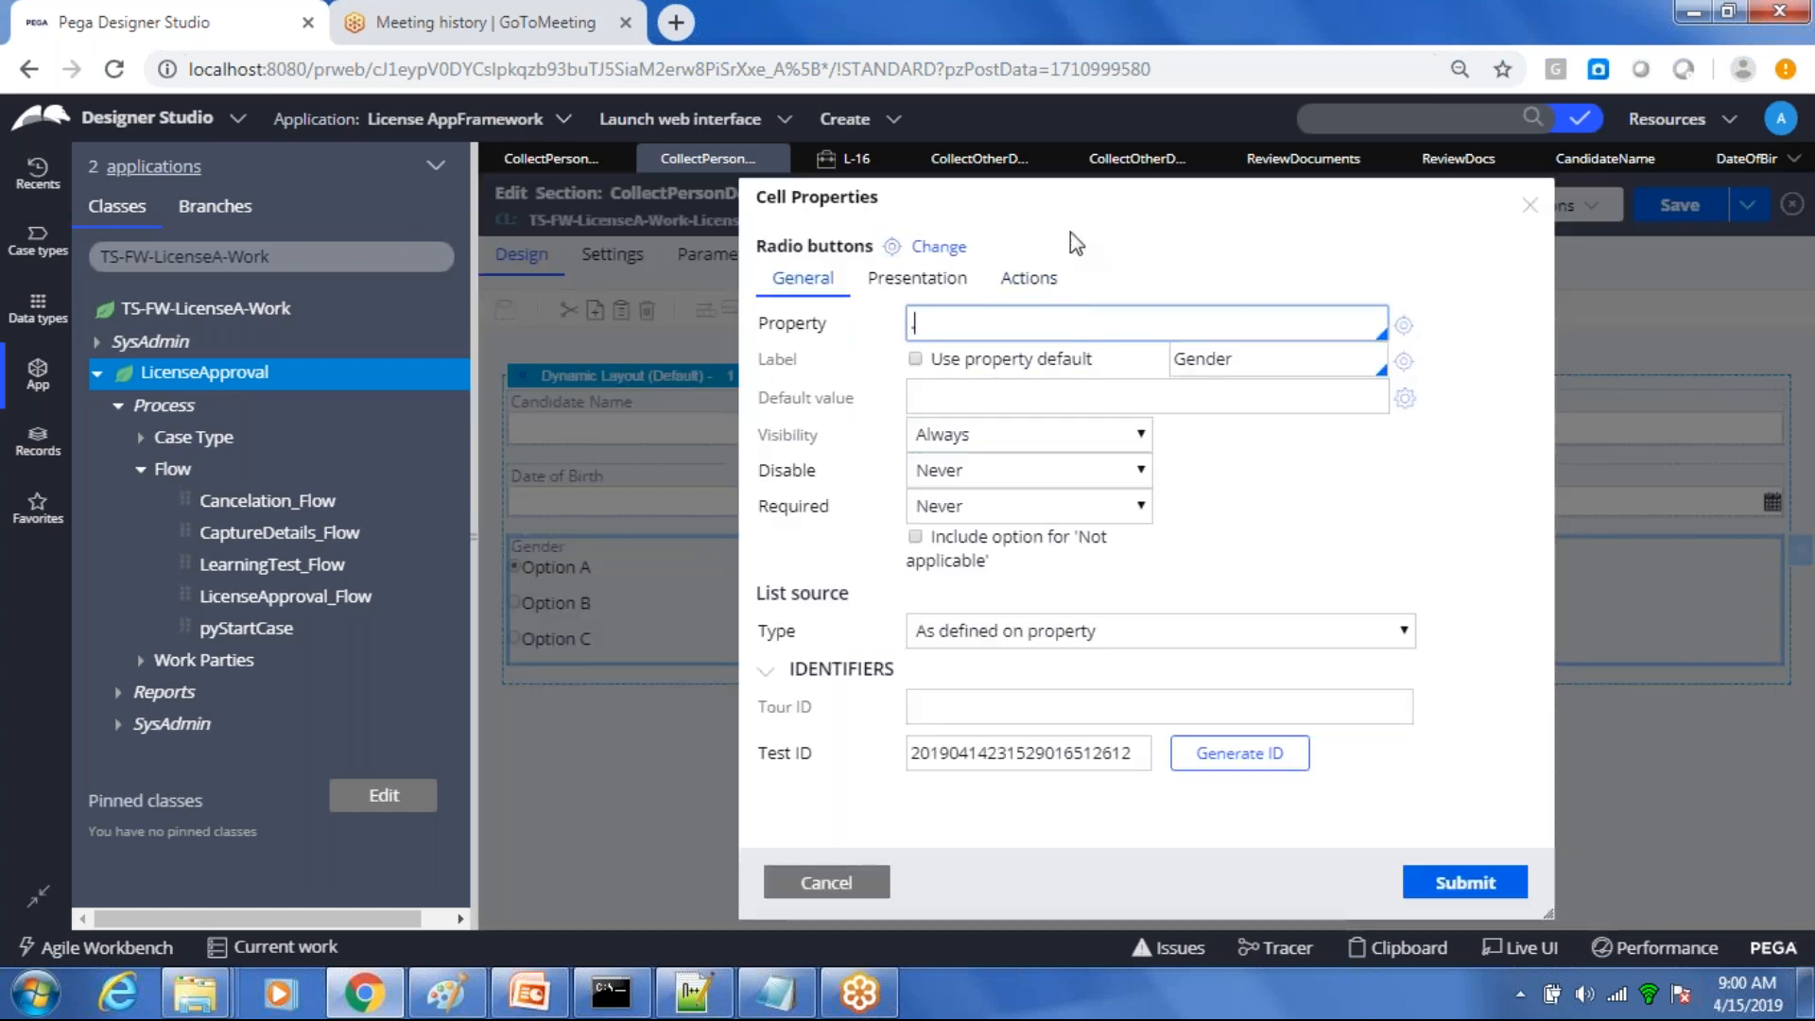
{"action": "type", "text": "Gender"}
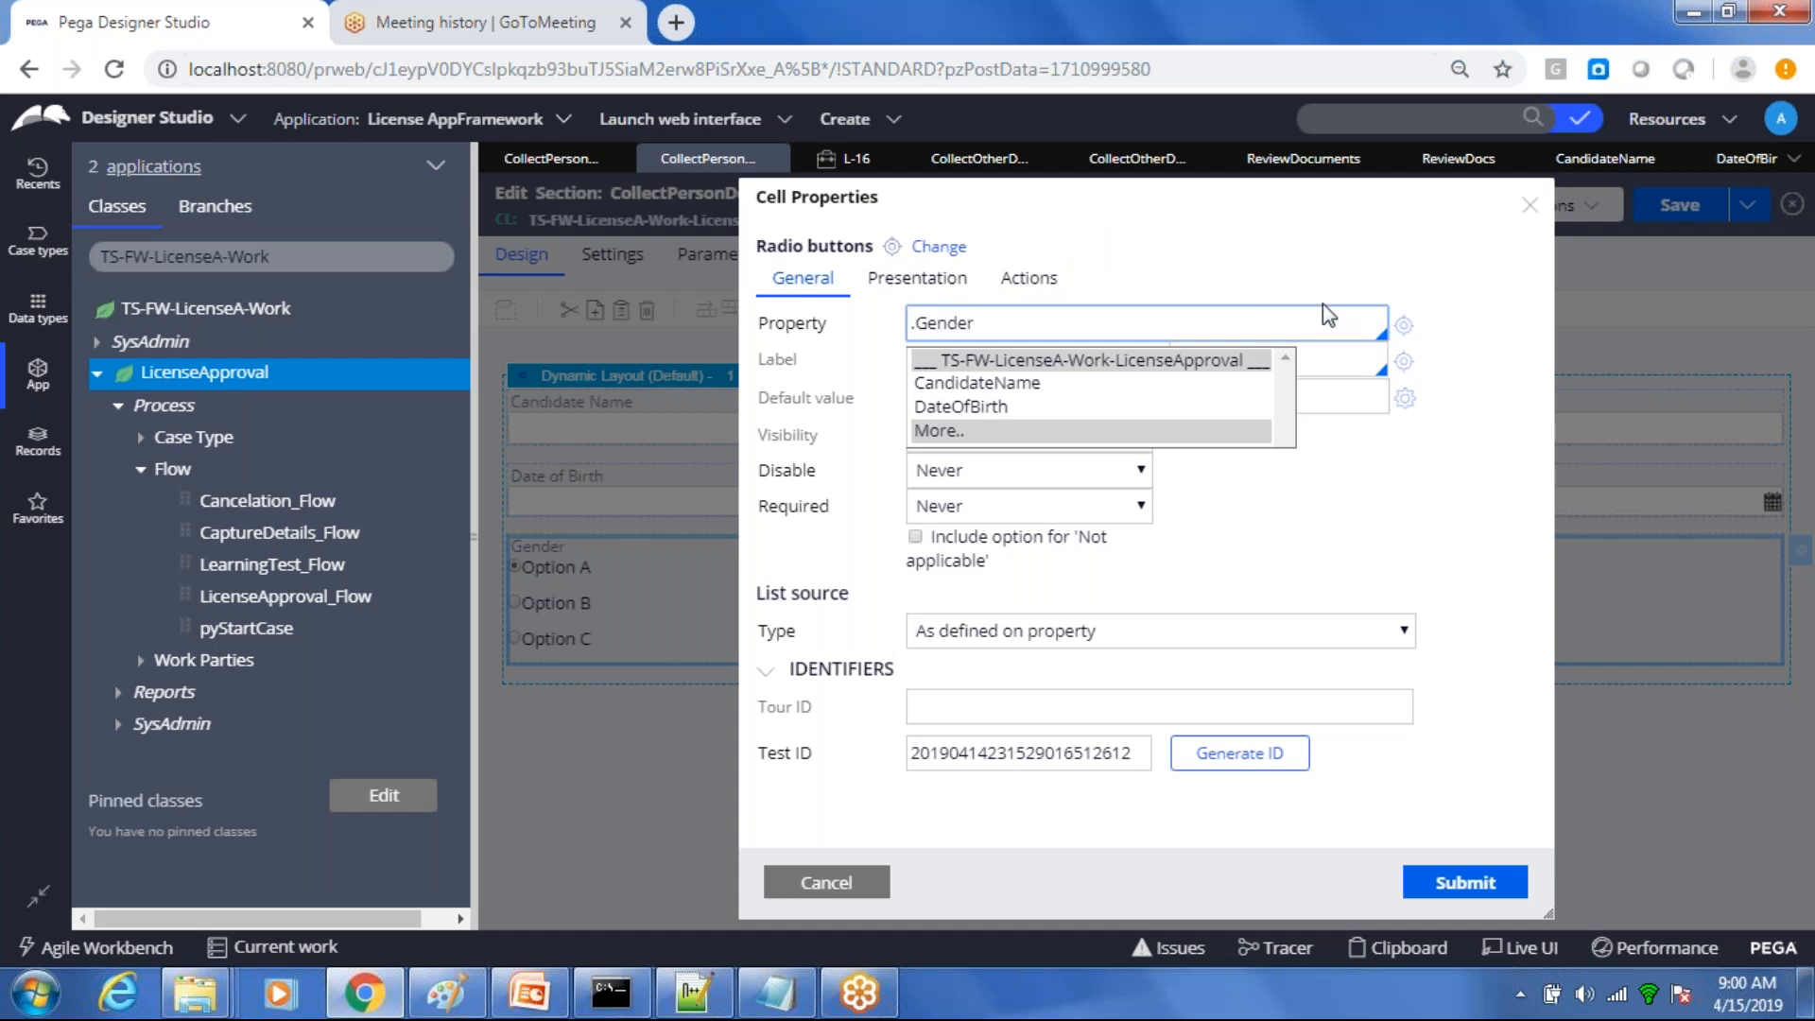
{"action": "left_click", "coordinate": [1401, 326]}
{"action": "left_click", "coordinate": [1401, 326]}
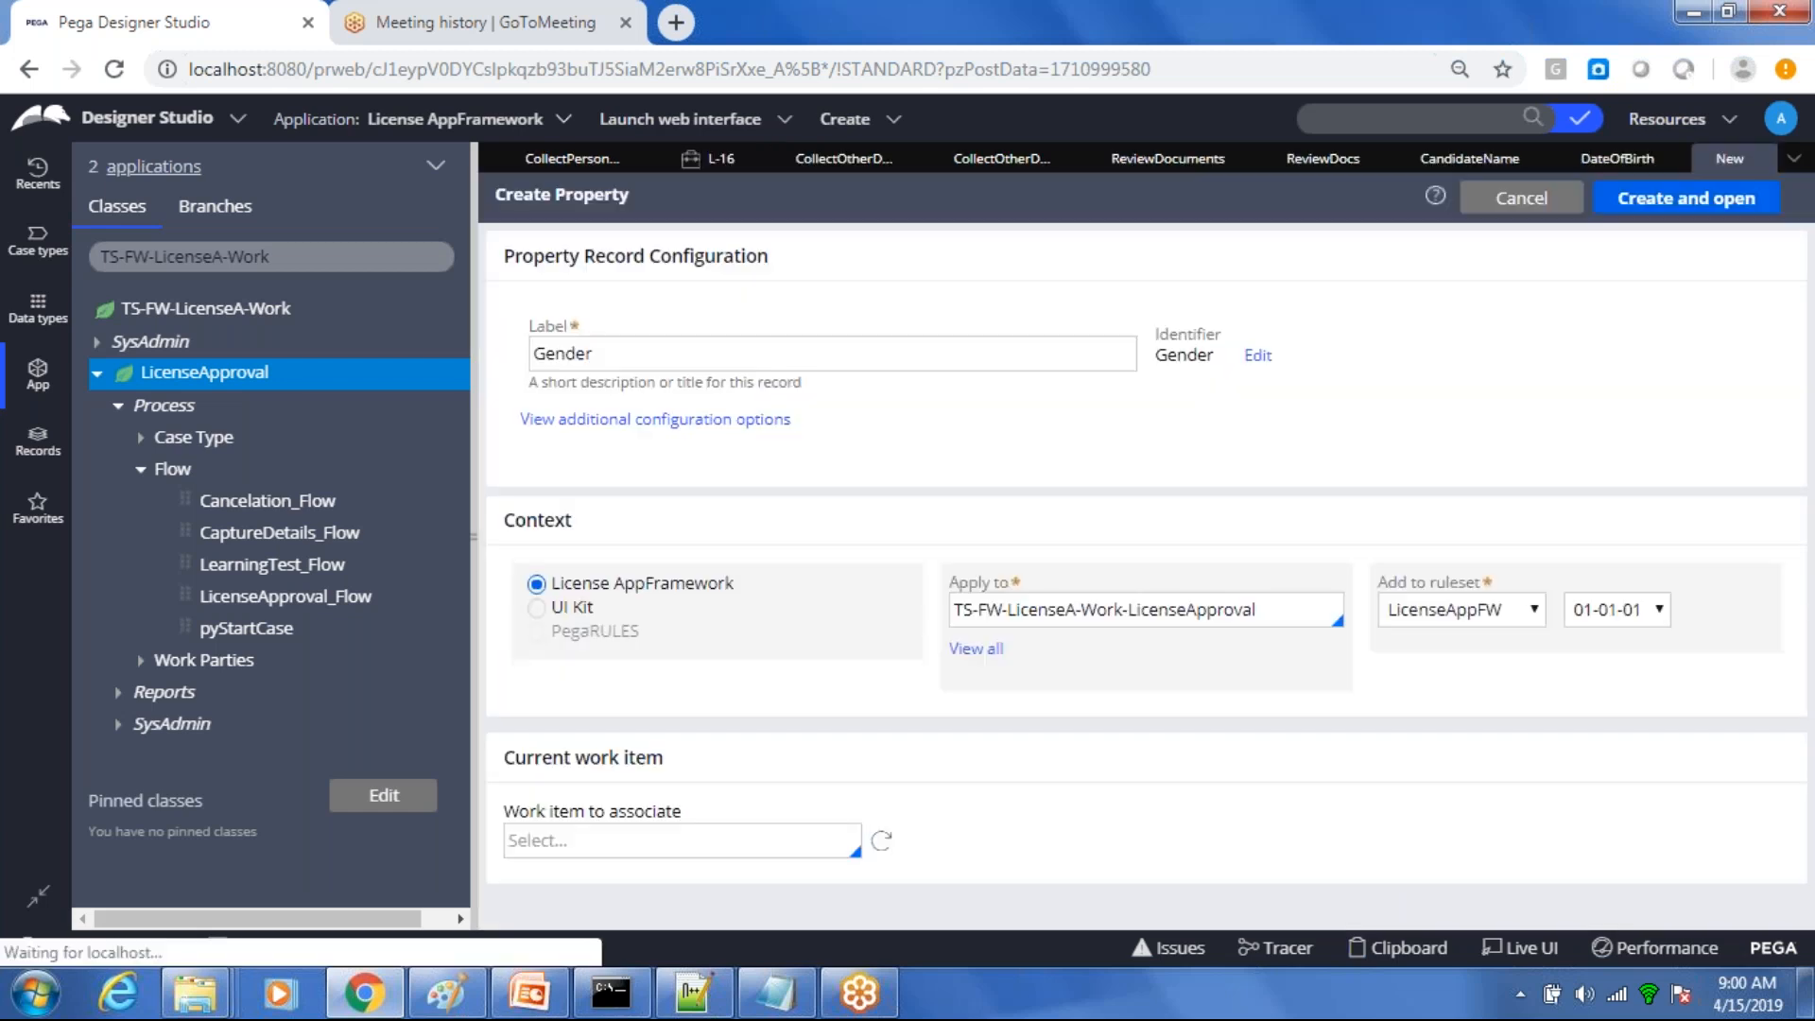
{"action": "left_click", "coordinate": [1671, 202]}
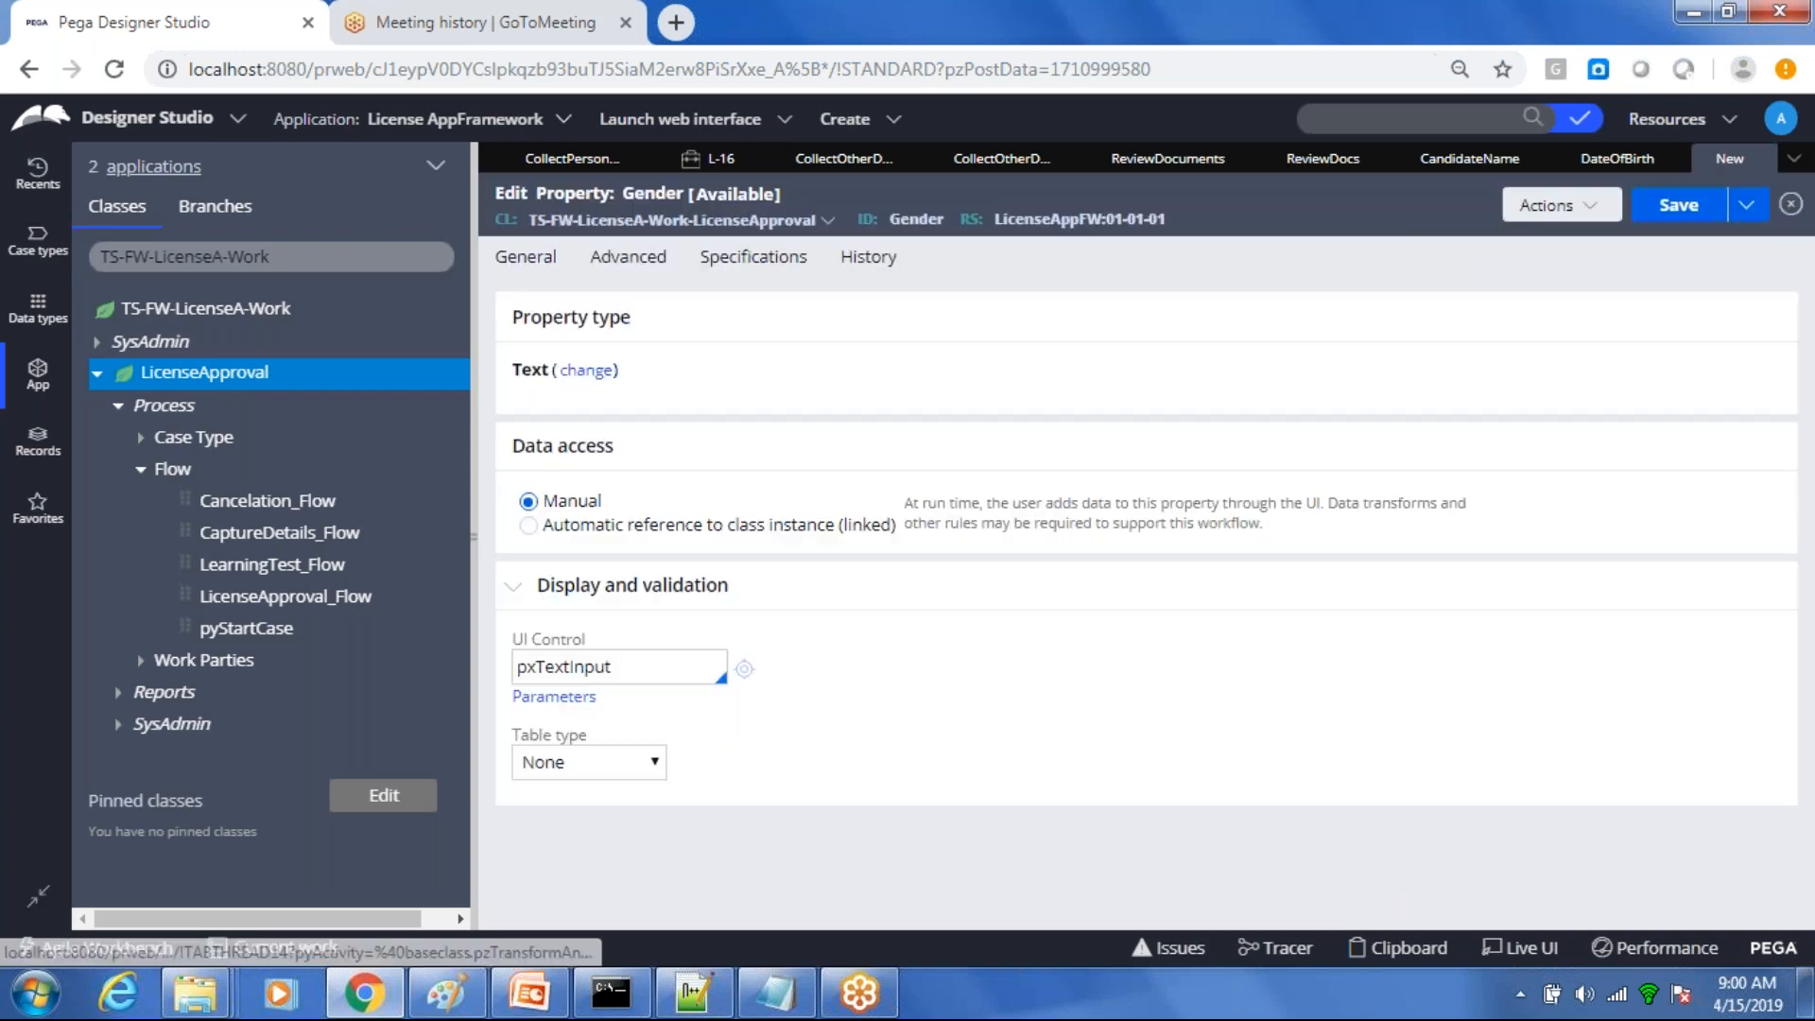
Step: Keep the Gender property's type as Text and set its table type to Local List
{"action": "left_click", "coordinate": [604, 377]}
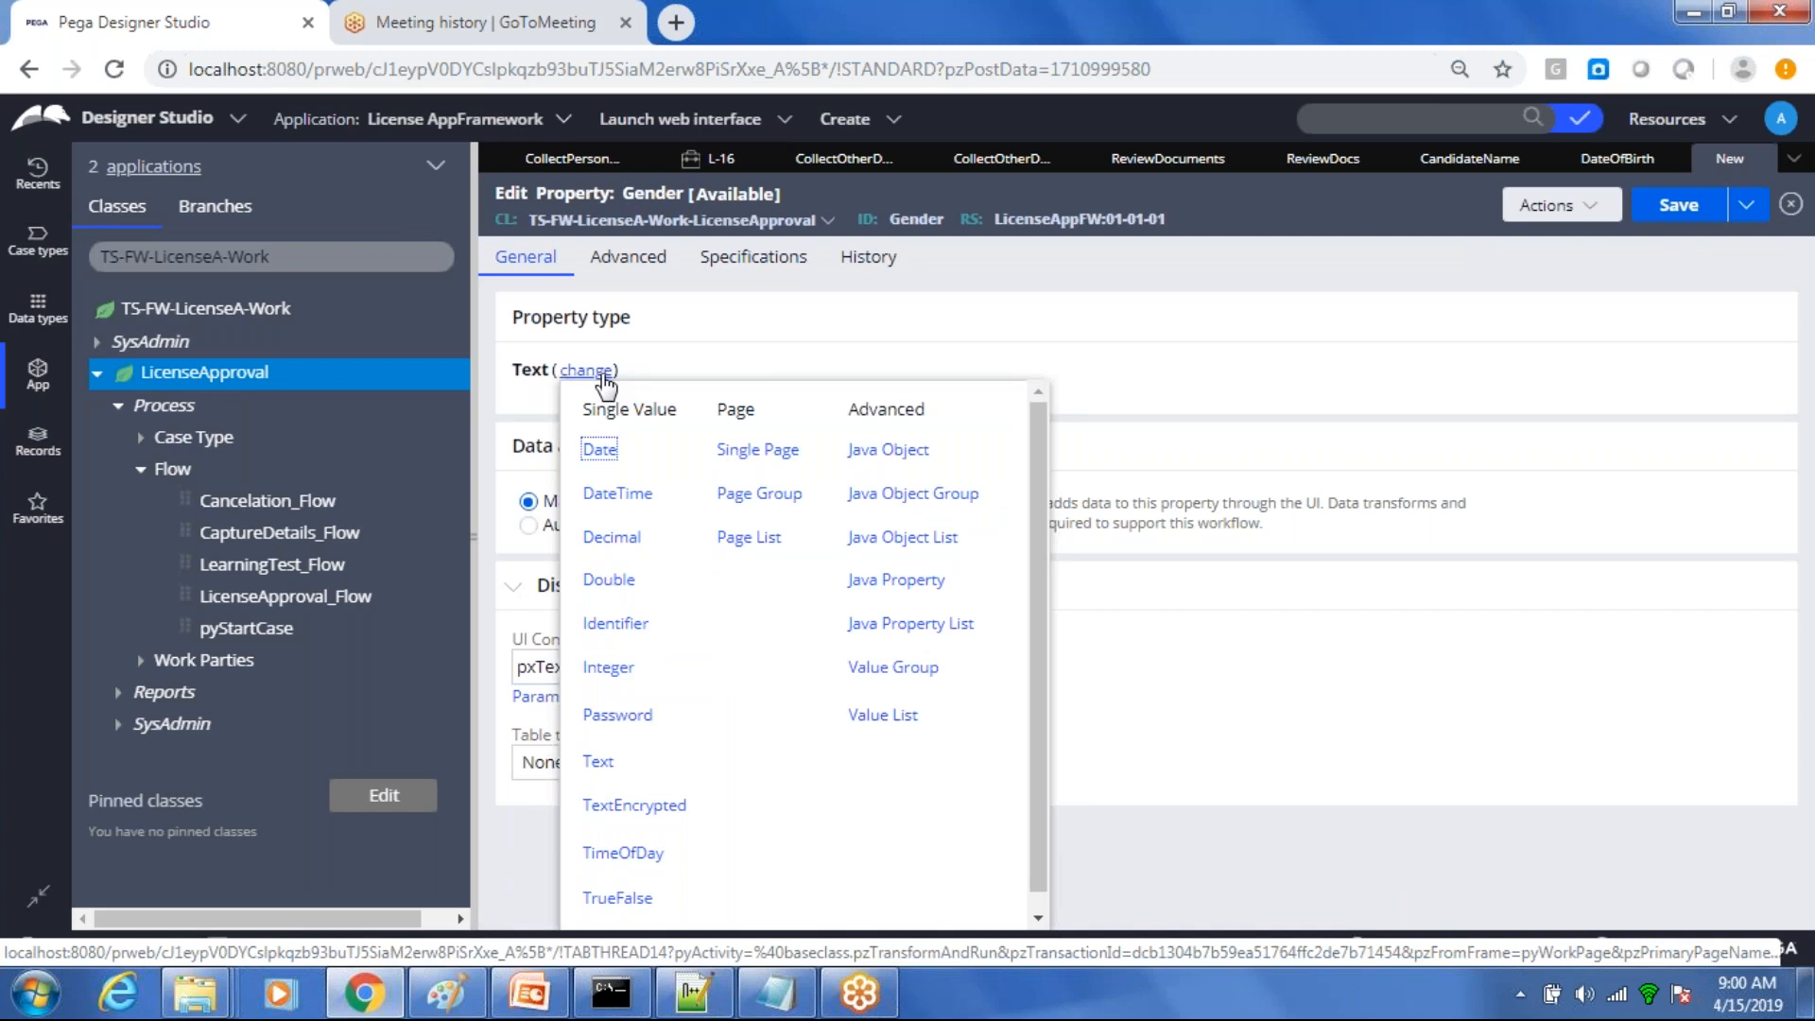
{"action": "left_click", "coordinate": [712, 333]}
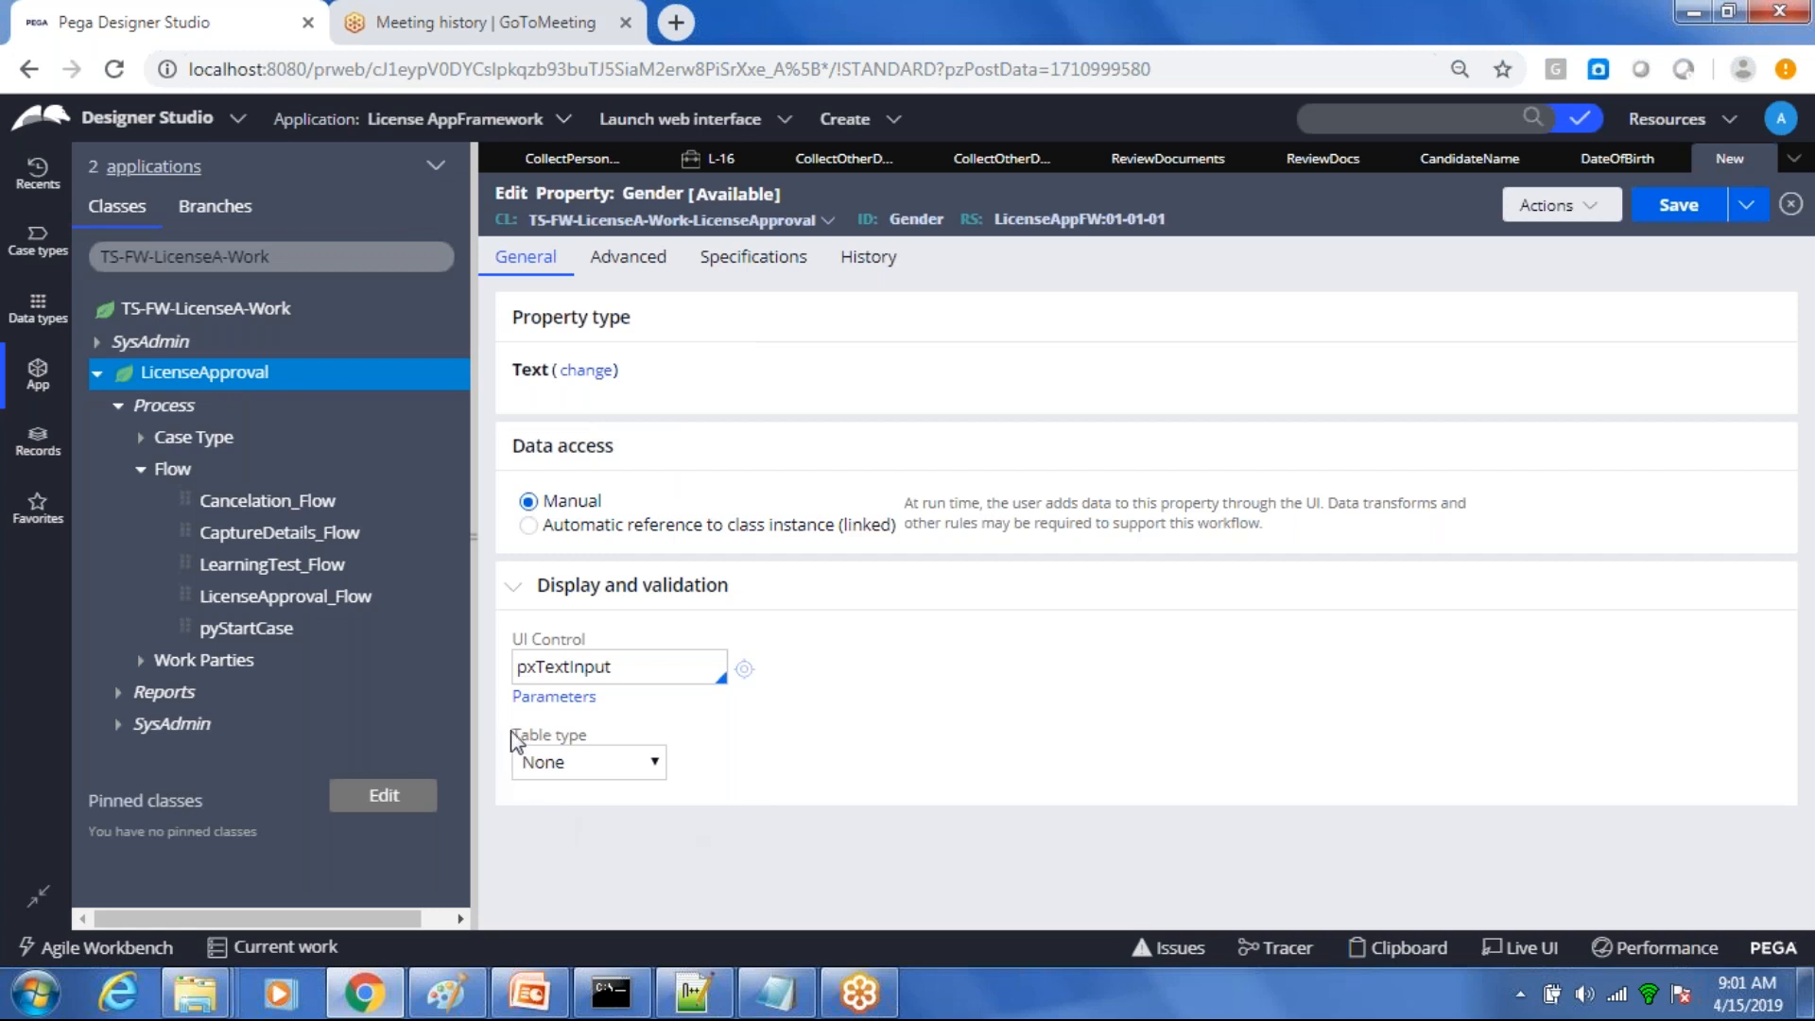
{"action": "left_click_drag", "start_coordinate": [515, 738], "coordinate": [603, 742]}
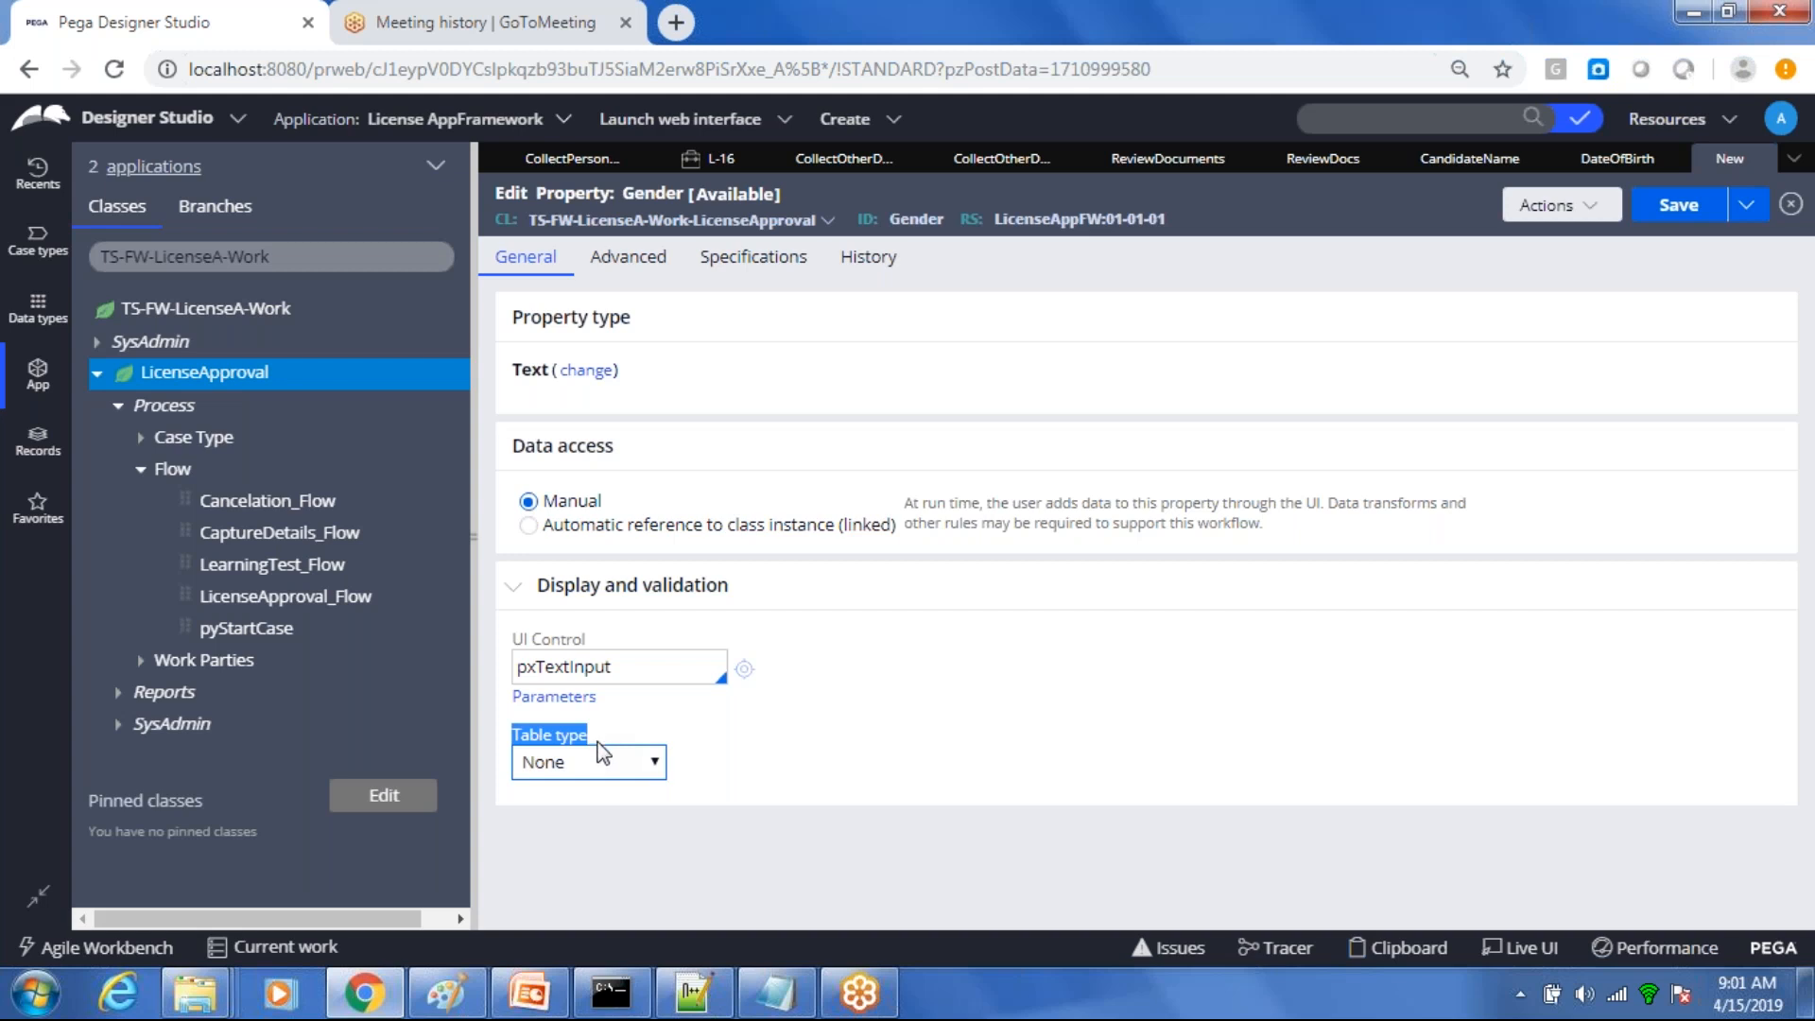
{"action": "left_click", "coordinate": [557, 766]}
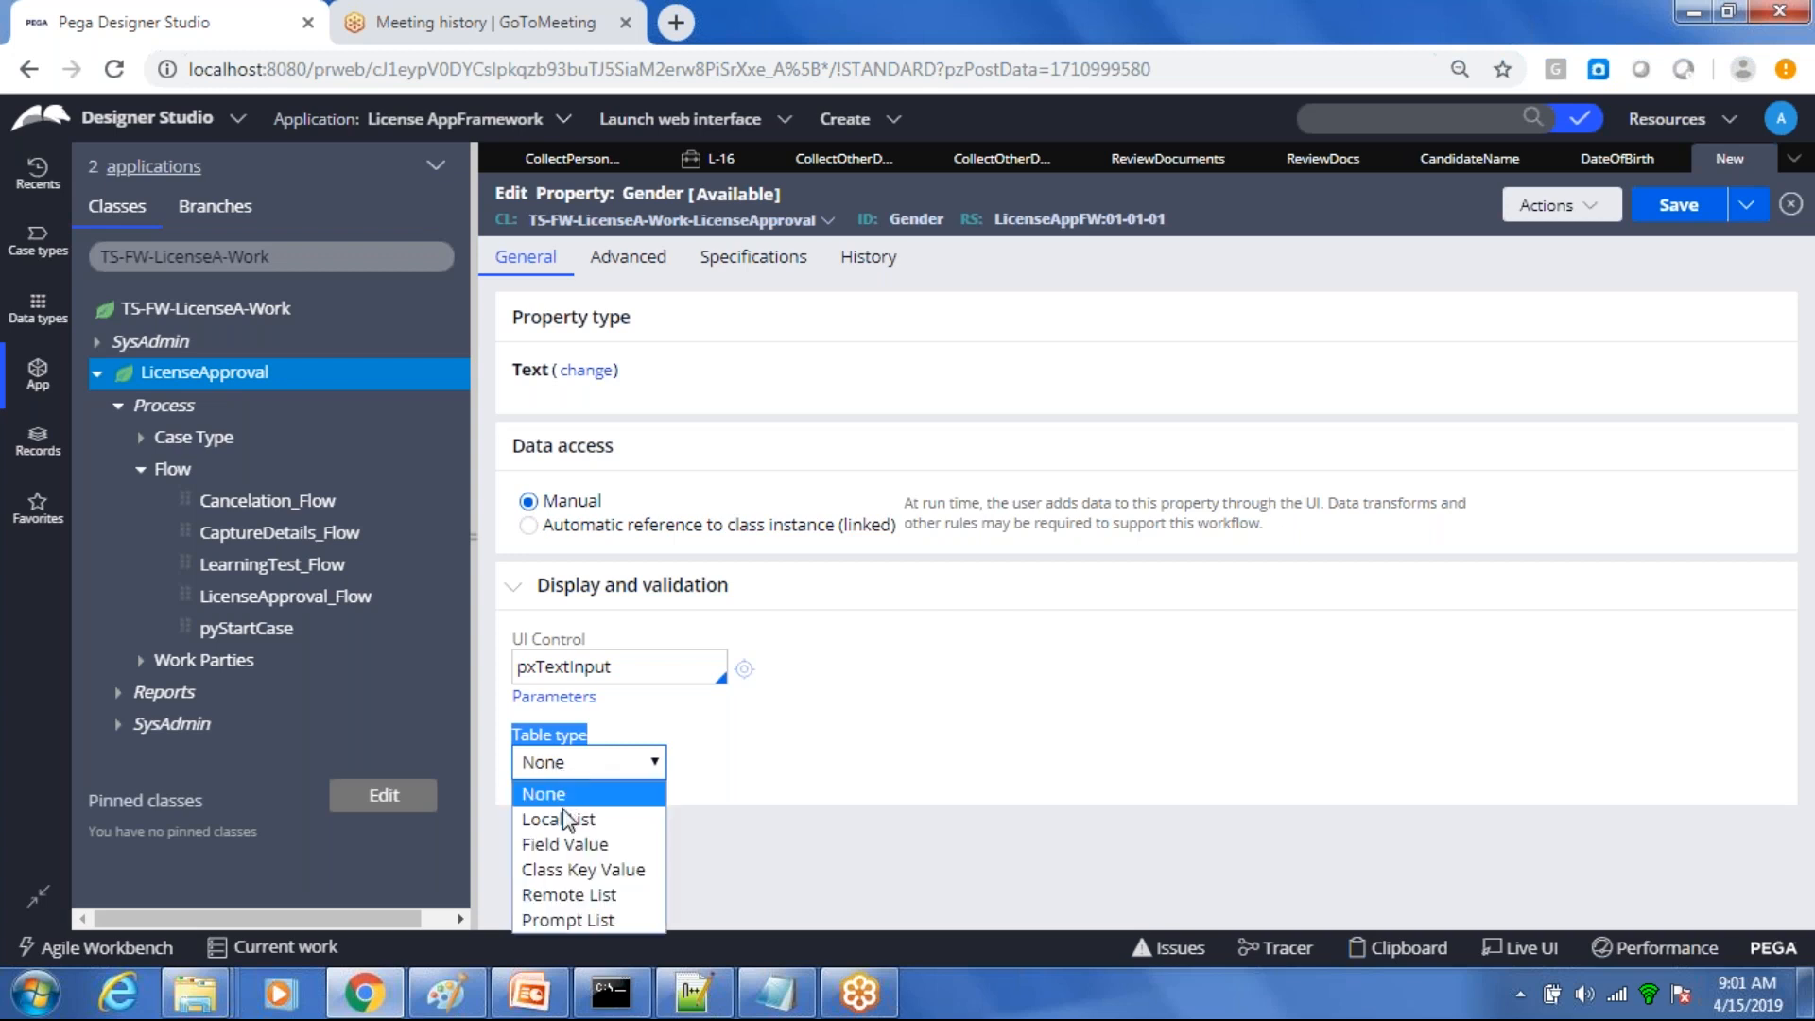
{"action": "left_click", "coordinate": [564, 819]}
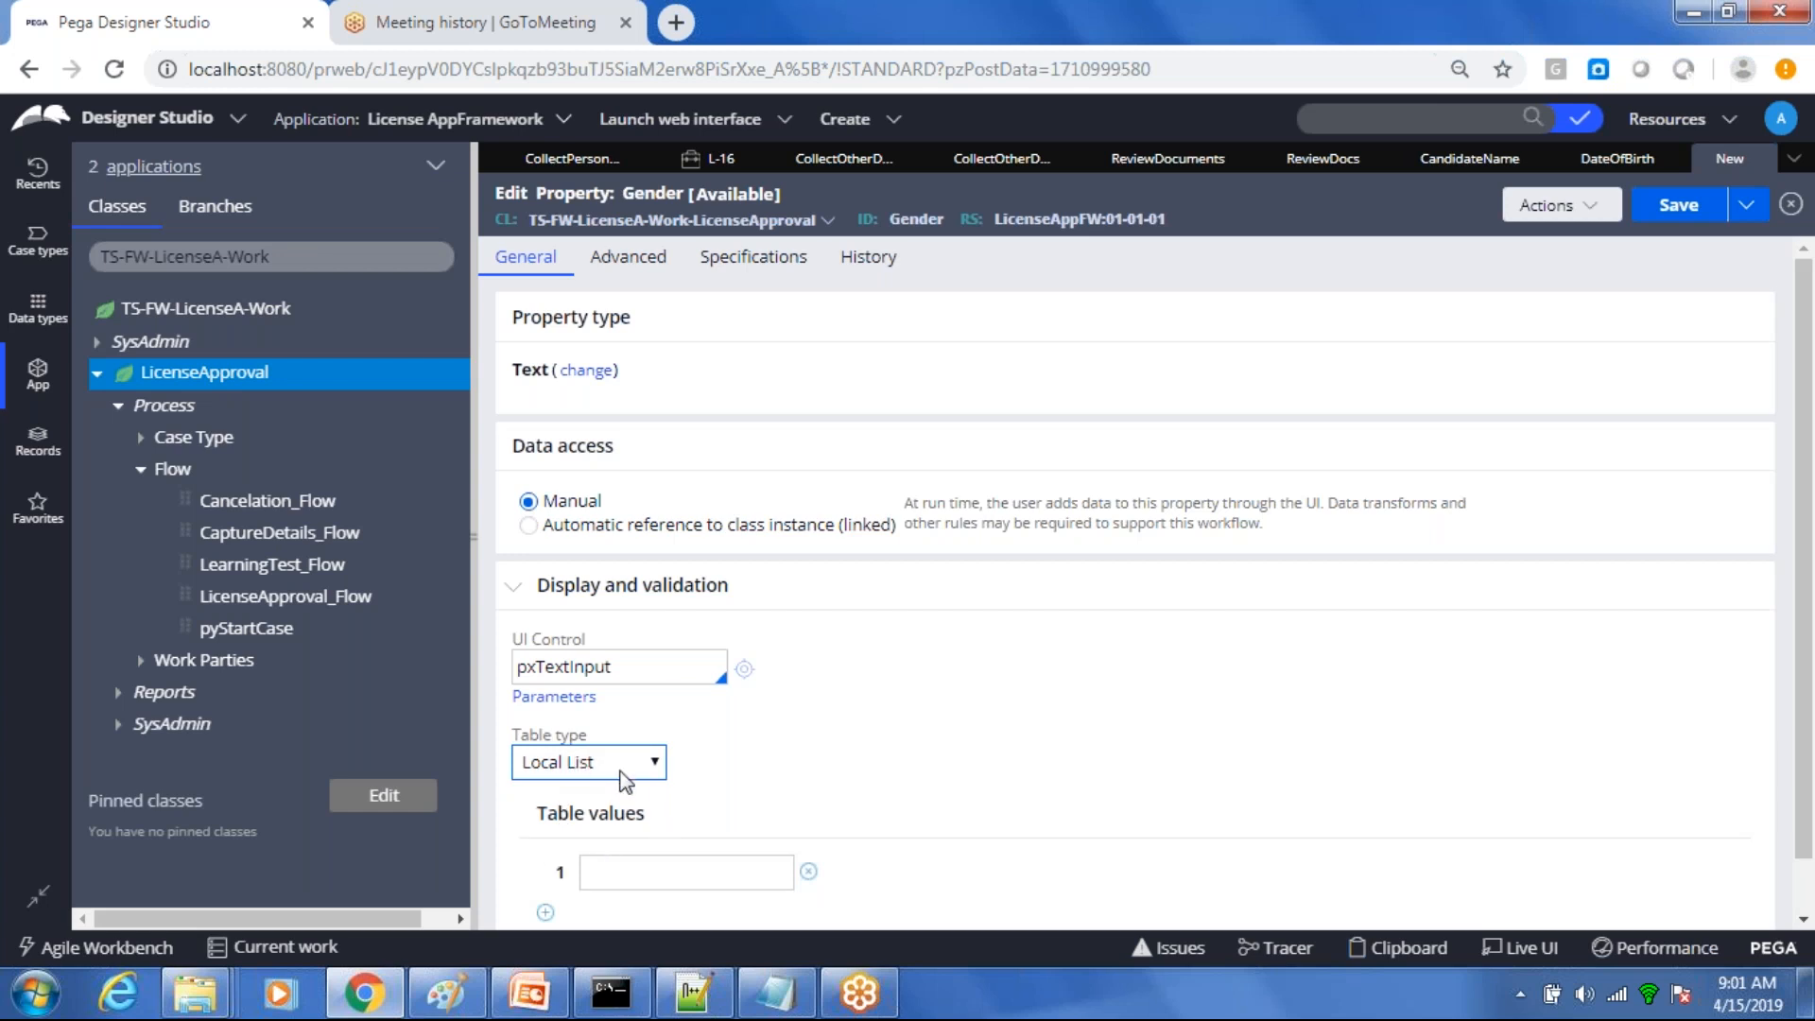
Step: Add Male and Female as the Gender property's table values and save the property
{"action": "left_click_drag", "start_coordinate": [1808, 708], "coordinate": [1807, 777]}
{"action": "left_click", "coordinate": [724, 811]}
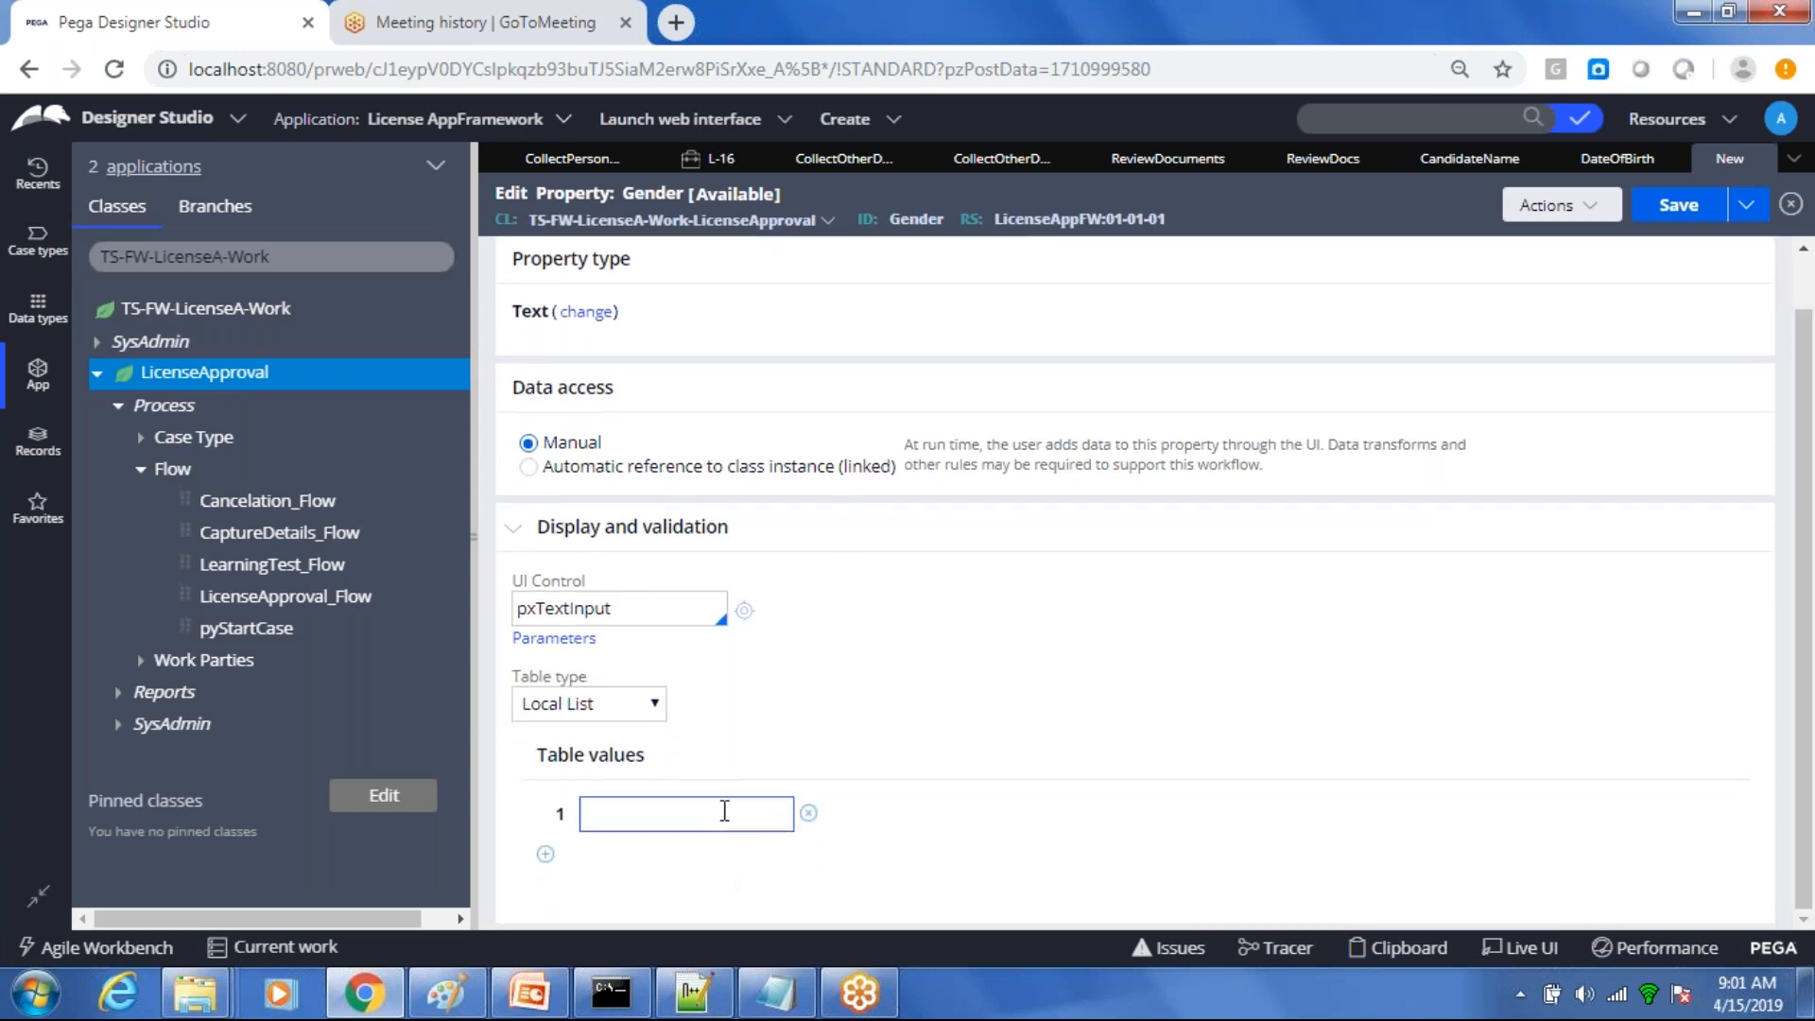
{"action": "type", "text": "Male"}
{"action": "left_click", "coordinate": [545, 858]}
{"action": "type", "text": "Female"}
{"action": "key", "text": "ctrl+s"}
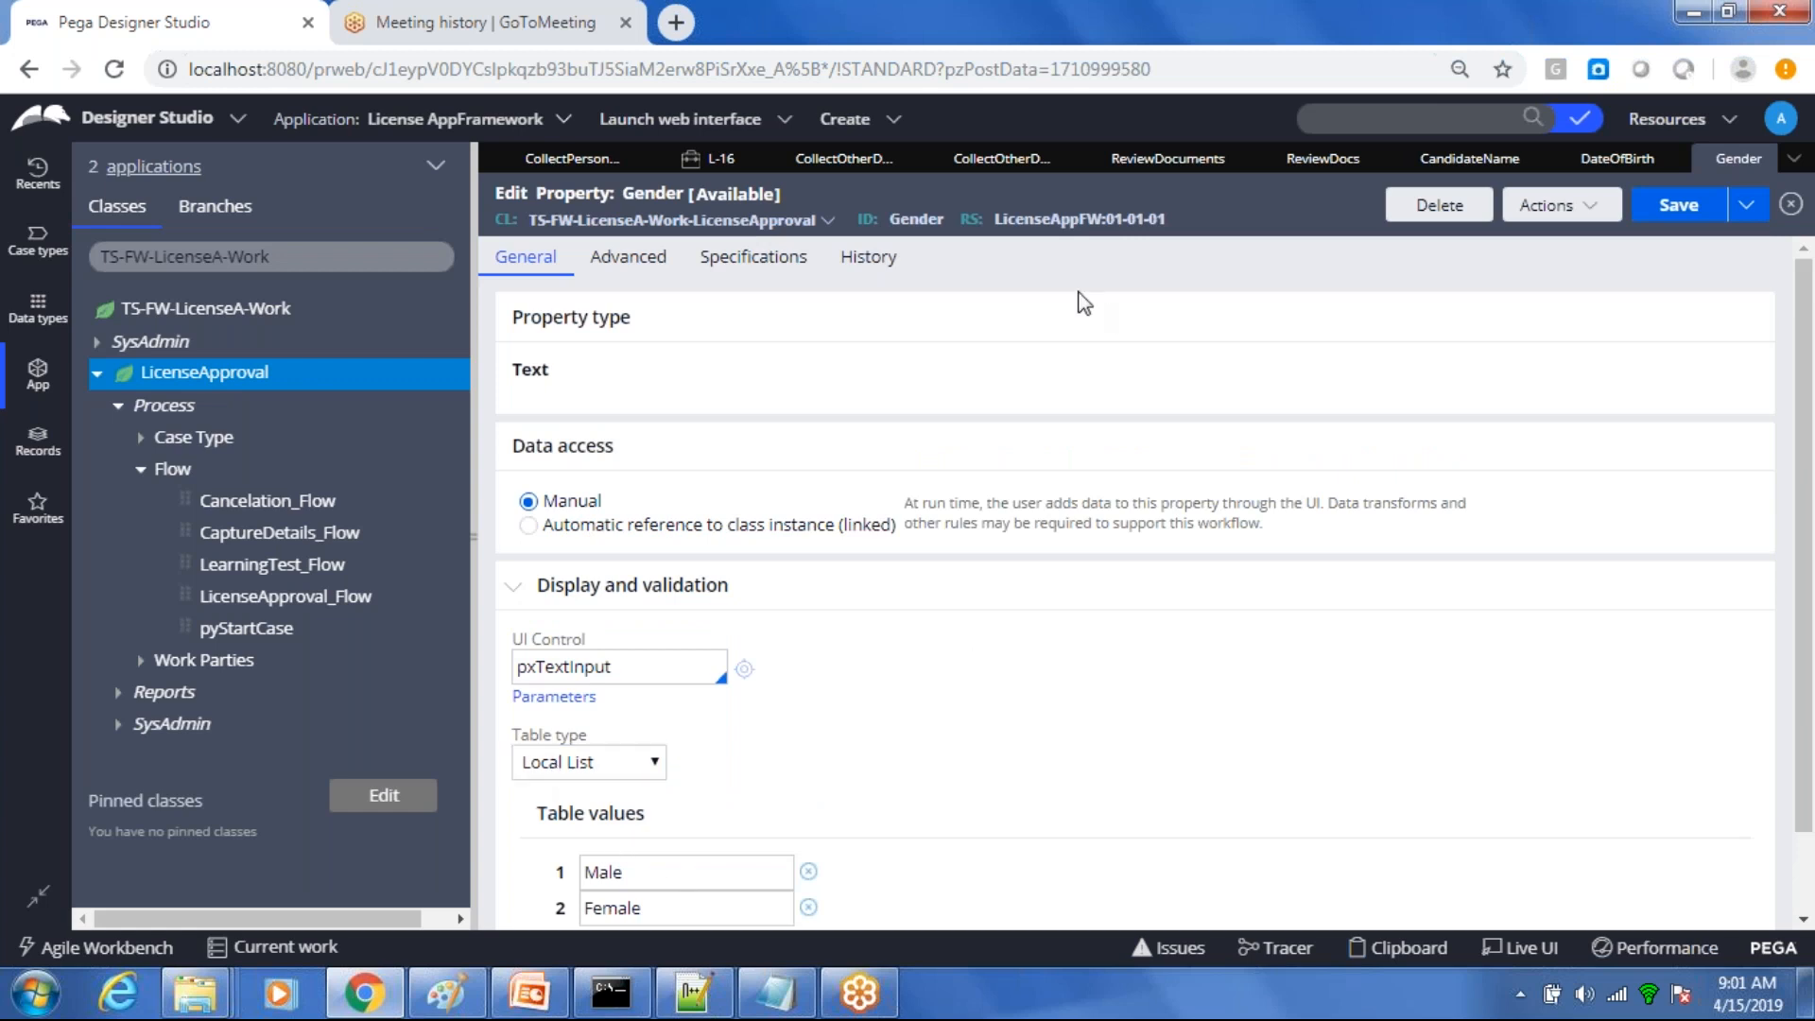
Step: Return to the CollectPersonDetails section, submit the Gender radio buttons' cell properties and save the section
{"action": "left_click", "coordinate": [598, 166]}
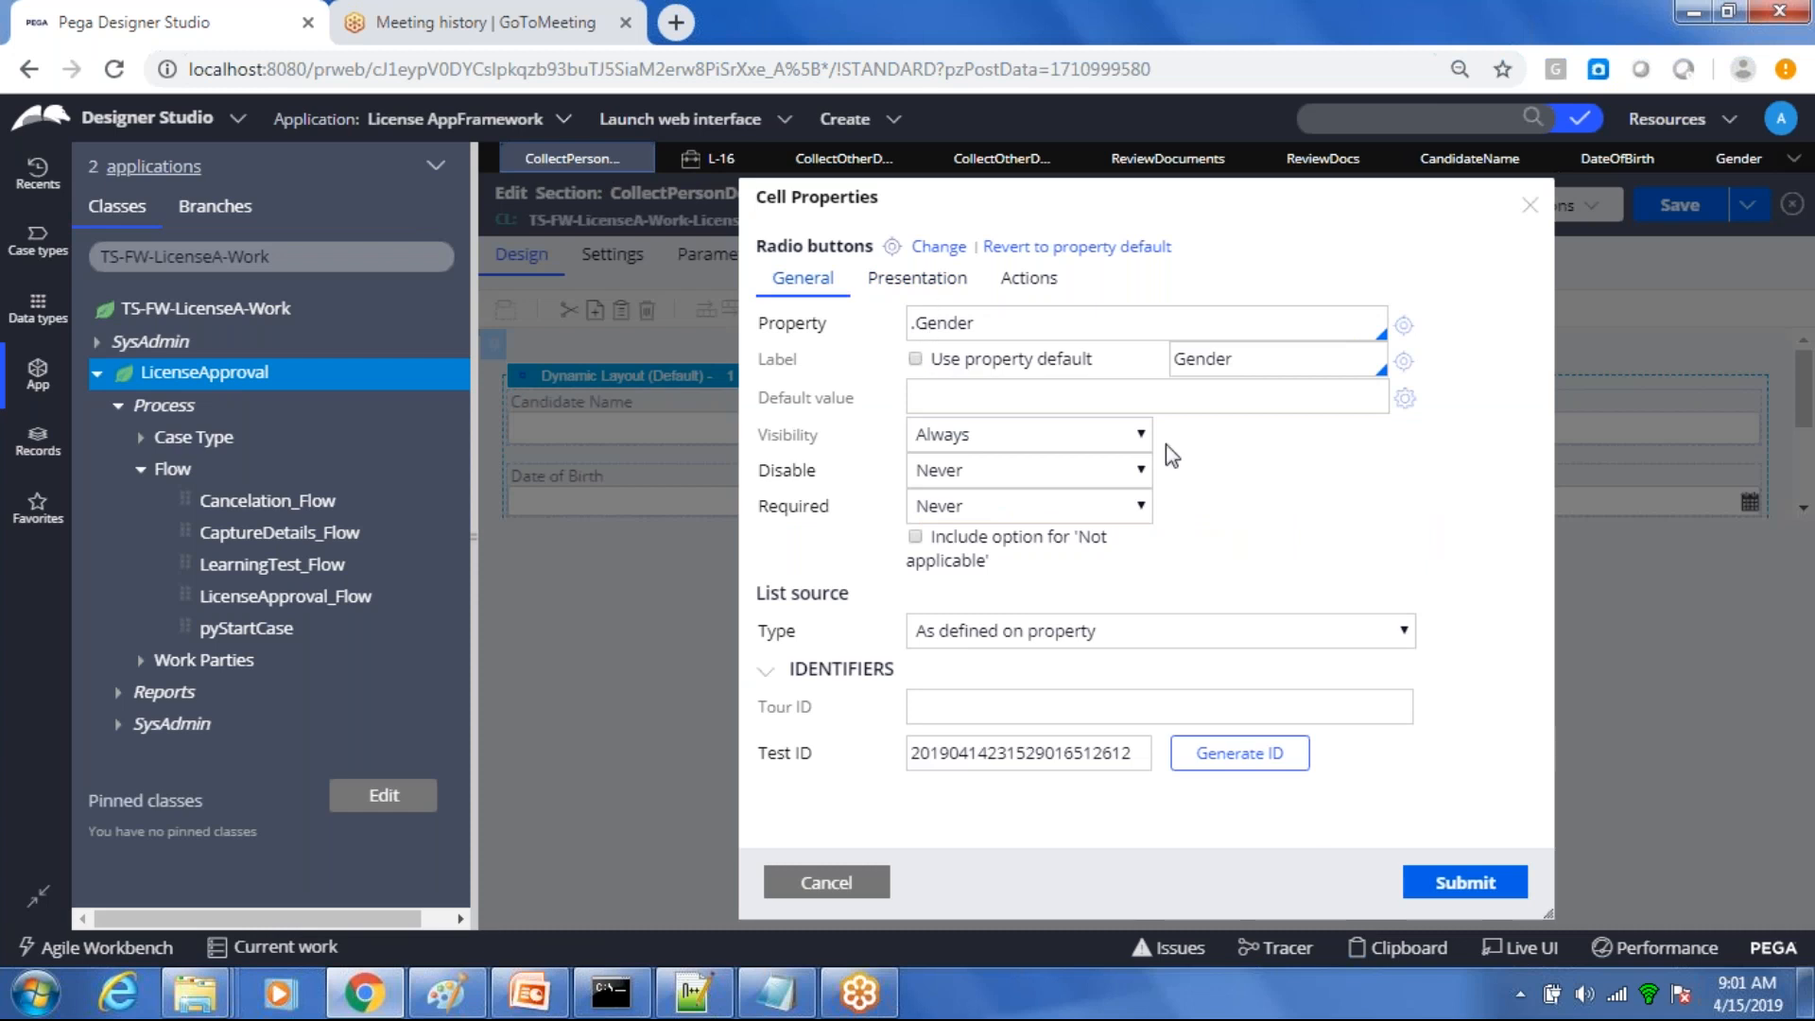
{"action": "left_click", "coordinate": [1466, 889]}
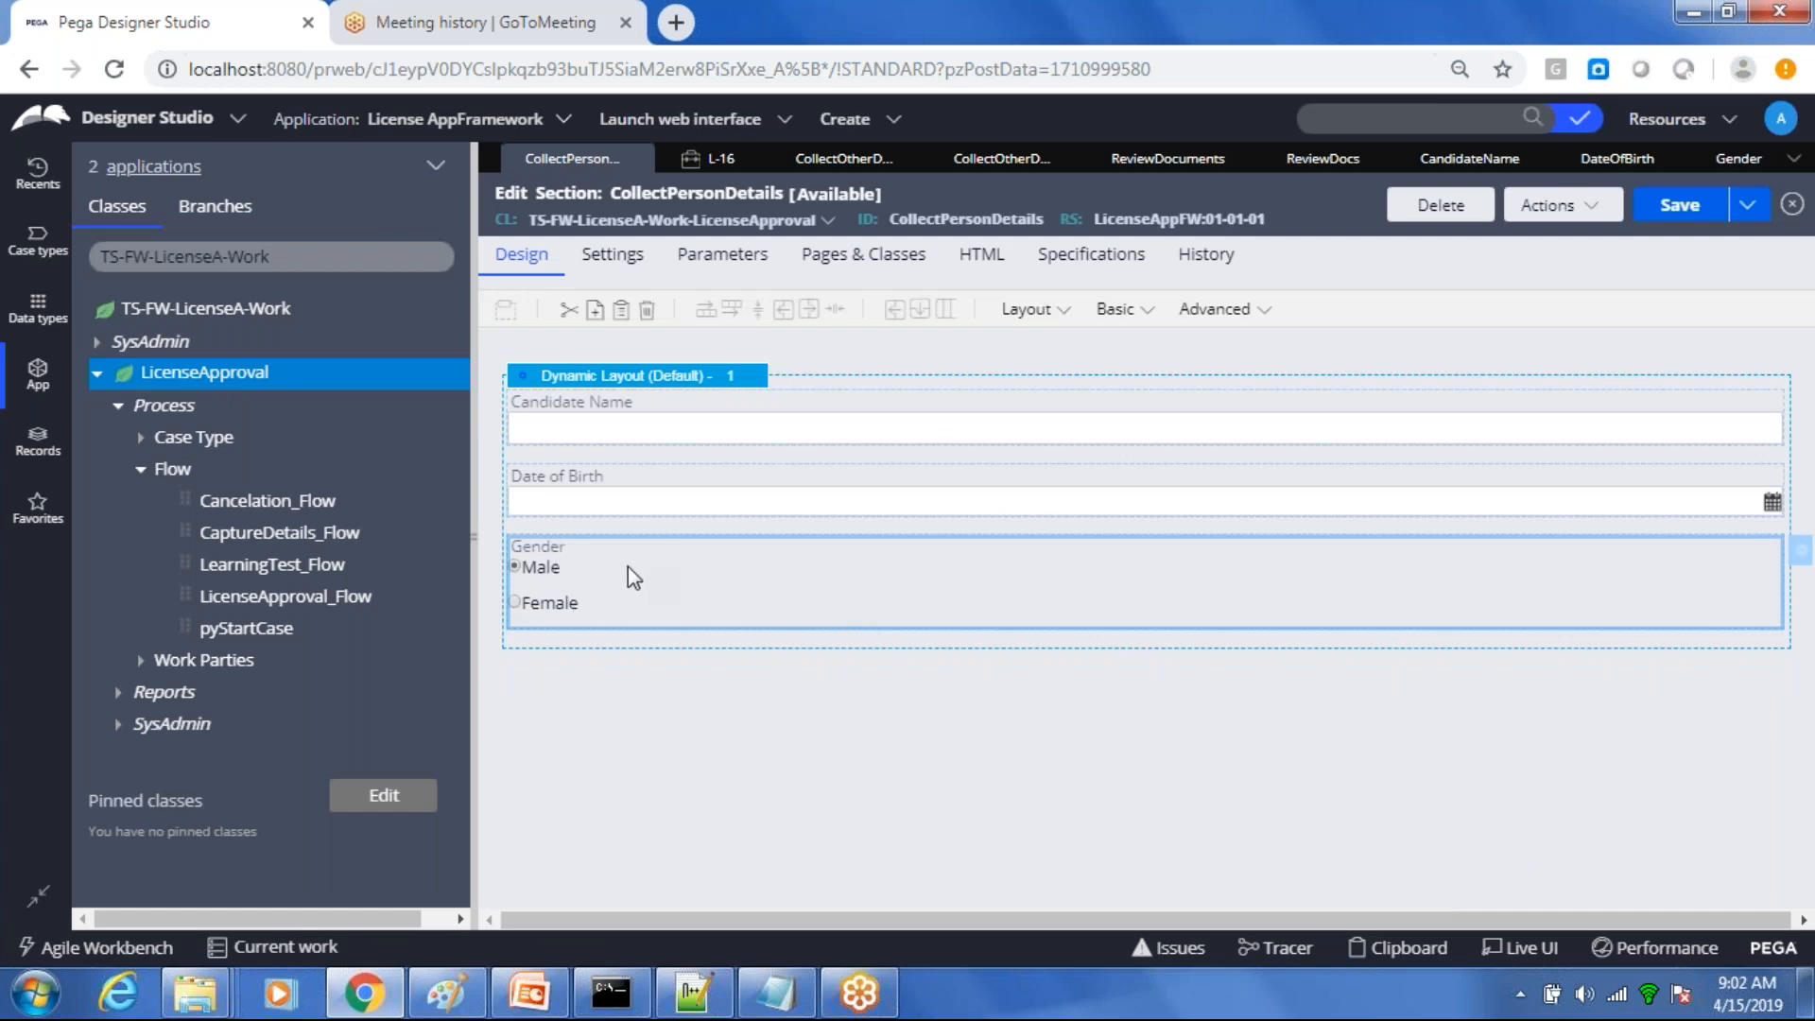
{"action": "key", "text": "ctrl+s"}
Step: Add a Dropdown control below the Gender radio buttons in the dynamic layout and open its cell properties
{"action": "left_click", "coordinate": [1124, 309]}
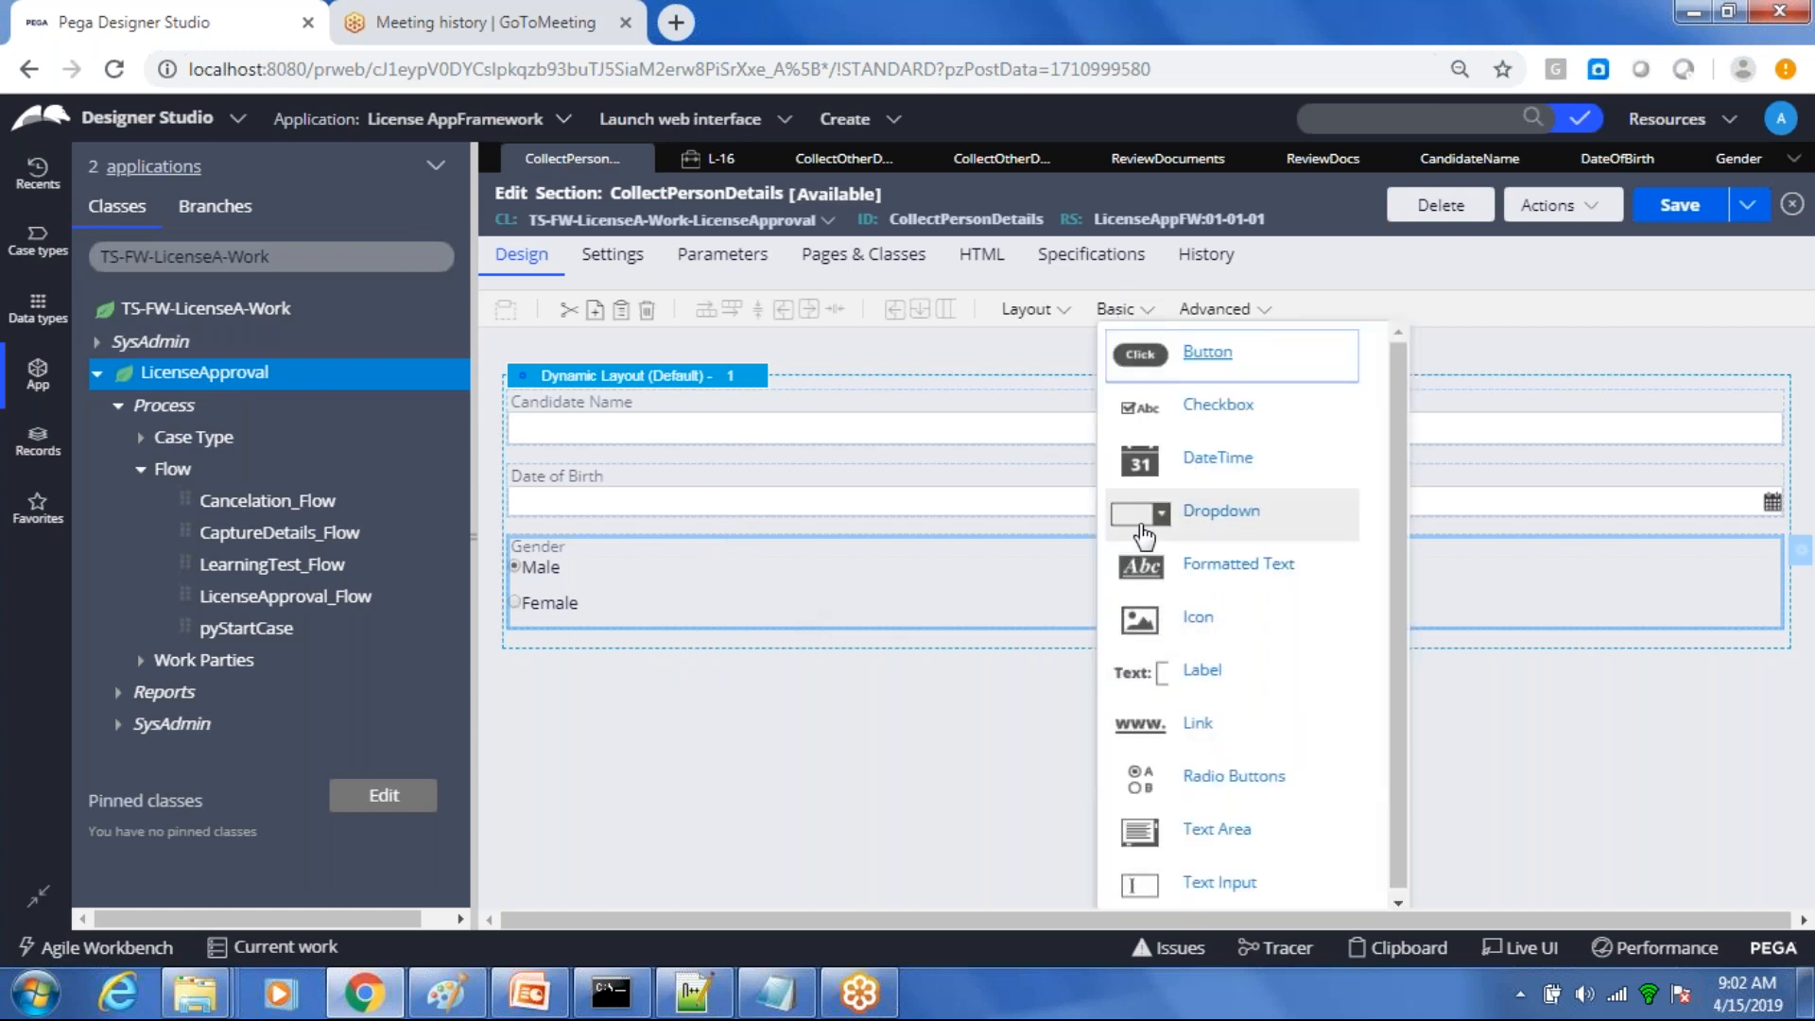
{"action": "left_click_drag", "start_coordinate": [1139, 523], "coordinate": [828, 662]}
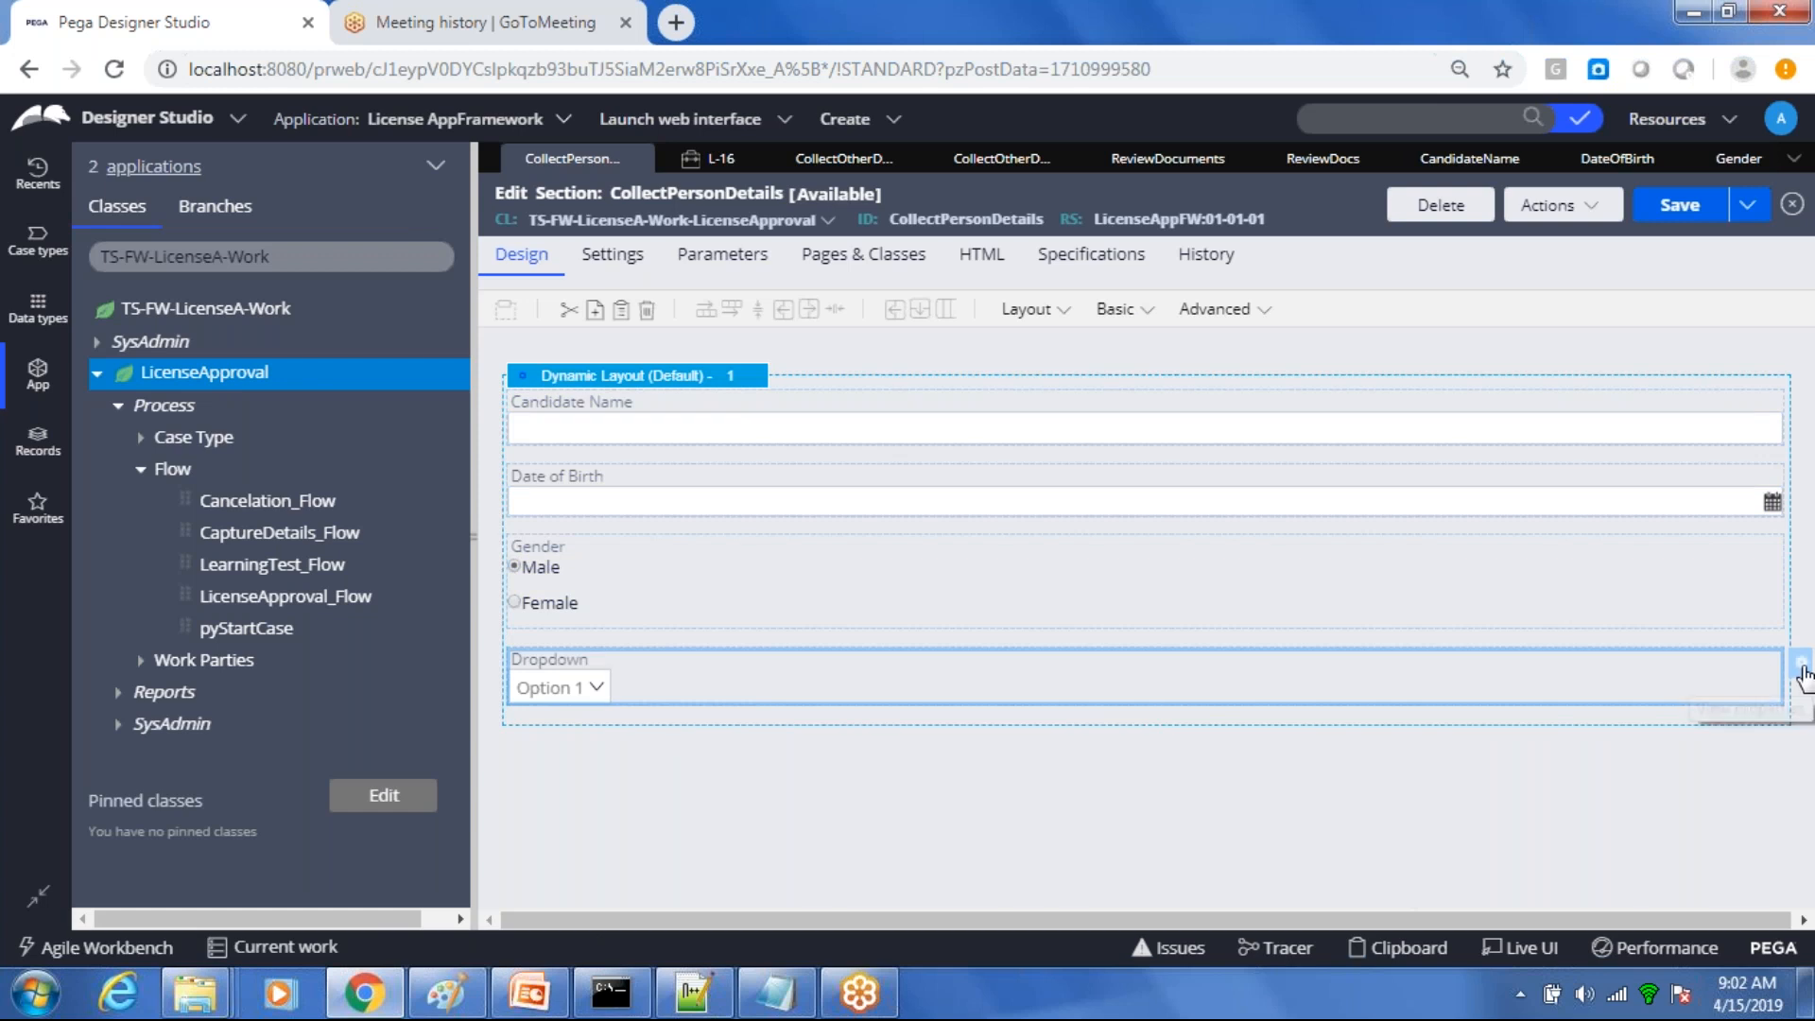
{"action": "left_click", "coordinate": [1801, 669]}
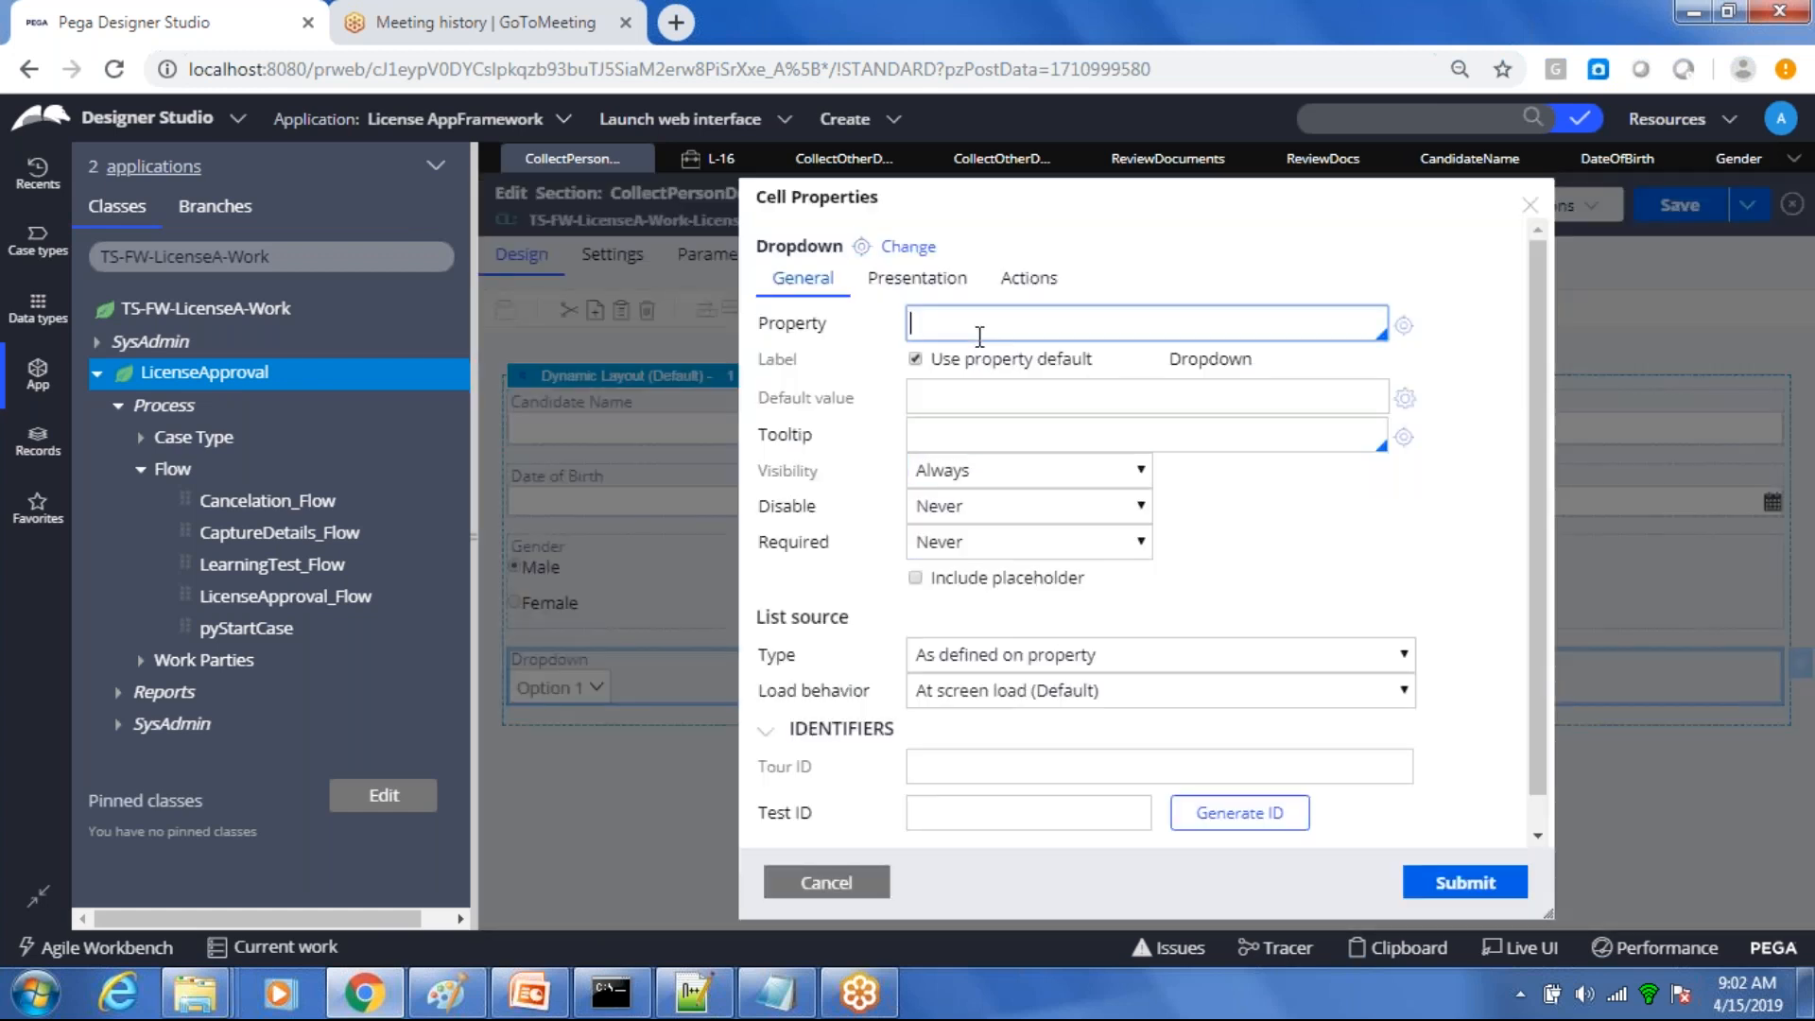
Step: Bind the new dropdown to the .Gender property, submit its cell properties and save the section
{"action": "type", "text": "."}
{"action": "key", "text": "Down"}
{"action": "key", "text": "Down"}
{"action": "key", "text": "Down"}
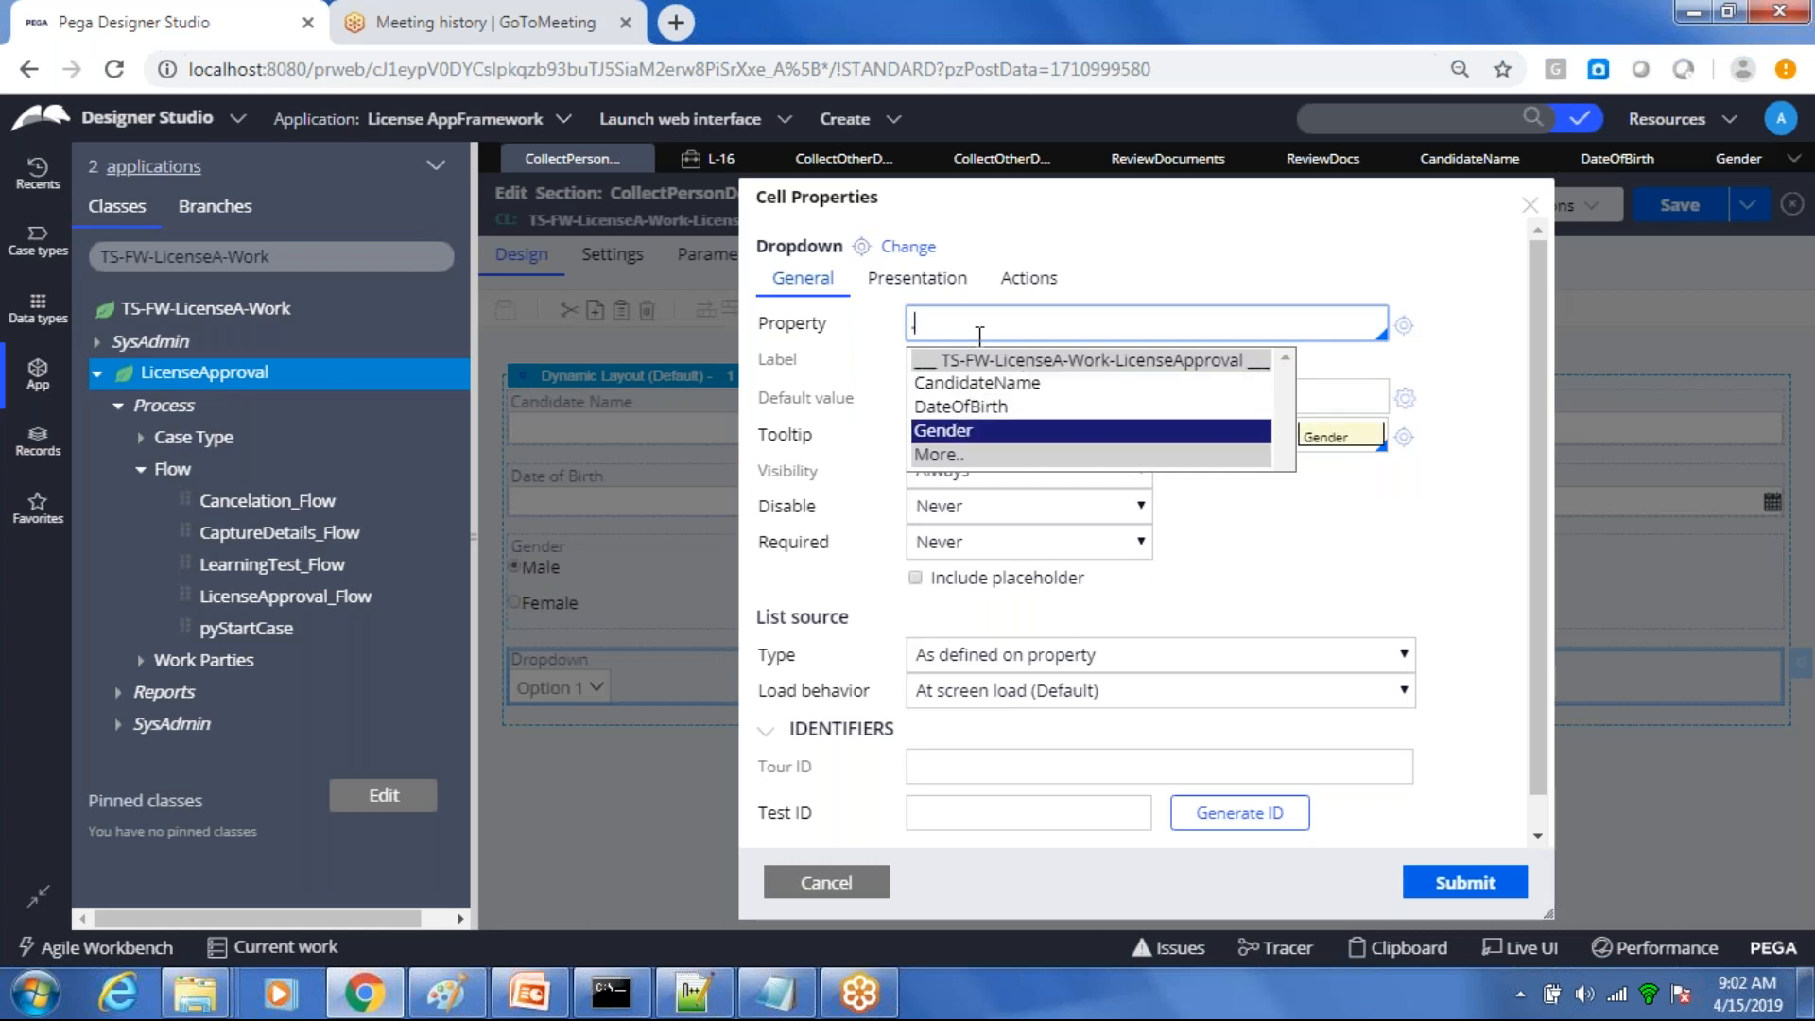
{"action": "key", "text": "Return"}
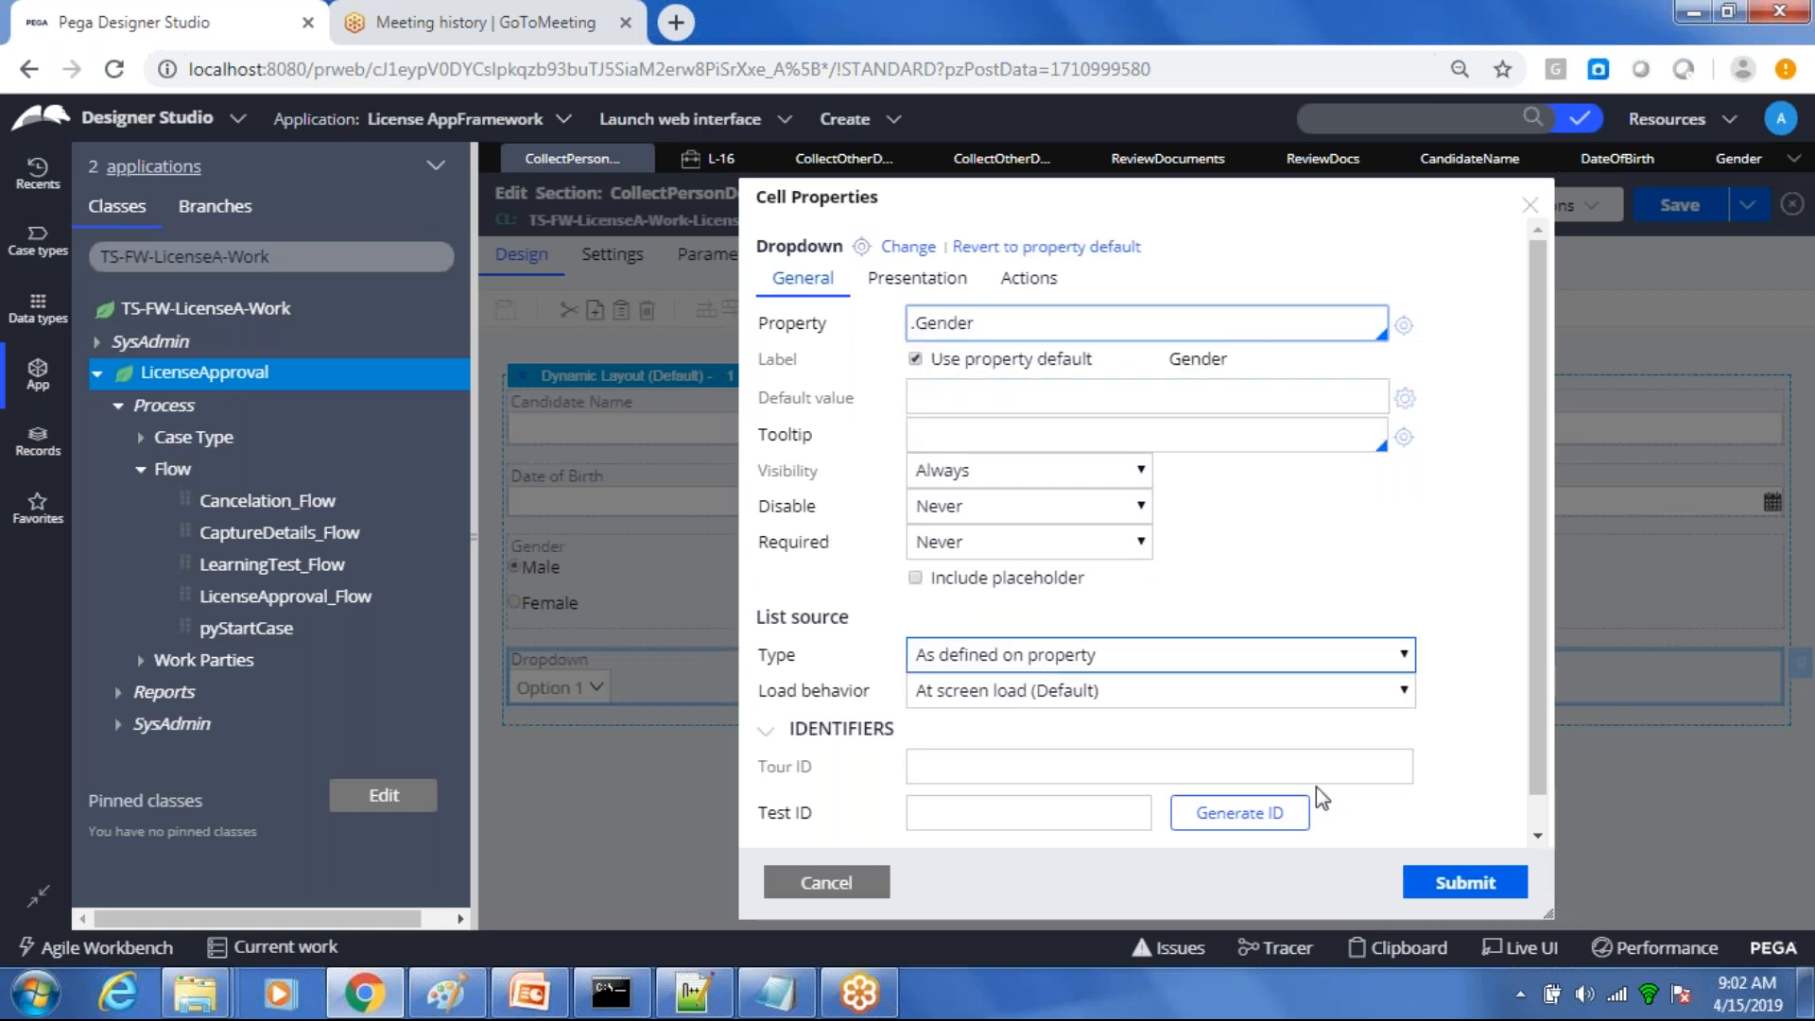
{"action": "left_click", "coordinate": [1447, 884]}
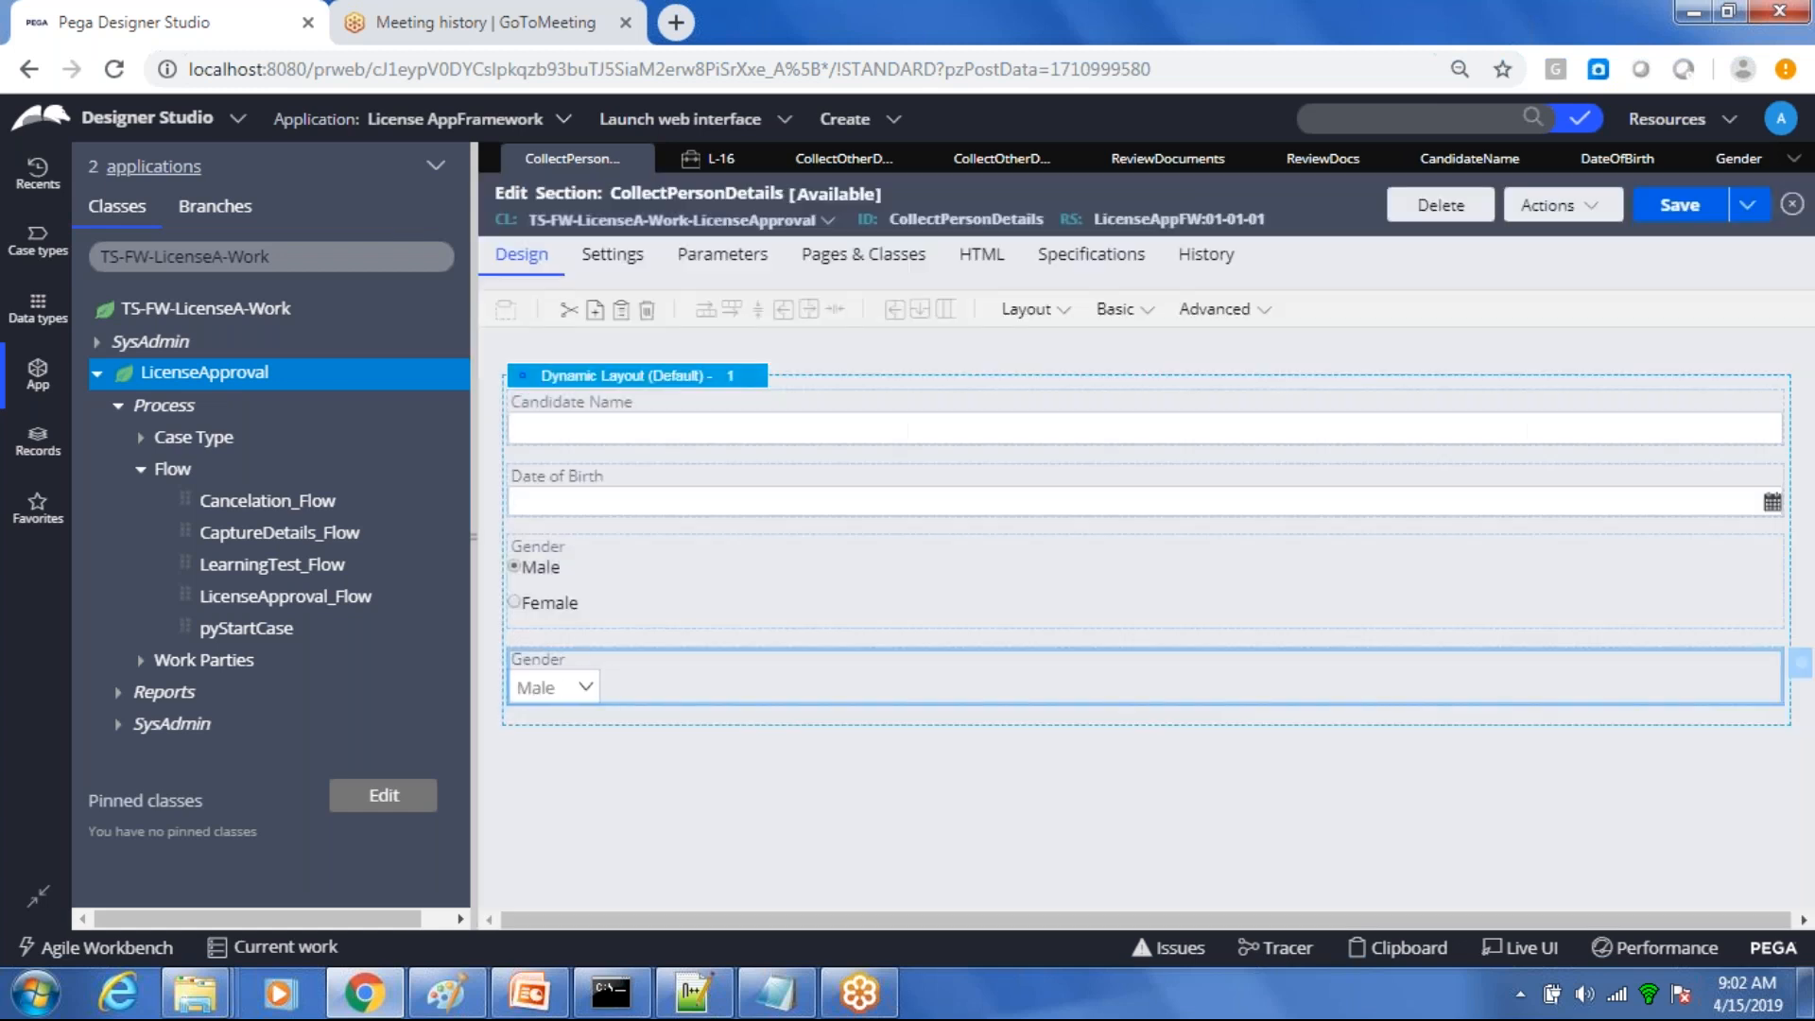
{"action": "key", "text": "ctrl+s"}
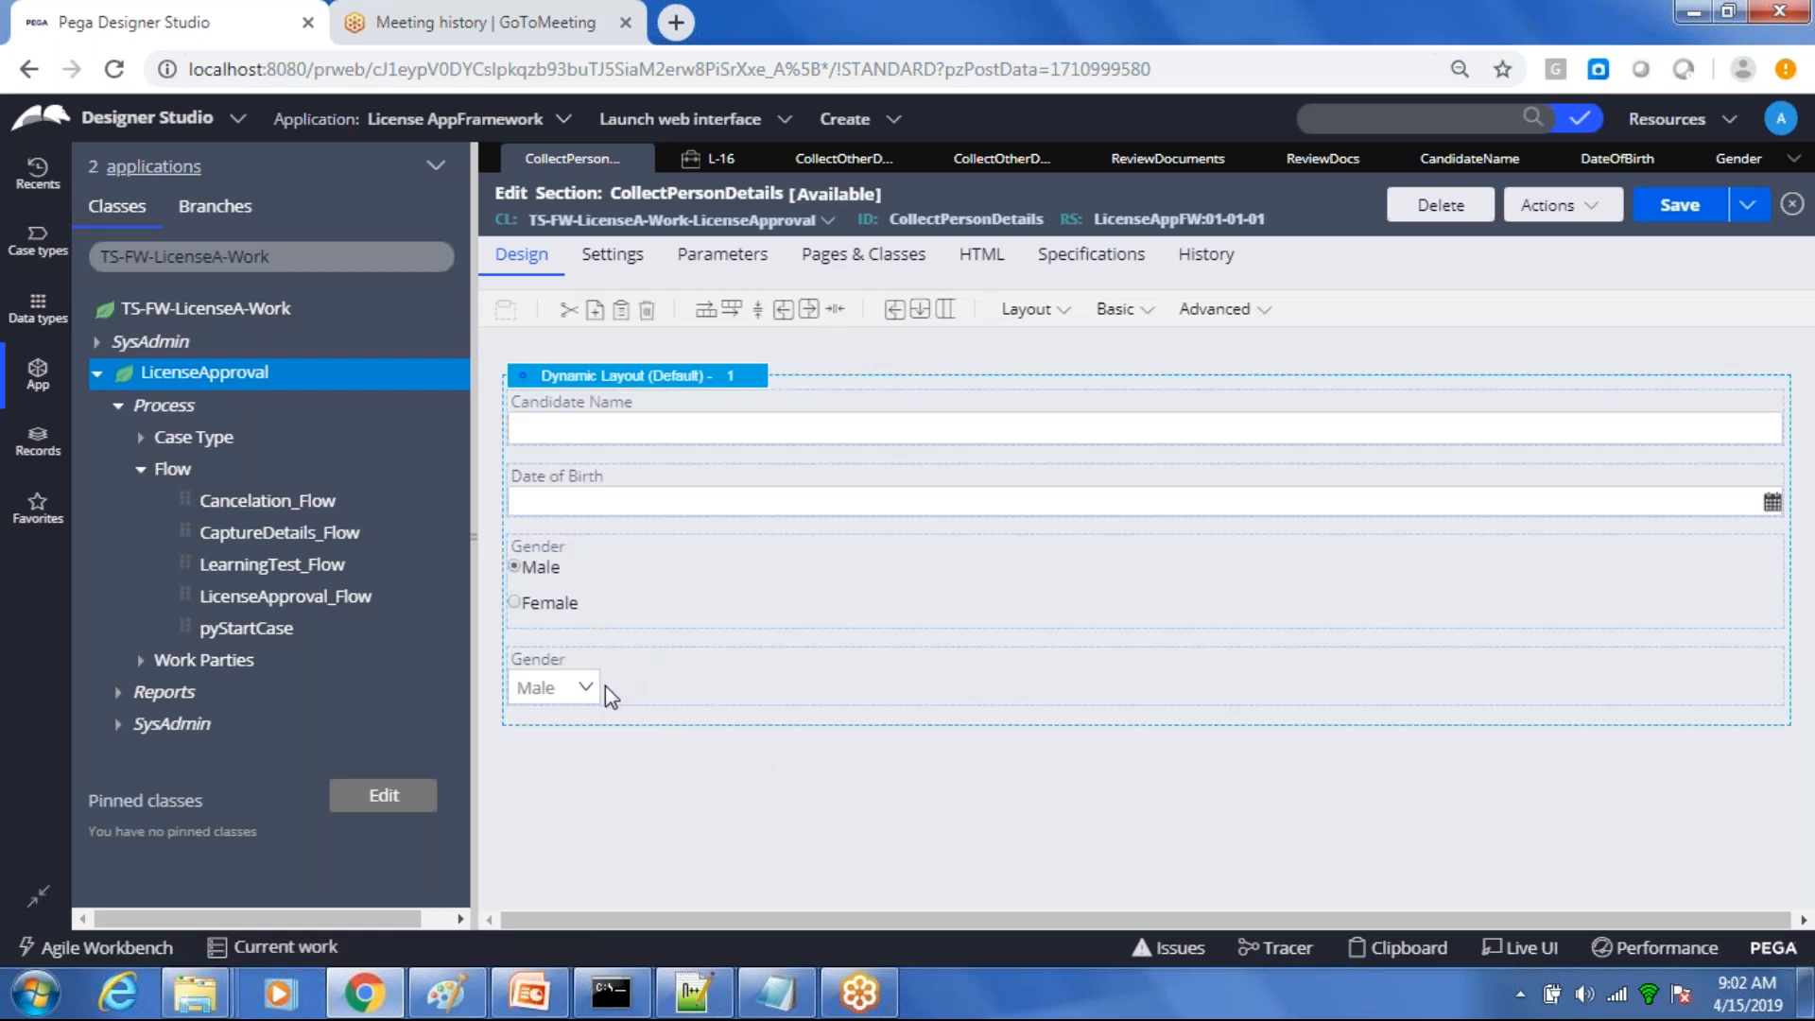
Step: Save the CollectPersonDetails section and close the open L-16 License Approval case
{"action": "left_click", "coordinate": [1669, 210]}
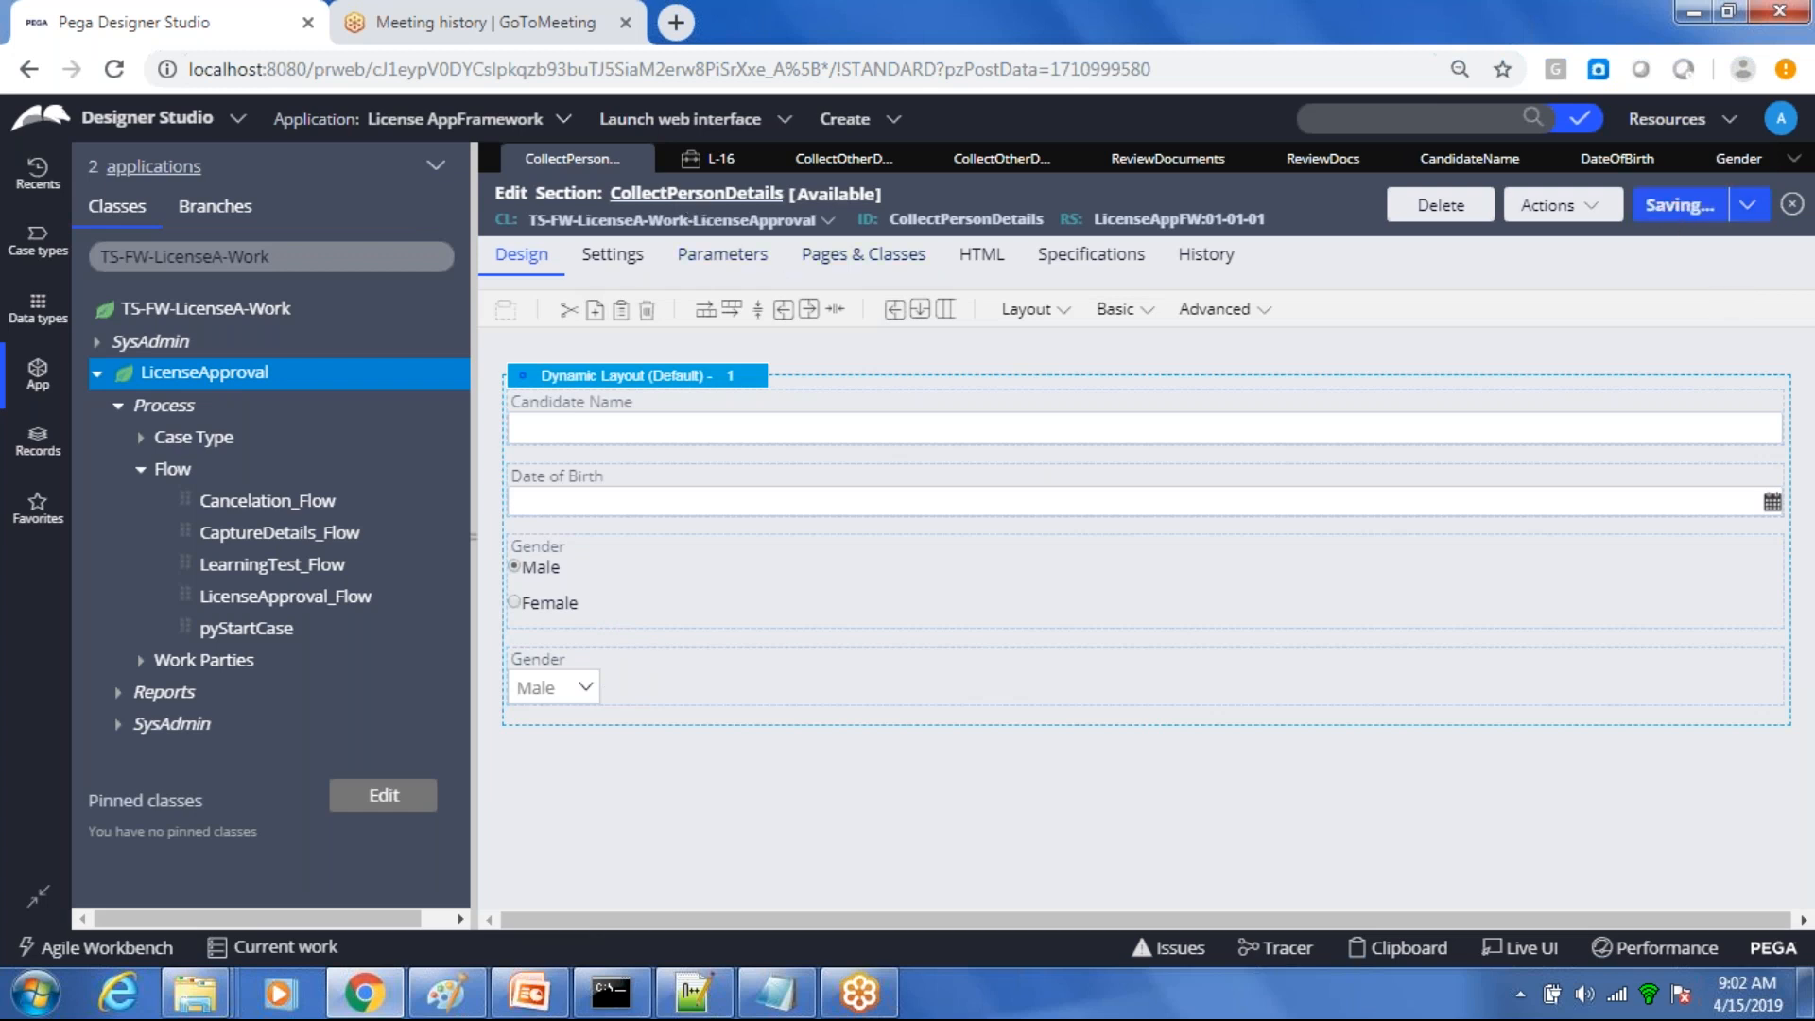
{"action": "left_click", "coordinate": [702, 168]}
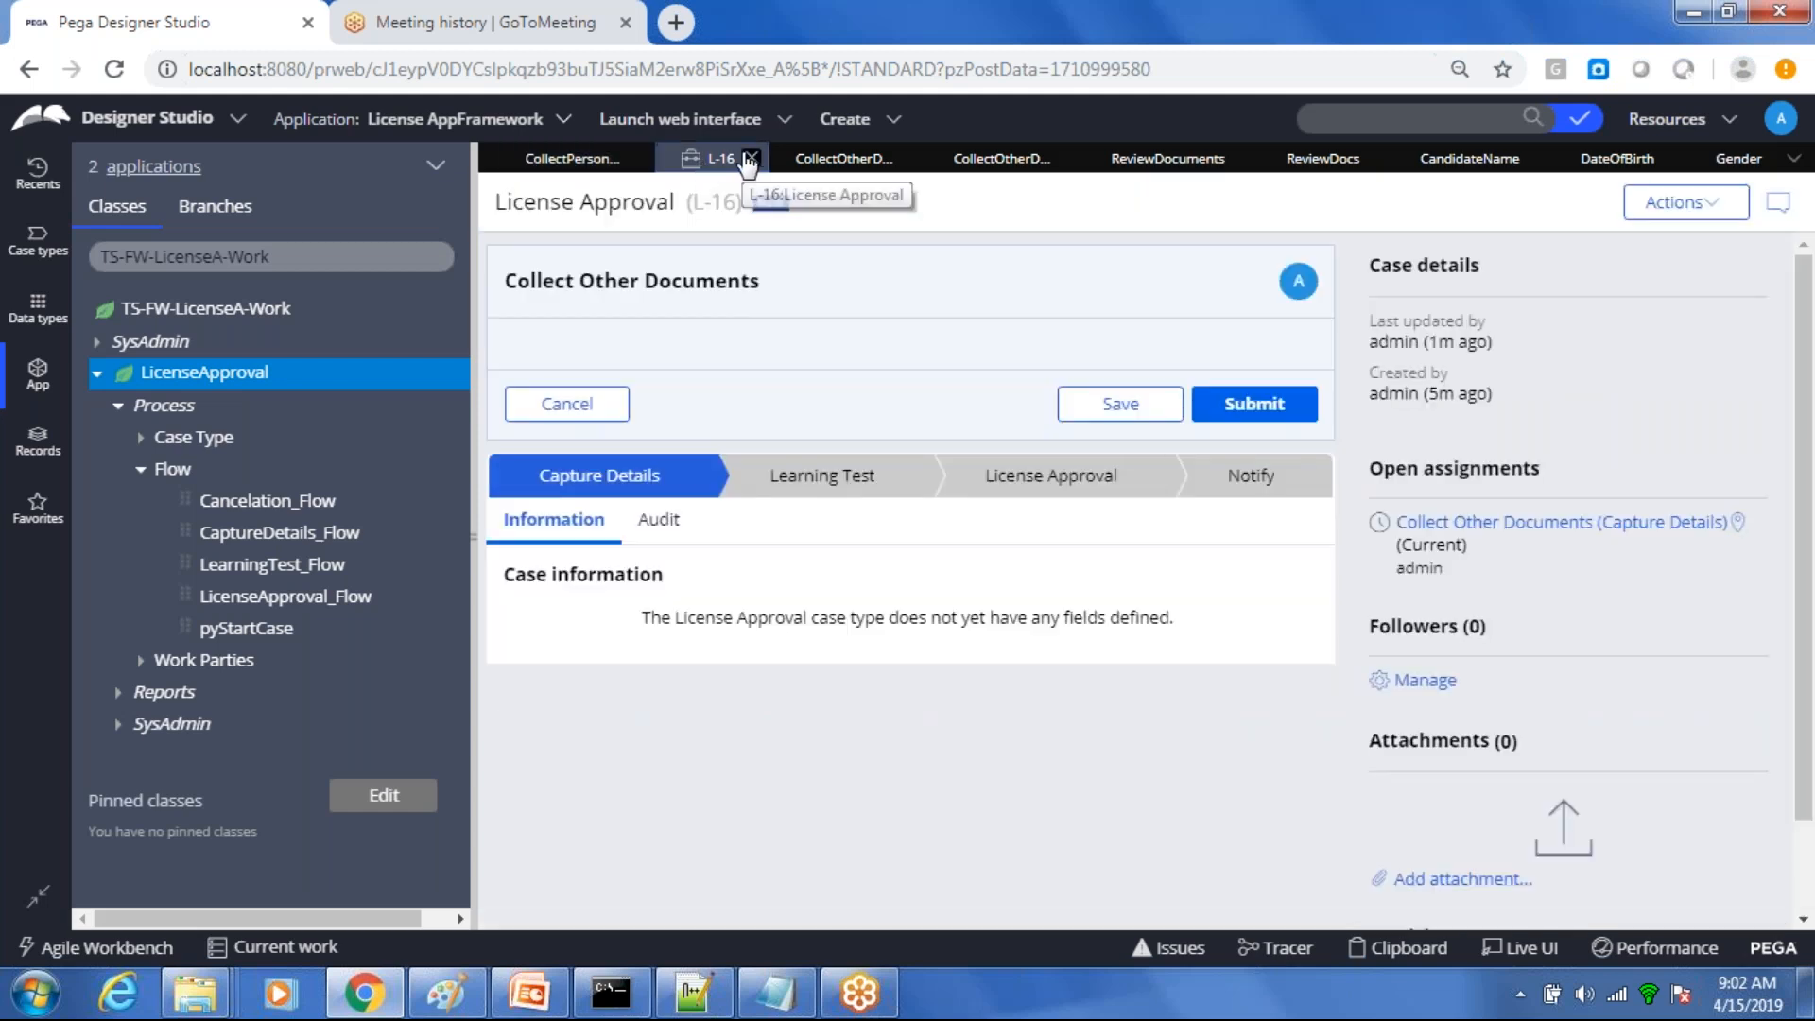
{"action": "left_click", "coordinate": [751, 158]}
Step: Create a new License Approval case to test the updated Collect Personal Details form
{"action": "left_click", "coordinate": [1271, 159]}
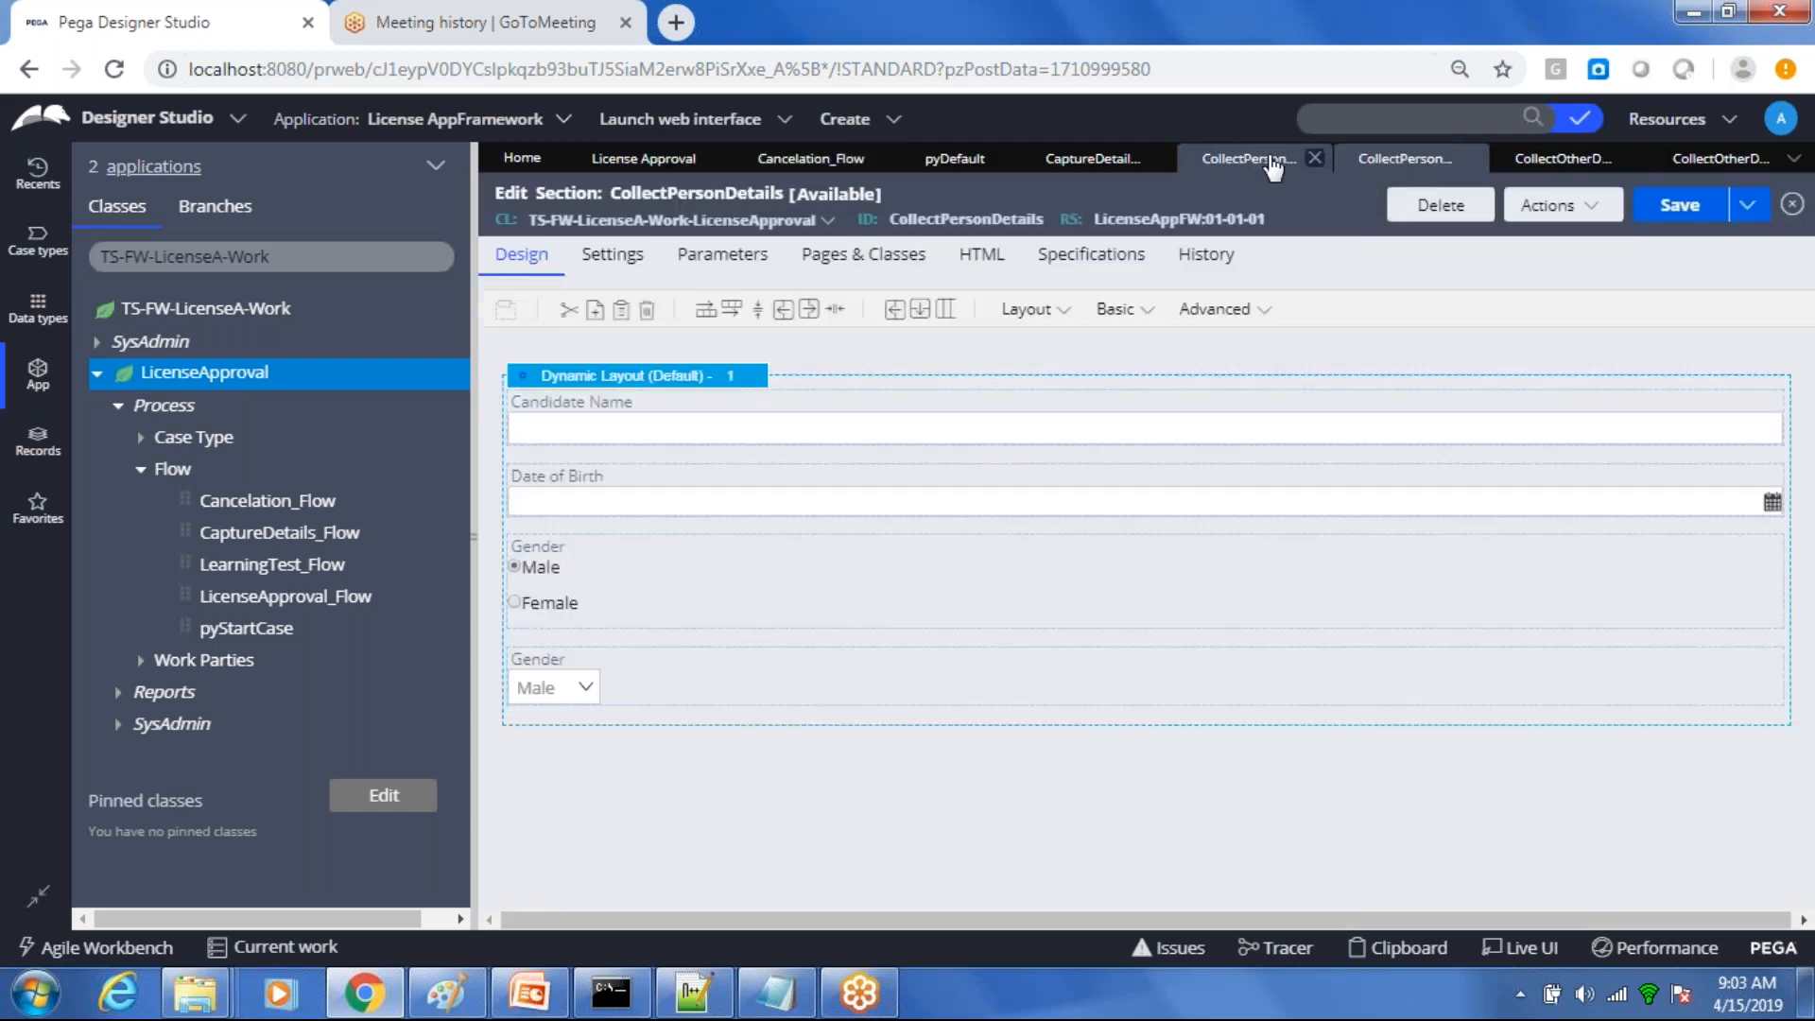
{"action": "left_click", "coordinate": [875, 126]}
{"action": "mouse_move", "coordinate": [867, 146]}
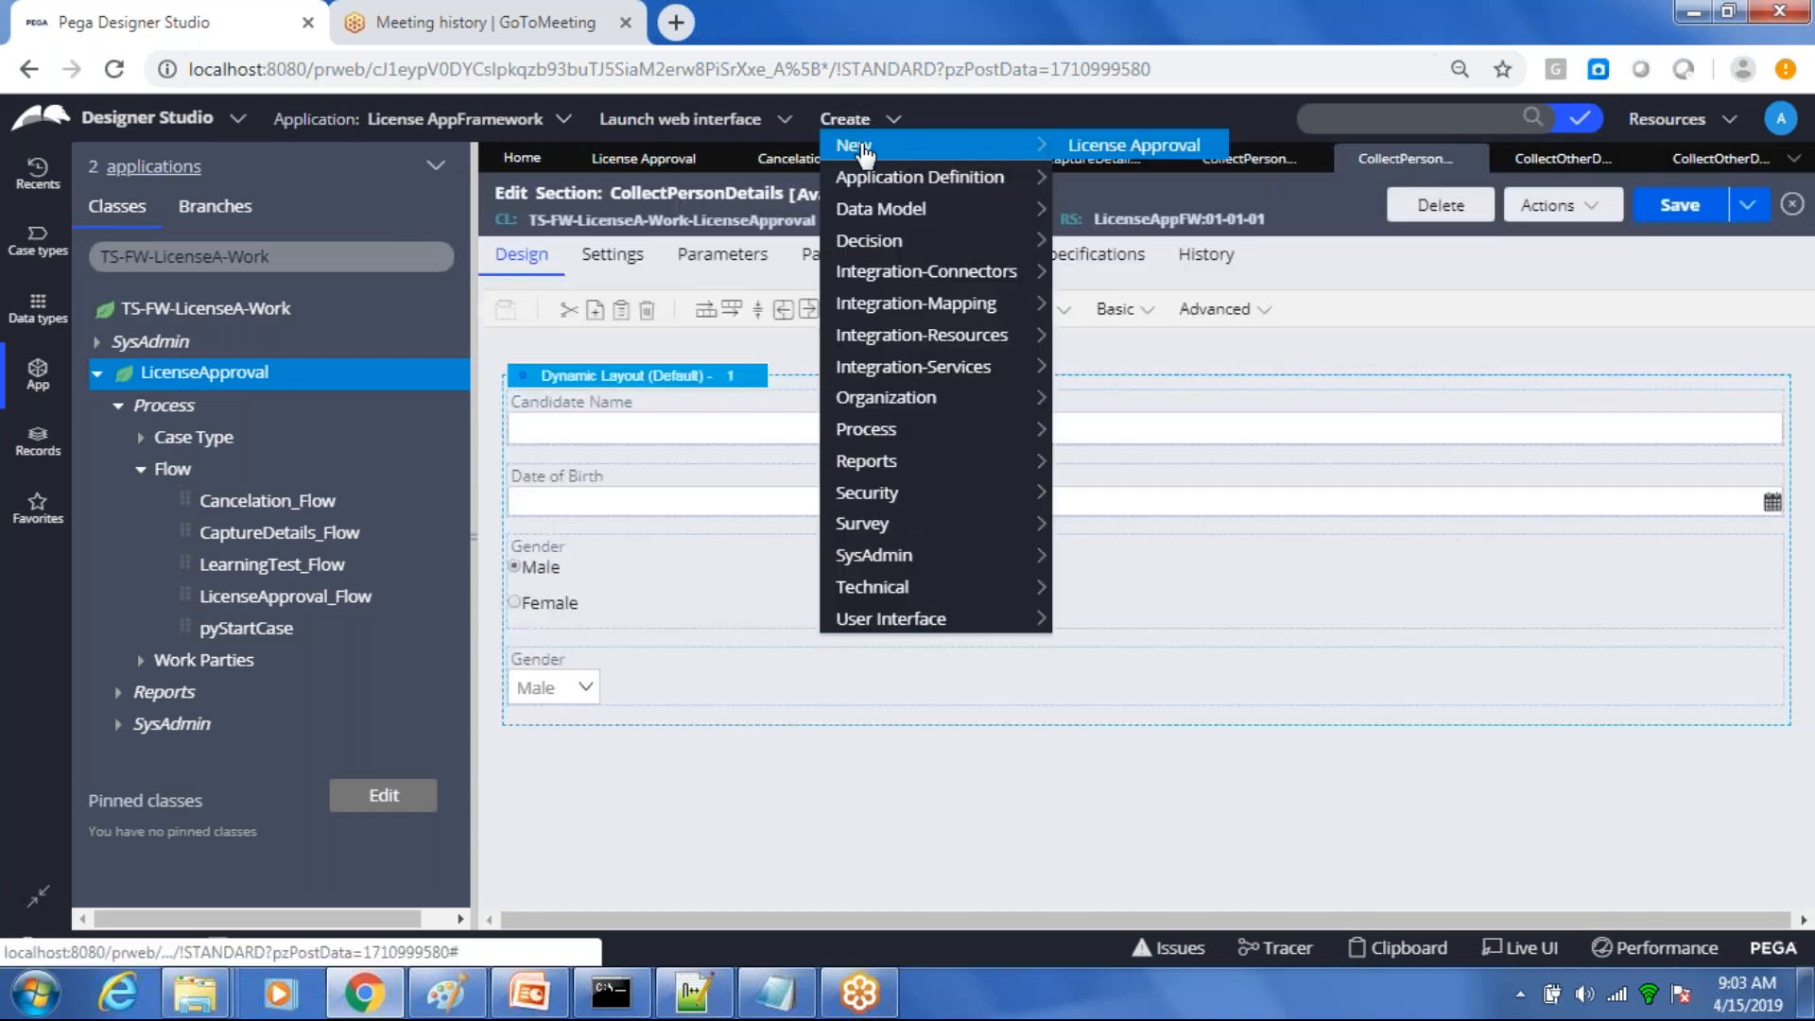
{"action": "left_click", "coordinate": [1073, 149]}
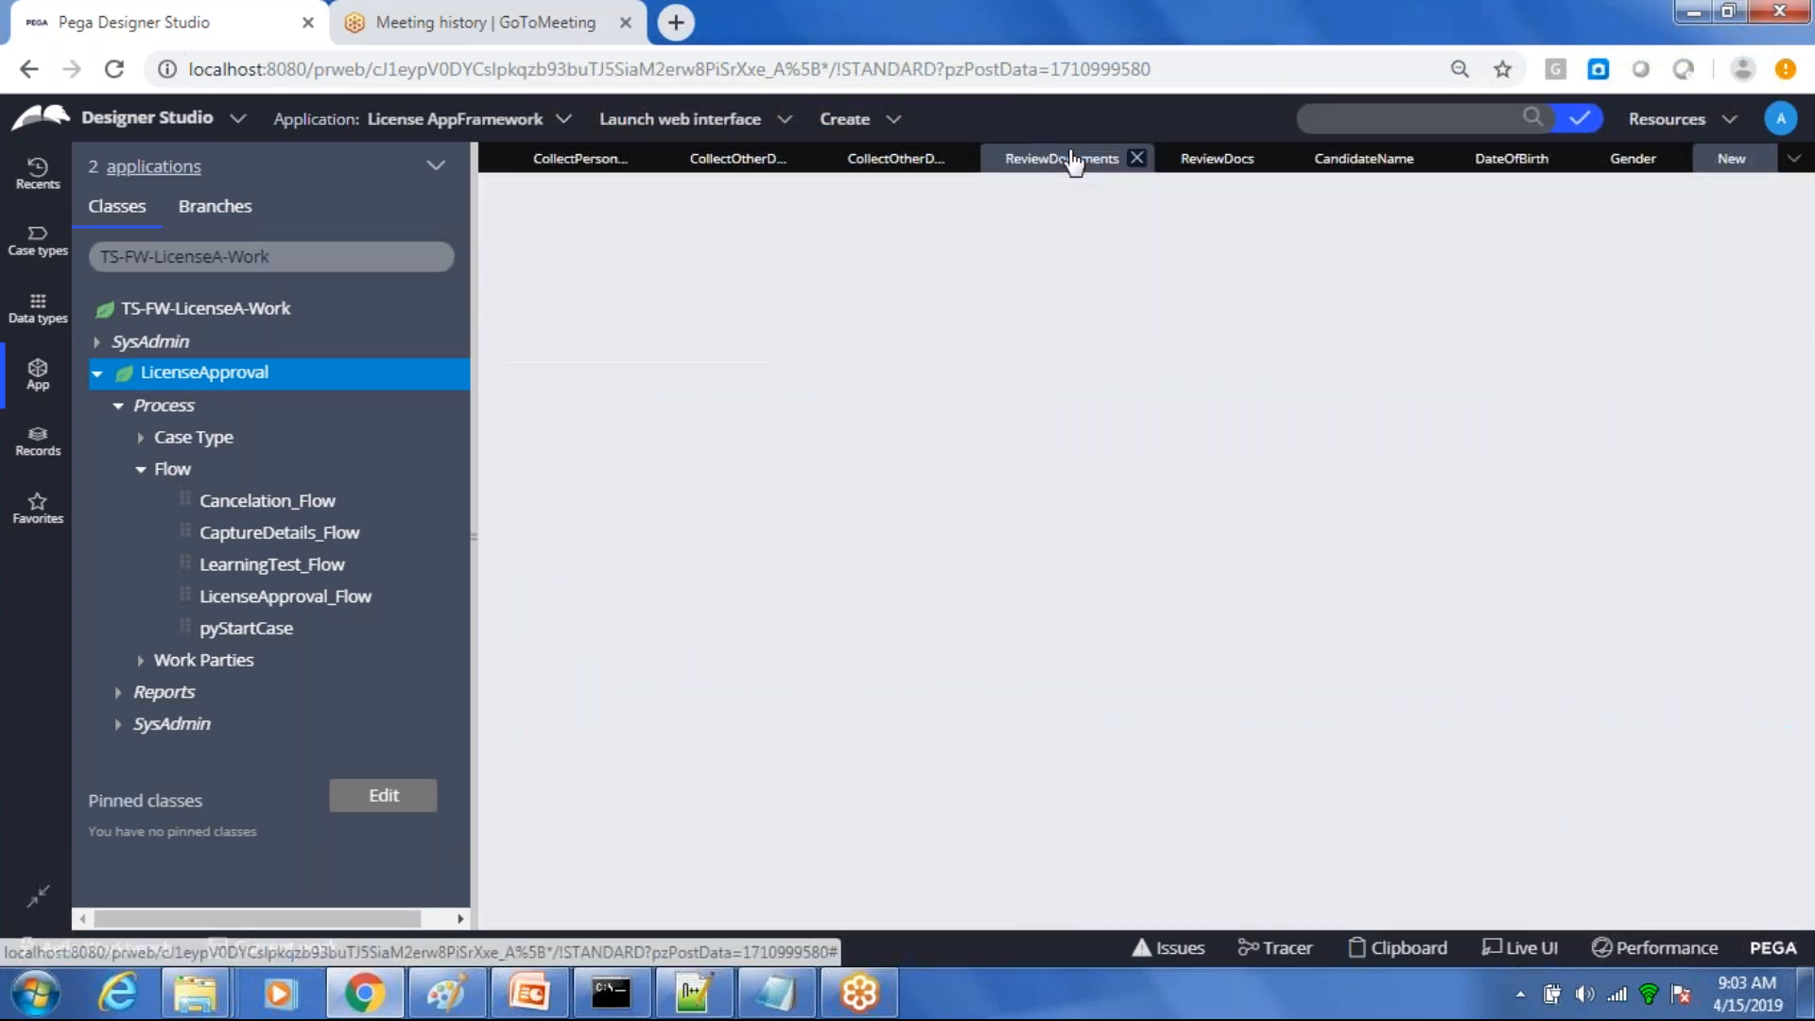
{"action": "left_click", "coordinate": [1597, 203]}
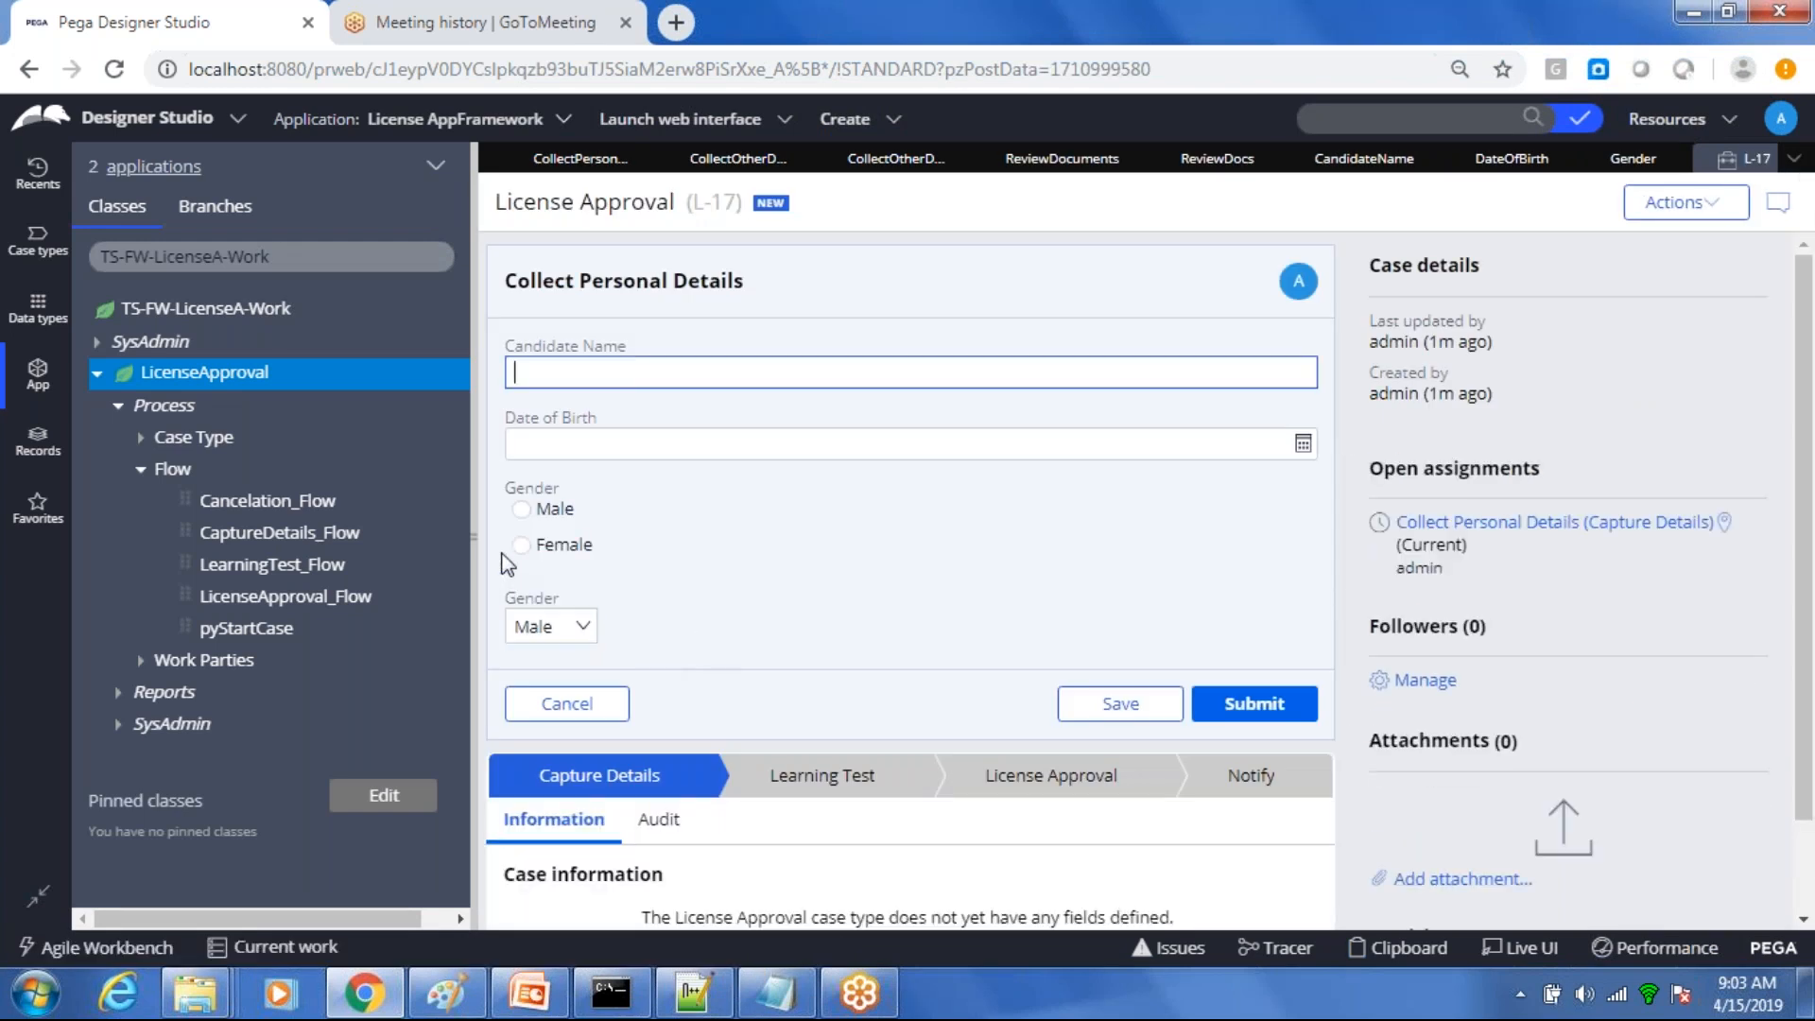
Step: Choose Male in the Gender radio buttons, check the Gender dropdown's options and enter the candidate's full name
{"action": "left_click", "coordinate": [523, 514]}
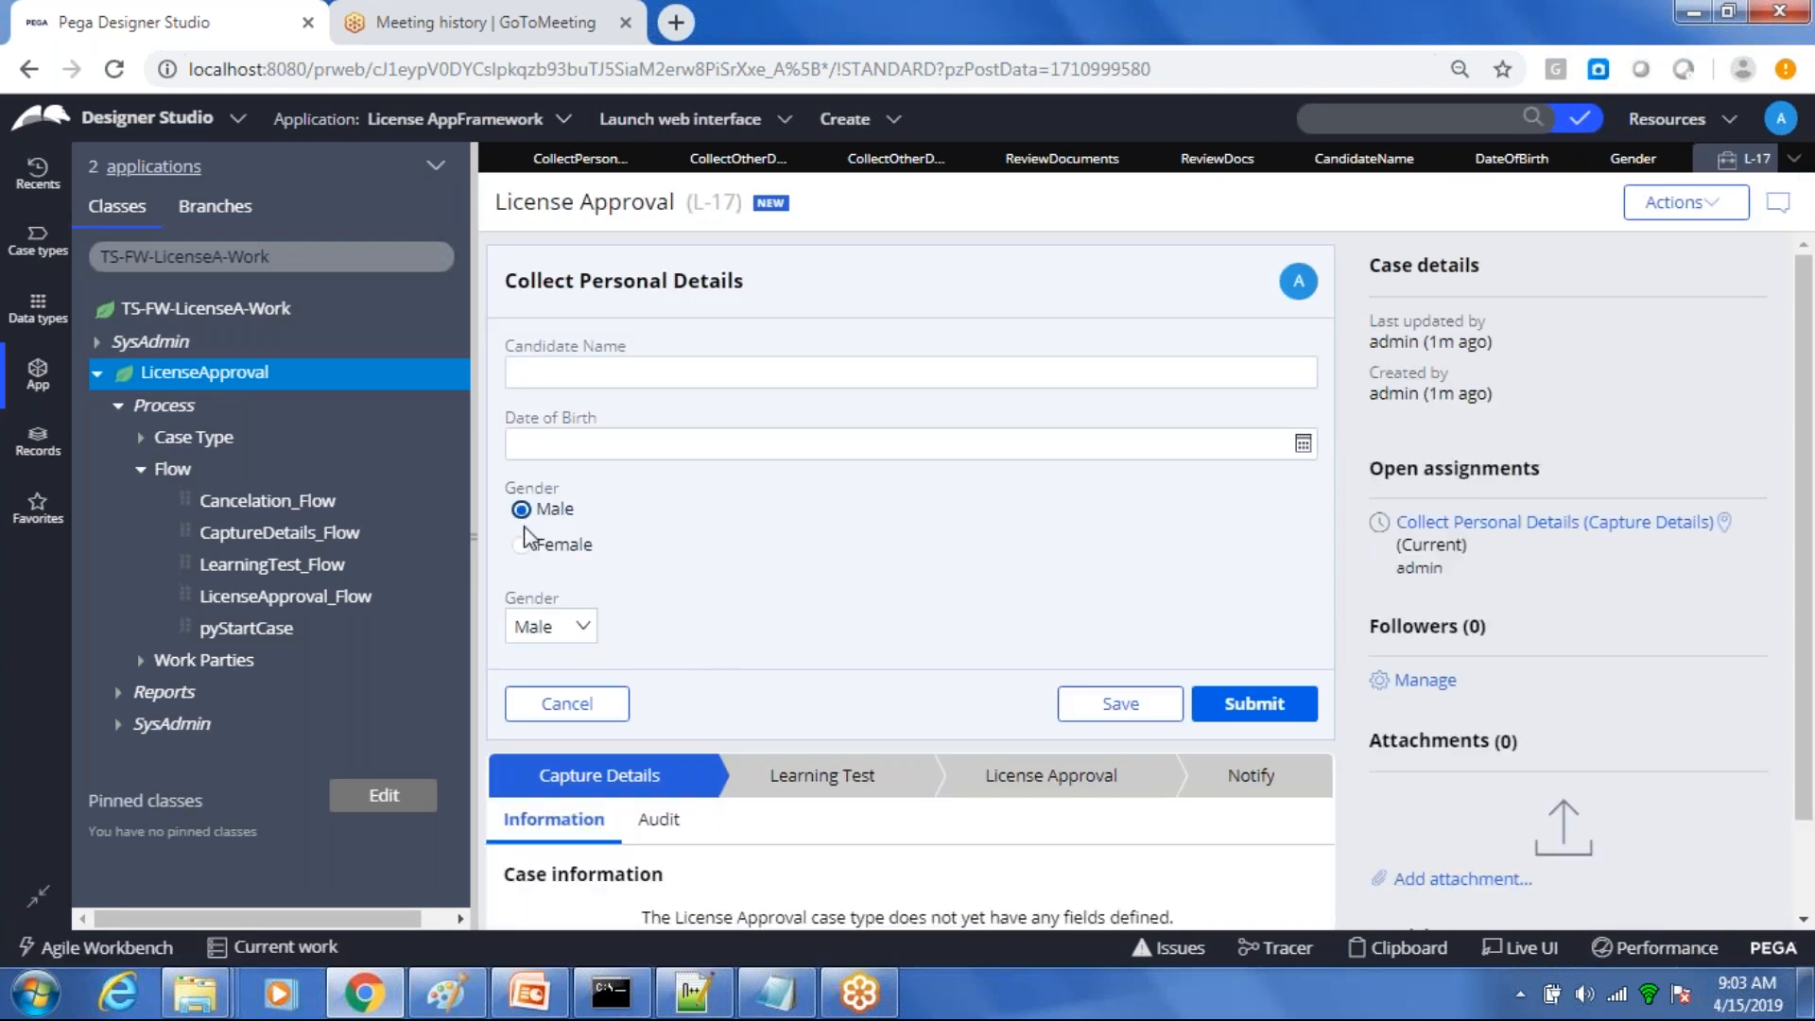
{"action": "left_click", "coordinate": [525, 627]}
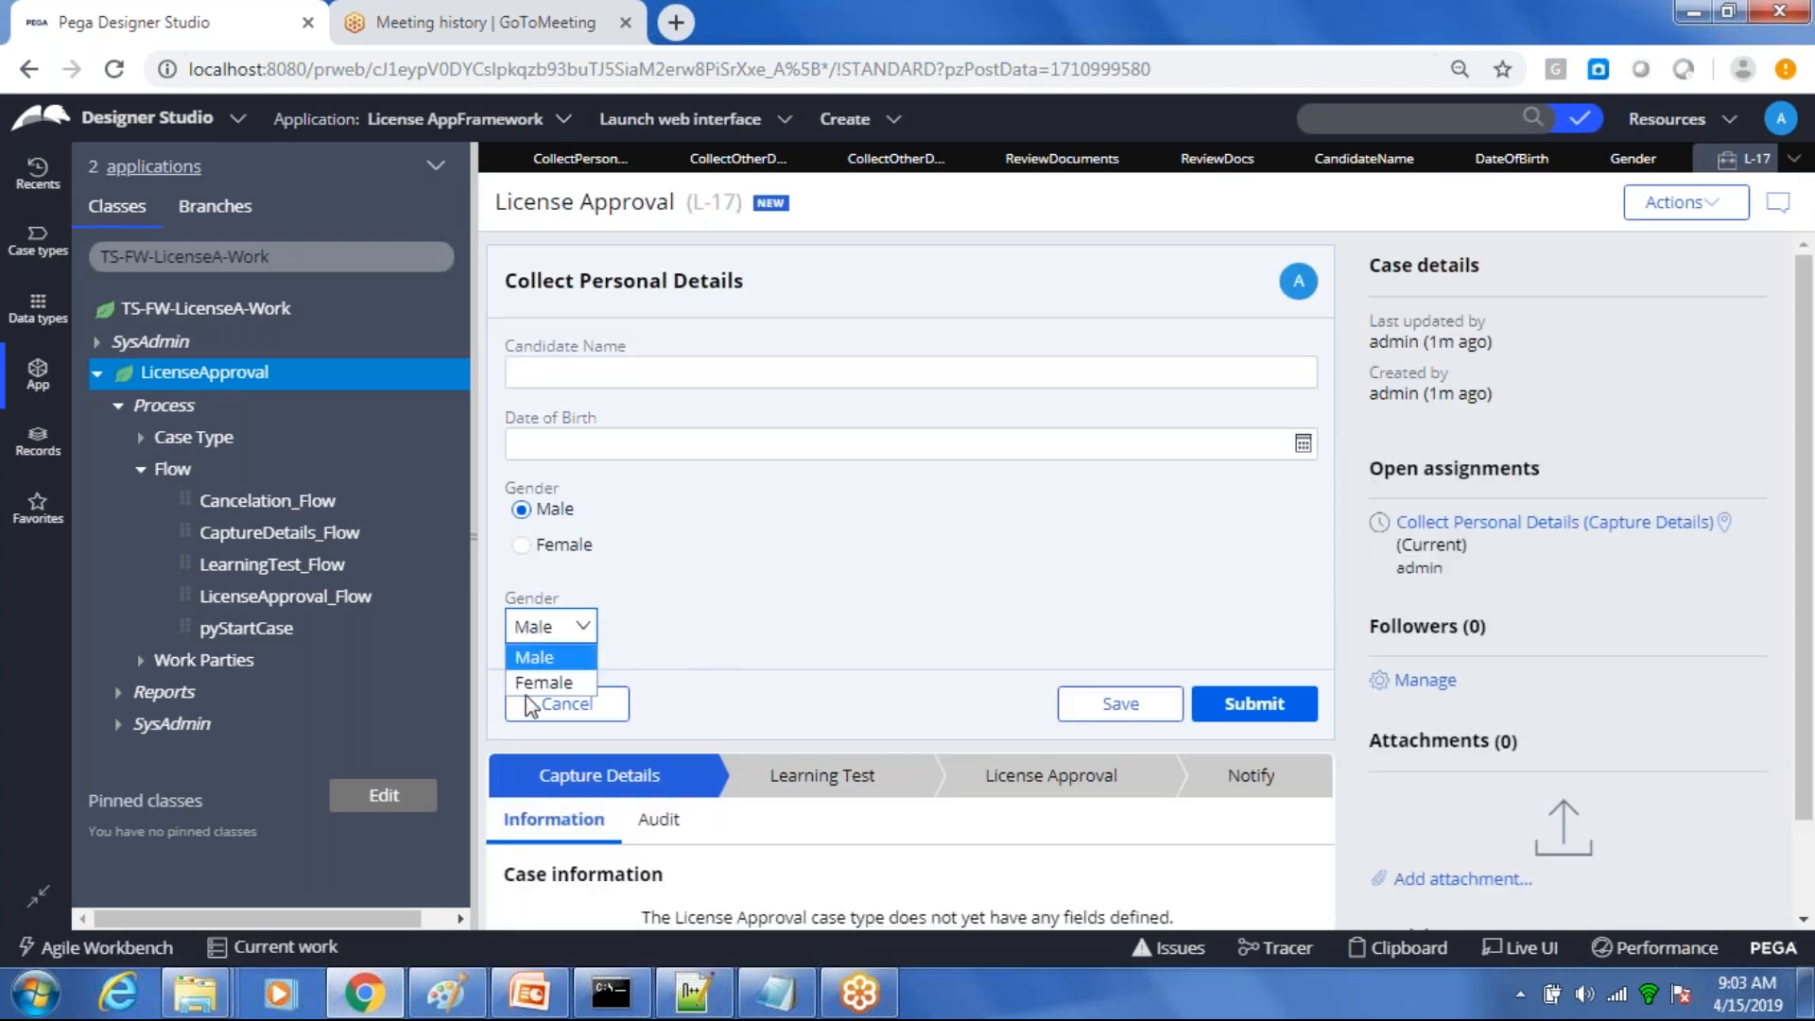
{"action": "left_click", "coordinate": [559, 630]}
{"action": "left_click", "coordinate": [573, 382]}
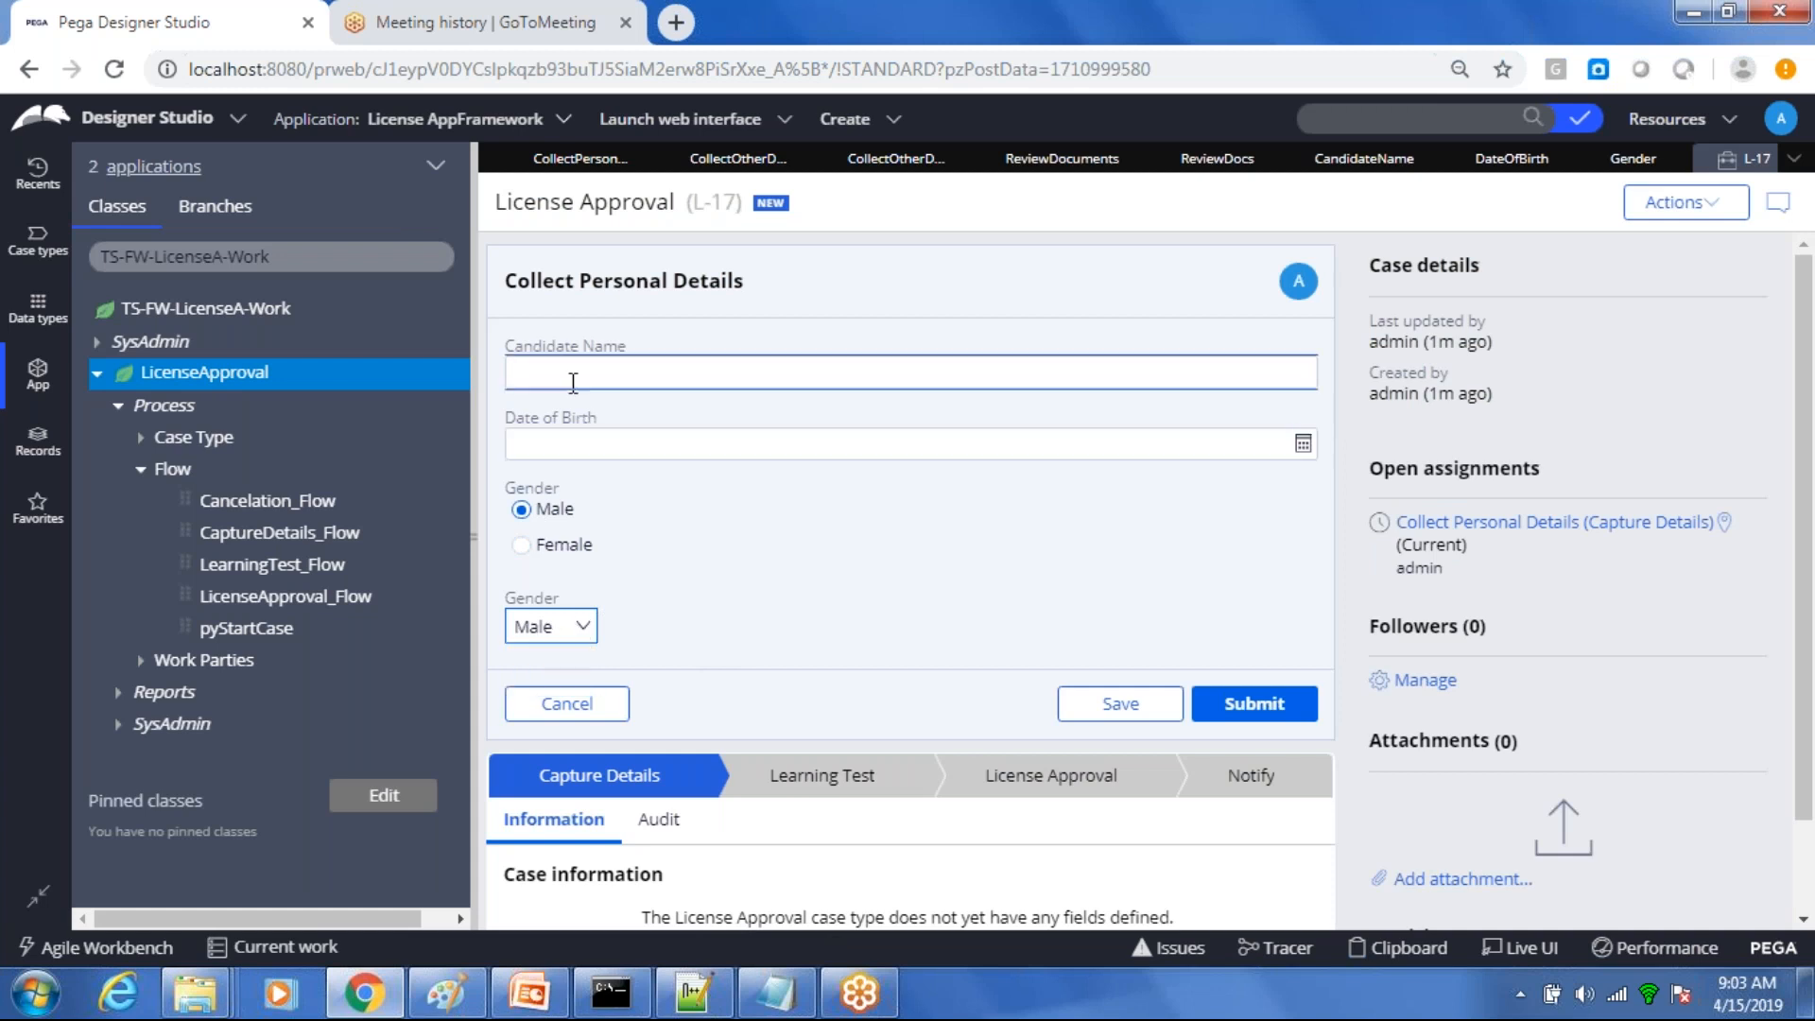
{"action": "type", "text": "Ravi raj"}
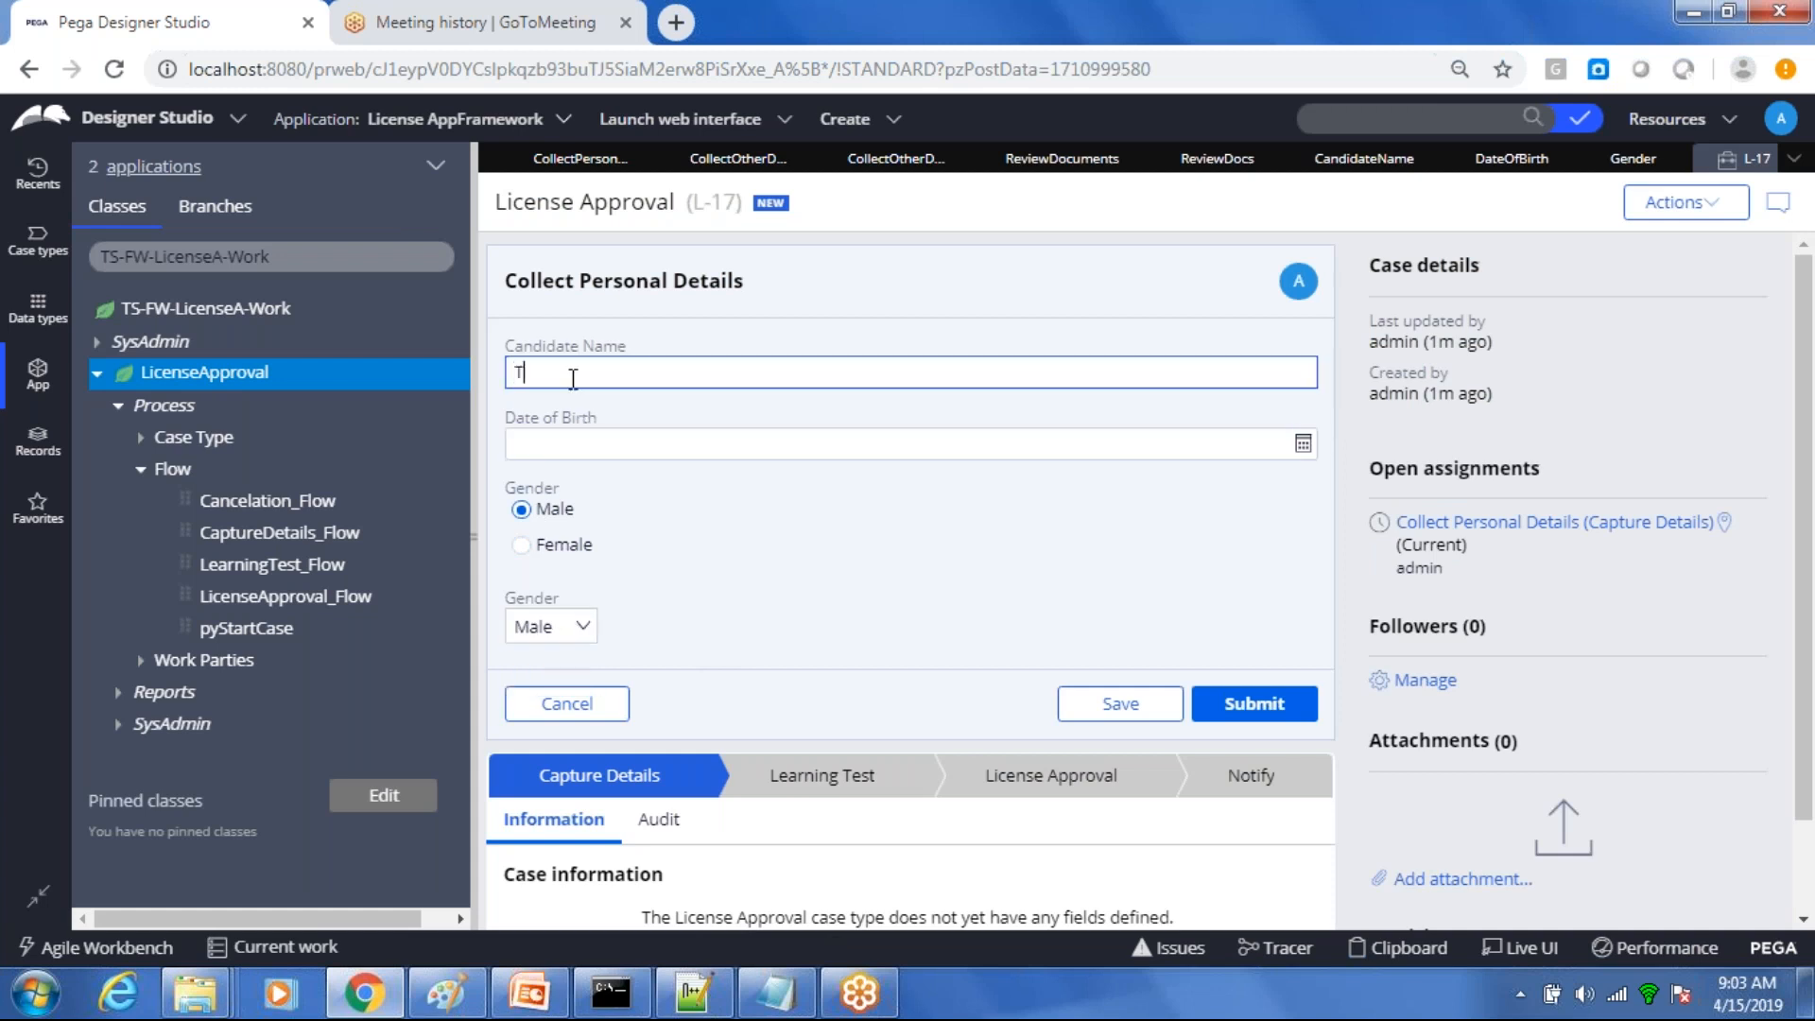
{"action": "key", "text": "Tab"}
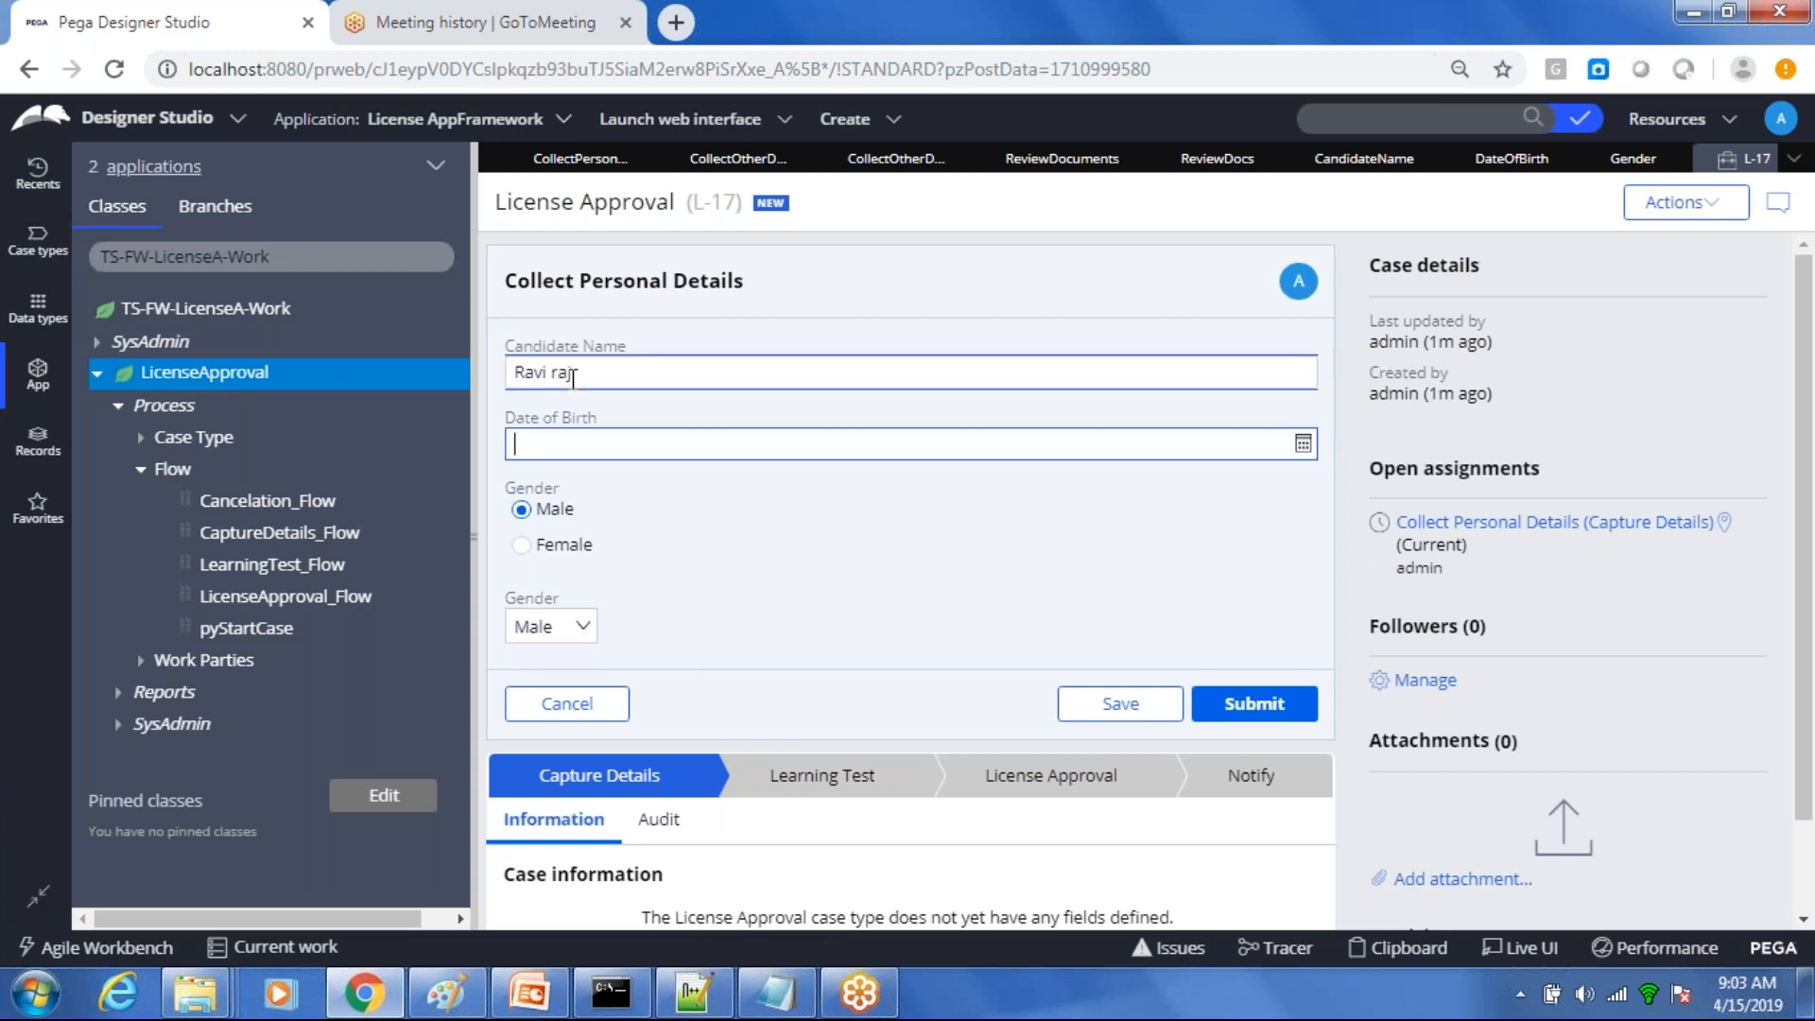
Step: Pick the candidate's date of birth from the calendar
{"action": "left_click", "coordinate": [1302, 446]}
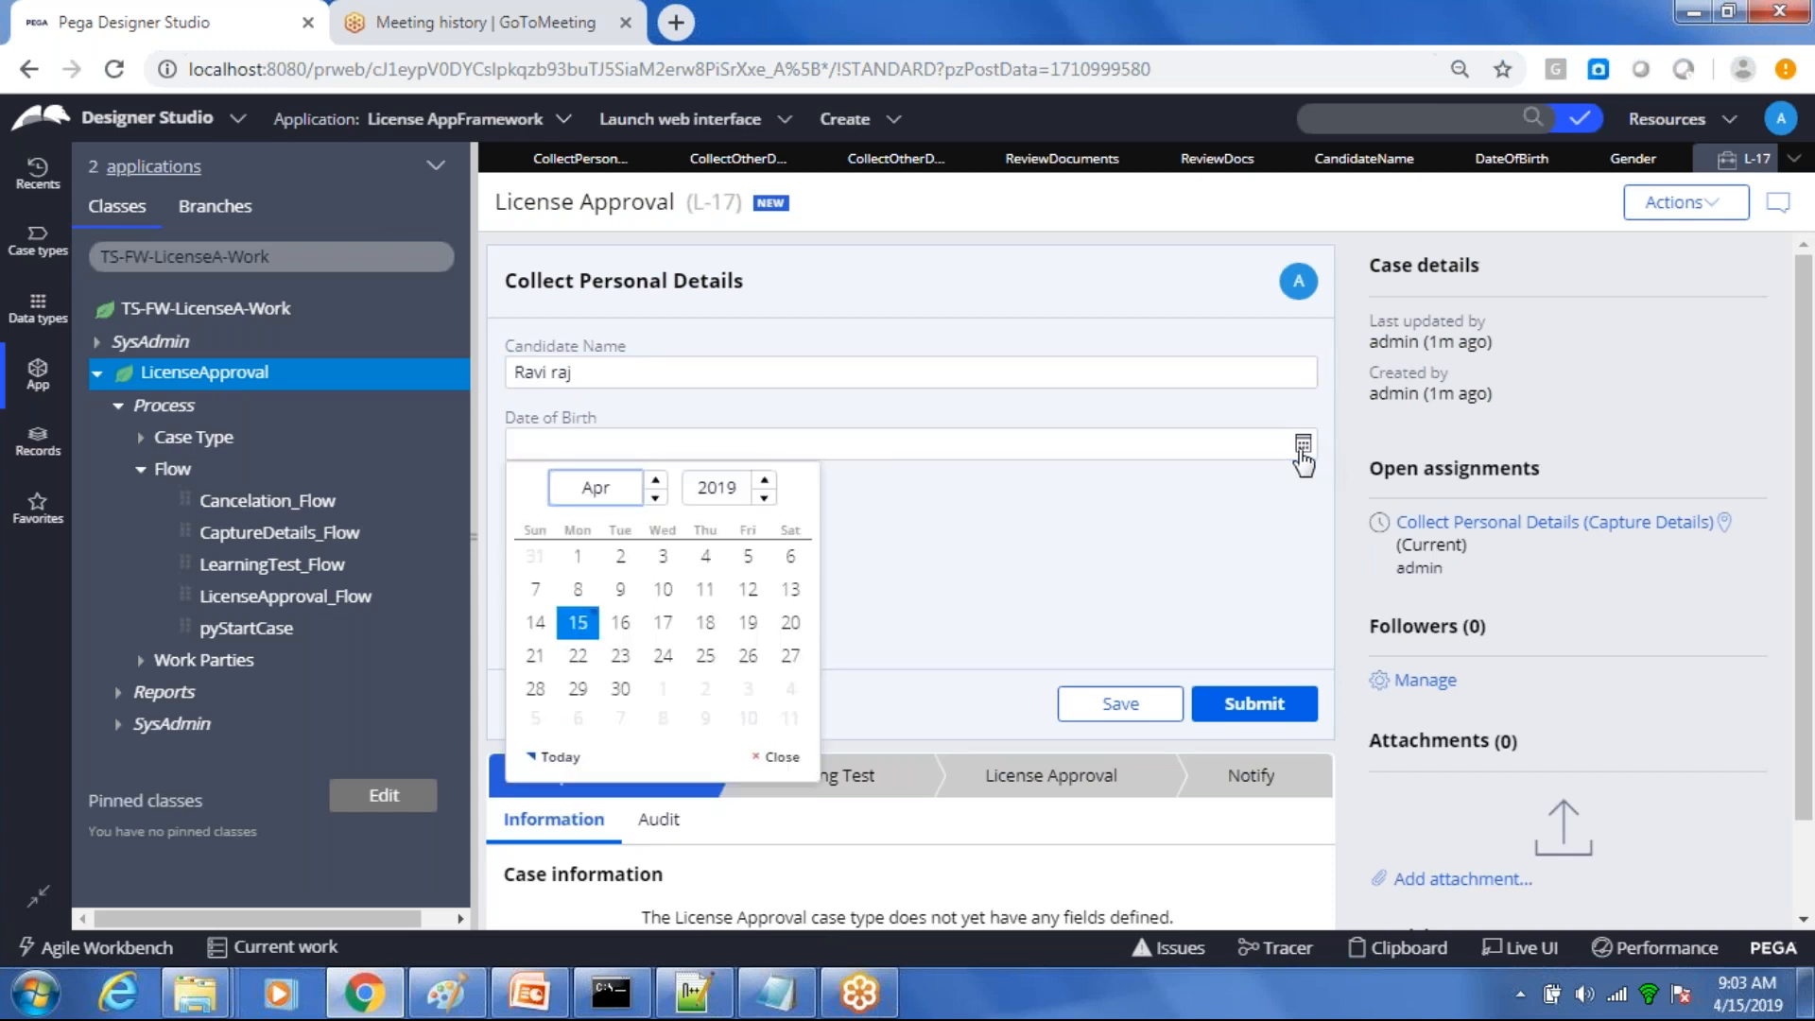
{"action": "left_click", "coordinate": [763, 498]}
{"action": "left_click", "coordinate": [764, 498]}
{"action": "left_click", "coordinate": [764, 498]}
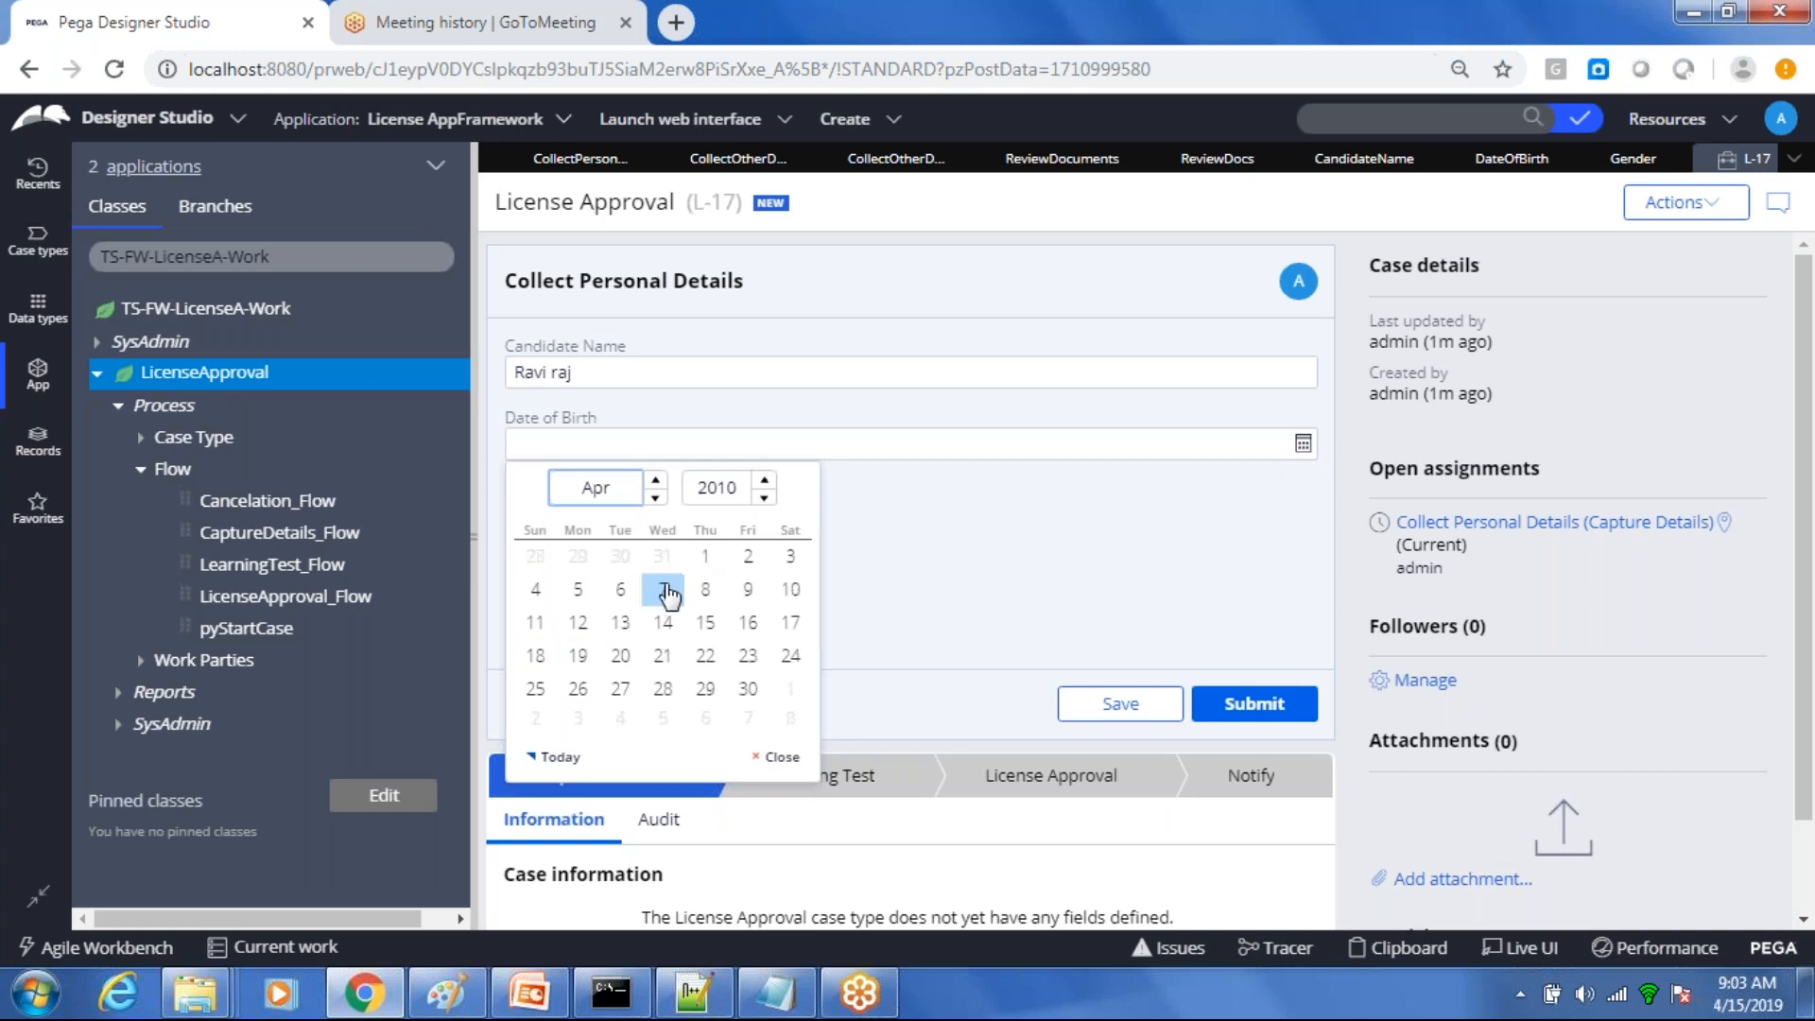
{"action": "left_click", "coordinate": [663, 588]}
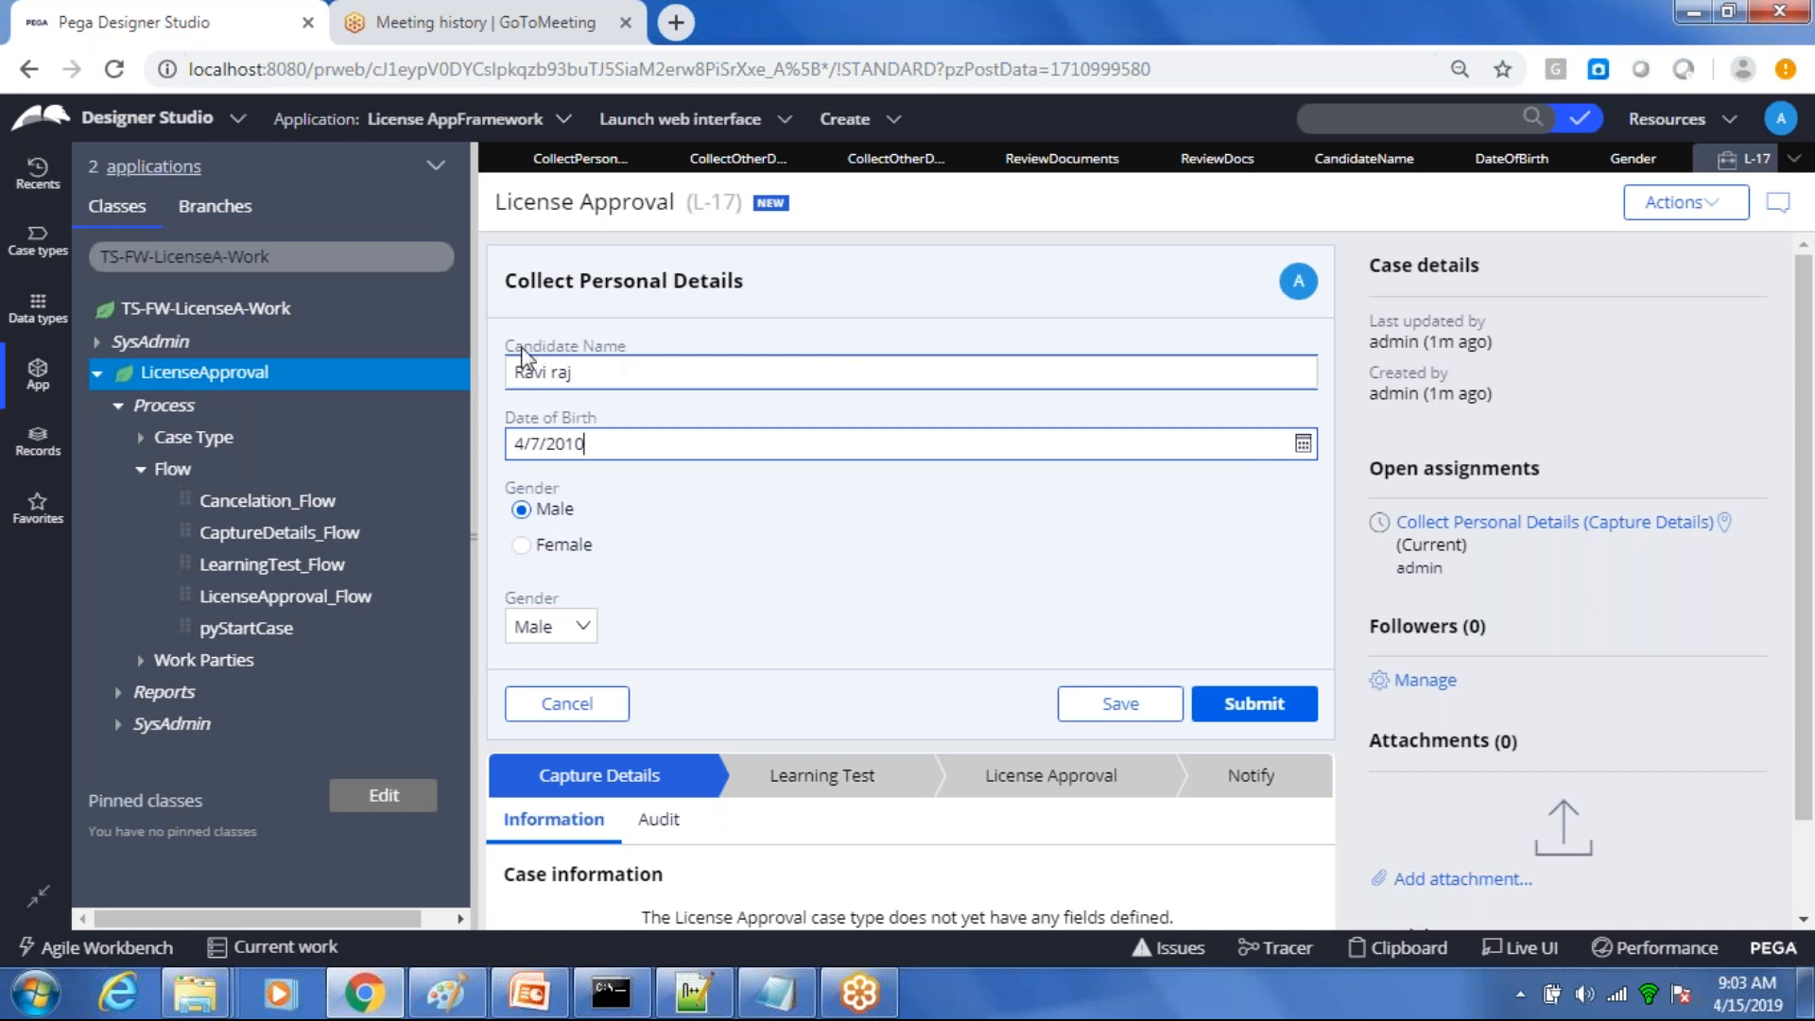
Step: Switch to Notepad, highlight CandidateName and its assigned value in the notes, and compare them with the case form
{"action": "left_click", "coordinate": [785, 990]}
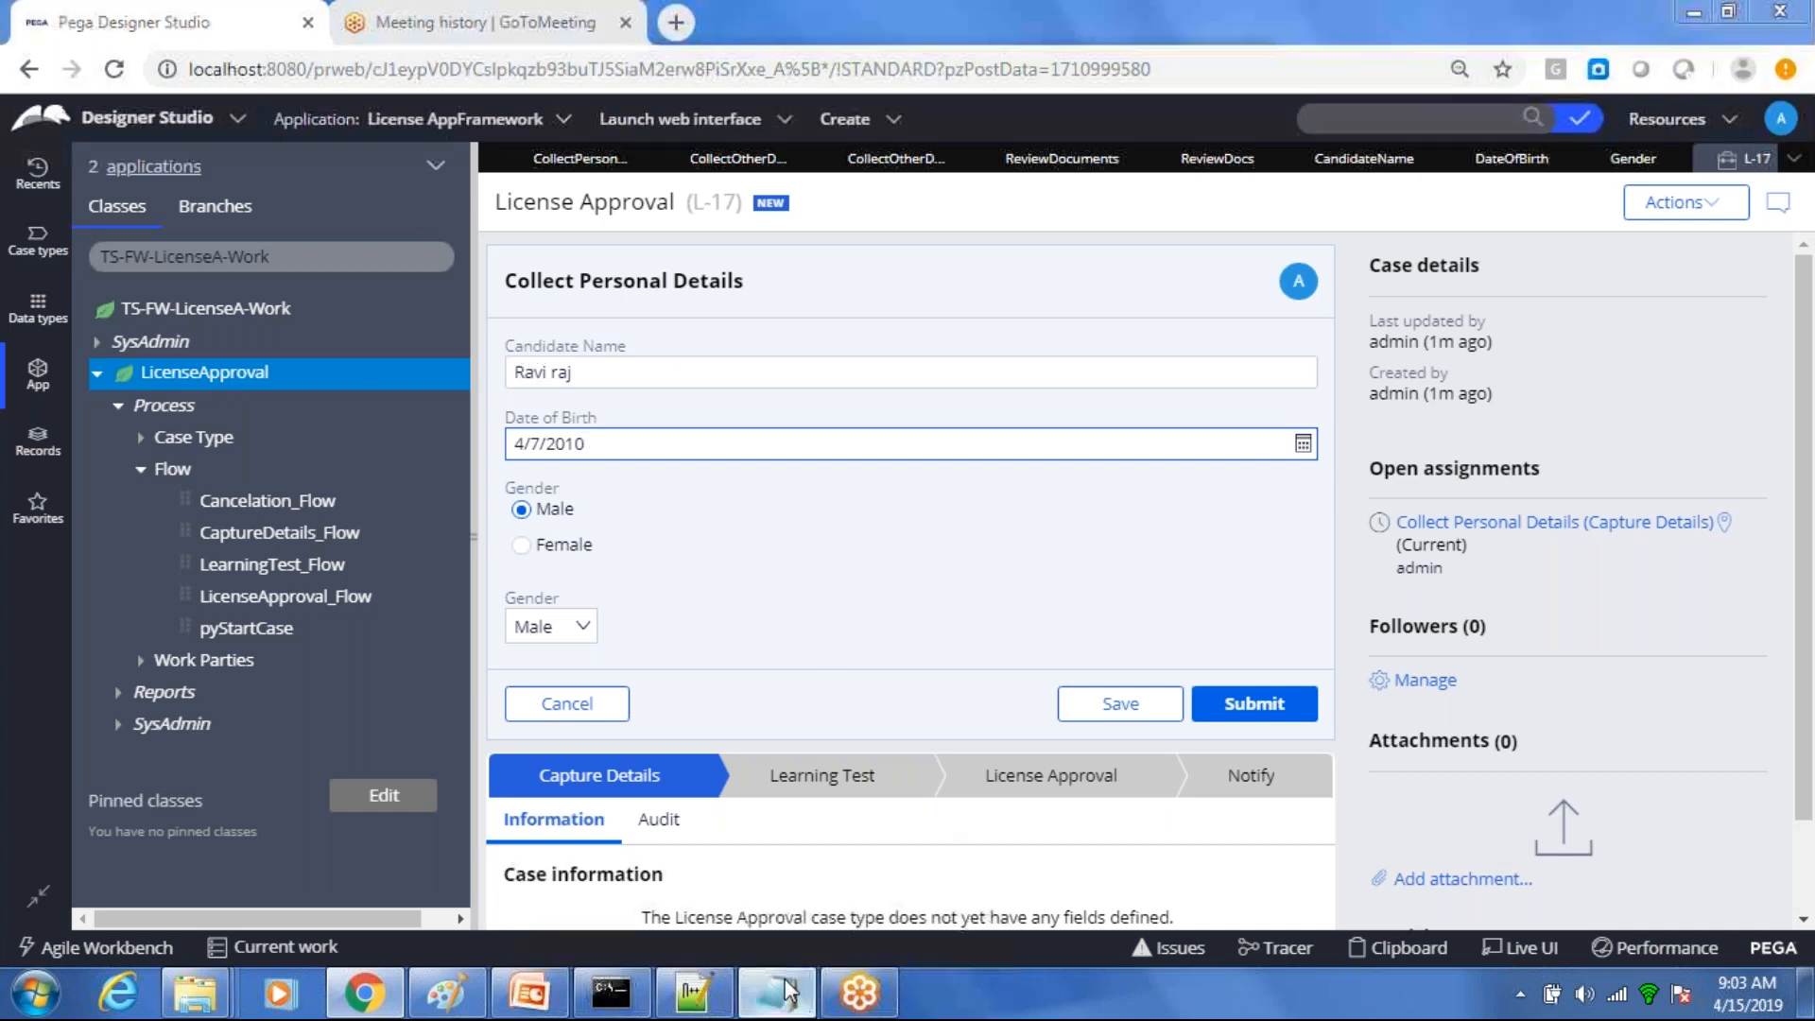
{"action": "double_click", "coordinate": [176, 314]}
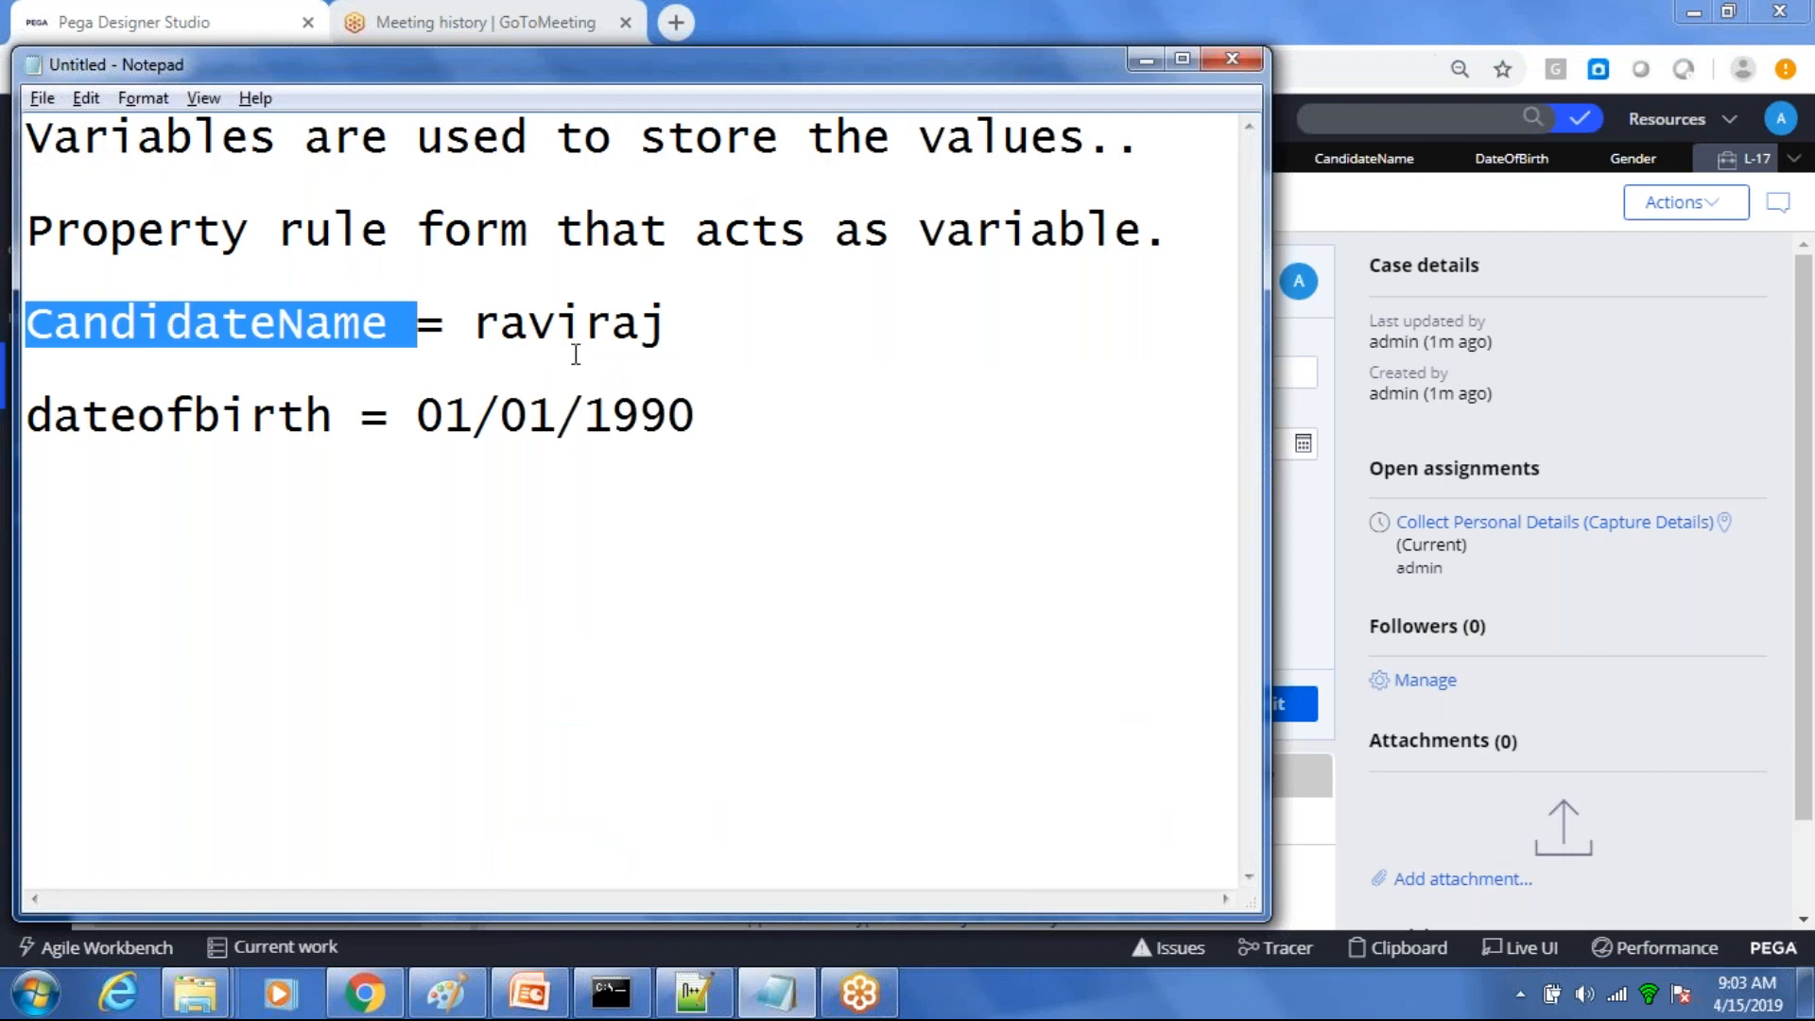
{"action": "double_click", "coordinate": [521, 322]}
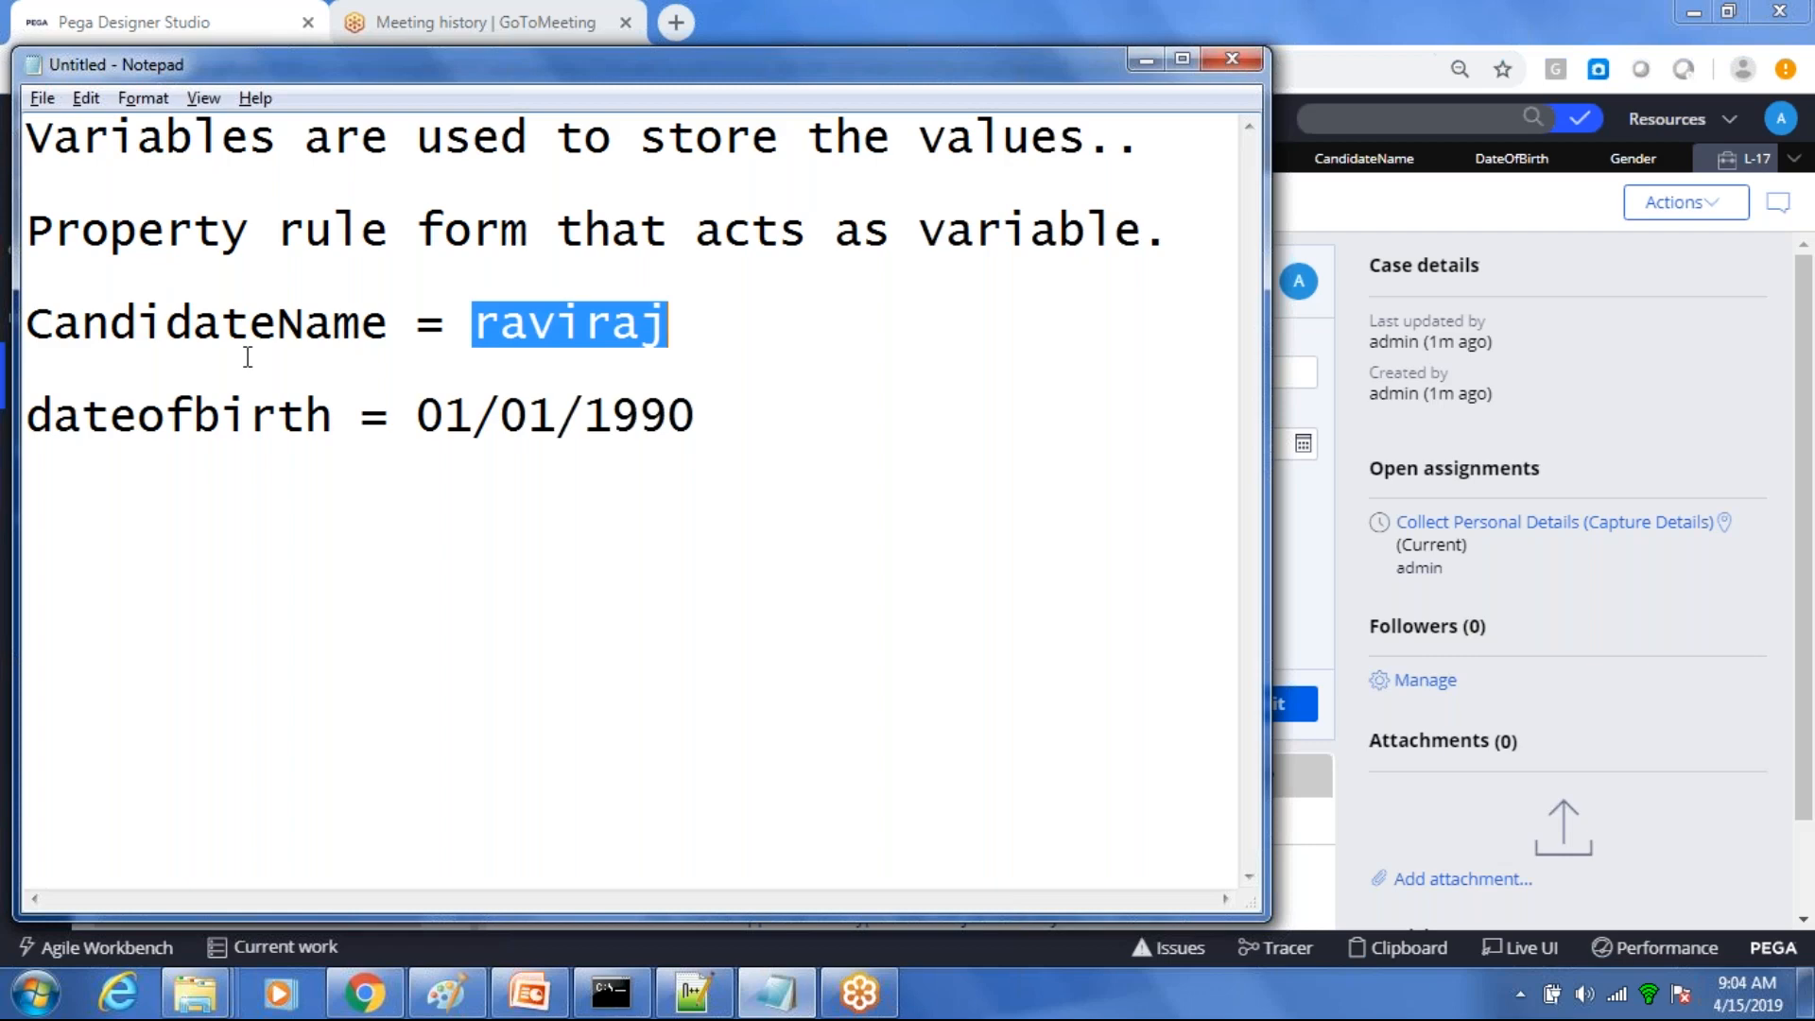
{"action": "key", "text": "alt+Tab"}
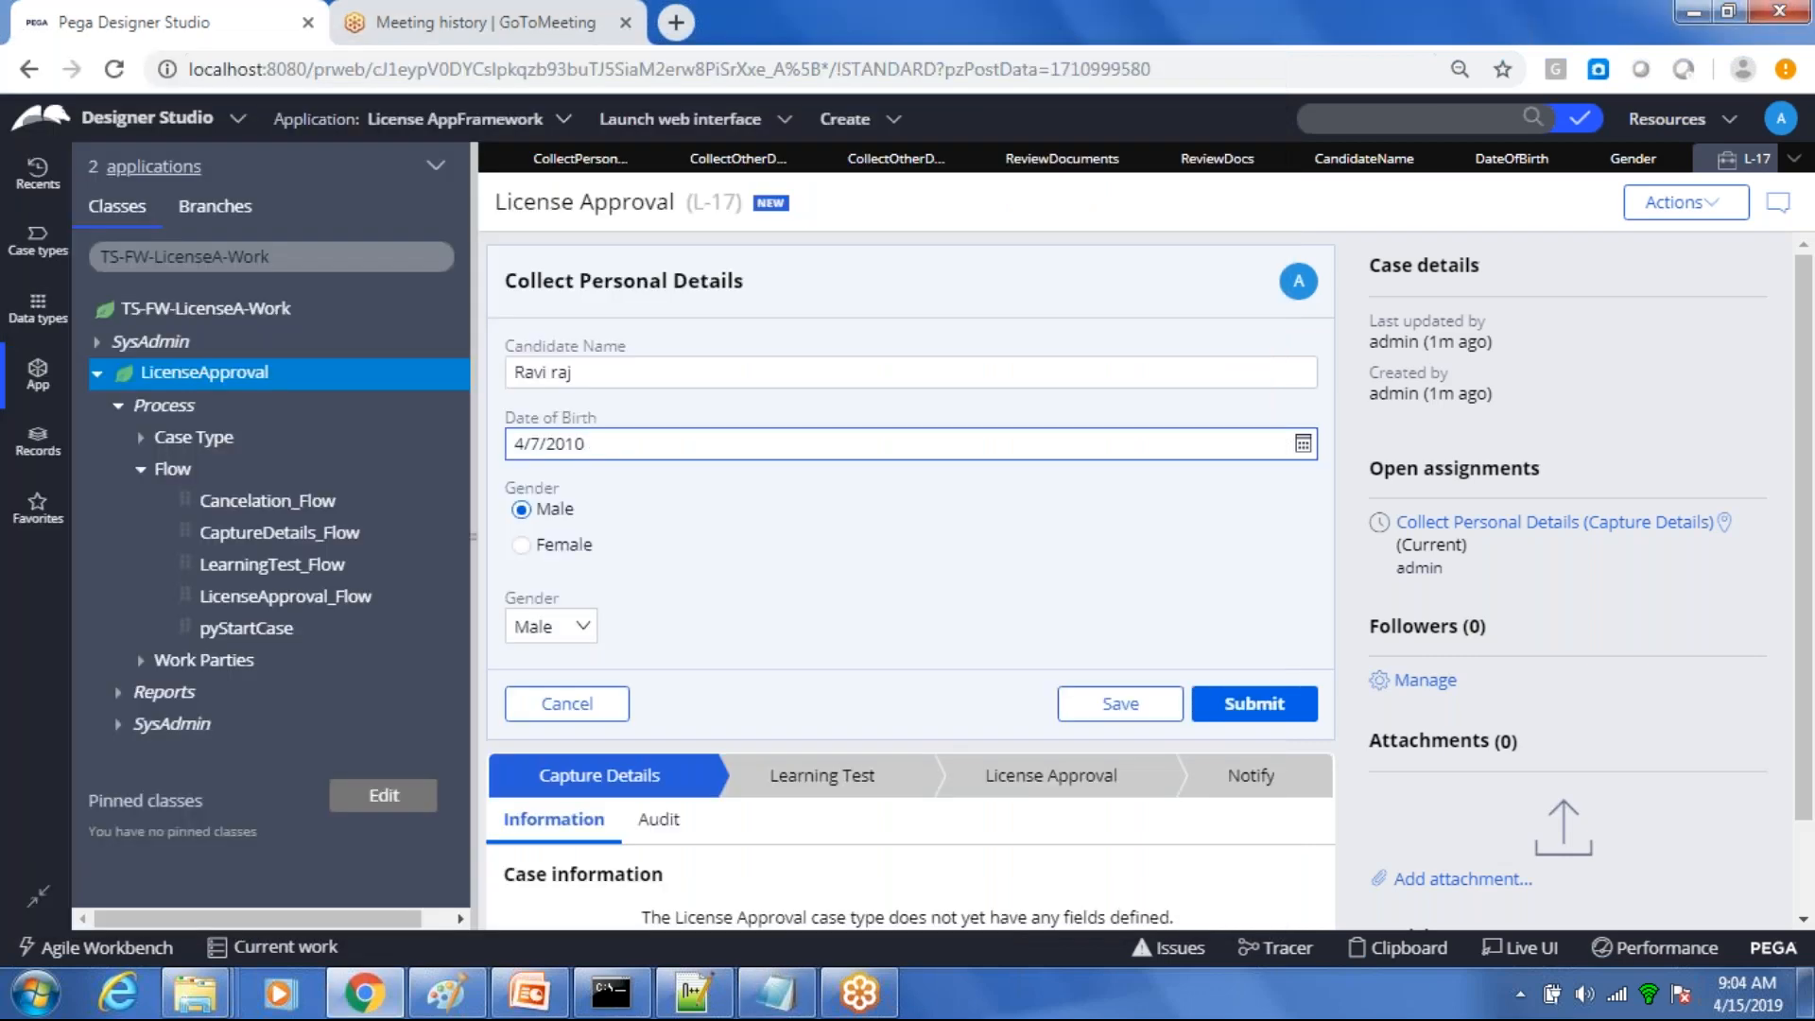
{"action": "key", "text": "alt+Tab"}
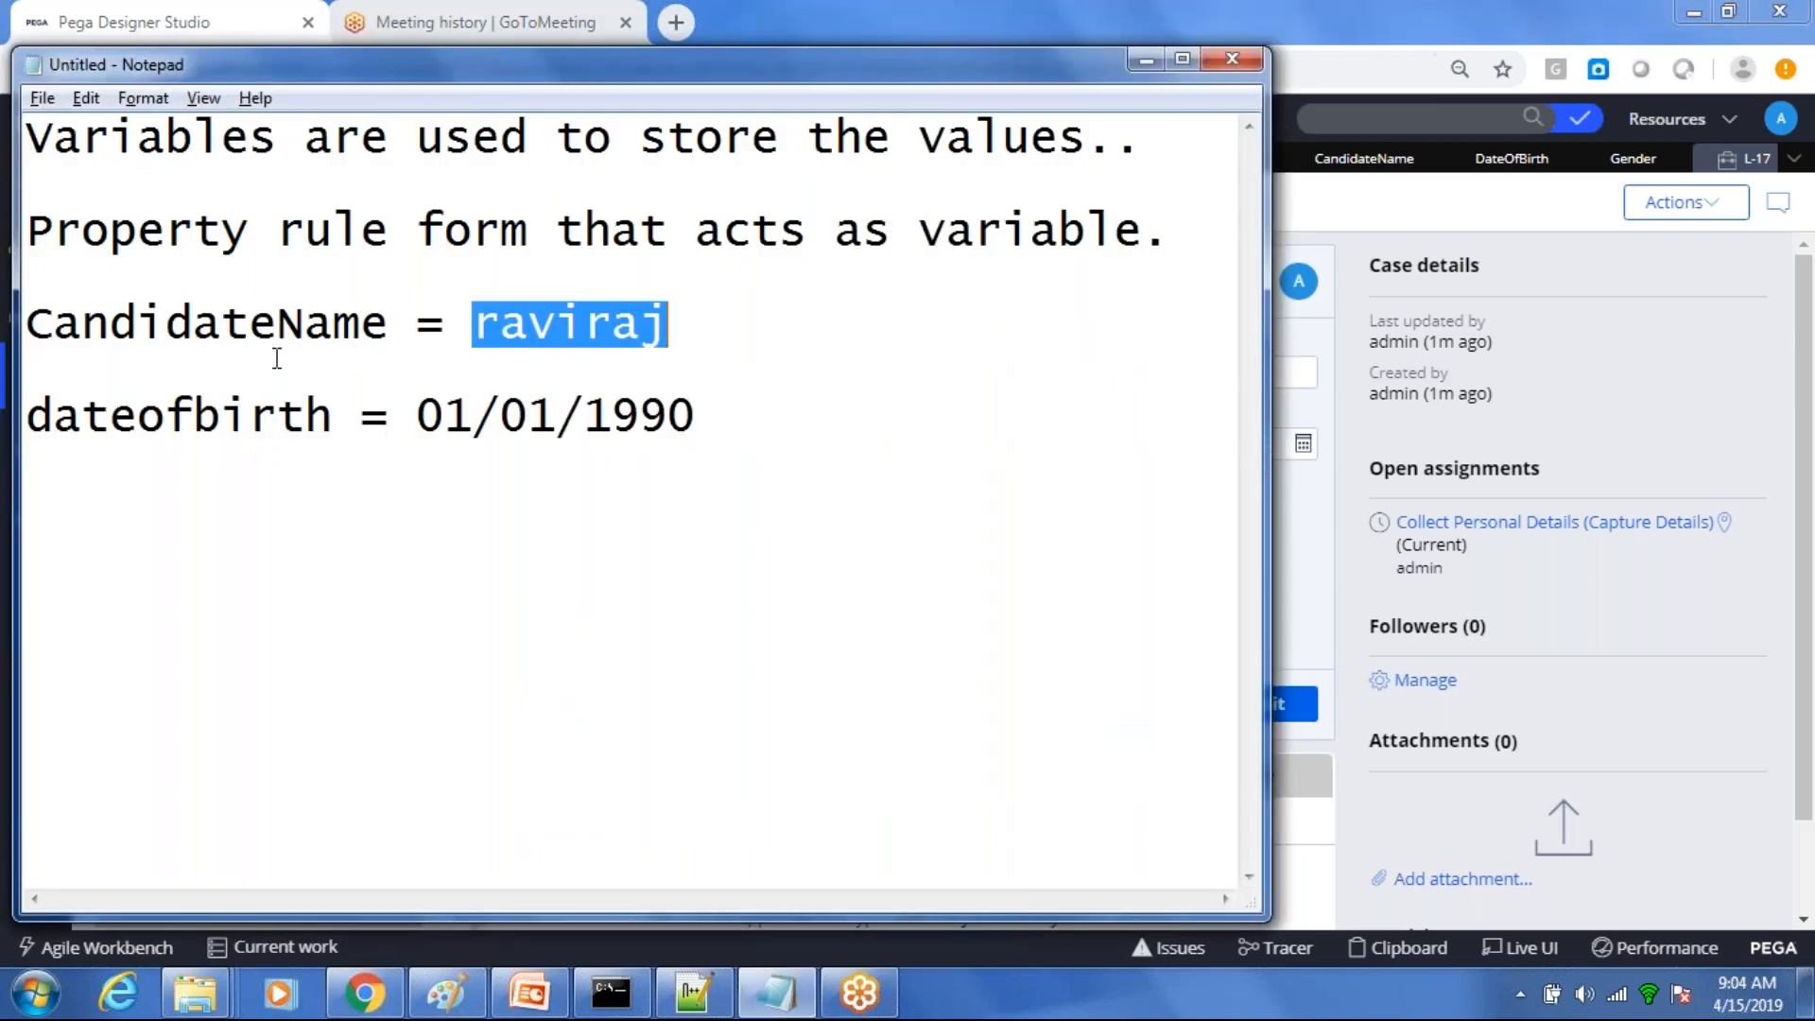
{"action": "key", "text": "alt+Tab"}
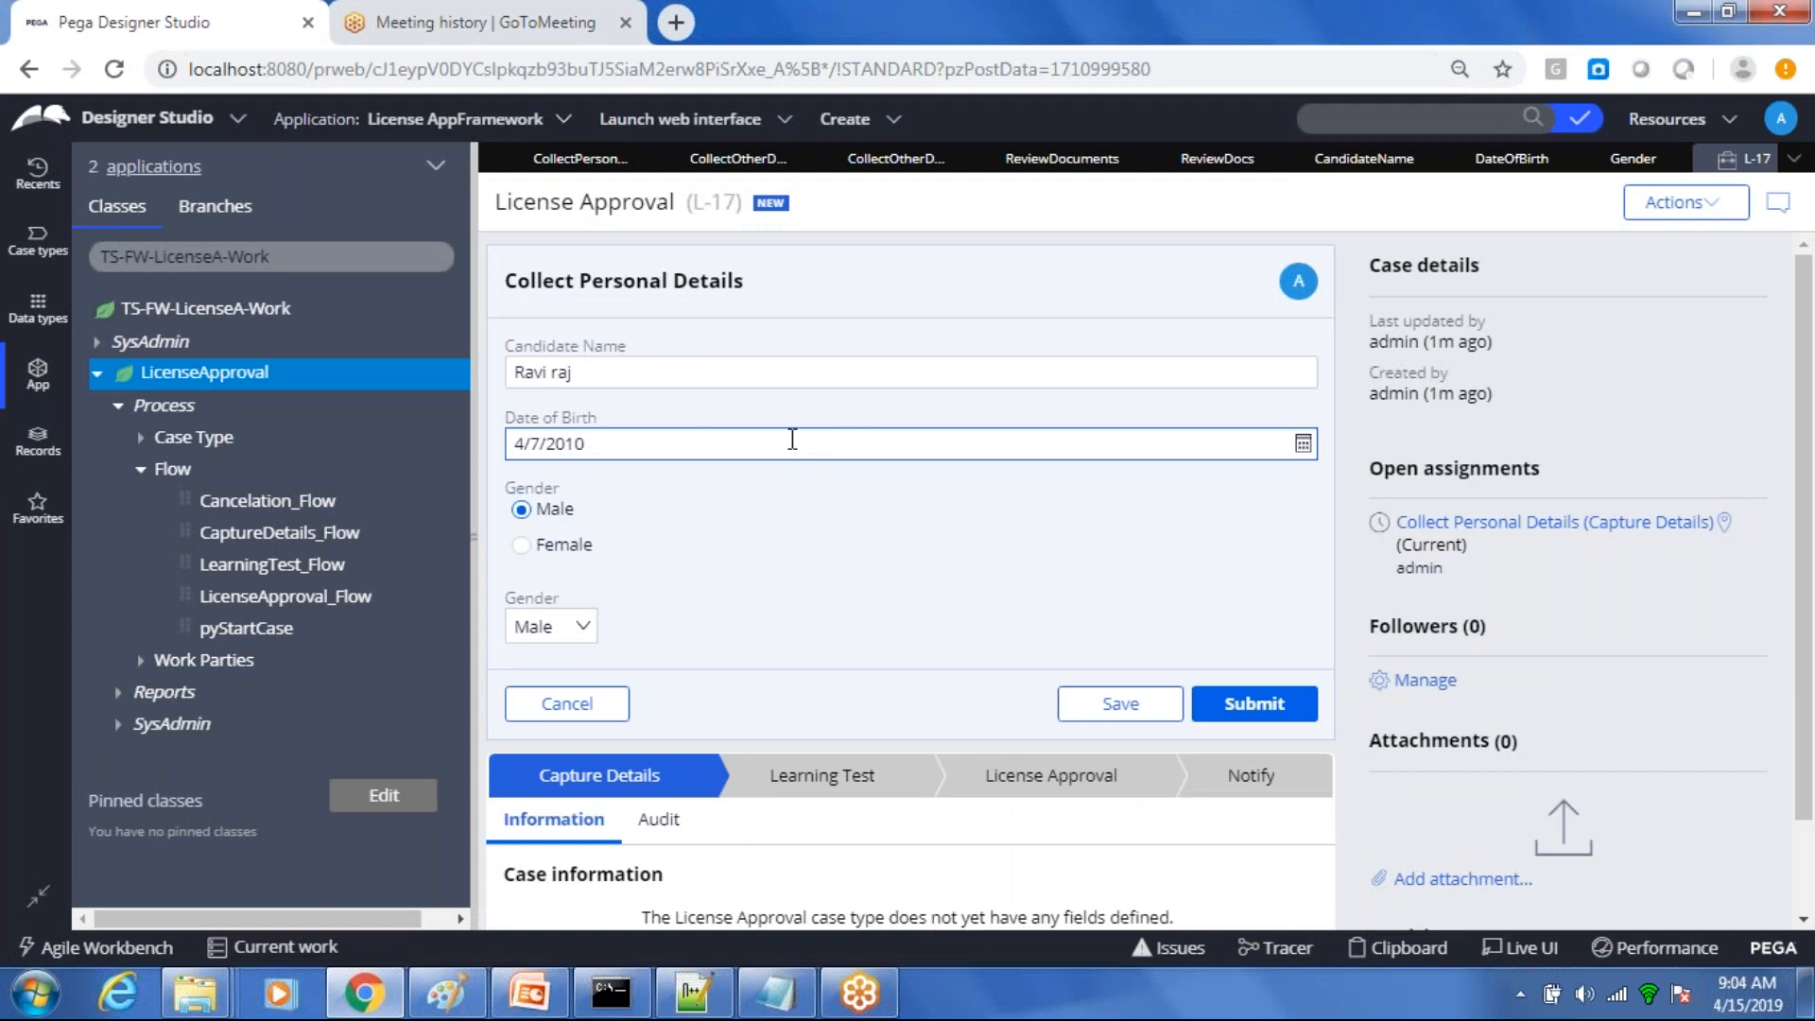
Step: Submit the Collect Personal Details form and open the Clipboard viewer for the case
{"action": "left_click", "coordinate": [1250, 707]}
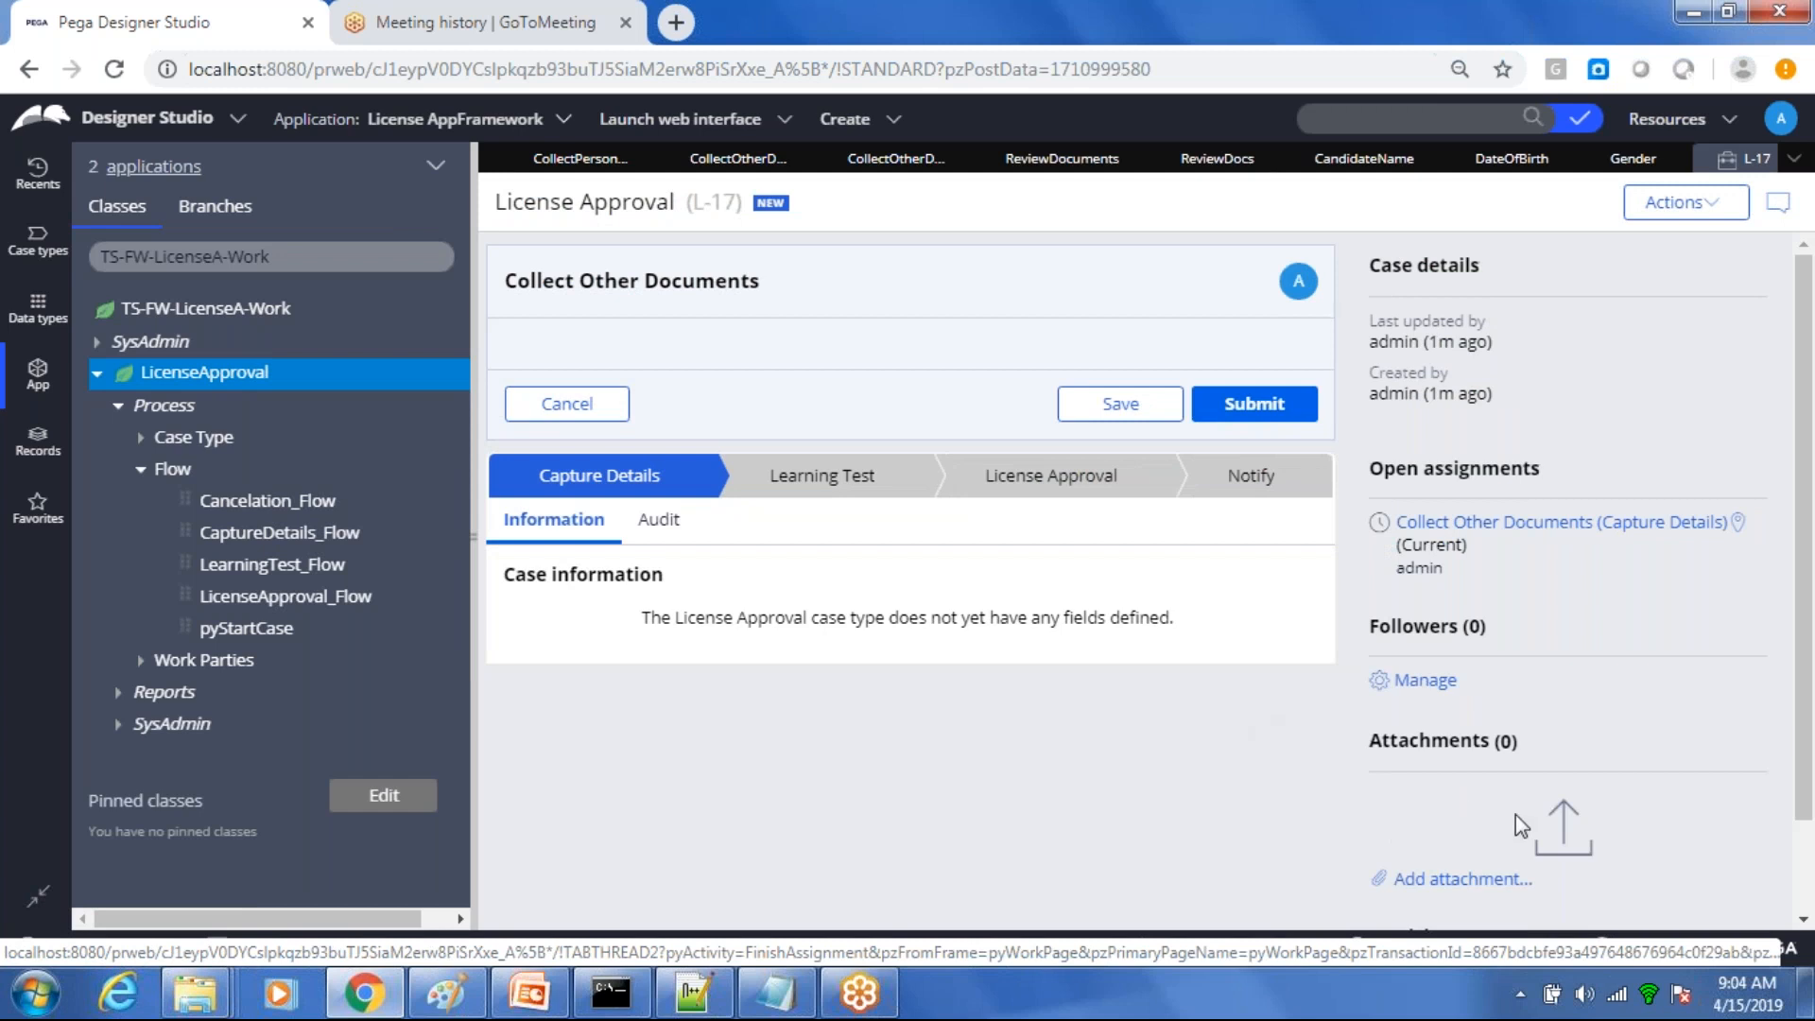
{"action": "scroll", "coordinate": [1801, 775], "scroll_direction": "down", "scroll_amount": 2}
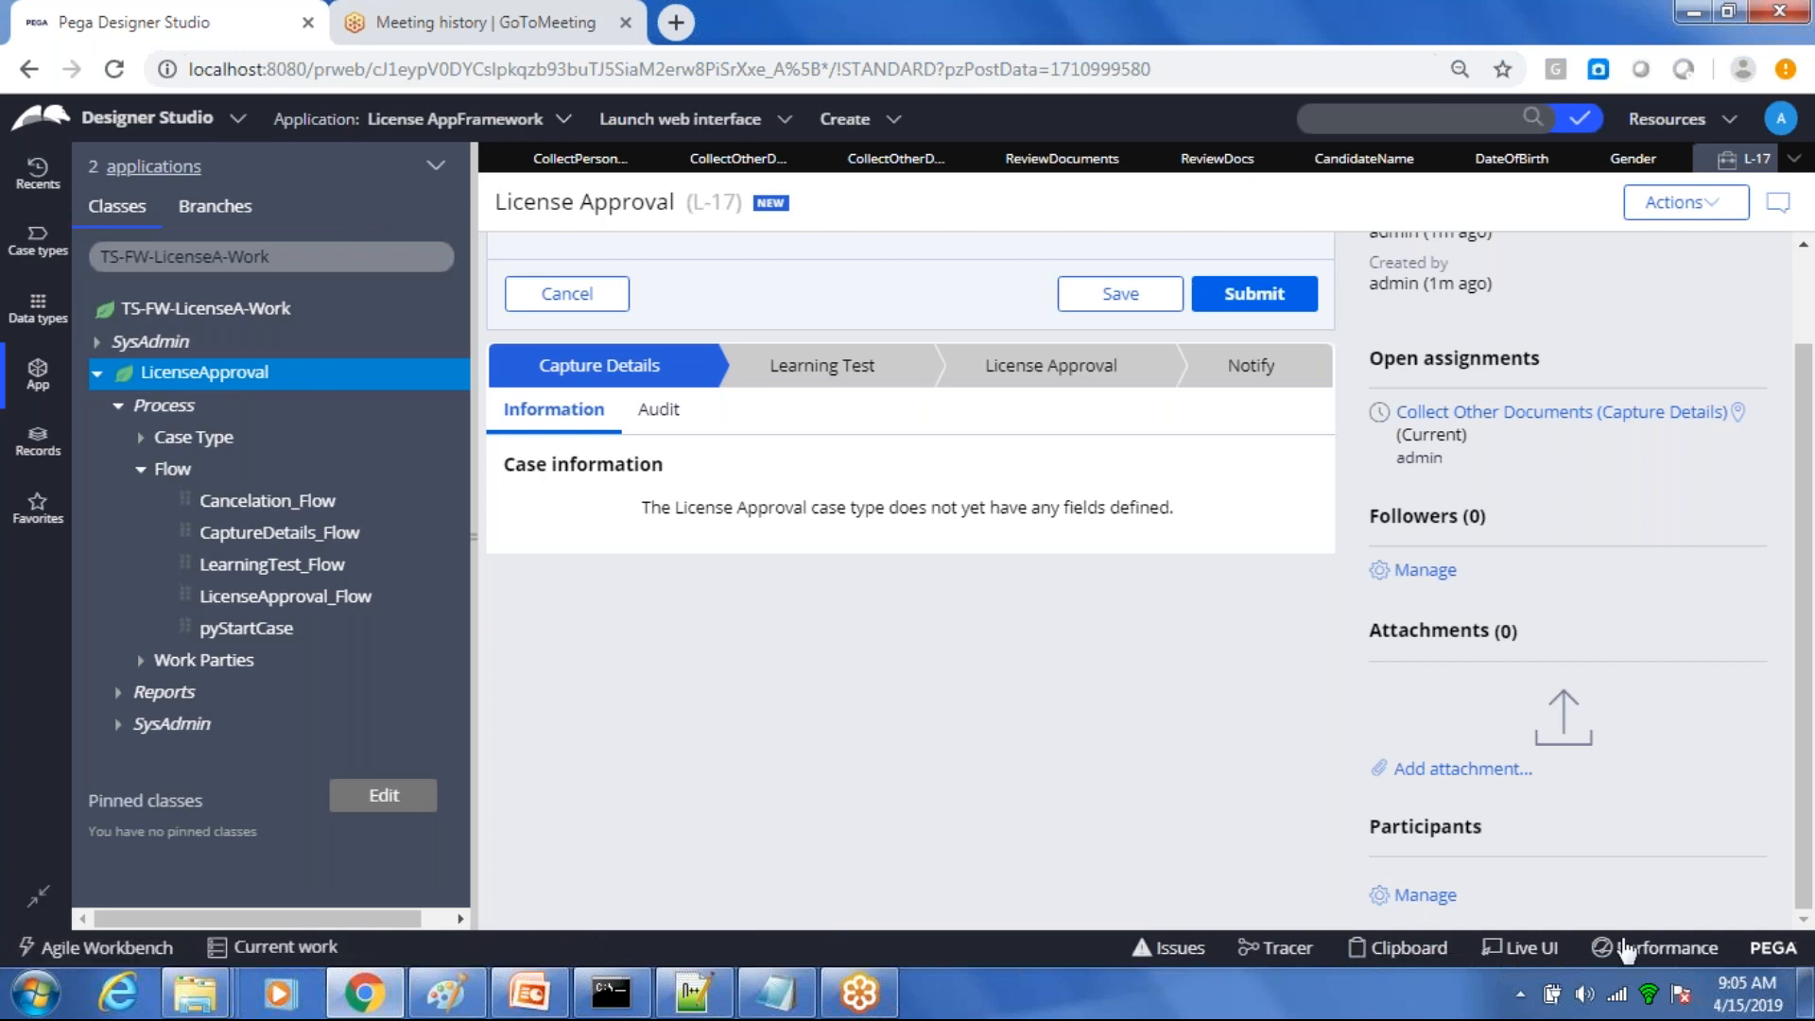
{"action": "left_click", "coordinate": [1409, 948]}
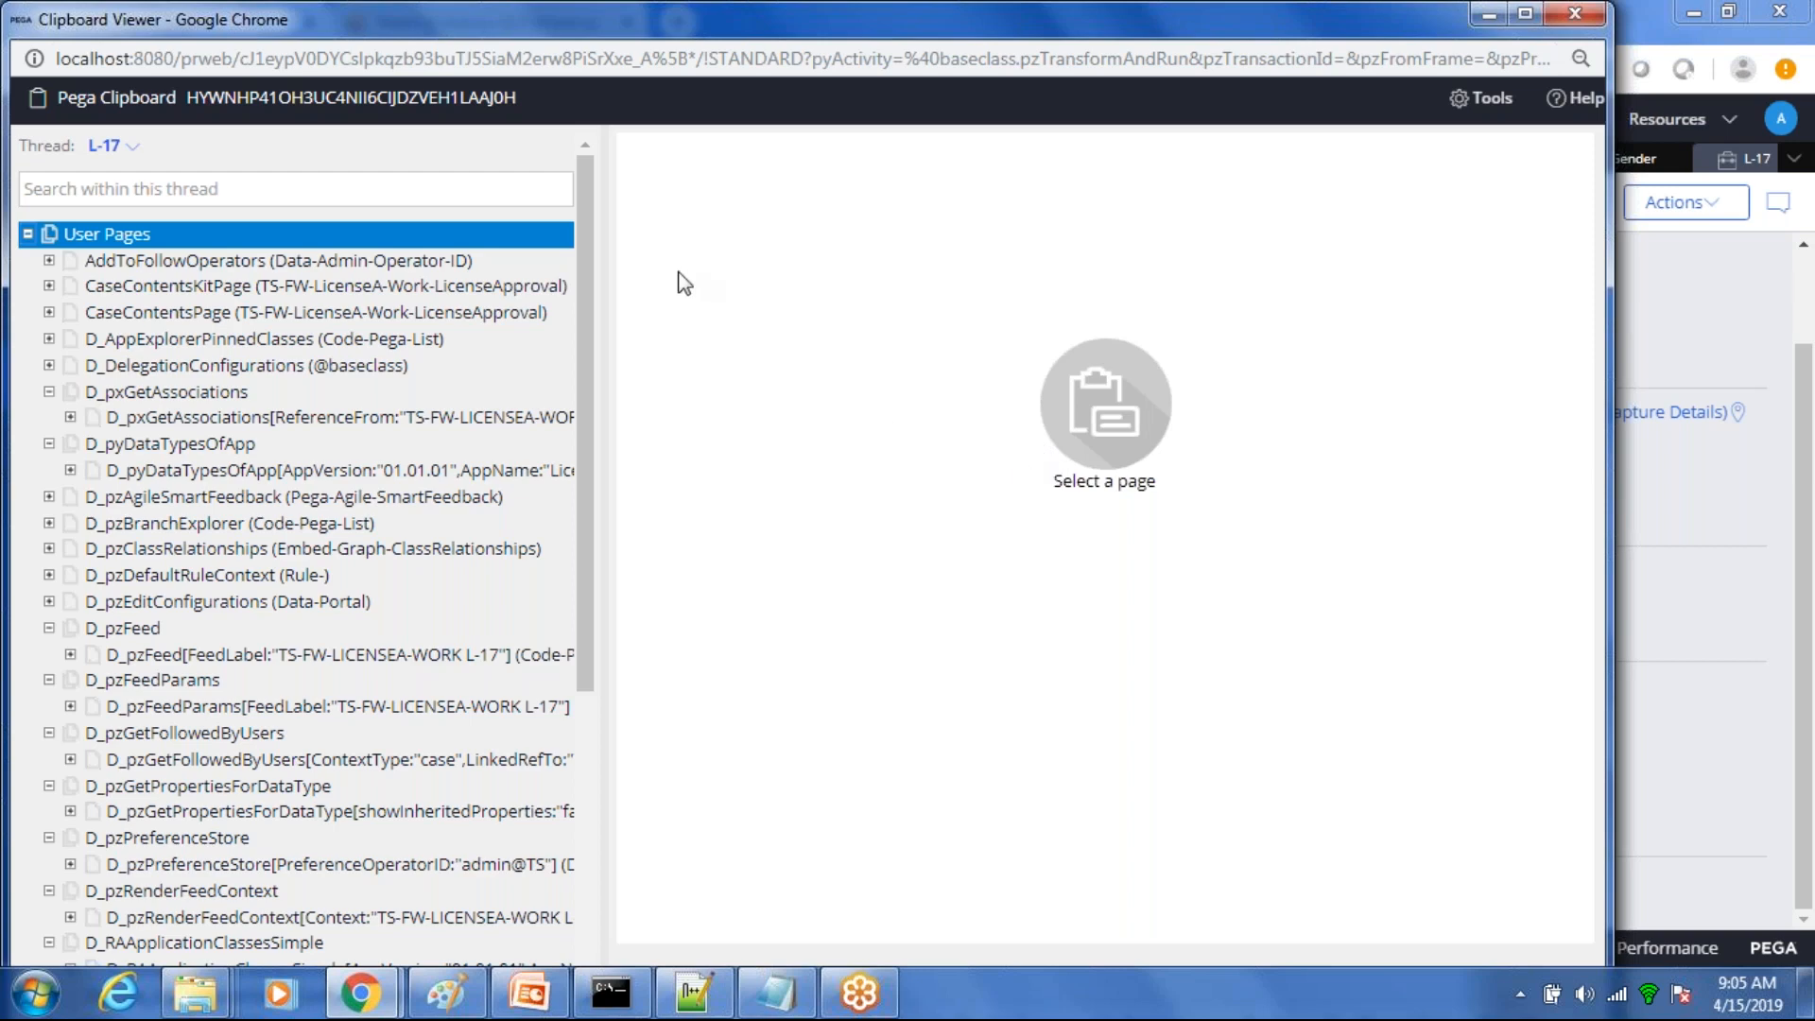
Step: Match the Clipboard thread to the case ID, select the L-17 thread and expand its User Pages
{"action": "left_click_drag", "start_coordinate": [15, 149], "coordinate": [140, 159]}
{"action": "left_click", "coordinate": [136, 151]}
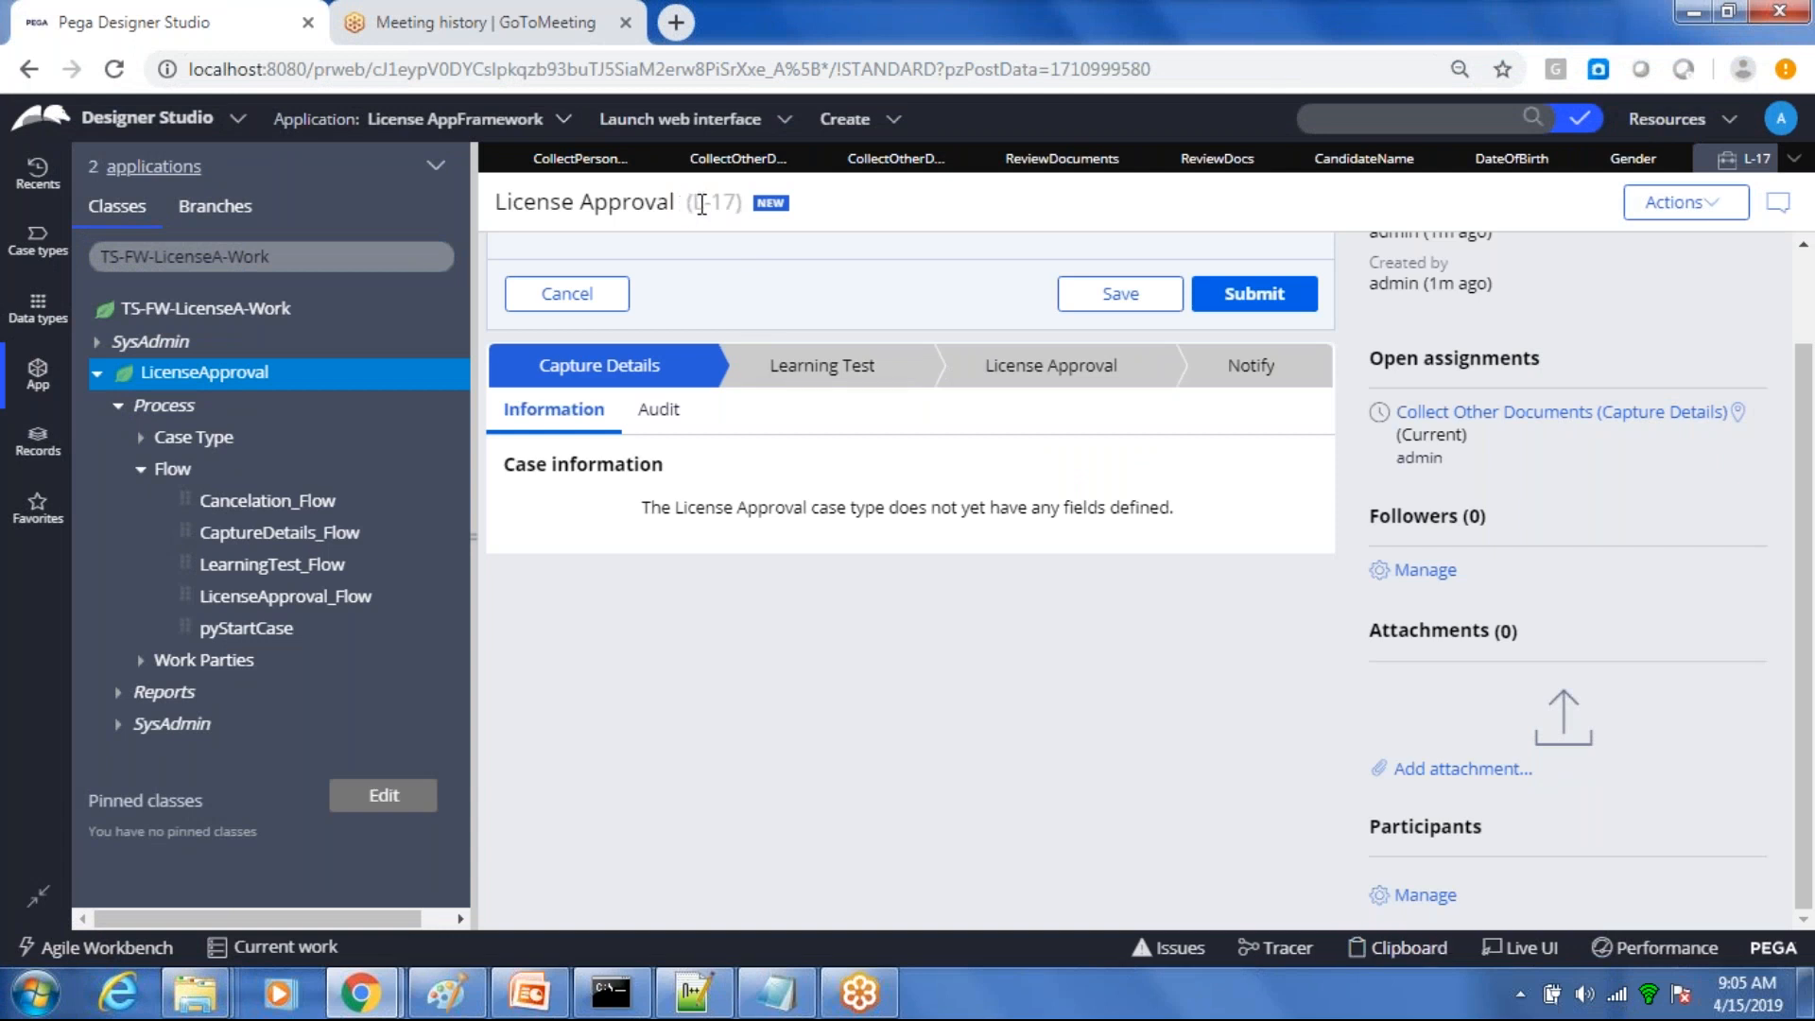
{"action": "left_click_drag", "start_coordinate": [691, 202], "coordinate": [739, 202]}
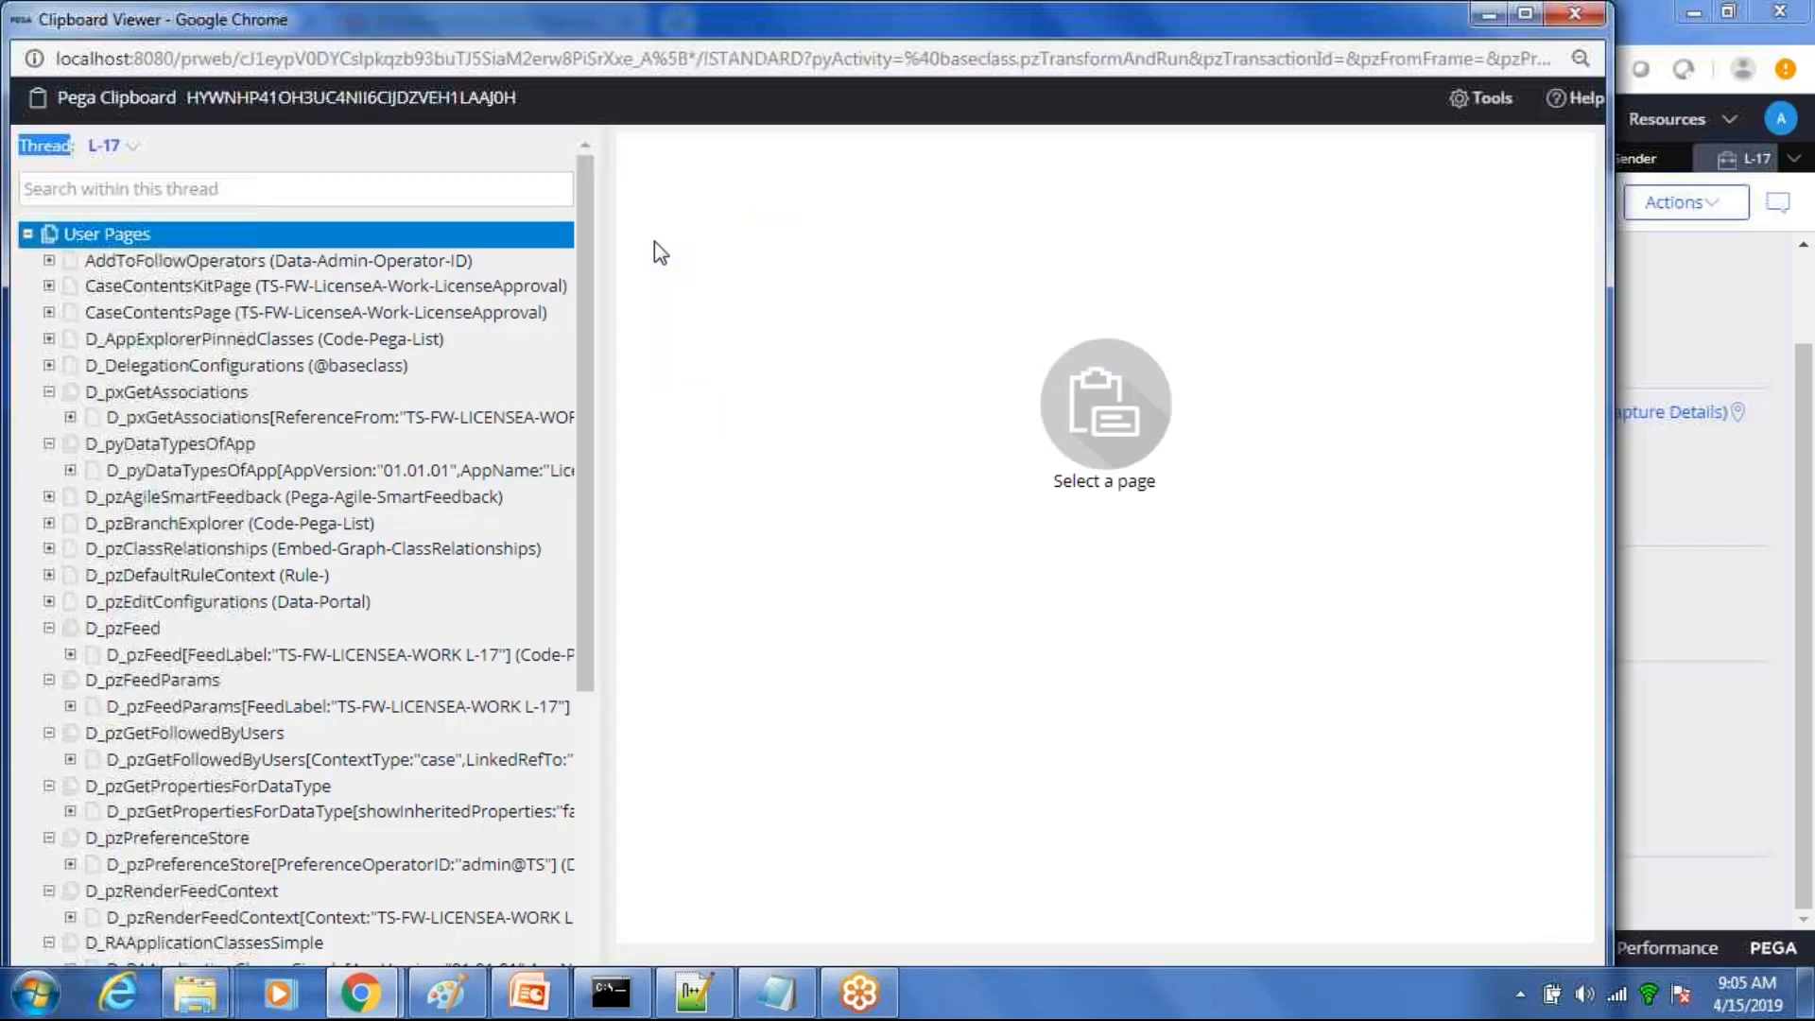
{"action": "left_click", "coordinate": [133, 146]}
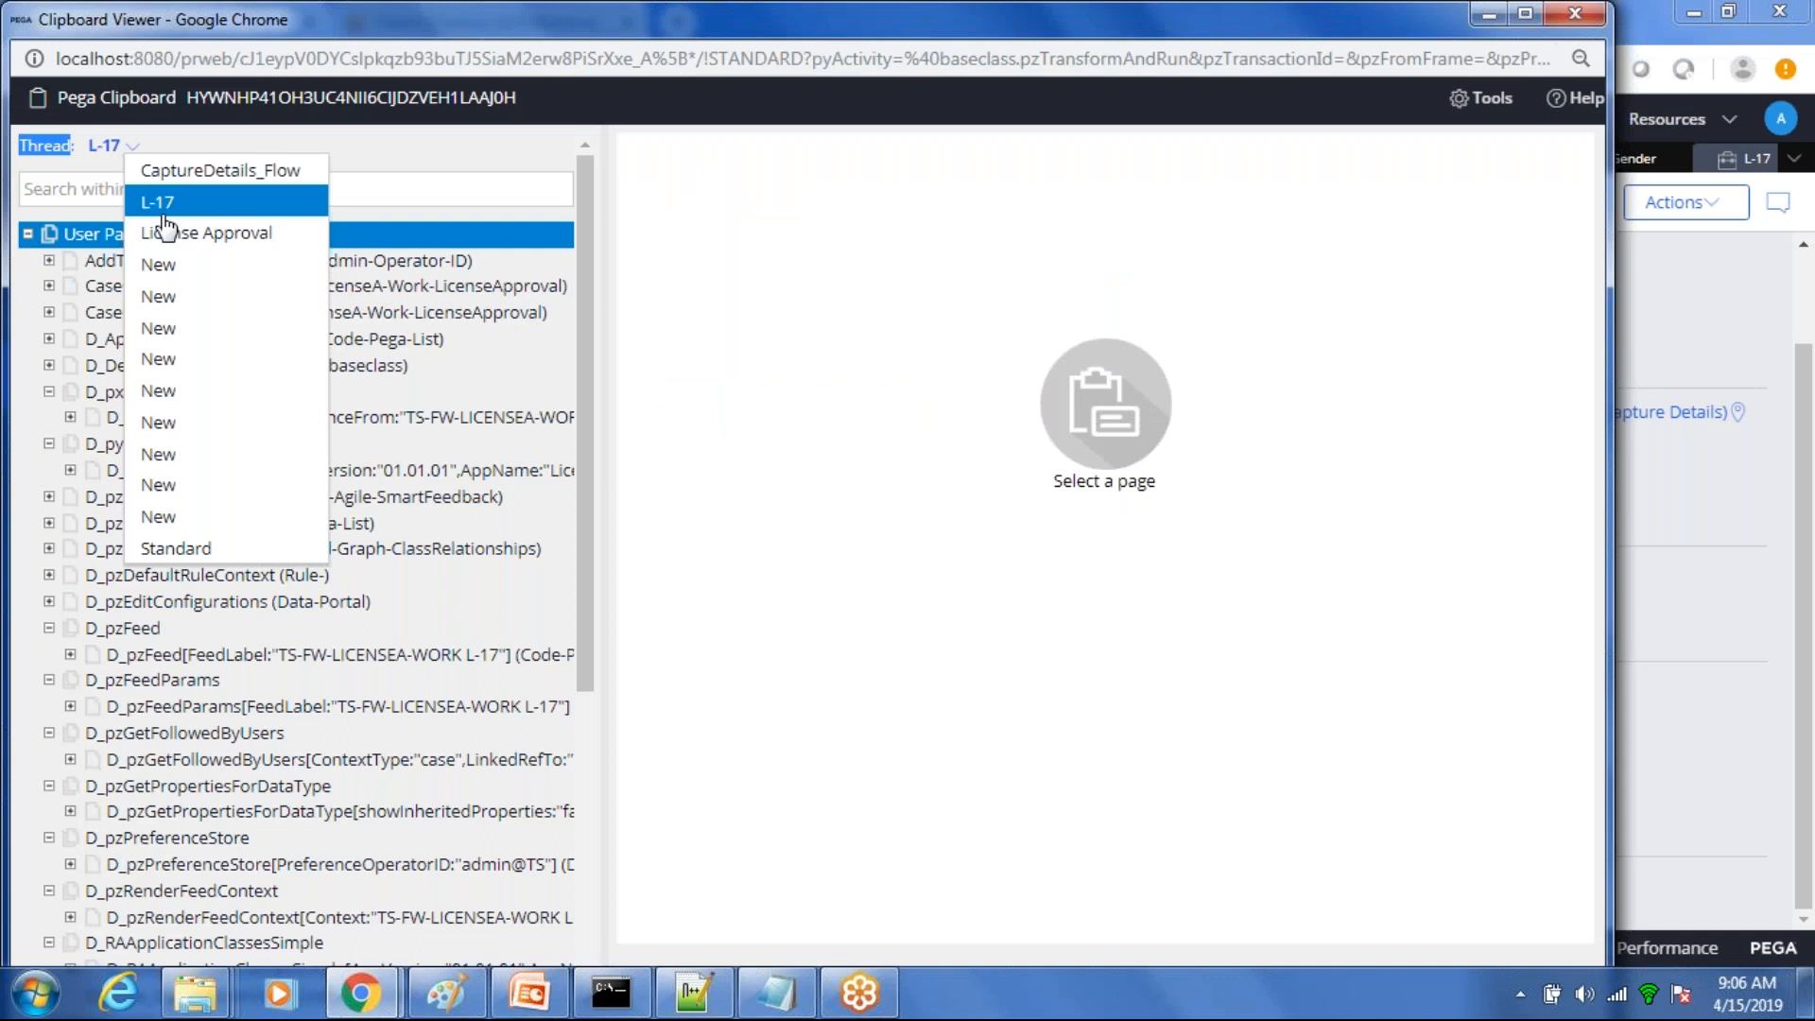
{"action": "left_click", "coordinate": [161, 216]}
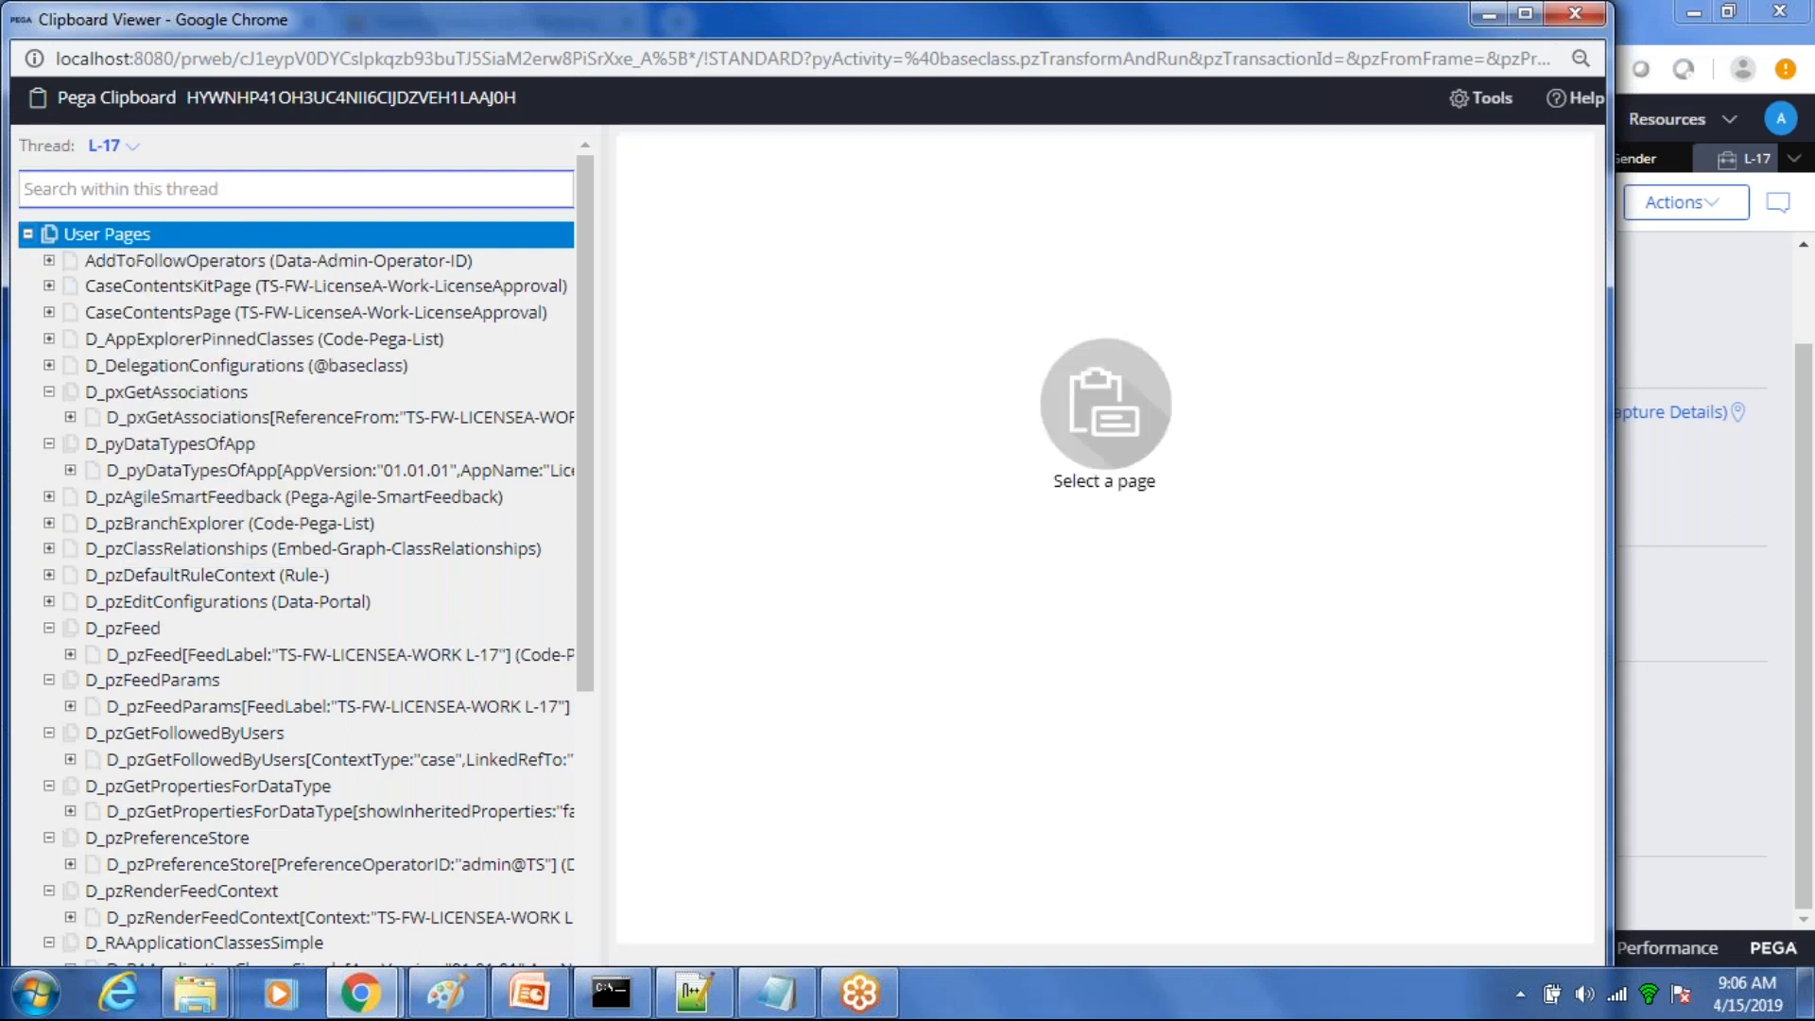
{"action": "left_click", "coordinate": [28, 234]}
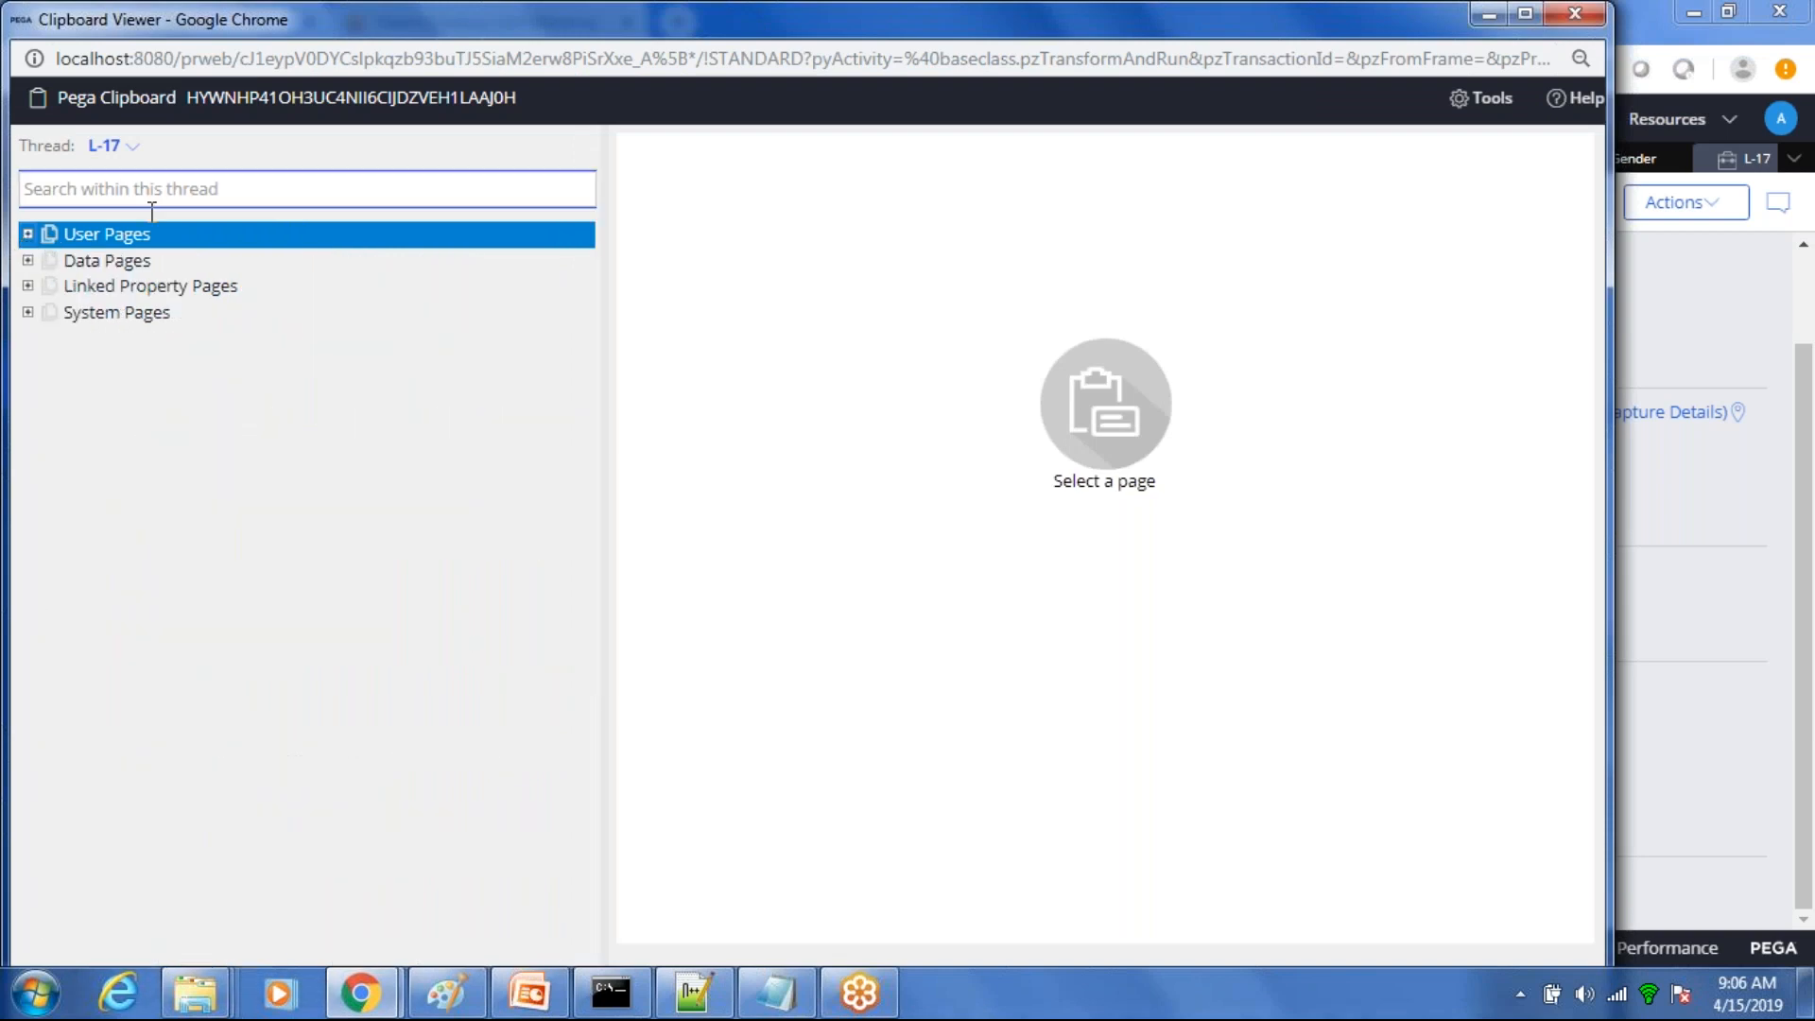
{"action": "left_click", "coordinate": [27, 235]}
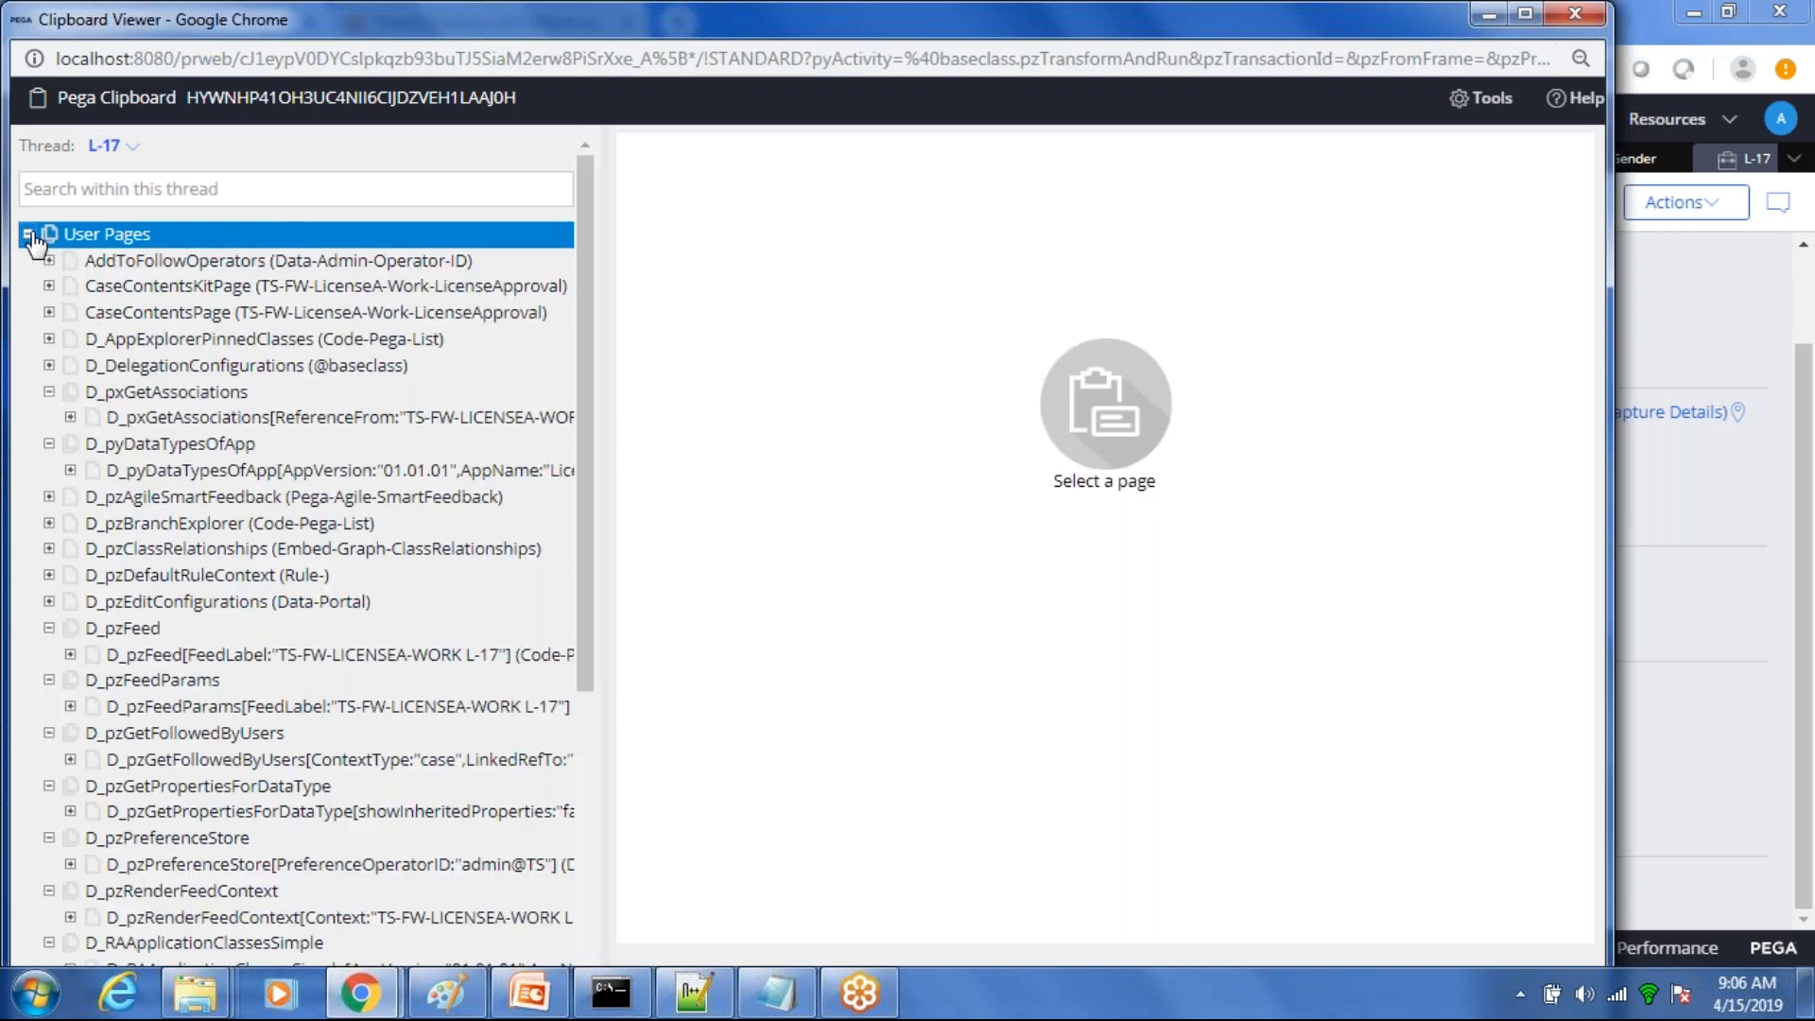
{"action": "left_click", "coordinate": [244, 417]}
Step: Switch to Notepad, add the note "pyWorkPage- Standard page to capture the values entered" below the dateofbirth line, and maximize the notes
{"action": "left_click", "coordinate": [789, 999]}
{"action": "left_click", "coordinate": [859, 522]}
{"action": "key", "text": "Return"}
{"action": "key", "text": "Return"}
{"action": "type", "text": "pyW"}
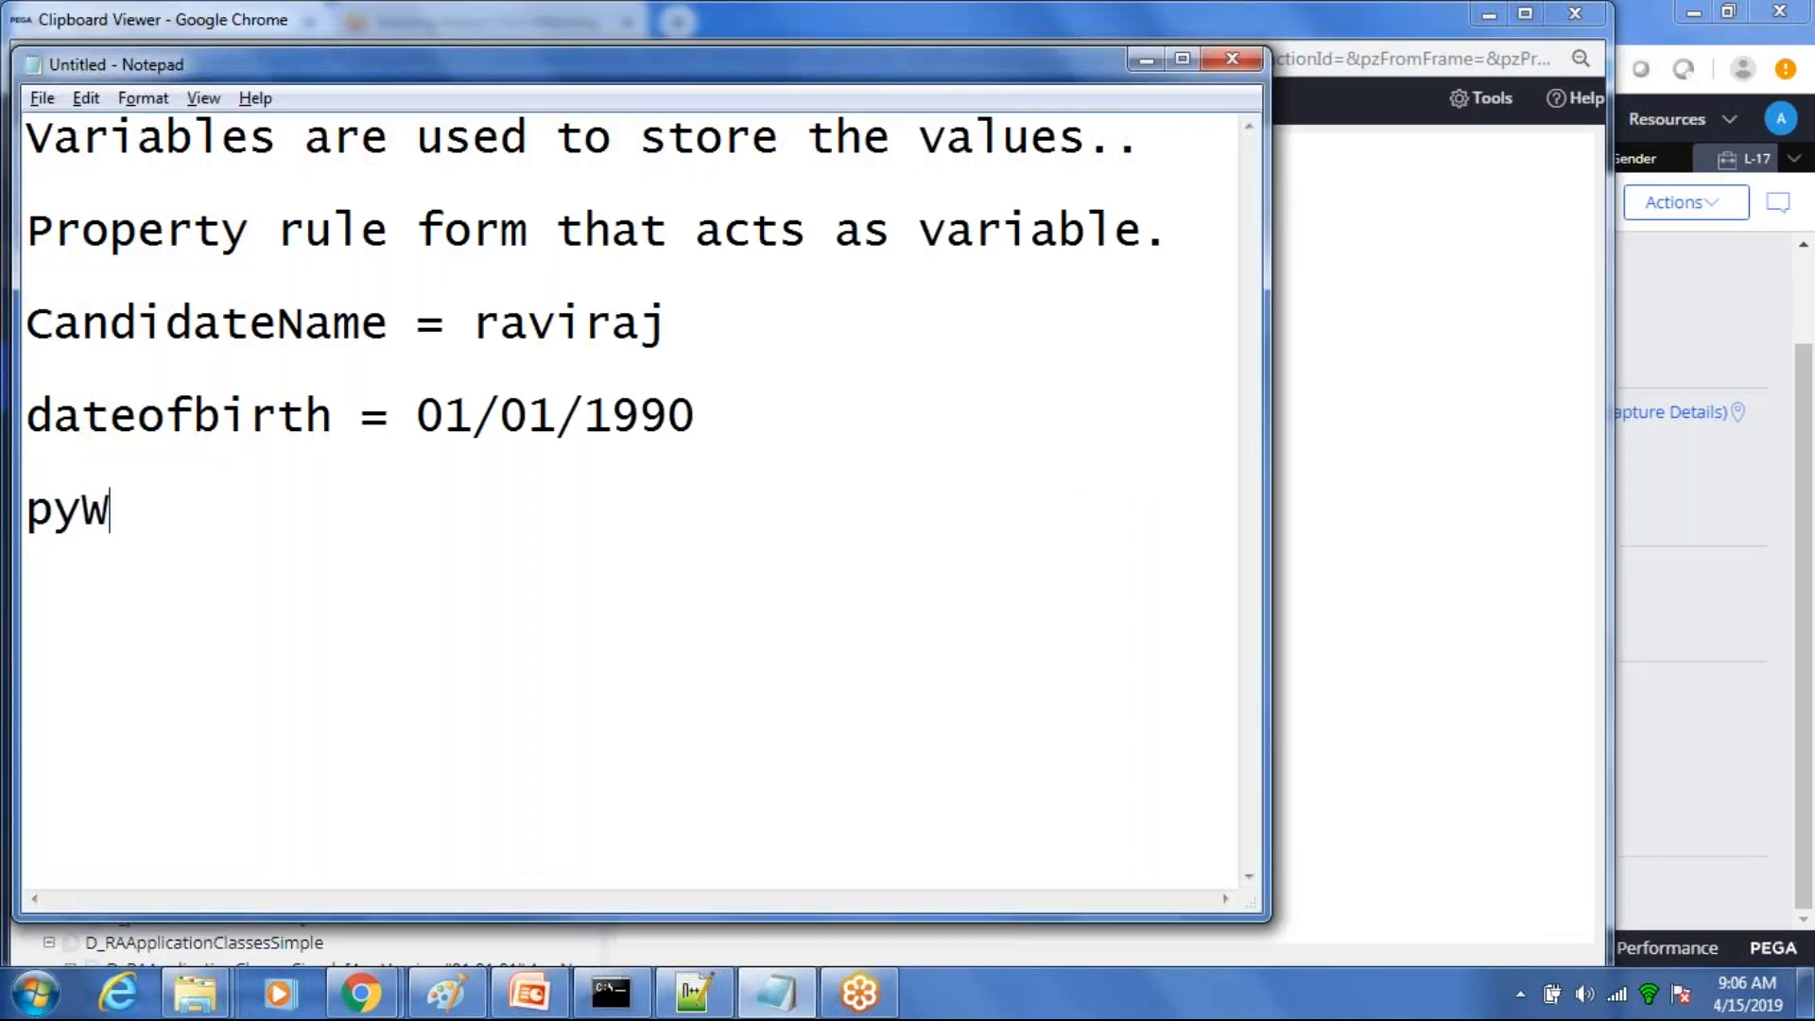
{"action": "type", "text": "orkPage"}
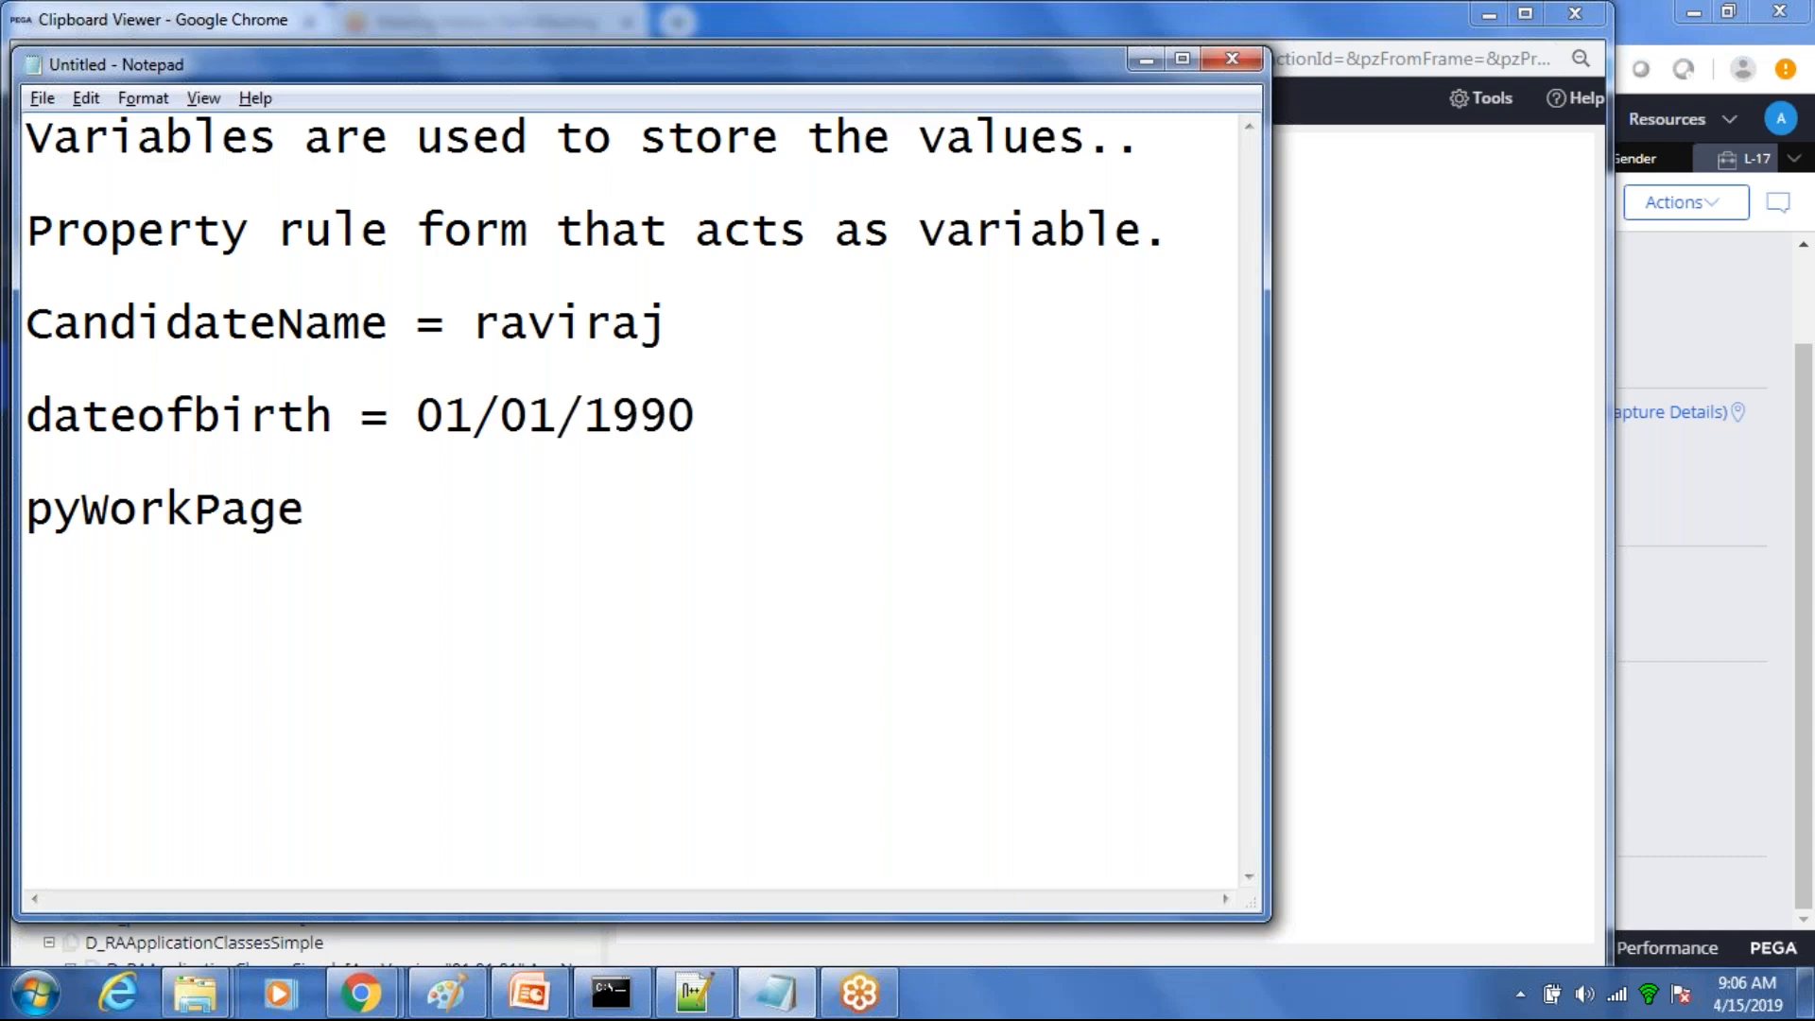
{"action": "type", "text": "- Stand"}
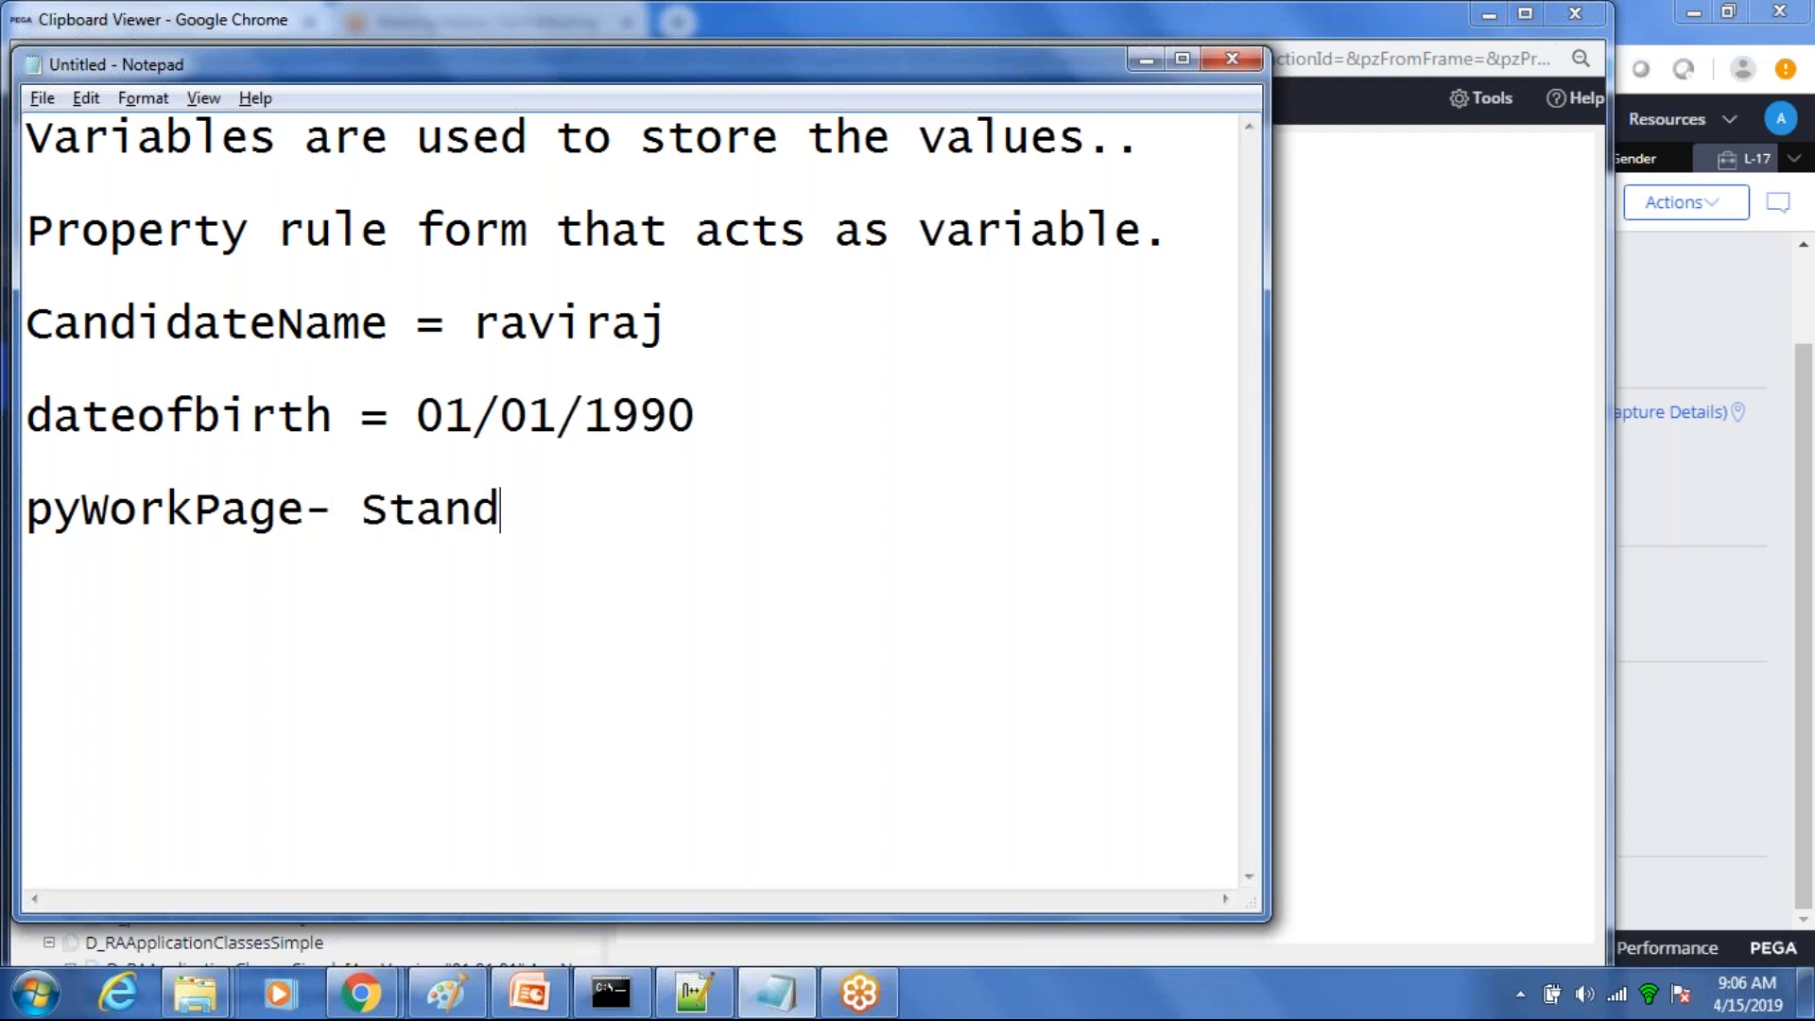
{"action": "type", "text": "ard page i"}
{"action": "key", "text": "BackSpace"}
{"action": "type", "text": "to "}
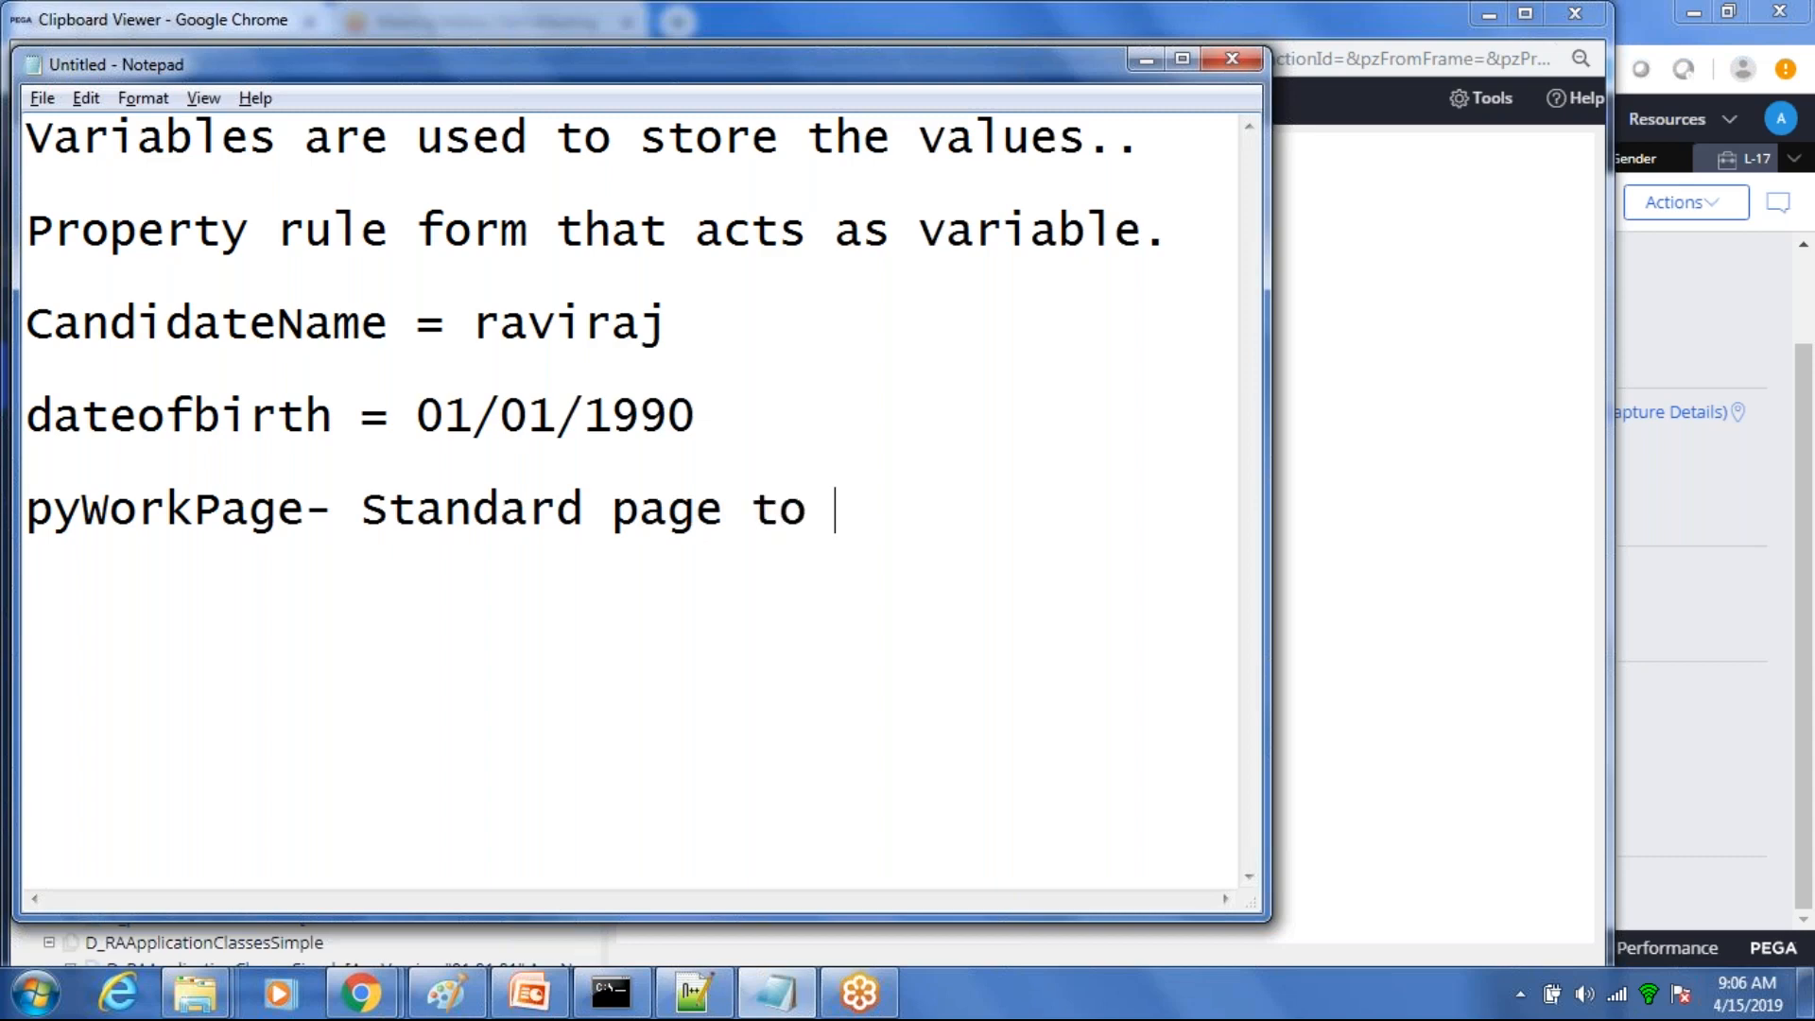
{"action": "type", "text": "capture th"}
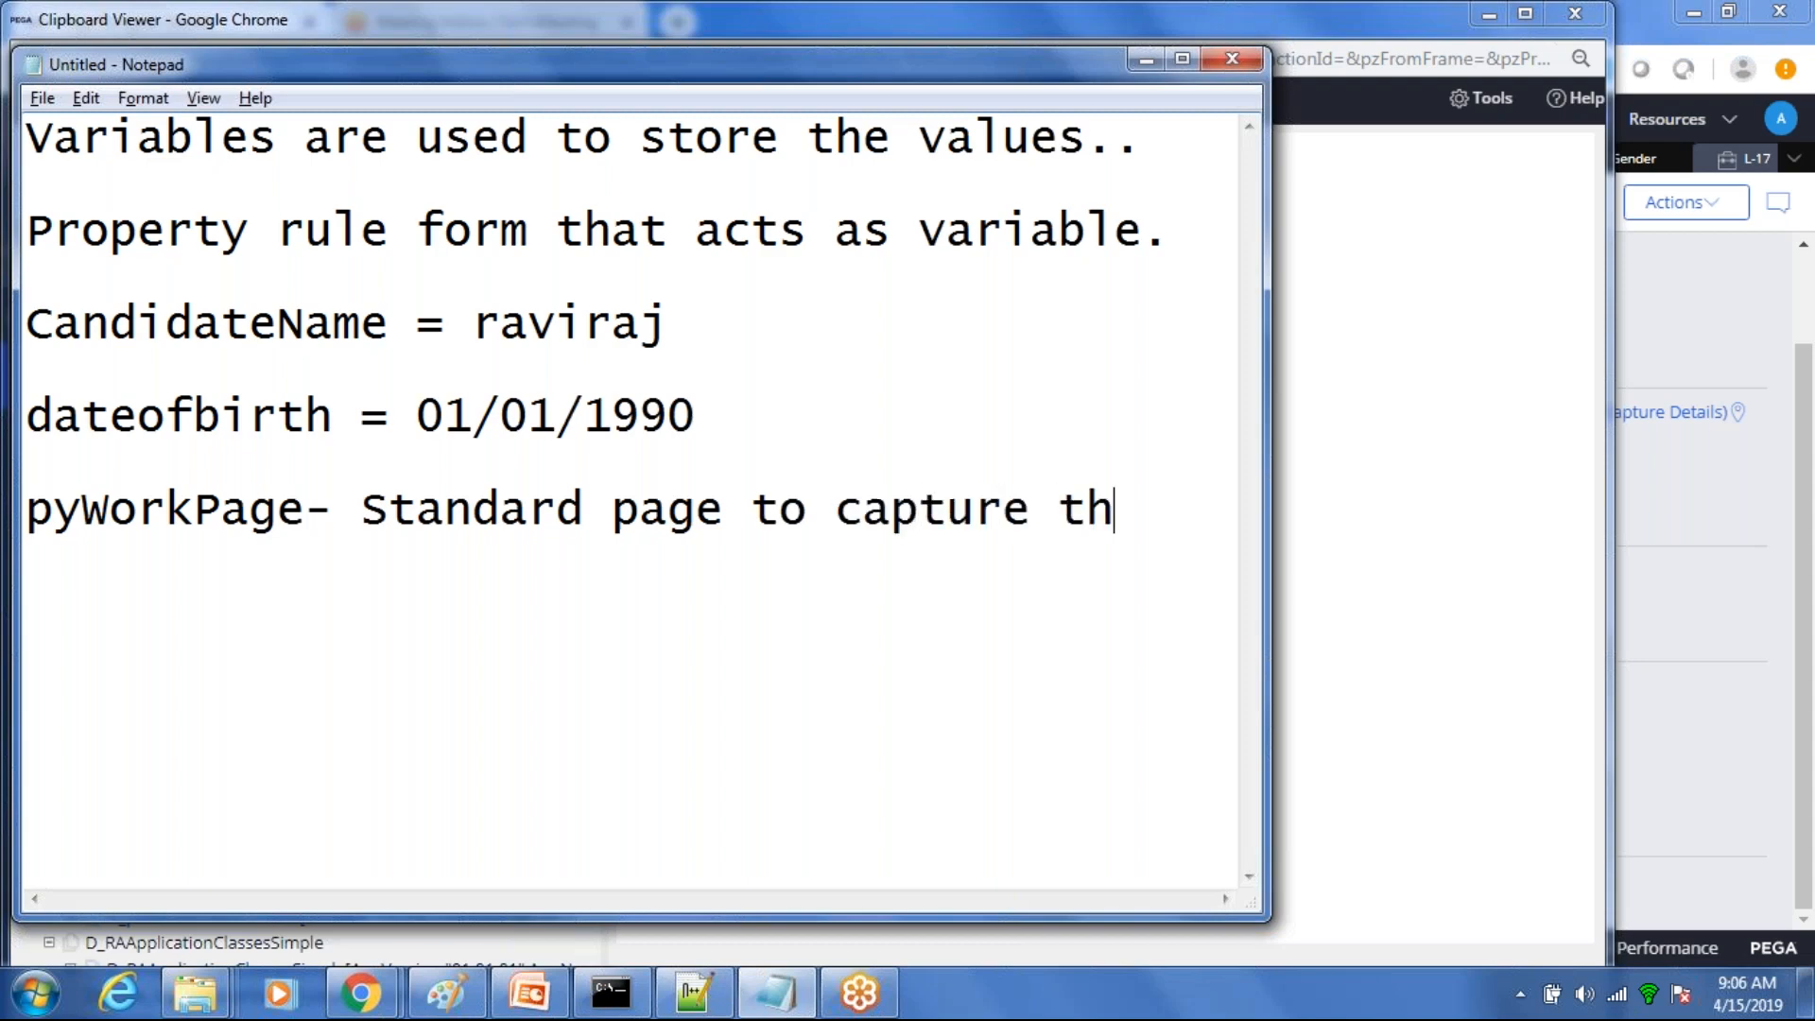
{"action": "type", "text": "e values "}
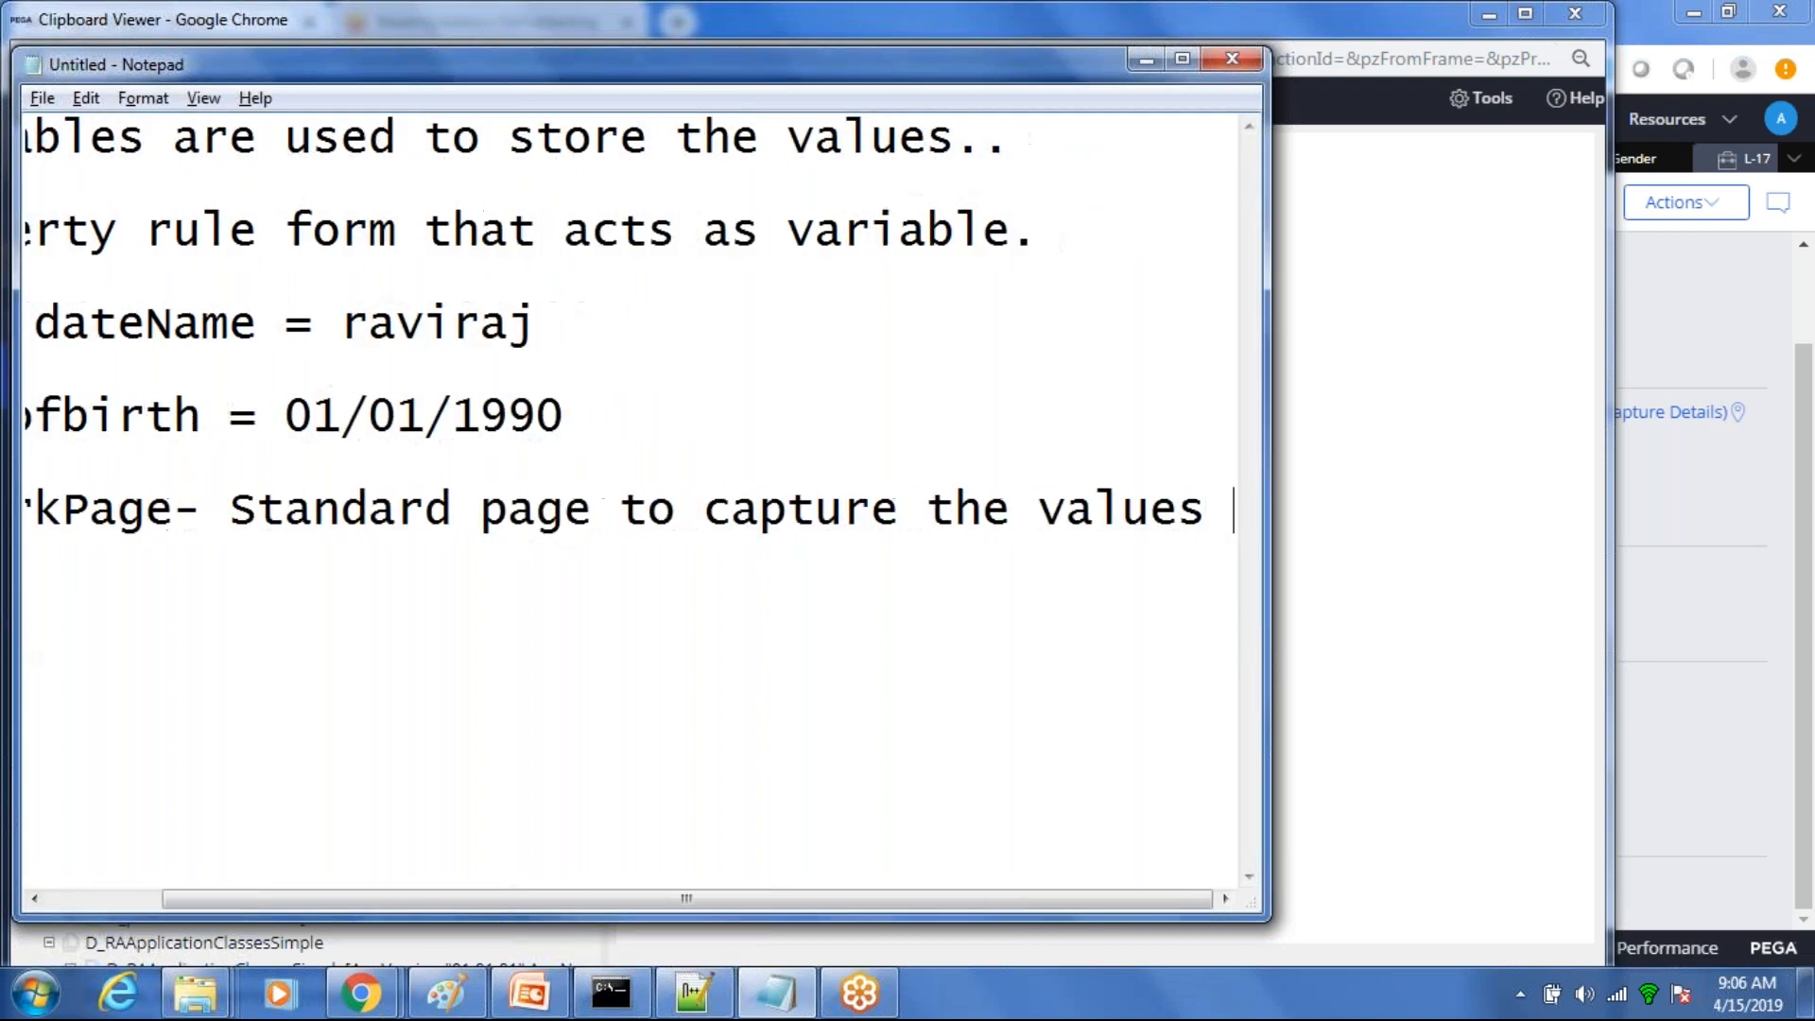
{"action": "type", "text": "entered"}
{"action": "key", "text": "BackSpace"}
{"action": "type", "text": "ed"}
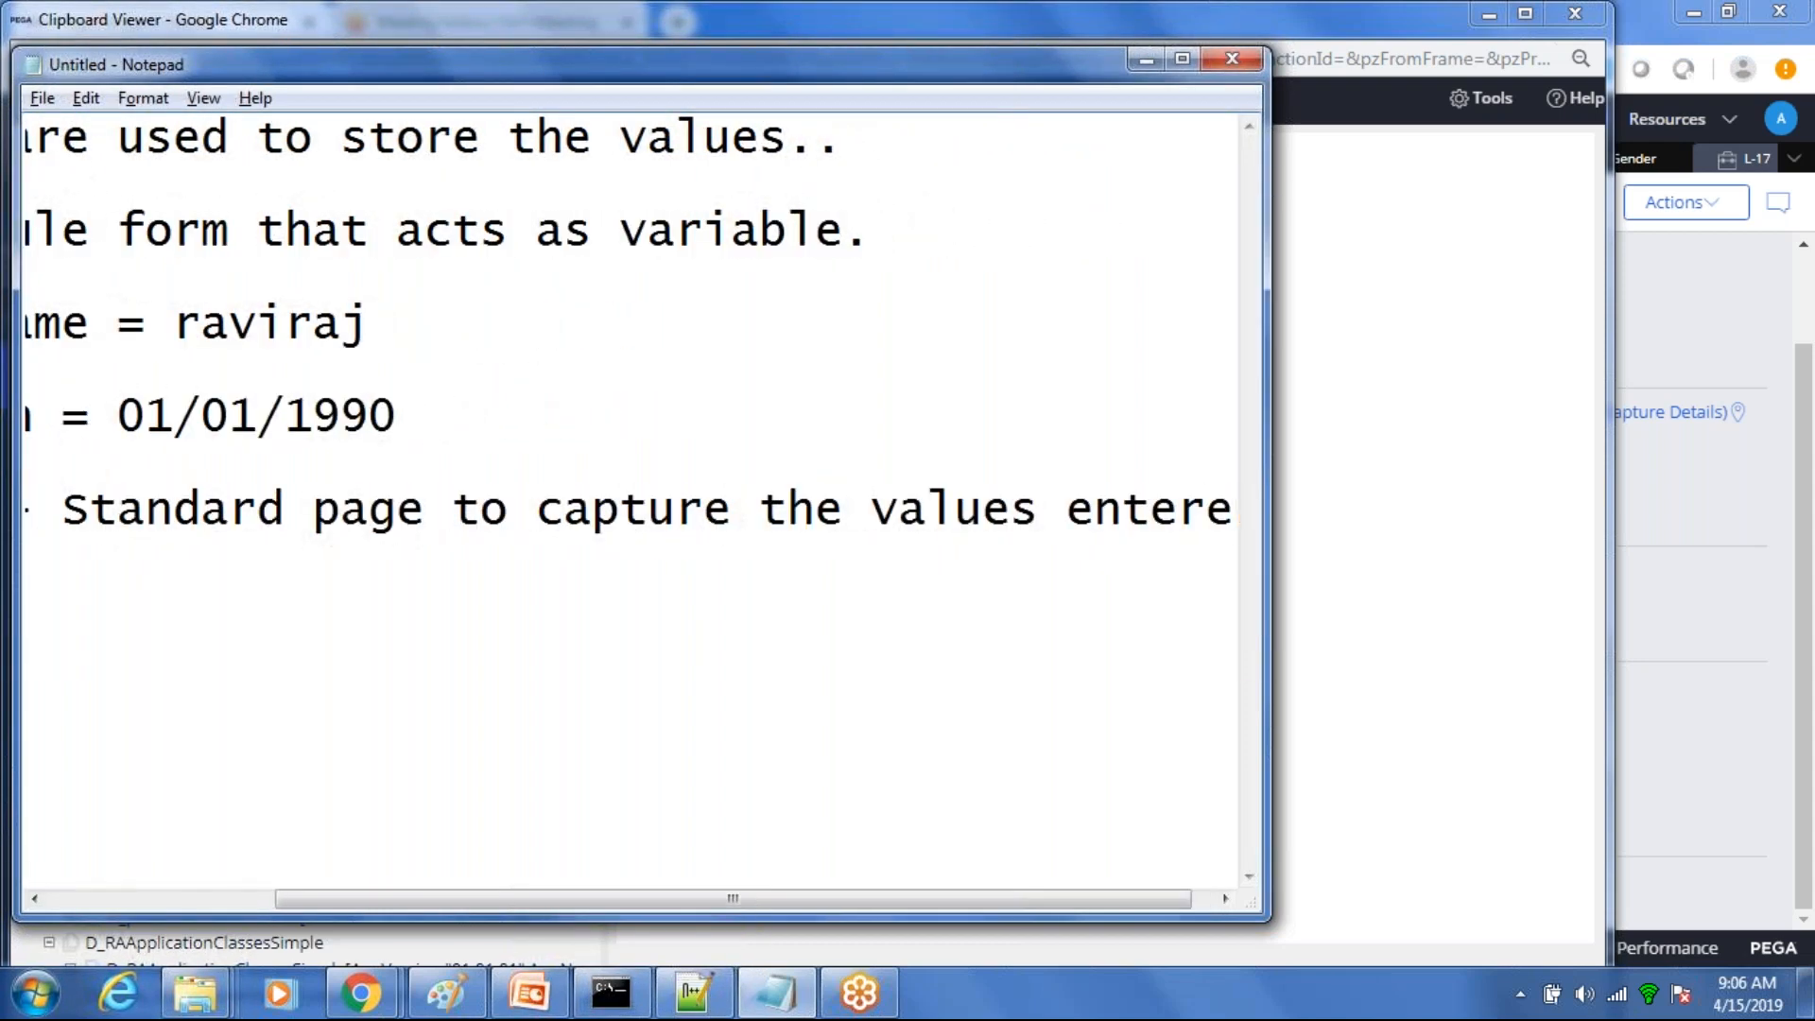
{"action": "left_click", "coordinate": [1183, 60]}
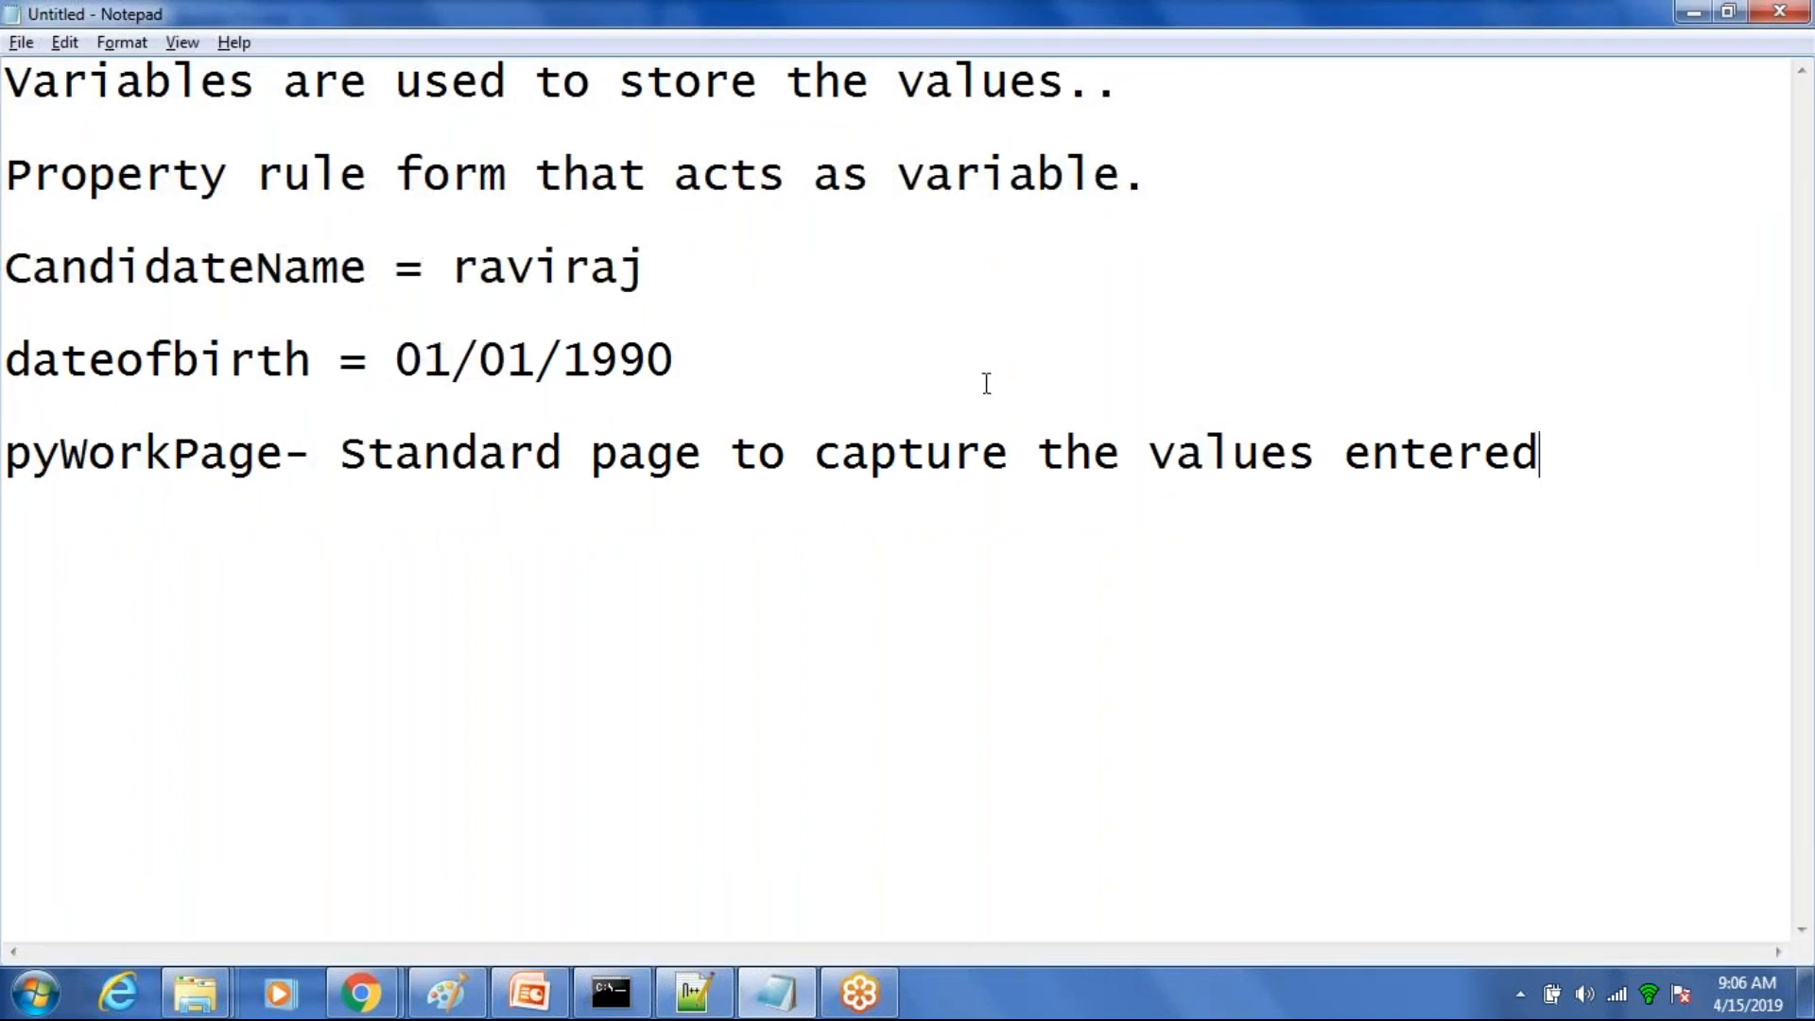
Step: Highlight pyWorkPage in the notes, and open the pyWorkPage entry under User Pages in the Clipboard viewer to examine its properties
{"action": "double_click", "coordinate": [184, 452]}
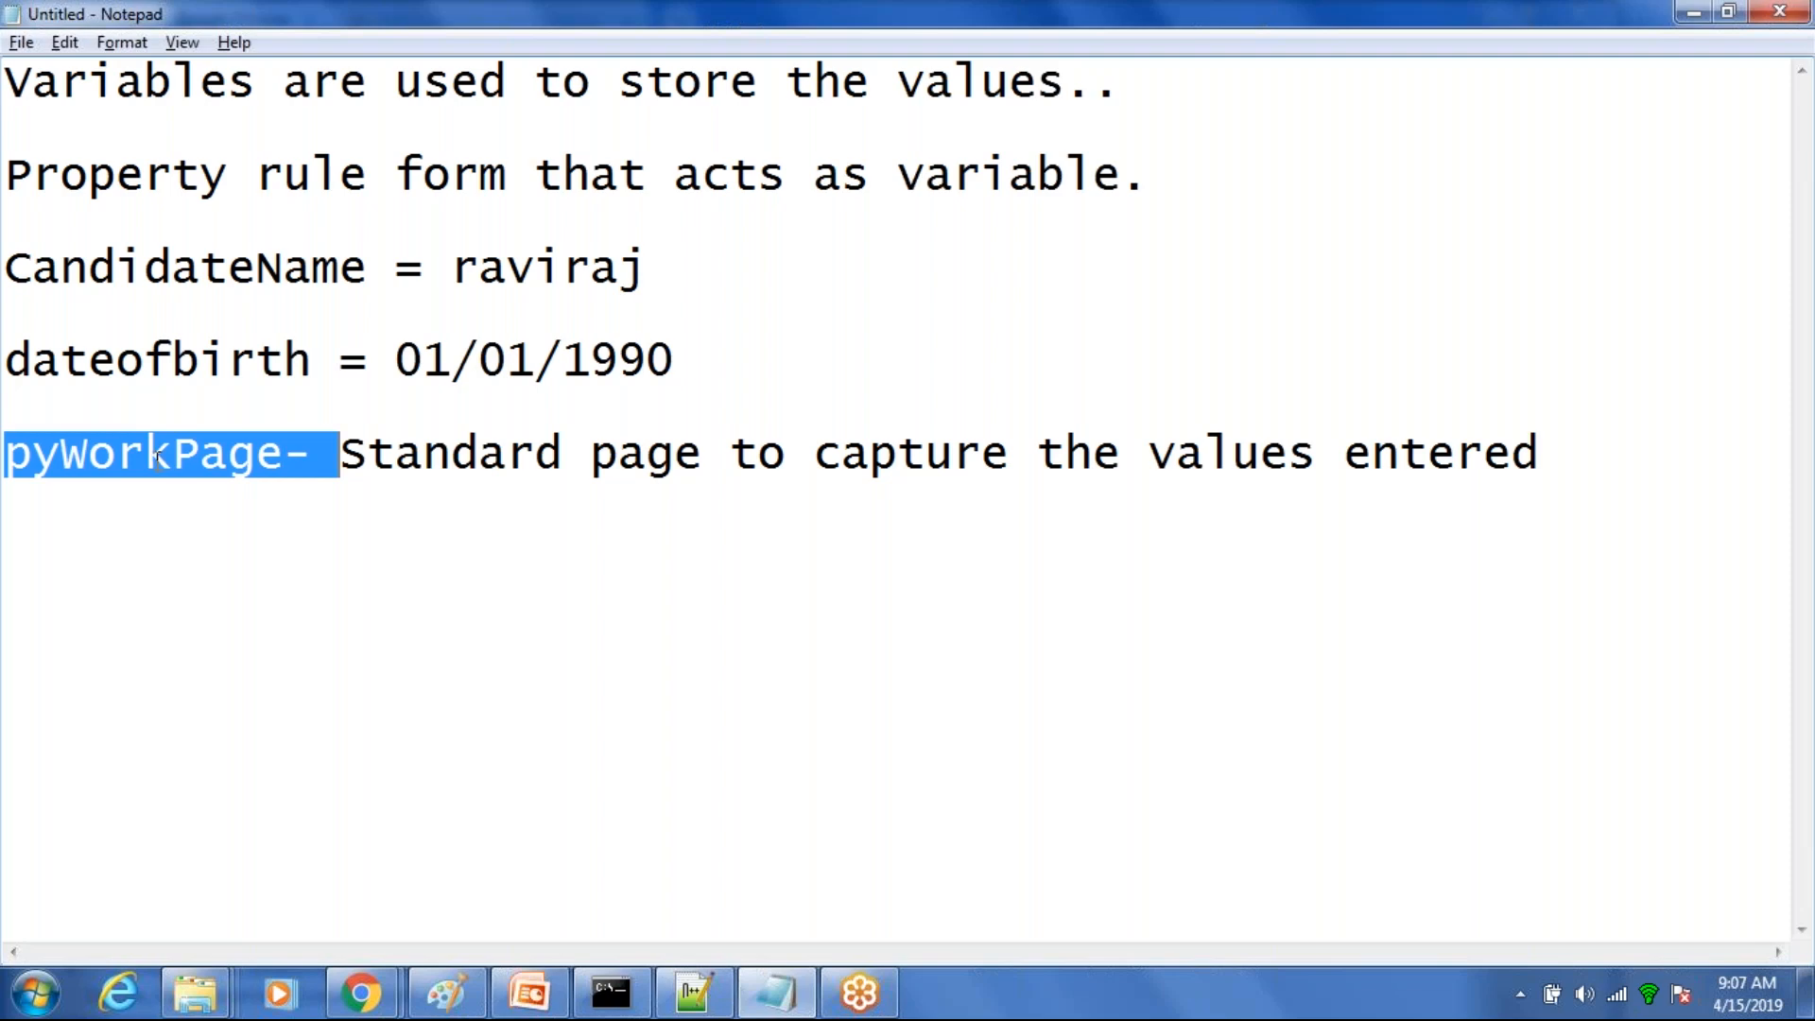
{"action": "key", "text": "alt+Tab"}
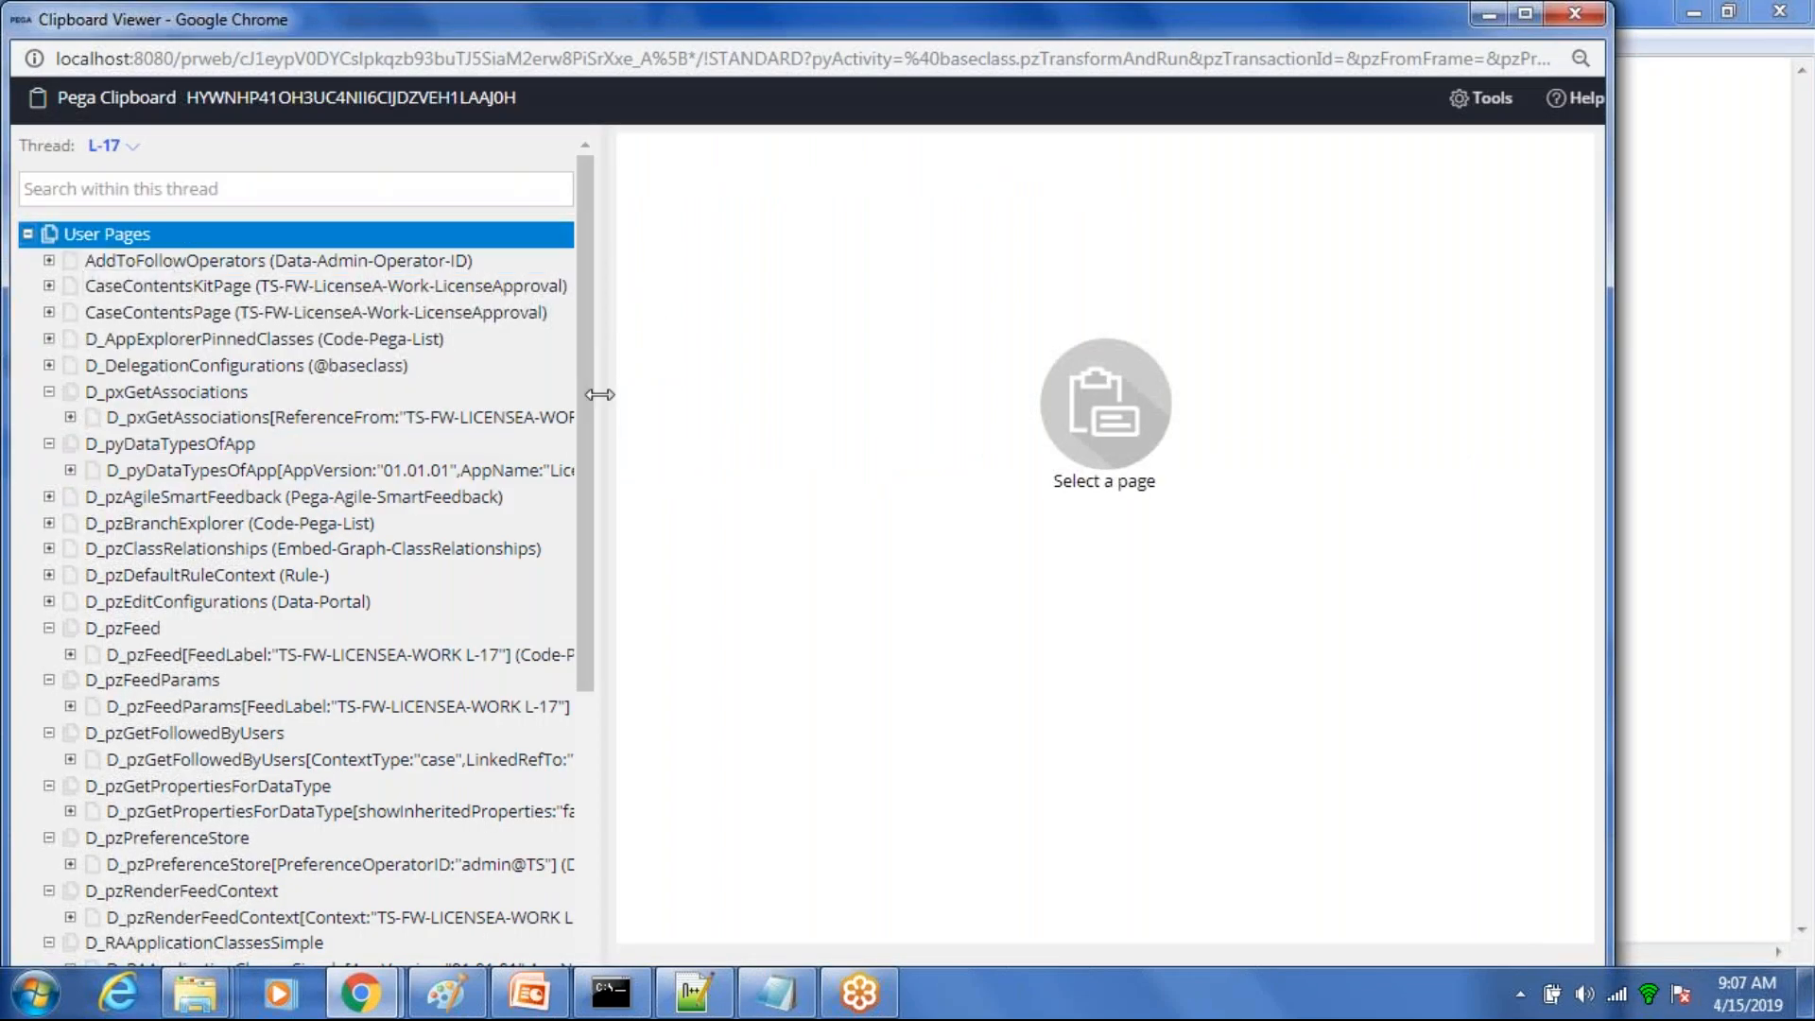
{"action": "scroll", "coordinate": [573, 712], "scroll_direction": "down", "scroll_amount": 5}
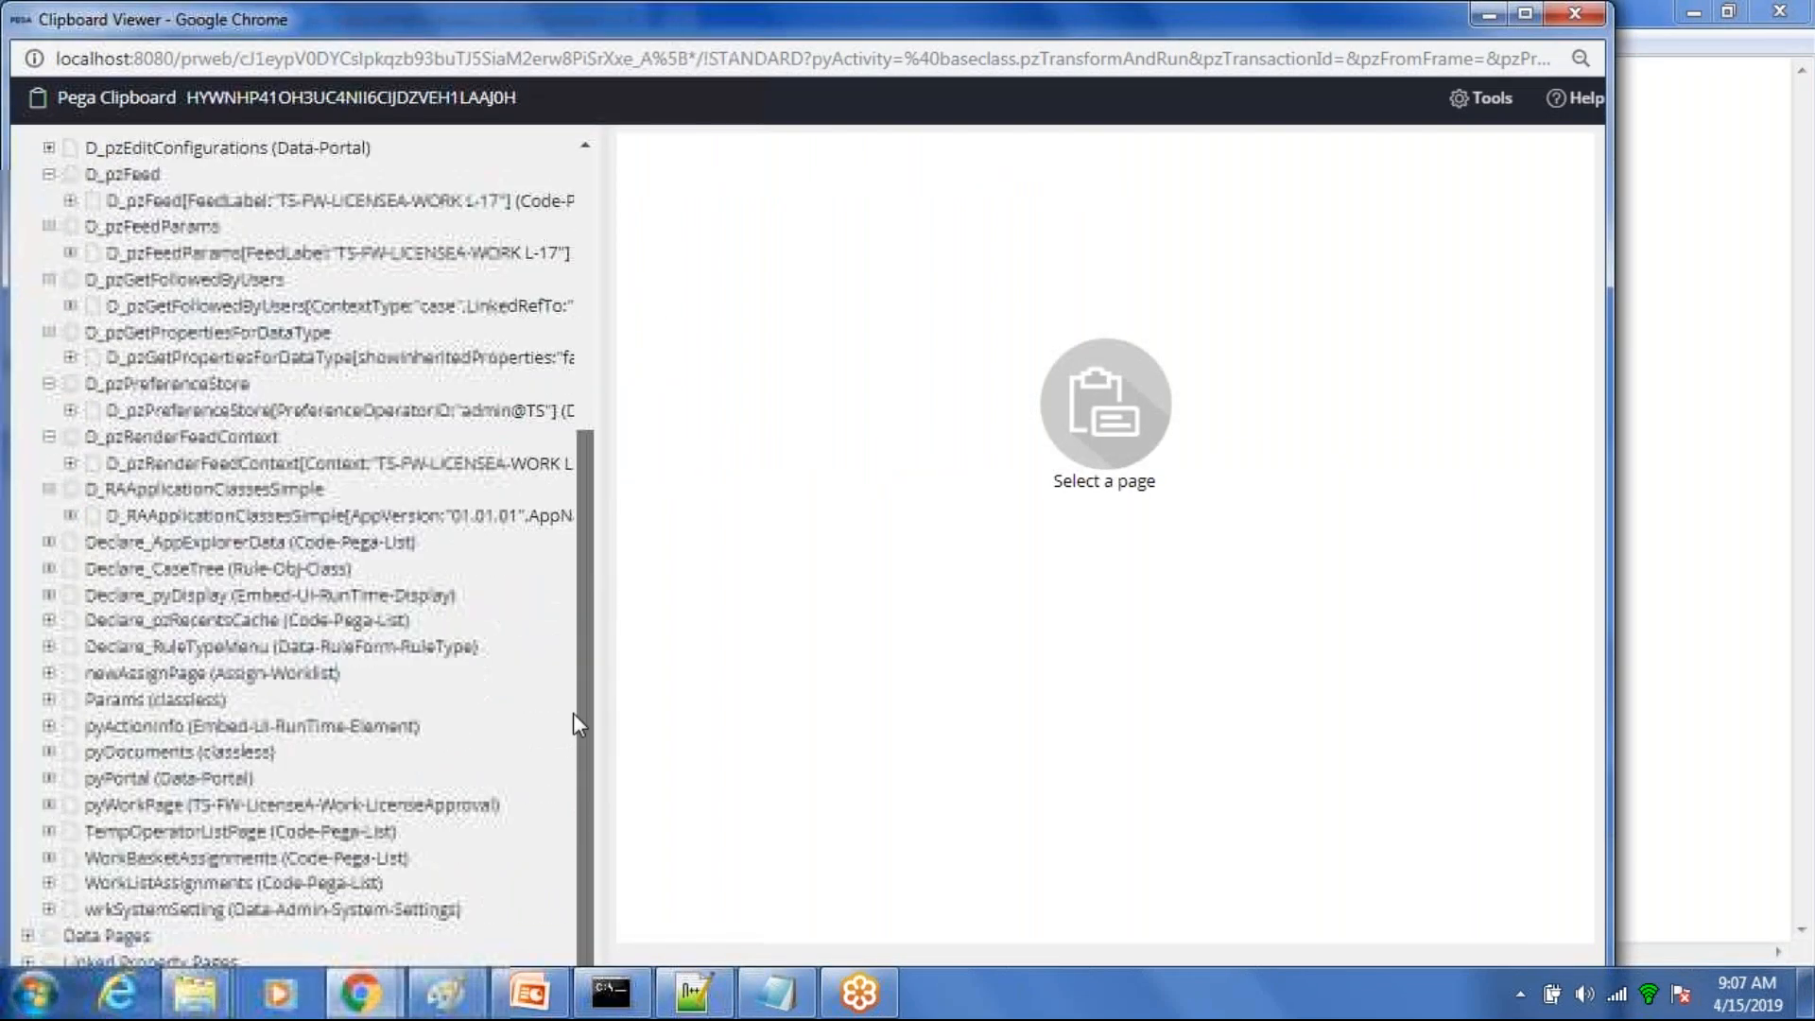
{"action": "left_click", "coordinate": [95, 768]}
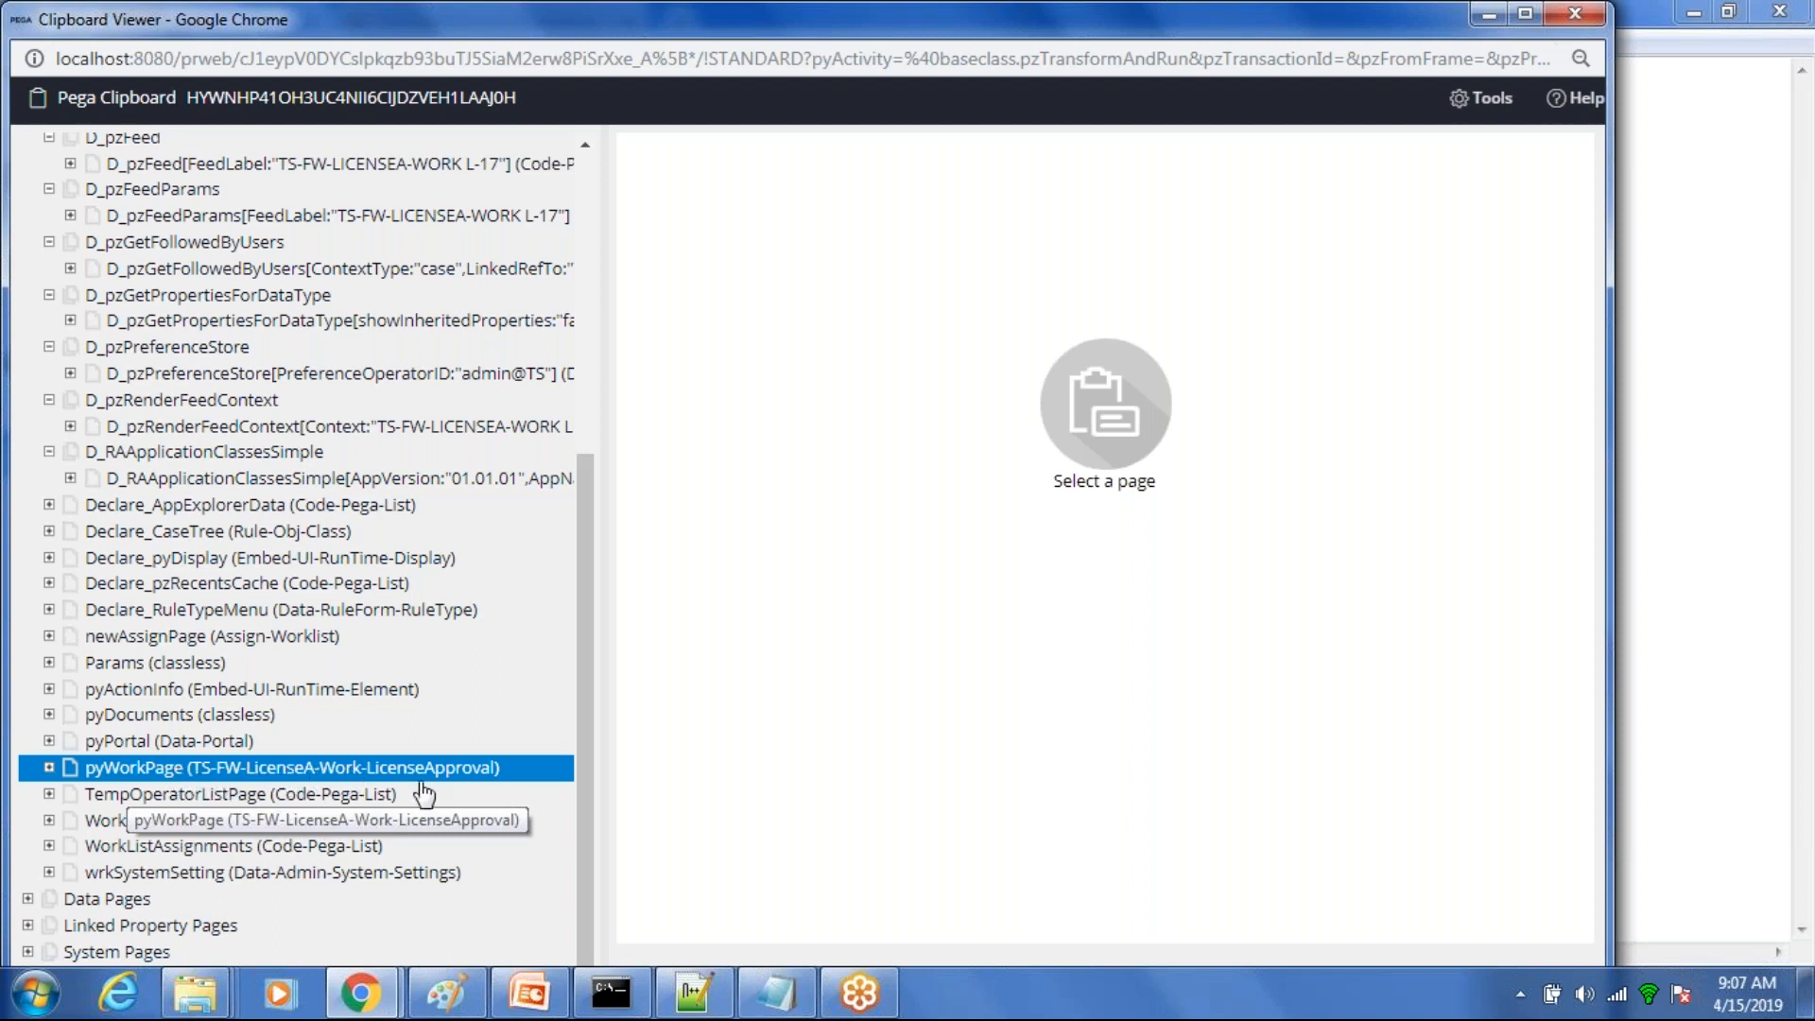
{"action": "left_click", "coordinate": [435, 754]}
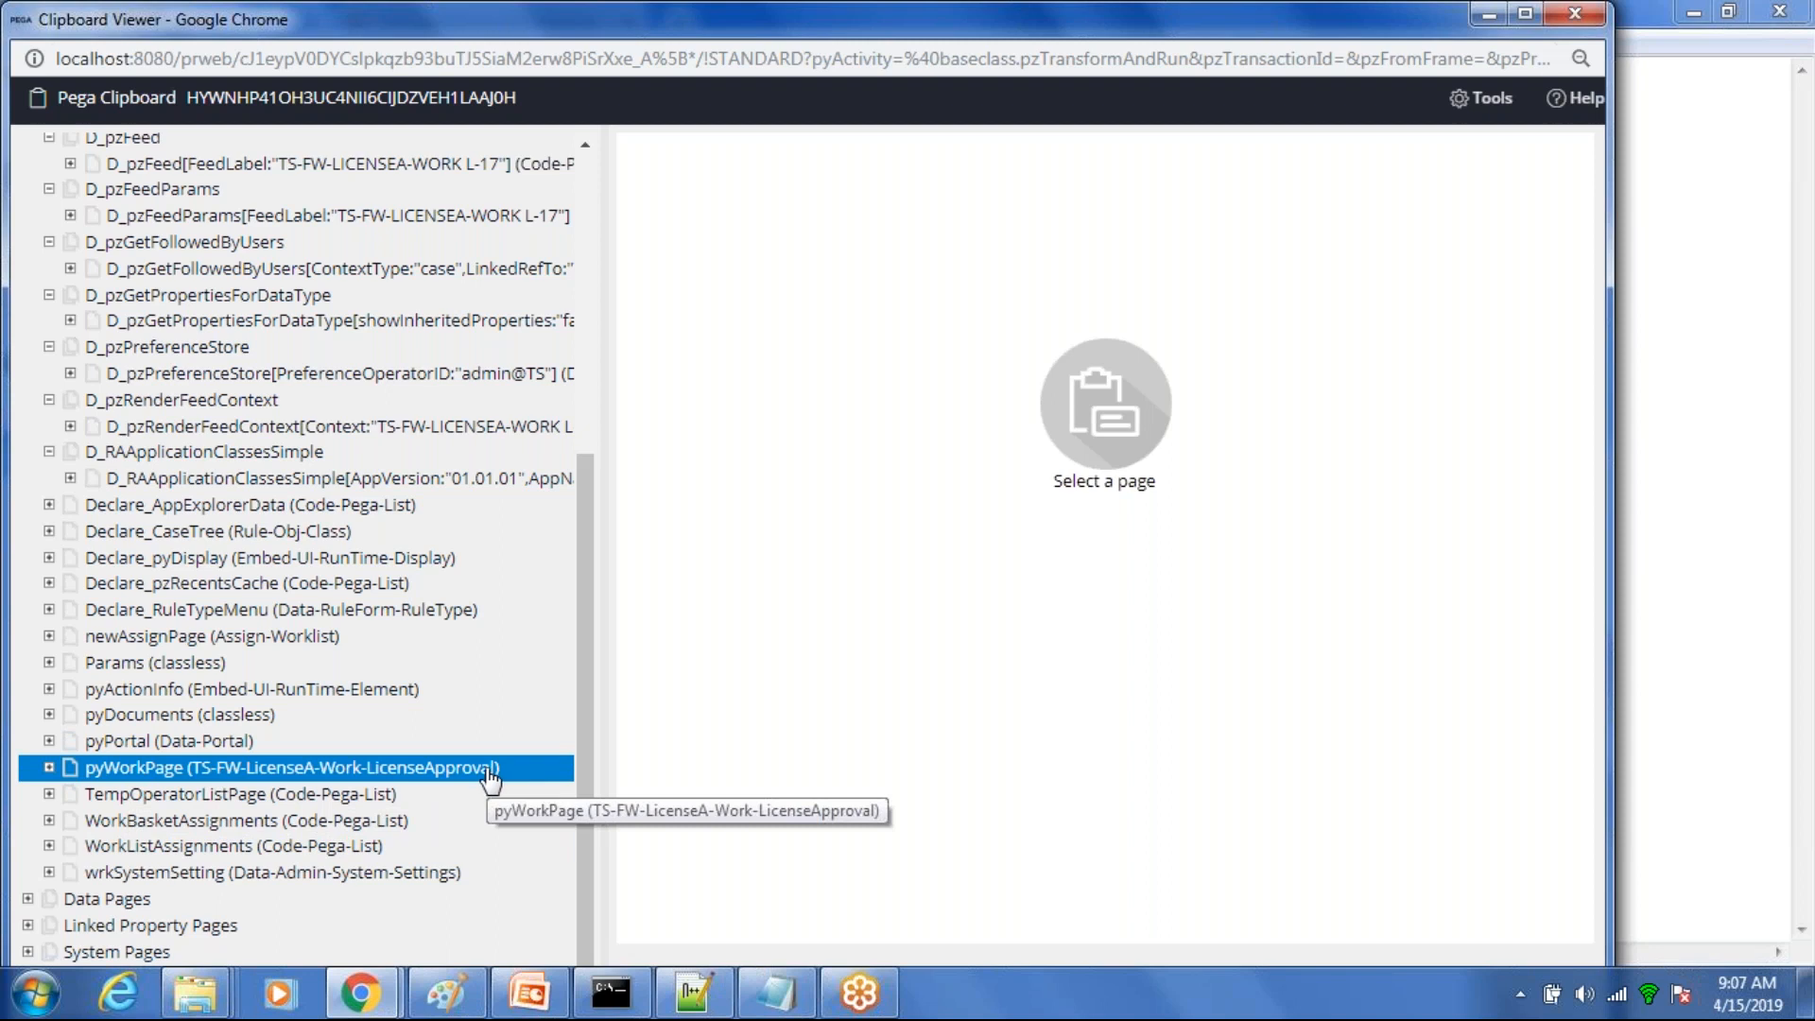
{"action": "left_click", "coordinate": [223, 768]}
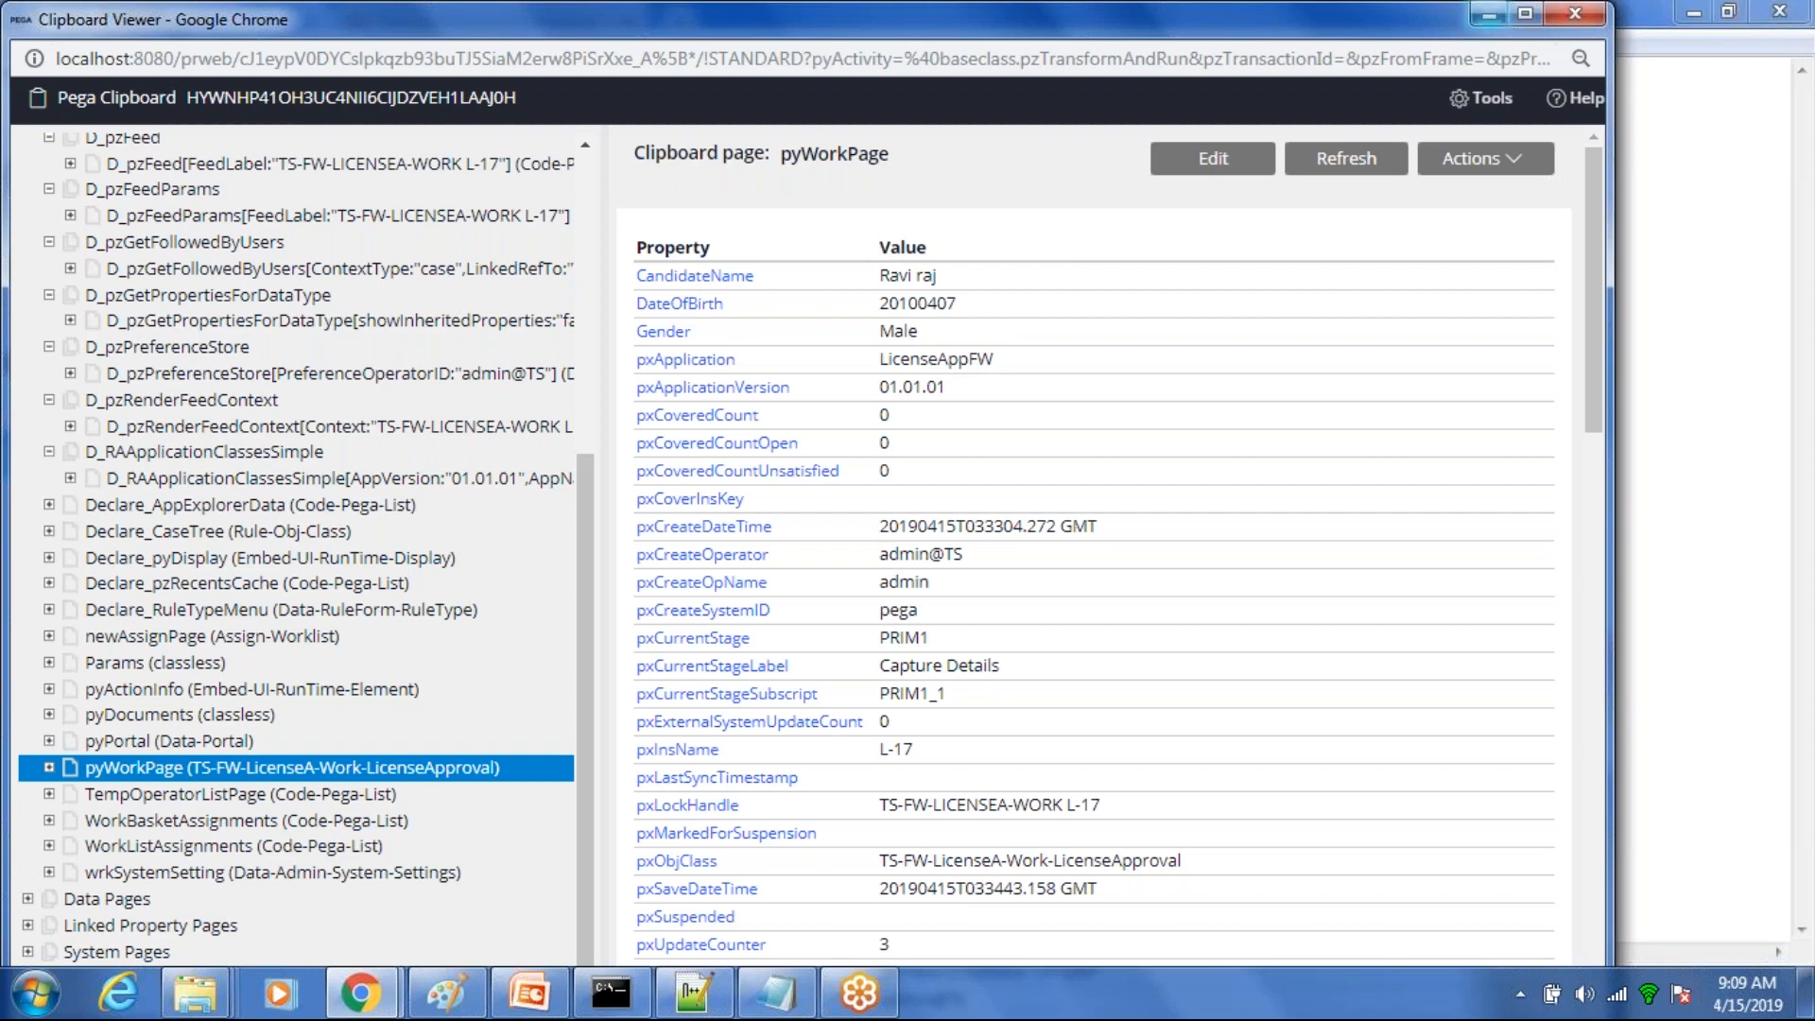
Step: Minimize the Clipboard viewer and the notes, and show the CollectPersonDetails section rule in Designer Studio
{"action": "left_click", "coordinate": [1491, 15]}
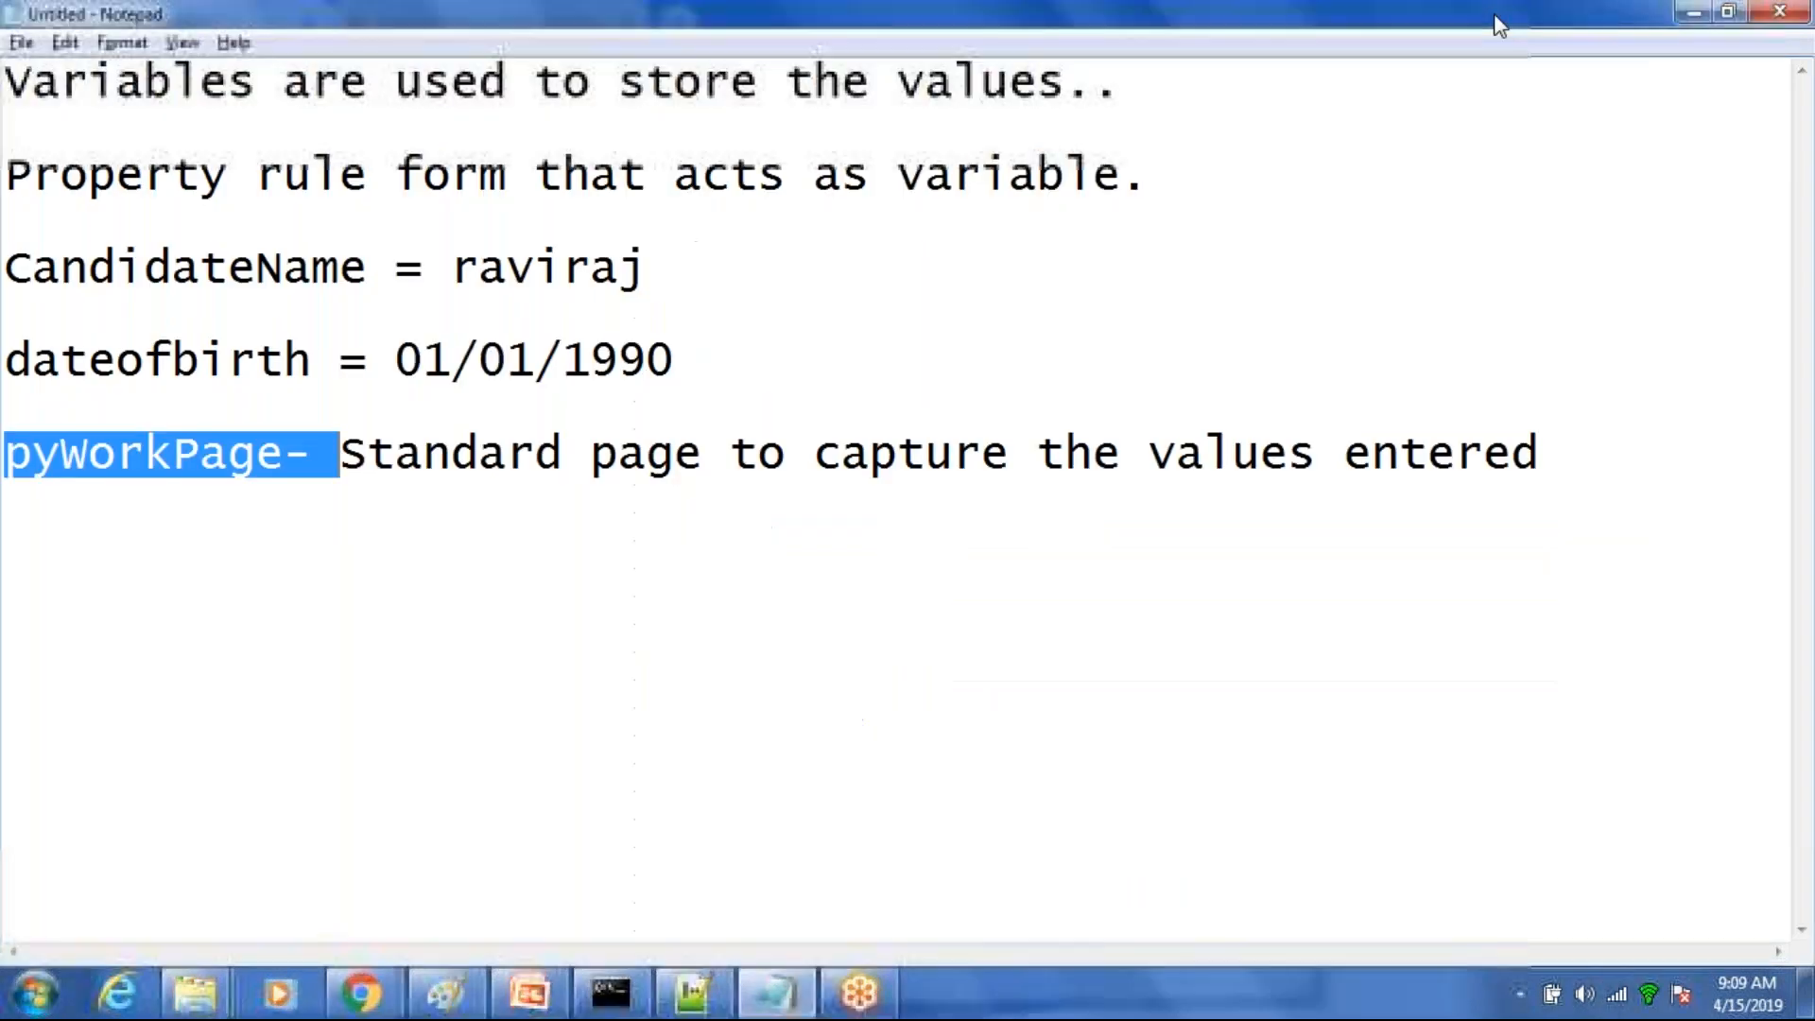
{"action": "left_click", "coordinate": [1685, 13]}
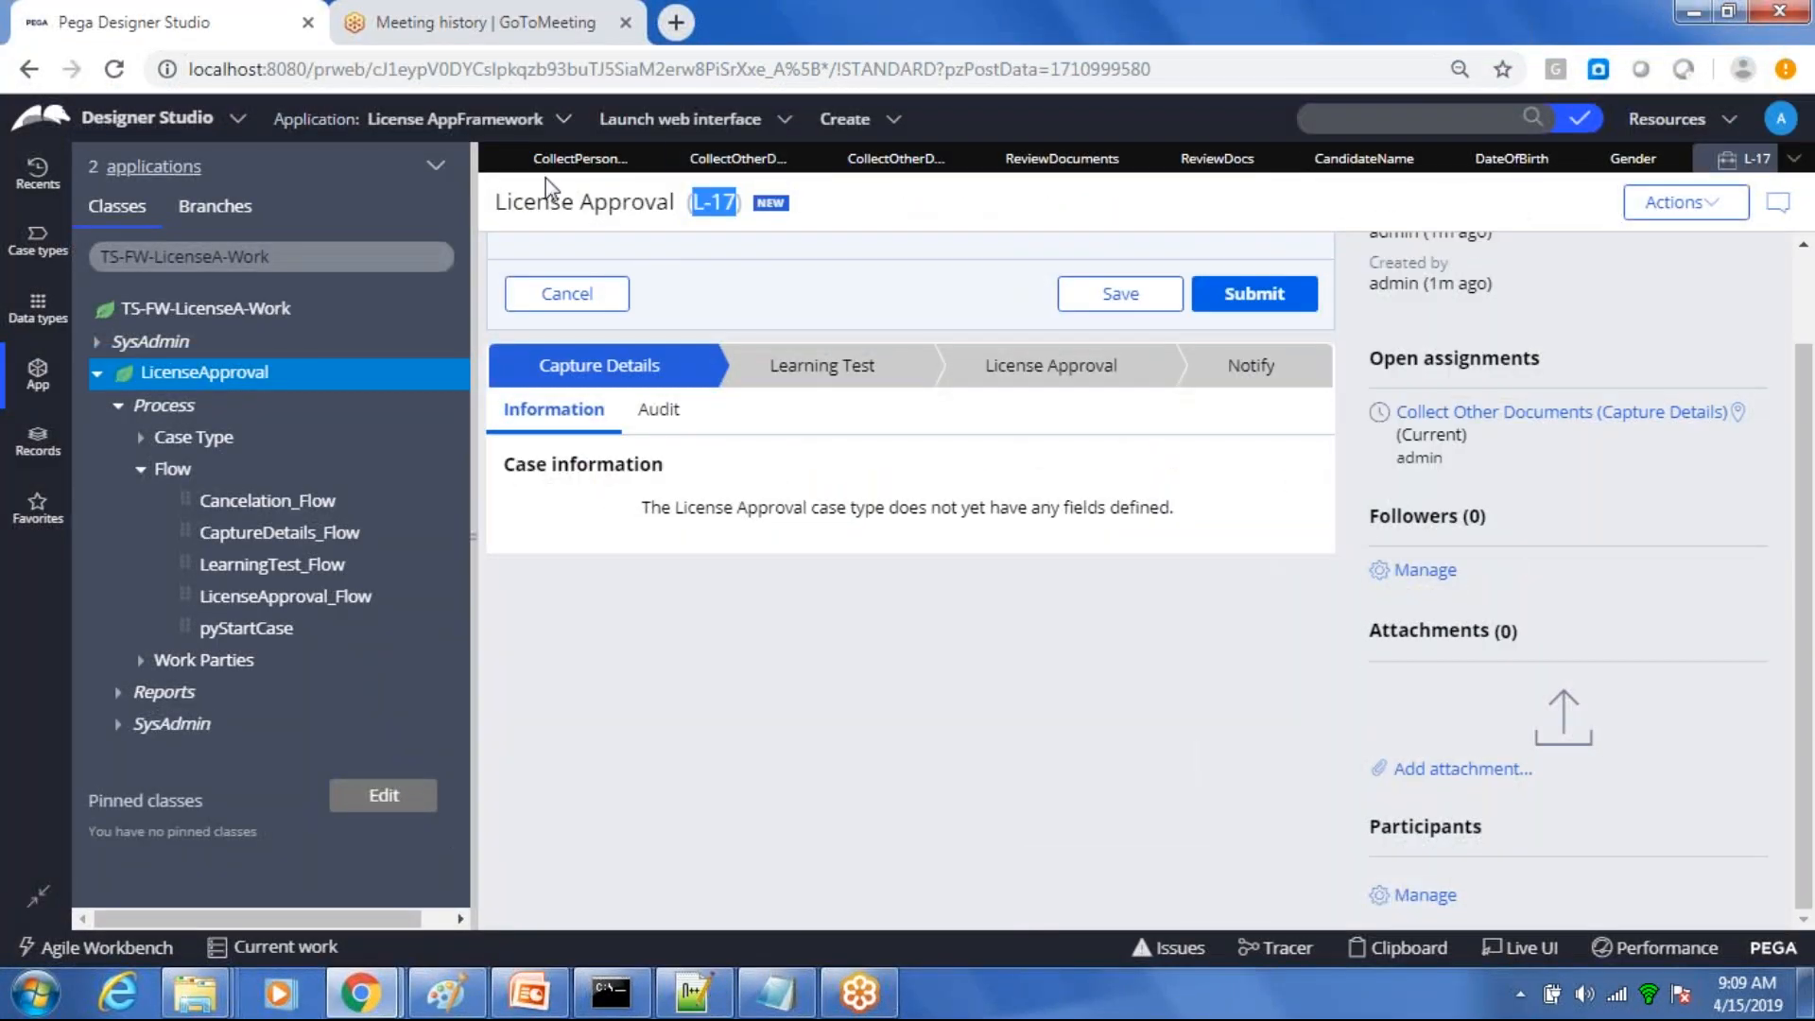
{"action": "left_click", "coordinate": [572, 158]}
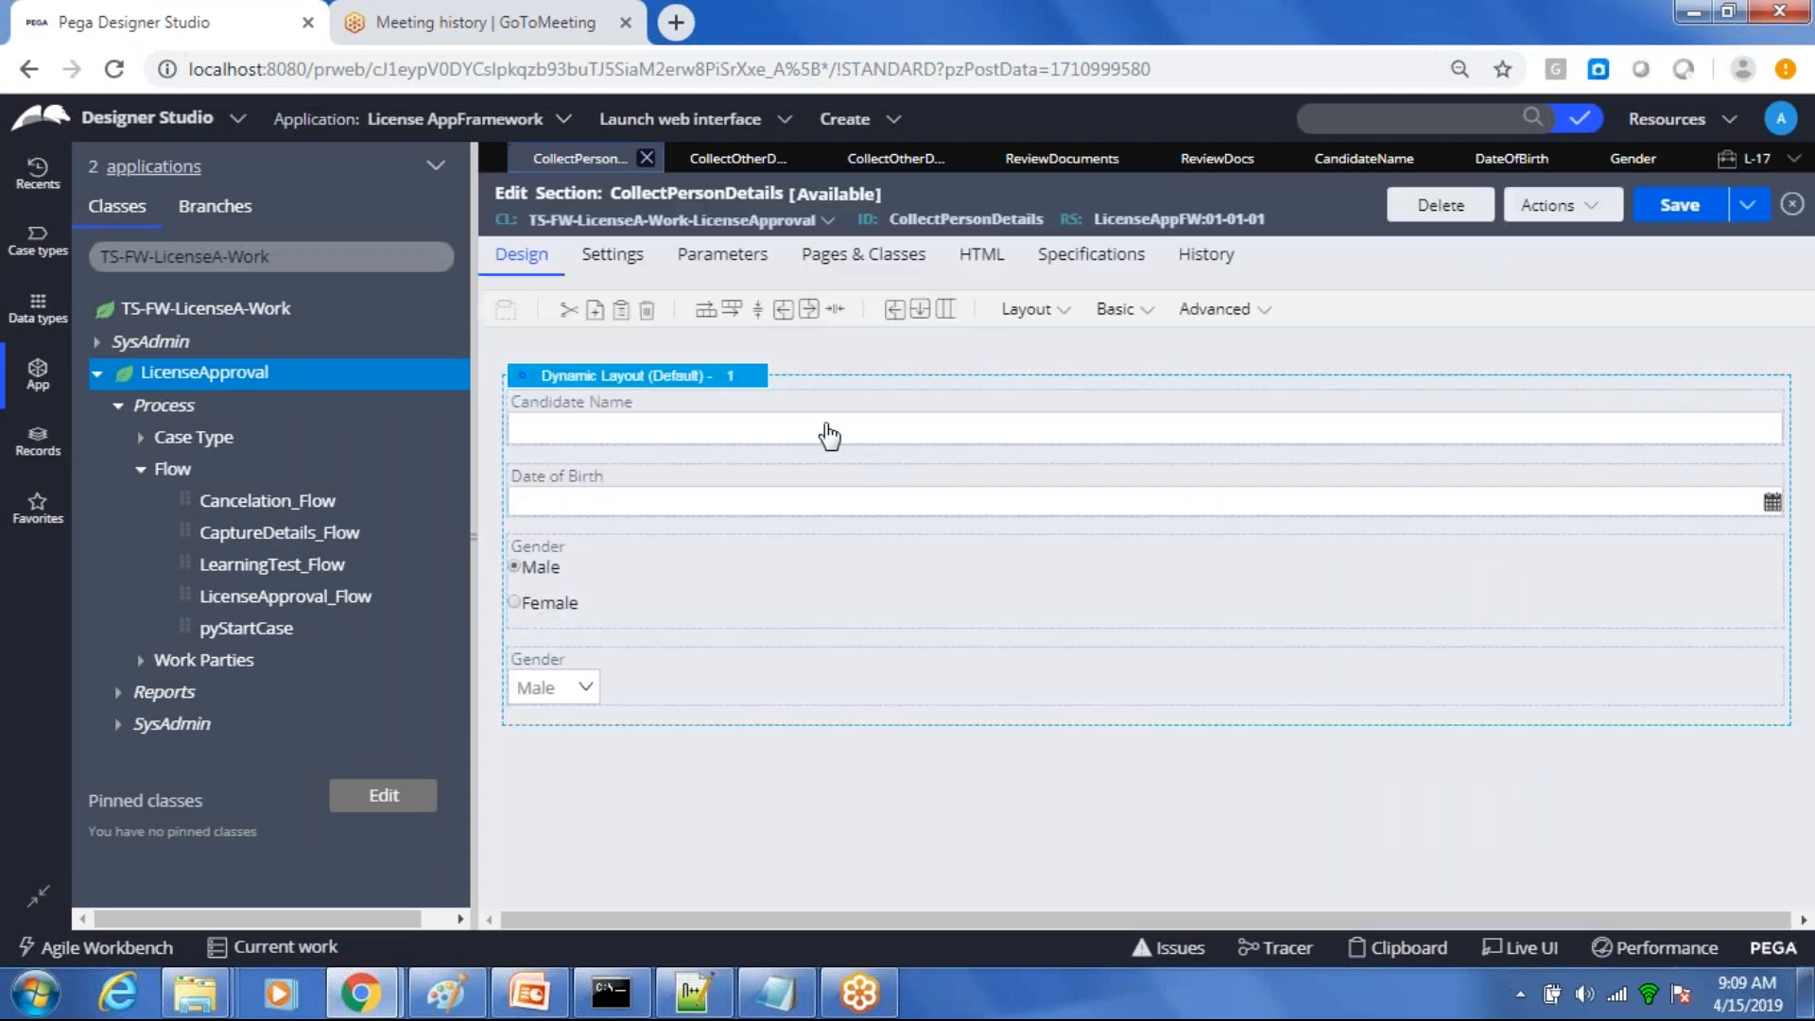